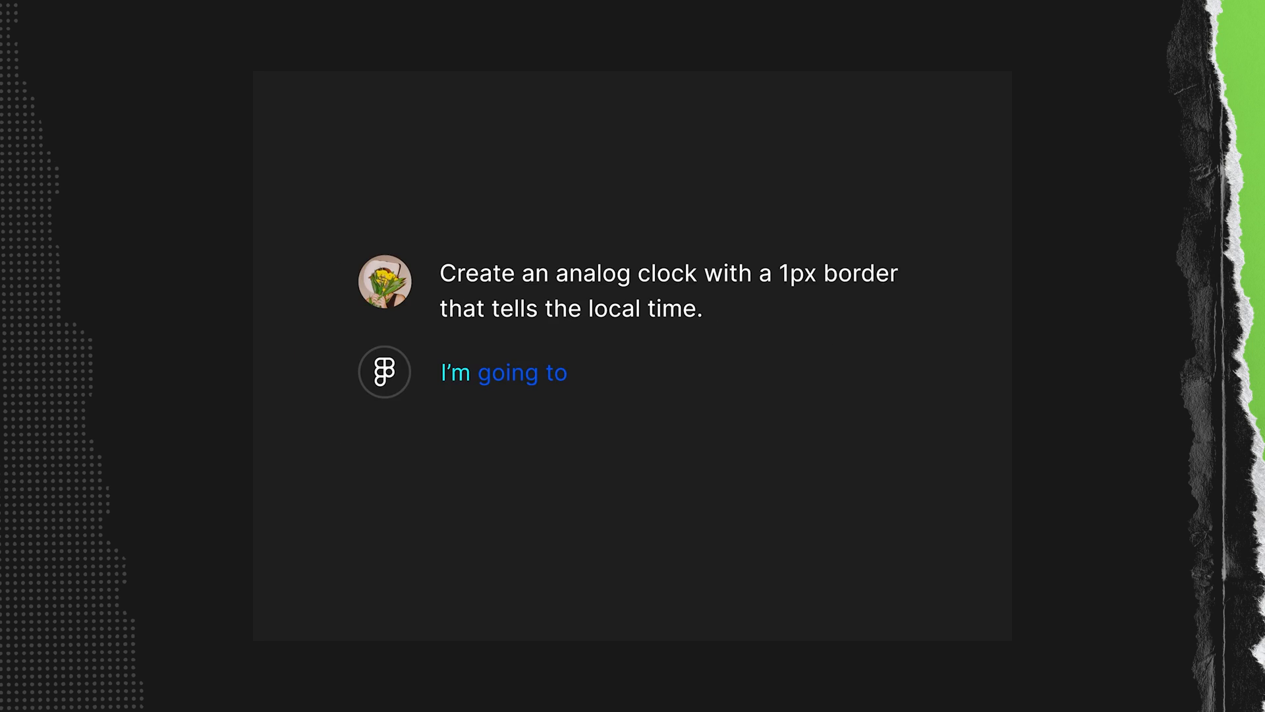
pyautogui.click(610, 456)
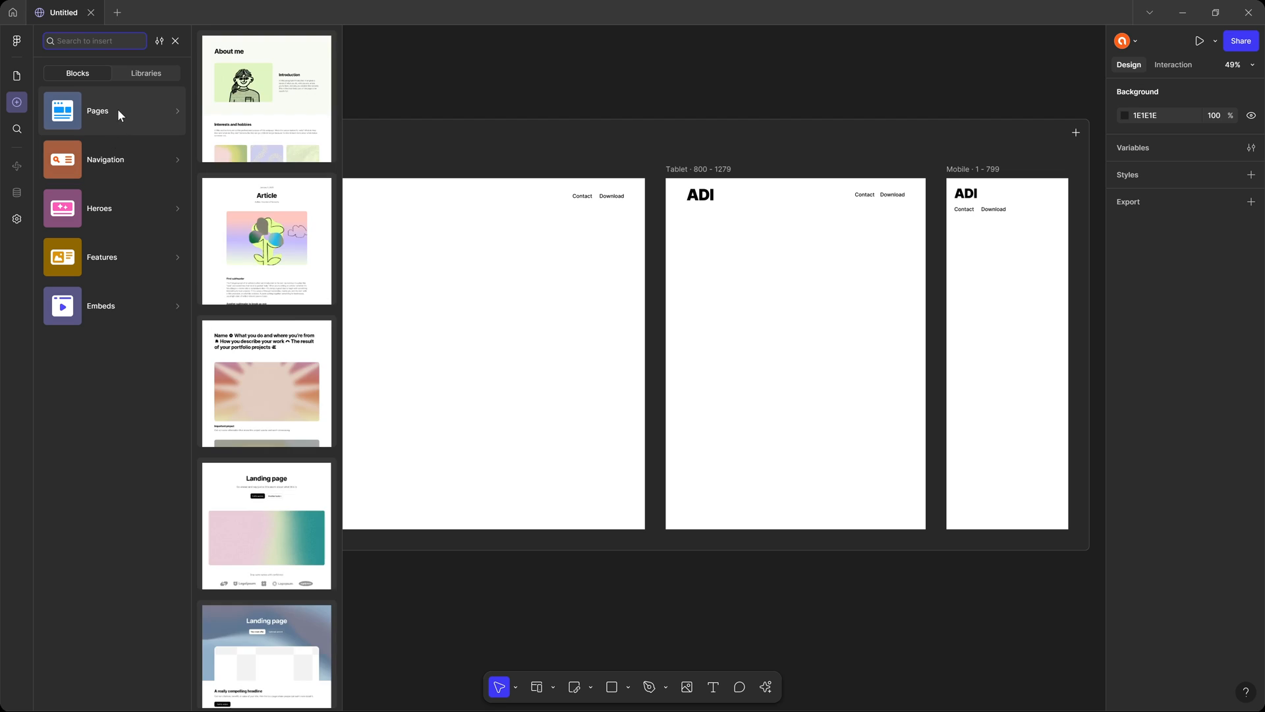
# Insert the hero block with the pastel gradient background below the ADI navigation and select its eyebrow text.
pyautogui.moveTo(132, 212)
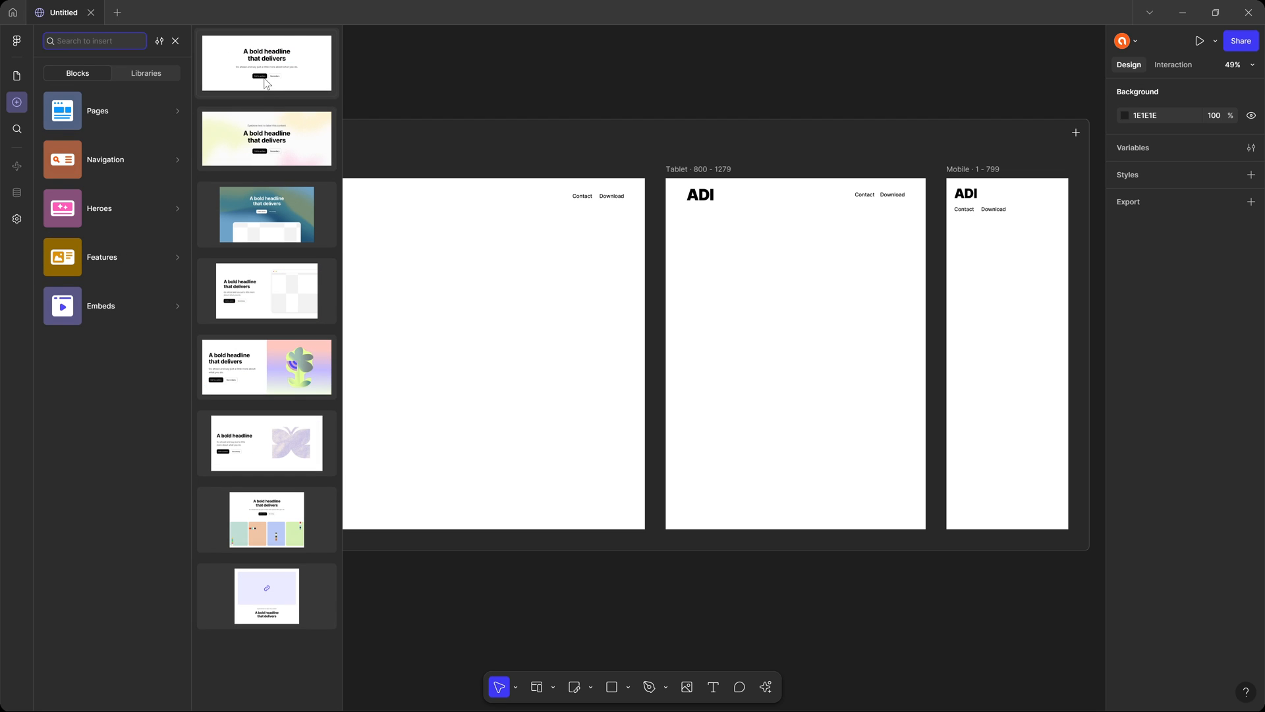
pyautogui.moveTo(292, 147); pyautogui.dragTo(587, 350)
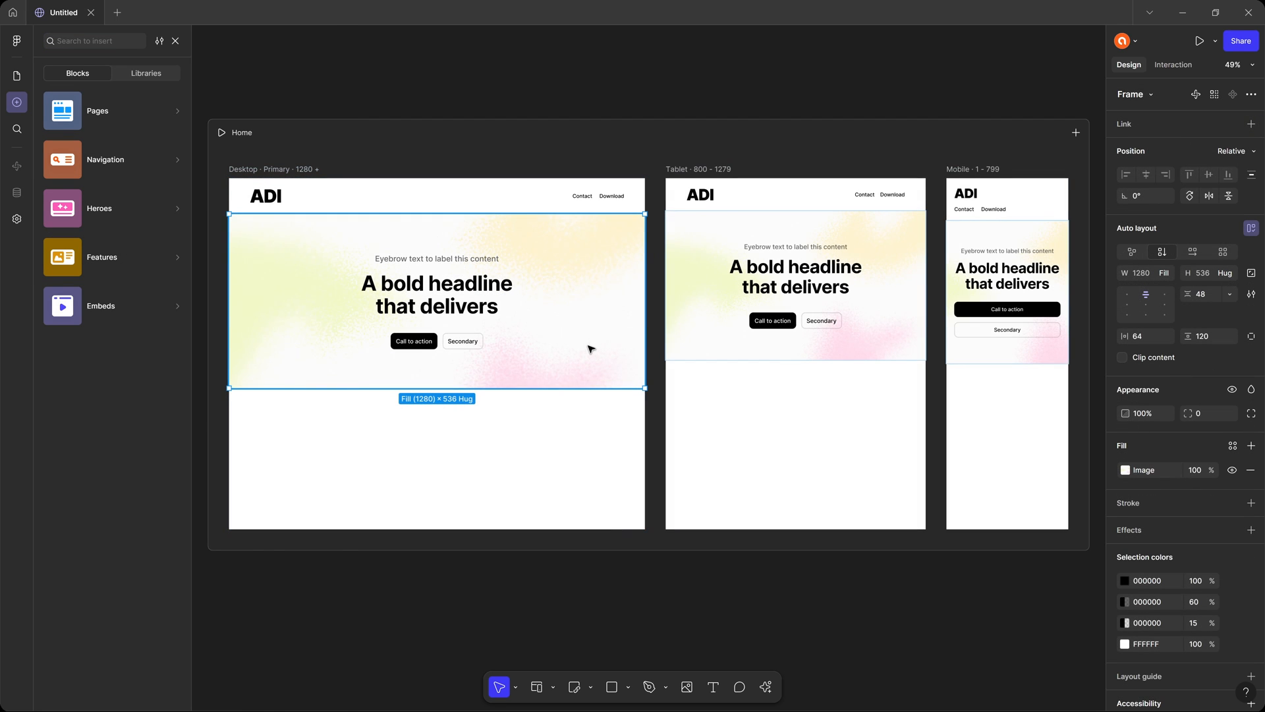
pyautogui.click(466, 290)
pyautogui.click(465, 290)
pyautogui.click(437, 259)
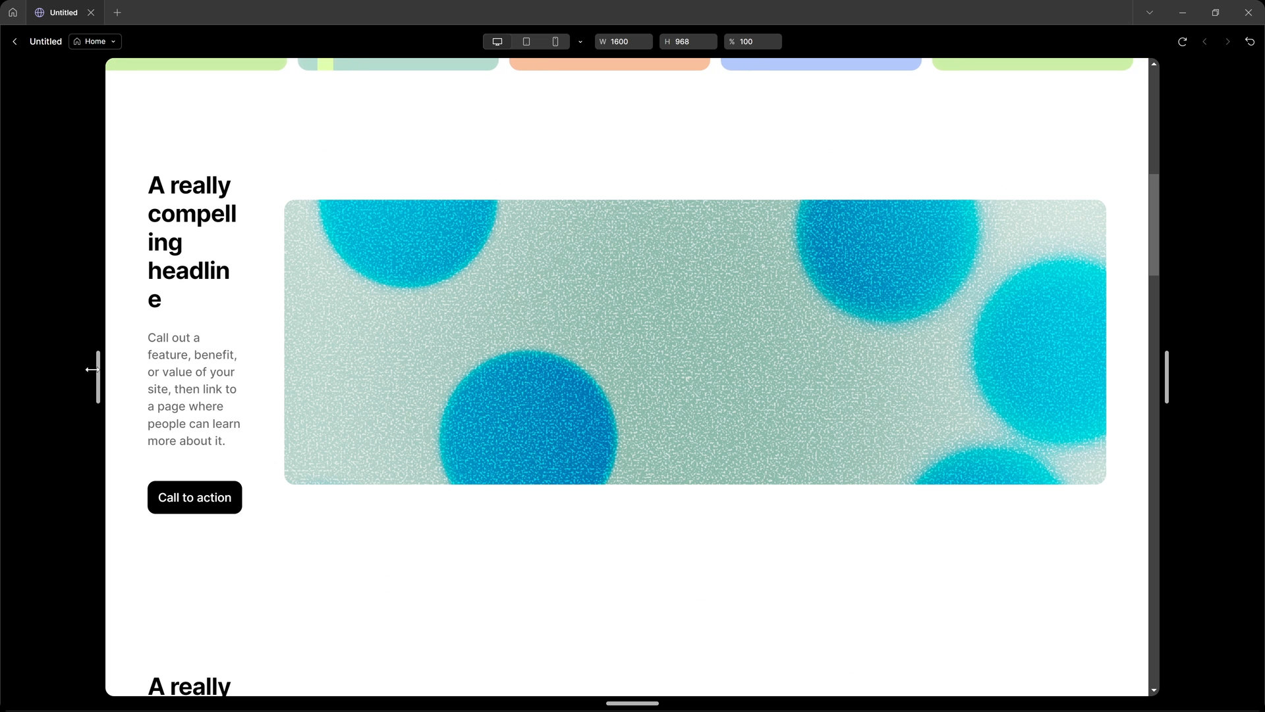
pyautogui.moveTo(92, 370); pyautogui.dragTo(298, 365)
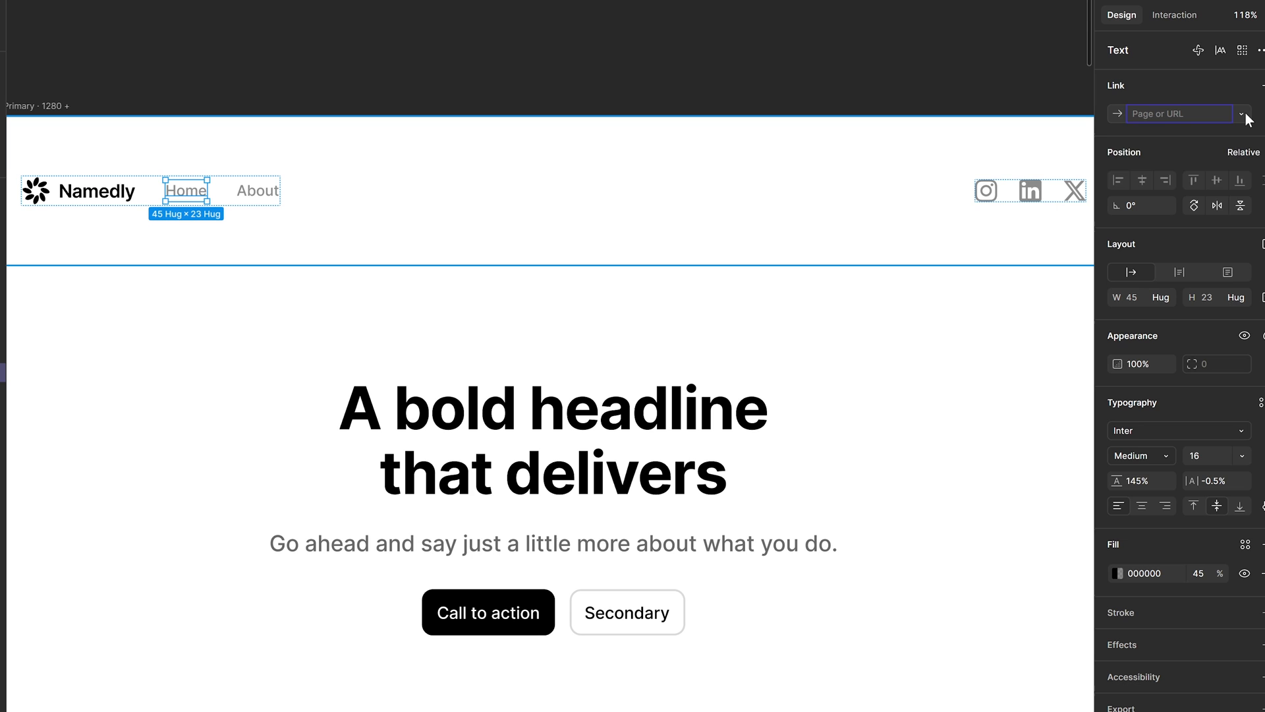
pyautogui.click(1242, 114)
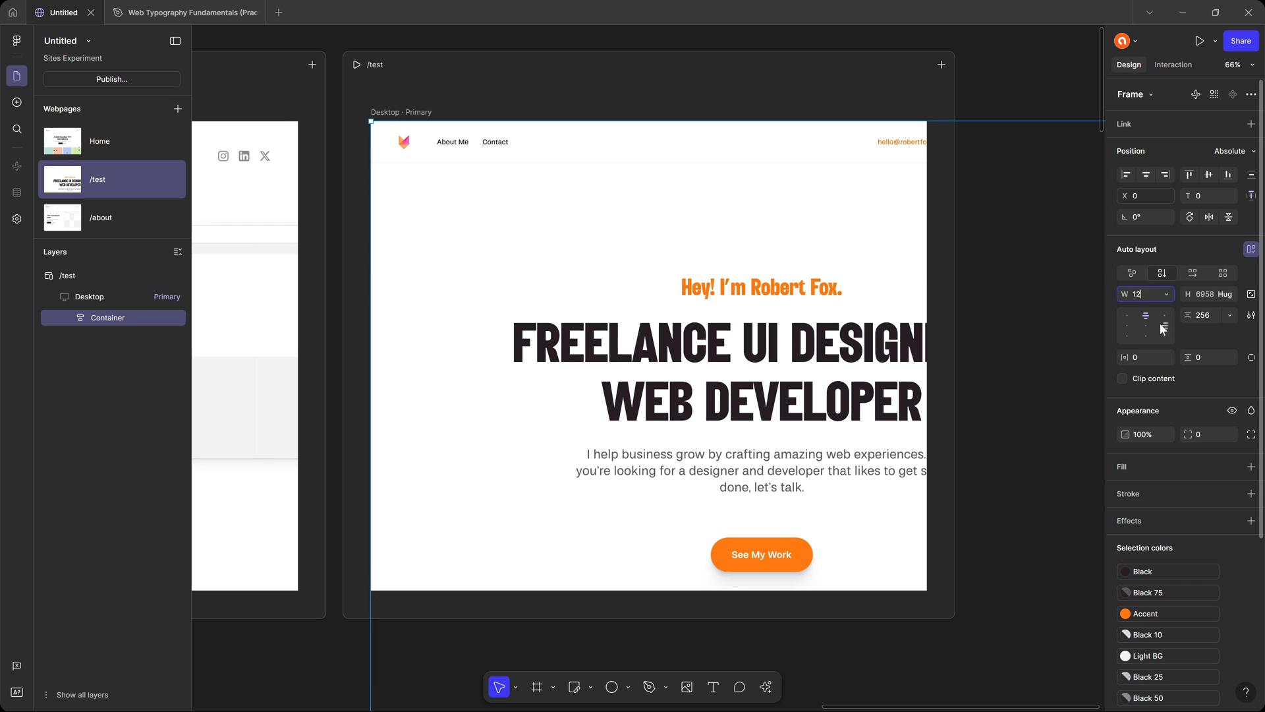
# Examine the freelance portfolio test page and the published home page, resizing the browser viewport to check the responsive layout.
pyautogui.click(1022, 216)
pyautogui.scroll(-7, 923, 269)
pyautogui.scroll(-8, 922, 268)
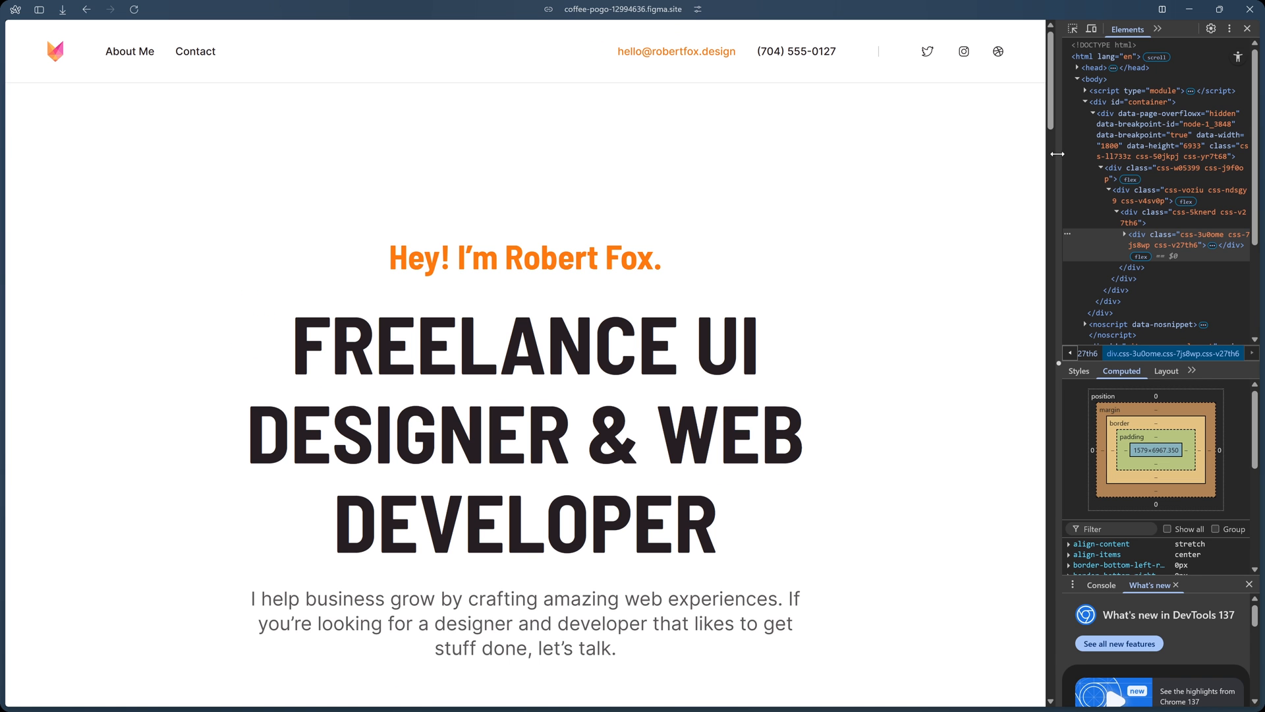
pyautogui.moveTo(837, 178); pyautogui.dragTo(808, 178)
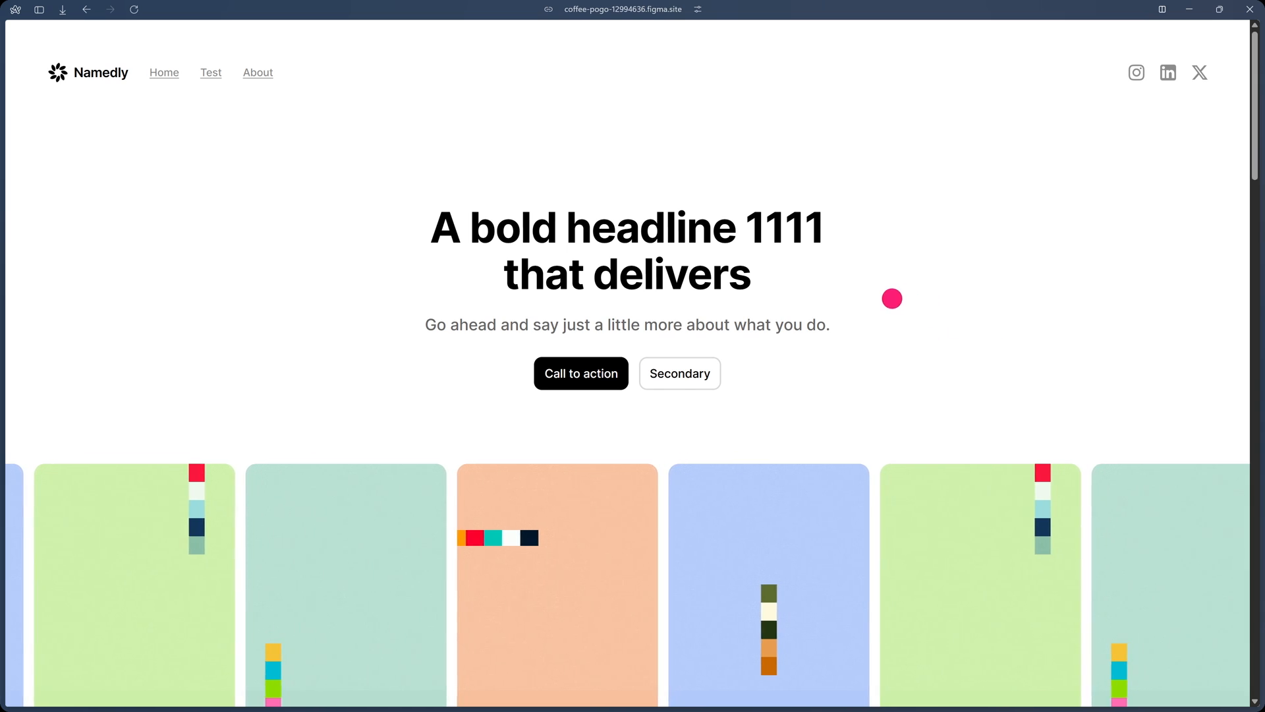
pyautogui.scroll(-12, 892, 297)
pyautogui.scroll(12, 891, 298)
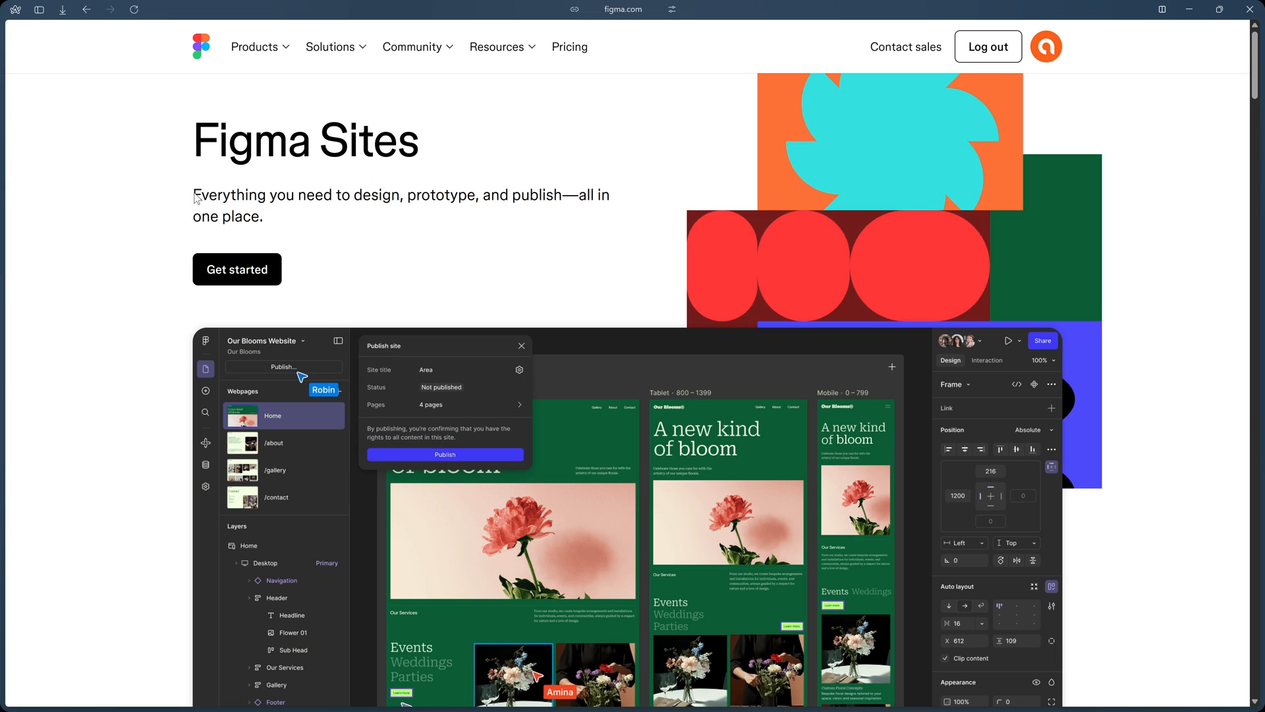
# Read through the Figma Sites product page, covering responsive layouts, pre-built blocks, interactions, and building with AI or code.
pyautogui.moveTo(292, 203); pyautogui.dragTo(503, 203)
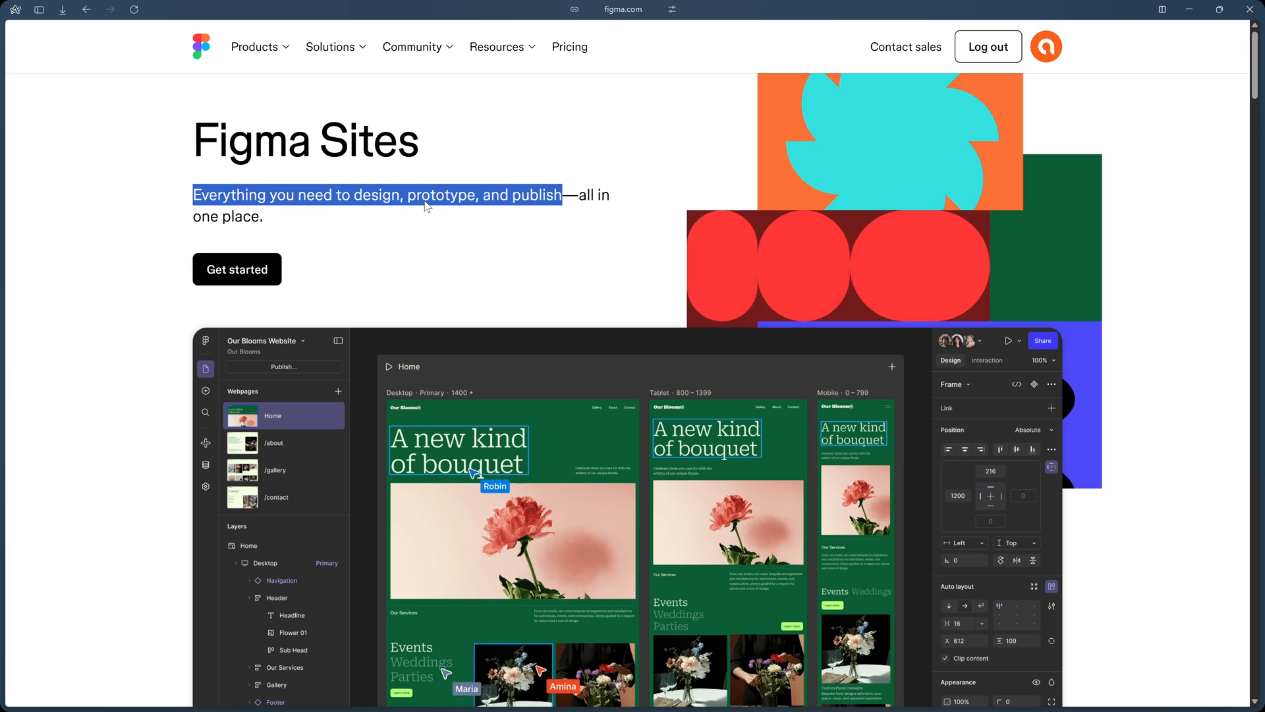
pyautogui.click(576, 231)
pyautogui.scroll(-4, 559, 233)
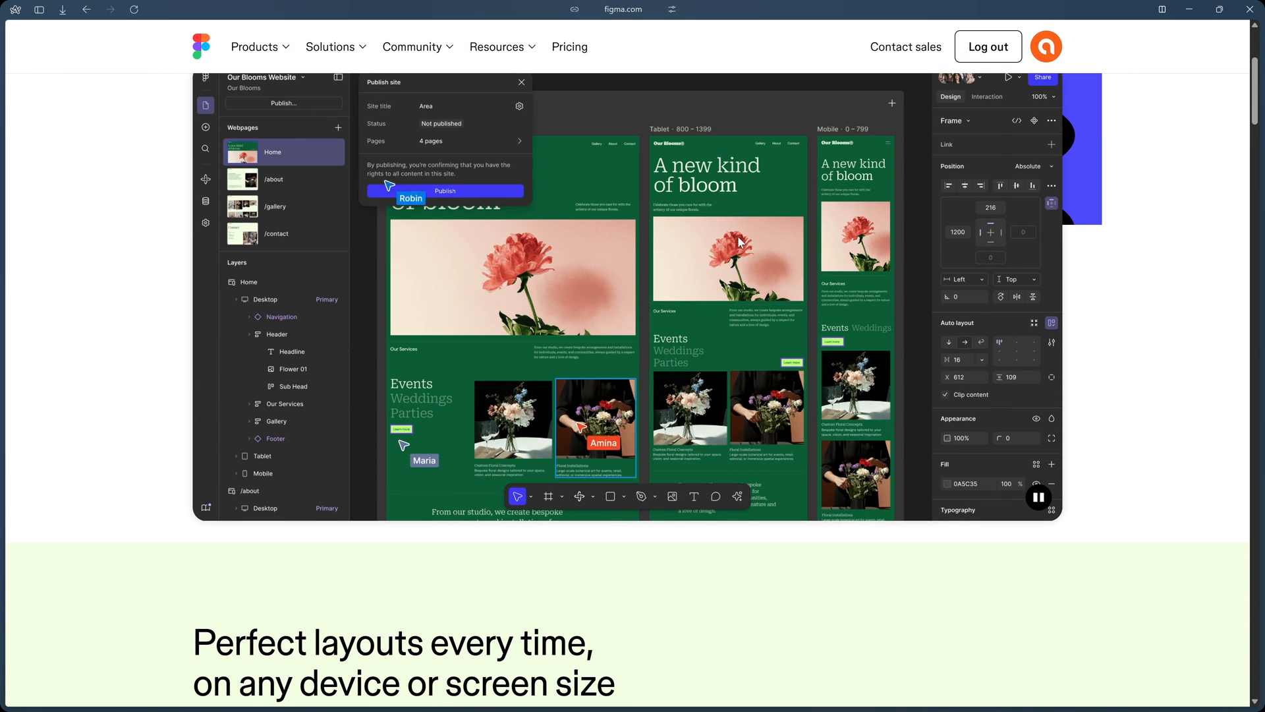
pyautogui.scroll(2, 738, 243)
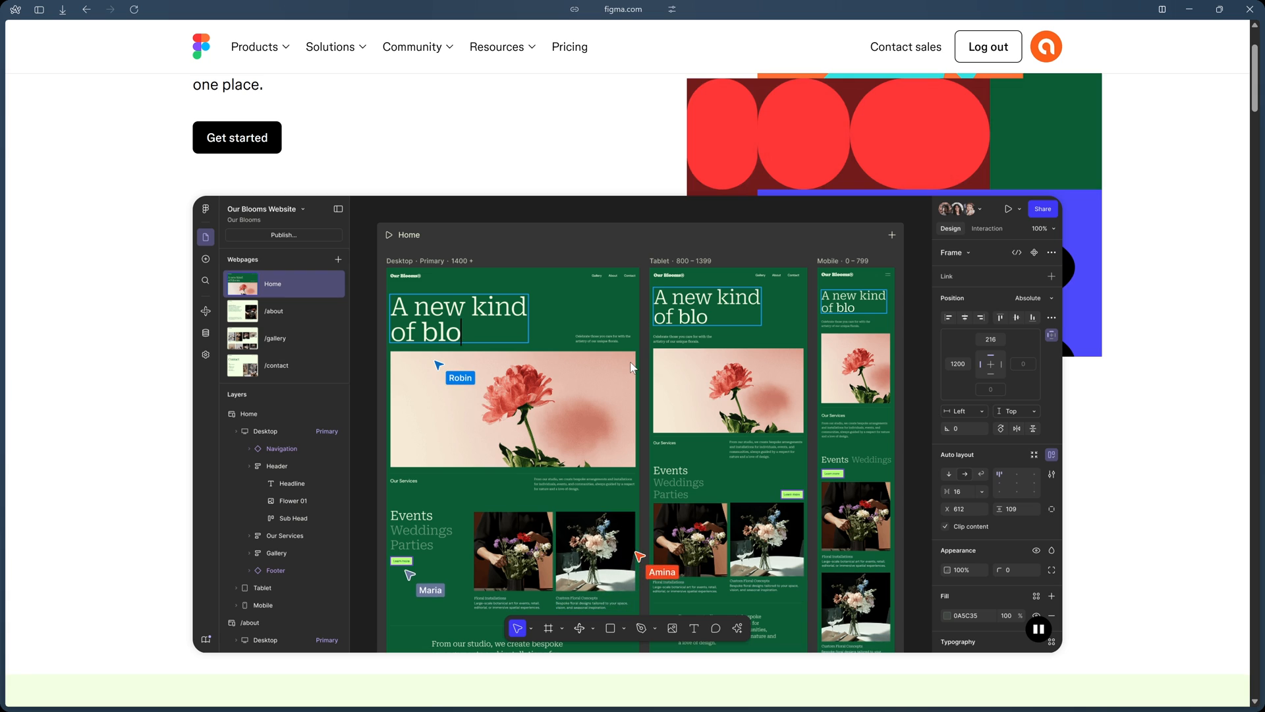
pyautogui.scroll(-10, 630, 368)
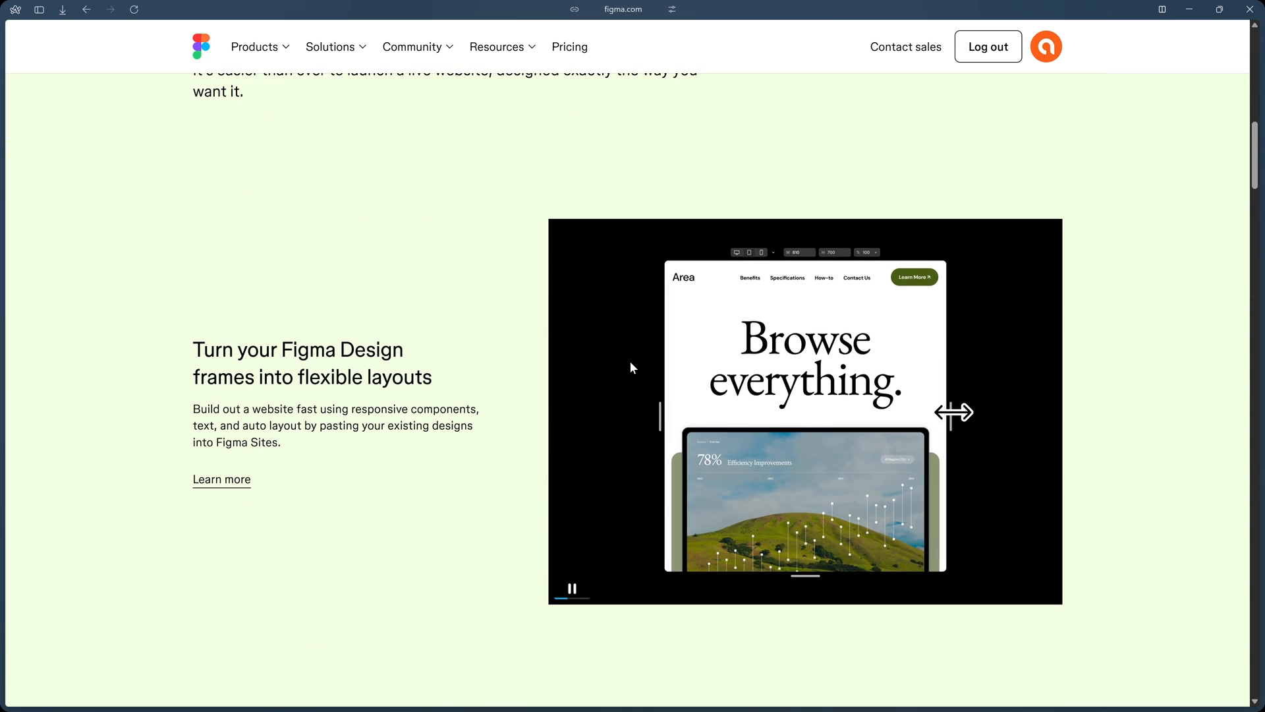
pyautogui.scroll(-5, 758, 372)
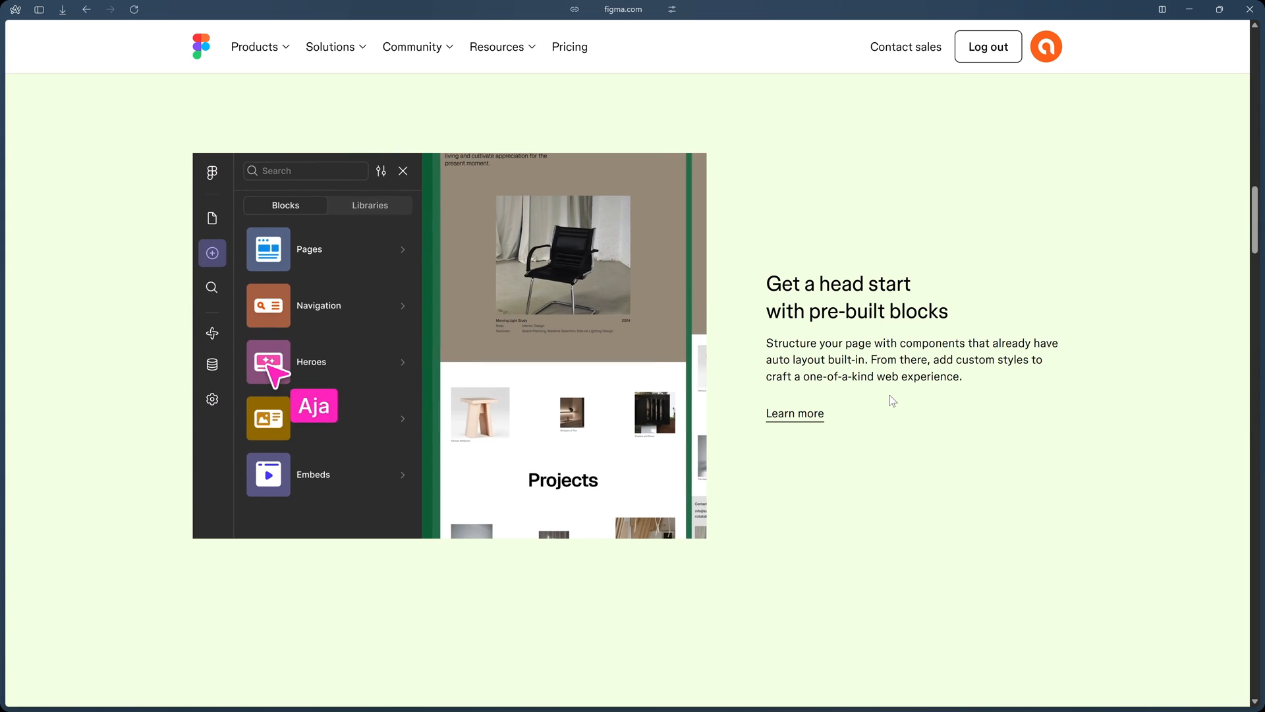
pyautogui.scroll(-5, 890, 394)
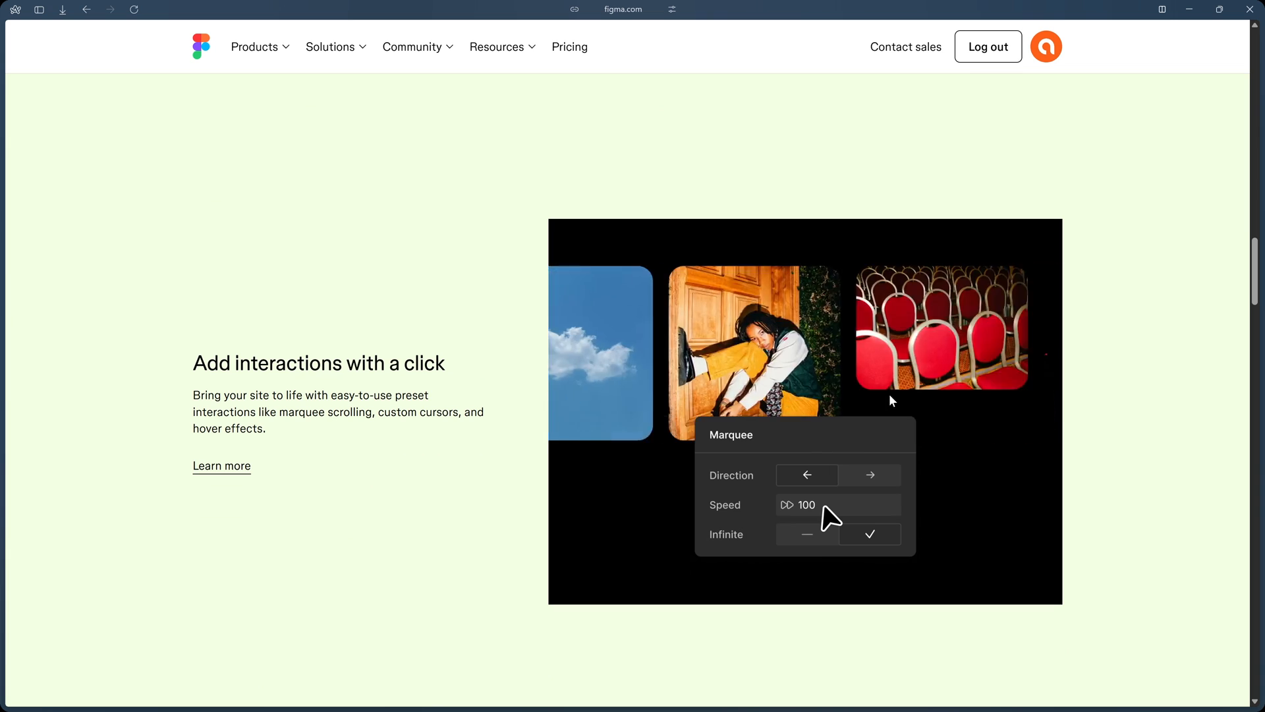
pyautogui.scroll(-2, 890, 399)
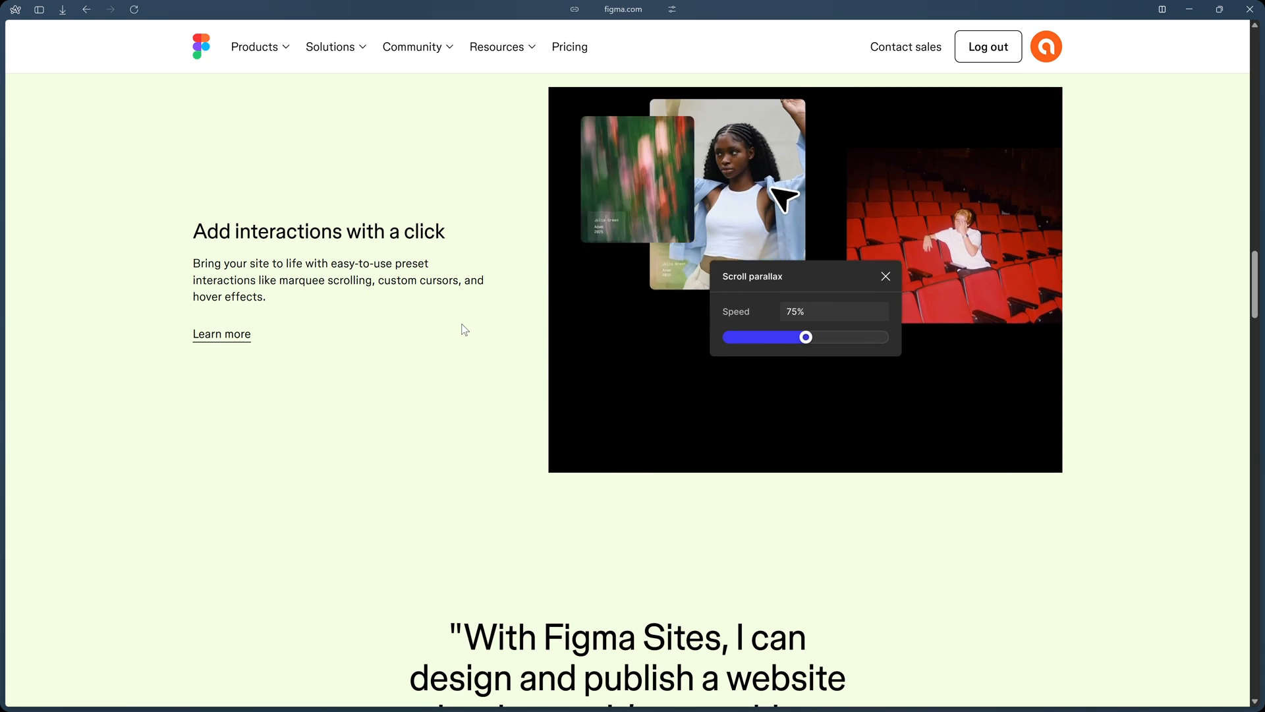
pyautogui.scroll(-5, 596, 310)
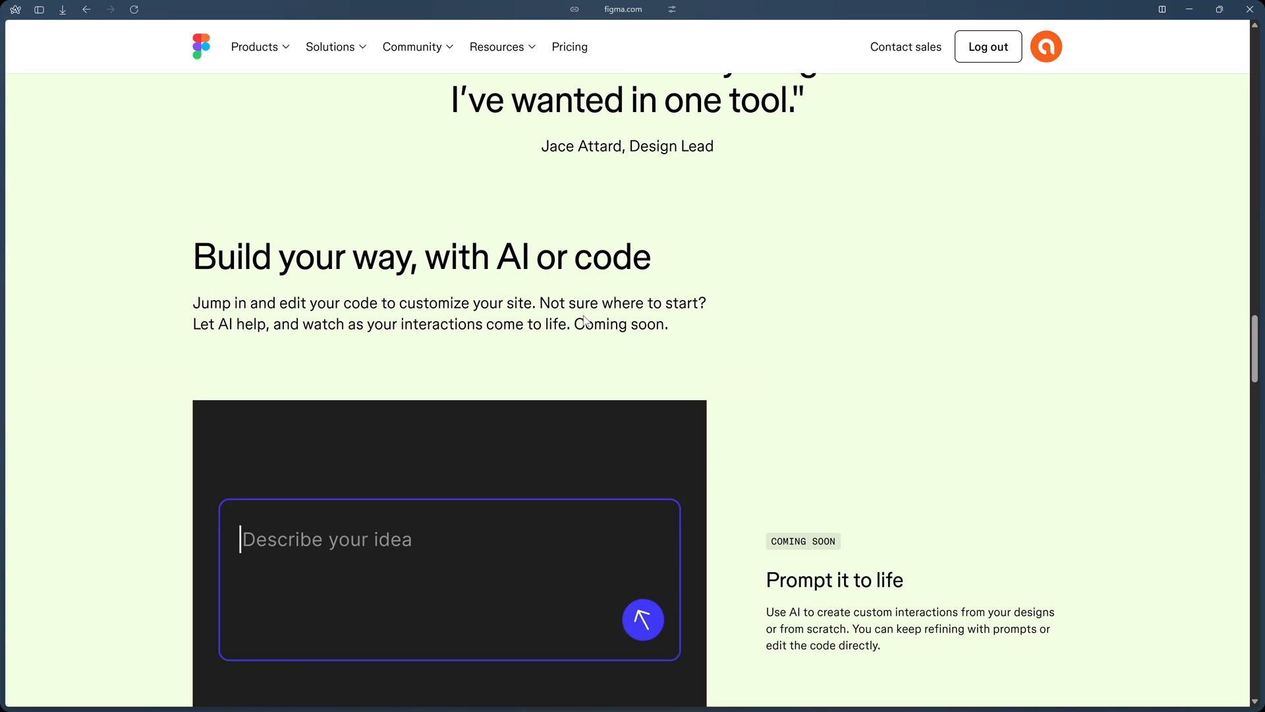
pyautogui.scroll(-5, 584, 321)
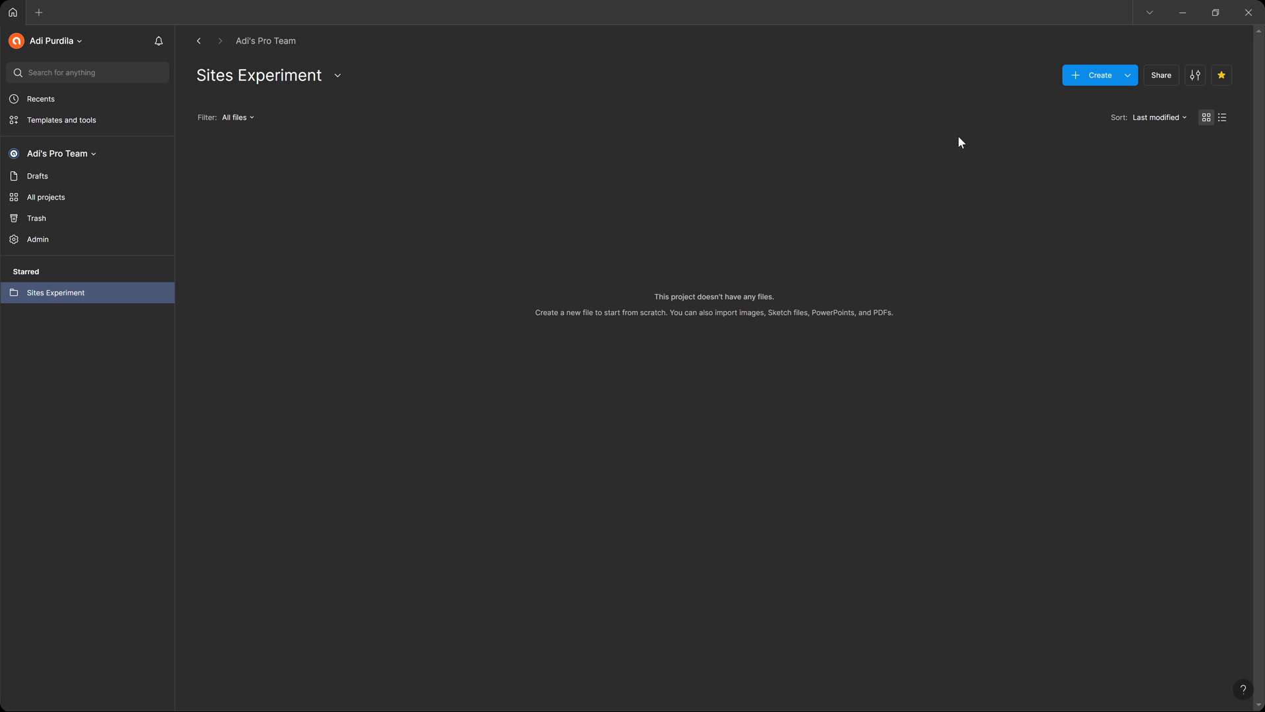
# Create a new Site file in the Sites Experiment project.
pyautogui.click(1129, 75)
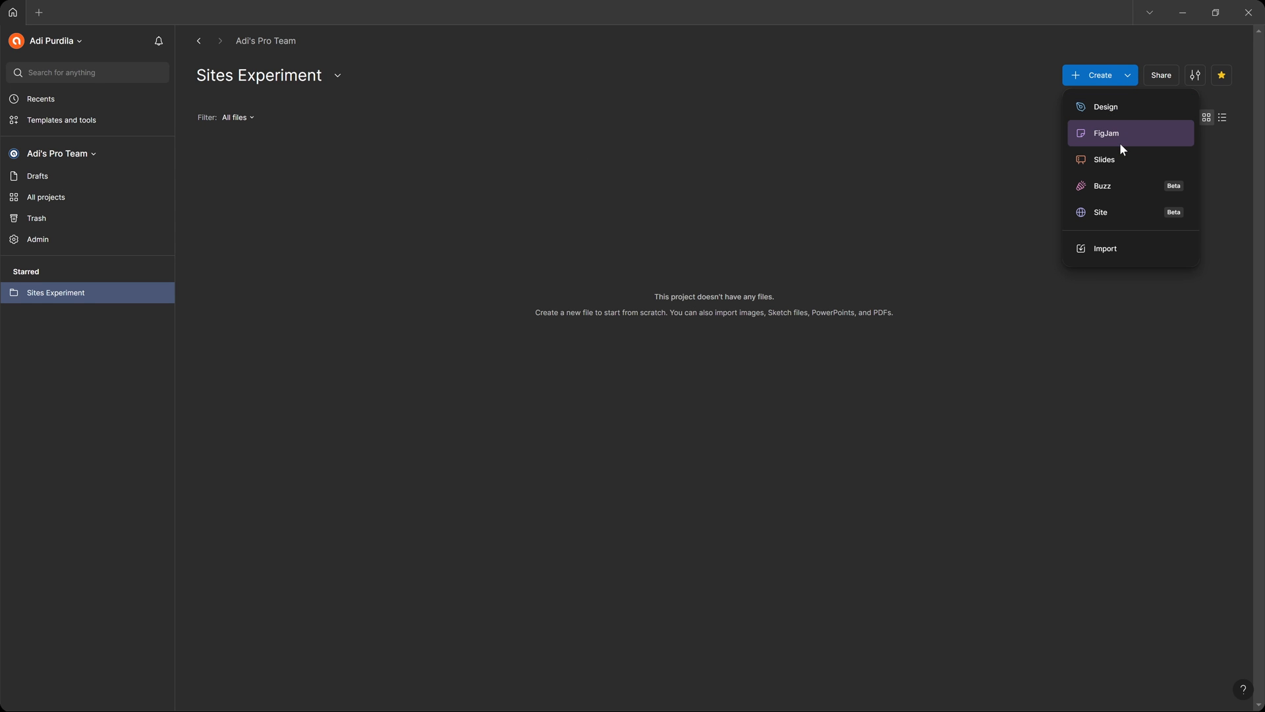
pyautogui.click(1129, 215)
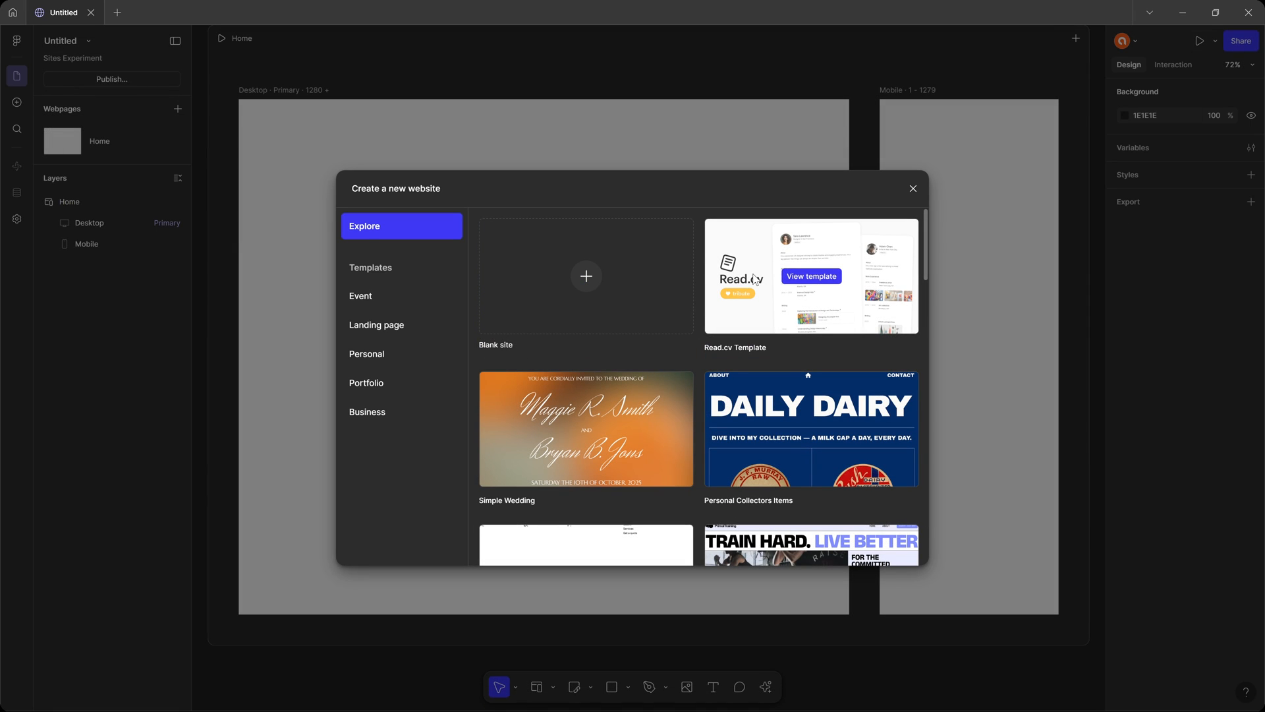
# Look through the website templates by category, including Landing page, and start from Blank site.
pyautogui.scroll(-10, 751, 290)
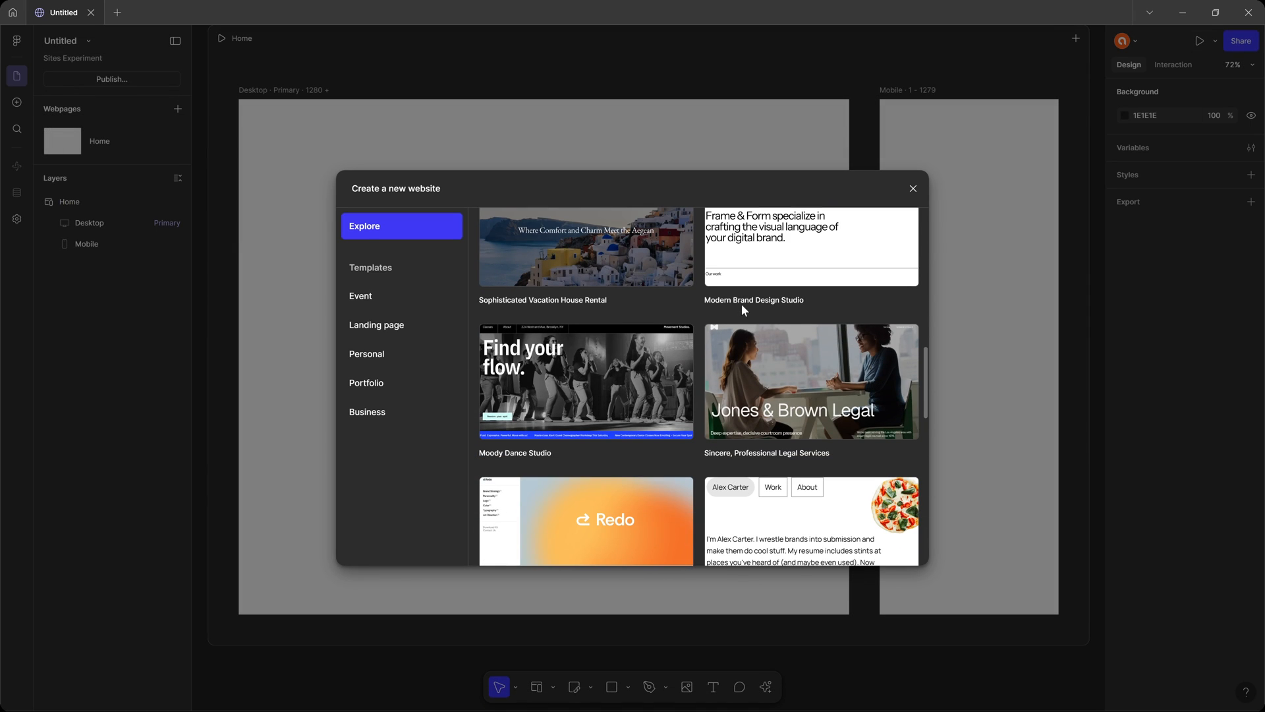
pyautogui.scroll(-8, 742, 305)
pyautogui.scroll(10, 745, 304)
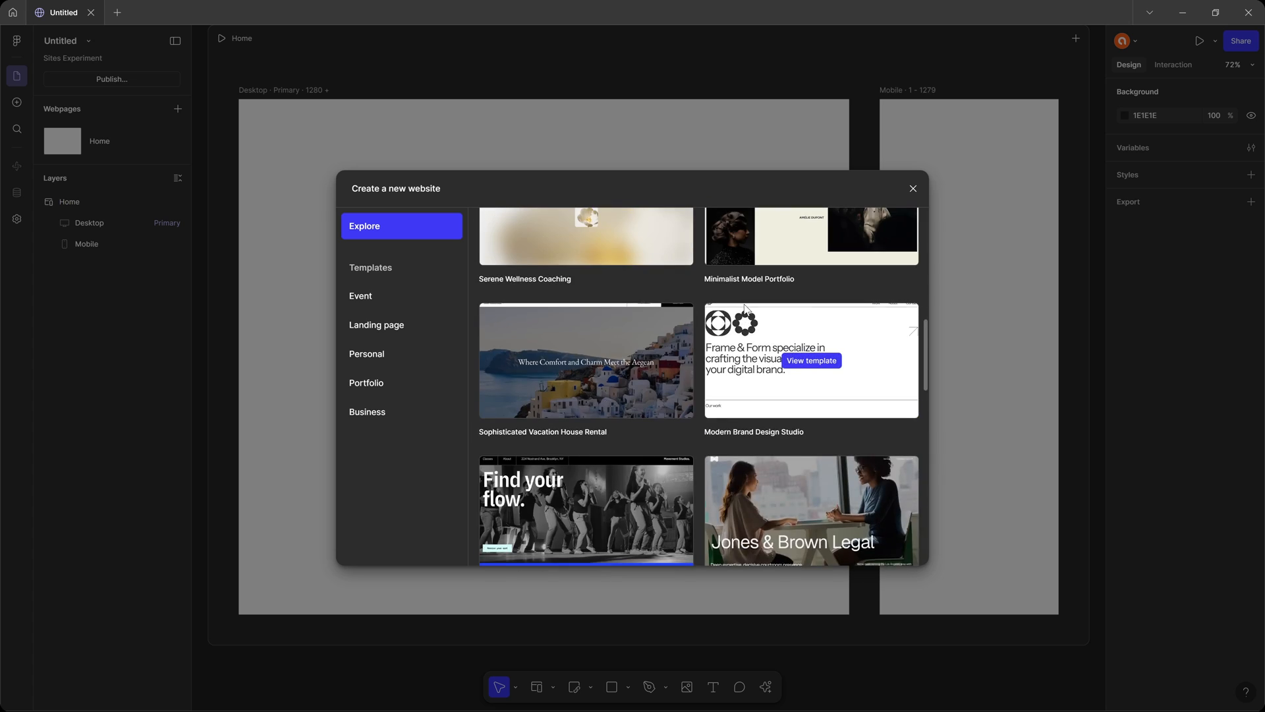
pyautogui.scroll(5, 745, 307)
pyautogui.click(406, 299)
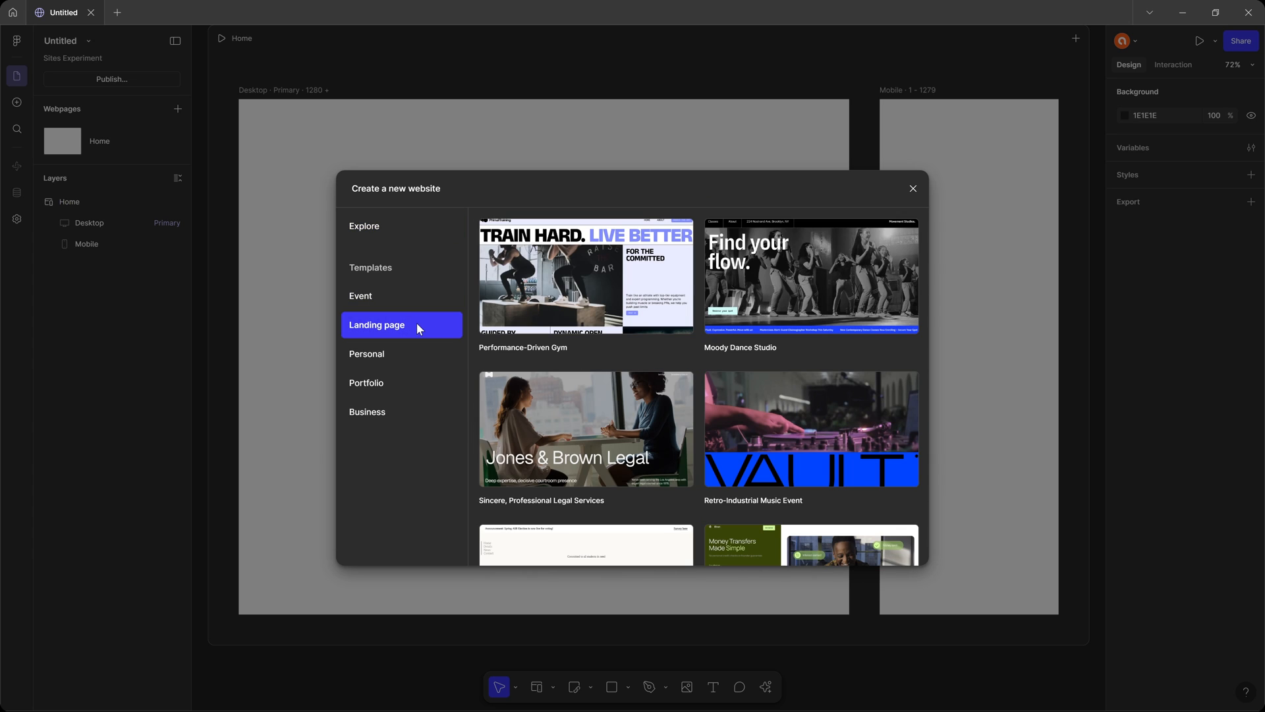
pyautogui.scroll(-10, 676, 314)
pyautogui.click(366, 383)
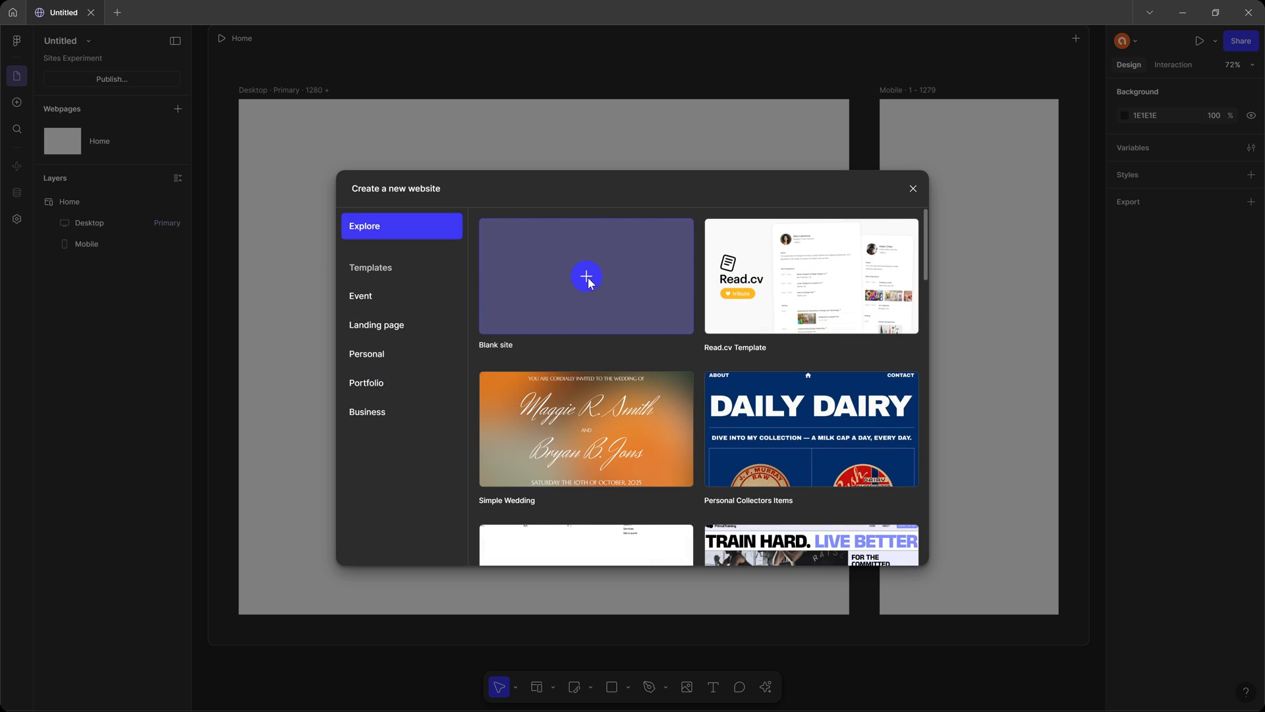
pyautogui.click(587, 277)
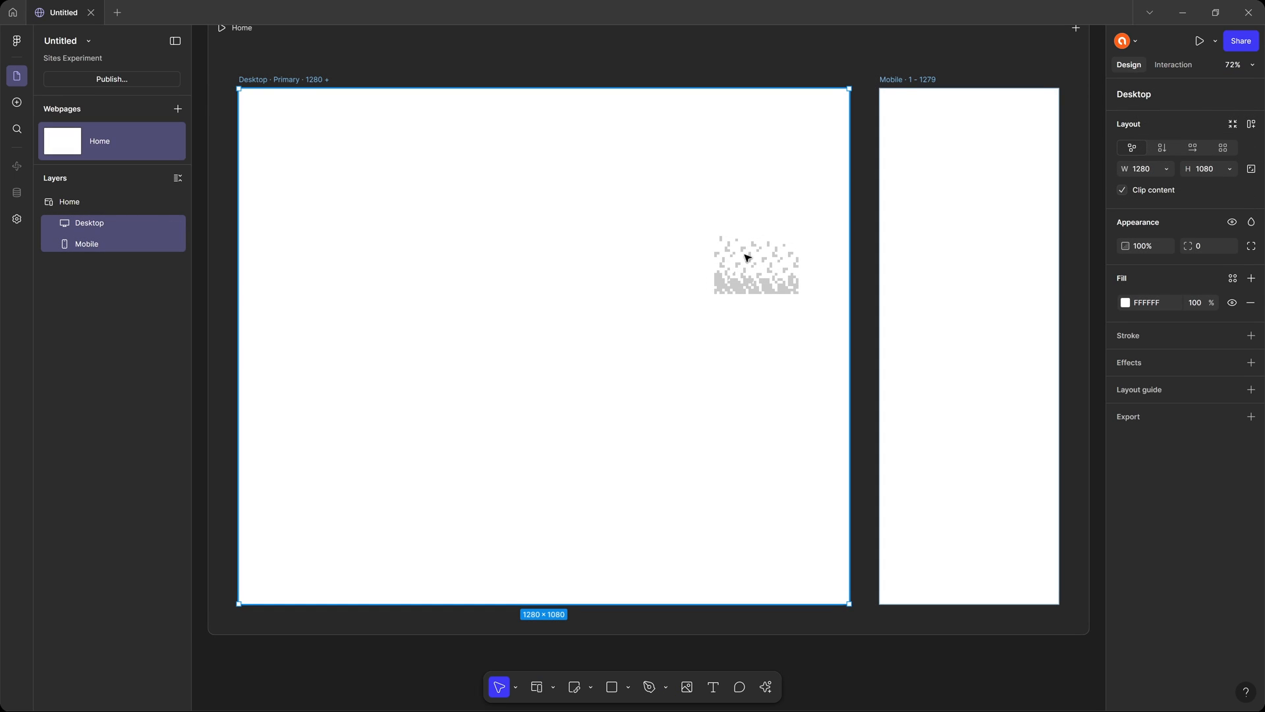
pyautogui.moveTo(745, 257); pyautogui.dragTo(715, 268)
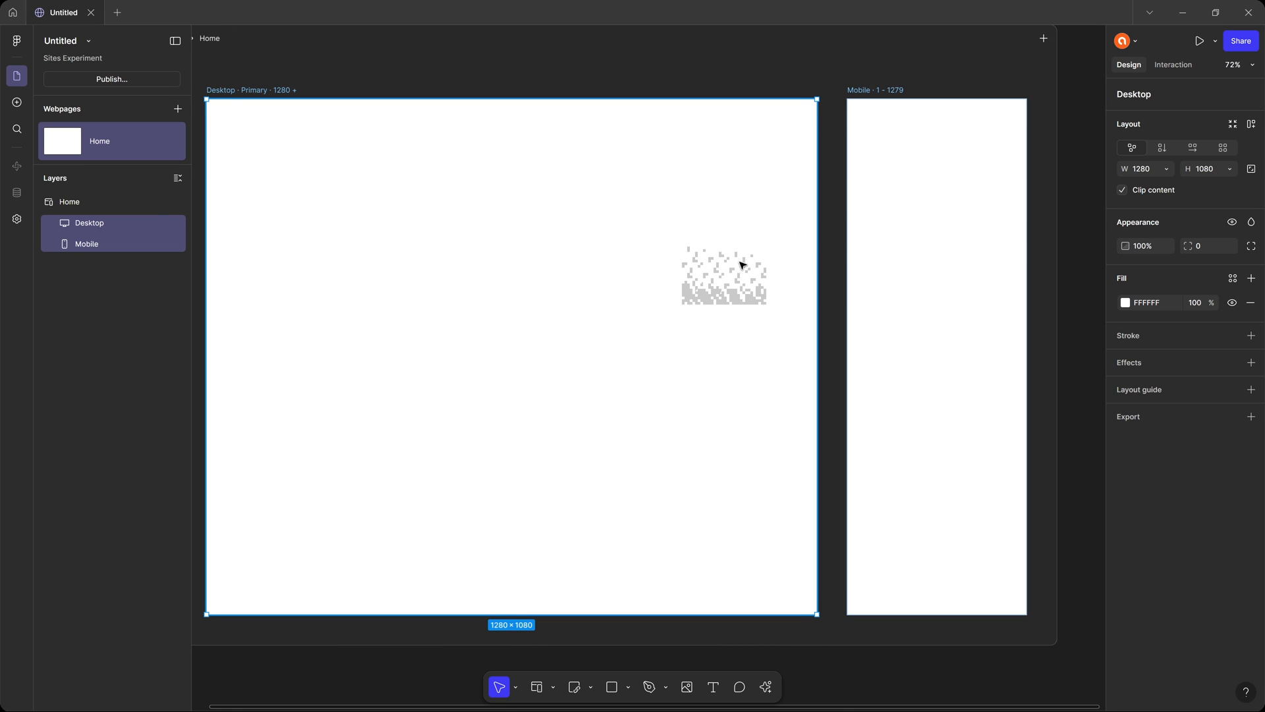
pyautogui.scroll(3, 740, 266)
pyautogui.scroll(-5, 741, 267)
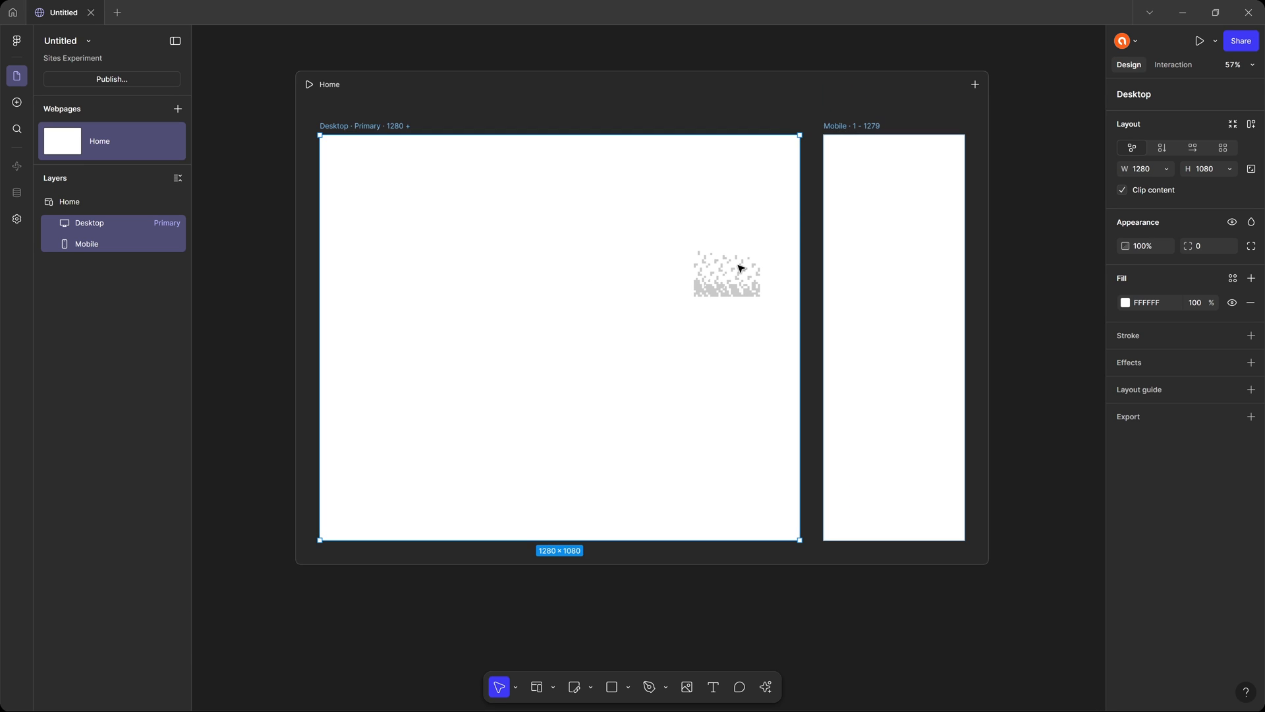
pyautogui.scroll(1, 741, 267)
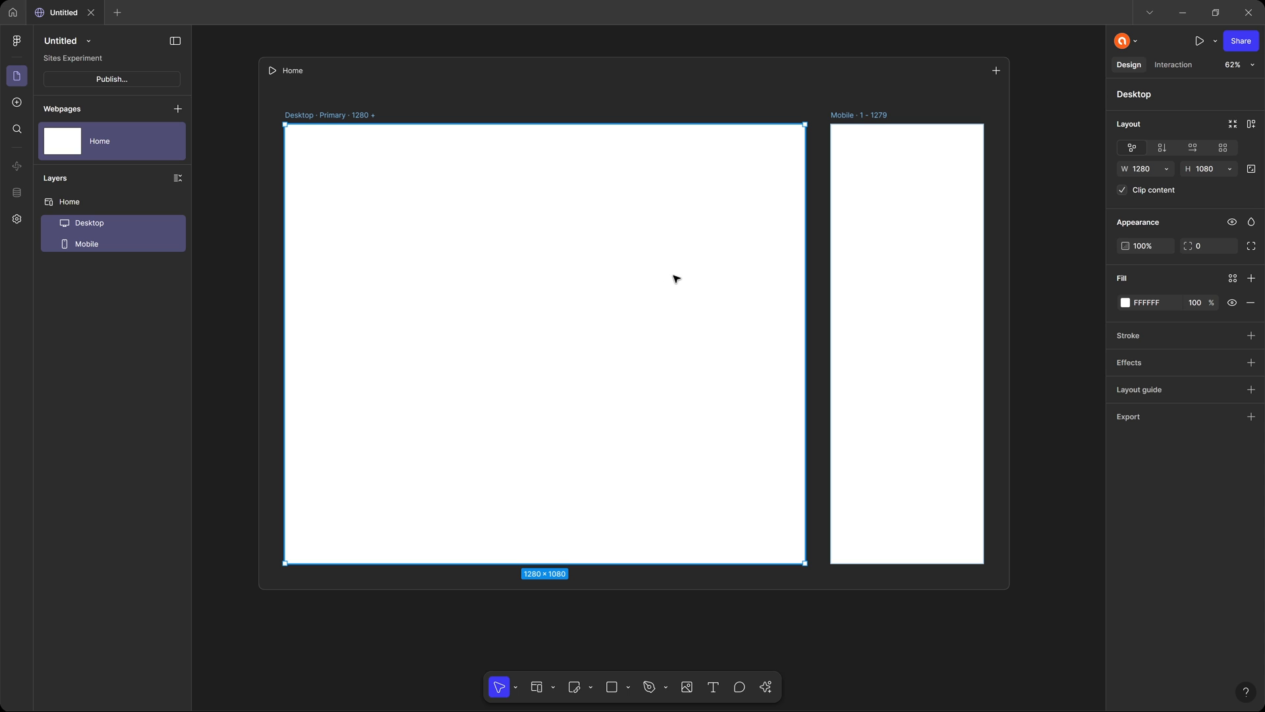
pyautogui.moveTo(591, 236)
pyautogui.mouseDown()
pyautogui.moveTo(612, 258)
pyautogui.moveTo(595, 254)
pyautogui.mouseUp()
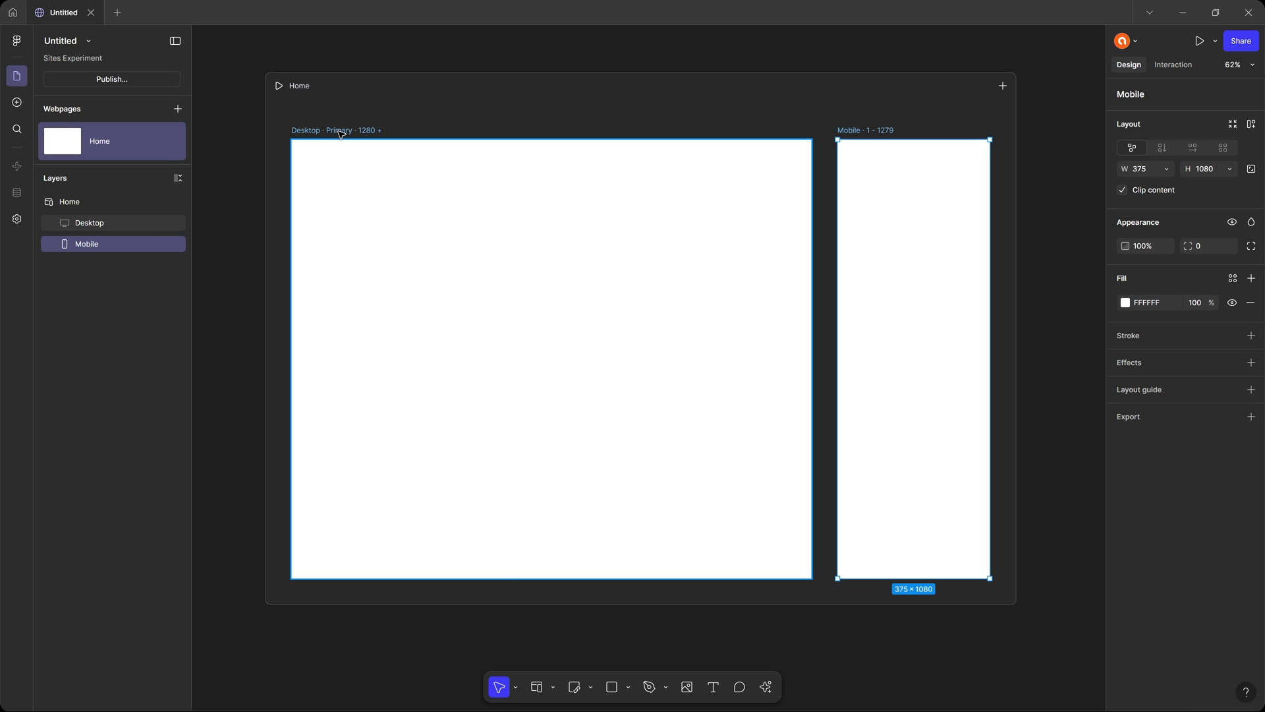
# Select the Desktop and Mobile breakpoints in turn and add the 800 px Tablet breakpoint to the Home page.
pyautogui.click(338, 131)
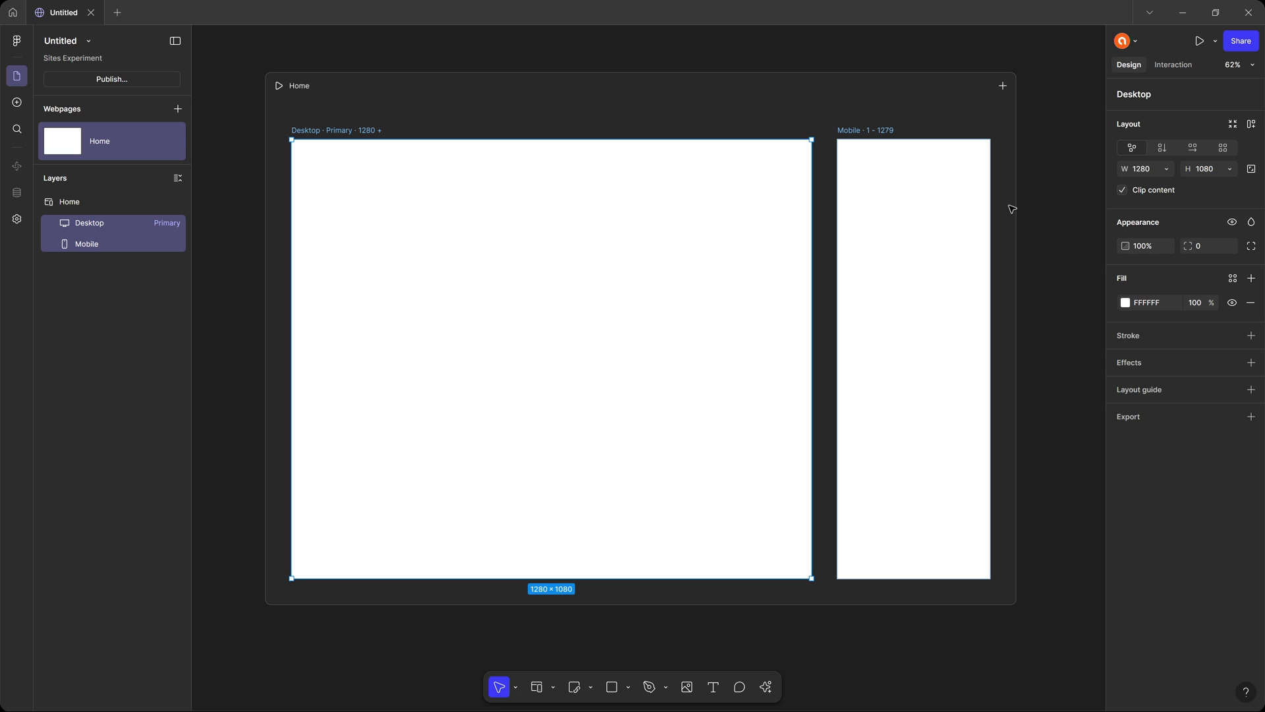
pyautogui.click(878, 131)
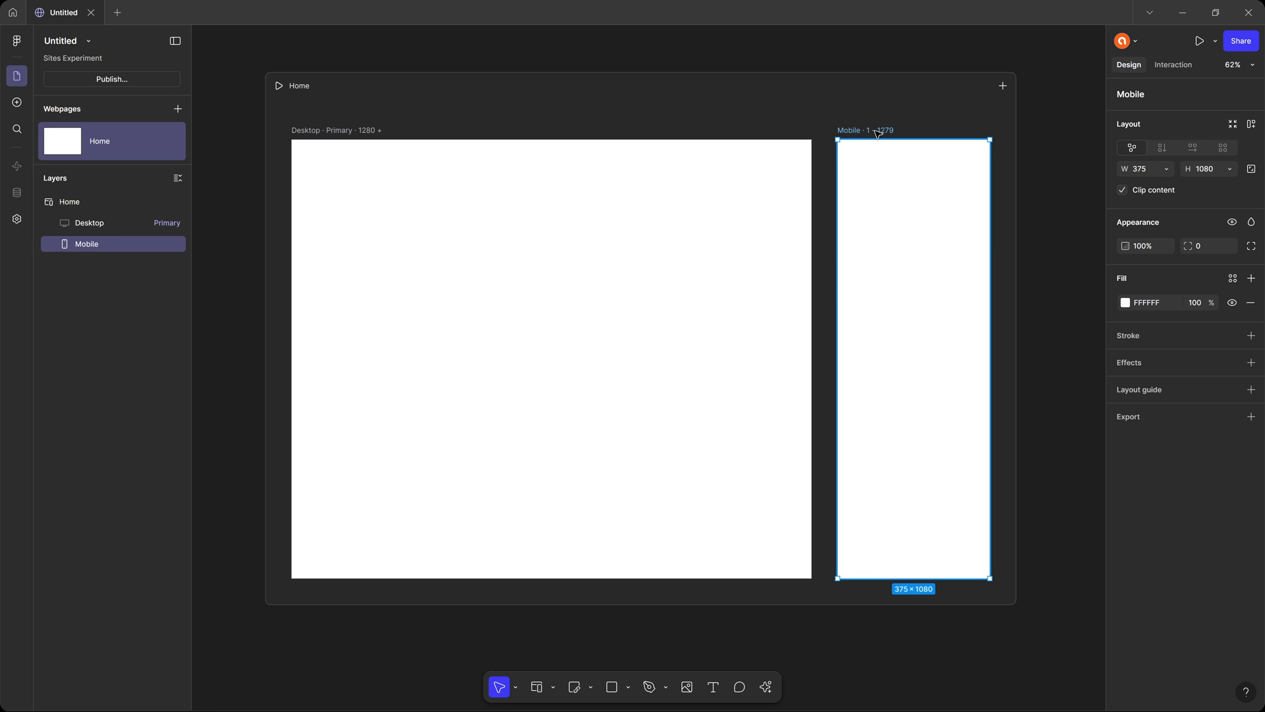
pyautogui.click(1003, 86)
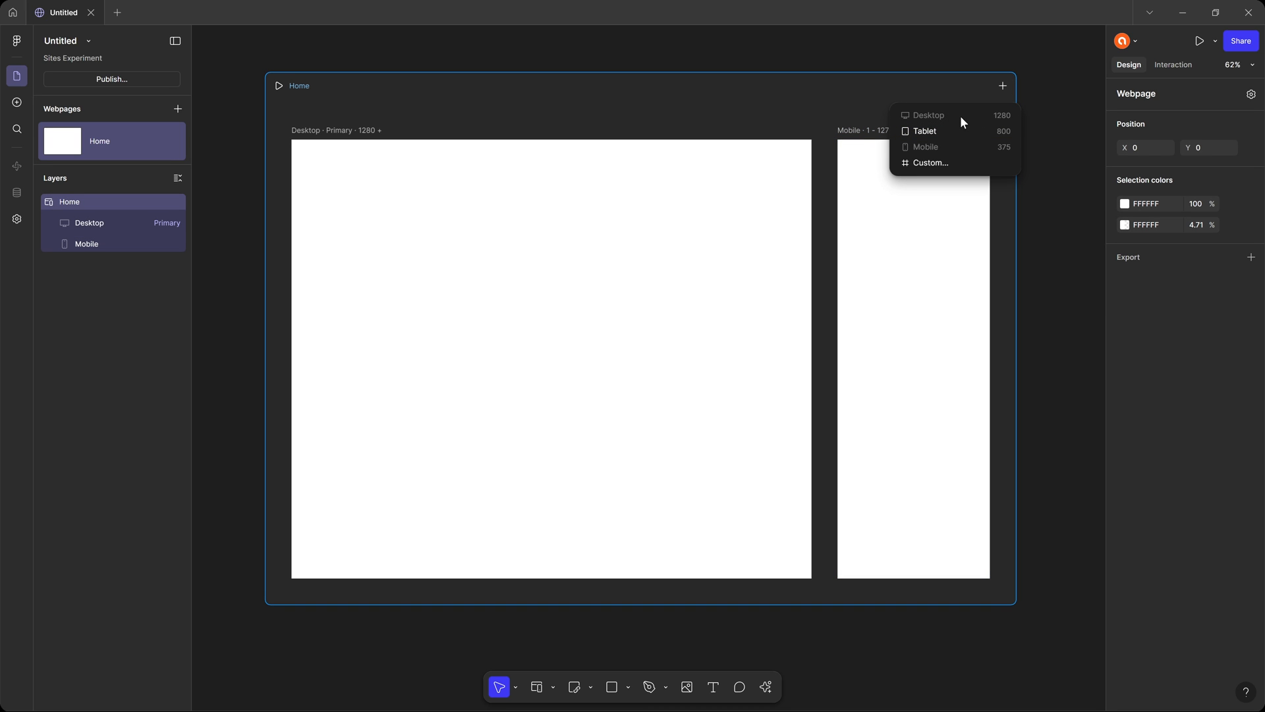
pyautogui.click(951, 132)
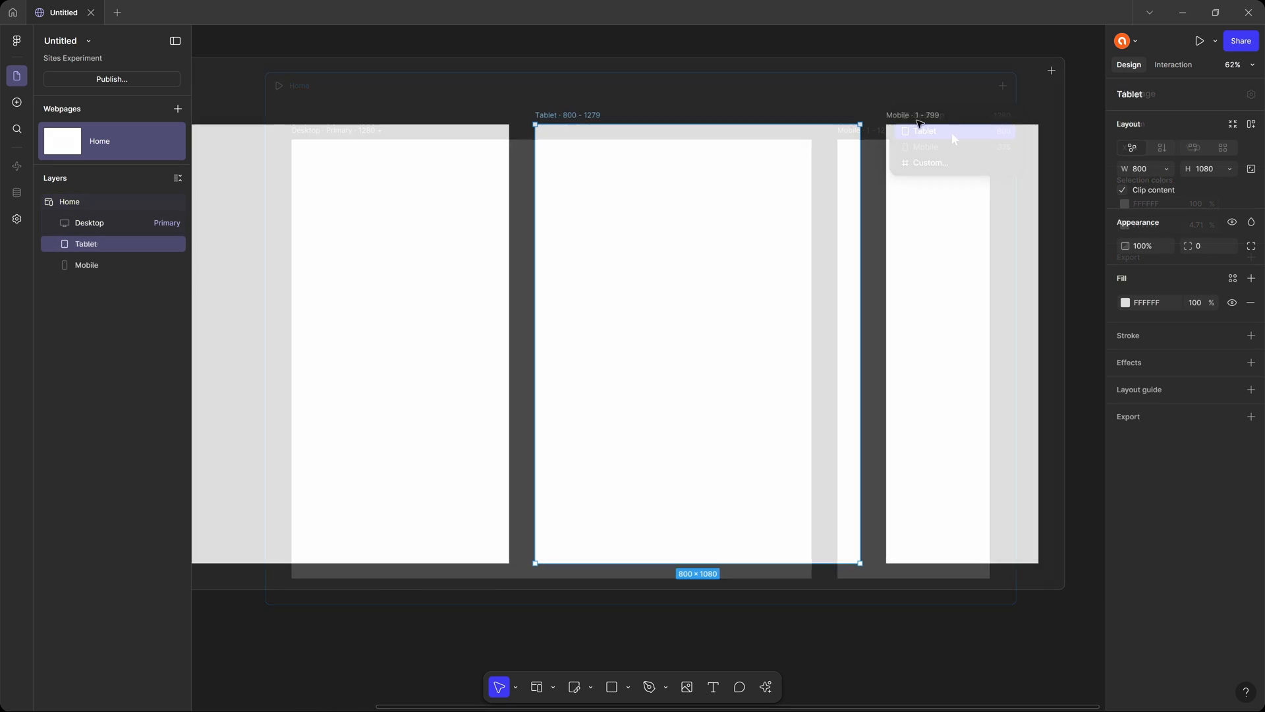
# Check the remaining breakpoint choices for the Home page, dismiss them, and look over the Desktop and Tablet frames.
pyautogui.click(1052, 73)
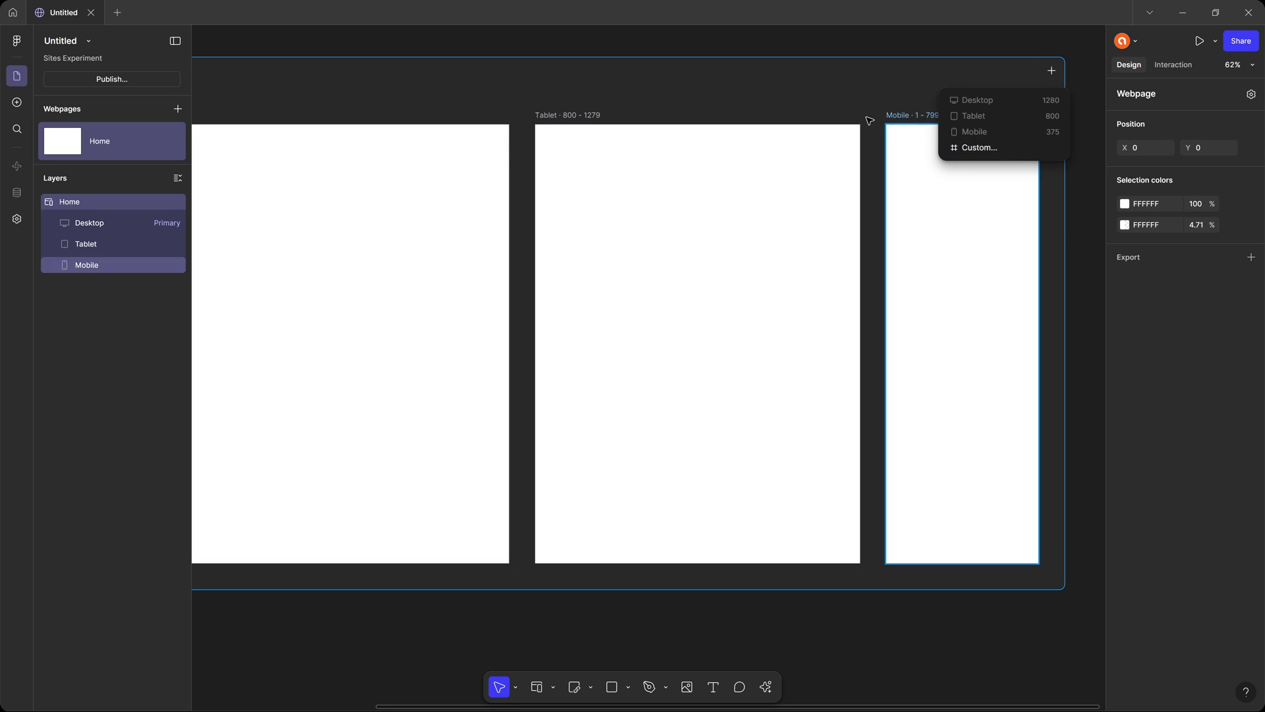
pyautogui.click(705, 88)
pyautogui.moveTo(504, 102); pyautogui.dragTo(744, 119)
pyautogui.moveTo(594, 232); pyautogui.dragTo(612, 219)
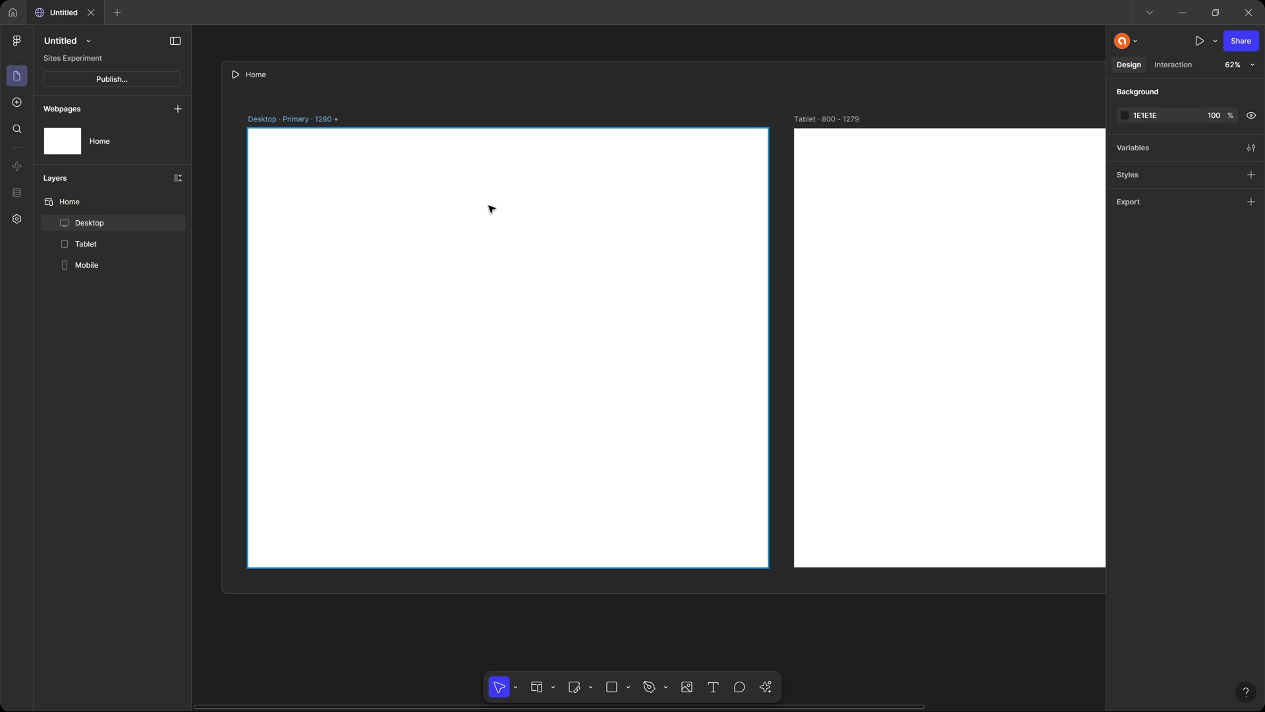
pyautogui.moveTo(440, 233); pyautogui.dragTo(460, 233)
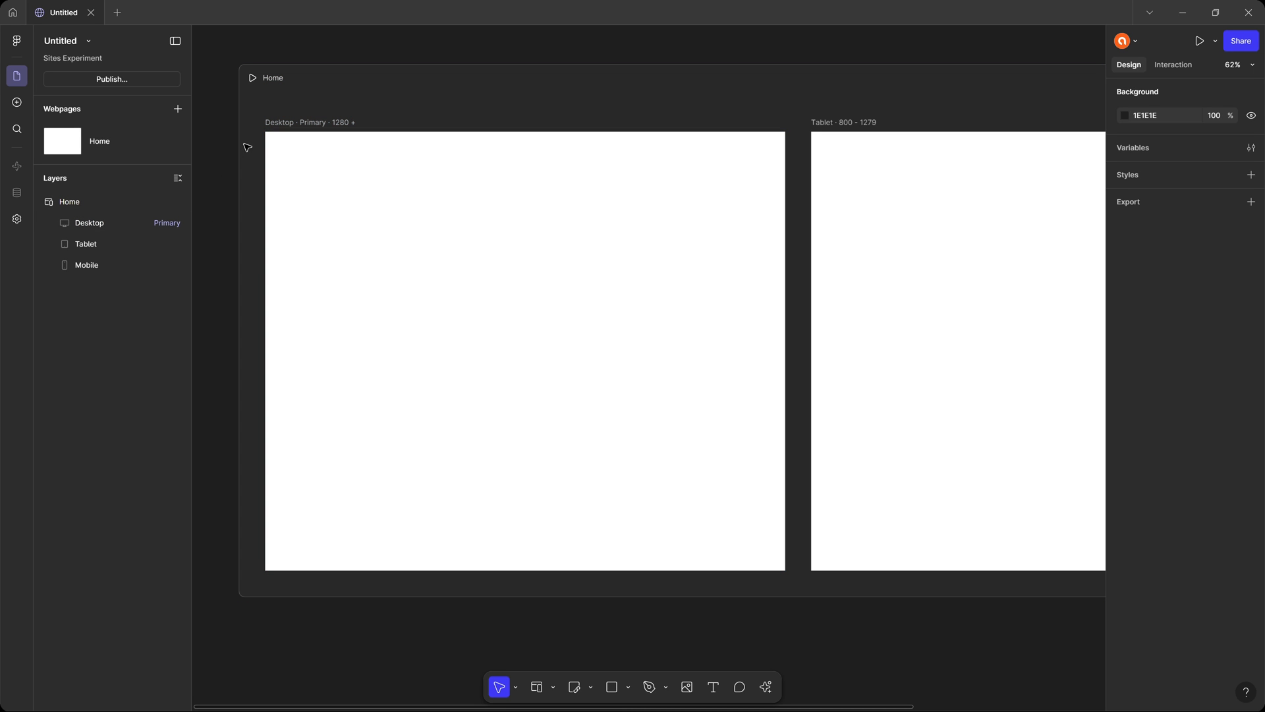
# Look through the insertable Blocks by category, from Pages to Embeds, and check the Libraries section.
pyautogui.click(18, 104)
pyautogui.moveTo(138, 113)
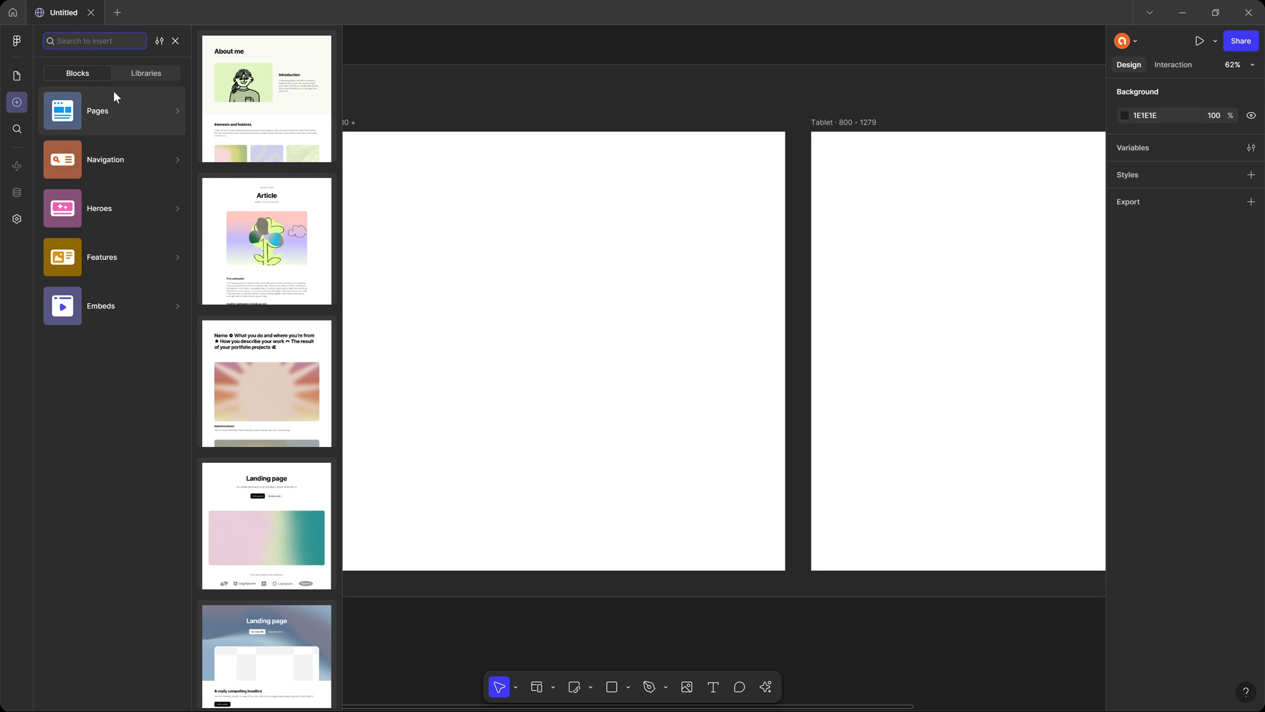
pyautogui.click(132, 73)
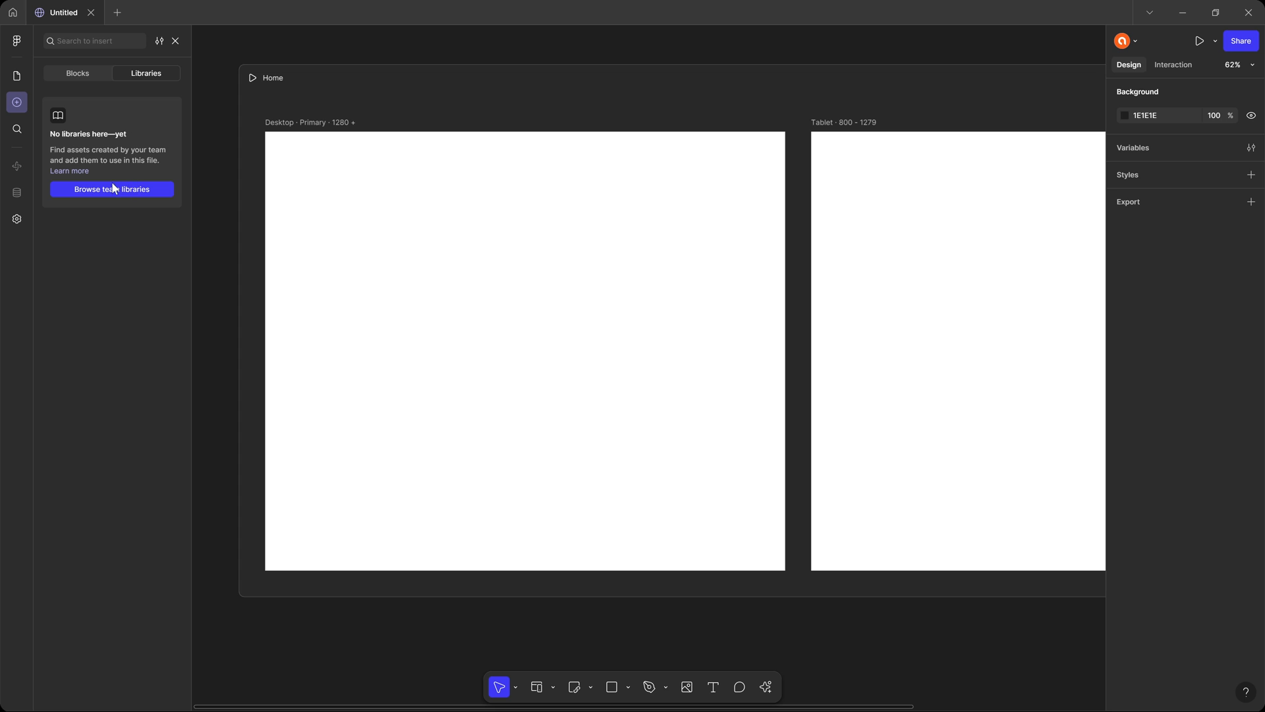
pyautogui.click(88, 74)
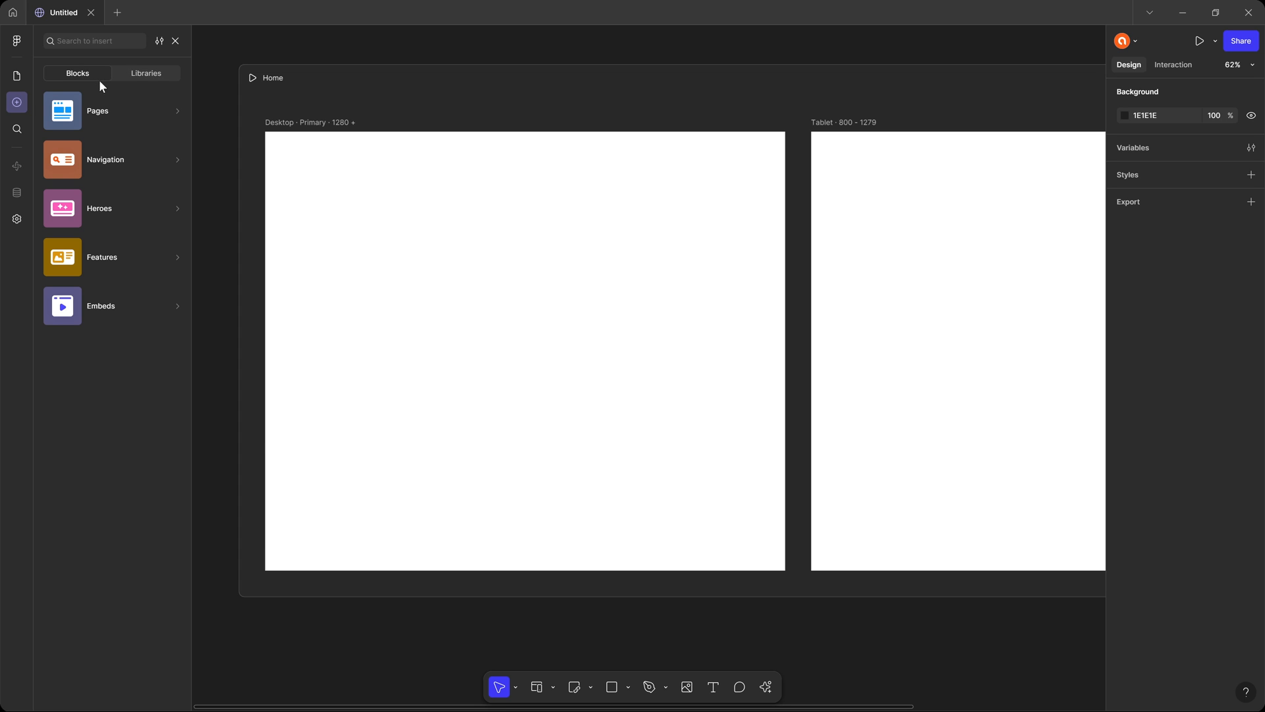
pyautogui.moveTo(113, 113)
pyautogui.scroll(-5, 284, 115)
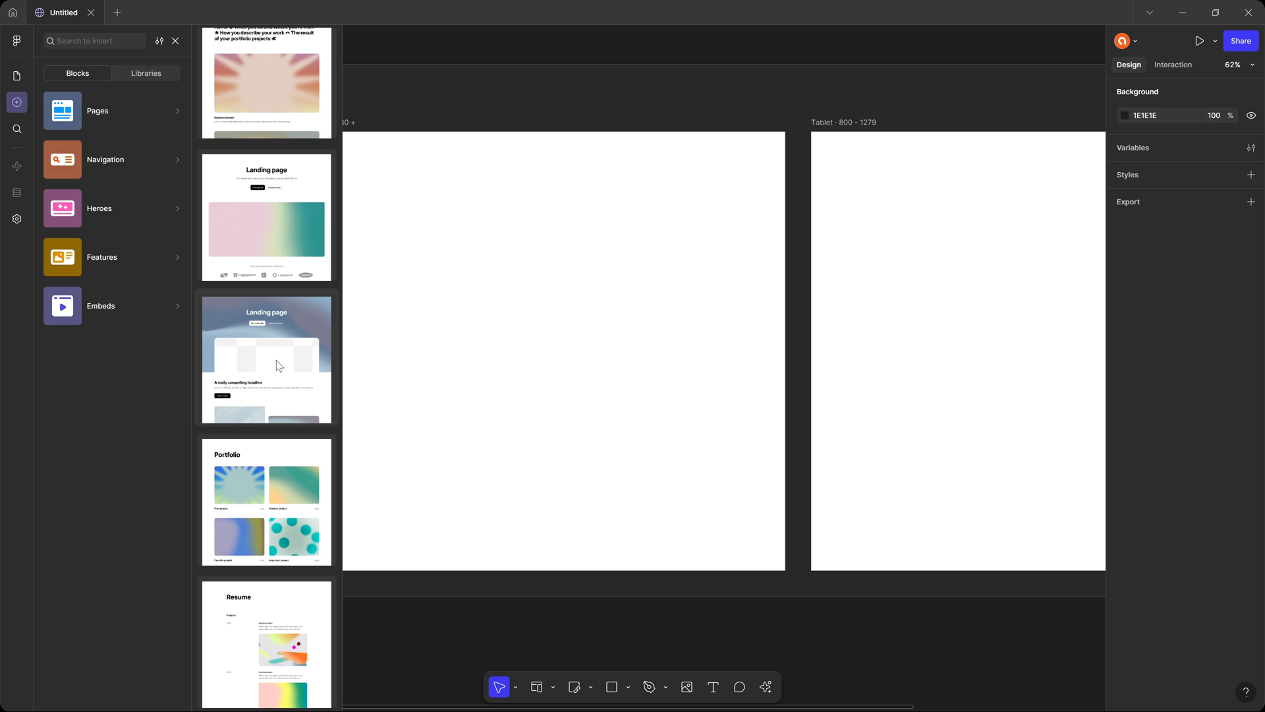
pyautogui.moveTo(126, 158)
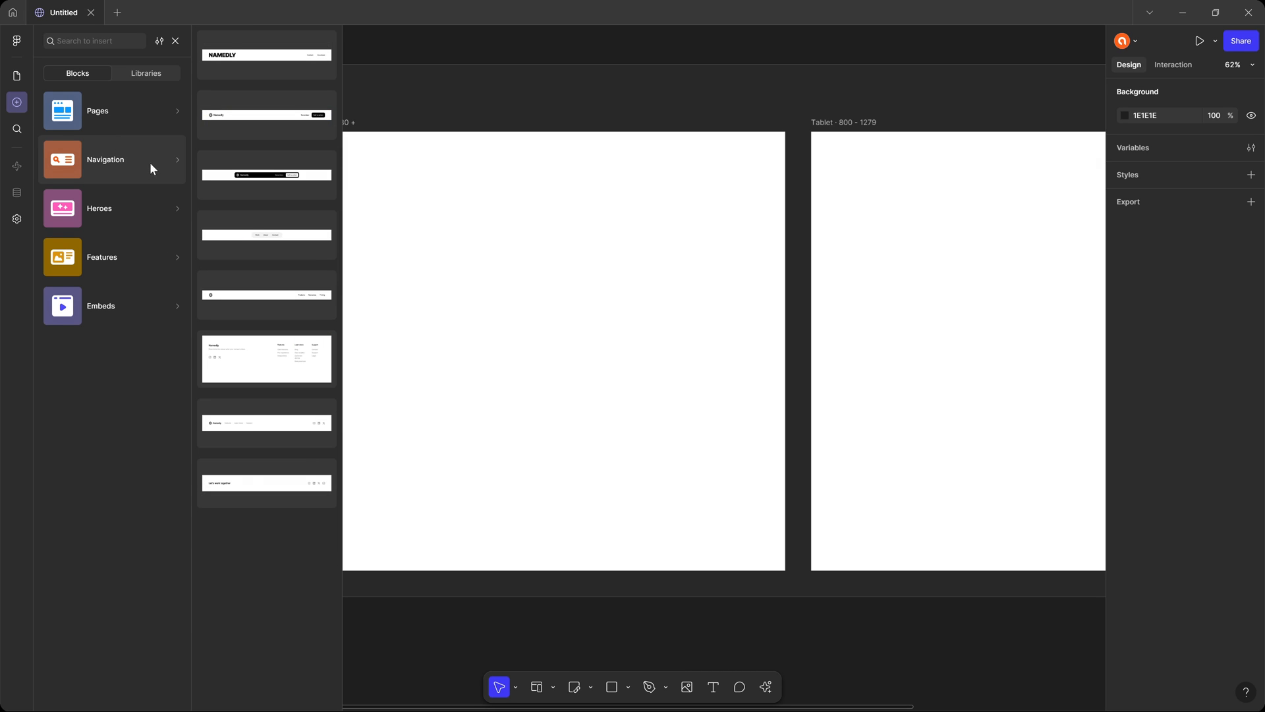
pyautogui.moveTo(134, 208)
pyautogui.moveTo(129, 255)
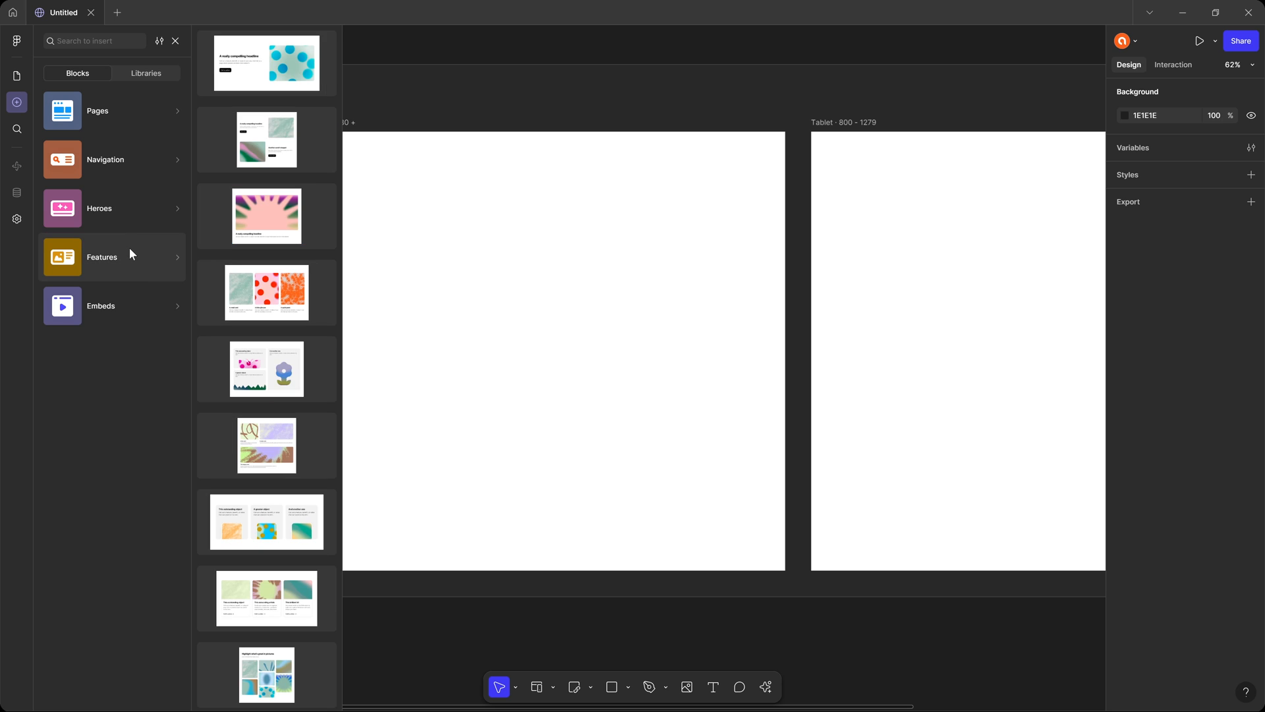
pyautogui.moveTo(135, 315)
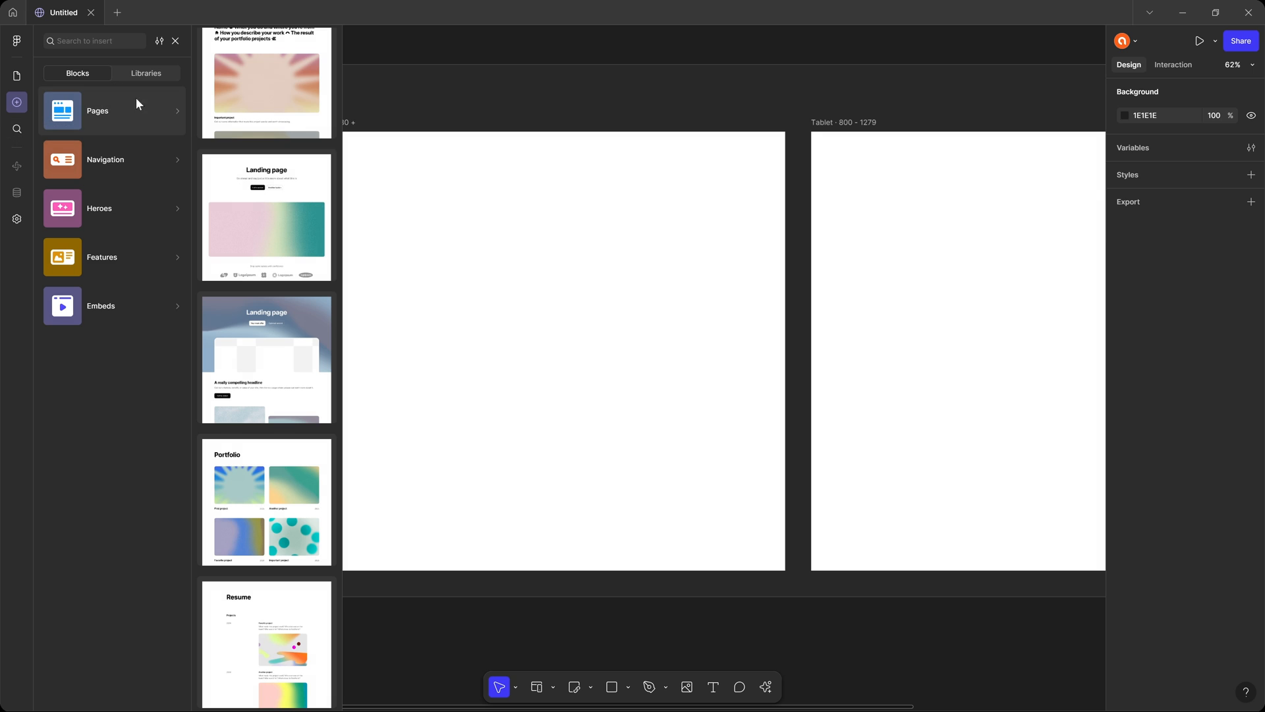
pyautogui.scroll(5, 322, 154)
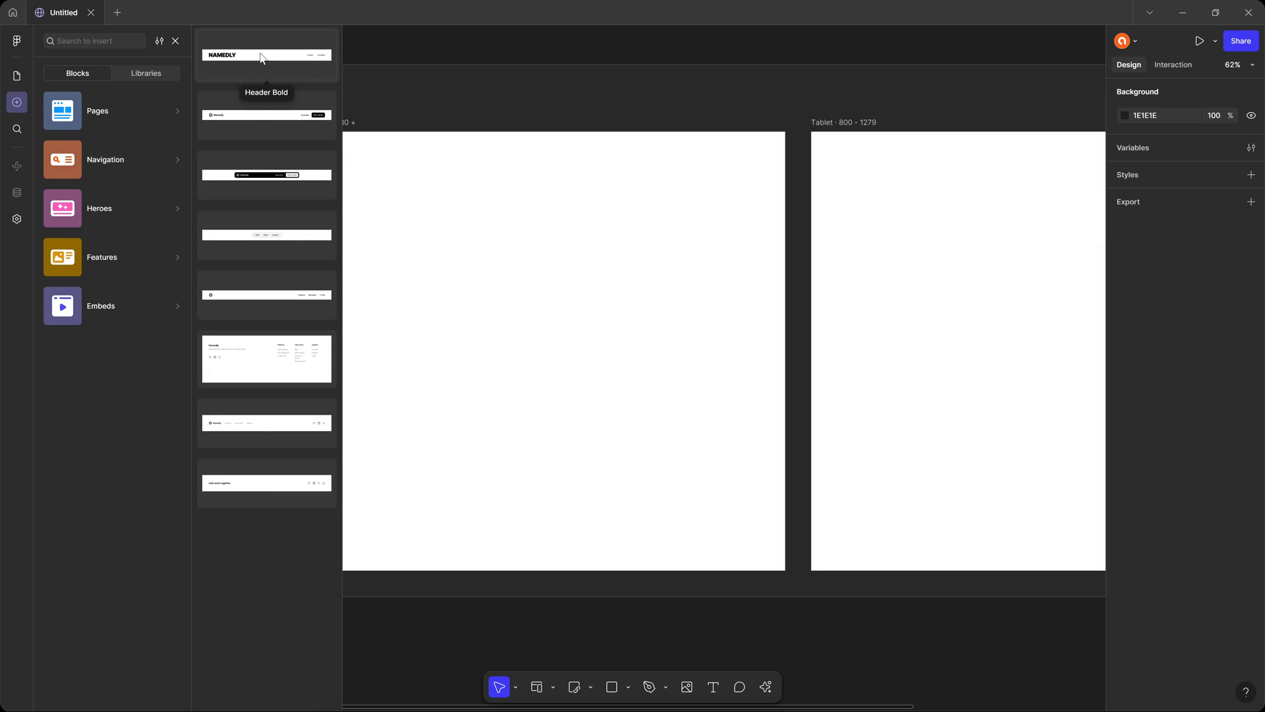
# Insert the Header Bold navigation block into the Desktop frame and compare how it appears at each breakpoint.
pyautogui.moveTo(260, 58); pyautogui.dragTo(484, 199)
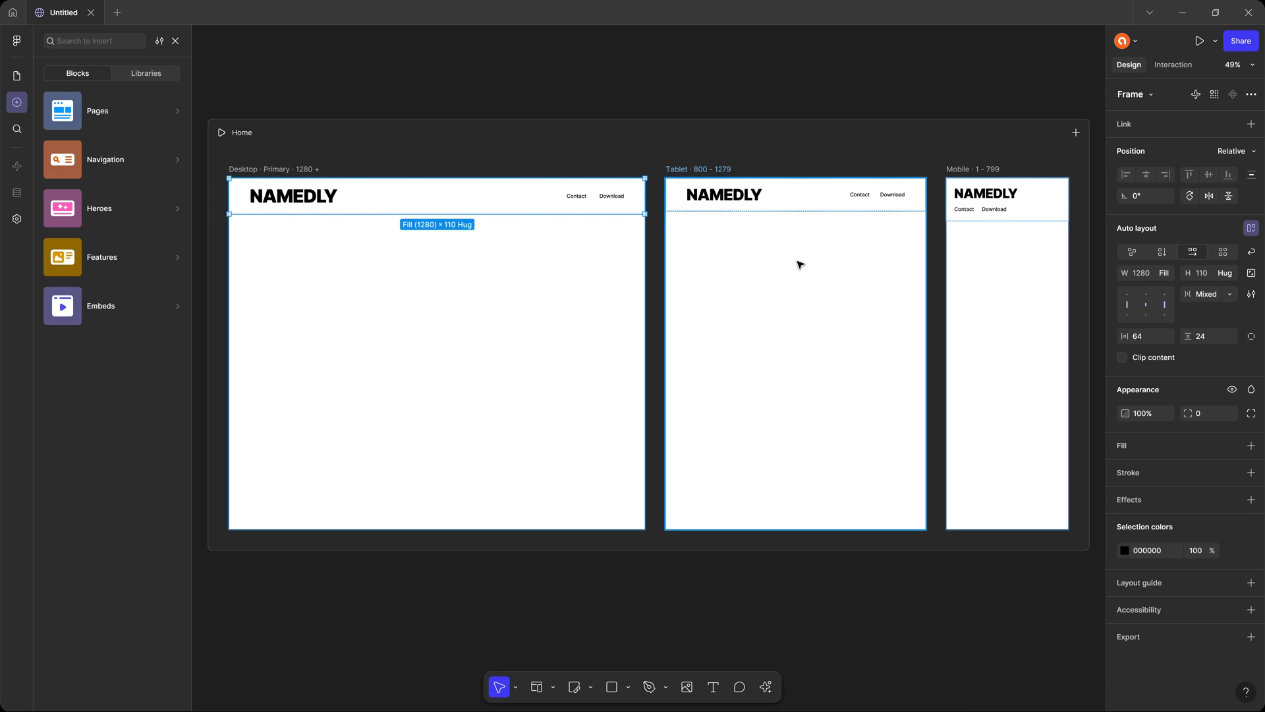
pyautogui.scroll(5, 800, 265)
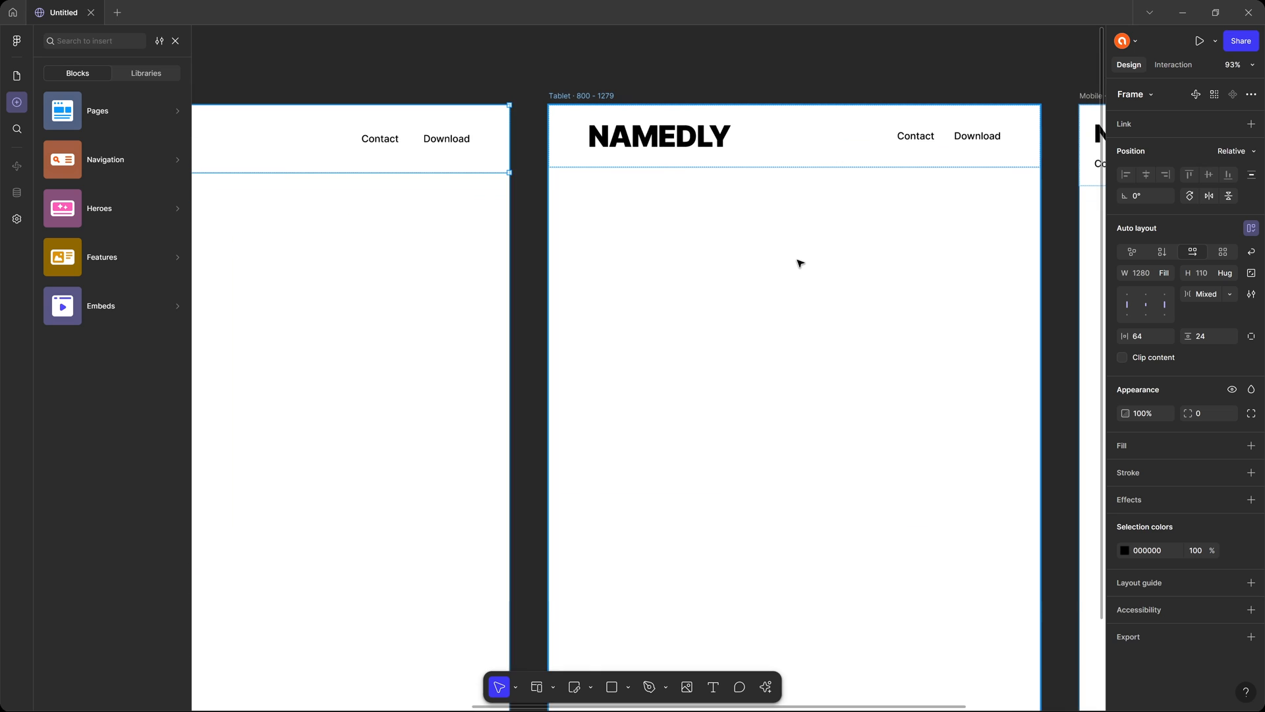
pyautogui.scroll(-5, 799, 263)
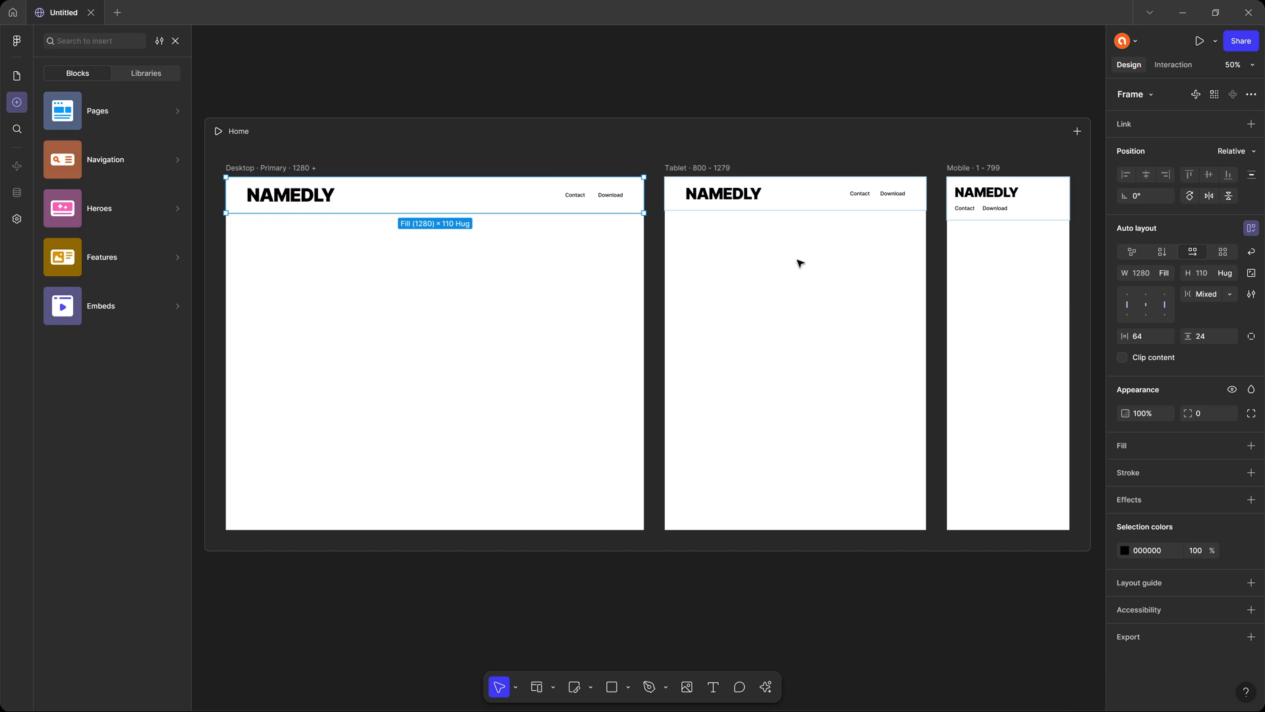
pyautogui.hotkey('shift', '2')
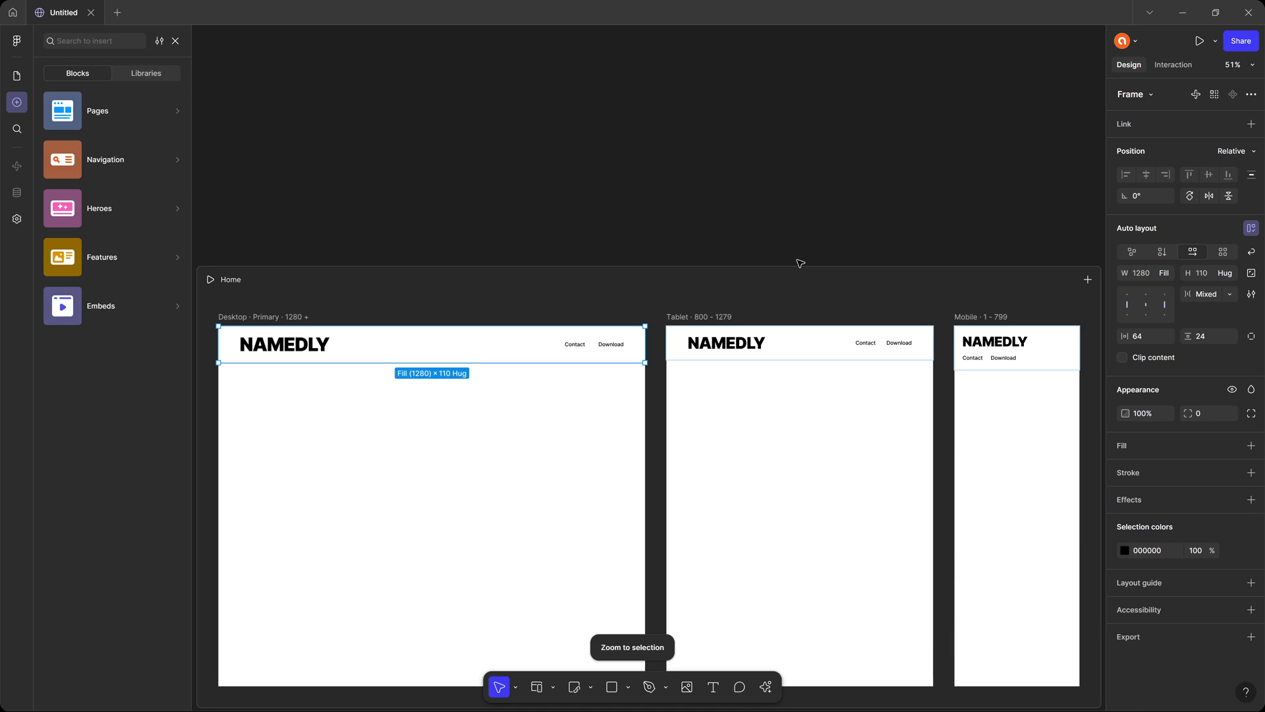
pyautogui.scroll(-2, 799, 263)
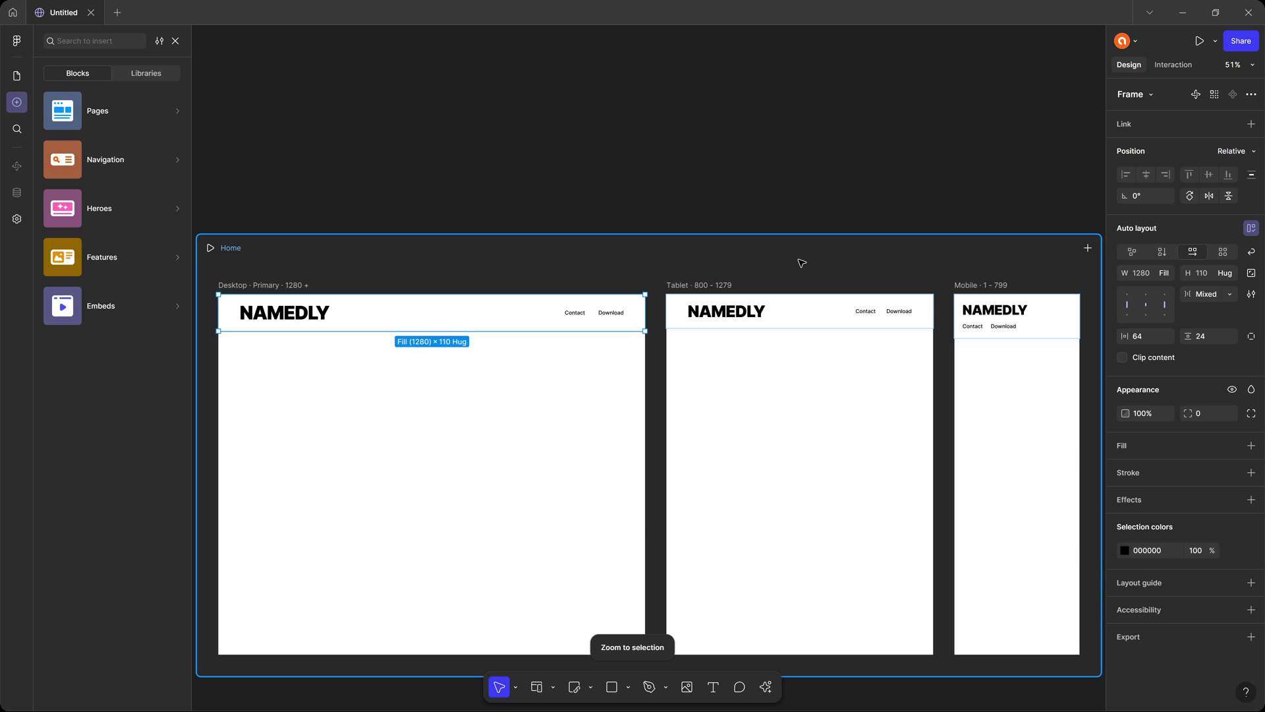
# Delete the inserted Header Bold block from the Home page.
pyautogui.scroll(-6, 800, 263)
pyautogui.press('Delete')
pyautogui.scroll(1, 405, 228)
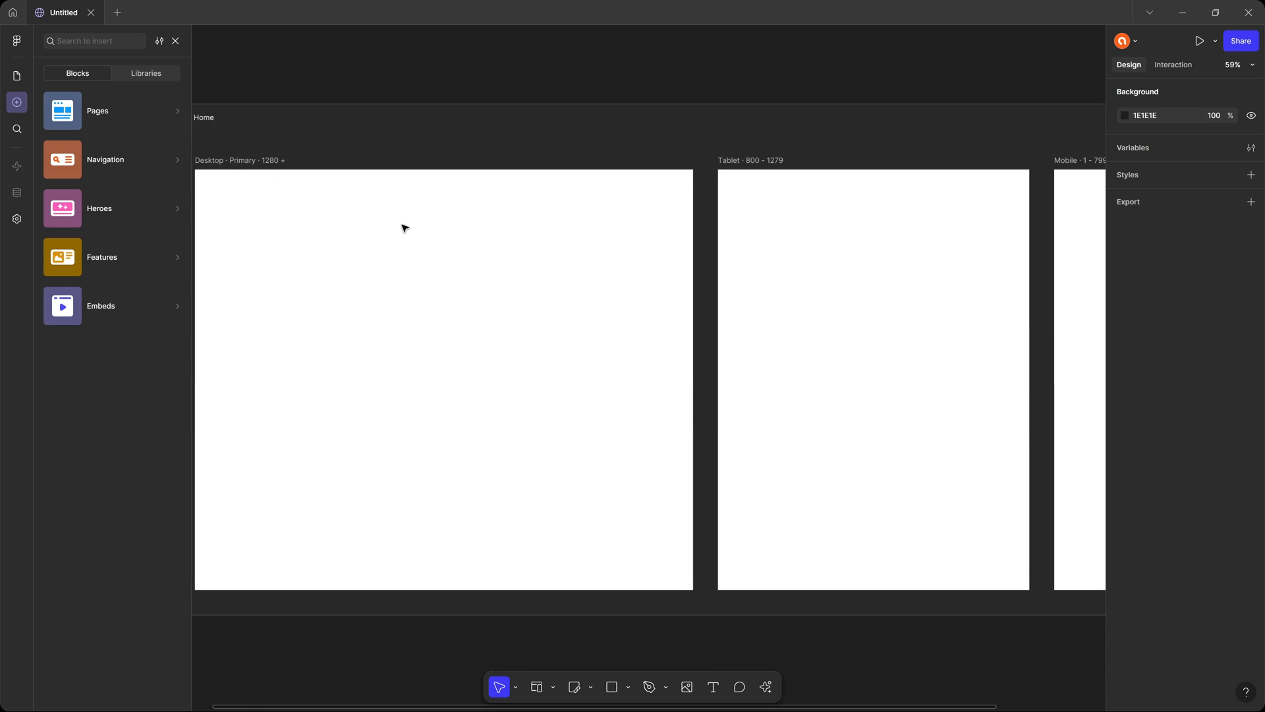
# Place the Header Bold navigation block on the blank Desktop frame and view all three breakpoints together.
pyautogui.scroll(2, 403, 227)
pyautogui.moveTo(455, 241); pyautogui.dragTo(689, 276)
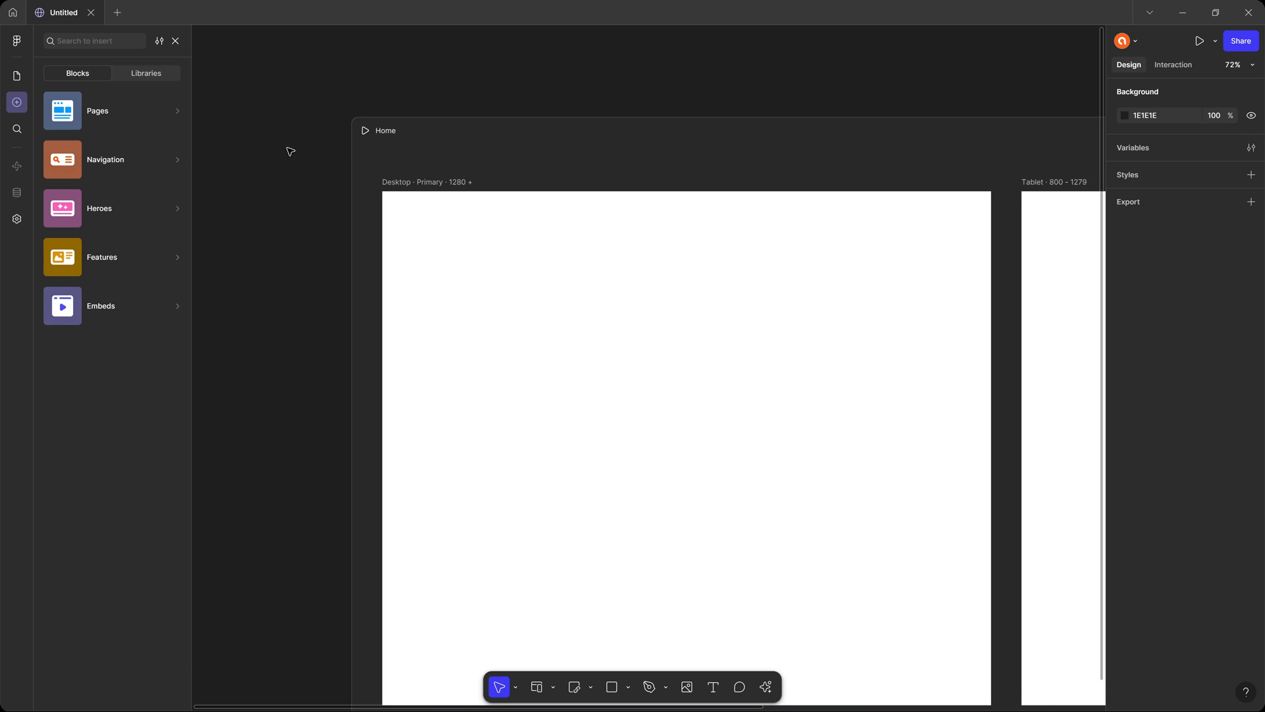
pyautogui.moveTo(130, 158)
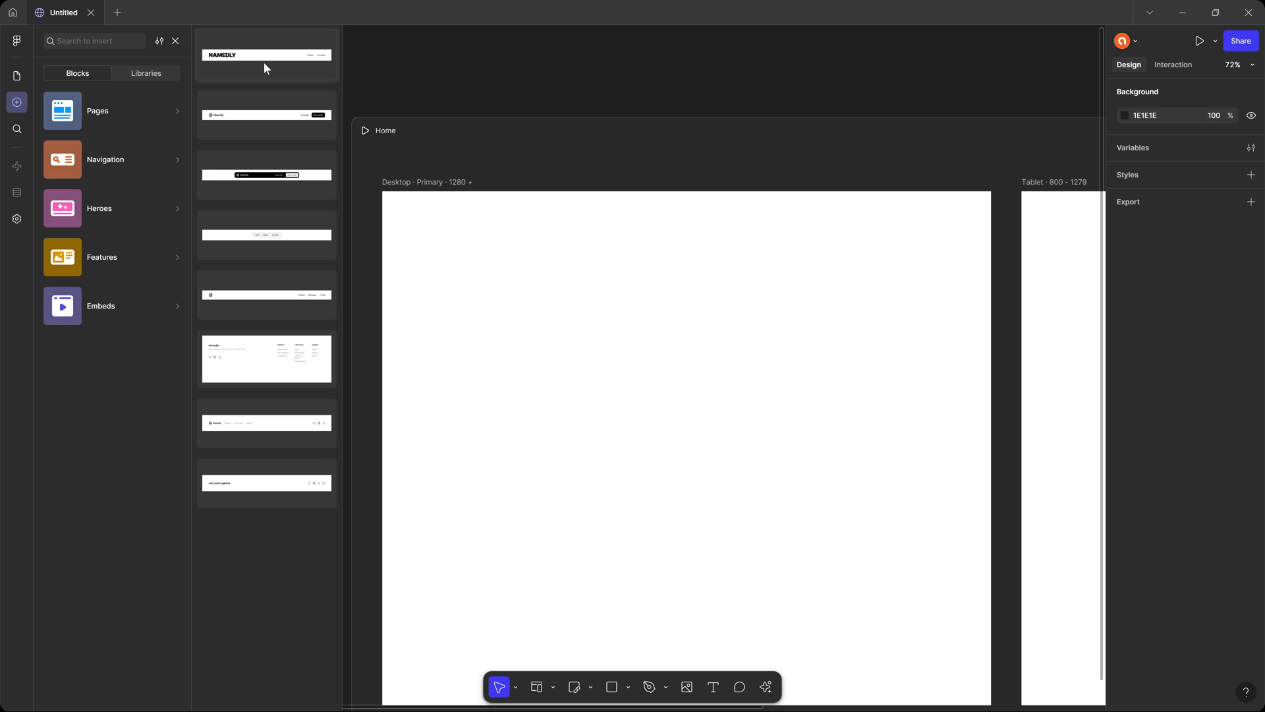
pyautogui.moveTo(265, 64); pyautogui.dragTo(638, 342)
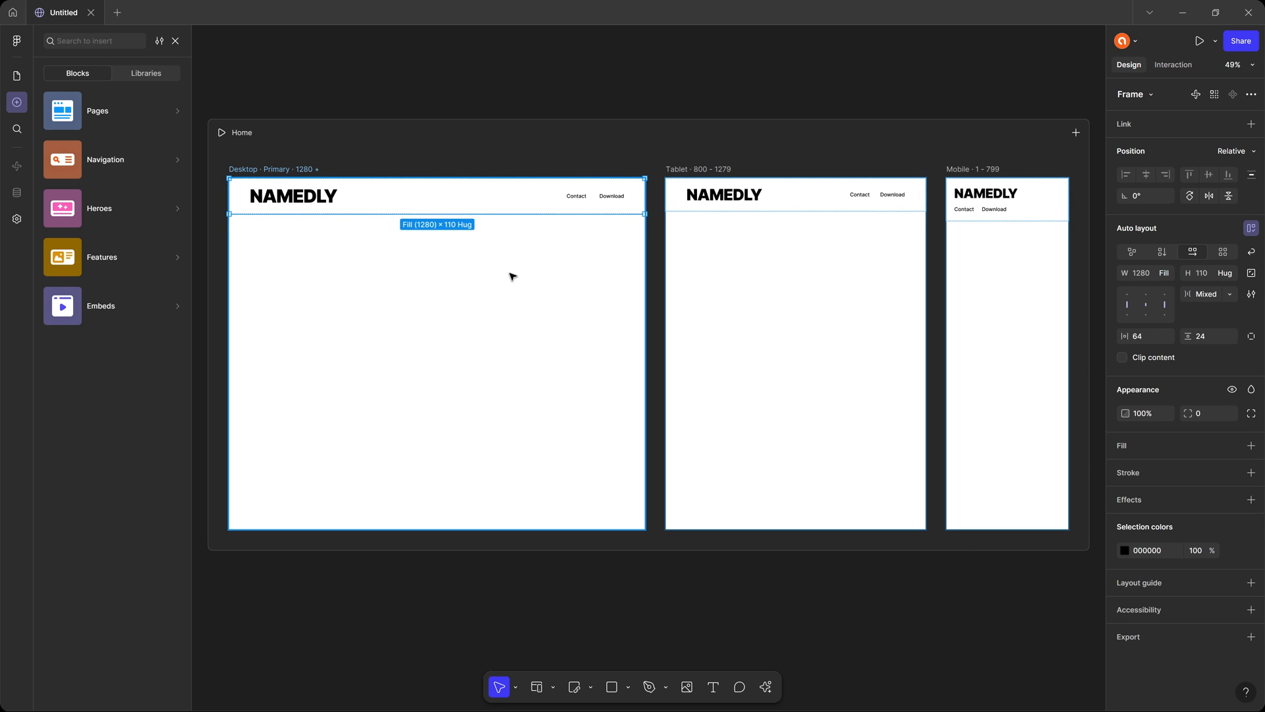
pyautogui.hotkey('shift', '1')
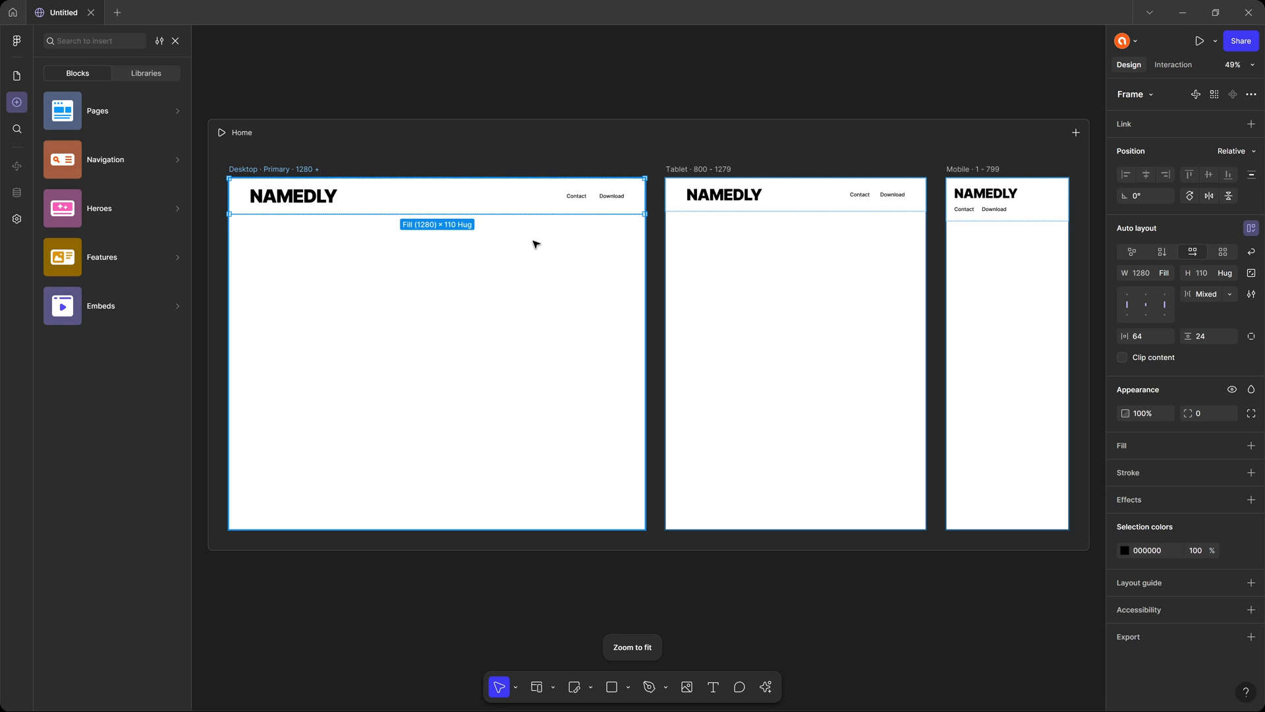
pyautogui.scroll(4, 535, 243)
pyautogui.hotkey('shift', '1')
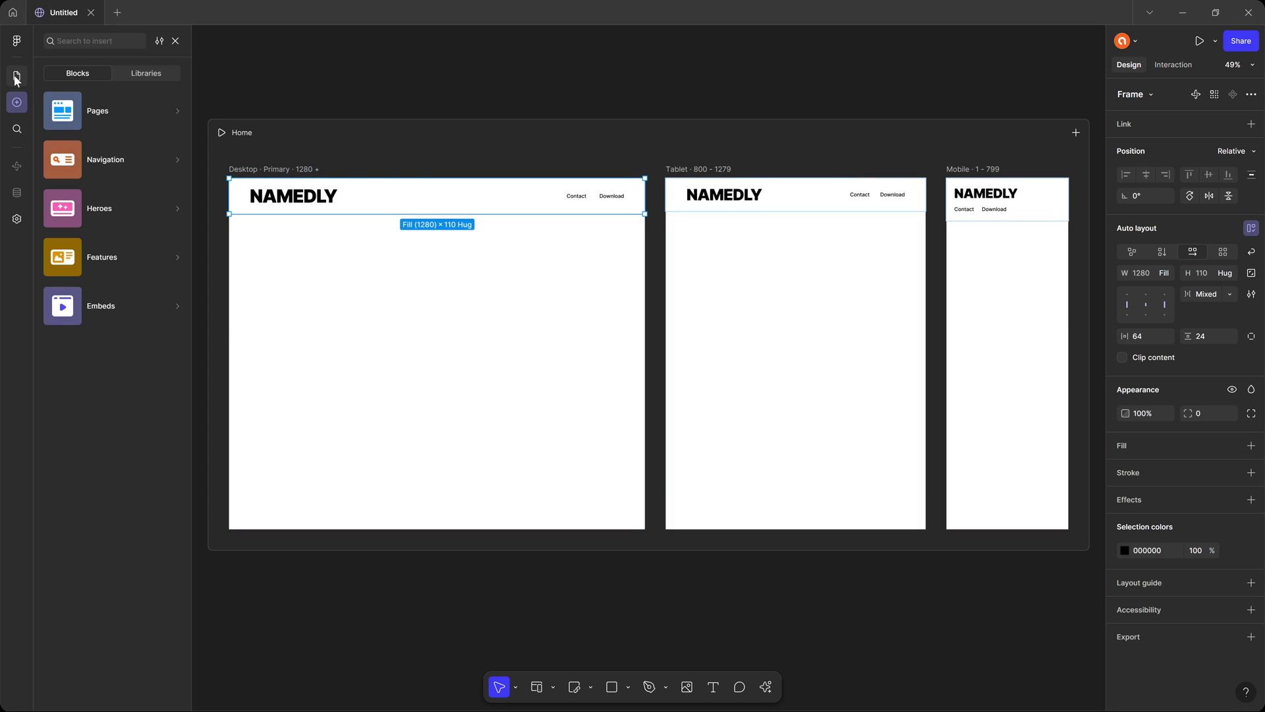
# Examine the layer structure of the desktop Header 1, including its NAMEDLY text and Nav group.
pyautogui.click(16, 78)
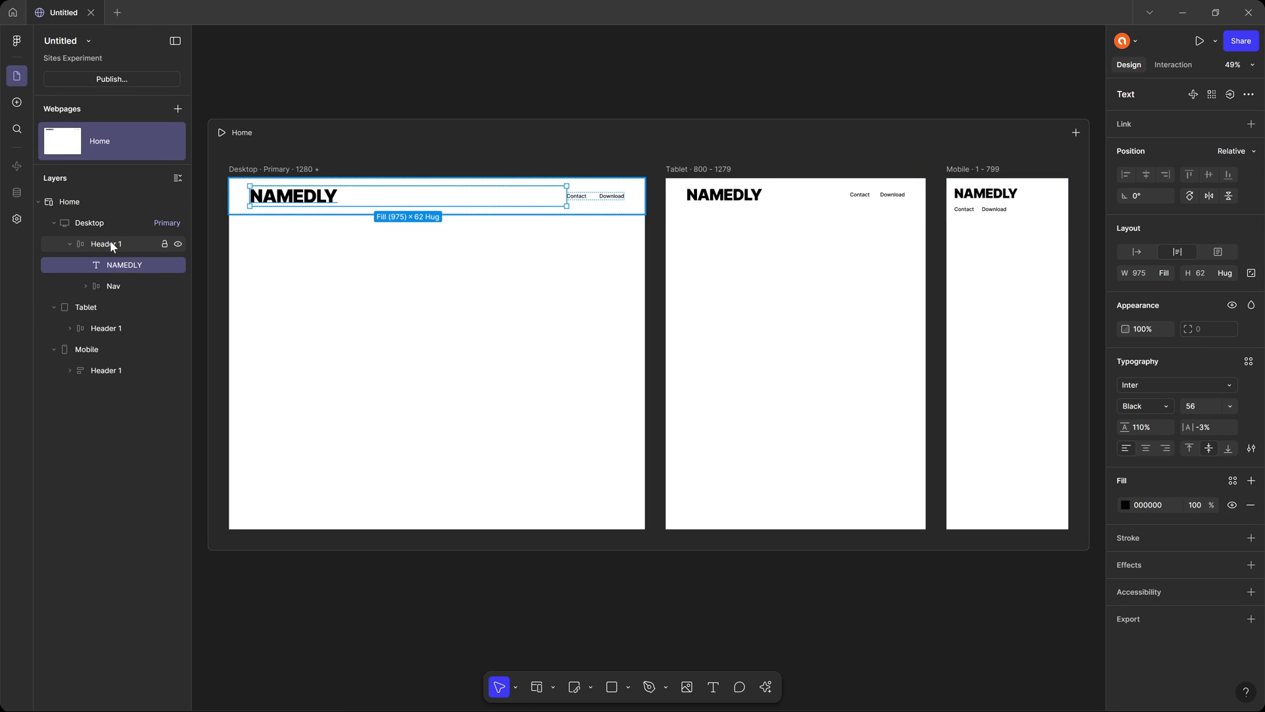
pyautogui.click(110, 242)
pyautogui.click(128, 269)
pyautogui.click(85, 286)
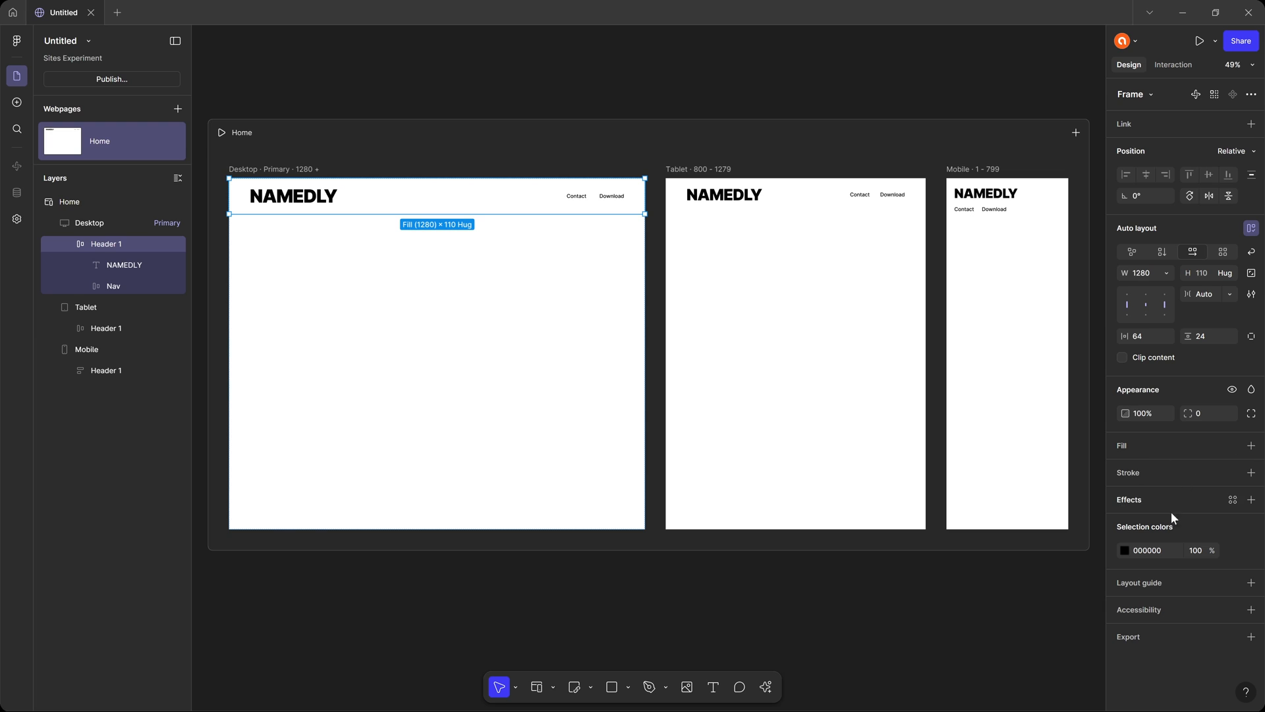
# Try a Columns layout guide on the desktop header and remove it.
pyautogui.click(1164, 582)
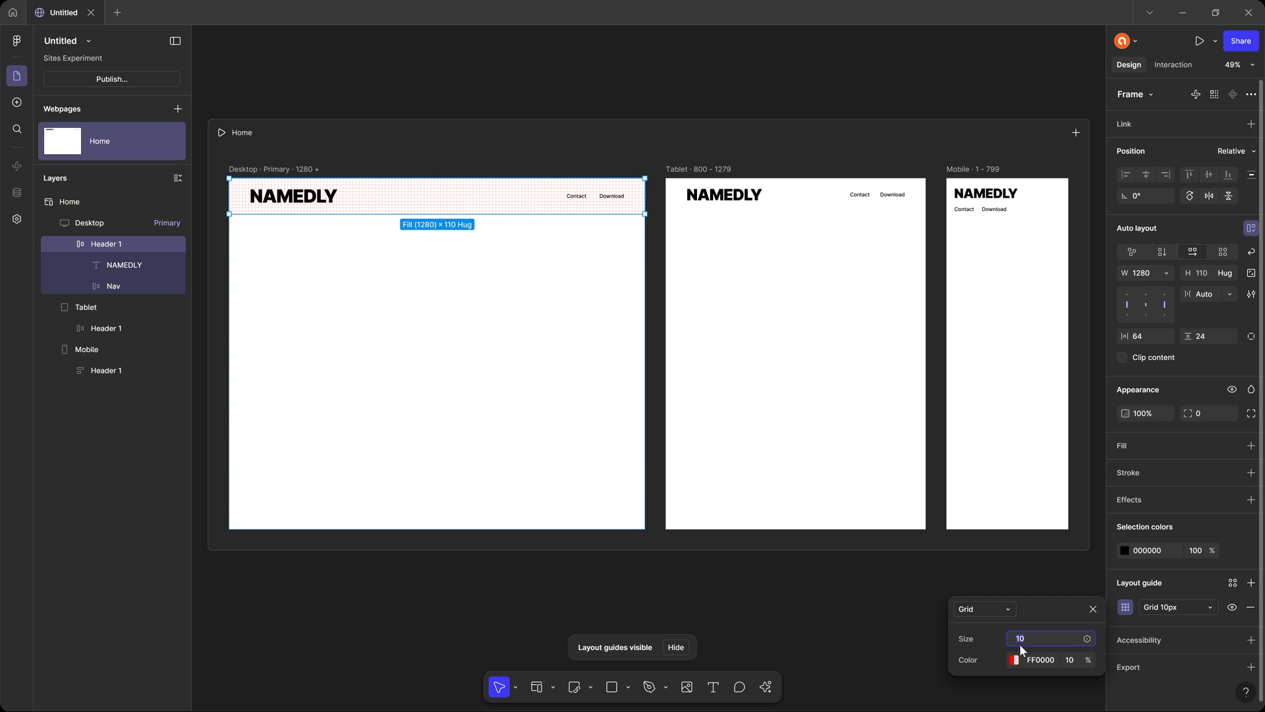
pyautogui.click(1004, 612)
pyautogui.click(1007, 621)
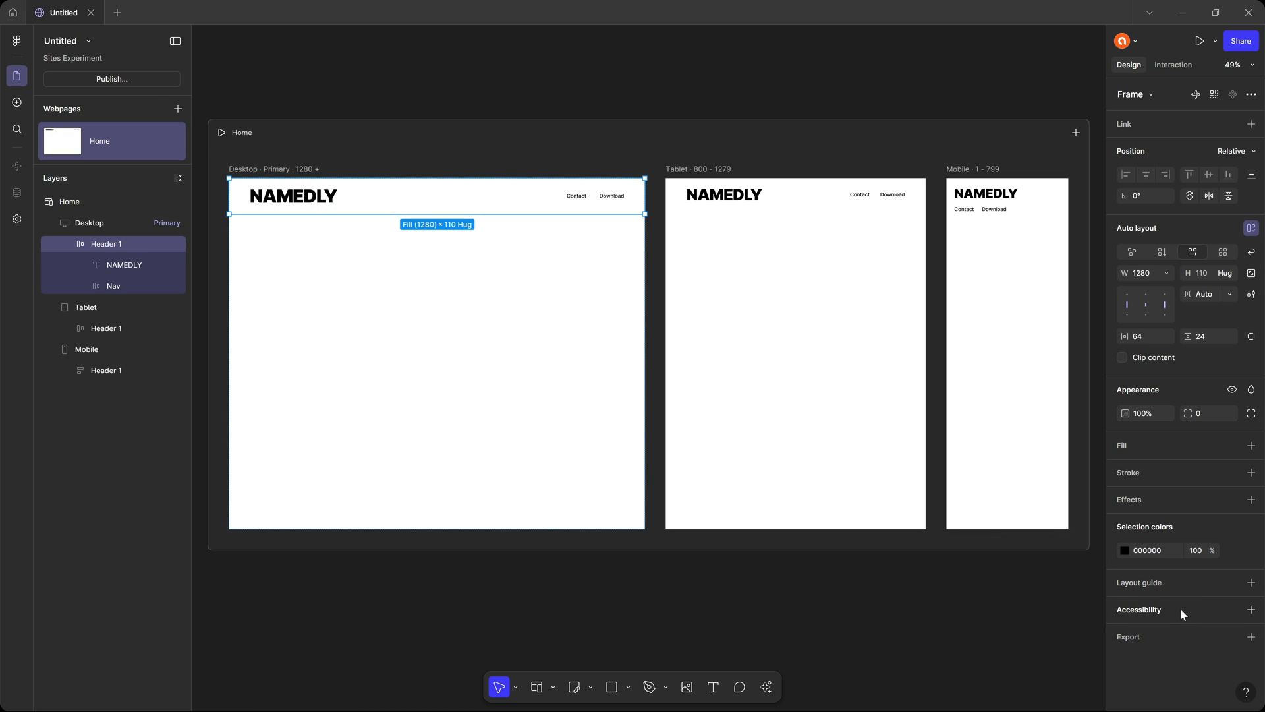
# Add an accessibility Tag to the desktop header and review the available tag types.
pyautogui.click(1180, 610)
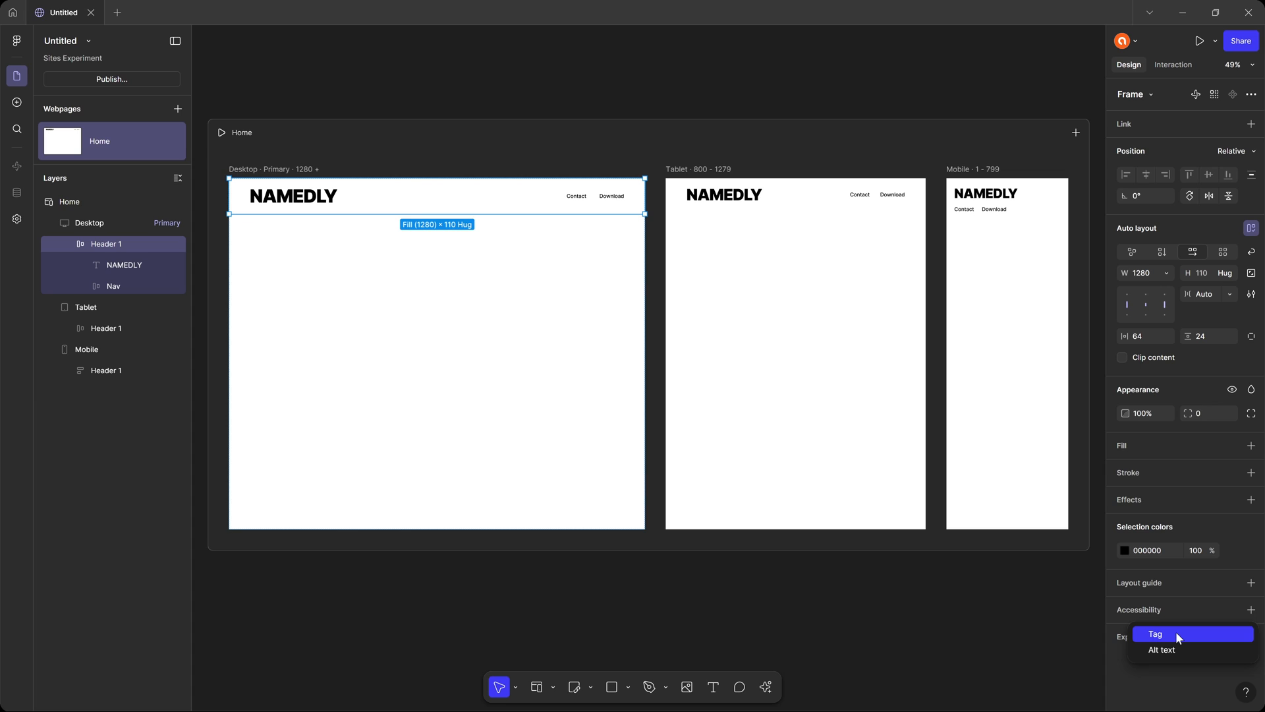
pyautogui.click(1176, 633)
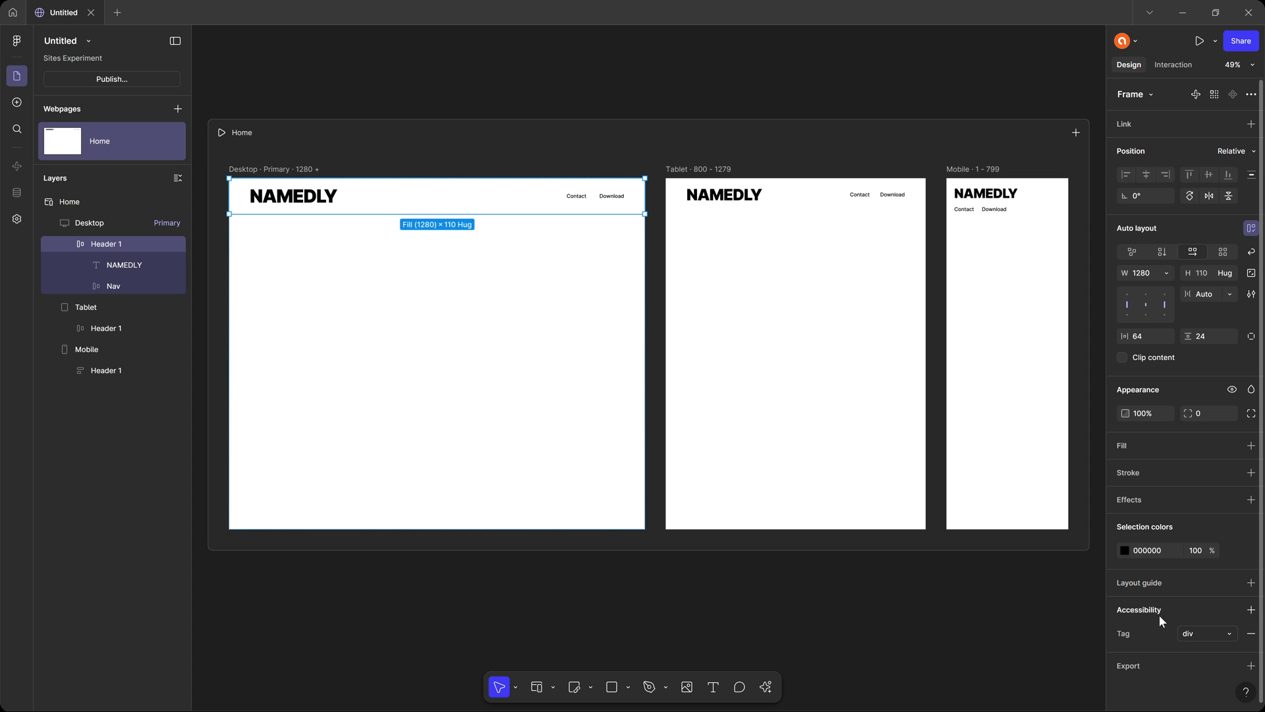
pyautogui.click(1207, 632)
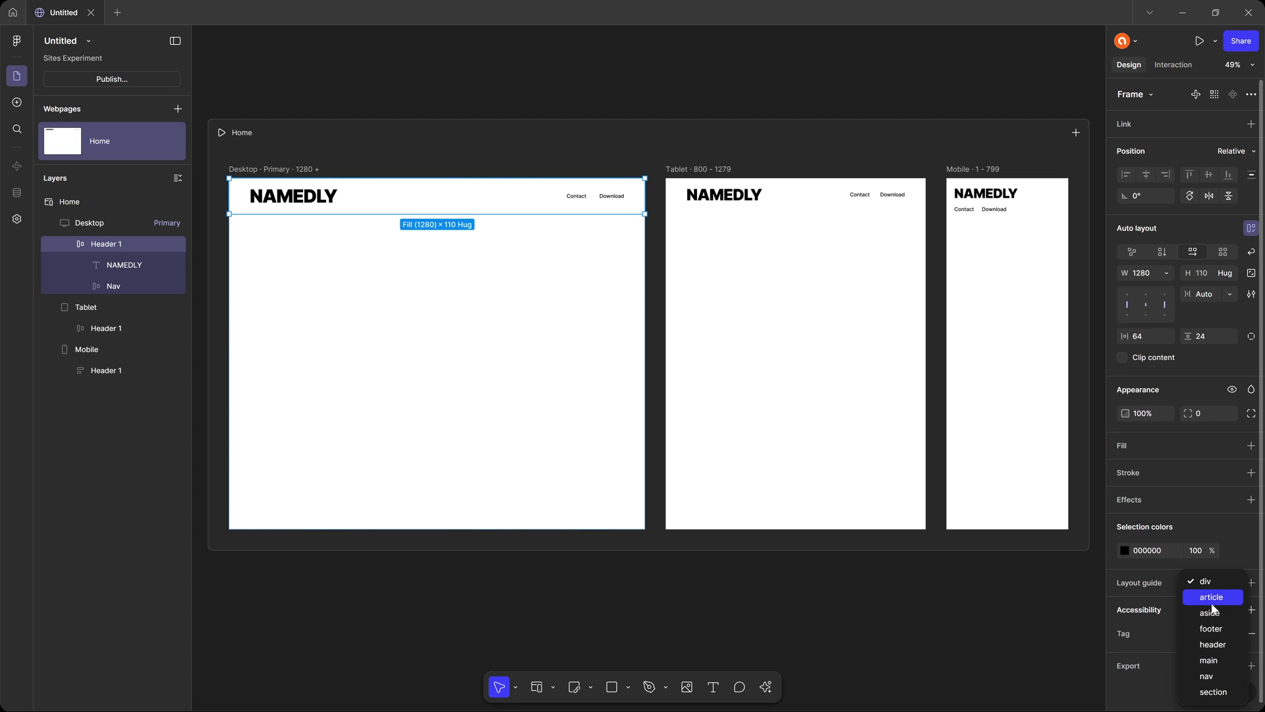
pyautogui.click(1155, 610)
# Add an Alt text field to the desktop header and remove both of its accessibility properties.
pyautogui.click(1252, 610)
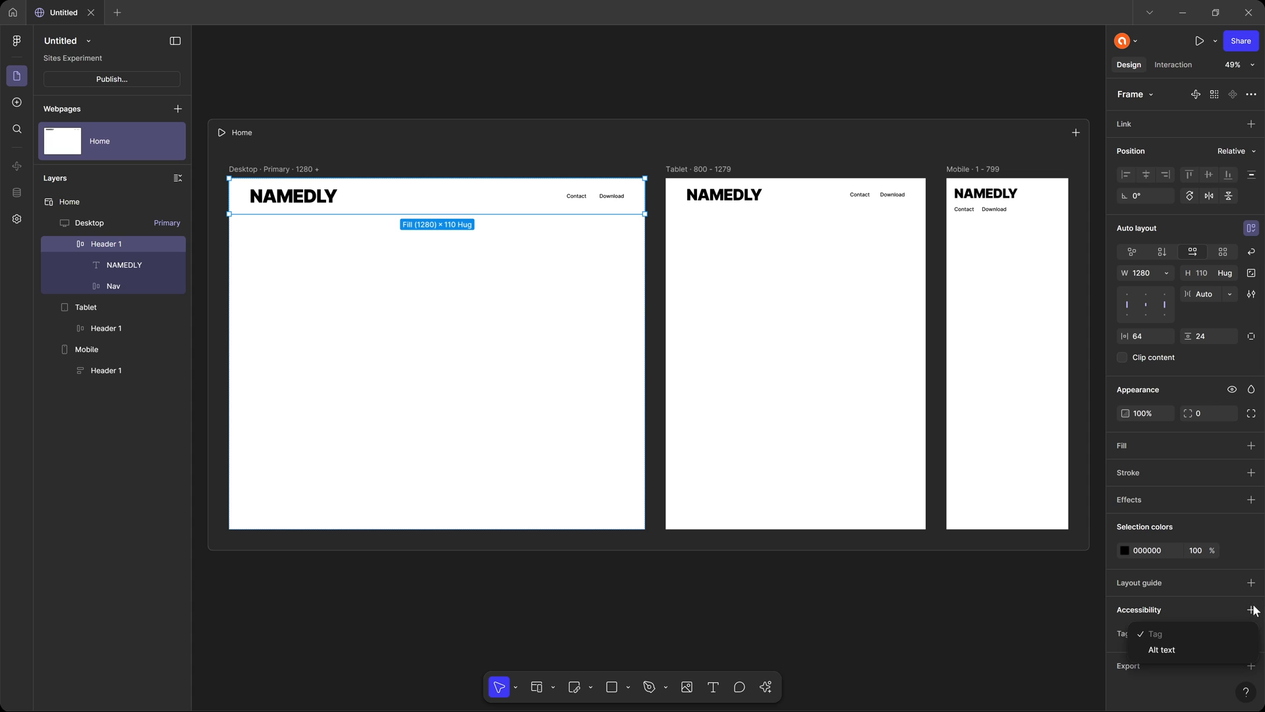
pyautogui.click(1179, 651)
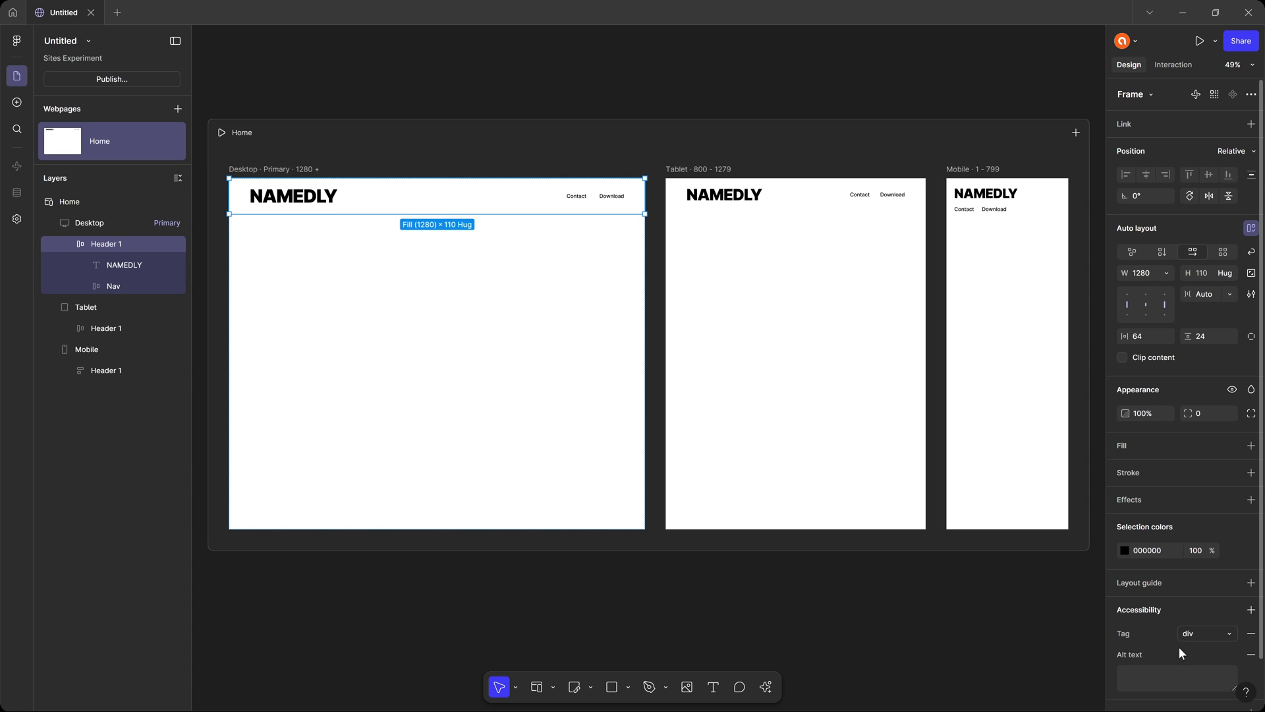
pyautogui.scroll(-2, 1174, 639)
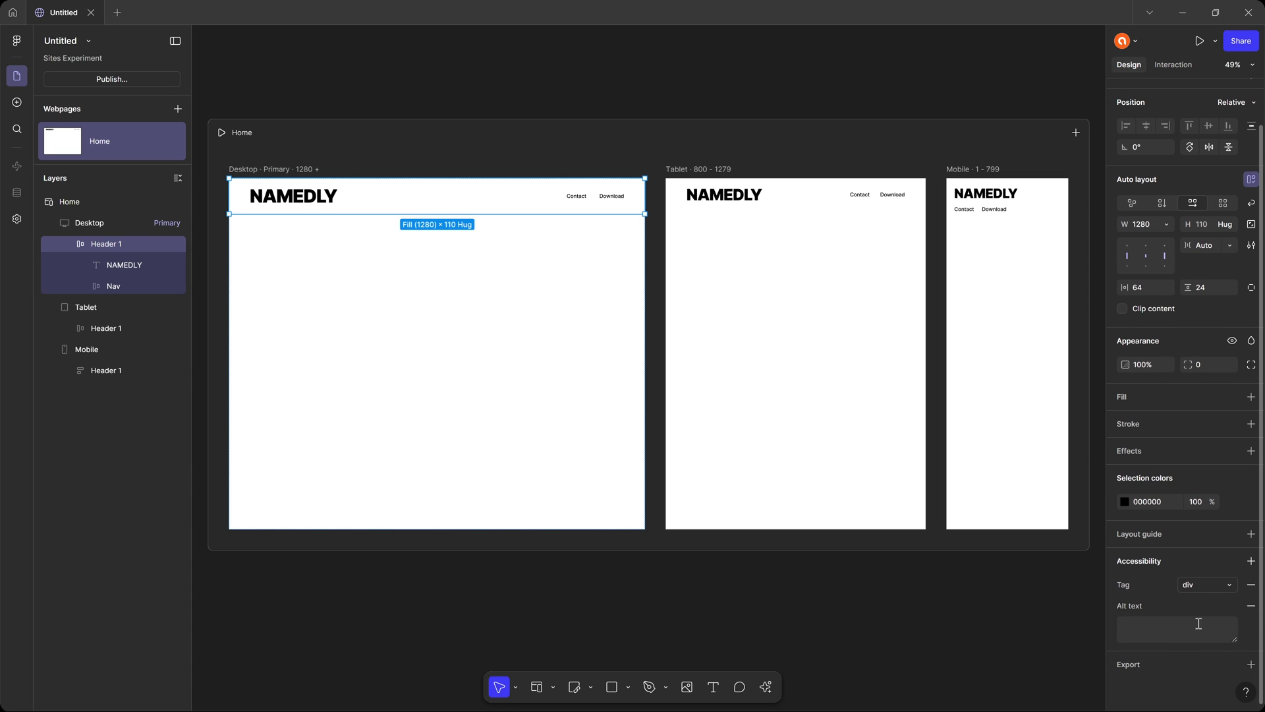
pyautogui.click(1252, 606)
pyautogui.click(1251, 584)
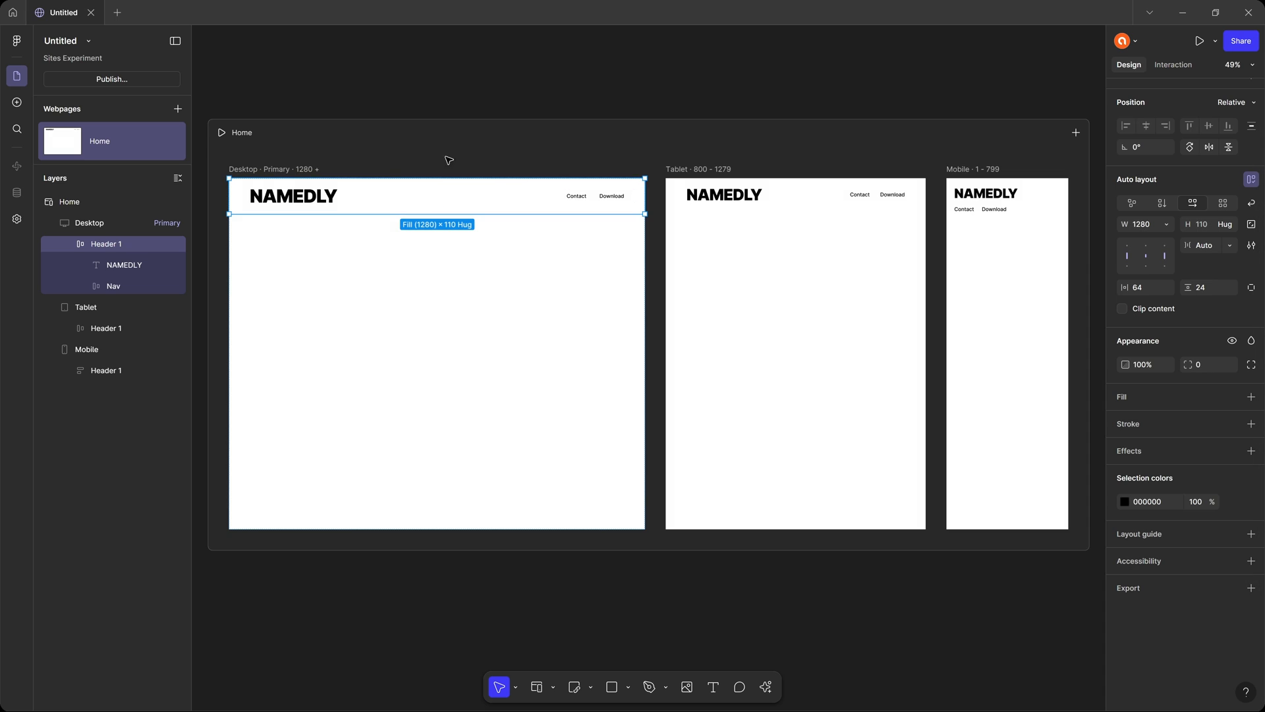
# Replace the NAMEDLY logo text in the desktop header with "ADI".
pyautogui.scroll(1, 396, 173)
pyautogui.scroll(5, 397, 173)
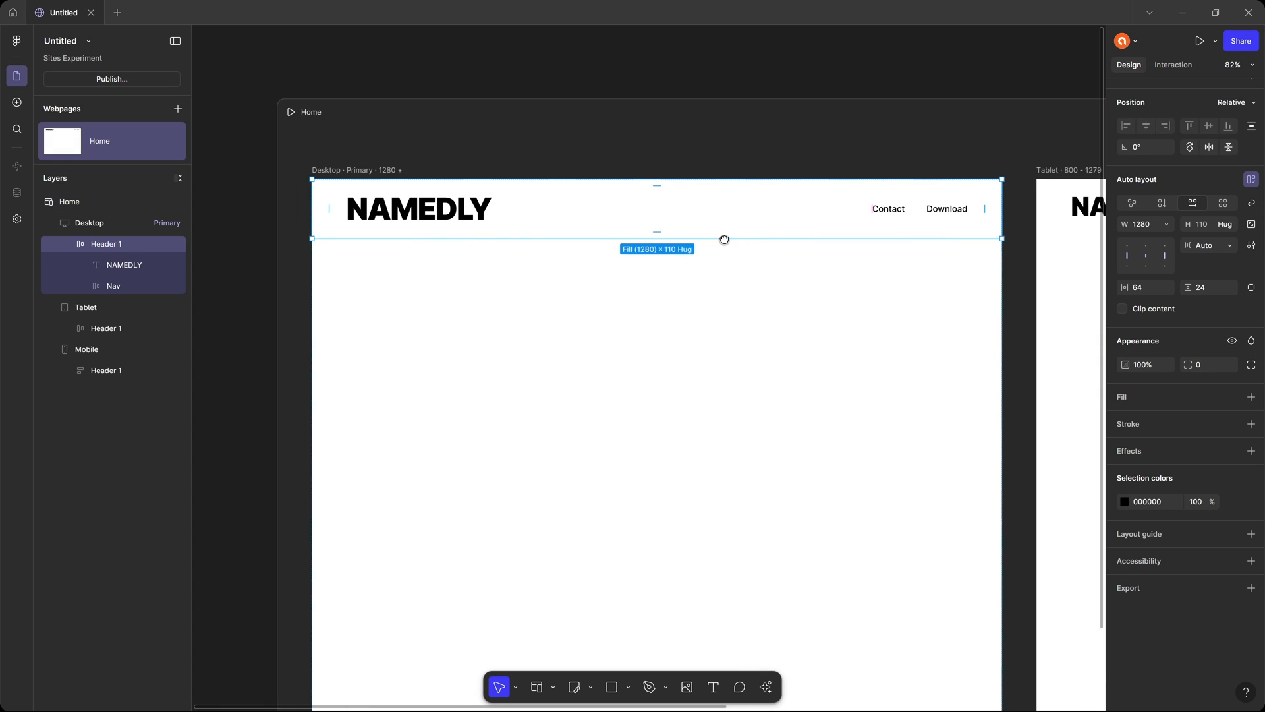
pyautogui.click(354, 196)
pyautogui.doubleClick(380, 193)
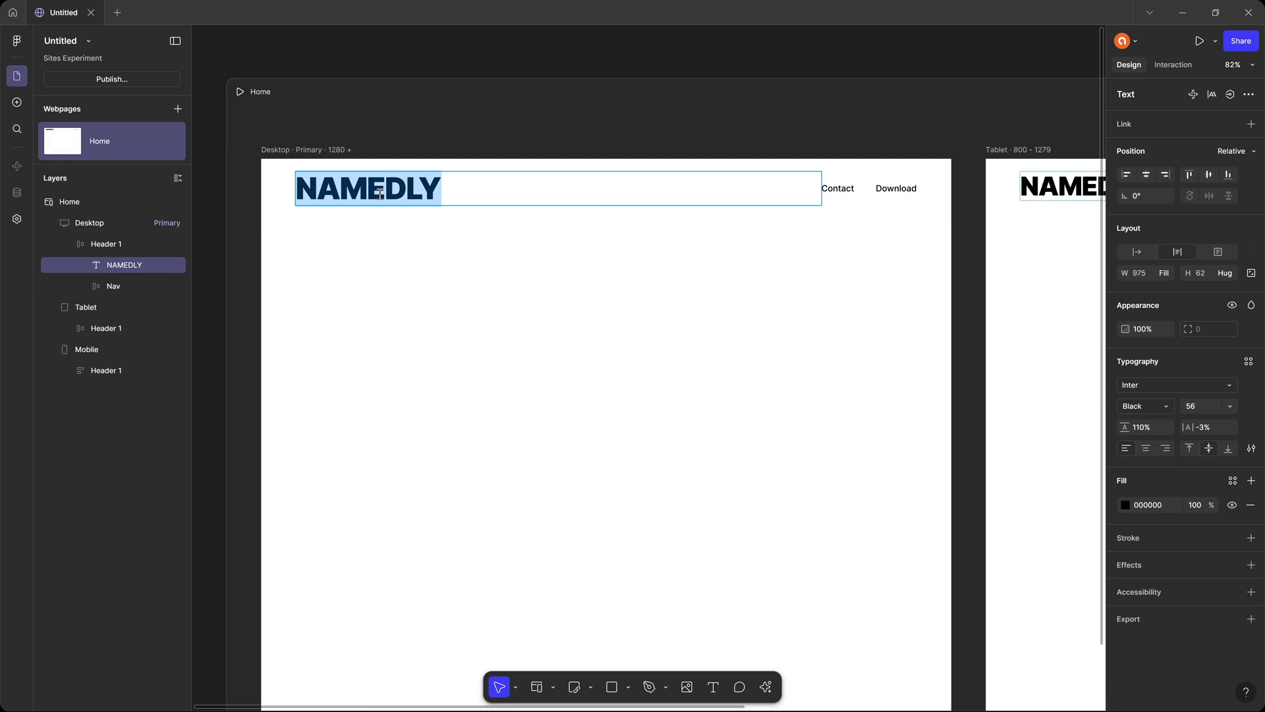
pyautogui.click(387, 189)
pyautogui.doubleClick(420, 189)
pyautogui.write('ADI')
# Set the spacing between the Contact and Download links in the desktop header's Nav frame to 57.
pyautogui.hscroll(5, 777, 325)
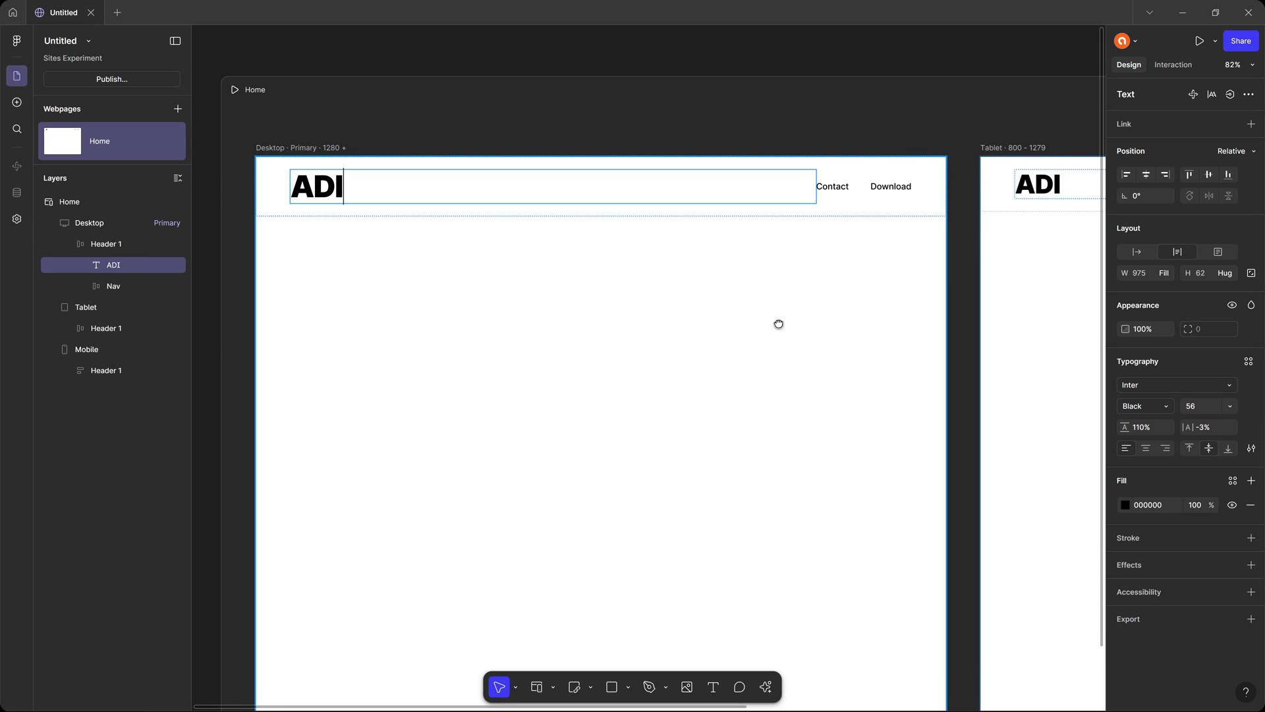
pyautogui.click(701, 179)
pyautogui.doubleClick(711, 179)
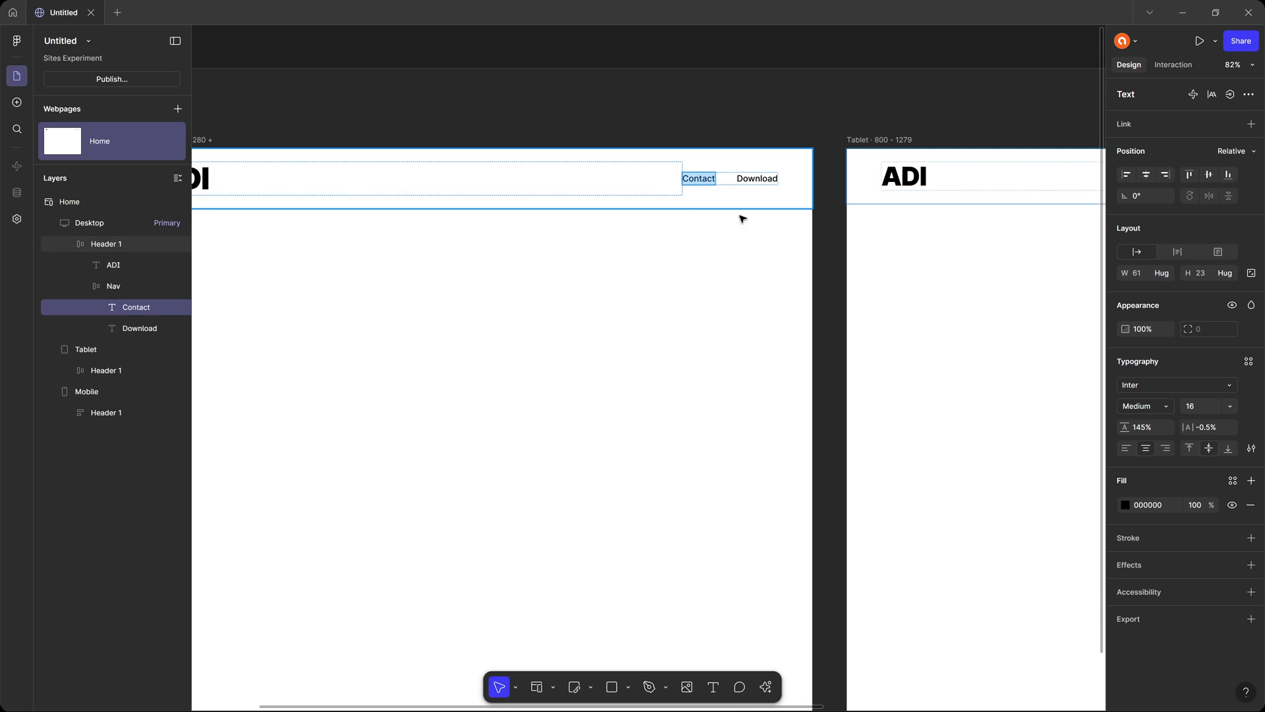
pyautogui.press('Escape')
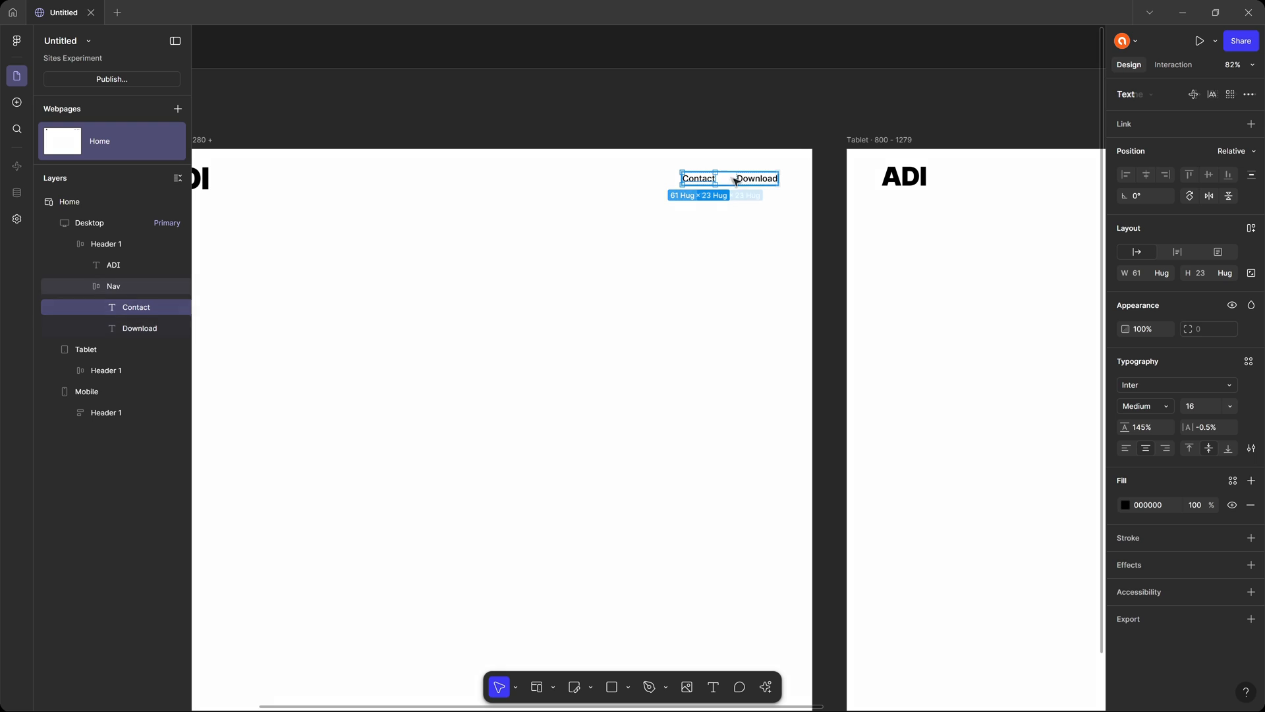
pyautogui.press('Escape')
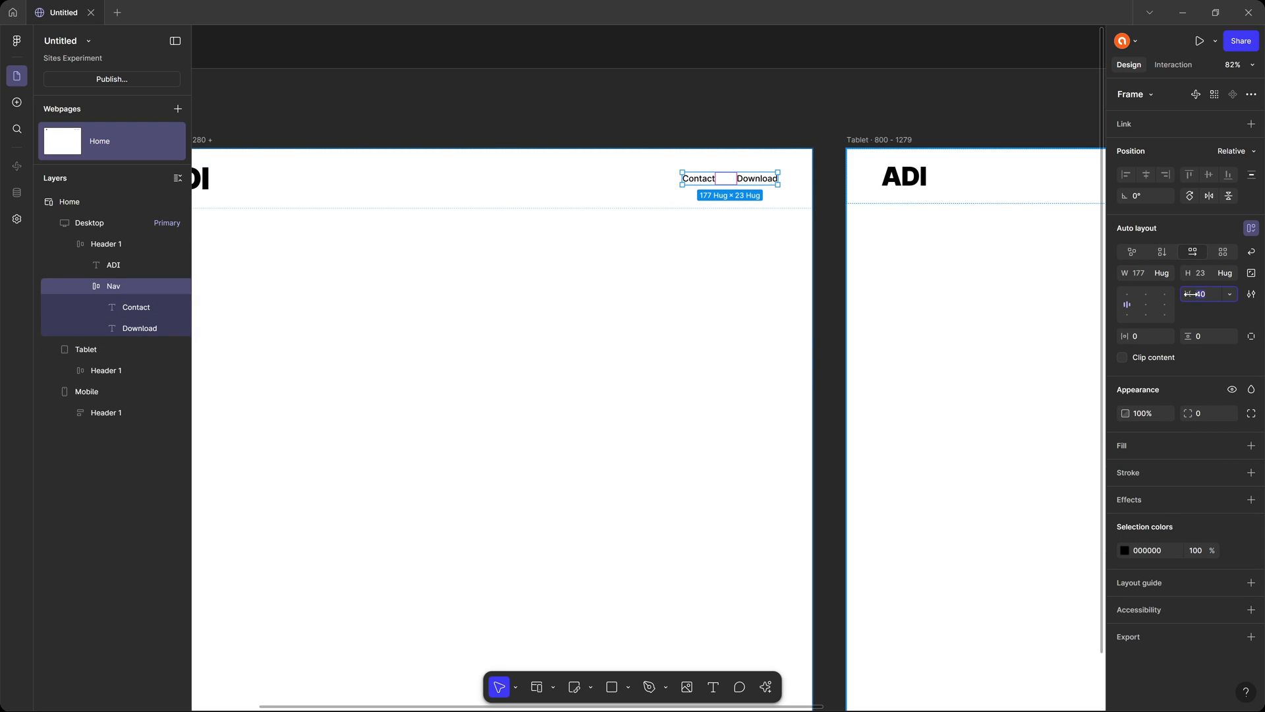
pyautogui.moveTo(1192, 294); pyautogui.dragTo(1213, 294)
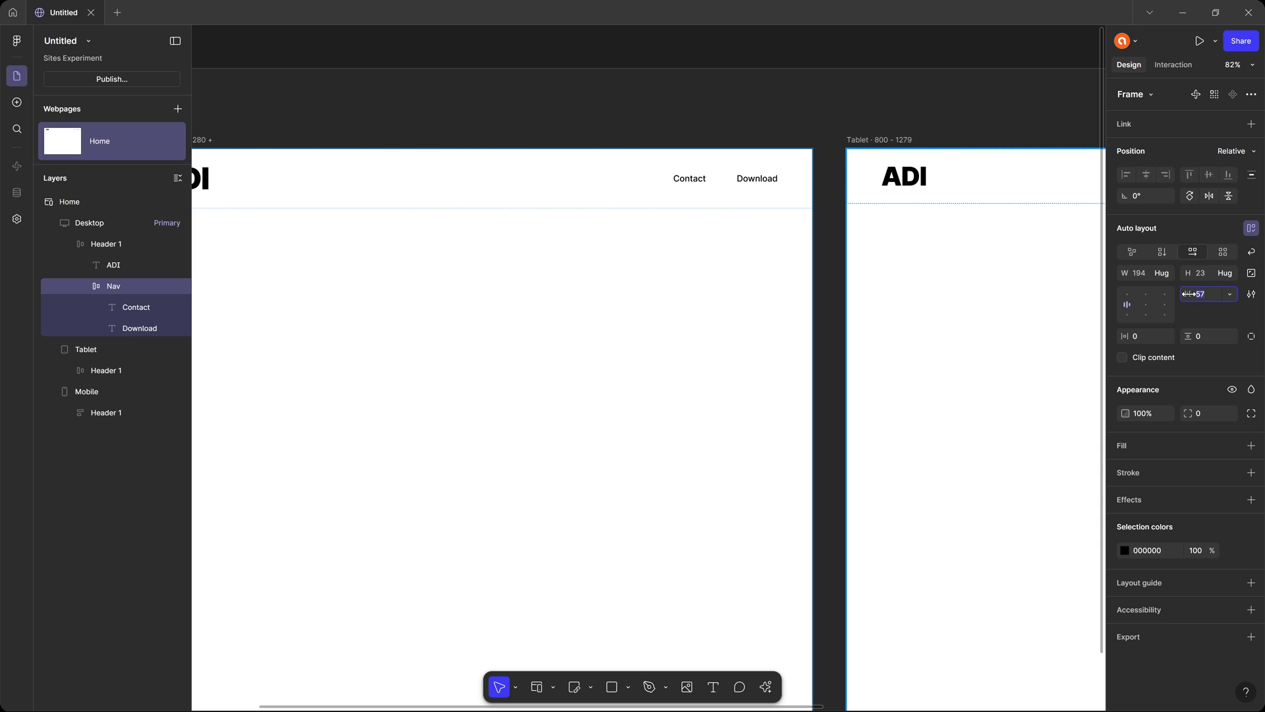
# Try a vertical auto layout on the desktop Nav links and return them to a horizontal layout.
pyautogui.click(1161, 252)
pyautogui.click(1181, 252)
pyautogui.click(1170, 253)
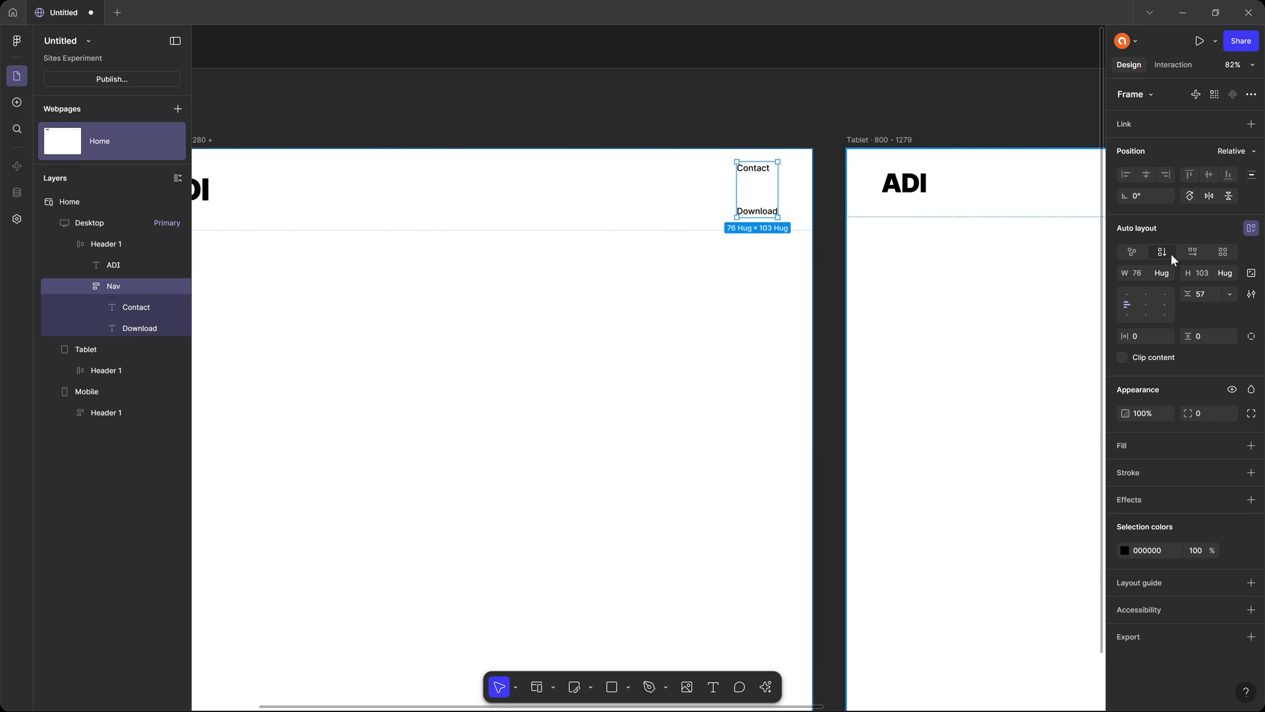
pyautogui.click(1185, 253)
pyautogui.click(704, 101)
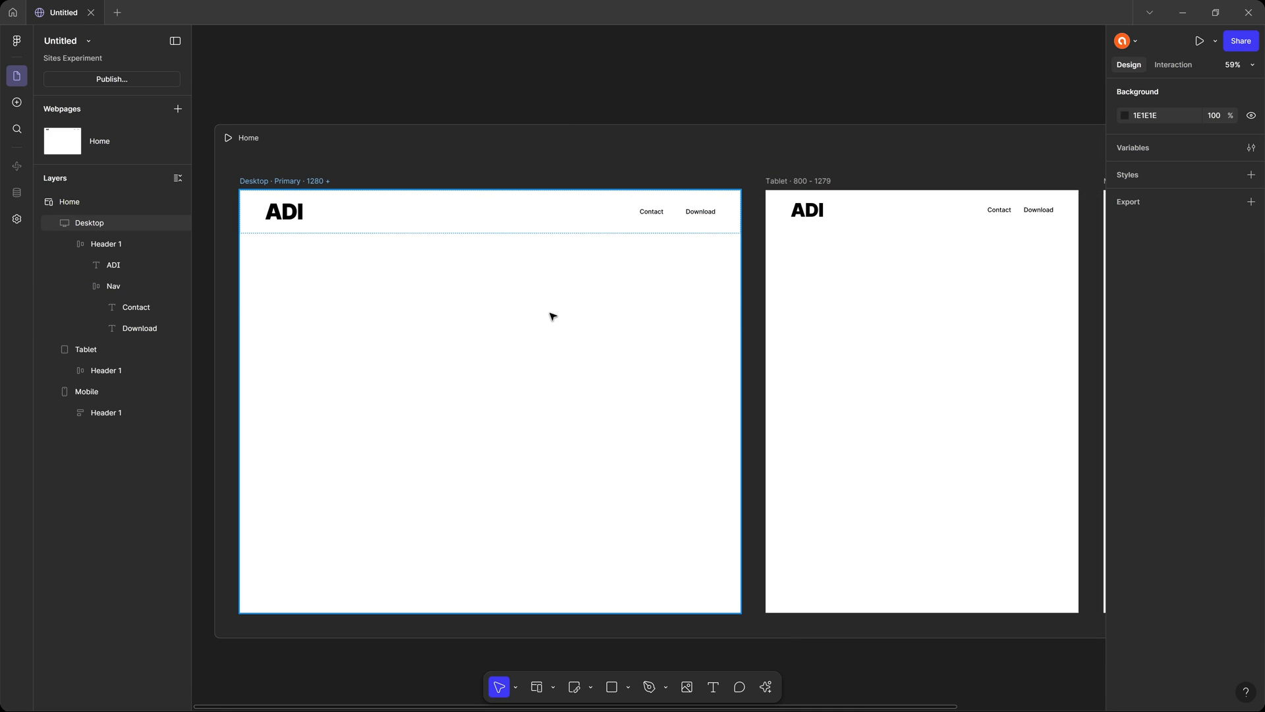
# Set the gap between the desktop header's Contact and Download links to 22.
pyautogui.scroll(-2, 554, 283)
pyautogui.scroll(1, 435, 188)
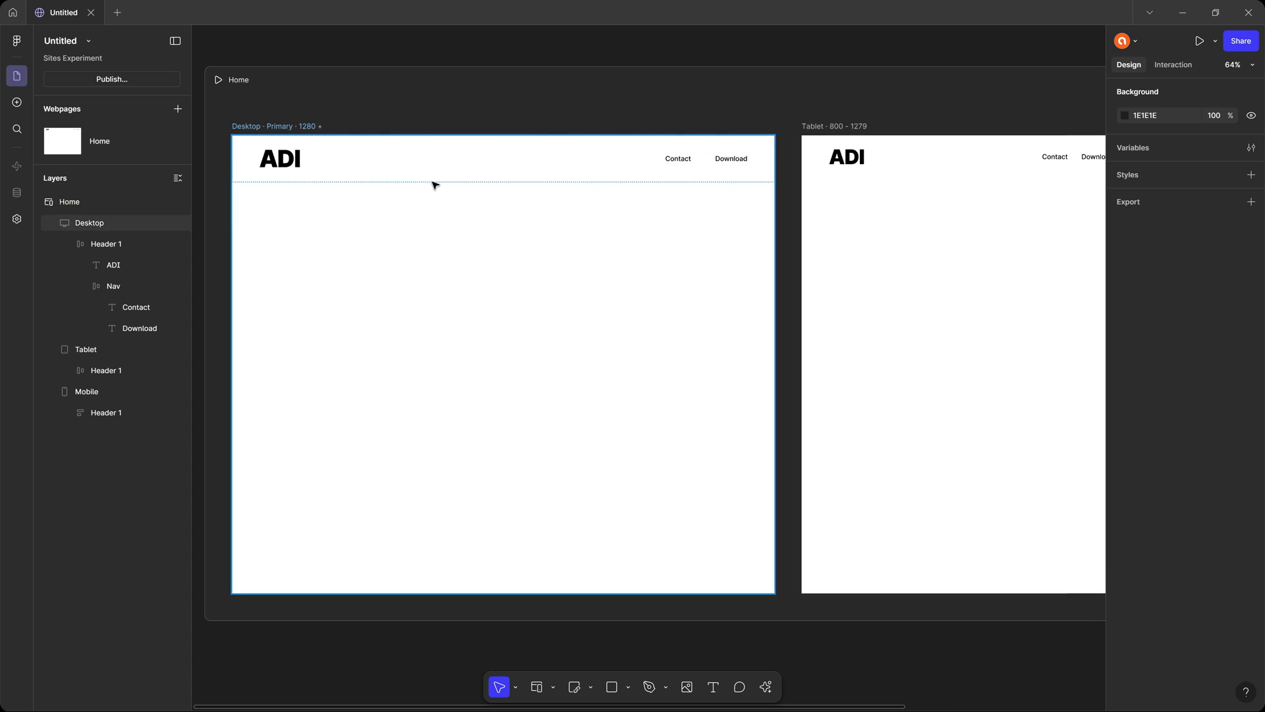
pyautogui.scroll(1, 441, 197)
pyautogui.hotkey('shift', '1')
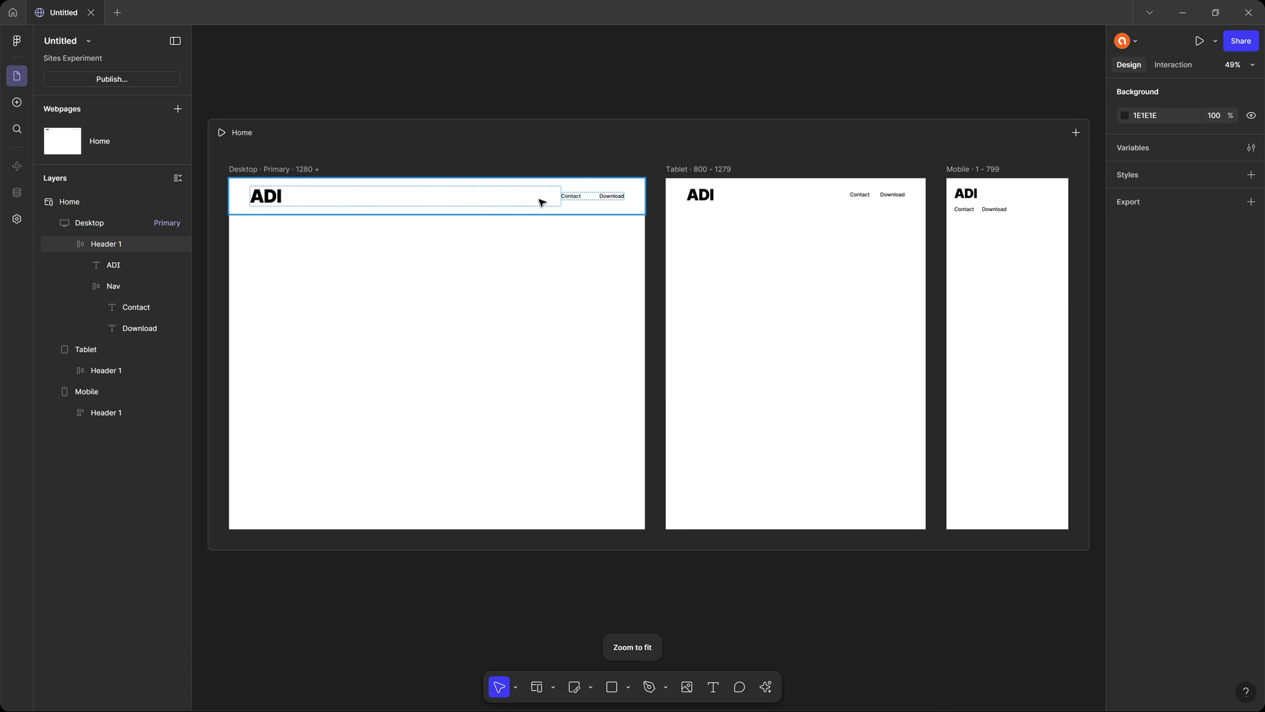
pyautogui.click(316, 196)
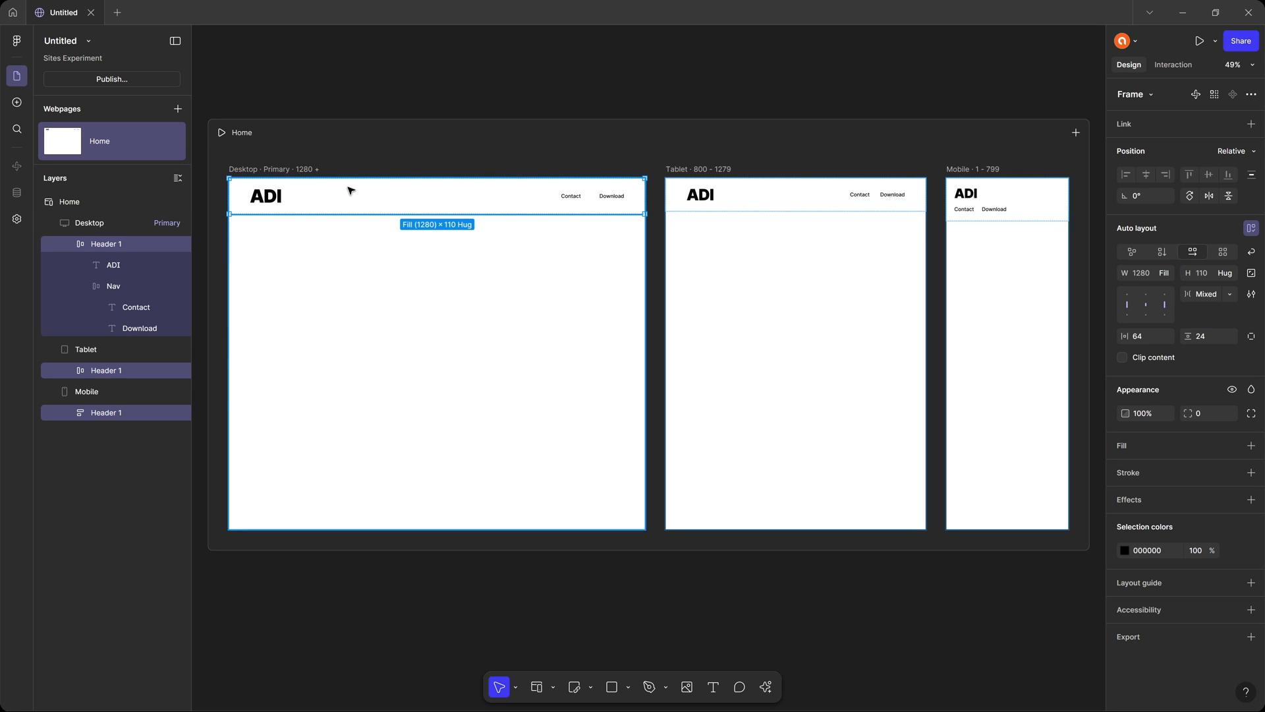
pyautogui.click(598, 194)
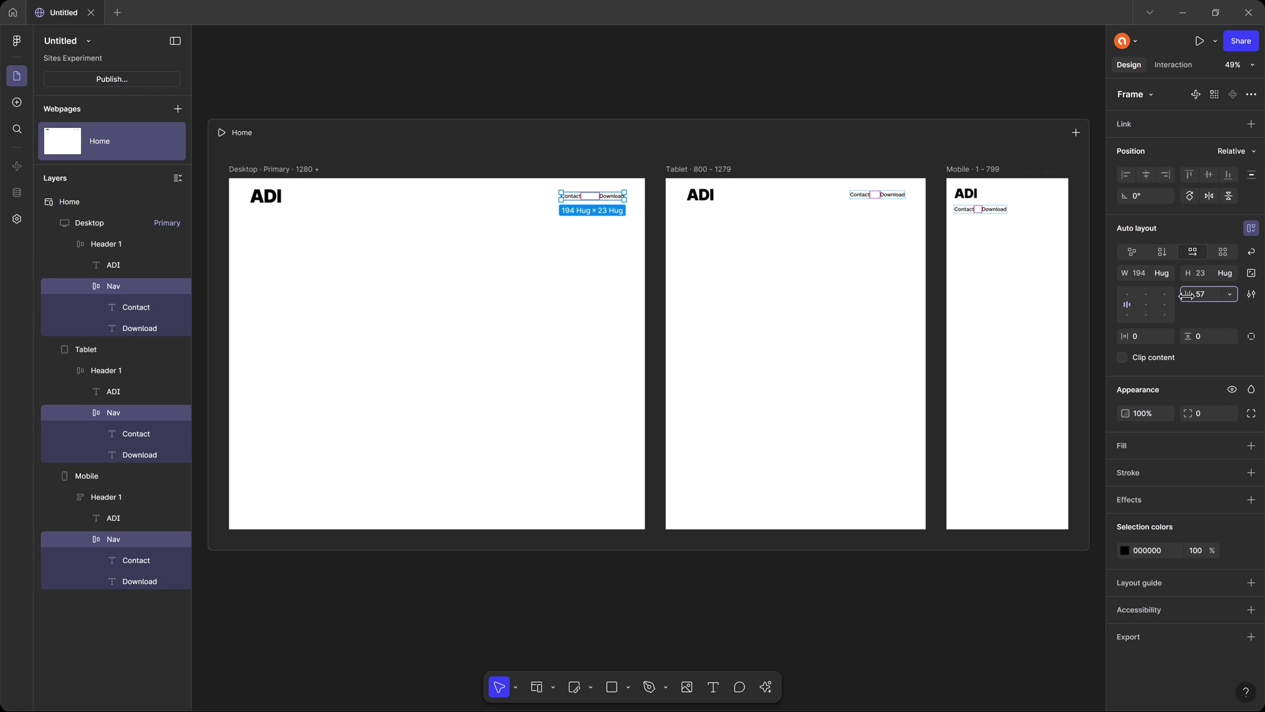
pyautogui.moveTo(1200, 294); pyautogui.dragTo(1155, 301)
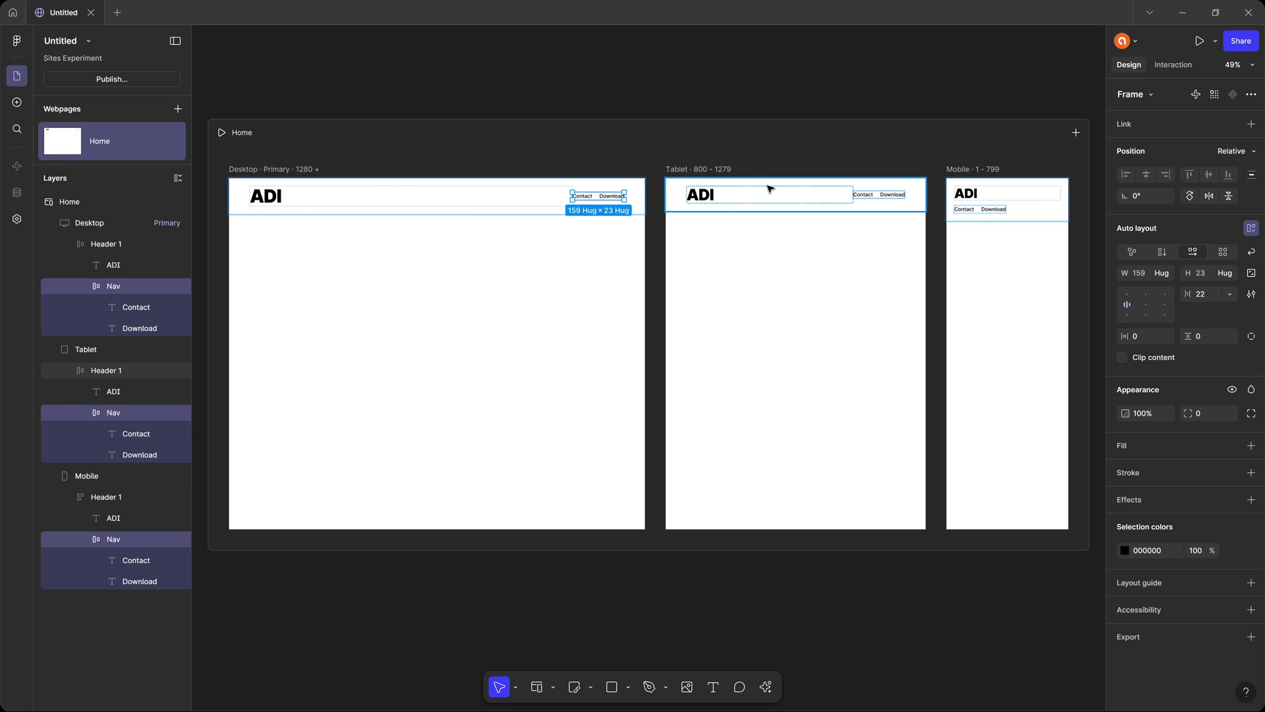
# Set the gap between the Contact and Download links in the tablet header's Nav frame to 17.
pyautogui.click(733, 197)
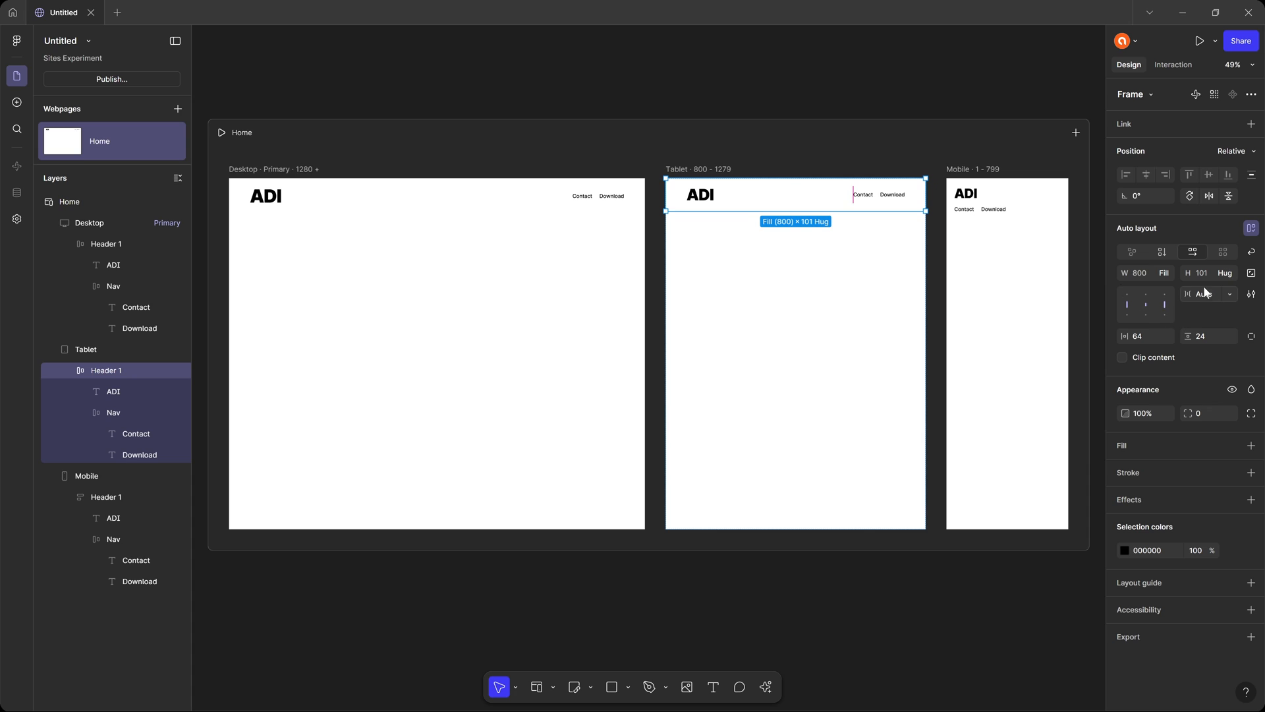
pyautogui.doubleClick(893, 199)
pyautogui.moveTo(1187, 293); pyautogui.dragTo(1094, 282)
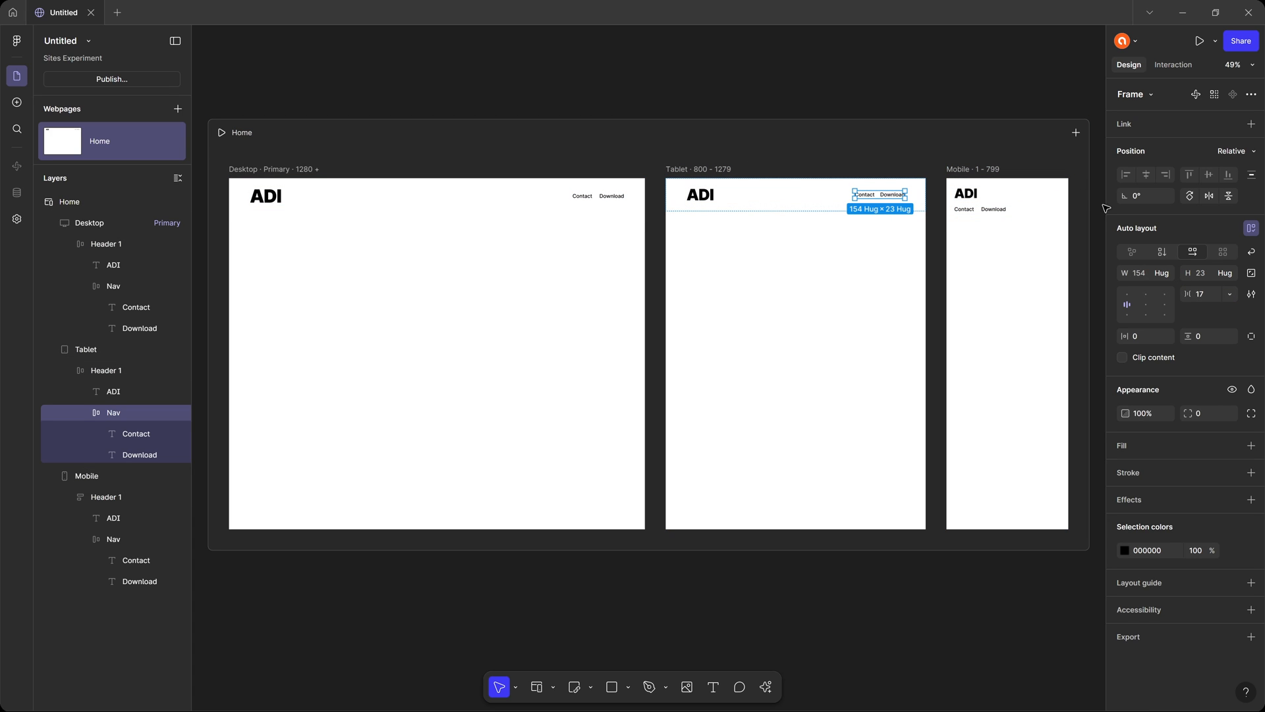
pyautogui.click(509, 145)
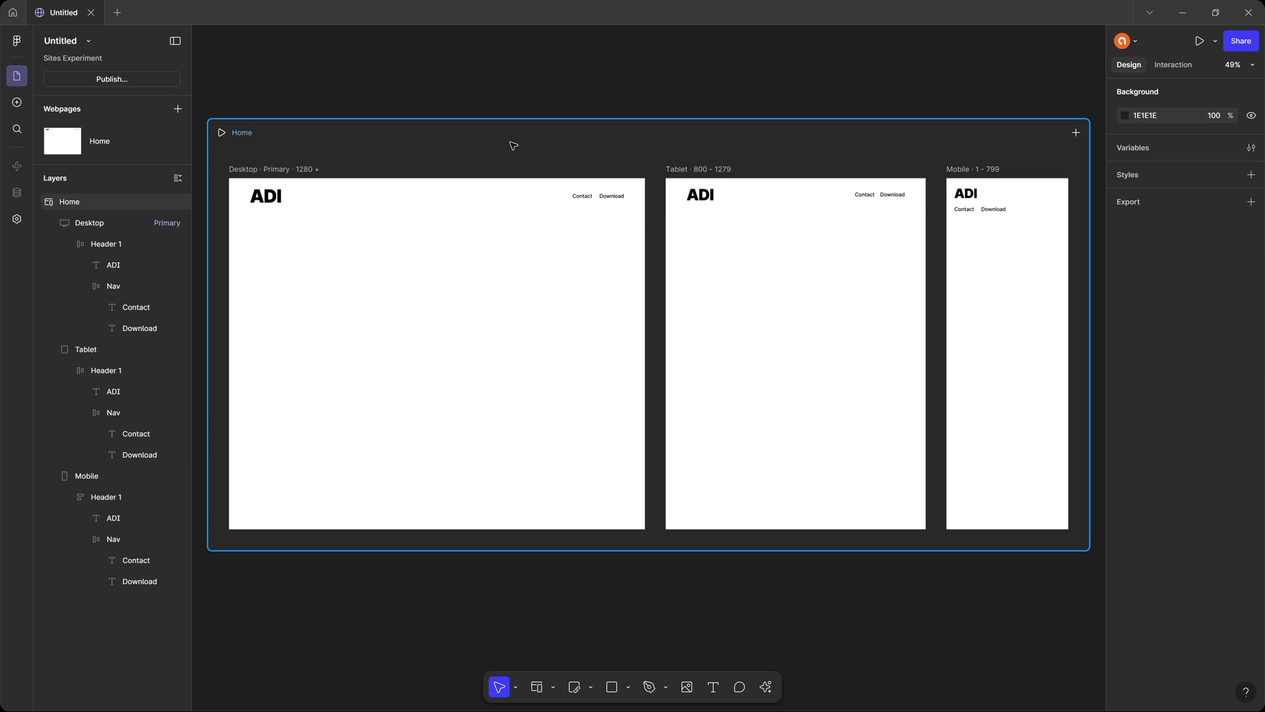
# Insert the "A bold headline that delivers" hero block with the pastel gradient background below the desktop header.
pyautogui.click(17, 102)
pyautogui.moveTo(124, 117)
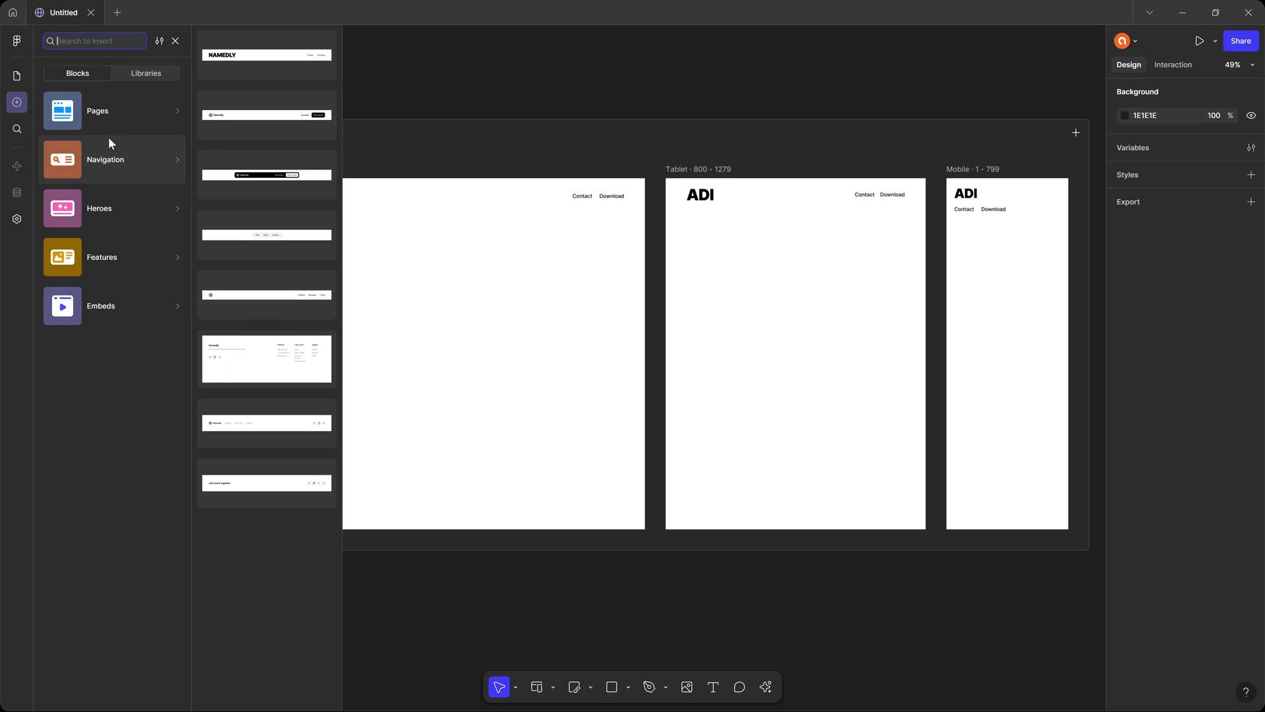
pyautogui.moveTo(132, 217)
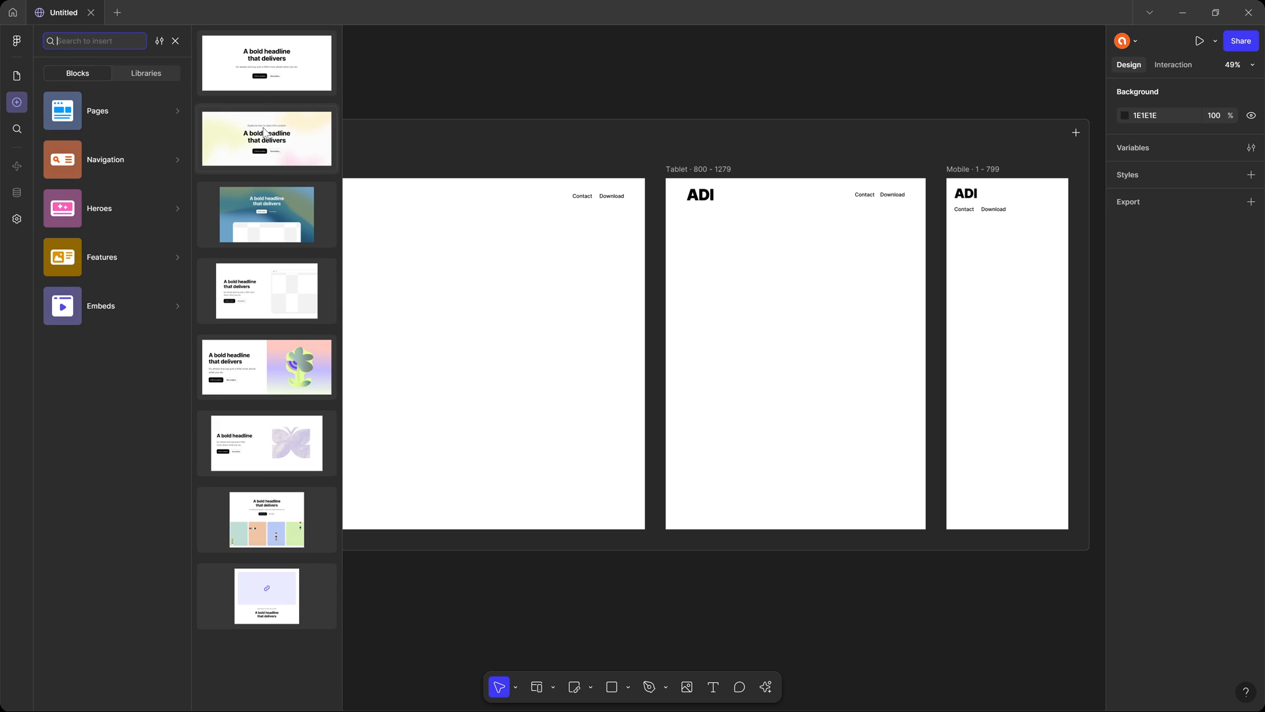
pyautogui.moveTo(292, 146); pyautogui.dragTo(591, 351)
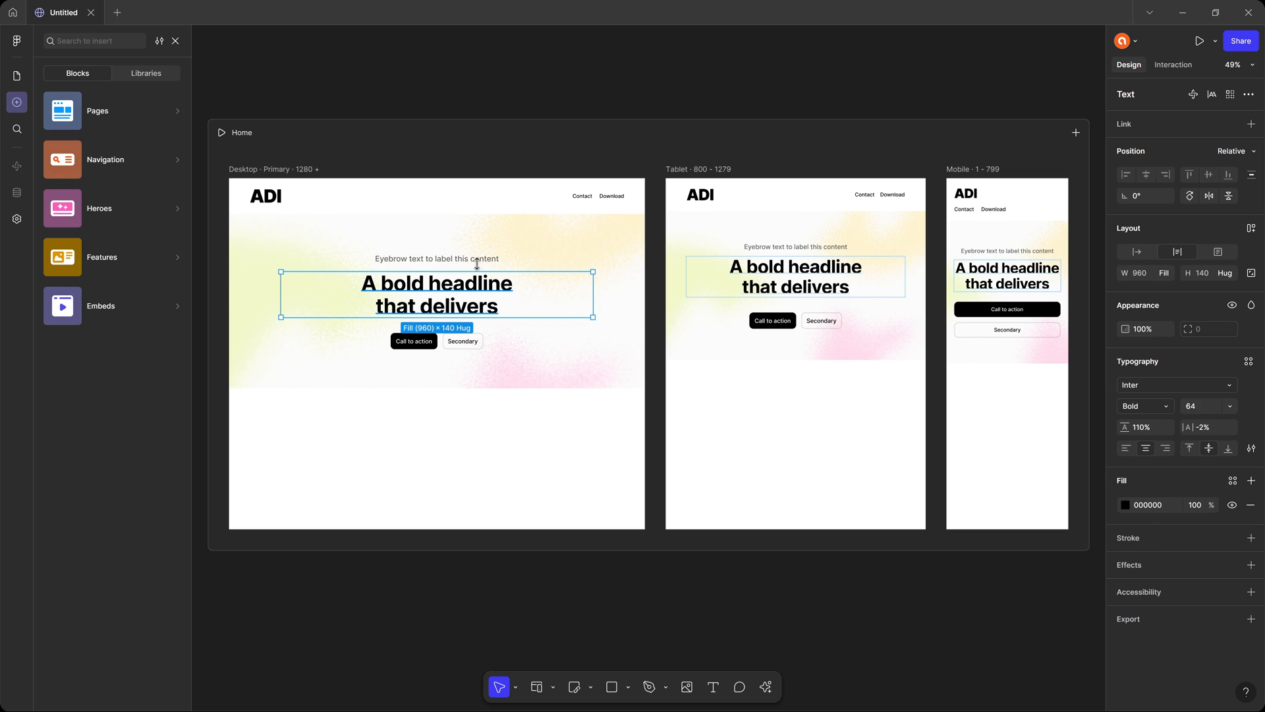
# Examine the hero's Call to action and Secondary buttons, including their layer structure and frame type.
pyautogui.click(547, 237)
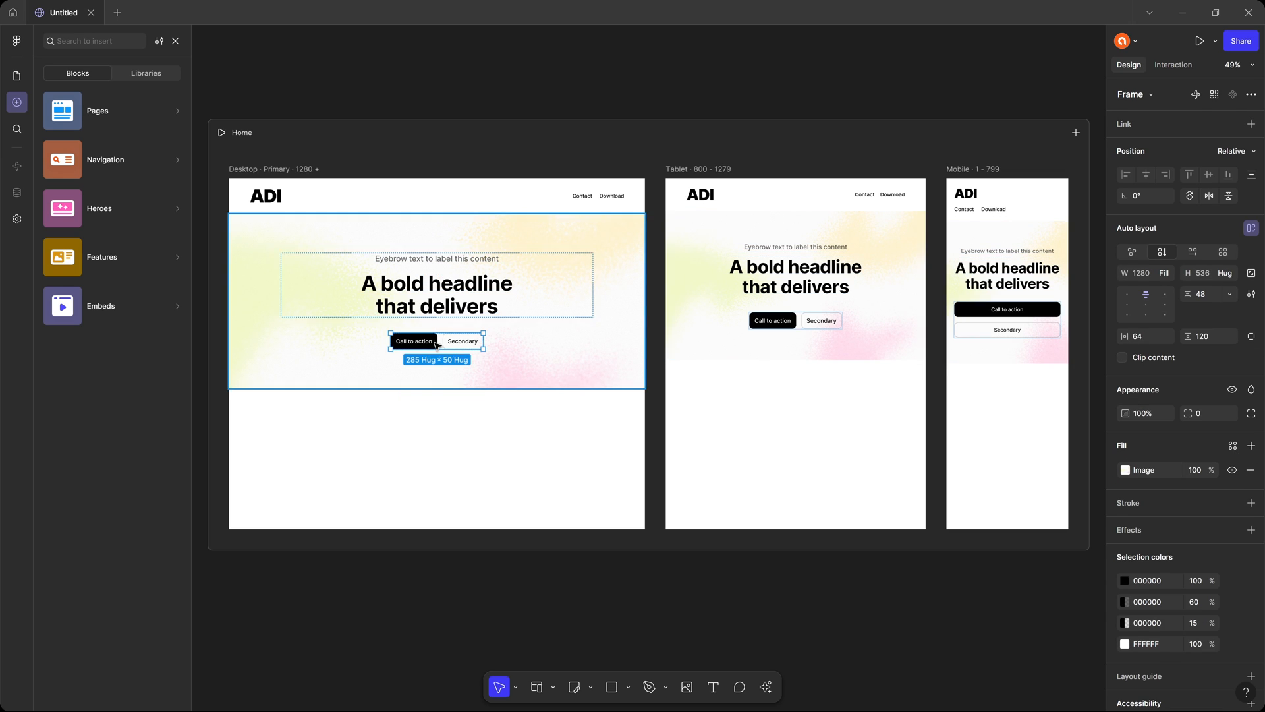
pyautogui.click(463, 342)
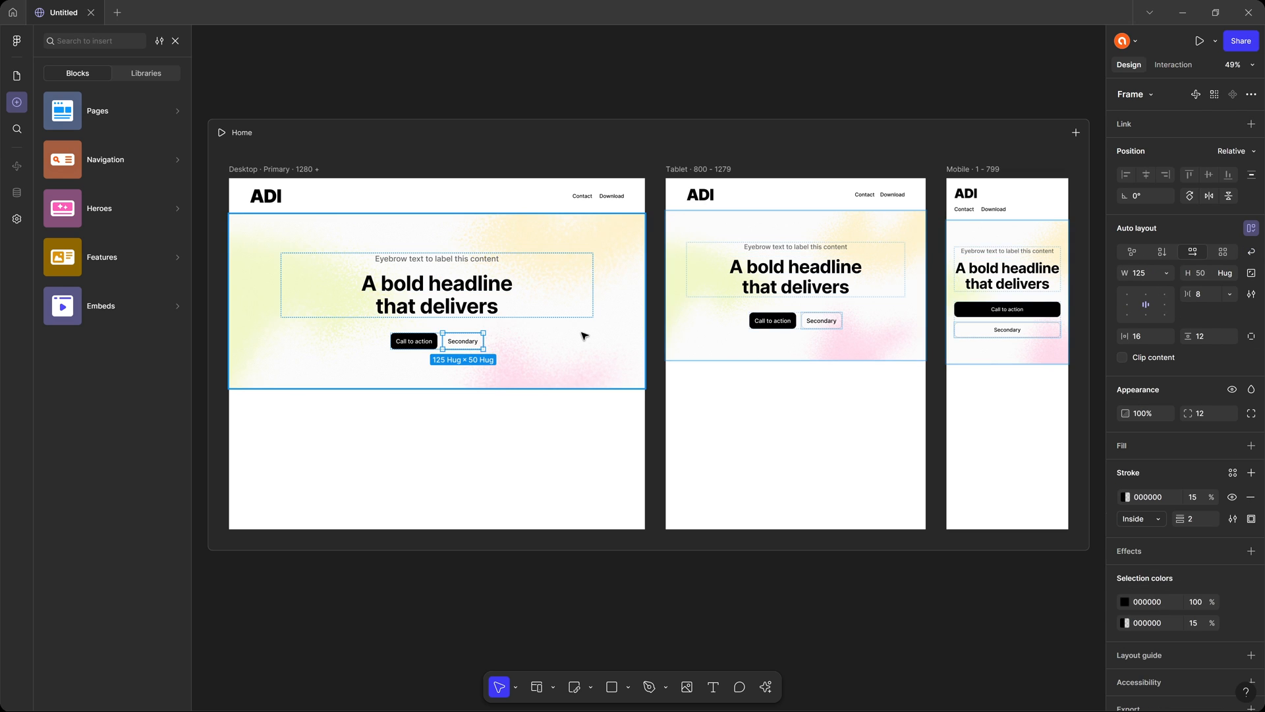
pyautogui.scroll(5, 409, 339)
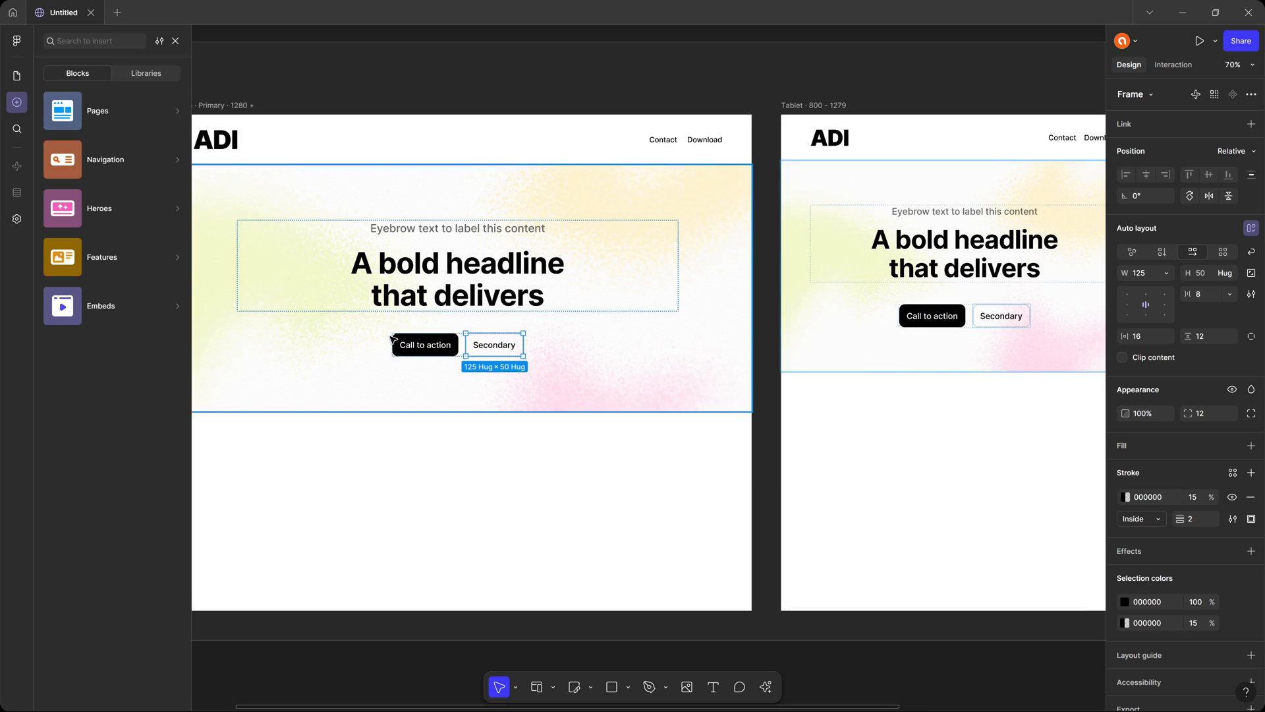
pyautogui.moveTo(439, 321); pyautogui.dragTo(555, 298)
pyautogui.click(550, 332)
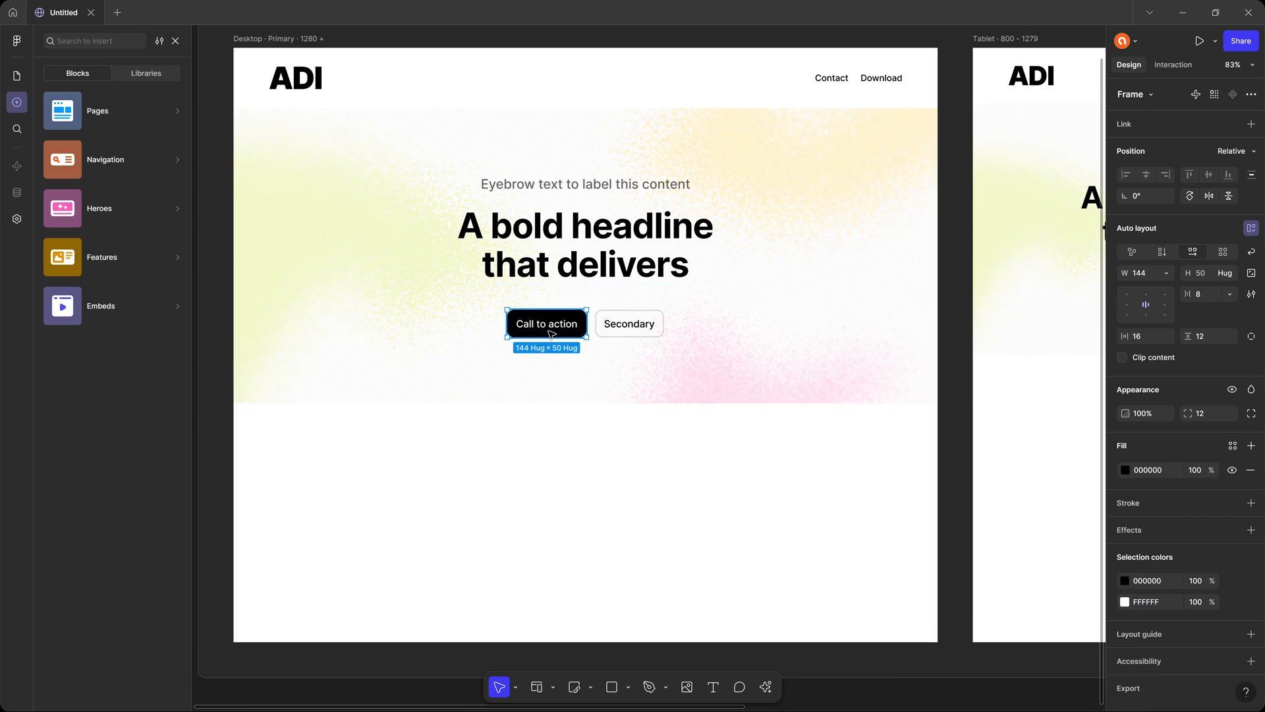
pyautogui.click(16, 76)
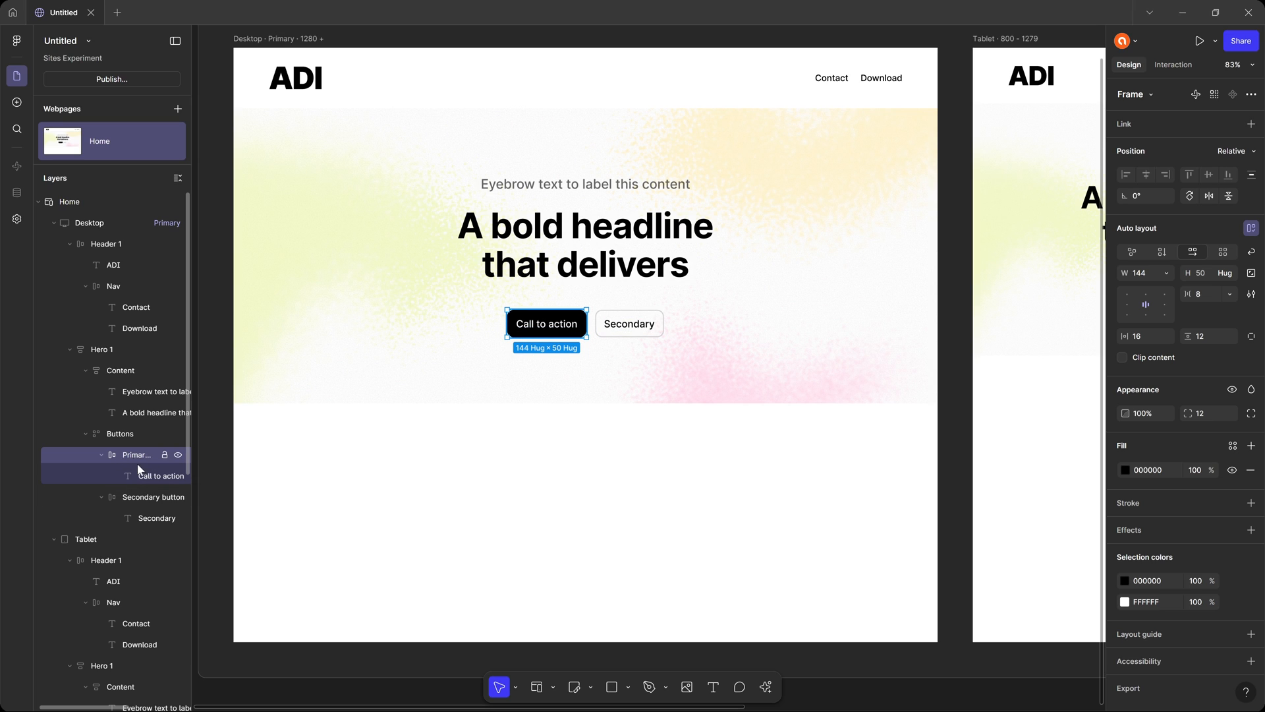
pyautogui.click(1151, 95)
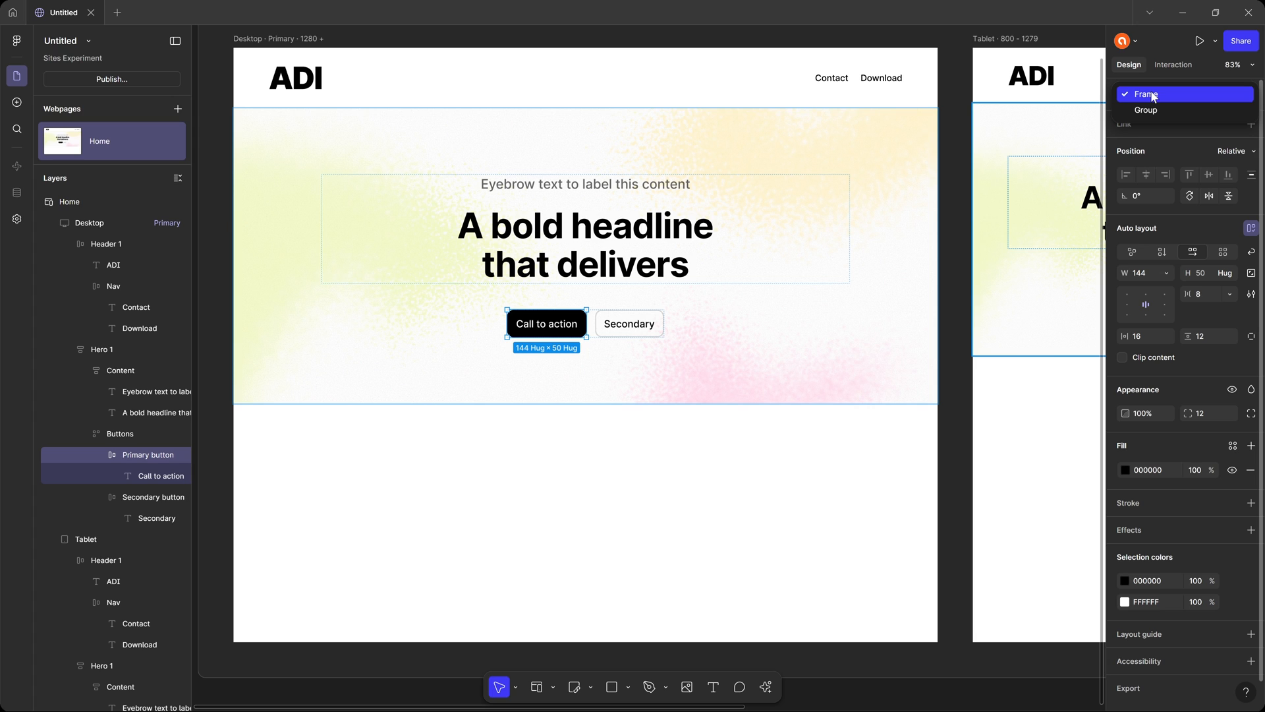
pyautogui.click(1152, 96)
pyautogui.click(630, 330)
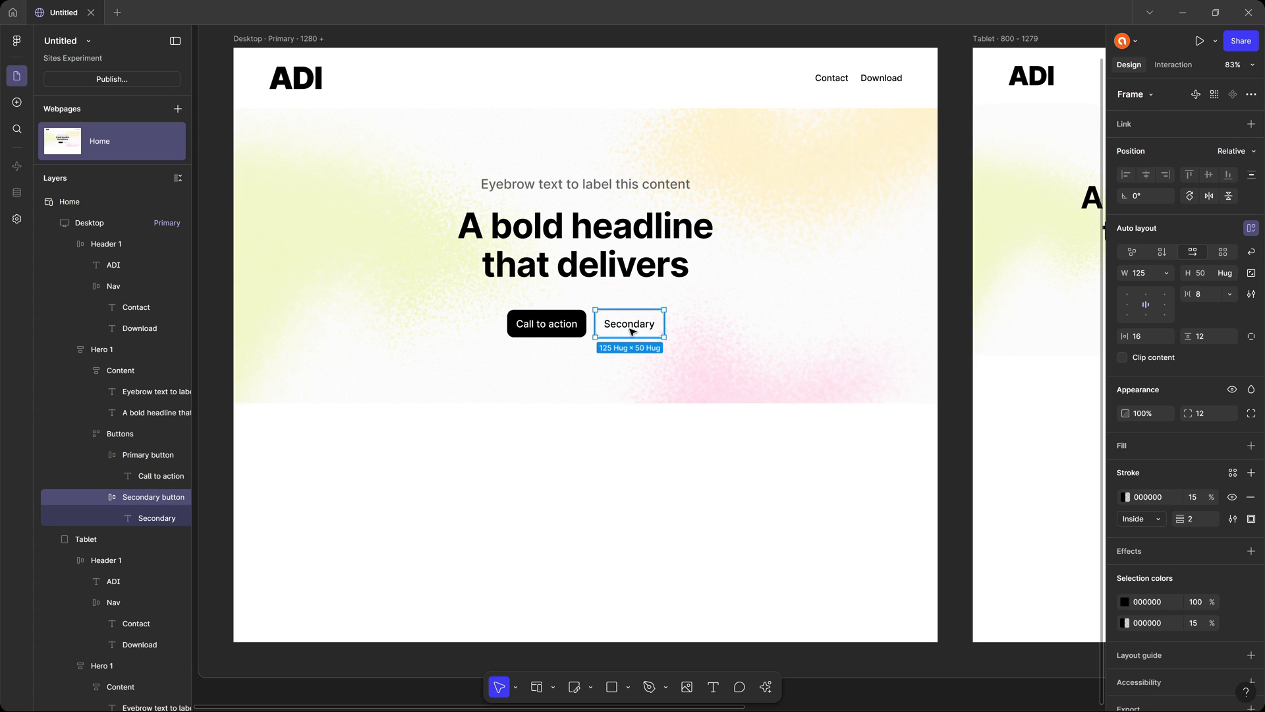
pyautogui.scroll(-3, 667, 294)
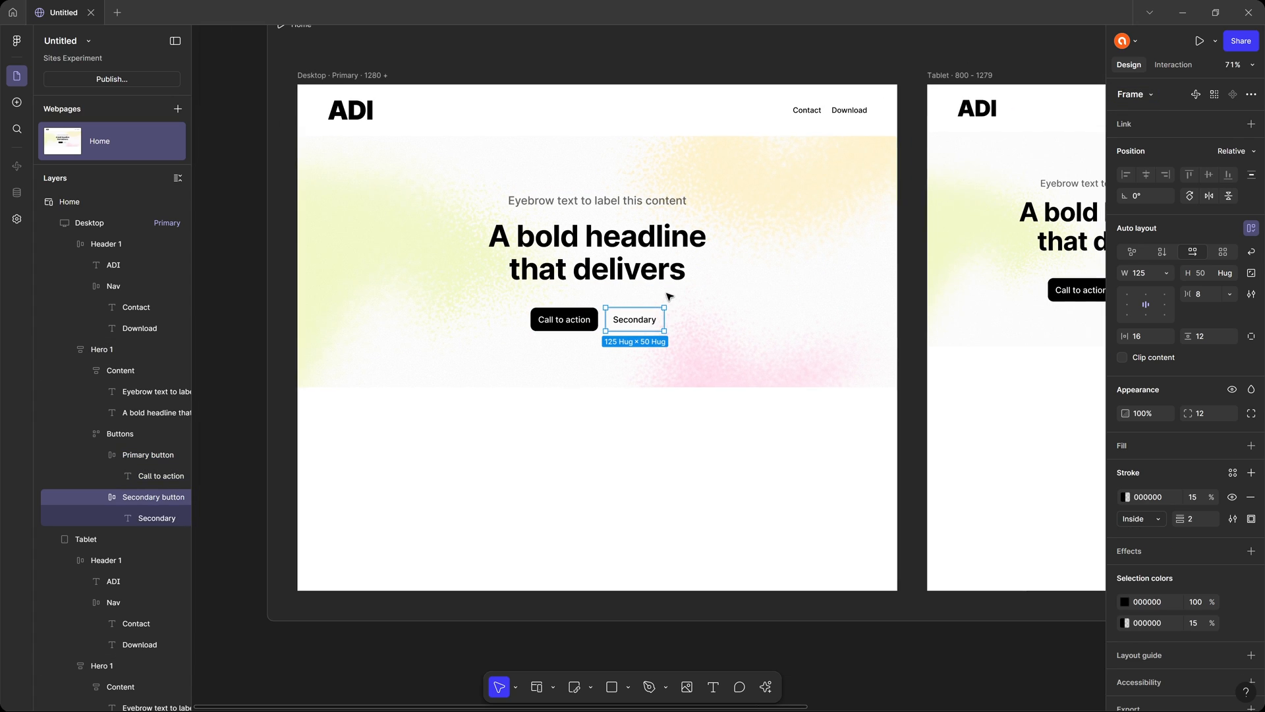
# Try a solid C4C4C4 fill on the desktop hero in place of its image background.
pyautogui.moveTo(667, 251); pyautogui.dragTo(593, 267)
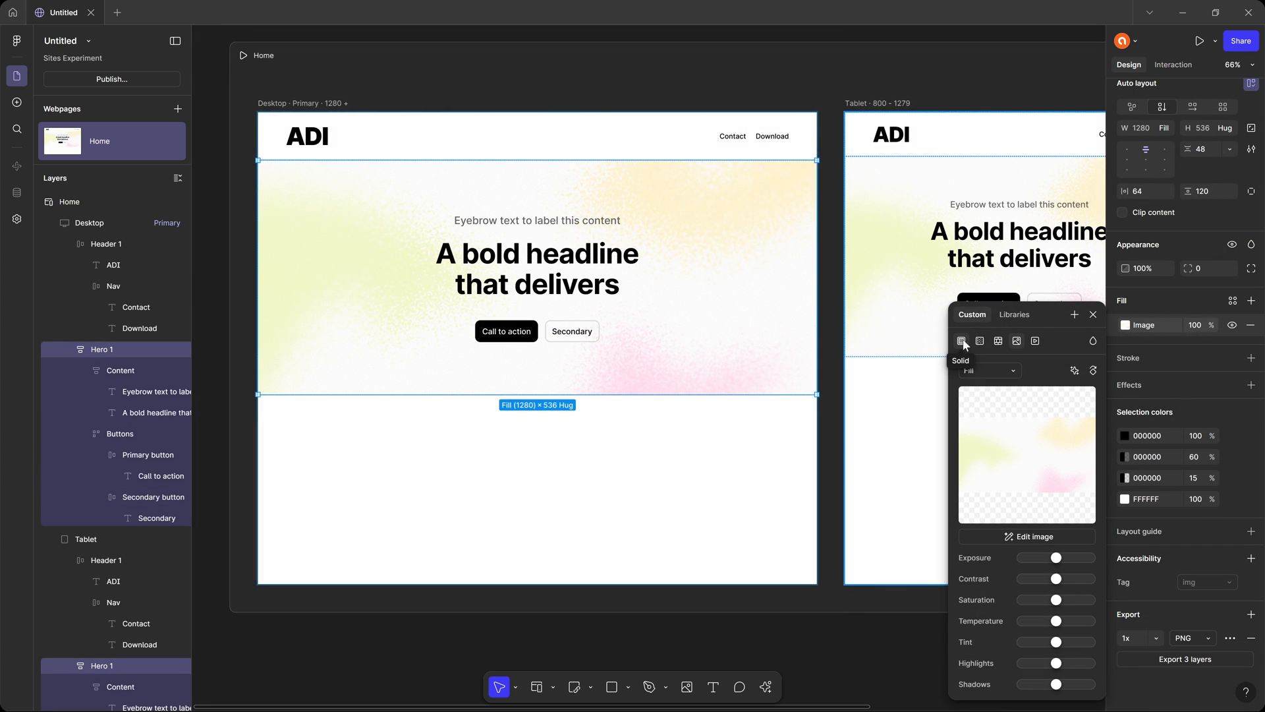
pyautogui.click(963, 342)
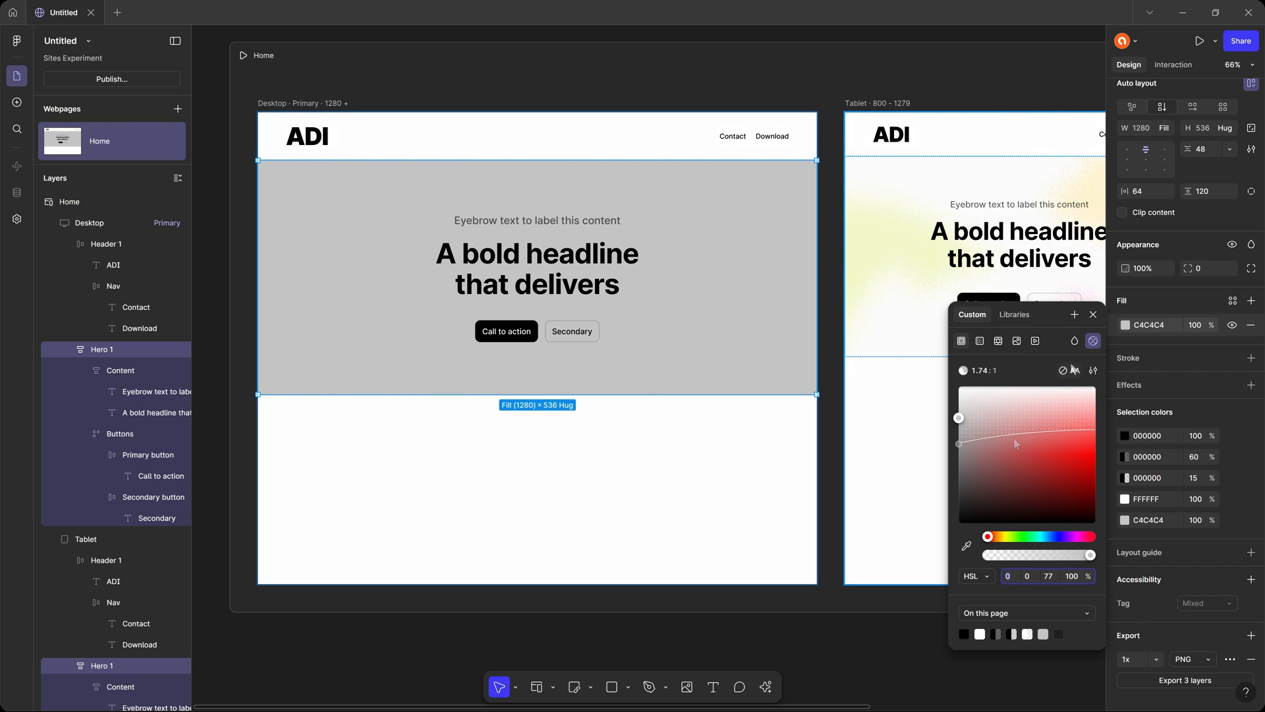
pyautogui.click(1094, 315)
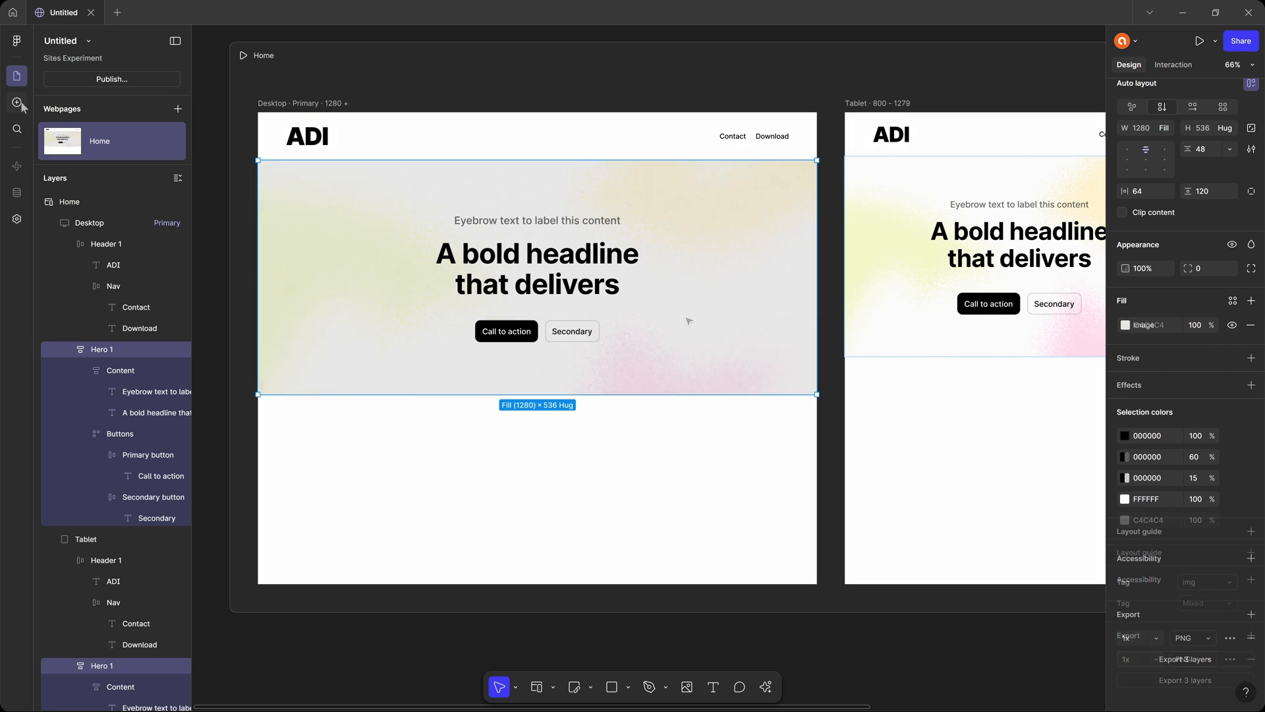
# Insert the ready-made About me page block below the hero.
pyautogui.click(17, 102)
pyautogui.moveTo(130, 213)
pyautogui.moveTo(132, 130)
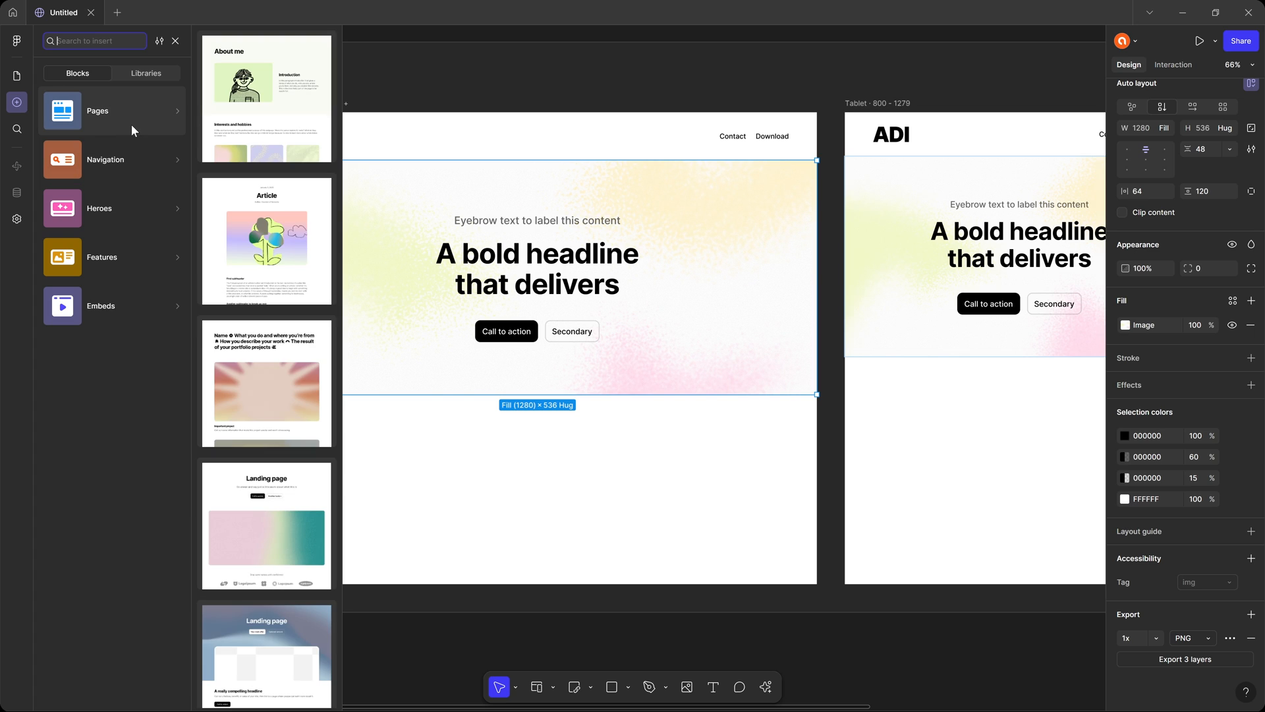
pyautogui.click(287, 103)
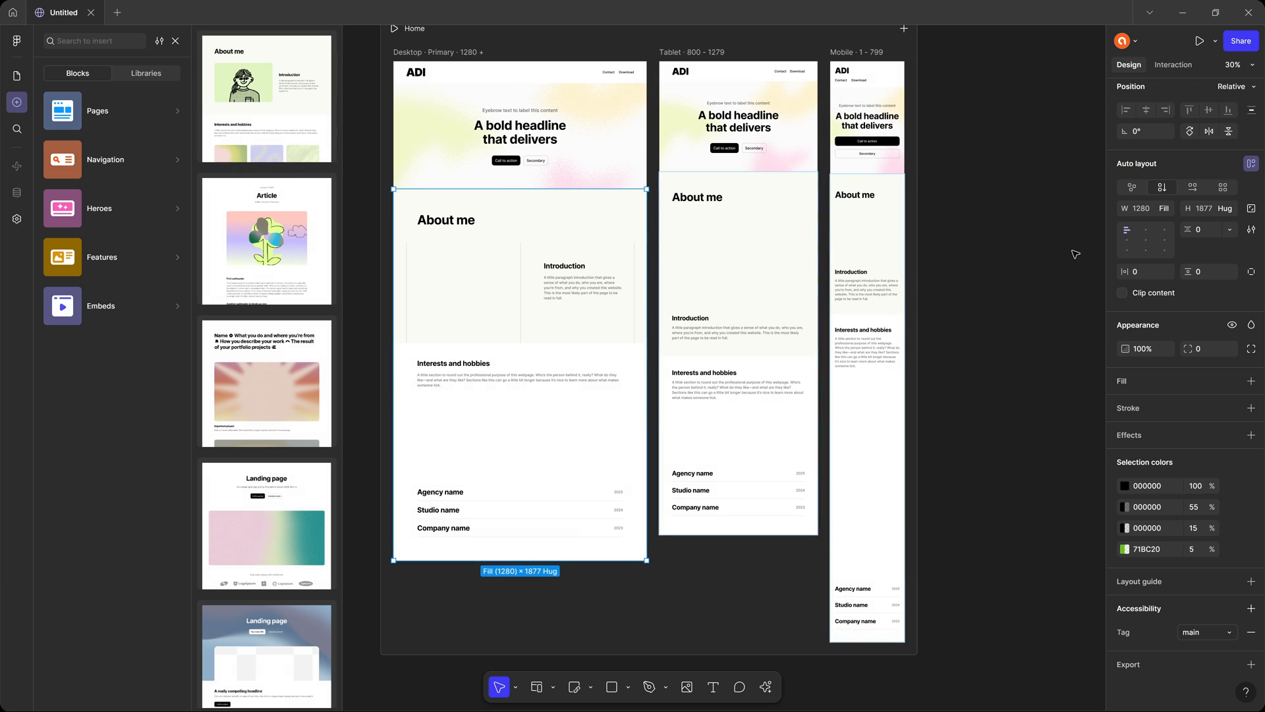
# Browse the ready-made page blocks and add the Portfolio block below the About me section.
pyautogui.scroll(-3, 289, 291)
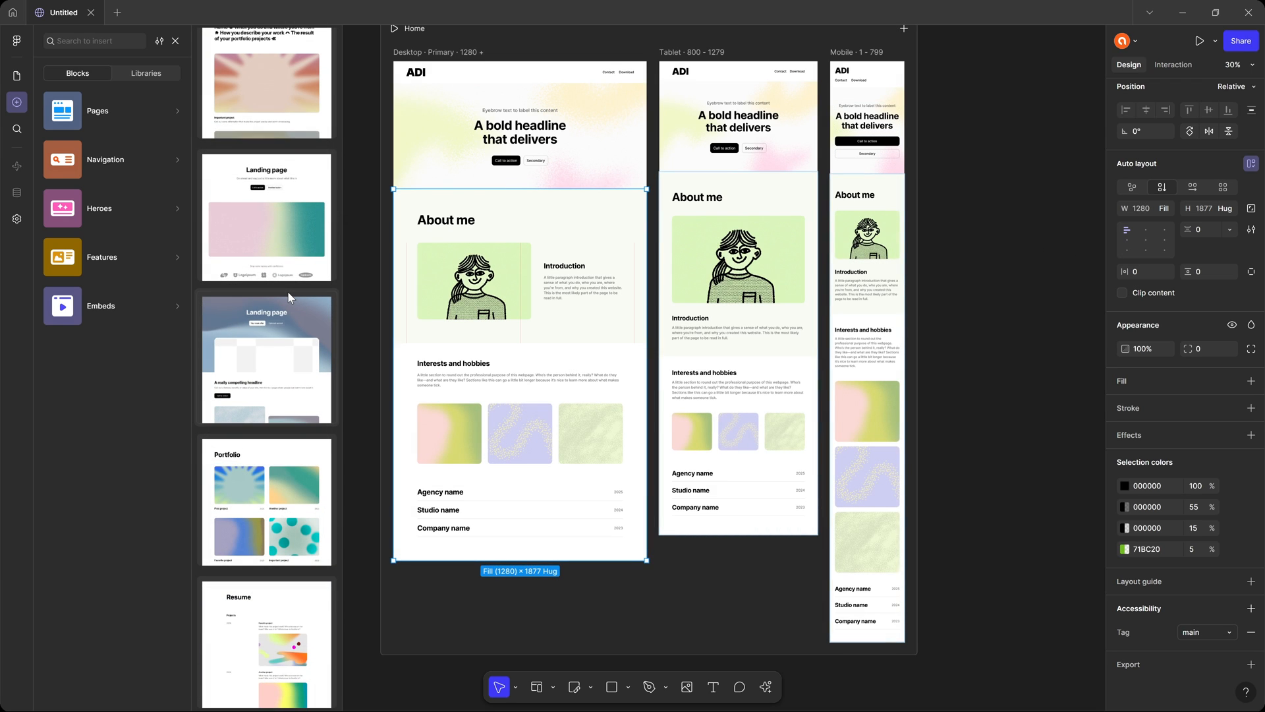
pyautogui.scroll(3, 288, 296)
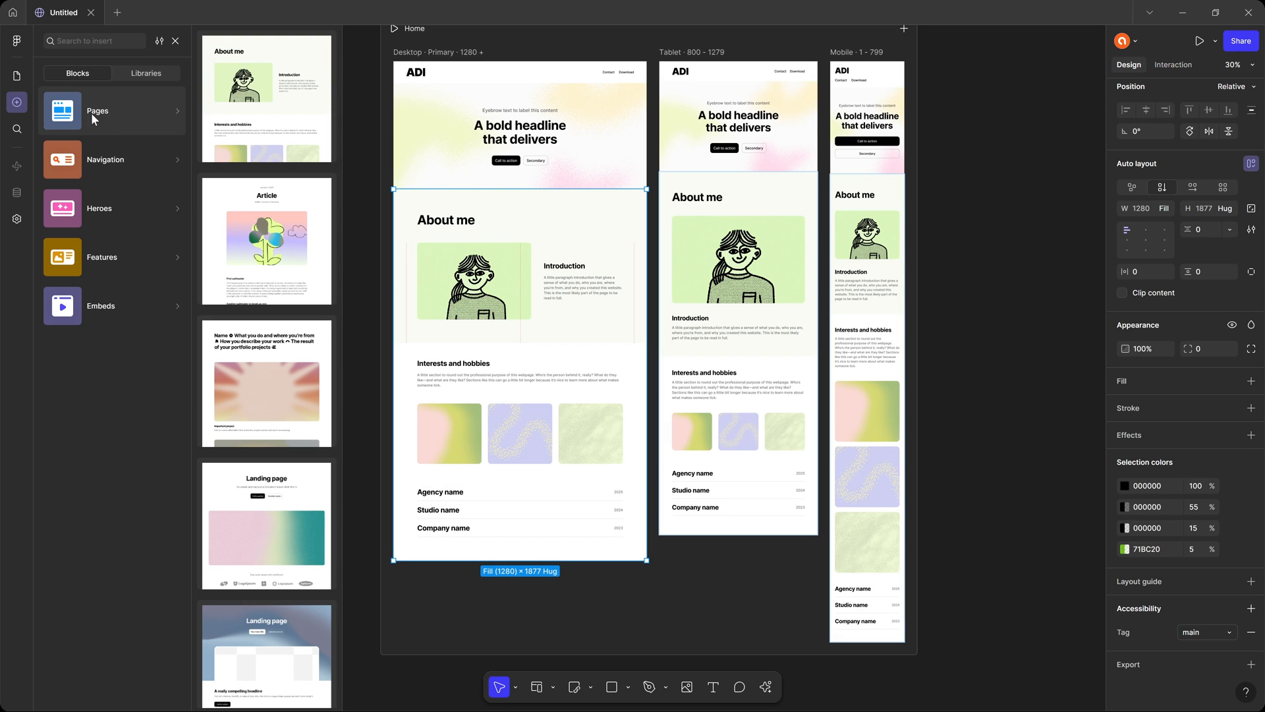
pyautogui.scroll(-4, 303, 371)
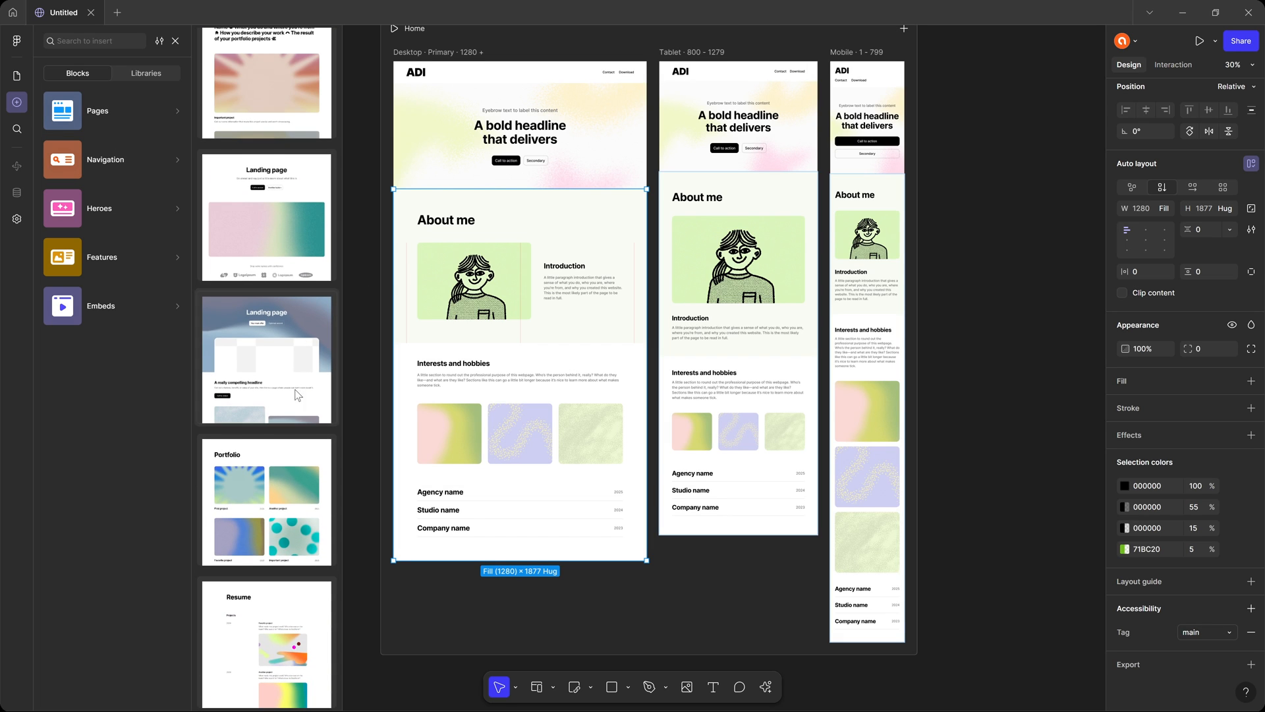
pyautogui.click(275, 460)
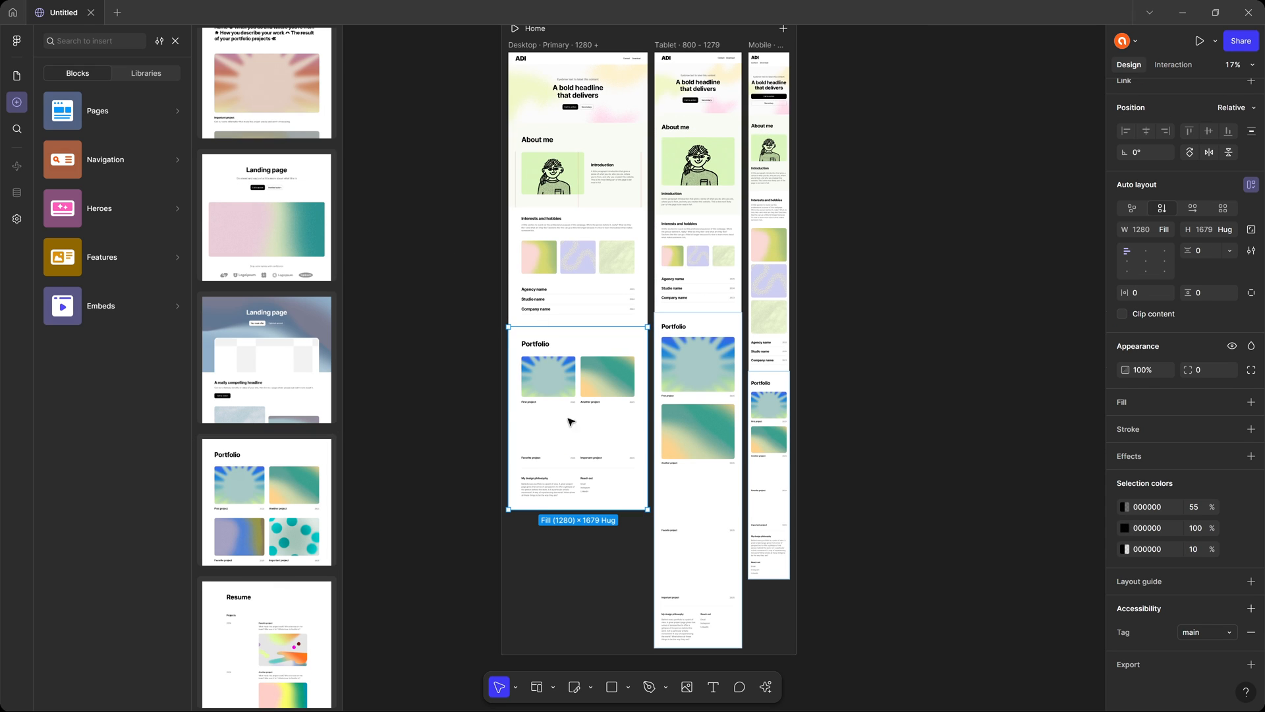
# Examine the Desktop breakpoint's auto layout settings and how its sections stack alongside the Tablet and Mobile breakpoints.
pyautogui.scroll(5, 537, 176)
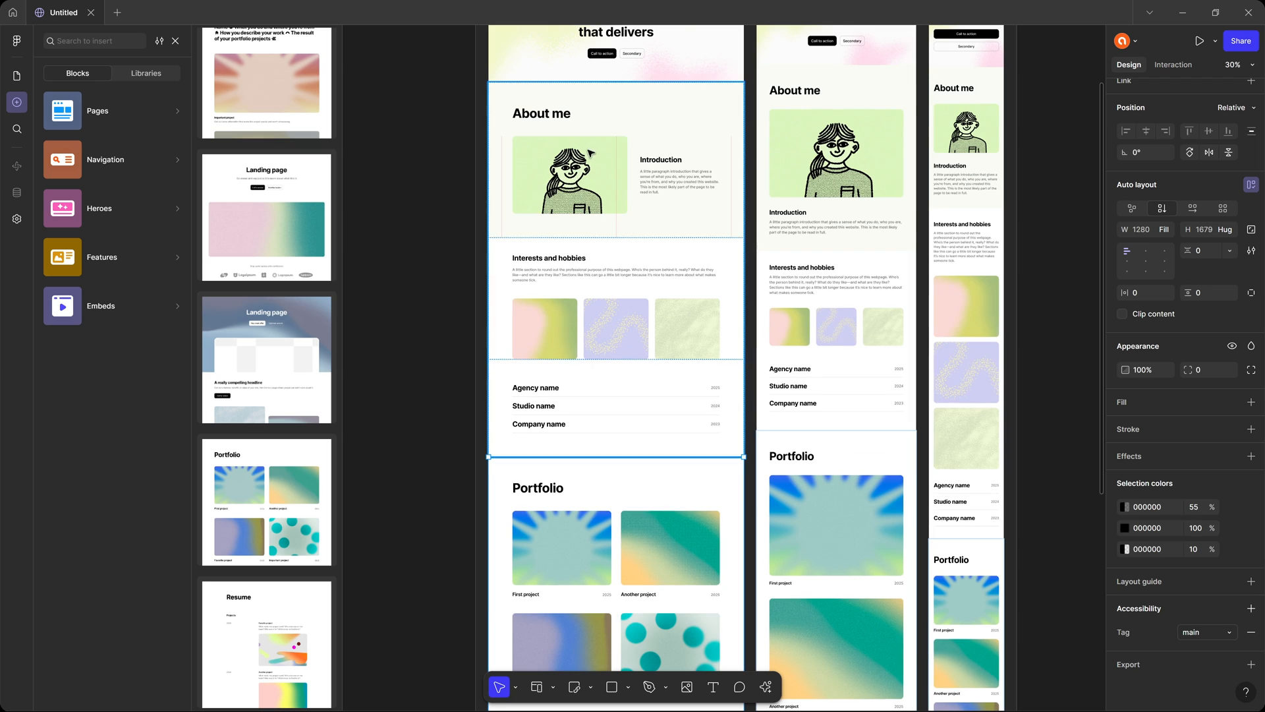
pyautogui.scroll(5, 428, 131)
pyautogui.hscroll(4, 429, 132)
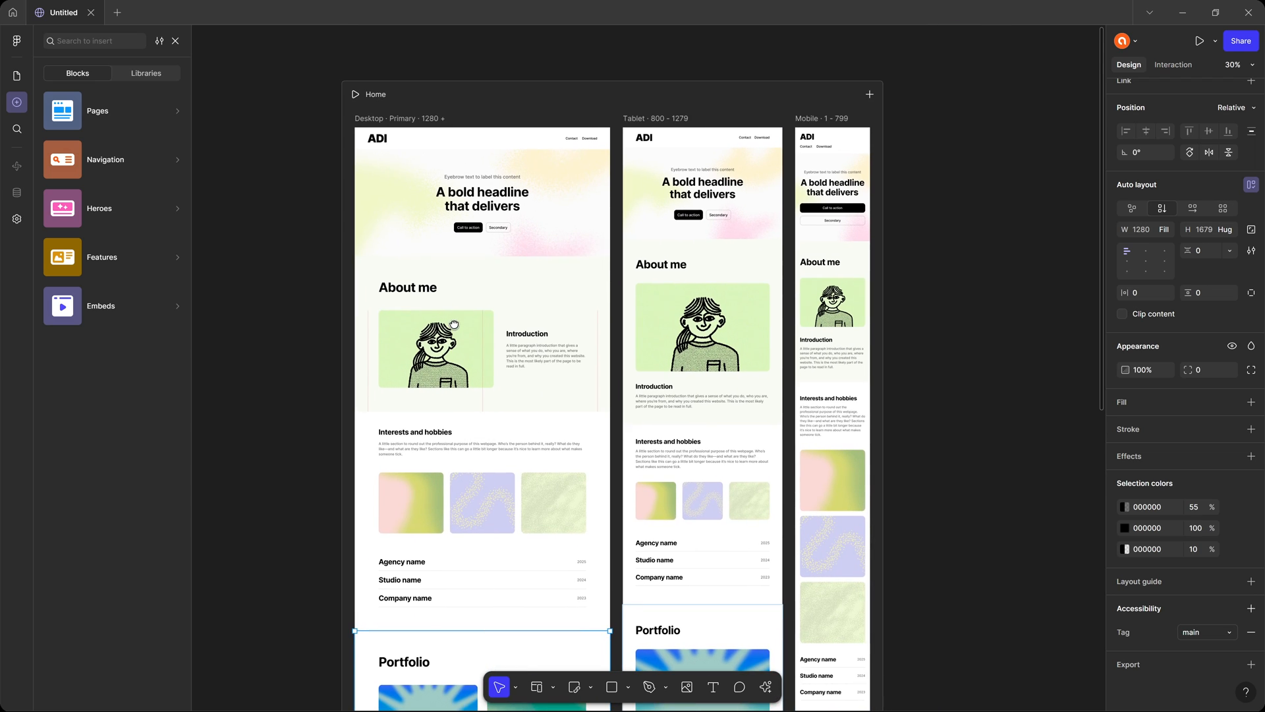
pyautogui.click(403, 120)
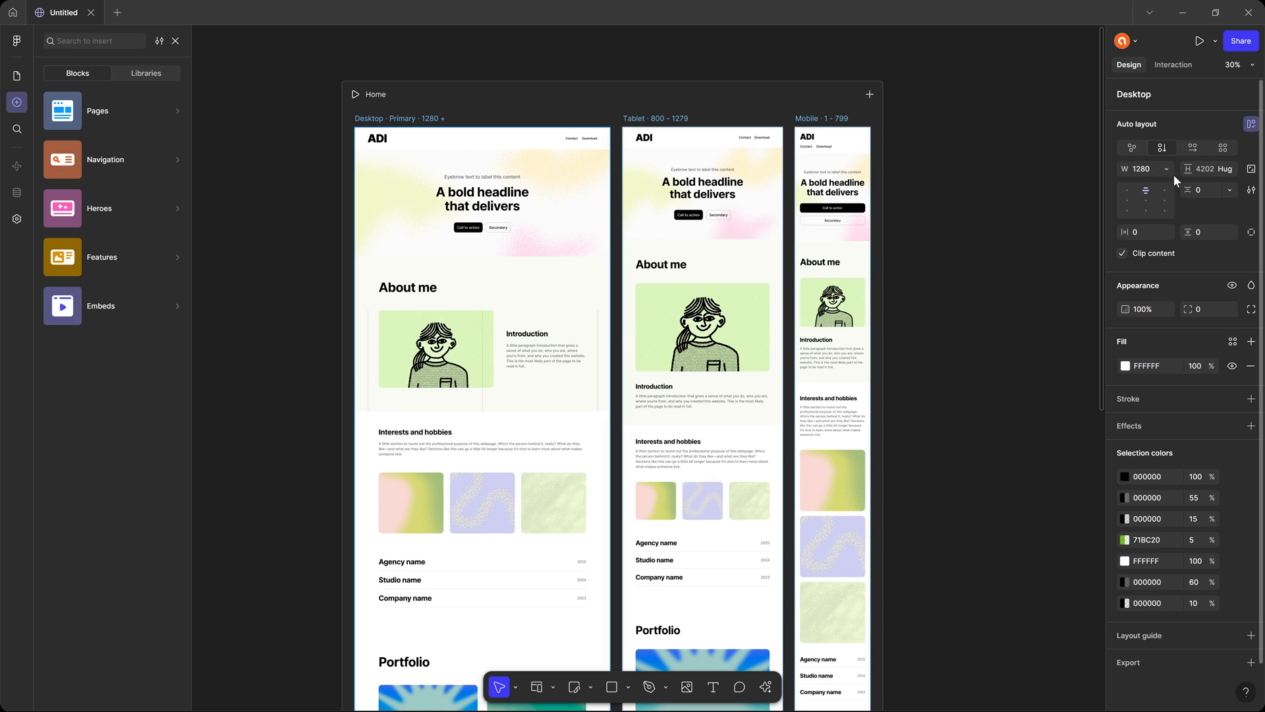
pyautogui.scroll(-7, 452, 315)
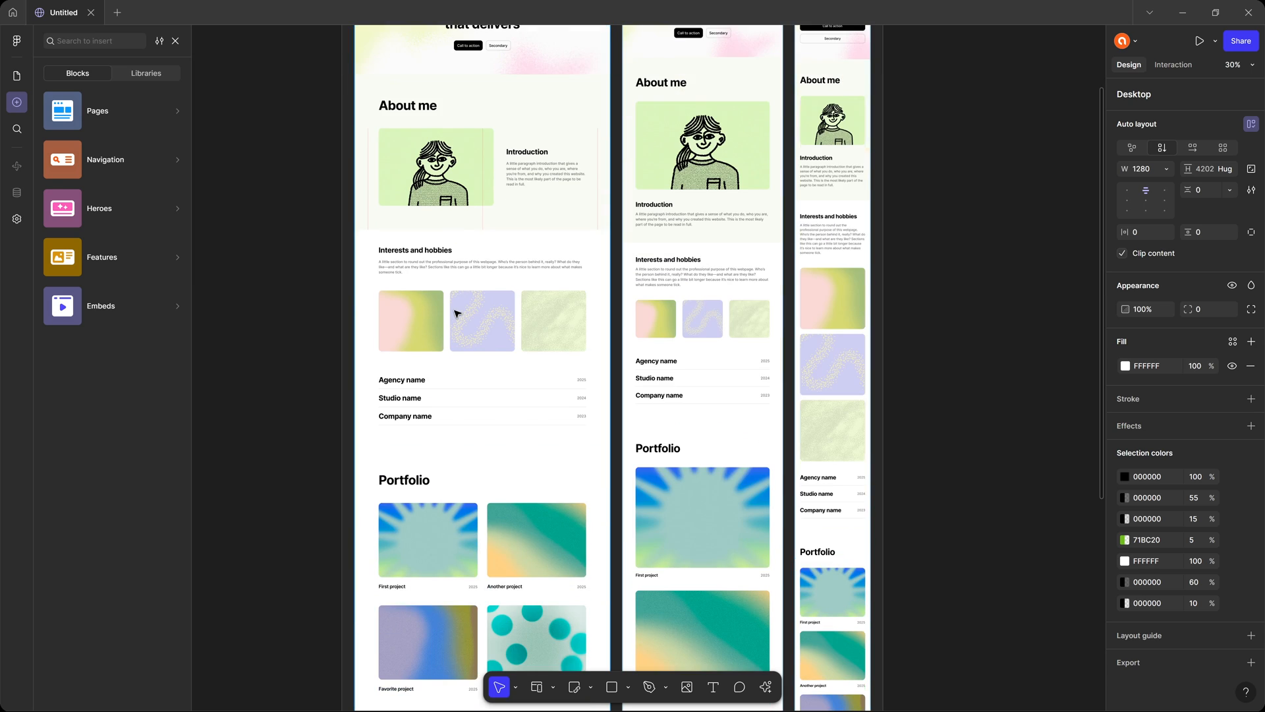
pyautogui.scroll(5, 459, 339)
pyautogui.scroll(4, 460, 340)
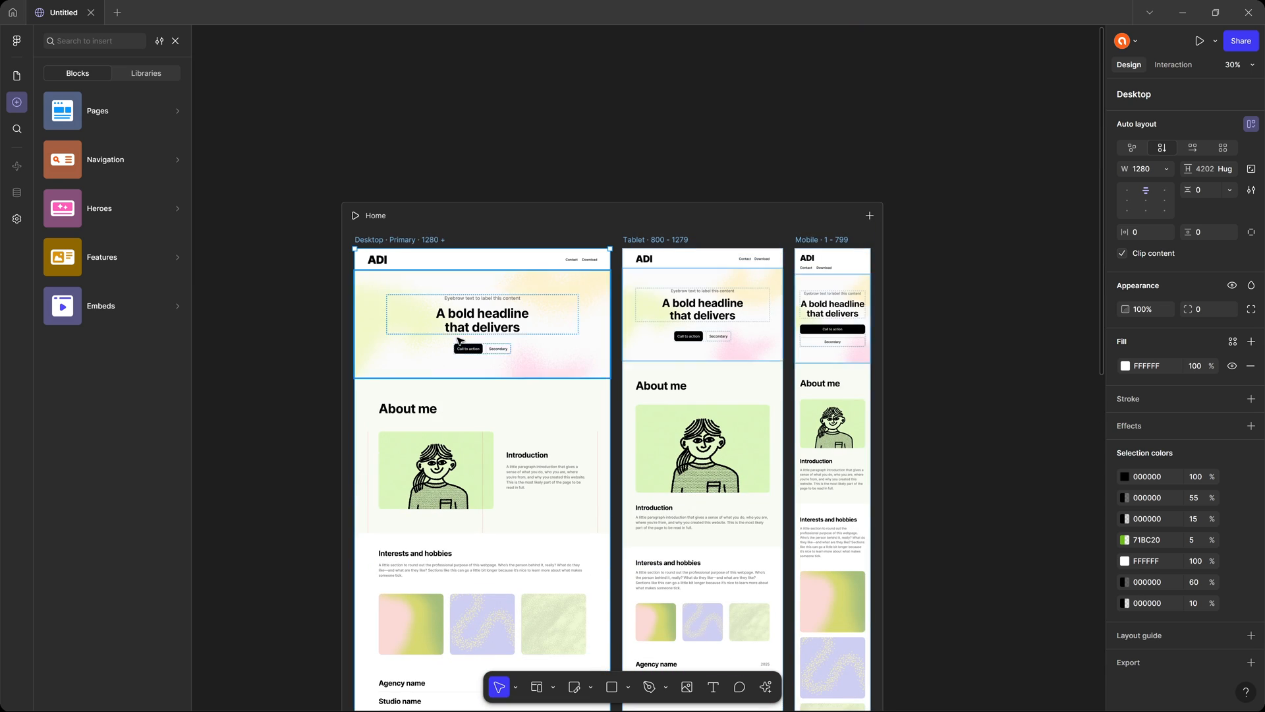
pyautogui.scroll(-2, 451, 376)
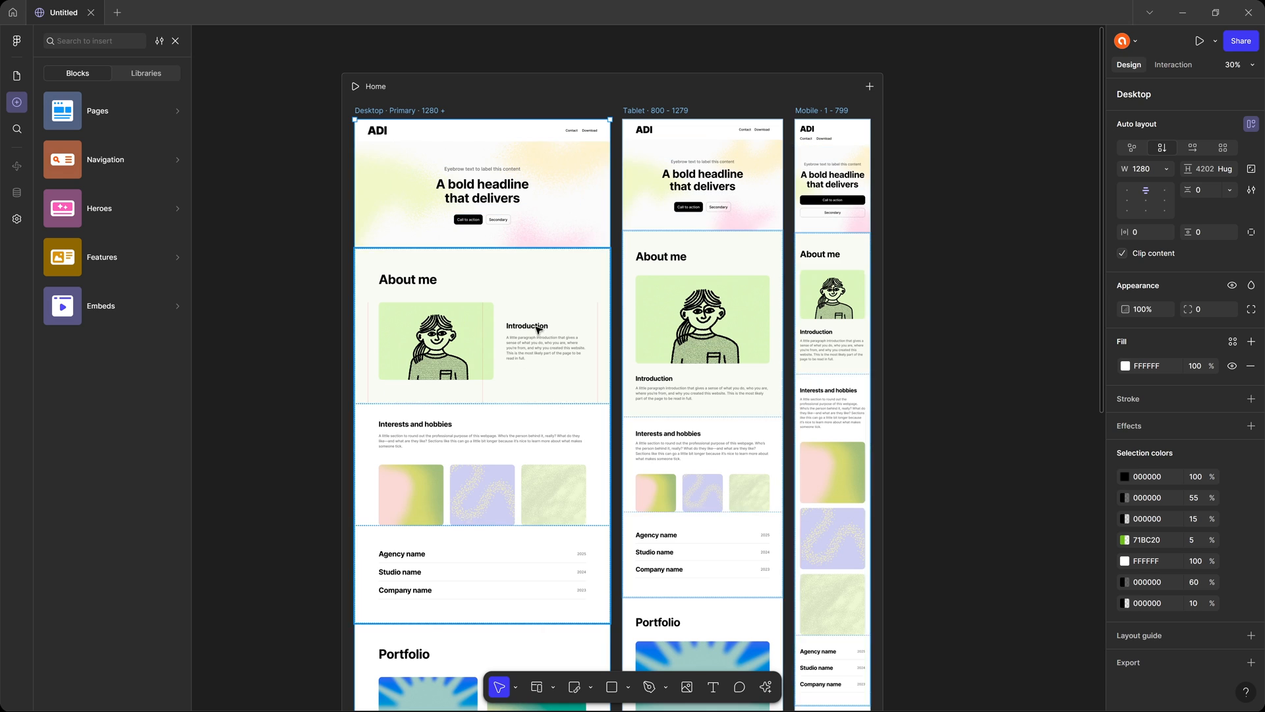
# Hide the two-column layout guide on the desktop About me block's Introduction frame.
pyautogui.scroll(4, 429, 370)
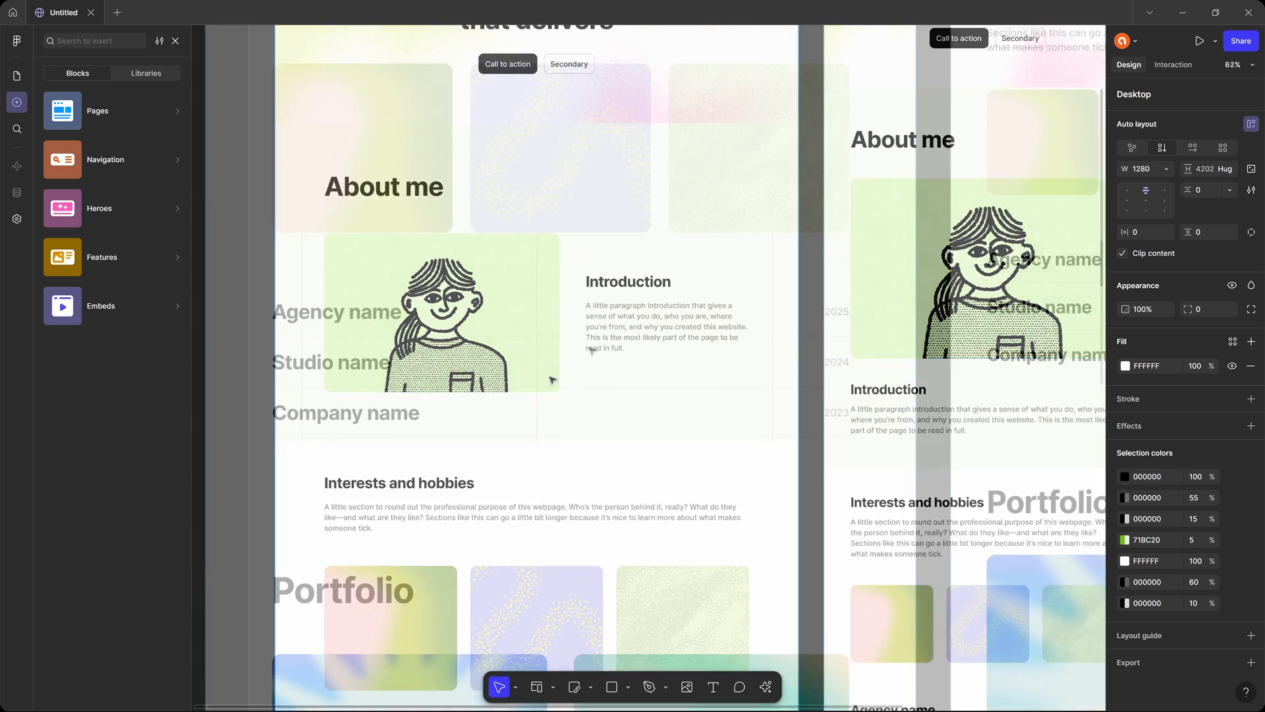
pyautogui.scroll(8, 592, 351)
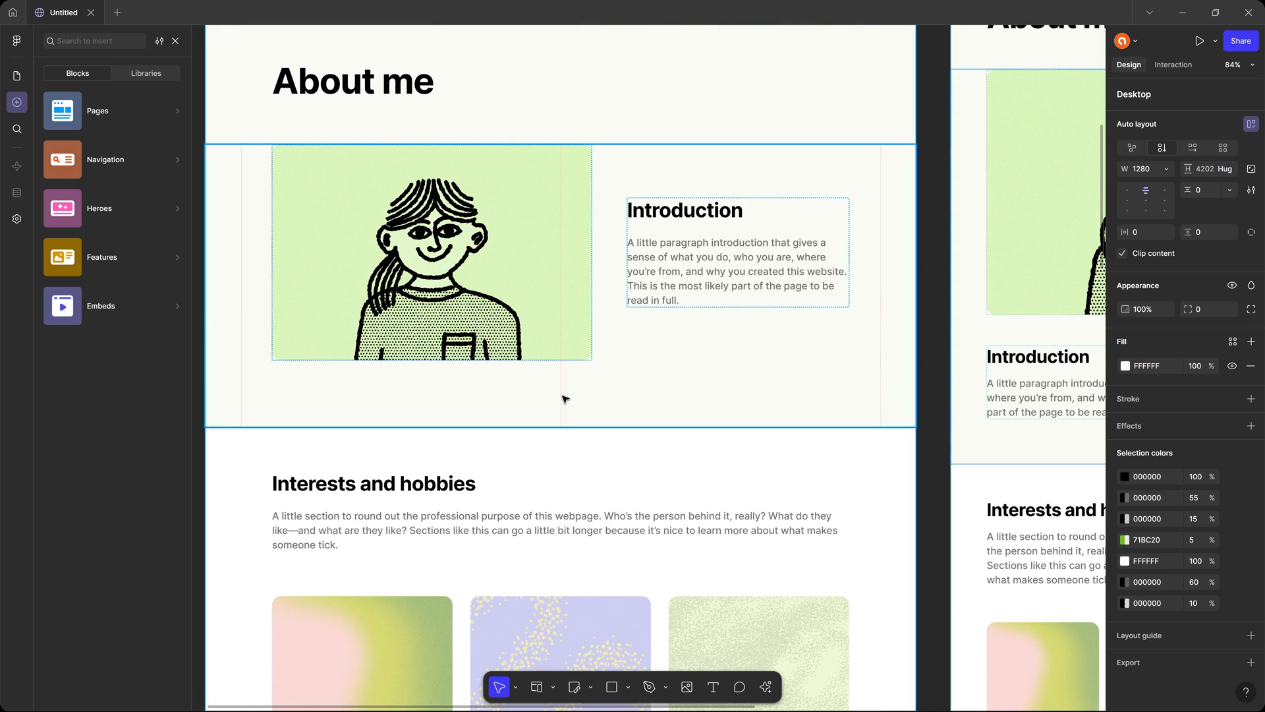
pyautogui.click(565, 398)
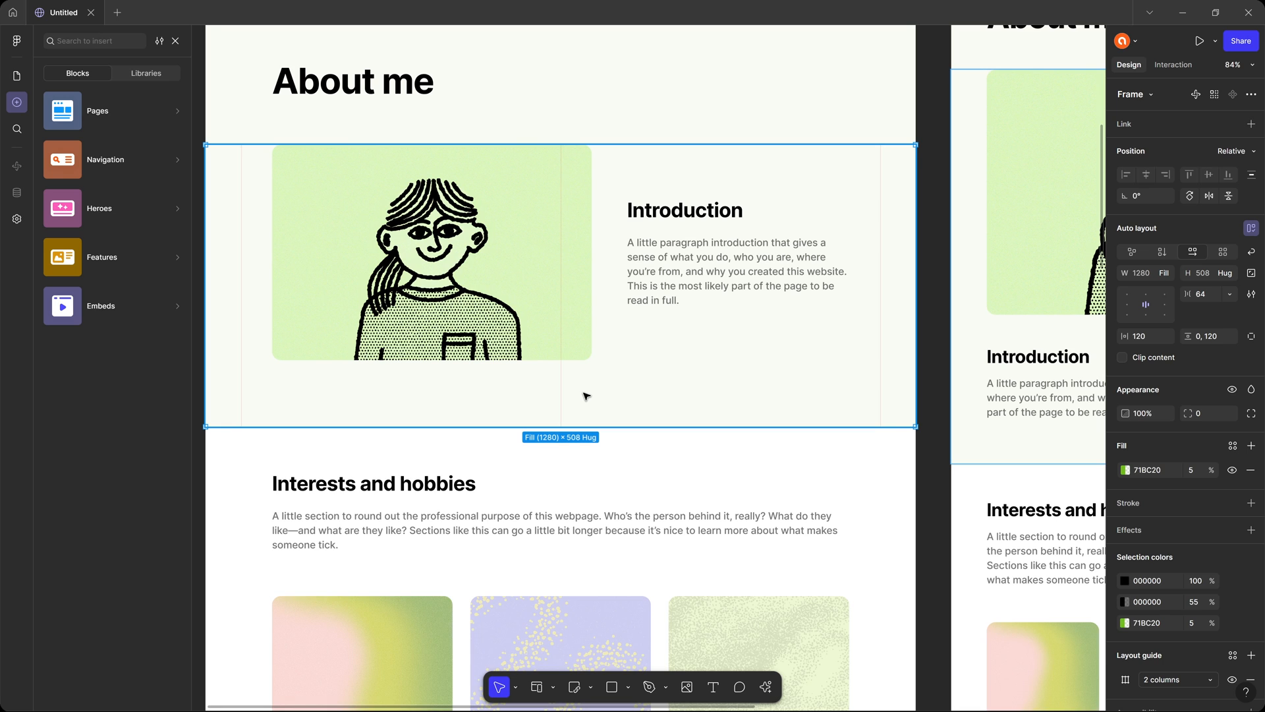
pyautogui.scroll(6, 881, 333)
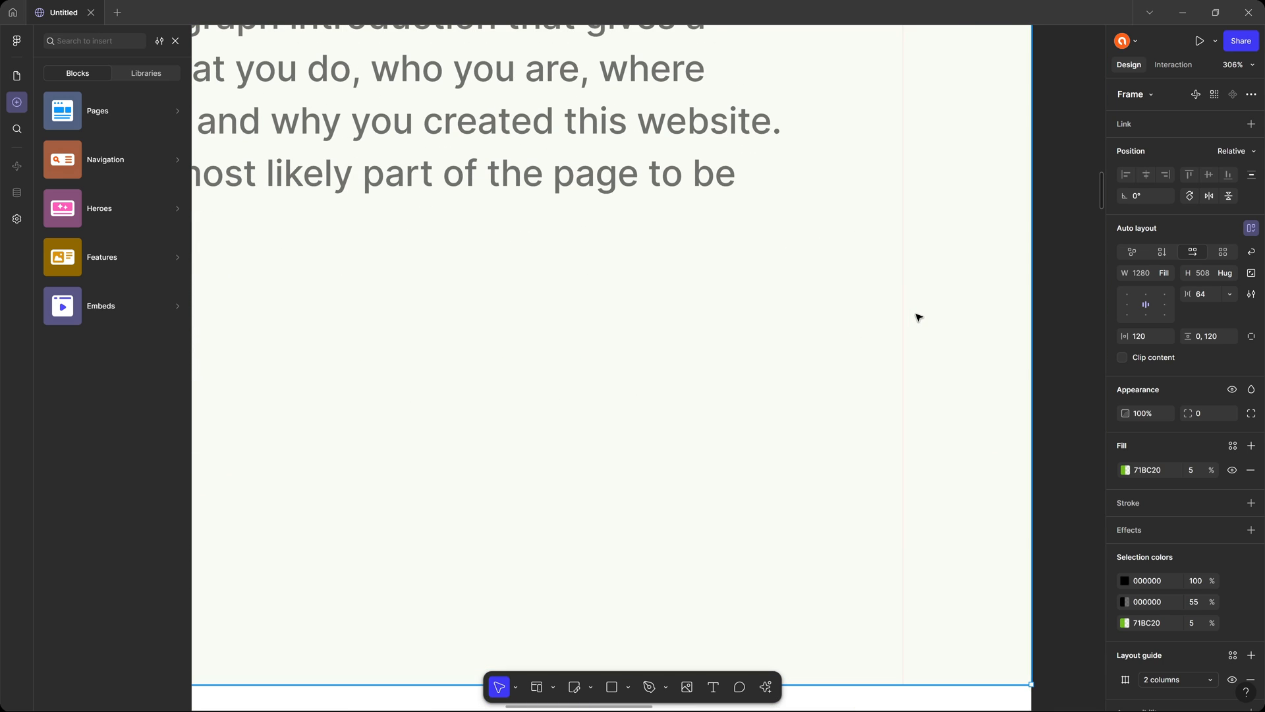
pyautogui.scroll(-6, 919, 318)
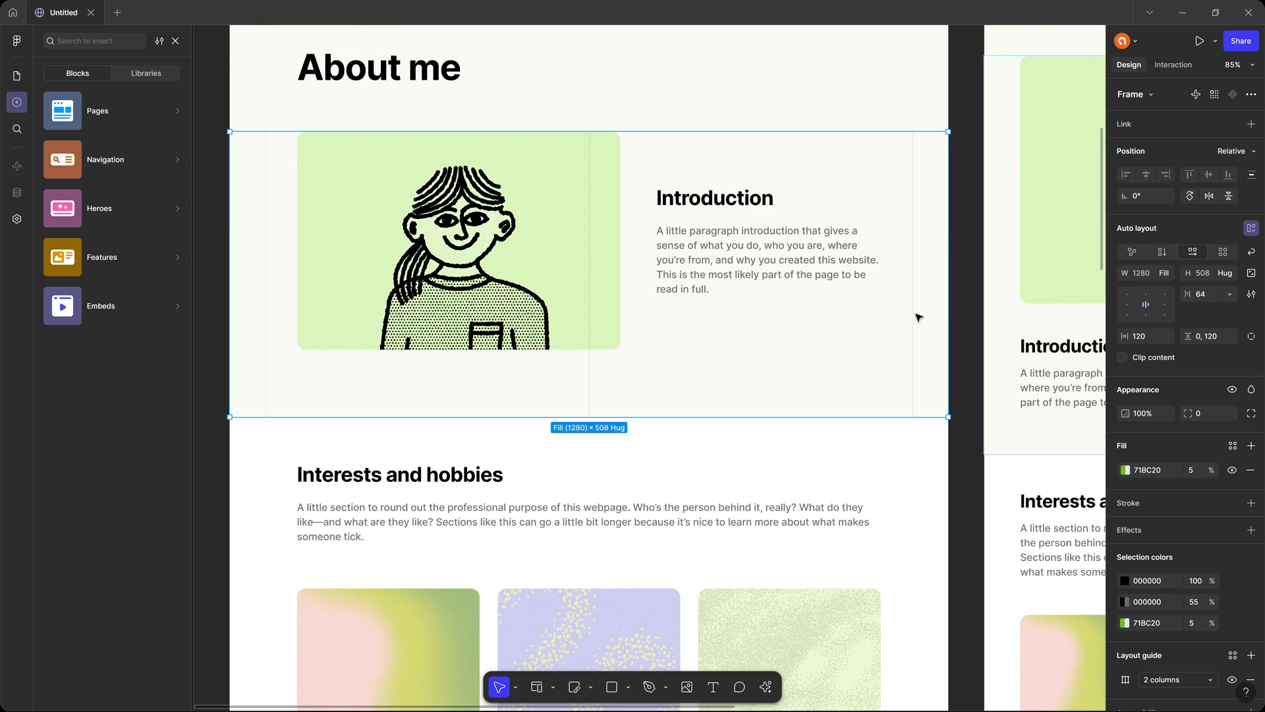
pyautogui.scroll(3, 548, 369)
pyautogui.click(550, 291)
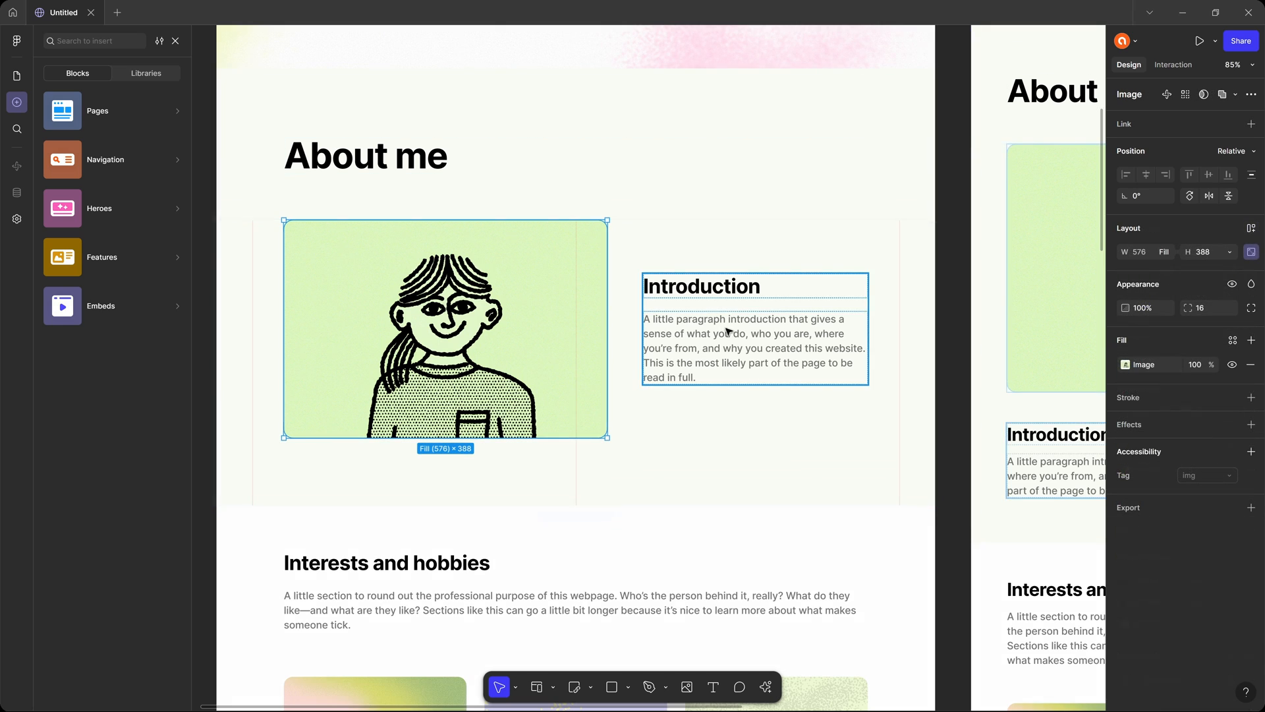
pyautogui.click(576, 473)
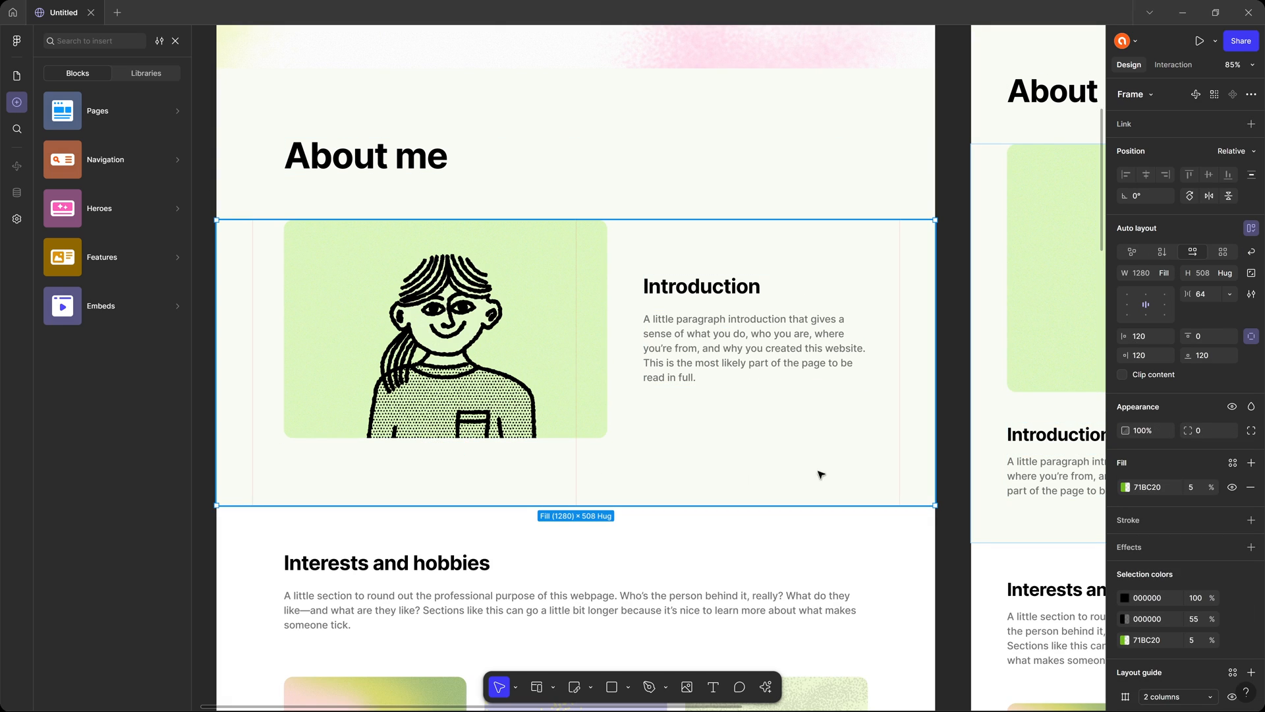
pyautogui.scroll(-2, 1210, 408)
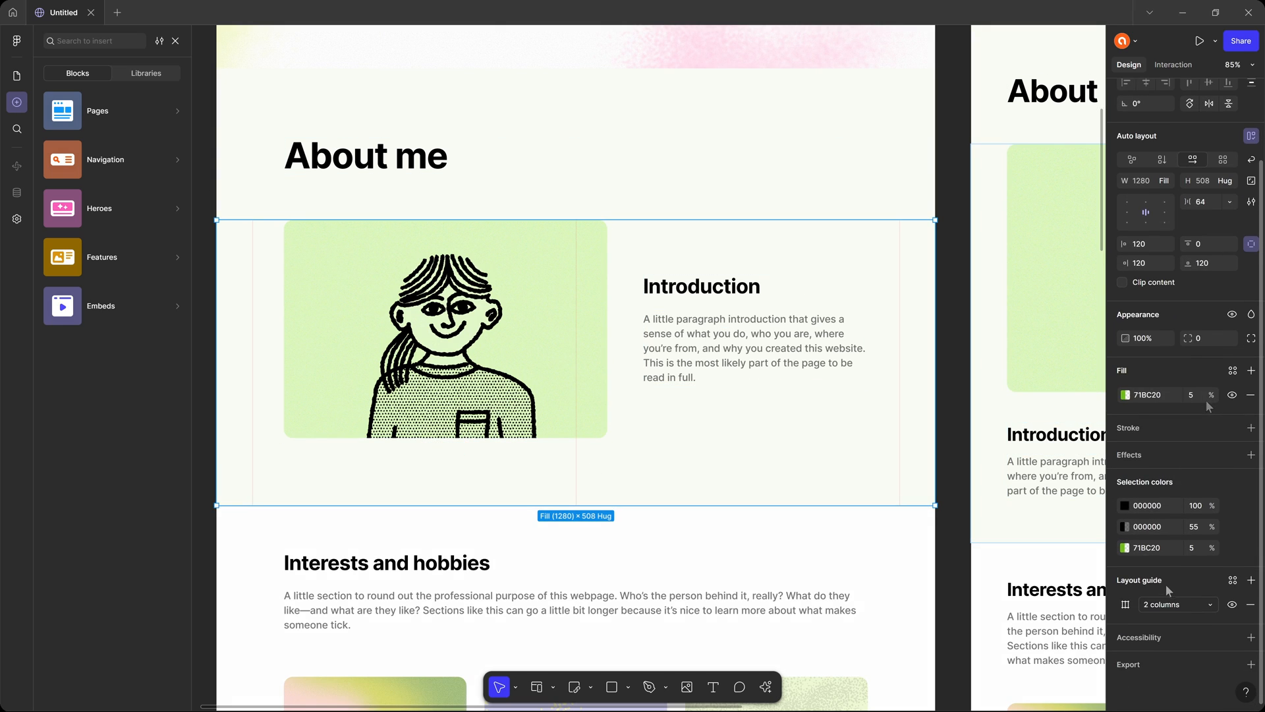
pyautogui.click(1232, 605)
# Review the desktop About me and Portfolio sections and browse the ready-made Navigation and Heroes blocks.
pyautogui.scroll(-10, 650, 390)
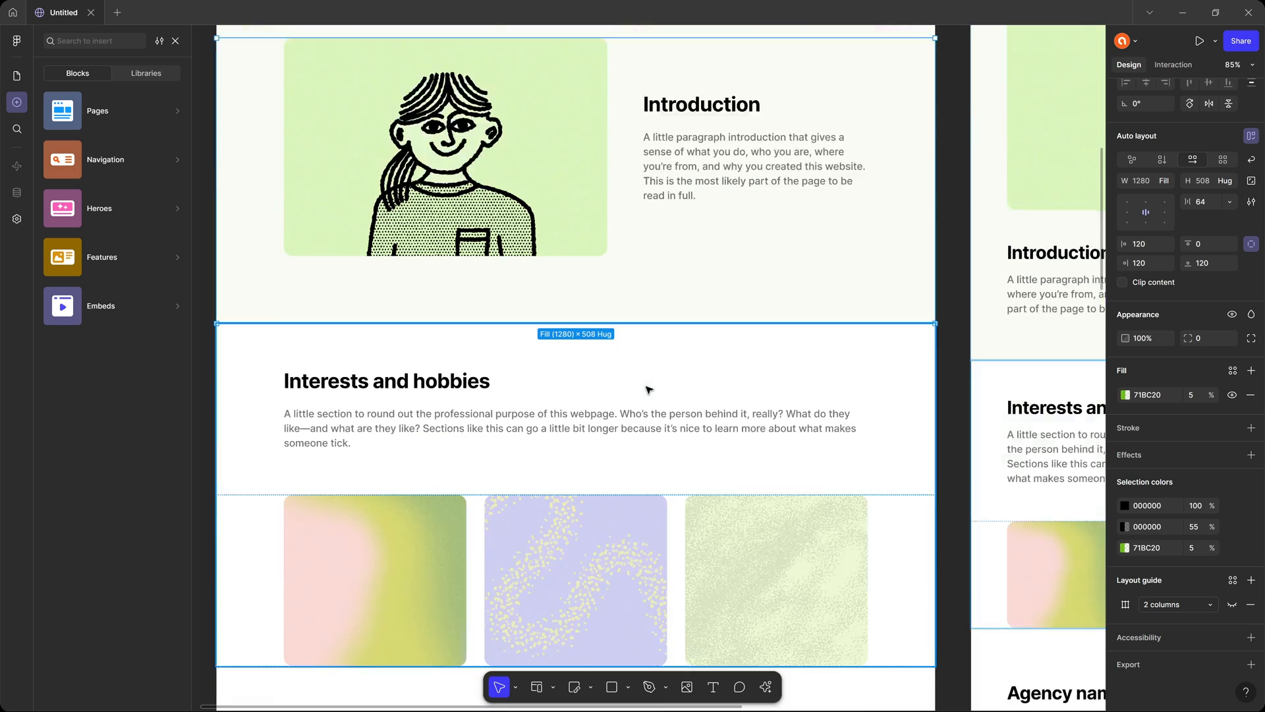
pyautogui.scroll(-1, 515, 400)
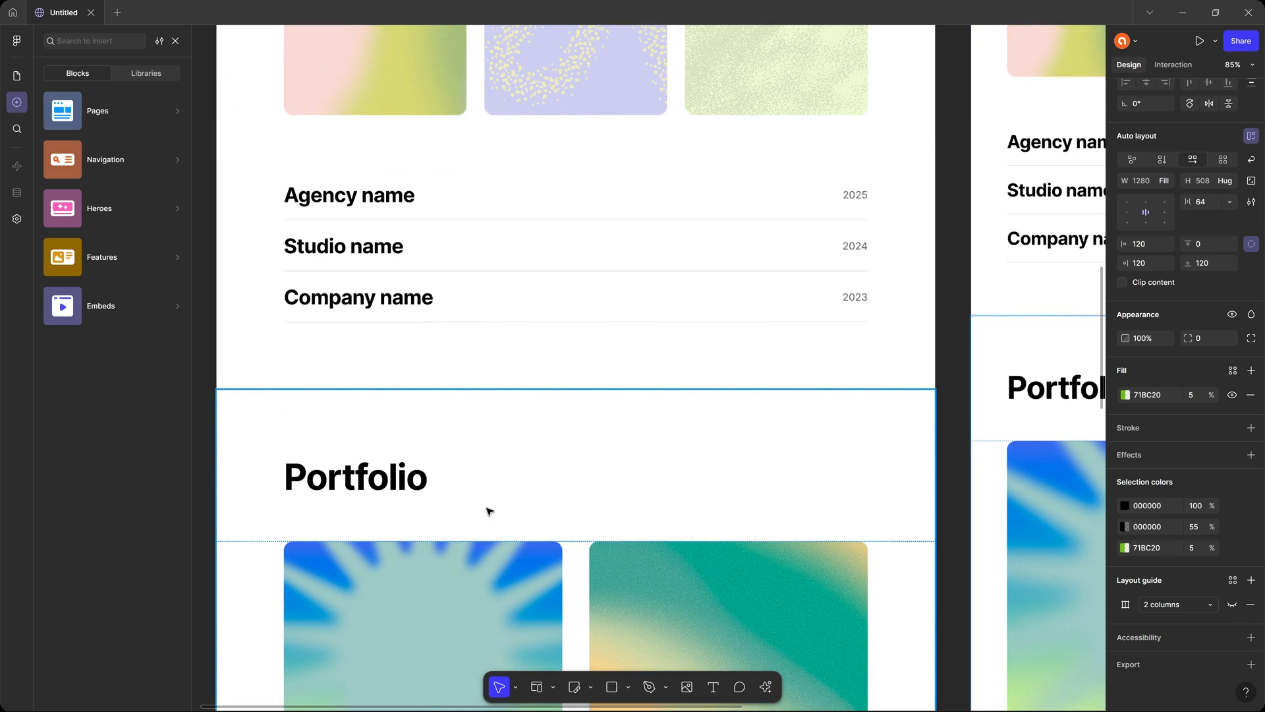
pyautogui.click(486, 509)
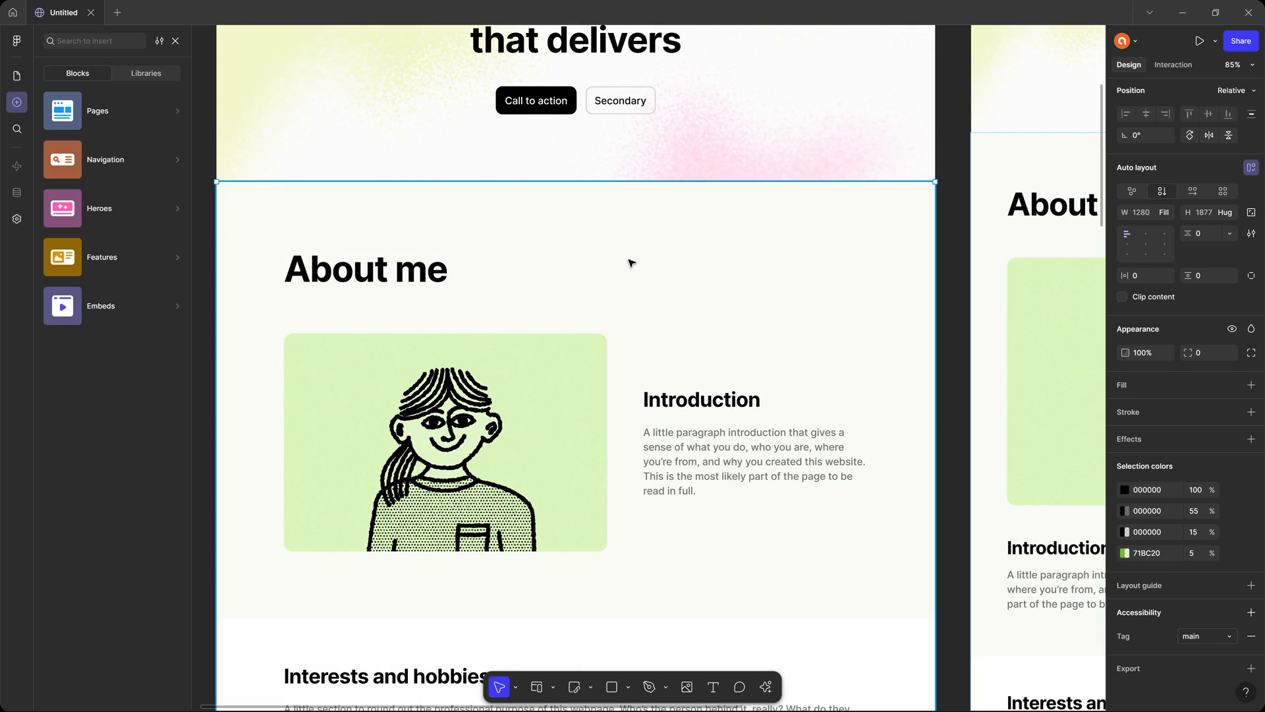
pyautogui.moveTo(117, 162)
pyautogui.moveTo(121, 209)
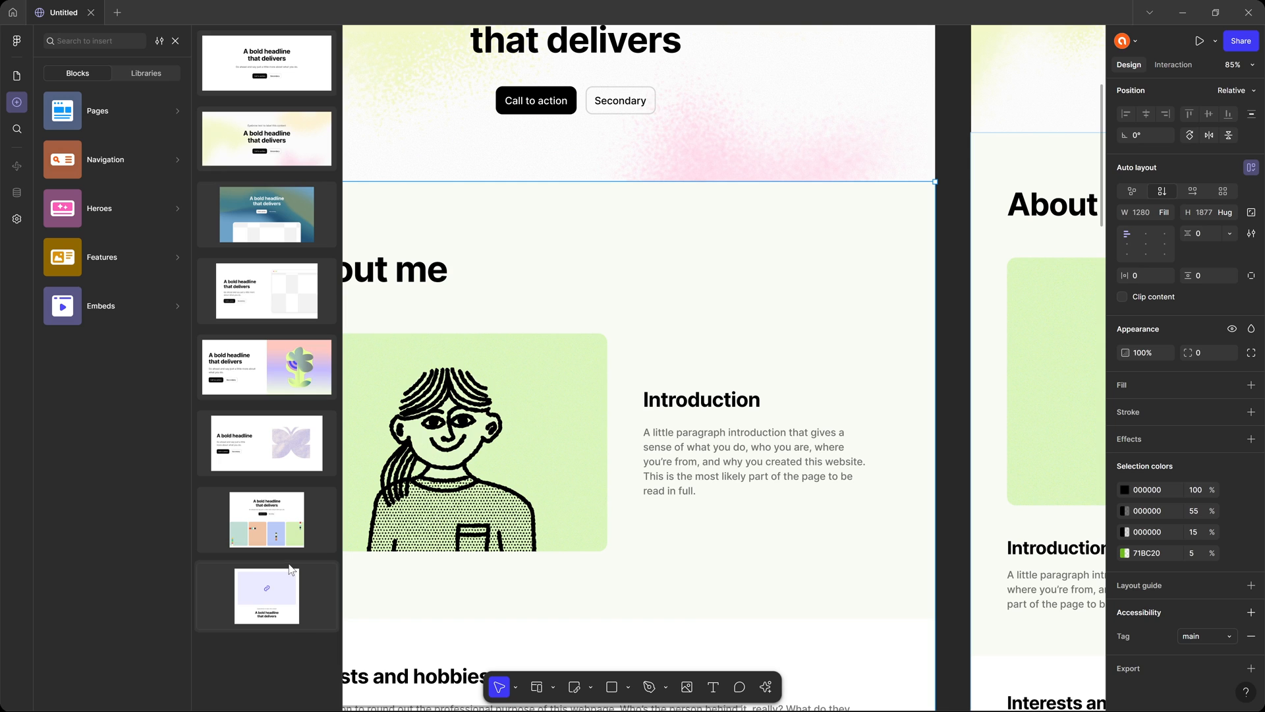
pyautogui.click(958, 229)
# Compare the About me block's layout settings across the desktop, tablet and mobile breakpoints.
pyautogui.scroll(-6, 633, 285)
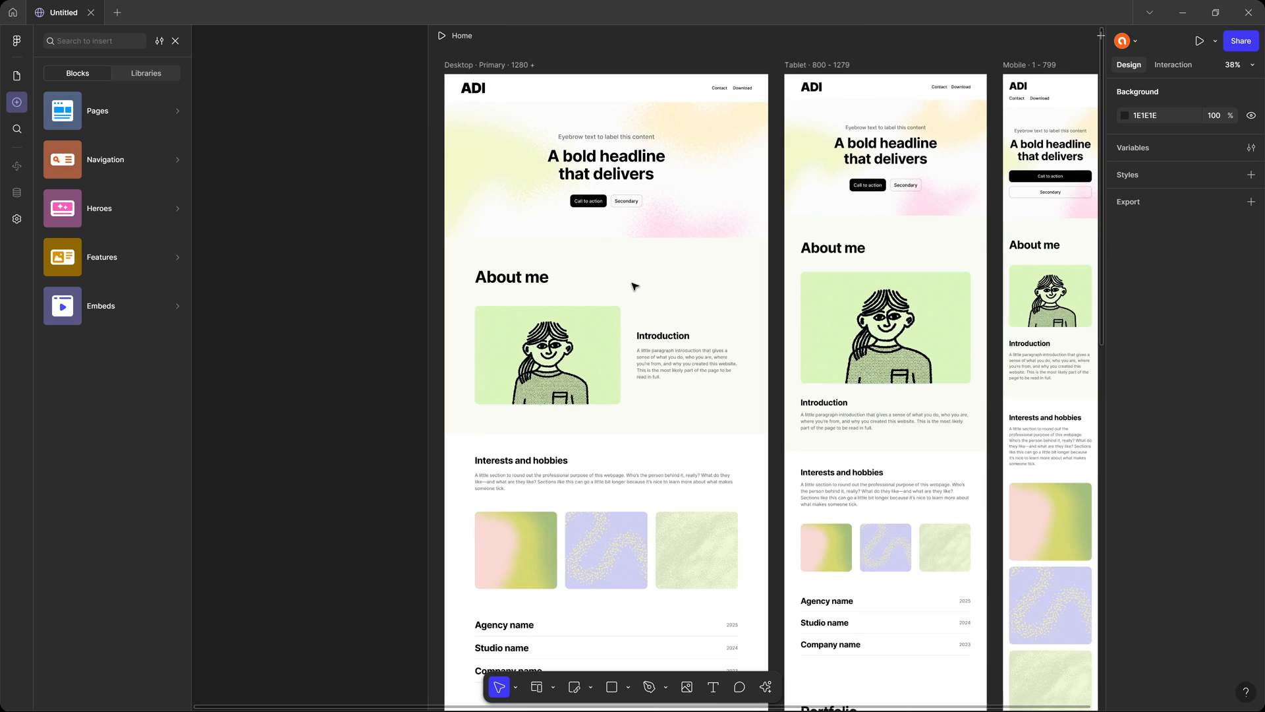
pyautogui.moveTo(622, 252); pyautogui.dragTo(444, 230)
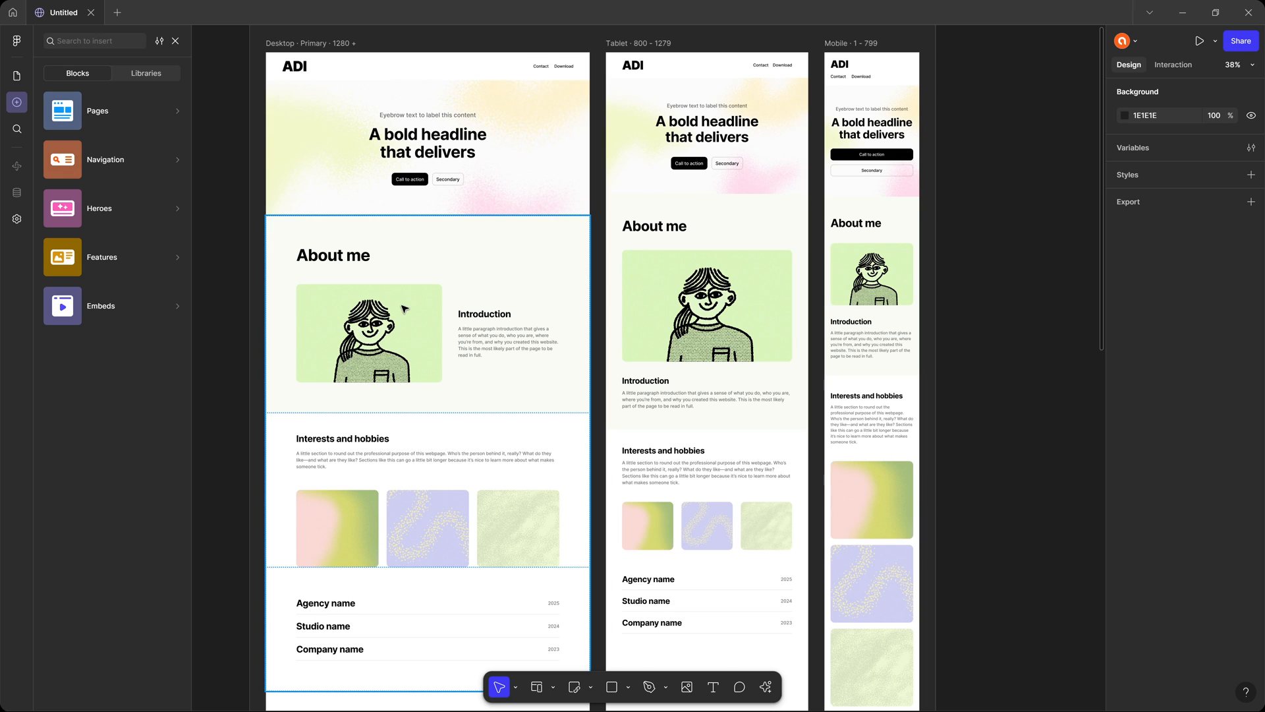
pyautogui.click(574, 261)
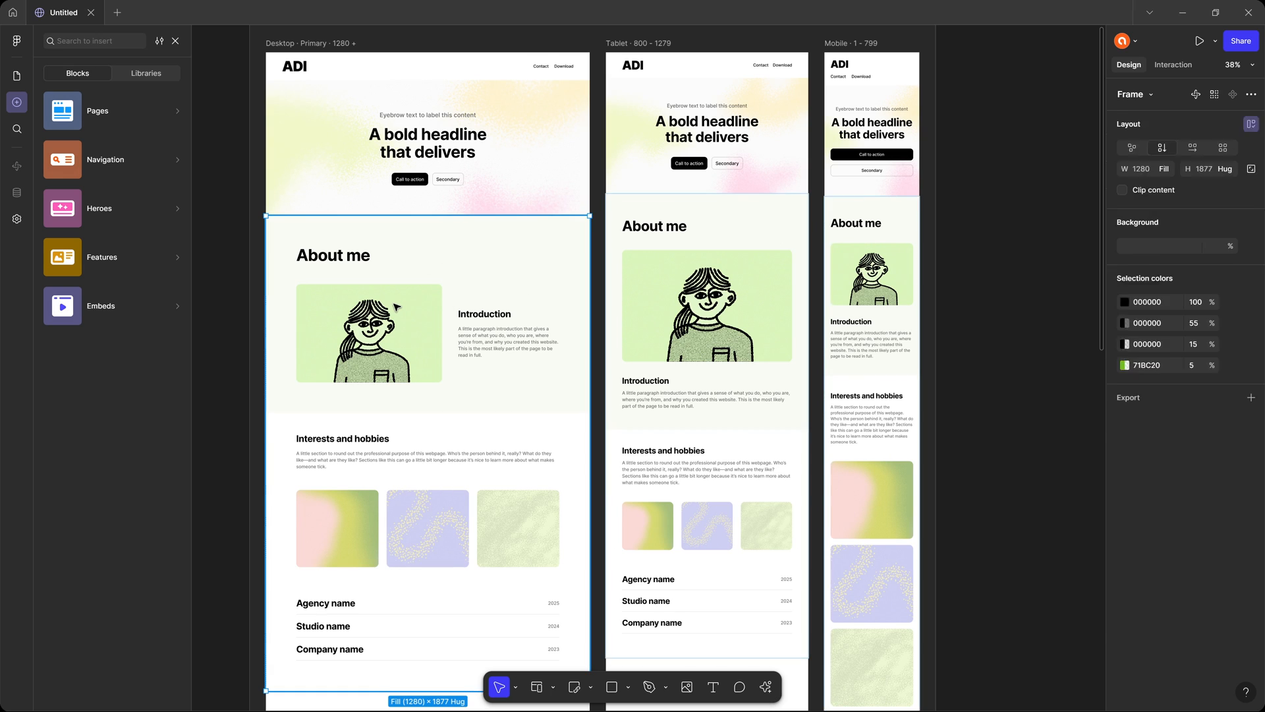
pyautogui.click(759, 265)
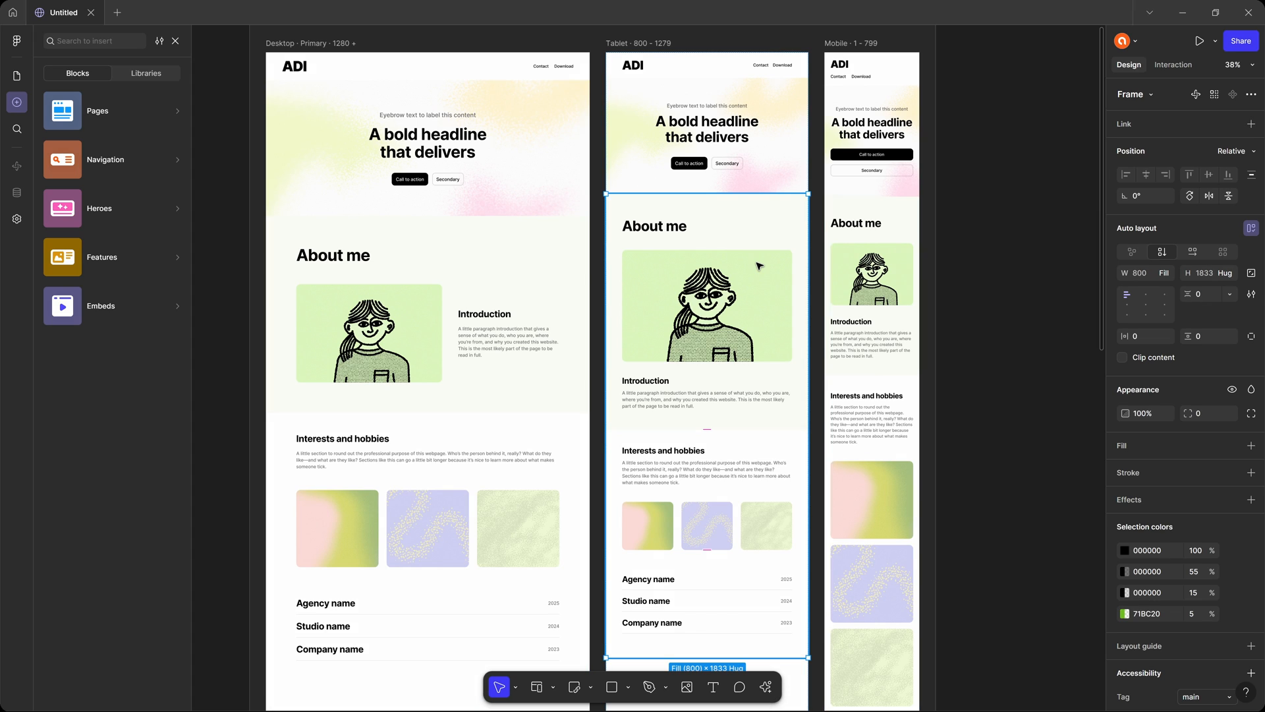
pyautogui.click(876, 256)
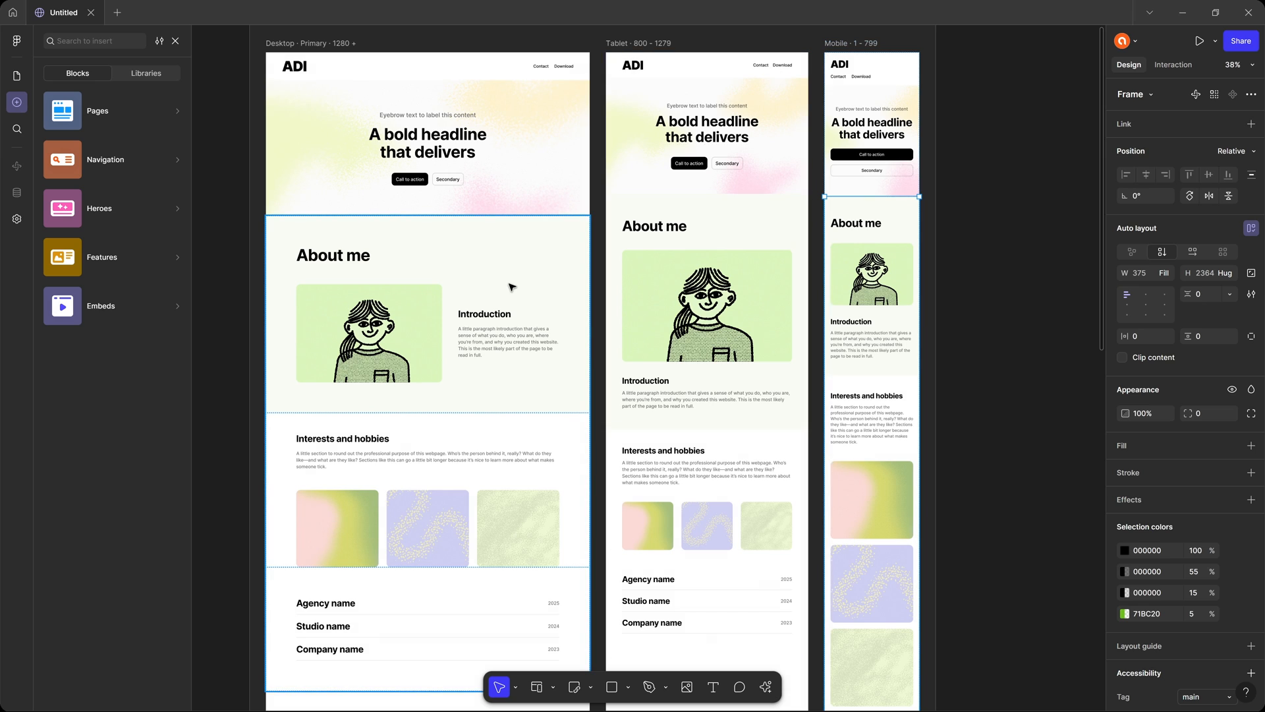
# Browse the ready-made Features blocks and add the "A really compelling headline" block below the desktop Portfolio section.
pyautogui.moveTo(117, 246)
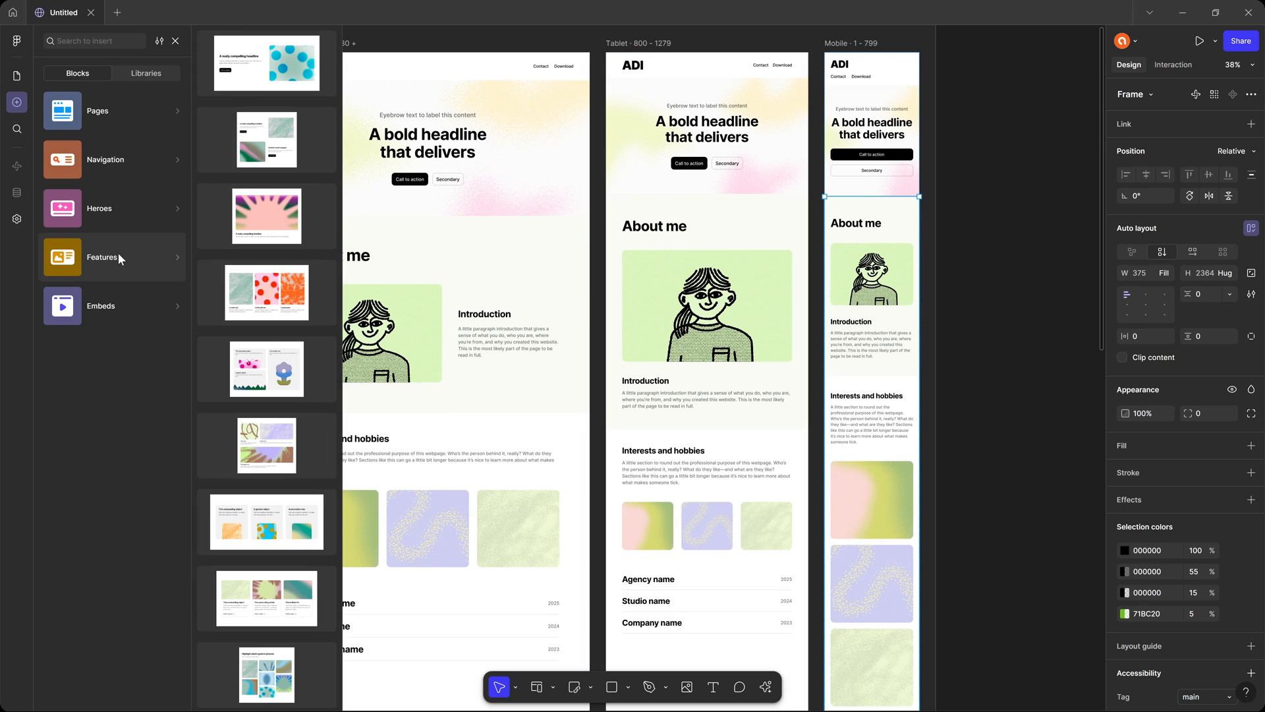
pyautogui.scroll(-10, 288, 267)
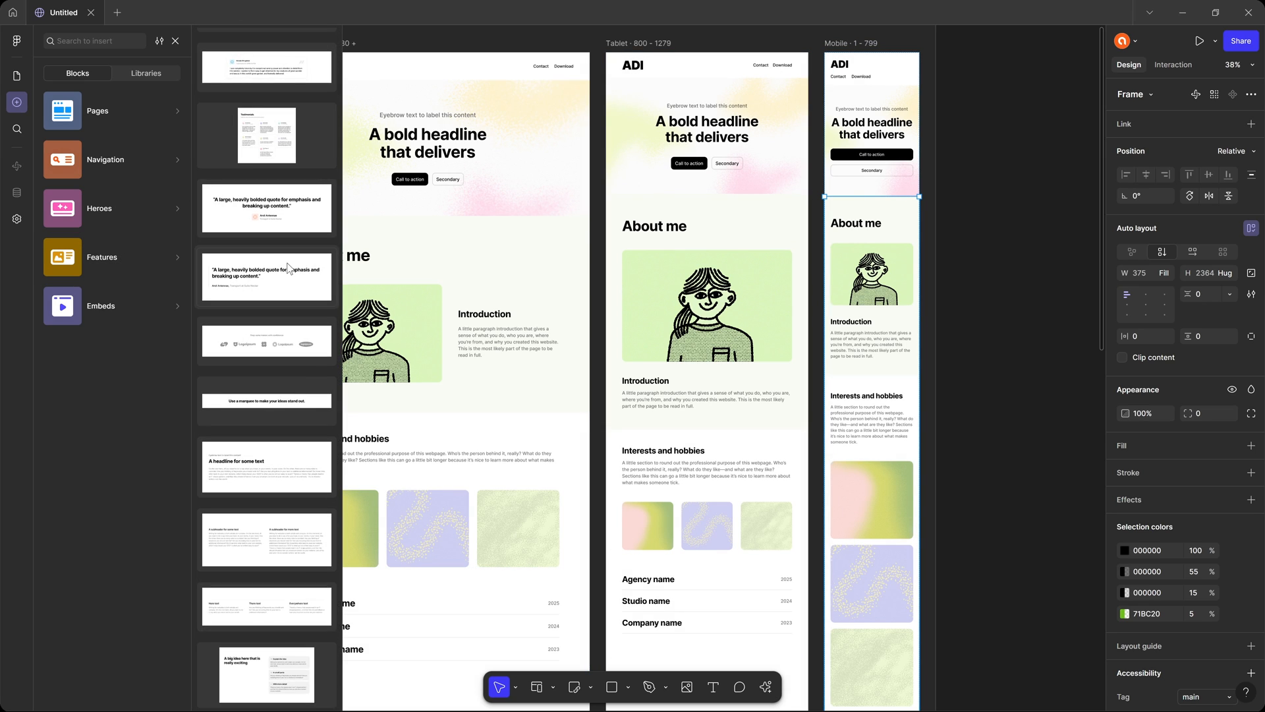
pyautogui.scroll(5, 288, 267)
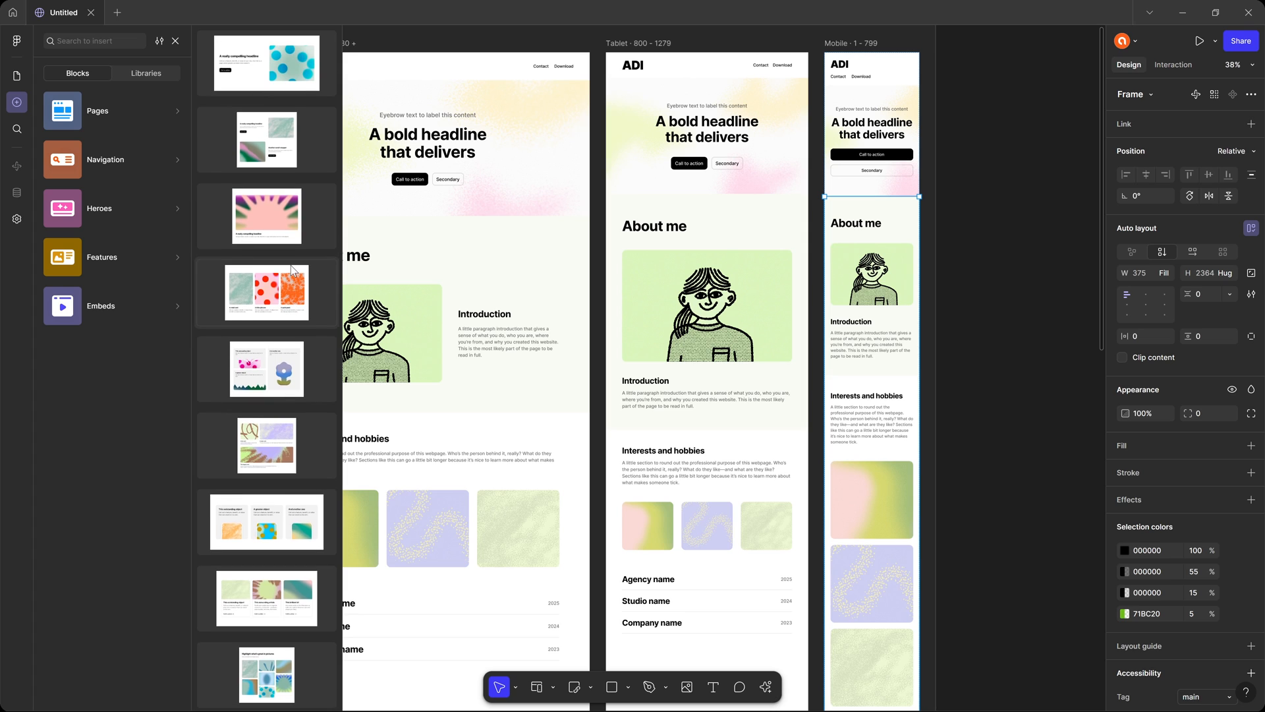
pyautogui.scroll(-5, 290, 269)
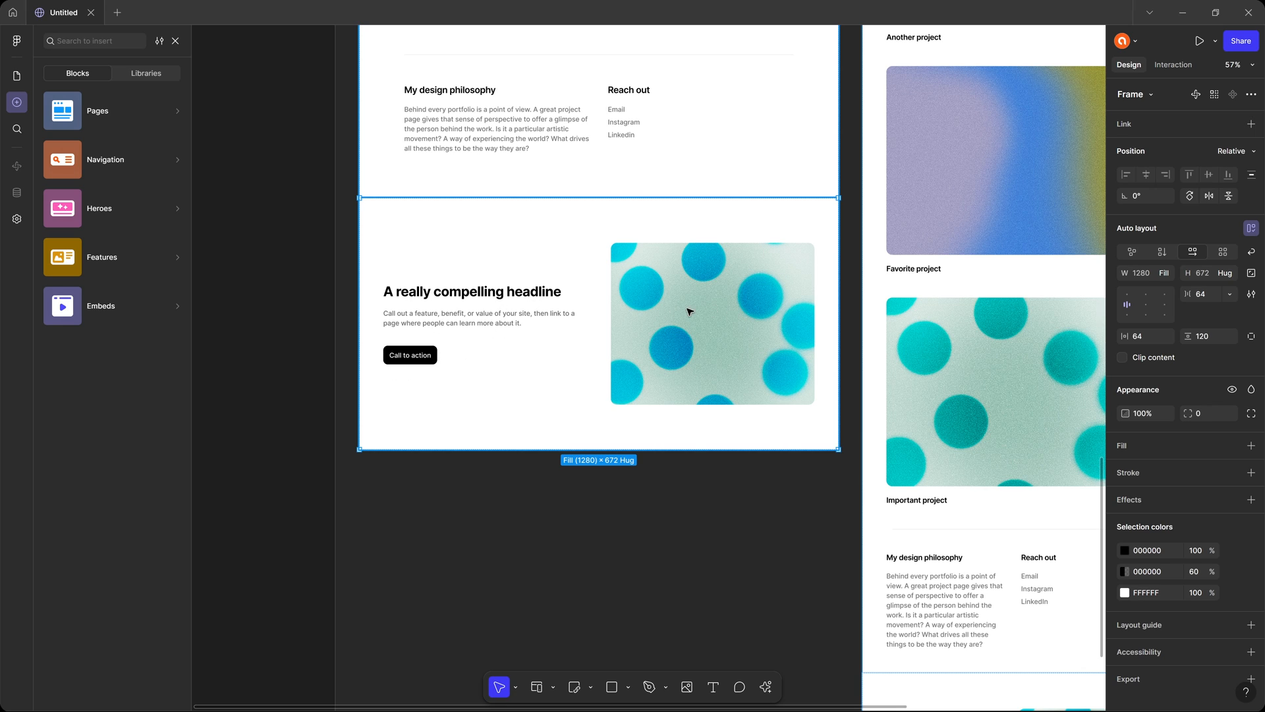
# Add the three-card image Features block below the "A really compelling headline" section.
pyautogui.moveTo(141, 256)
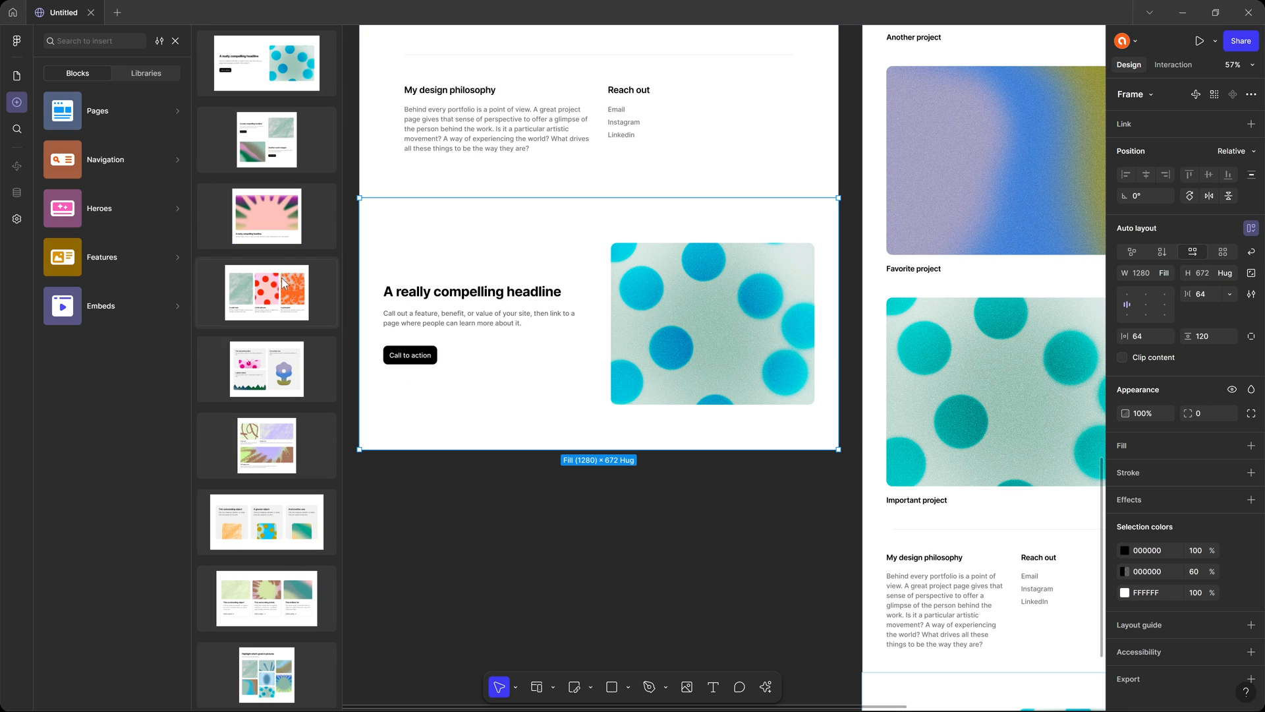
pyautogui.moveTo(276, 296); pyautogui.dragTo(701, 336)
pyautogui.scroll(6, 606, 496)
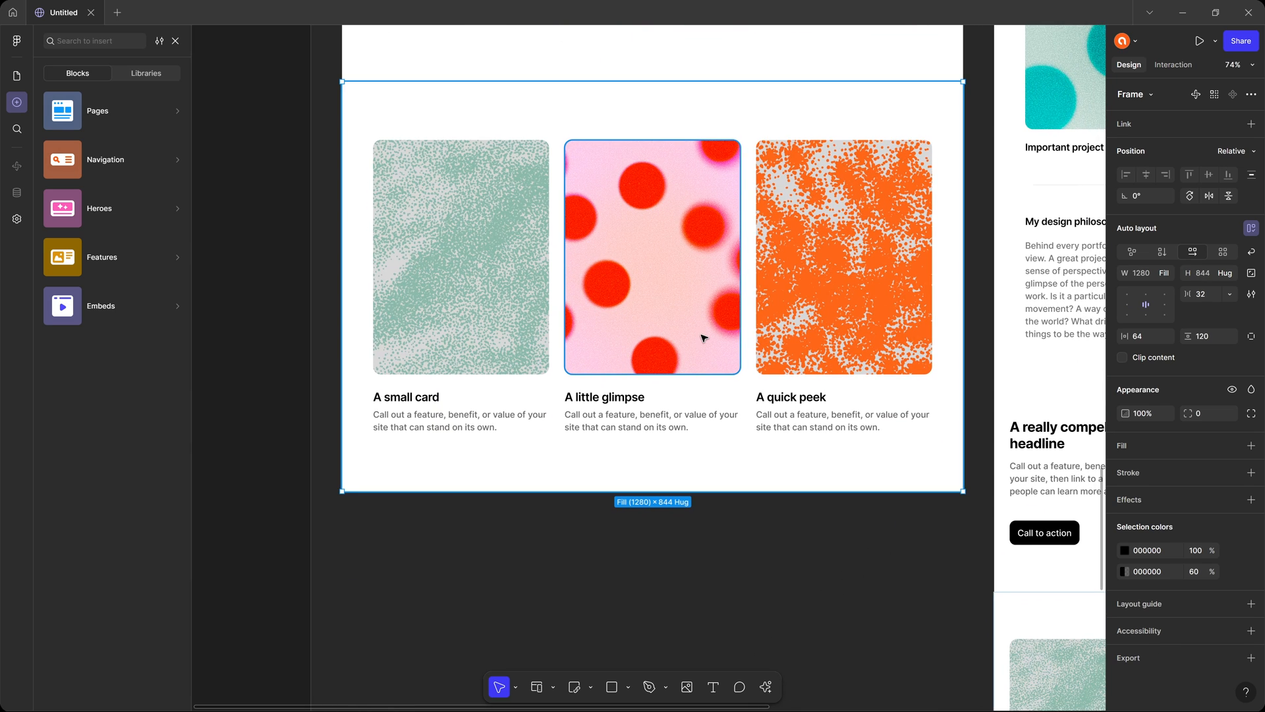
# Add the Pricing List block below the three image cards, followed by the Text As Marquee block.
pyautogui.click(125, 247)
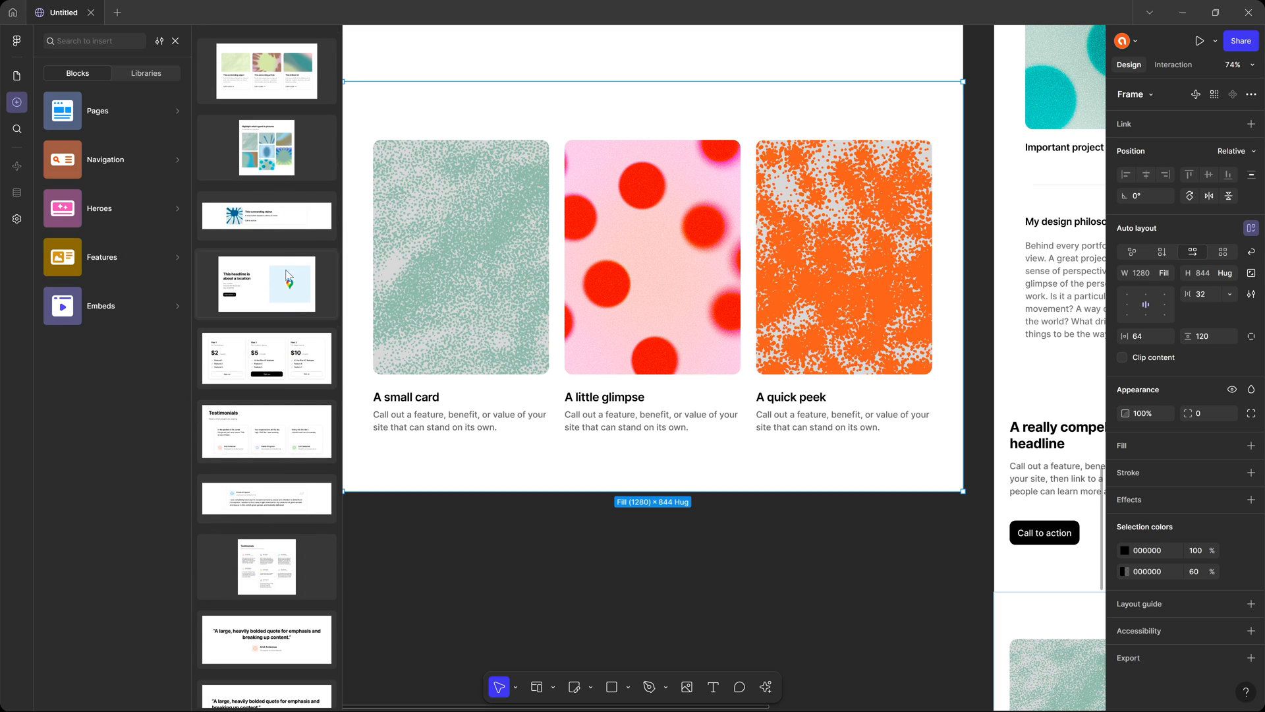
pyautogui.click(274, 355)
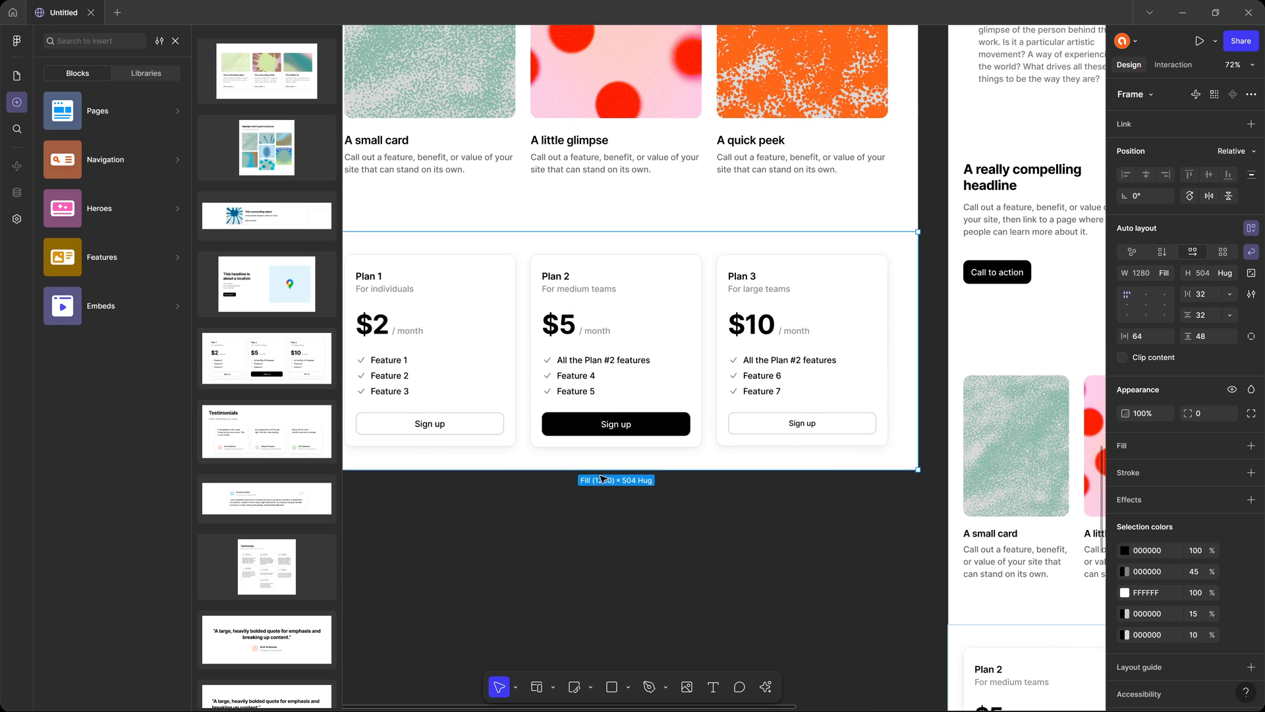
pyautogui.moveTo(605, 386); pyautogui.dragTo(639, 357)
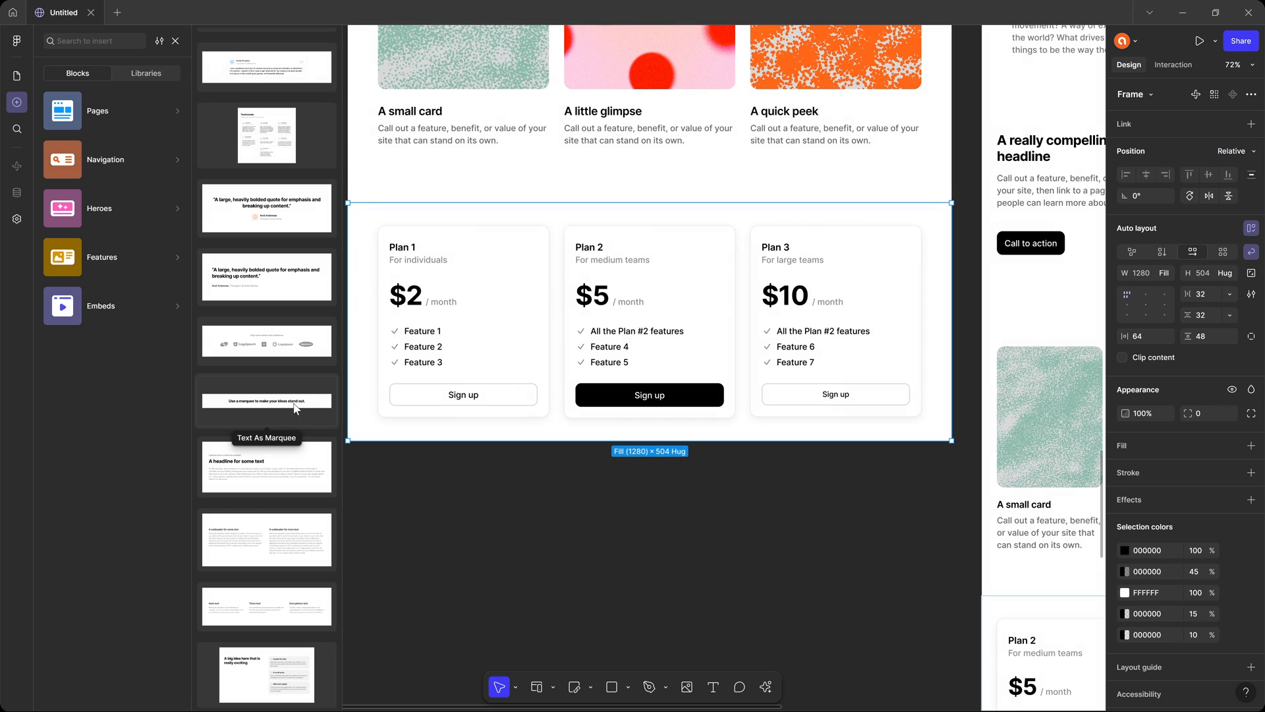
pyautogui.click(322, 409)
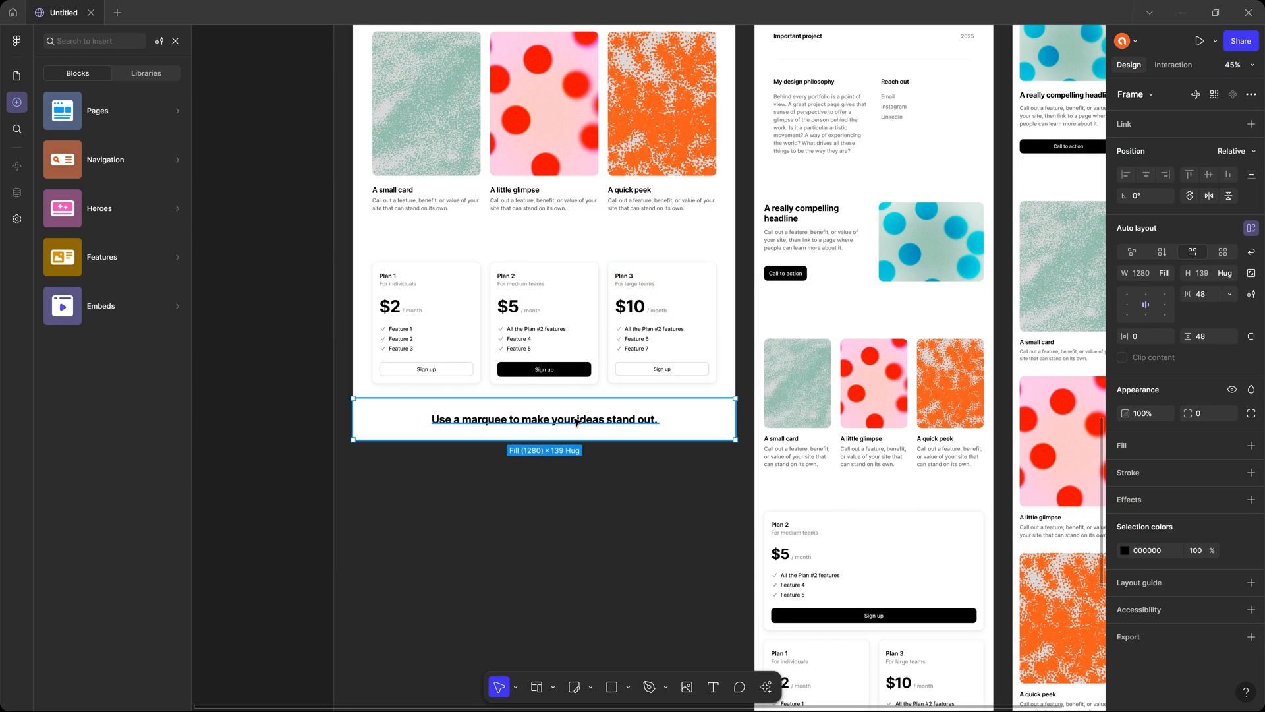
# Preview the Home page at the desktop size.
pyautogui.scroll(10, 576, 422)
pyautogui.scroll(10, 575, 395)
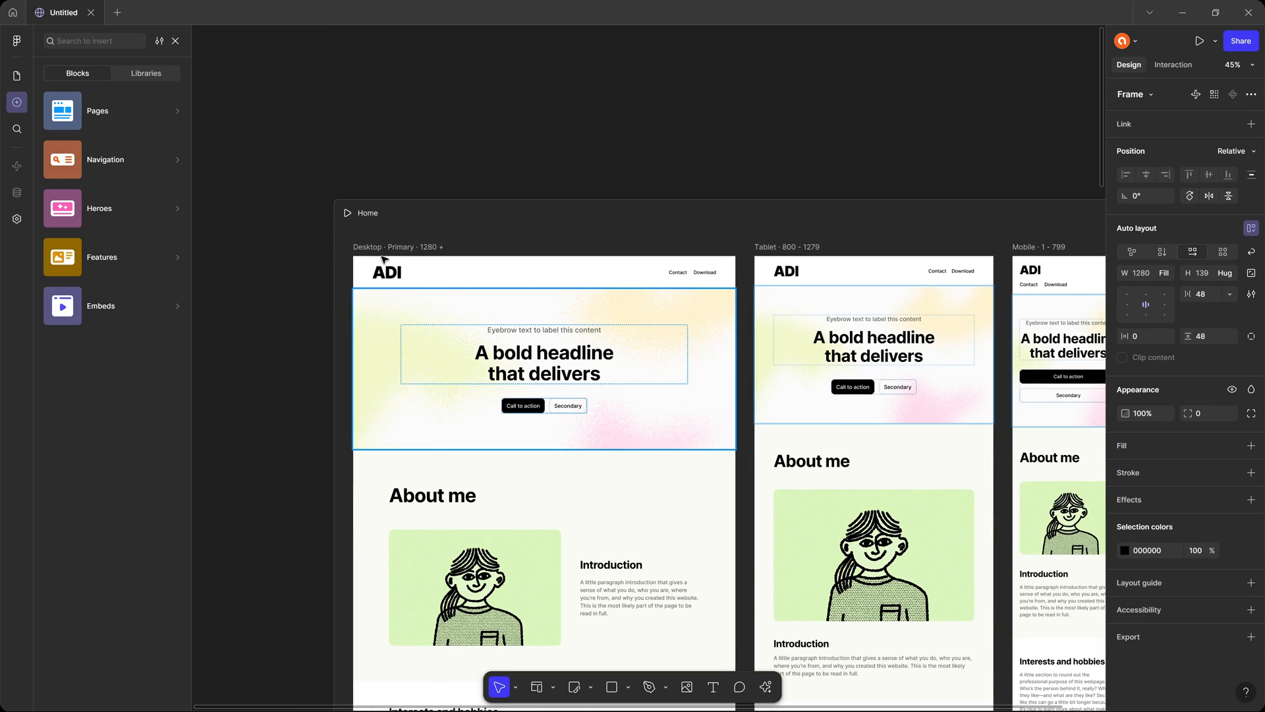
pyautogui.click(347, 214)
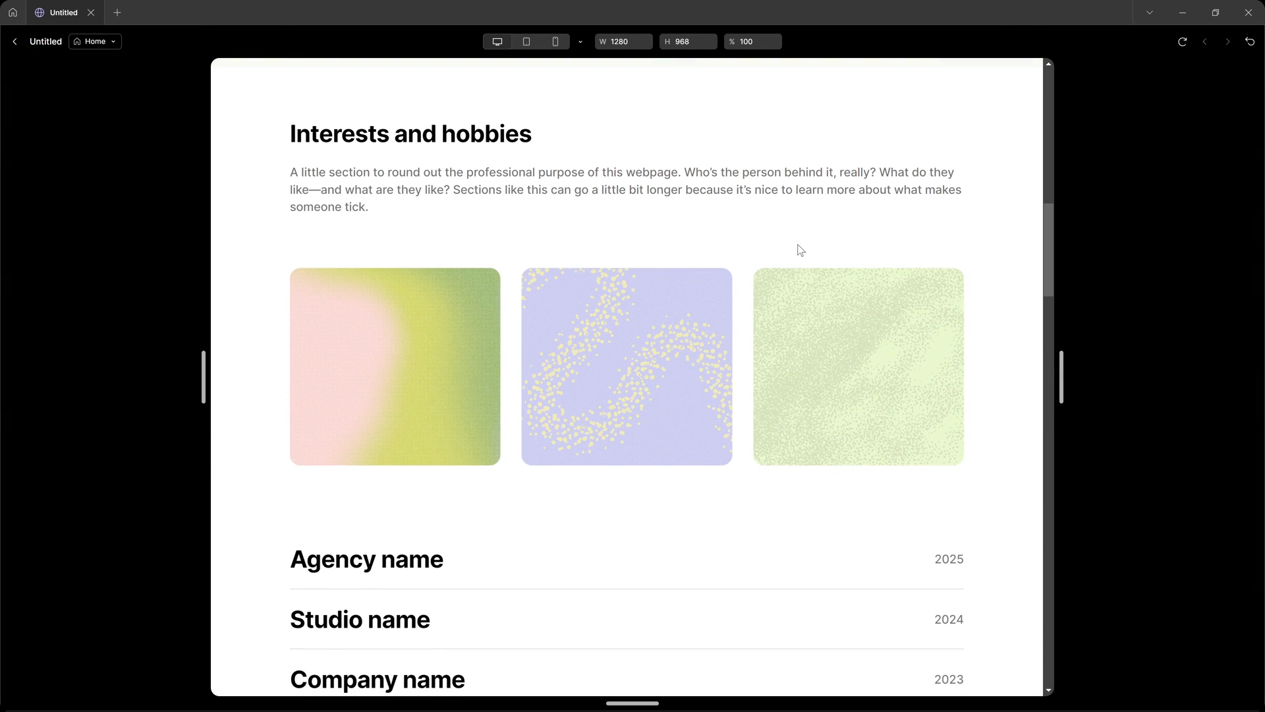
# Examine the Home page in the desktop preview, from the hero section down to the pricing cards and text marquee.
pyautogui.scroll(5, 797, 248)
pyautogui.scroll(4, 803, 248)
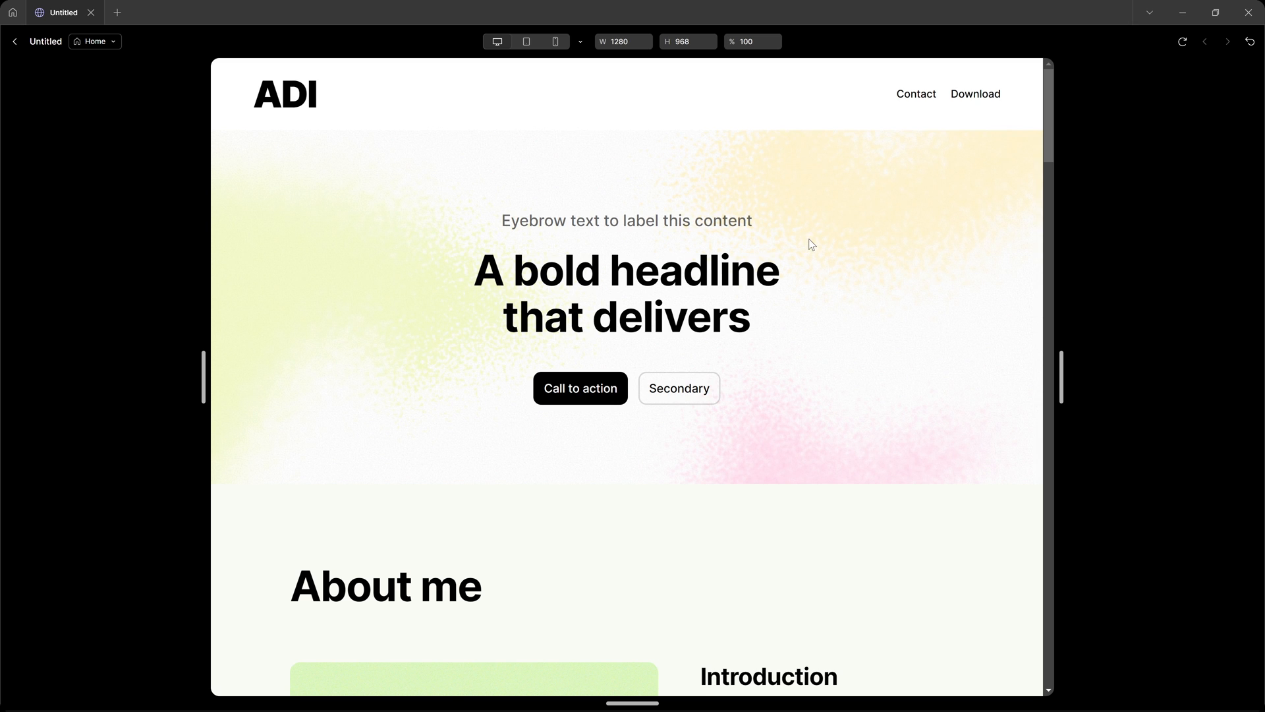
pyautogui.scroll(-18, 805, 240)
pyautogui.scroll(-6, 811, 245)
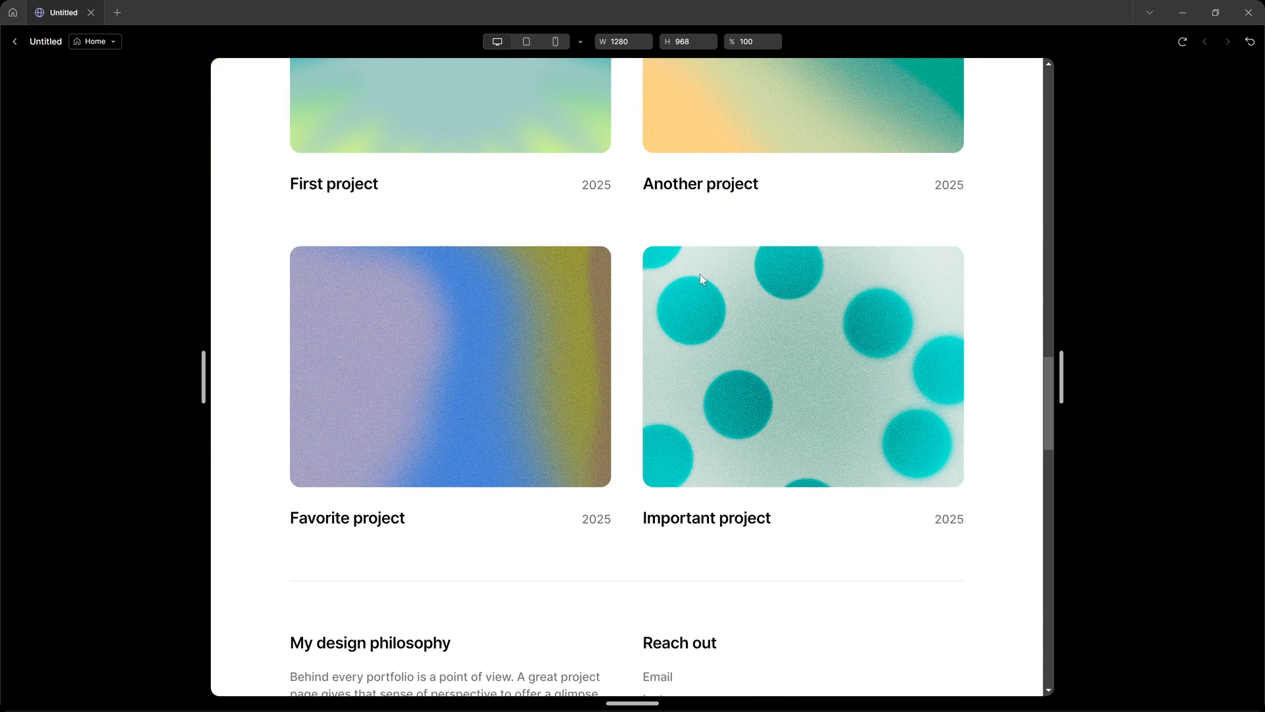
pyautogui.scroll(-6, 700, 274)
pyautogui.scroll(-6, 727, 278)
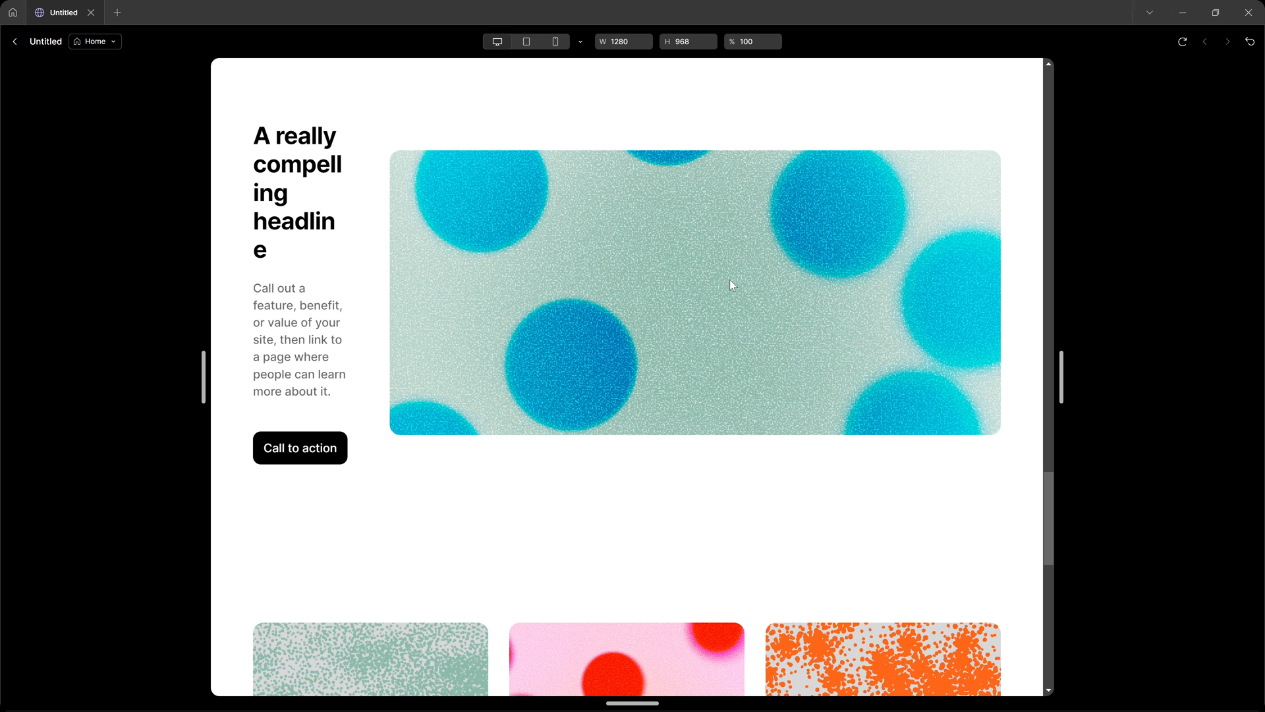
pyautogui.scroll(-12, 732, 285)
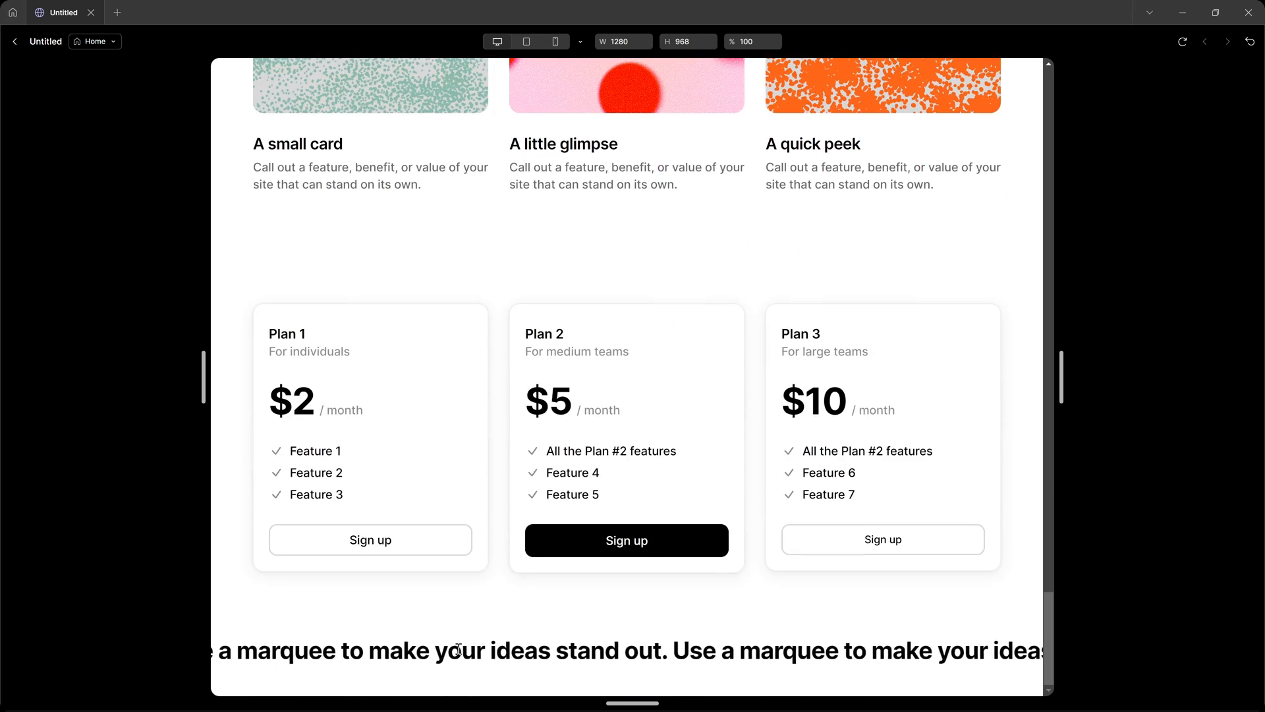
pyautogui.moveTo(461, 651); pyautogui.dragTo(910, 643)
pyautogui.click(947, 644)
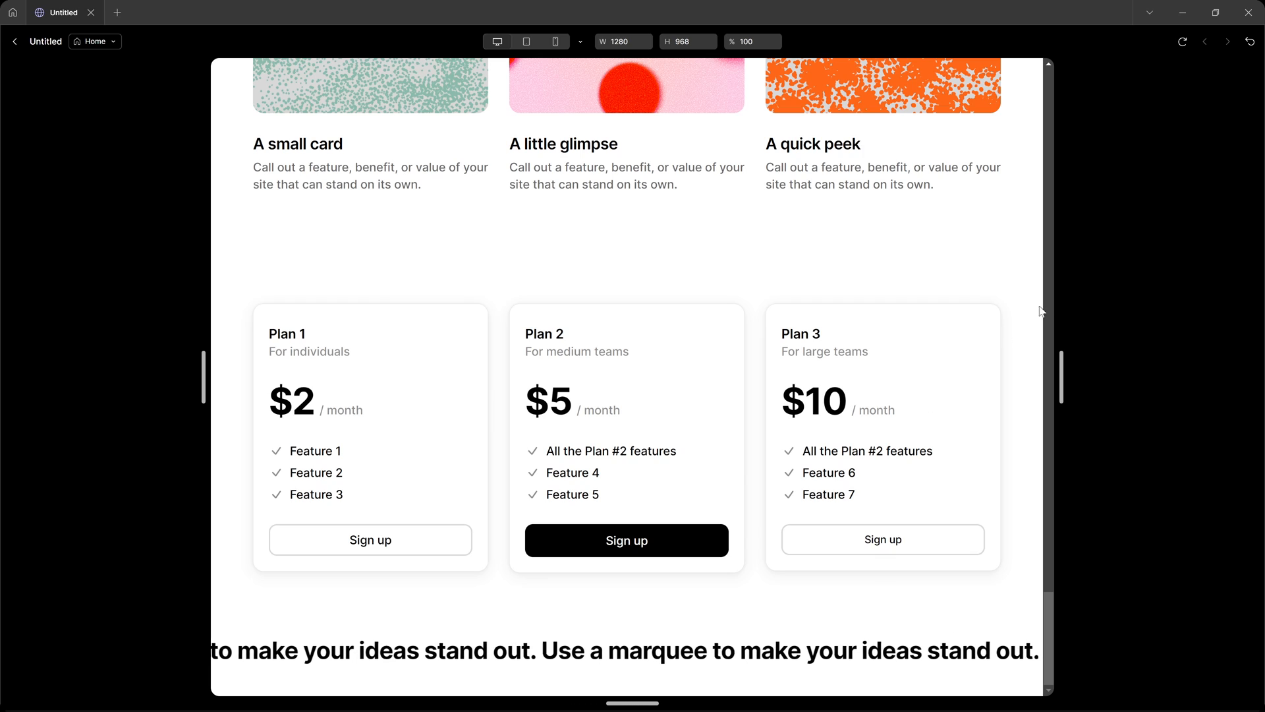
# Narrow the preview to a width of 634 to check the mobile layout, and return to the canvas.
pyautogui.moveTo(1058, 378); pyautogui.dragTo(849, 428)
pyautogui.scroll(-20, 672, 473)
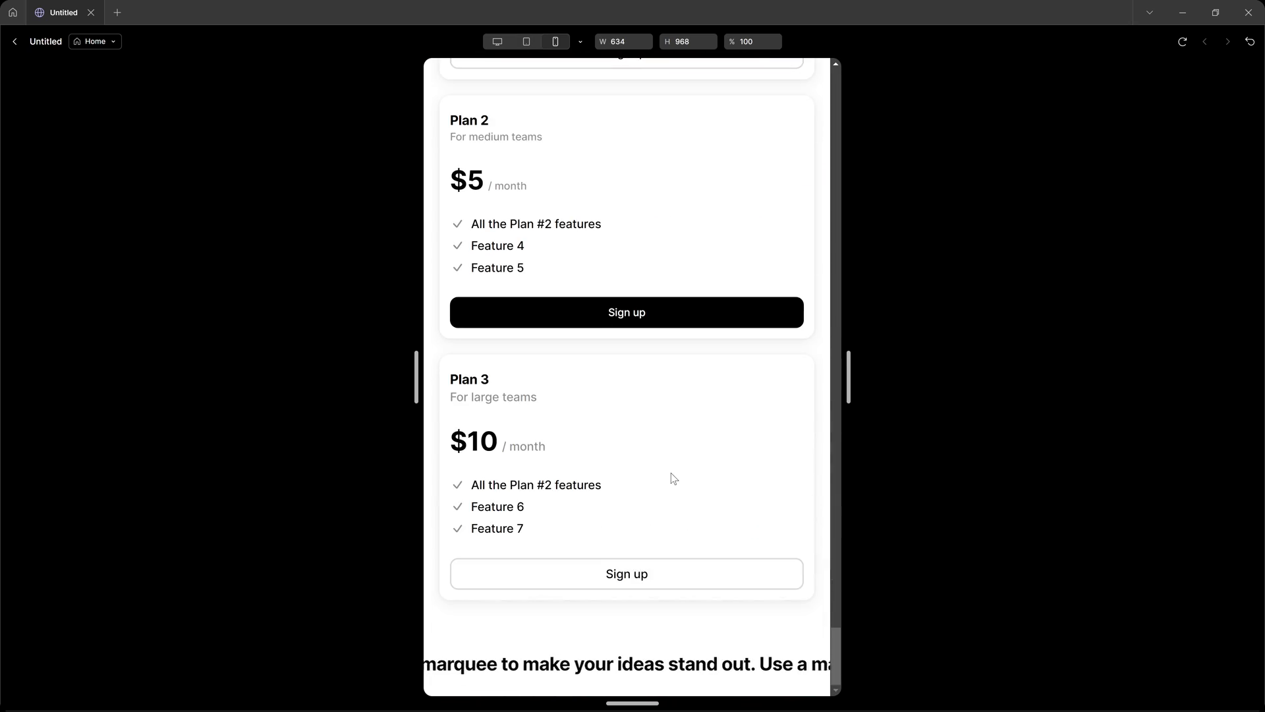
pyautogui.scroll(10, 674, 478)
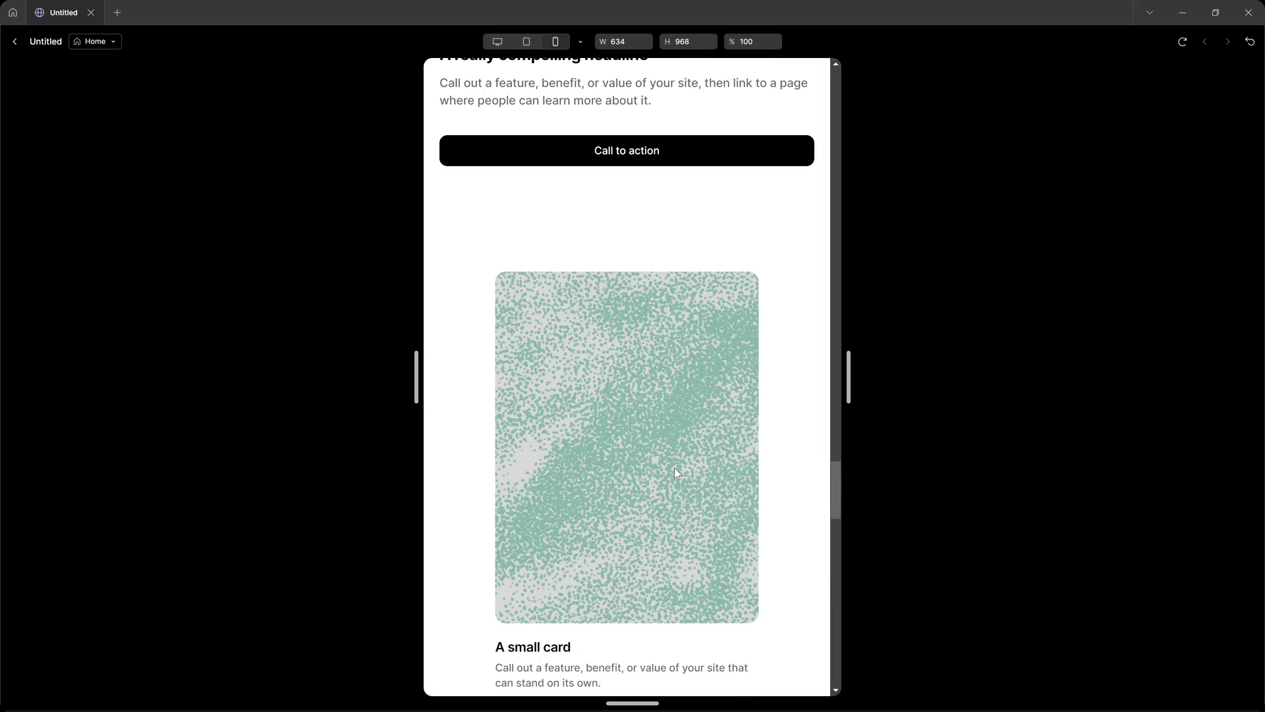
pyautogui.press('Escape')
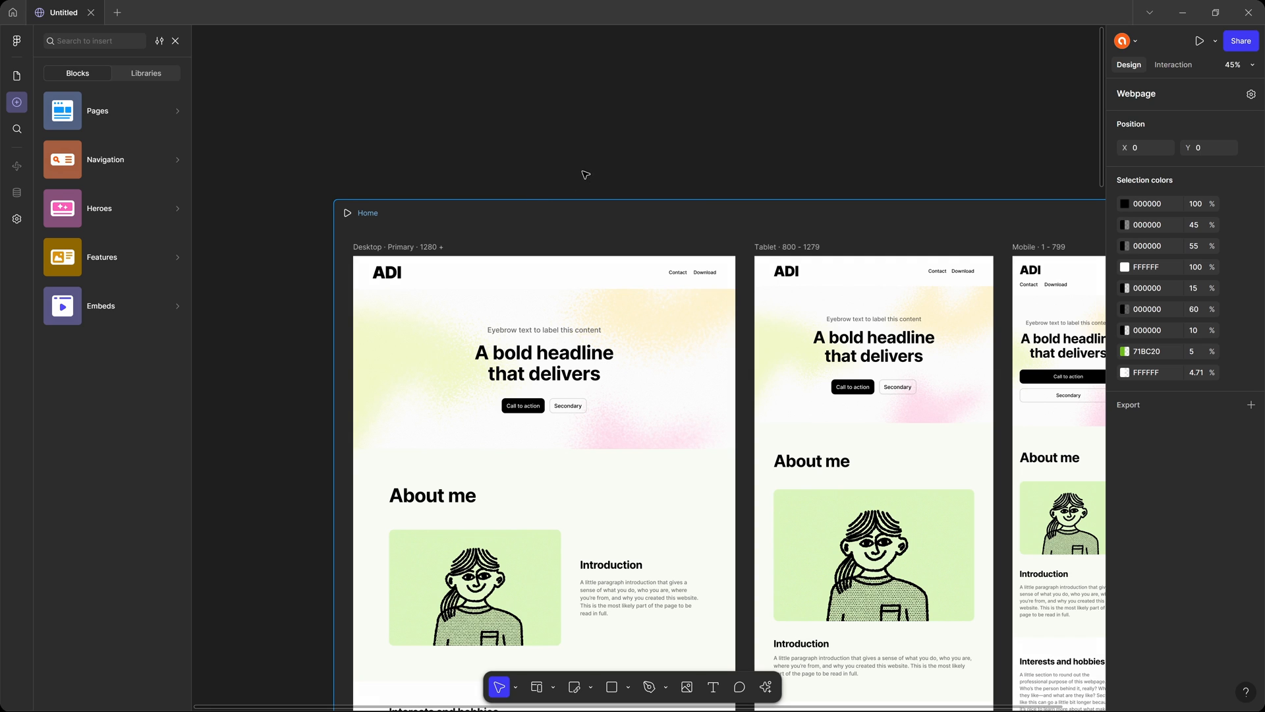
# Add the "A big idea here that is really exciting" Features block below the text marquee.
pyautogui.scroll(-15, 564, 125)
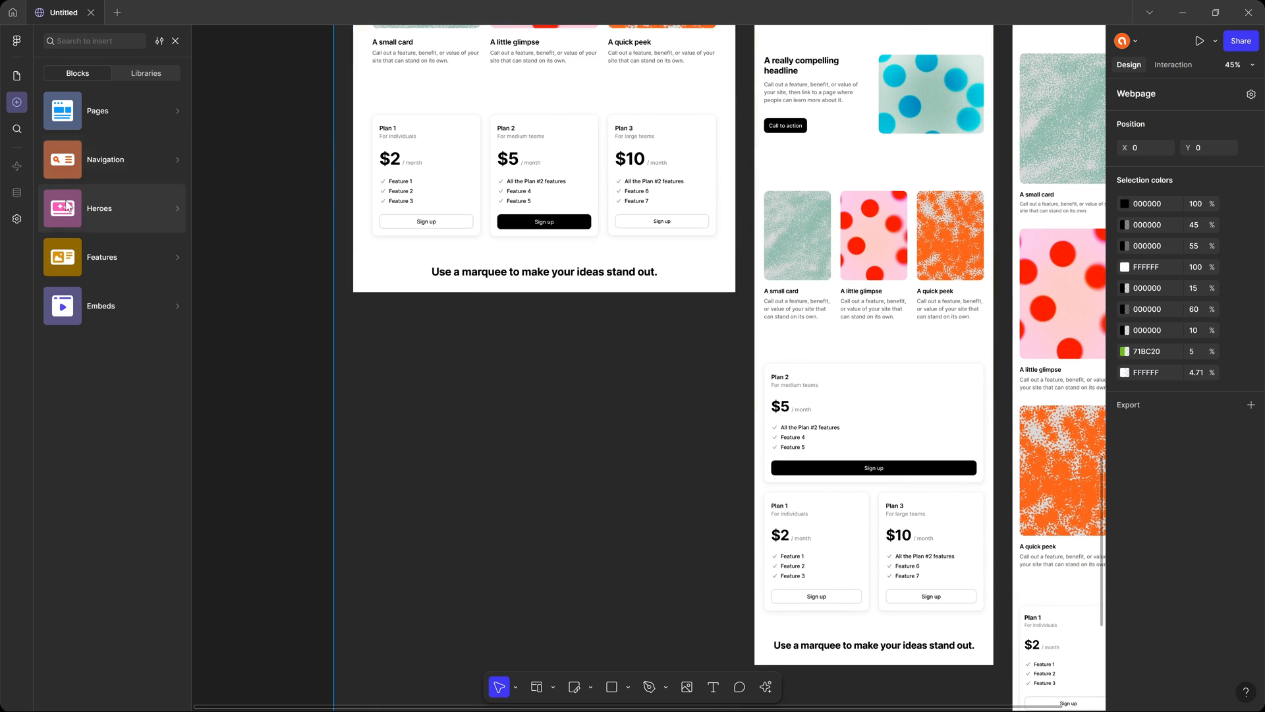
pyautogui.moveTo(120, 258)
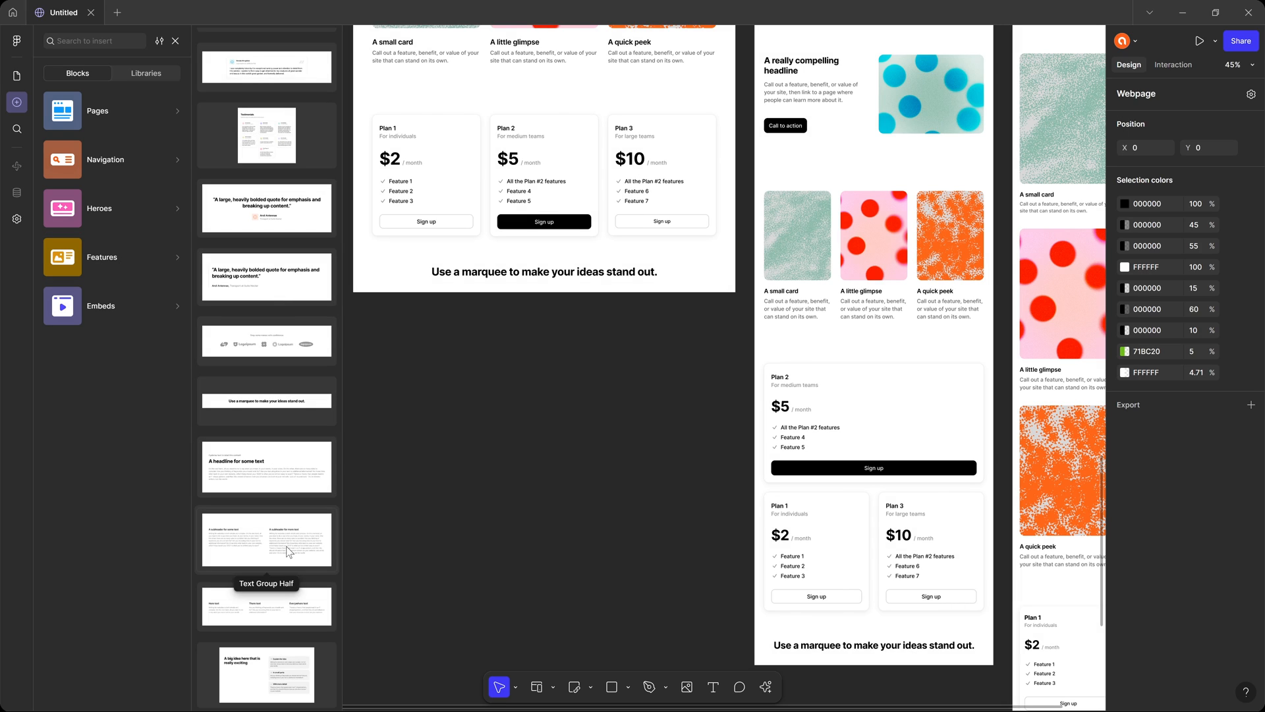
pyautogui.click(241, 669)
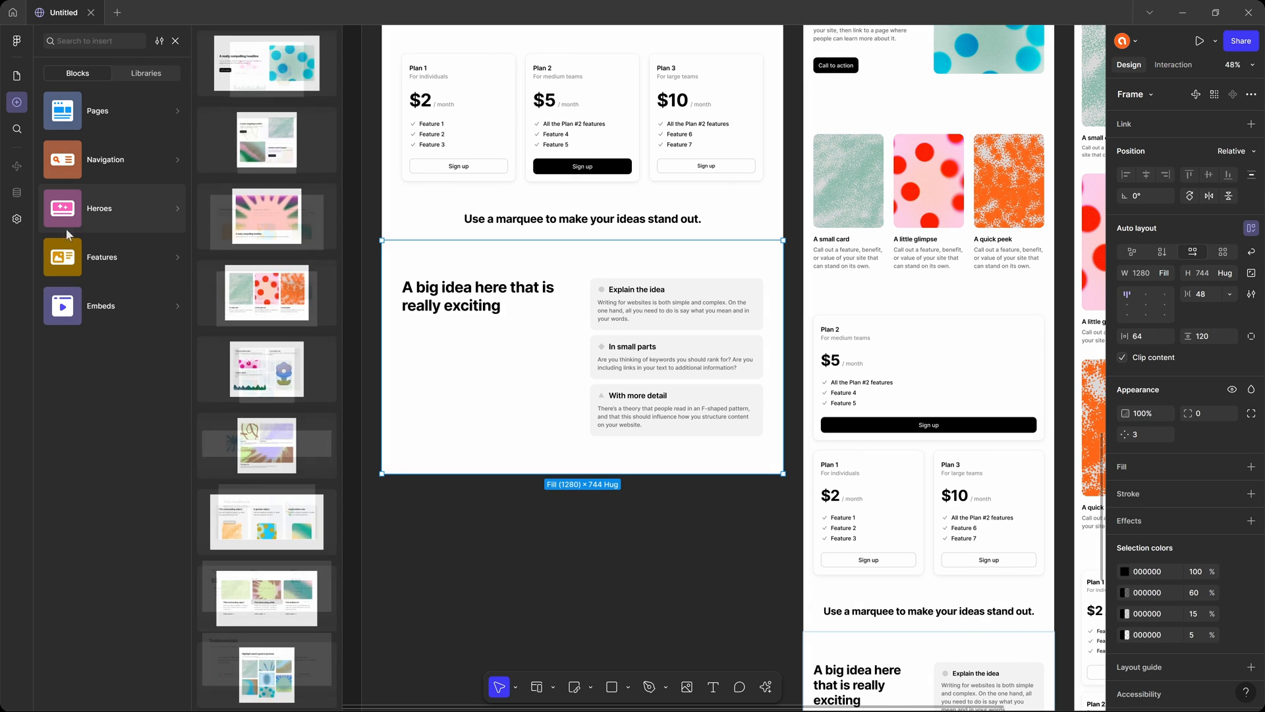
pyautogui.moveTo(114, 198)
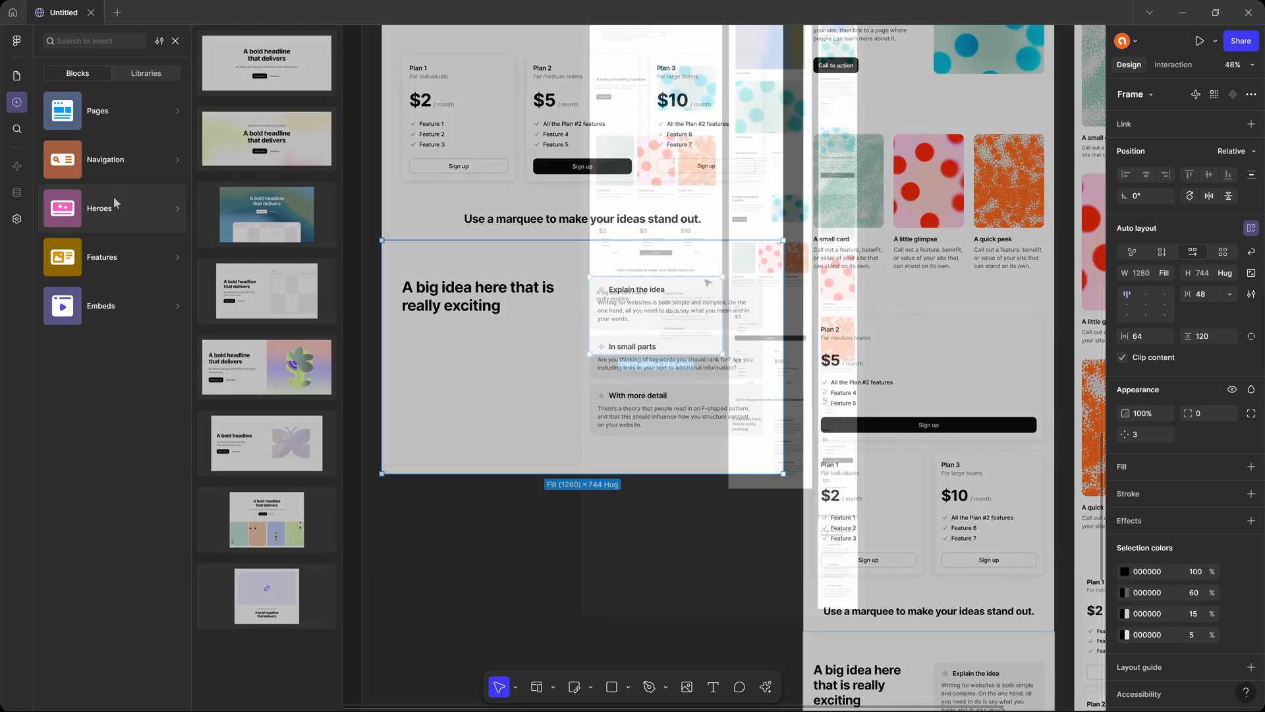
# Collapse the layers and delete all Desktop sections from Header 1 to Text list 1, emptying every breakpoint of the Home page.
pyautogui.scroll(-3, 540, 416)
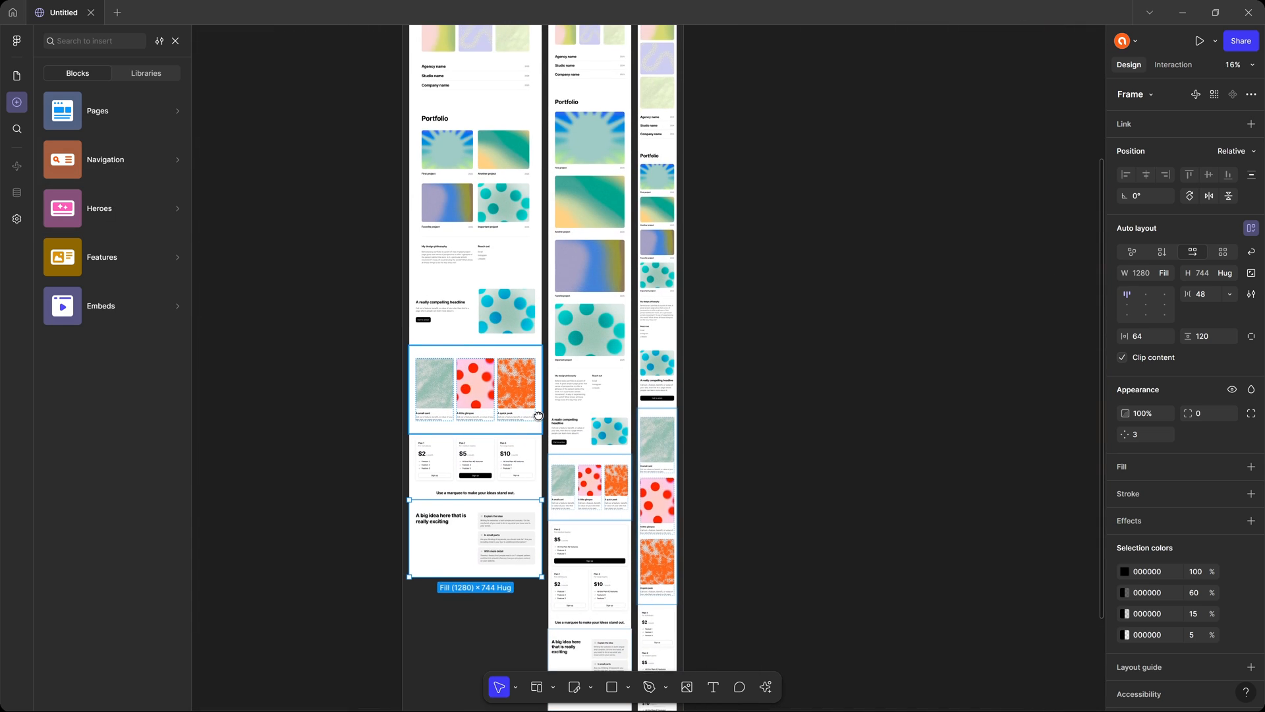
pyautogui.moveTo(540, 415); pyautogui.dragTo(571, 538)
pyautogui.click(542, 278)
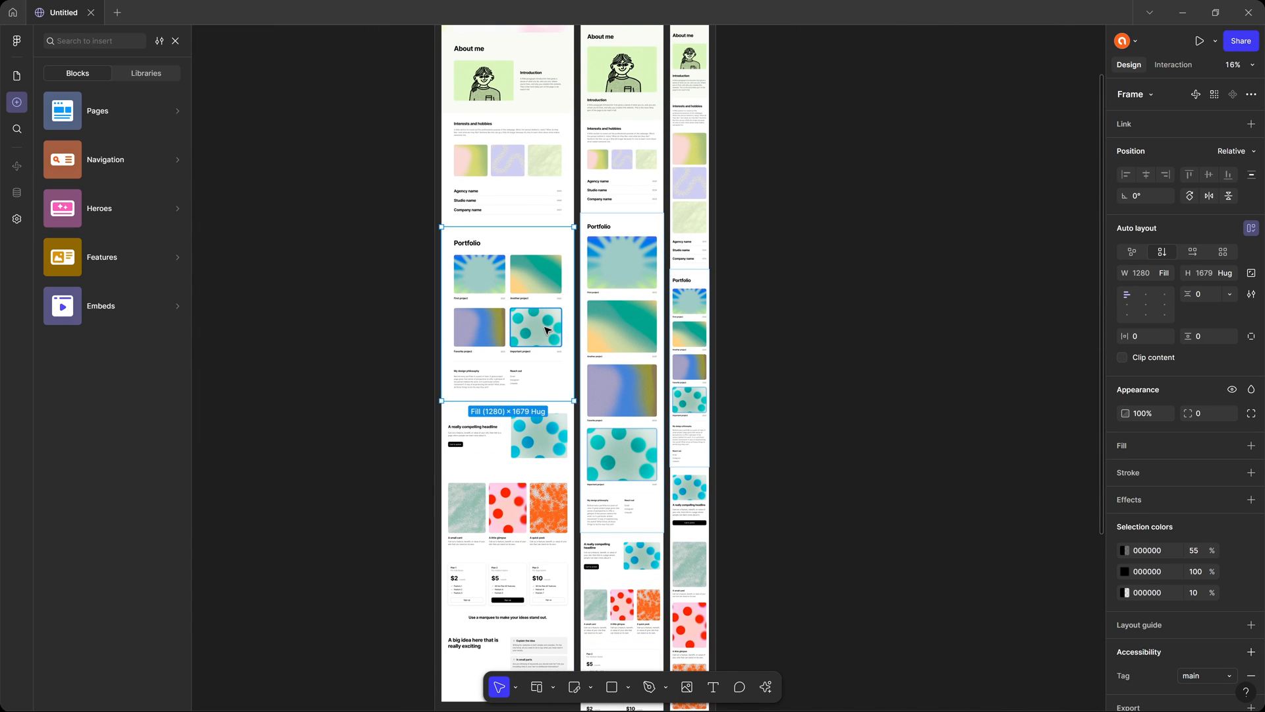
pyautogui.scroll(4, 545, 329)
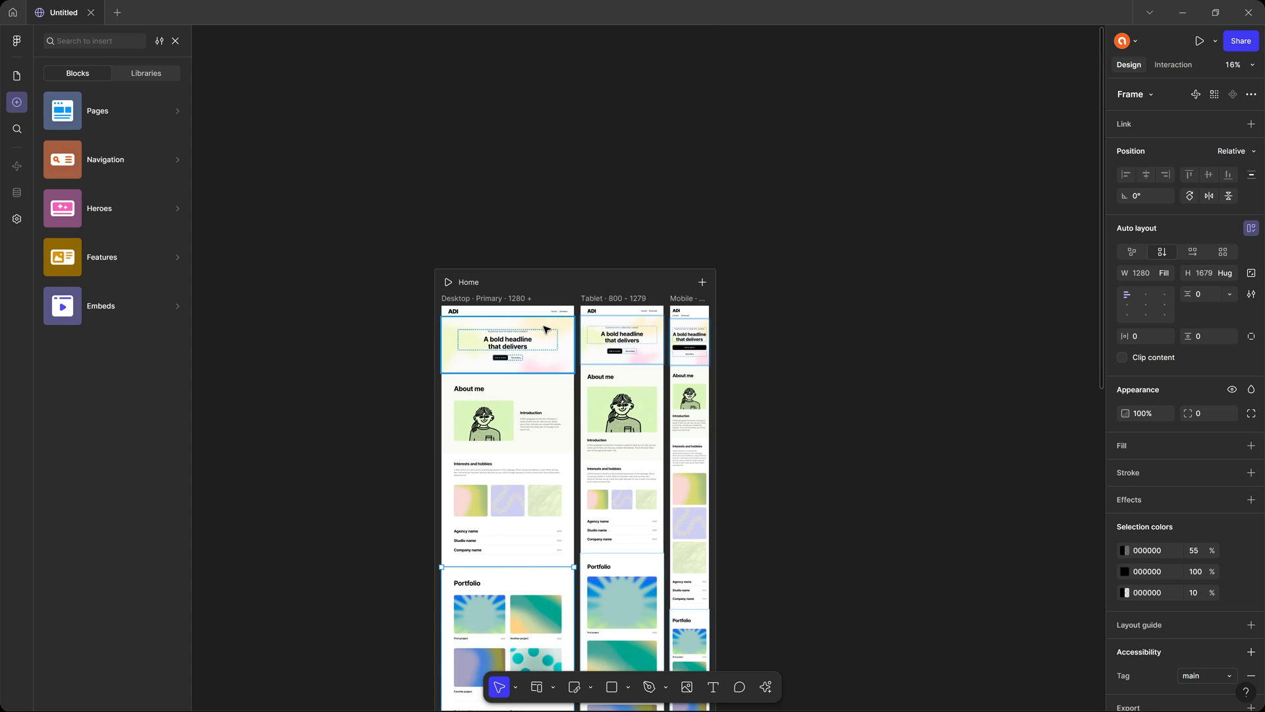
pyautogui.scroll(-2, 545, 329)
pyautogui.click(18, 76)
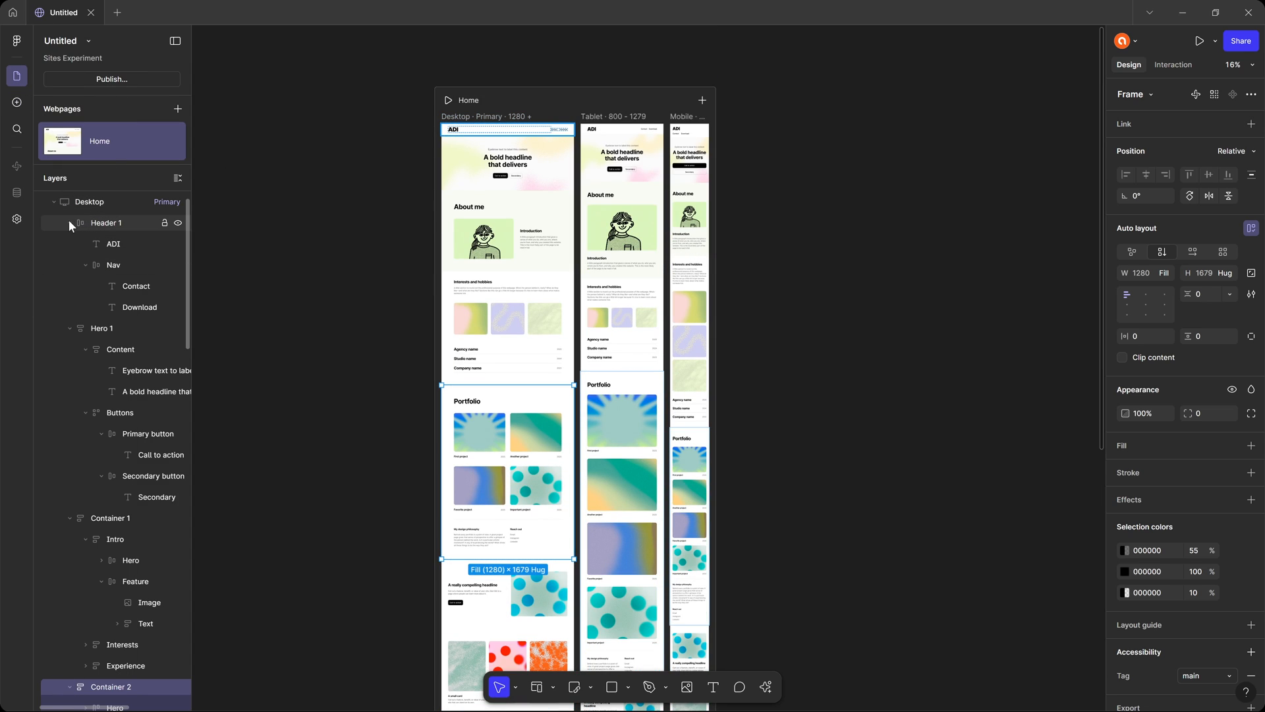
pyautogui.click(176, 177)
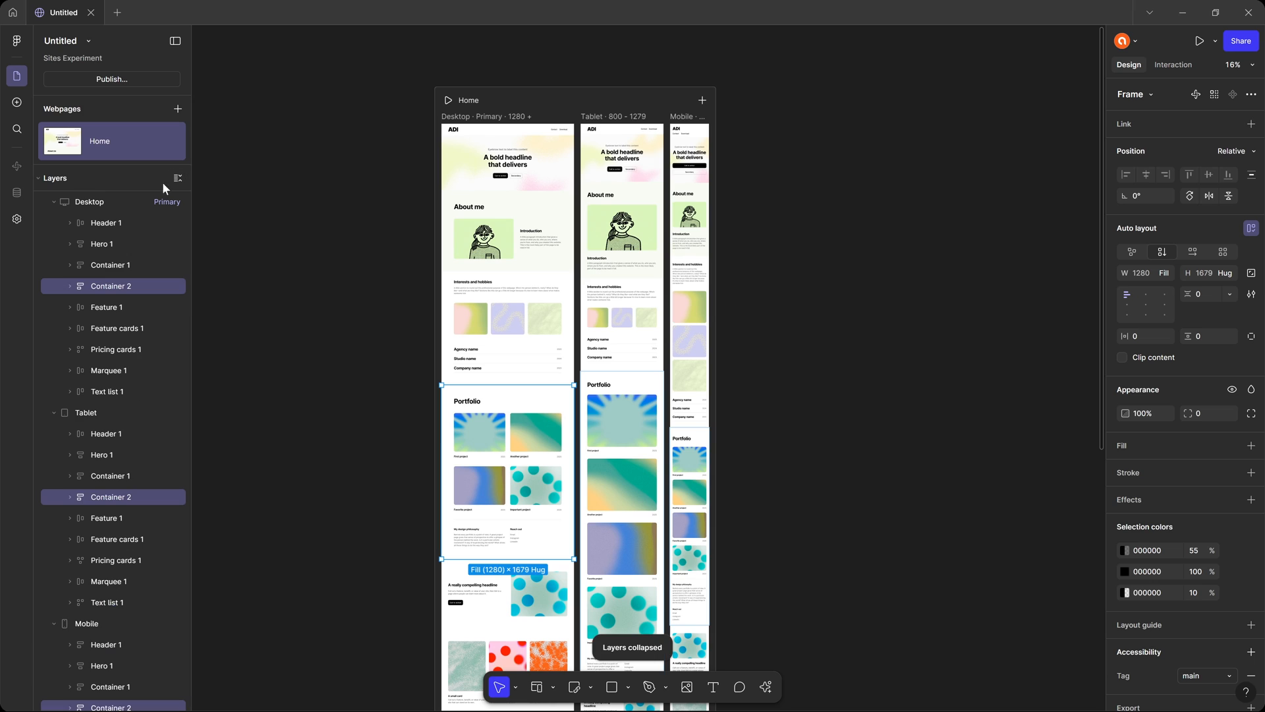
pyautogui.click(105, 224)
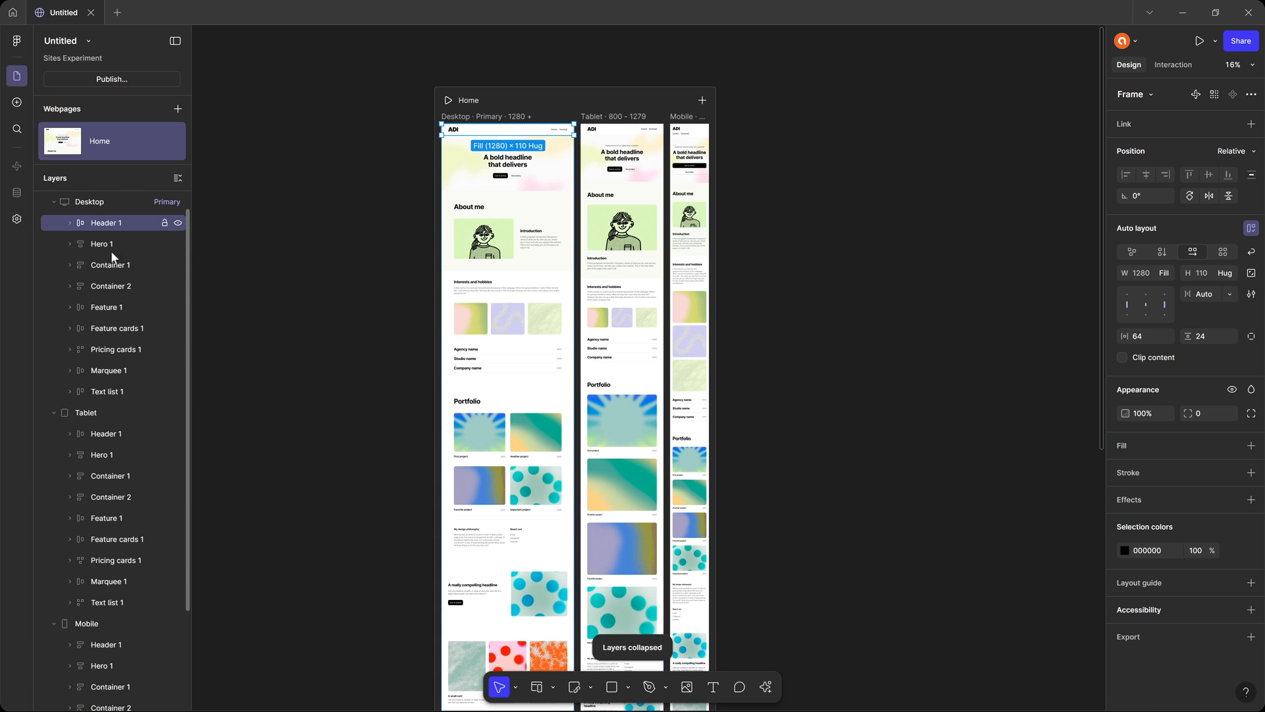
pyautogui.keyDown('shift'); pyautogui.click(120, 389); pyautogui.keyUp('shift')
pyautogui.press('Delete')
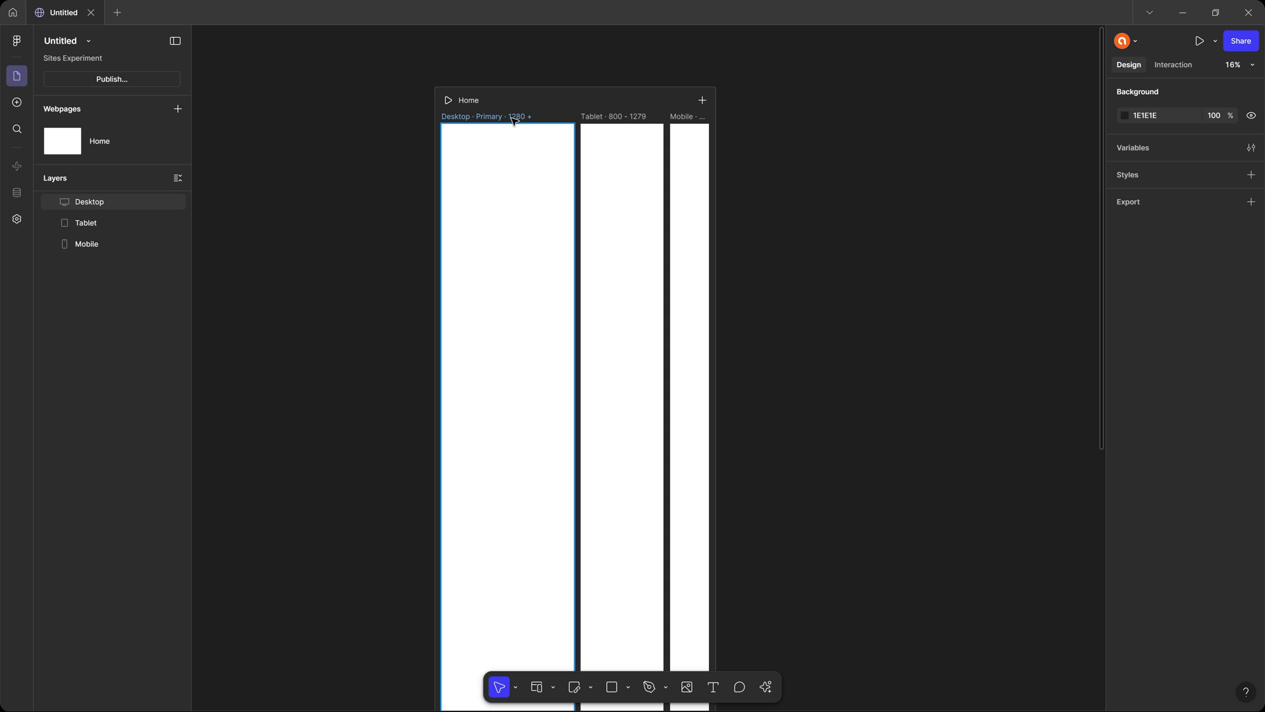
# Add the Header Buttons navigation block to the empty Desktop breakpoint.
pyautogui.keyDown('ctrl'); pyautogui.scroll(10, 483, 117); pyautogui.keyUp('ctrl')
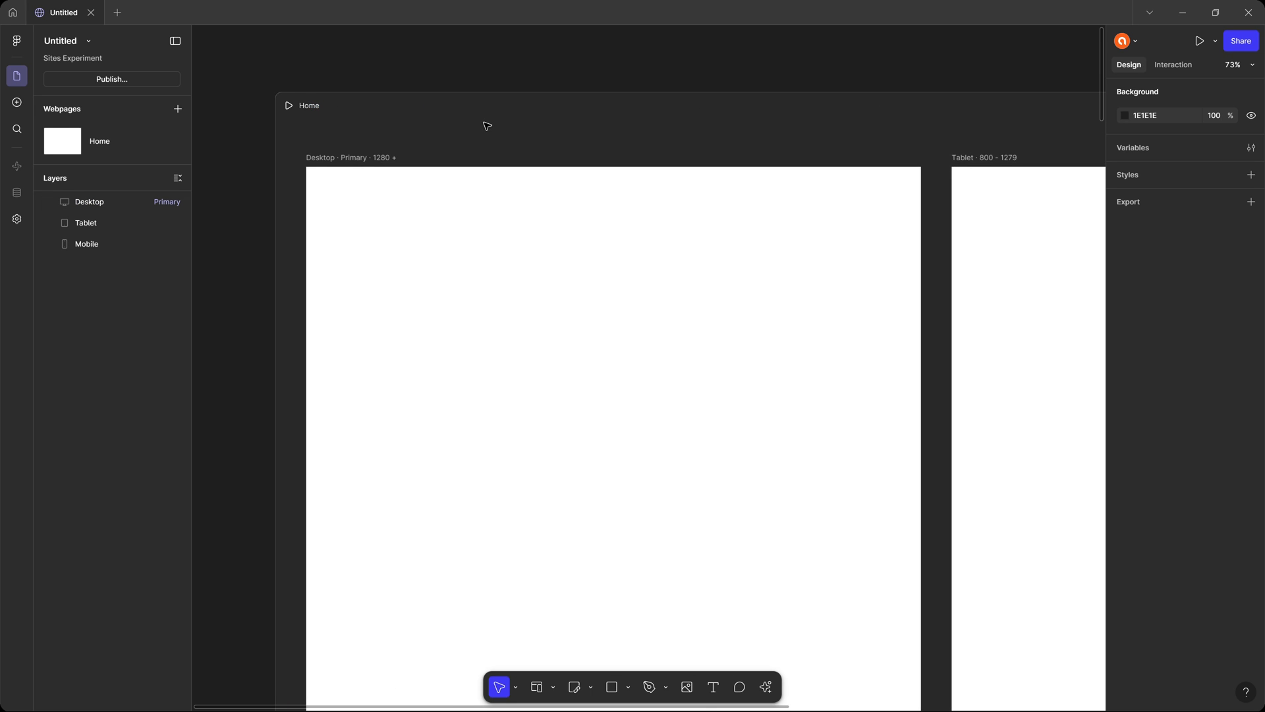
pyautogui.moveTo(506, 205); pyautogui.dragTo(471, 173)
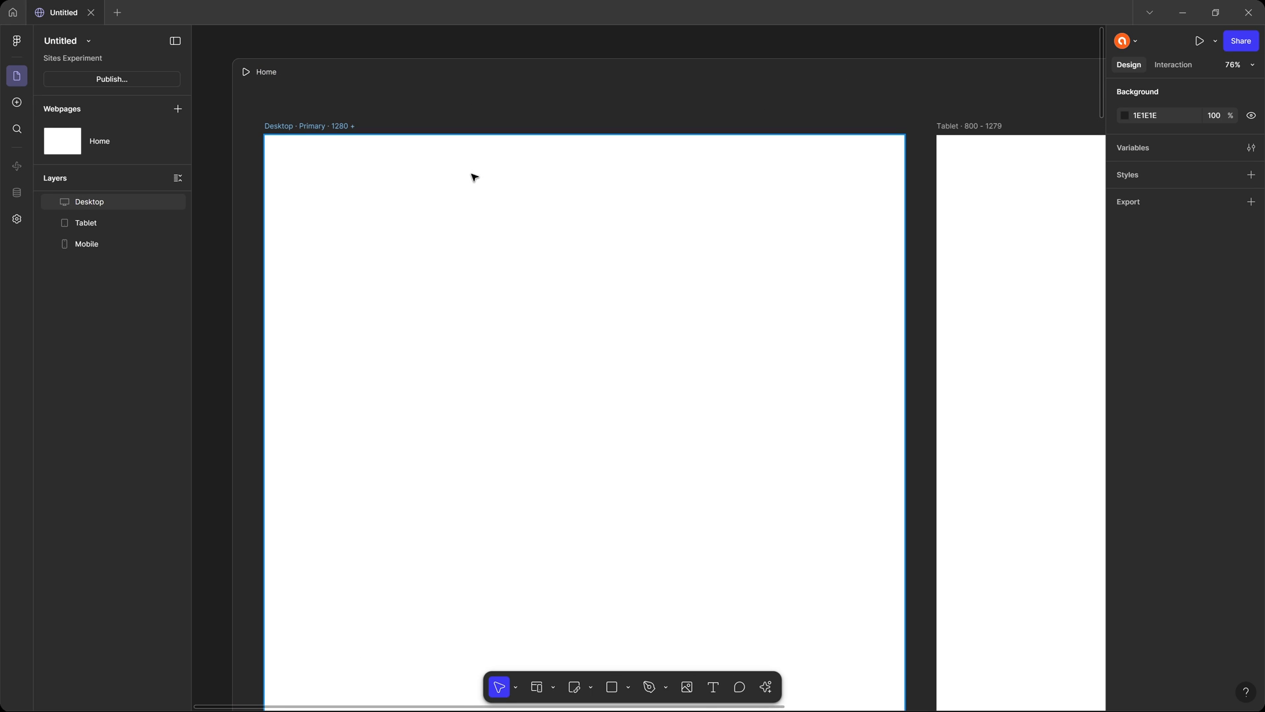
pyautogui.click(303, 127)
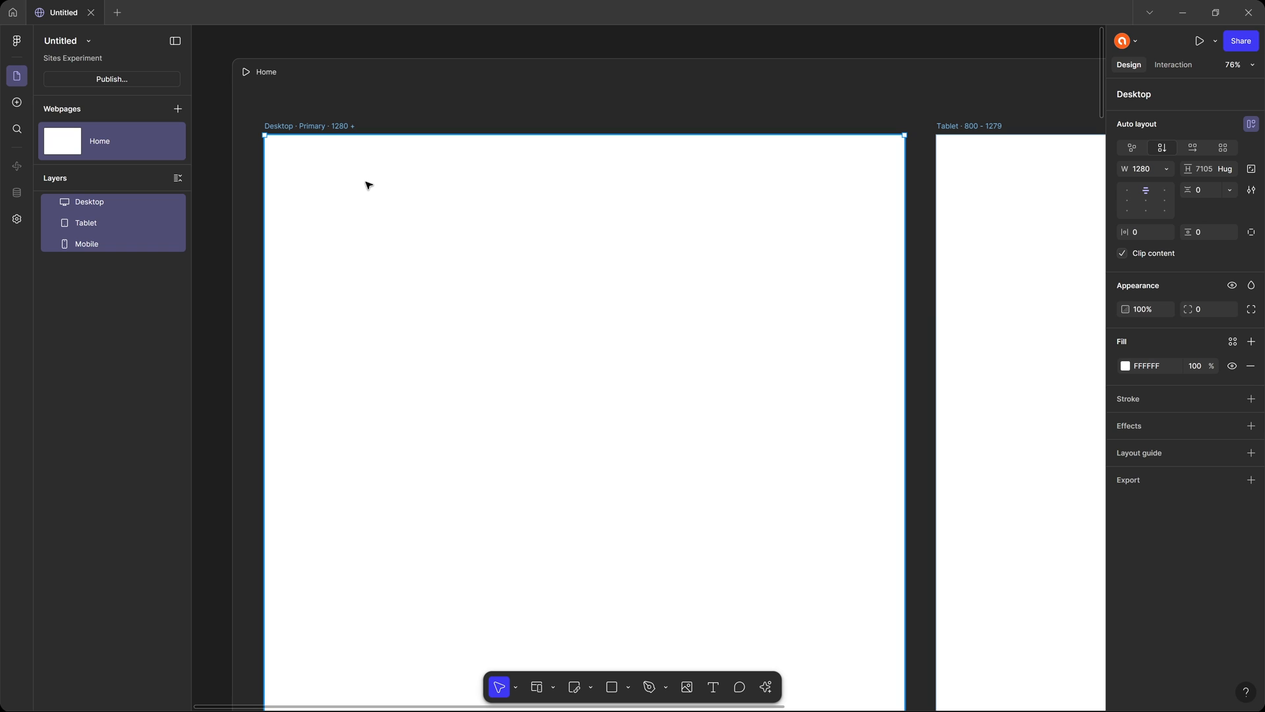
pyautogui.click(18, 103)
pyautogui.moveTo(141, 155)
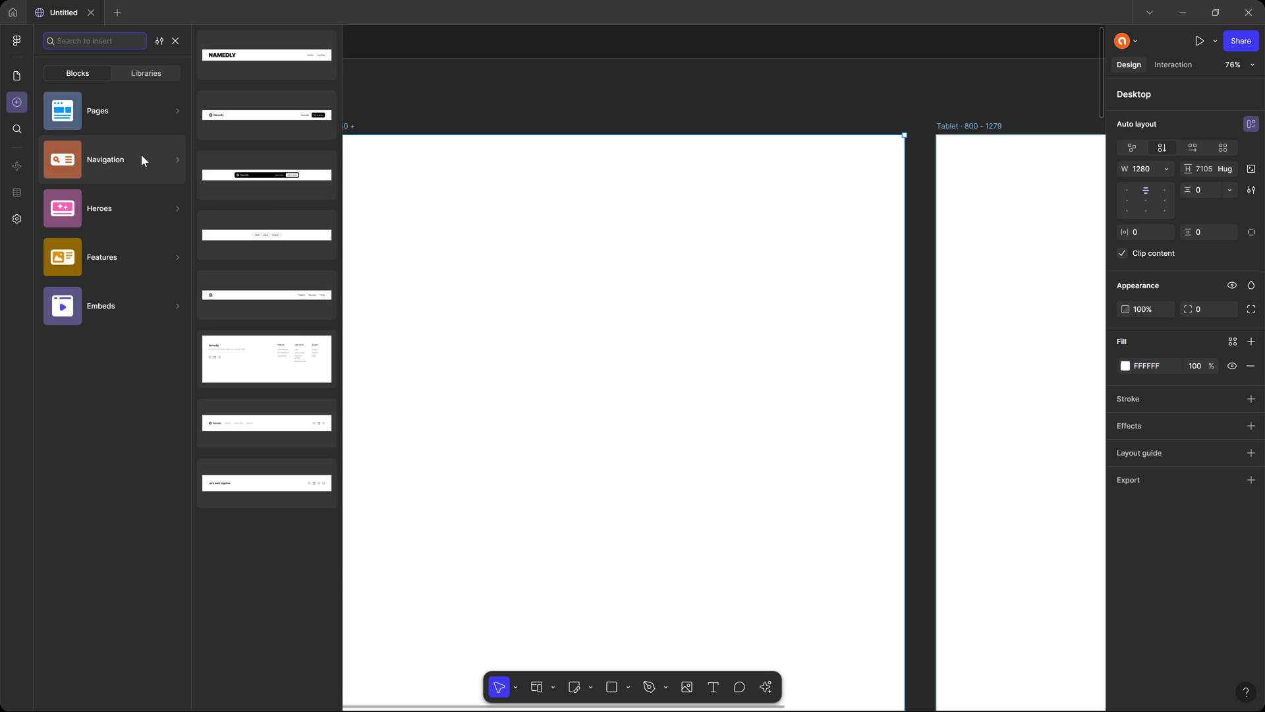
pyautogui.click(261, 117)
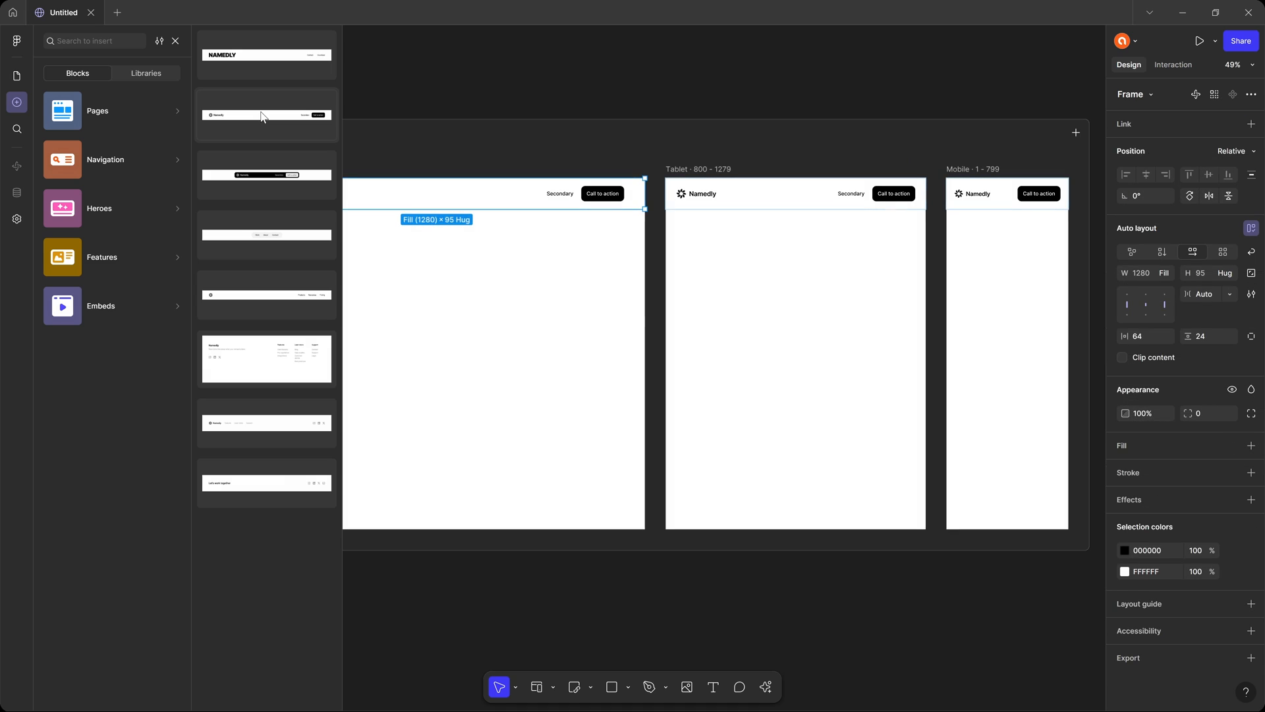
# Add the hero block with a row of coloured cards below the header, followed by the single-image "A really compelling headline" Features block.
pyautogui.moveTo(141, 216)
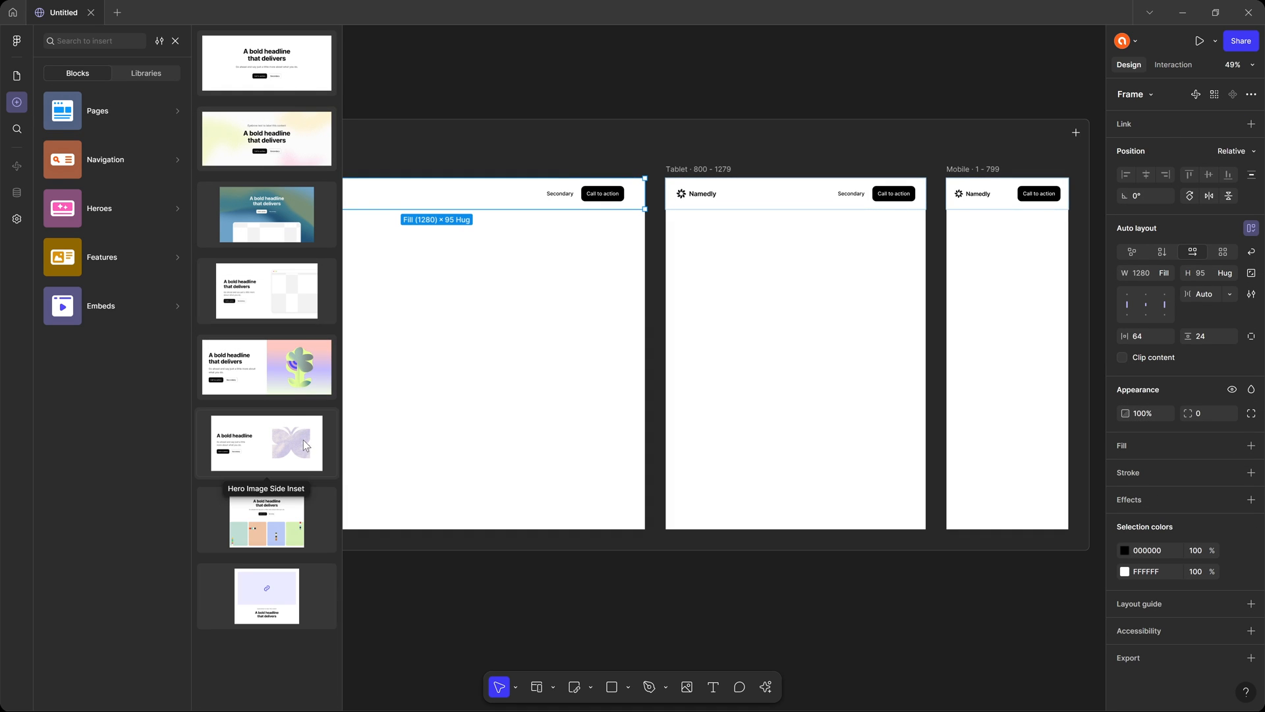
pyautogui.click(270, 520)
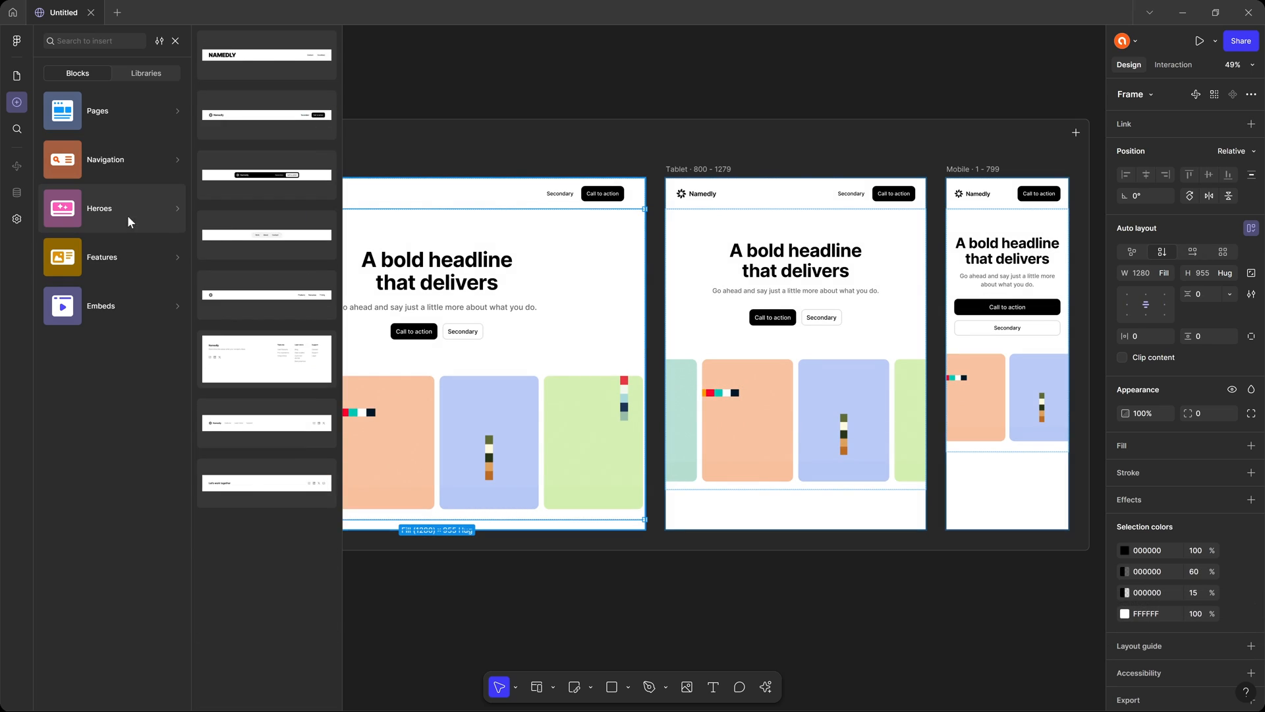
pyautogui.moveTo(142, 259)
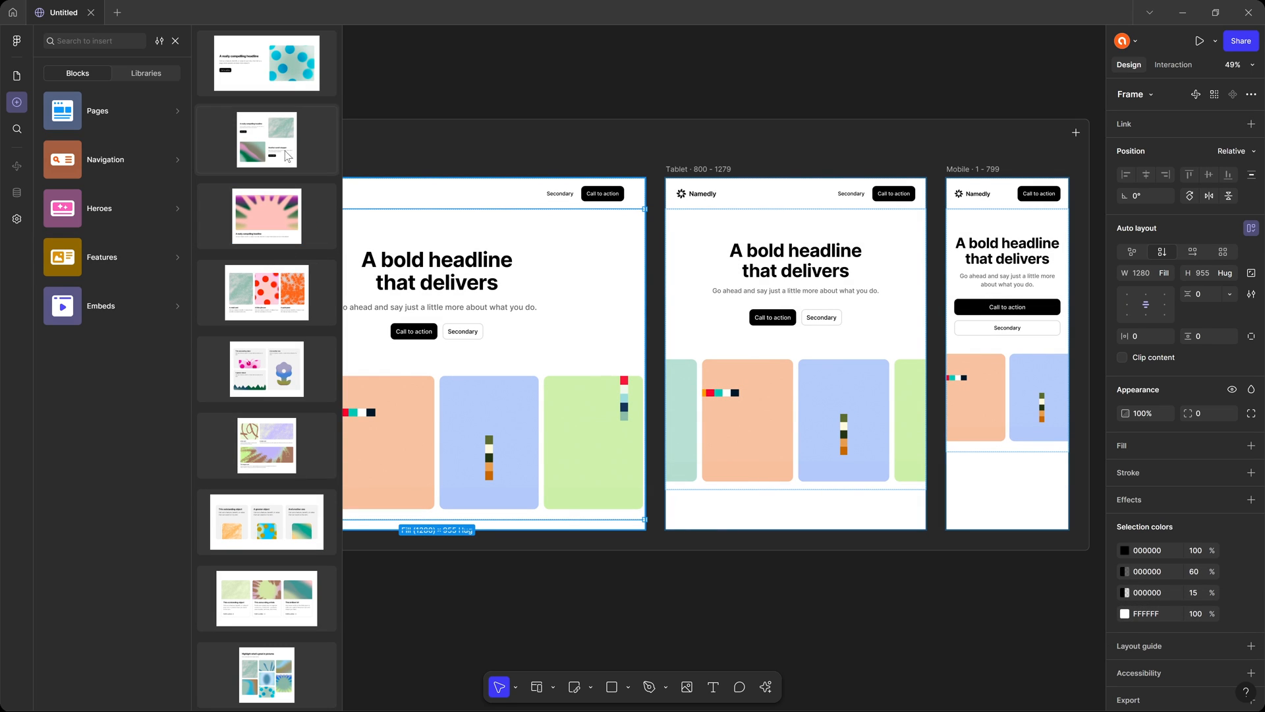
pyautogui.click(279, 58)
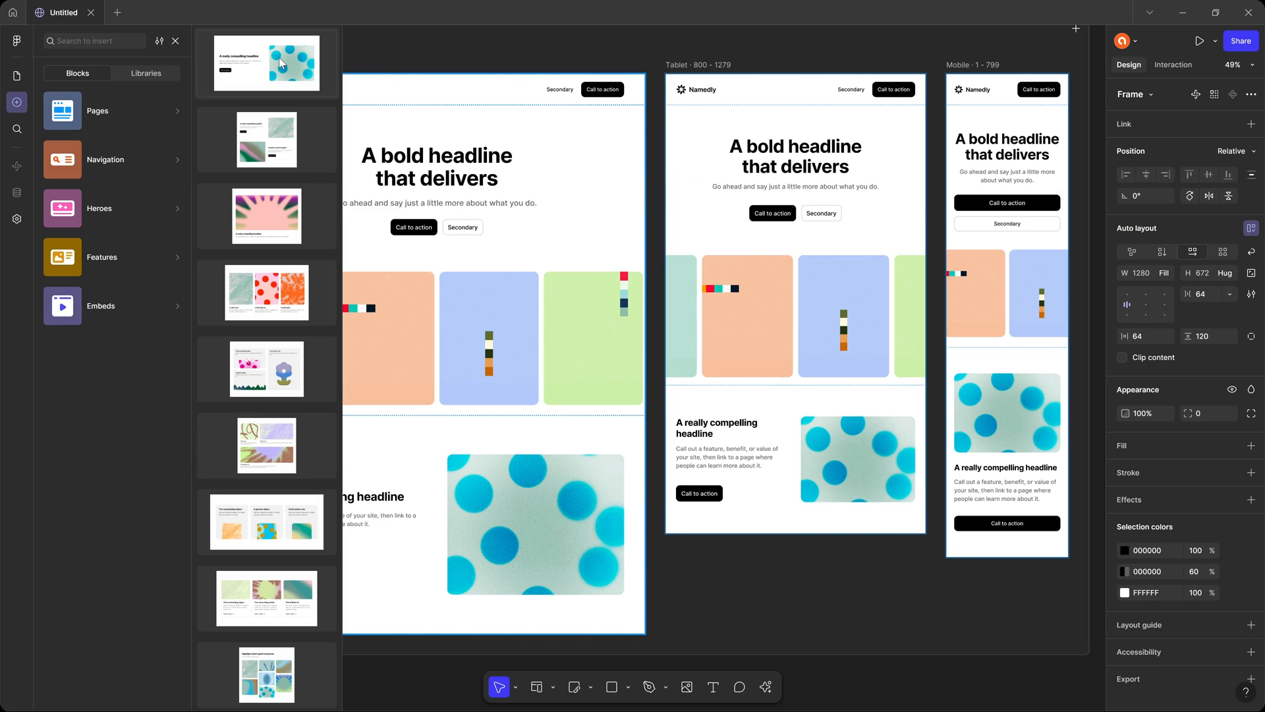
# Add the two-row alternating image and text Features block, followed by the Cards Pattern block.
pyautogui.click(274, 147)
pyautogui.scroll(-5, 276, 363)
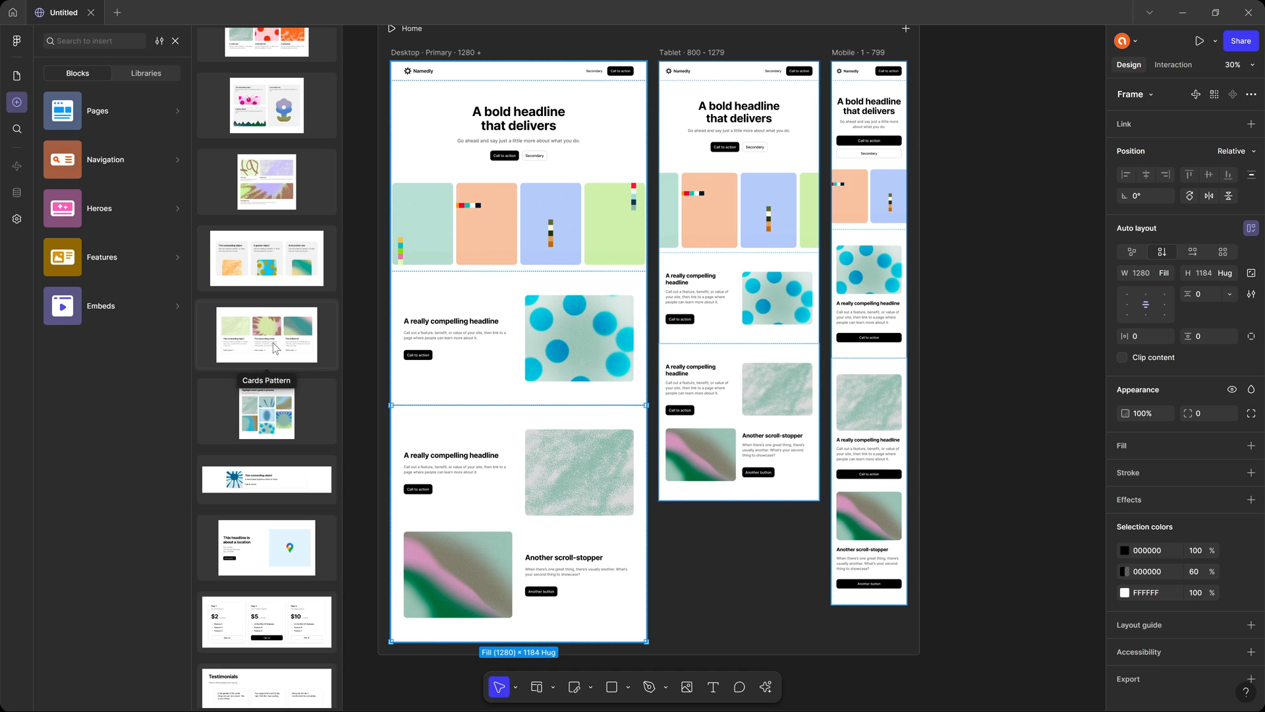
pyautogui.click(273, 342)
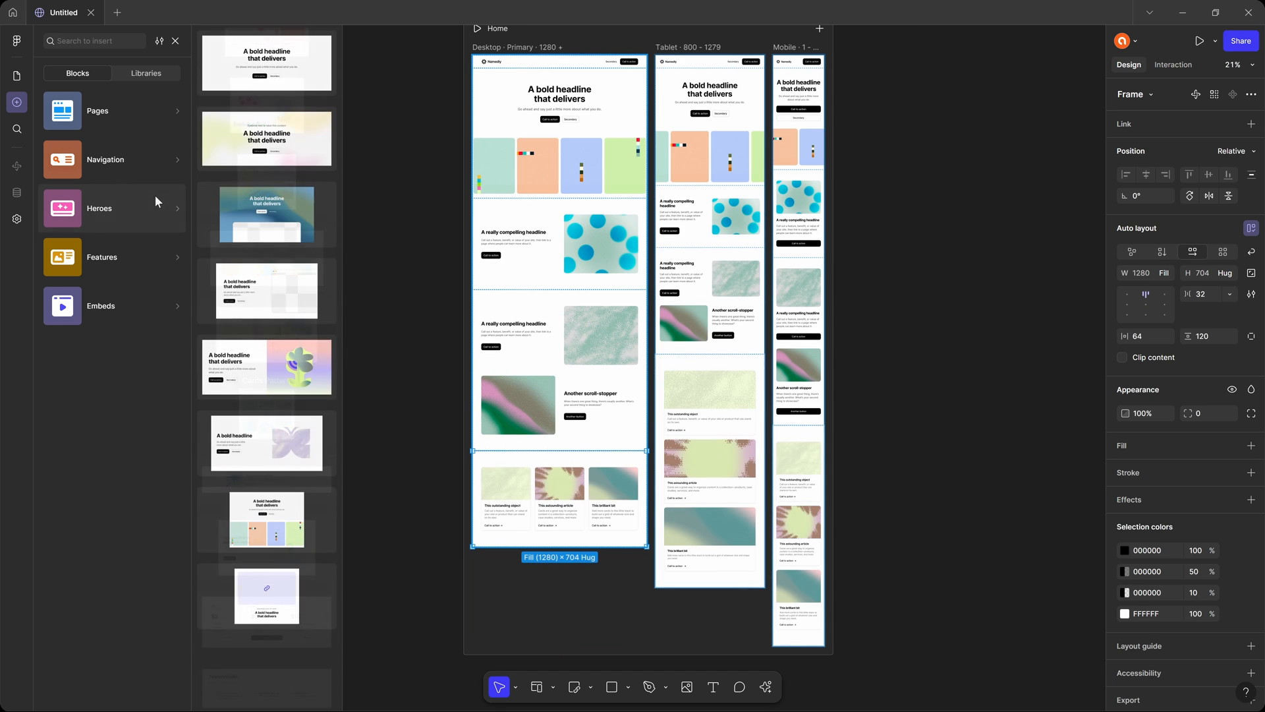
# Add the Testimonial Marquee block below the three pattern cards.
pyautogui.scroll(-5, 267, 310)
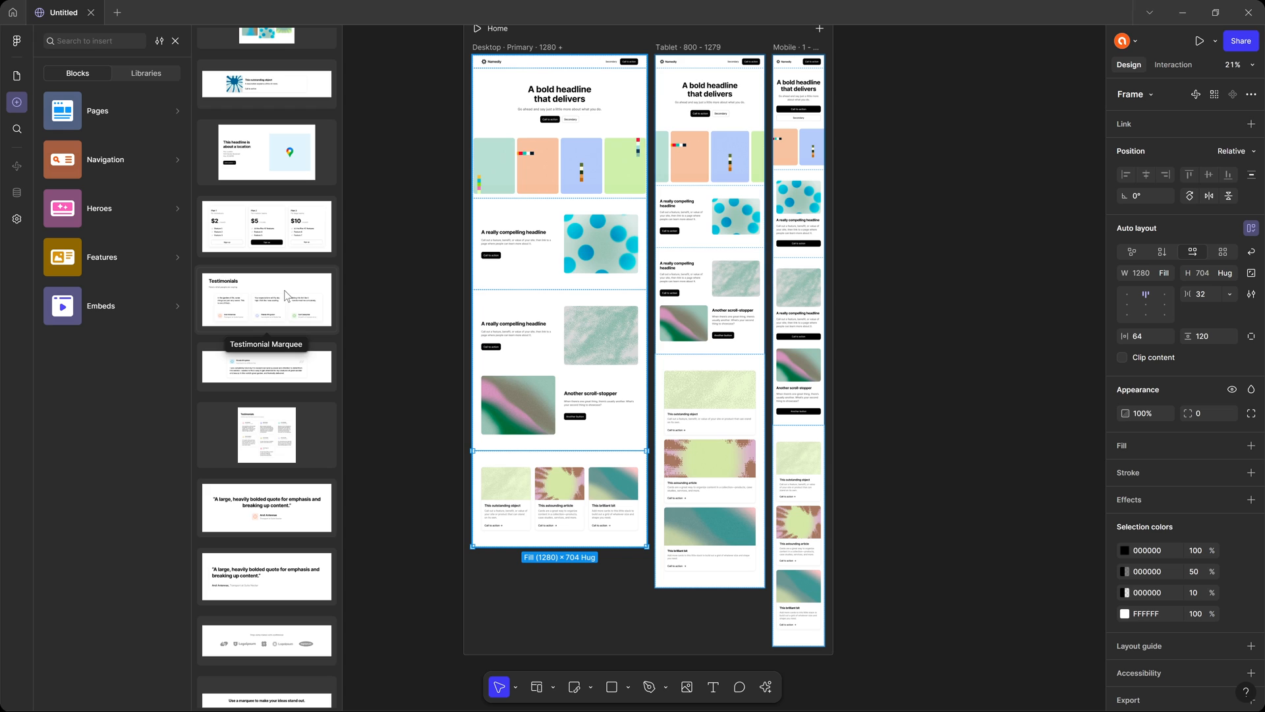
pyautogui.click(263, 296)
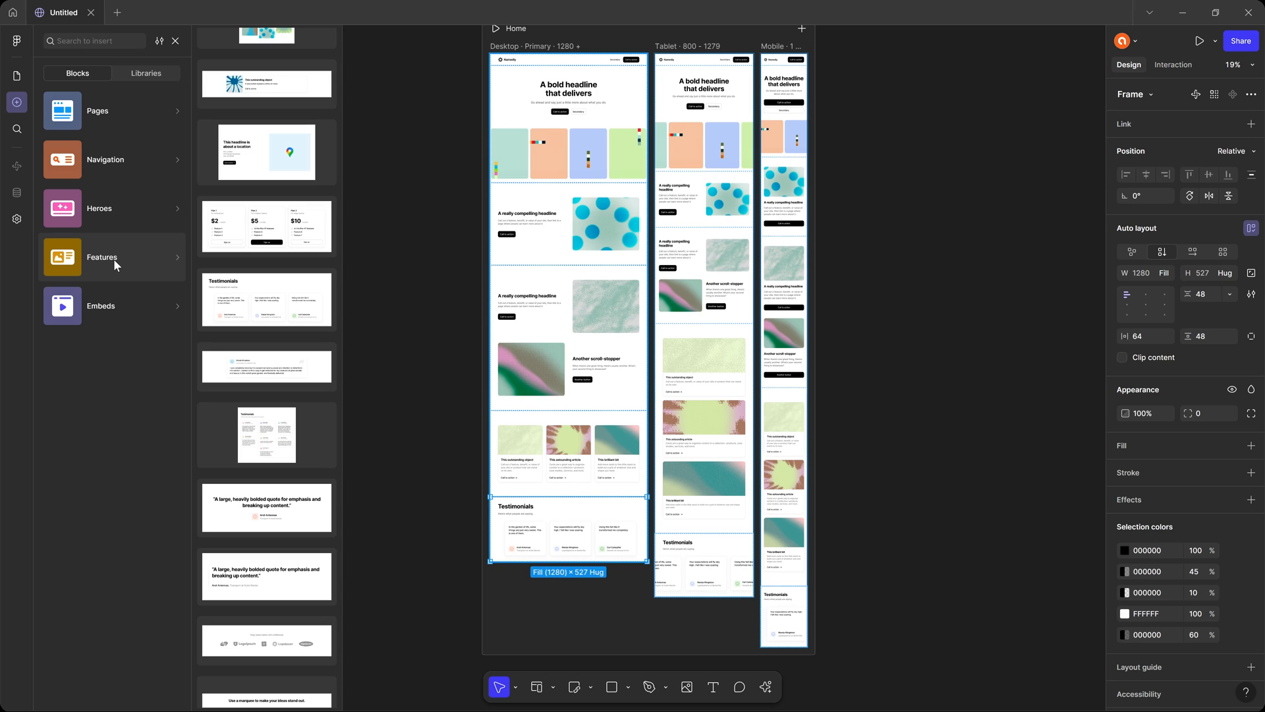
pyautogui.scroll(5, 542, 256)
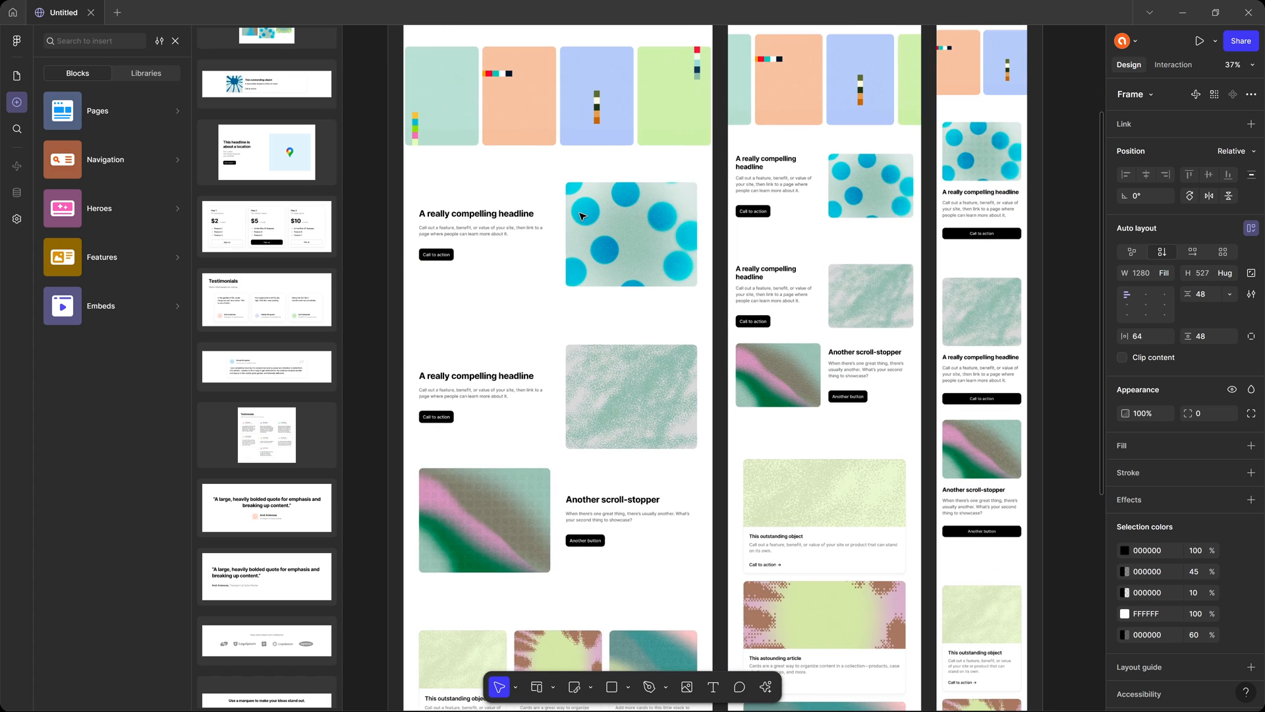
pyautogui.scroll(-1, 575, 353)
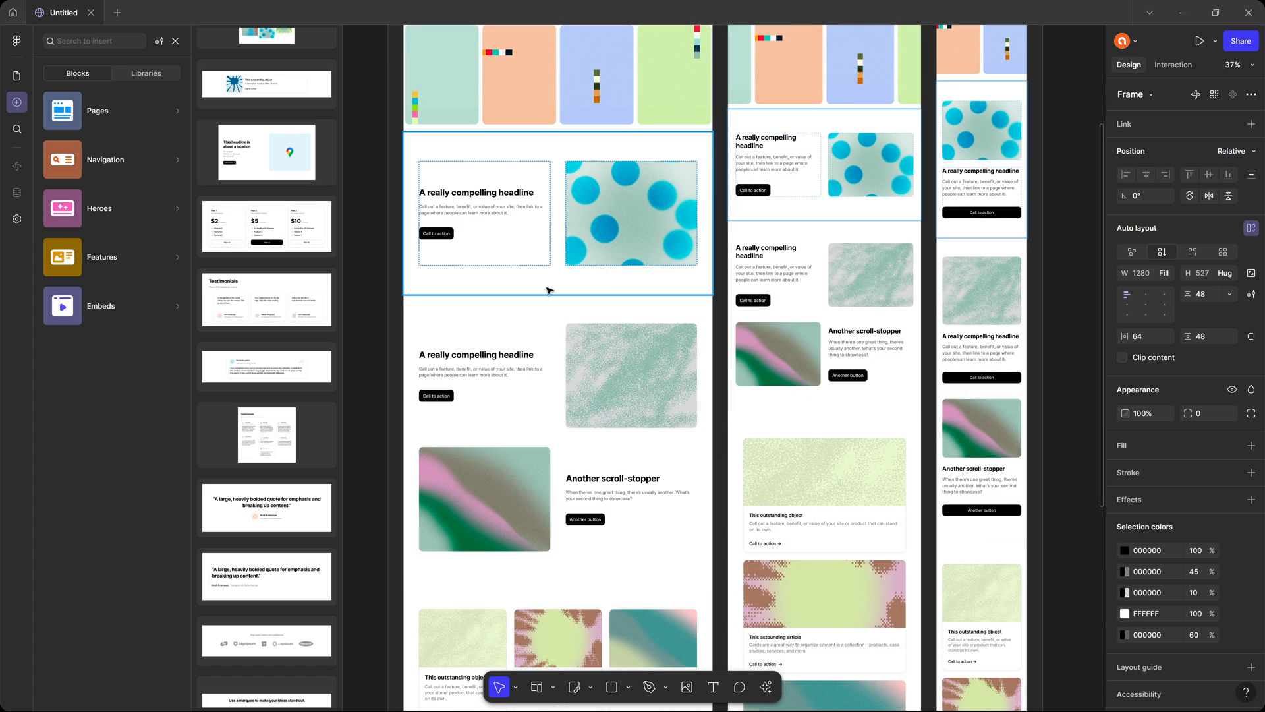
pyautogui.click(490, 249)
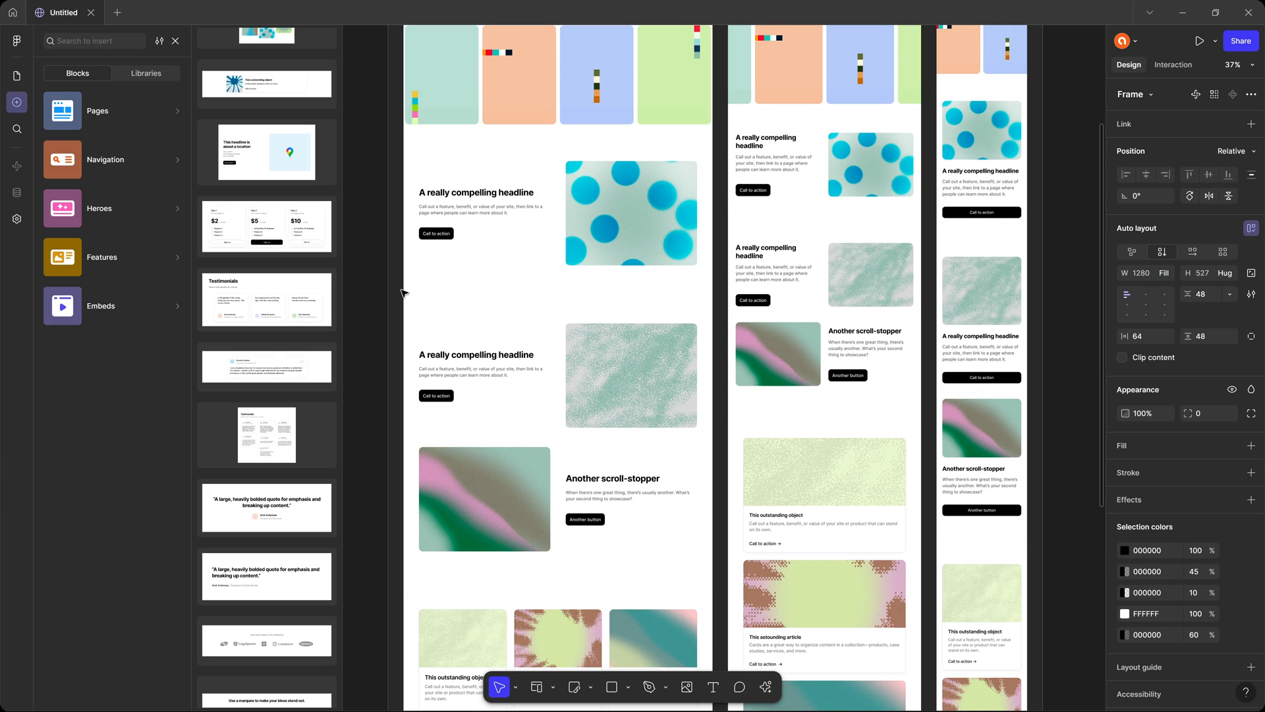
pyautogui.scroll(5, 521, 284)
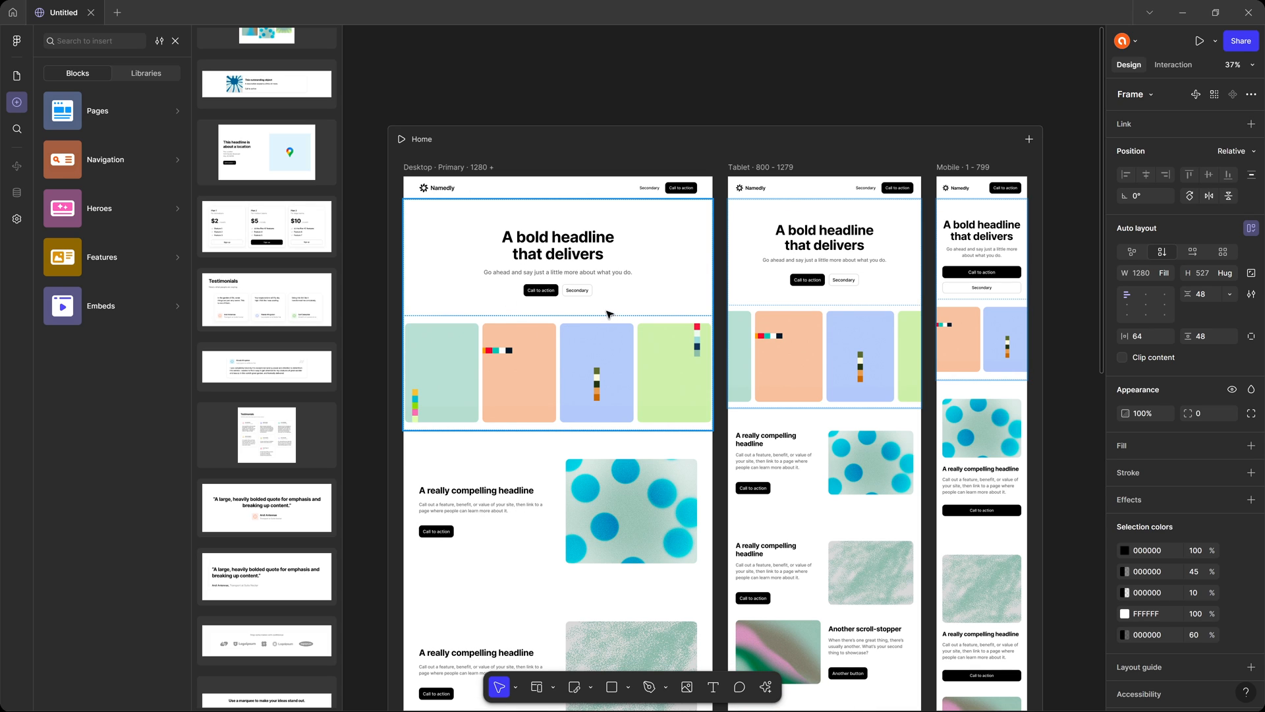
# Add the row-of-logos block and the text marquee block below the testimonials.
pyautogui.scroll(-5, 603, 314)
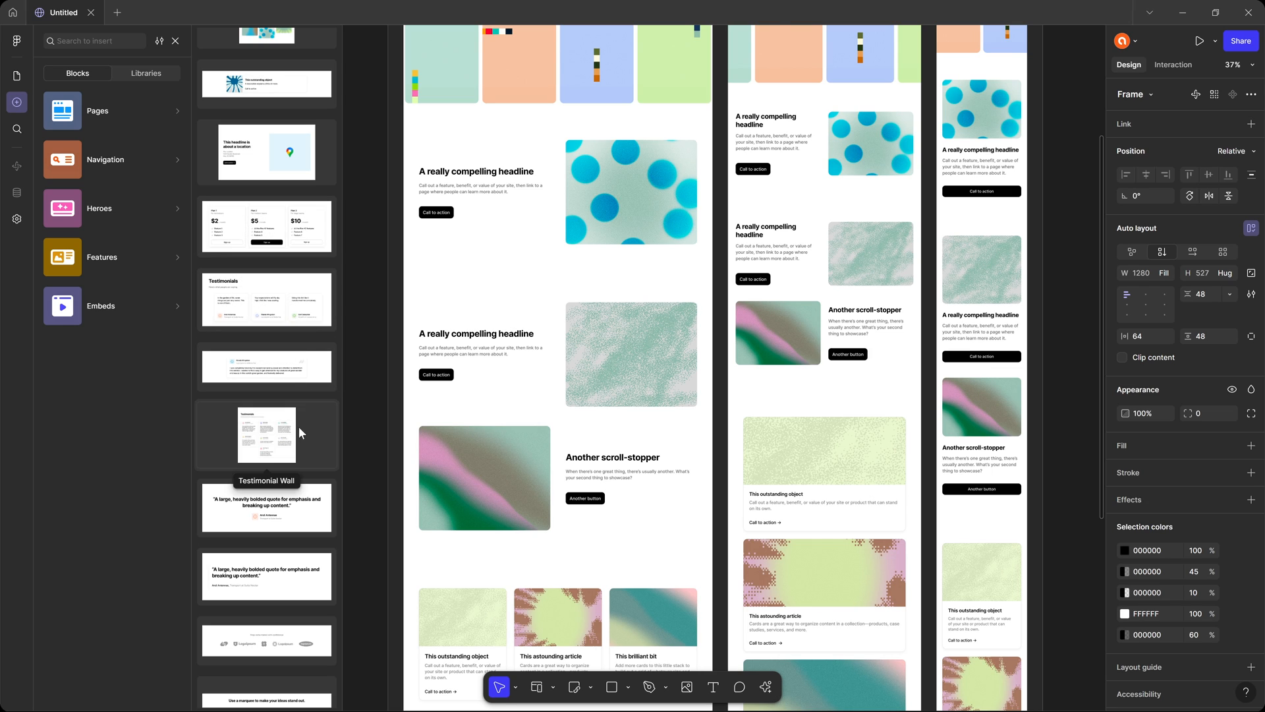
pyautogui.scroll(-5, 298, 426)
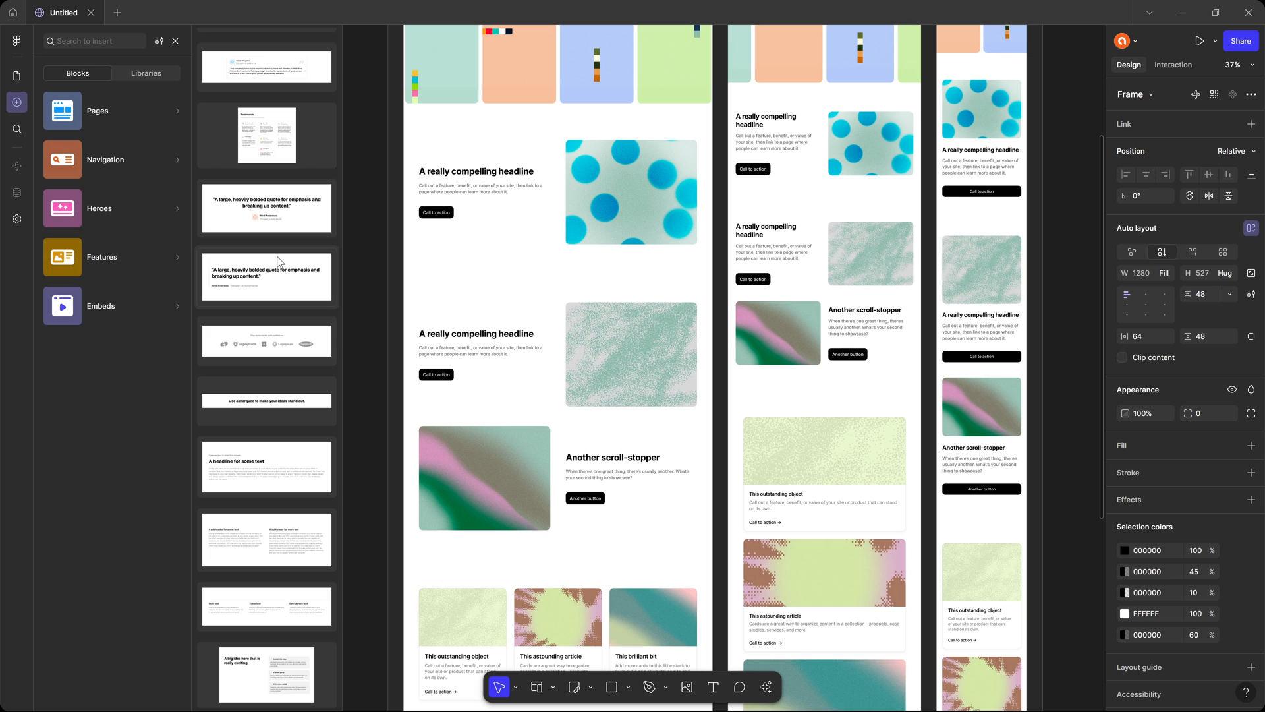
pyautogui.click(233, 303)
pyautogui.scroll(10, 282, 327)
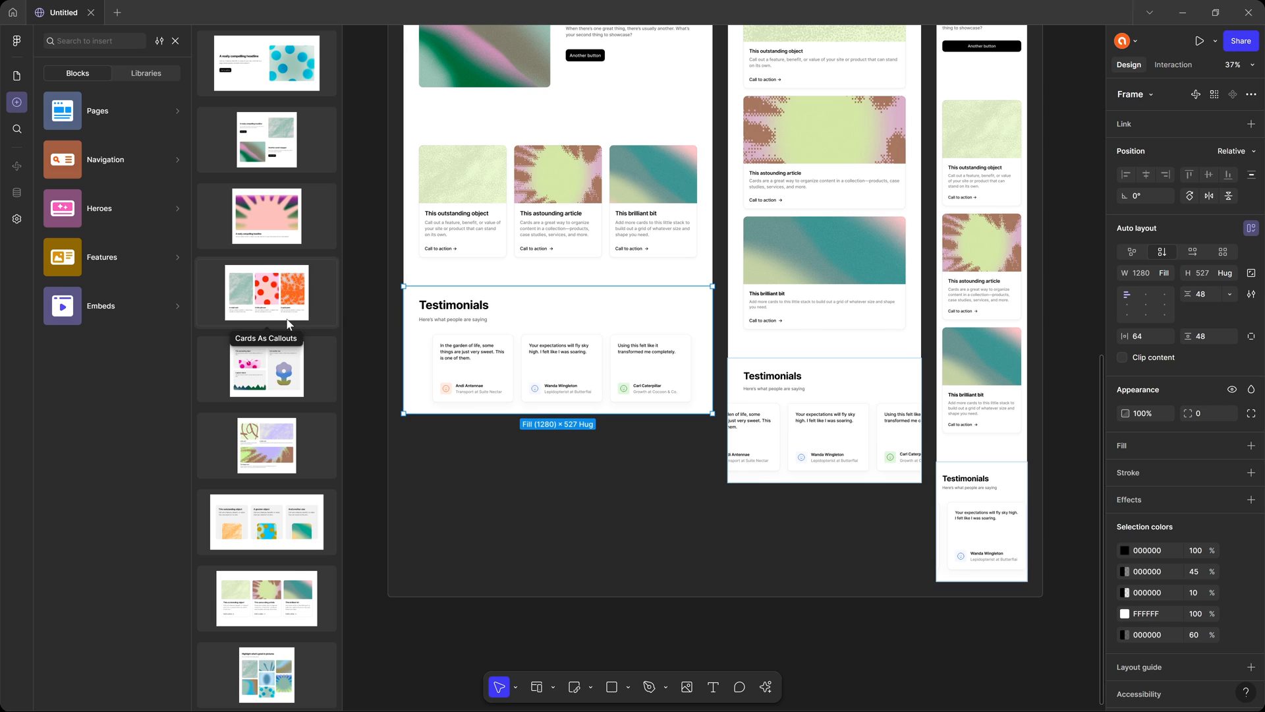
pyautogui.scroll(-10, 288, 325)
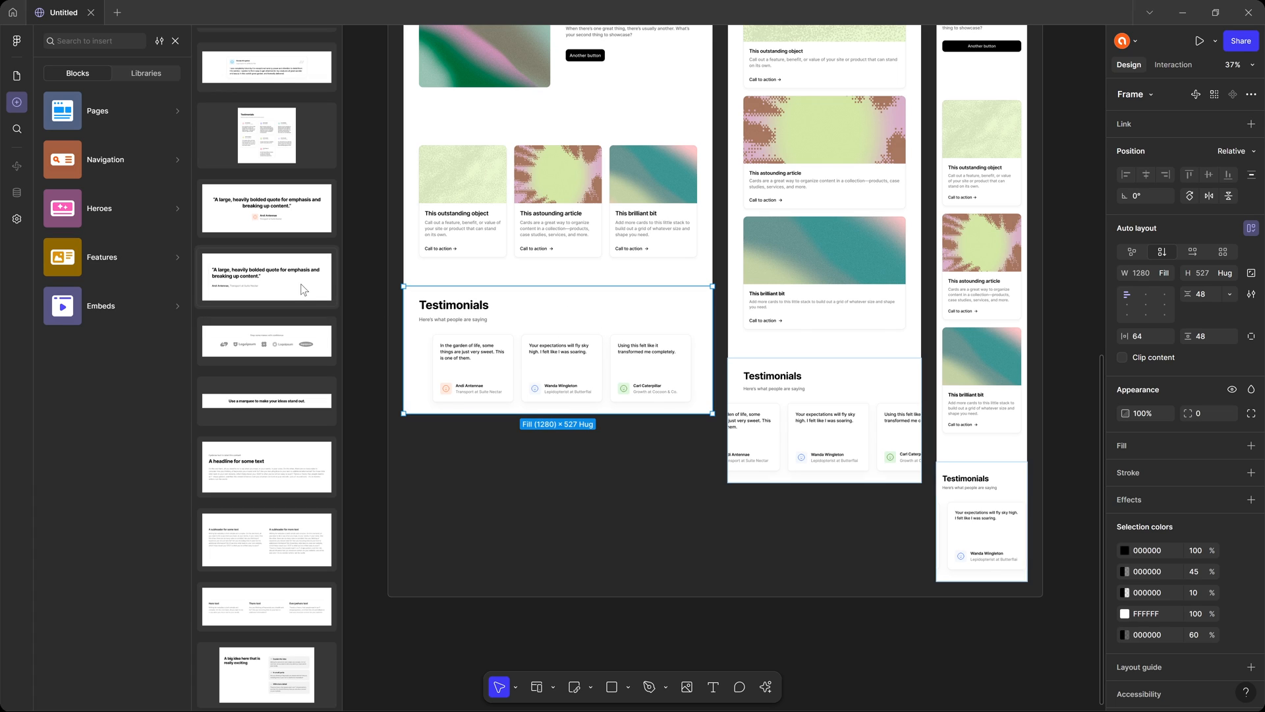
pyautogui.click(260, 332)
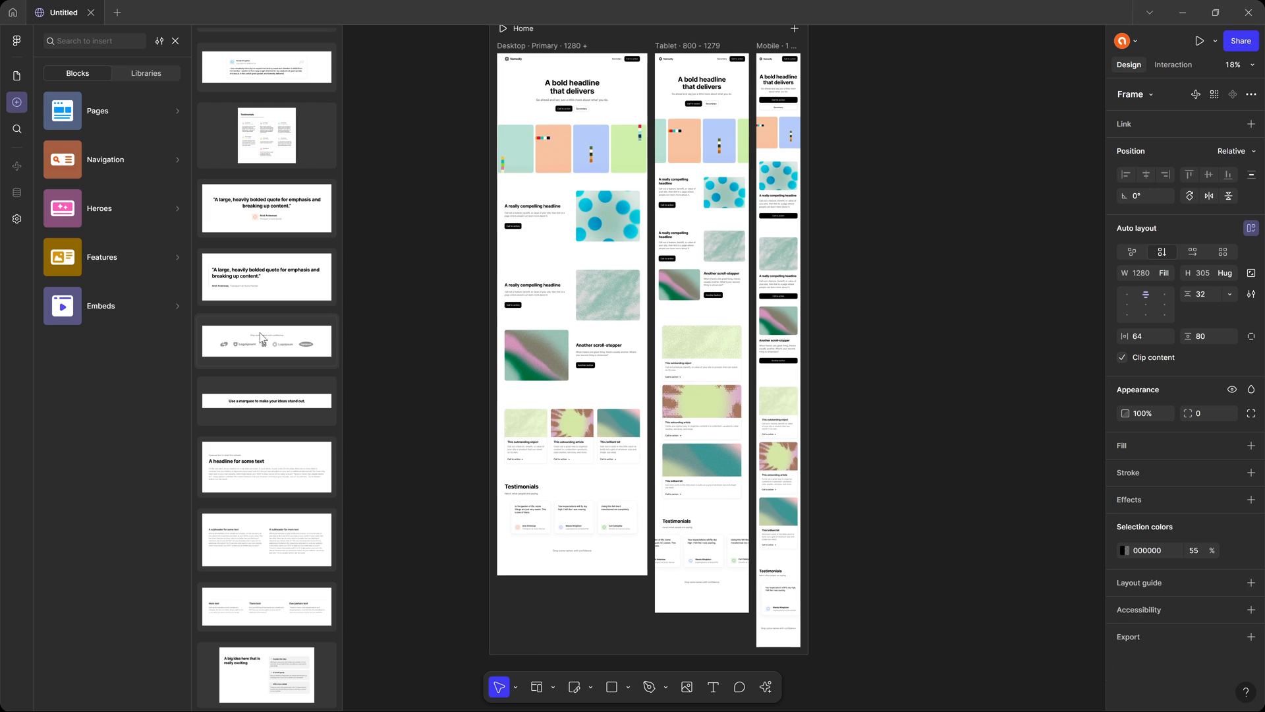
pyautogui.click(271, 399)
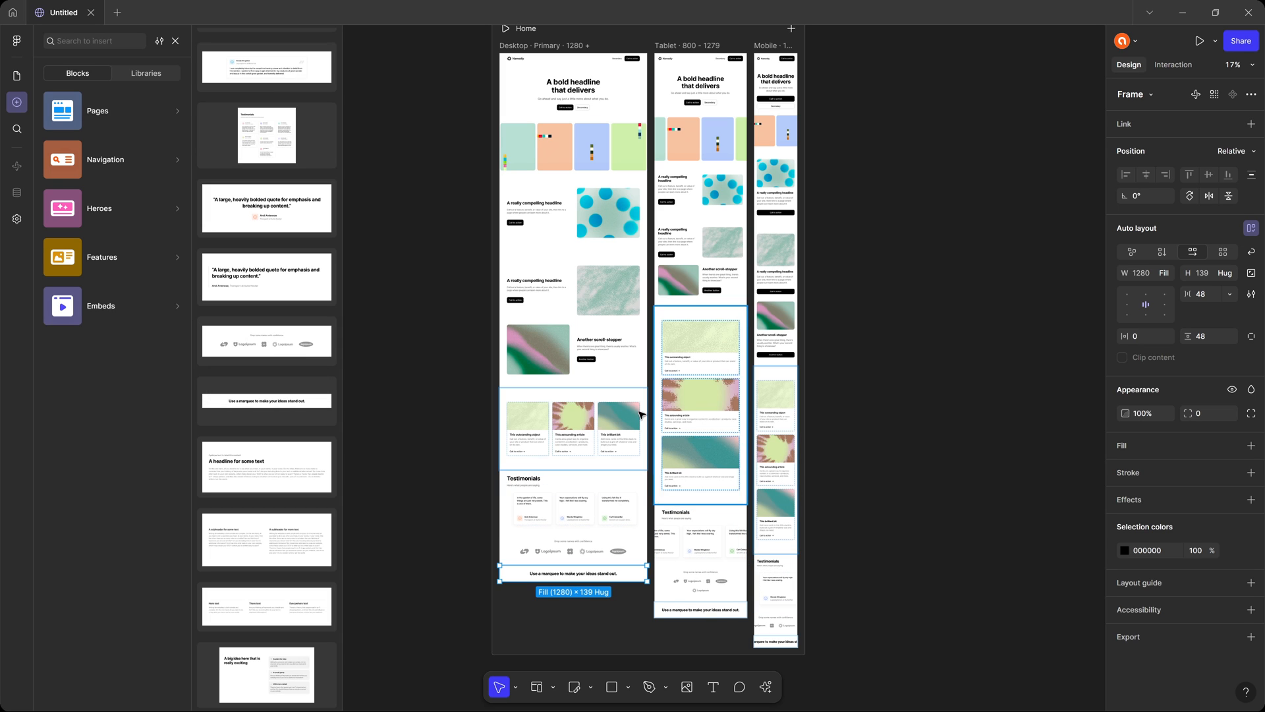
# Add the "A bold headline" hero block with the butterfly image below the text marquee.
pyautogui.scroll(8, 270, 295)
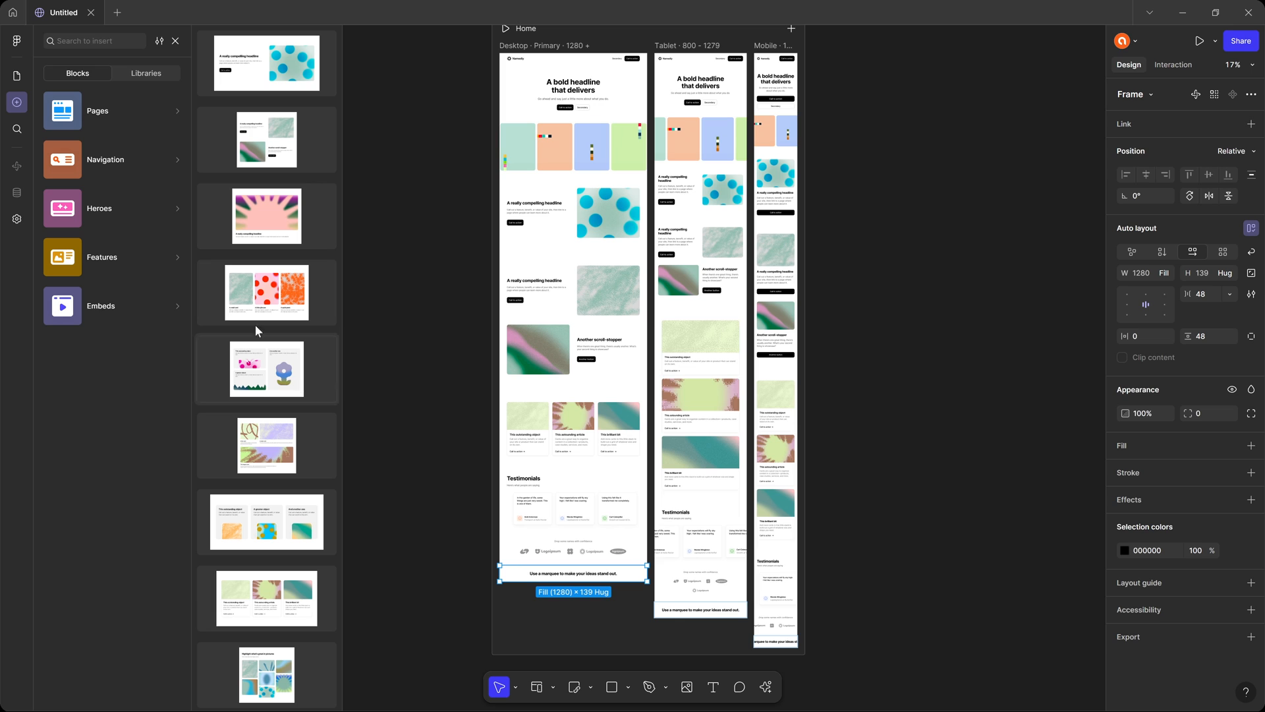
pyautogui.moveTo(128, 209)
pyautogui.moveTo(133, 255)
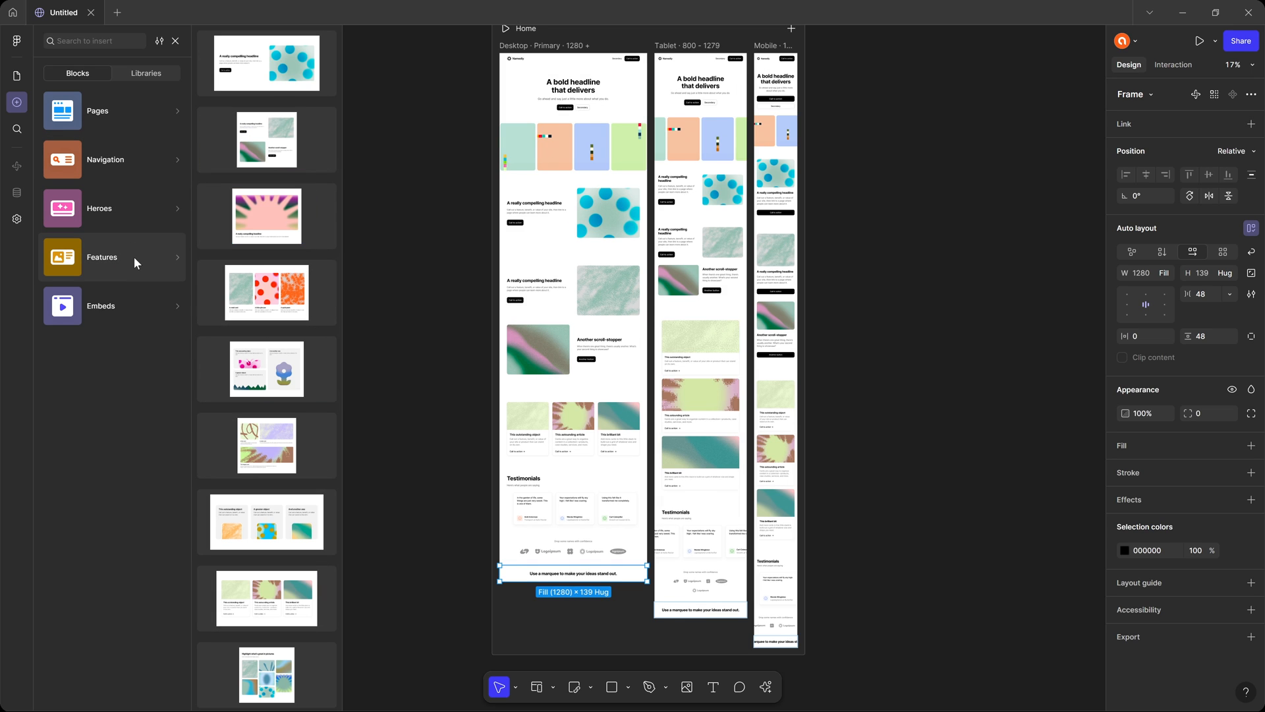
pyautogui.moveTo(125, 104)
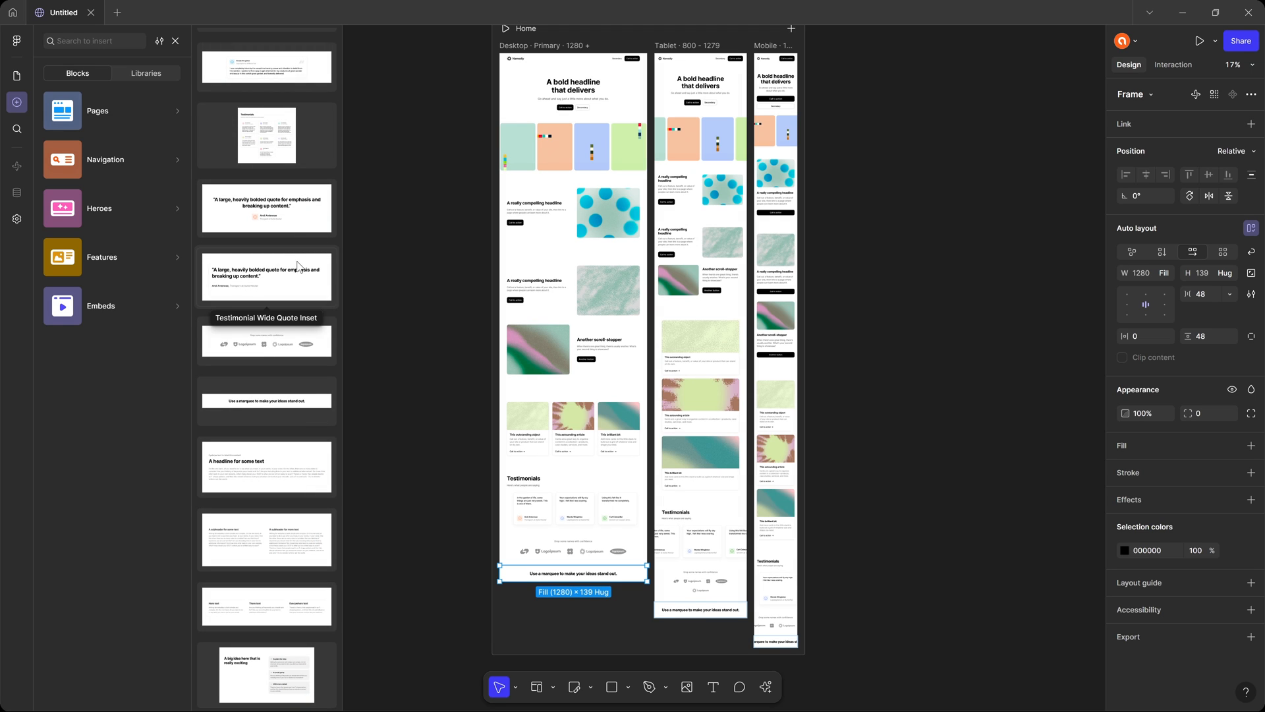
pyautogui.scroll(10, 269, 218)
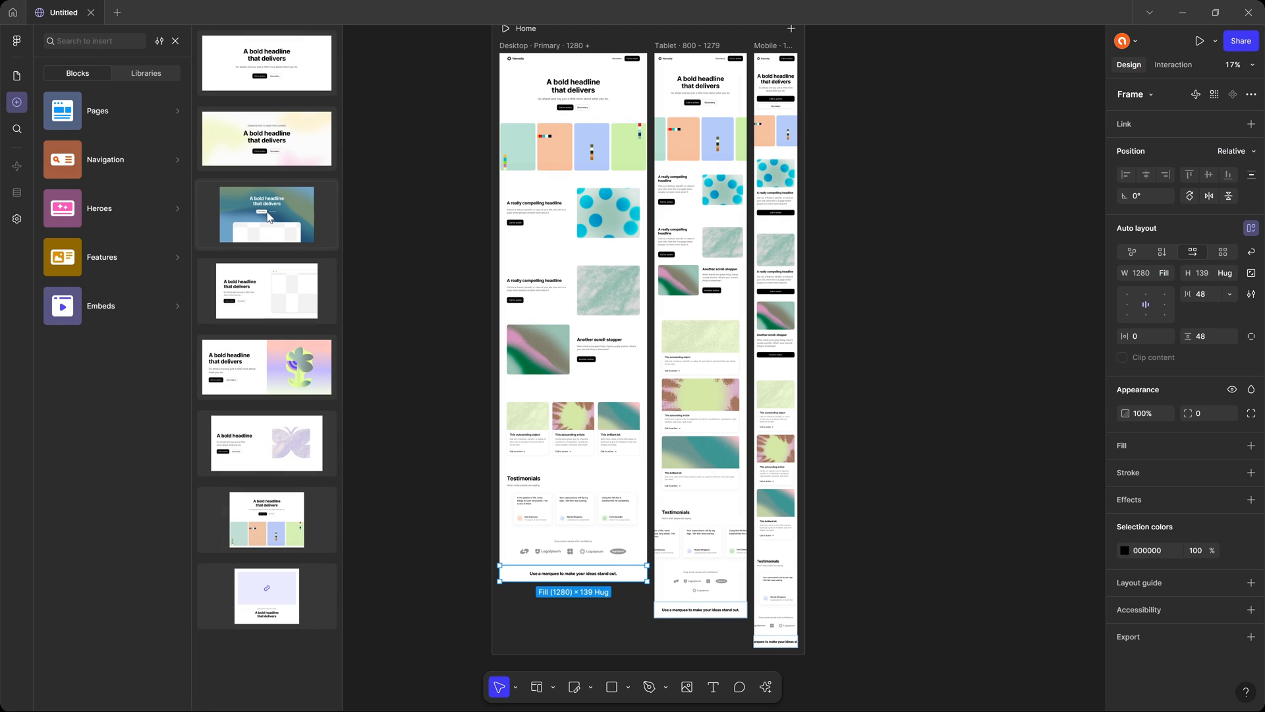
pyautogui.click(278, 51)
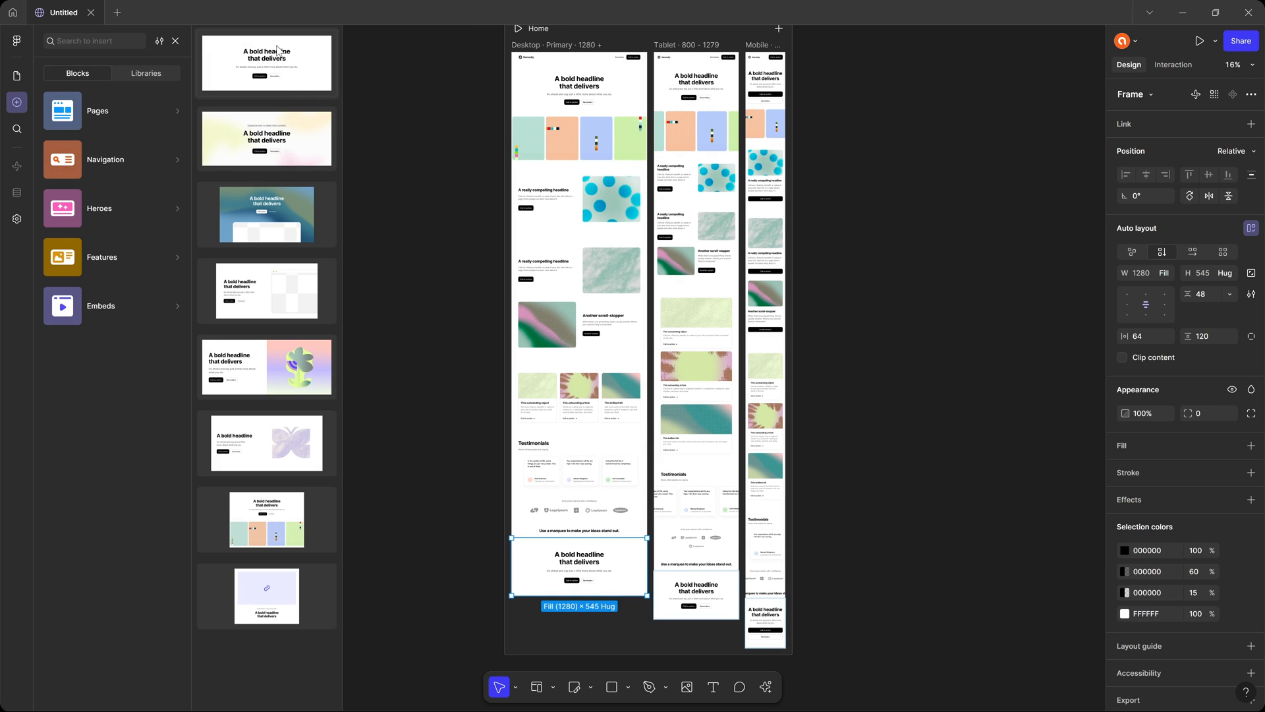
pyautogui.hotkey('ctrl', 'z')
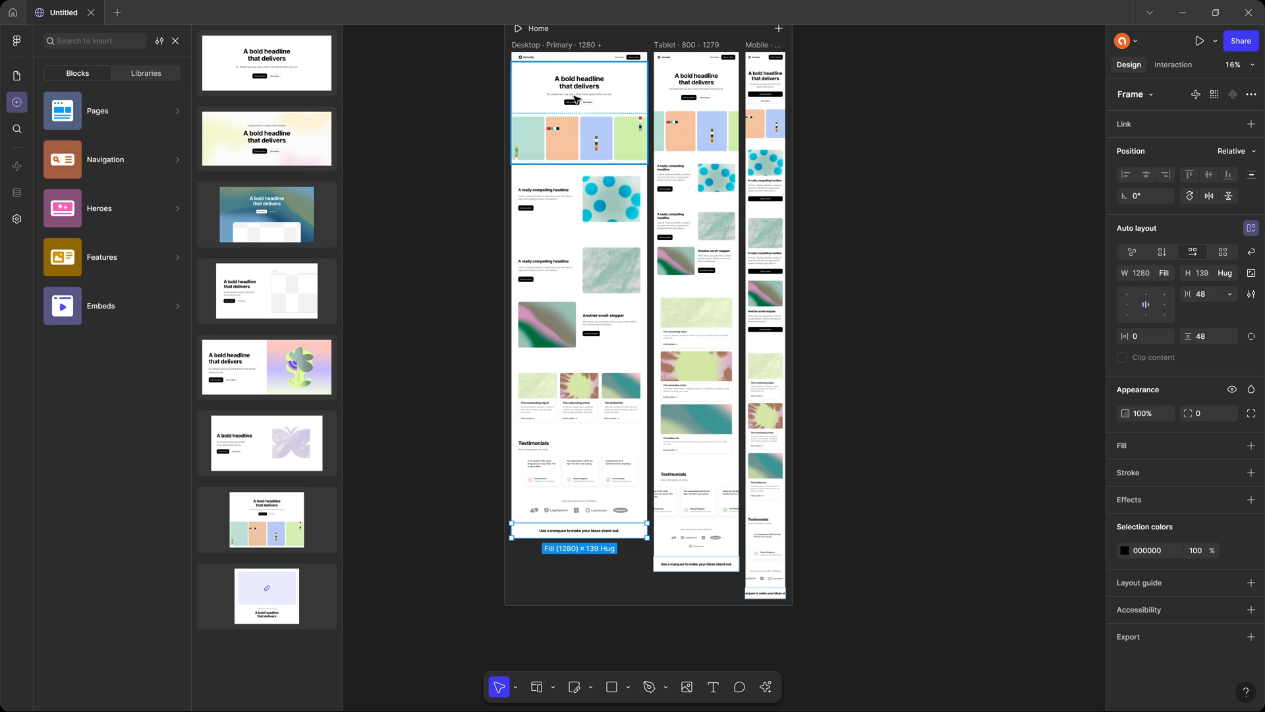
pyautogui.click(282, 445)
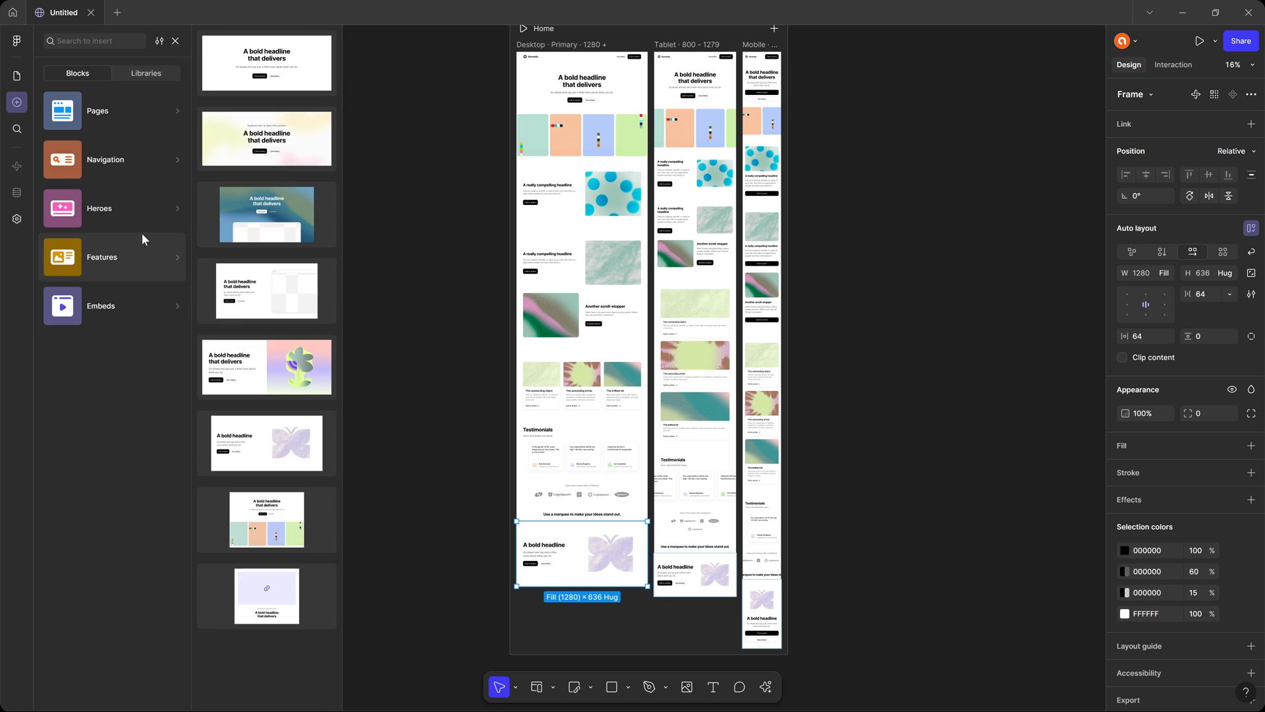
# Add the multi-column Namedly footer block at the end of the page and clear the selection.
pyautogui.moveTo(114, 164)
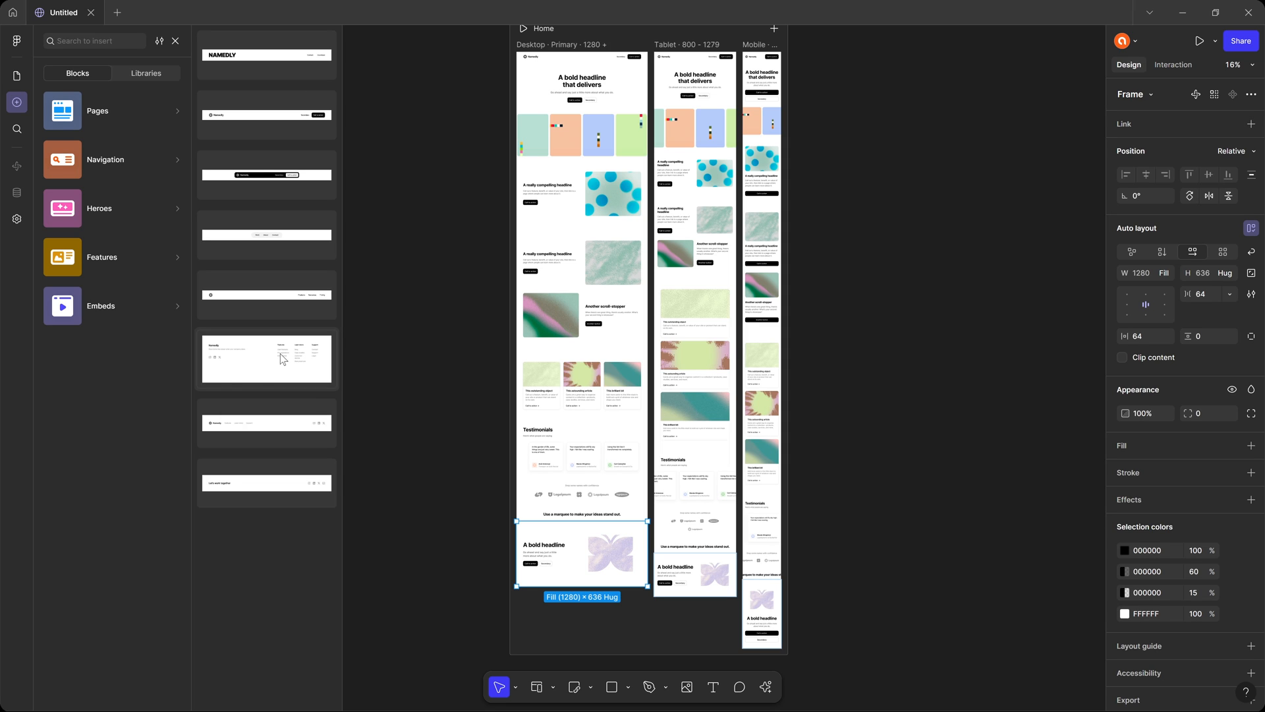
pyautogui.click(280, 353)
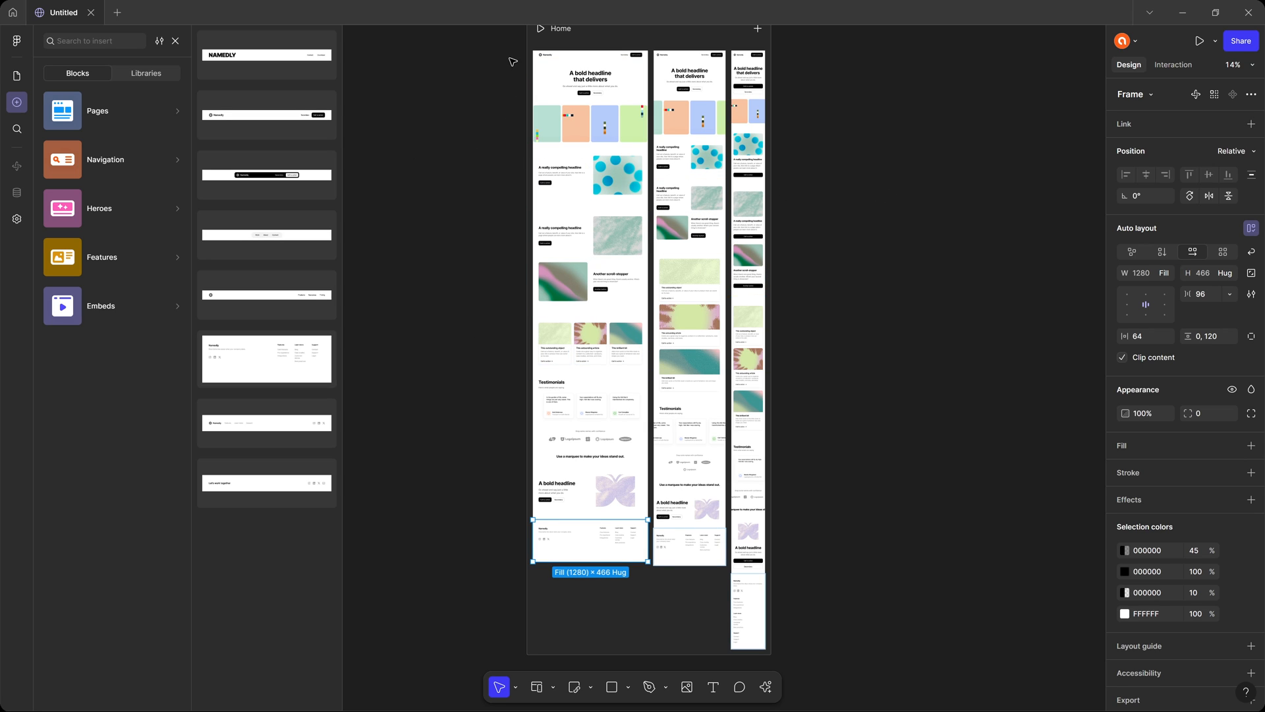
pyautogui.click(491, 97)
# Preview the Home page, widen the preview to 1600 px and check the hero's Secondary button.
pyautogui.scroll(3, 488, 125)
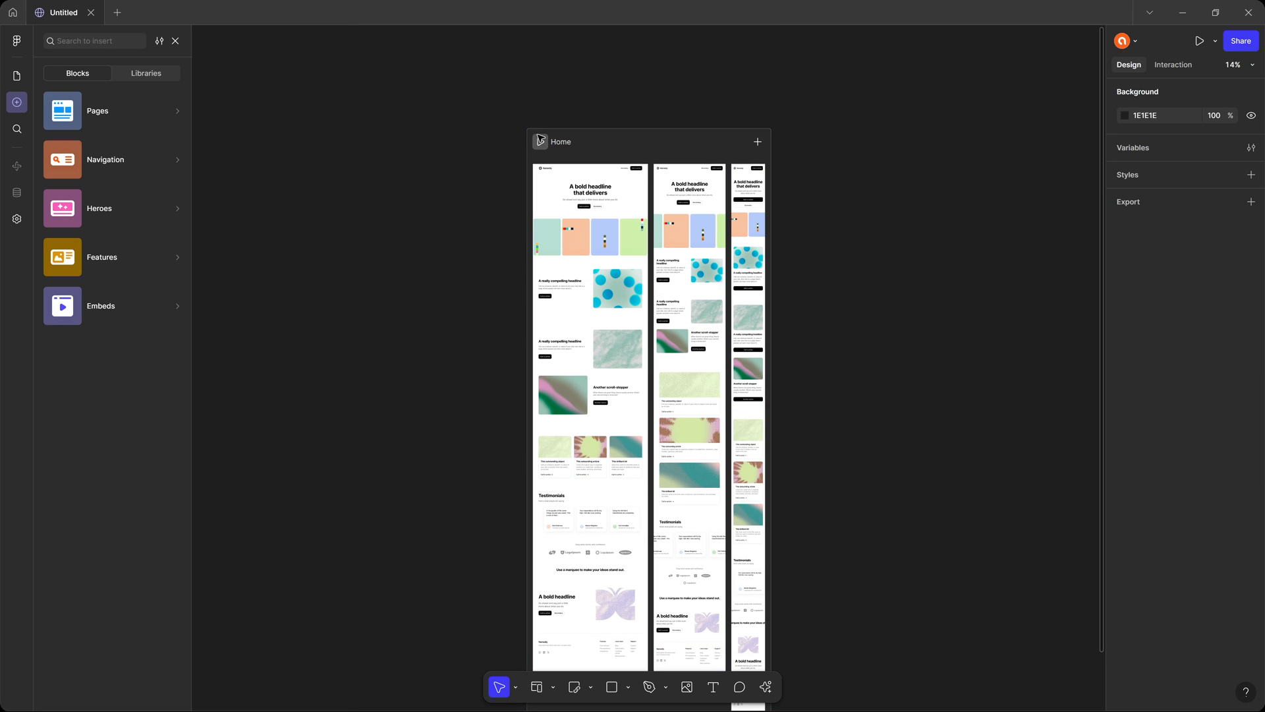
pyautogui.click(542, 143)
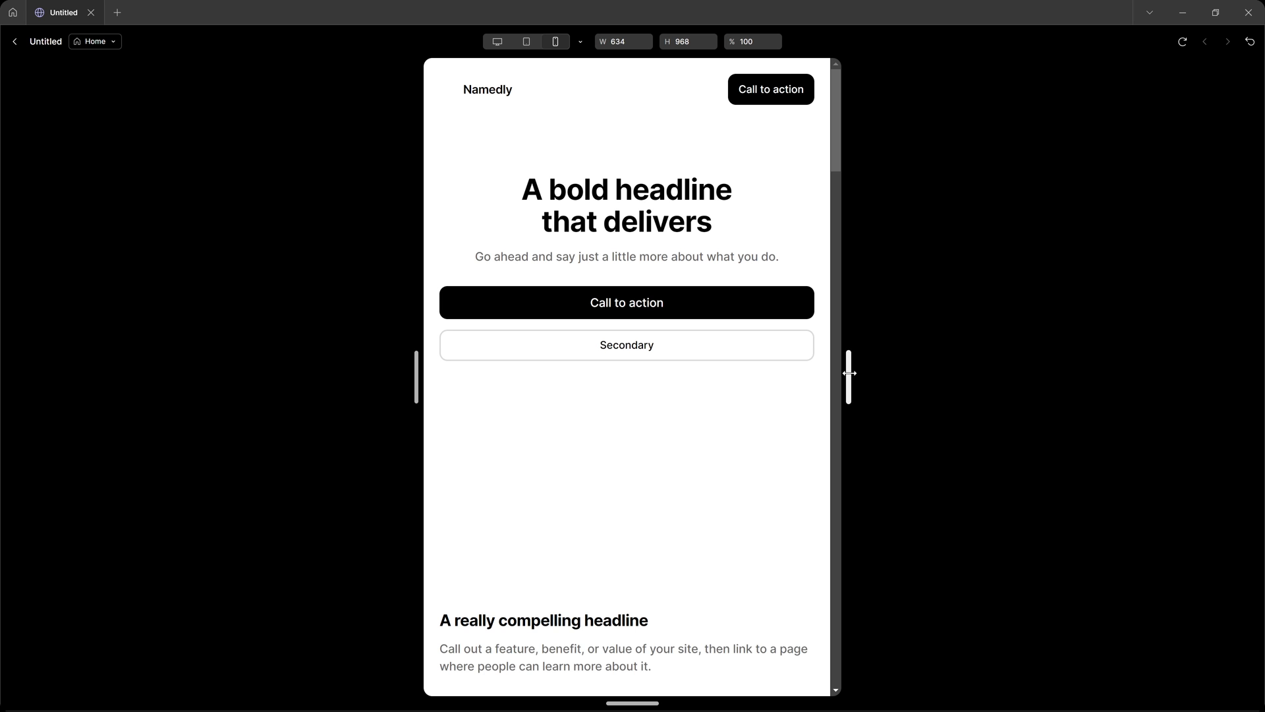
pyautogui.moveTo(849, 389); pyautogui.dragTo(1166, 386)
pyautogui.scroll(-2, 968, 320)
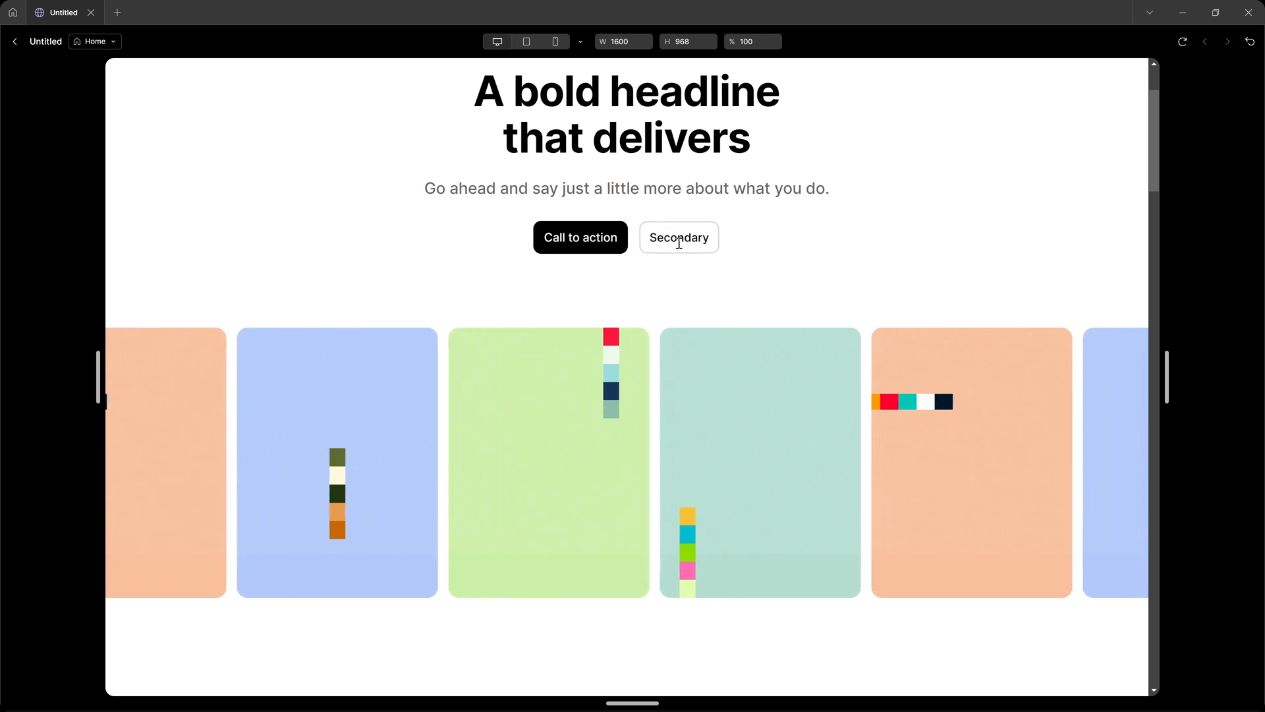
pyautogui.moveTo(664, 236); pyautogui.dragTo(711, 237)
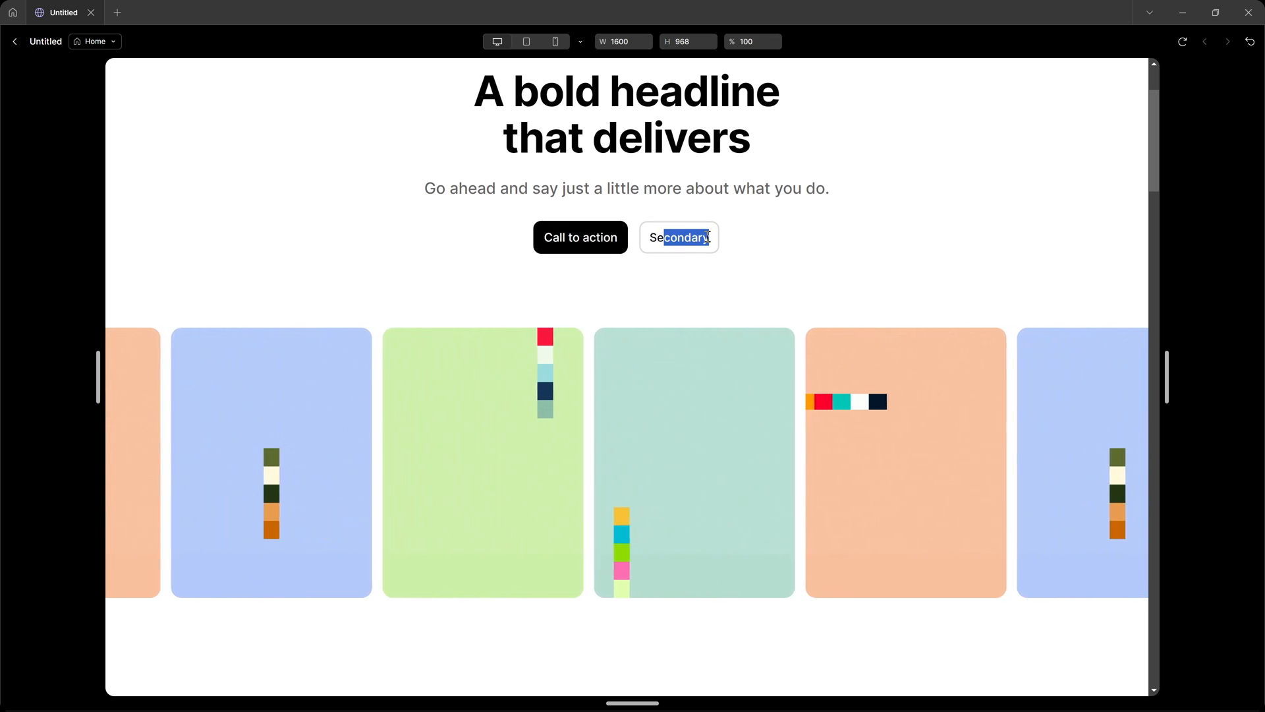
pyautogui.click(667, 237)
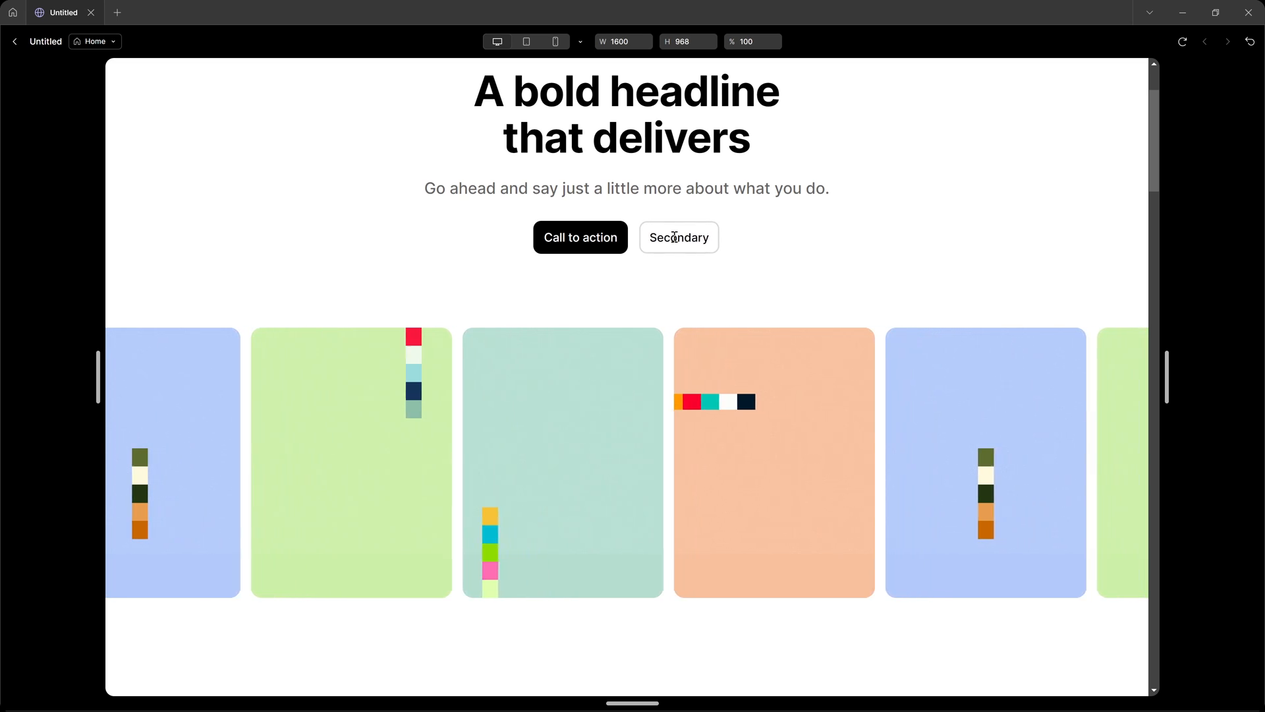
# Narrow the preview to 1432 px and examine how the image and text feature blocks adapt.
pyautogui.scroll(-5, 678, 339)
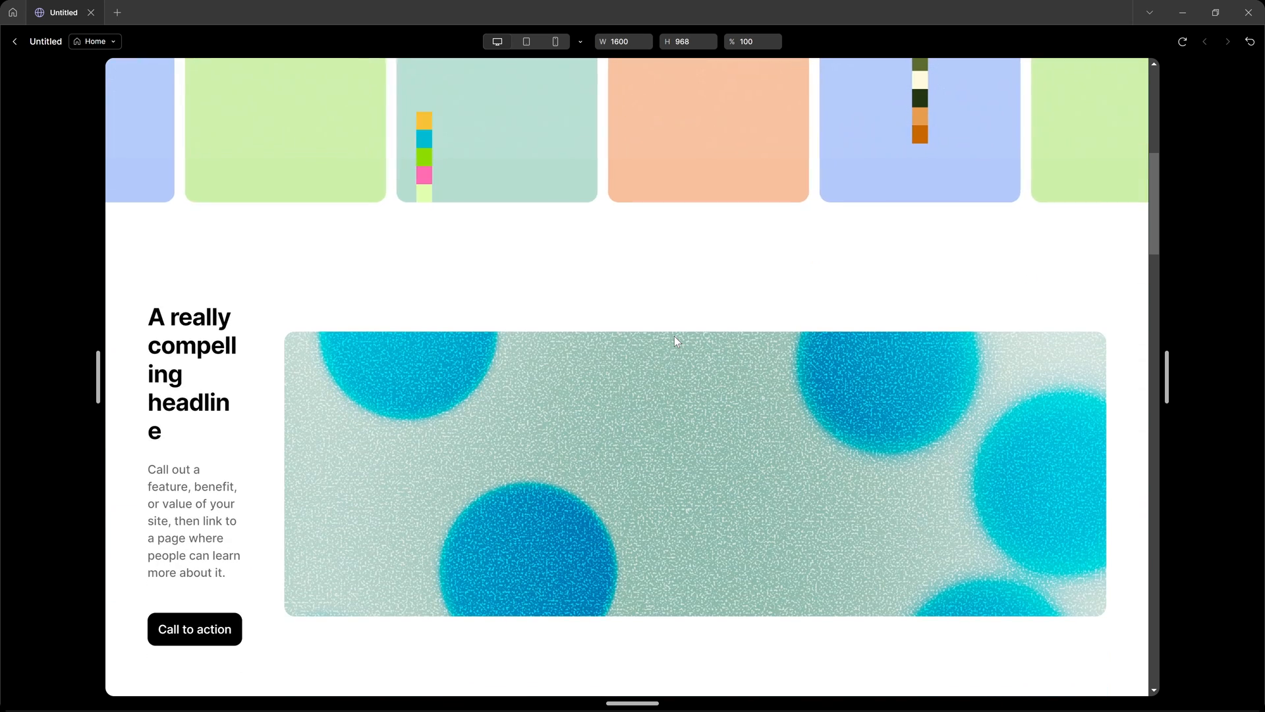
pyautogui.scroll(-4, 676, 340)
pyautogui.scroll(2, 395, 290)
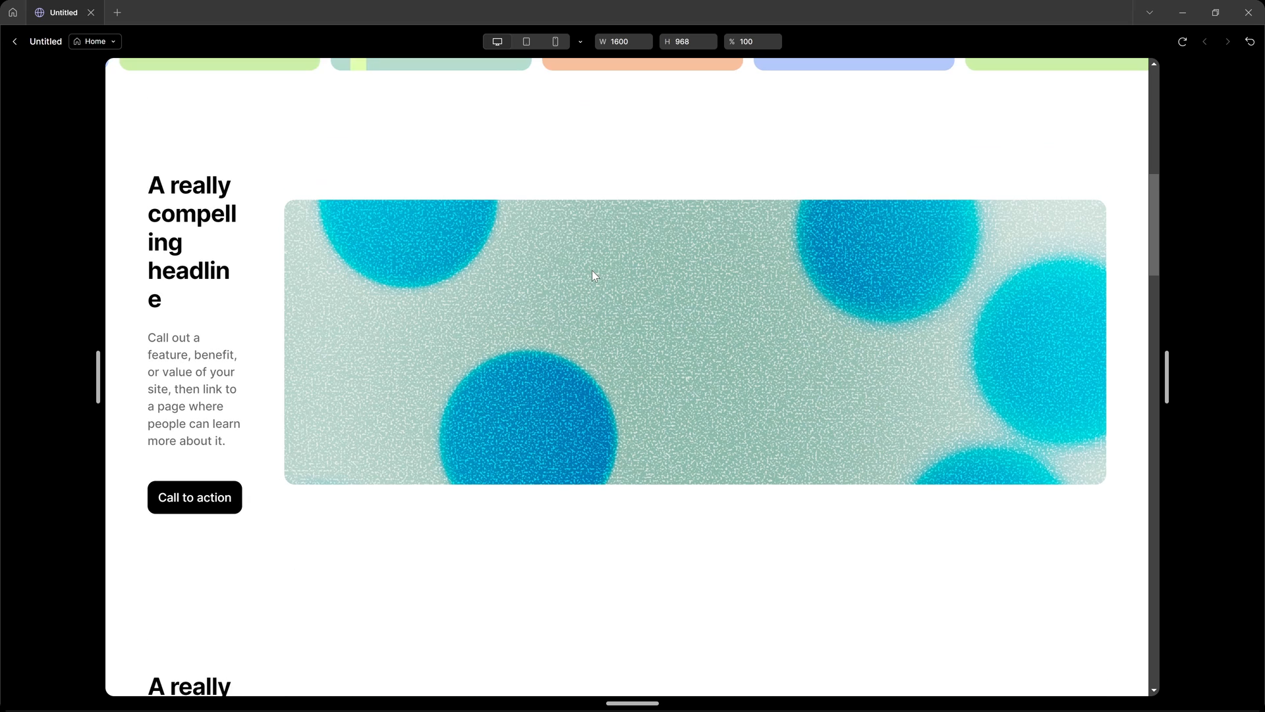
pyautogui.moveTo(91, 369); pyautogui.dragTo(143, 365)
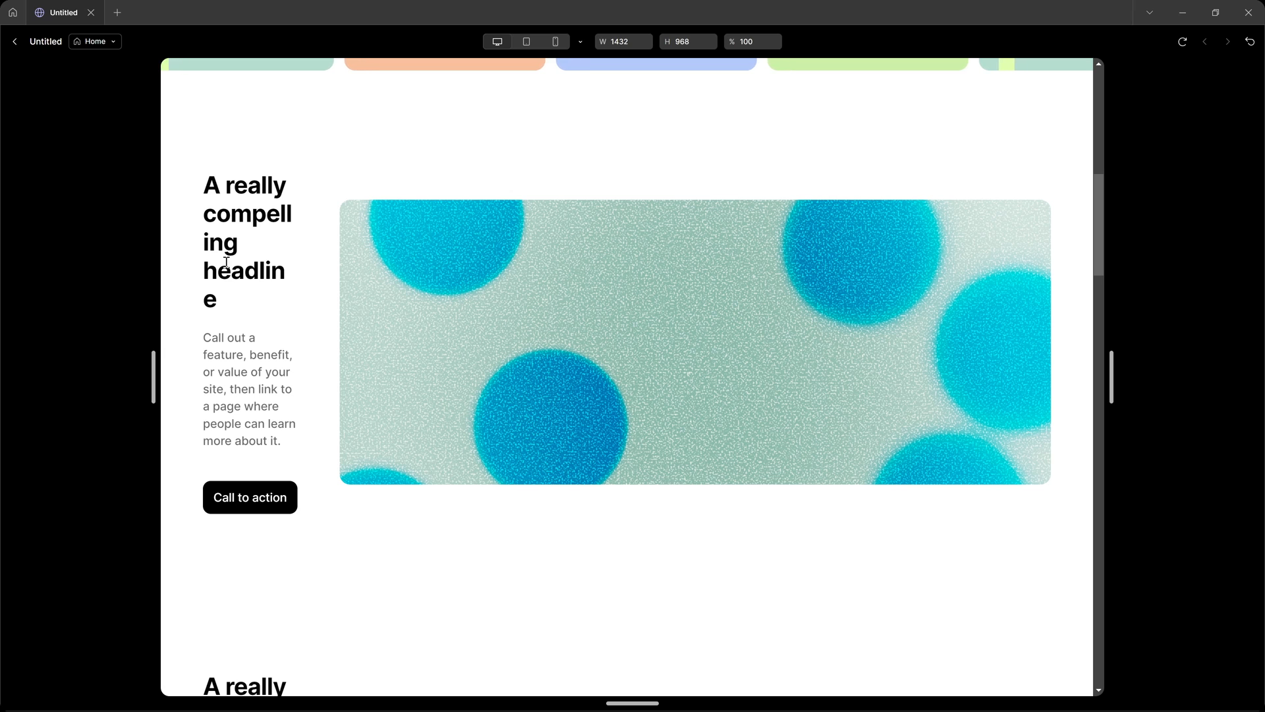
pyautogui.scroll(-4, 580, 303)
pyautogui.scroll(-4, 580, 302)
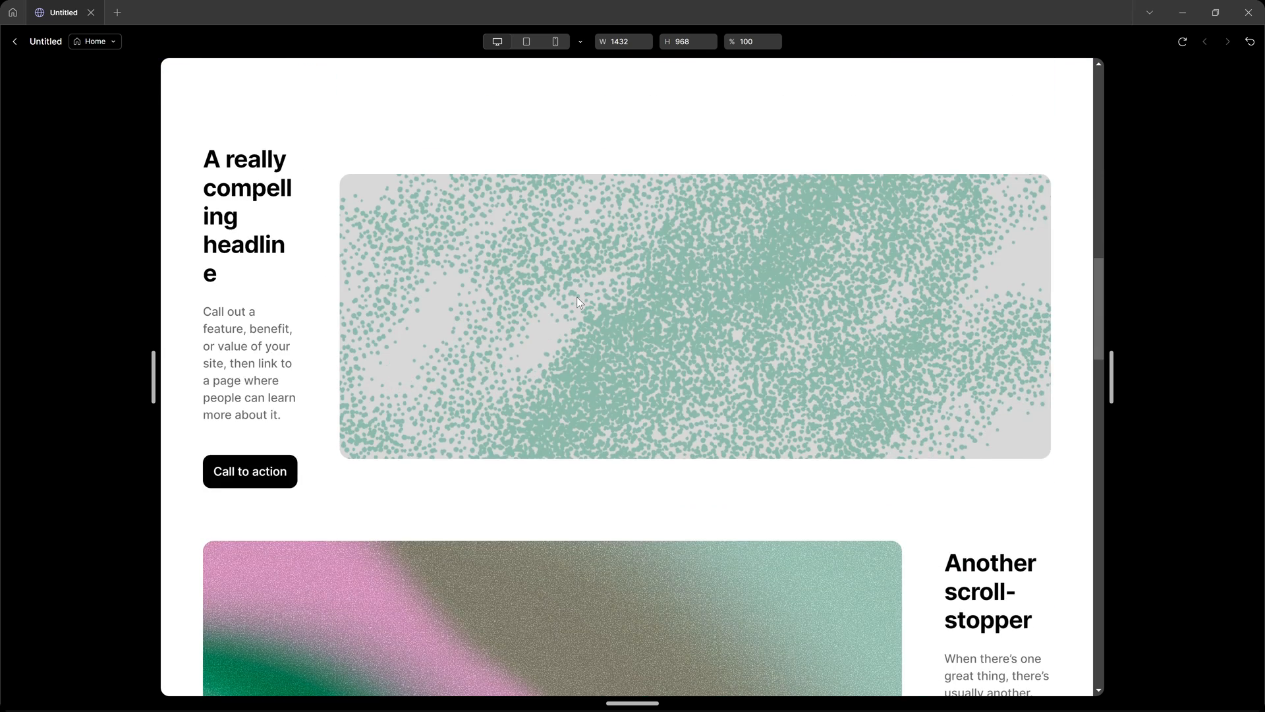
pyautogui.scroll(-6, 387, 356)
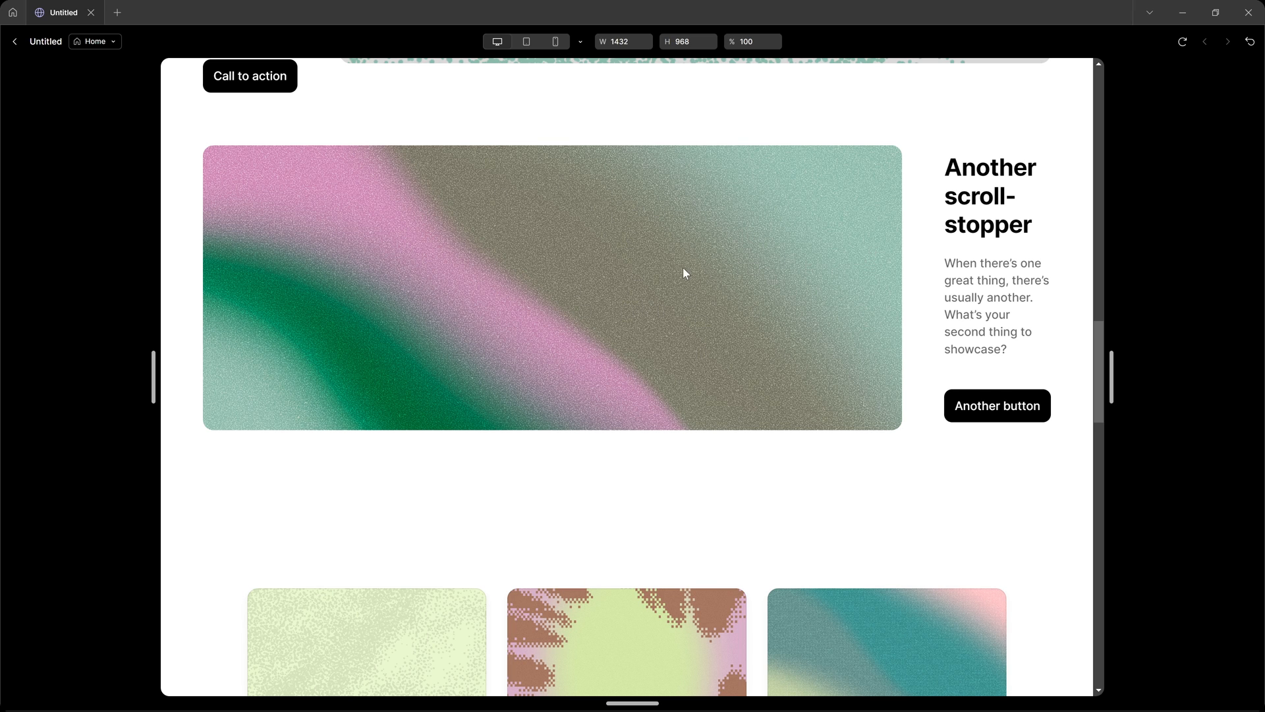
# Check the Call to action link of the first pattern card in the preview.
pyautogui.scroll(-10, 687, 273)
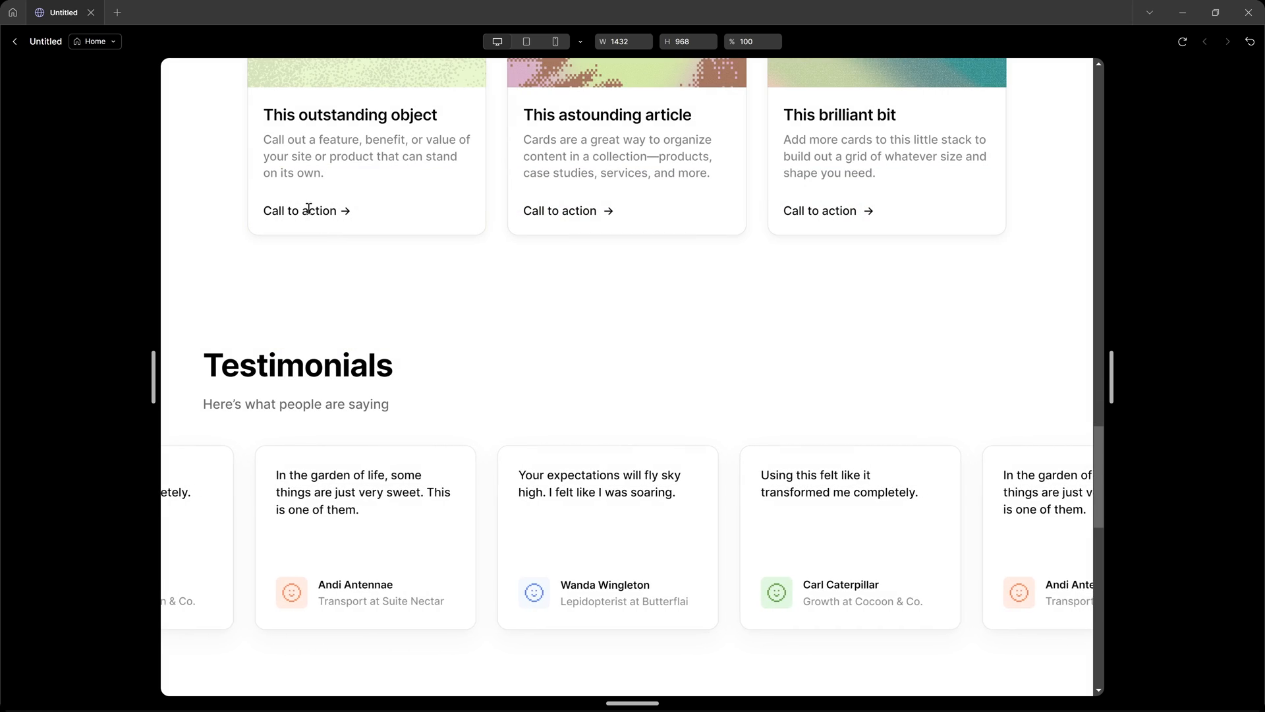
pyautogui.moveTo(283, 210); pyautogui.dragTo(353, 214)
pyautogui.click(353, 215)
pyautogui.moveTo(266, 210); pyautogui.dragTo(361, 209)
pyautogui.click(379, 238)
# Examine the testimonials, logo row, text marquee, butterfly hero and footer in the preview.
pyautogui.scroll(-3, 455, 287)
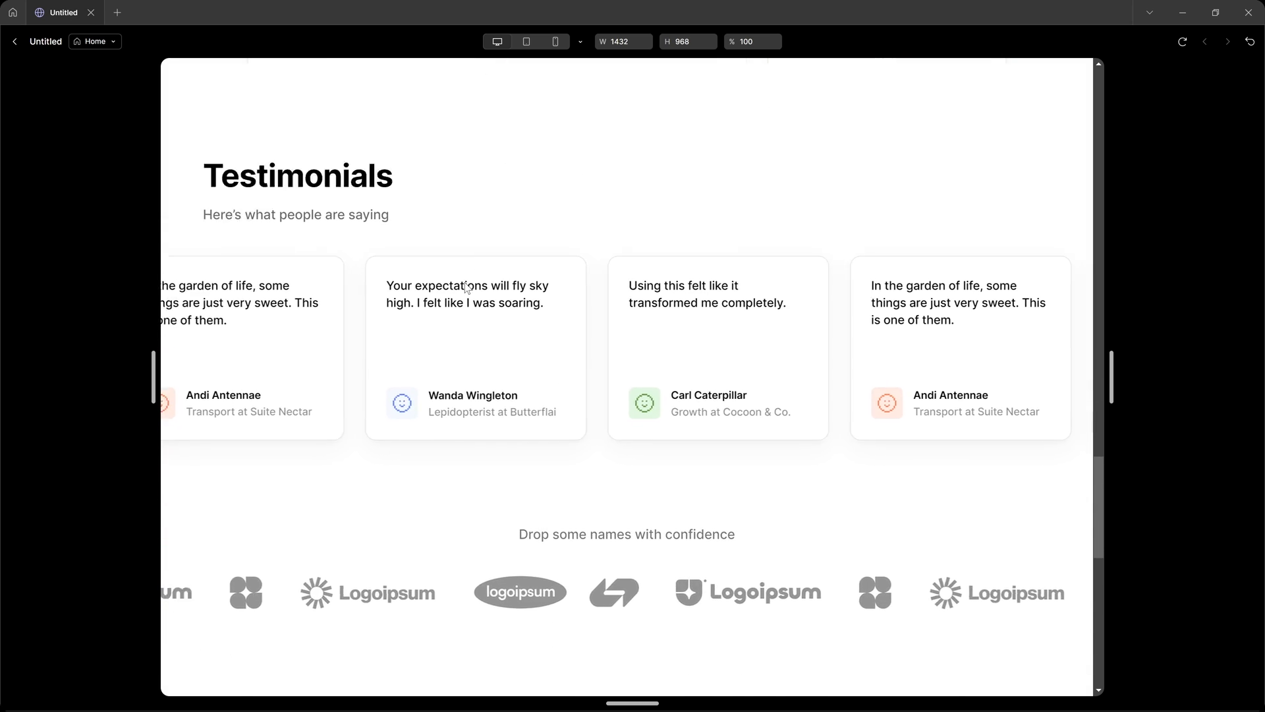
pyautogui.scroll(-1, 466, 288)
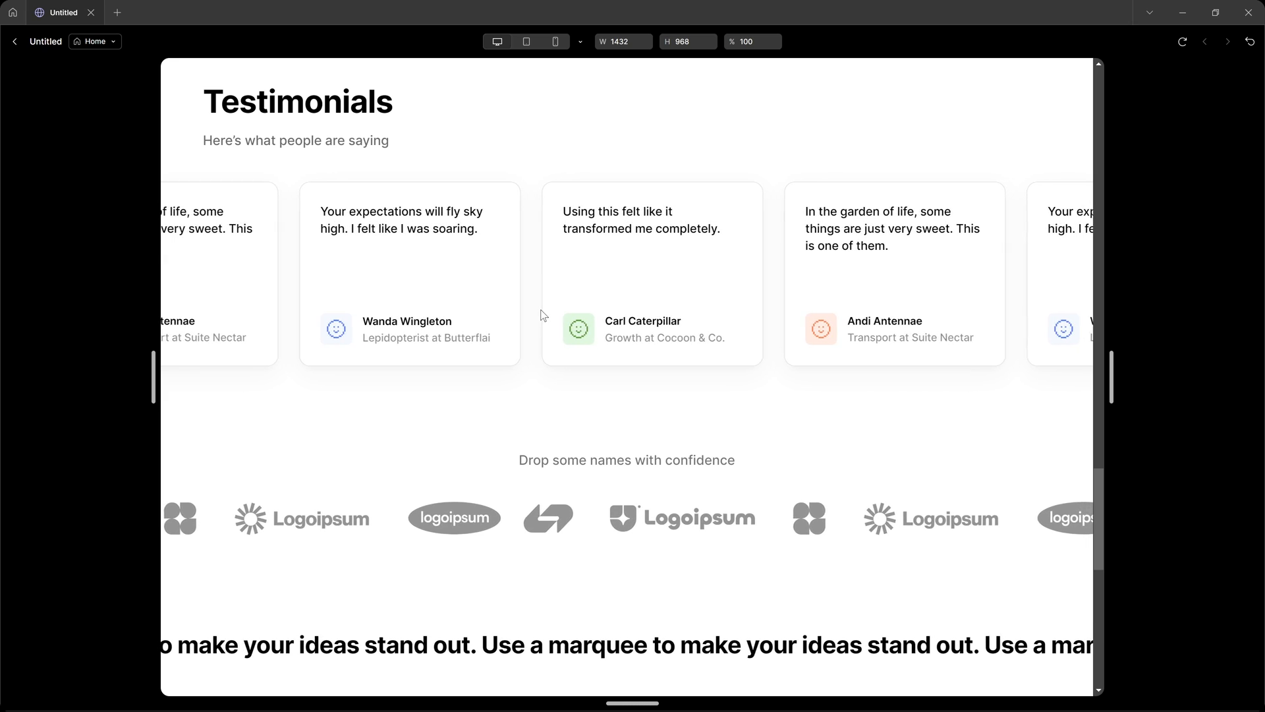
pyautogui.scroll(-4, 935, 449)
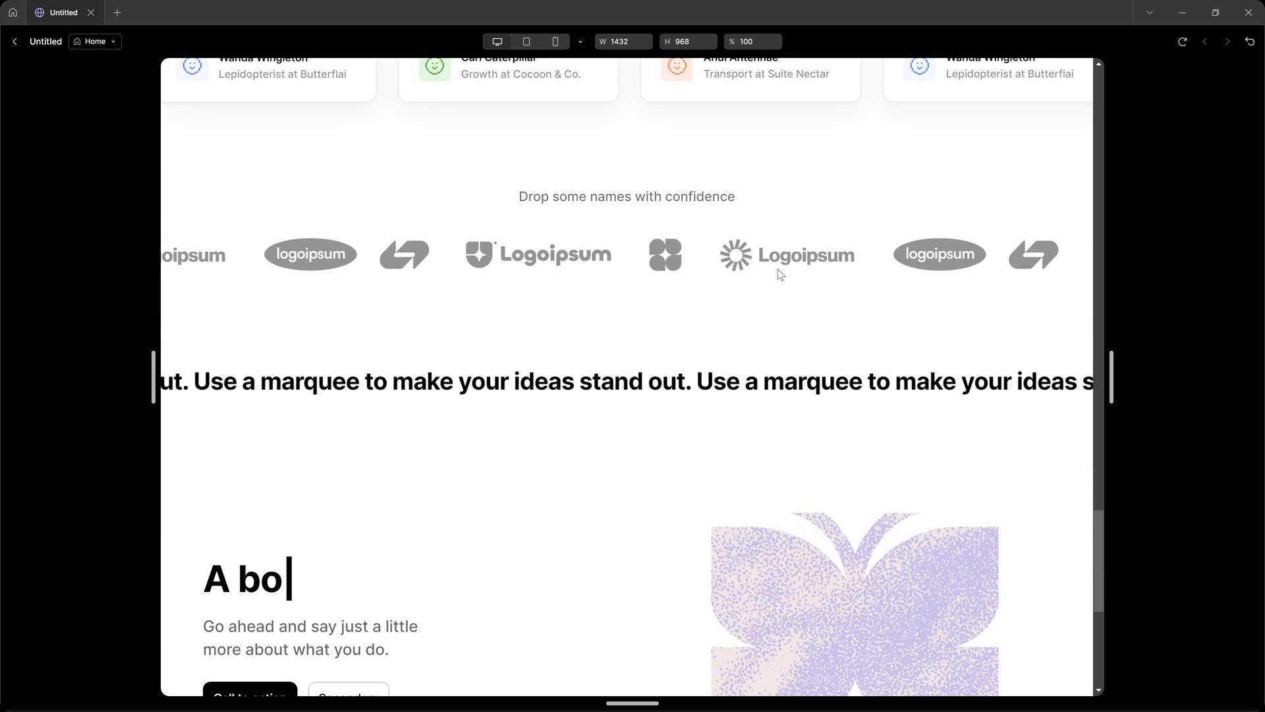
pyautogui.scroll(-4, 740, 418)
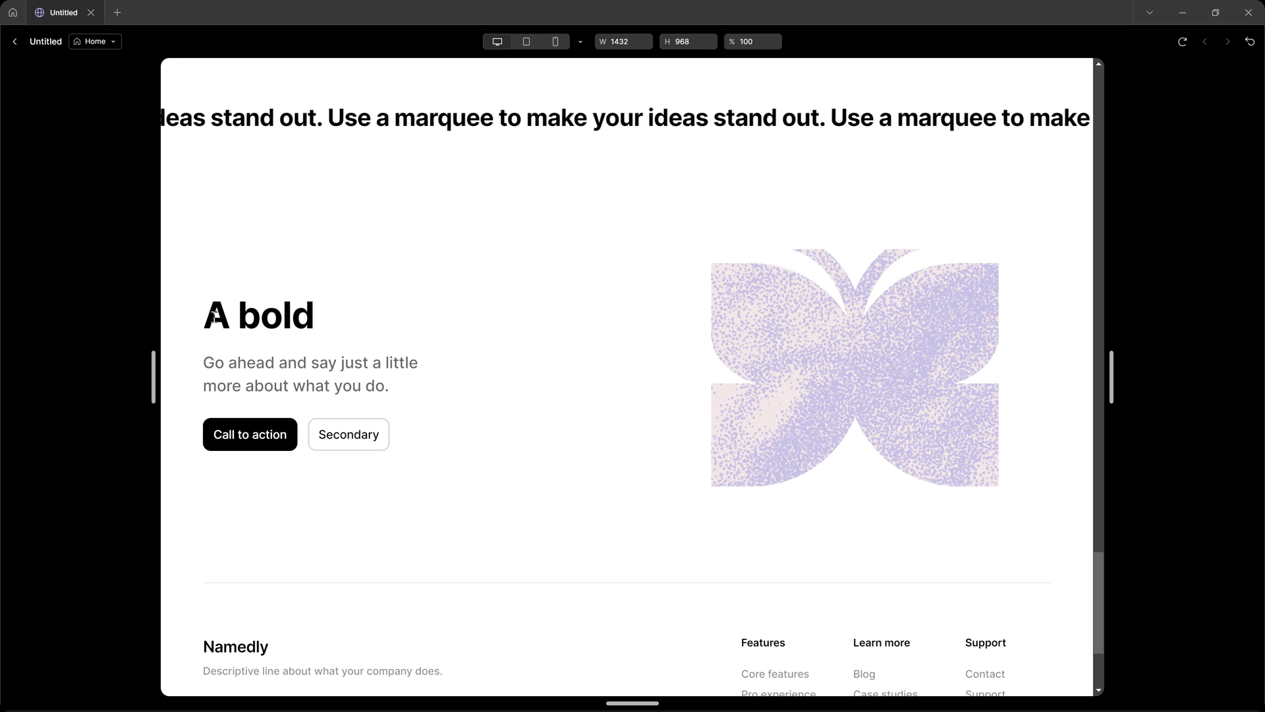
pyautogui.scroll(-3, 399, 374)
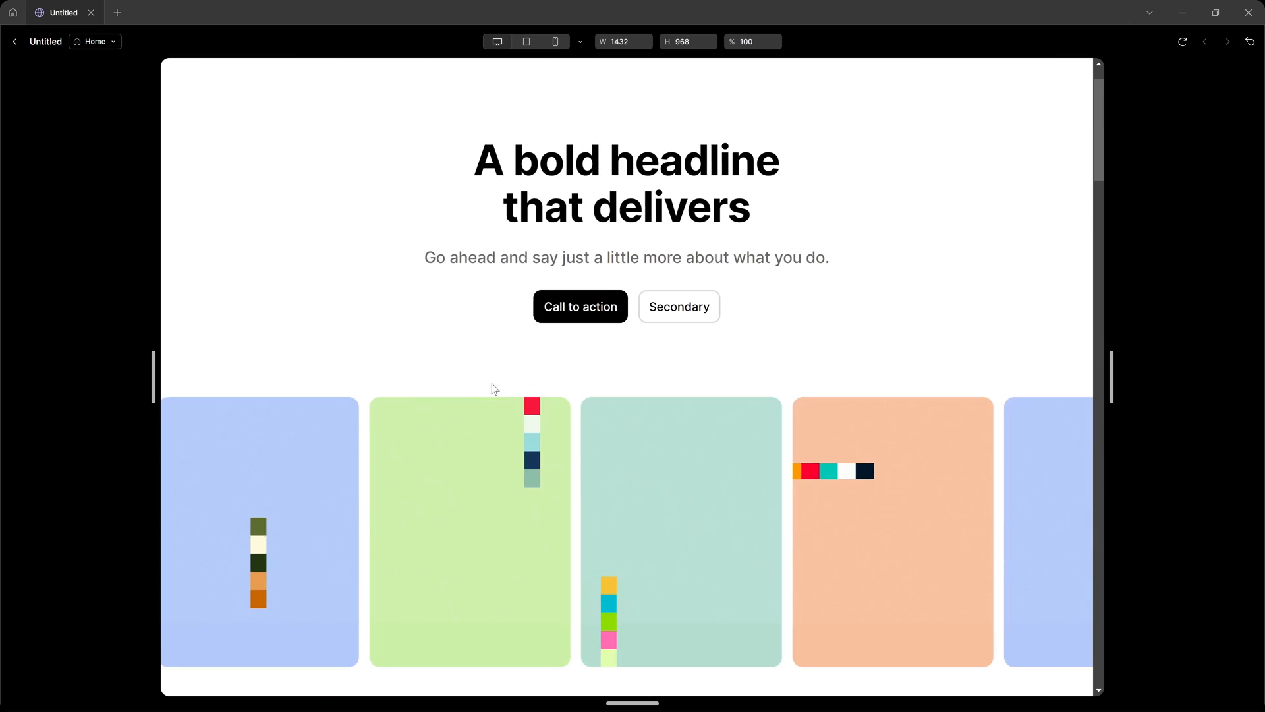
# Narrow the preview to 1108 px to check the header and hero, and return to the canvas.
pyautogui.scroll(1, 495, 388)
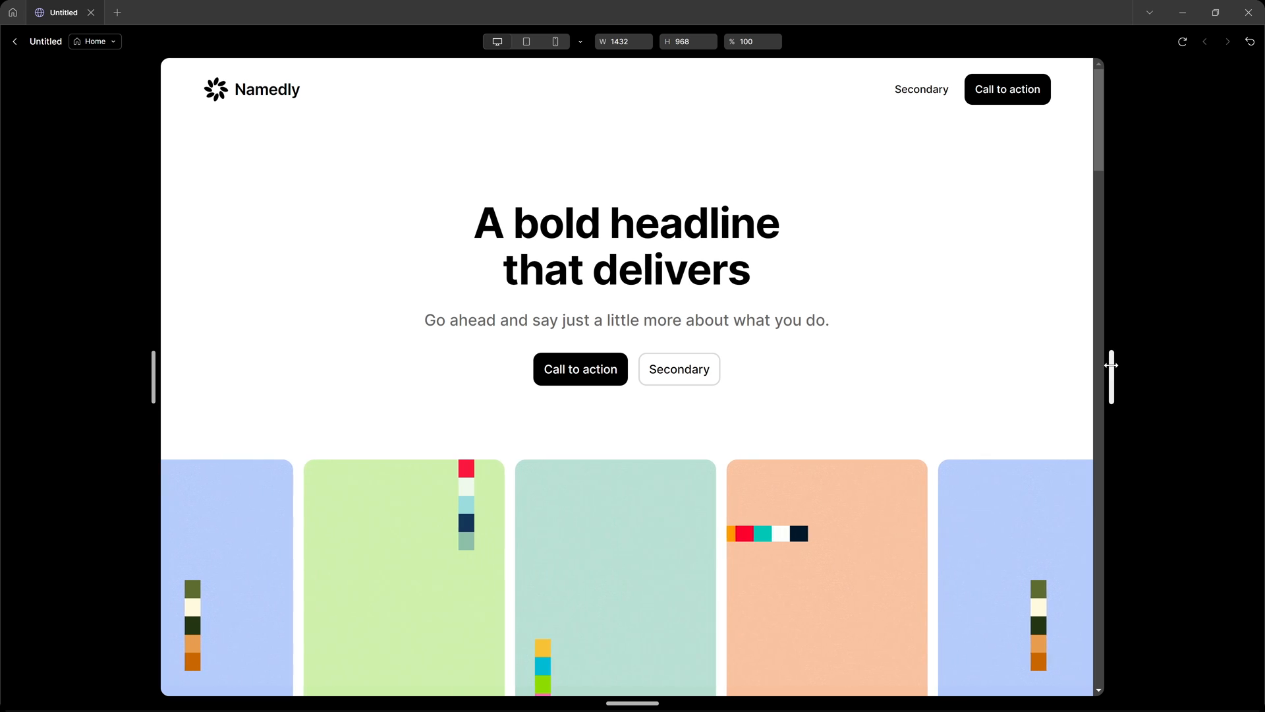
pyautogui.moveTo(1111, 365); pyautogui.dragTo(1005, 373)
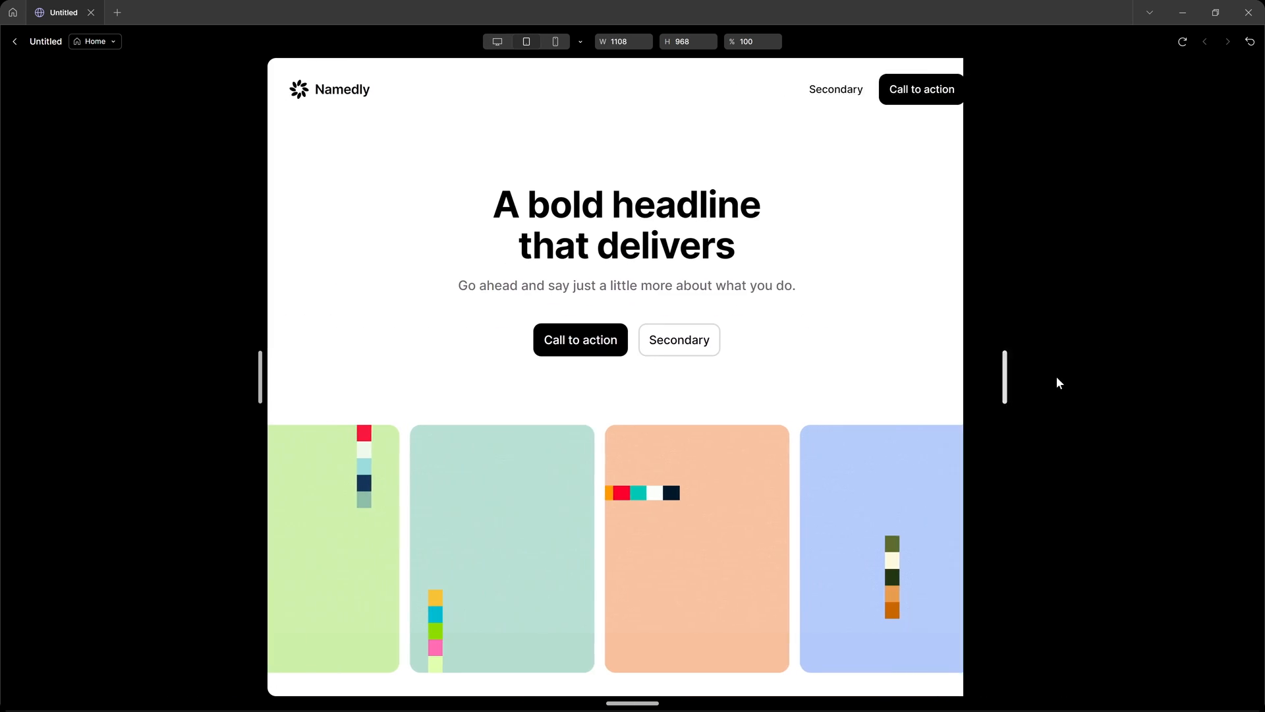
pyautogui.press('Escape')
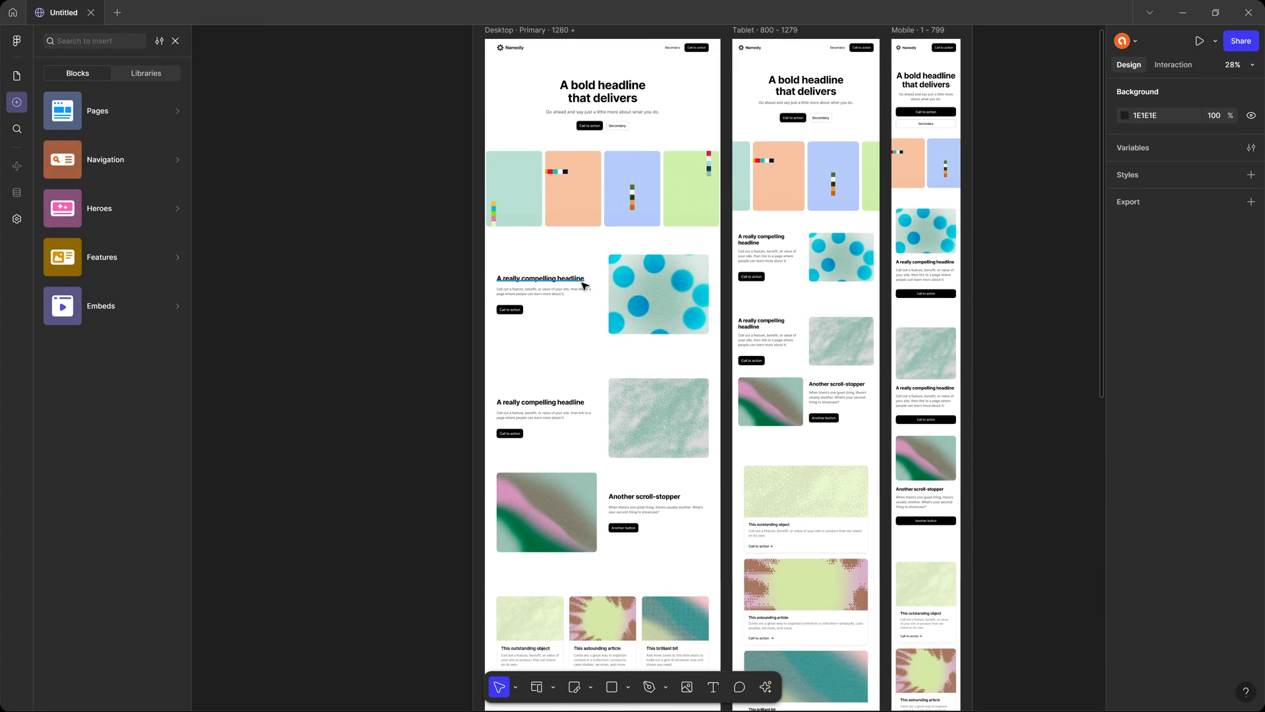
pyautogui.scroll(5, 584, 285)
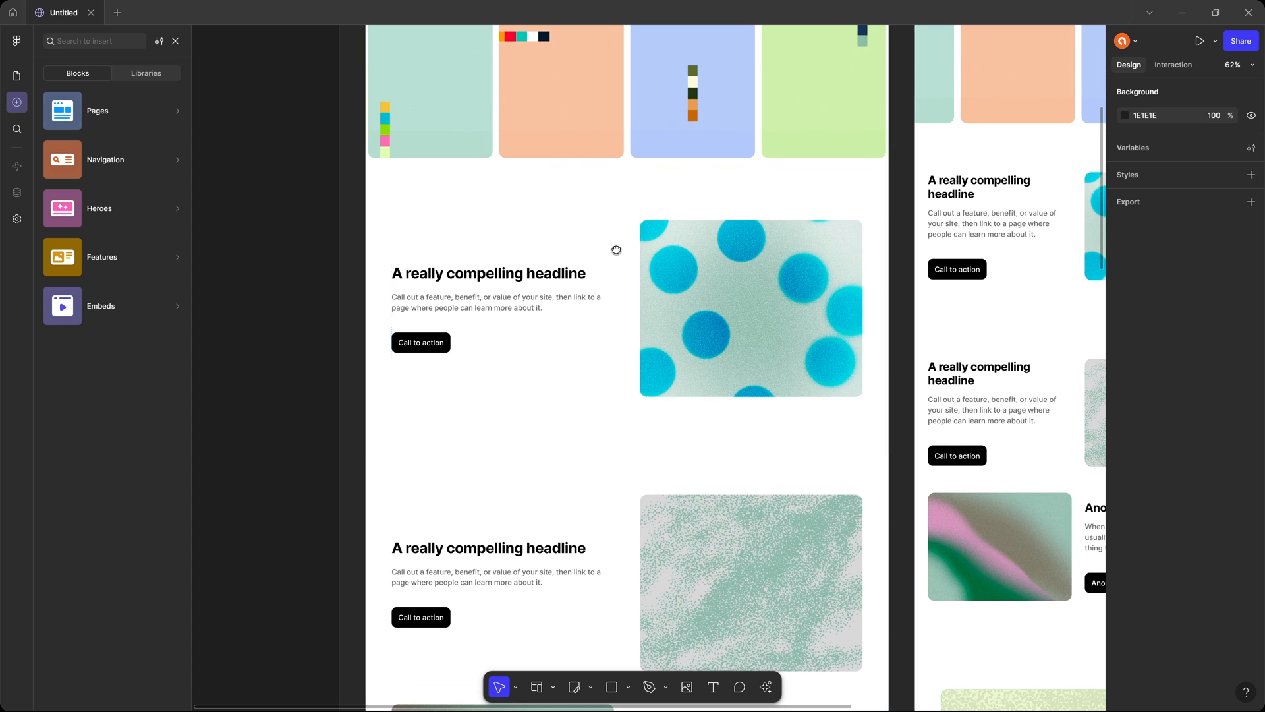
# Inspect the auto layout settings of the first feature block's outer frame, text content and image on the desktop layout.
pyautogui.scroll(5, 616, 250)
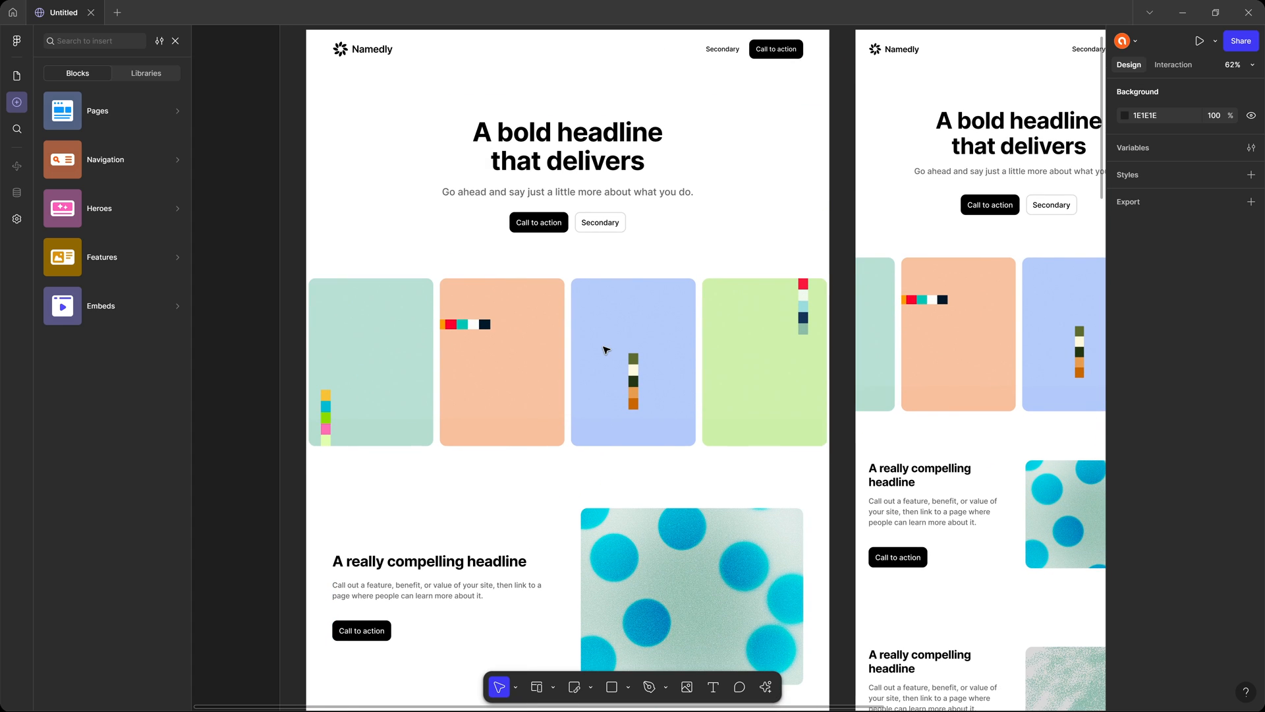
pyautogui.scroll(-1, 607, 356)
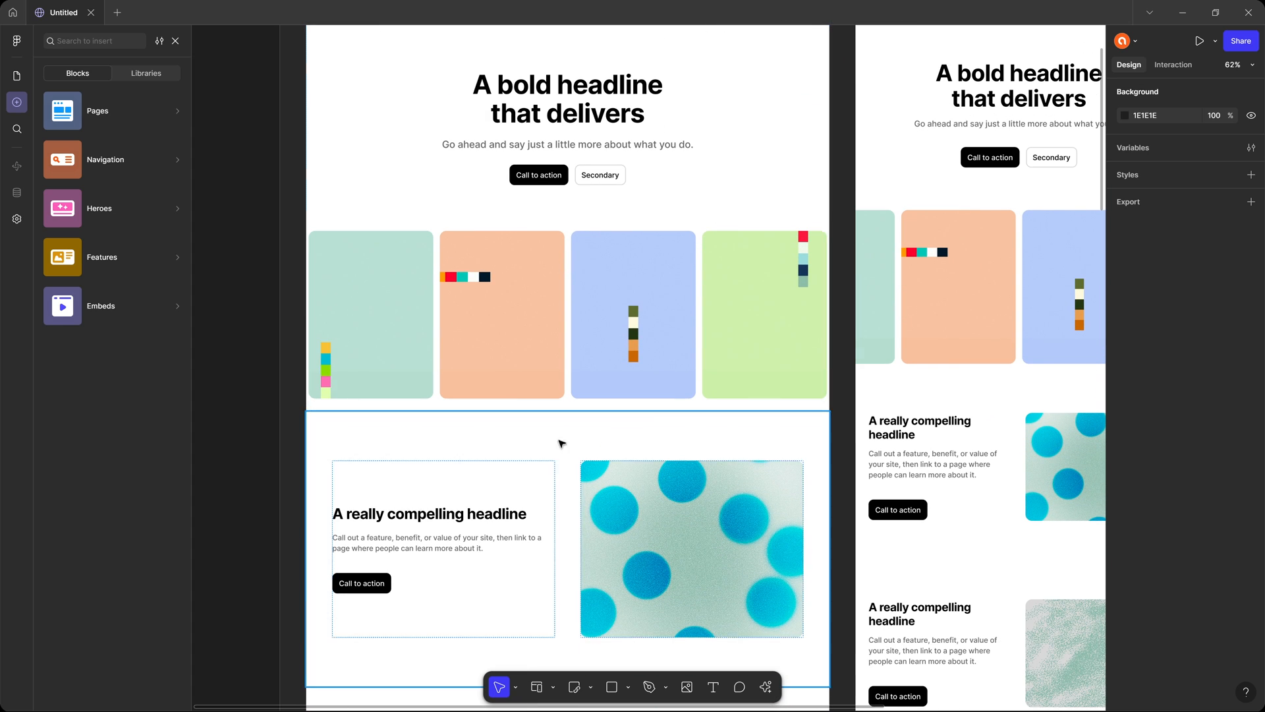
pyautogui.scroll(-2, 556, 330)
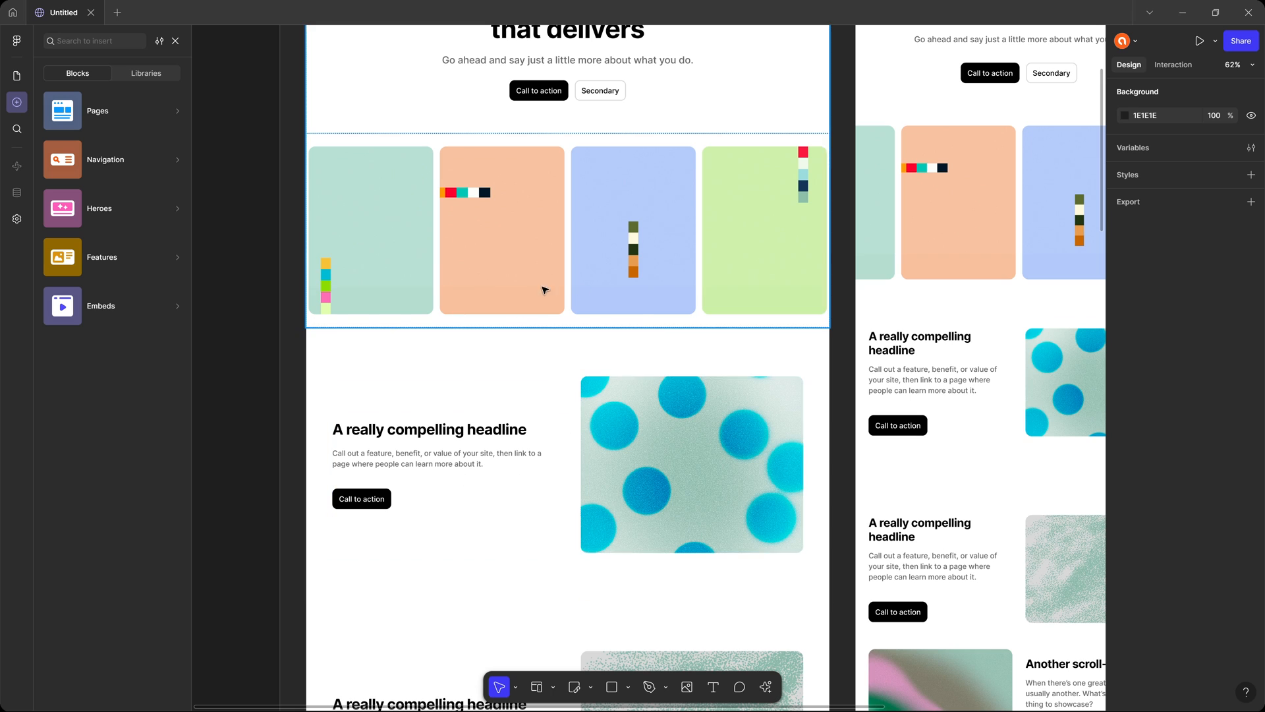
pyautogui.scroll(-1, 654, 349)
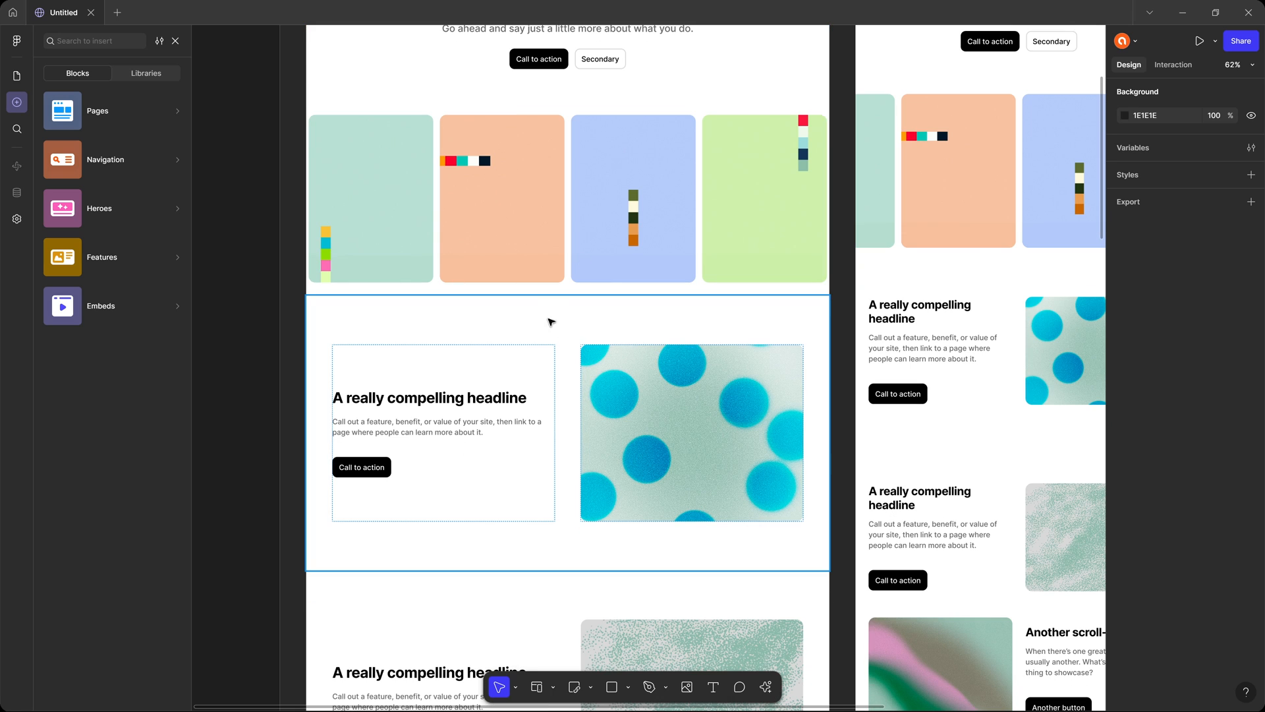
pyautogui.scroll(-2, 477, 433)
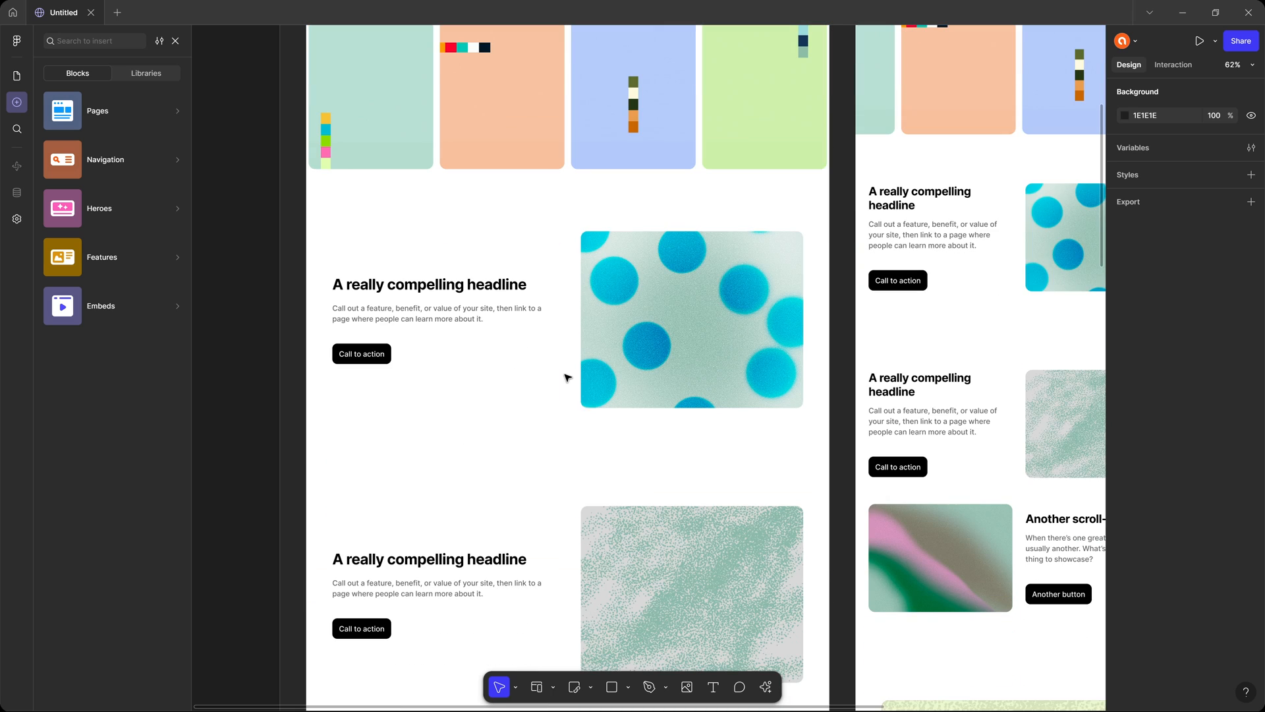
pyautogui.click(516, 193)
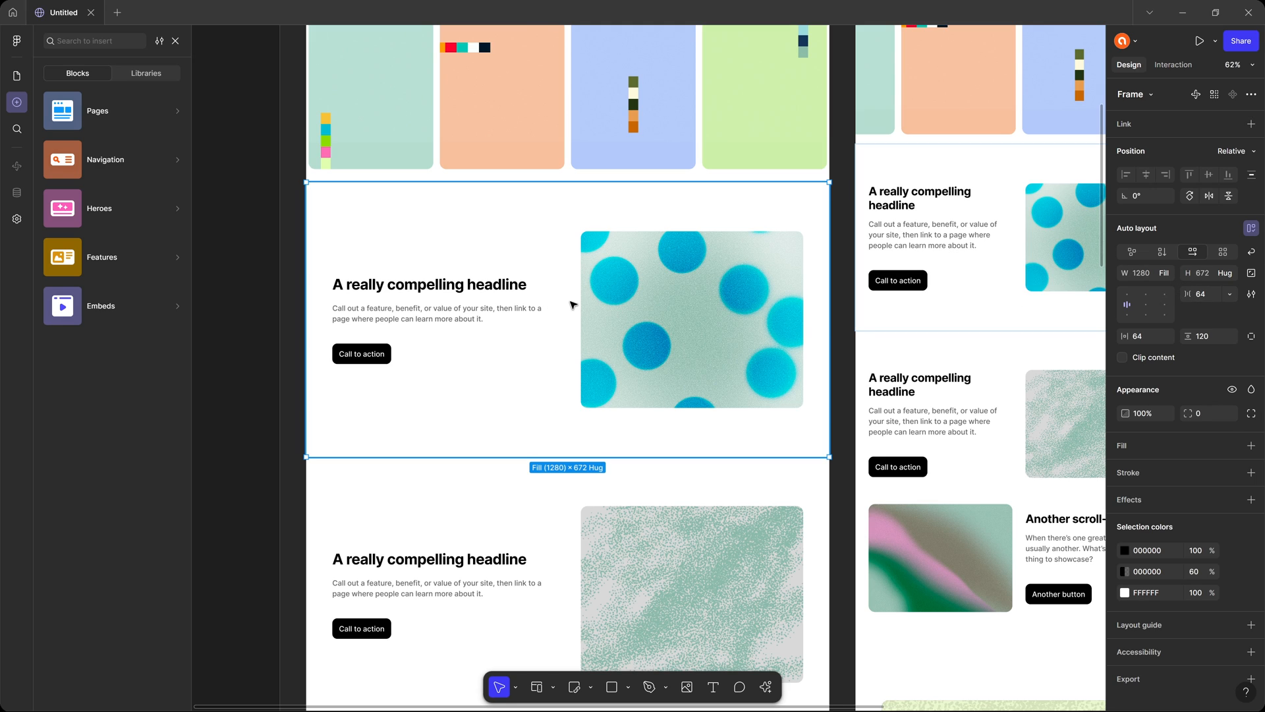
pyautogui.click(468, 312)
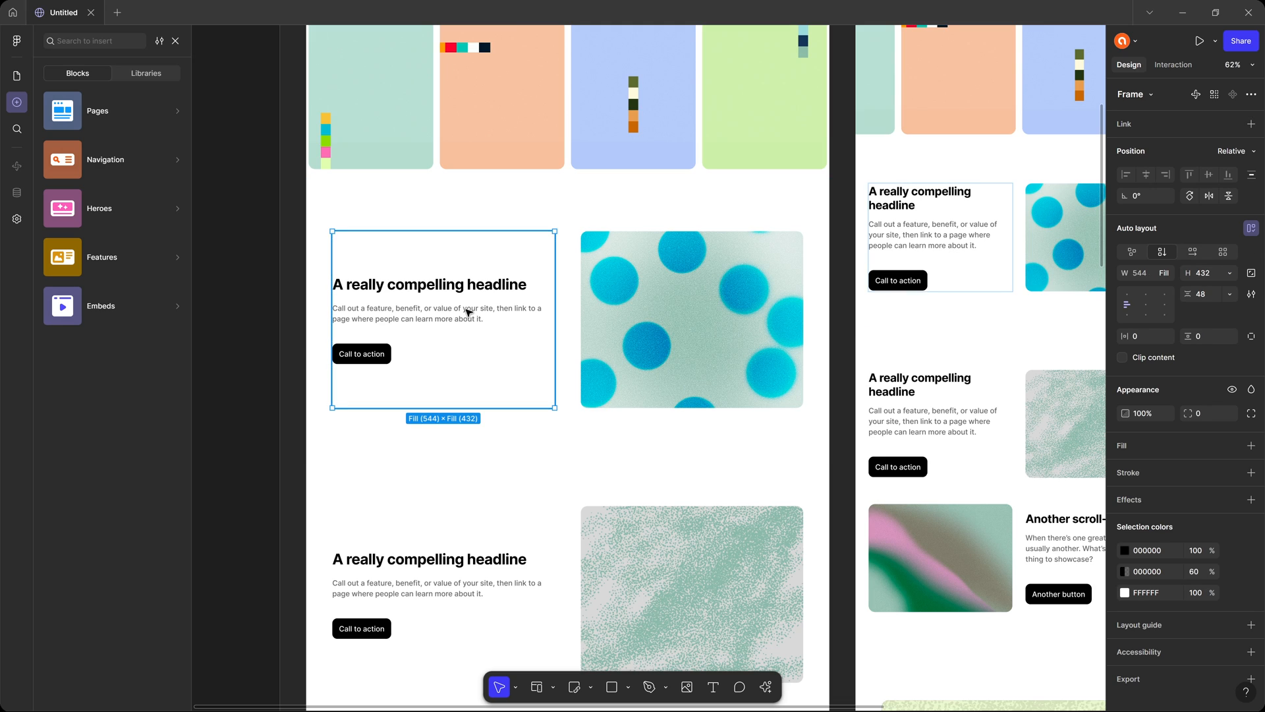
pyautogui.click(694, 297)
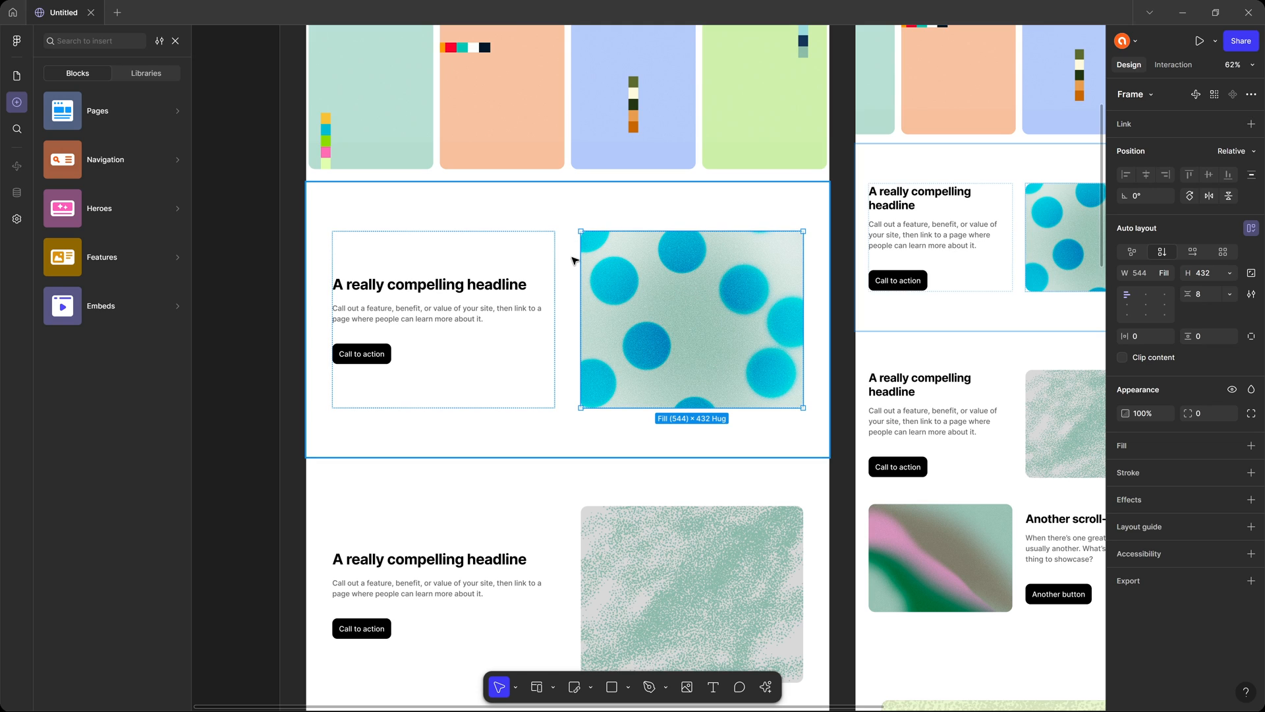
pyautogui.click(572, 261)
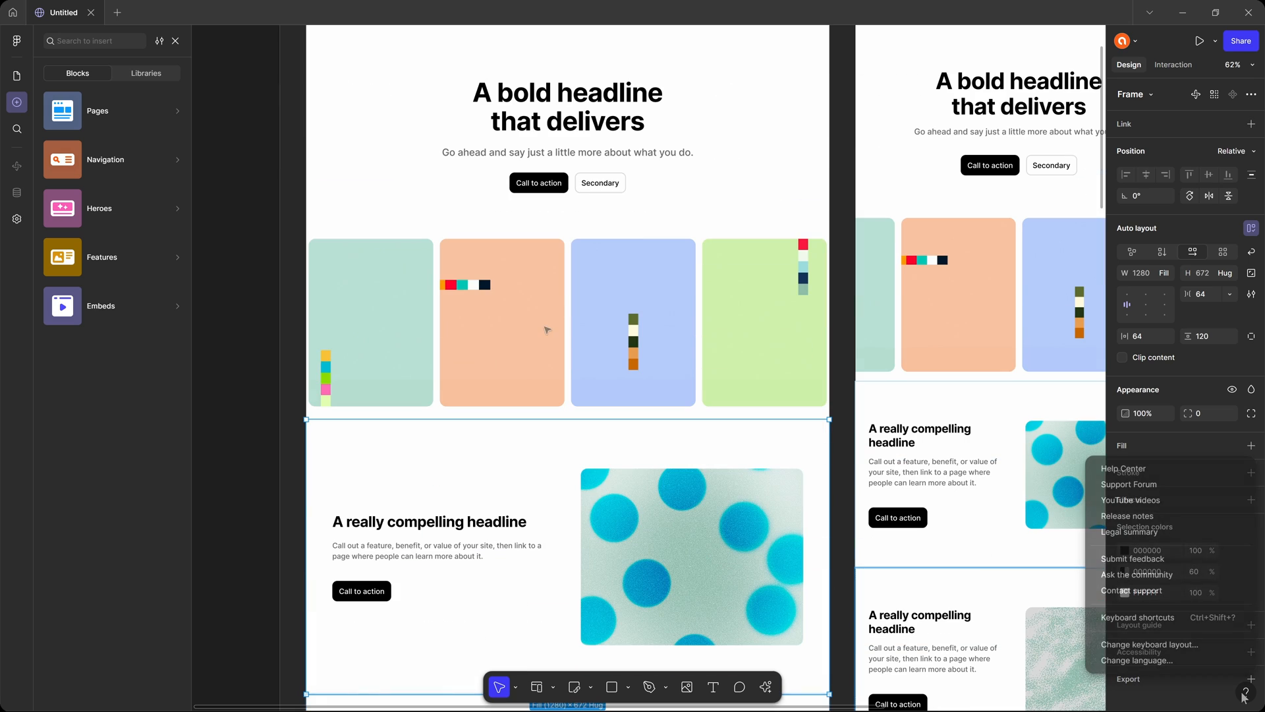
# Look through the keyboard shortcuts reference, including View, Selection, Edit, Arrange and Layout, and close it with nothing selected.
pyautogui.click(1147, 613)
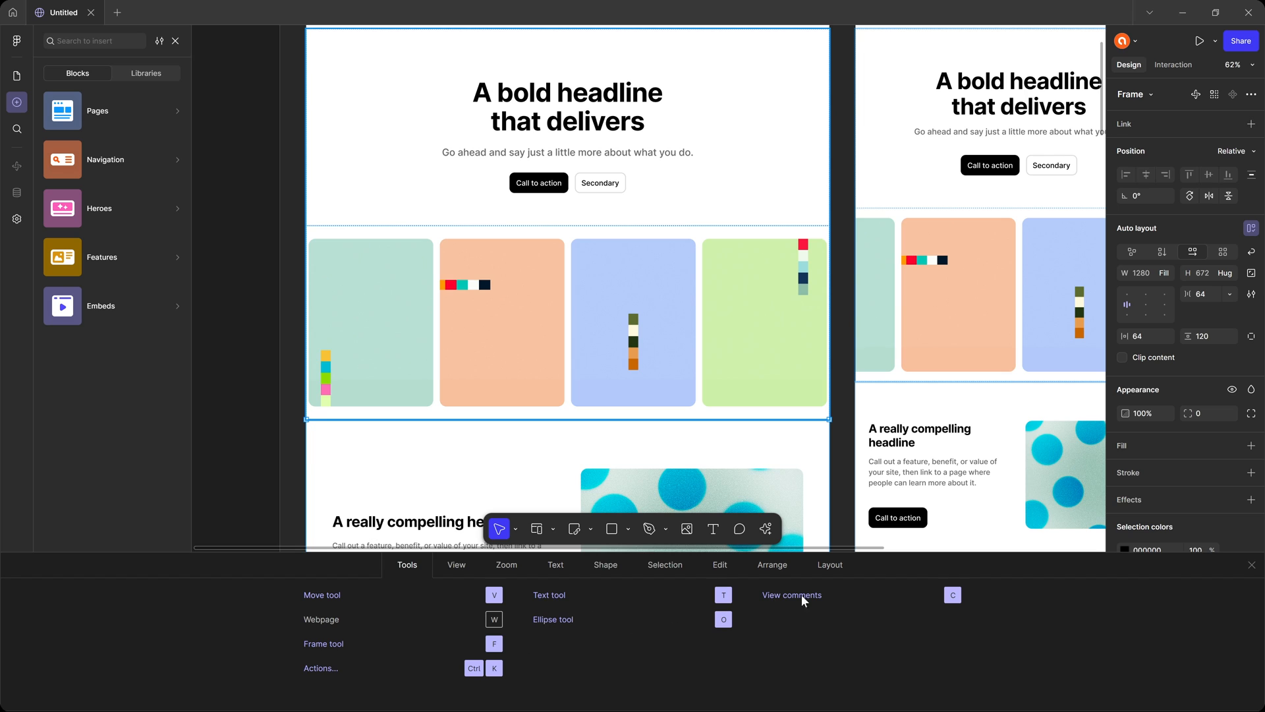
pyautogui.click(457, 565)
pyautogui.click(665, 565)
pyautogui.click(720, 565)
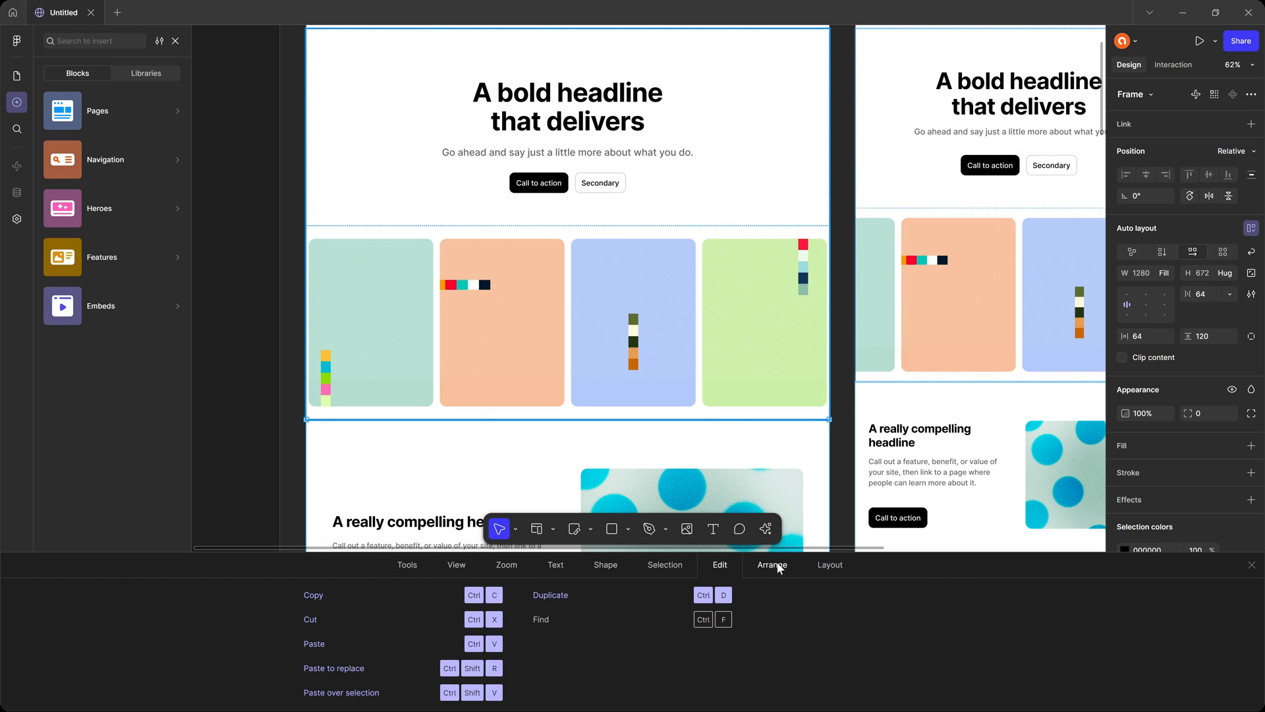
pyautogui.click(773, 564)
pyautogui.click(832, 565)
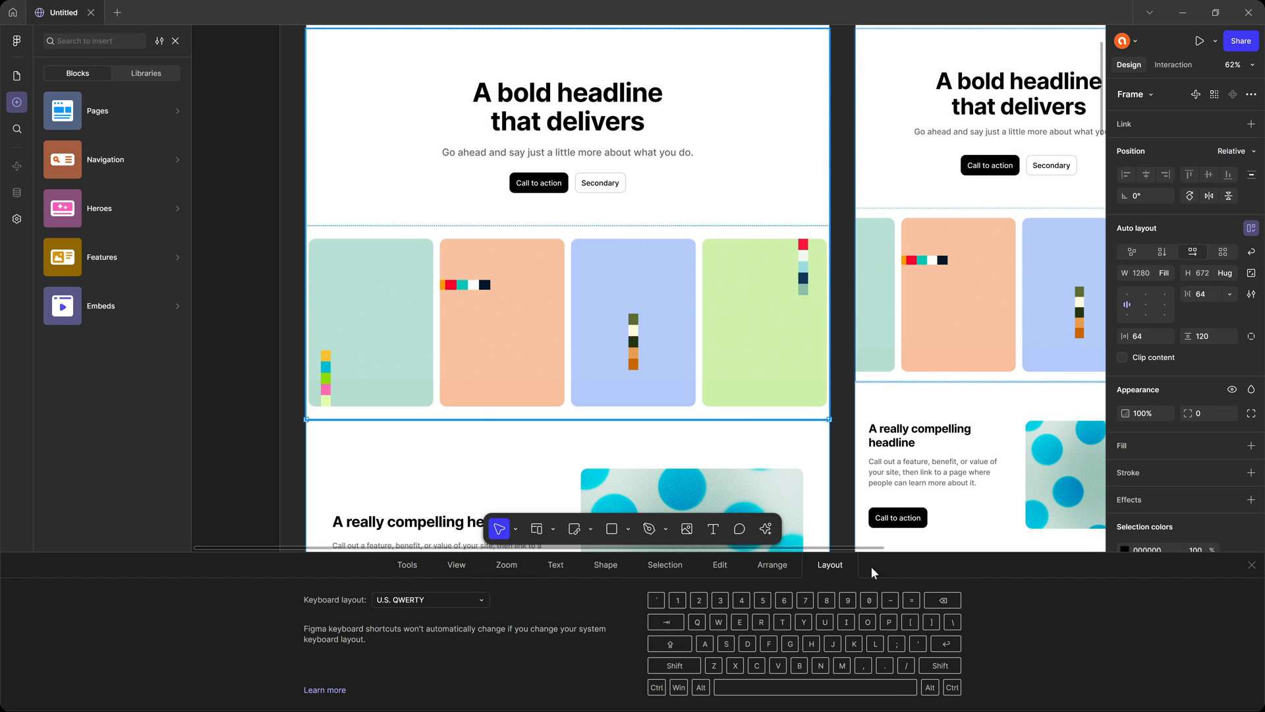
pyautogui.click(1252, 565)
pyautogui.click(254, 257)
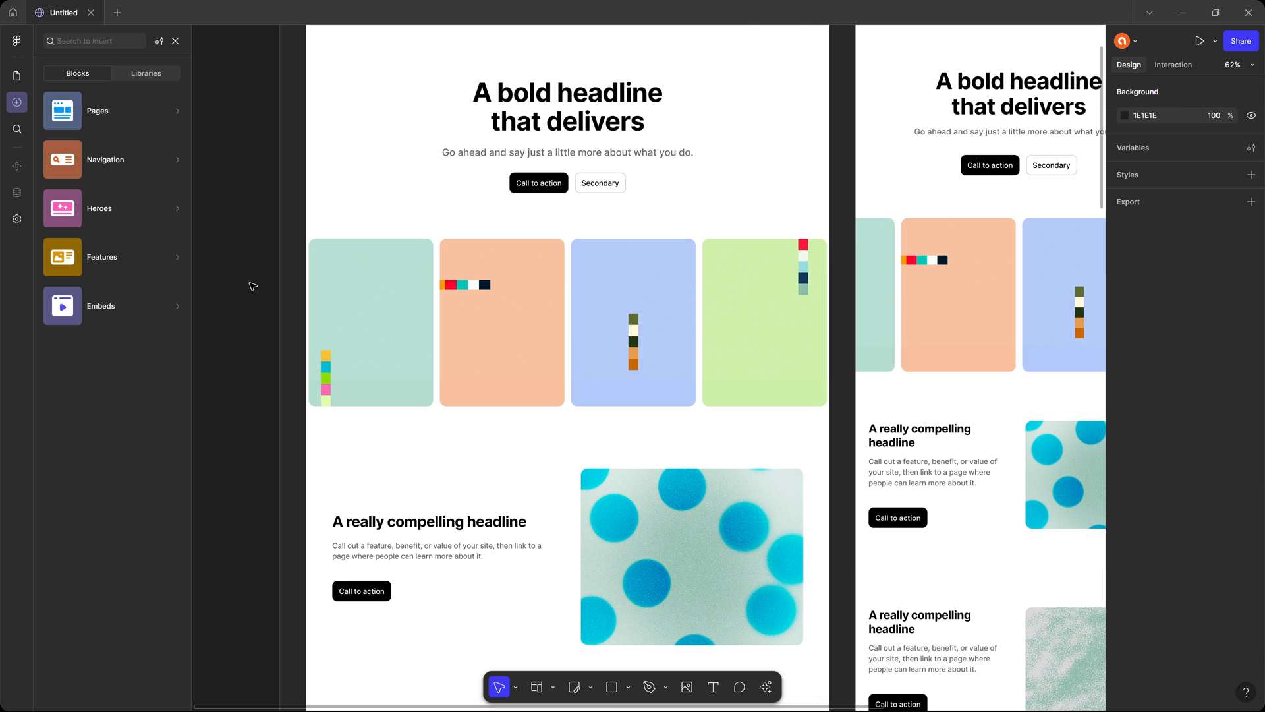
pyautogui.scroll(4, 253, 286)
pyautogui.hotkey('ctrl', 'k')
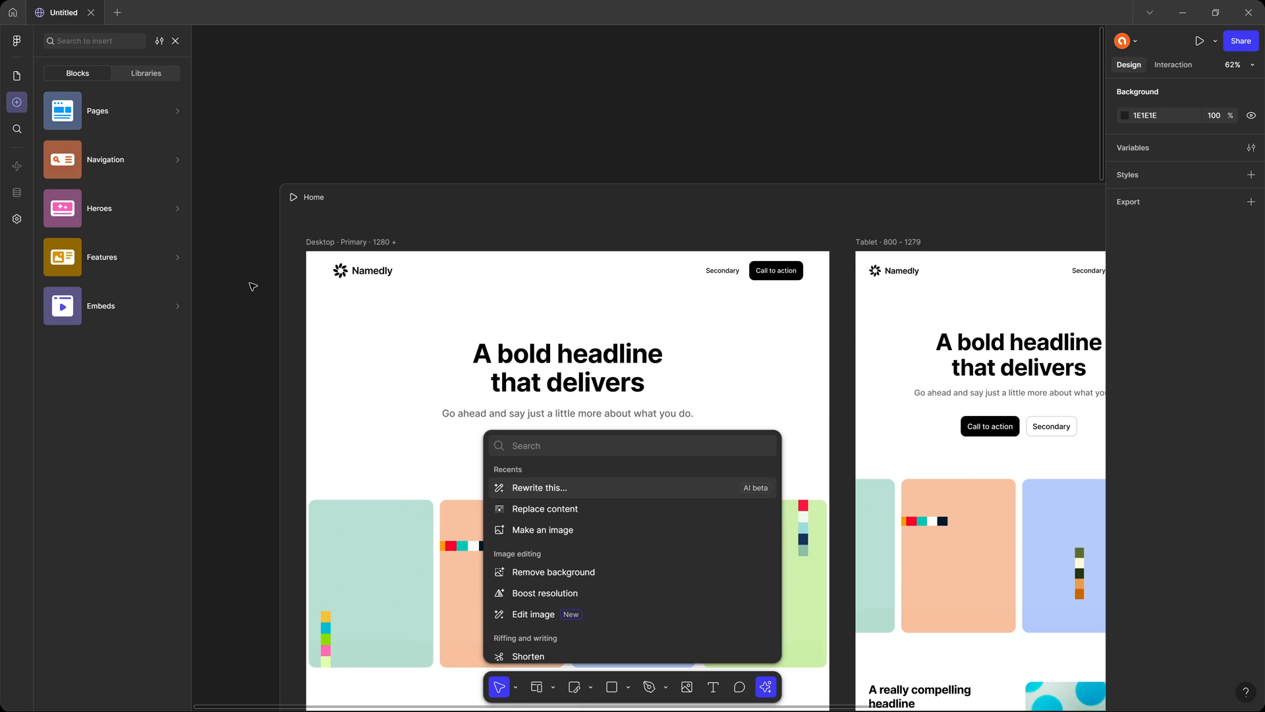
pyautogui.press('Escape')
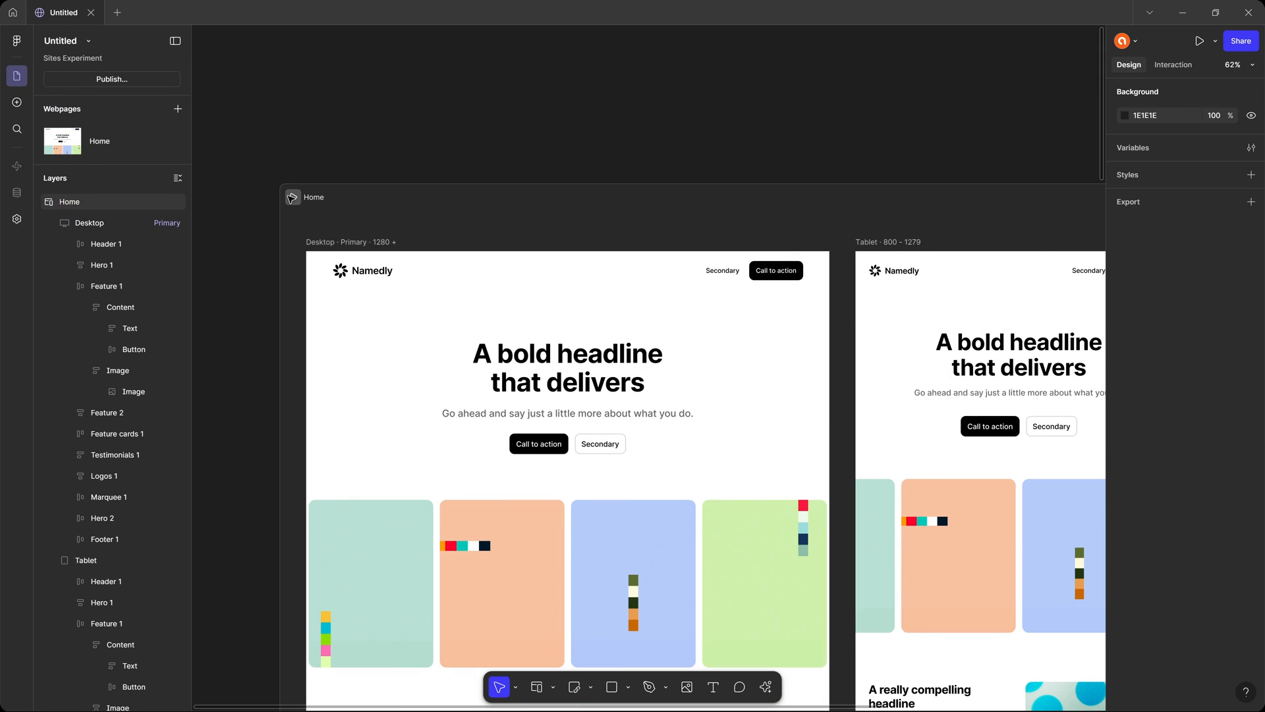
# Preview the Home page, examine the first feature block's text column and image, widen the preview, and return to the canvas.
pyautogui.click(298, 203)
pyautogui.scroll(-10, 670, 269)
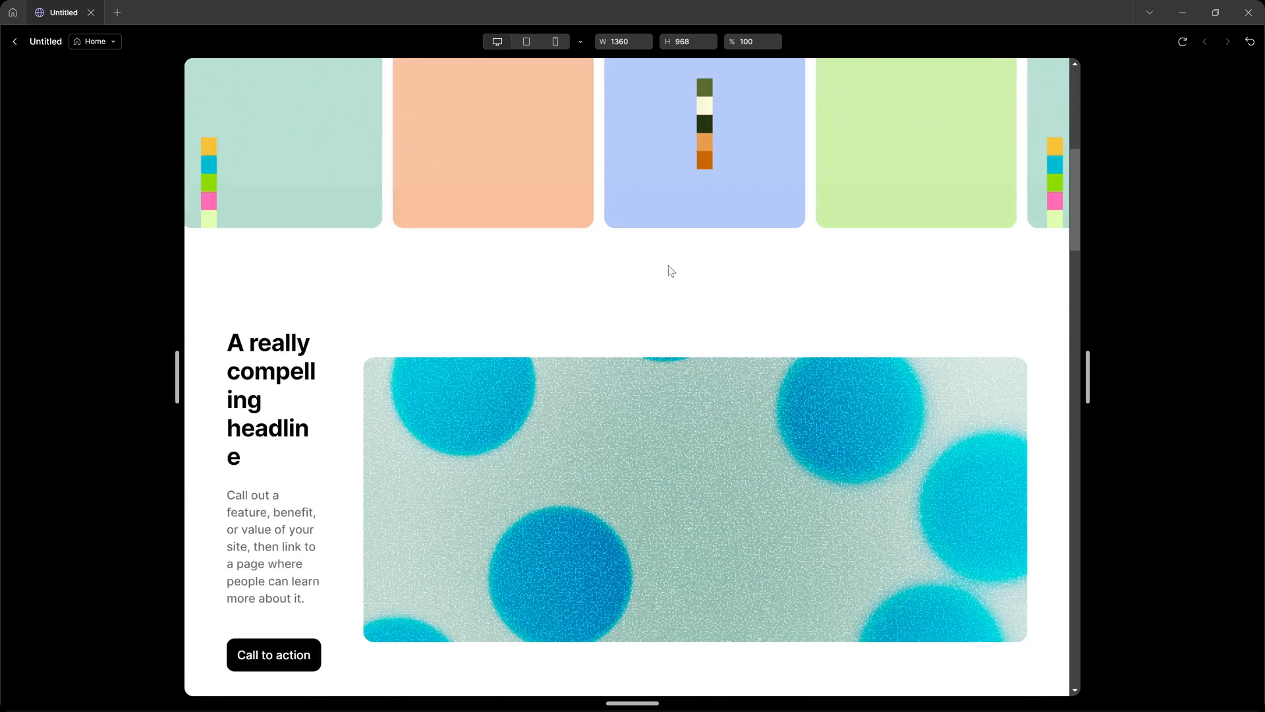
pyautogui.scroll(5, 669, 269)
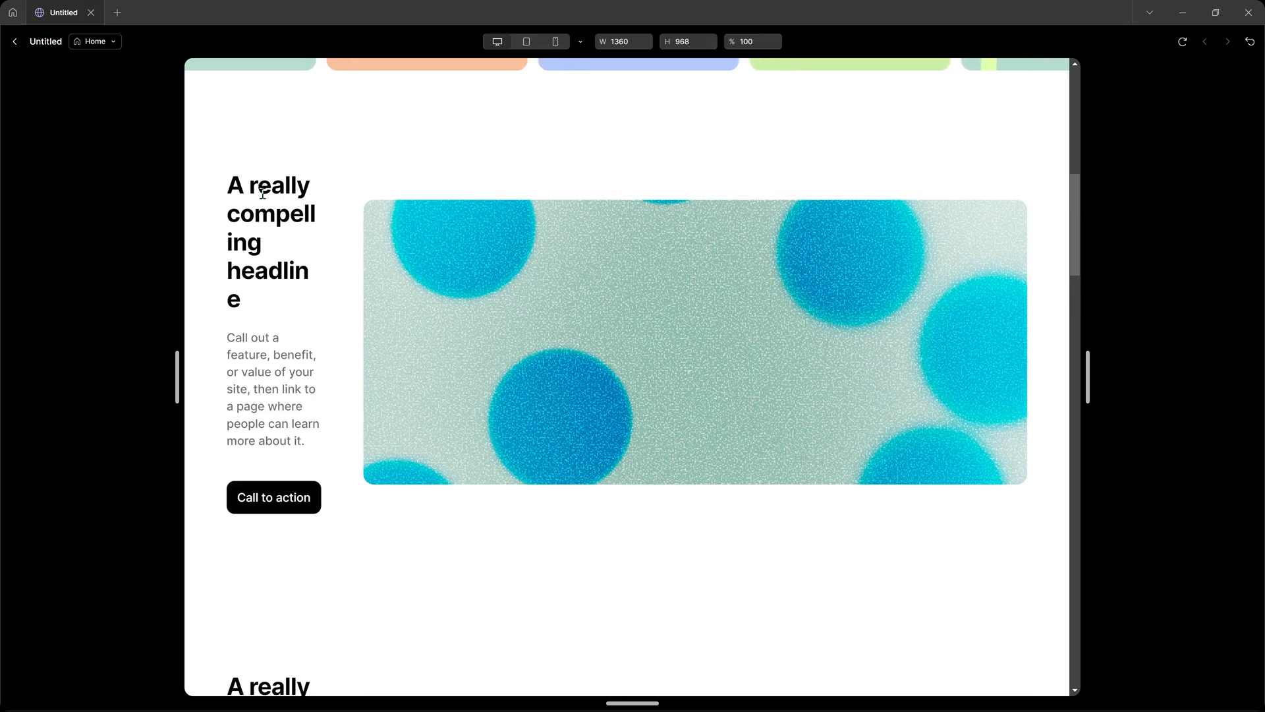
pyautogui.moveTo(257, 185); pyautogui.dragTo(349, 413)
pyautogui.click(360, 382)
pyautogui.tripleClick(356, 346)
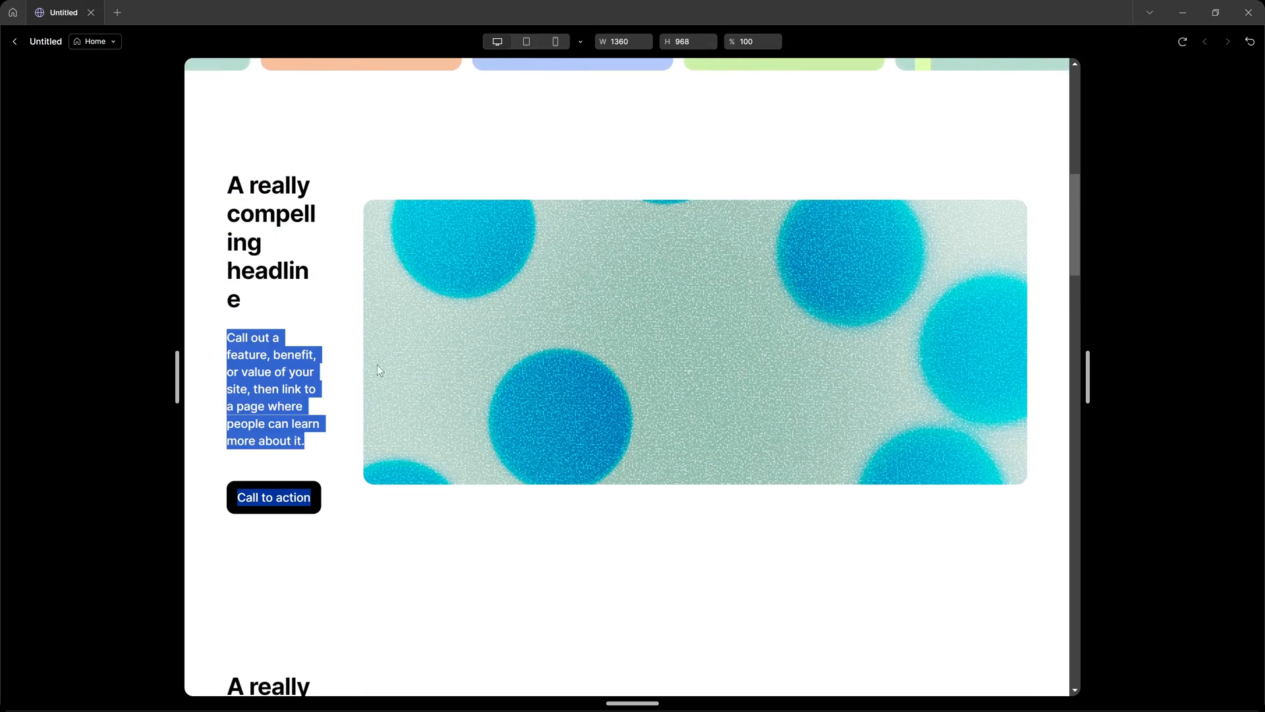
pyautogui.click(302, 311)
pyautogui.moveTo(1089, 377); pyautogui.dragTo(1124, 387)
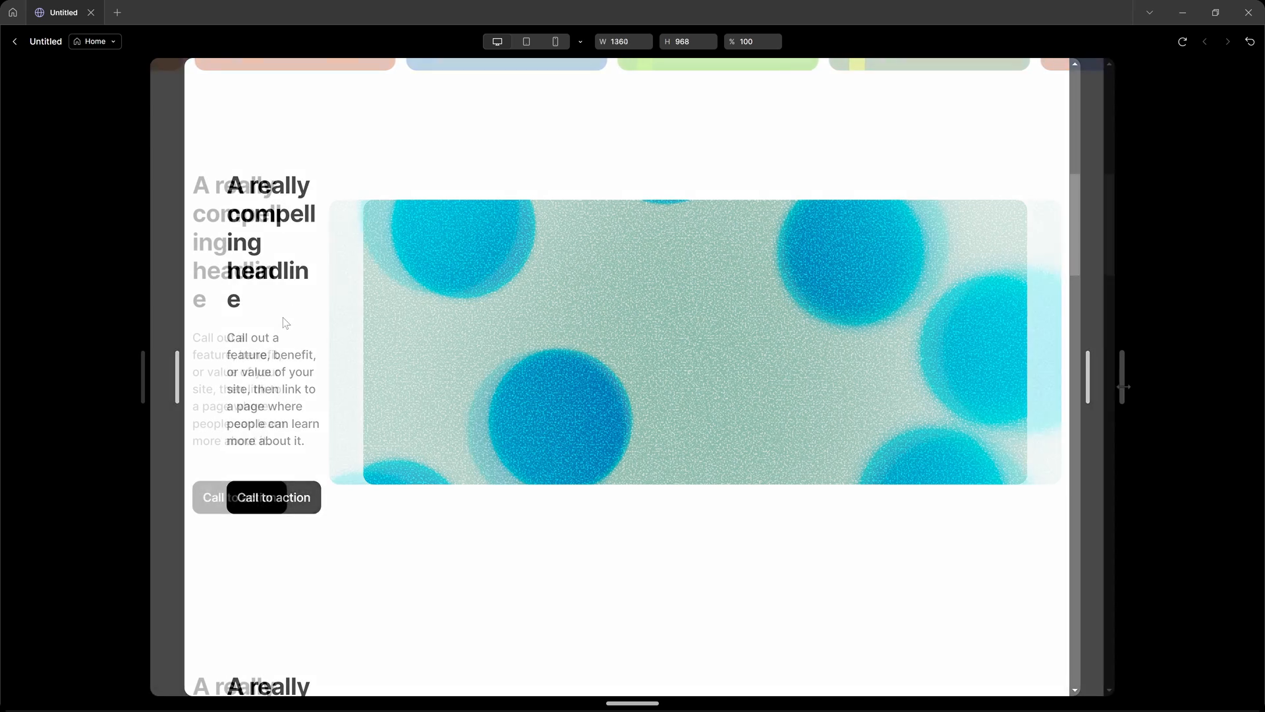
pyautogui.press('Escape')
# Check the sizing and auto layout of Feature 1's Content, Image and parent frame on the desktop layout.
pyautogui.scroll(-6, 646, 366)
pyautogui.scroll(2, 562, 365)
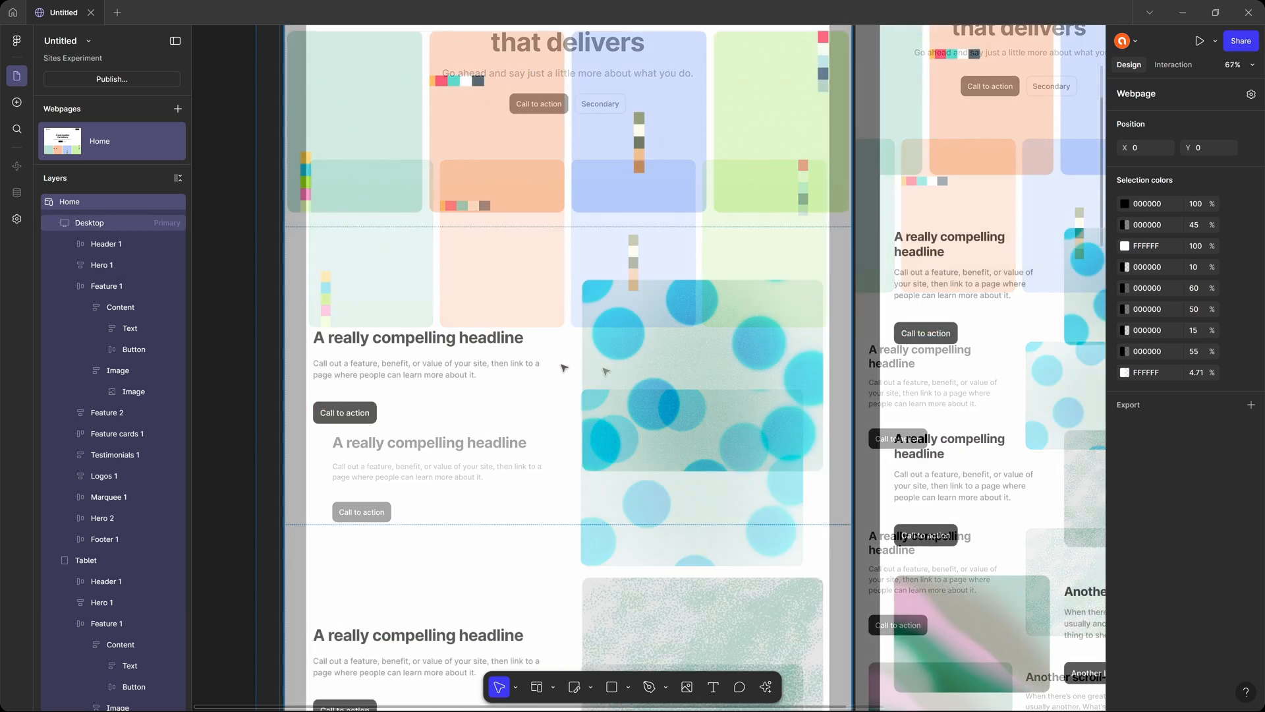
pyautogui.click(390, 356)
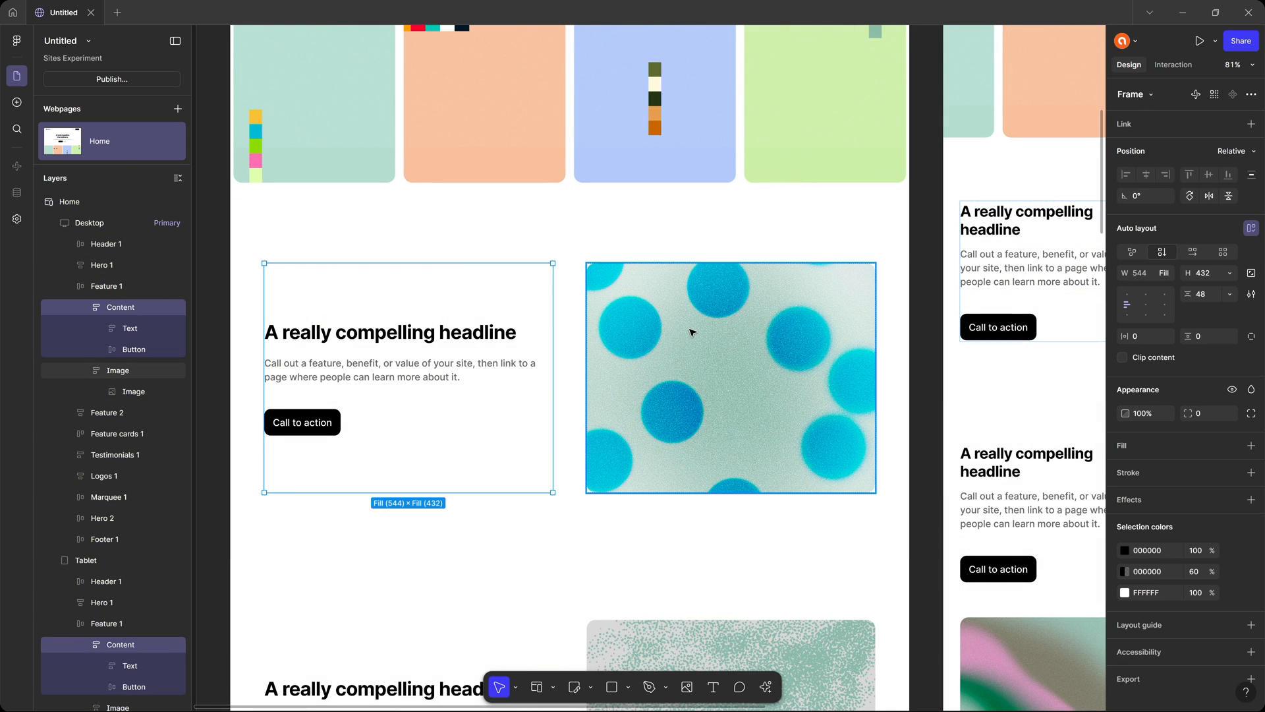
pyautogui.click(742, 337)
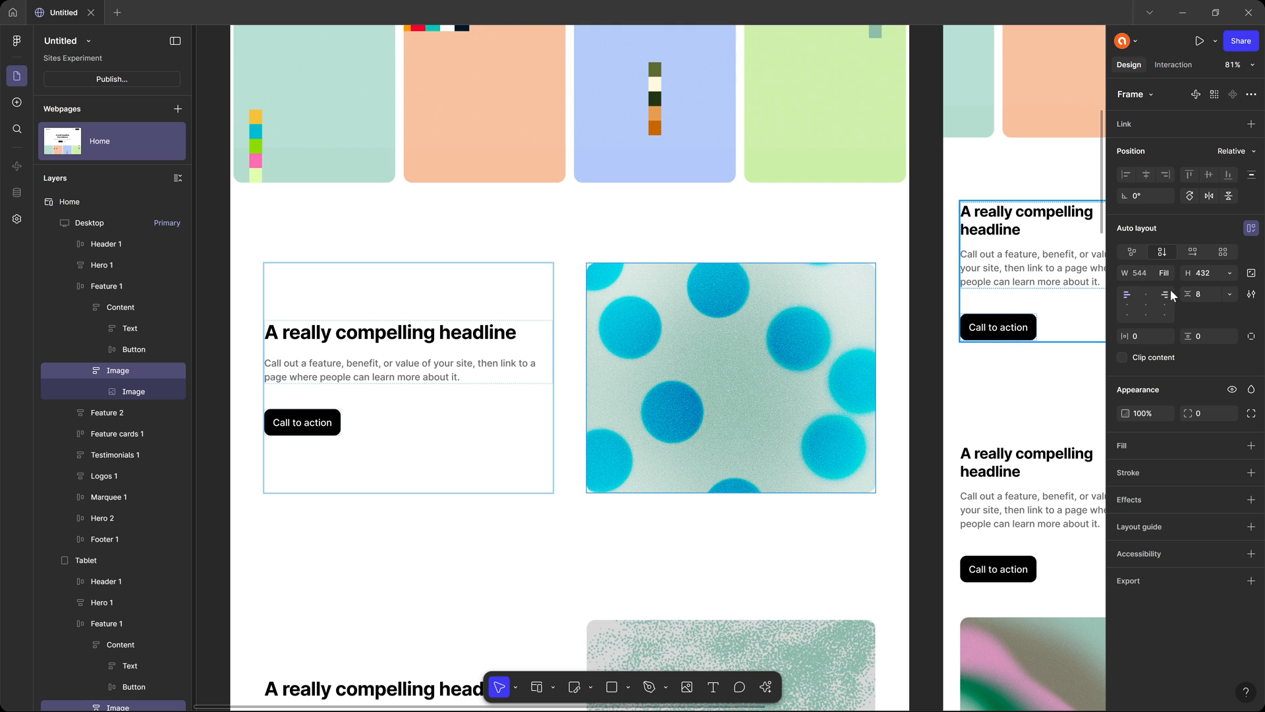
pyautogui.click(572, 315)
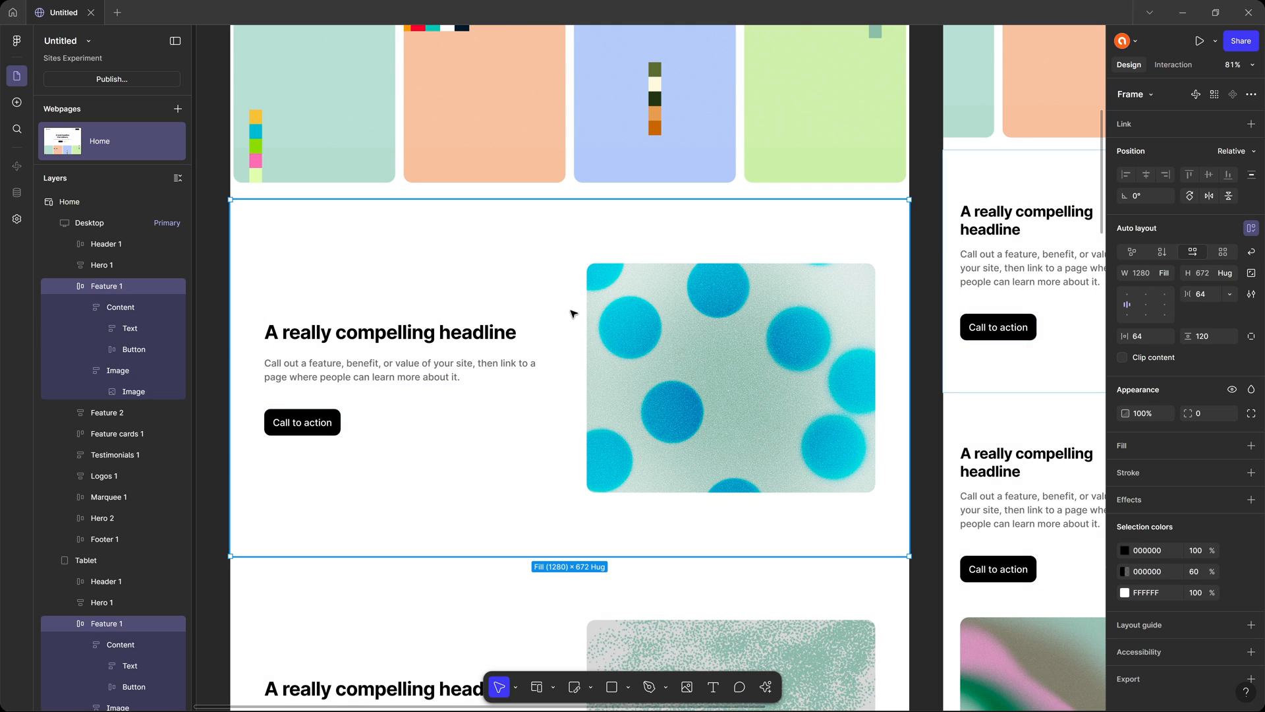
# Review the desktop layout down to its end and select the Footer 1 frame to inspect its auto layout.
pyautogui.scroll(-3, 571, 314)
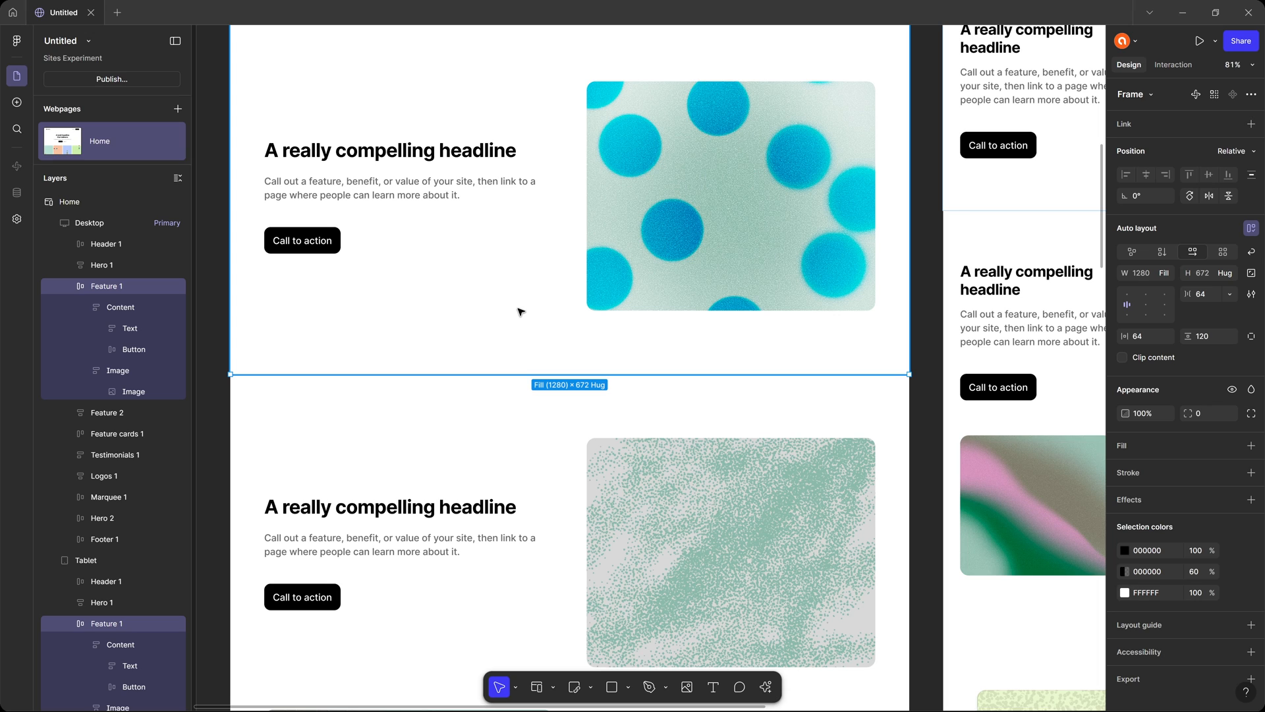
pyautogui.scroll(2, 520, 313)
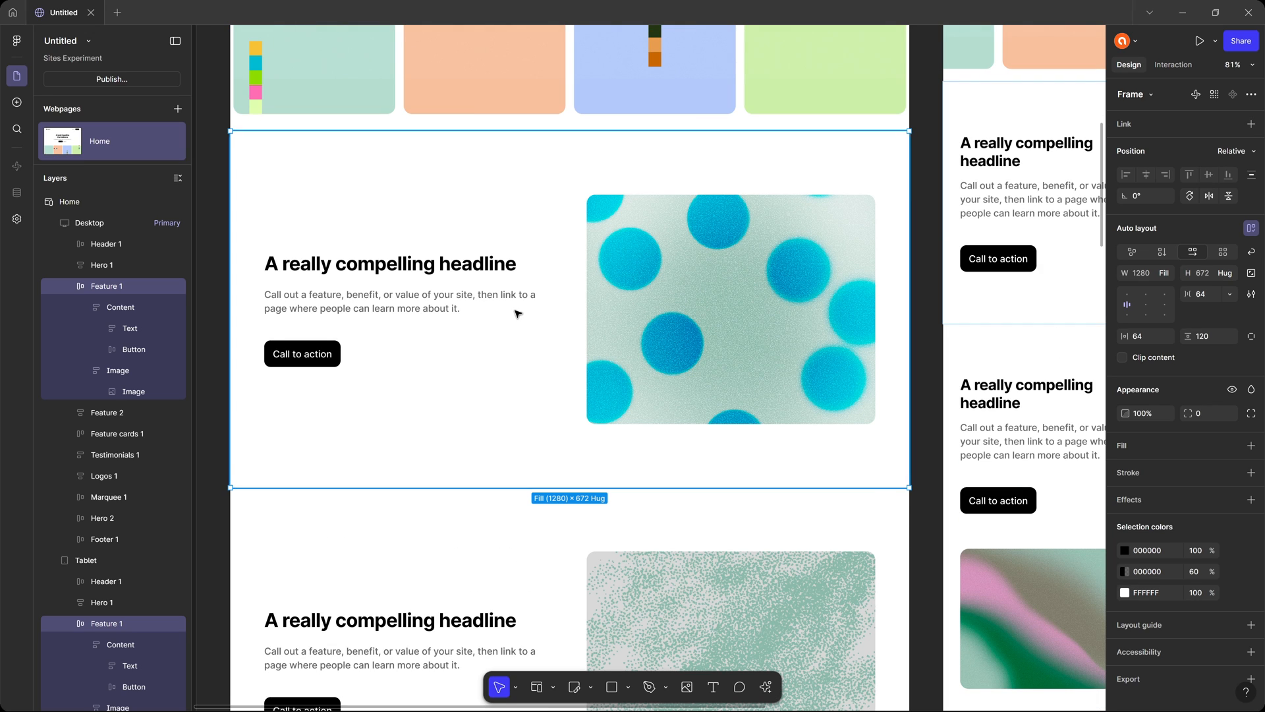
pyautogui.scroll(-1, 518, 313)
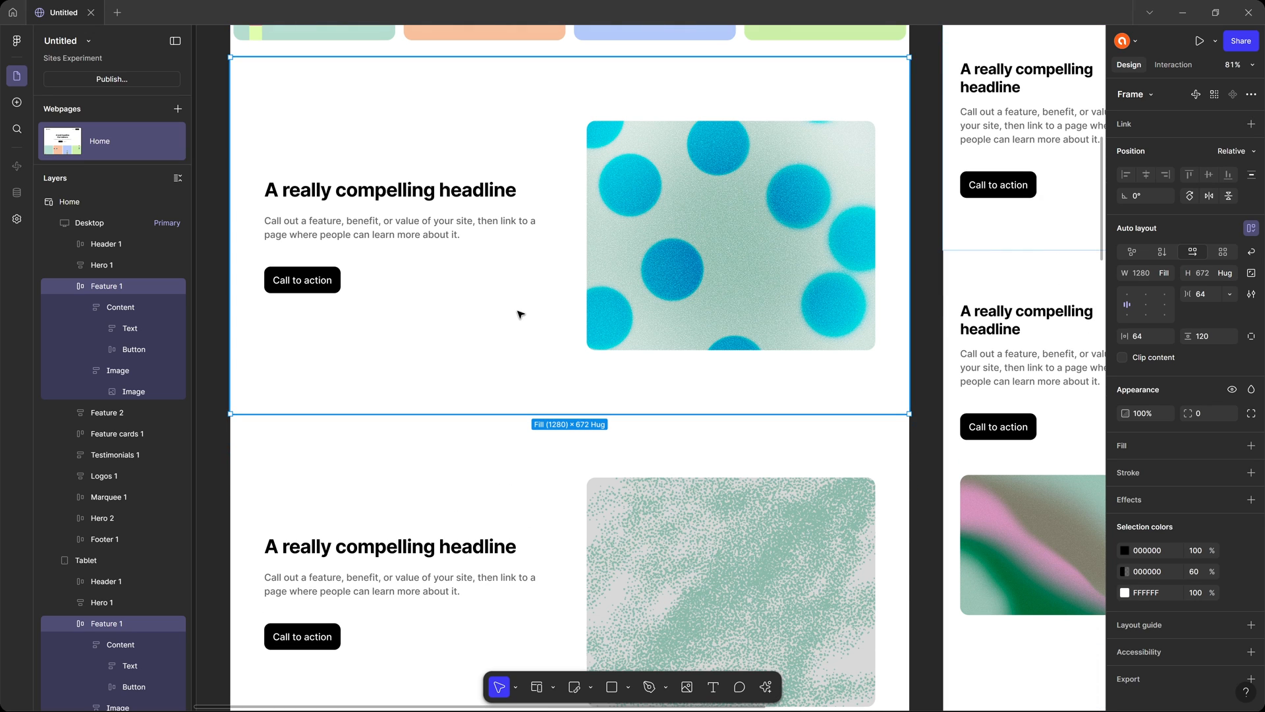
pyautogui.scroll(-15, 521, 315)
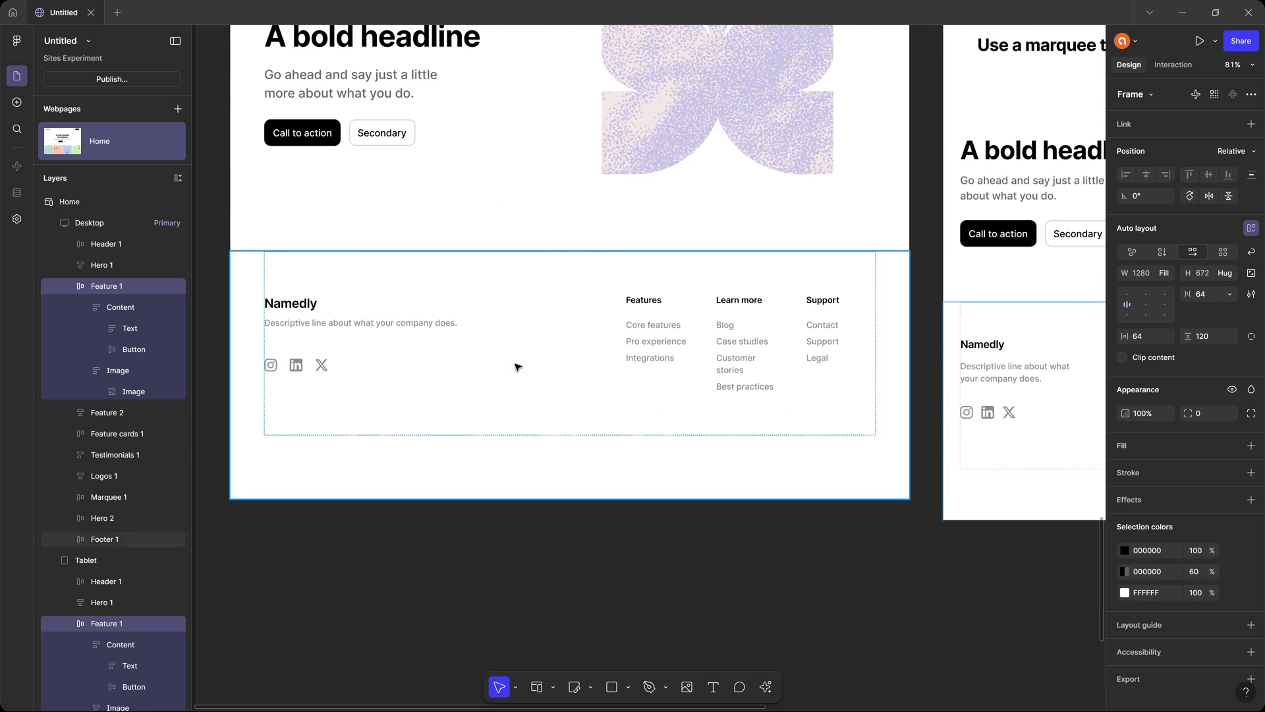
pyautogui.click(527, 376)
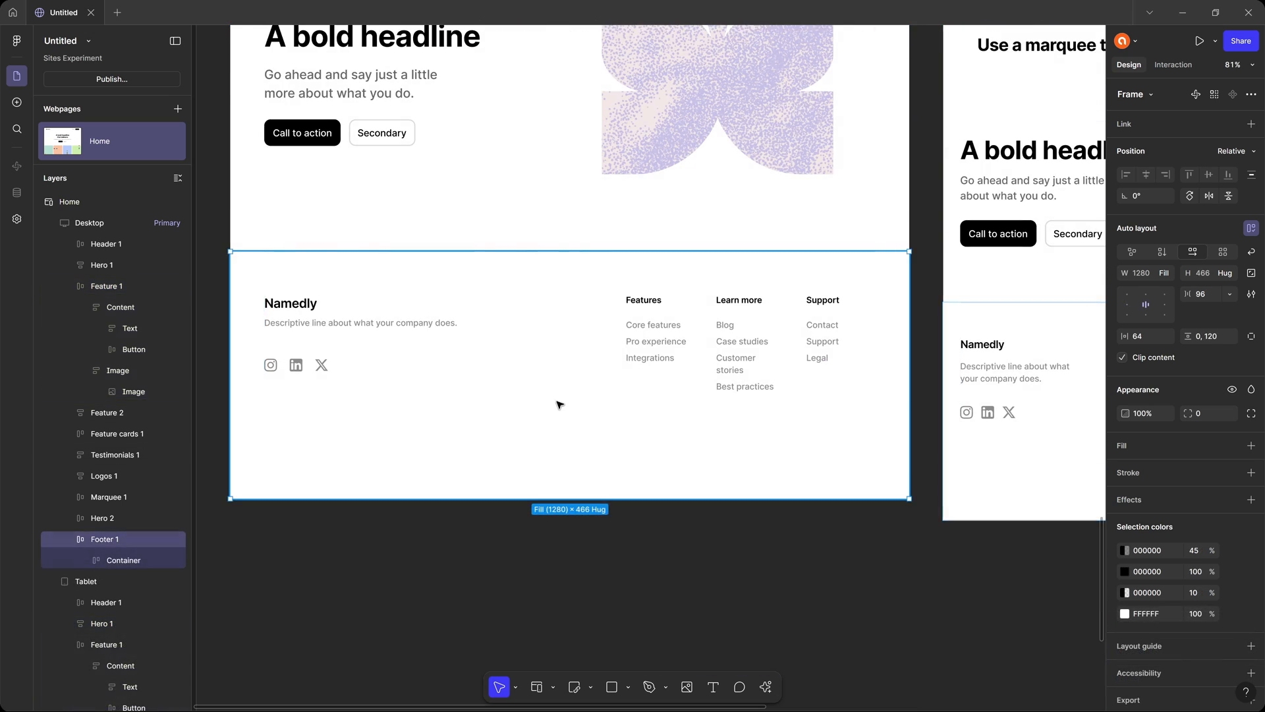
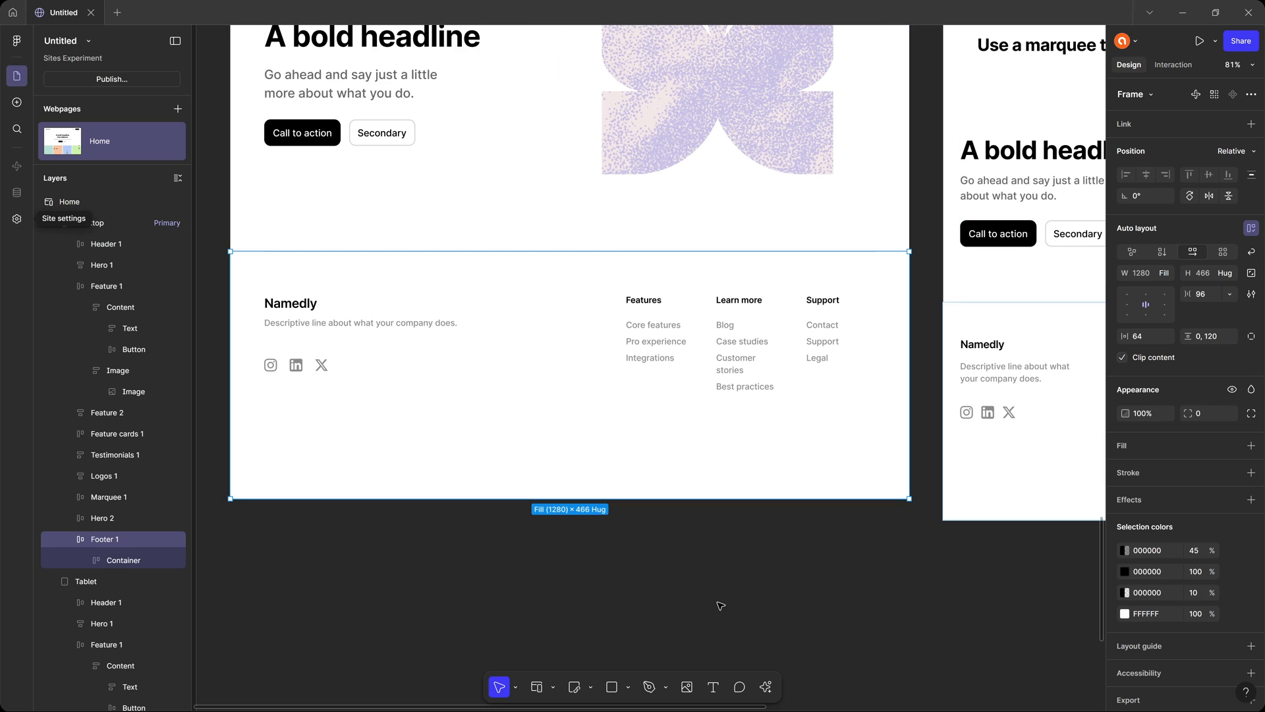
# Draw a frame about 743 × 227 over the desktop footer and move it out of Footer 1 to sit directly above it.
pyautogui.click(627, 688)
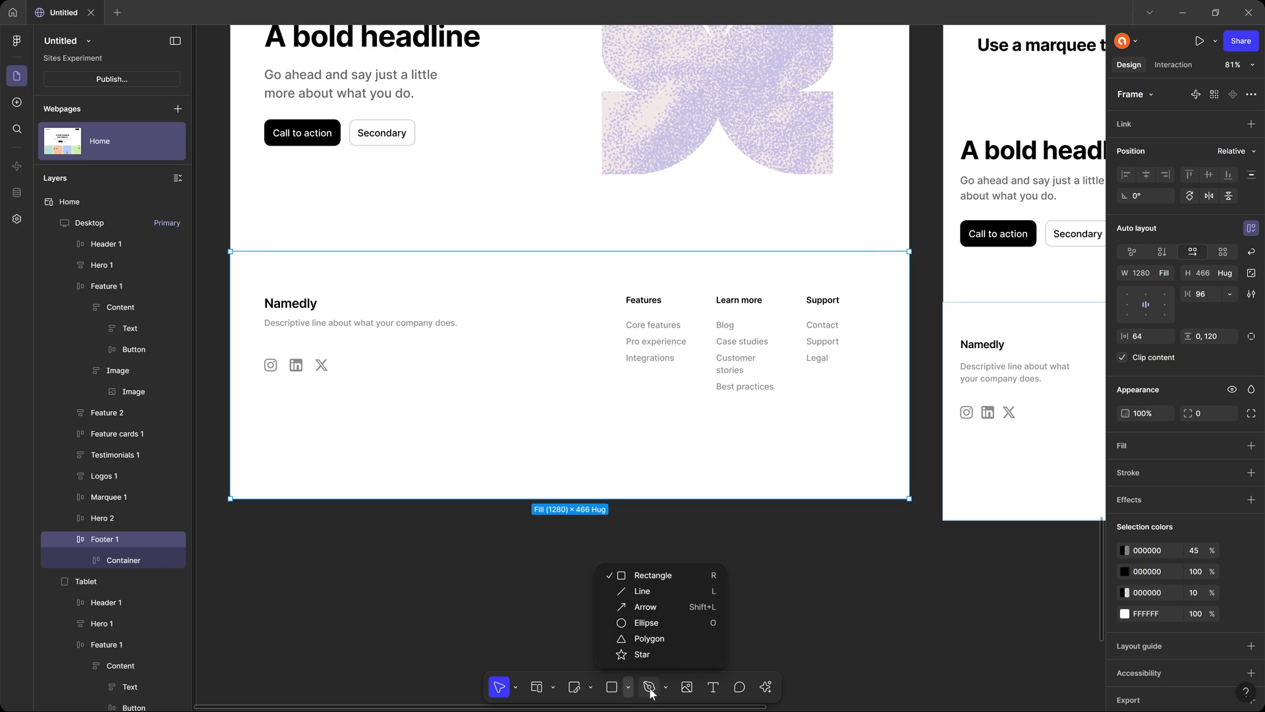
pyautogui.click(591, 687)
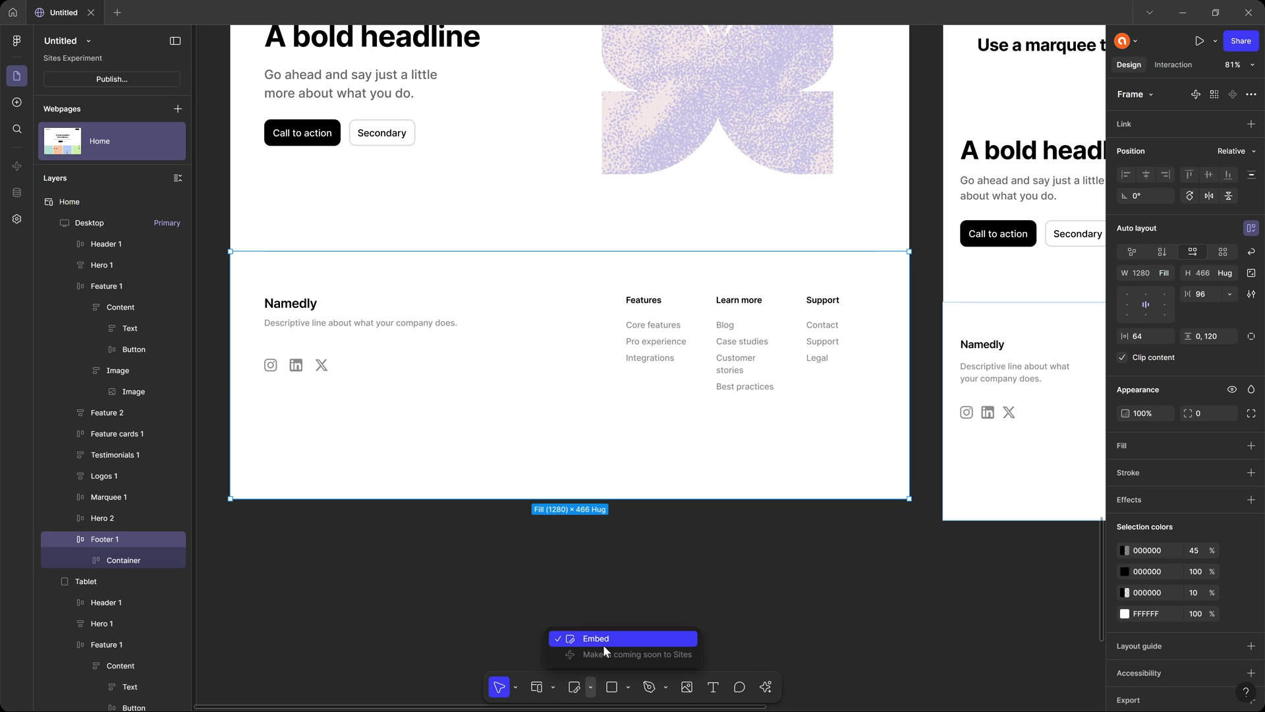
pyautogui.click(553, 687)
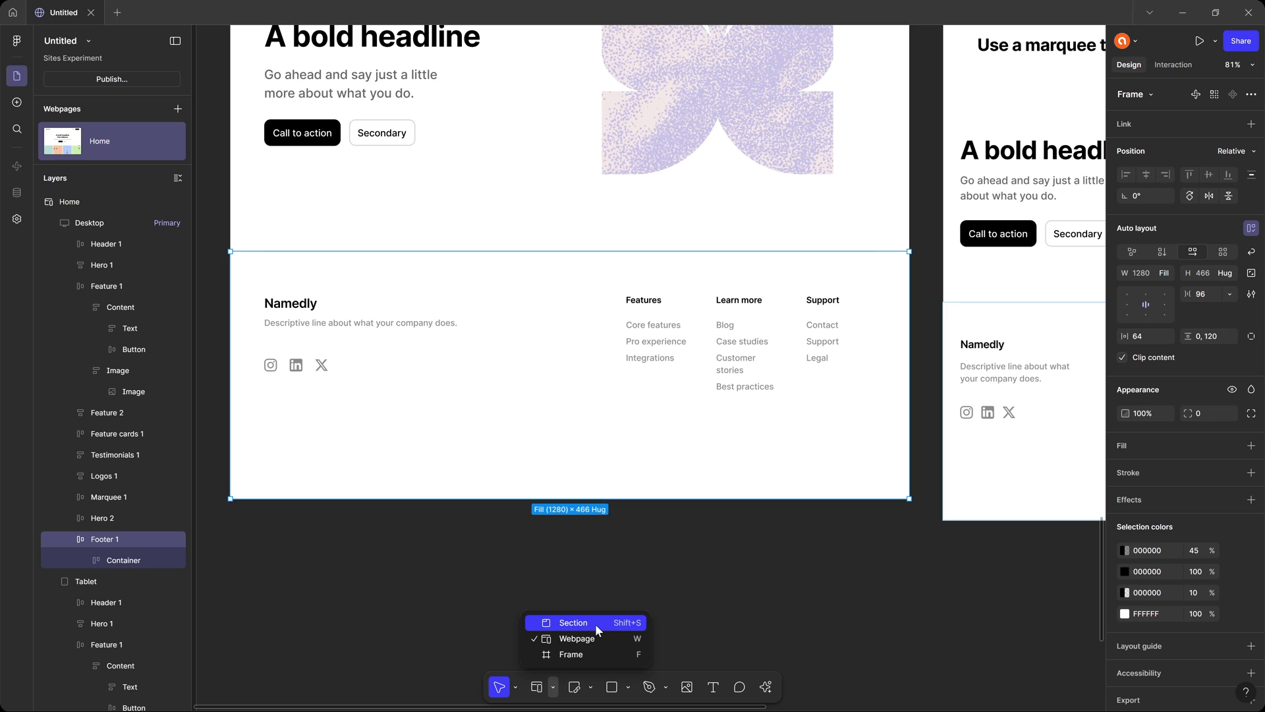
pyautogui.click(582, 655)
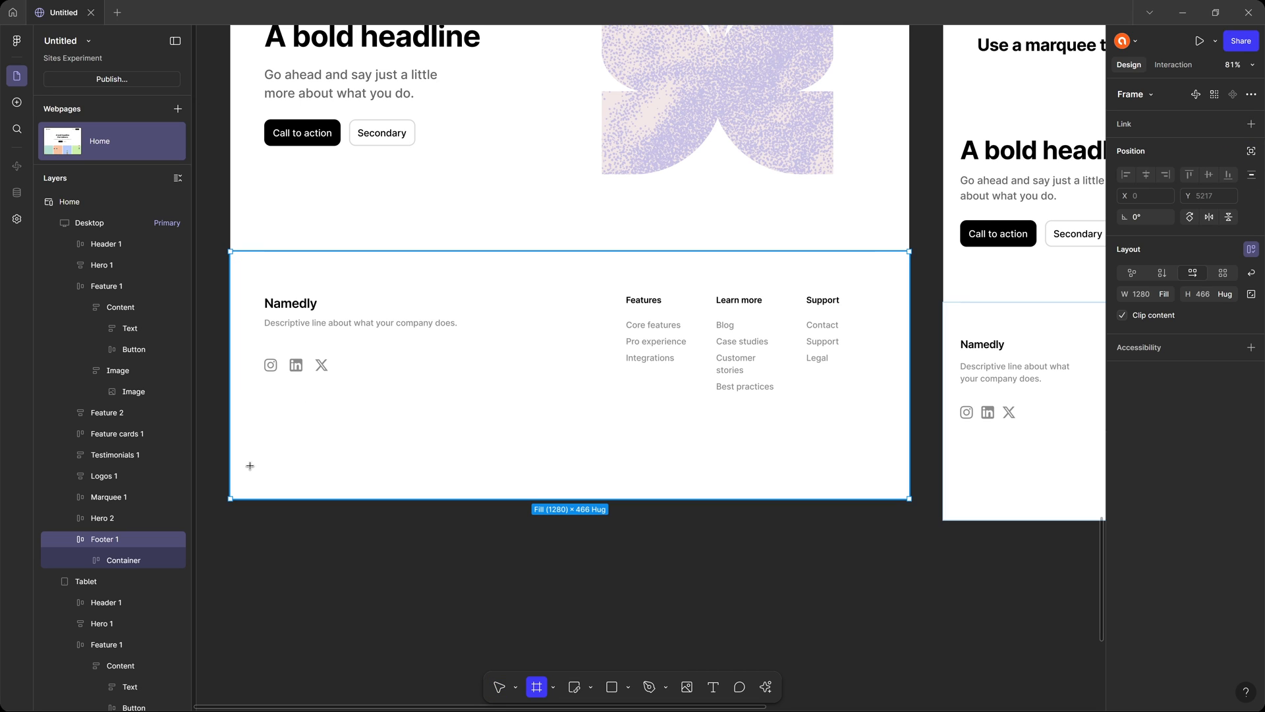
pyautogui.moveTo(249, 466); pyautogui.dragTo(644, 587)
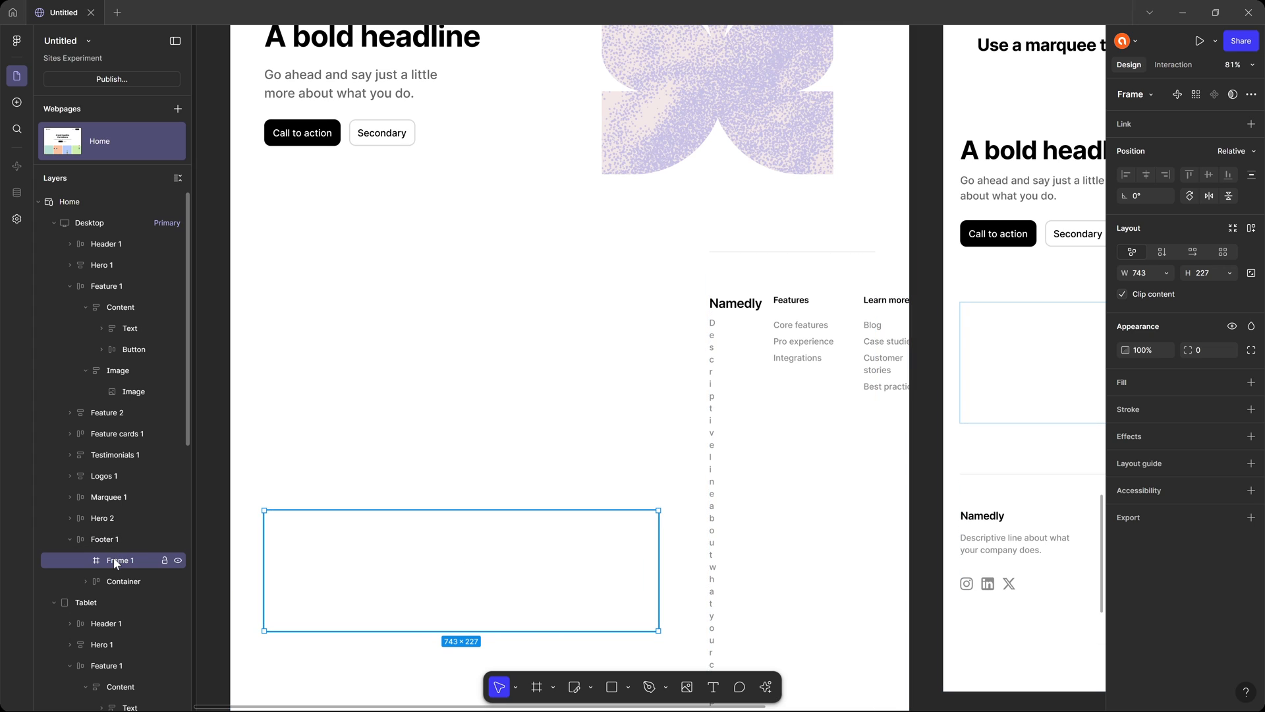
pyautogui.moveTo(116, 562); pyautogui.dragTo(118, 531)
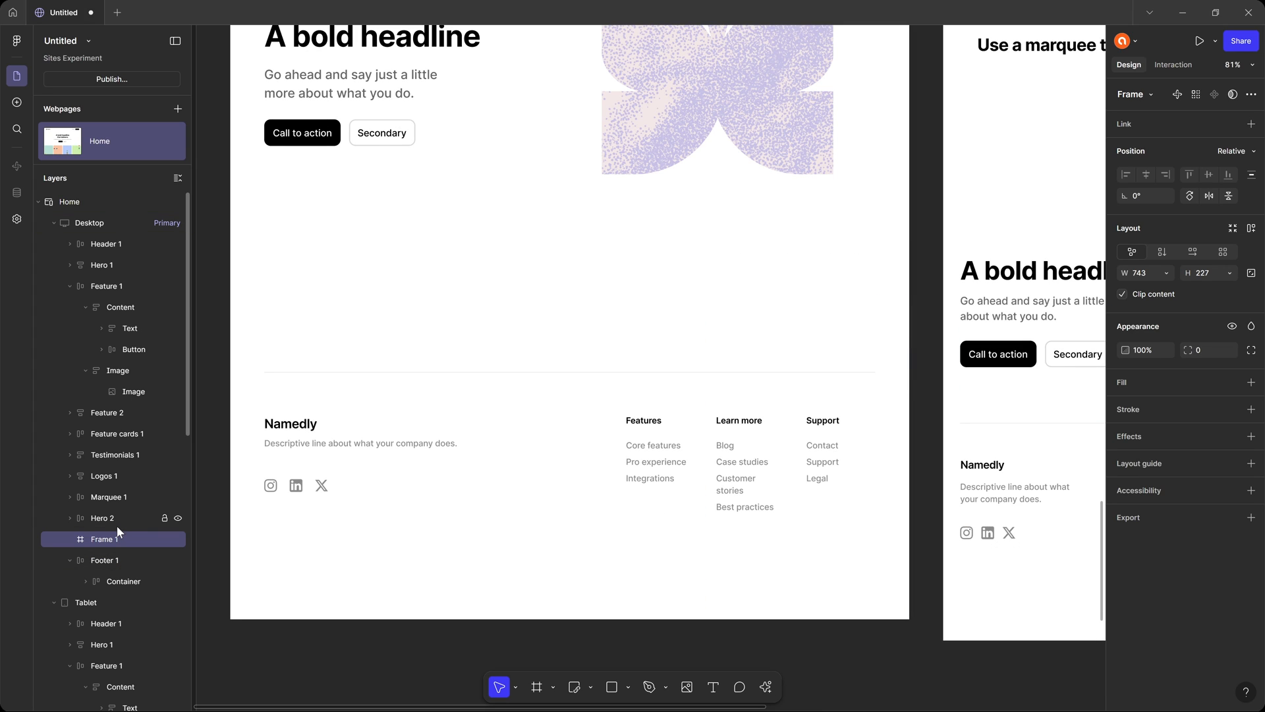
# Give the new frame horizontal auto layout with fill width and a gap of 100, and fill it with gray 6F6F6F.
pyautogui.click(1195, 251)
pyautogui.click(1164, 272)
pyautogui.click(1170, 287)
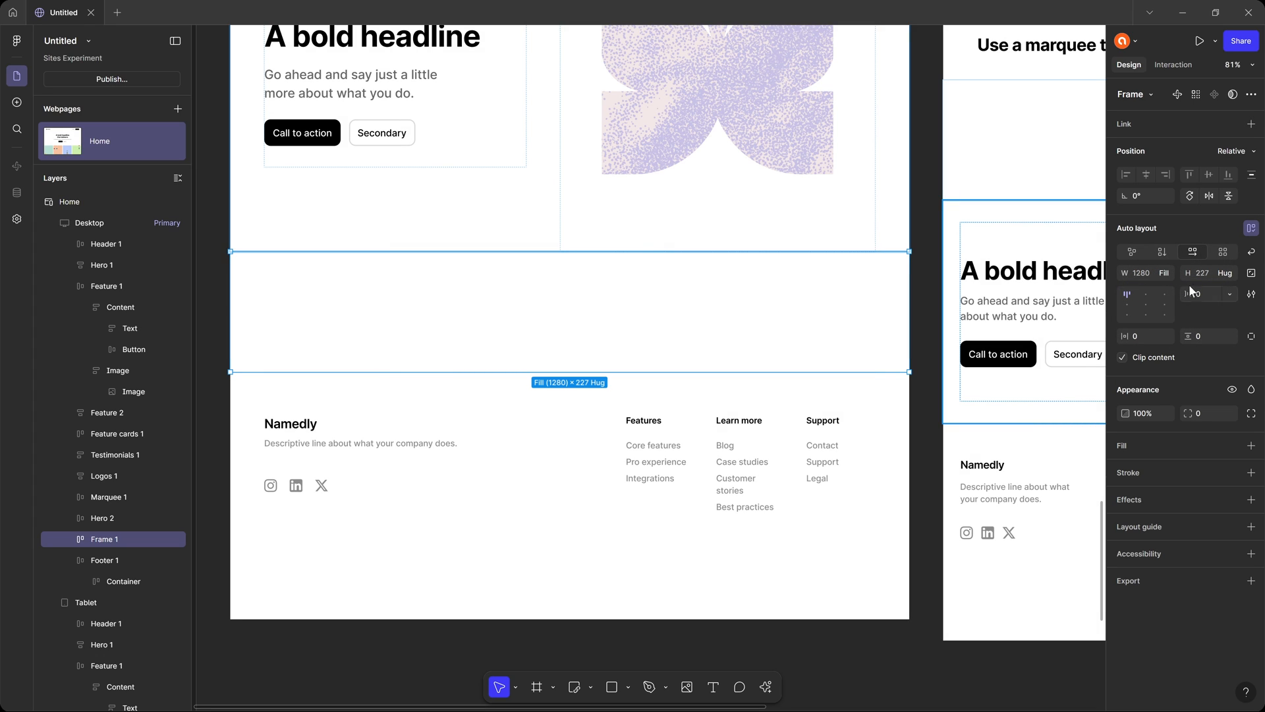
pyautogui.write('100')
pyautogui.press('Return')
pyautogui.click(1146, 445)
pyautogui.moveTo(1002, 486); pyautogui.dragTo(927, 501)
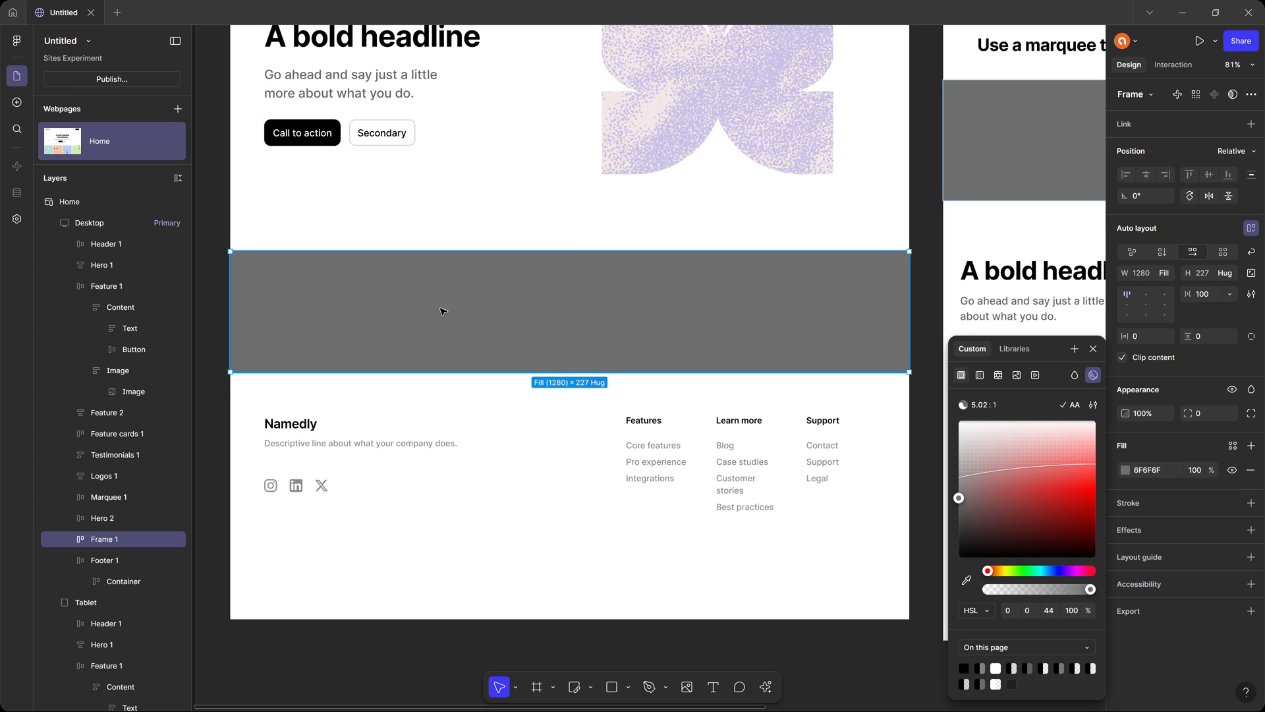
# Draw a nested frame about 358 high inside the gray frame, set its width to fill, and color it dark blue 242A91.
pyautogui.press('f')
pyautogui.moveTo(340, 273); pyautogui.dragTo(540, 450)
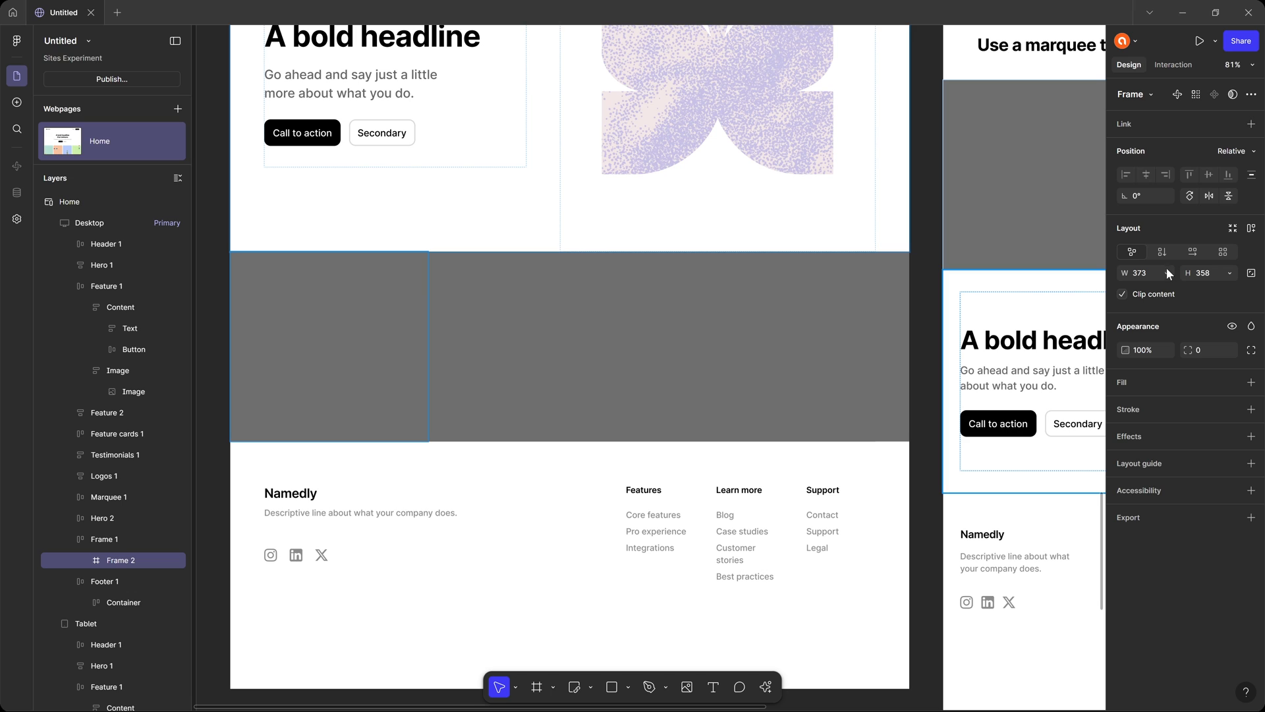
pyautogui.click(1167, 272)
pyautogui.click(1168, 287)
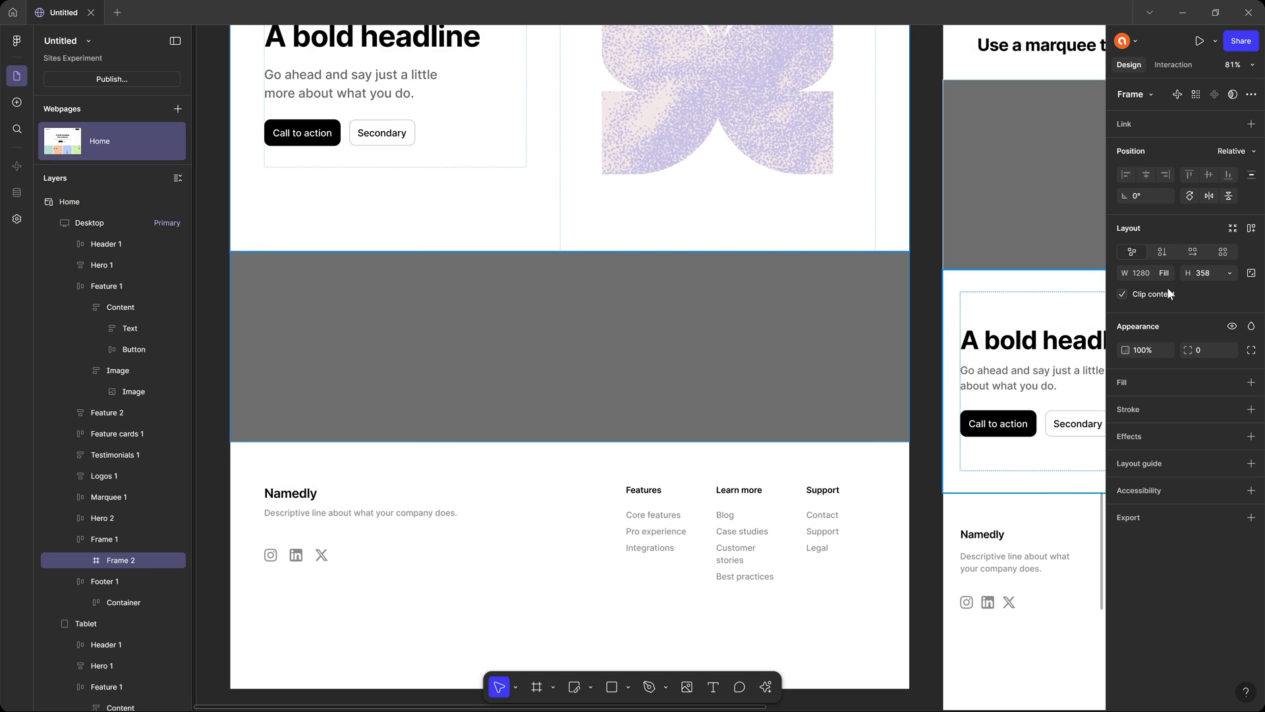
pyautogui.click(1156, 378)
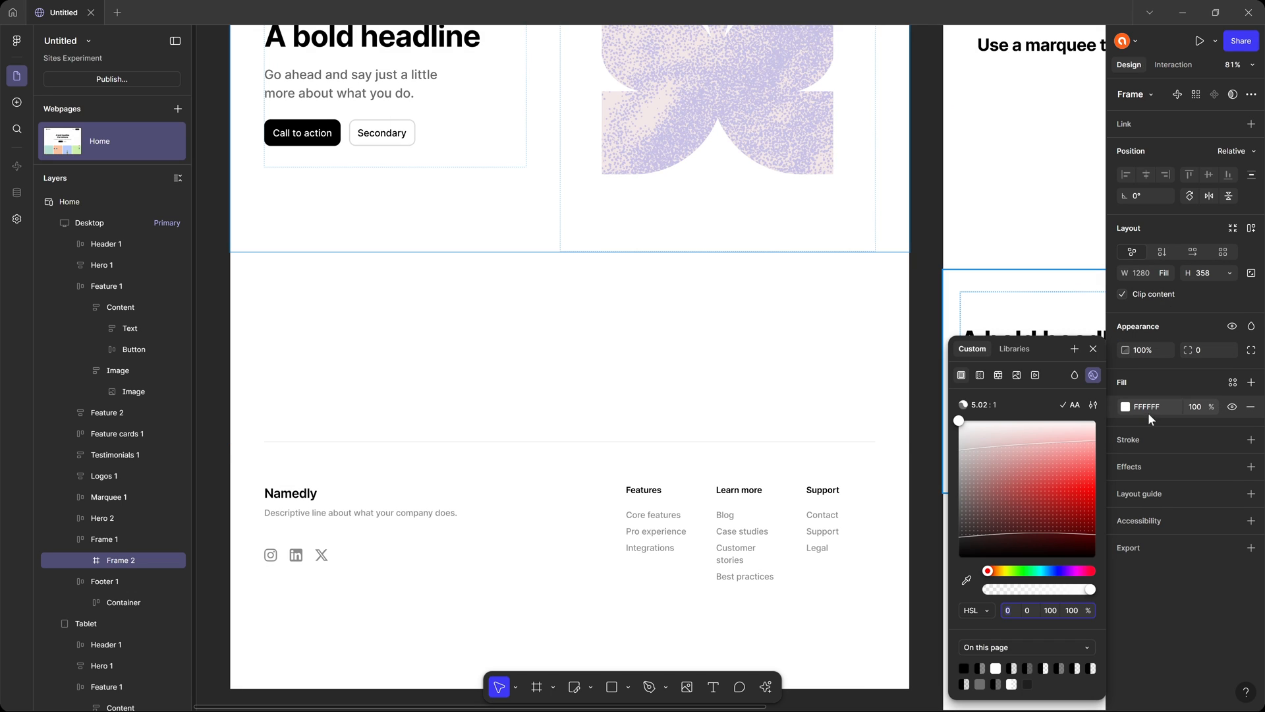
pyautogui.click(1061, 487)
pyautogui.moveTo(1046, 469)
pyautogui.mouseDown()
pyautogui.moveTo(1008, 508)
pyautogui.moveTo(1040, 508)
pyautogui.mouseUp()
pyautogui.click(1054, 572)
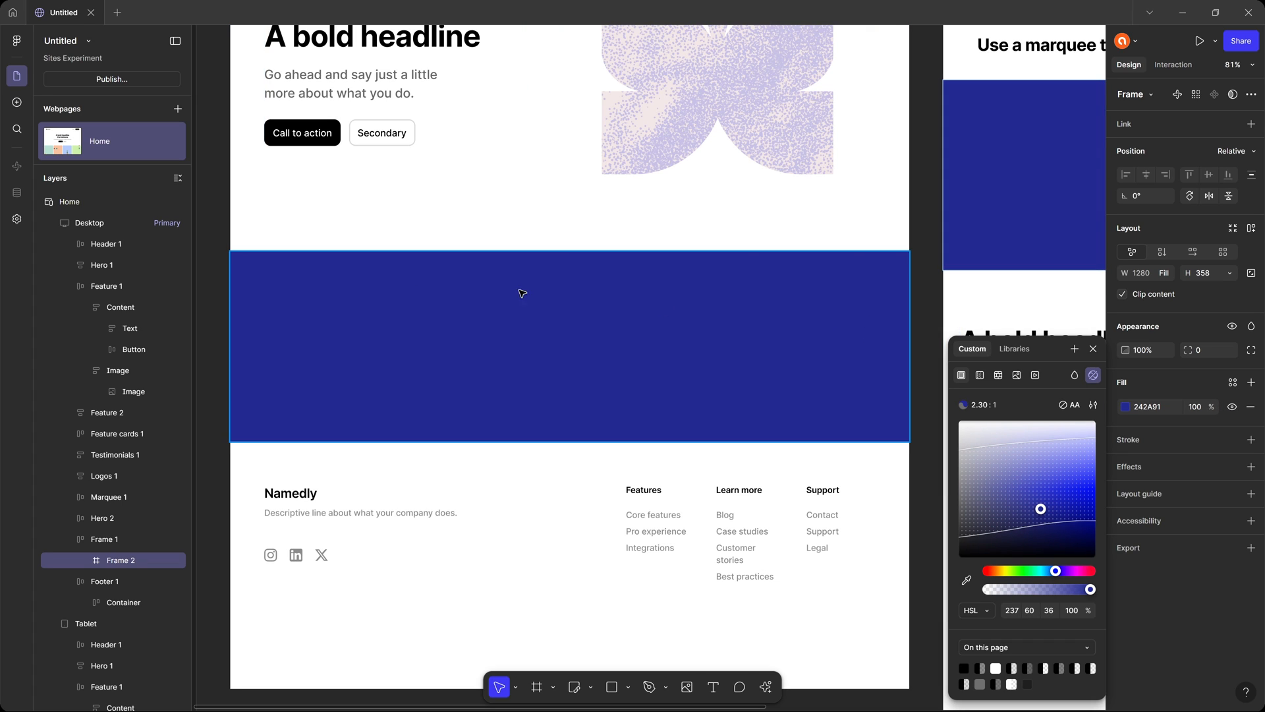
# Set the gray frame's horizontal and vertical padding to 40 and check the section in the page preview.
pyautogui.click(120, 537)
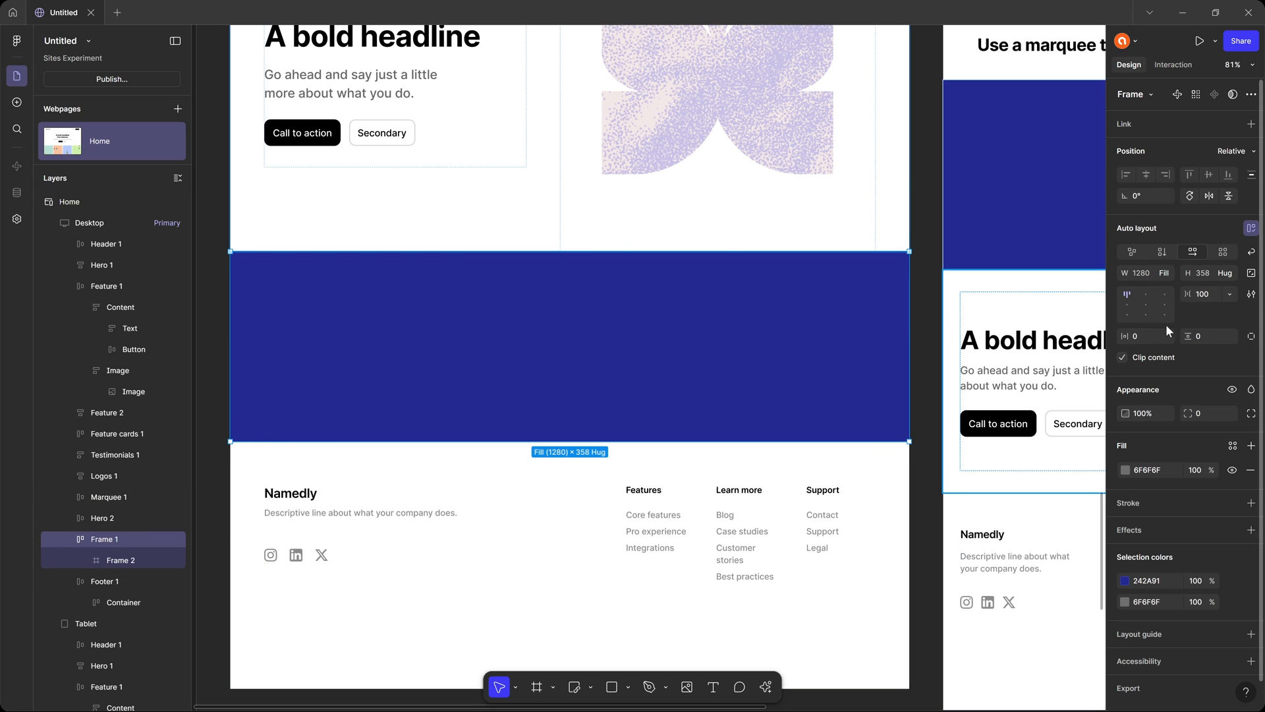
pyautogui.write('40')
pyautogui.press('Tab')
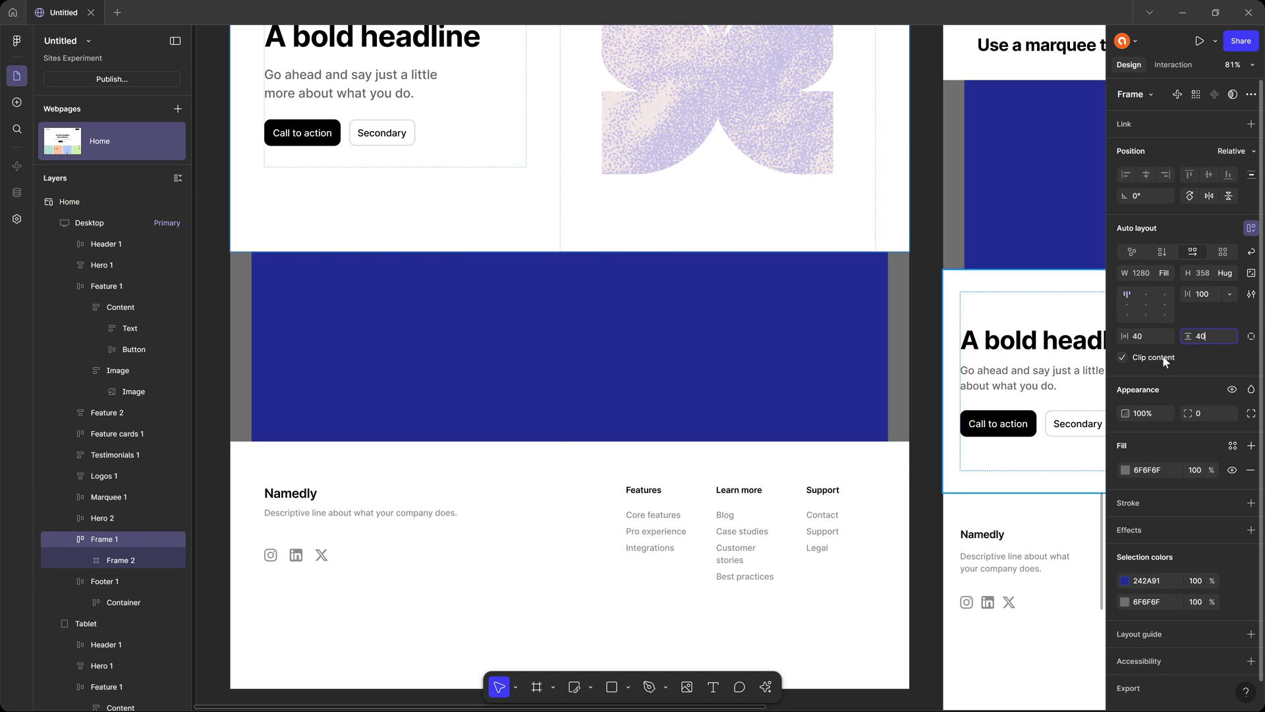
pyautogui.write('40')
pyautogui.press('Tab')
pyautogui.click(926, 250)
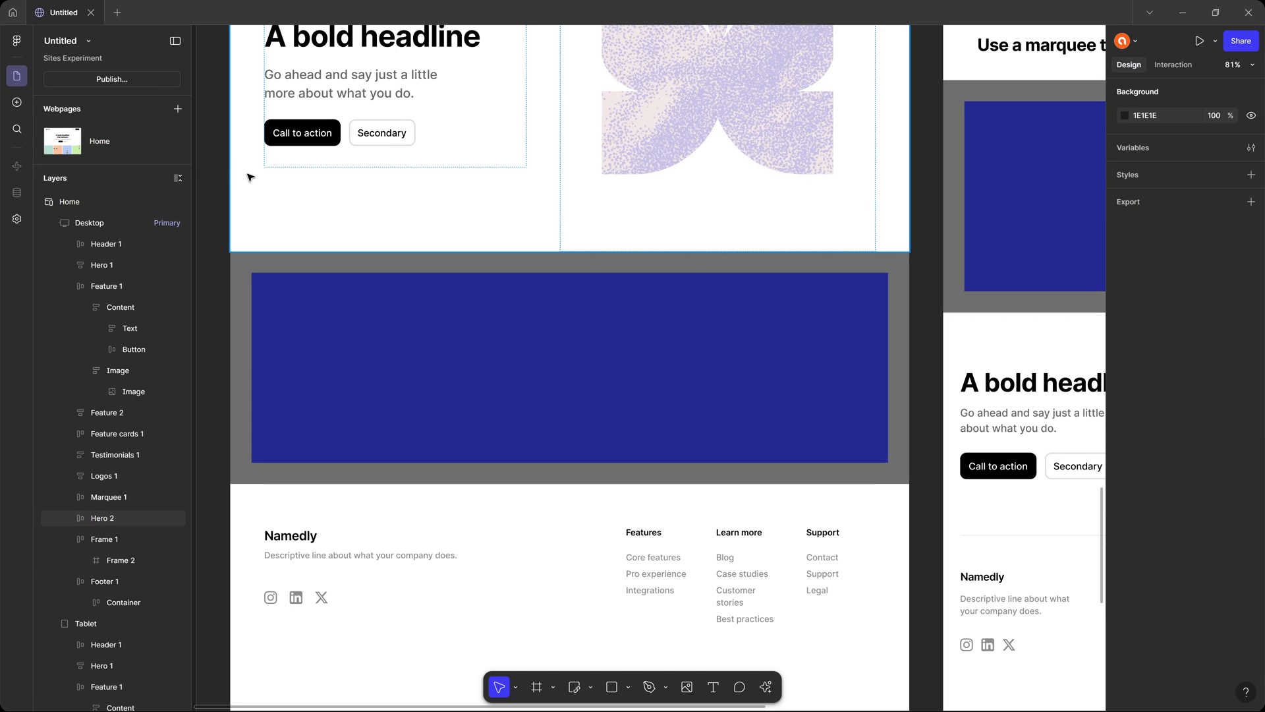
pyautogui.click(1200, 41)
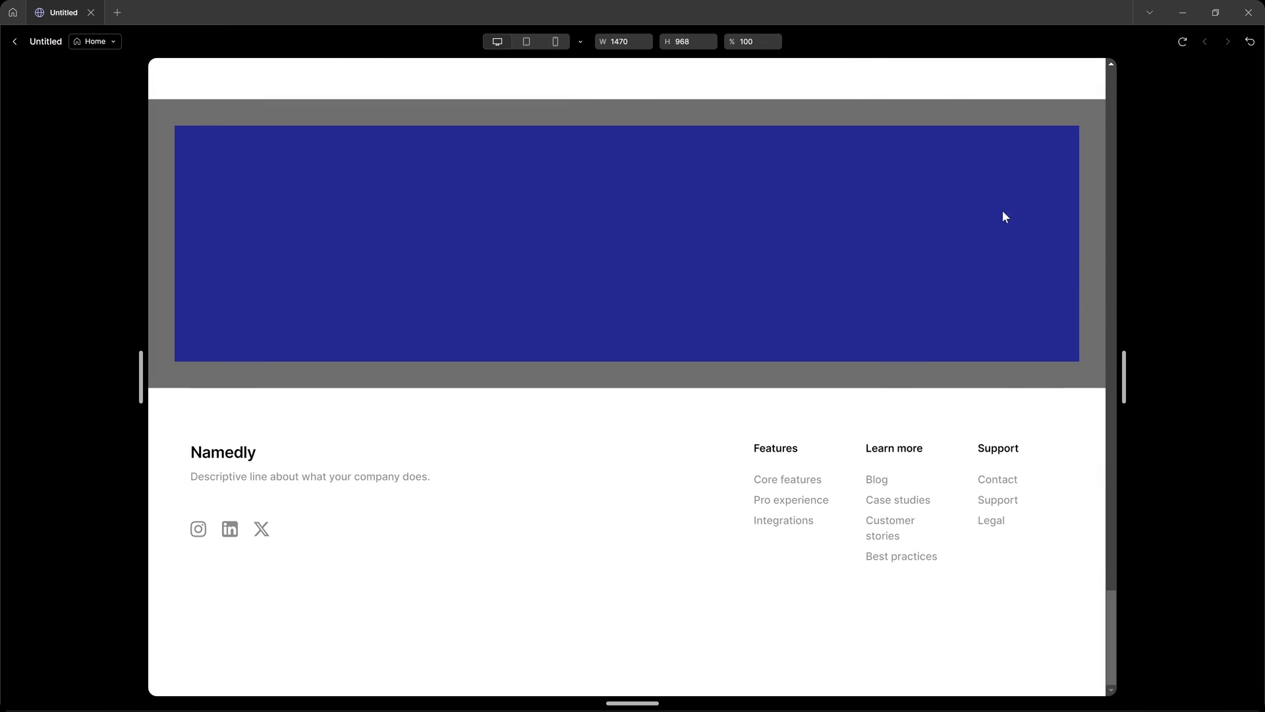
pyautogui.press('Escape')
# Duplicate the dark blue frame inside the gray frame and change the copy's fill to green.
pyautogui.click(565, 350)
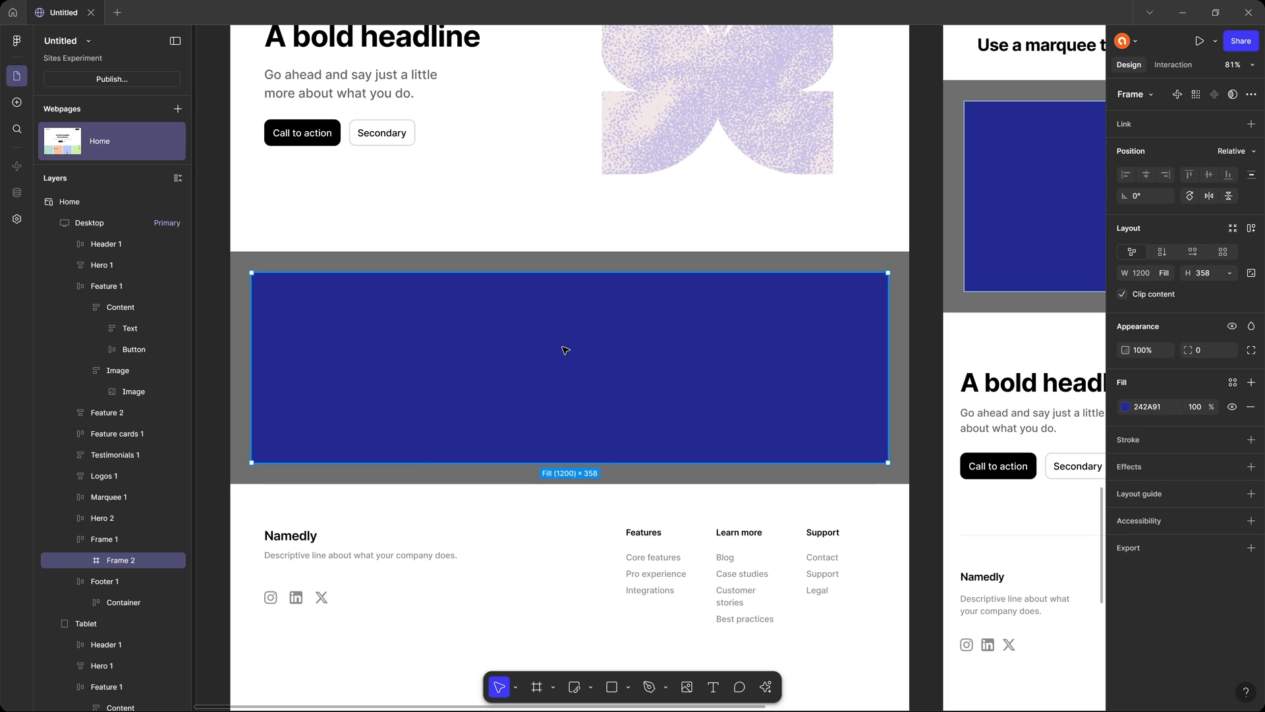
pyautogui.hotkey('ctrl', 'd')
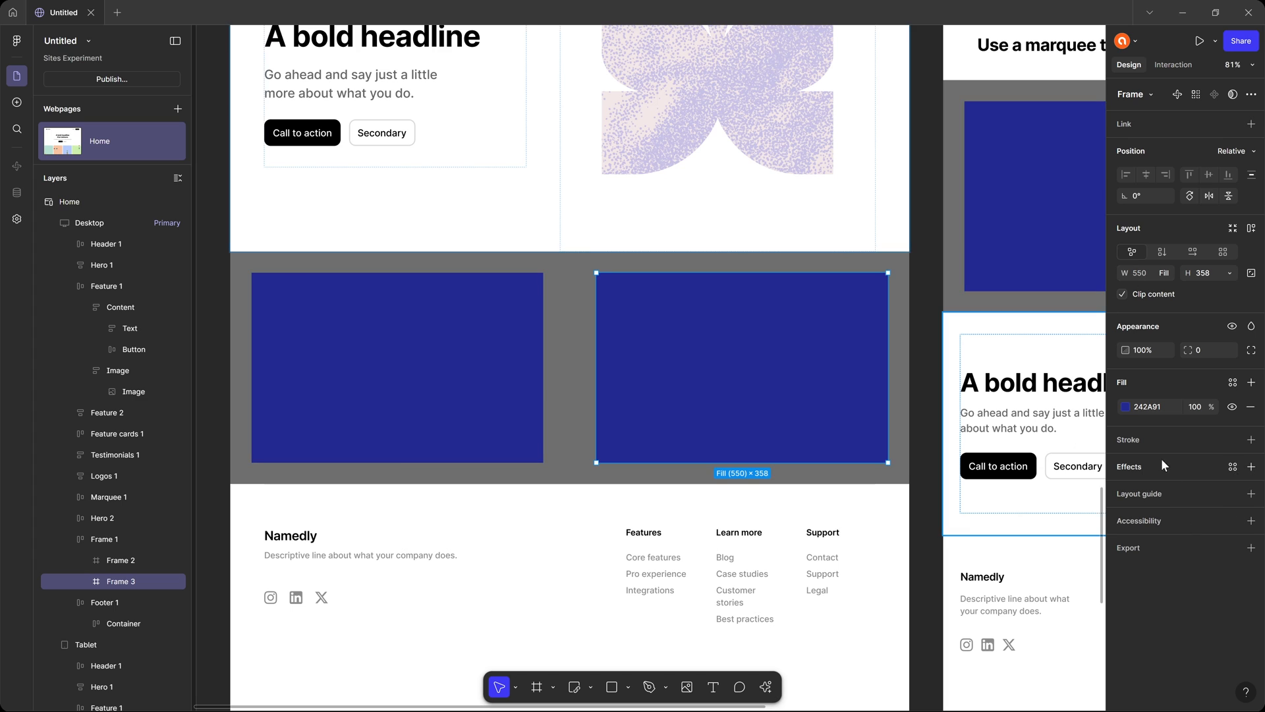
pyautogui.click(1125, 407)
pyautogui.click(1059, 501)
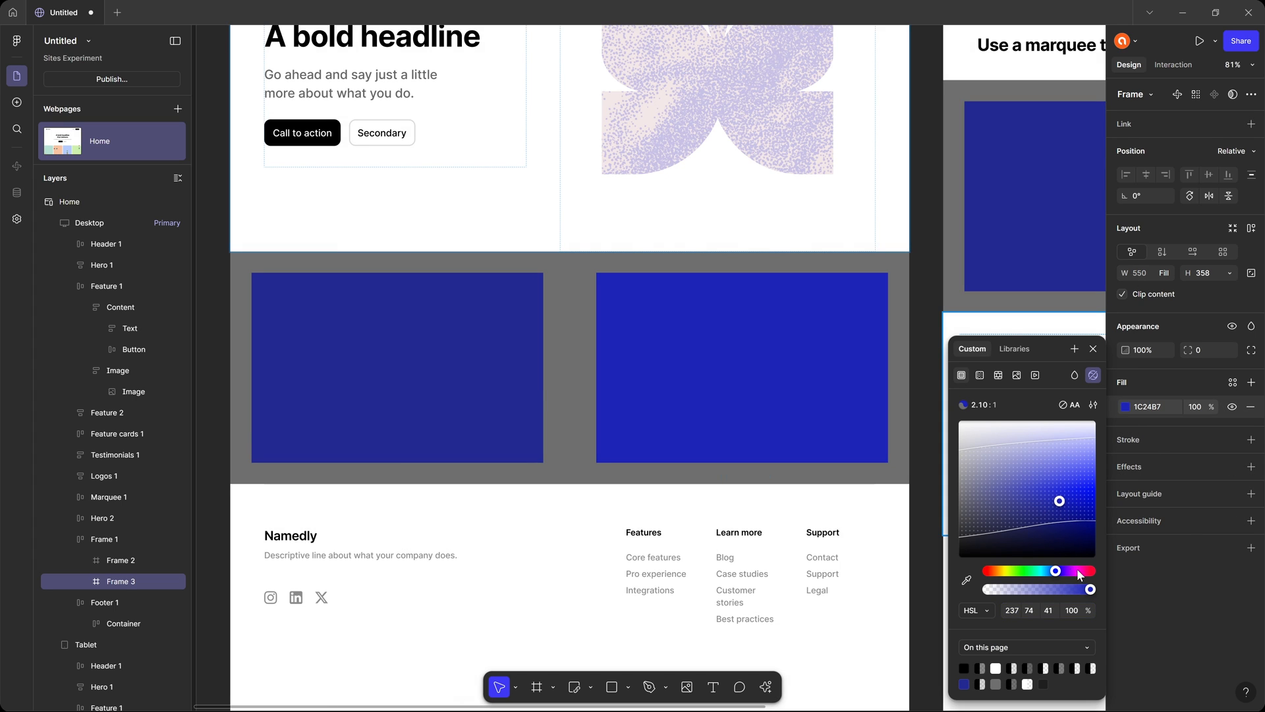
pyautogui.moveTo(1076, 572); pyautogui.dragTo(1081, 573)
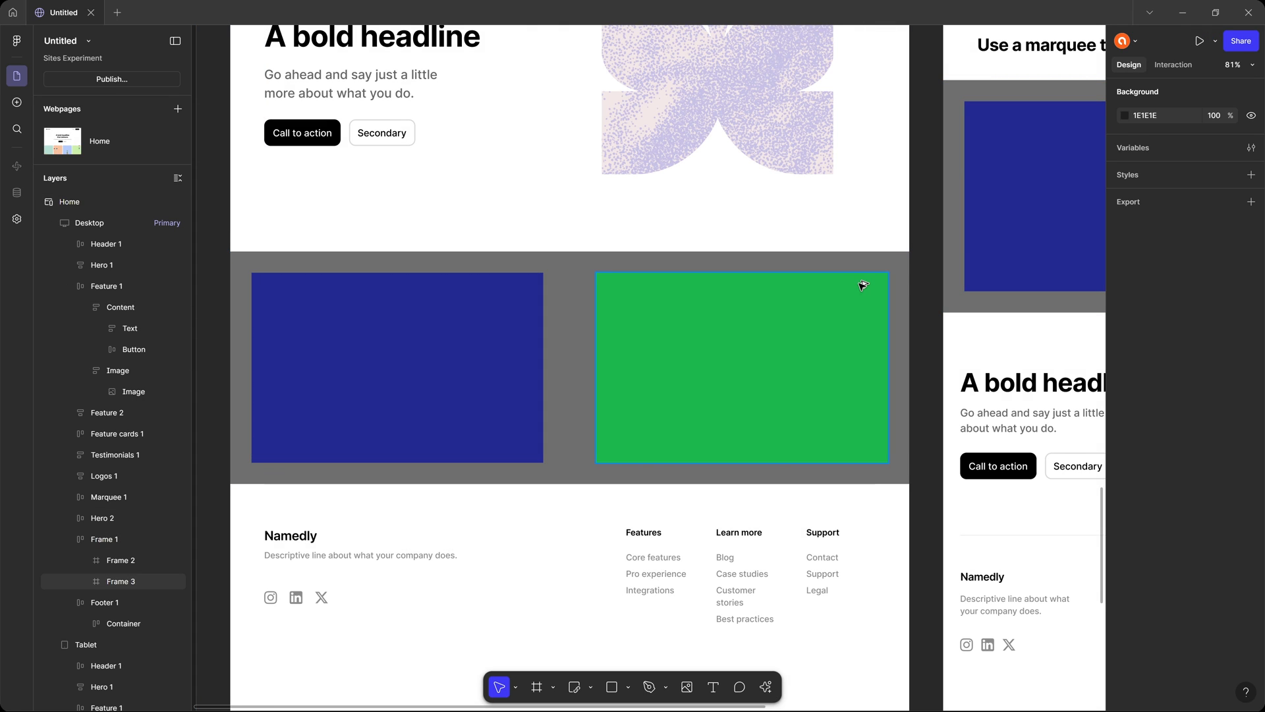
# Move the Feature 1 block down the desktop layout to directly above the gray frame and compare the two sections in the preview.
pyautogui.hotkey('ctrl', 'p')
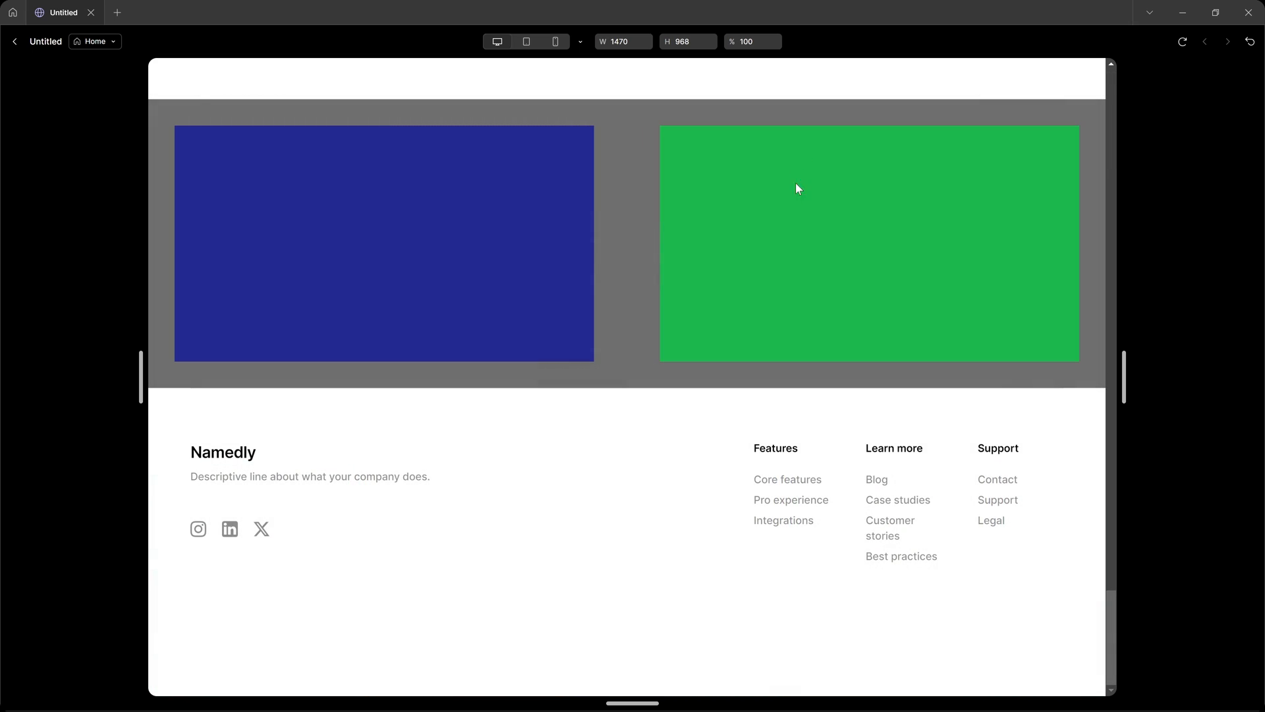
pyautogui.press('Escape')
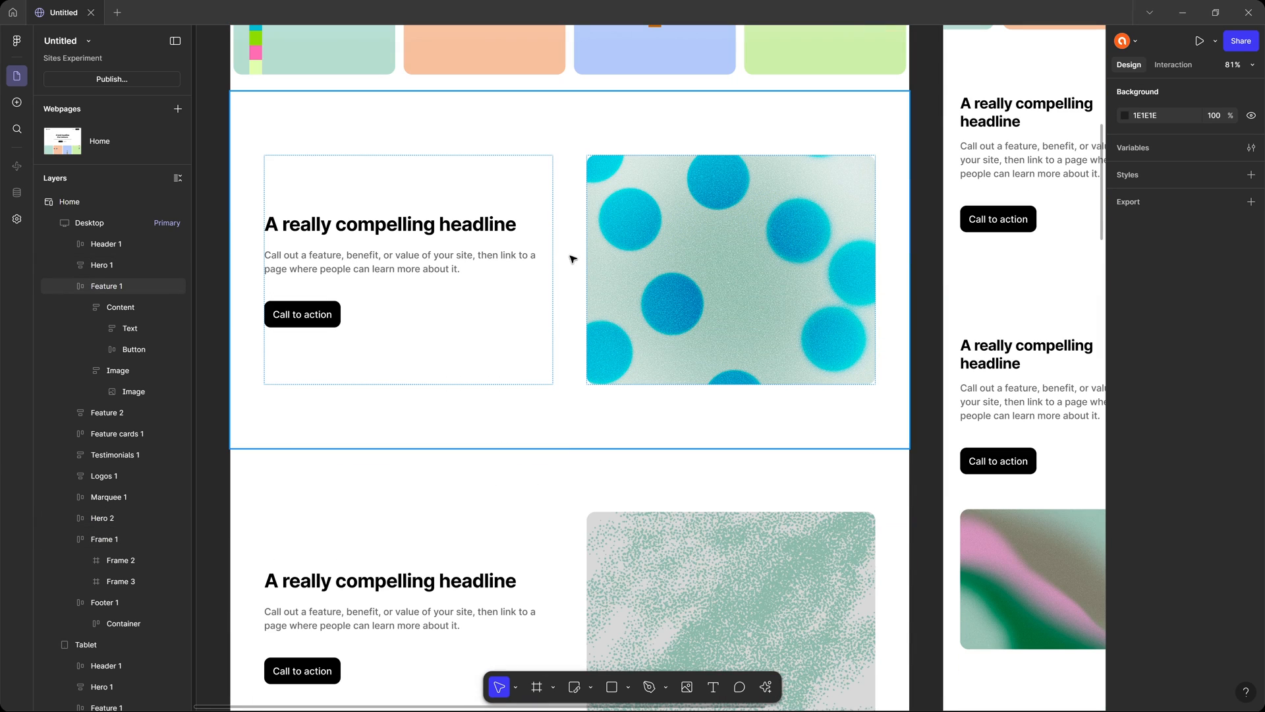
pyautogui.click(666, 255)
pyautogui.press('Down')
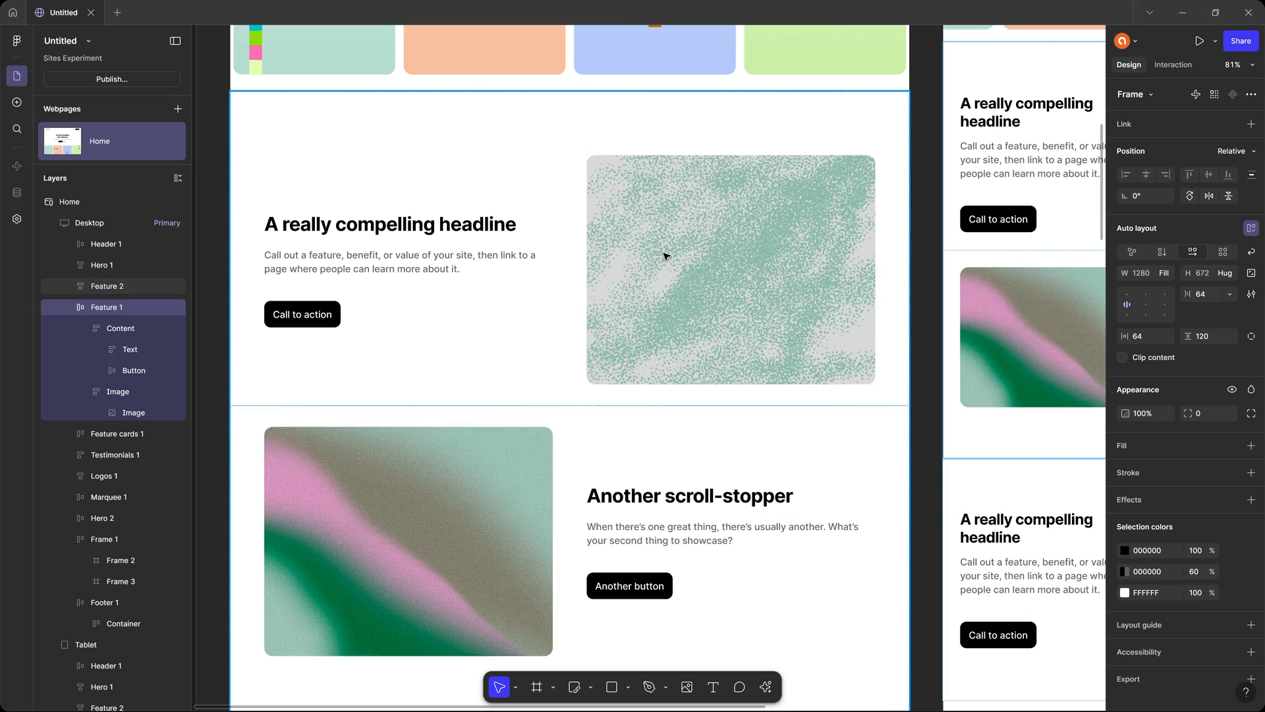
pyautogui.scroll(10, 681, 267)
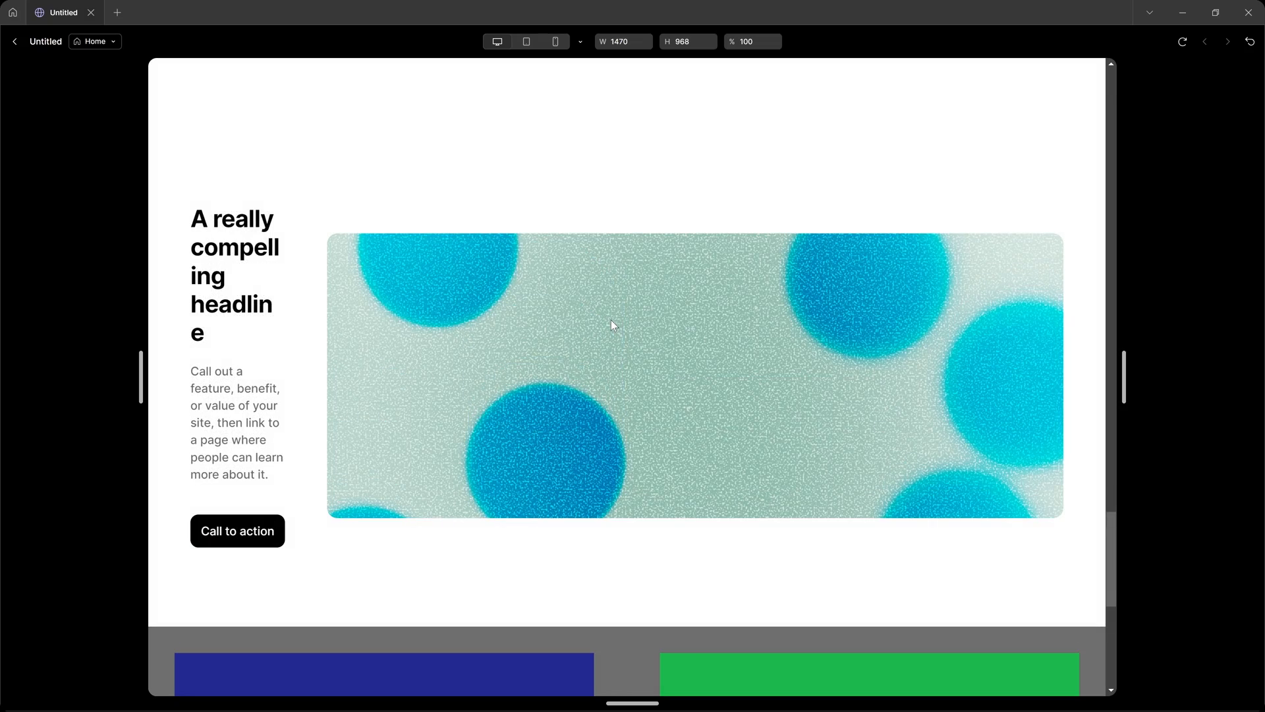
pyautogui.scroll(-4, 613, 324)
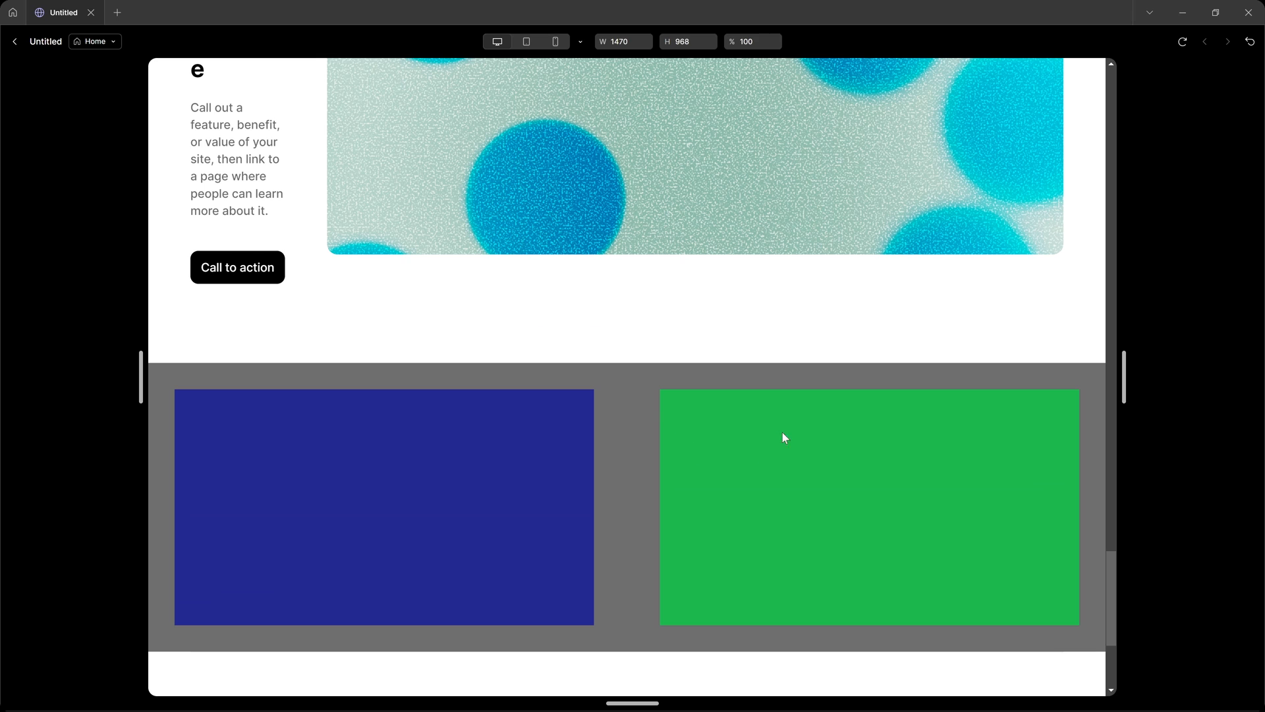
pyautogui.scroll(4, 538, 397)
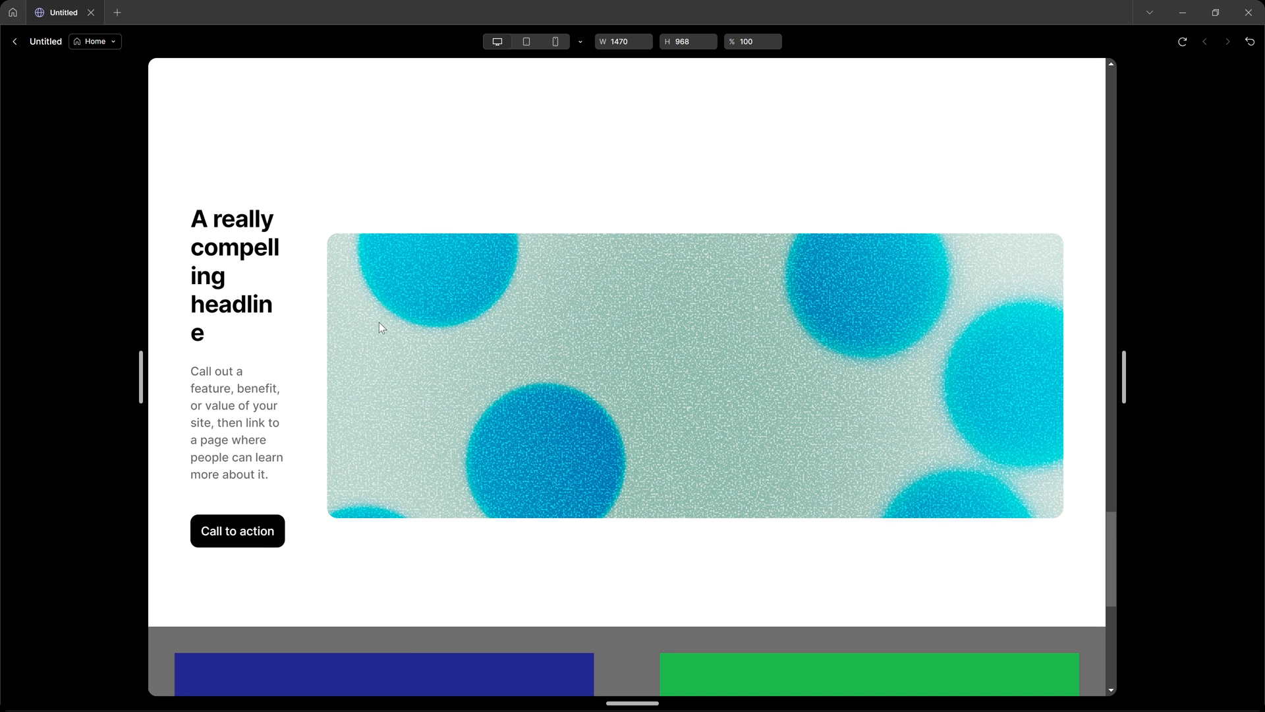
pyautogui.press('Escape')
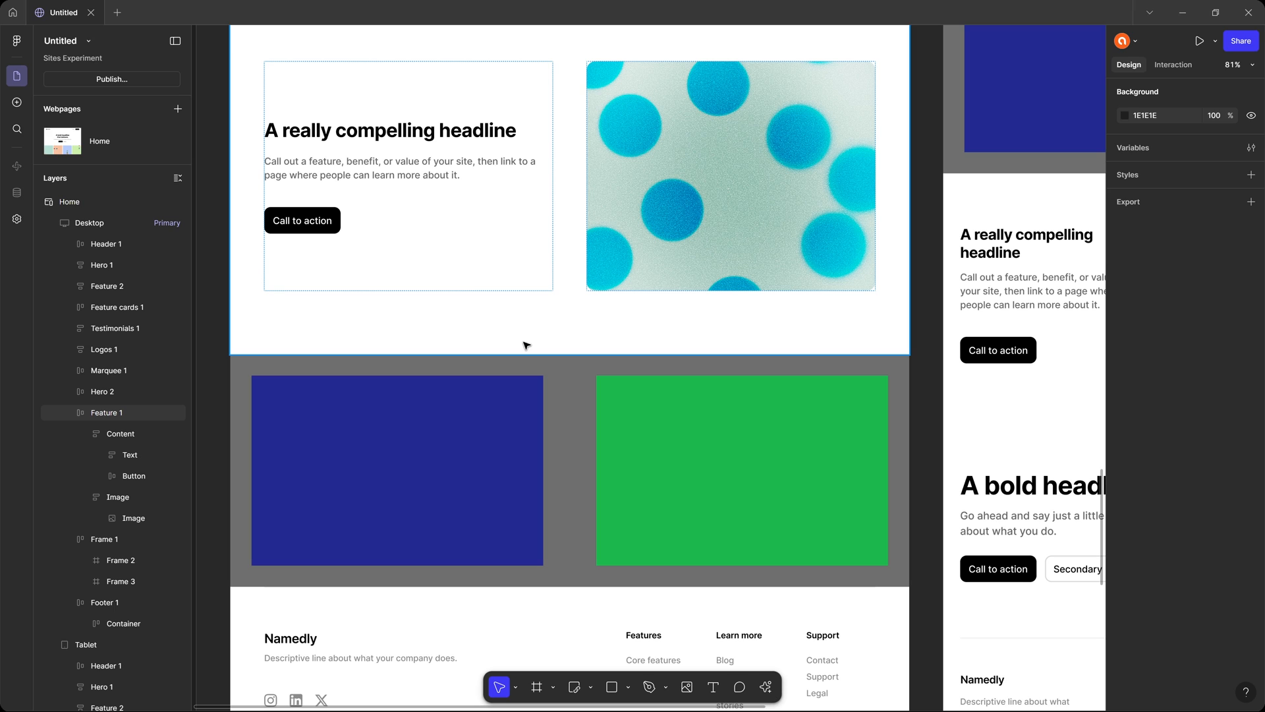
# Copy the Content frame from Feature 1 into the gray frame in place of the dark blue frame.
pyautogui.click(426, 166)
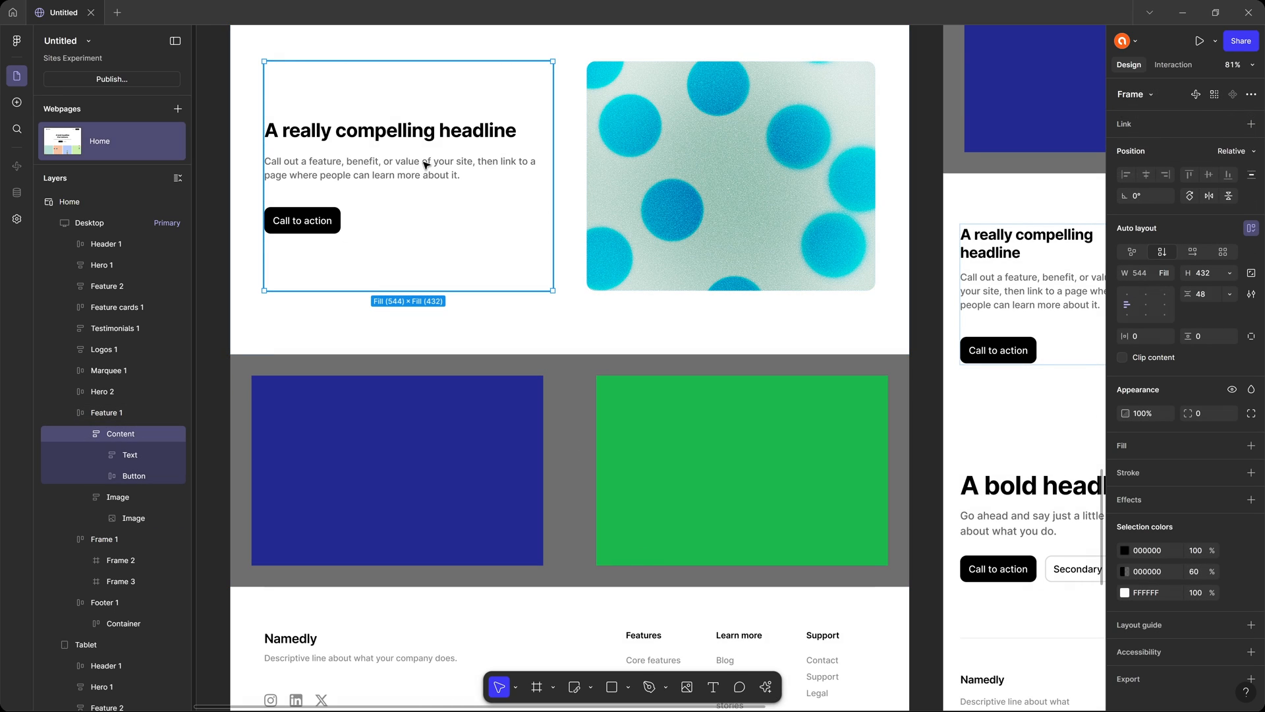
pyautogui.hotkey('ctrl', 'c')
pyautogui.click(579, 410)
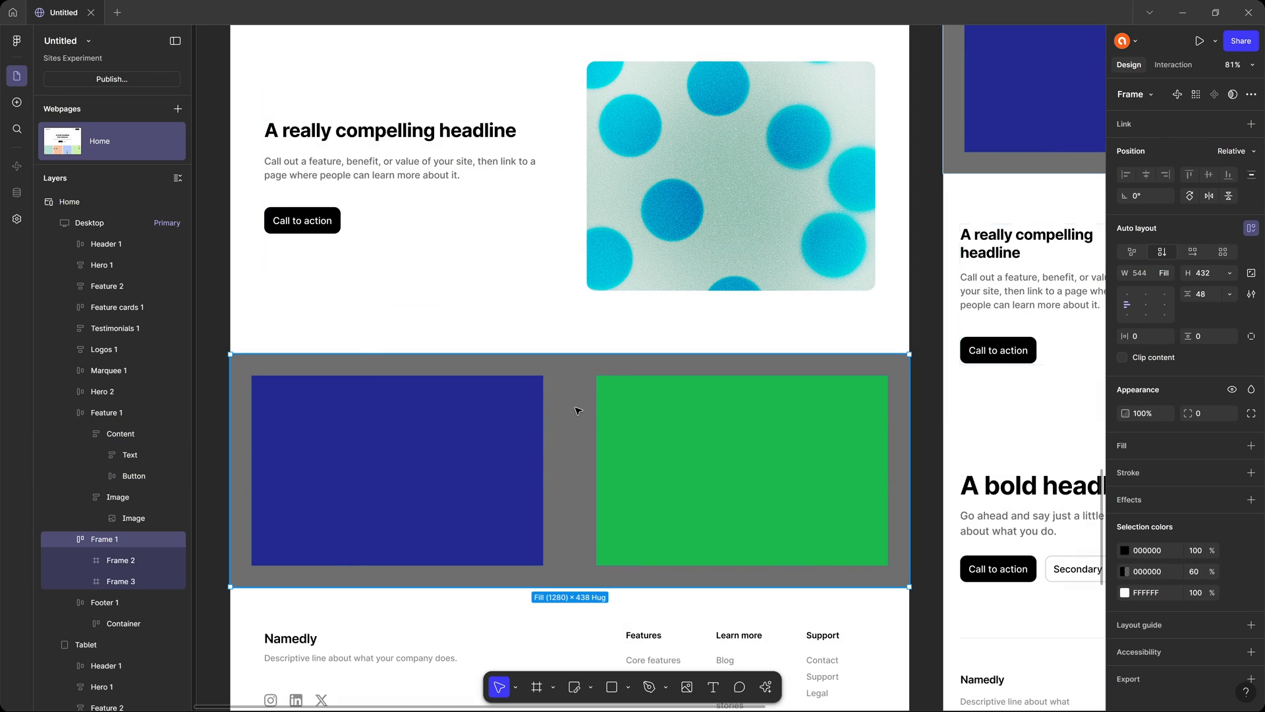
pyautogui.hotkey('ctrl', 'v')
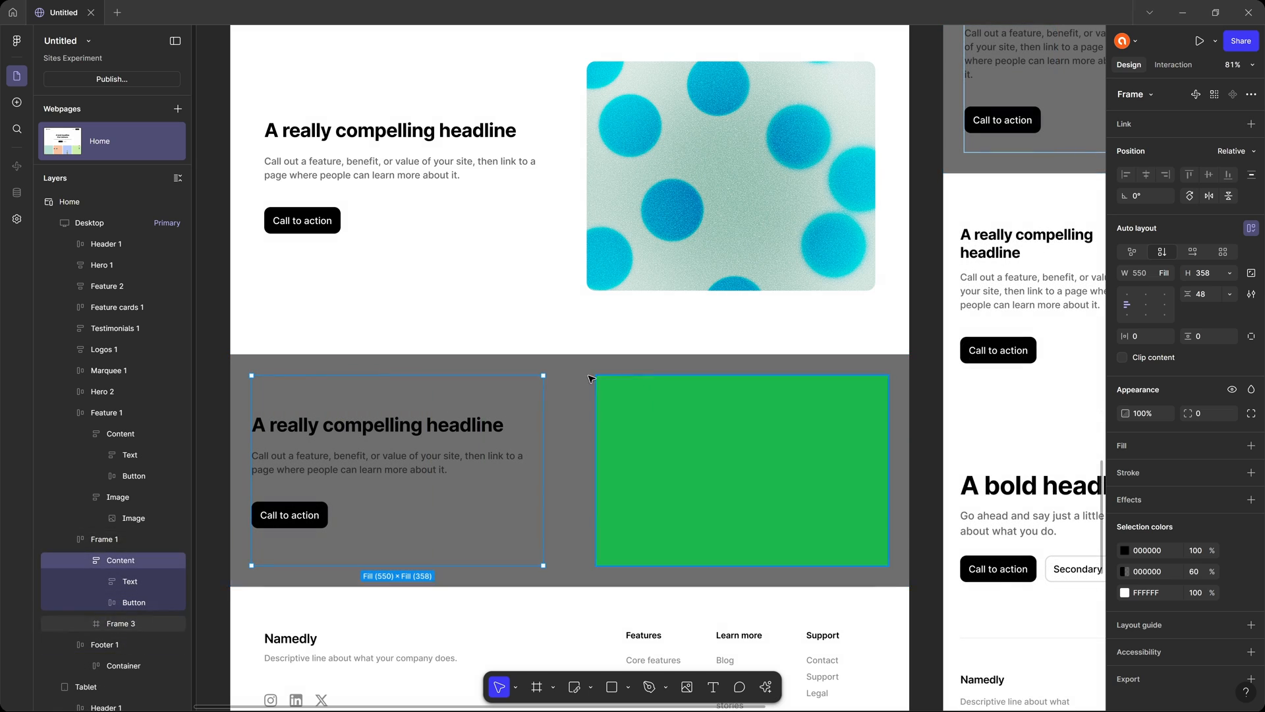
pyautogui.click(563, 380)
pyautogui.click(441, 431)
# Change the pasted Content's black text and button colors to white, and make its Call to action label black.
pyautogui.scroll(-1, 1176, 529)
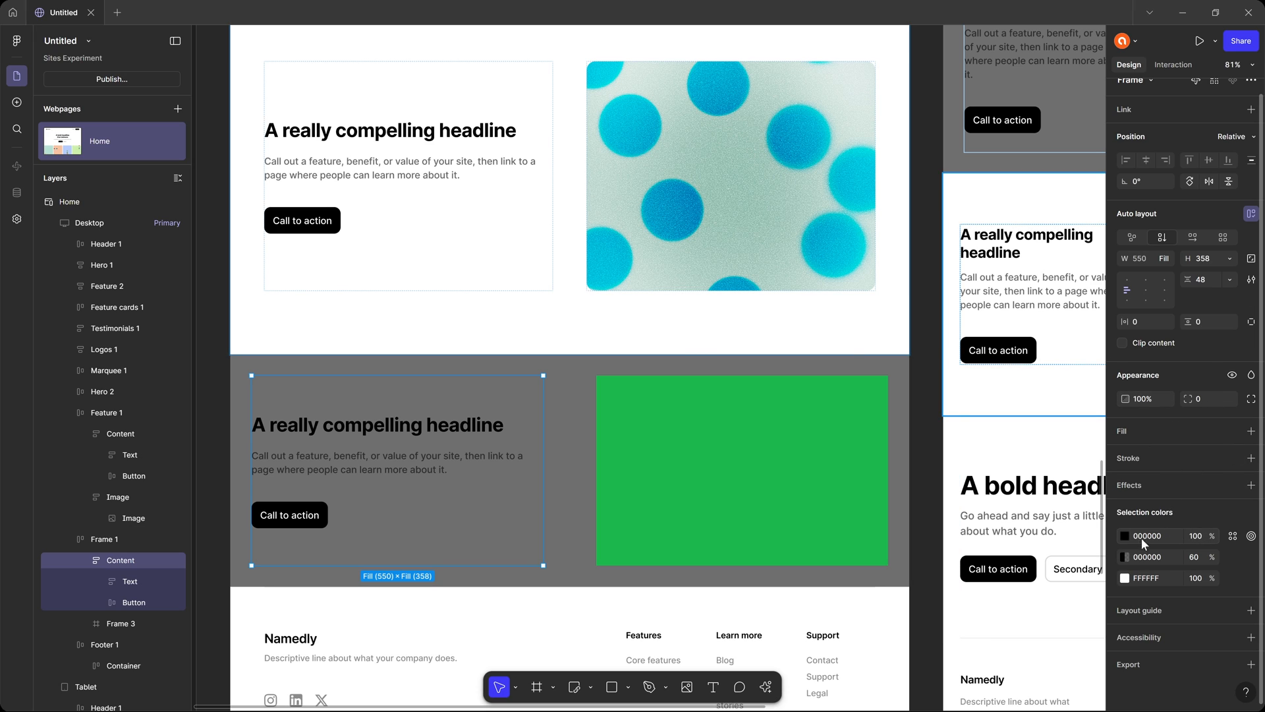
pyautogui.click(1125, 536)
pyautogui.moveTo(1031, 491); pyautogui.dragTo(953, 417)
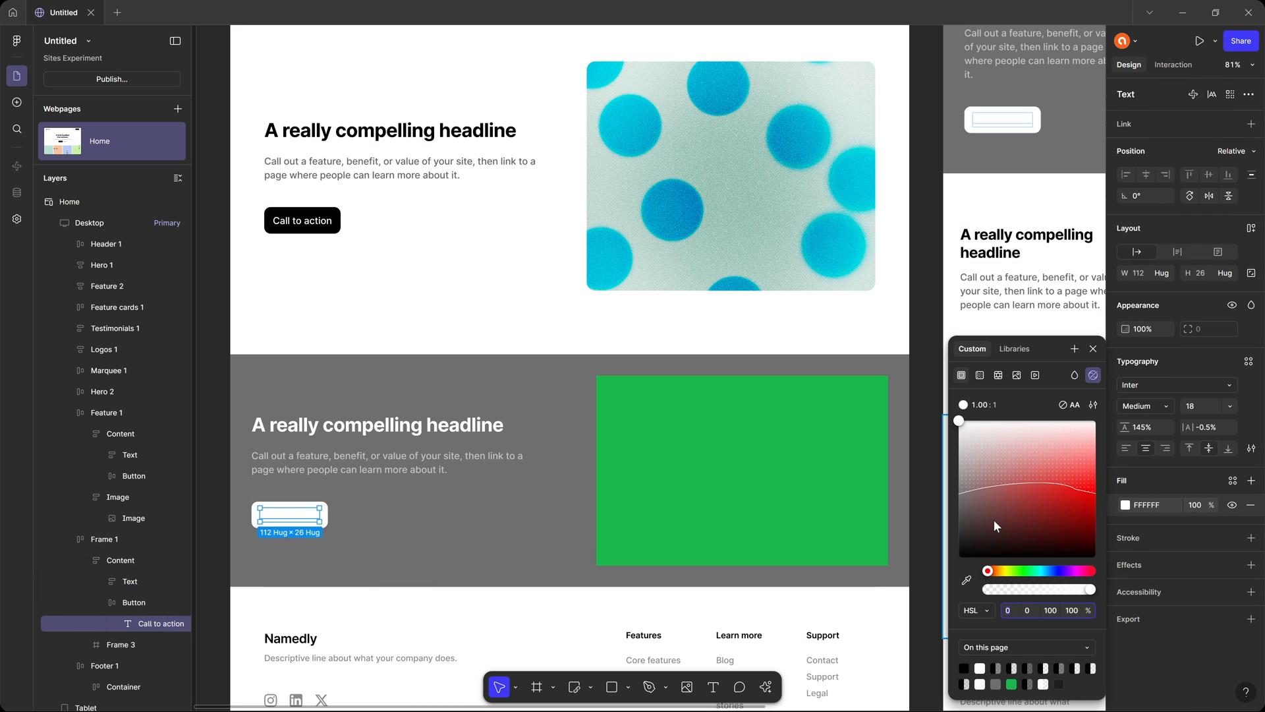
pyautogui.moveTo(994, 520); pyautogui.dragTo(926, 555)
pyautogui.click(916, 365)
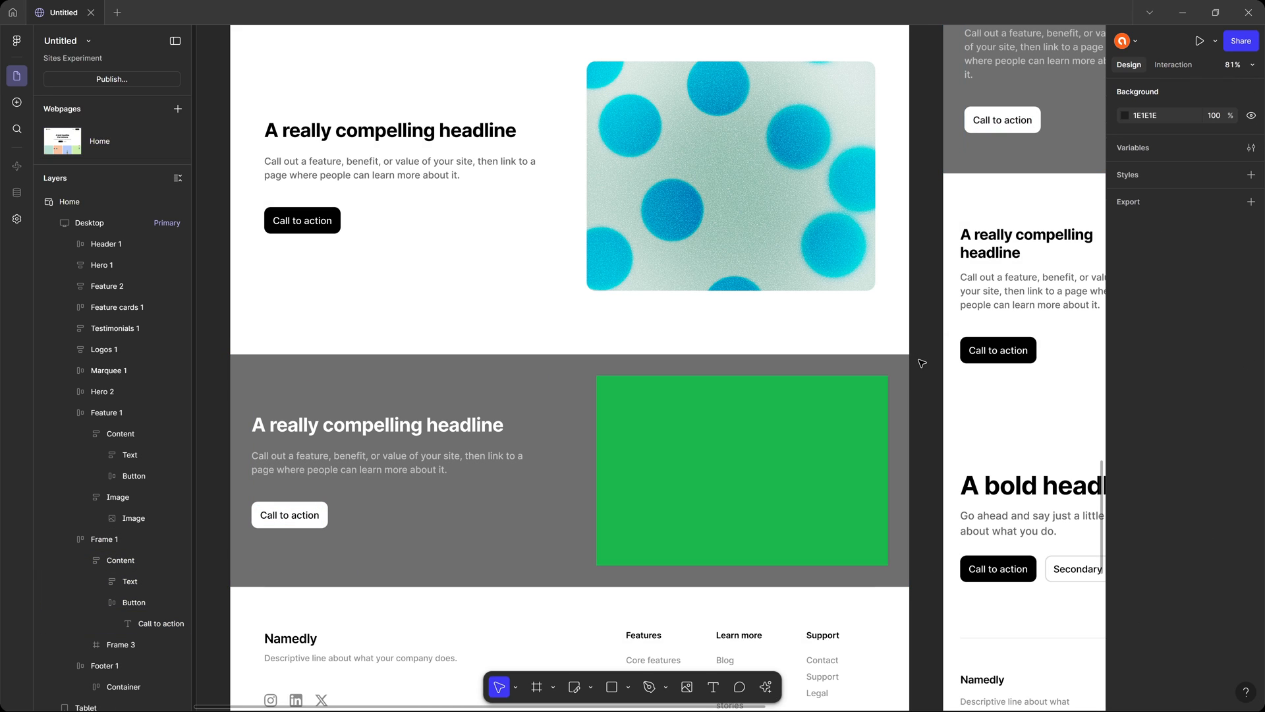
# Preview the Home page and compare the gray section's text and green frame with the Feature 1 block above.
pyautogui.hotkey('shift', 'space')
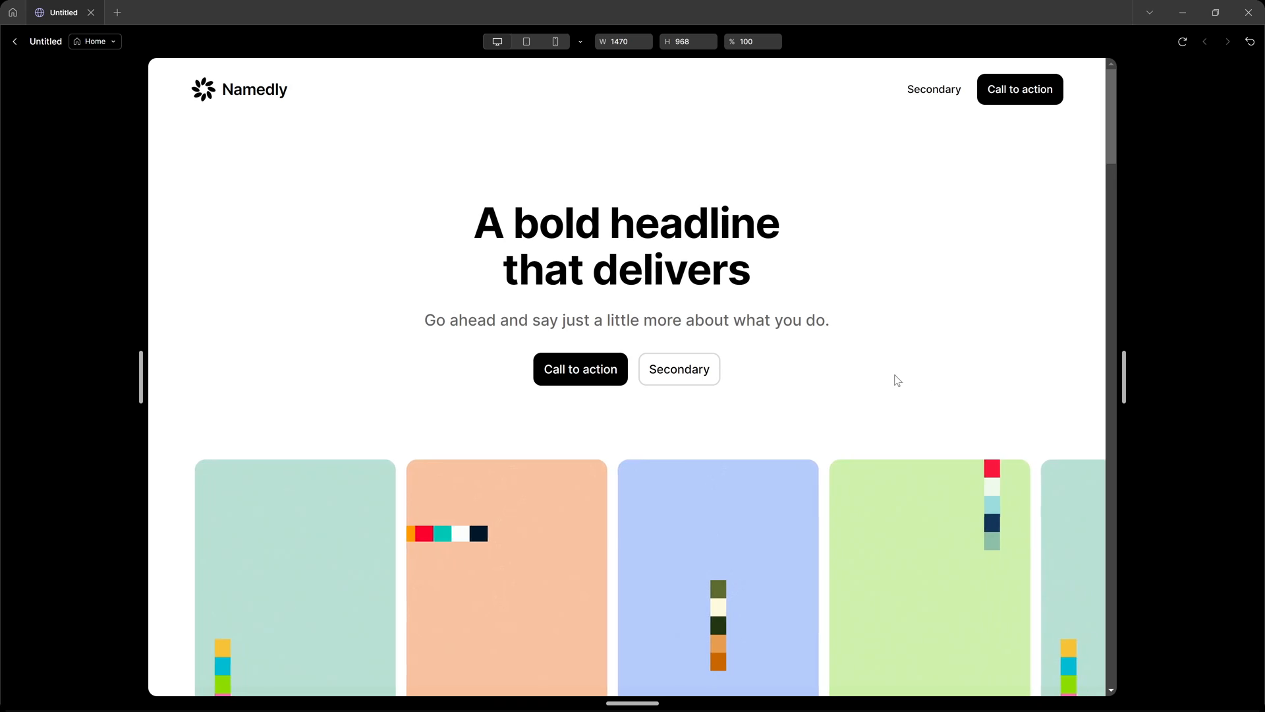
pyautogui.scroll(-15, 895, 369)
pyautogui.scroll(6, 896, 364)
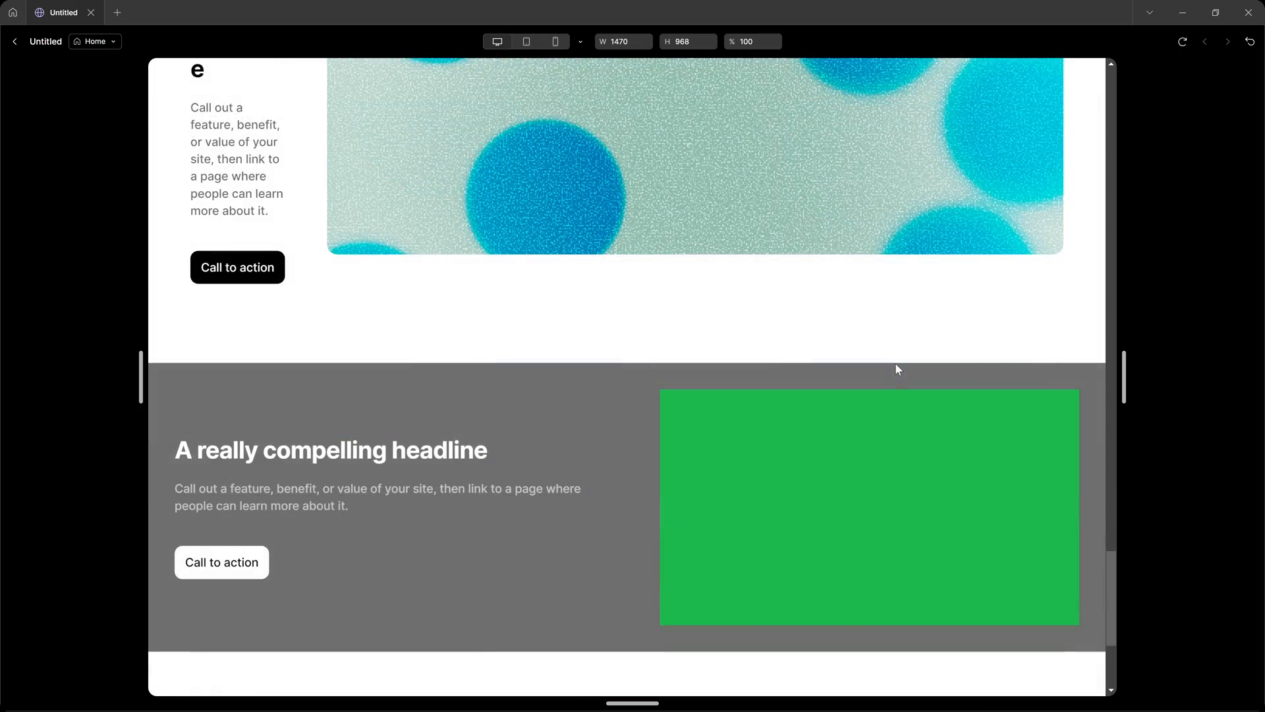
# Check the gray section in the preview, return to the canvas, and delete that section from the desktop layout.
pyautogui.scroll(-4, 900, 370)
pyautogui.scroll(2, 282, 350)
pyautogui.scroll(-4, 506, 317)
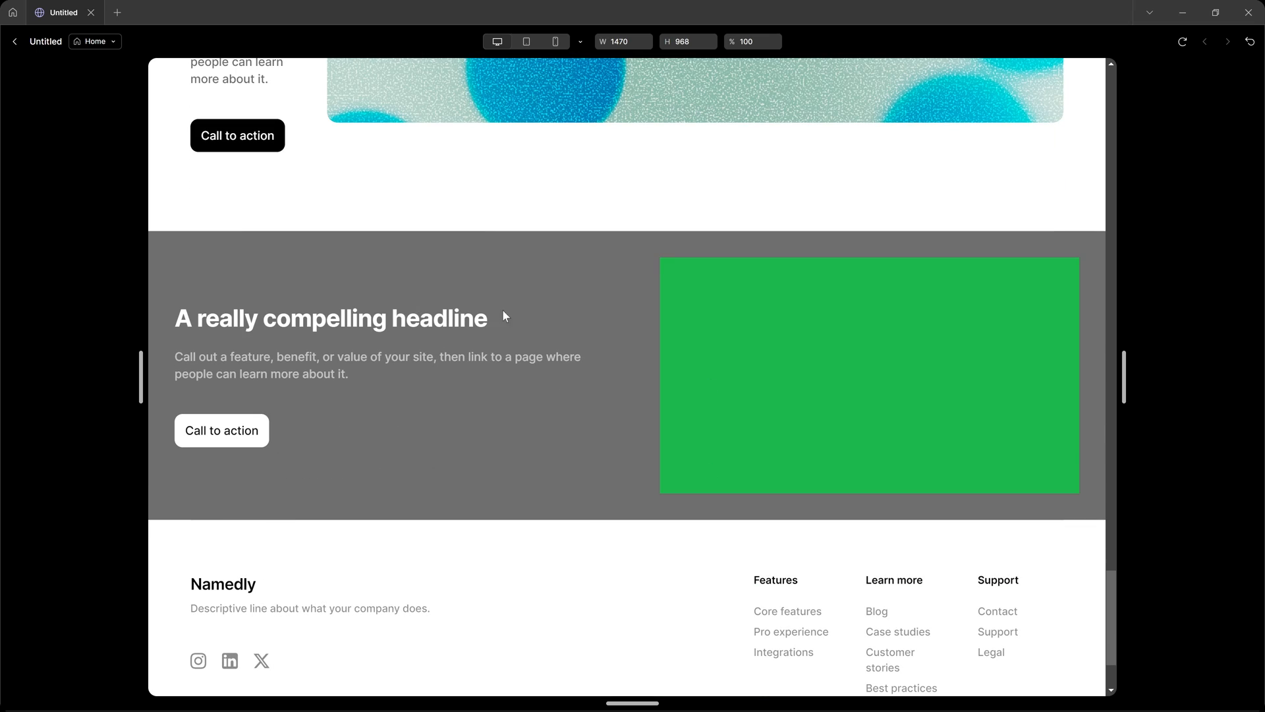
pyautogui.press('Escape')
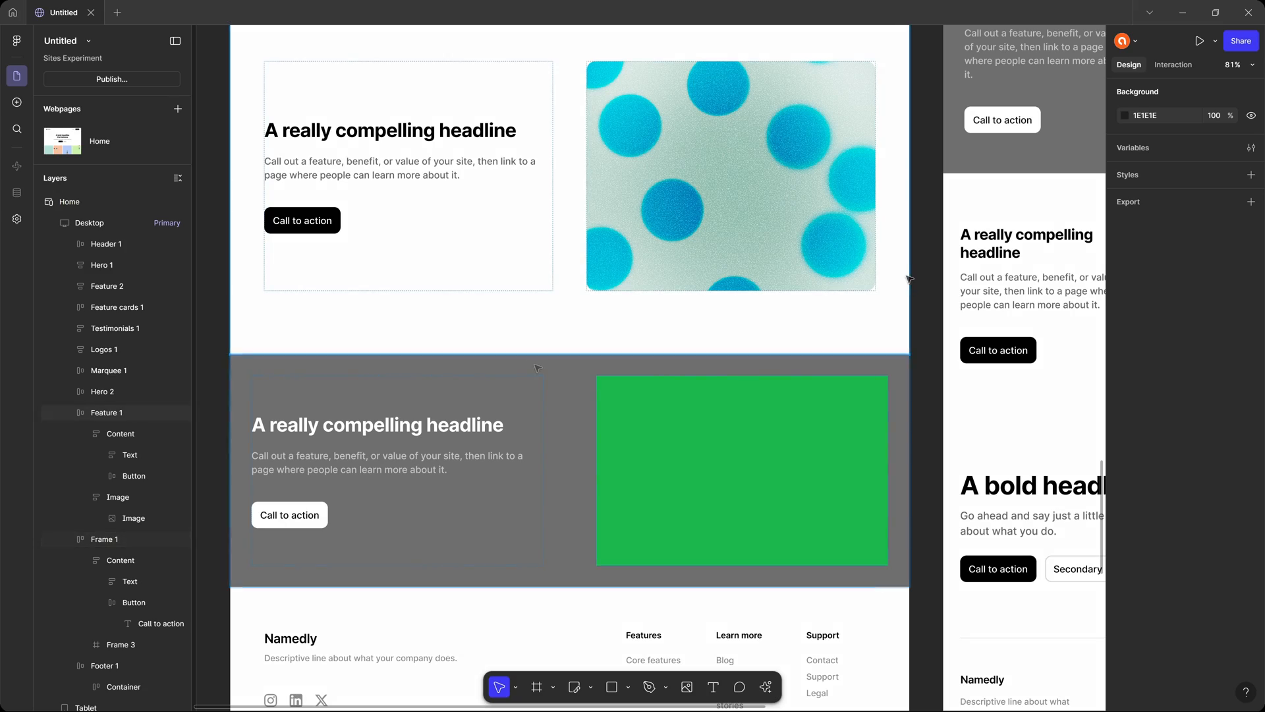
pyautogui.click(418, 444)
pyautogui.press('Delete')
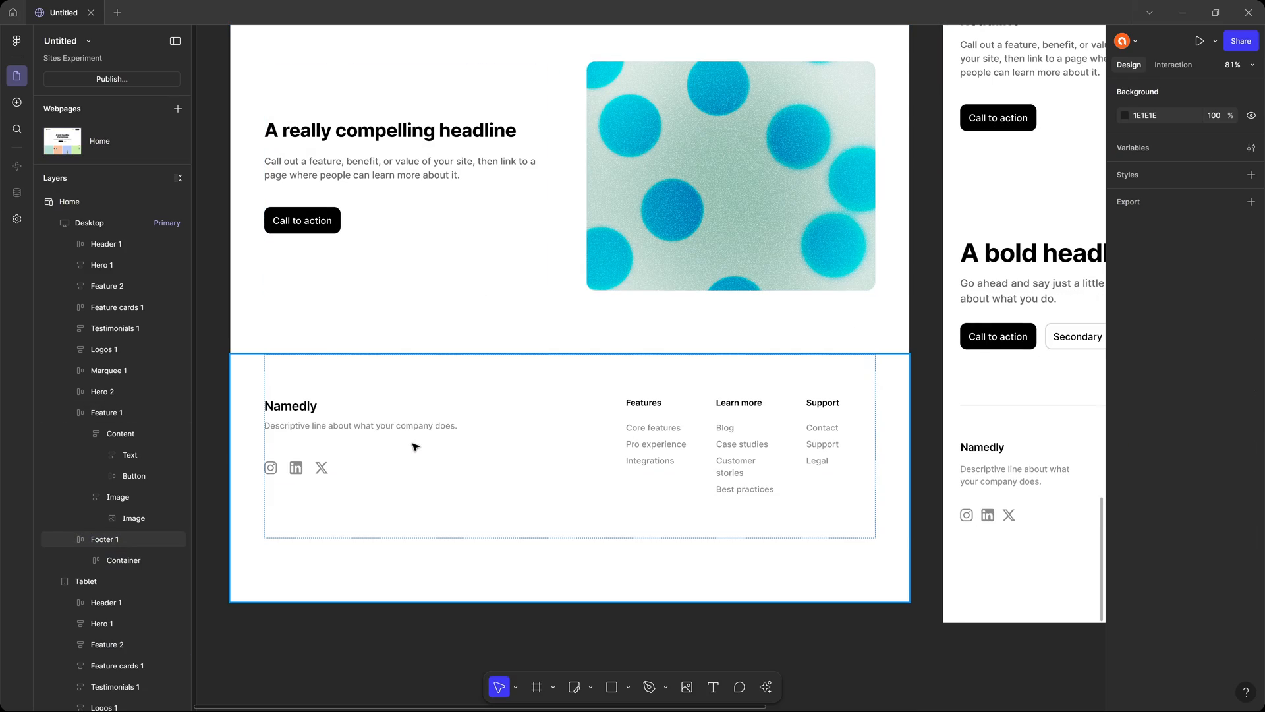
# Add a new webpage to the site and rename it /about.
pyautogui.scroll(10, 892, 455)
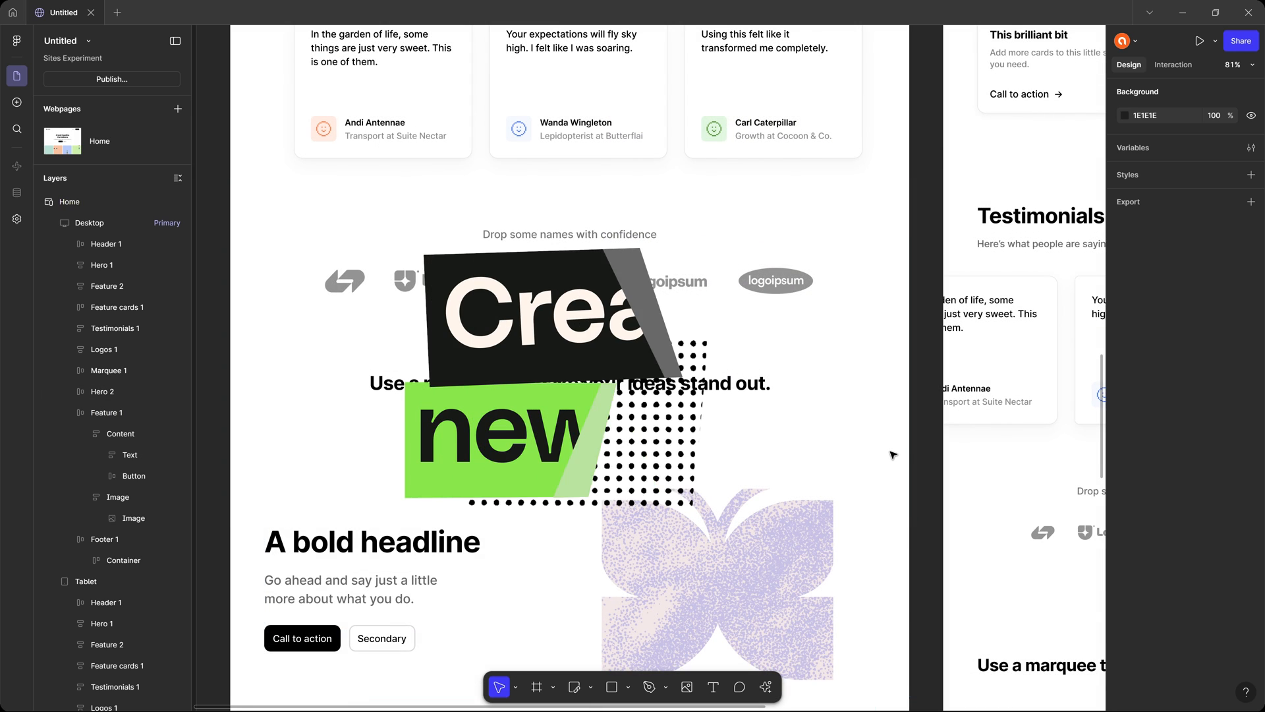
pyautogui.scroll(15, 570, 396)
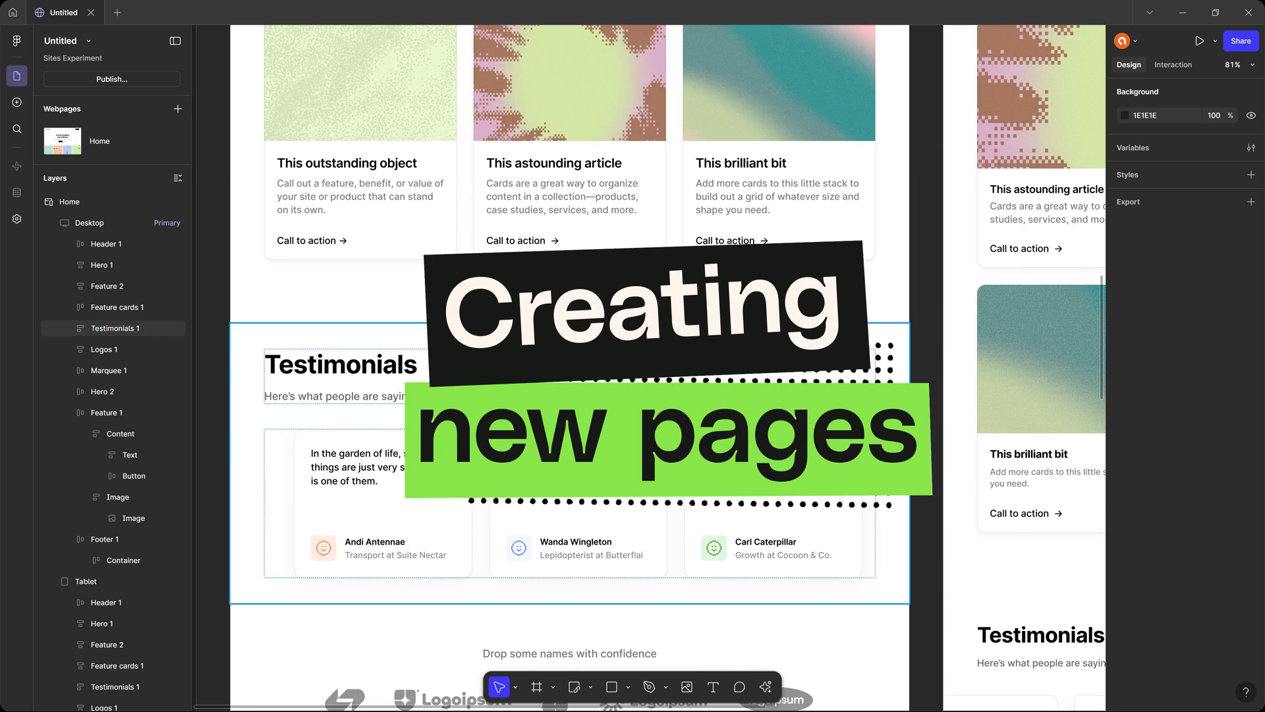
pyautogui.scroll(2, 856, 460)
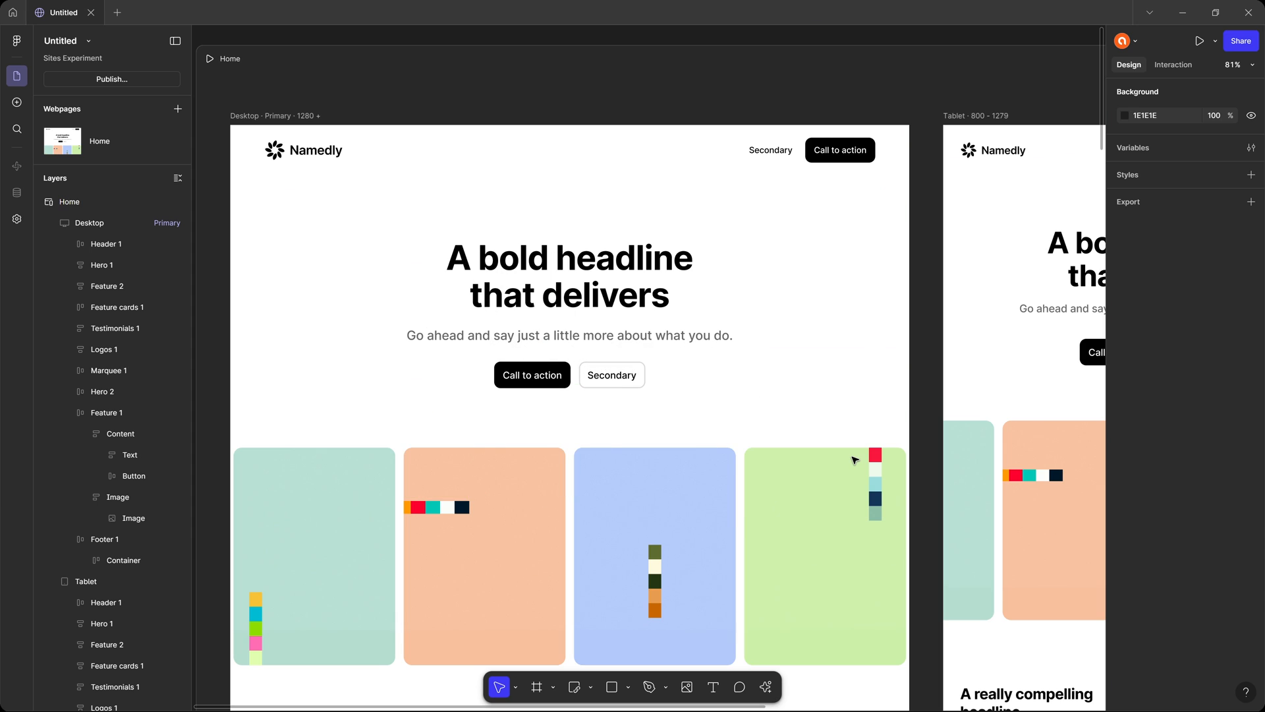
pyautogui.doubleClick(770, 150)
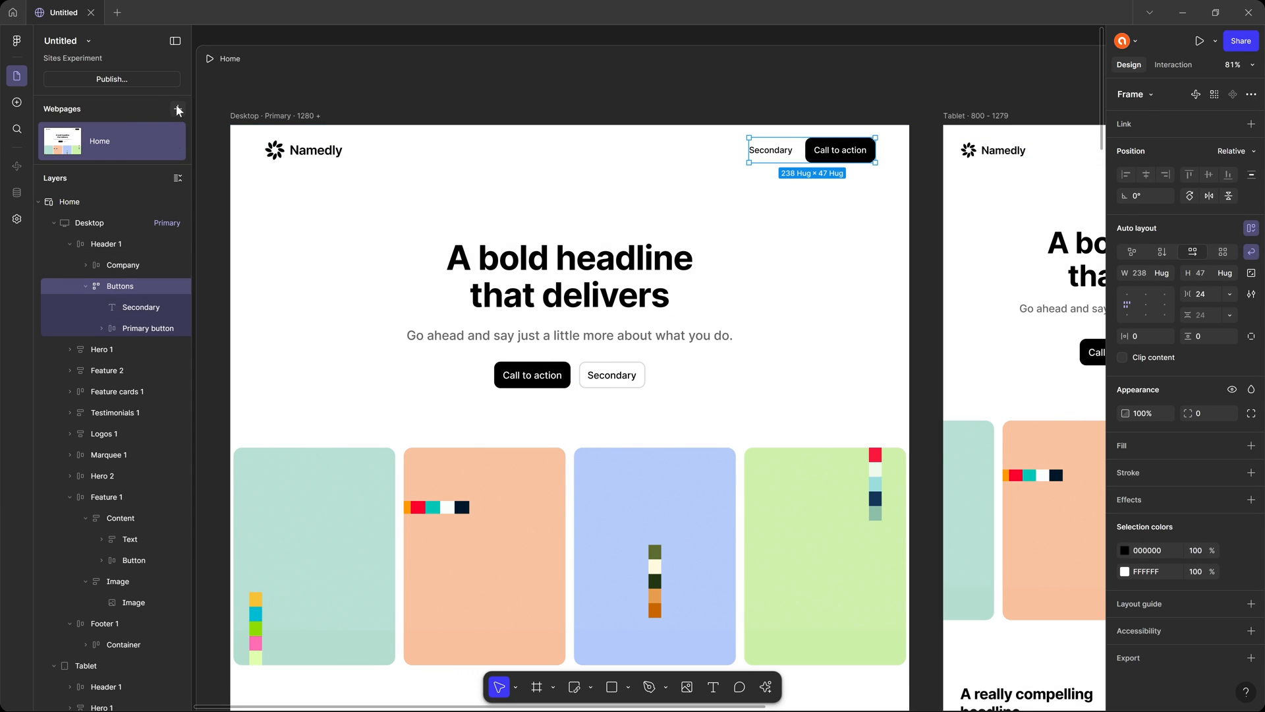
pyautogui.click(176, 107)
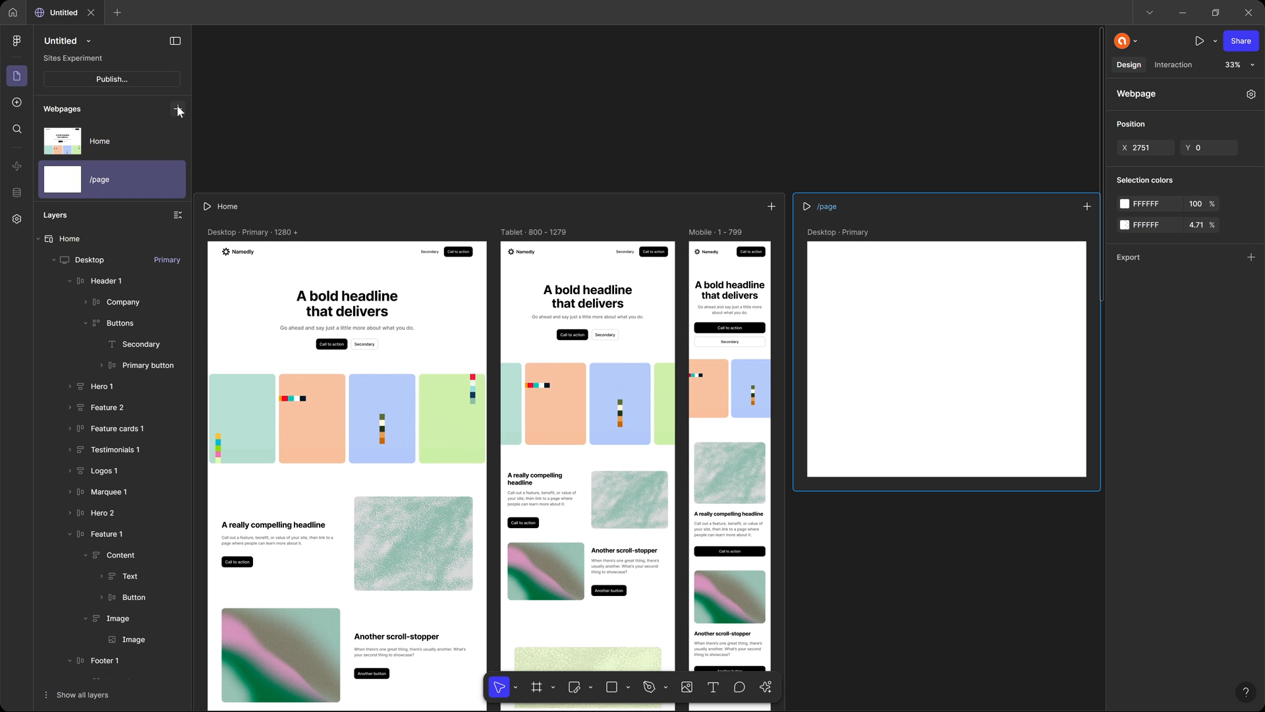
pyautogui.doubleClick(108, 179)
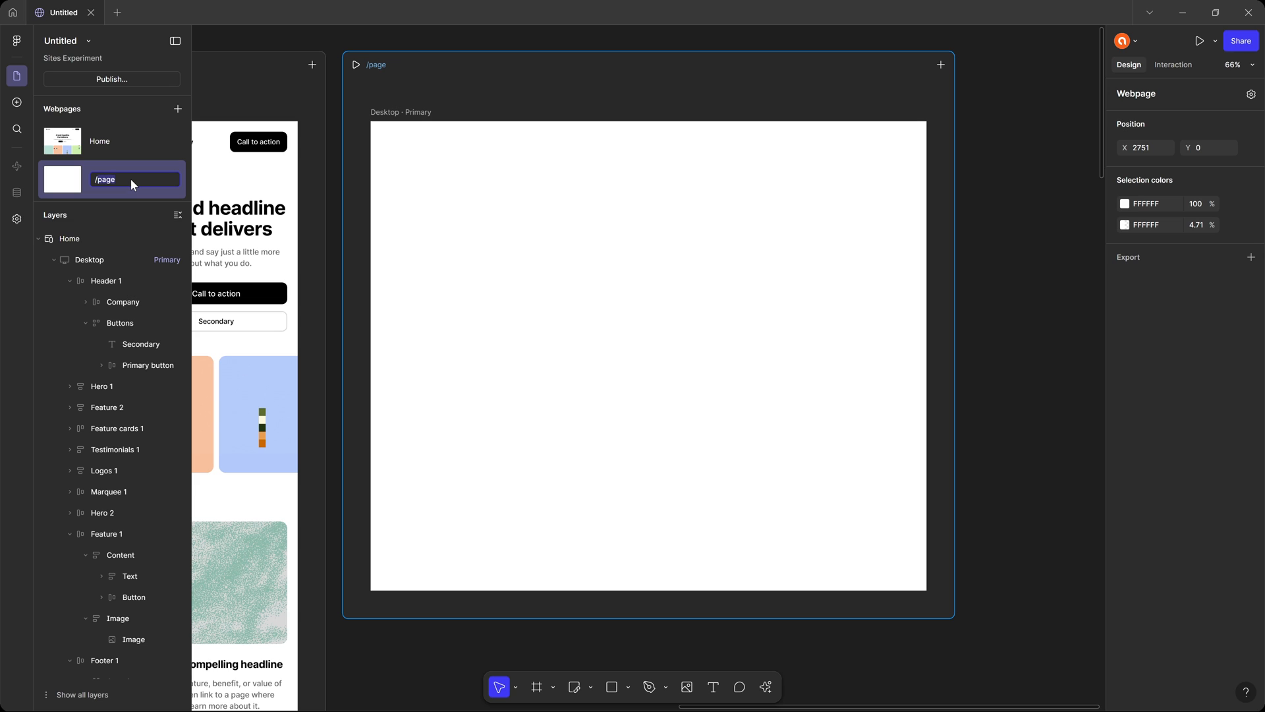
pyautogui.press('BackSpace')
pyautogui.press('BackSpace')
pyautogui.press('BackSpace')
pyautogui.press('BackSpace')
pyautogui.write('about')
pyautogui.press('Return')
# Open the /about page's settings and look at its page title, meta description, language and social sharing image options.
pyautogui.click(172, 180)
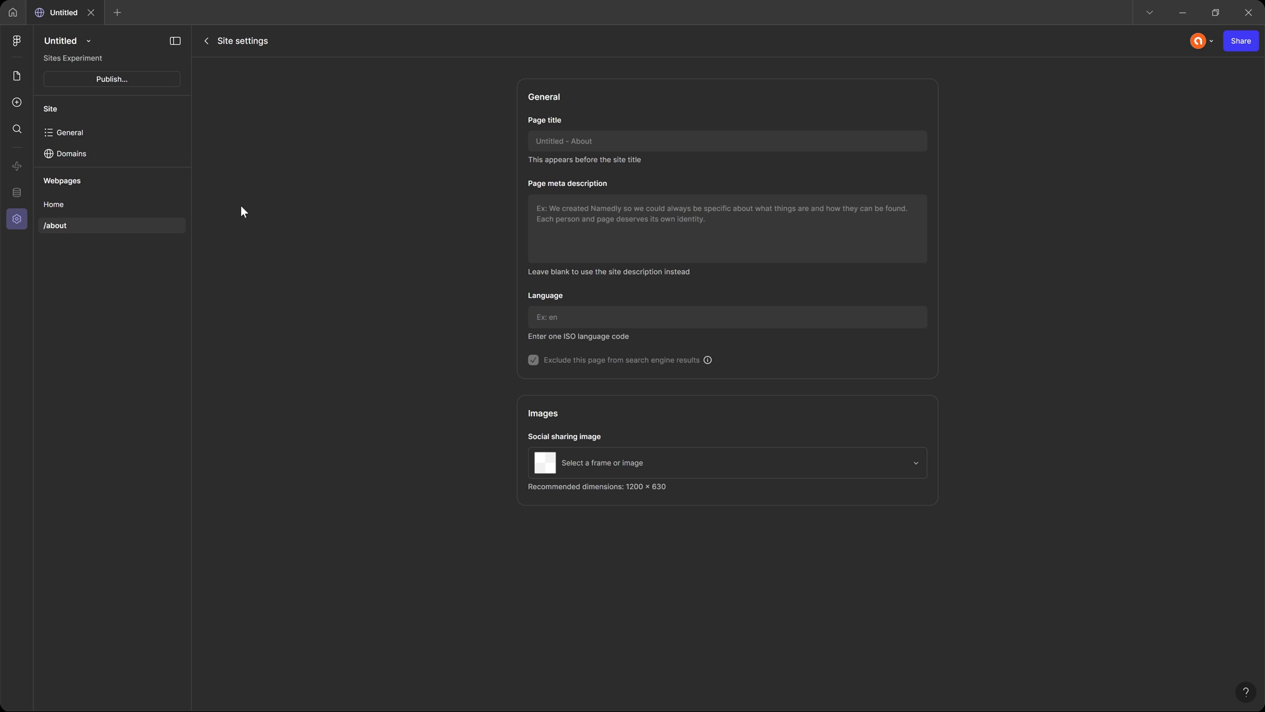
pyautogui.click(99, 206)
pyautogui.click(102, 226)
pyautogui.click(579, 139)
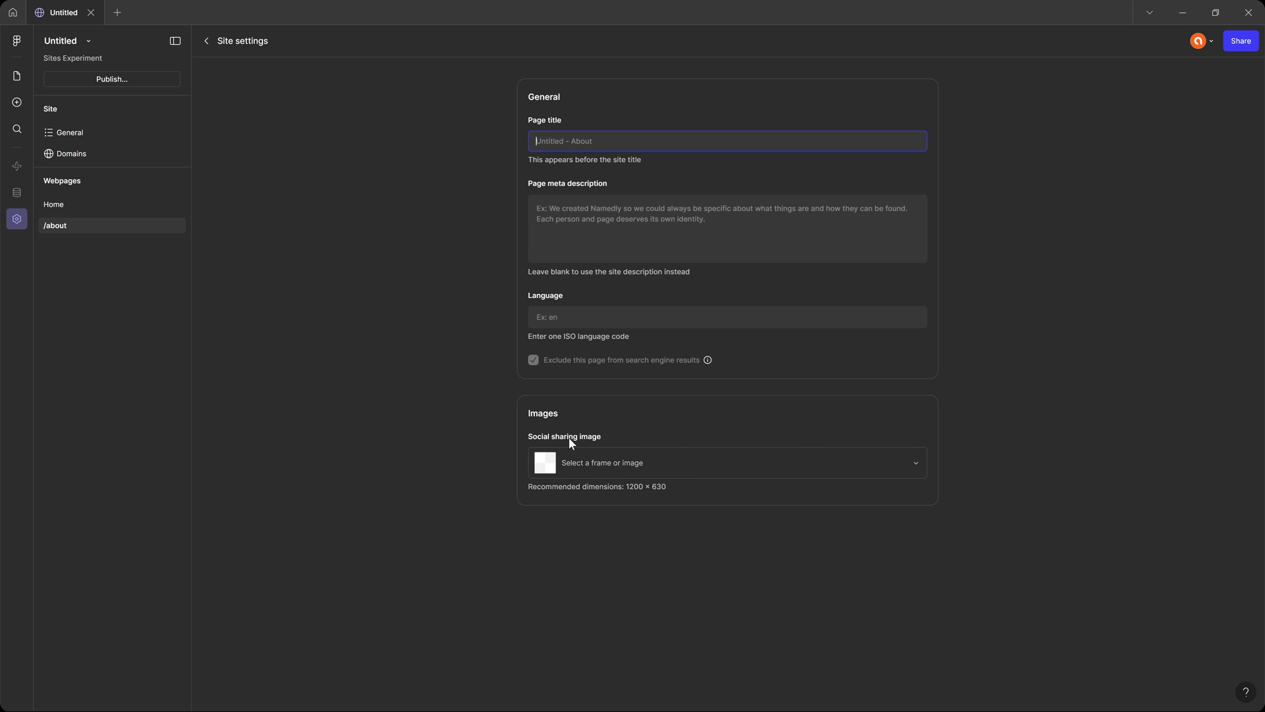
pyautogui.click(916, 463)
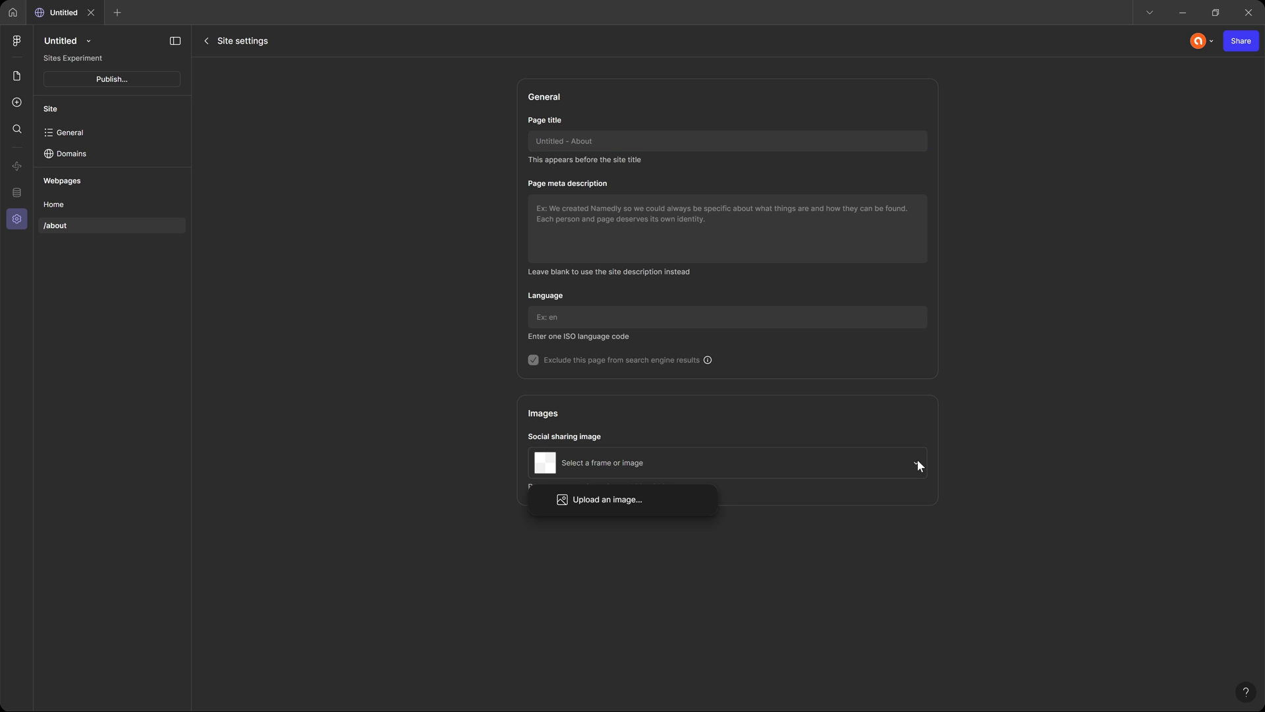
pyautogui.click(636, 507)
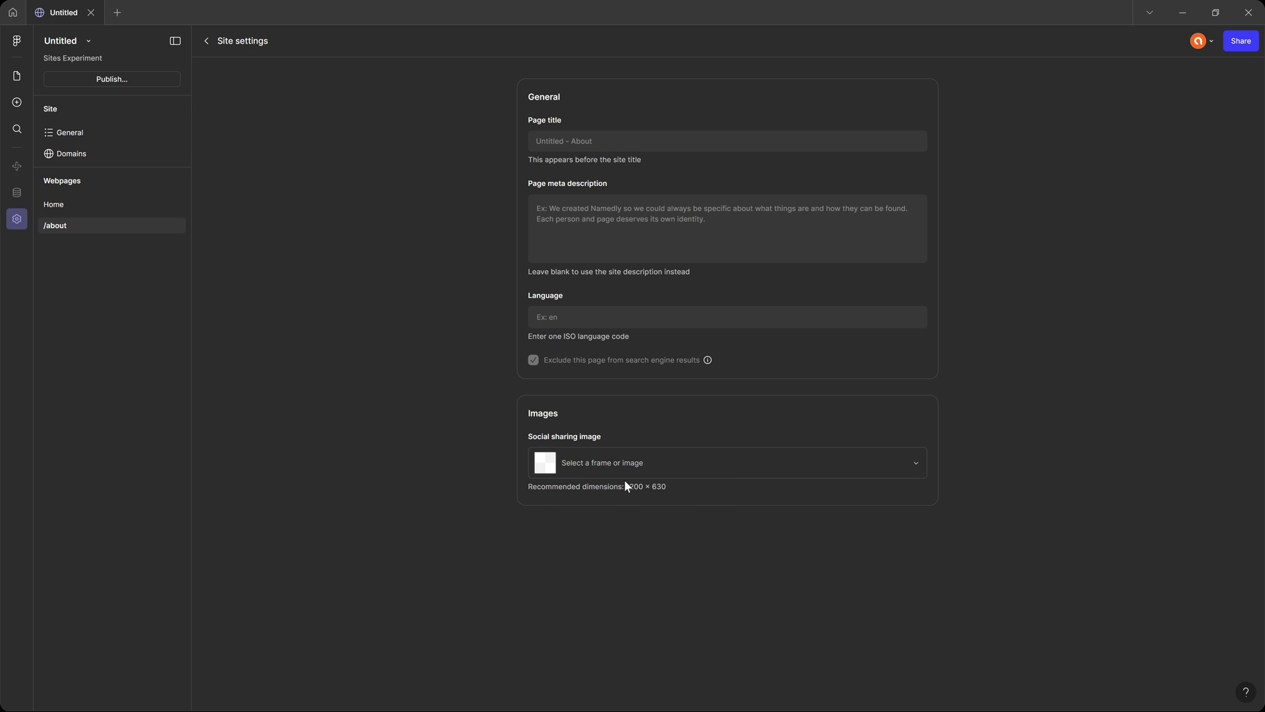
# Set the general site title to the owner's first name plus "Test Site" and review the analytics, image and custom code fields.
pyautogui.click(85, 133)
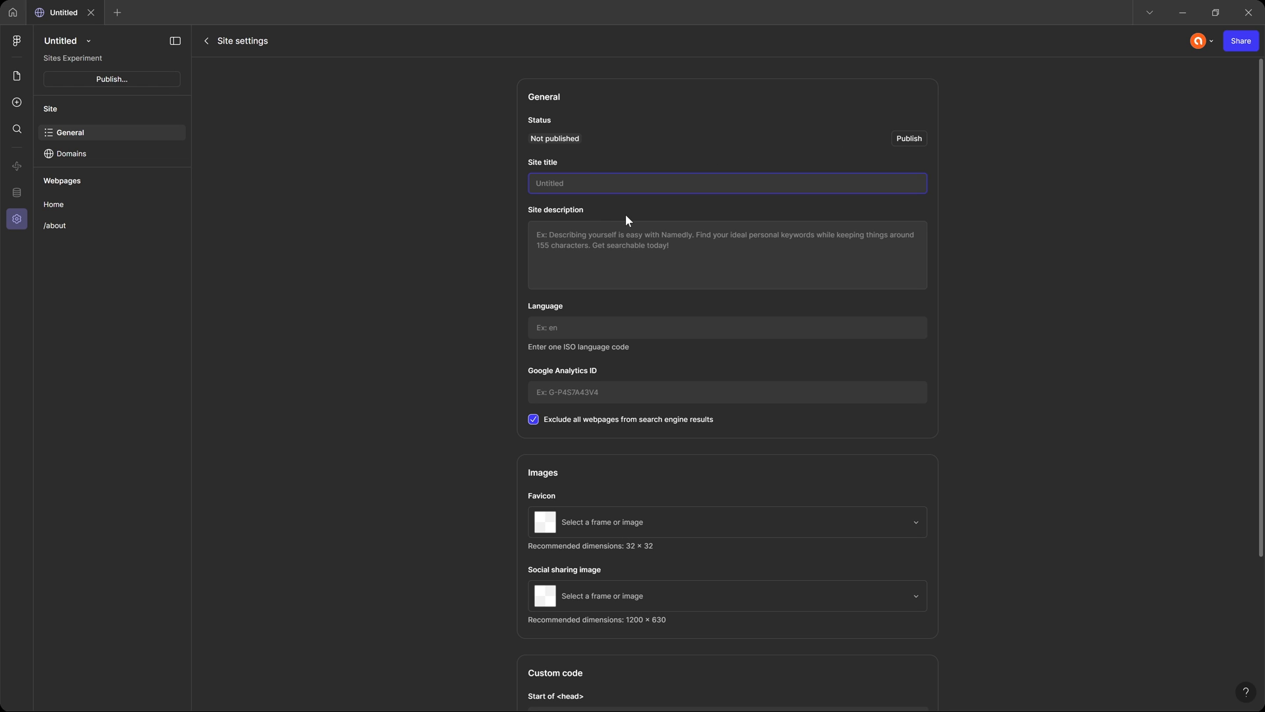
pyautogui.write("Adi's Test Site")
pyautogui.scroll(-2, 585, 314)
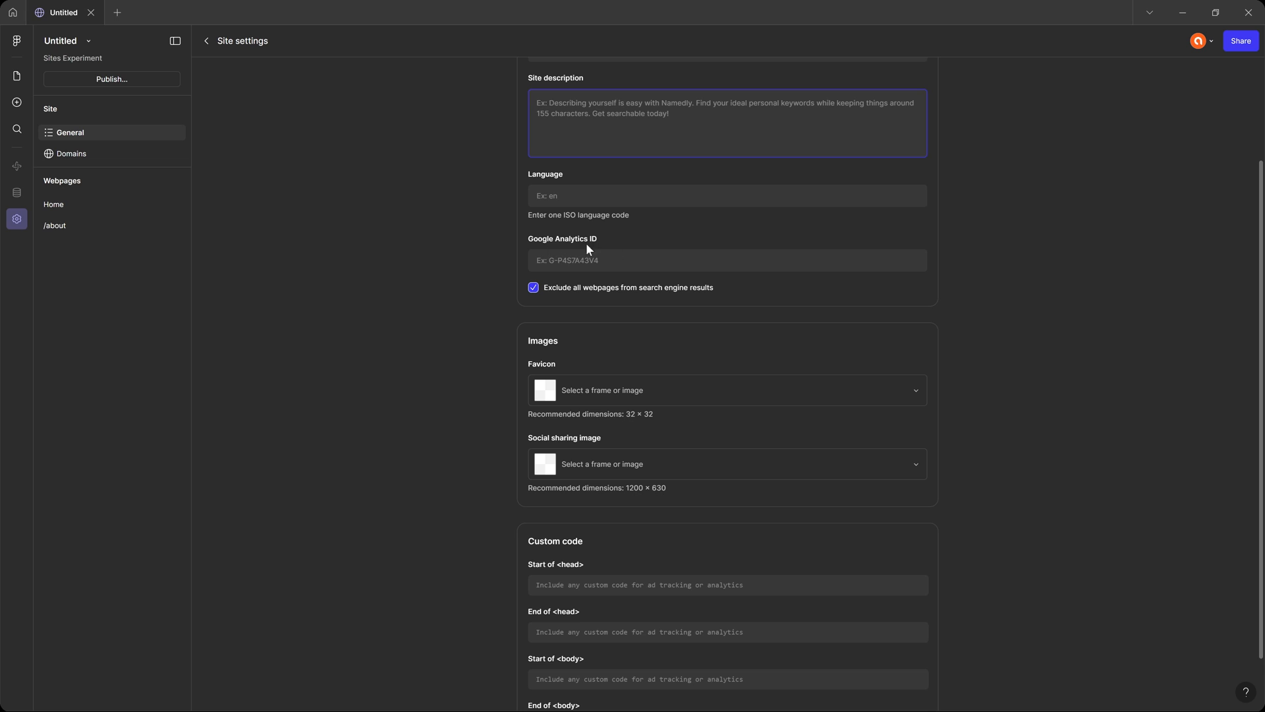
pyautogui.scroll(-1, 620, 451)
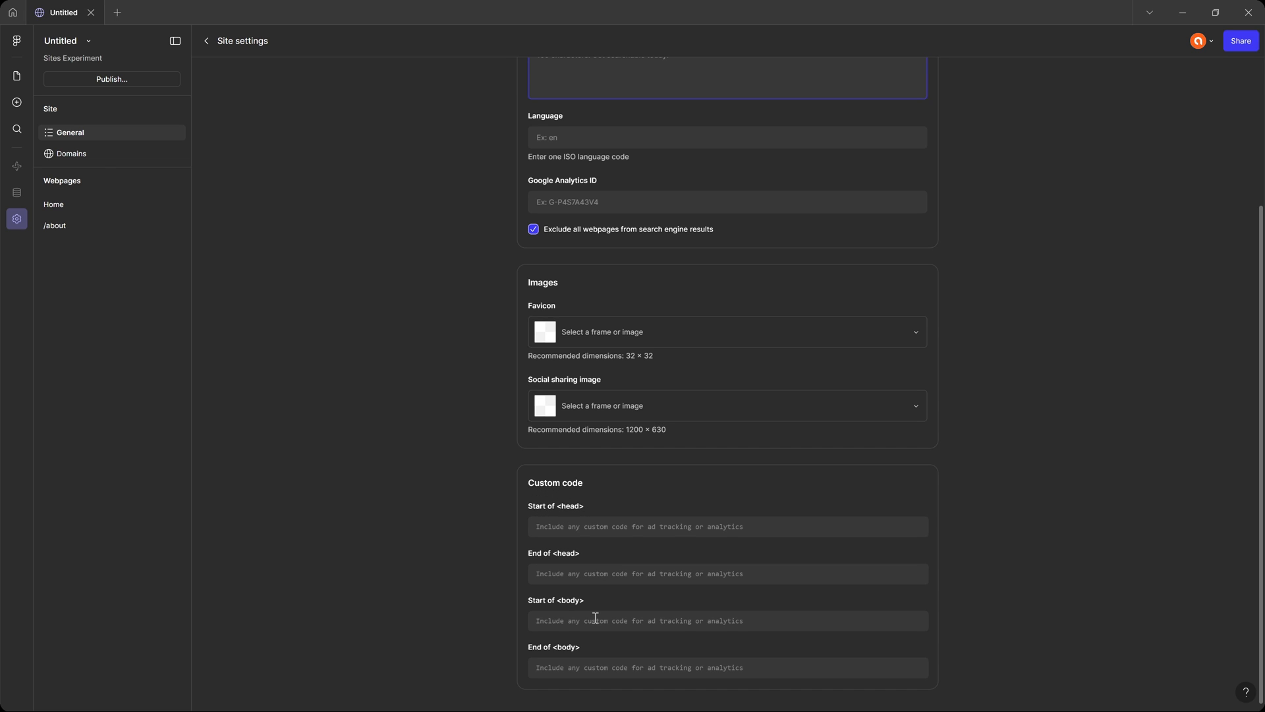
pyautogui.click(665, 663)
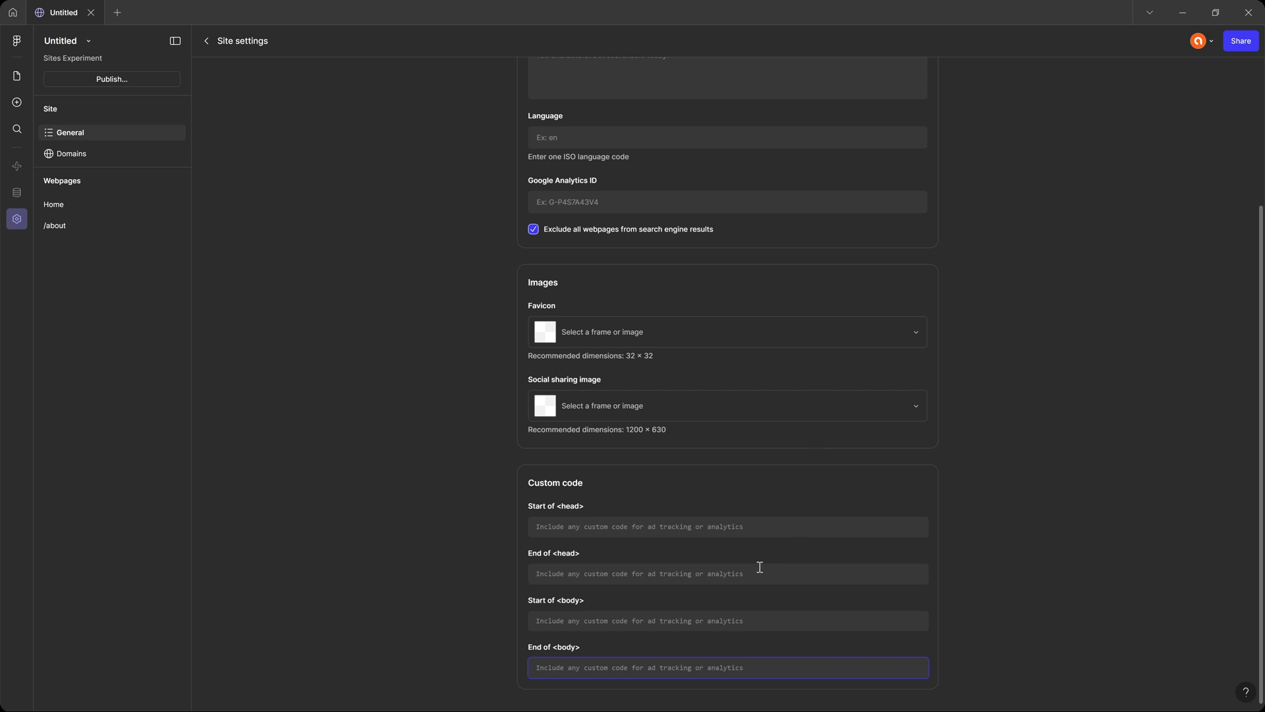
pyautogui.scroll(3, 753, 571)
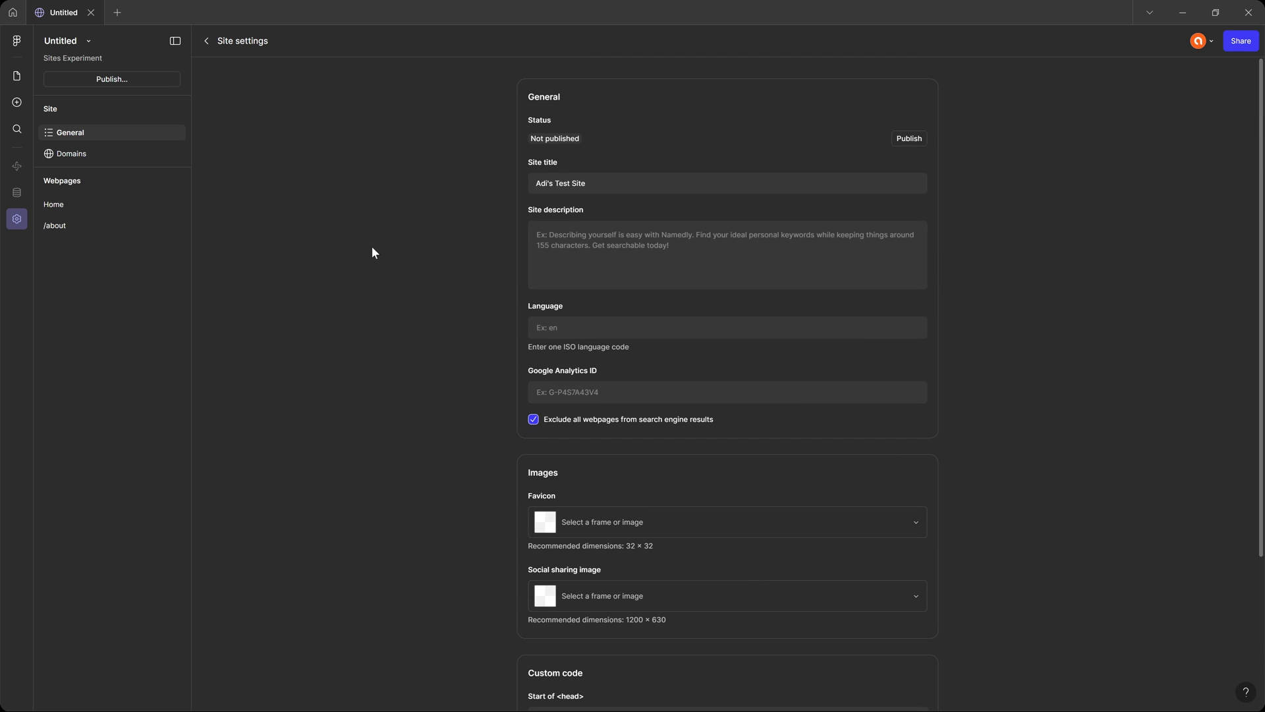
# Check the site's domain settings and return to the page canvas.
pyautogui.click(77, 155)
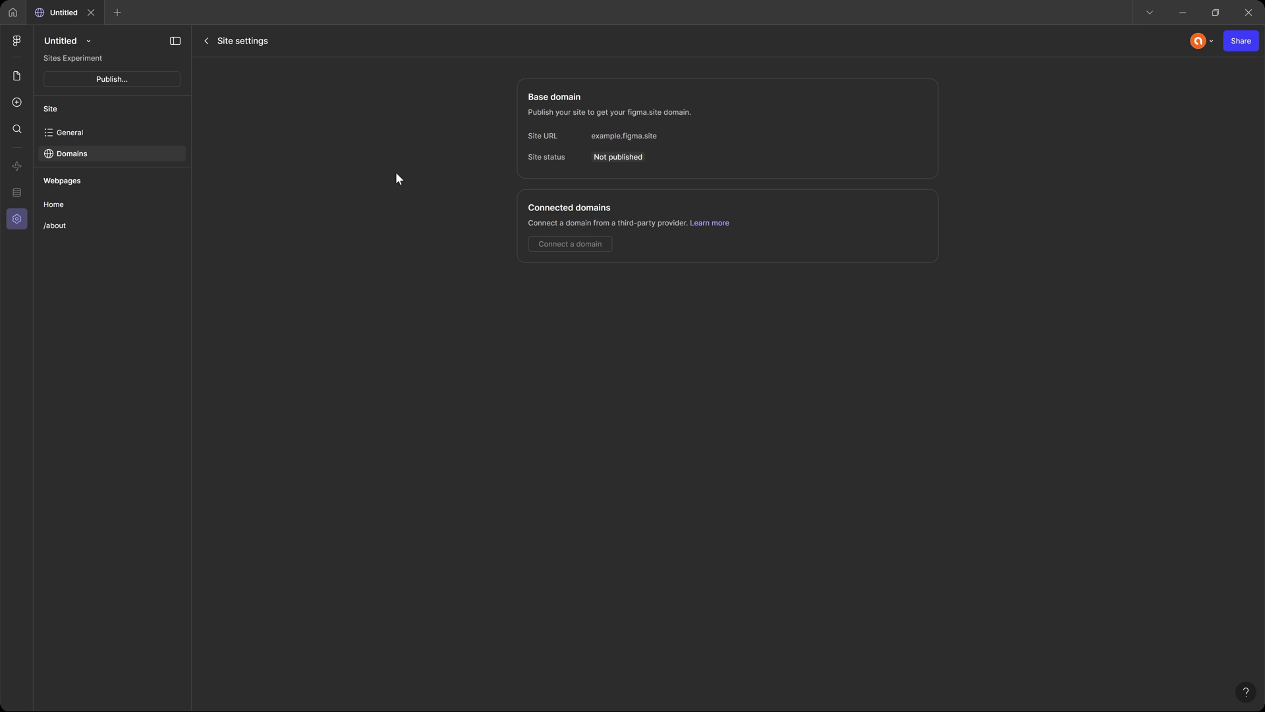
pyautogui.click(26, 100)
pyautogui.click(17, 77)
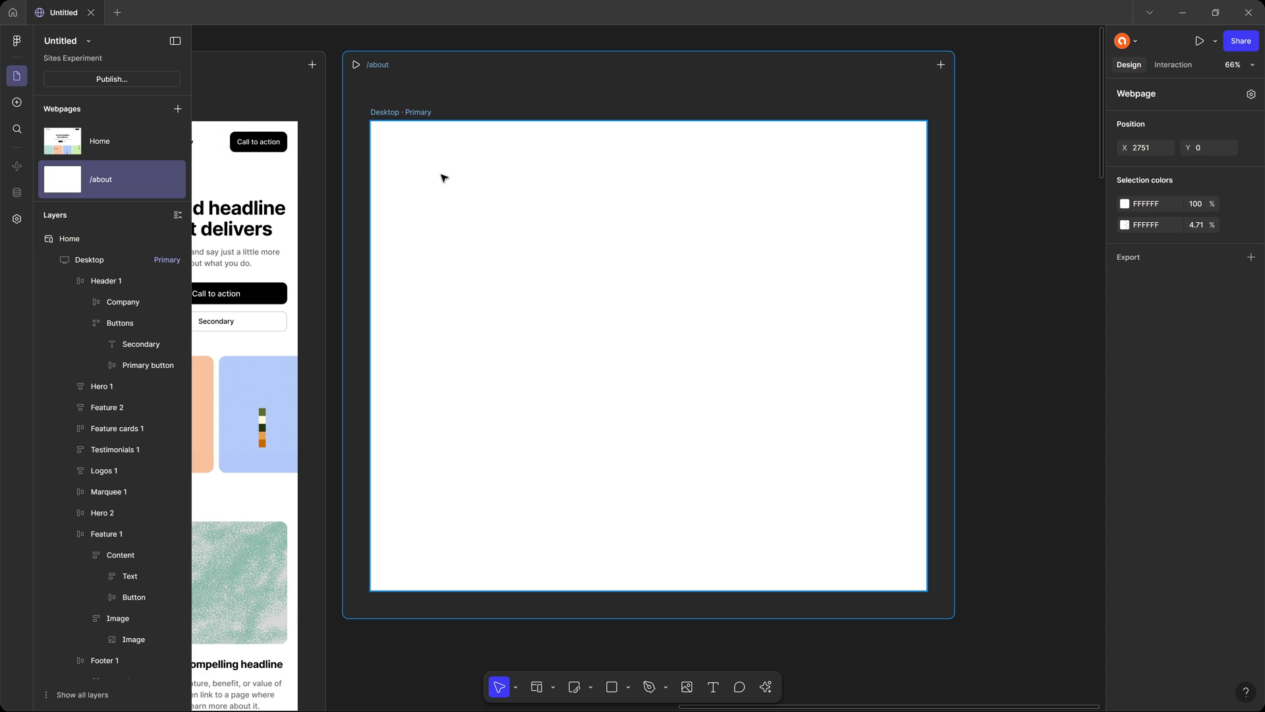
# Switch between the Home and /about webpages and compare their layouts on the canvas.
pyautogui.moveTo(428, 163); pyautogui.dragTo(1062, 185)
pyautogui.moveTo(631, 196); pyautogui.dragTo(903, 196)
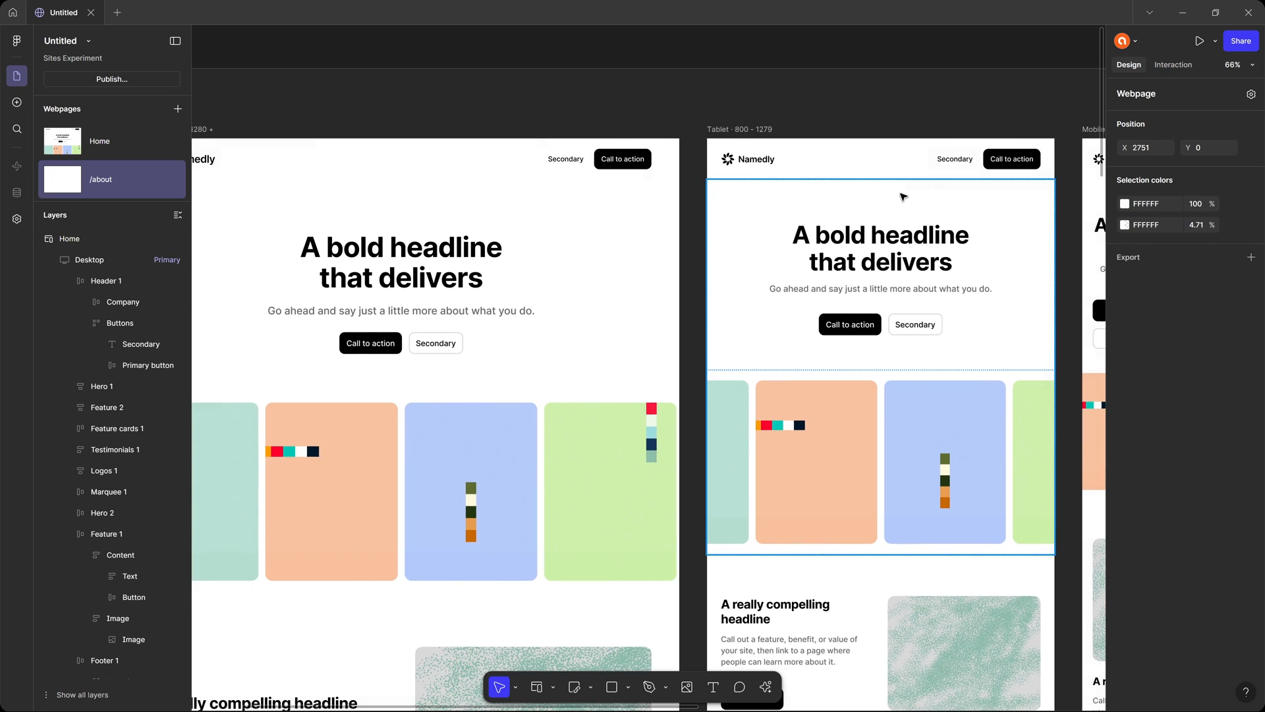
pyautogui.hotkey('shift', '1')
pyautogui.click(876, 220)
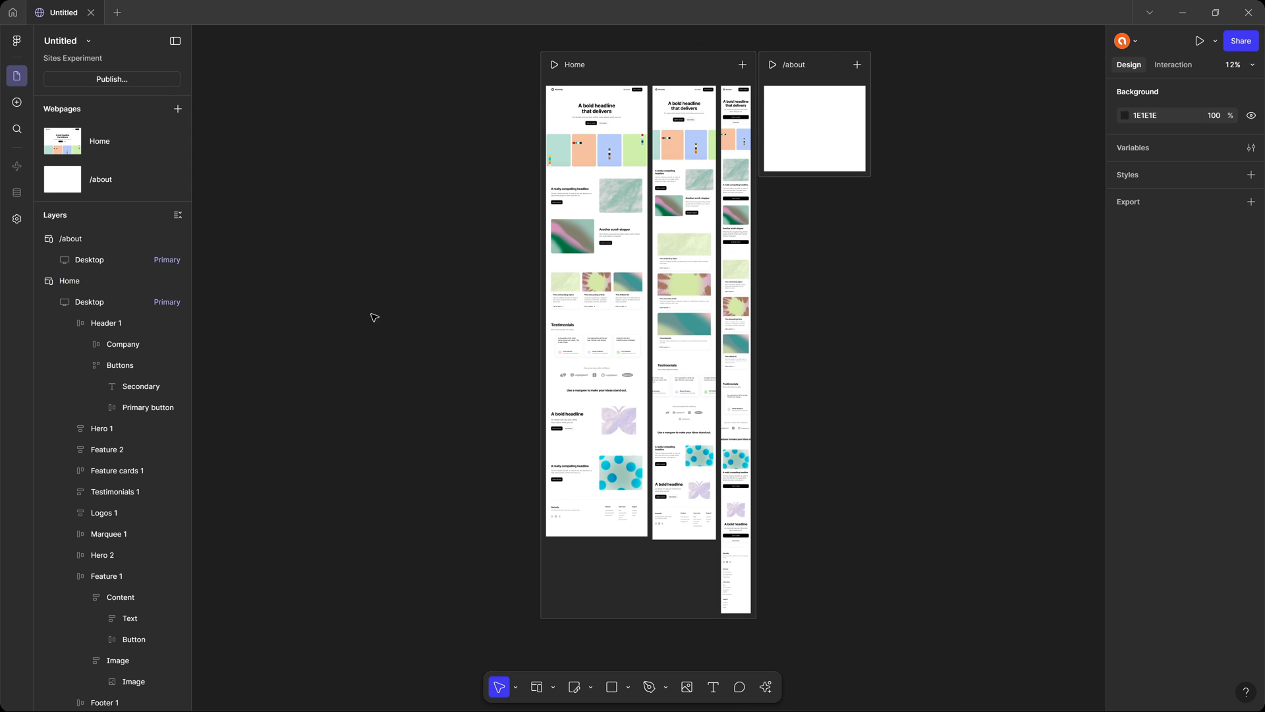
pyautogui.click(120, 146)
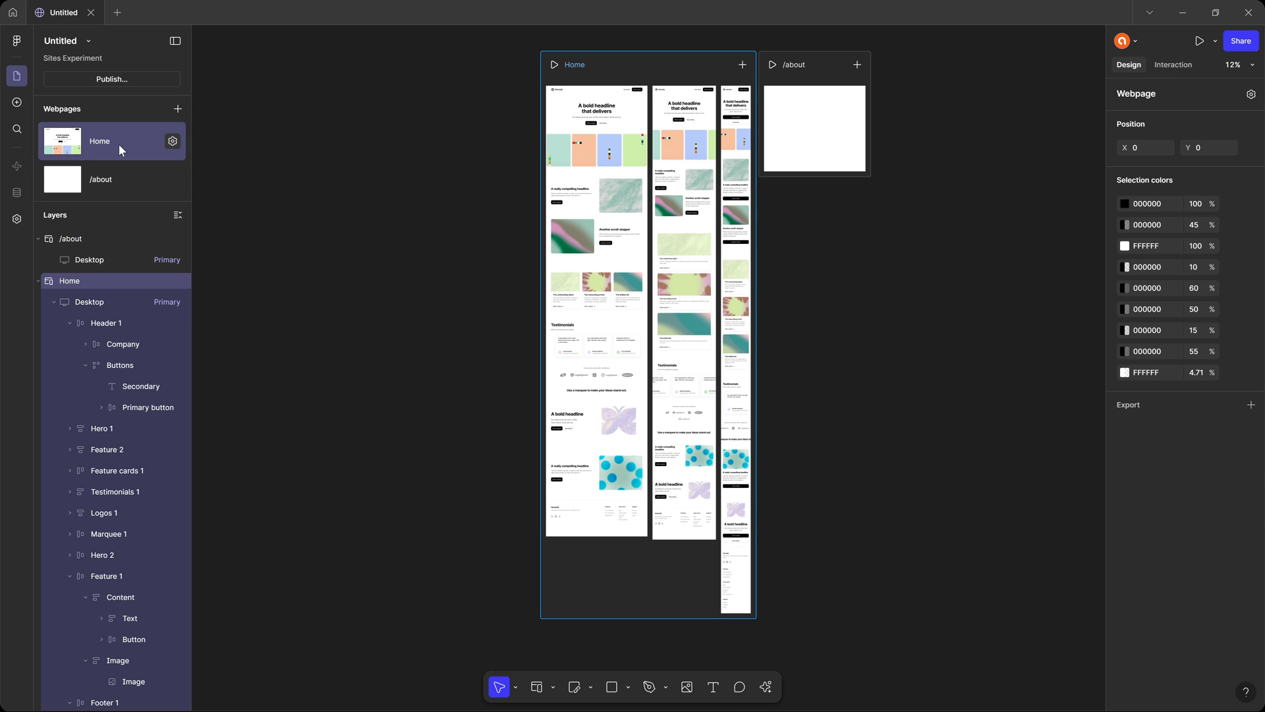
pyautogui.click(116, 177)
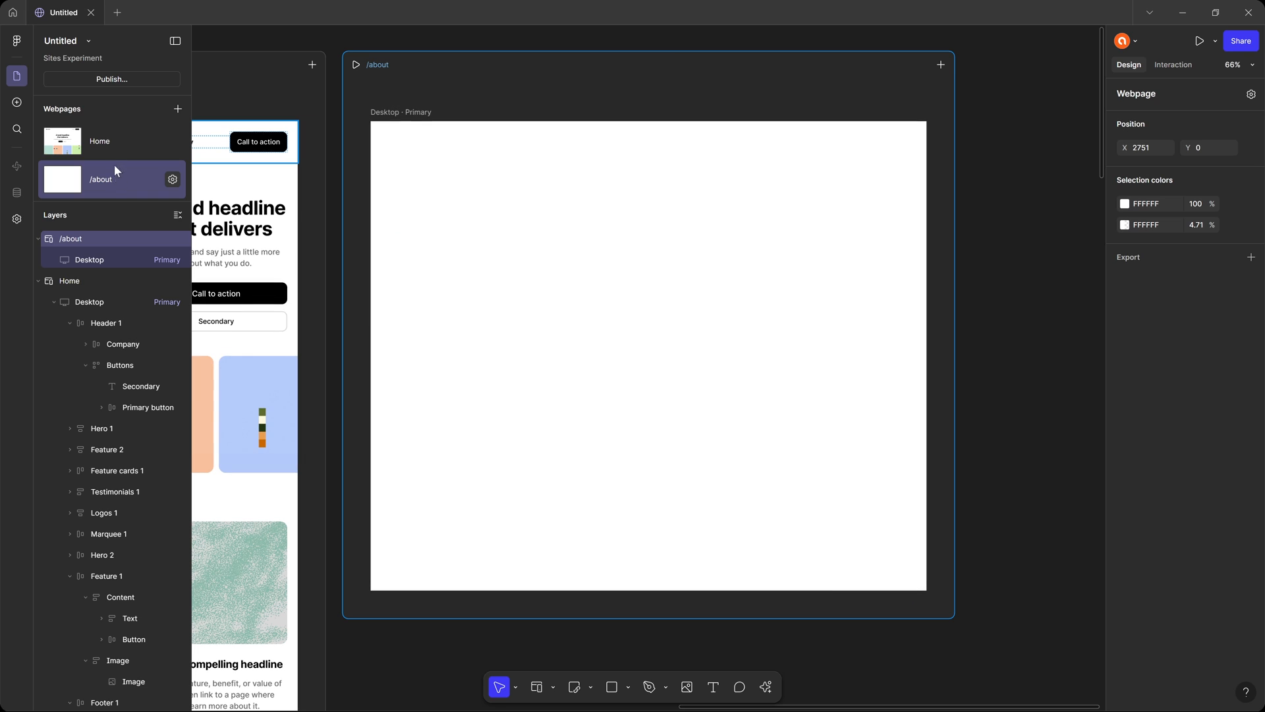
pyautogui.click(113, 146)
pyautogui.click(114, 164)
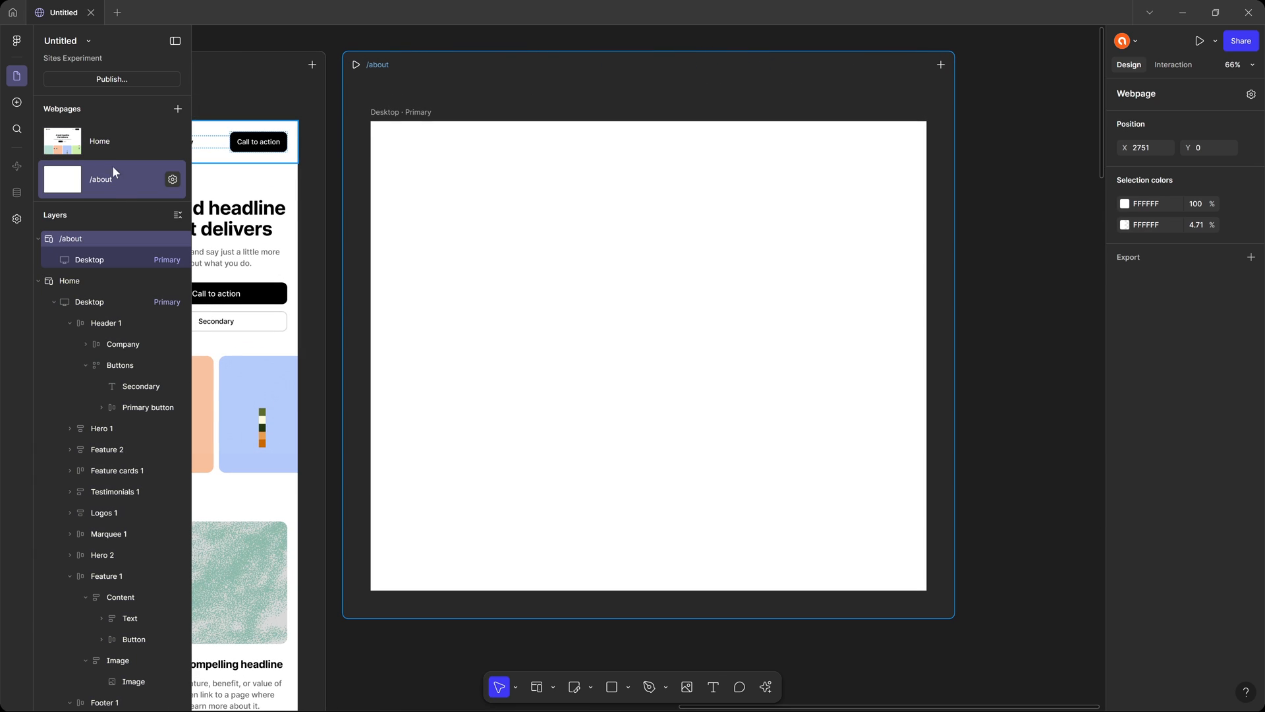
pyautogui.moveTo(567, 212); pyautogui.dragTo(1015, 260)
pyautogui.moveTo(432, 245); pyautogui.dragTo(385, 199)
pyautogui.moveTo(797, 263); pyautogui.dragTo(359, 246)
pyautogui.moveTo(779, 284); pyautogui.dragTo(673, 306)
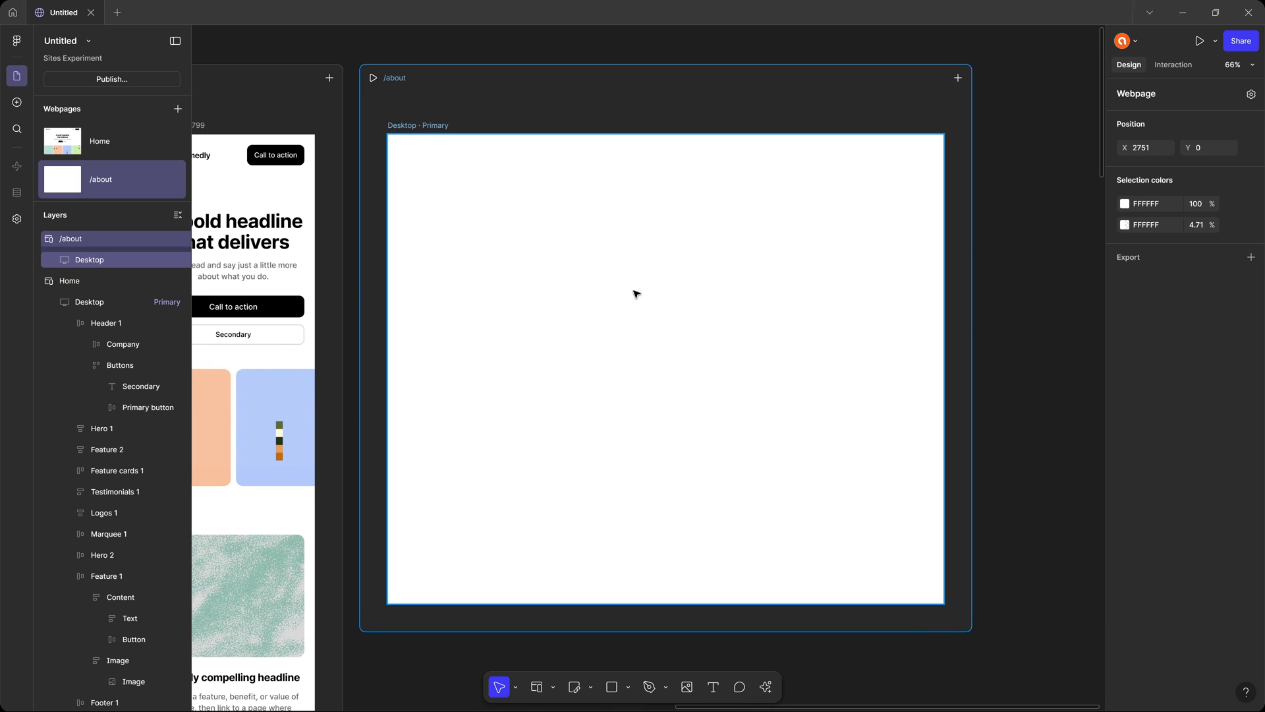
# Insert a hero block with a headline and browser window mockup into the /about page's desktop layout.
pyautogui.moveTo(591, 286); pyautogui.dragTo(611, 280)
pyautogui.click(484, 196)
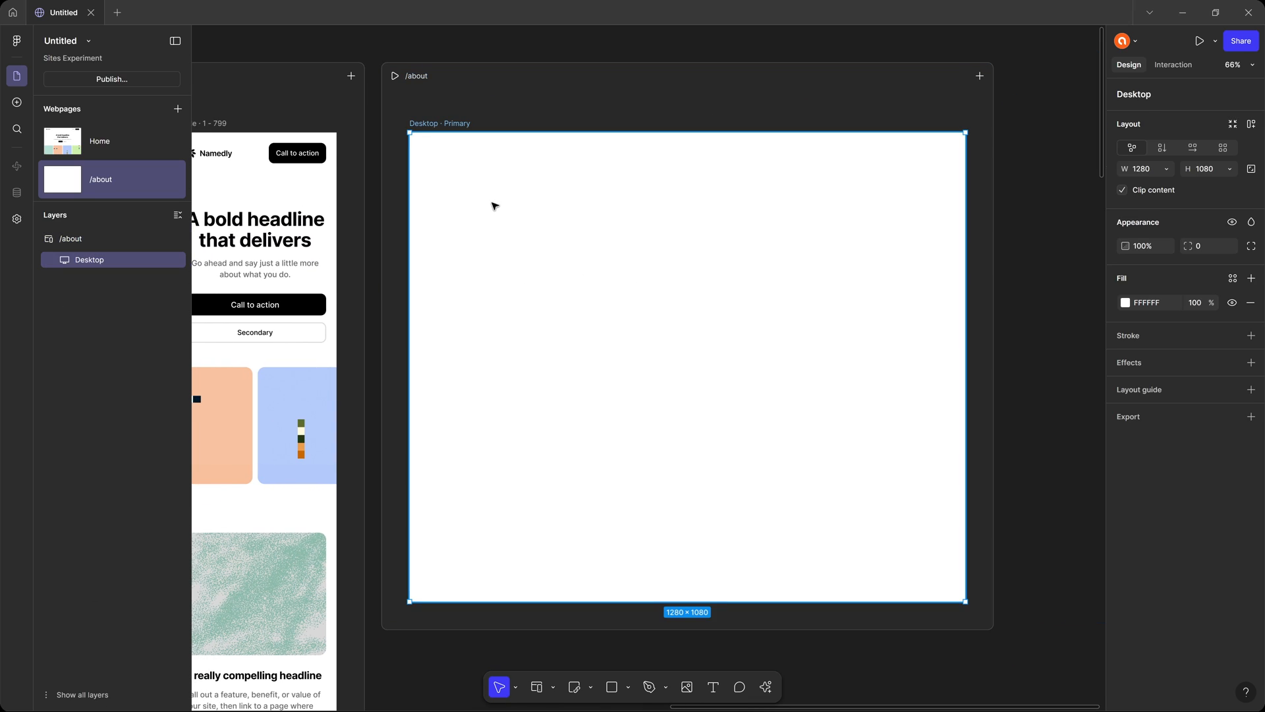
pyautogui.click(17, 103)
pyautogui.click(116, 154)
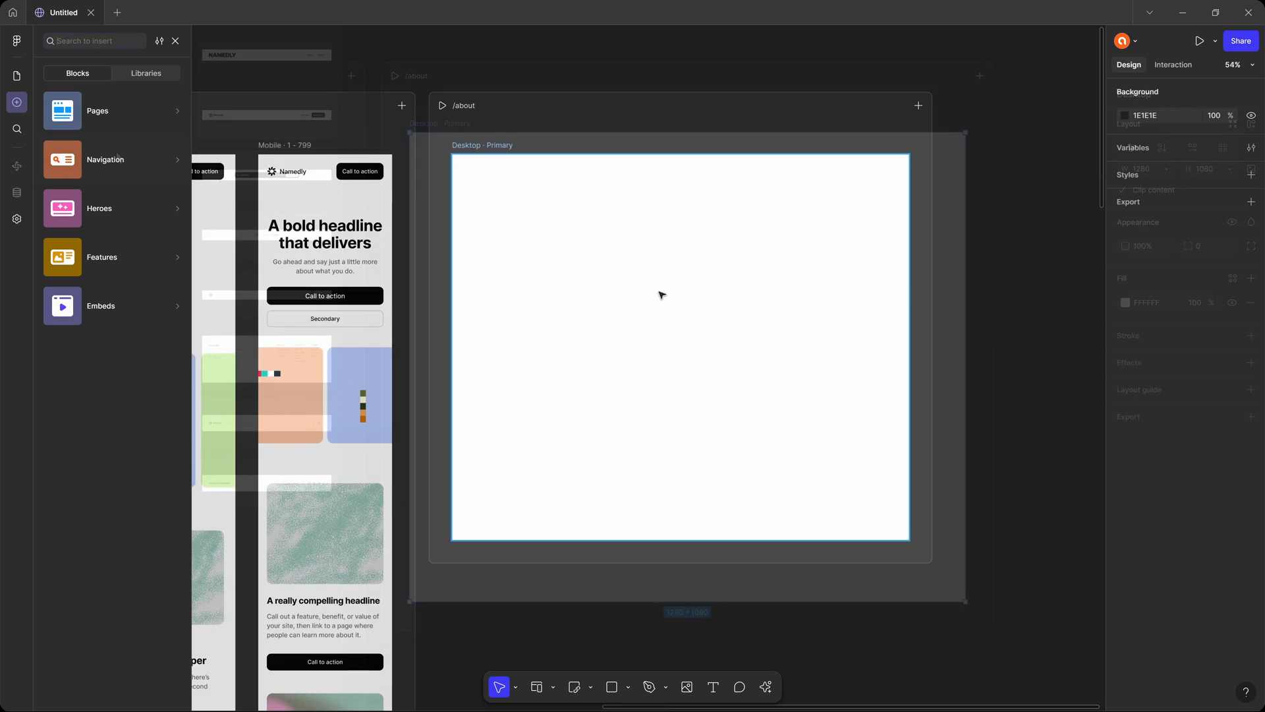
pyautogui.moveTo(661, 294); pyautogui.dragTo(685, 306)
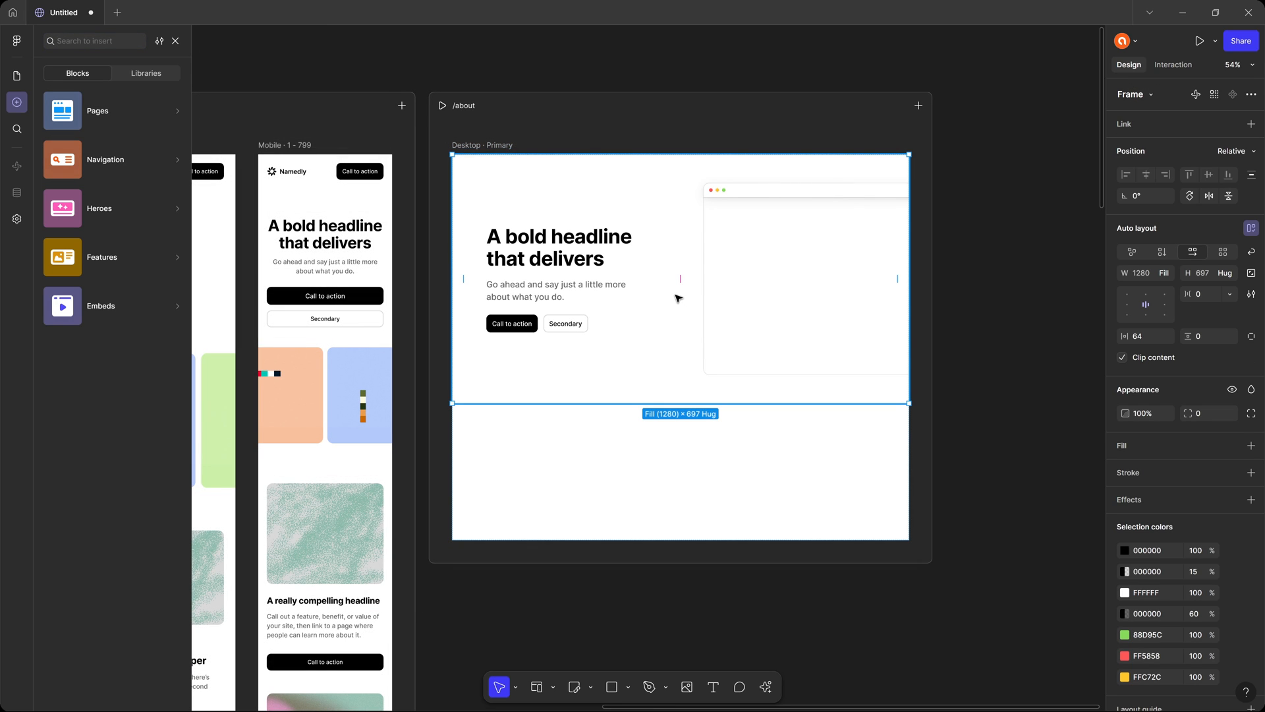
# Change the /about hero headline to "This is the about page".
pyautogui.click(551, 257)
pyautogui.doubleClick(551, 257)
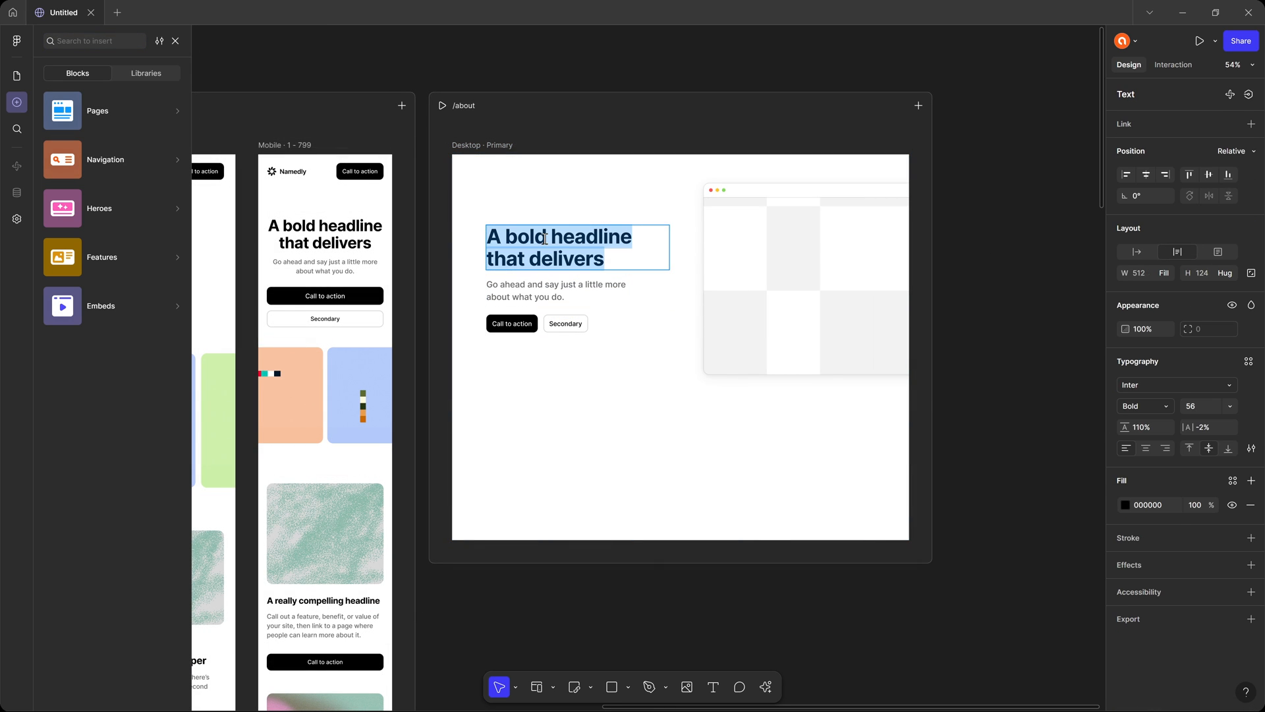
pyautogui.write('This is a')
pyautogui.press('BackSpace')
pyautogui.write('the about page')
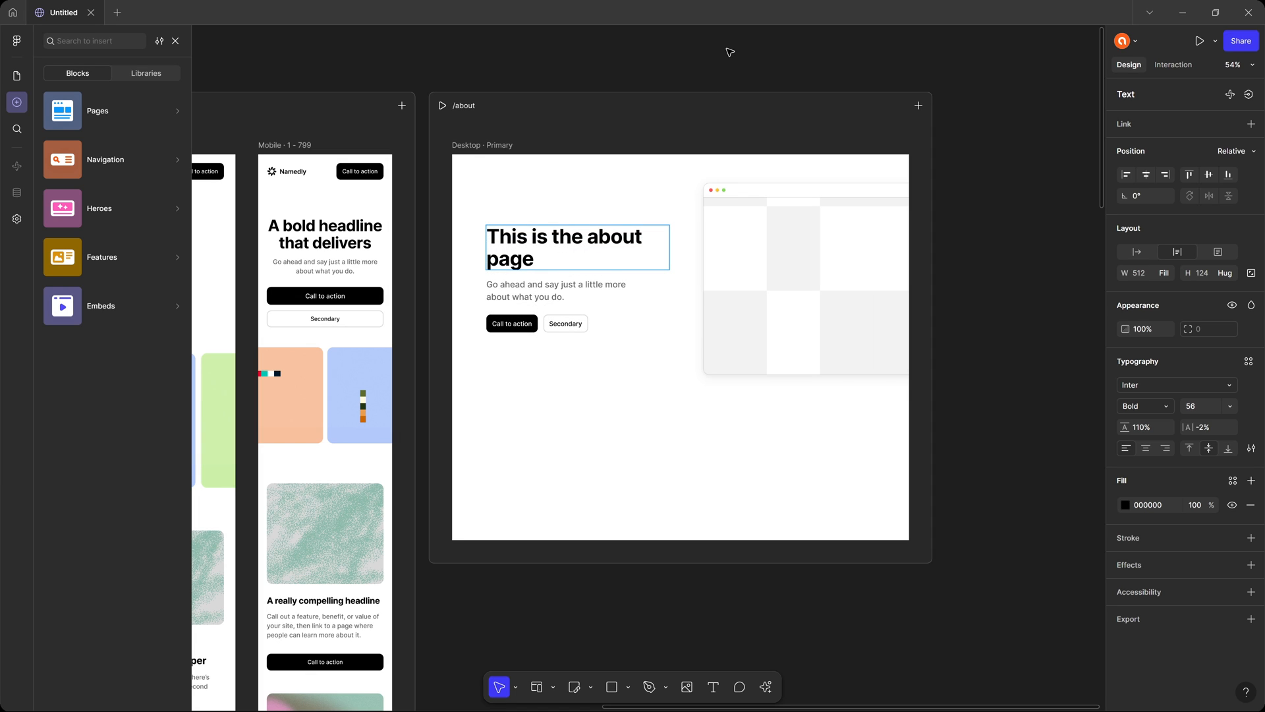
pyautogui.press('Escape')
pyautogui.click(716, 64)
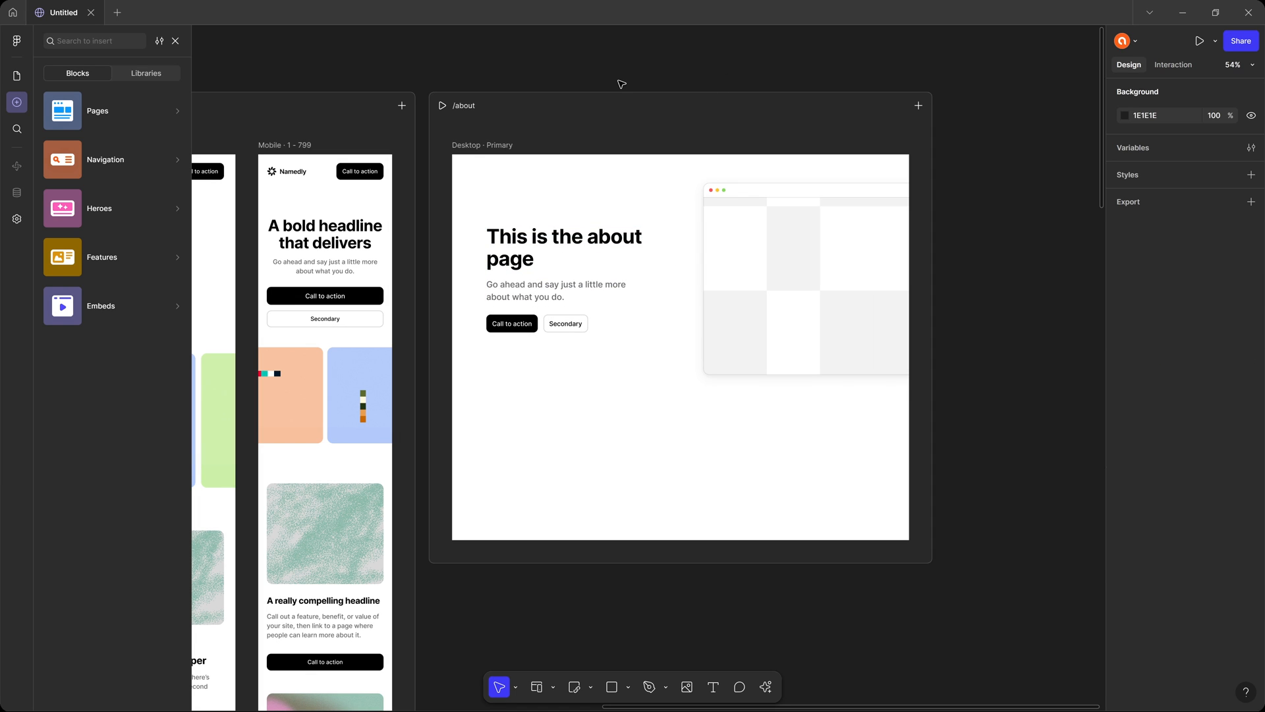
# Insert the slim Namedly navigation block with Features, Learn more and Support links into the Home desktop layout.
pyautogui.moveTo(544, 78); pyautogui.dragTo(685, 72)
pyautogui.moveTo(549, 78); pyautogui.dragTo(706, 74)
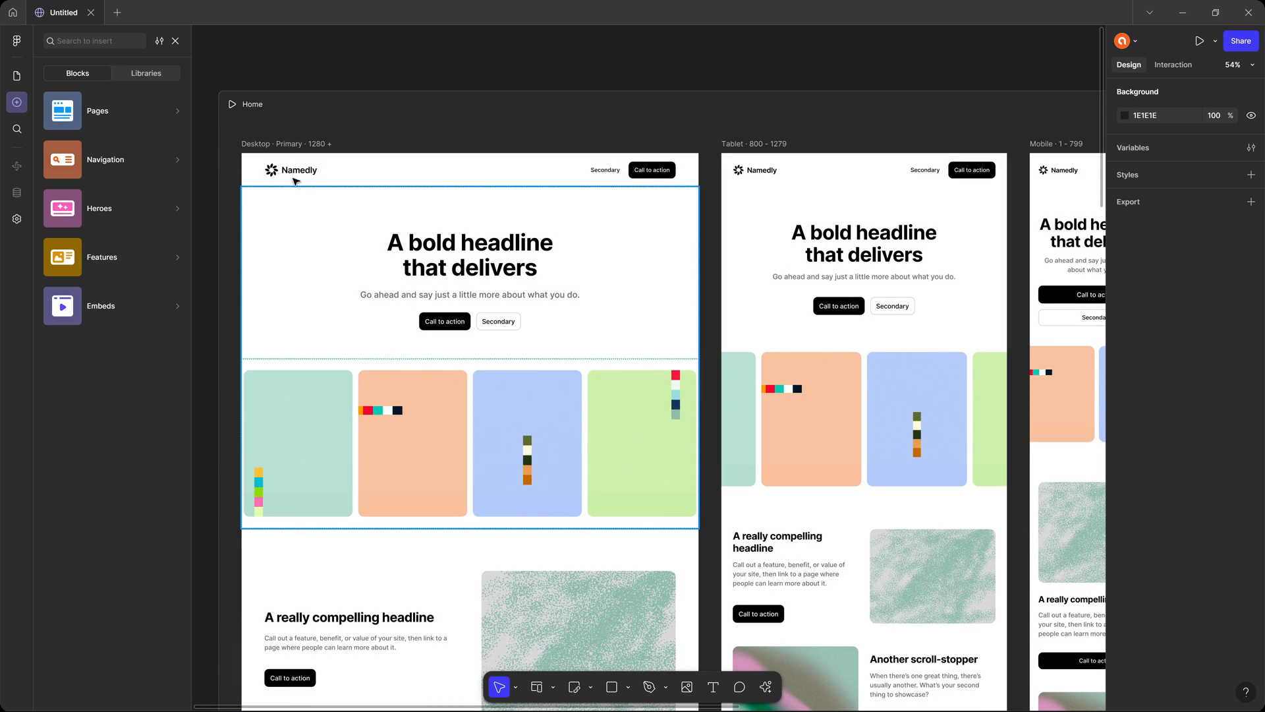
pyautogui.click(295, 179)
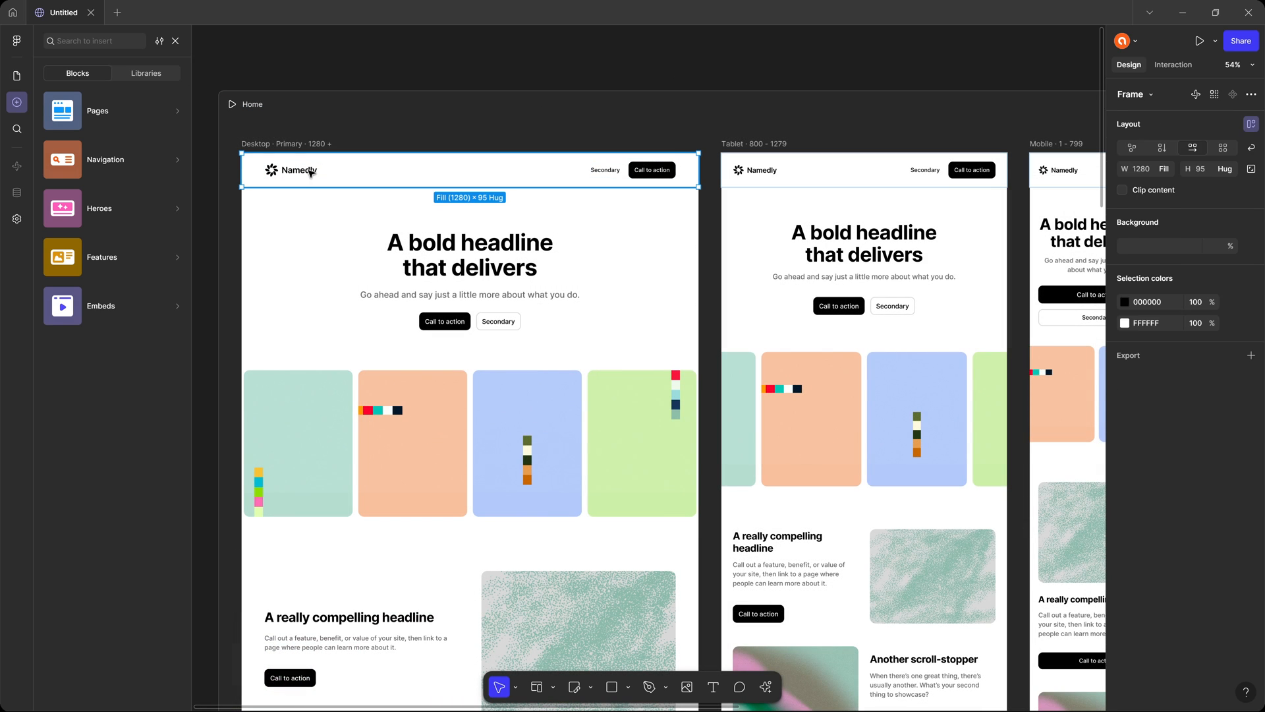
pyautogui.click(130, 170)
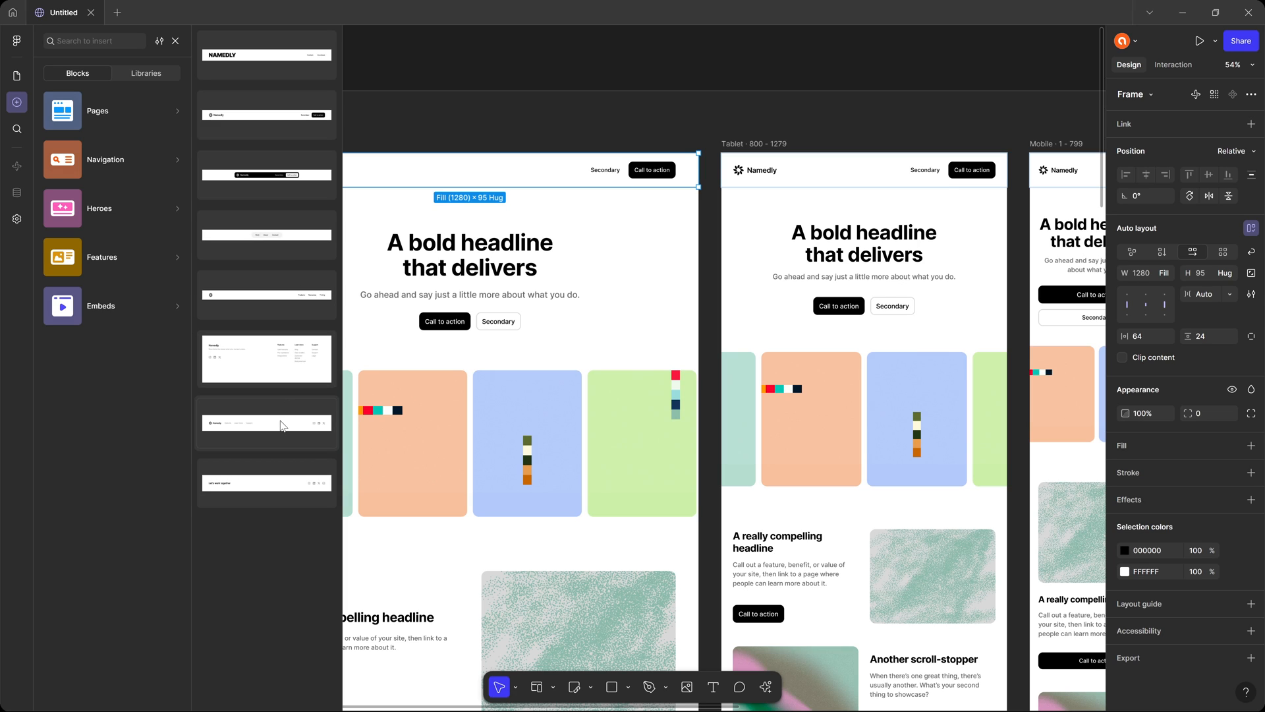
pyautogui.moveTo(283, 425); pyautogui.dragTo(623, 221)
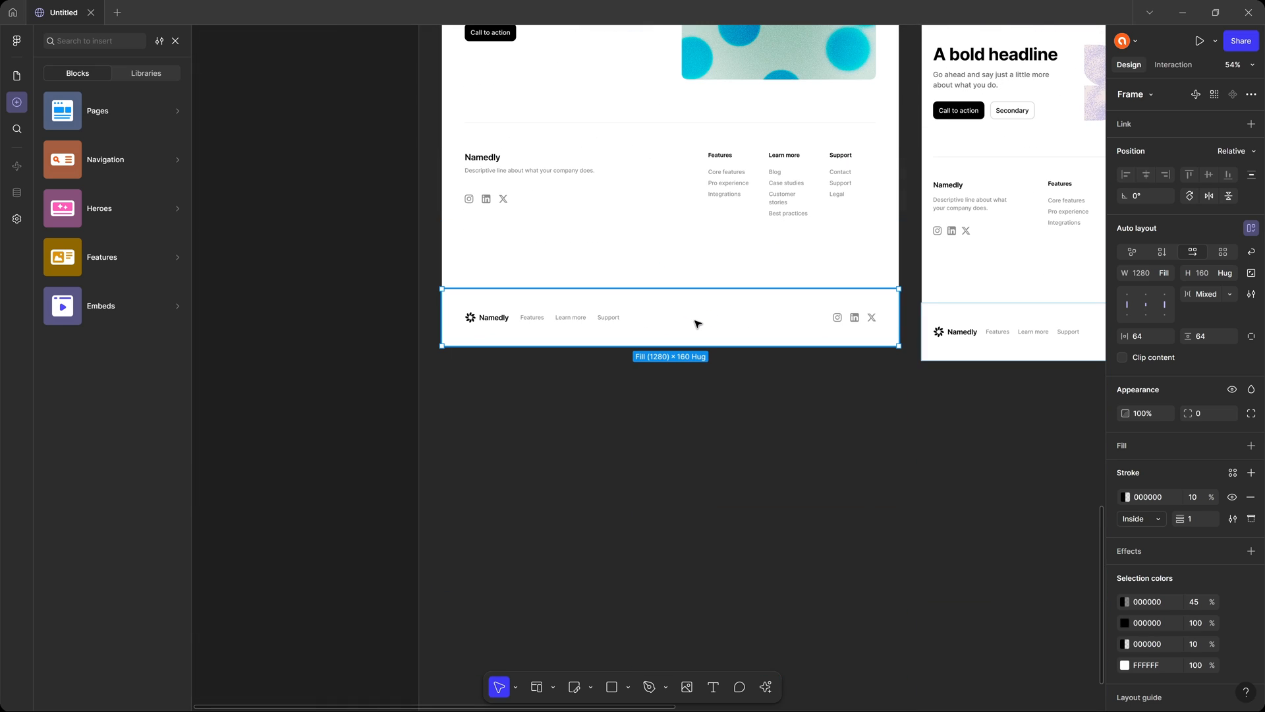
# Move the new Namedly block with Features, Learn more and Support links up to directly above the hero in the Home desktop layout.
pyautogui.press('Up')
pyautogui.press('Up')
pyautogui.press('Up')
pyautogui.scroll(15, 703, 320)
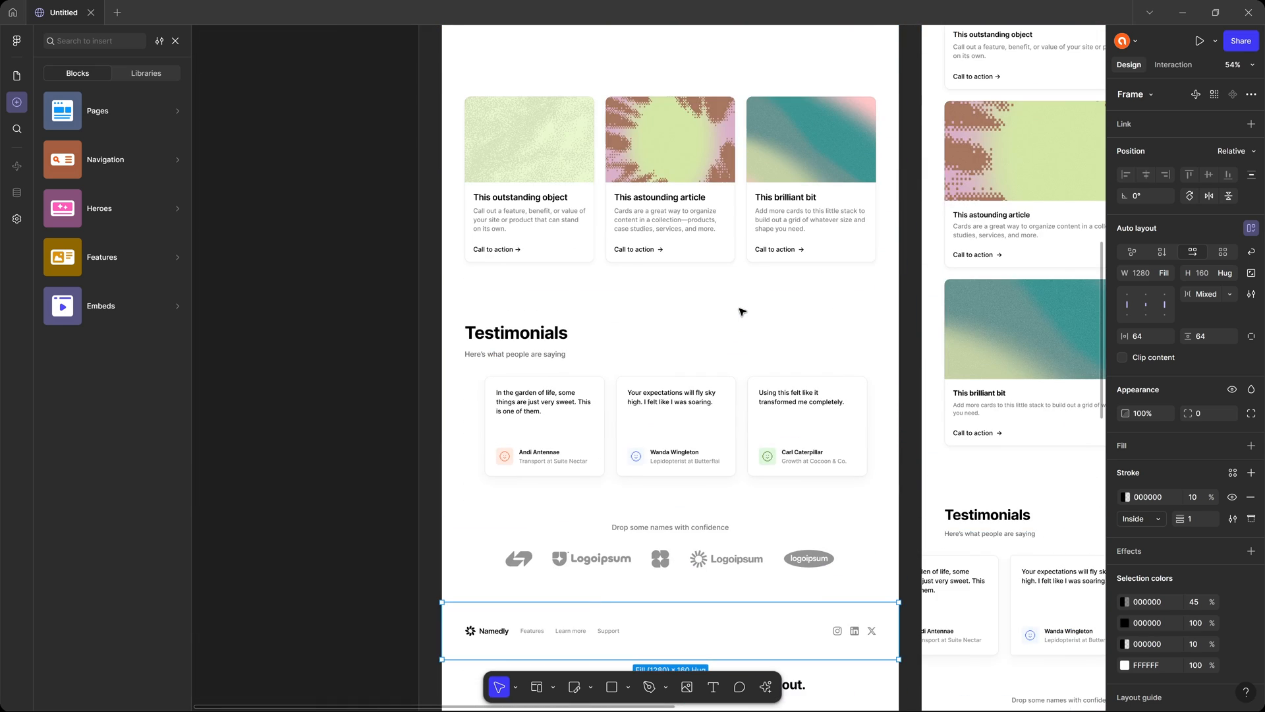
pyautogui.press('Up')
pyautogui.press('Up')
pyautogui.press('Up')
pyautogui.press('Up')
pyautogui.scroll(10, 763, 288)
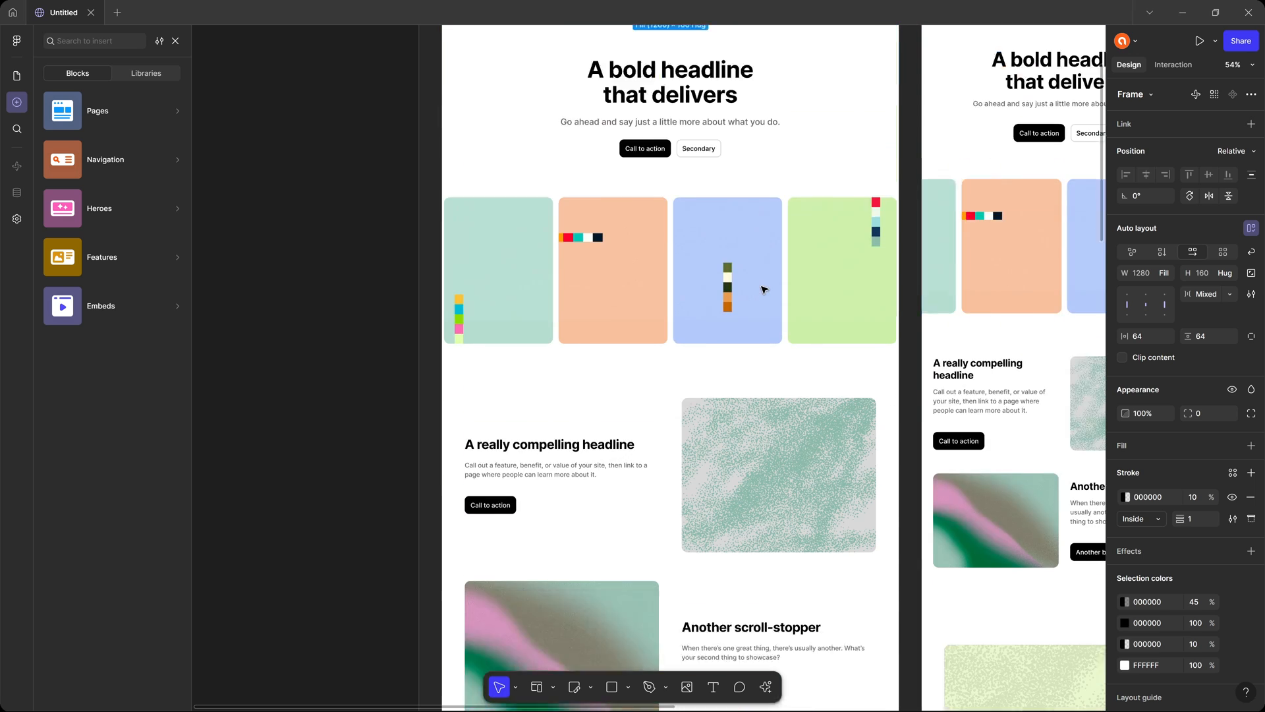
pyautogui.scroll(-1, 762, 318)
pyautogui.press('Down')
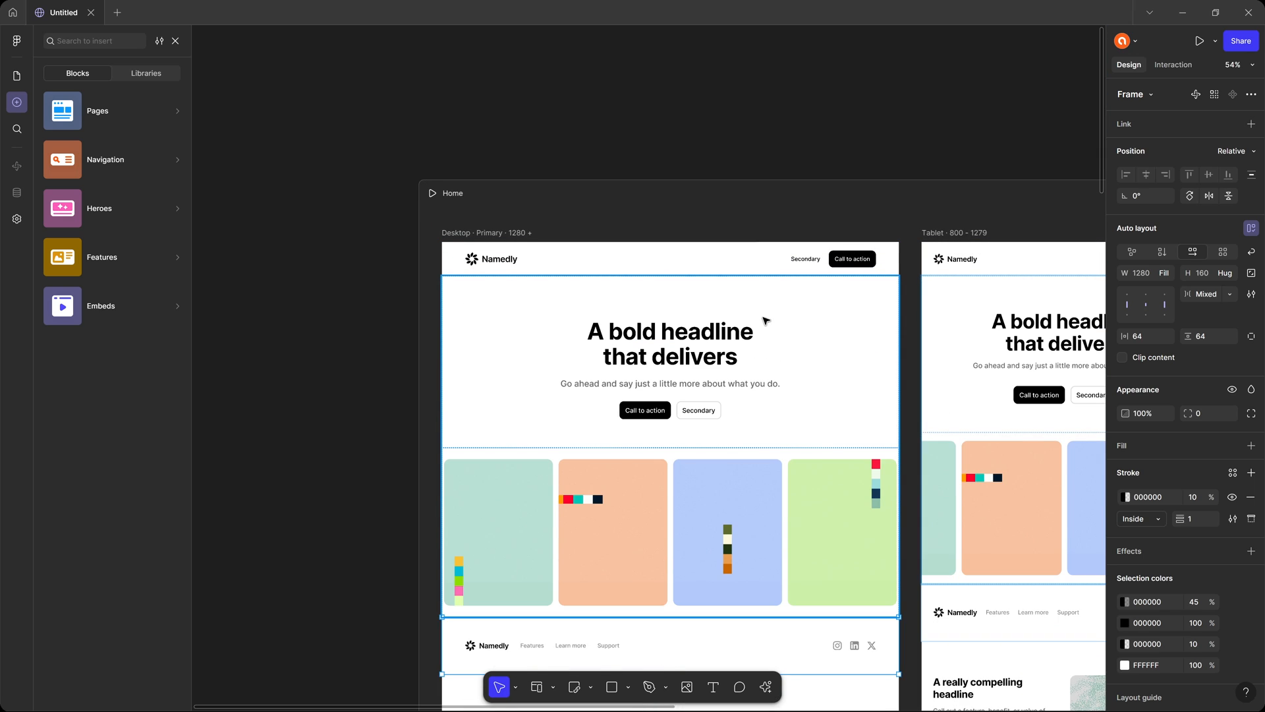
pyautogui.press('Up')
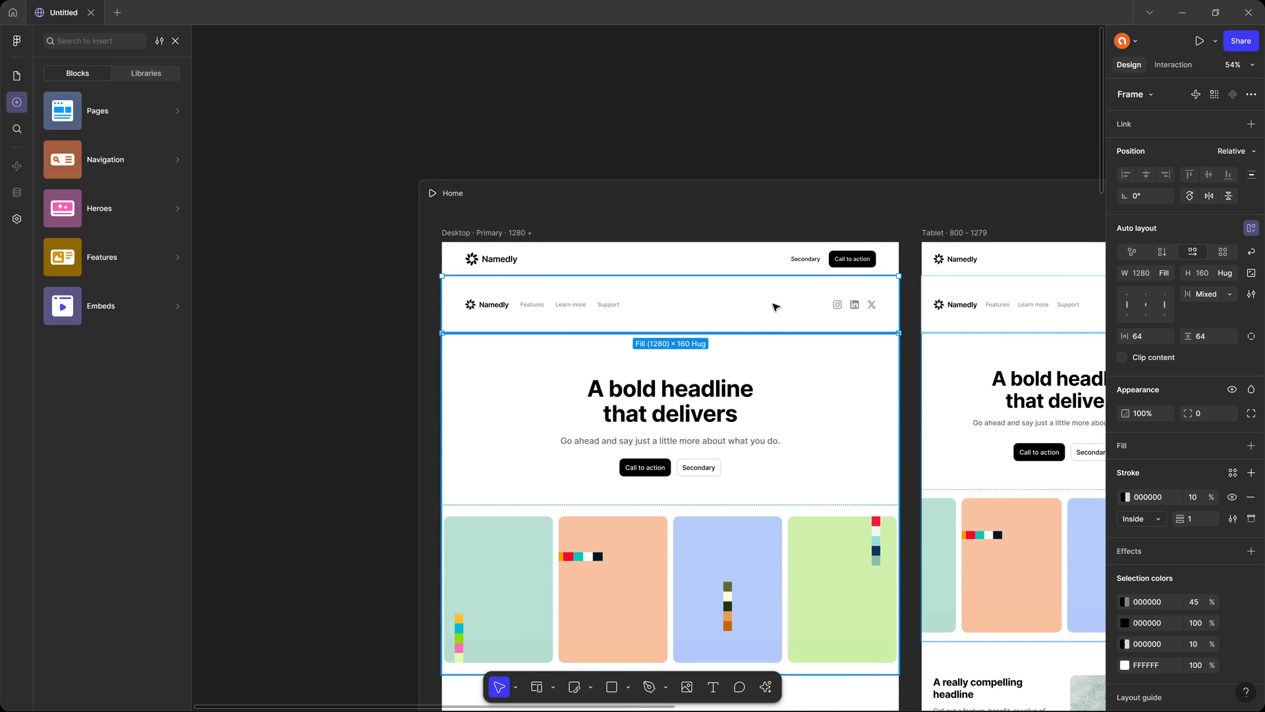
# Delete the old navigation bar with the Secondary and Call to action buttons from the Home desktop layout.
pyautogui.click(746, 259)
pyautogui.press('Delete')
pyautogui.click(756, 265)
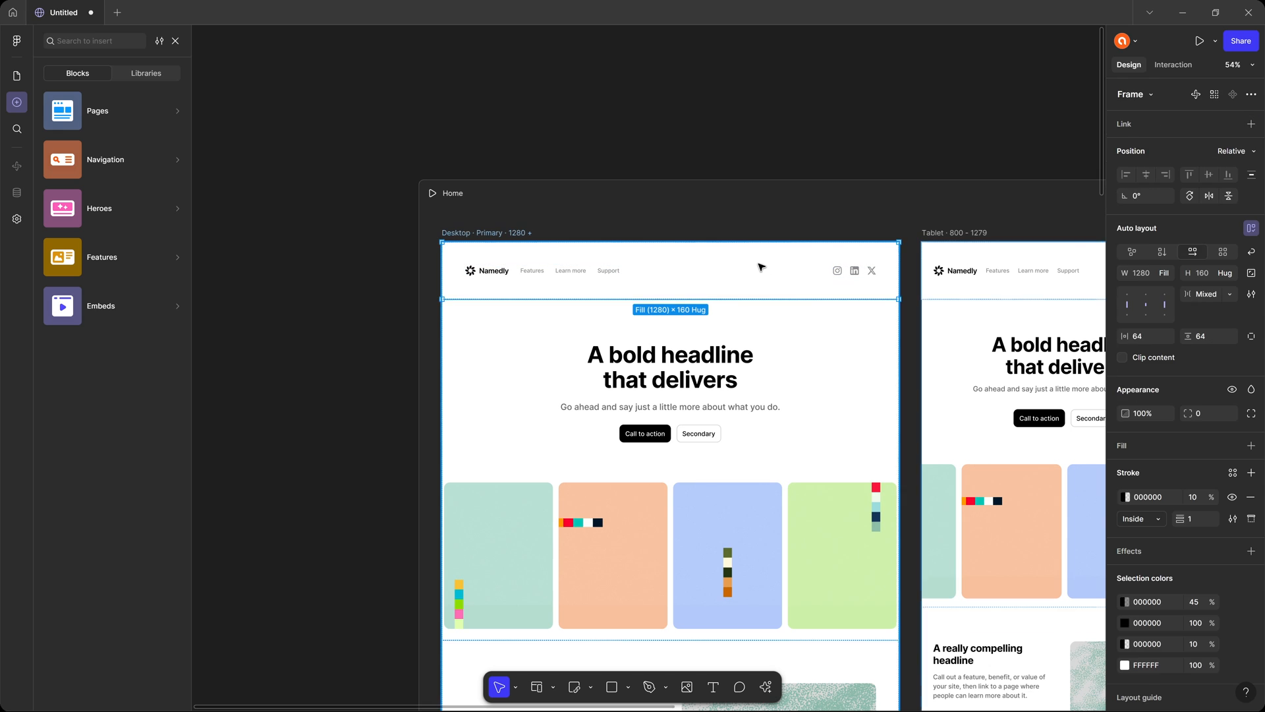
# Paste the Namedly navigation block into the /about desktop layout and place it above the hero.
pyautogui.moveTo(917, 146); pyautogui.dragTo(405, 130)
pyautogui.hscroll(7, 405, 129)
pyautogui.click(491, 198)
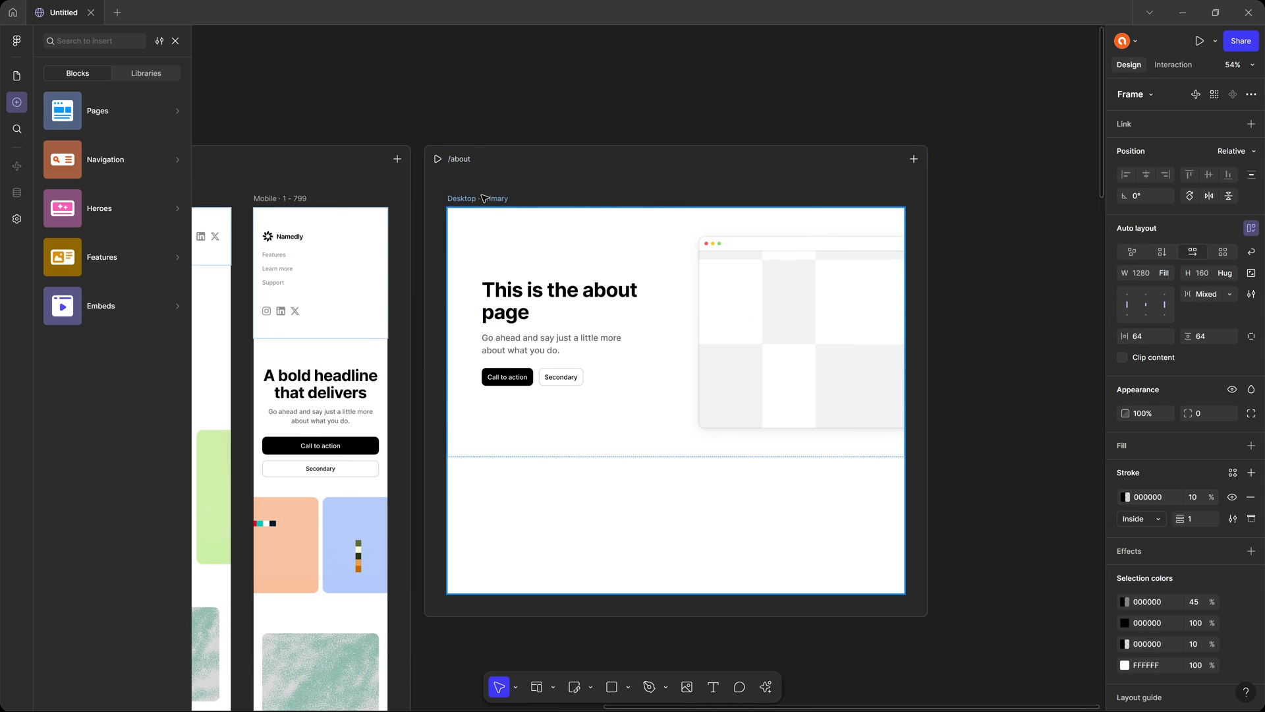
pyautogui.hotkey('ctrl', 'v')
pyautogui.press('Up')
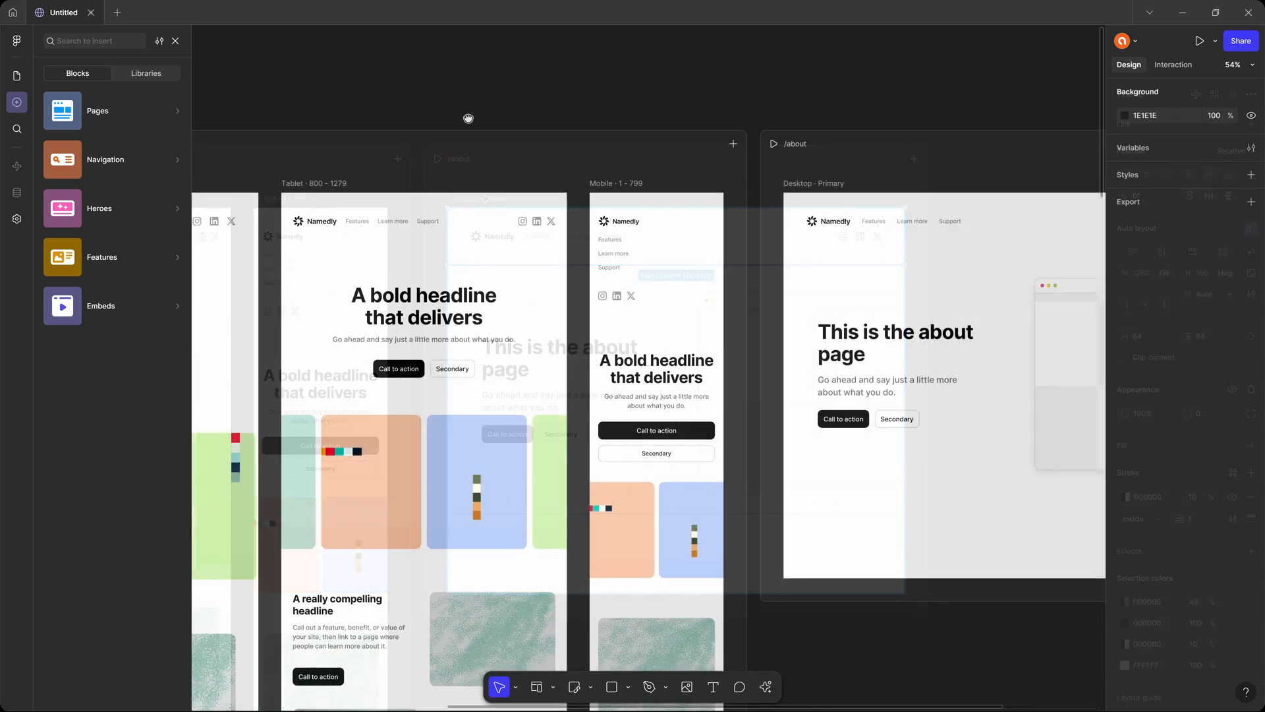
# Change the Features link in the Home desktop navigation block to "Home".
pyautogui.moveTo(469, 117); pyautogui.dragTo(827, 89)
pyautogui.moveTo(432, 110); pyautogui.dragTo(625, 103)
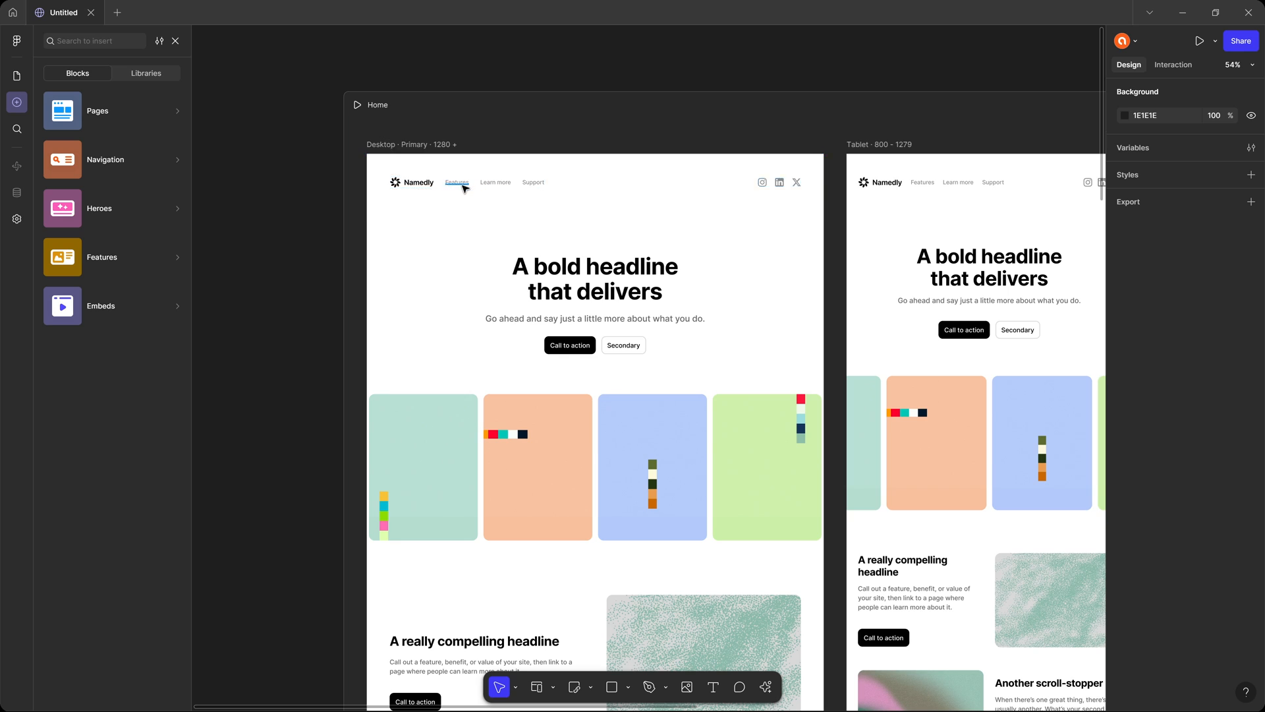
pyautogui.scroll(5, 463, 187)
pyautogui.scroll(-2, 361, 236)
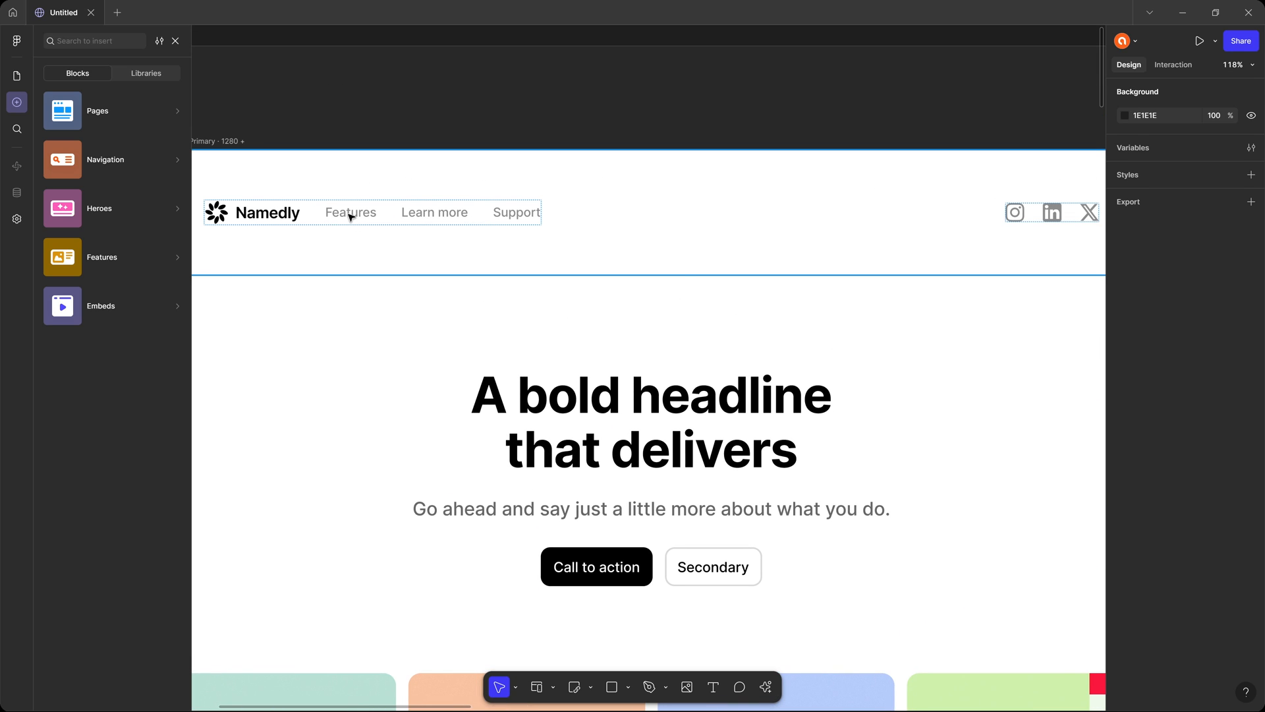
pyautogui.click(348, 213)
pyautogui.click(350, 217)
pyautogui.doubleClick(350, 219)
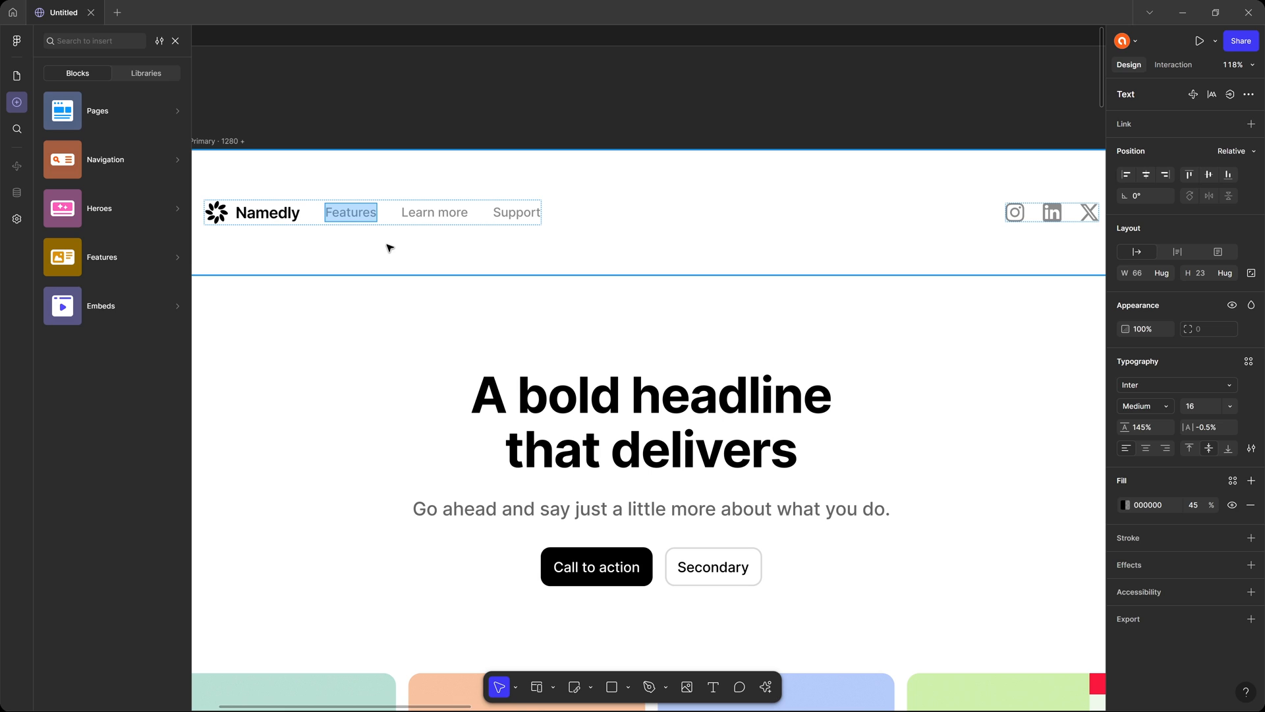
pyautogui.write('Home')
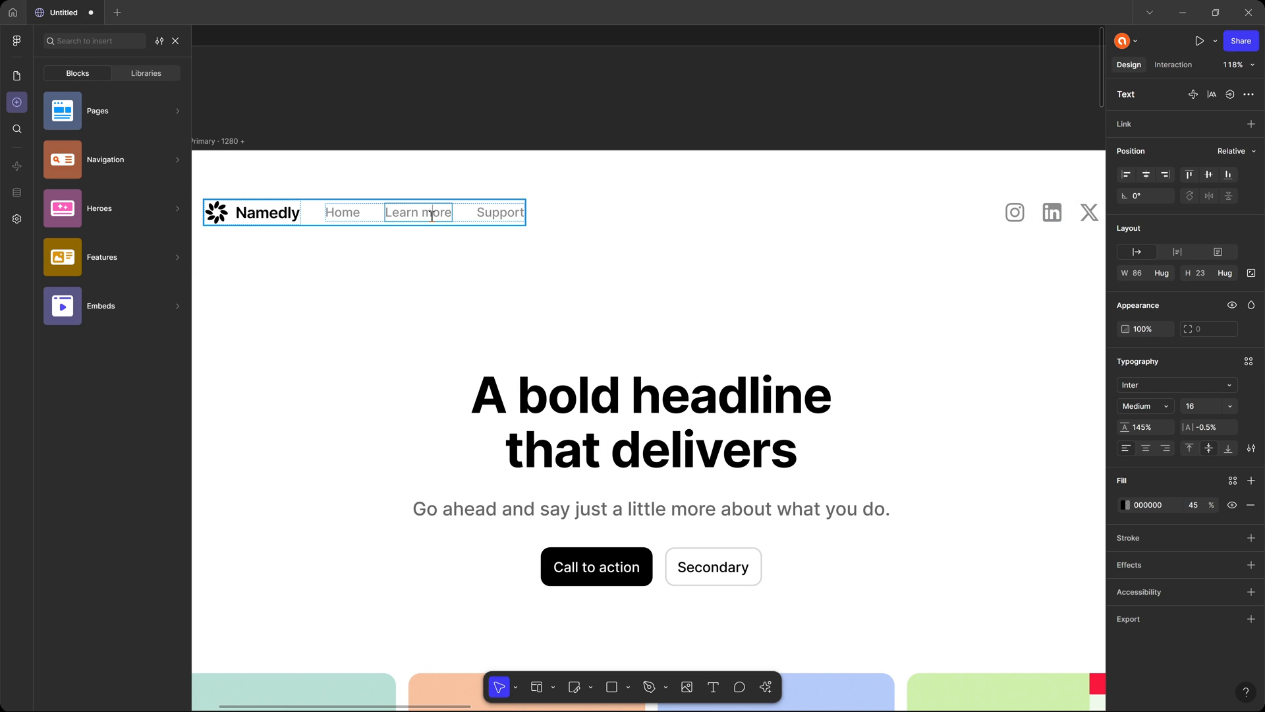
# Change the Learn more link to "About" and delete the Support link from the Home navigation block.
pyautogui.tripleClick(433, 215)
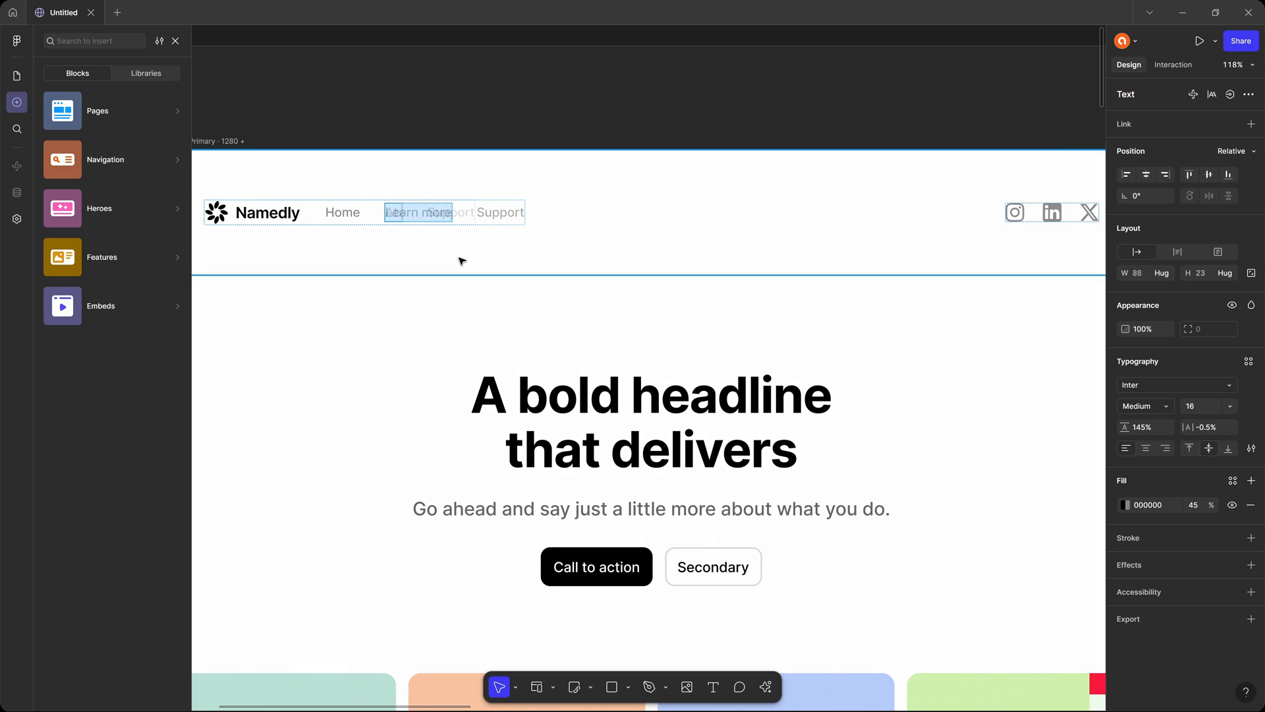
pyautogui.write('About')
pyautogui.press('Escape')
pyautogui.click(478, 214)
pyautogui.press('Delete')
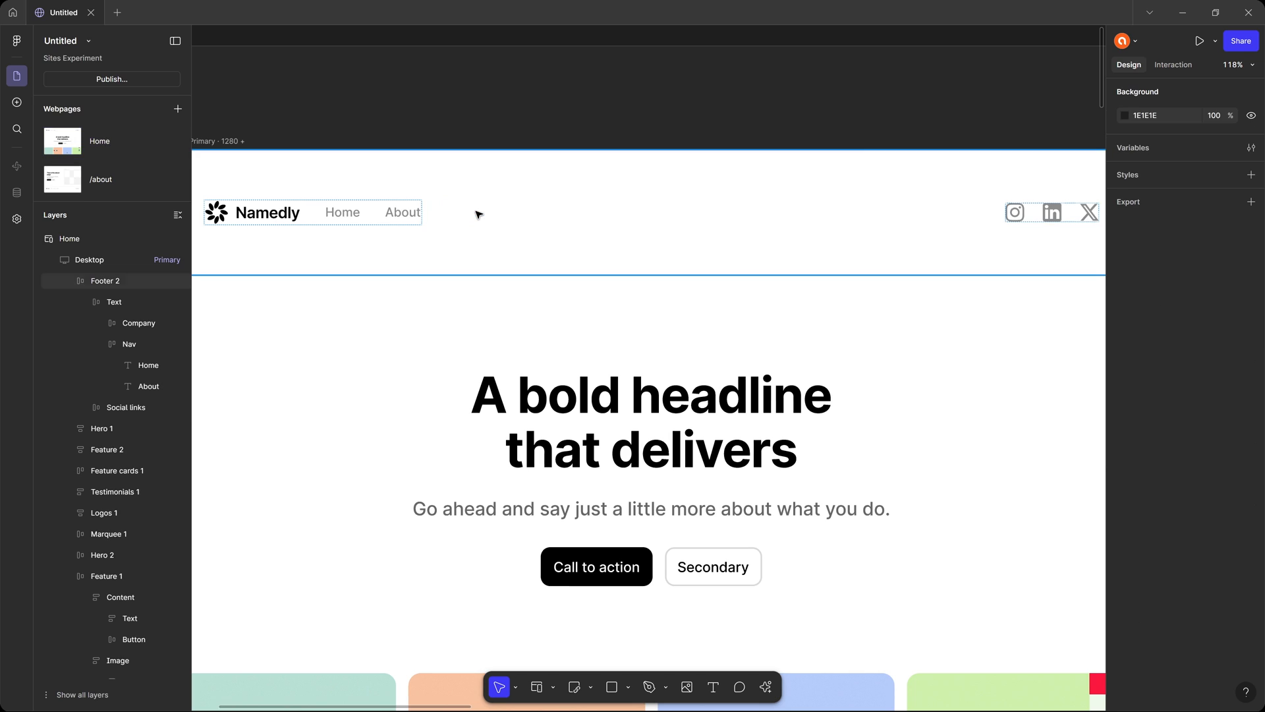
# Link the Home text in the navigation block to the Home webpage.
pyautogui.click(342, 211)
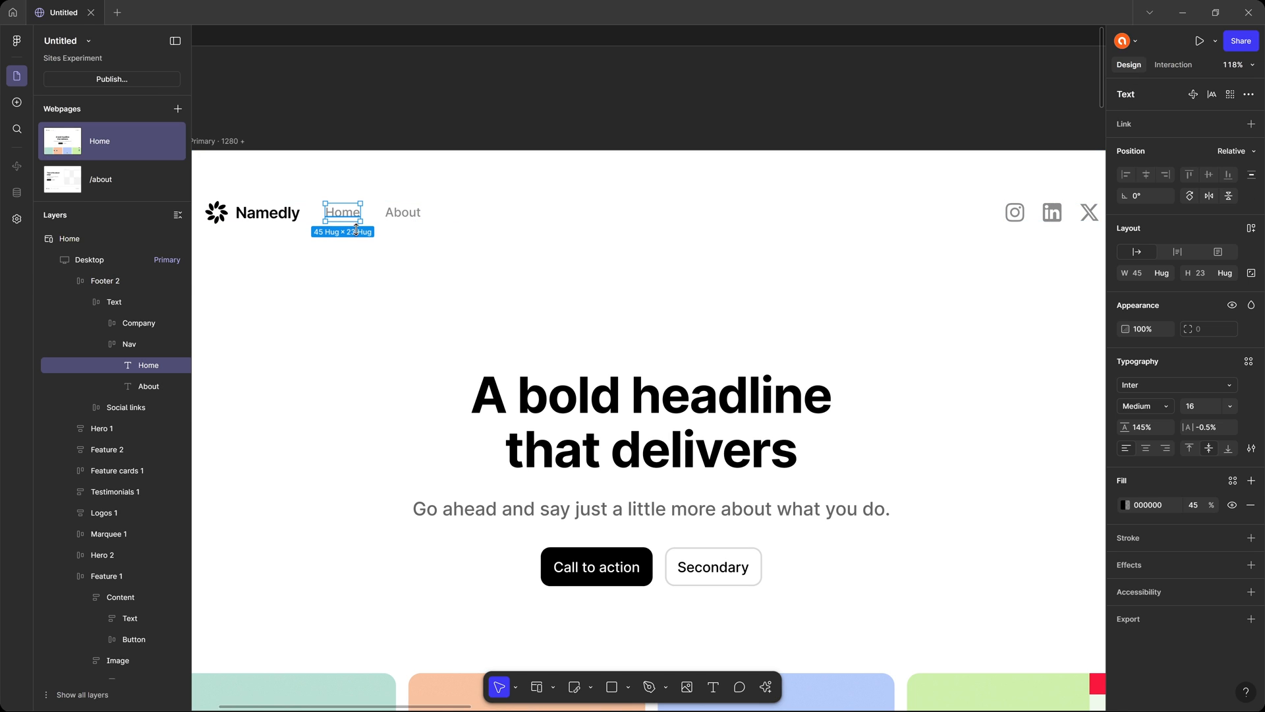
pyautogui.click(1251, 124)
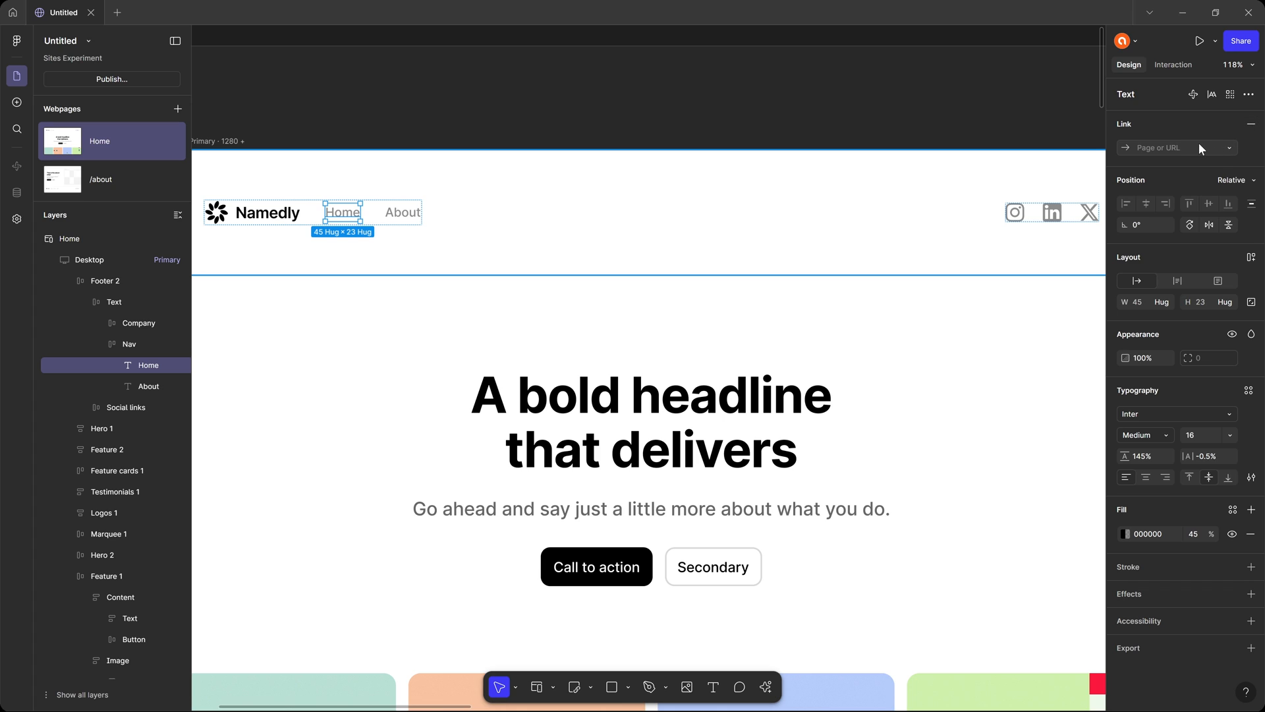
pyautogui.click(1231, 146)
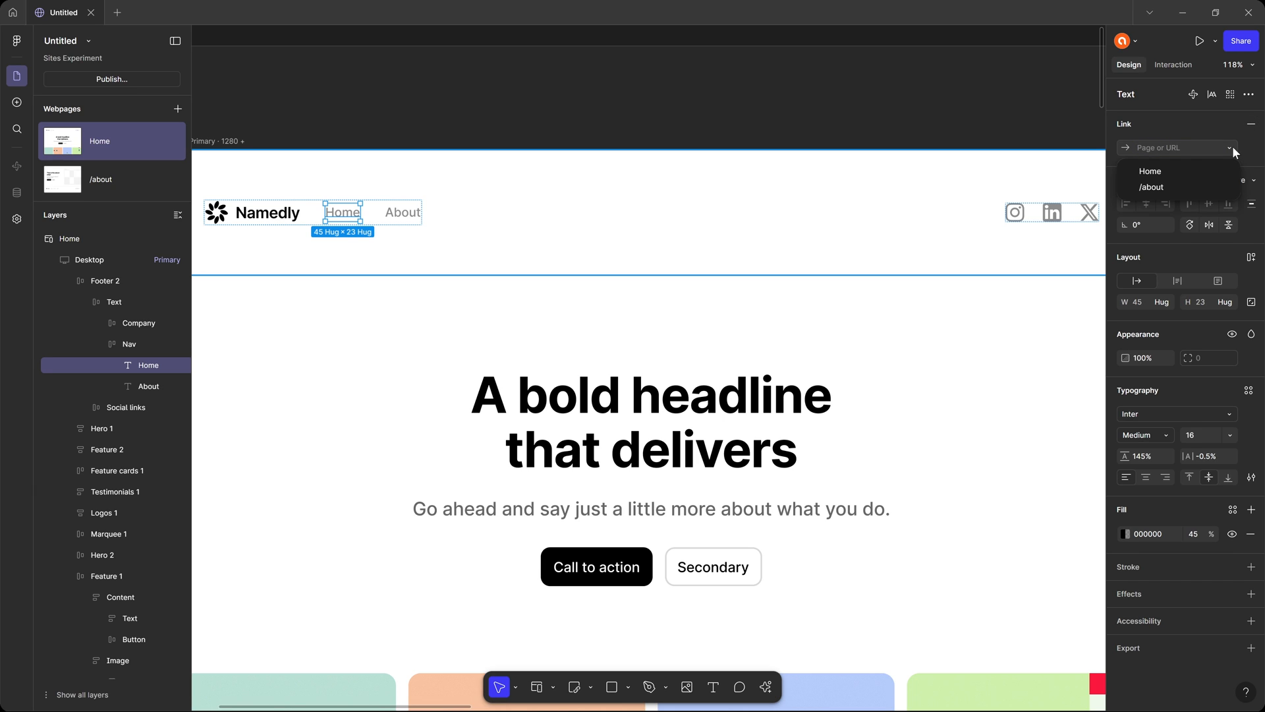
pyautogui.click(1194, 166)
# Link the About text in the navigation block to the /about webpage.
pyautogui.click(399, 215)
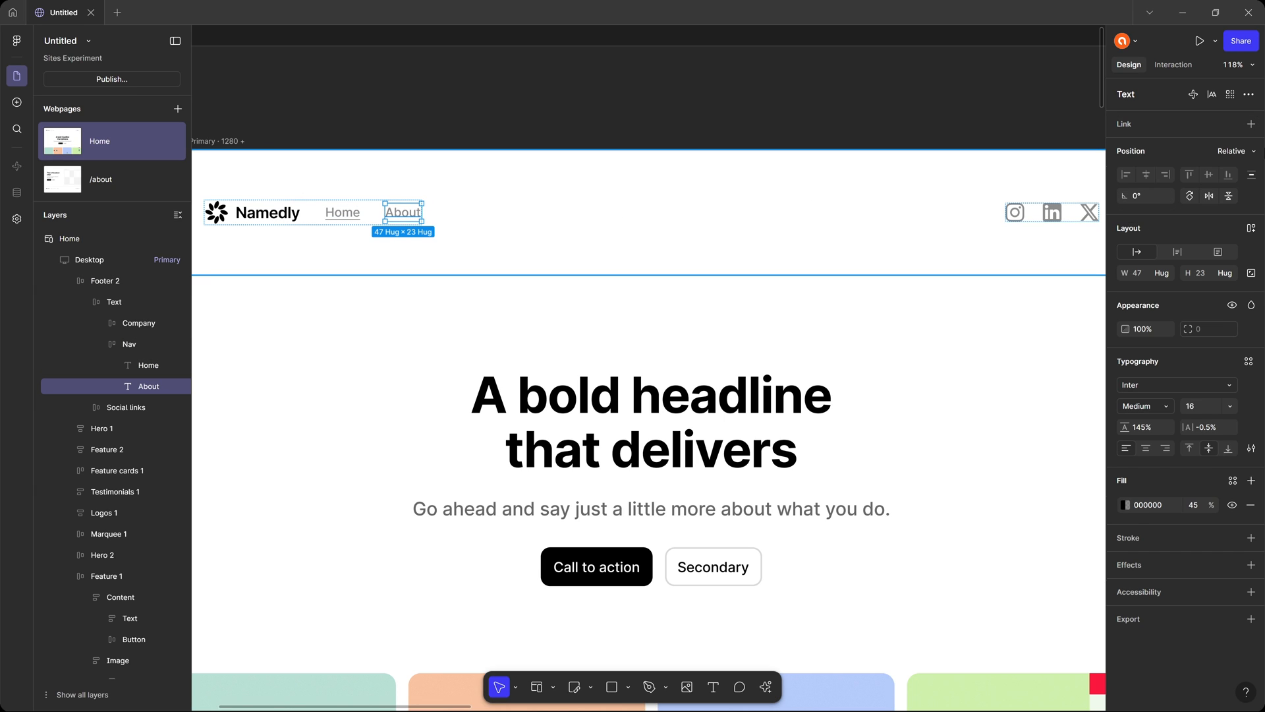
pyautogui.click(1252, 124)
pyautogui.click(1231, 148)
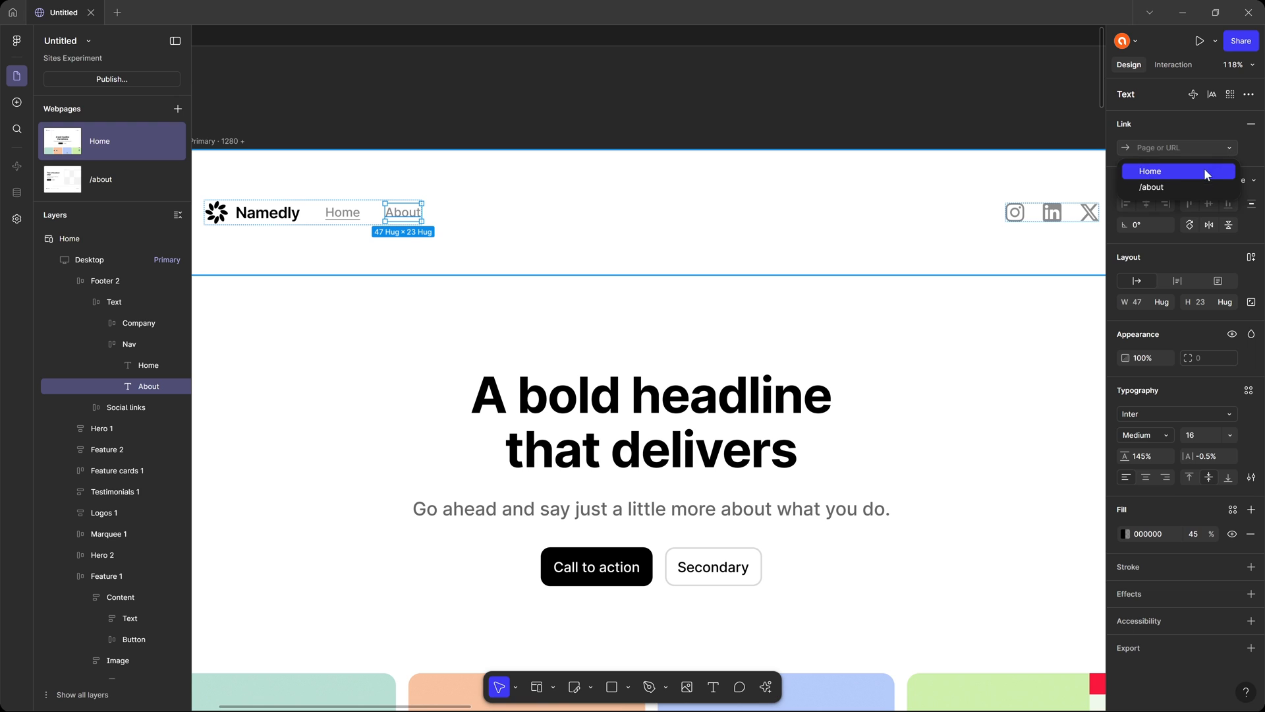
pyautogui.click(1192, 184)
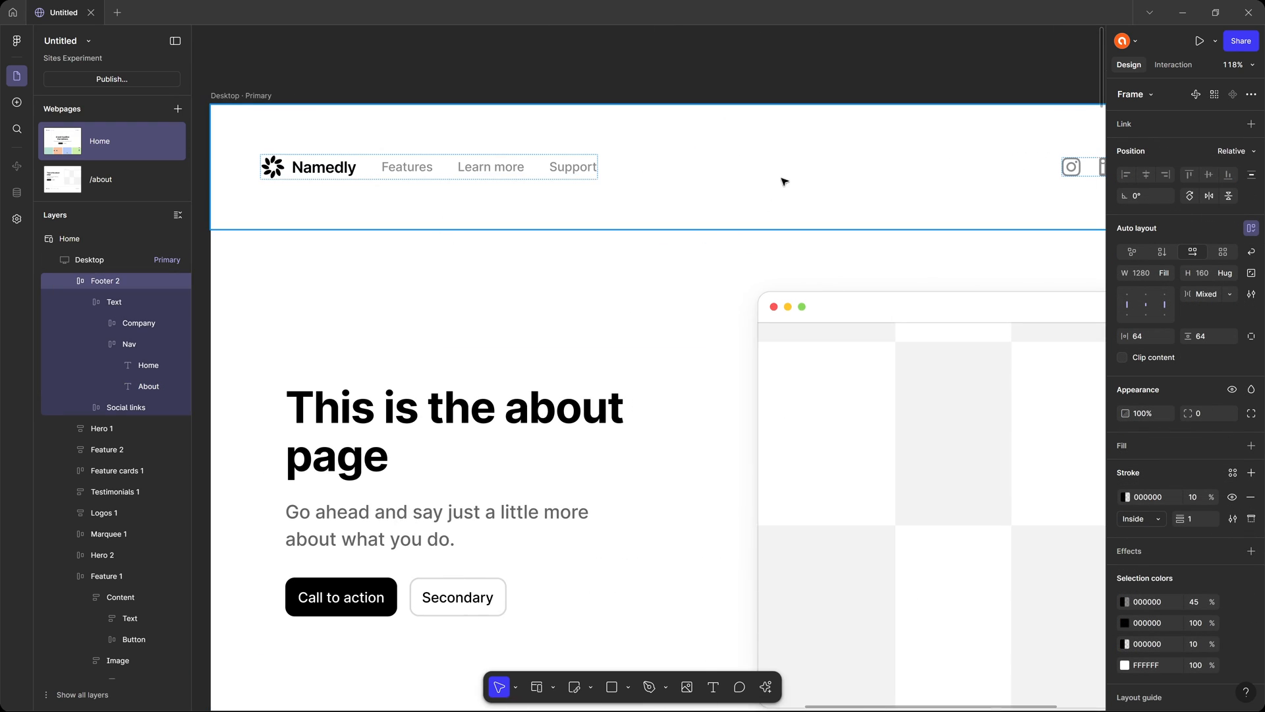
# Replace the /about page's navigation block with a copy of the Home page's linked Home and About navigation.
pyautogui.rightClick(672, 158)
pyautogui.click(728, 201)
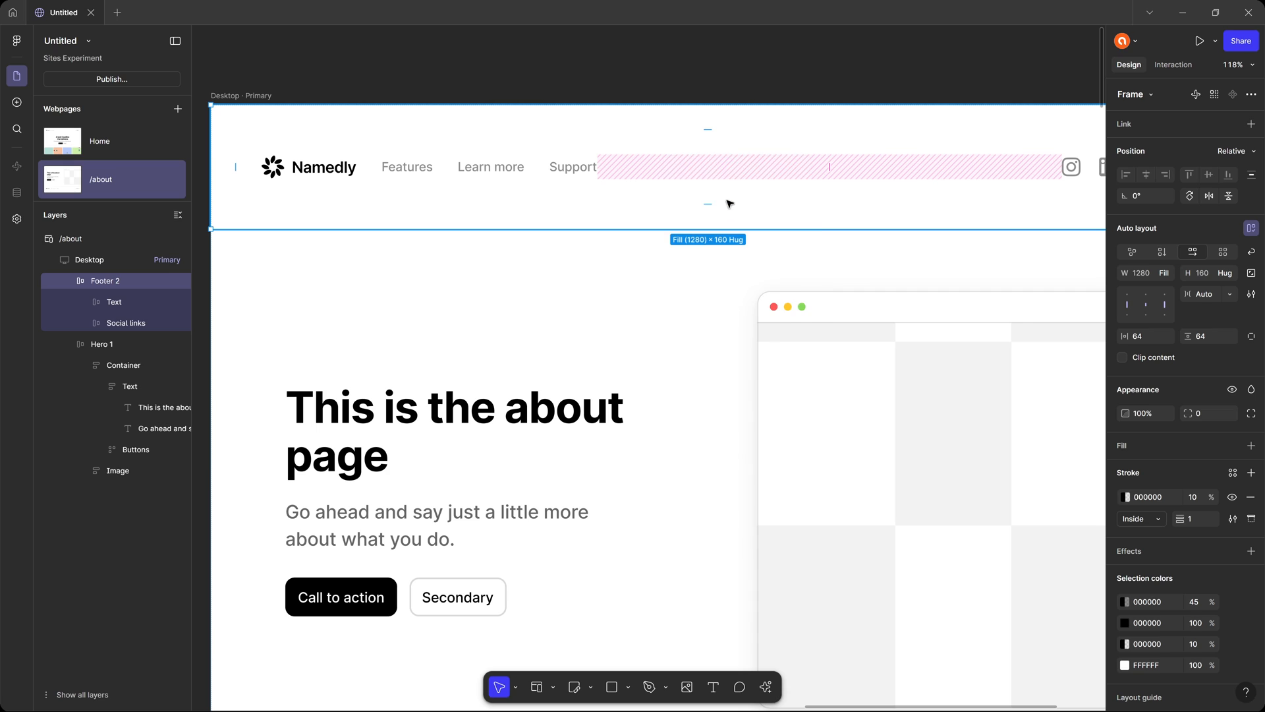
pyautogui.scroll(-3, 524, 107)
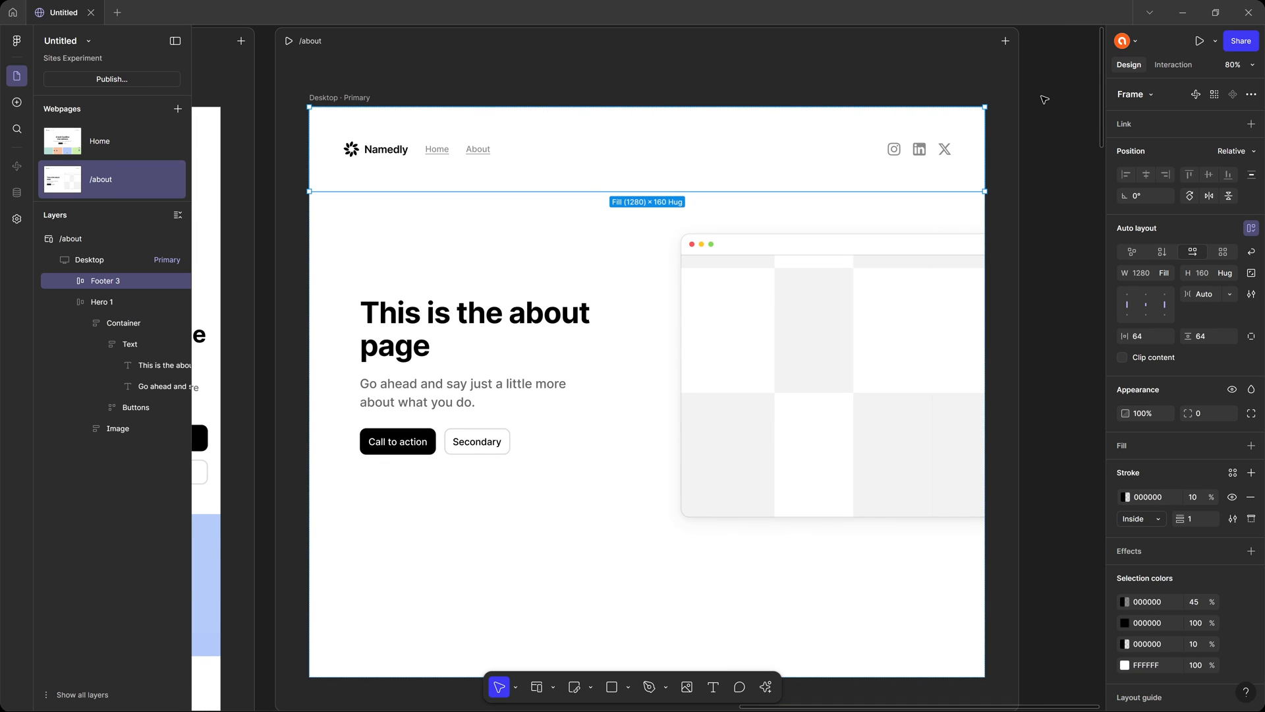
# Preview the site, test the Home and About links in both directions, and return to the editor.
pyautogui.hotkey('shift', 'space')
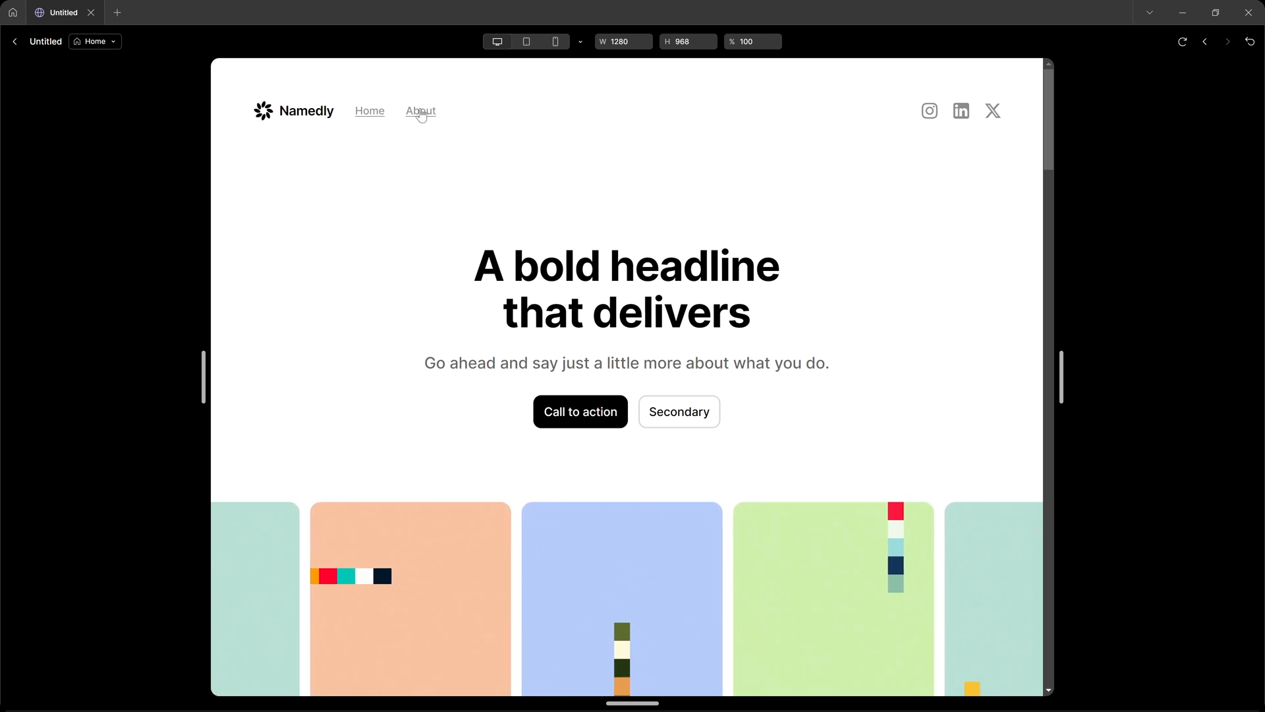
pyautogui.click(421, 111)
pyautogui.click(370, 110)
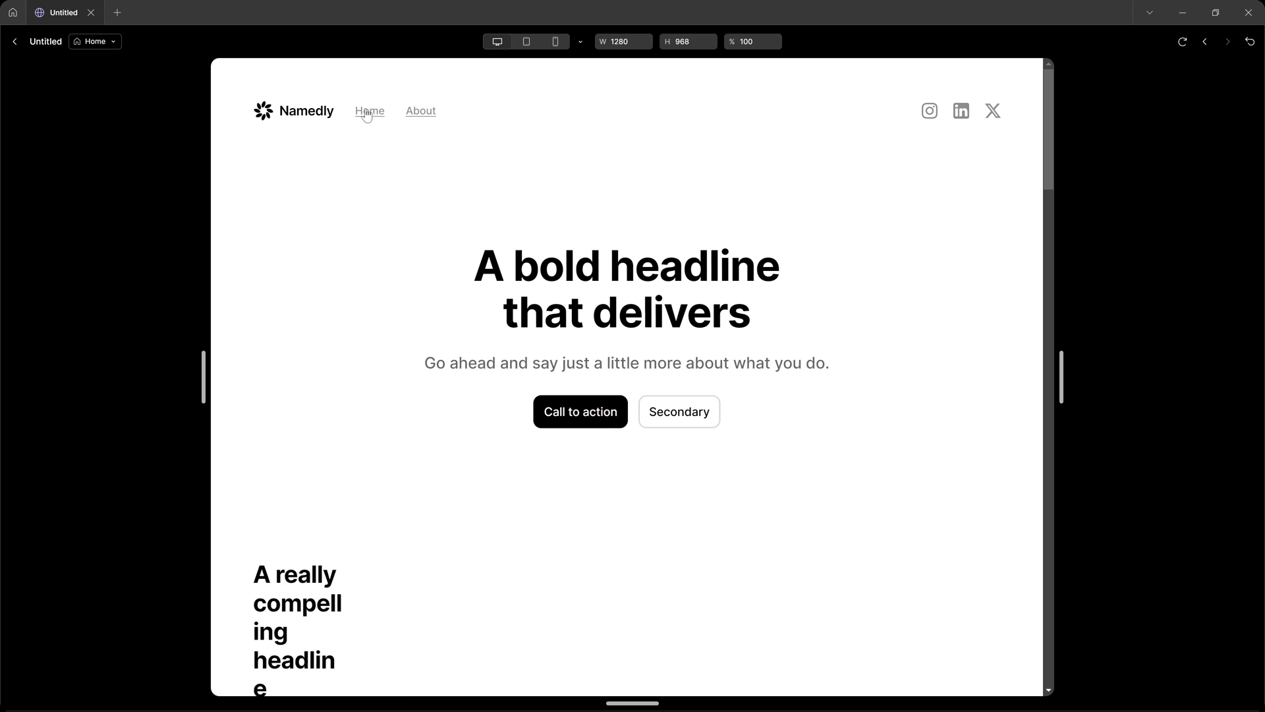
pyautogui.click(421, 111)
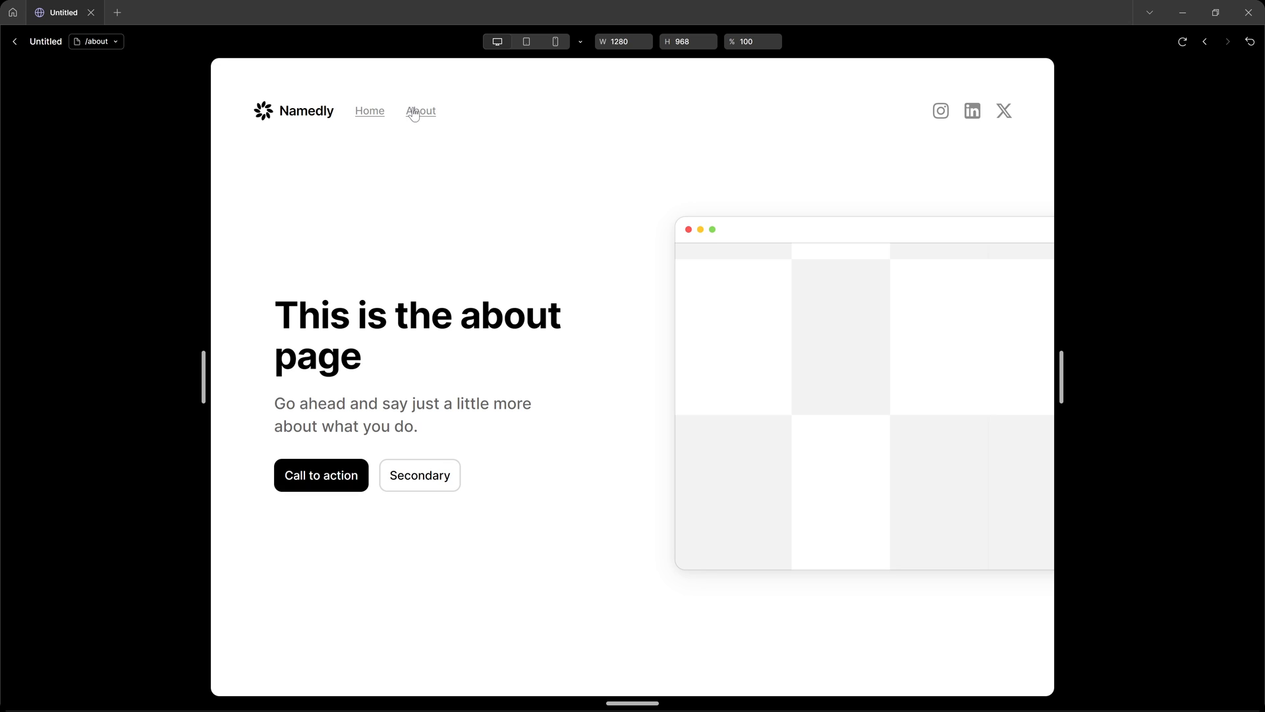
pyautogui.click(370, 110)
pyautogui.scroll(-10, 686, 189)
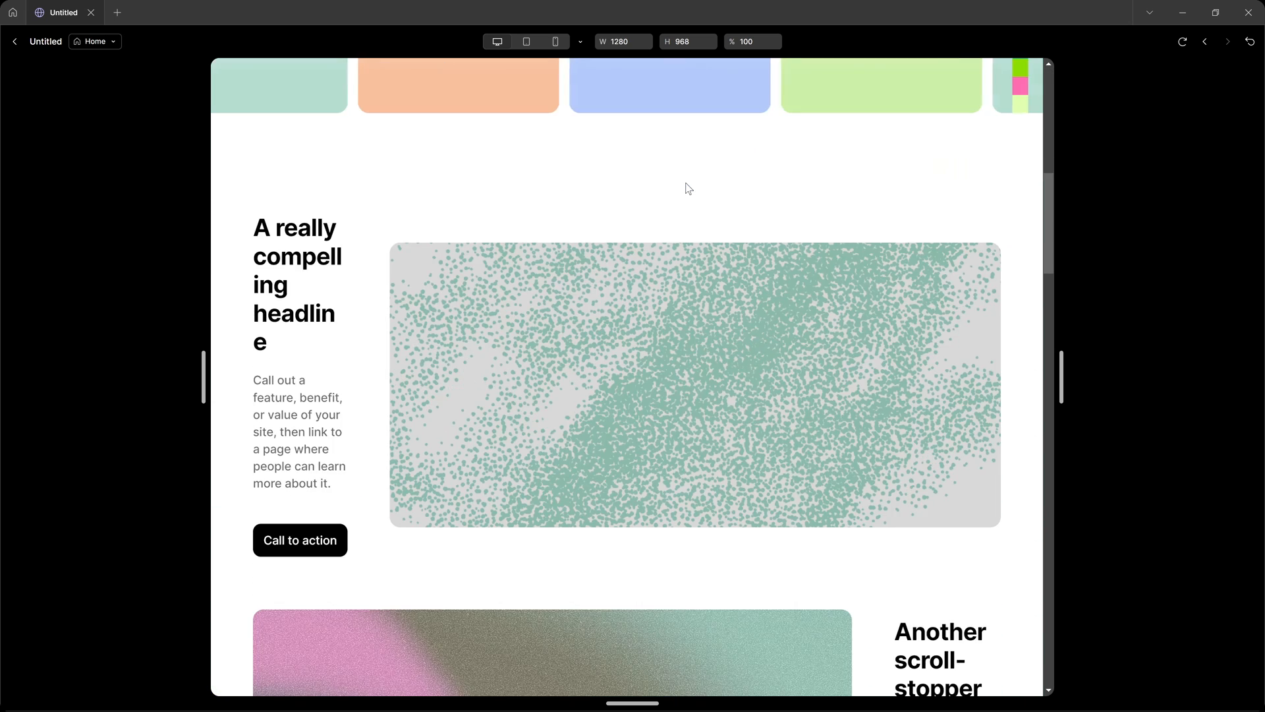
pyautogui.scroll(10, 685, 188)
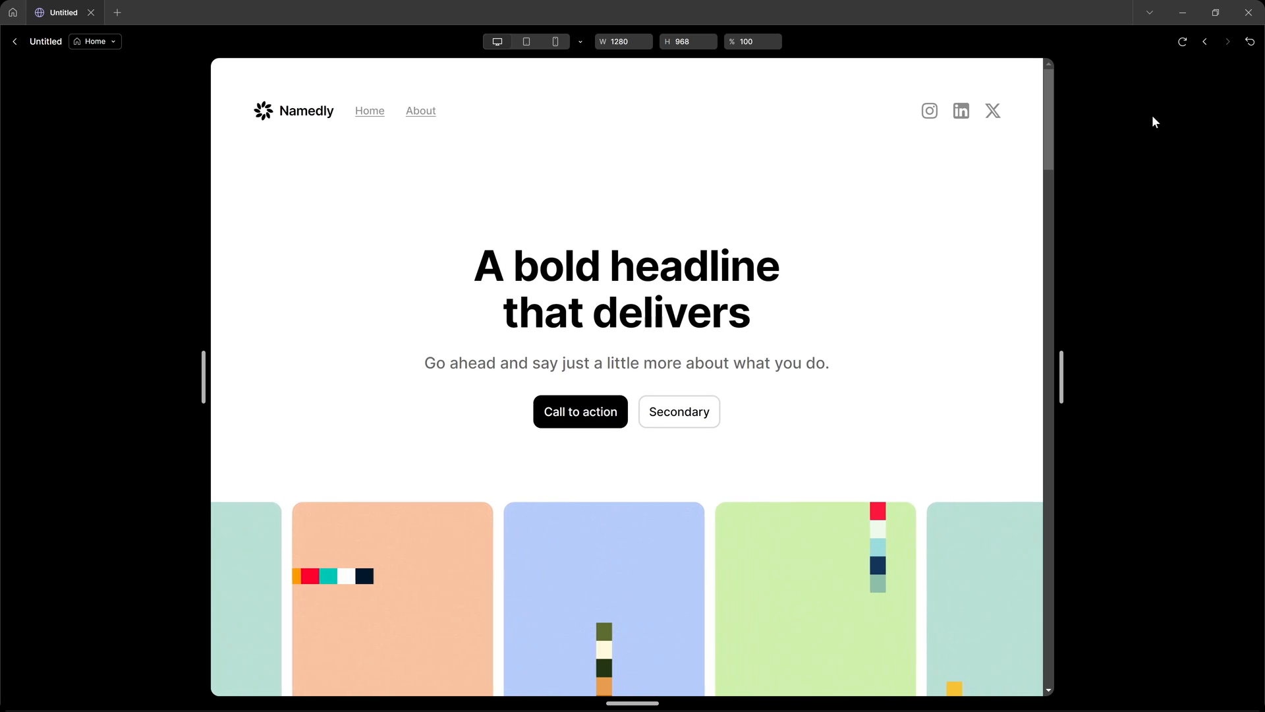
pyautogui.press('Escape')
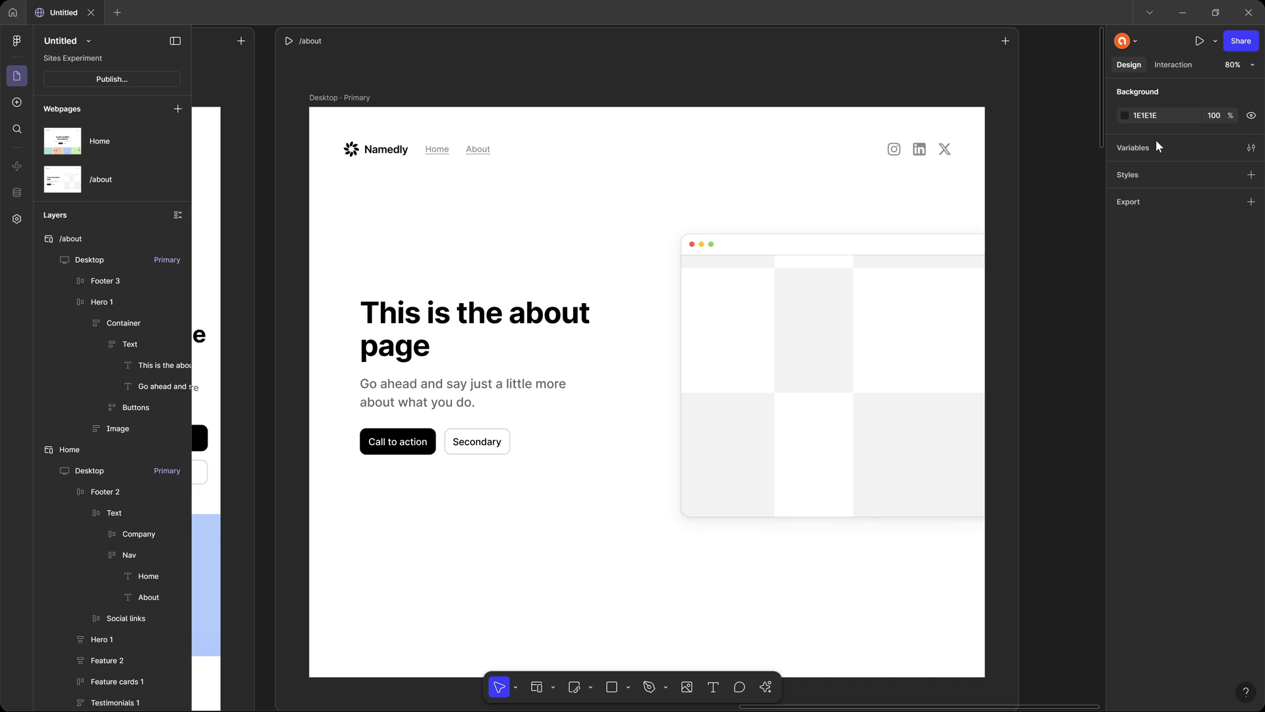
# Review the Home webpage's page settings, including title, meta description and social sharing image, and return to the design file.
pyautogui.hscroll(-5, 1045, 139)
pyautogui.scroll(1, 765, 192)
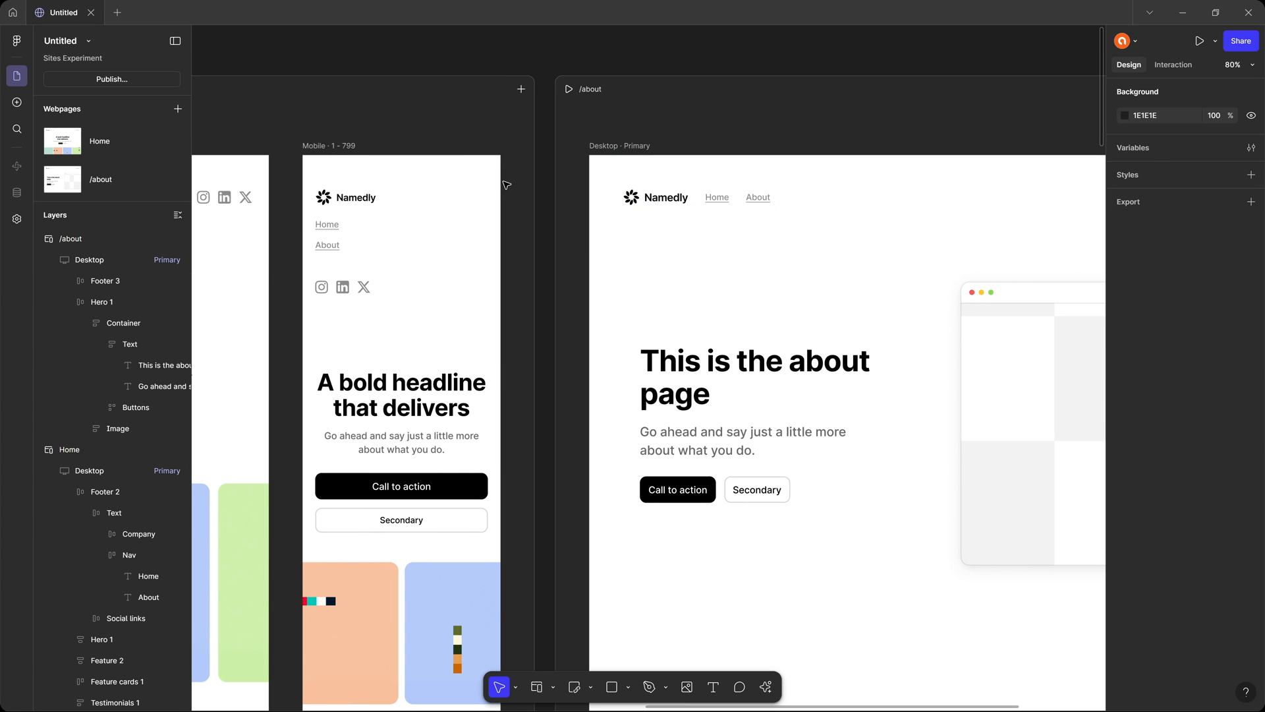
pyautogui.moveTo(359, 172); pyautogui.dragTo(891, 154)
pyautogui.hscroll(-10, 511, 138)
pyautogui.click(346, 81)
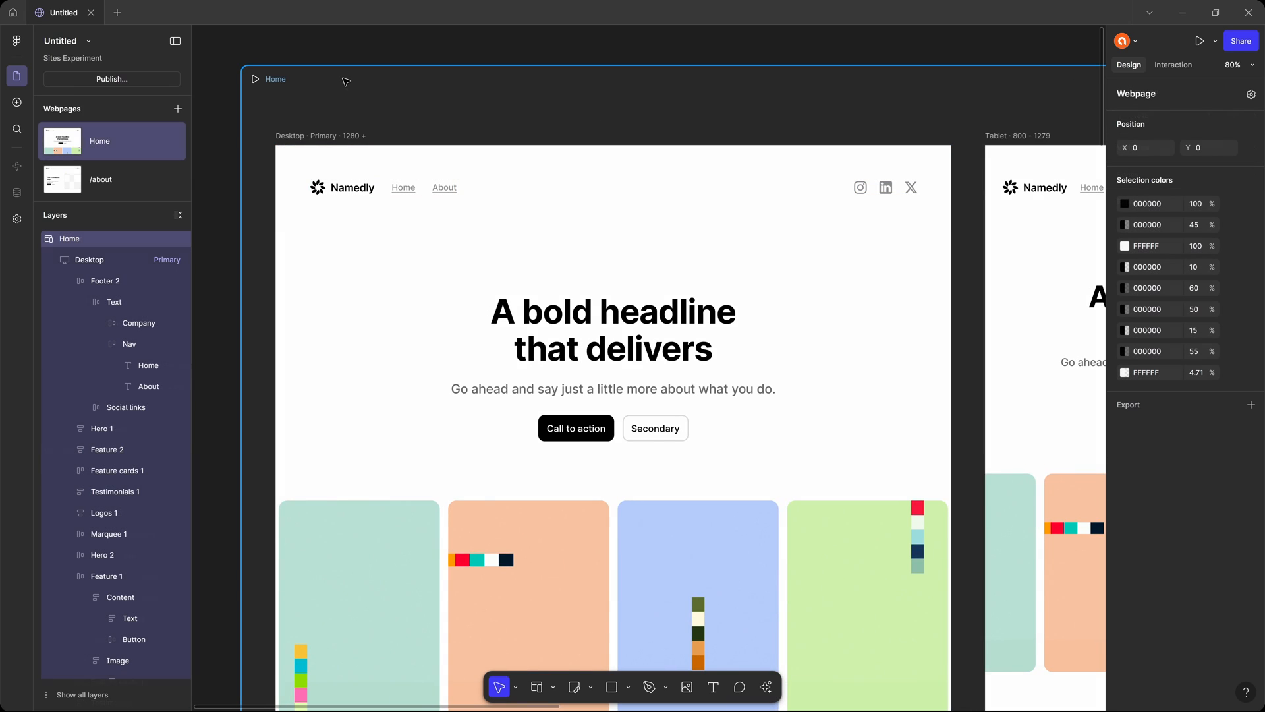
pyautogui.click(1252, 94)
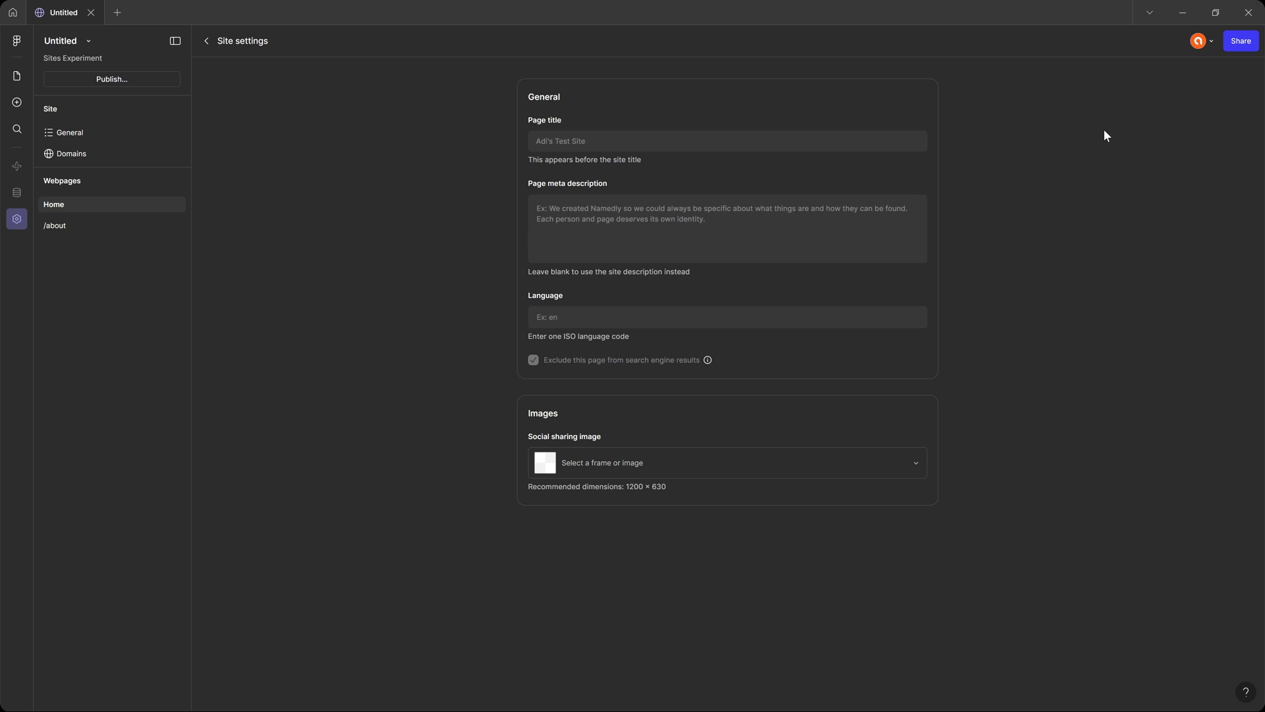
pyautogui.click(22, 74)
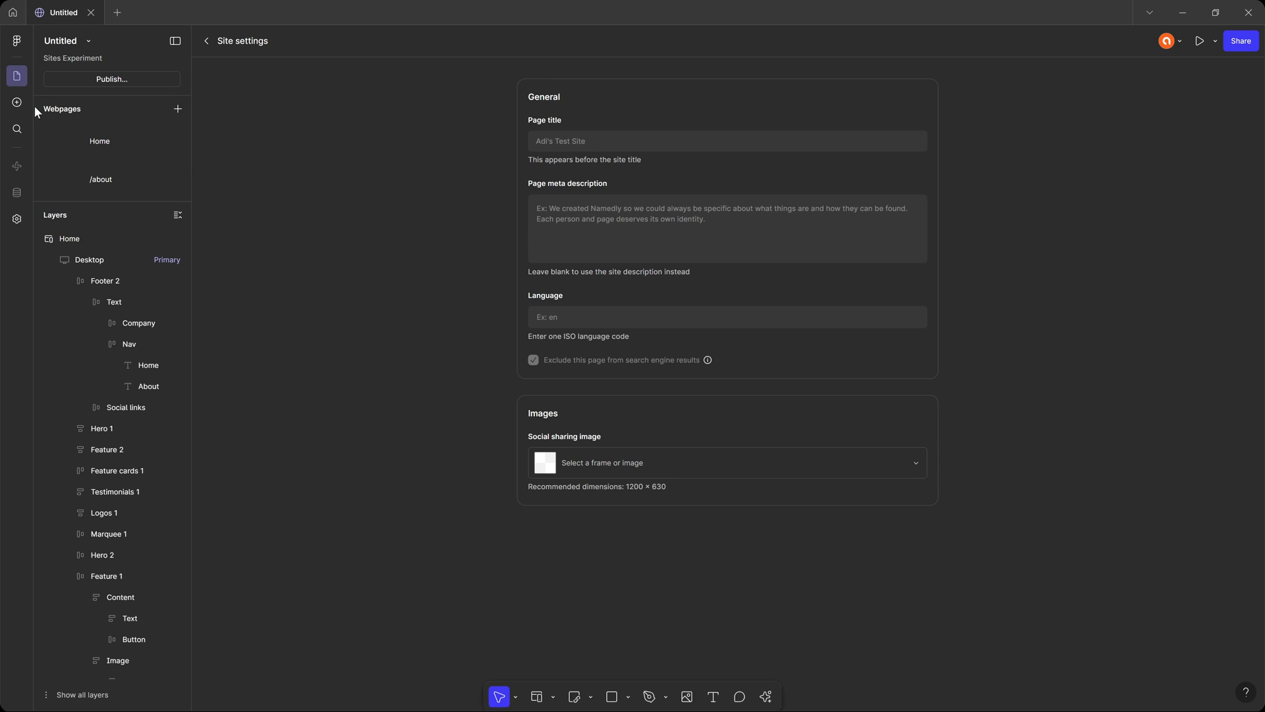
# Inspect the destination options and the available effect styles for the Home link in the desktop navigation.
pyautogui.click(448, 172)
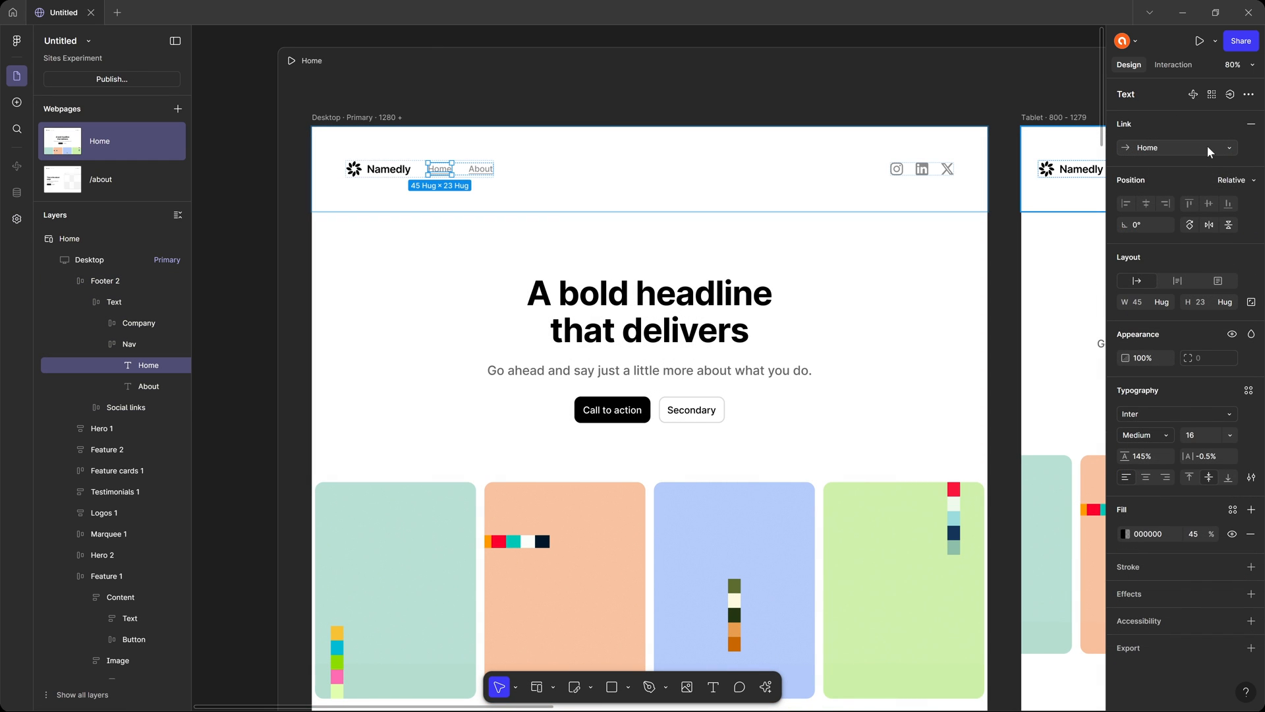
pyautogui.click(1227, 147)
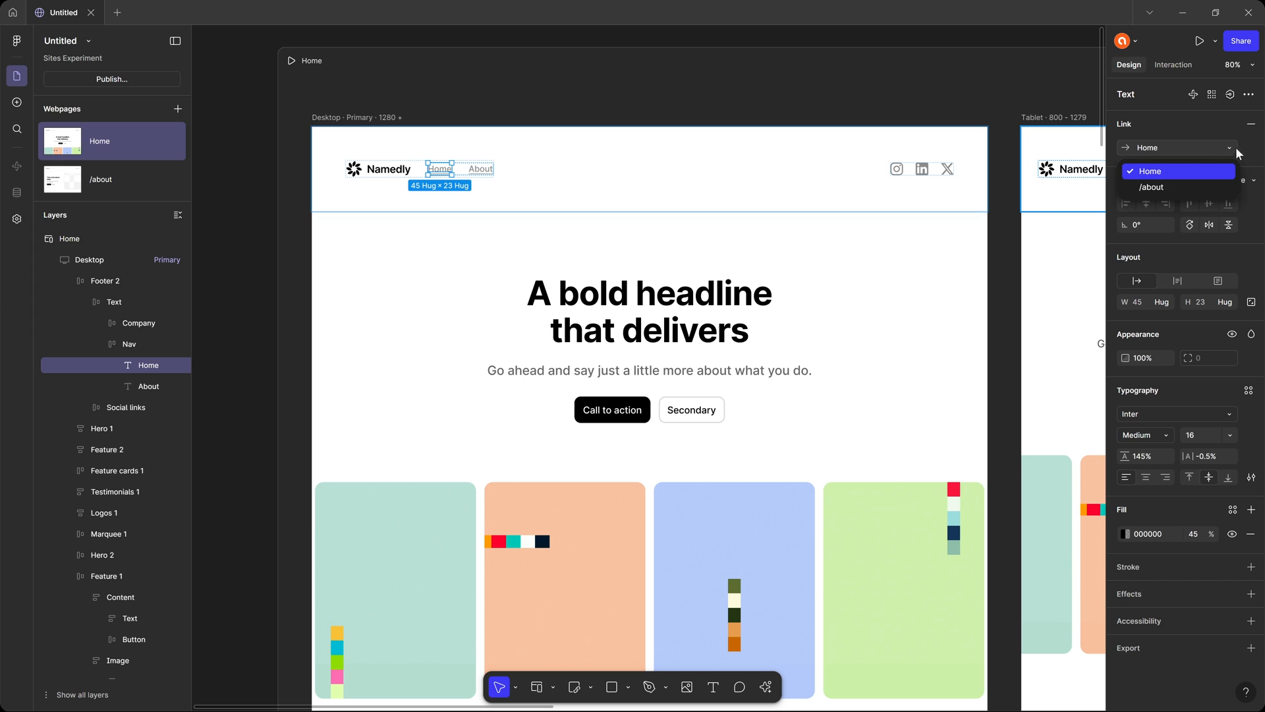
pyautogui.click(1254, 153)
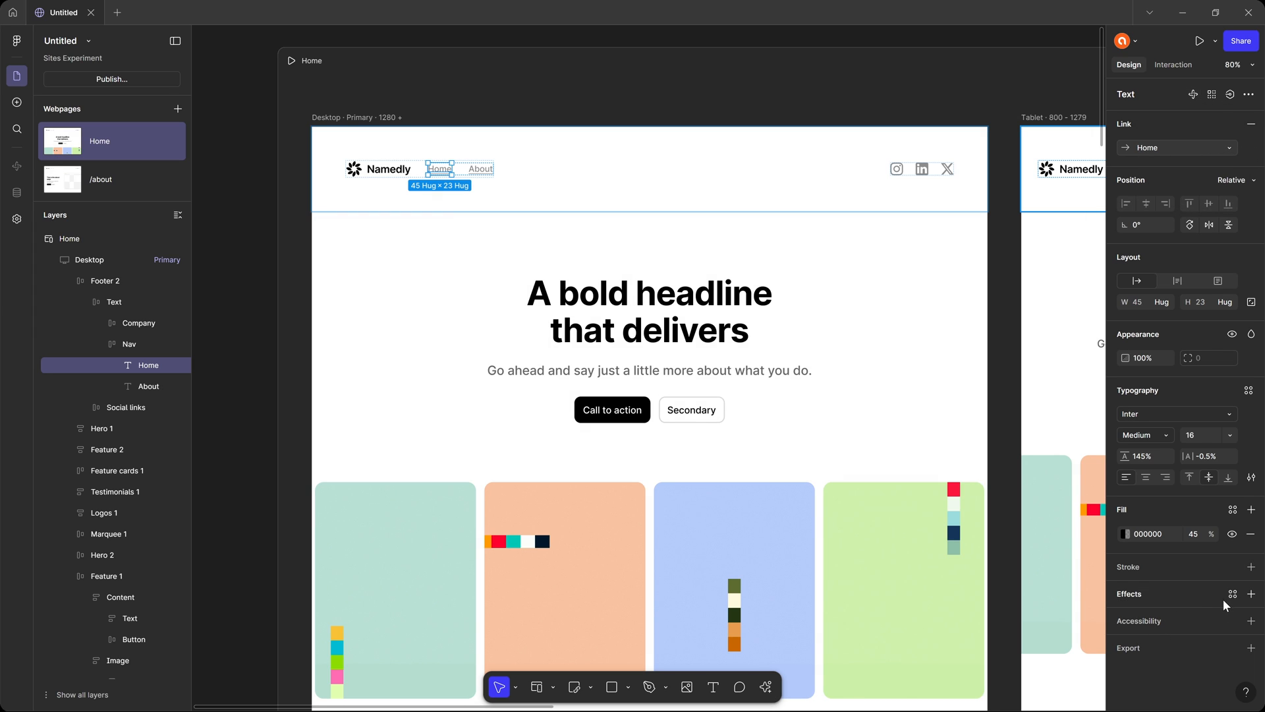
pyautogui.click(1232, 595)
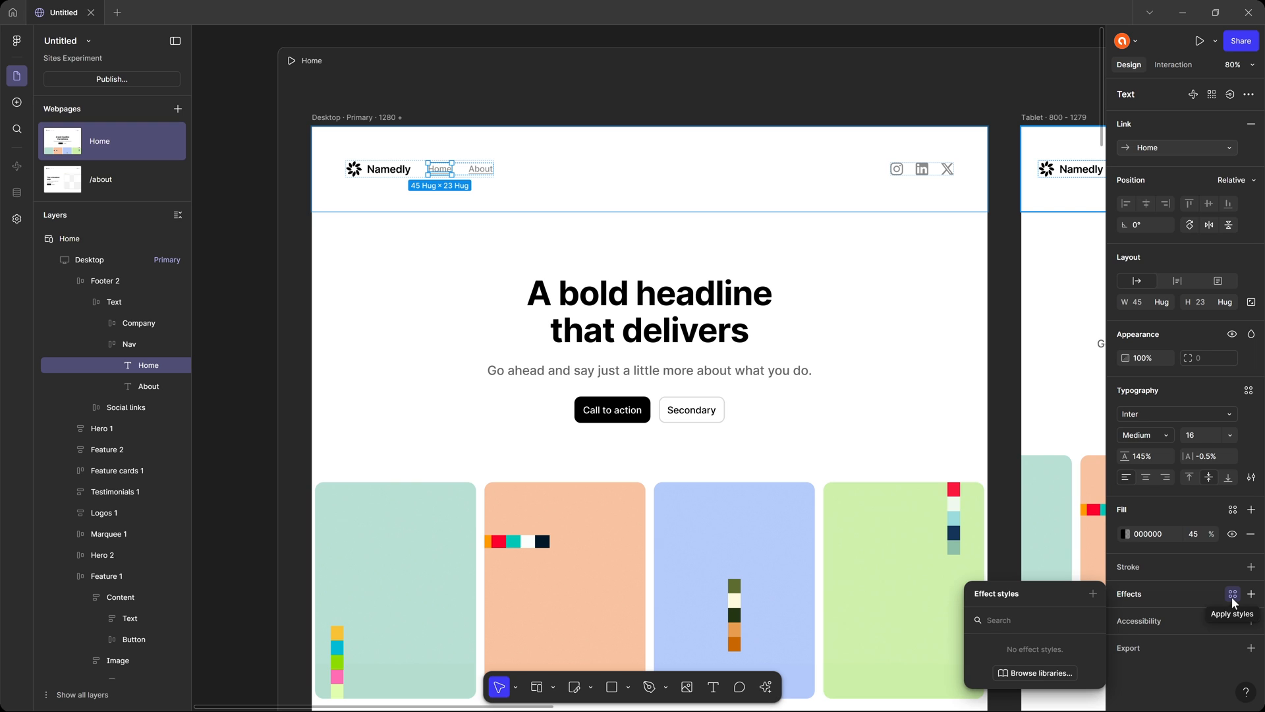
# Examine the interaction types available for the desktop navigation's Home link, including the Play effects, and return to its design properties.
pyautogui.click(1249, 595)
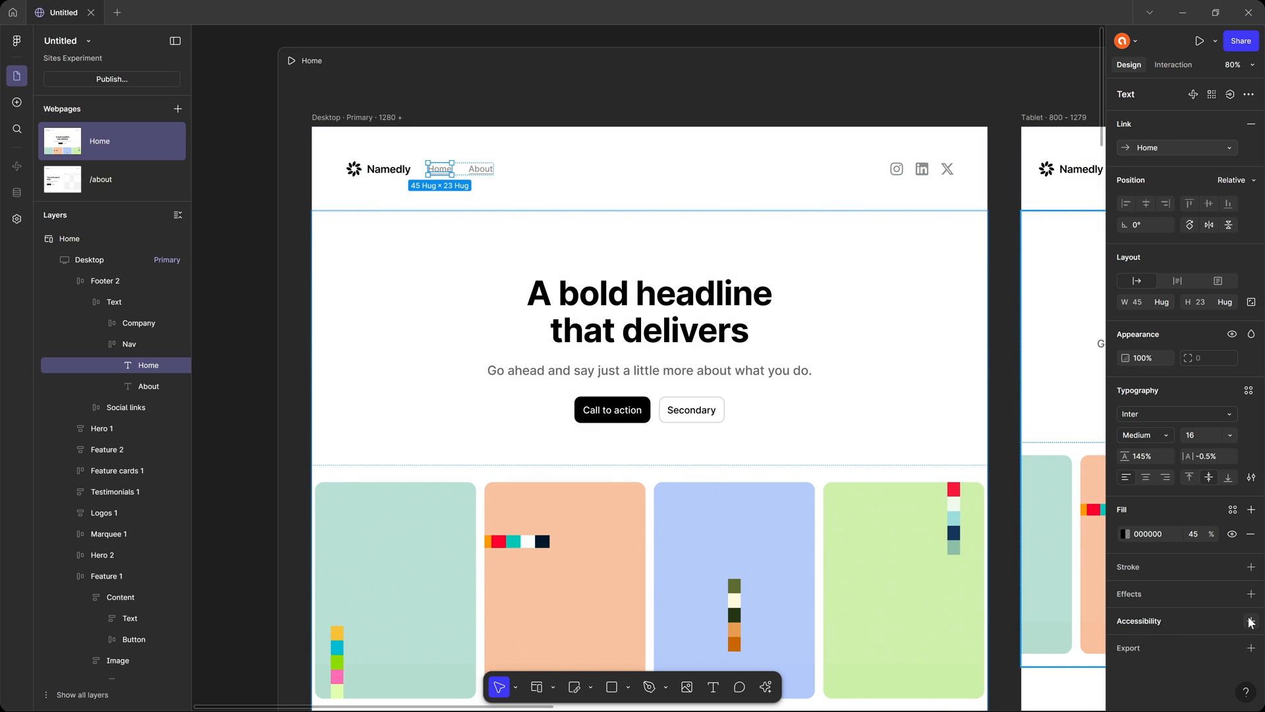
pyautogui.hscroll(10, 899, 207)
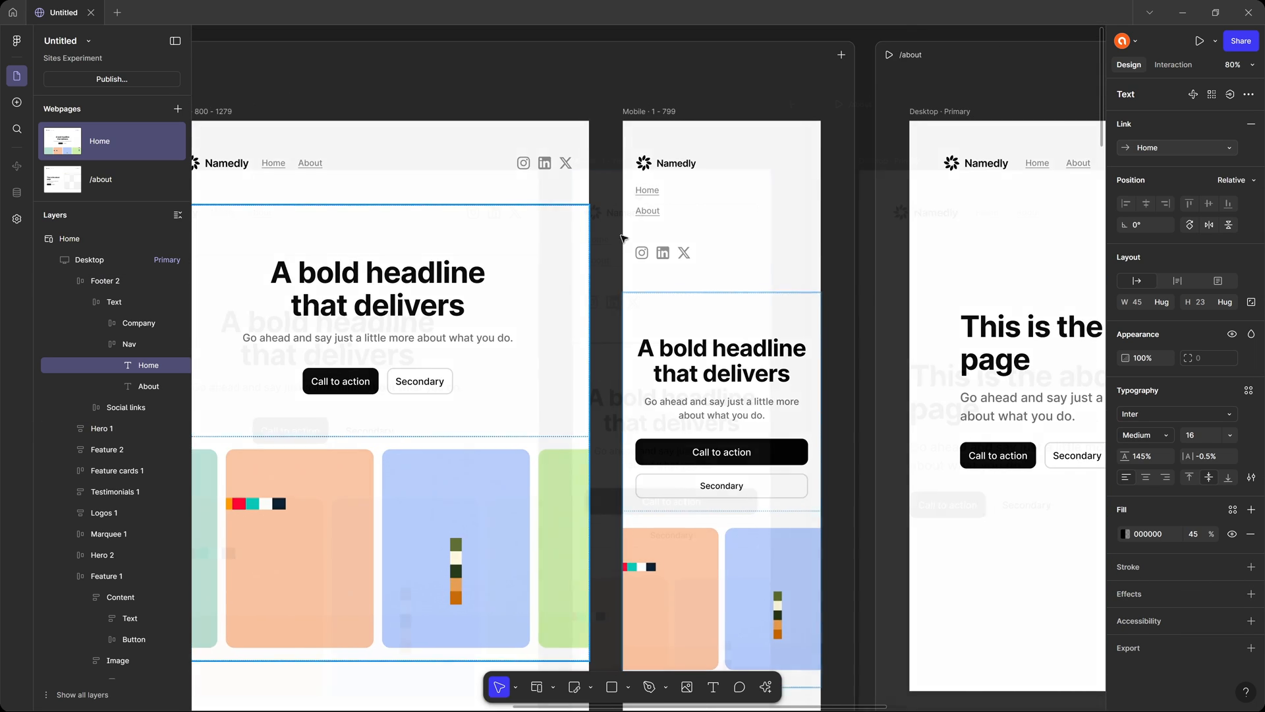
pyautogui.hscroll(-8, 794, 206)
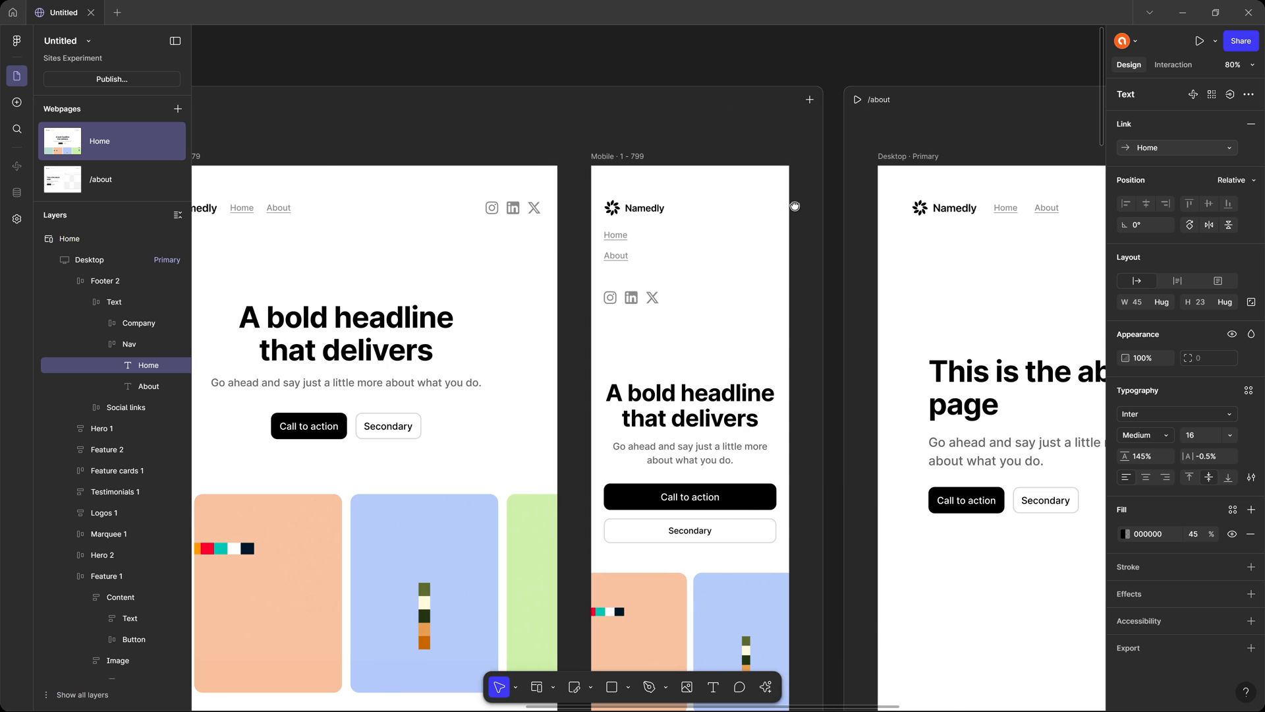
pyautogui.hscroll(-8, 963, 193)
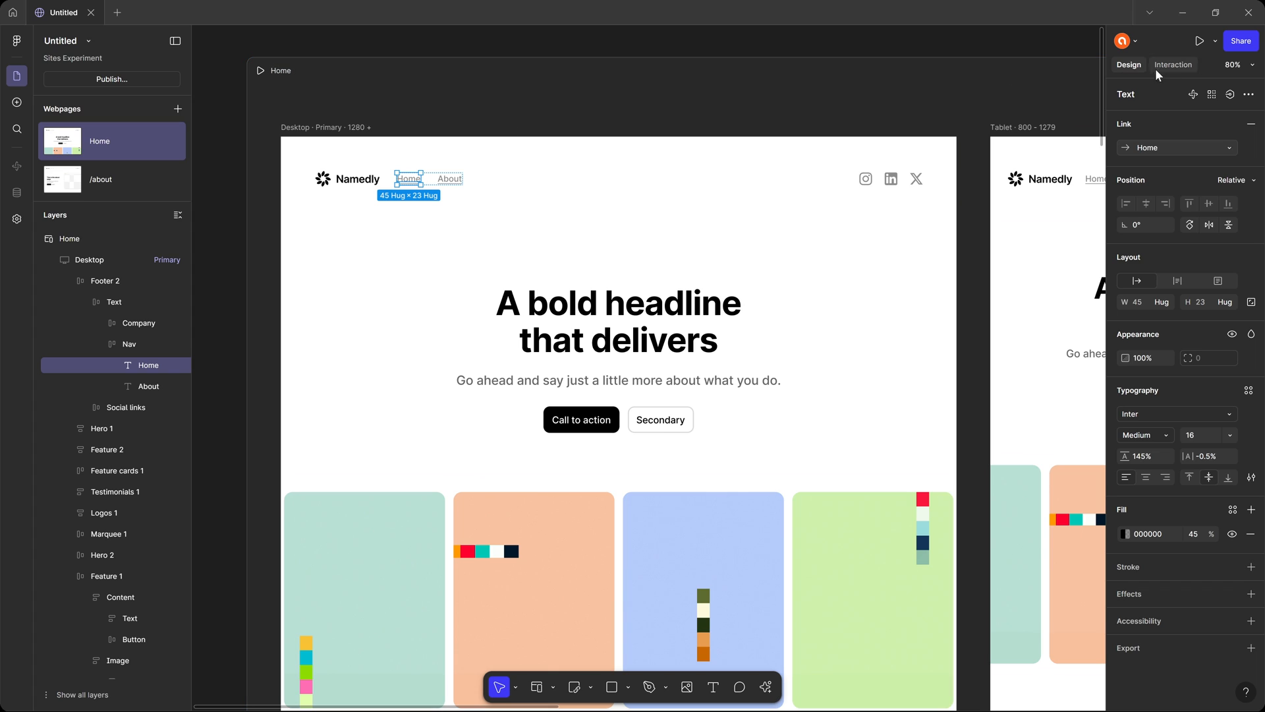
pyautogui.click(1174, 65)
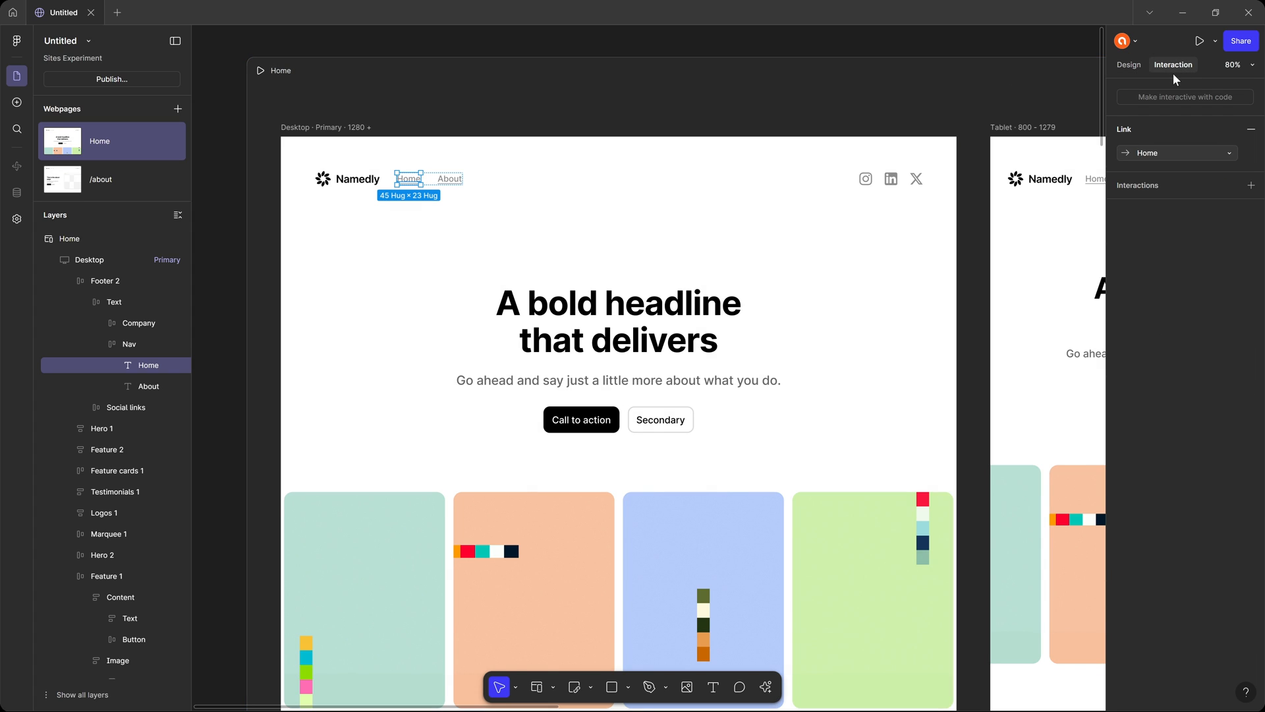
pyautogui.click(1251, 186)
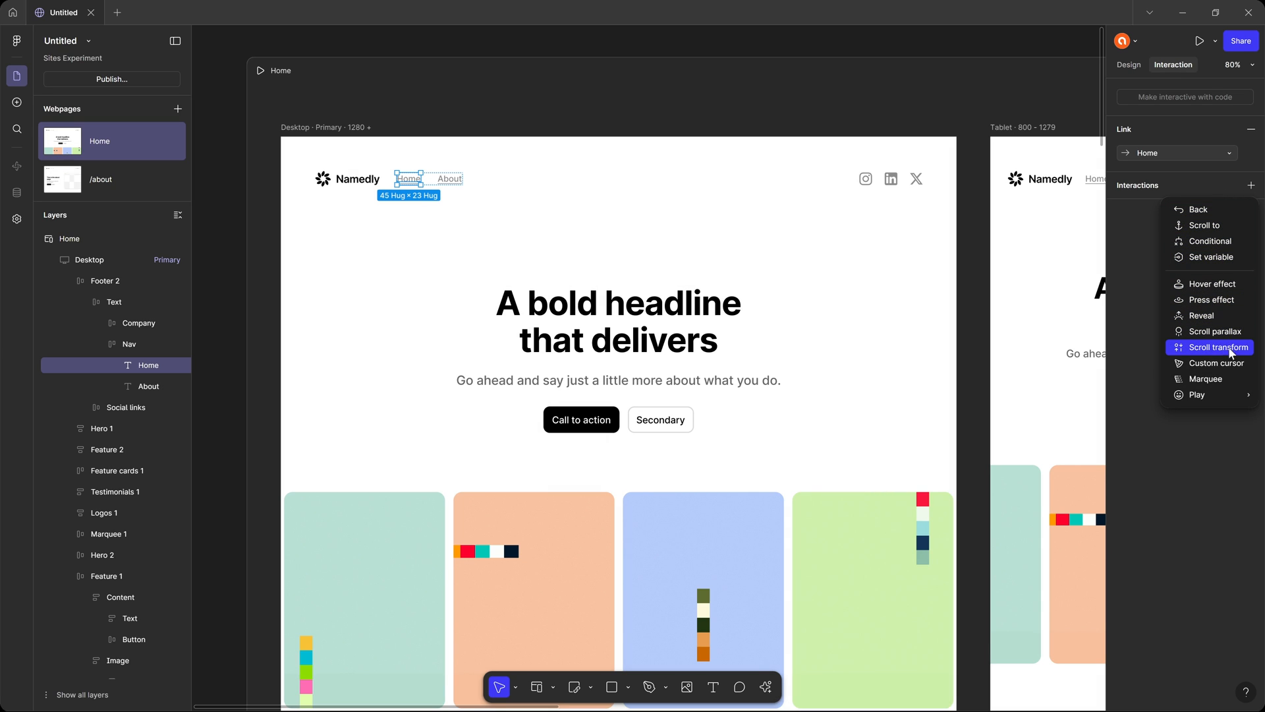
pyautogui.moveTo(1219, 394)
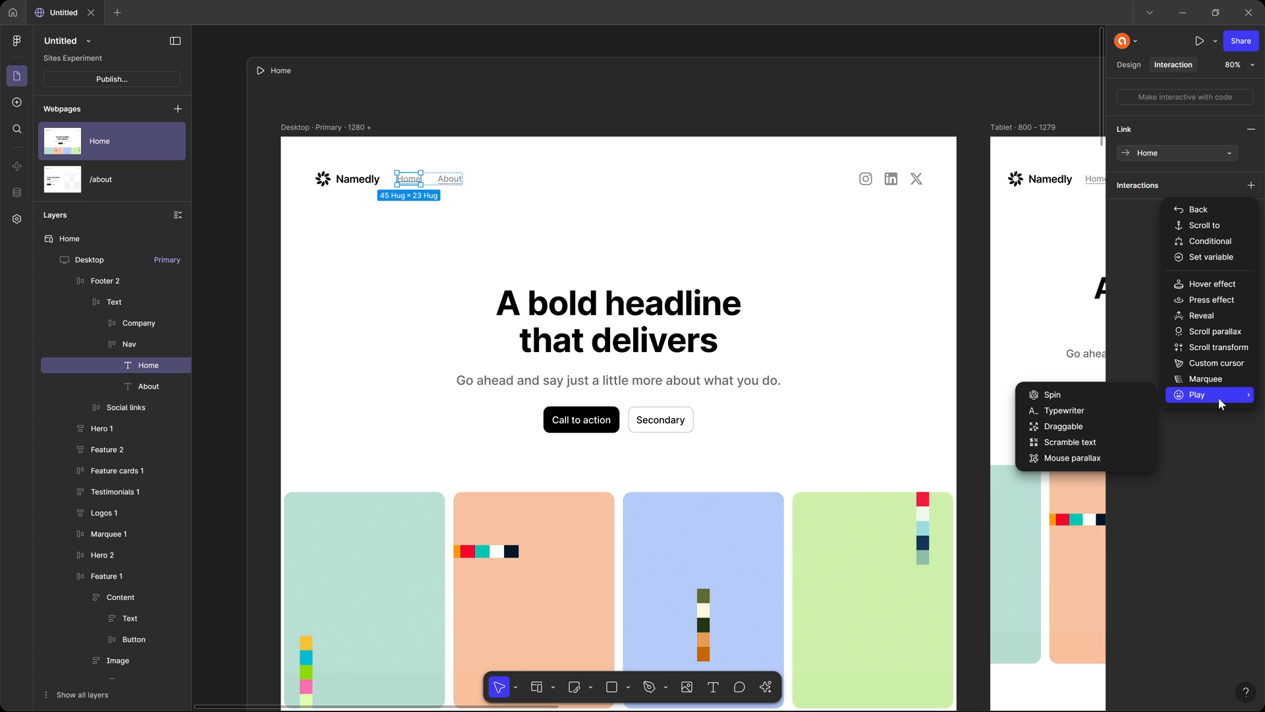
pyautogui.click(1196, 444)
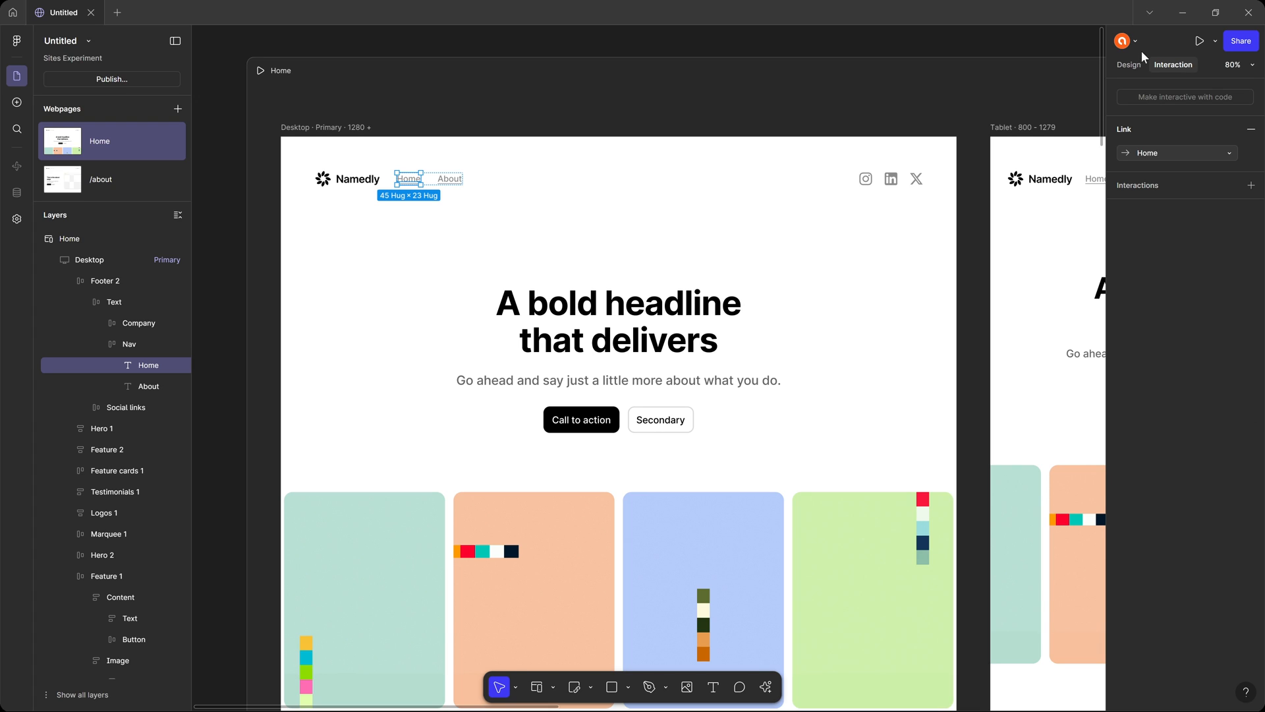
pyautogui.click(1127, 65)
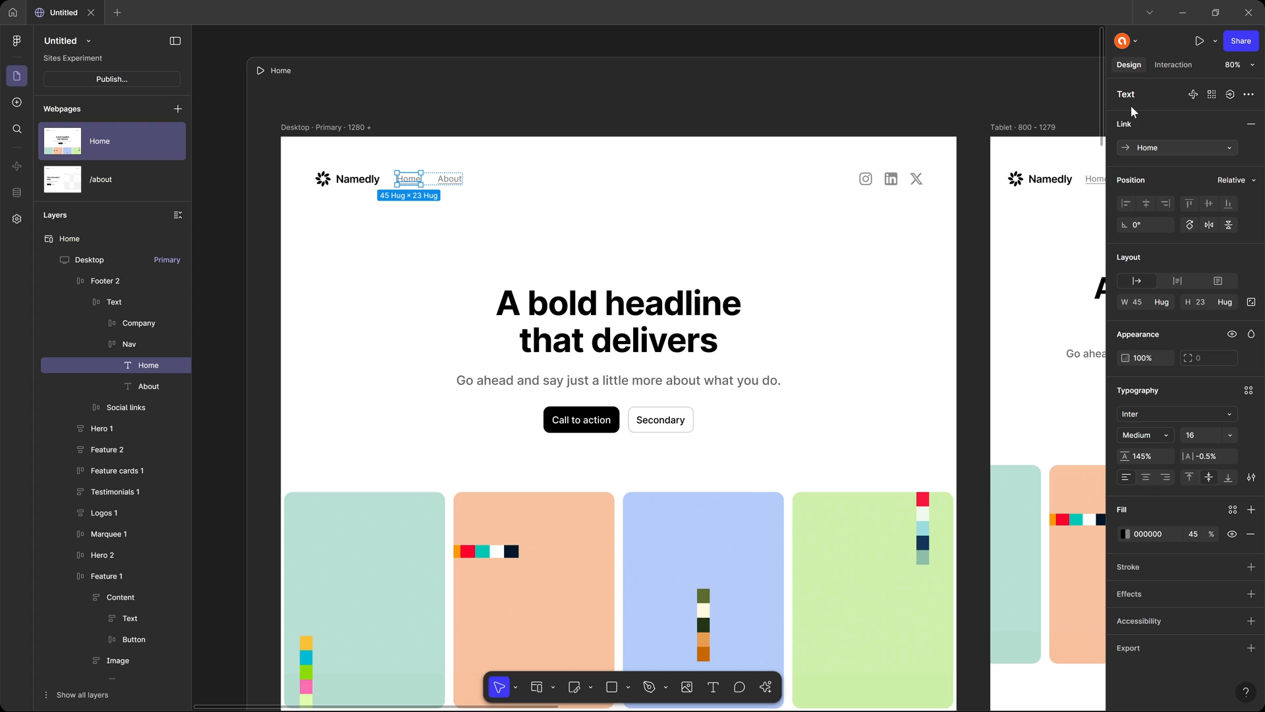
# Examine the /about page and the Home page's desktop, tablet and mobile layouts, including an overview of both webpages.
pyautogui.click(414, 44)
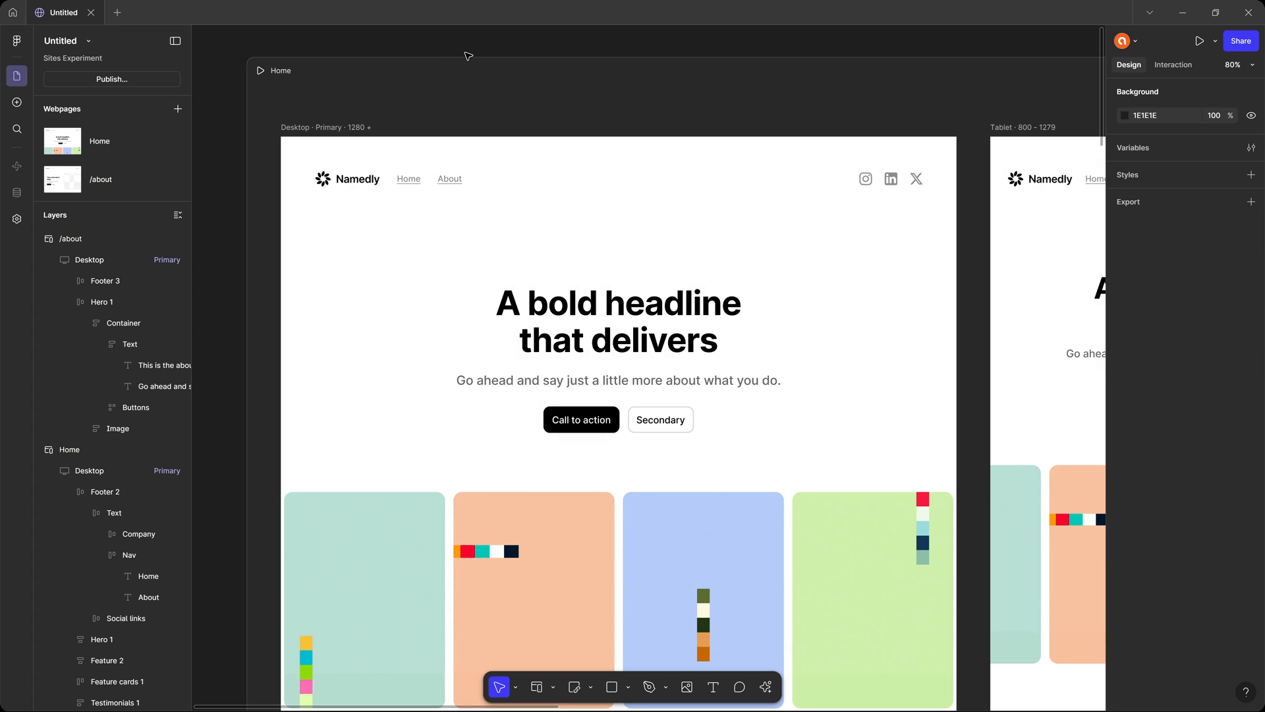
pyautogui.hscroll(10, 912, 254)
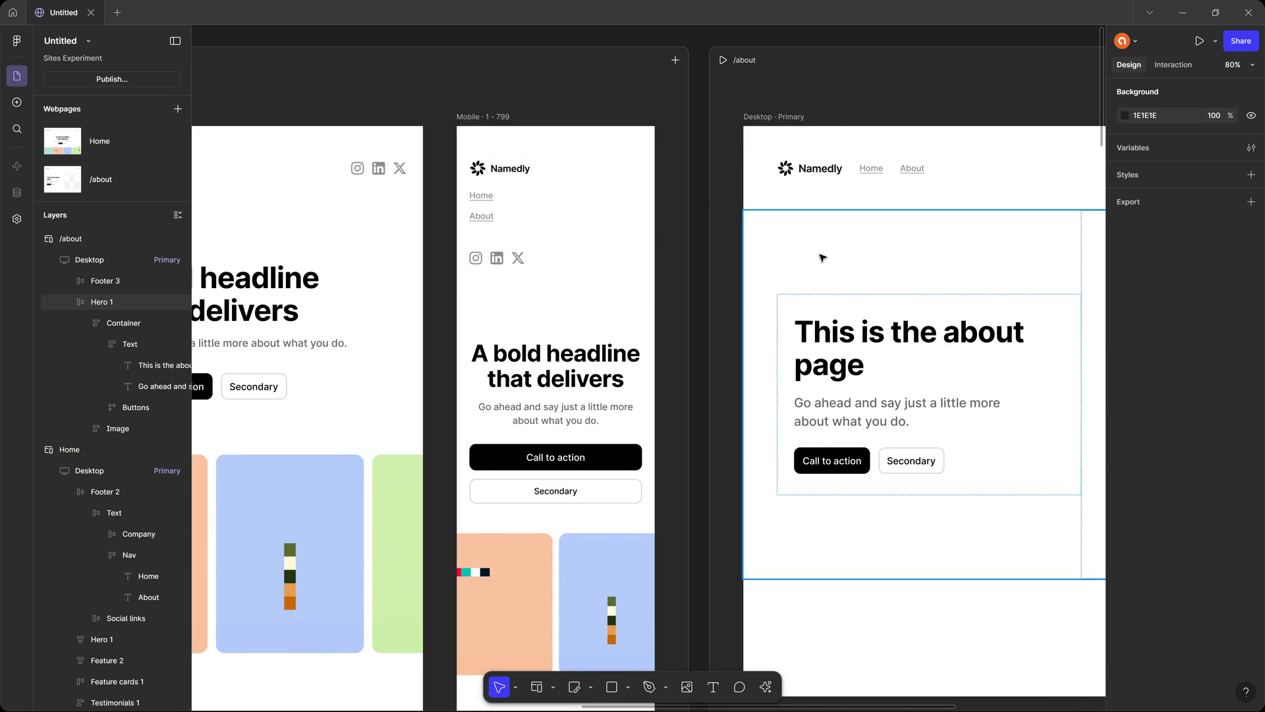
pyautogui.hscroll(4, 823, 258)
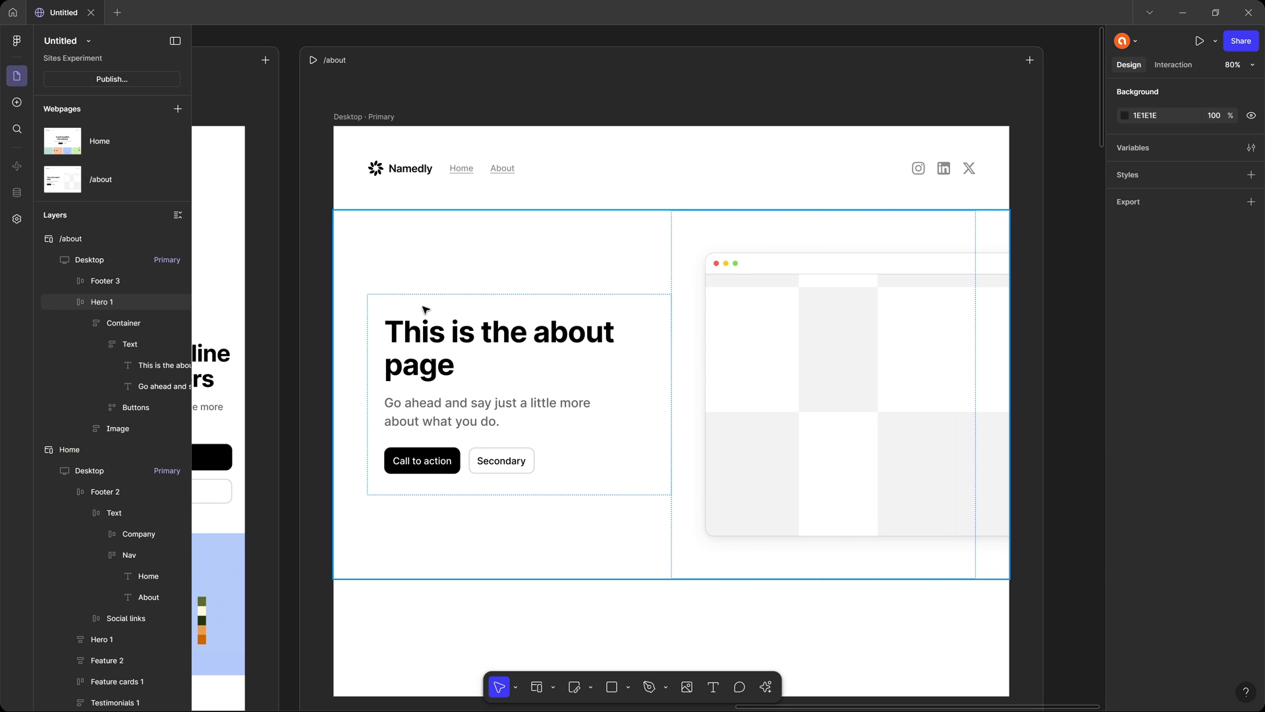
pyautogui.hscroll(-6, 524, 327)
pyautogui.hscroll(-5, 524, 327)
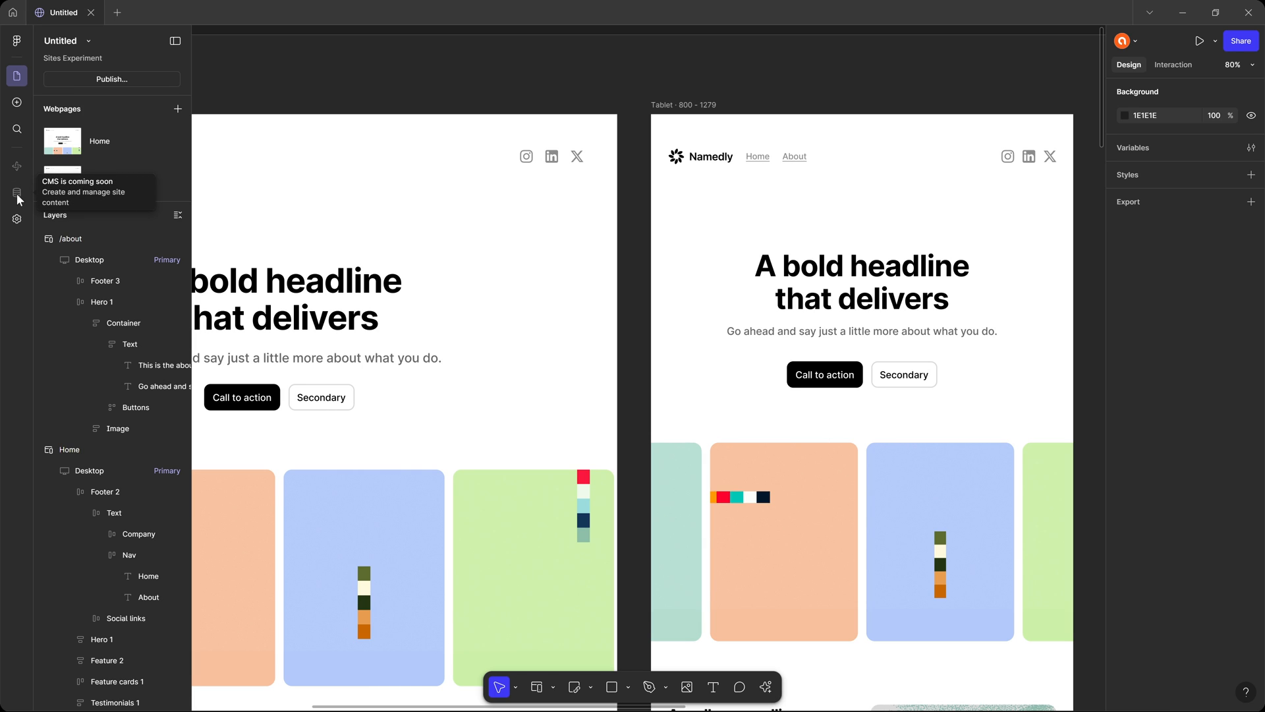
pyautogui.moveTo(489, 192); pyautogui.dragTo(503, 217)
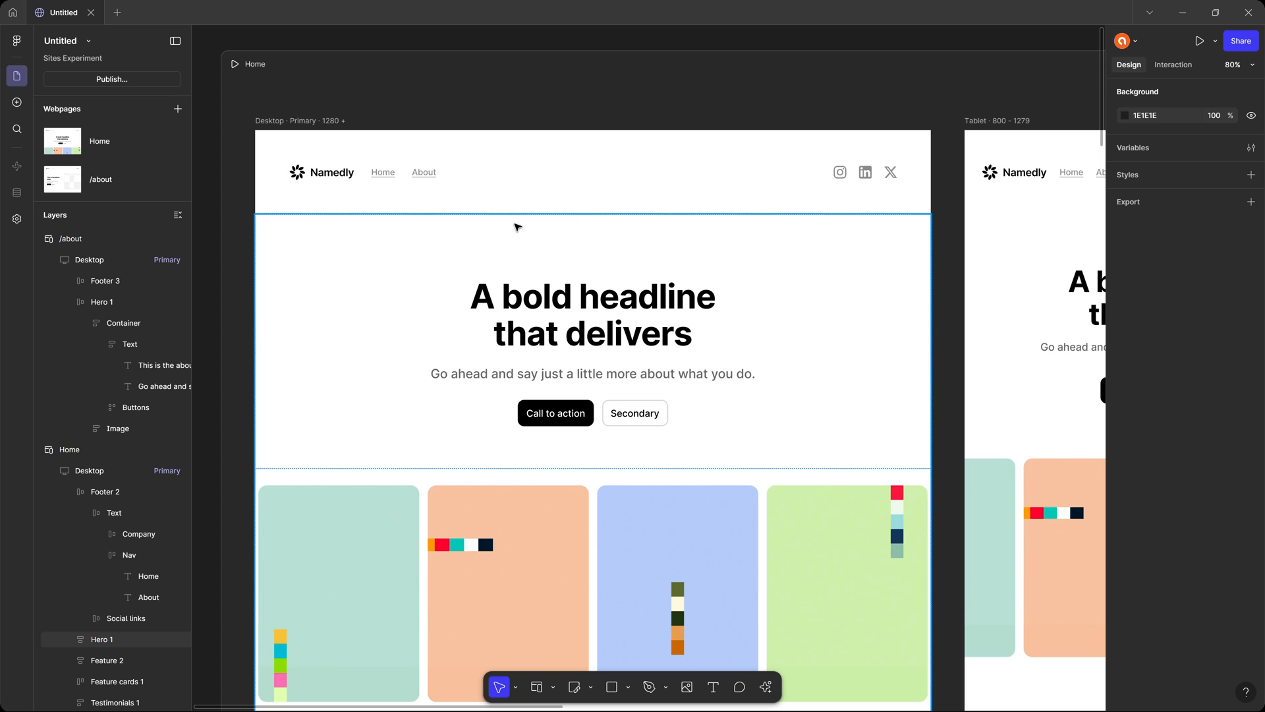
pyautogui.hotkey('shift', '1')
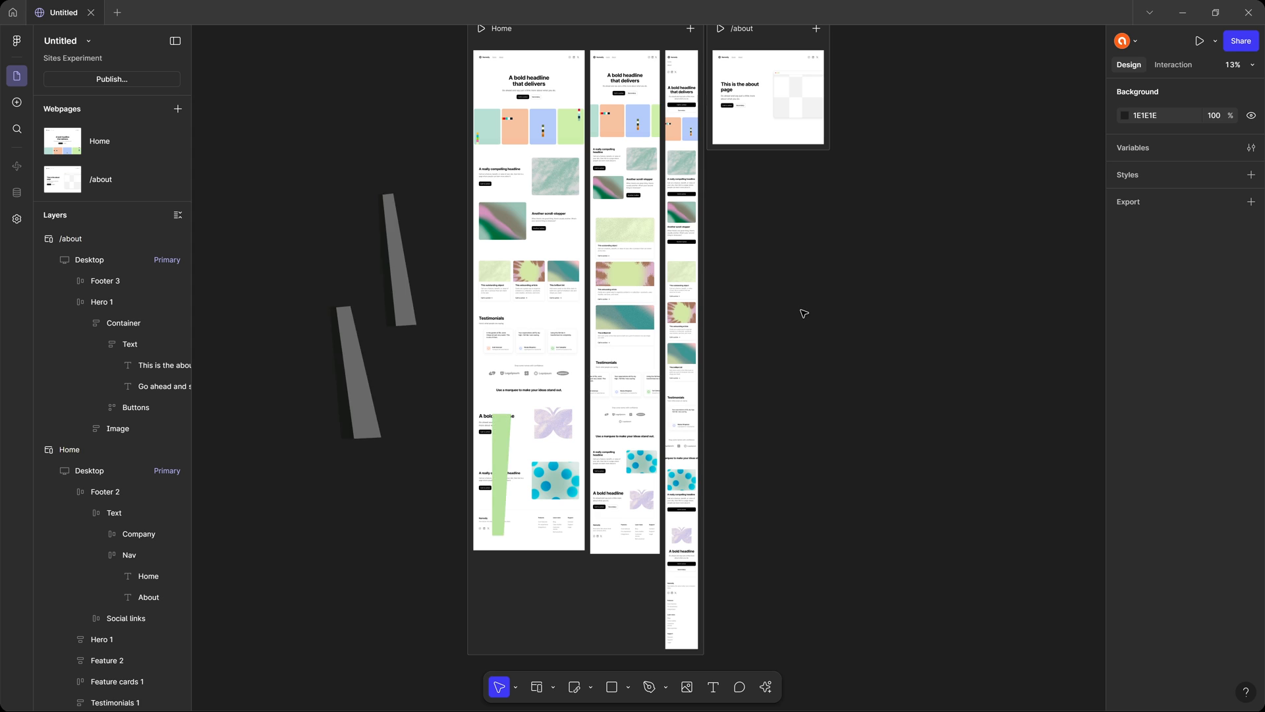
pyautogui.scroll(3, 318, 140)
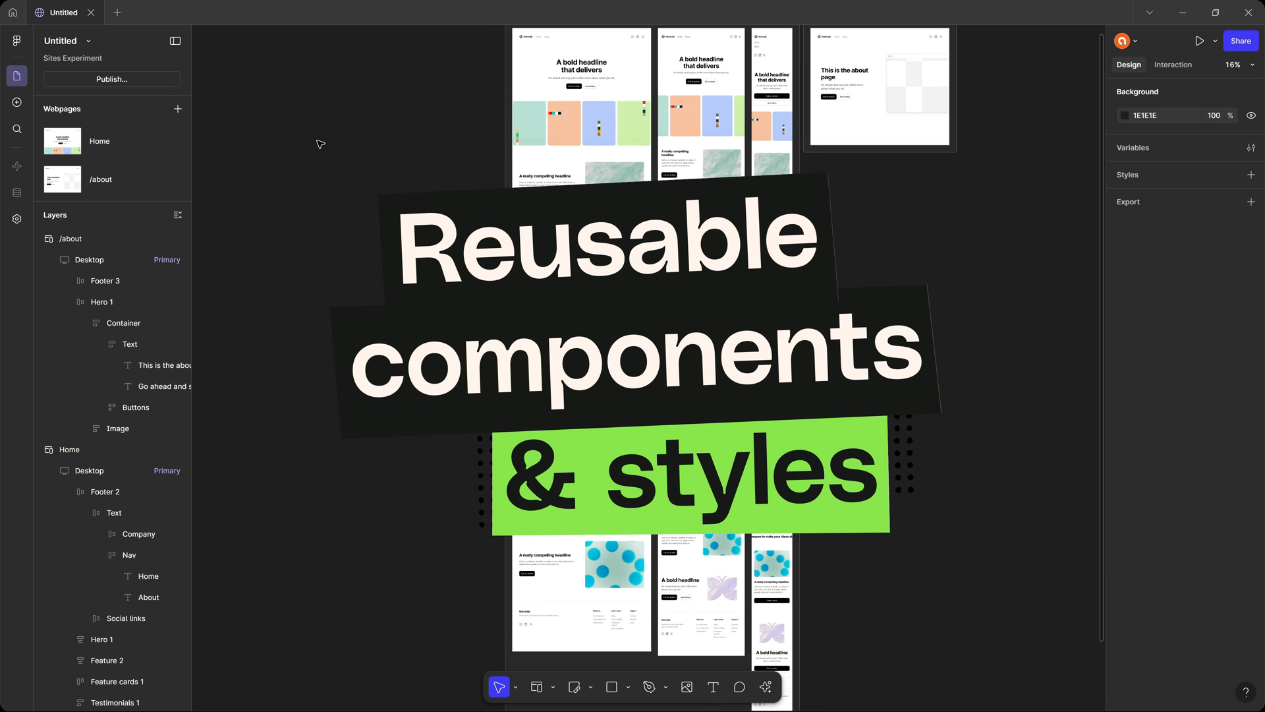
pyautogui.scroll(4, 822, 146)
pyautogui.scroll(5, 620, 185)
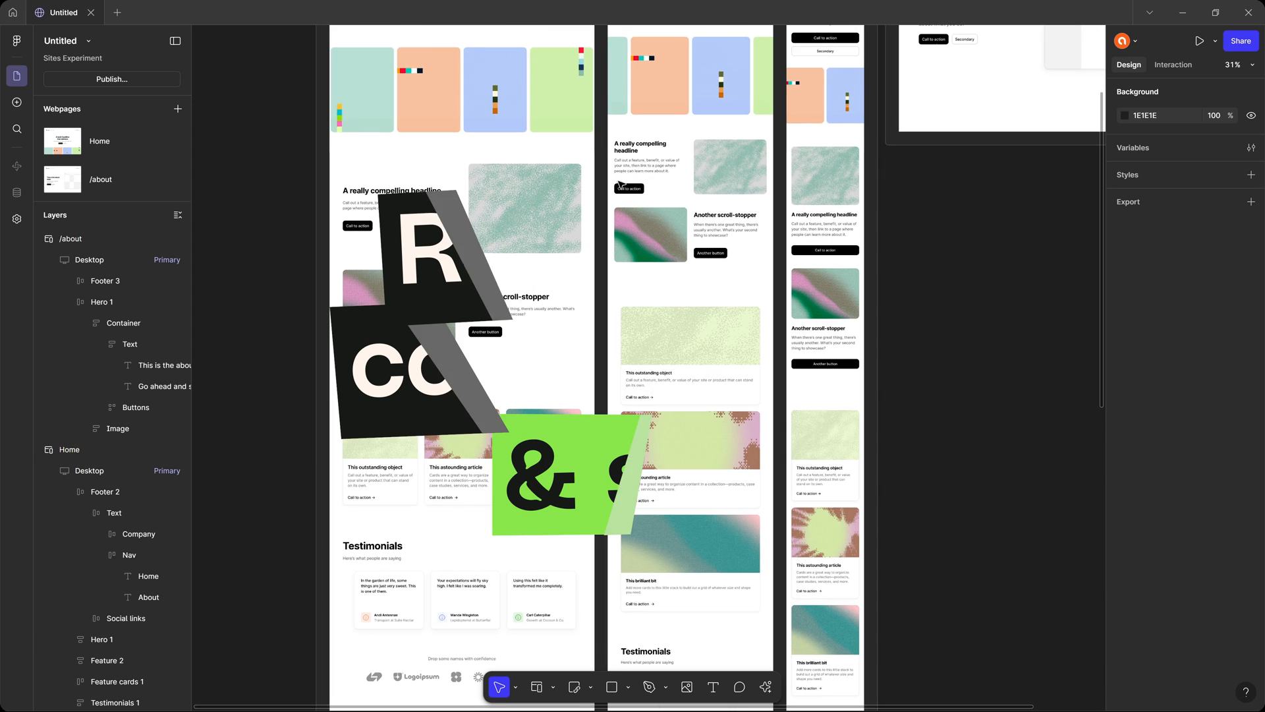
pyautogui.moveTo(566, 171); pyautogui.dragTo(789, 503)
pyautogui.moveTo(660, 189); pyautogui.dragTo(527, 172)
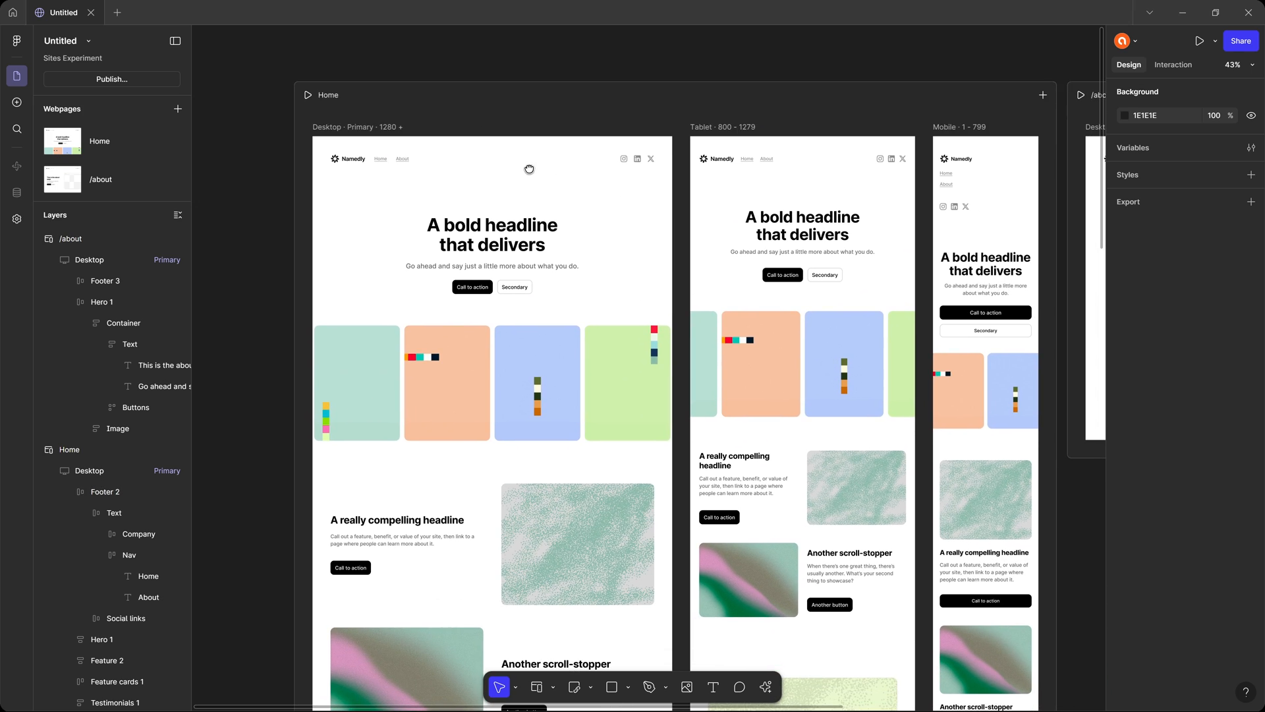
pyautogui.scroll(3, 512, 212)
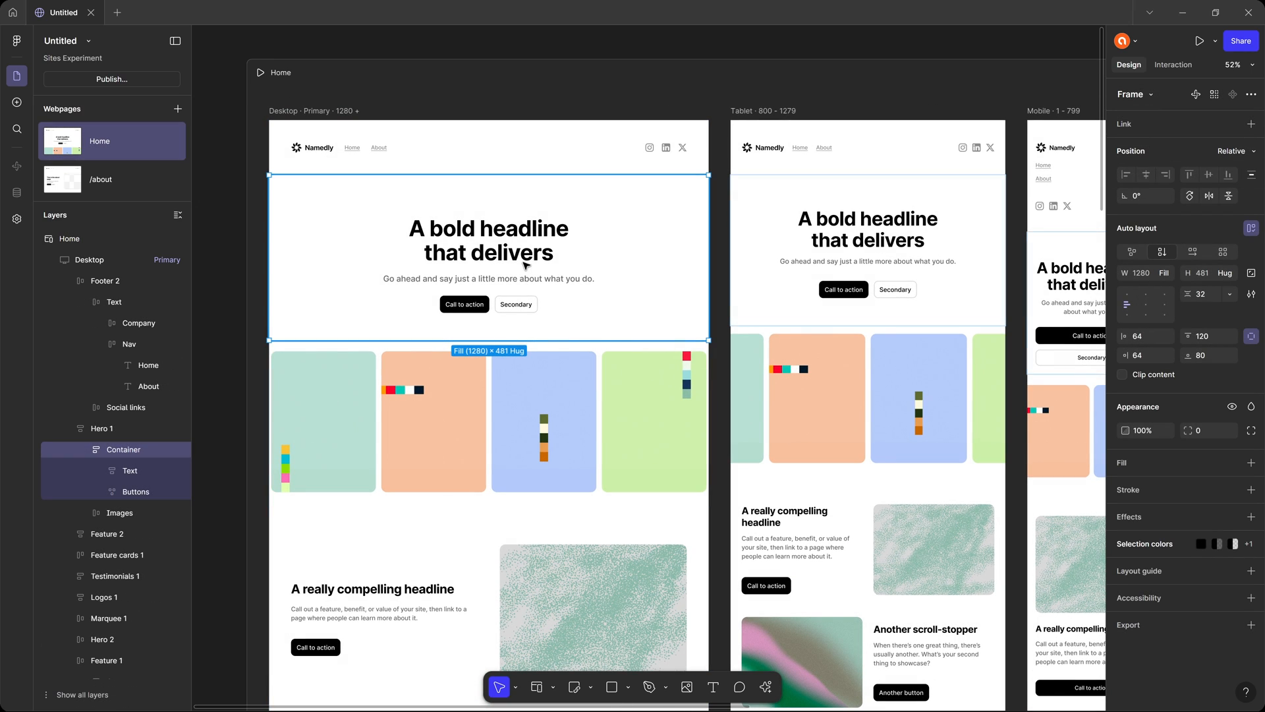
# Duplicate the Home hero's Call to action button from its breakpoints onto the canvas outside the page layout.
pyautogui.click(480, 297)
pyautogui.scroll(5, 480, 297)
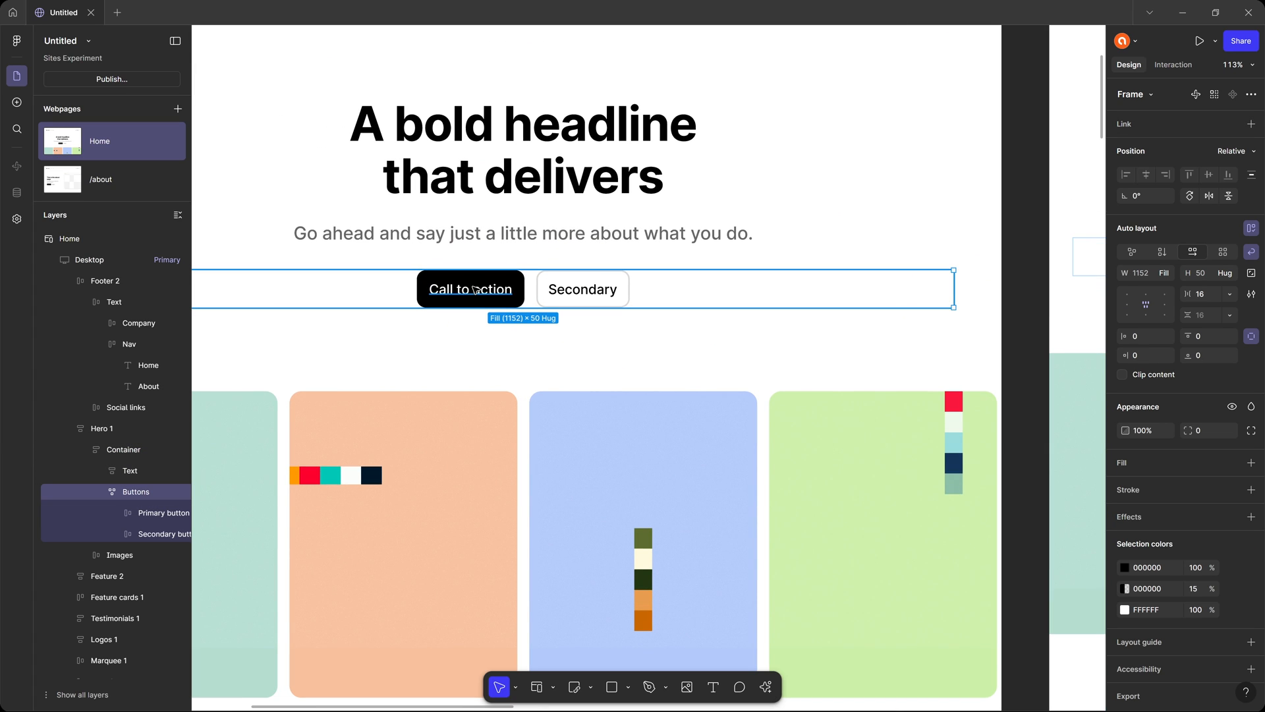
pyautogui.doubleClick(475, 290)
pyautogui.rightClick(476, 290)
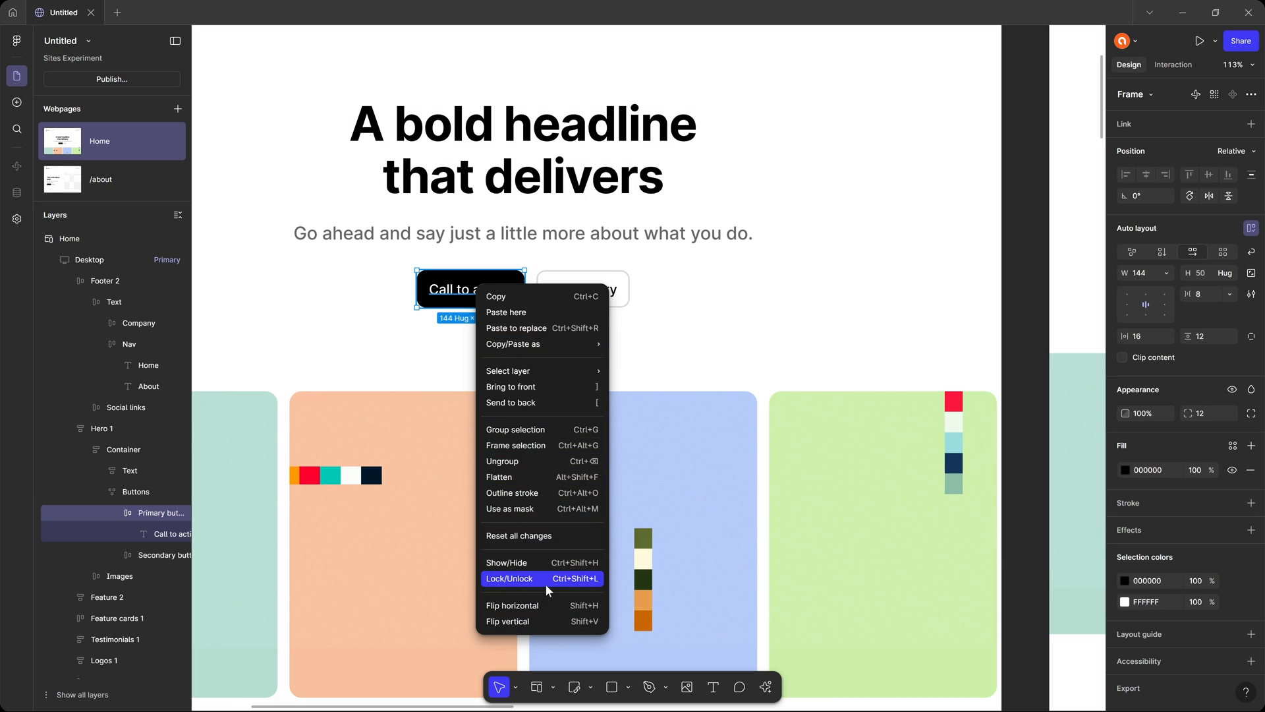
pyautogui.click(631, 433)
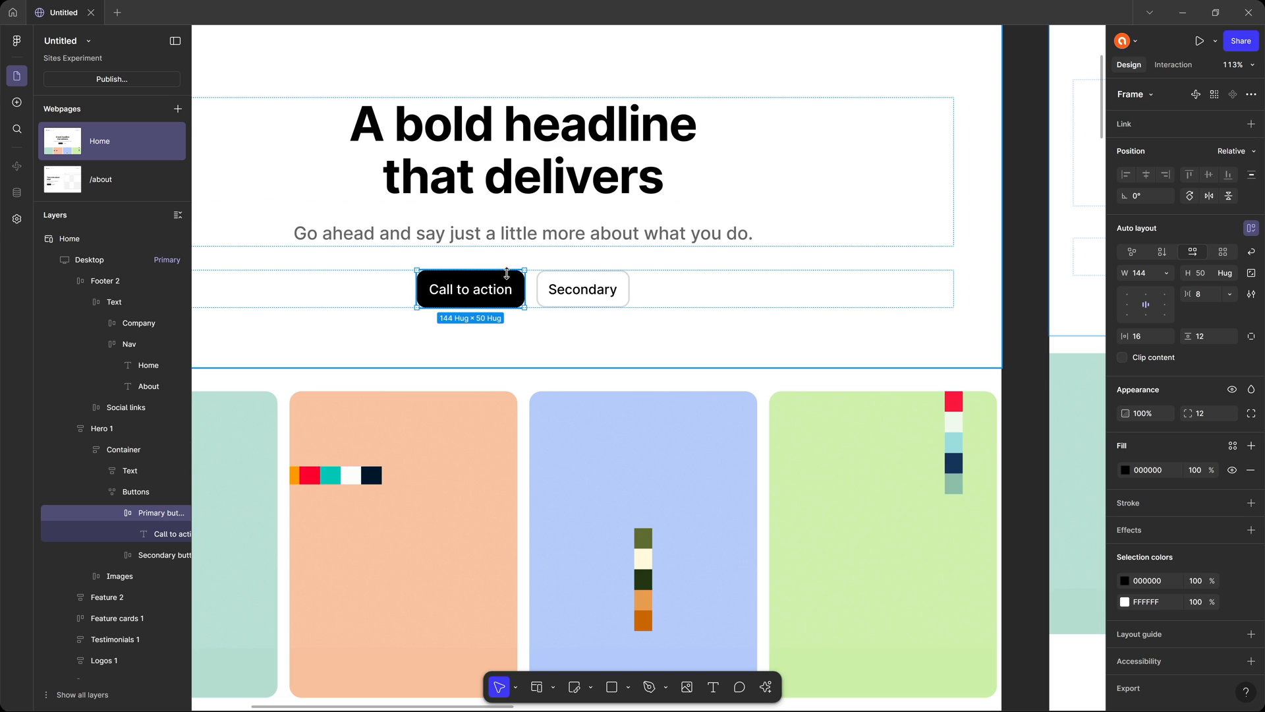
pyautogui.scroll(-6, 499, 277)
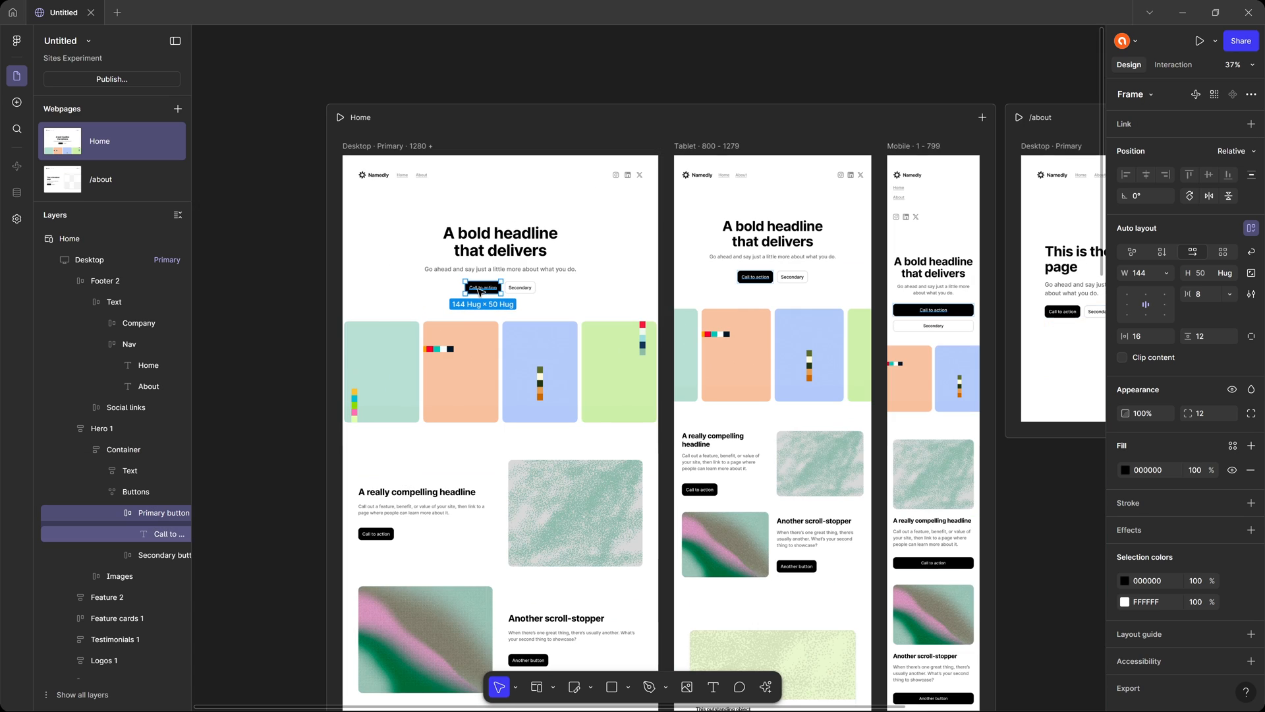
pyautogui.moveTo(290, 244); pyautogui.dragTo(659, 253)
pyautogui.click(438, 238)
pyautogui.rightClick(438, 238)
pyautogui.click(475, 245)
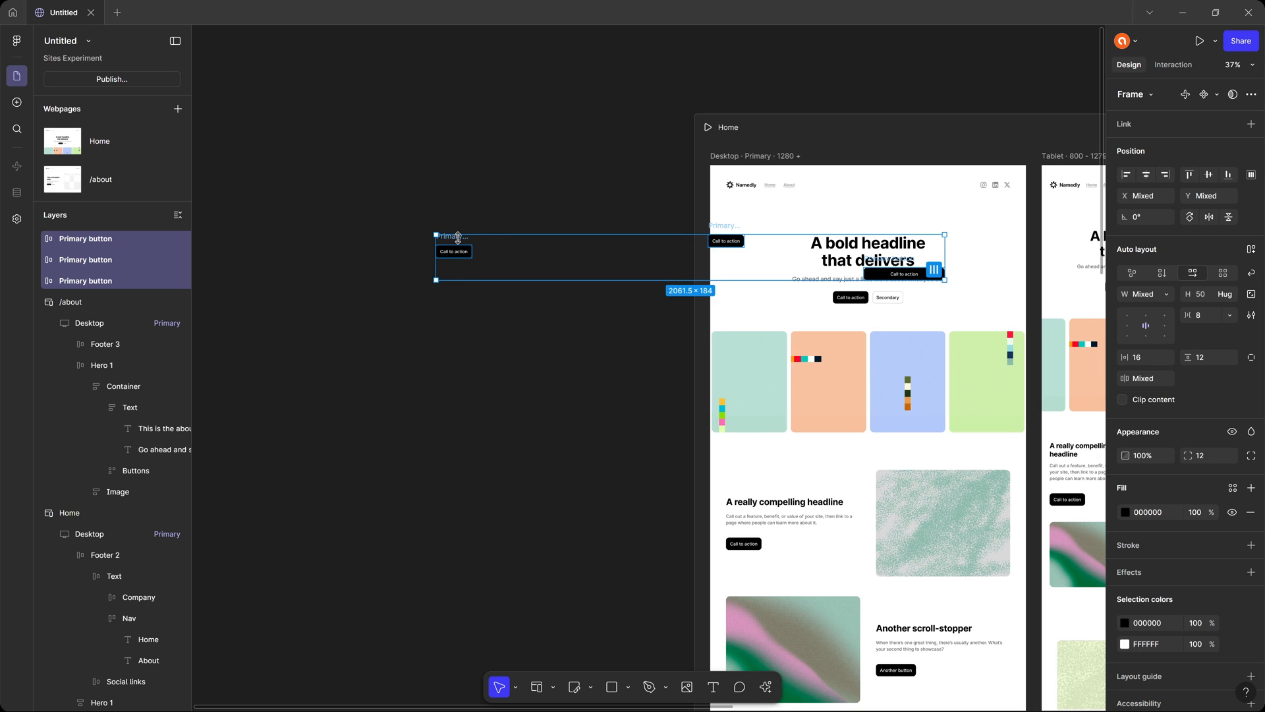
# Move the three Primary button copies together onto empty canvas, clear of the Home webpage.
pyautogui.moveTo(462, 248); pyautogui.dragTo(227, 249)
pyautogui.moveTo(530, 193); pyautogui.dragTo(761, 209)
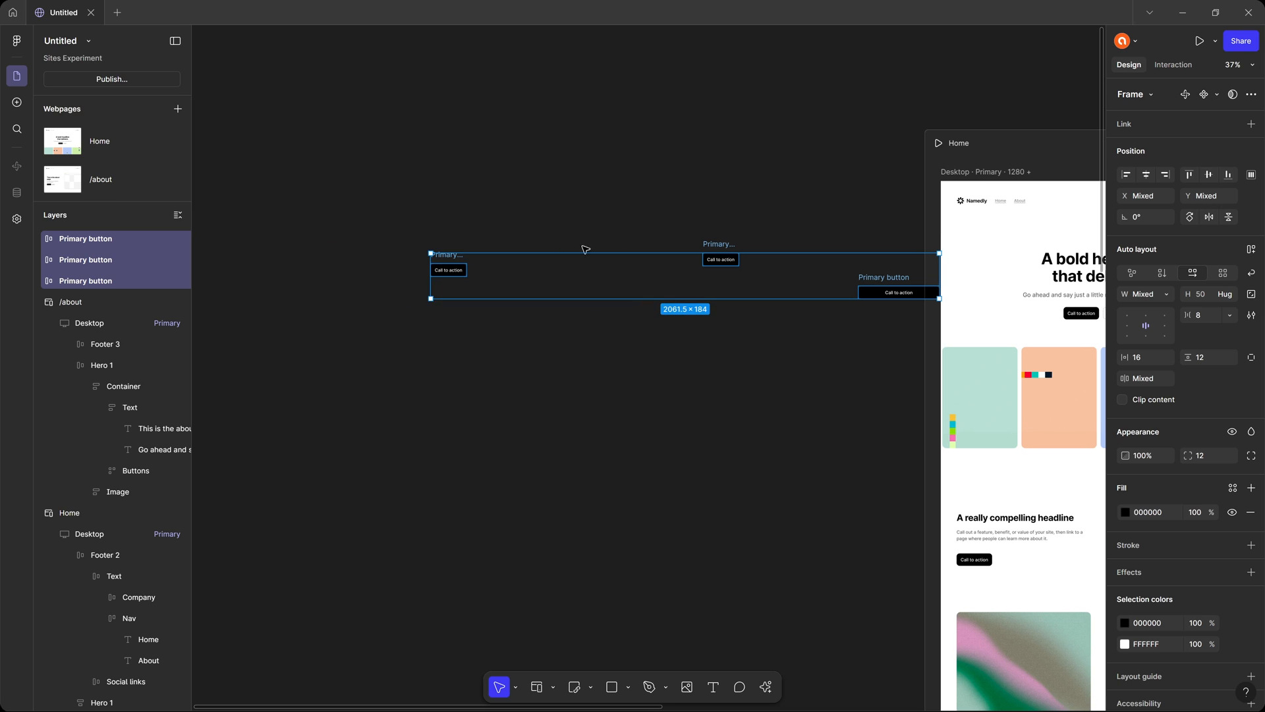
pyautogui.moveTo(459, 267); pyautogui.dragTo(389, 242)
pyautogui.click(549, 190)
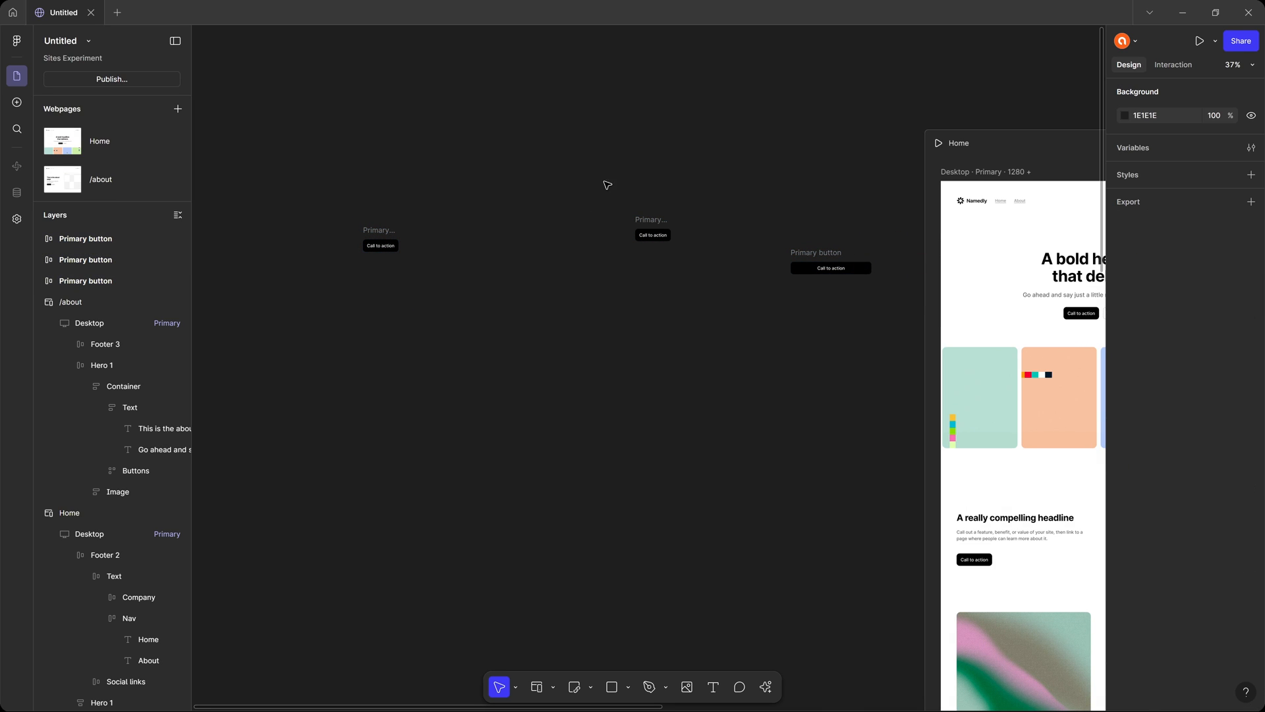
# Create a component from the standalone Primary button copy farthest from the Home webpage.
pyautogui.click(391, 234)
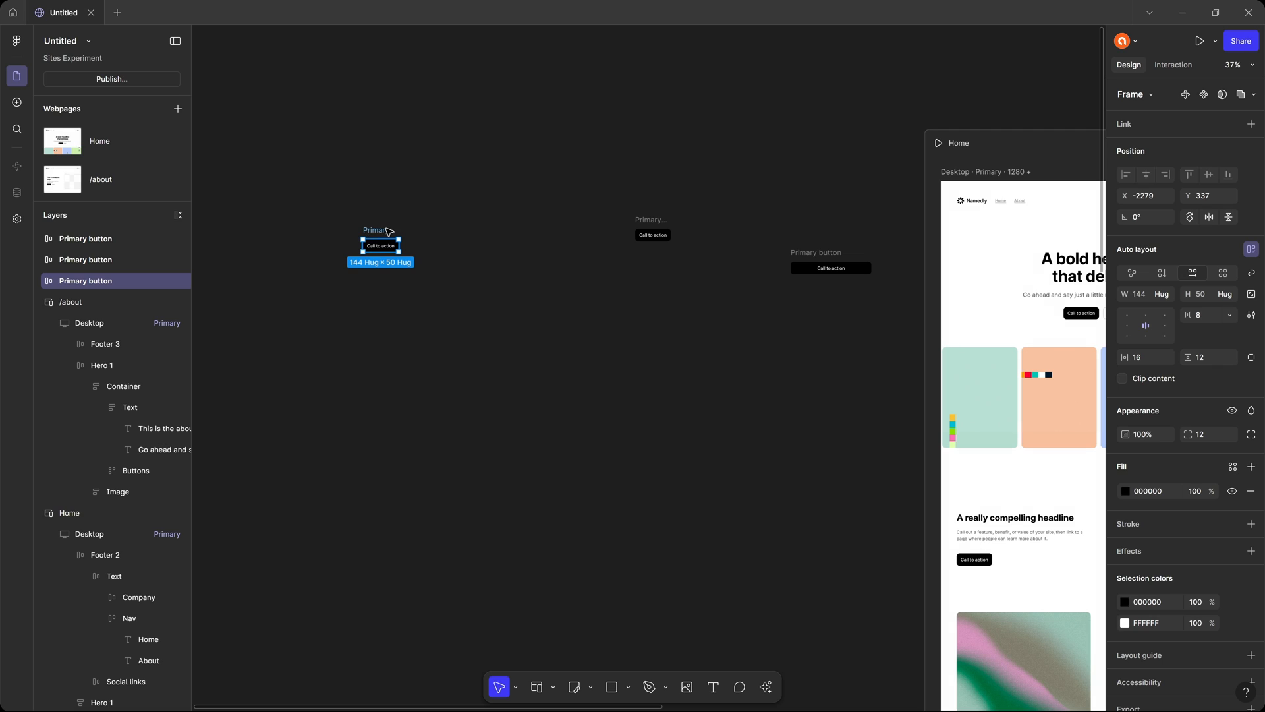
pyautogui.scroll(5, 381, 239)
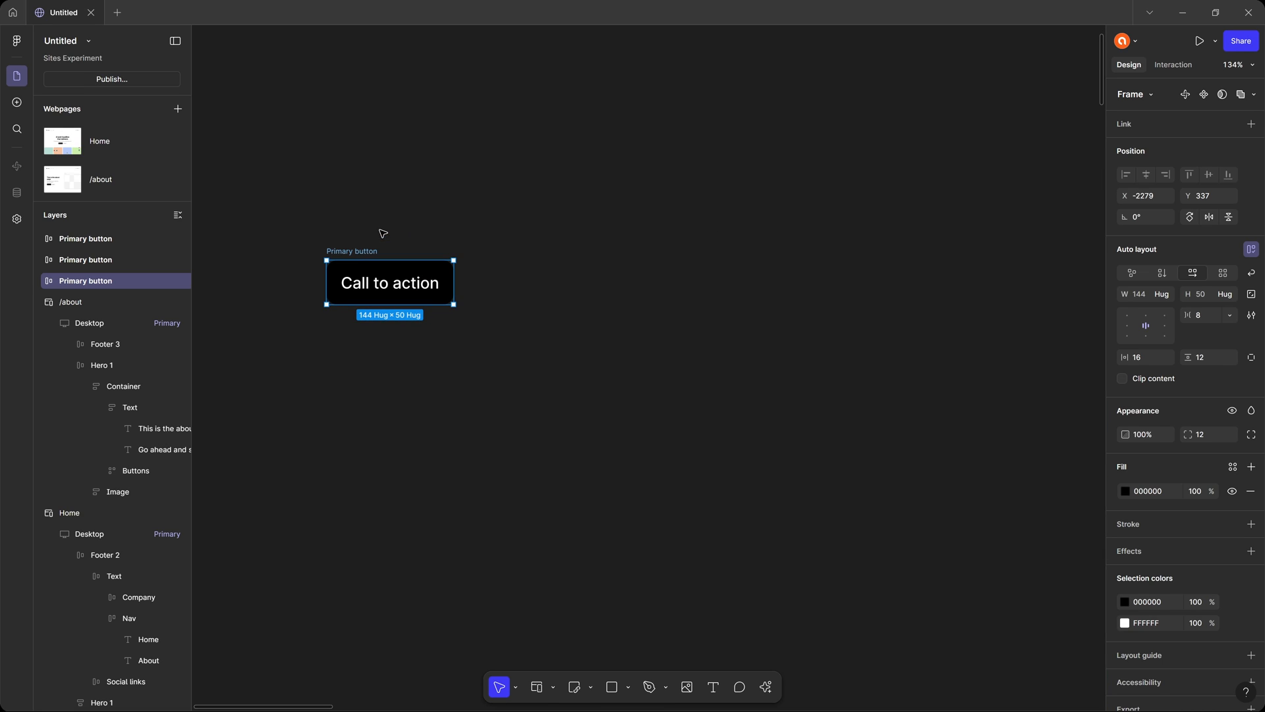
pyautogui.rightClick(364, 254)
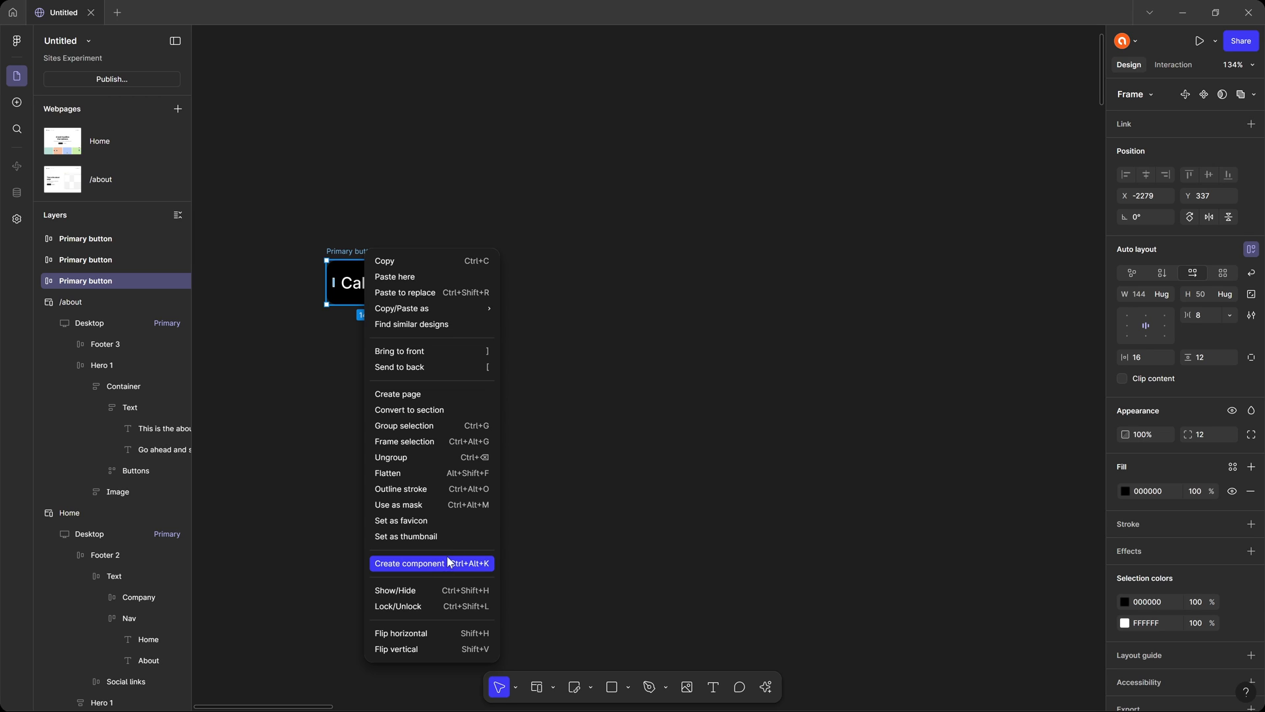
pyautogui.click(1204, 97)
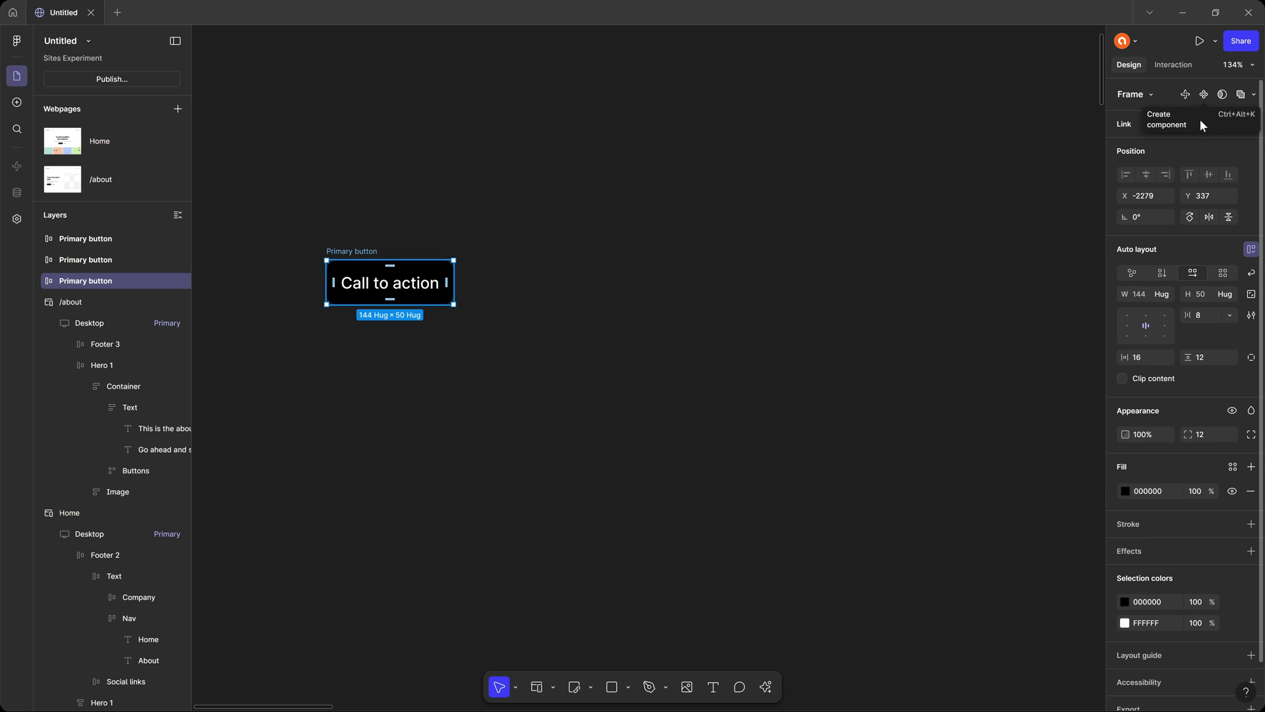
pyautogui.click(1205, 96)
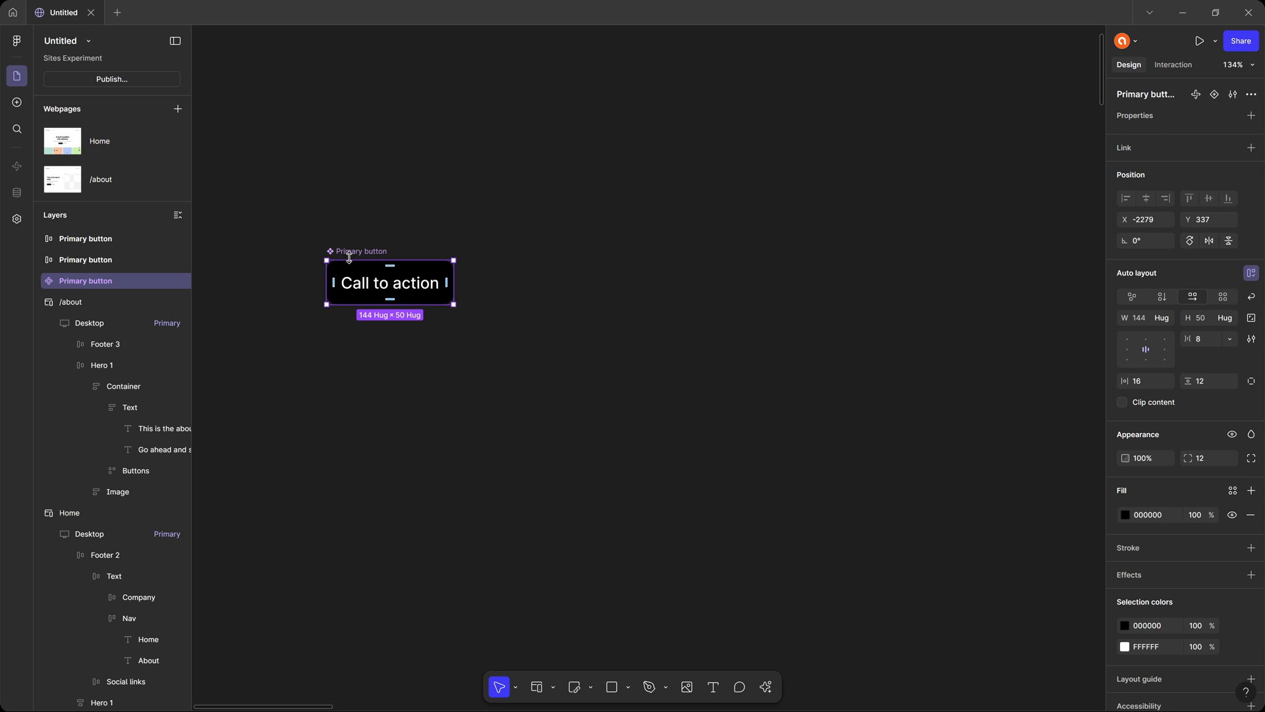
# Review the Primary button component's configuration and property types, and add a second variant to it.
pyautogui.click(1252, 95)
pyautogui.click(1235, 95)
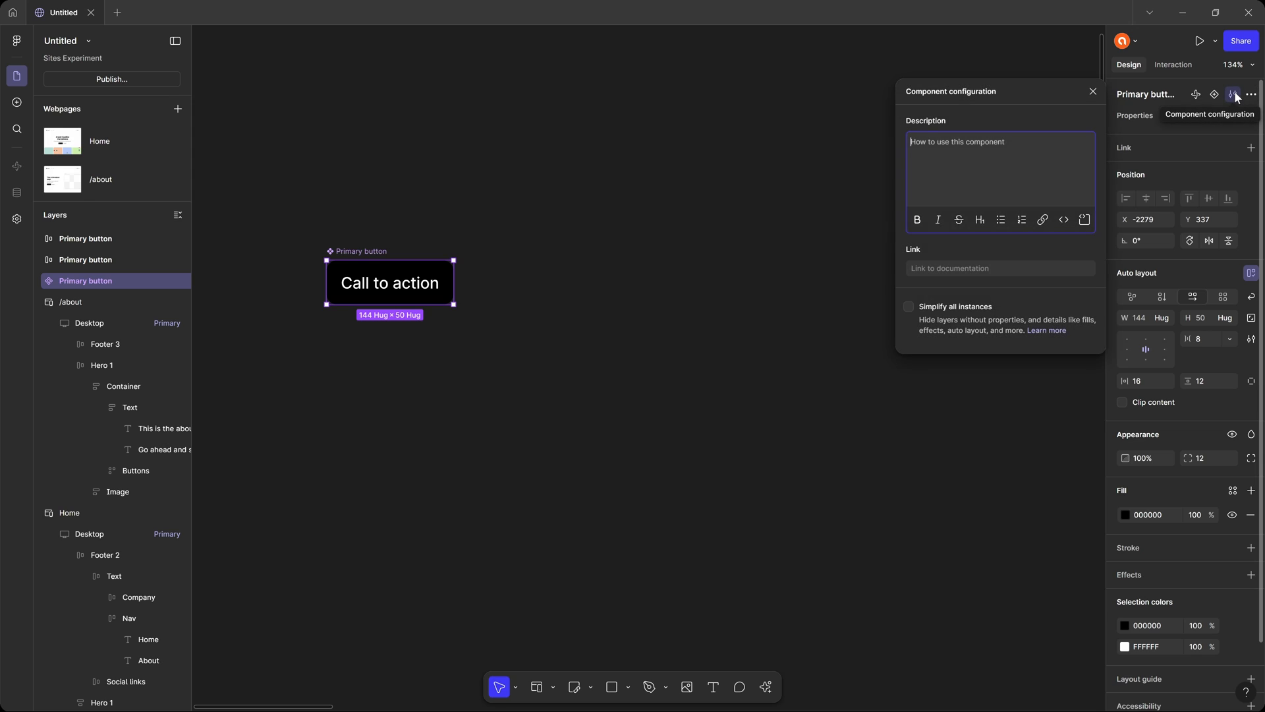
pyautogui.click(1236, 96)
pyautogui.click(1251, 115)
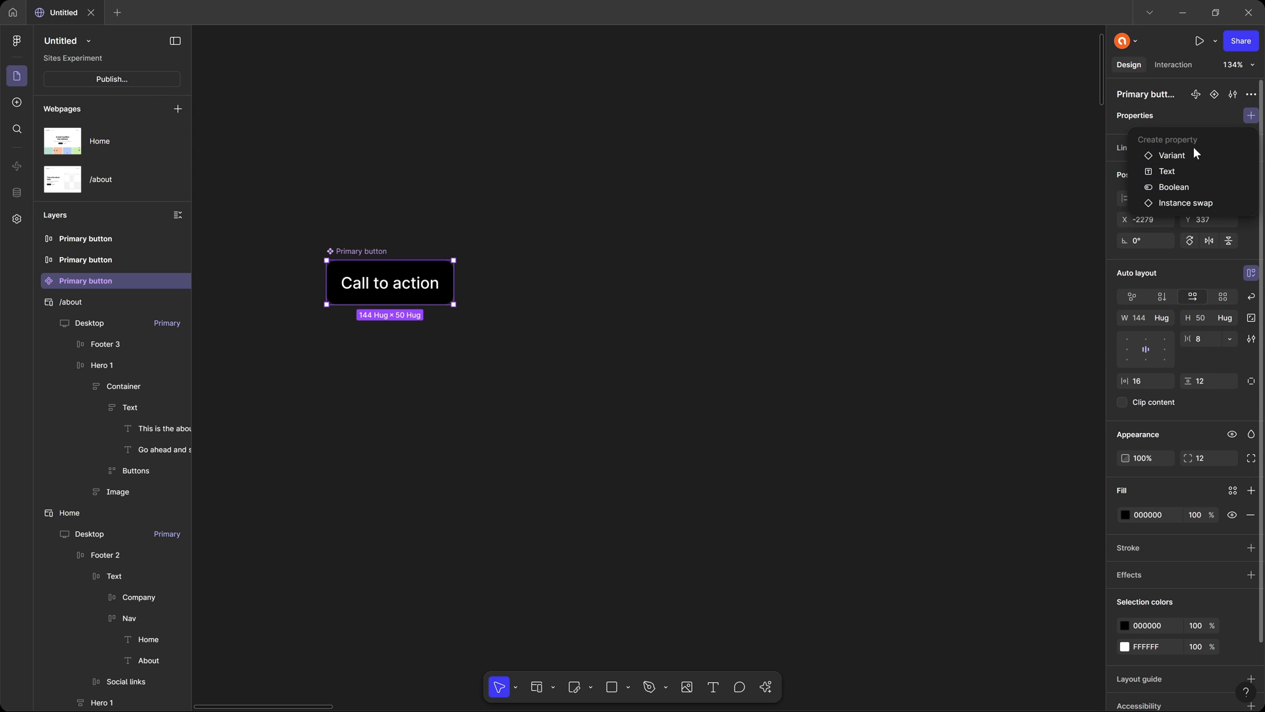
pyautogui.click(1194, 119)
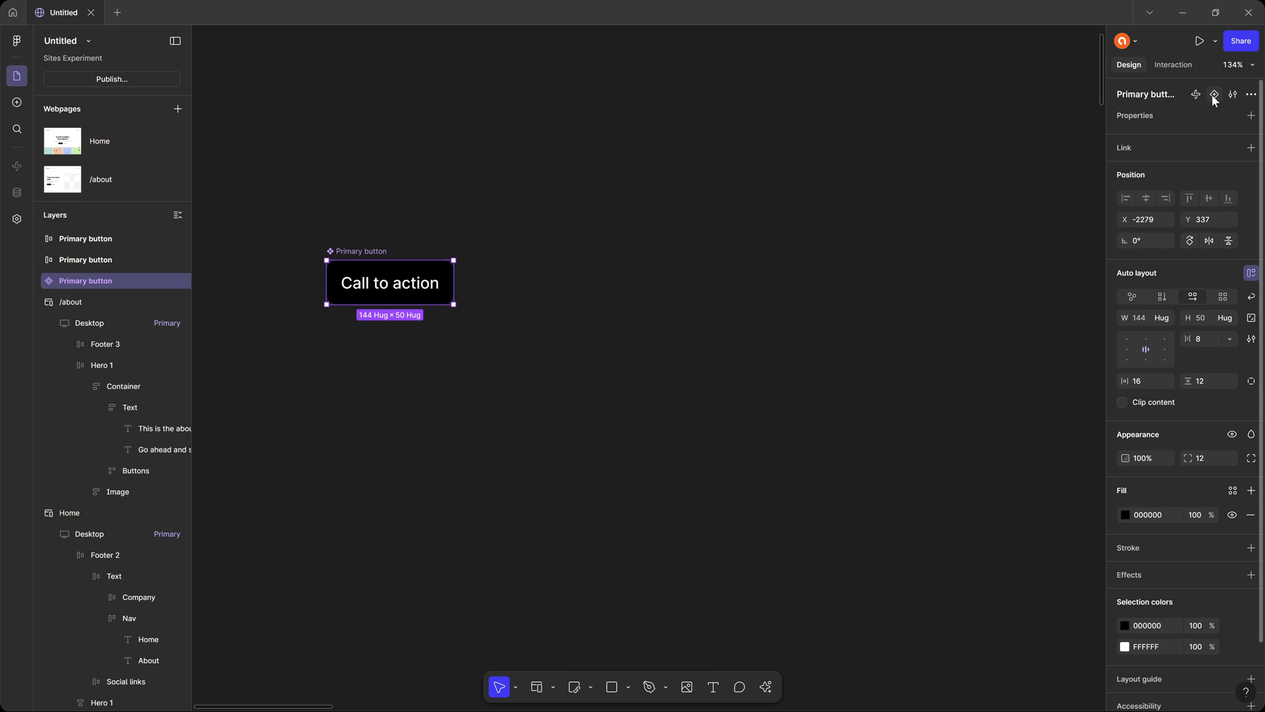
pyautogui.click(1214, 95)
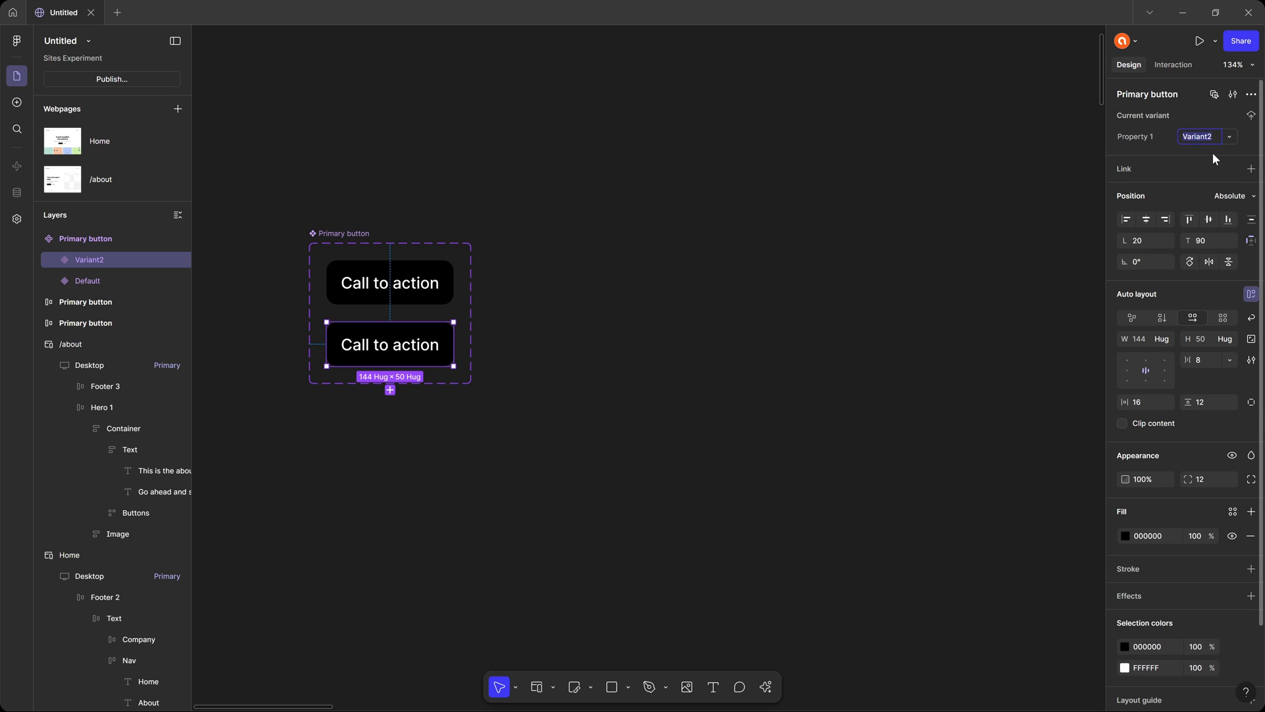
# Name the Primary button component's variant property State and set its second variant's value to Hover.
pyautogui.write('Hov')
pyautogui.write('er')
pyautogui.press('Return')
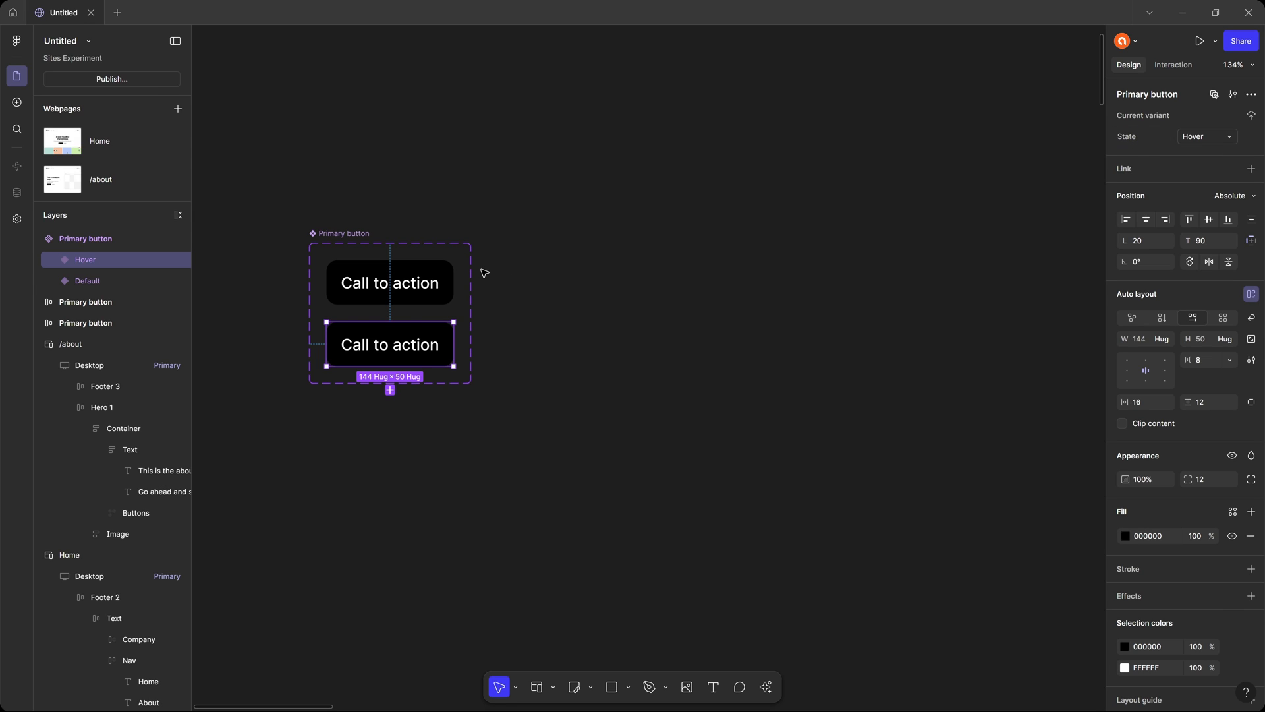
pyautogui.click(419, 284)
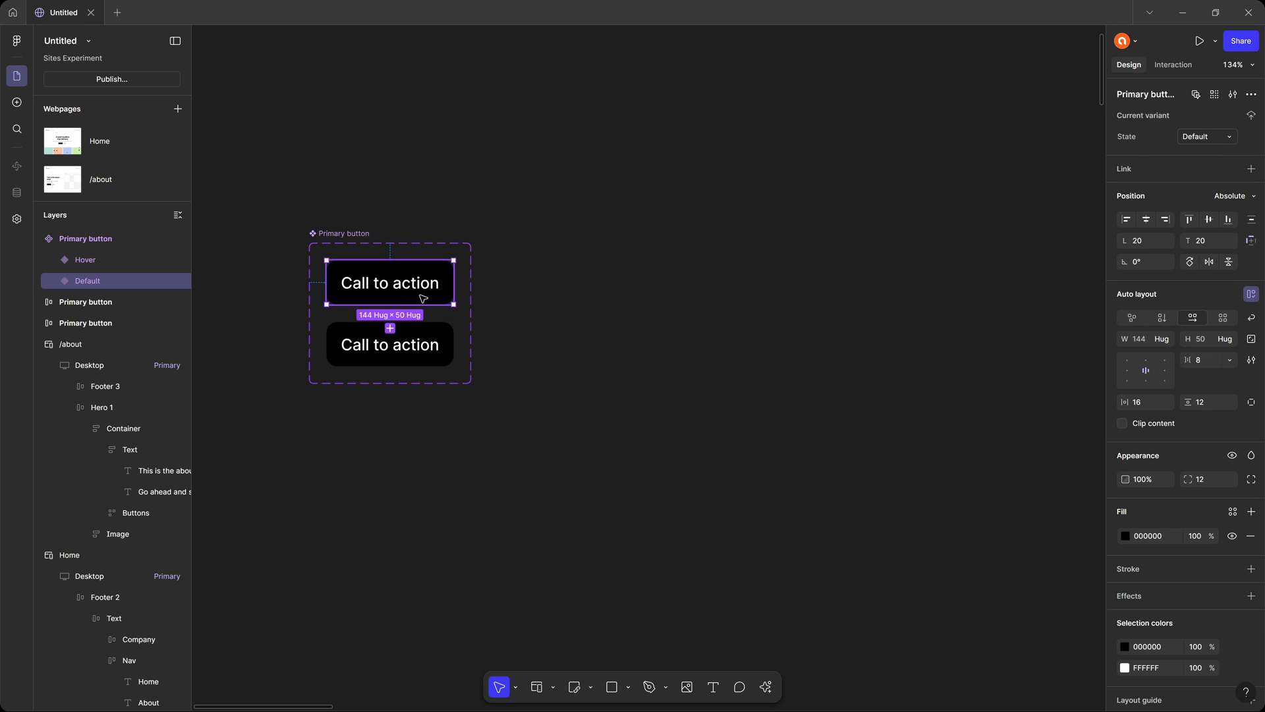
# Change the Hover variant's fill to dark grey 242424.
pyautogui.click(427, 345)
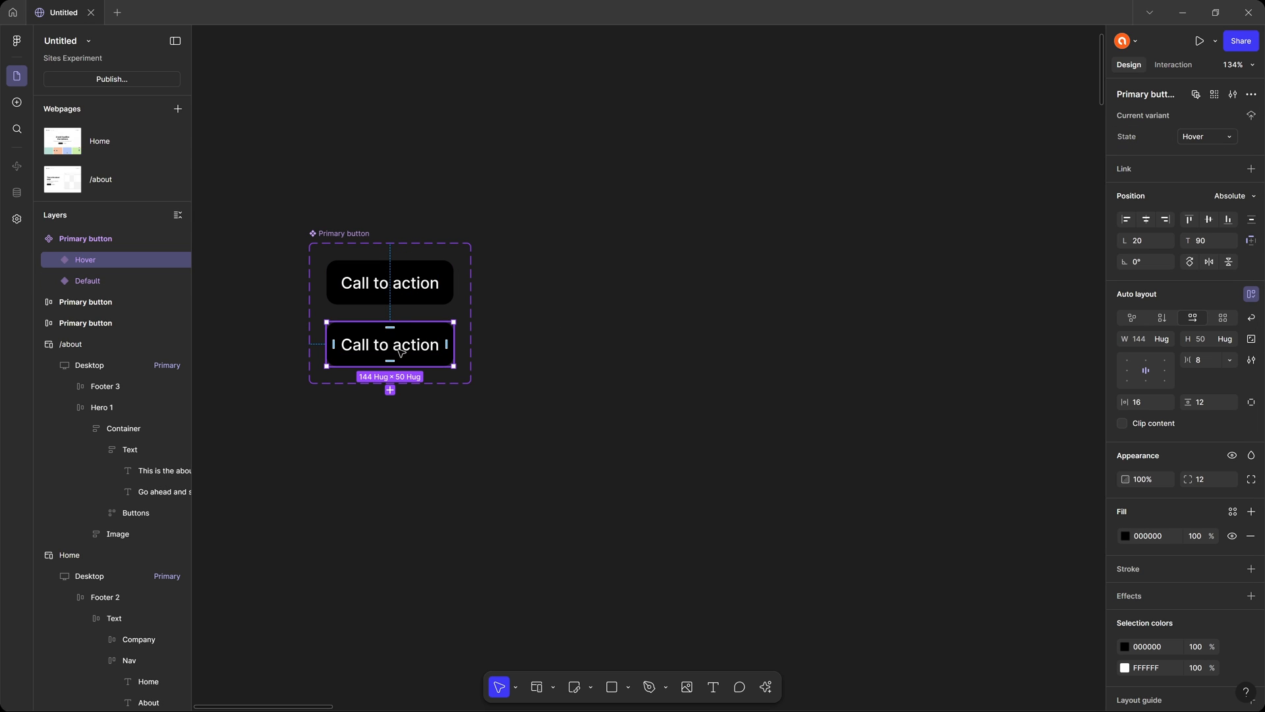
pyautogui.click(1125, 536)
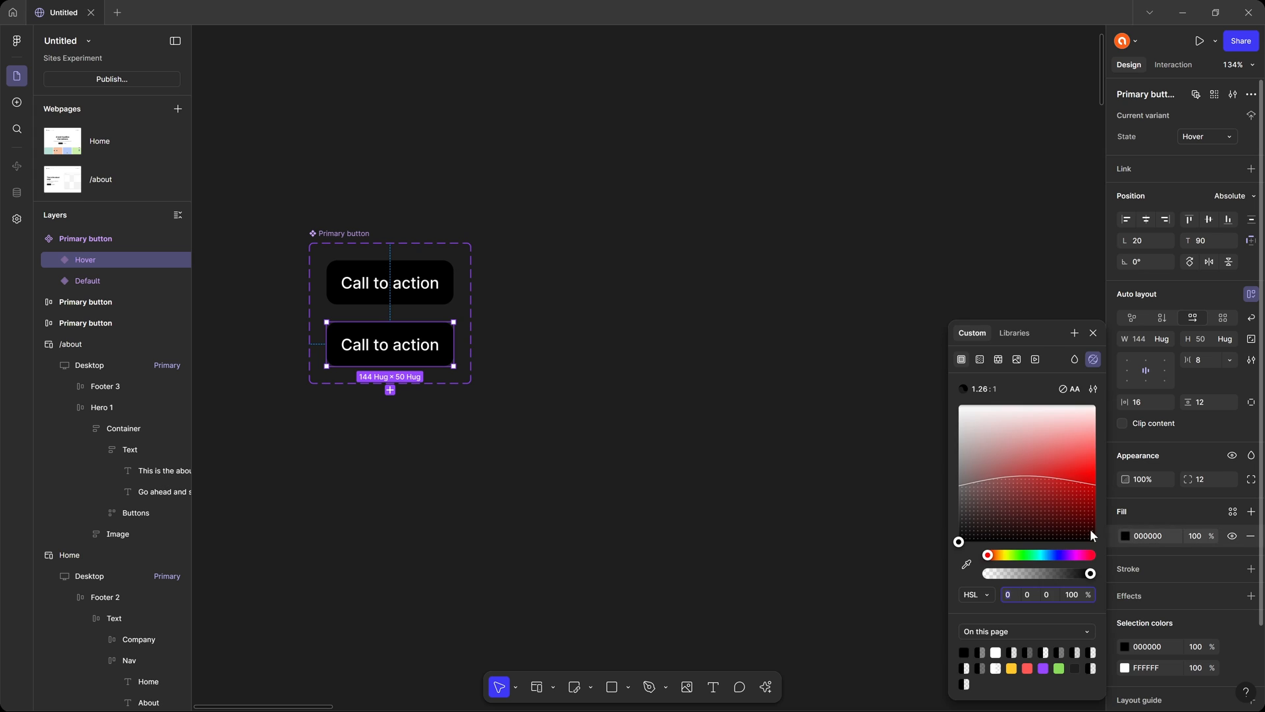
pyautogui.moveTo(963, 525); pyautogui.dragTo(935, 521)
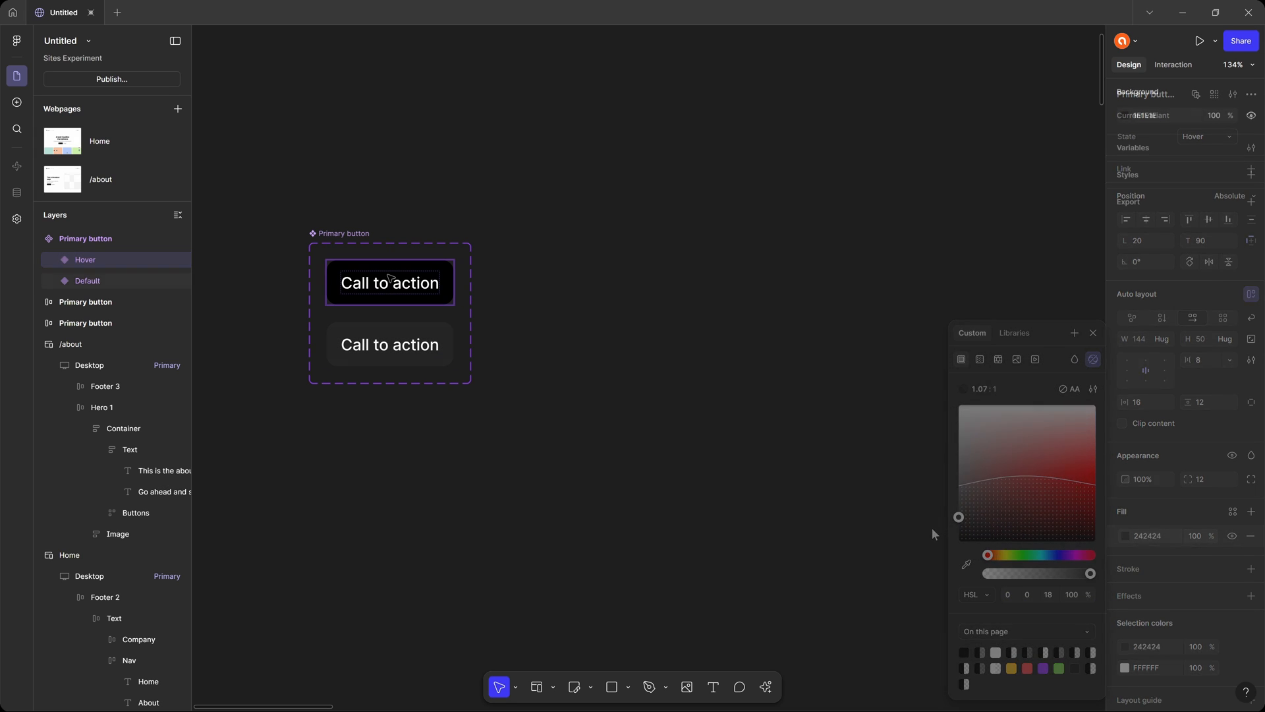
pyautogui.click(390, 276)
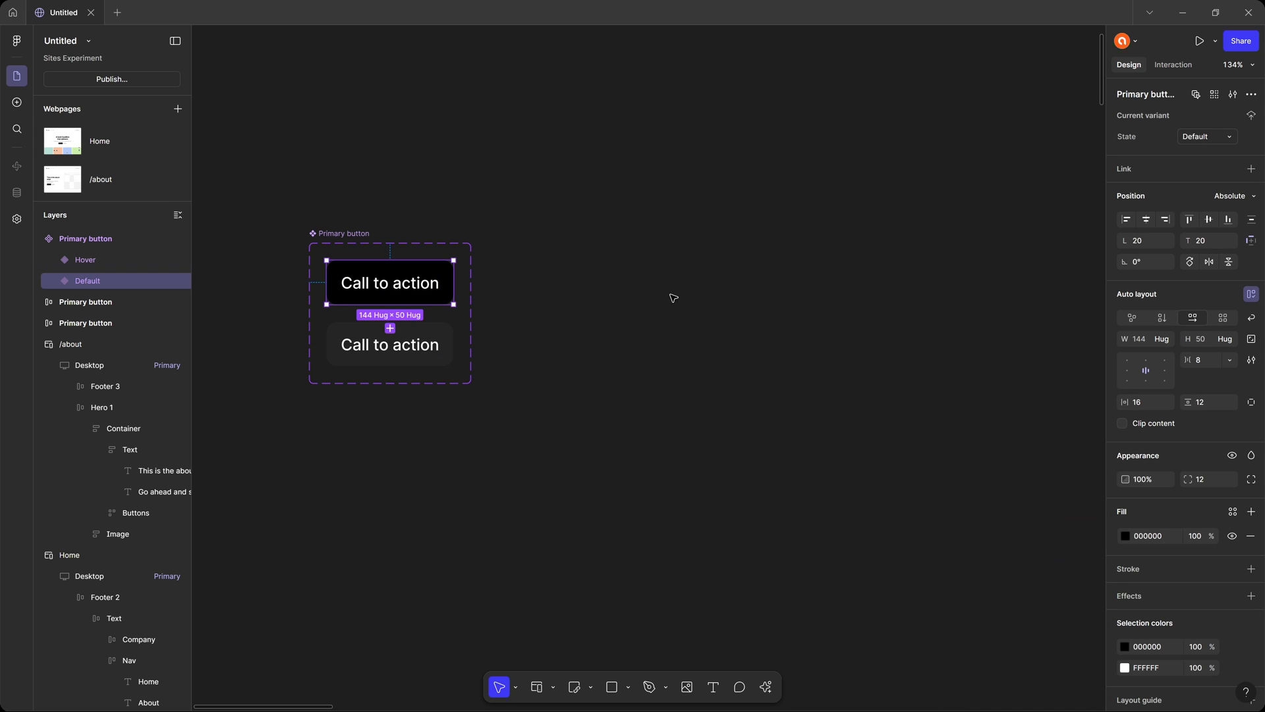
# Delete the two leftover standalone Primary button copies beside the Home webpage.
pyautogui.moveTo(788, 305); pyautogui.dragTo(305, 262)
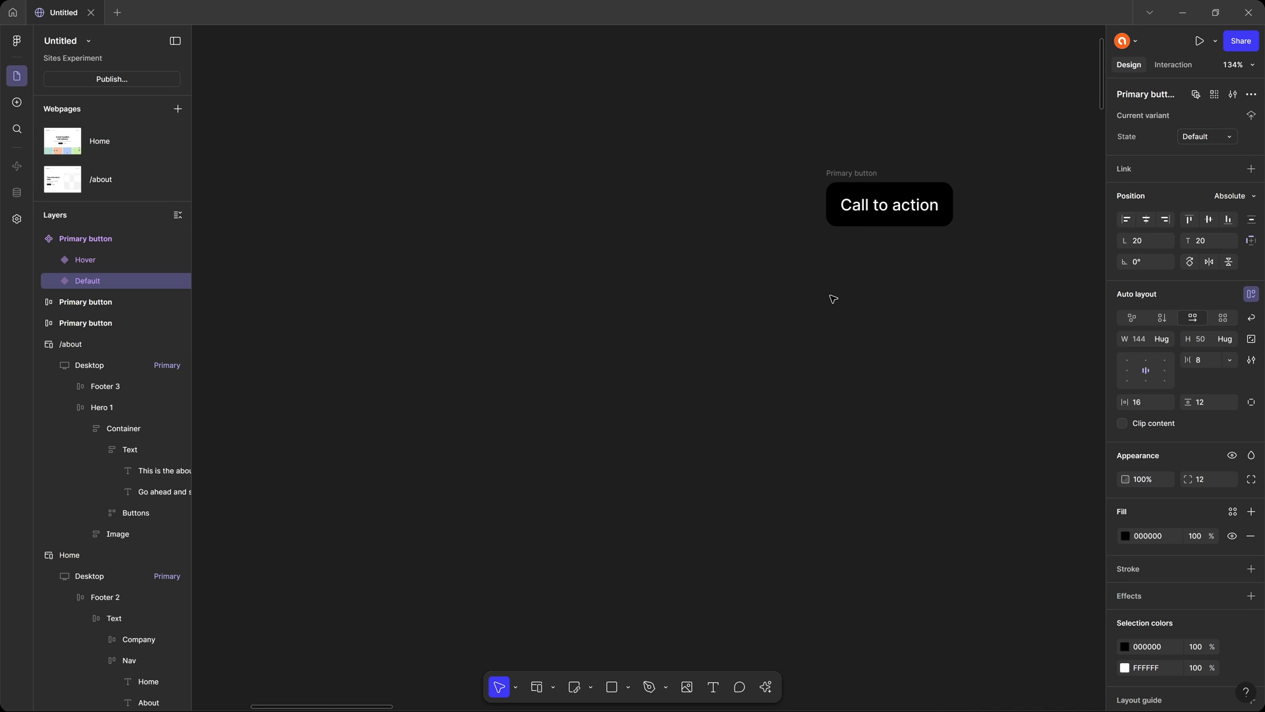
pyautogui.scroll(-4, 831, 297)
pyautogui.moveTo(895, 337); pyautogui.dragTo(511, 348)
pyautogui.moveTo(367, 177); pyautogui.dragTo(892, 436)
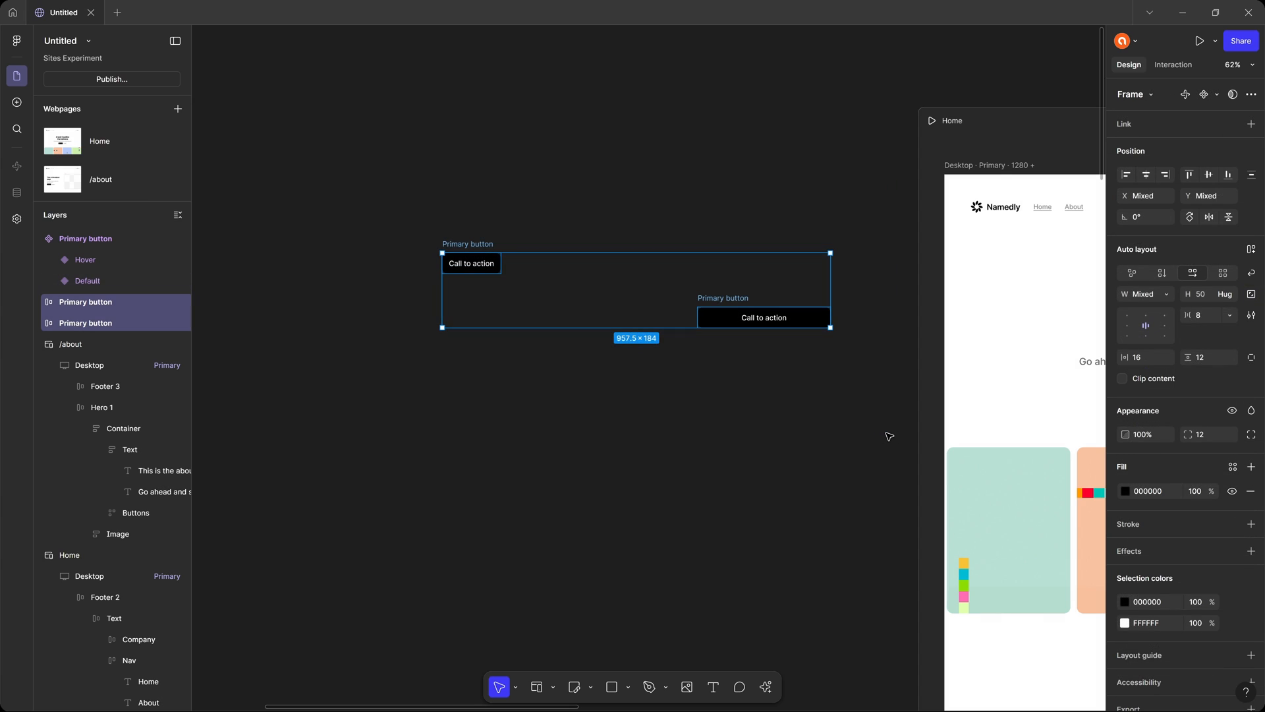
pyautogui.press('Delete')
# Replace the Call to action button in Home's Desktop hero with an instance of the Primary button component's Default variant.
pyautogui.moveTo(273, 366); pyautogui.dragTo(390, 321)
pyautogui.moveTo(920, 368); pyautogui.dragTo(290, 365)
pyautogui.moveTo(804, 373); pyautogui.dragTo(734, 377)
pyautogui.scroll(5, 639, 359)
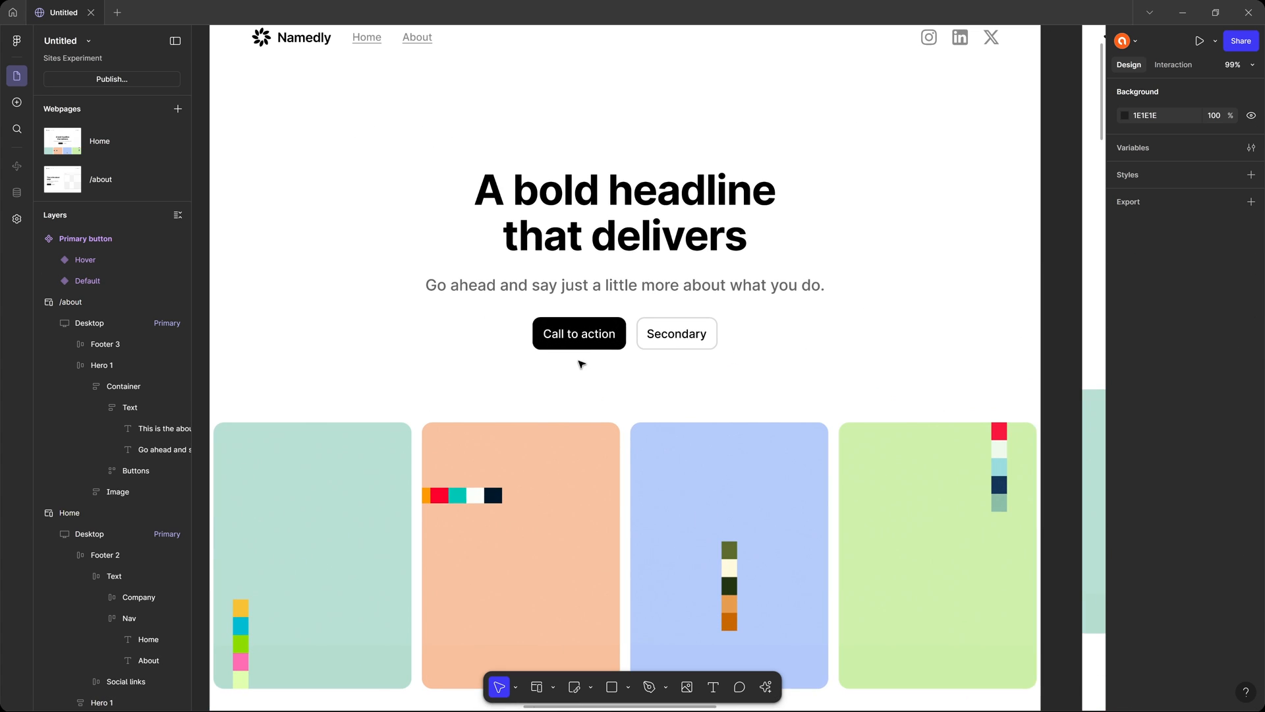
pyautogui.click(599, 348)
pyautogui.doubleClick(598, 344)
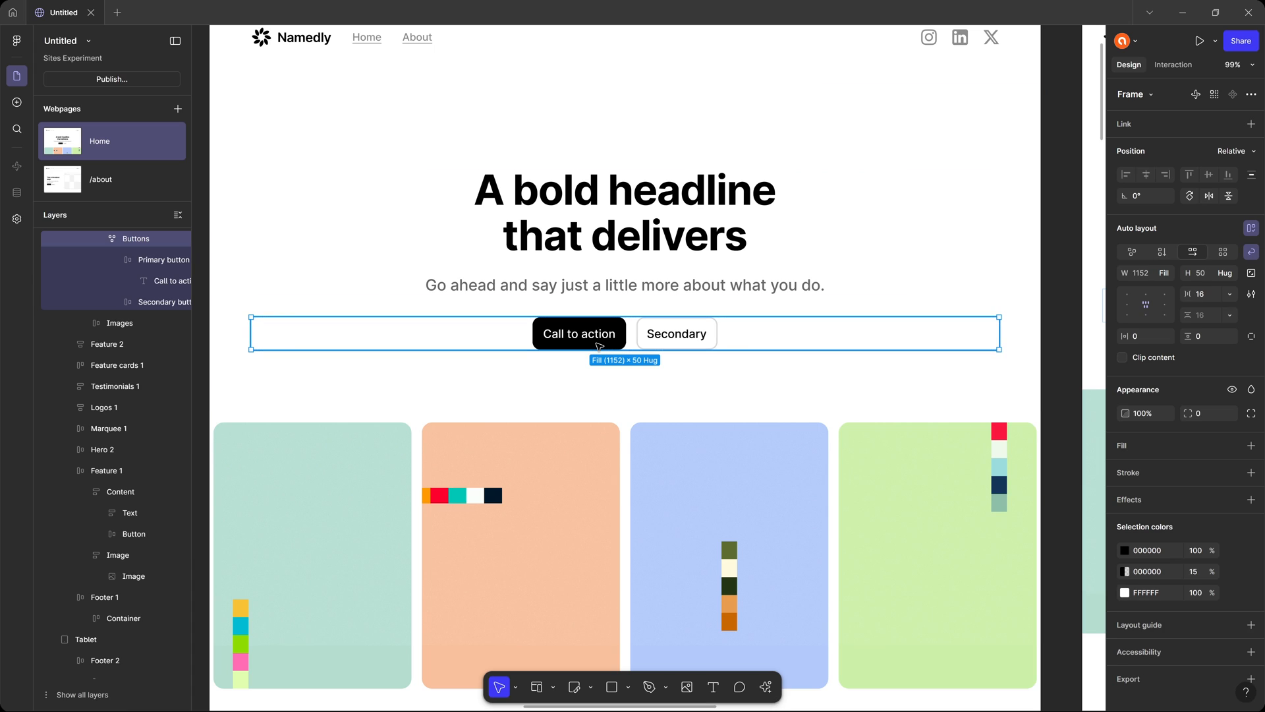
pyautogui.click(598, 344)
pyautogui.rightClick(599, 343)
pyautogui.click(653, 363)
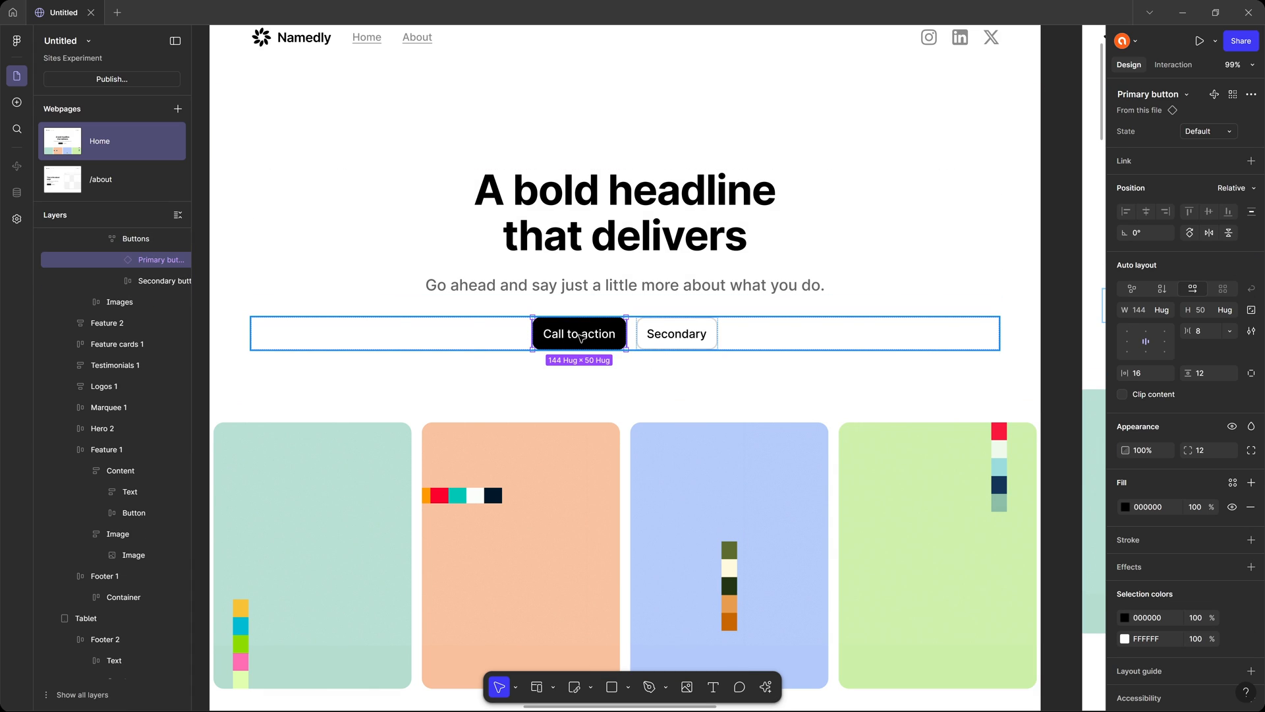
# Examine the replaced Call to action button in the Home hero on the Desktop, Tablet and Mobile breakpoints.
pyautogui.click(667, 343)
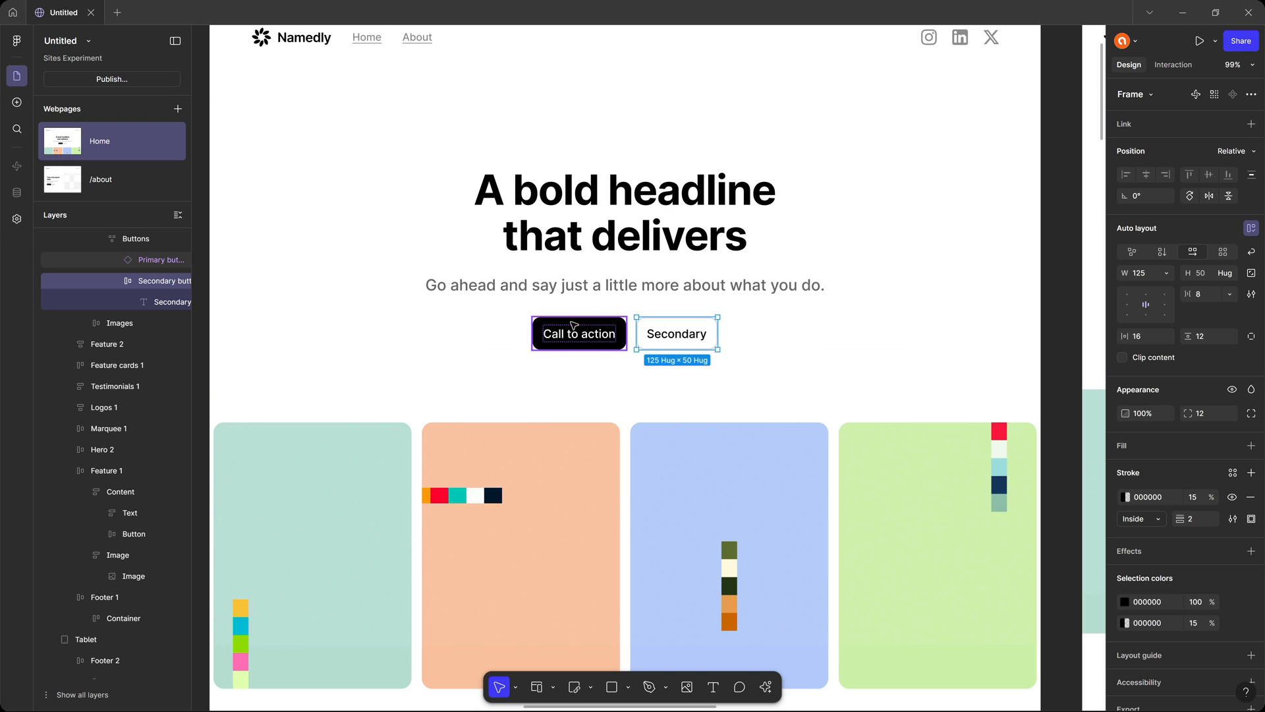
pyautogui.click(584, 344)
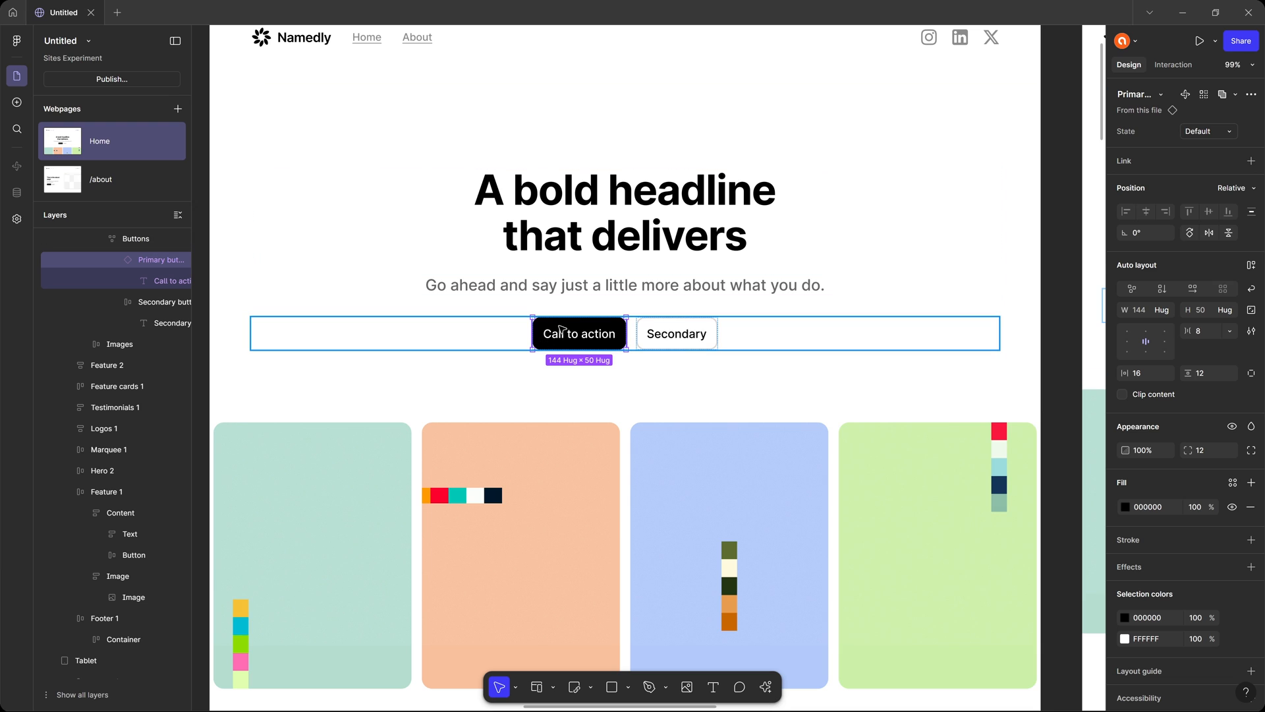
pyautogui.scroll(-5, 598, 332)
pyautogui.hscroll(5, 598, 333)
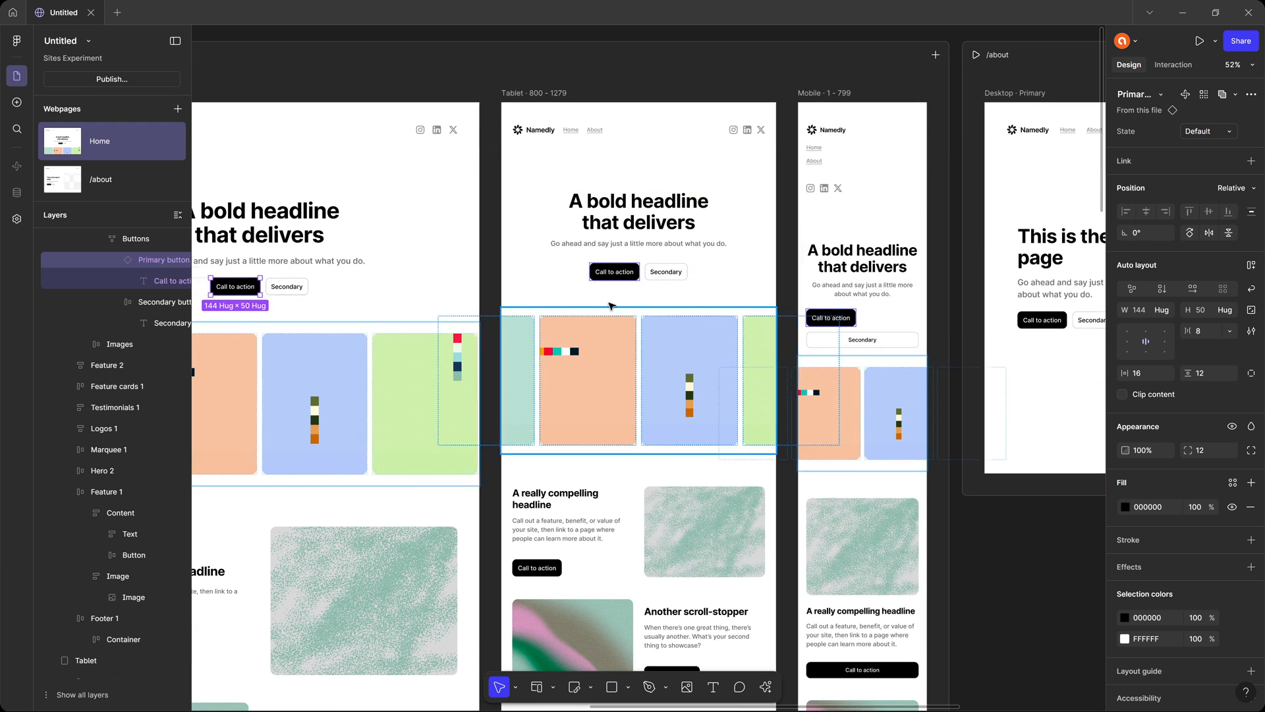
pyautogui.click(624, 273)
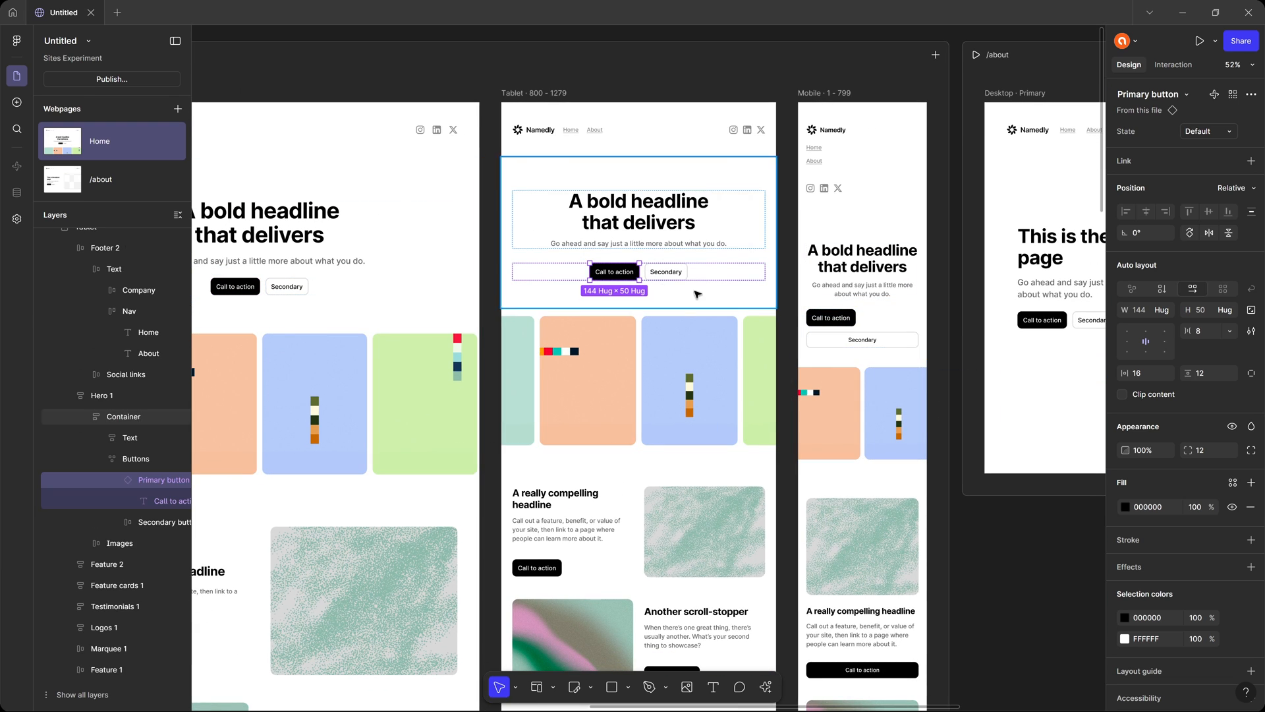
pyautogui.click(838, 320)
pyautogui.click(844, 320)
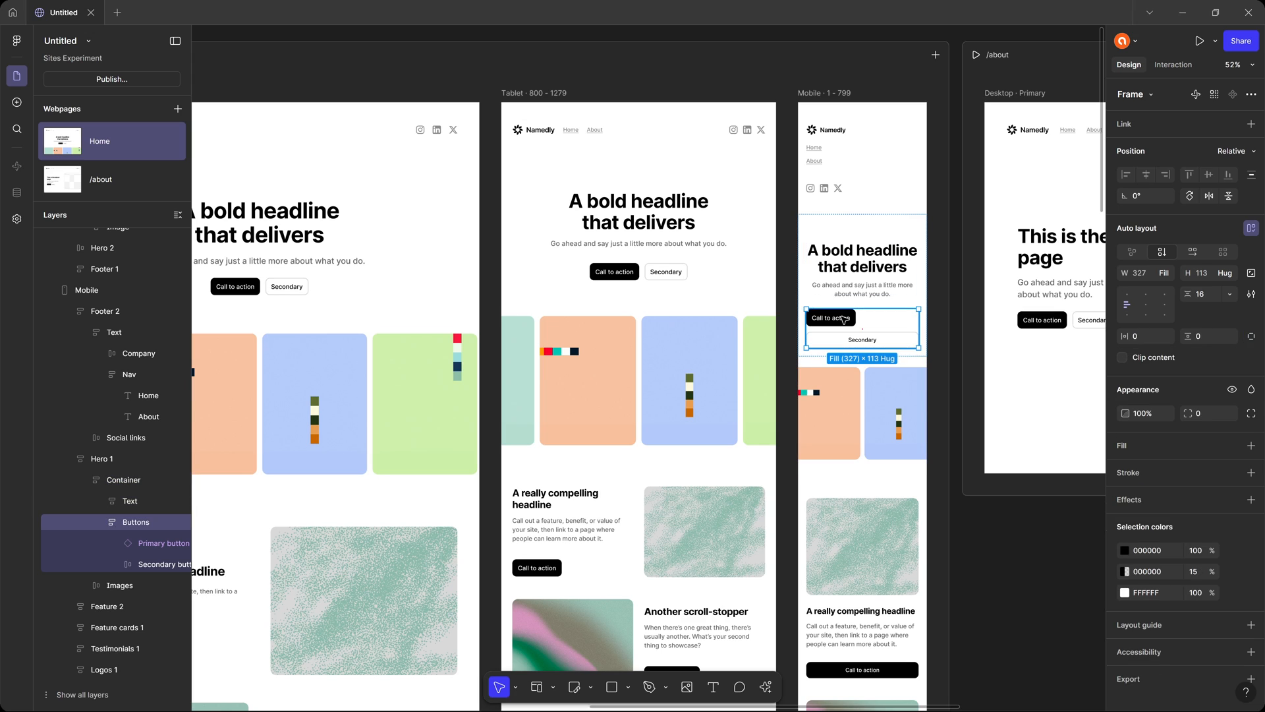
pyautogui.click(843, 320)
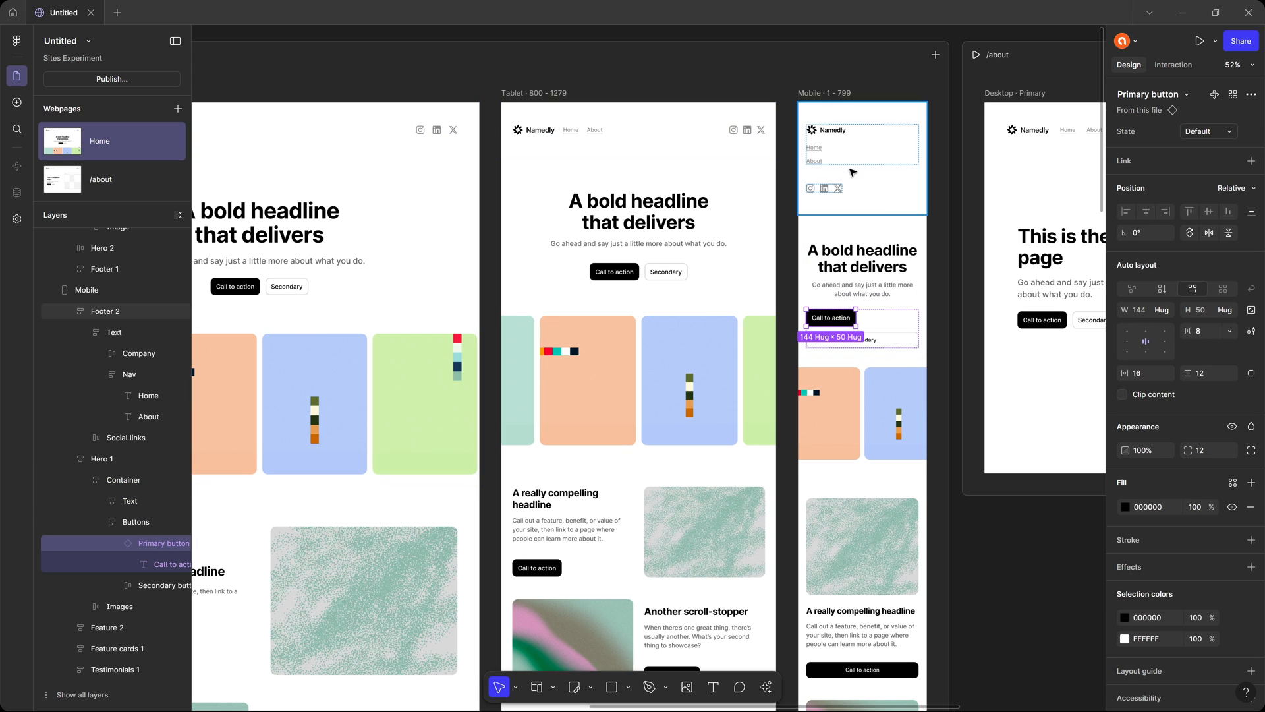
# Replace the Call to action button in the /about hero with an instance of the Primary button component.
pyautogui.click(954, 253)
pyautogui.moveTo(939, 257); pyautogui.dragTo(616, 240)
pyautogui.doubleClick(728, 303)
pyautogui.click(728, 303)
pyautogui.click(727, 304)
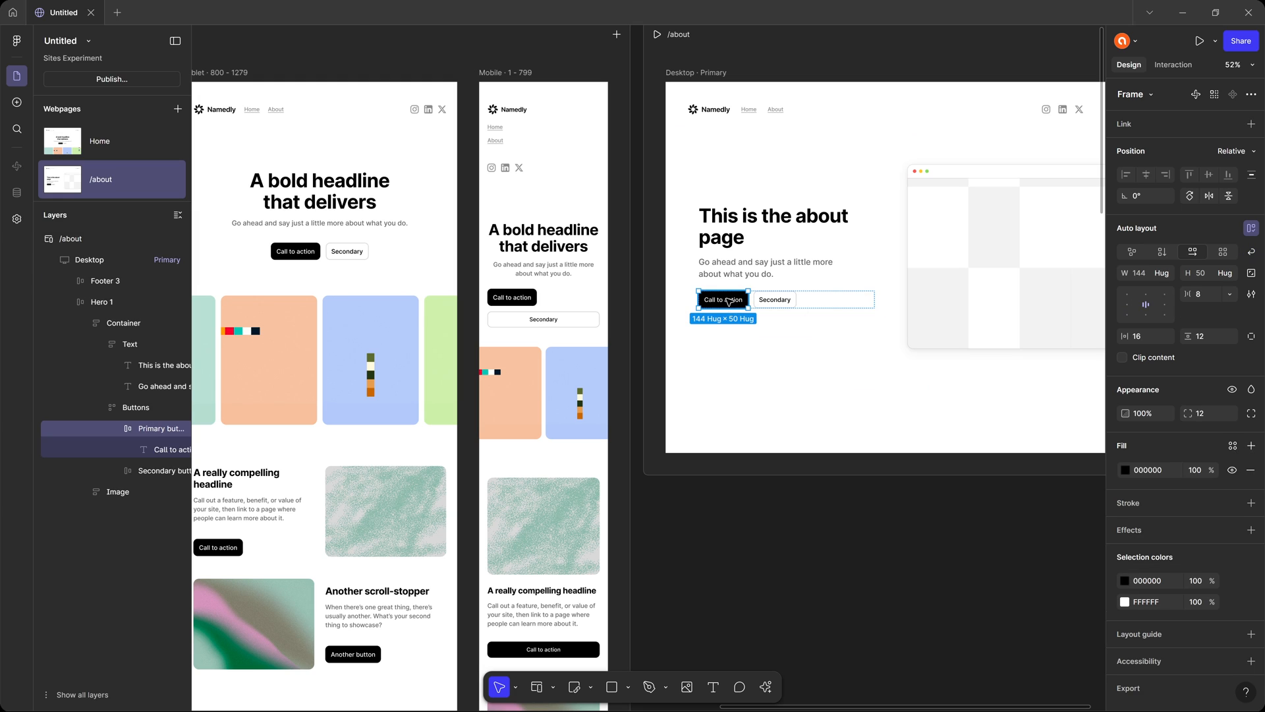
pyautogui.rightClick(731, 300)
pyautogui.click(790, 340)
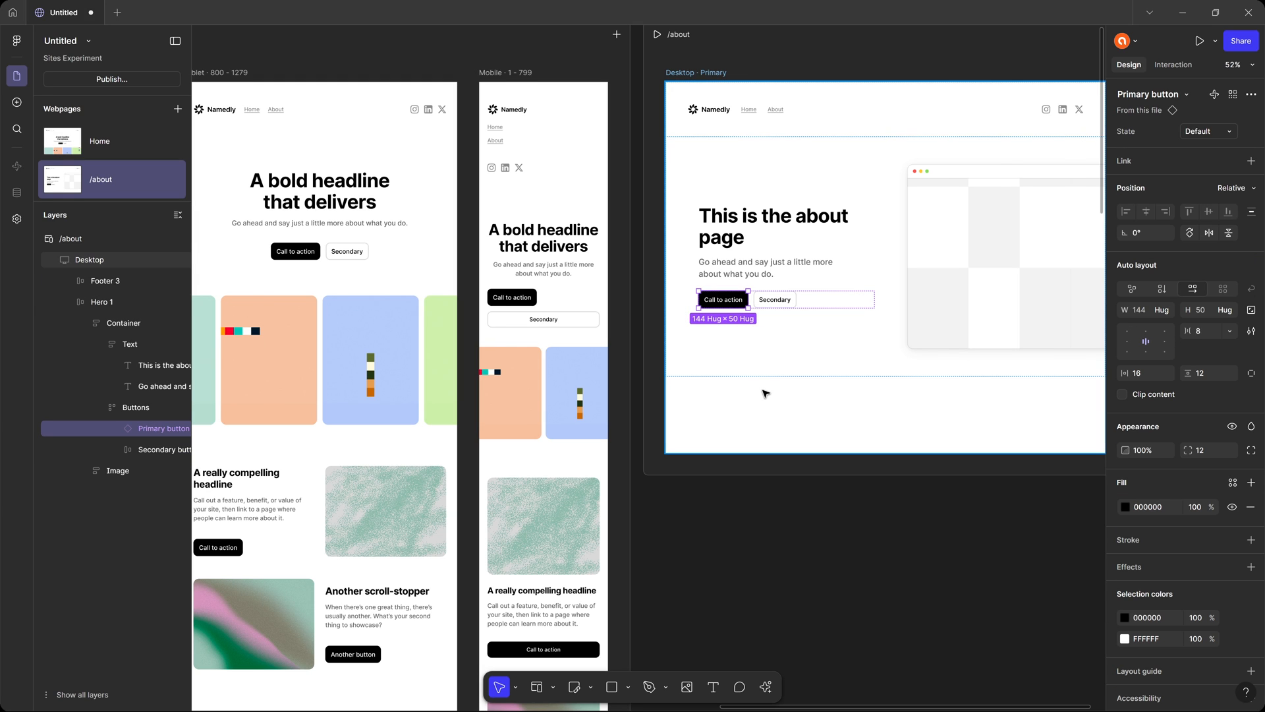
# Try the Hover state on the Primary button instance in Home's Desktop hero and return it to Default.
pyautogui.click(824, 513)
pyautogui.moveTo(395, 315); pyautogui.dragTo(933, 318)
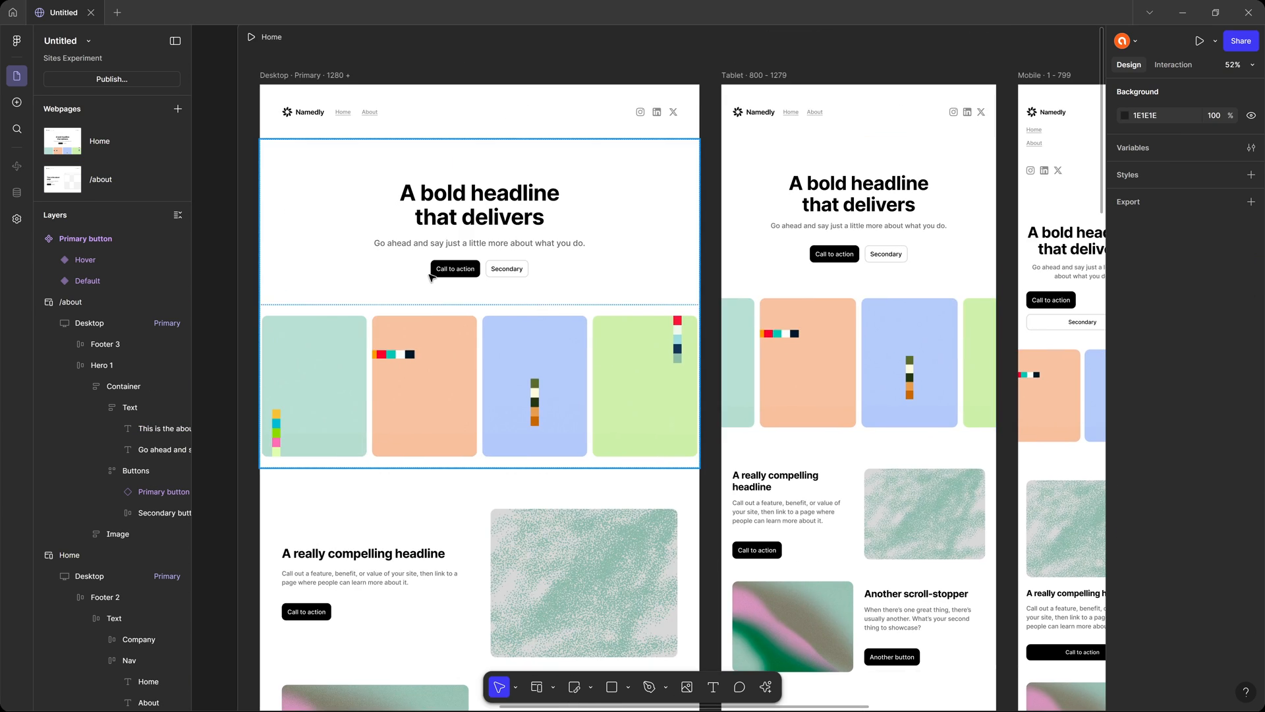
pyautogui.moveTo(425, 272); pyautogui.dragTo(858, 343)
pyautogui.moveTo(759, 305); pyautogui.dragTo(488, 255)
pyautogui.click(625, 291)
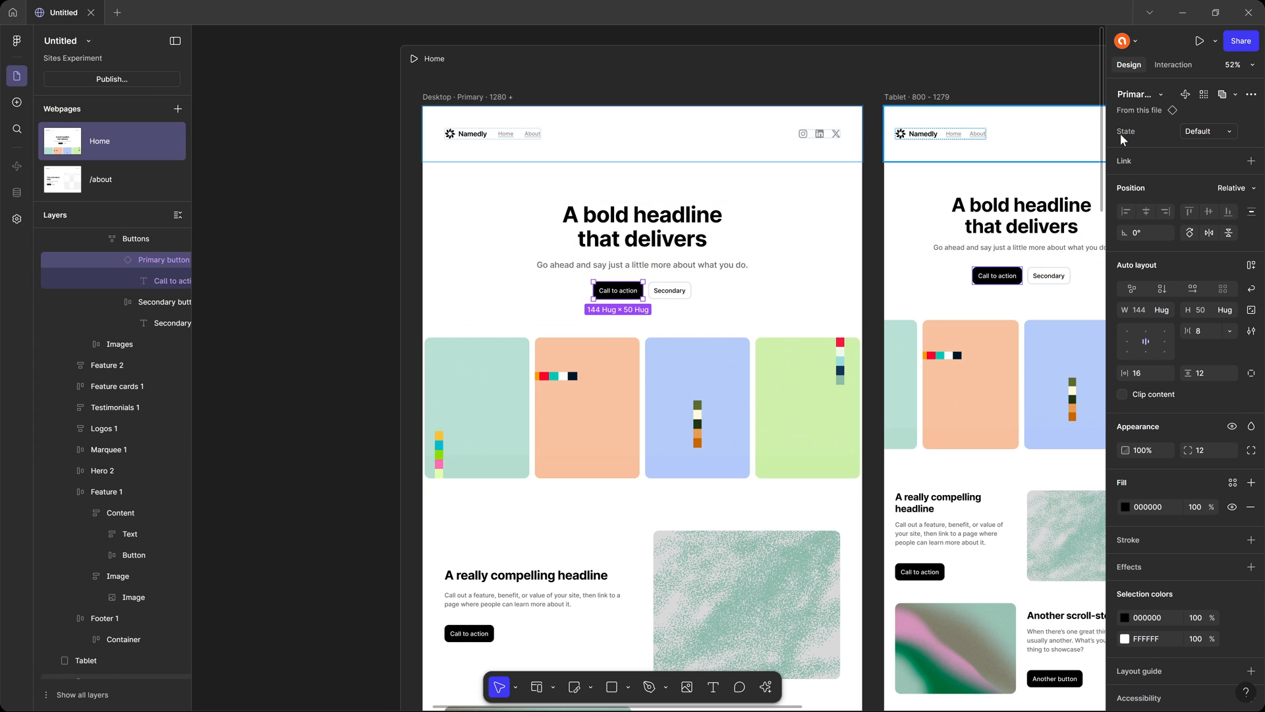
pyautogui.click(1216, 132)
pyautogui.click(1212, 148)
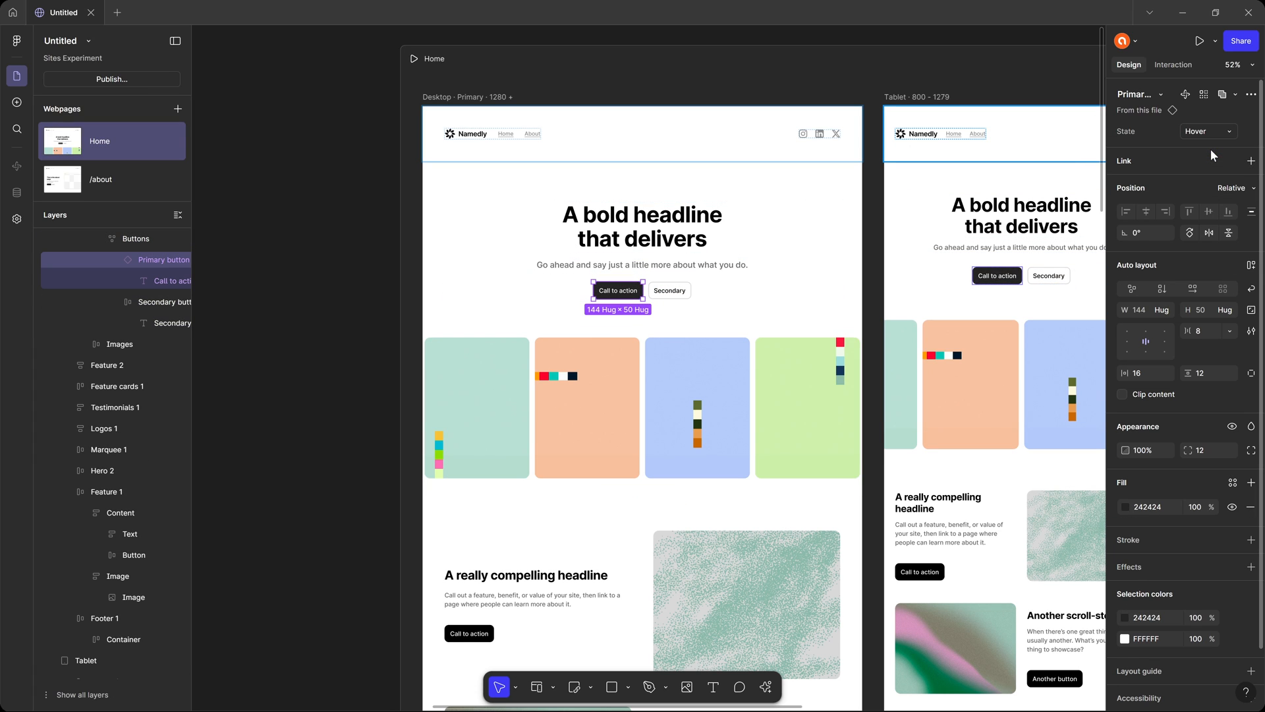
pyautogui.click(1208, 132)
pyautogui.click(1208, 112)
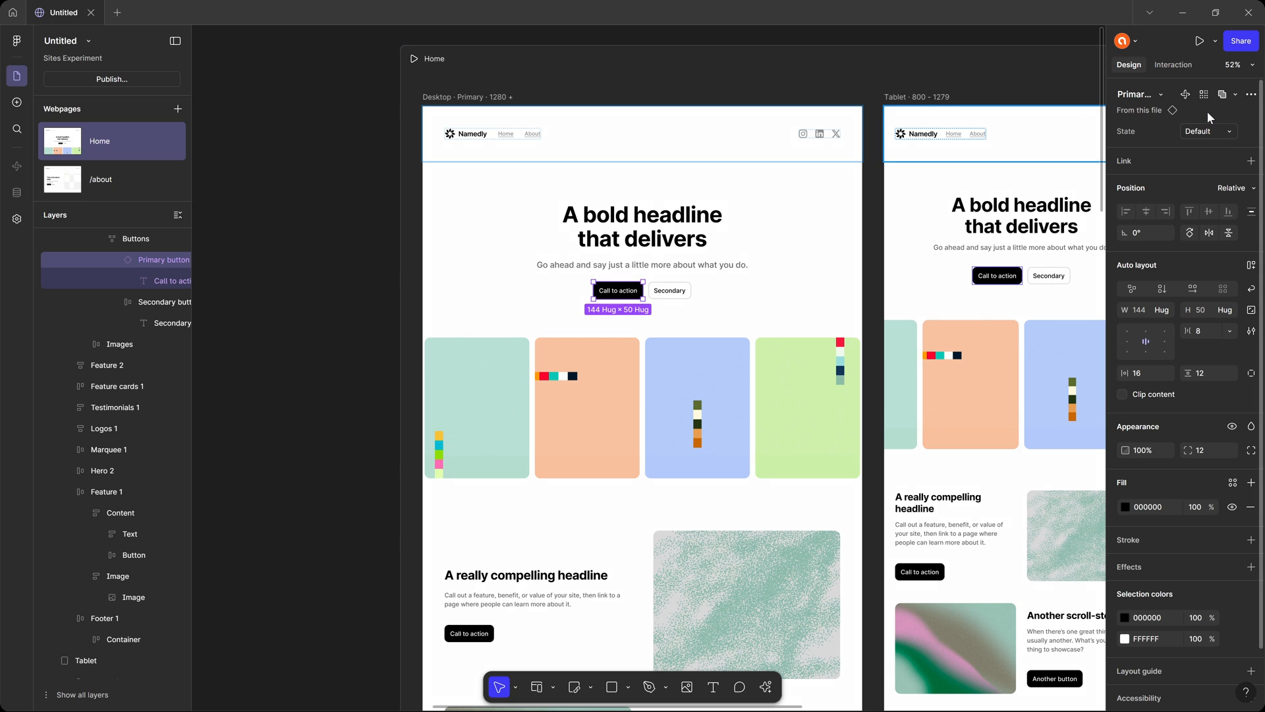
# Preview the Home page and examine the Shrink hover effect settings on its hero Call to action button.
pyautogui.click(789, 64)
pyautogui.hotkey('shift', 'space')
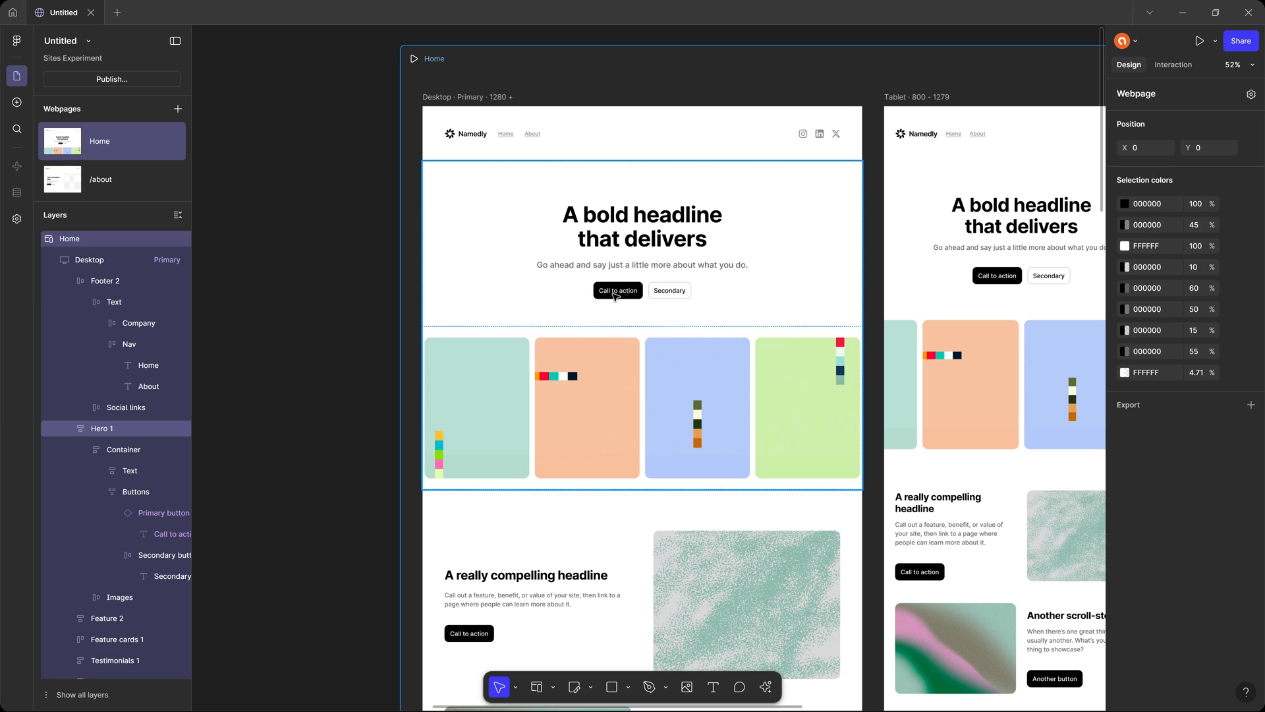
pyautogui.click(617, 293)
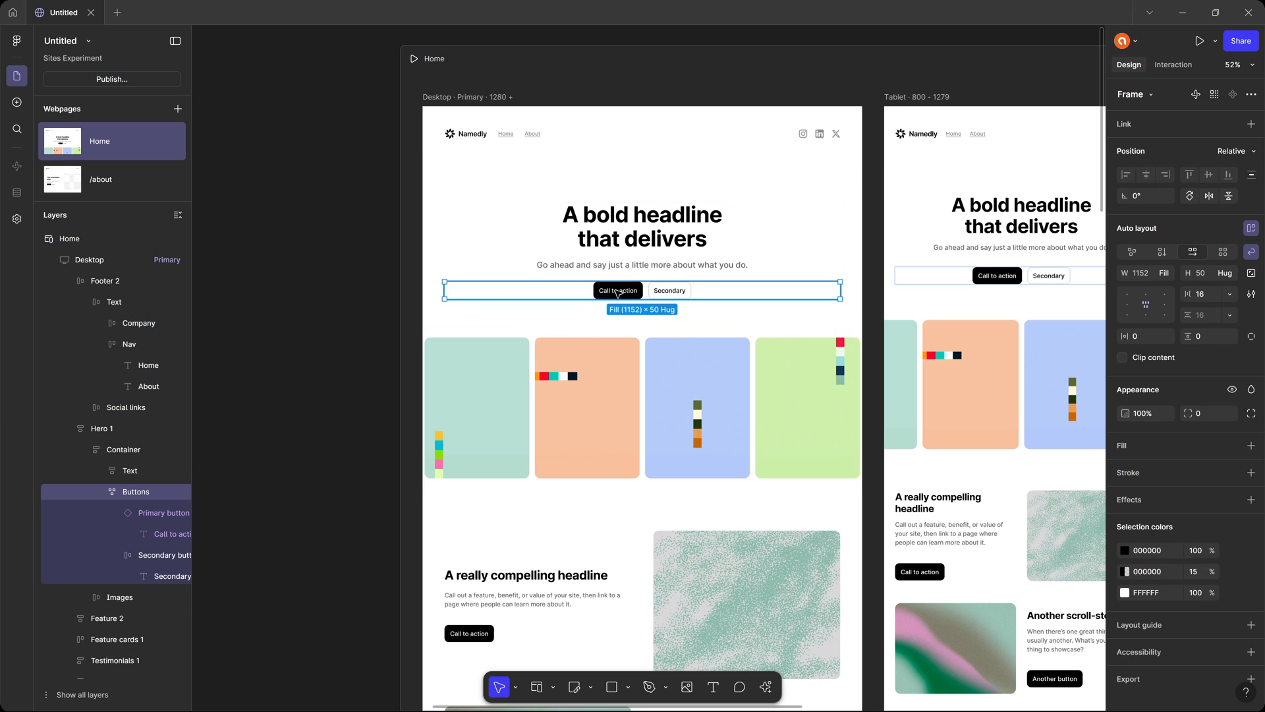
pyautogui.click(617, 294)
pyautogui.click(1174, 64)
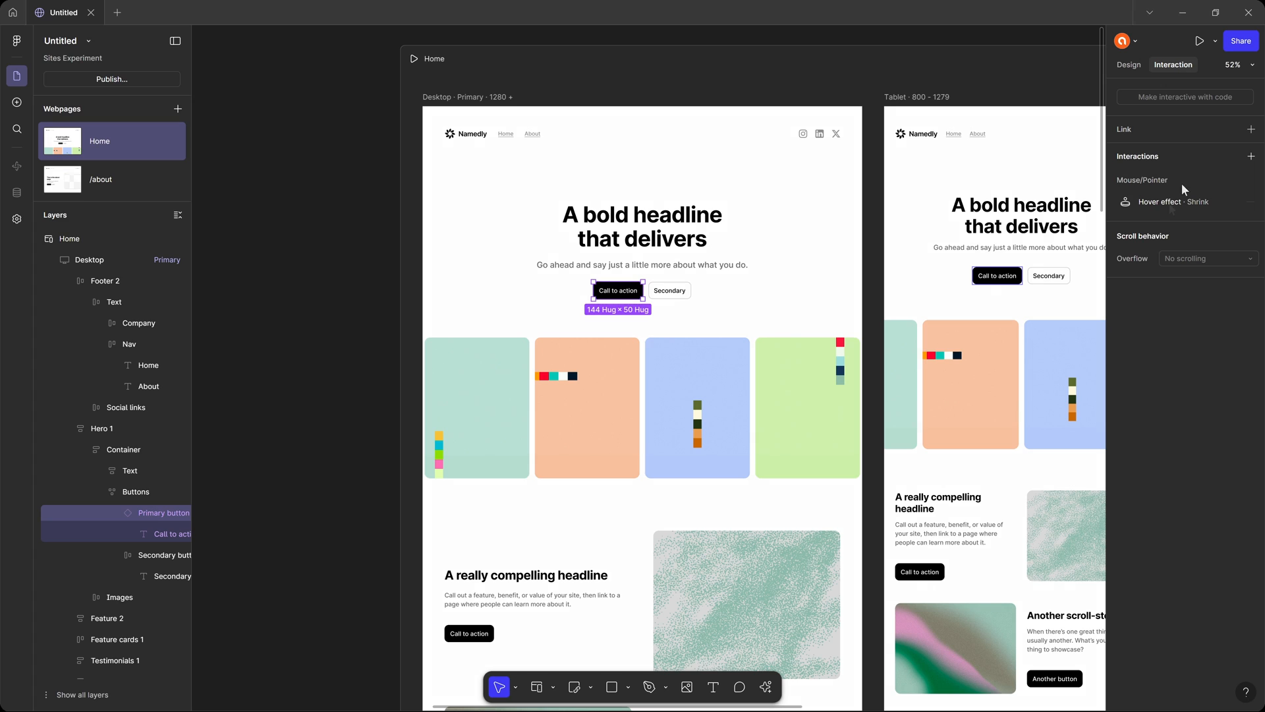
pyautogui.click(1192, 203)
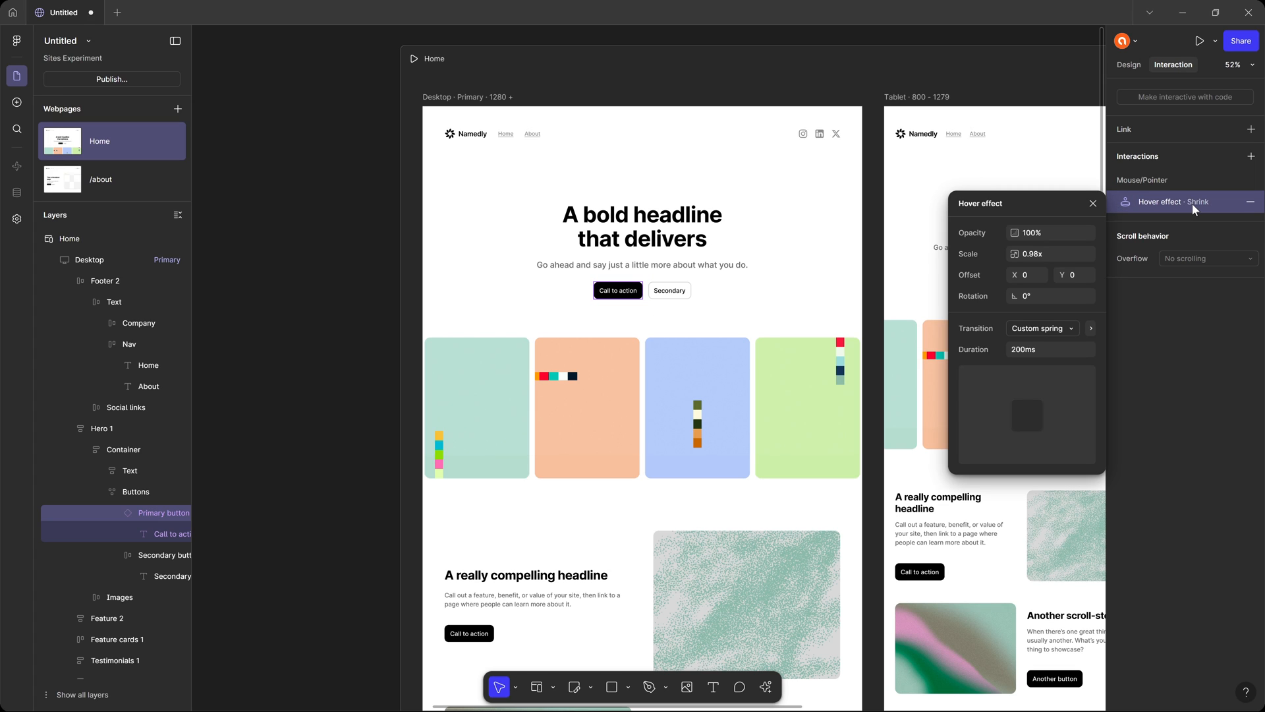
pyautogui.click(1192, 205)
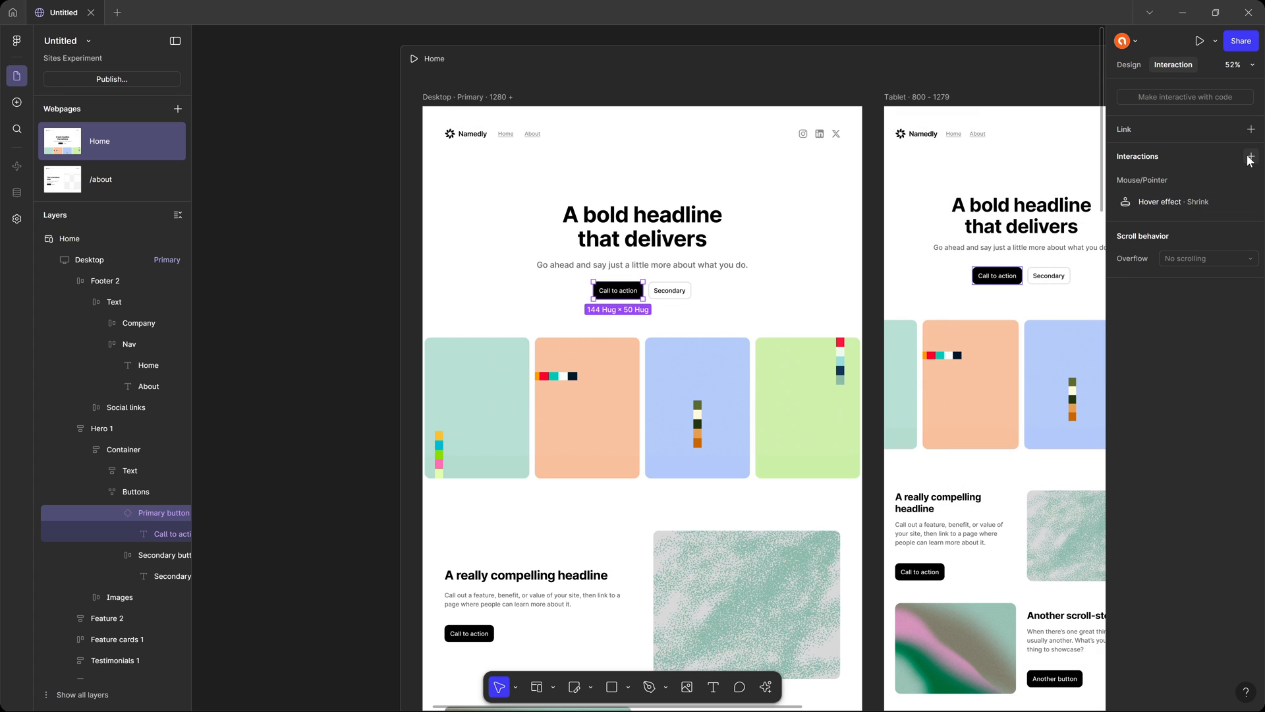
# Add a While hovering interaction to the Home hero's Primary button that changes its state to Hover with Smart animate.
pyautogui.click(1250, 156)
pyautogui.click(1231, 180)
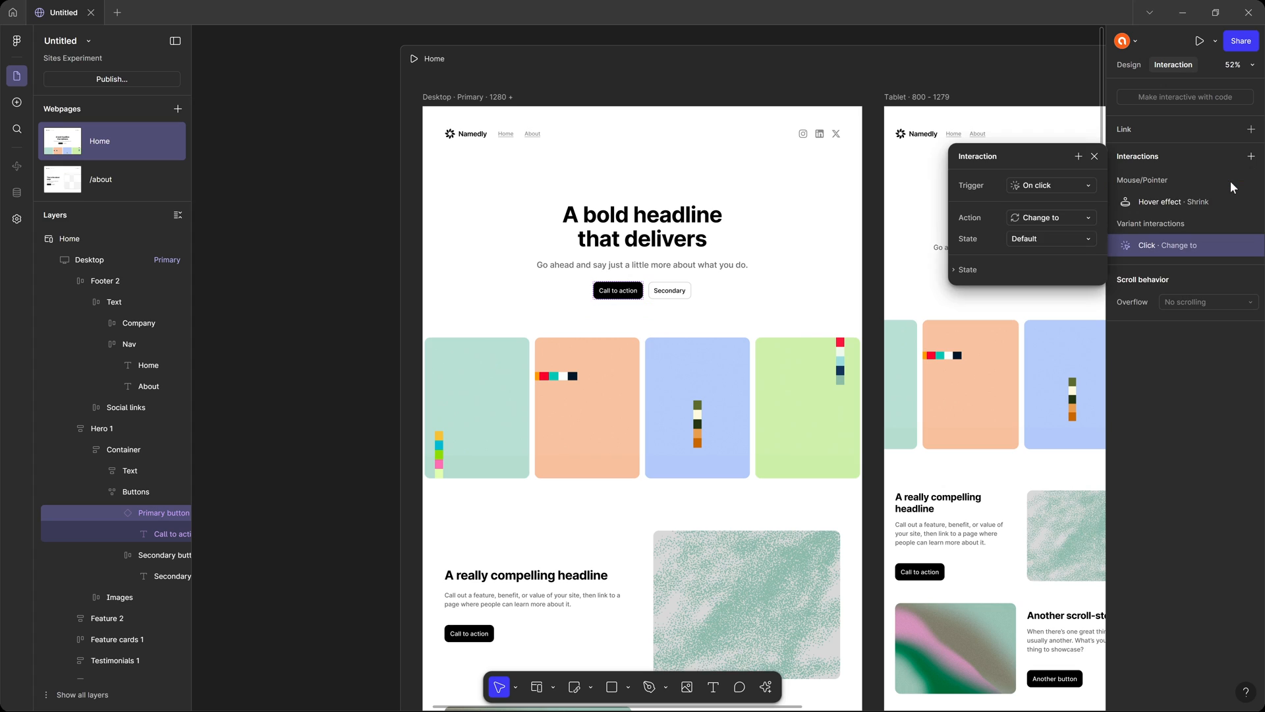
pyautogui.click(1081, 193)
pyautogui.click(1071, 201)
pyautogui.click(1051, 239)
pyautogui.click(1050, 254)
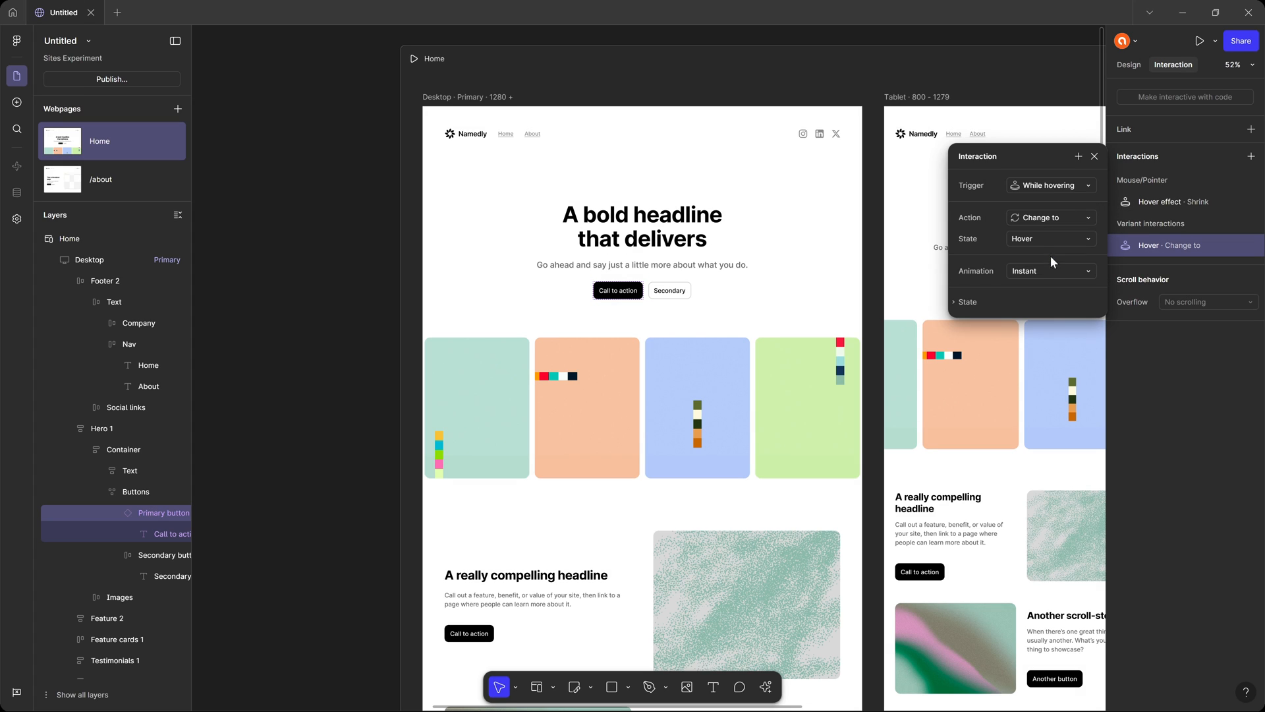
pyautogui.click(1063, 273)
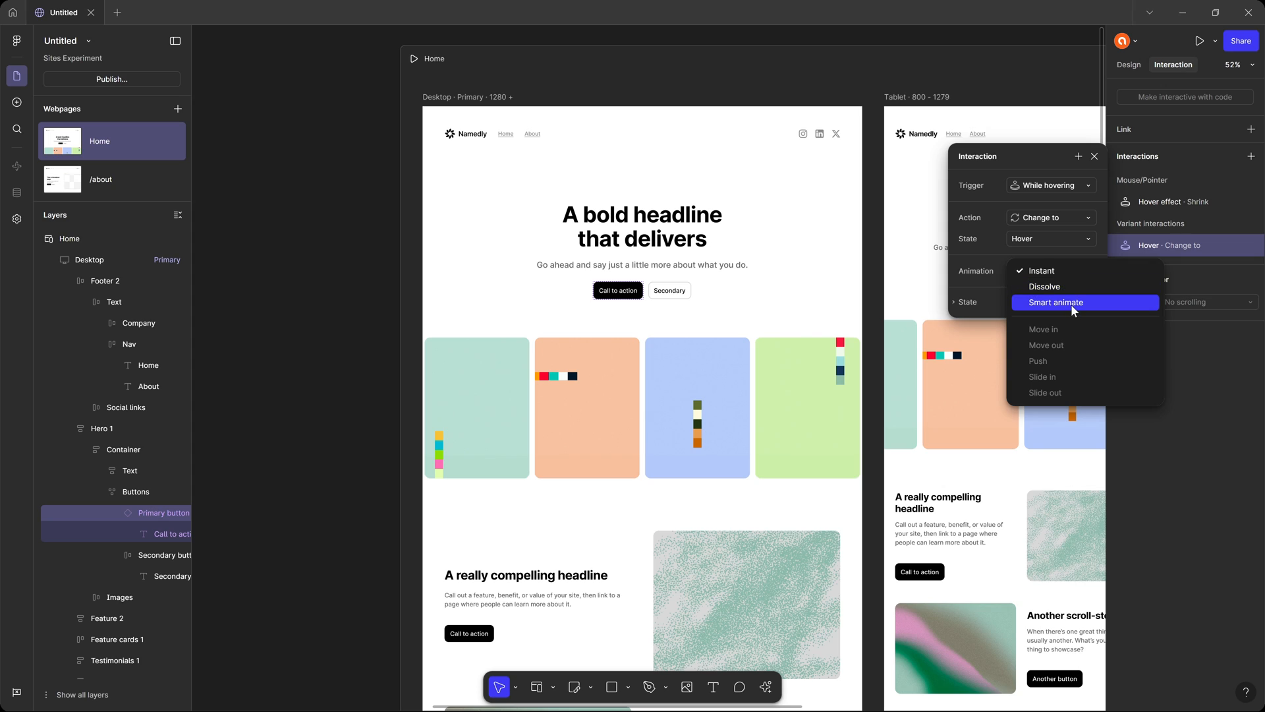
pyautogui.click(1070, 303)
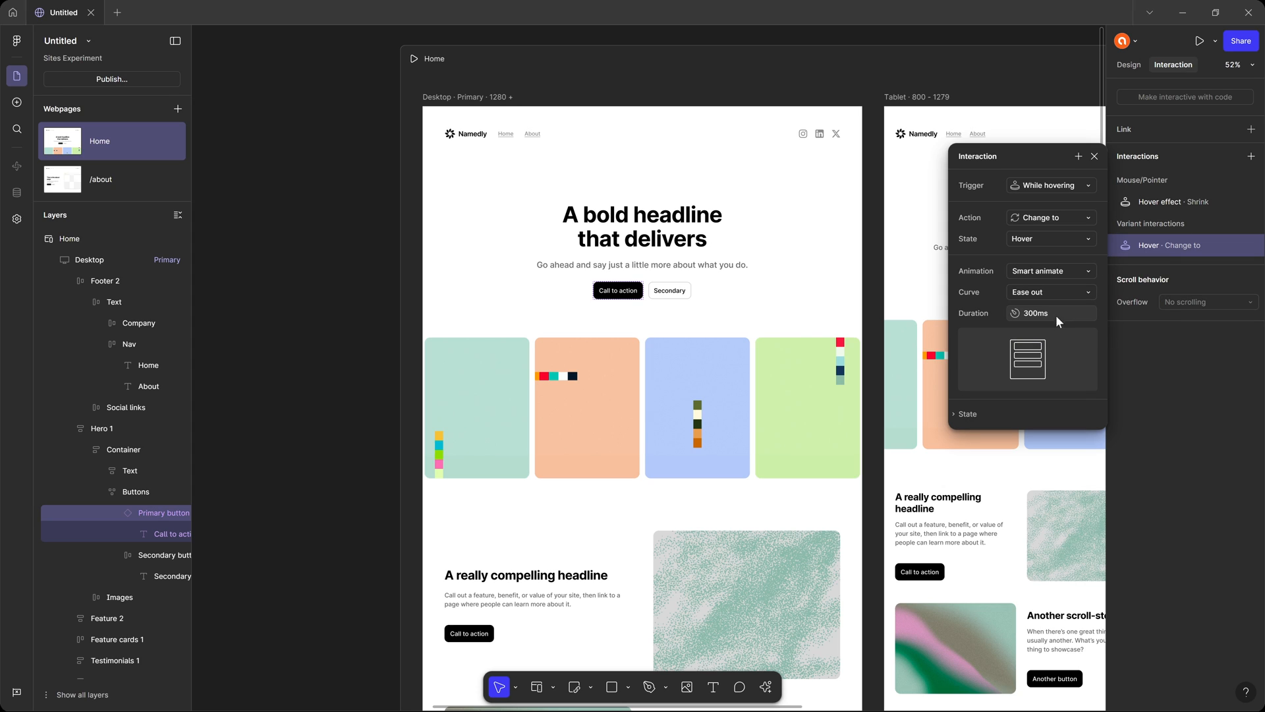
pyautogui.click(1095, 157)
# Remove the Shrink hover effect from the Home hero's Primary button and test its hover behaviour in the preview.
pyautogui.click(1252, 201)
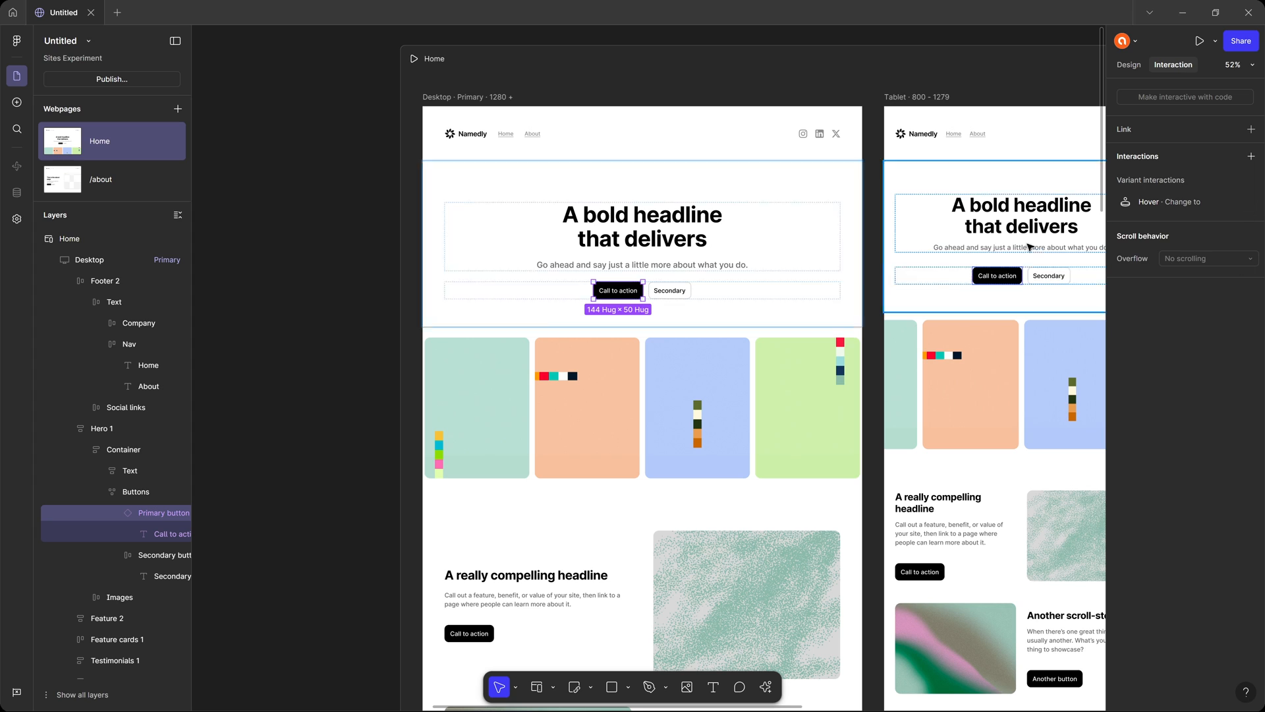
pyautogui.click(357, 265)
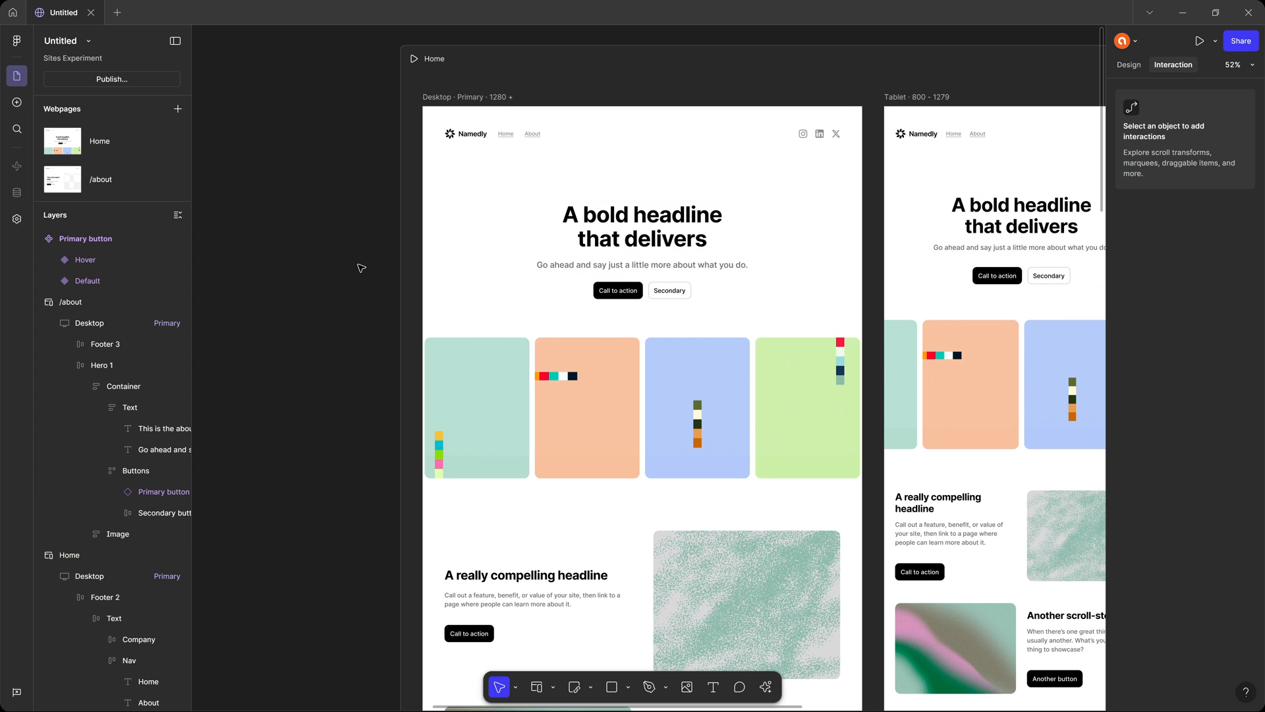
pyautogui.hotkey('shift', 'space')
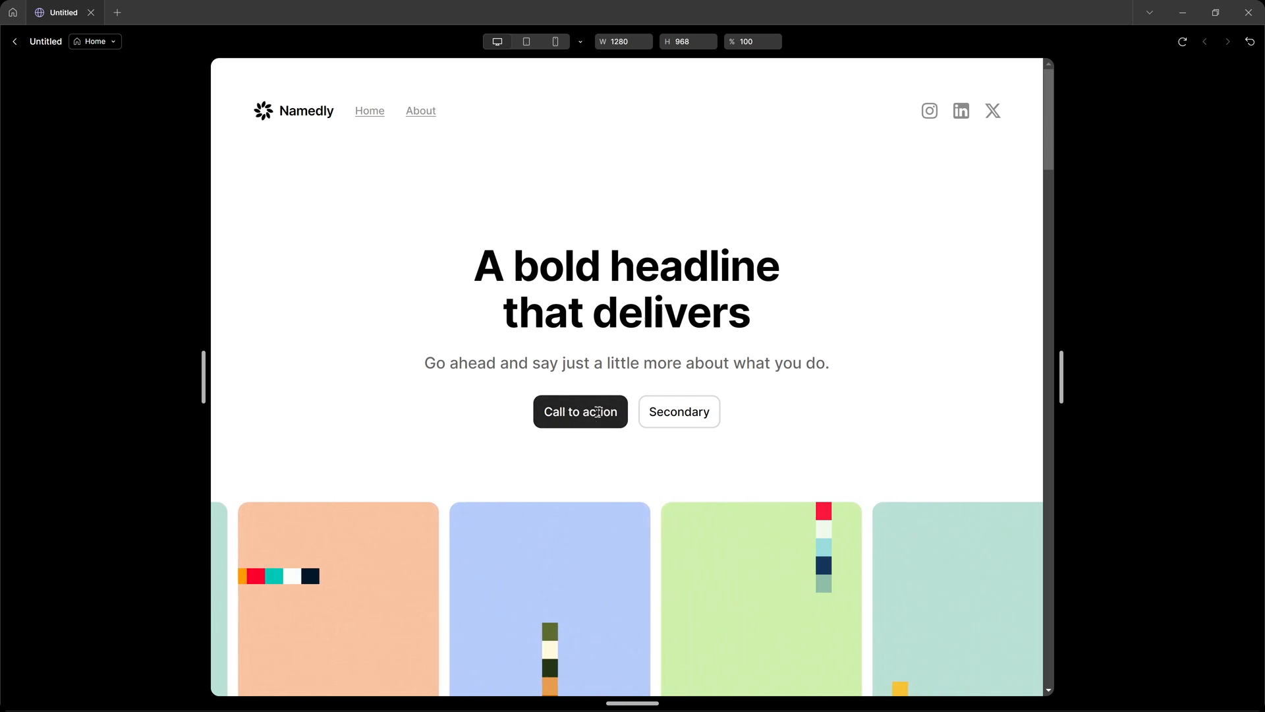
pyautogui.press('Escape')
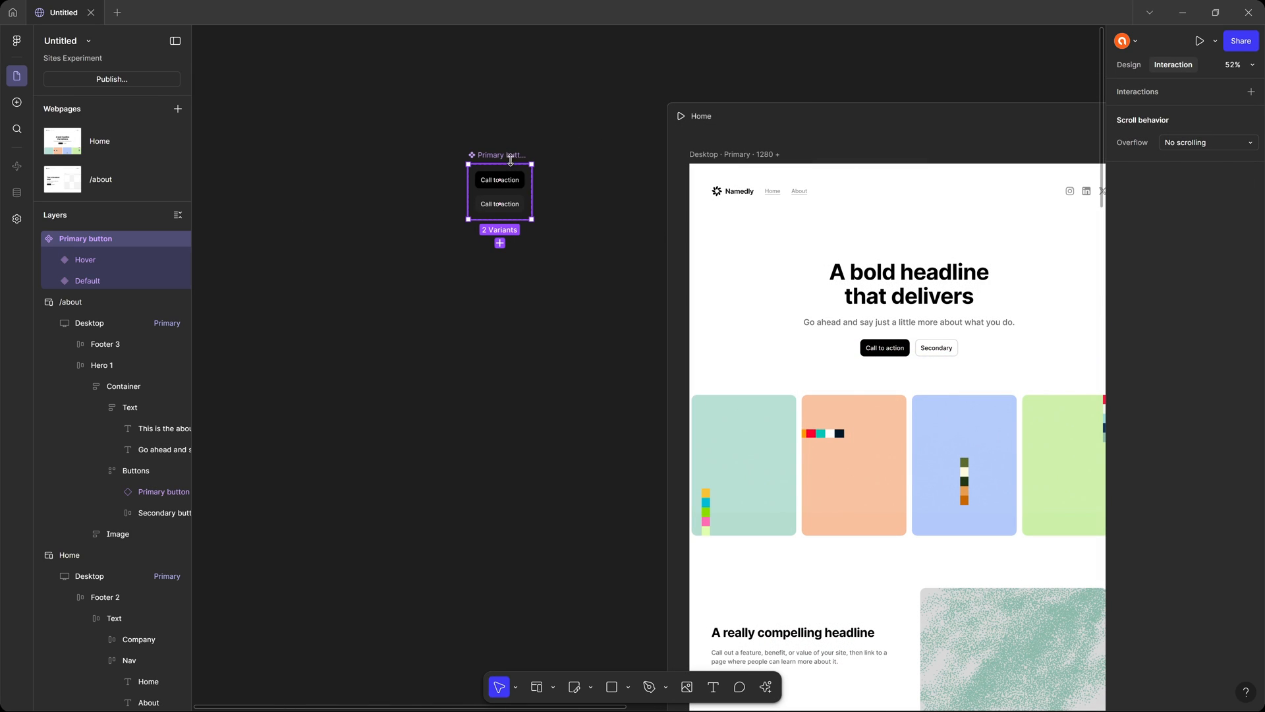
# Lighten the fill of the Primary button component's Hover variant to grey 515151.
pyautogui.moveTo(511, 160); pyautogui.dragTo(608, 152)
pyautogui.scroll(5, 607, 161)
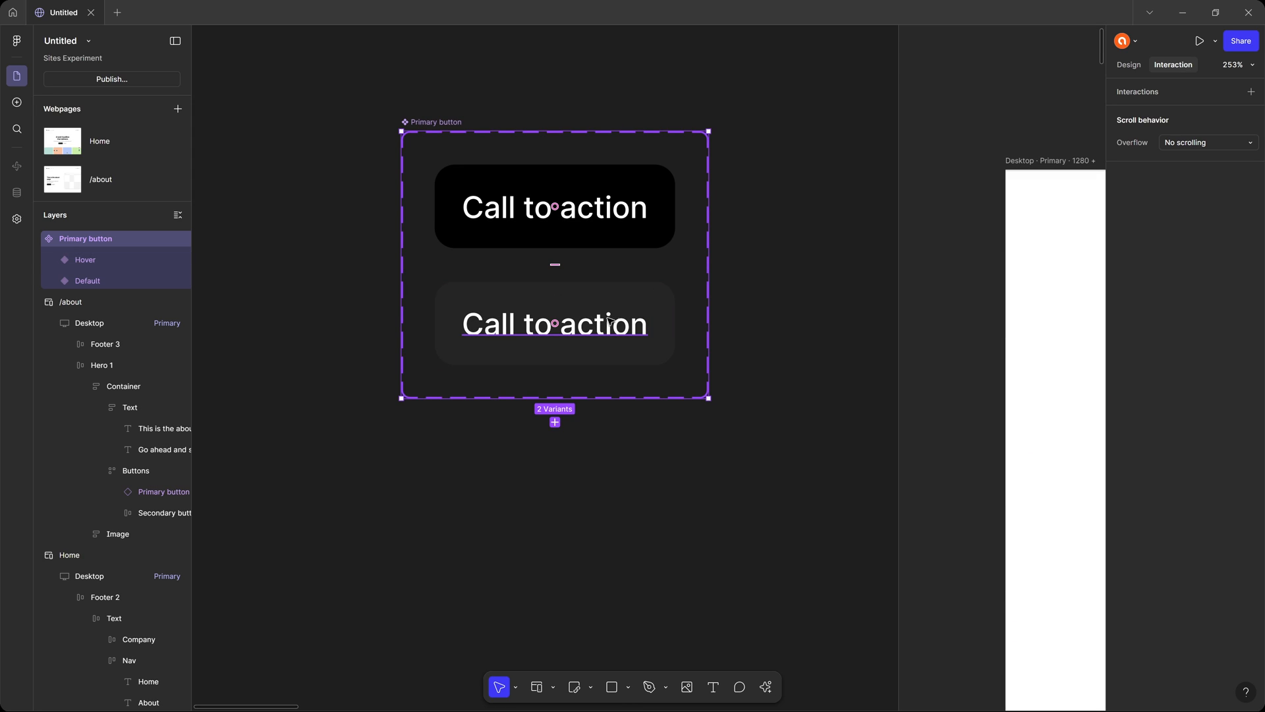
pyautogui.click(660, 313)
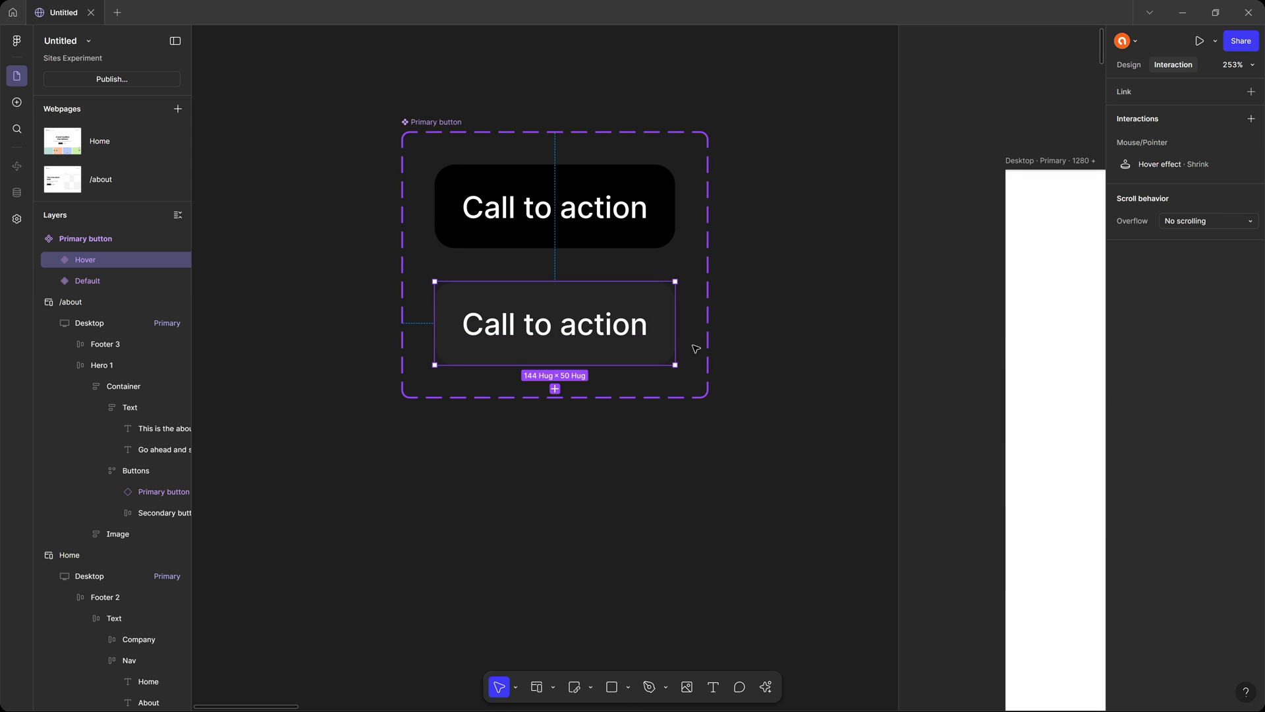
pyautogui.click(1134, 66)
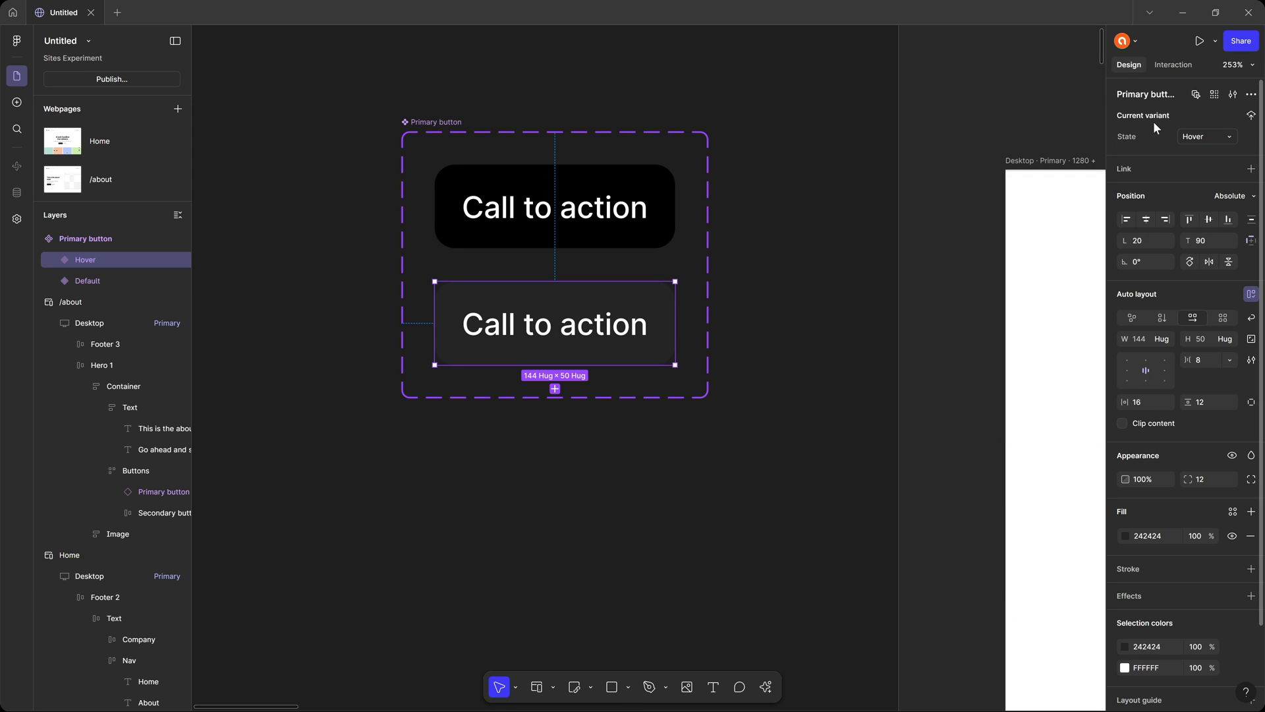
pyautogui.click(1124, 537)
pyautogui.moveTo(959, 523); pyautogui.dragTo(943, 502)
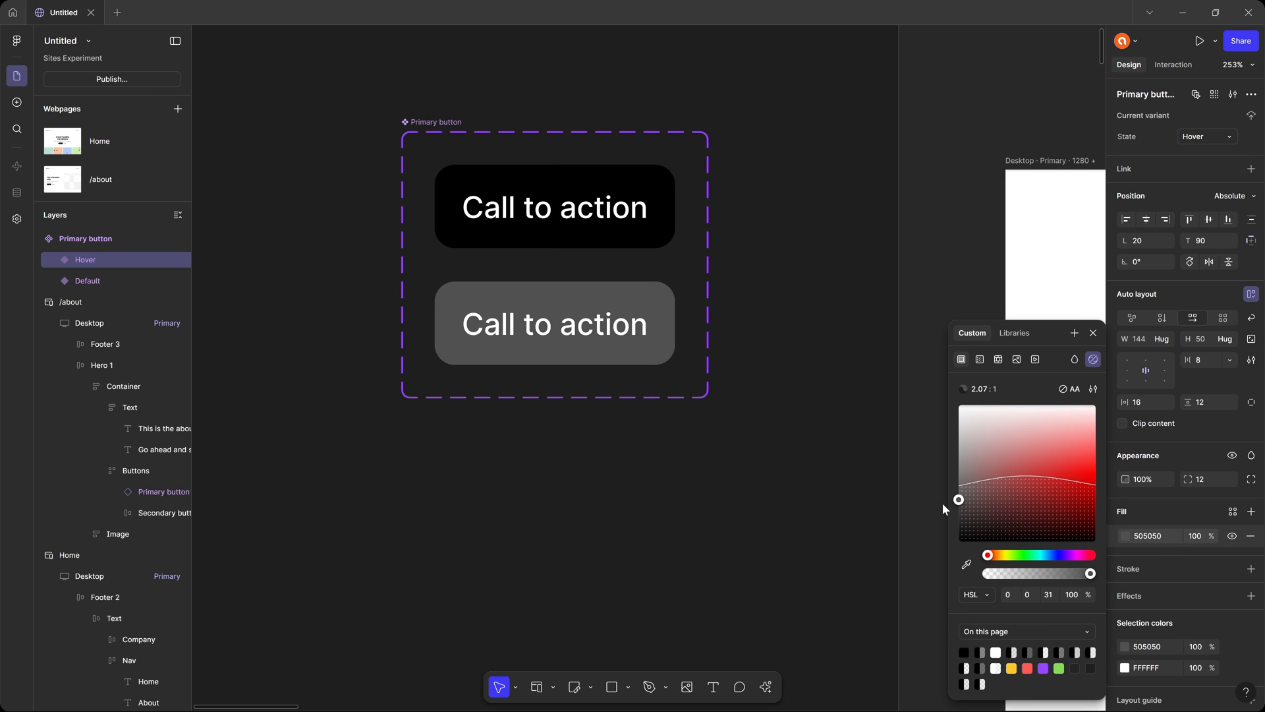
pyautogui.click(805, 493)
# Preview the Home page to check the hero Call to action button with the lighter Hover fill.
pyautogui.hscroll(10, 805, 493)
pyautogui.scroll(-6, 801, 428)
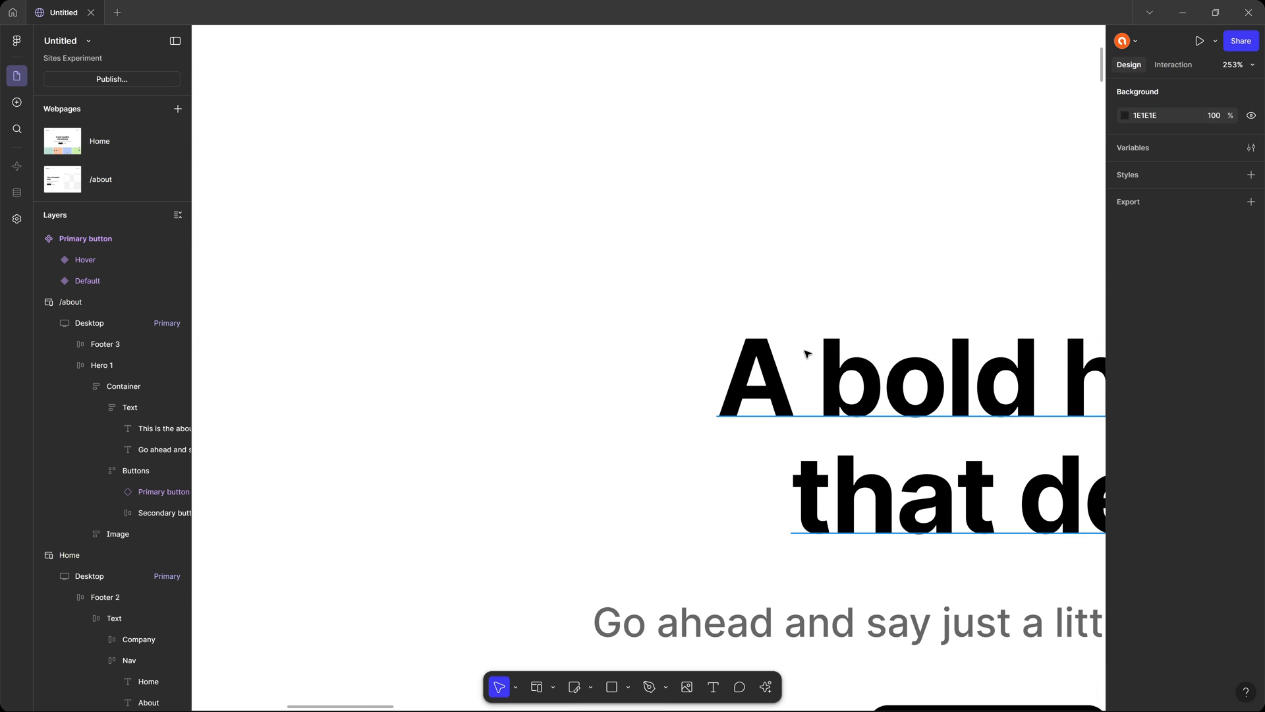
pyautogui.hotkey('shift', 'space')
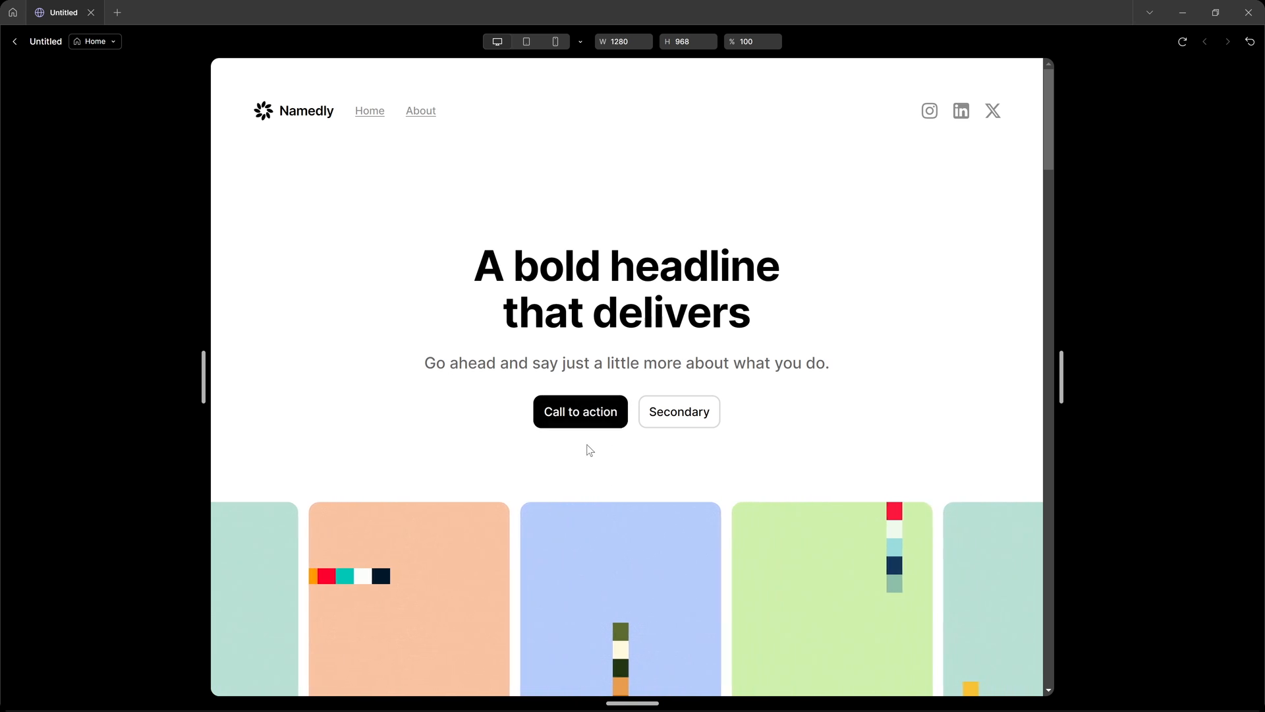
pyautogui.press('Escape')
# Move the Primary button component set further from the Home page frame, to X -270, Y -50.
pyautogui.scroll(-5, 600, 444)
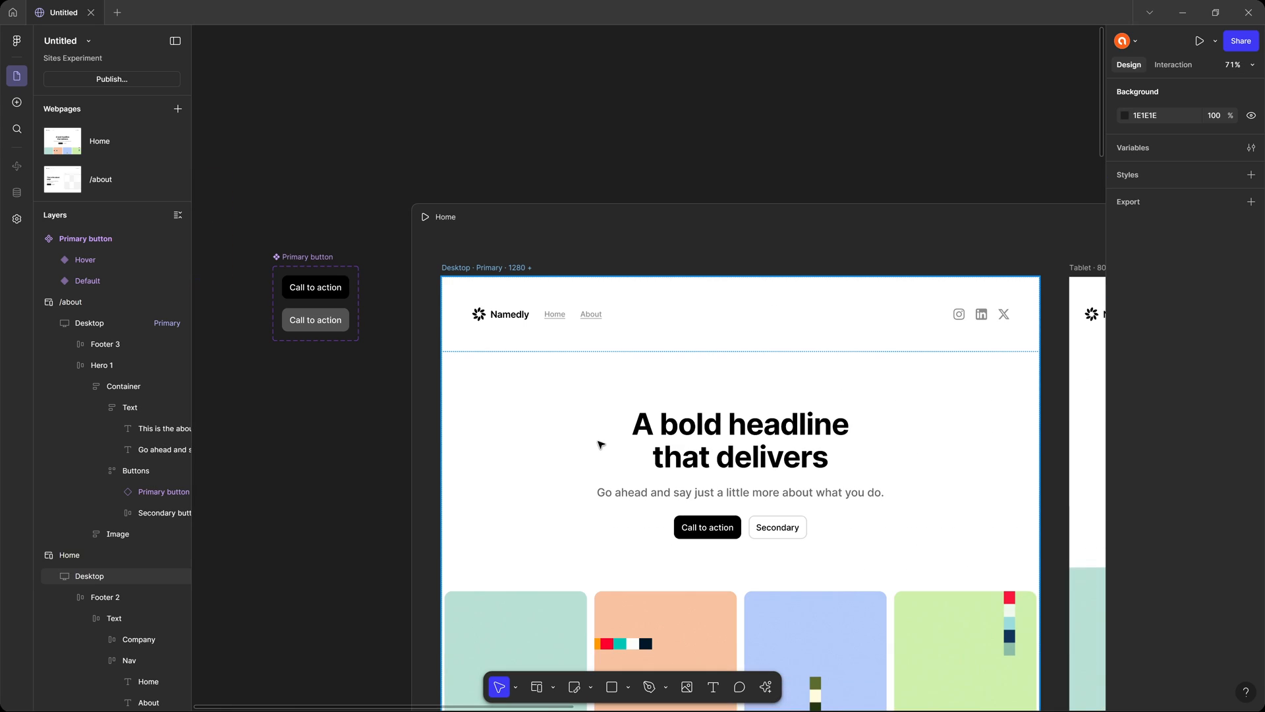
pyautogui.click(301, 263)
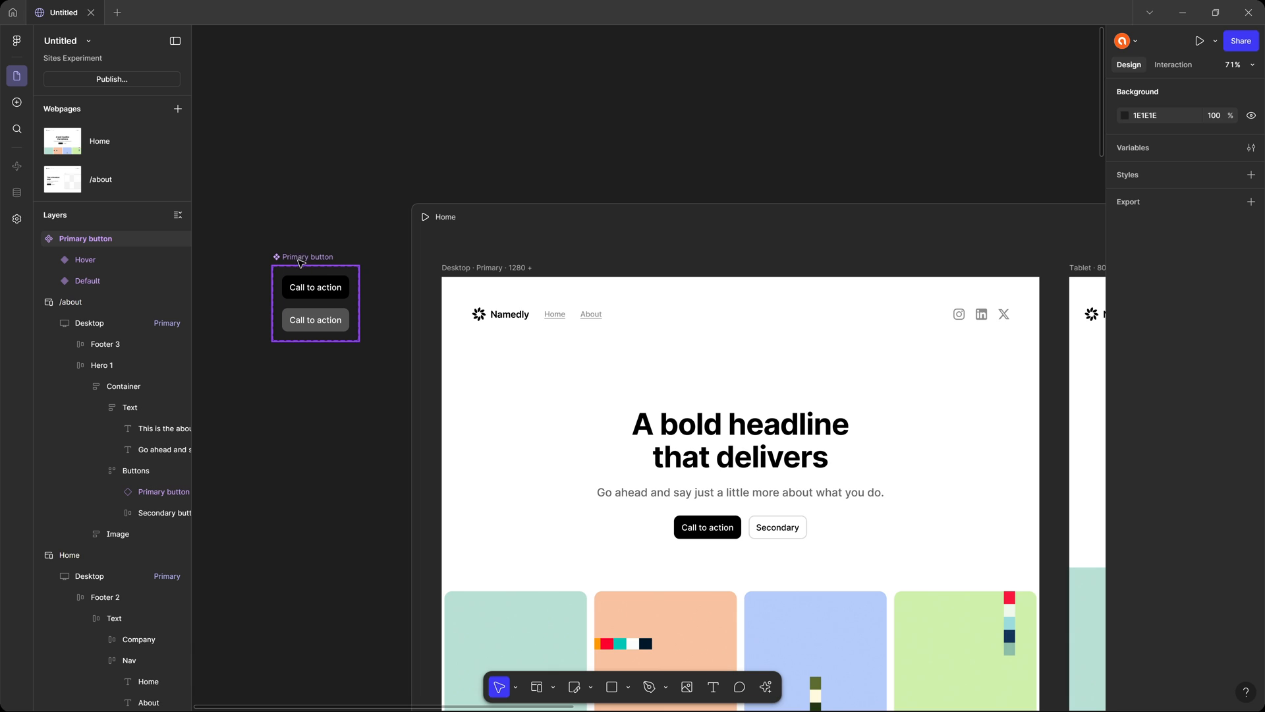
pyautogui.moveTo(302, 264); pyautogui.dragTo(312, 200)
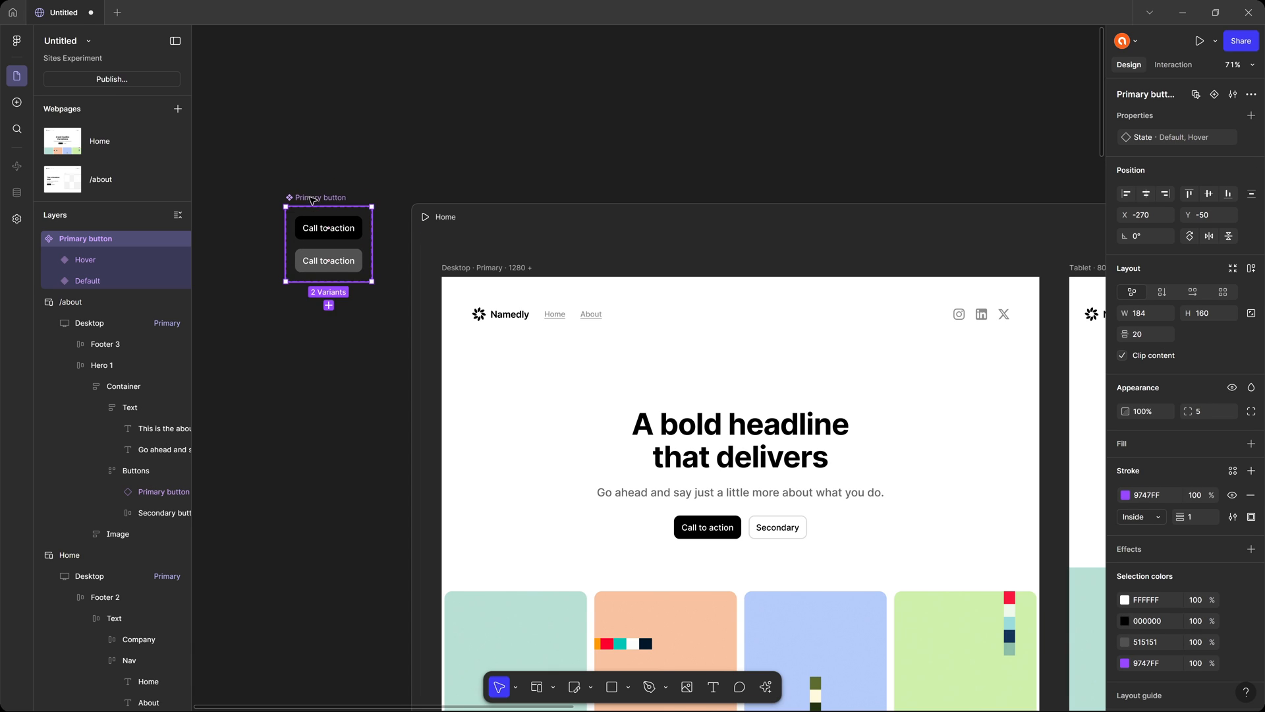
# Add a text property named "Button Label" with the value "Button Label" to the Primary button component set.
pyautogui.scroll(5, 307, 180)
pyautogui.click(366, 208)
pyautogui.moveTo(357, 247); pyautogui.dragTo(410, 219)
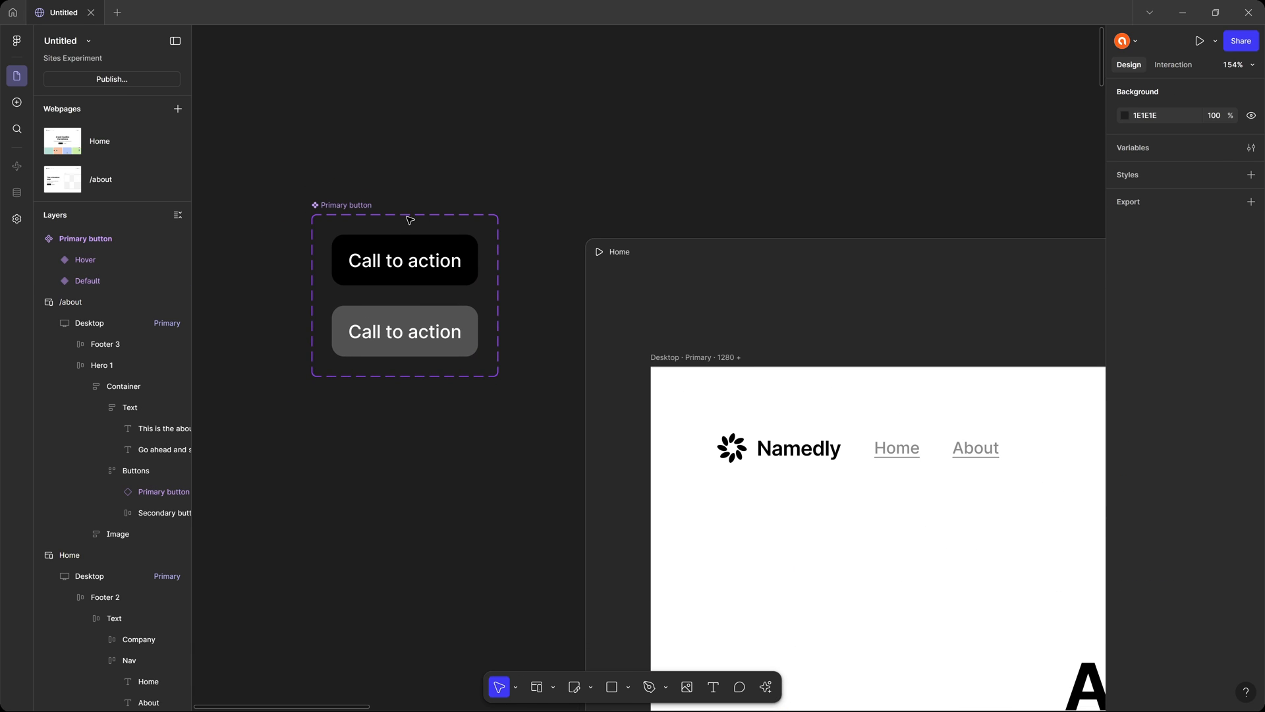
pyautogui.click(408, 261)
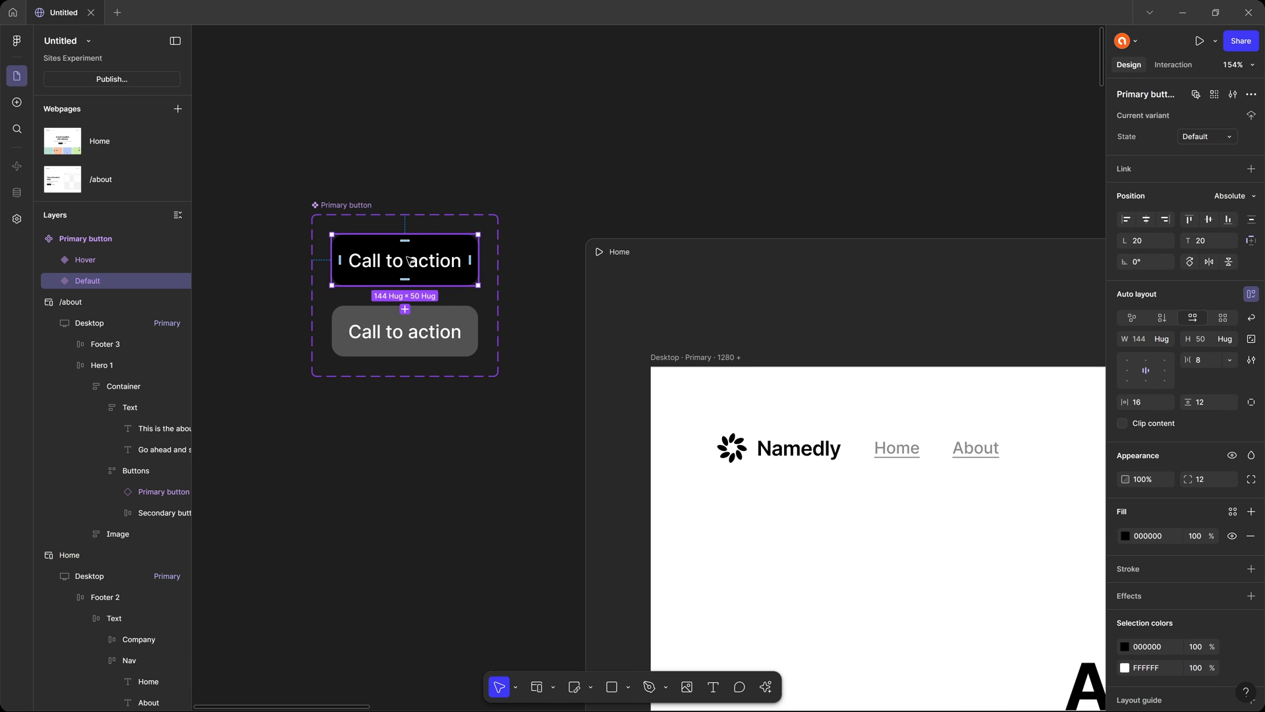
pyautogui.click(365, 205)
pyautogui.click(1252, 115)
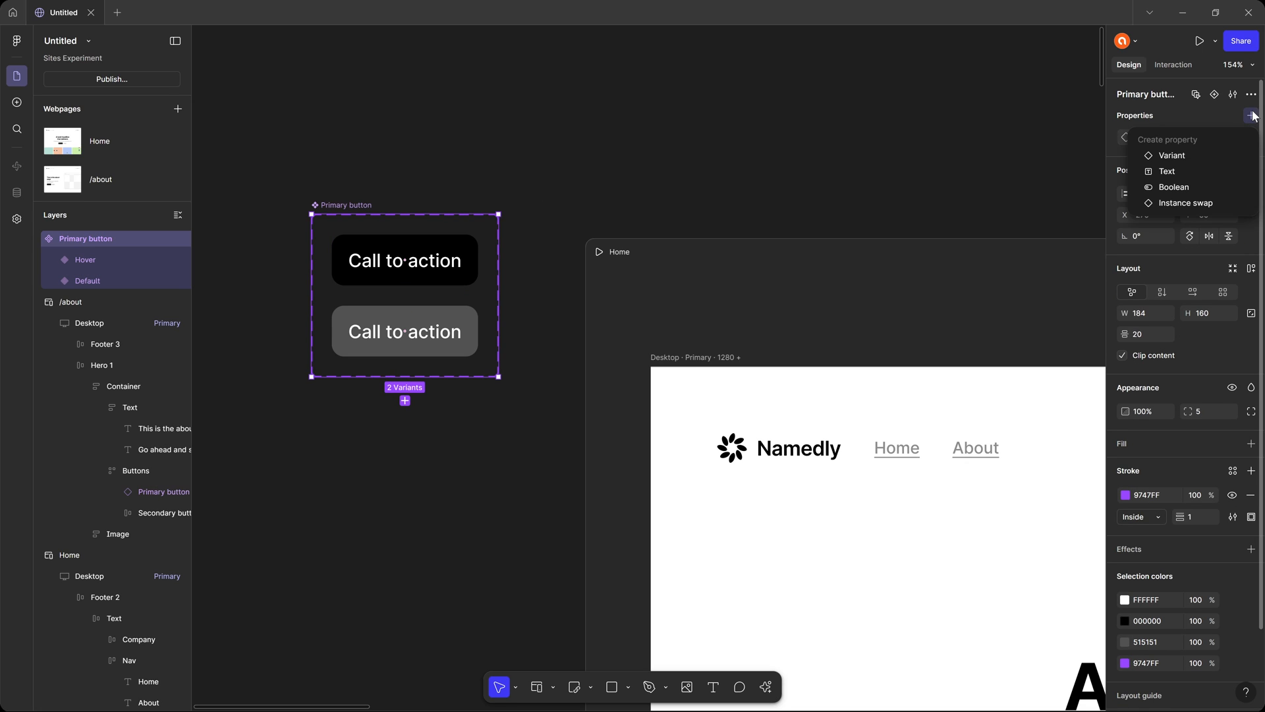
pyautogui.click(1180, 170)
pyautogui.write('Bu')
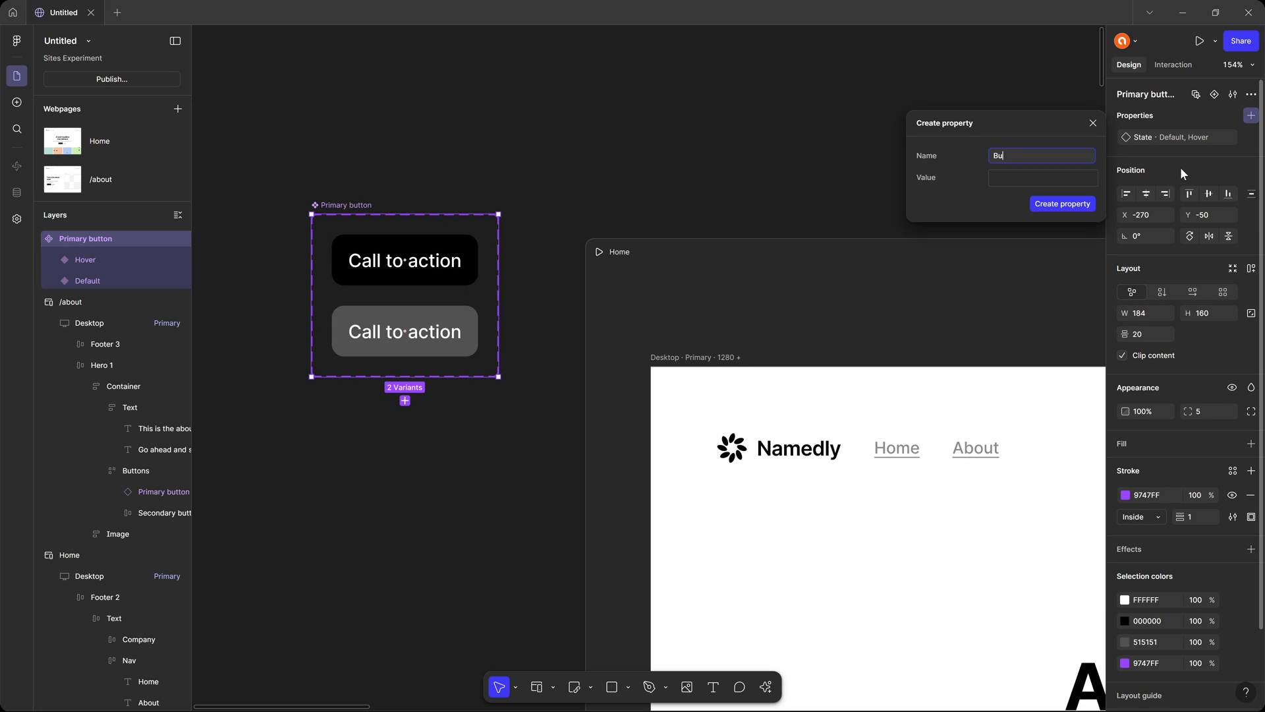
pyautogui.write('tton Label')
pyautogui.click(1052, 179)
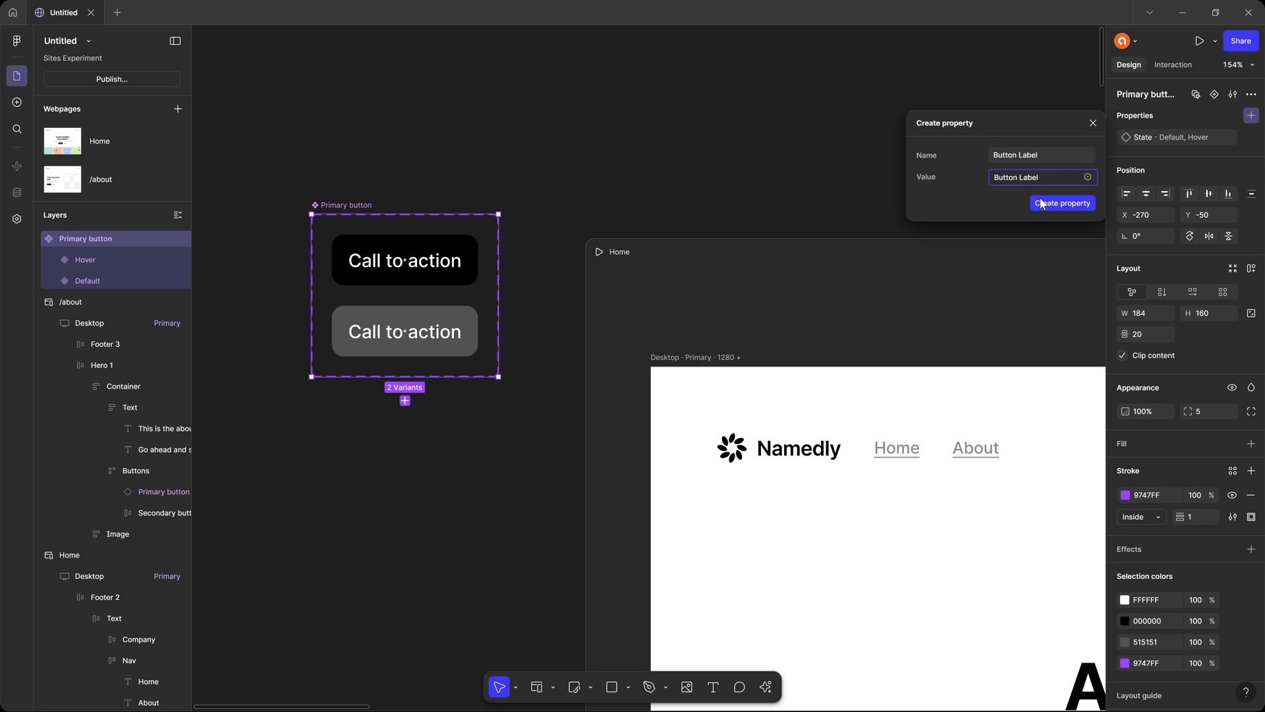
pyautogui.click(1042, 204)
# Bind the Default variant's "Call to action" text to the Button Label property.
pyautogui.click(437, 169)
pyautogui.doubleClick(438, 263)
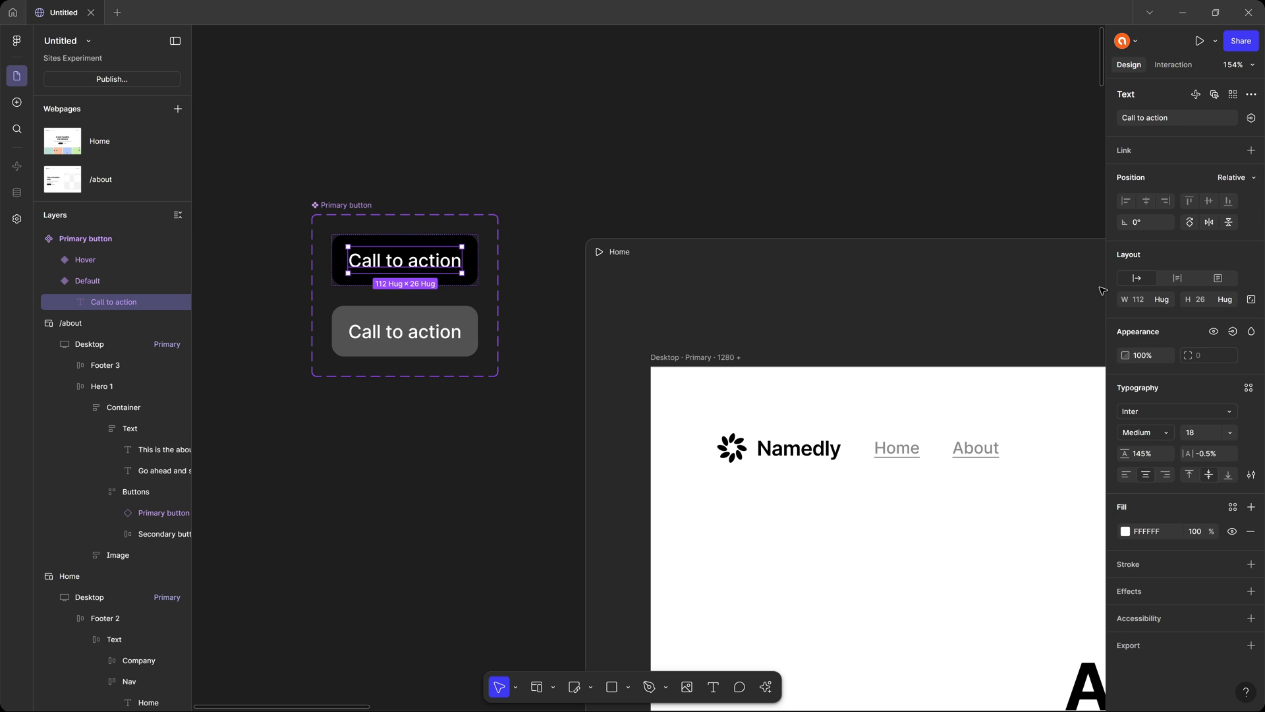
pyautogui.click(1252, 117)
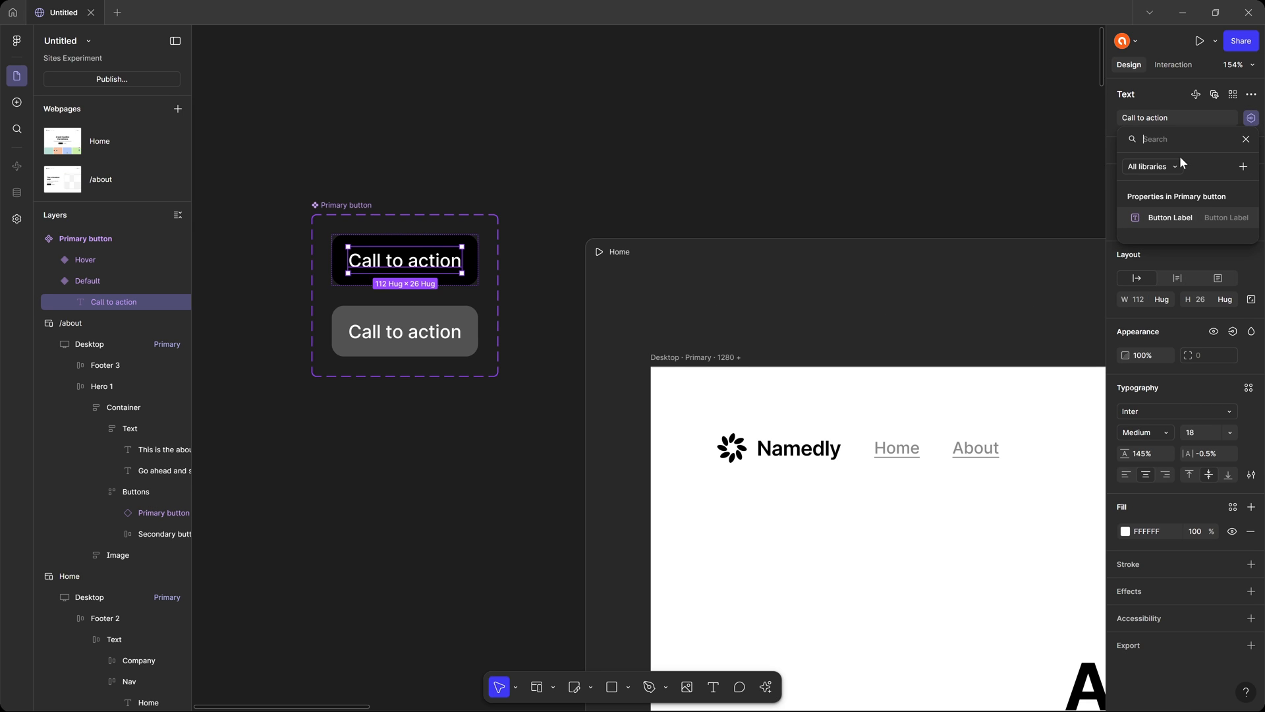
pyautogui.click(1189, 217)
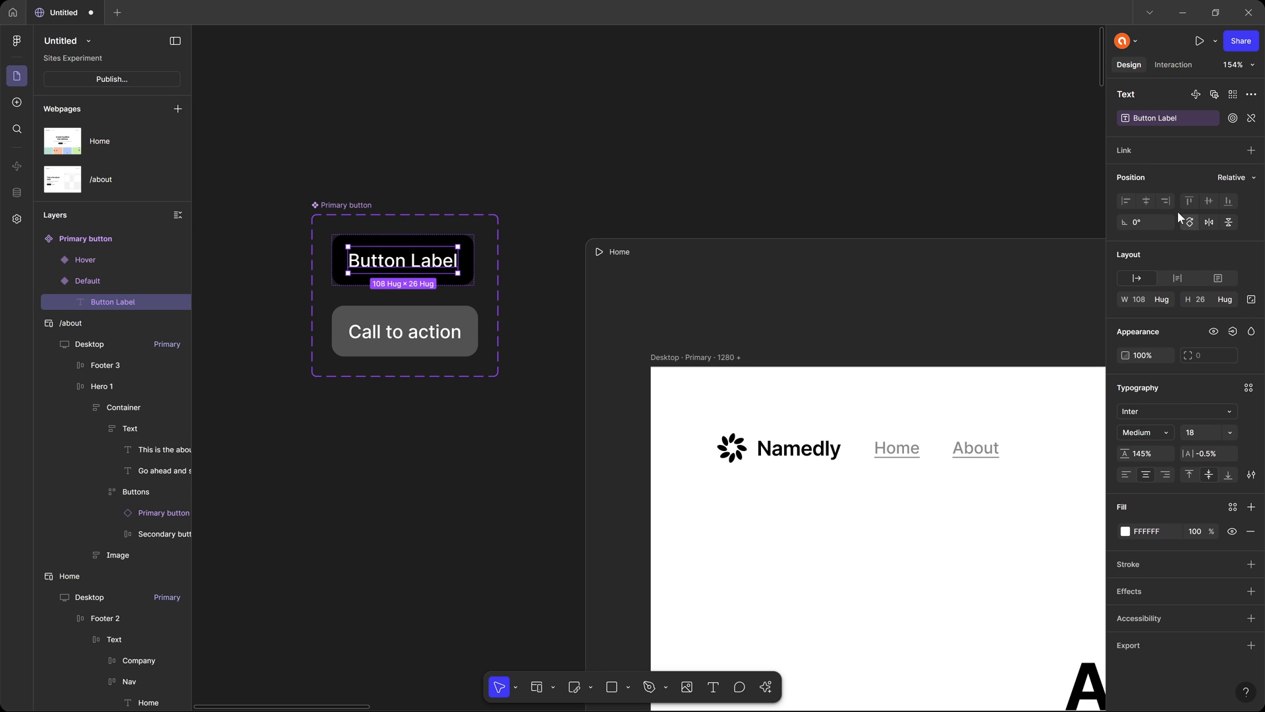
# Set the Button Label of the Primary button instance in Home's Desktop hero to "Call to action".
pyautogui.scroll(-5, 643, 154)
pyautogui.hscroll(3, 643, 154)
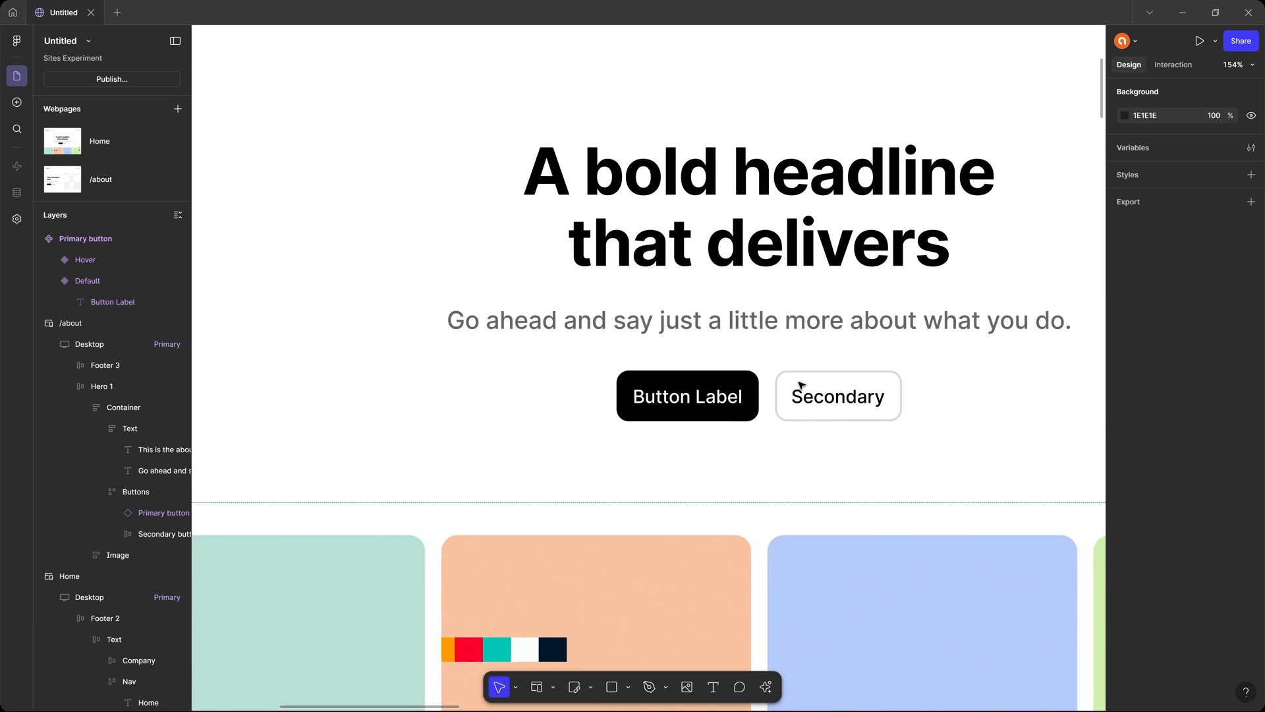
pyautogui.click(688, 394)
pyautogui.click(687, 394)
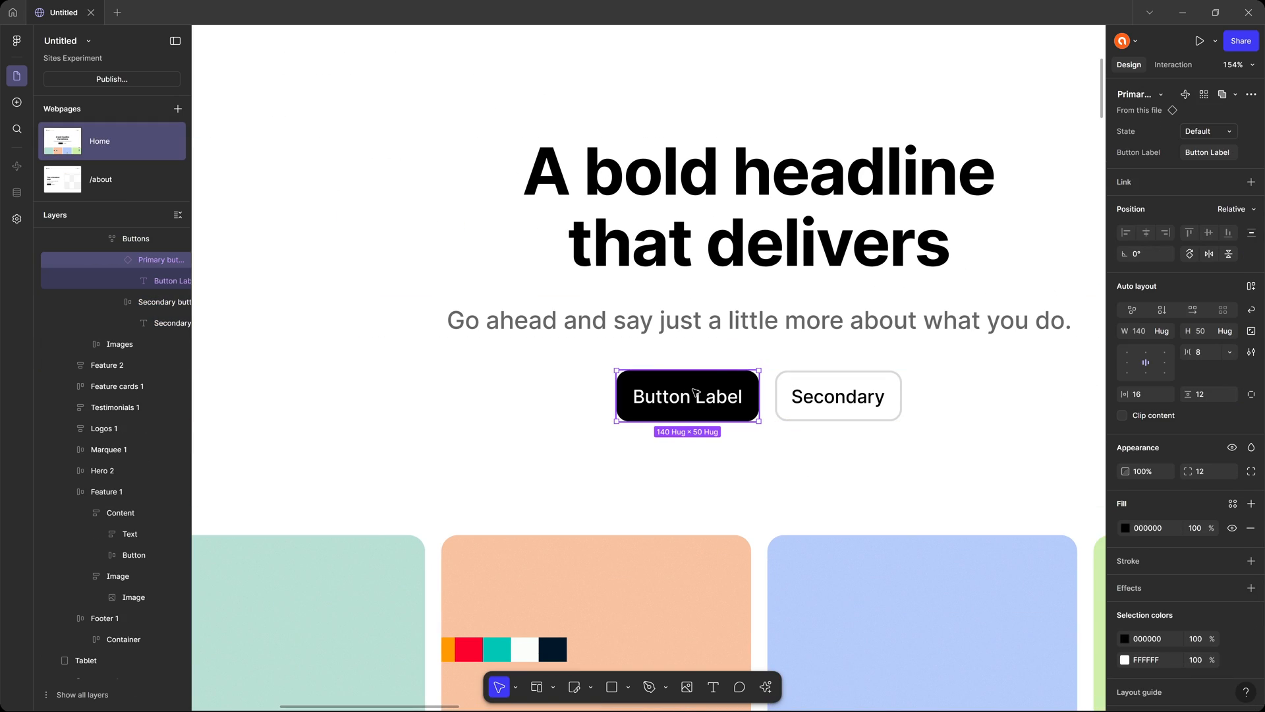
pyautogui.click(1199, 155)
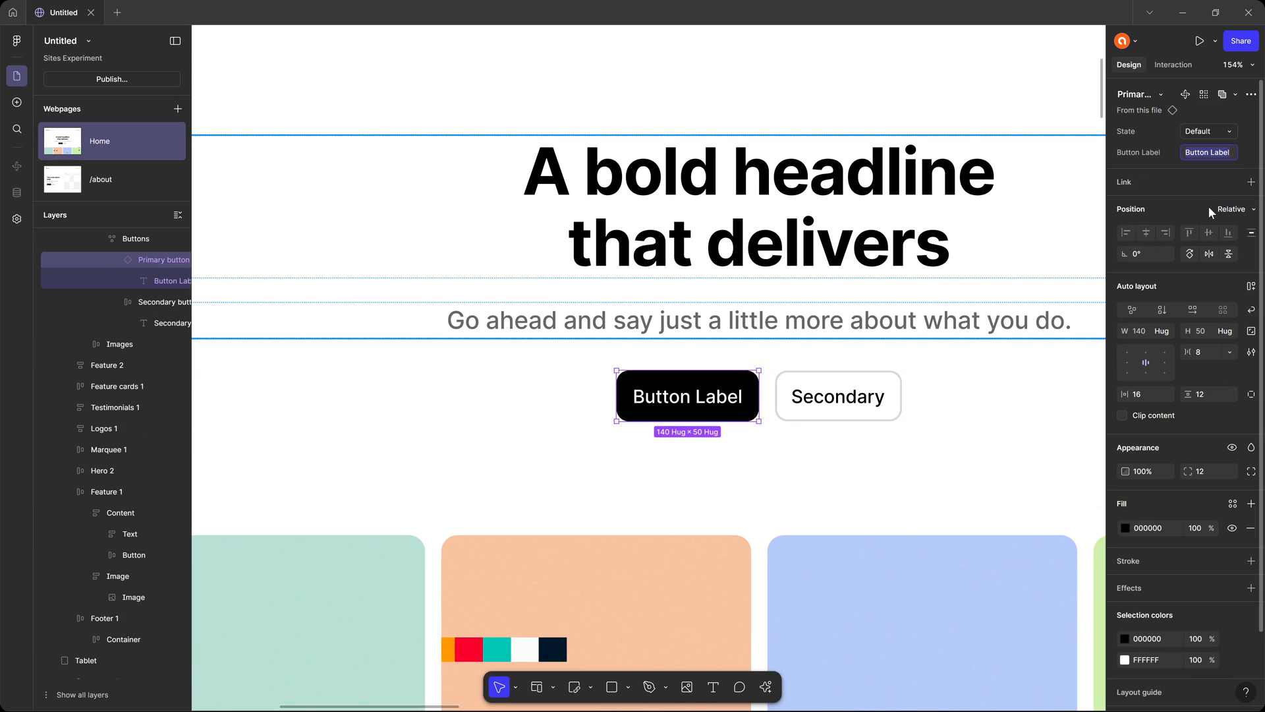
pyautogui.write('Call to action')
pyautogui.press('Return')
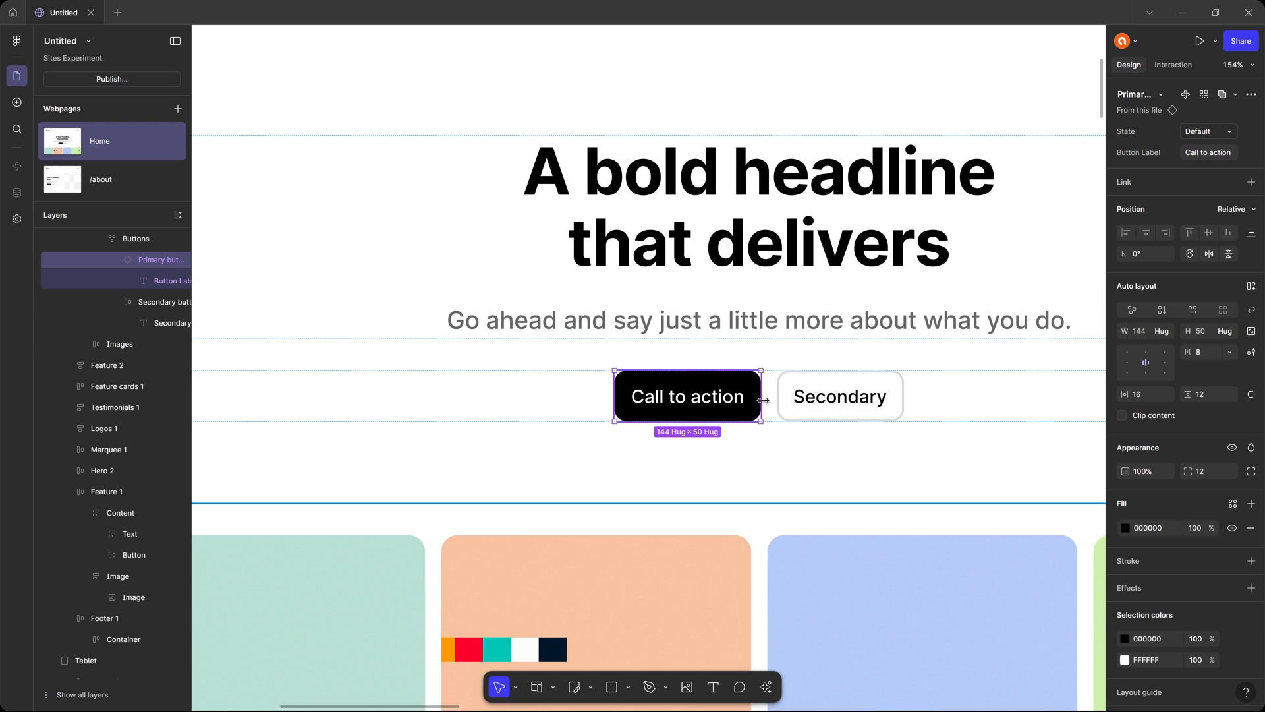
pyautogui.click(794, 289)
# Create a text style named "Heading 1" from Home's Desktop hero headline, with Desktop, Tablet and Mobile breakpoints.
pyautogui.scroll(-5, 835, 359)
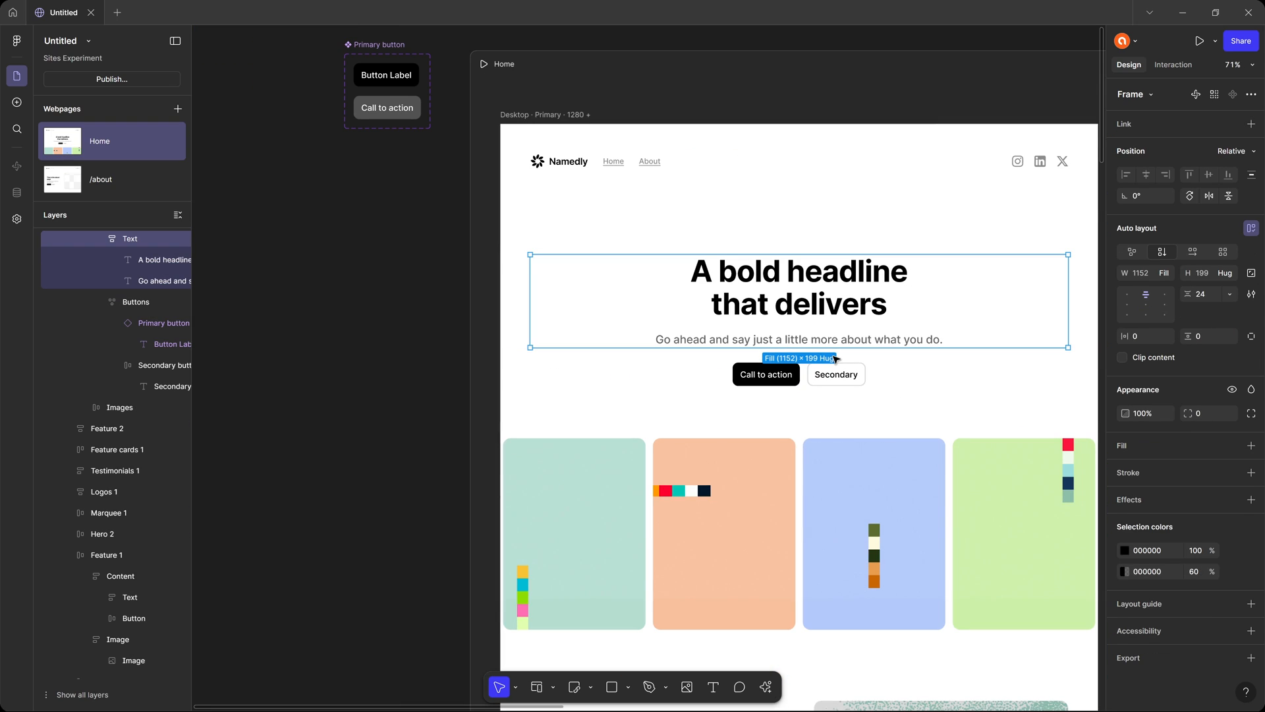
pyautogui.moveTo(687, 306); pyautogui.dragTo(530, 337)
pyautogui.click(649, 60)
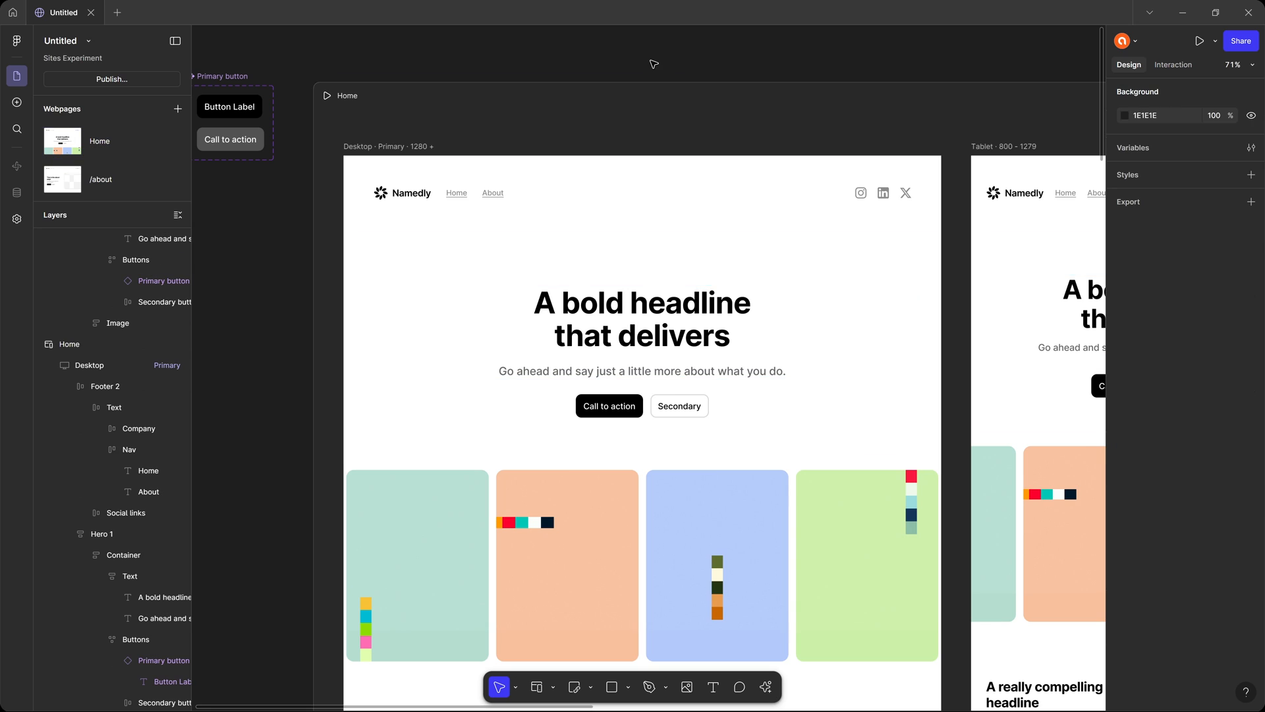
pyautogui.moveTo(341, 67); pyautogui.dragTo(377, 62)
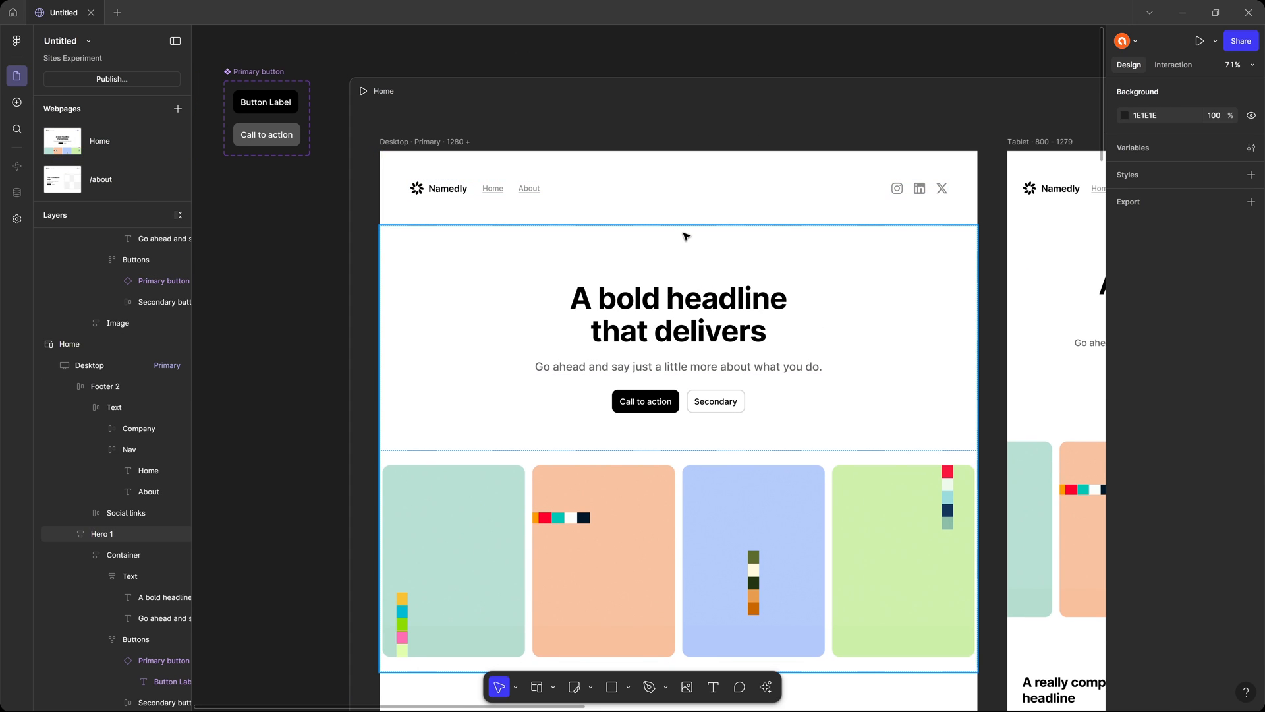
pyautogui.click(730, 318)
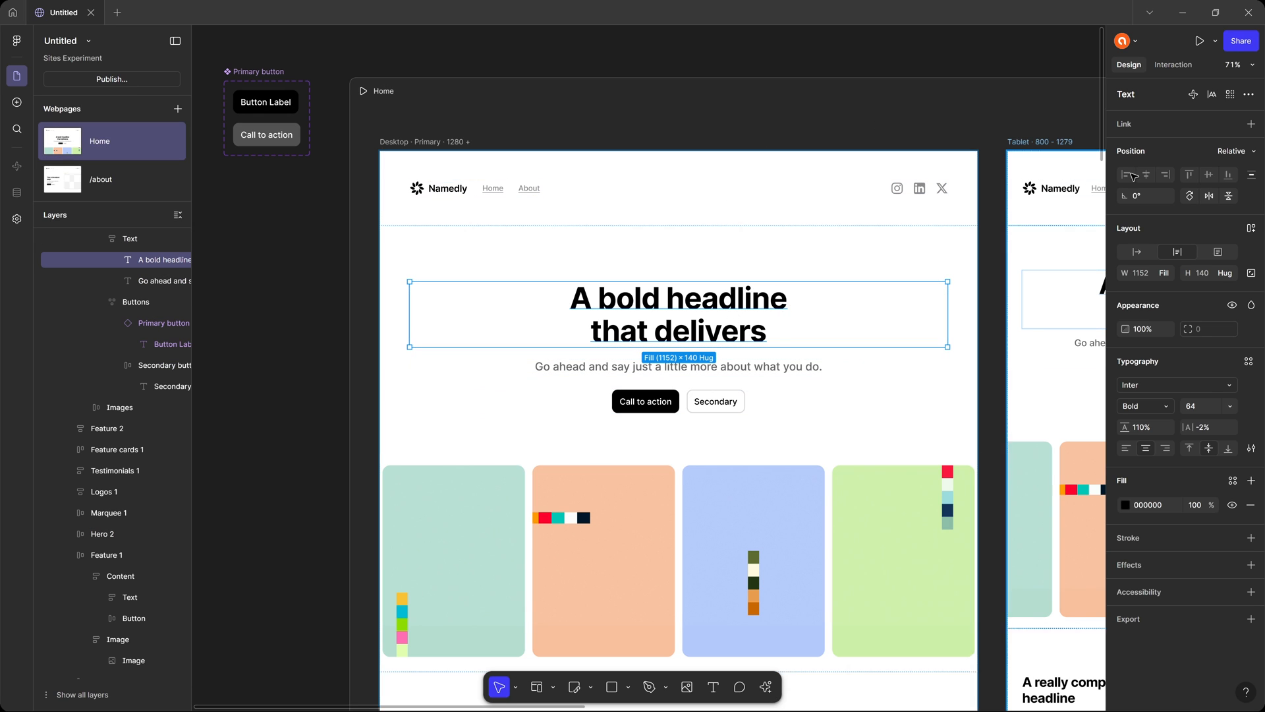
pyautogui.click(1248, 362)
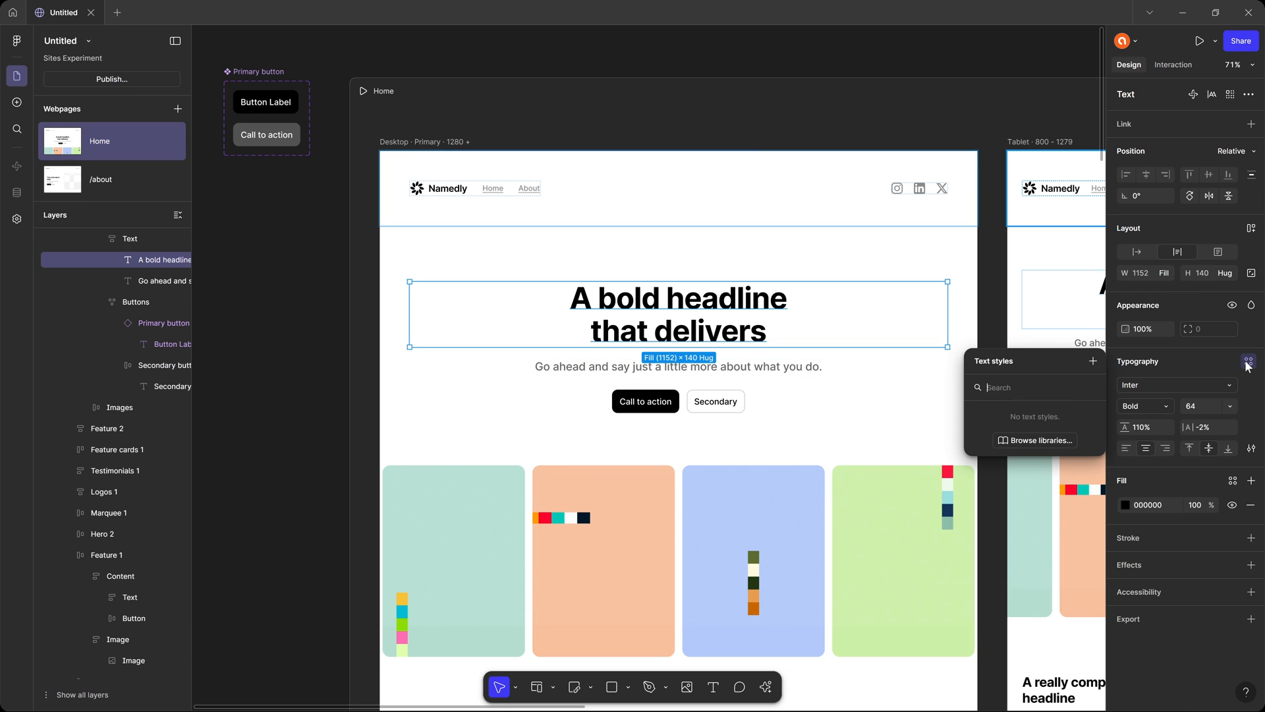
pyautogui.click(1092, 361)
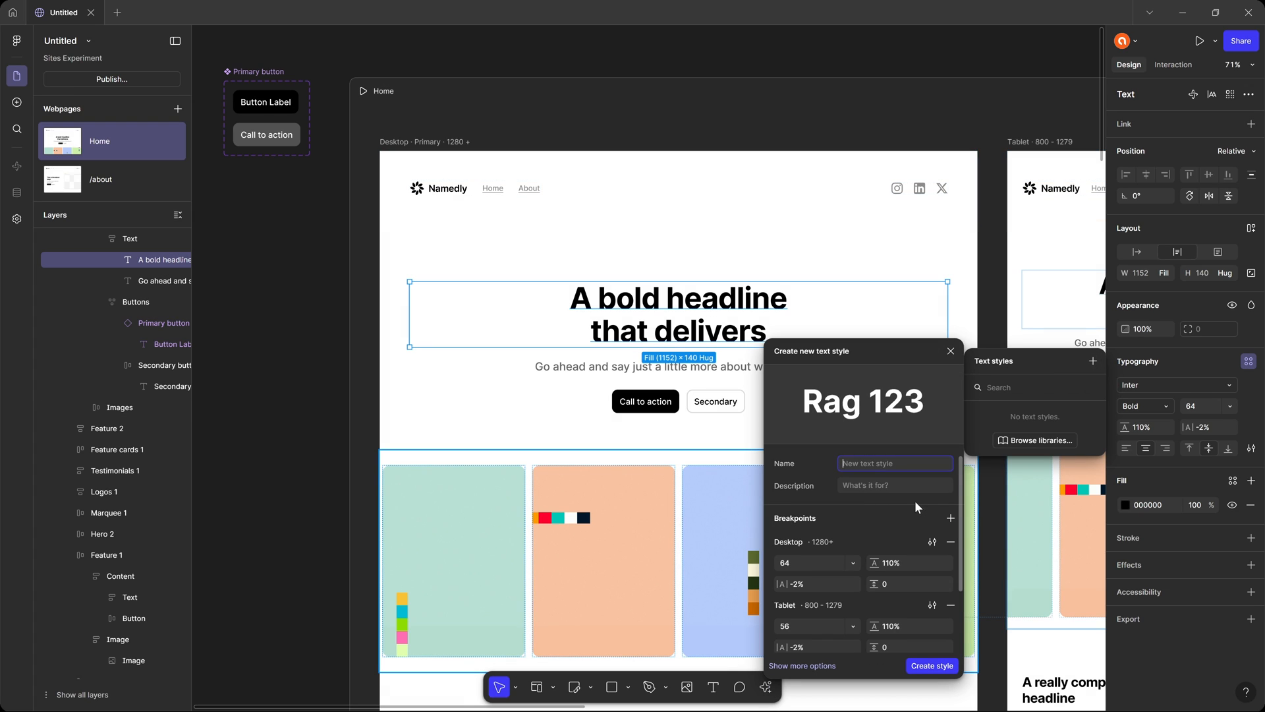
pyautogui.scroll(-3, 910, 501)
pyautogui.scroll(3, 906, 501)
pyautogui.scroll(-3, 837, 515)
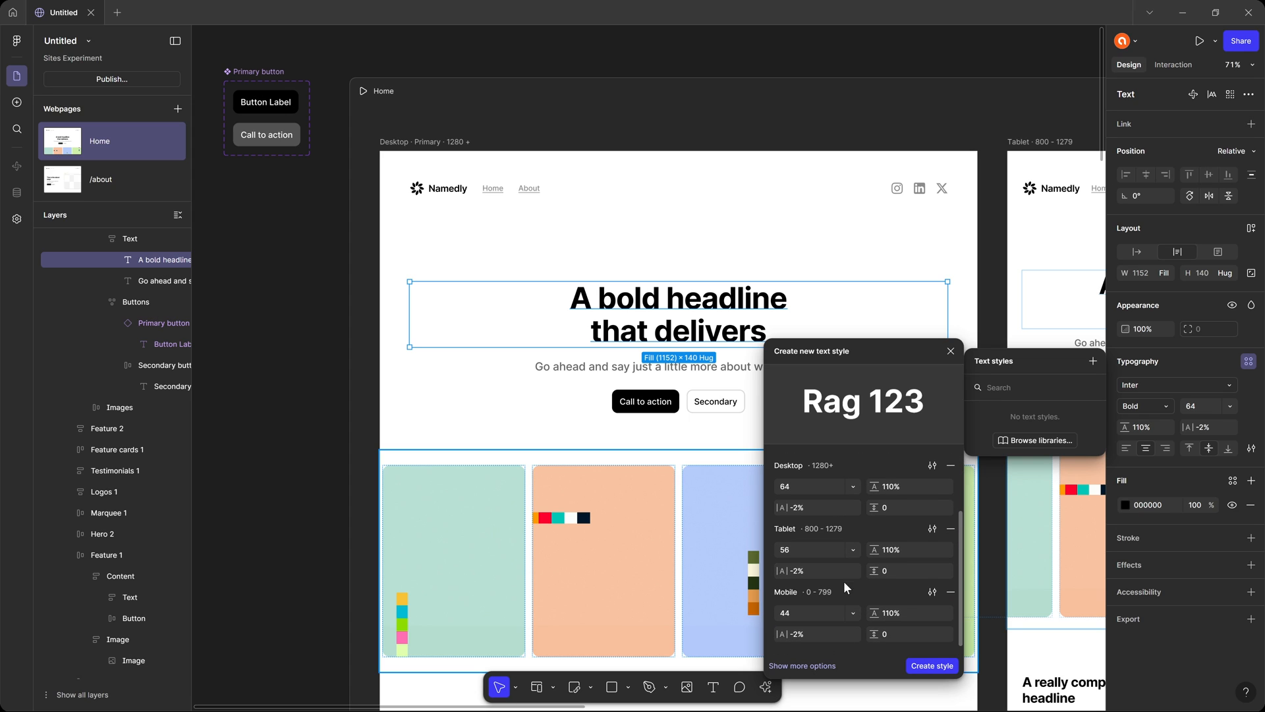
pyautogui.scroll(3, 845, 599)
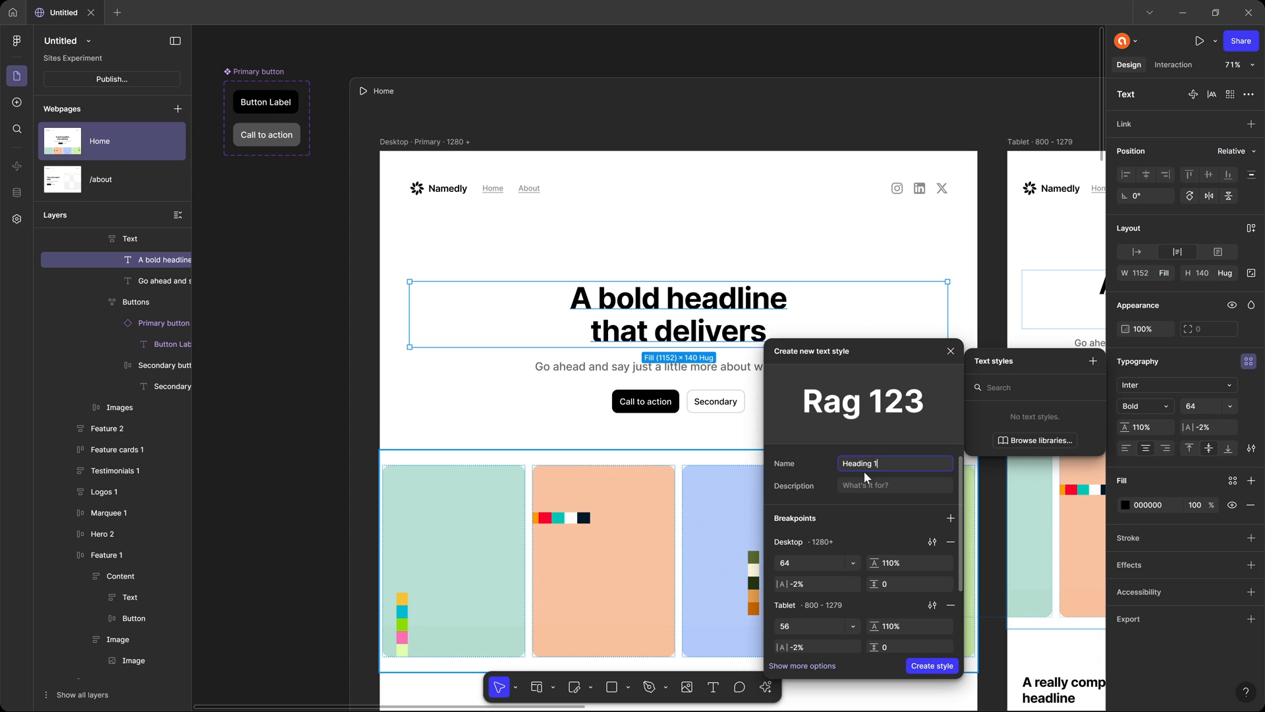
pyautogui.scroll(-3, 887, 468)
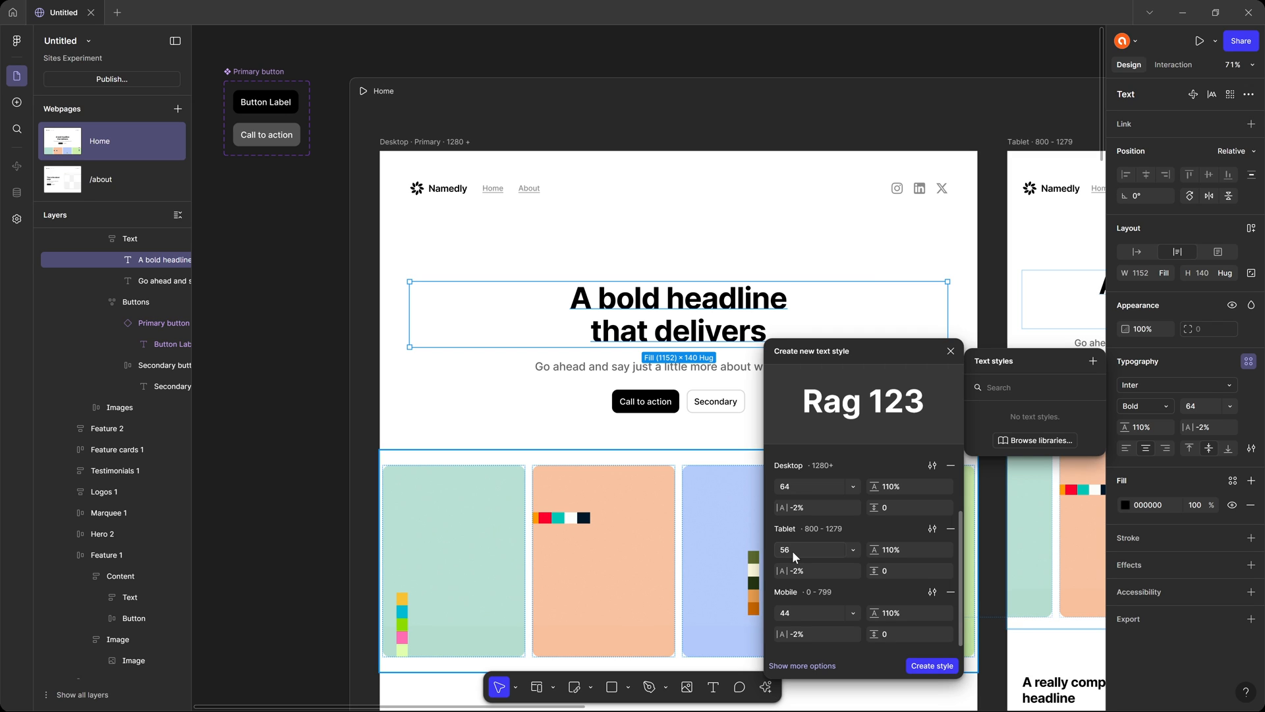
pyautogui.click(932, 666)
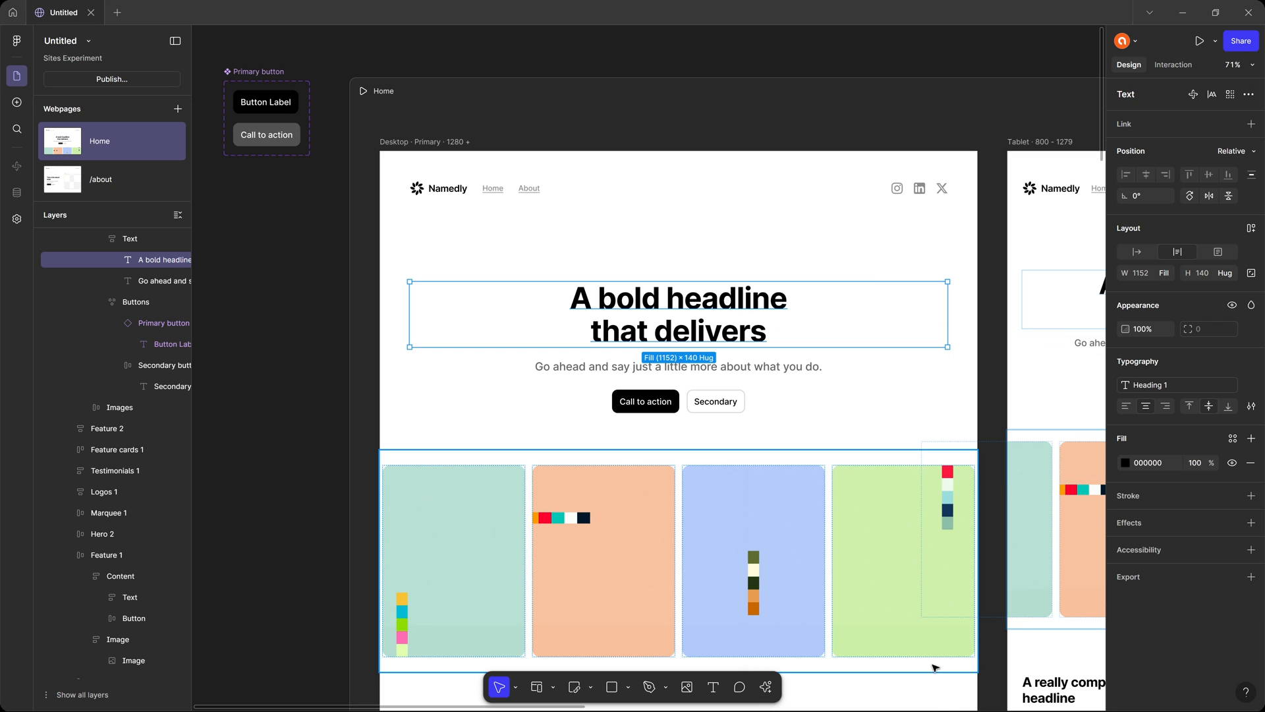
# Check the hero headline and its text style in Home's Tablet and Mobile layouts.
pyautogui.hscroll(10, 812, 332)
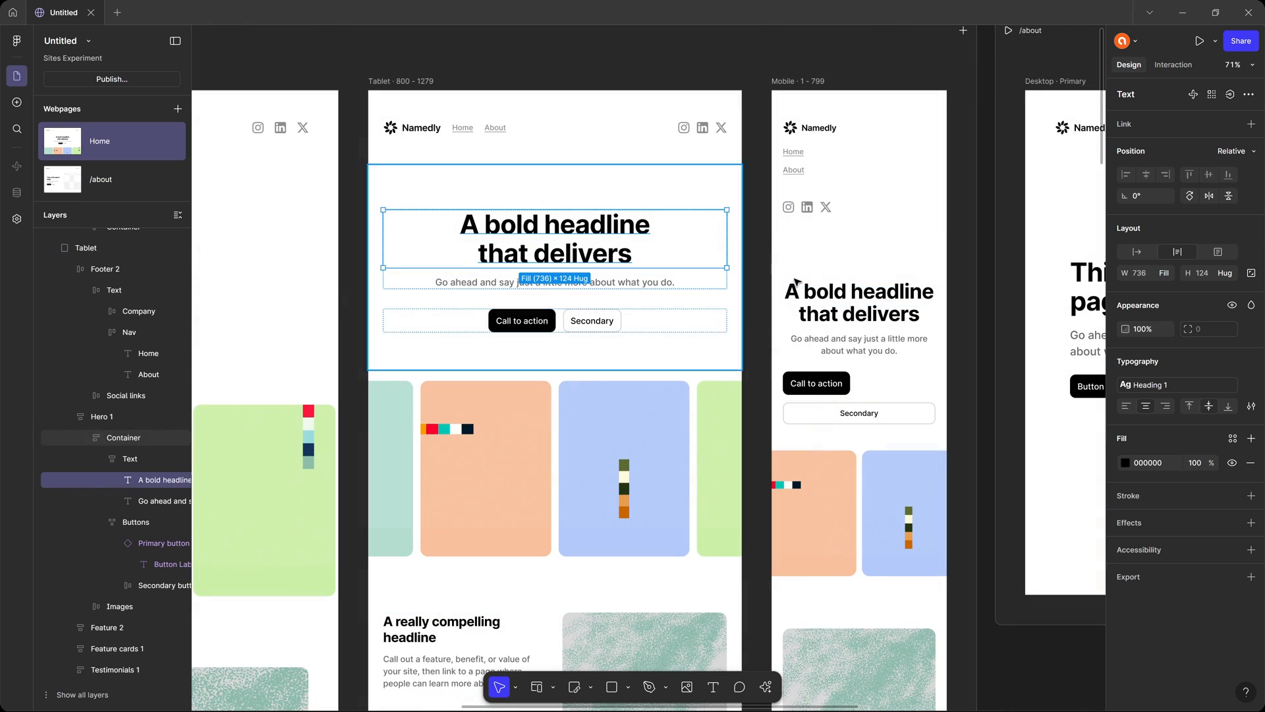
pyautogui.click(890, 313)
pyautogui.doubleClick(890, 313)
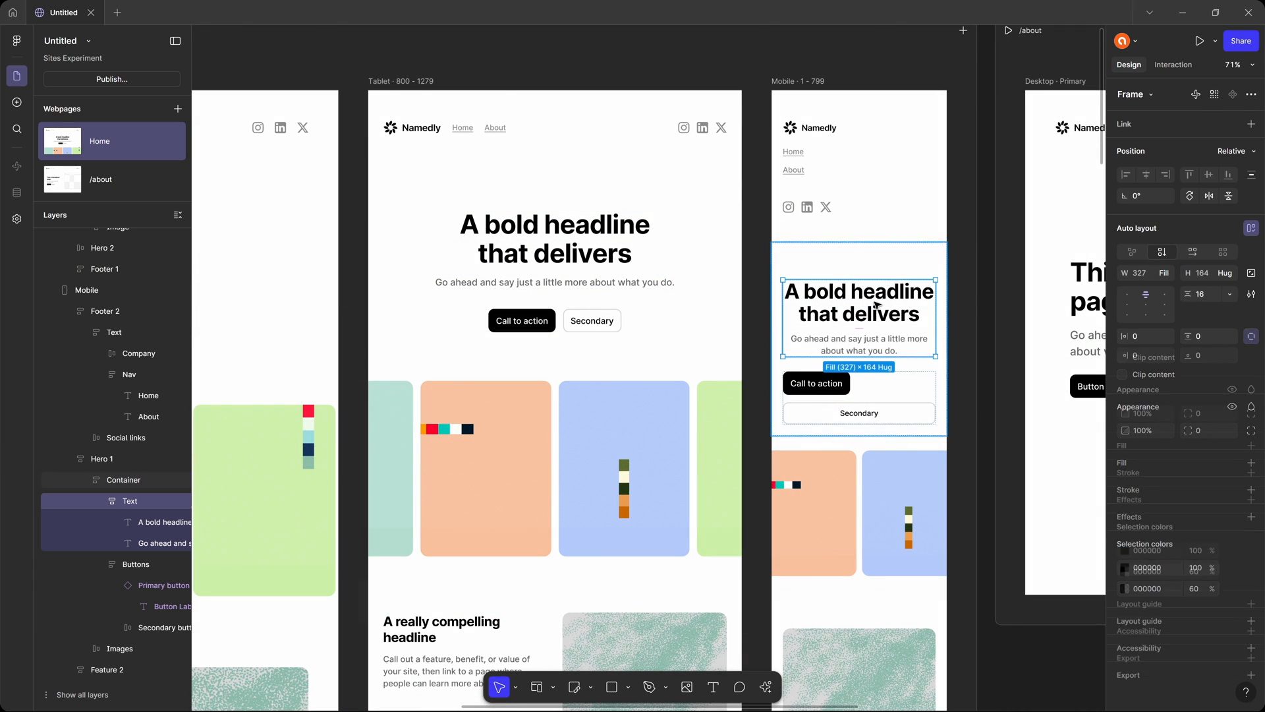
# Create a number variable named "test" and enlarge the Variables window.
pyautogui.hscroll(-5, 773, 288)
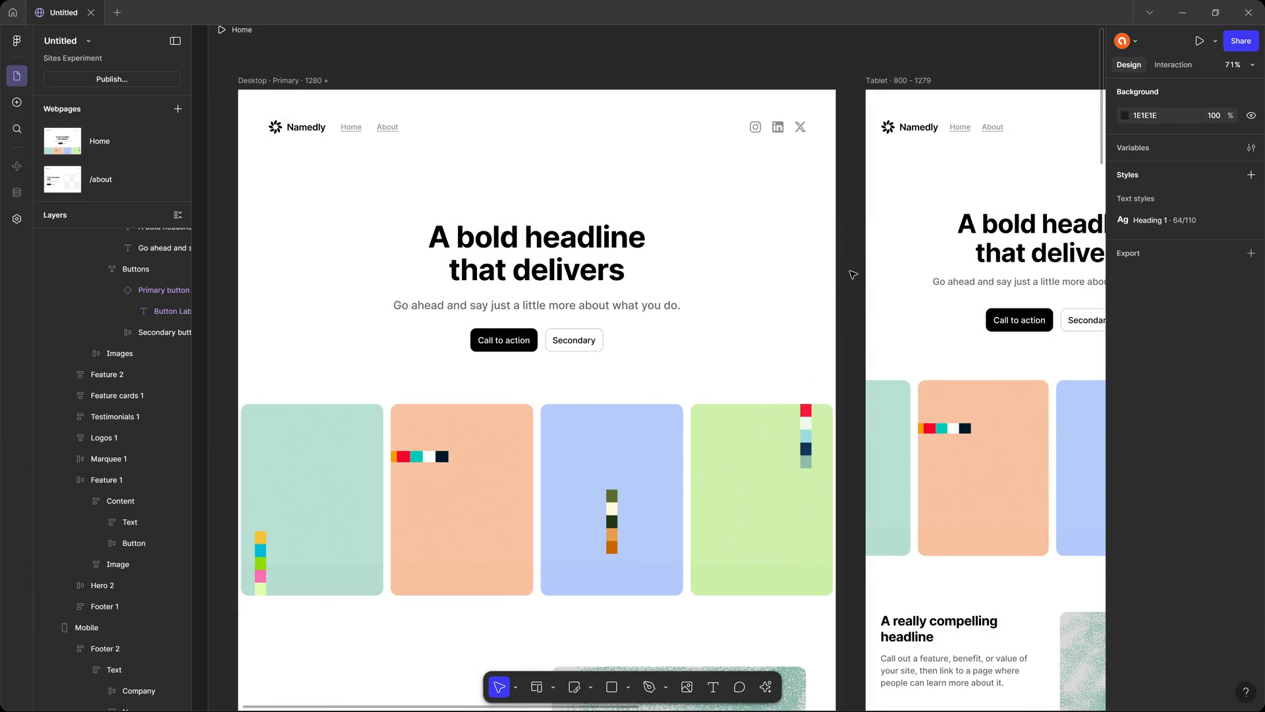
pyautogui.click(1251, 148)
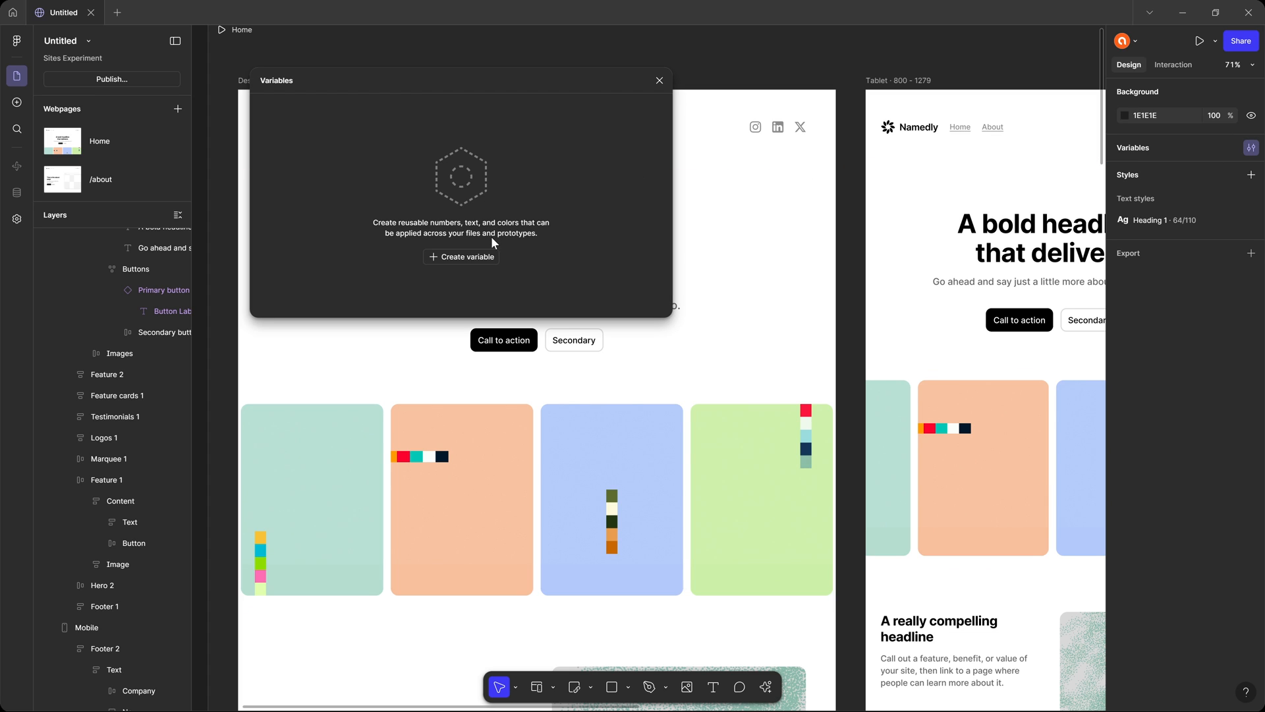
pyautogui.click(476, 264)
pyautogui.click(477, 296)
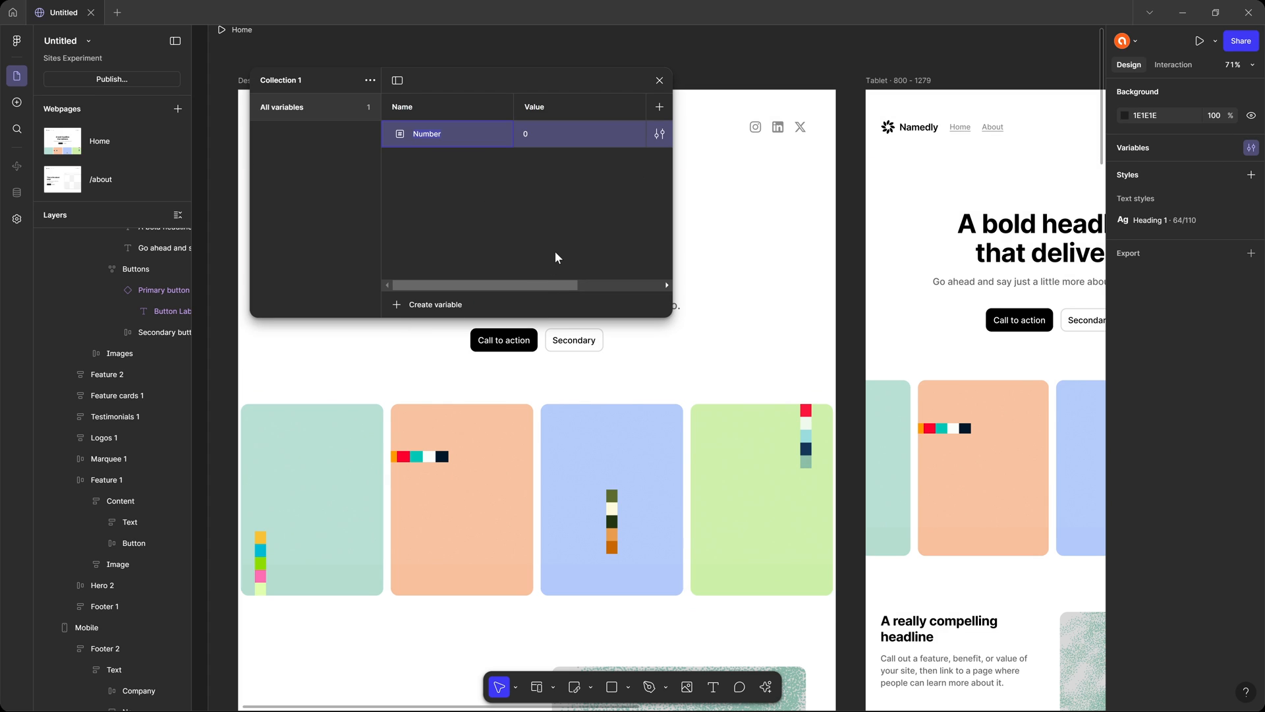
pyautogui.write('test')
pyautogui.press('Return')
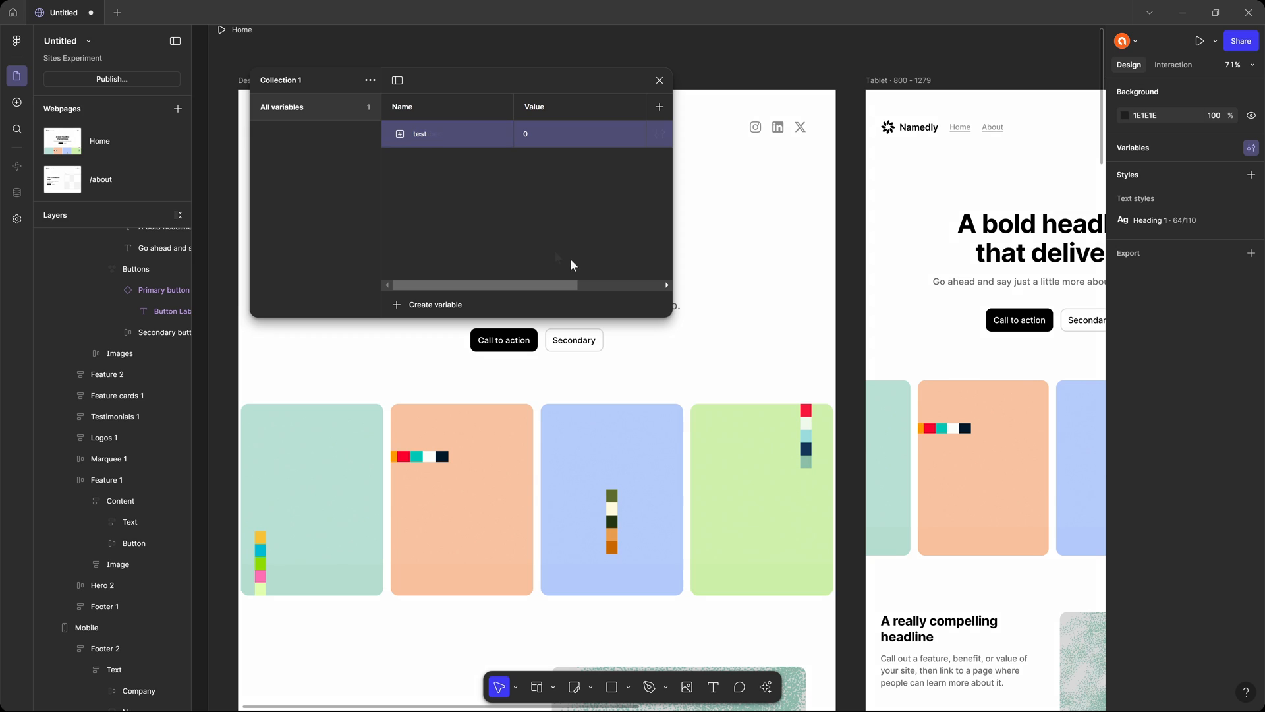
pyautogui.moveTo(662, 321); pyautogui.dragTo(825, 417)
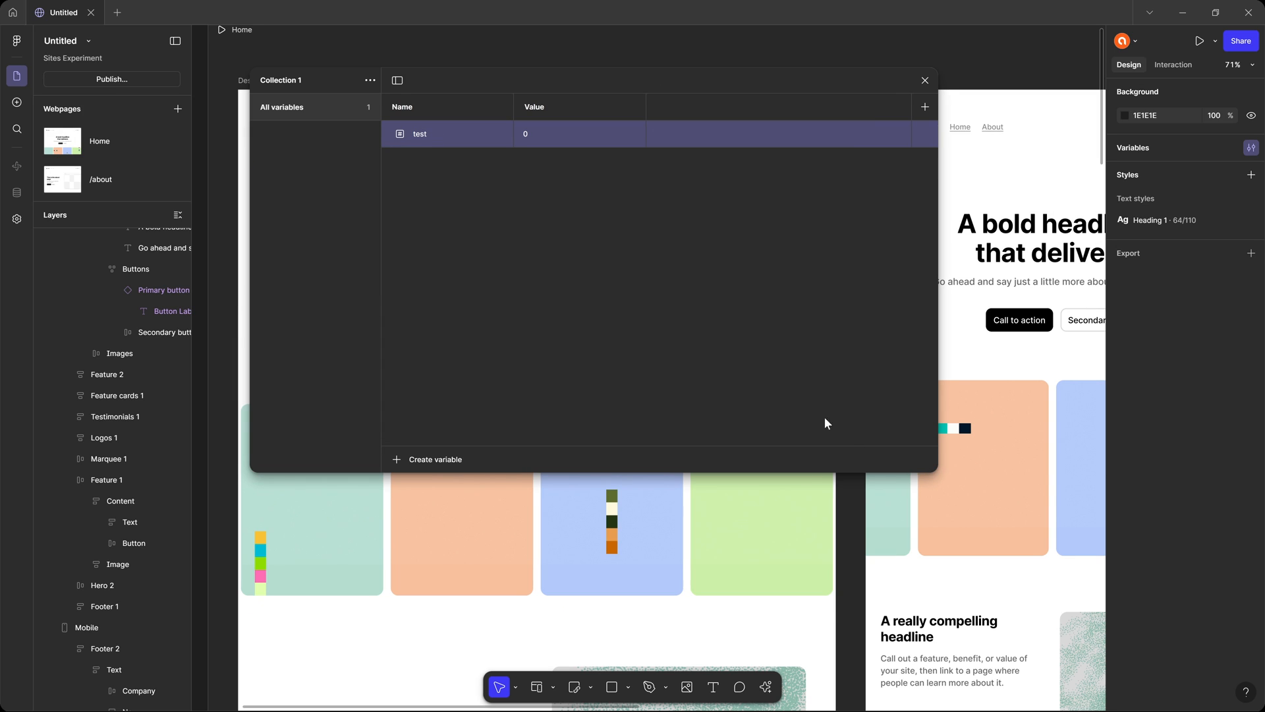
pyautogui.click(364, 79)
pyautogui.click(338, 81)
pyautogui.click(369, 80)
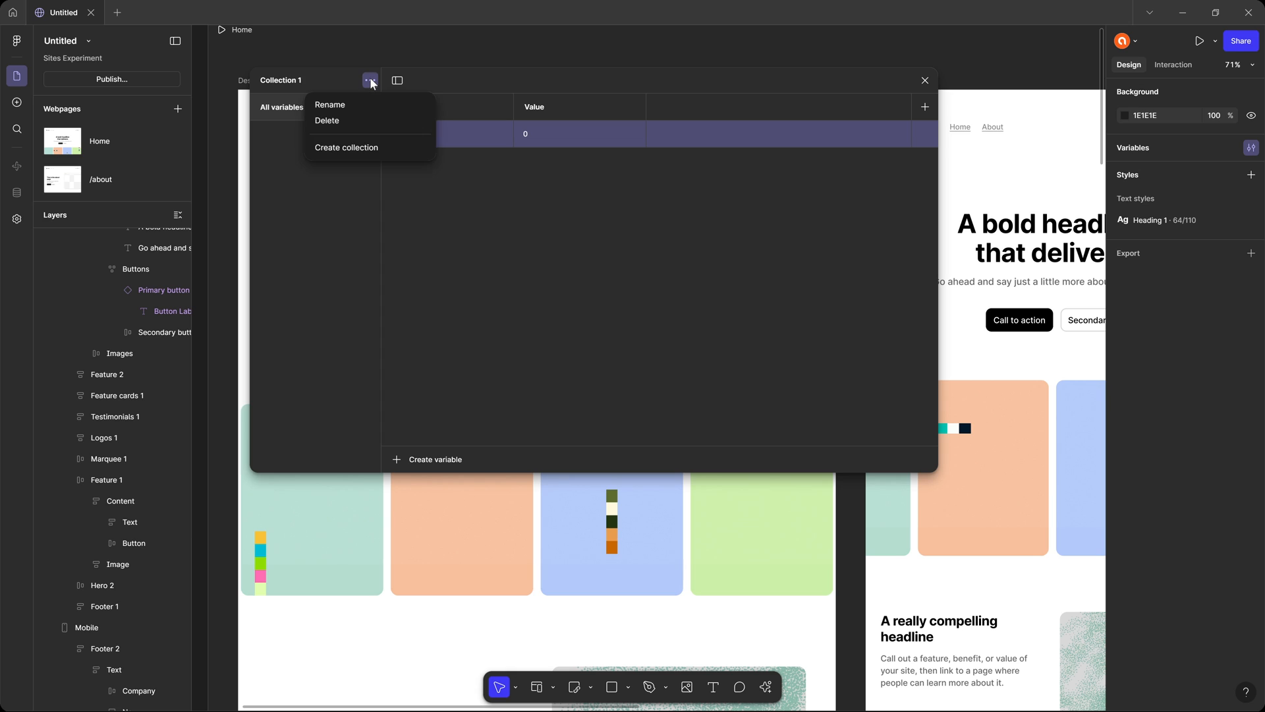
pyautogui.click(505, 195)
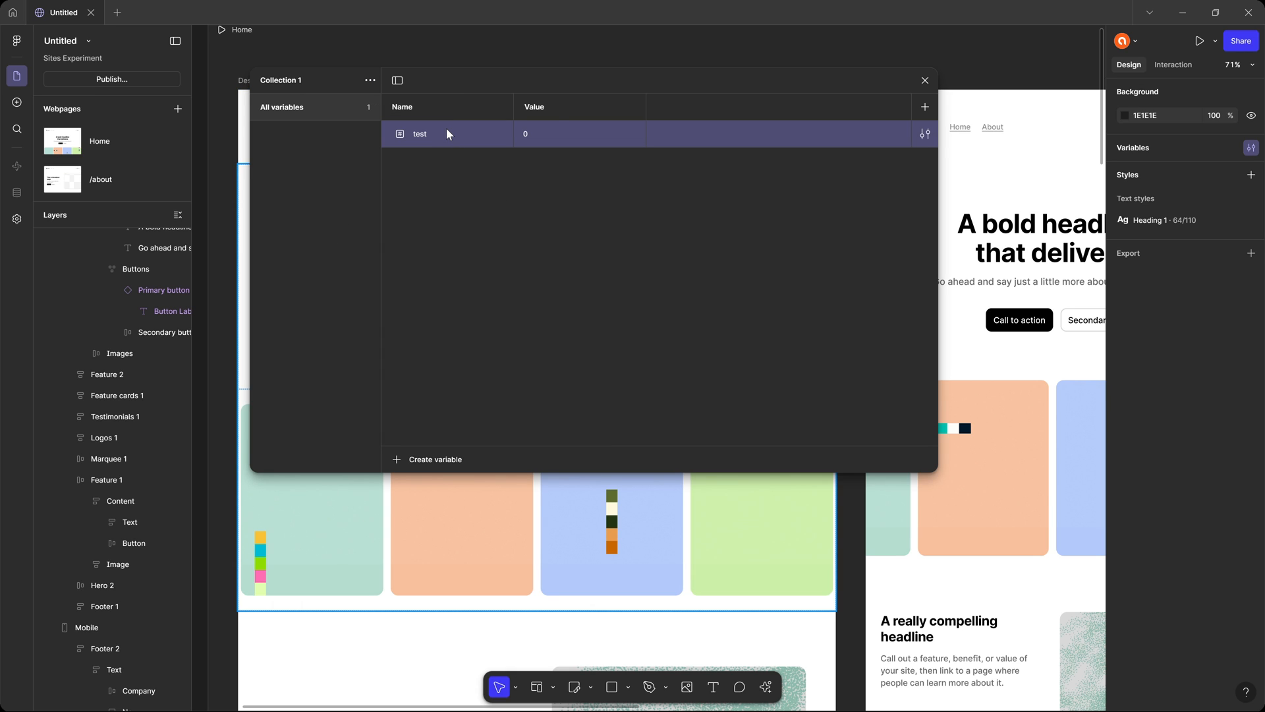
# Put the test variable in a new group and add a second mode to its collection.
pyautogui.rightClick(447, 130)
pyautogui.click(487, 177)
pyautogui.click(473, 196)
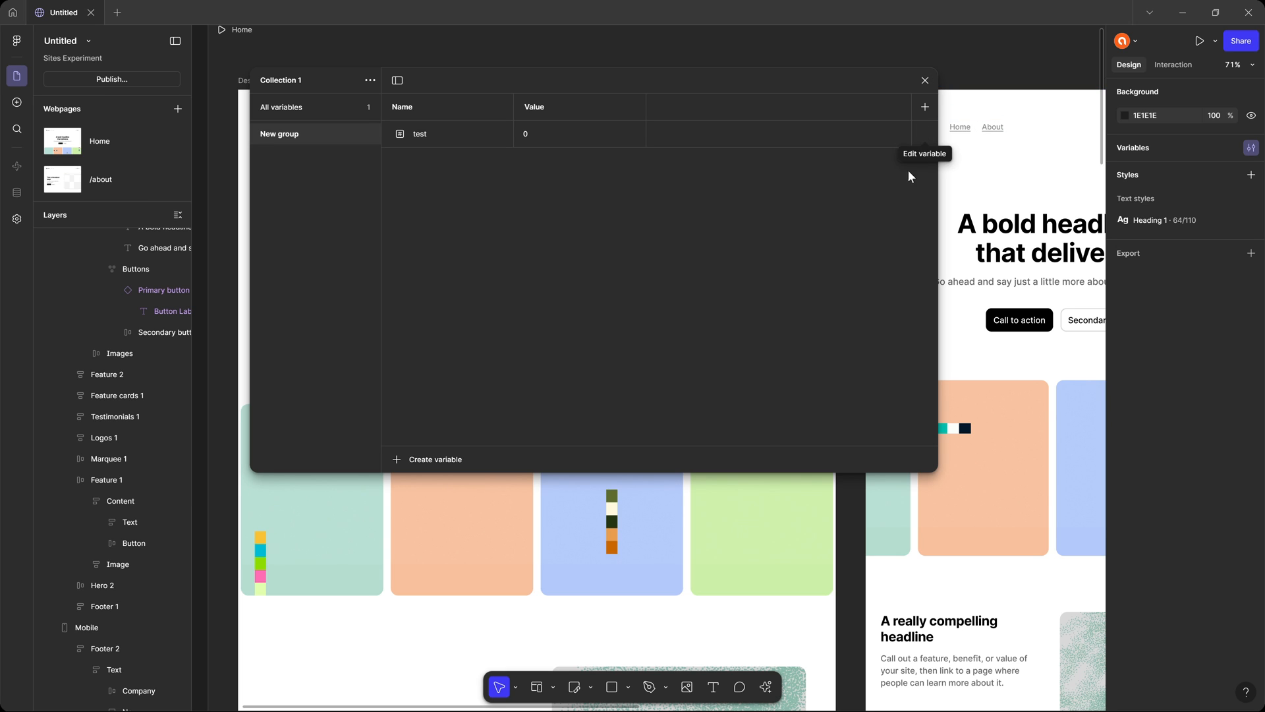
pyautogui.click(923, 109)
pyautogui.click(850, 183)
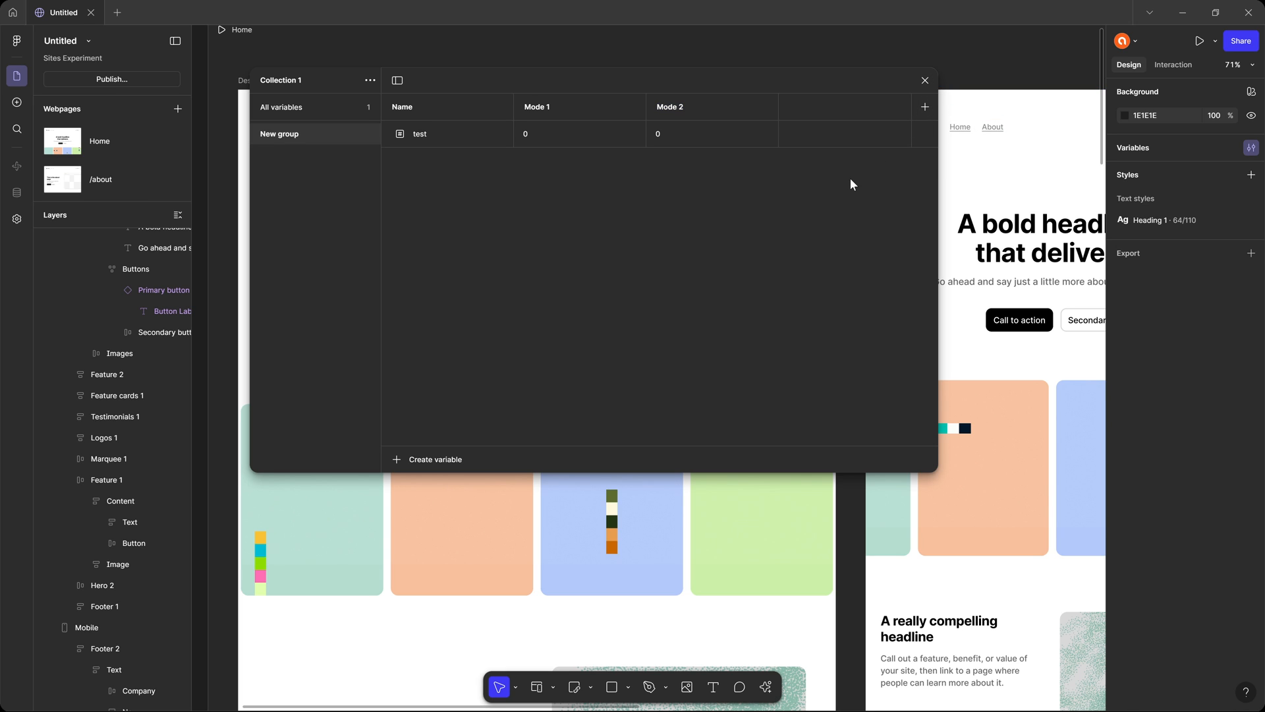
pyautogui.click(926, 80)
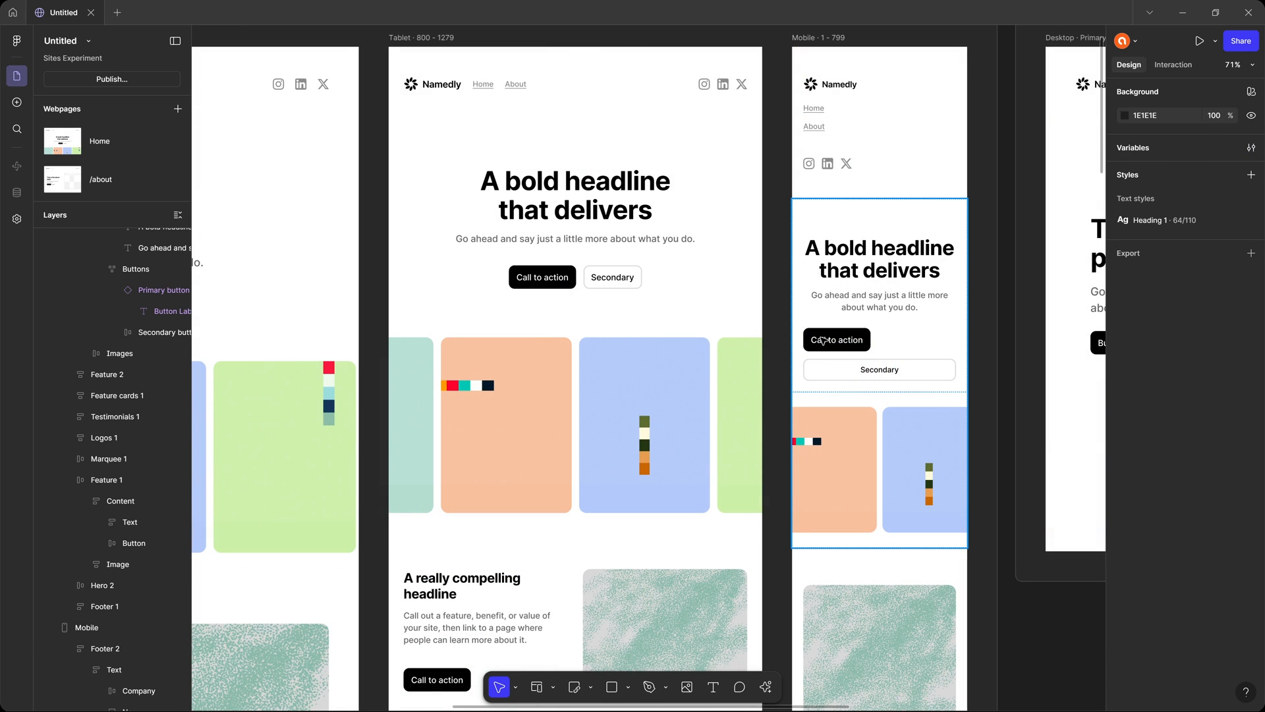
# Review the Heading 1 text style's properties and its Desktop, Tablet and Mobile breakpoints, including the Desktop breakpoint's settings.
pyautogui.moveTo(817, 319); pyautogui.dragTo(580, 341)
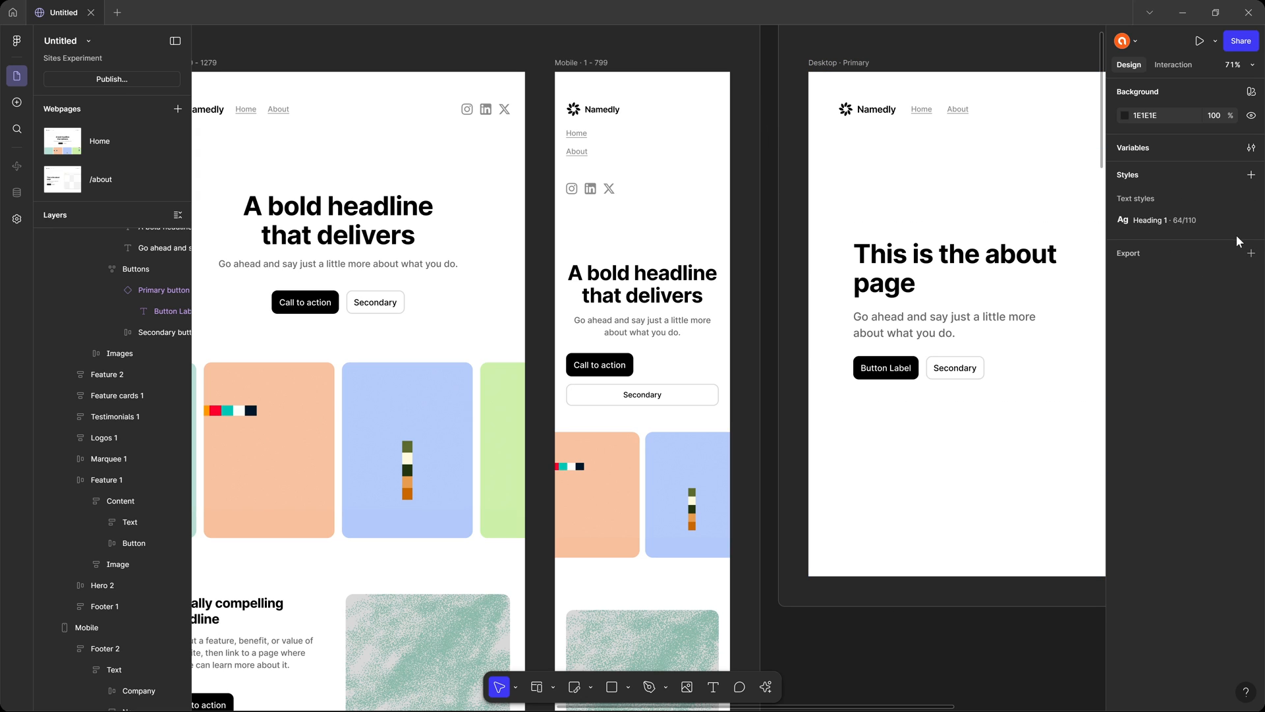
pyautogui.click(1251, 220)
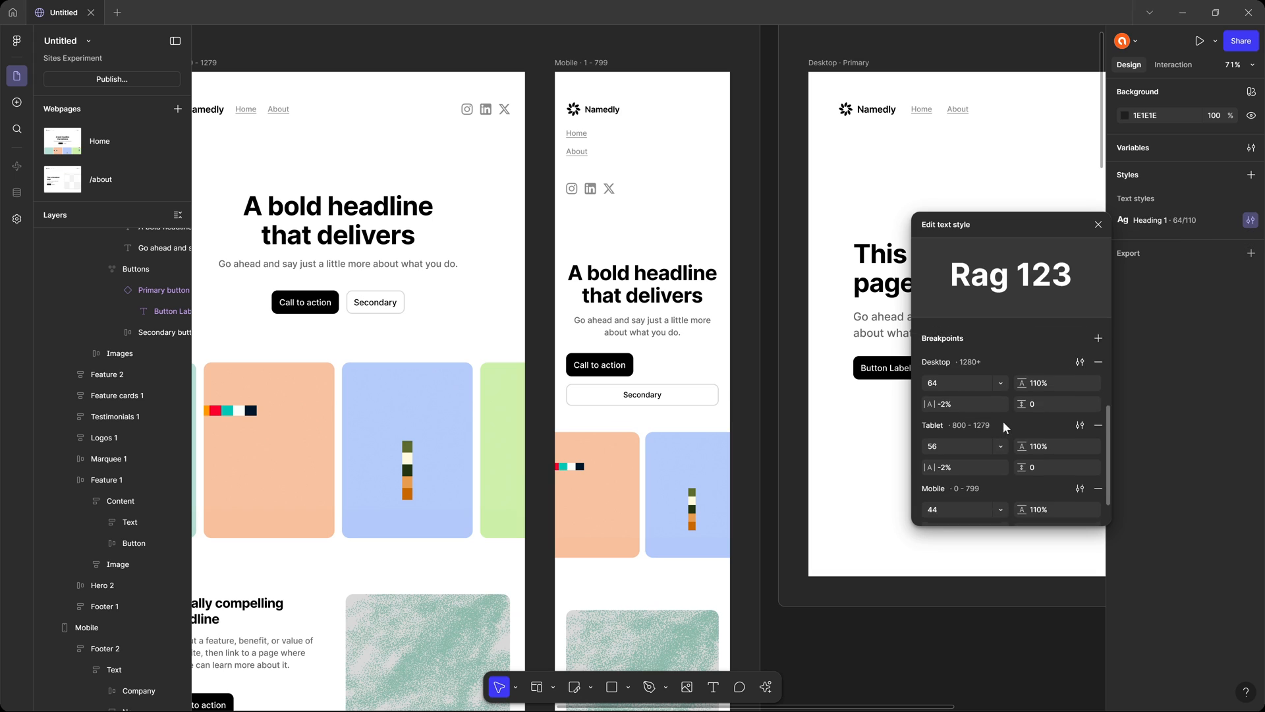
pyautogui.scroll(-1, 1004, 427)
pyautogui.scroll(5, 975, 361)
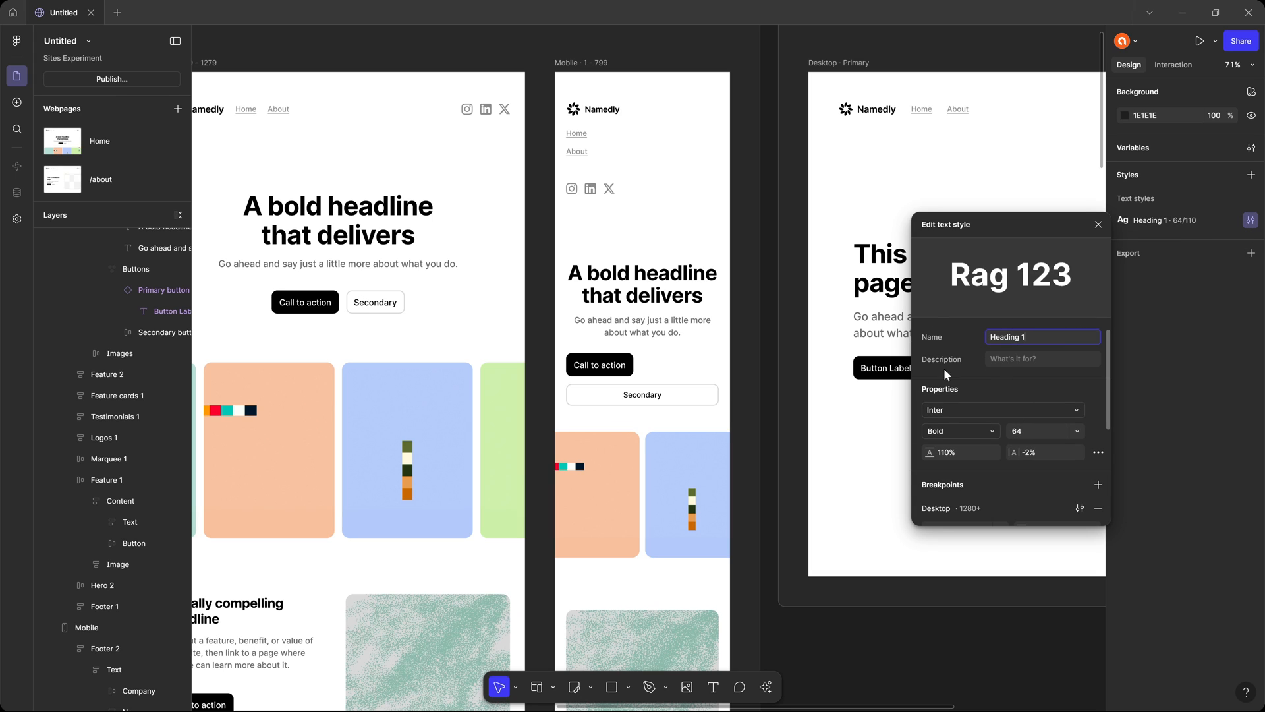
pyautogui.scroll(-5, 1042, 442)
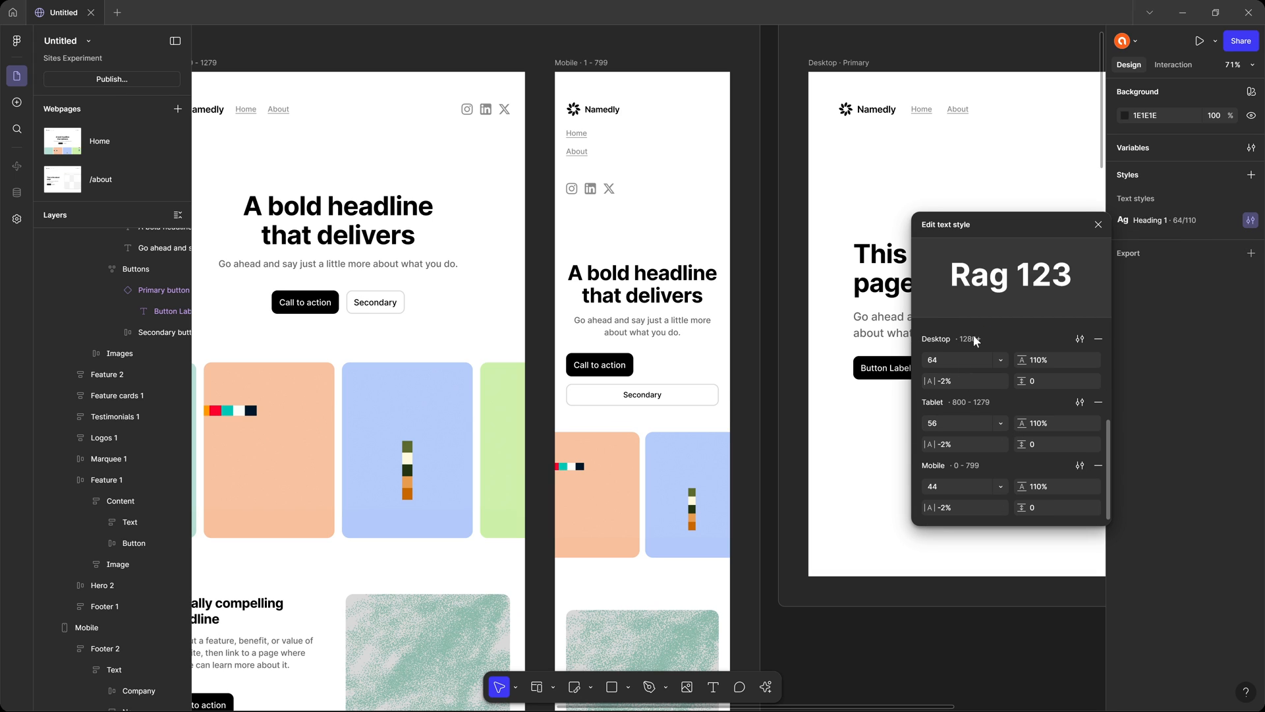
pyautogui.click(1080, 339)
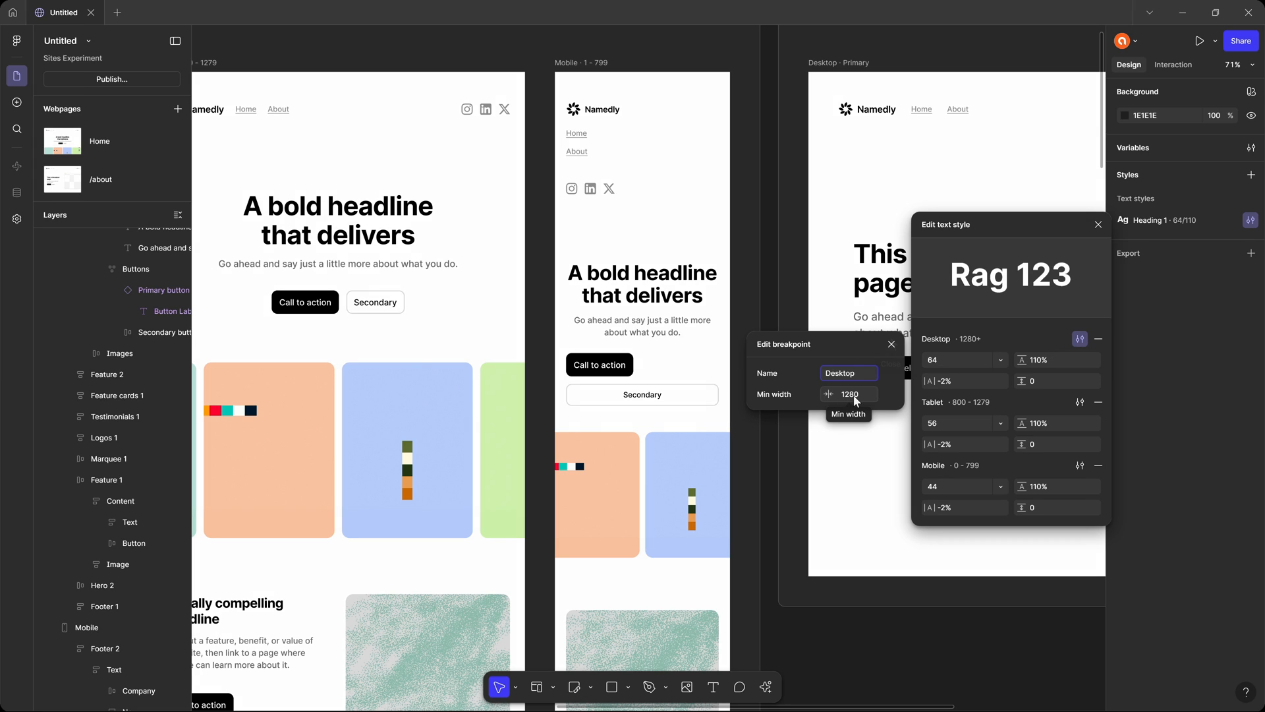
pyautogui.click(891, 345)
# Add a custom breakpoint with a width of 300 to the Home webpage.
pyautogui.moveTo(692, 198)
pyautogui.mouseDown()
pyautogui.moveTo(860, 218)
pyautogui.moveTo(697, 208)
pyautogui.mouseUp()
pyautogui.click(591, 70)
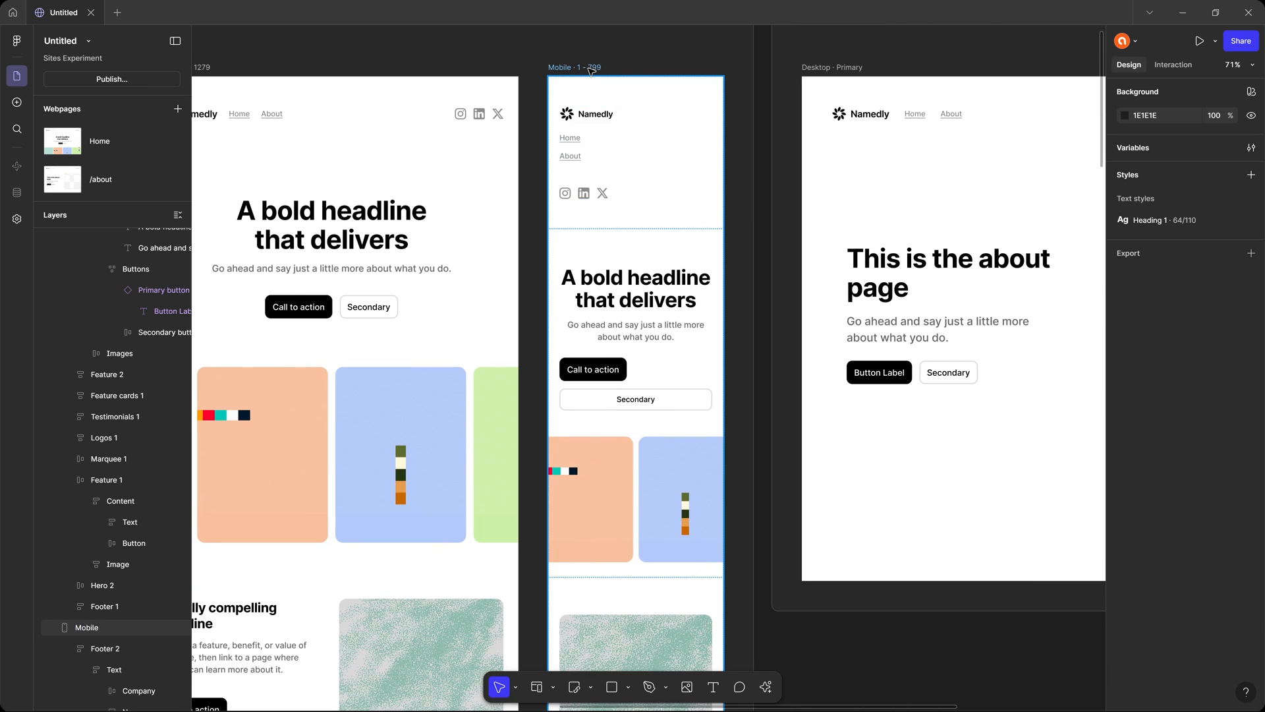
pyautogui.click(591, 71)
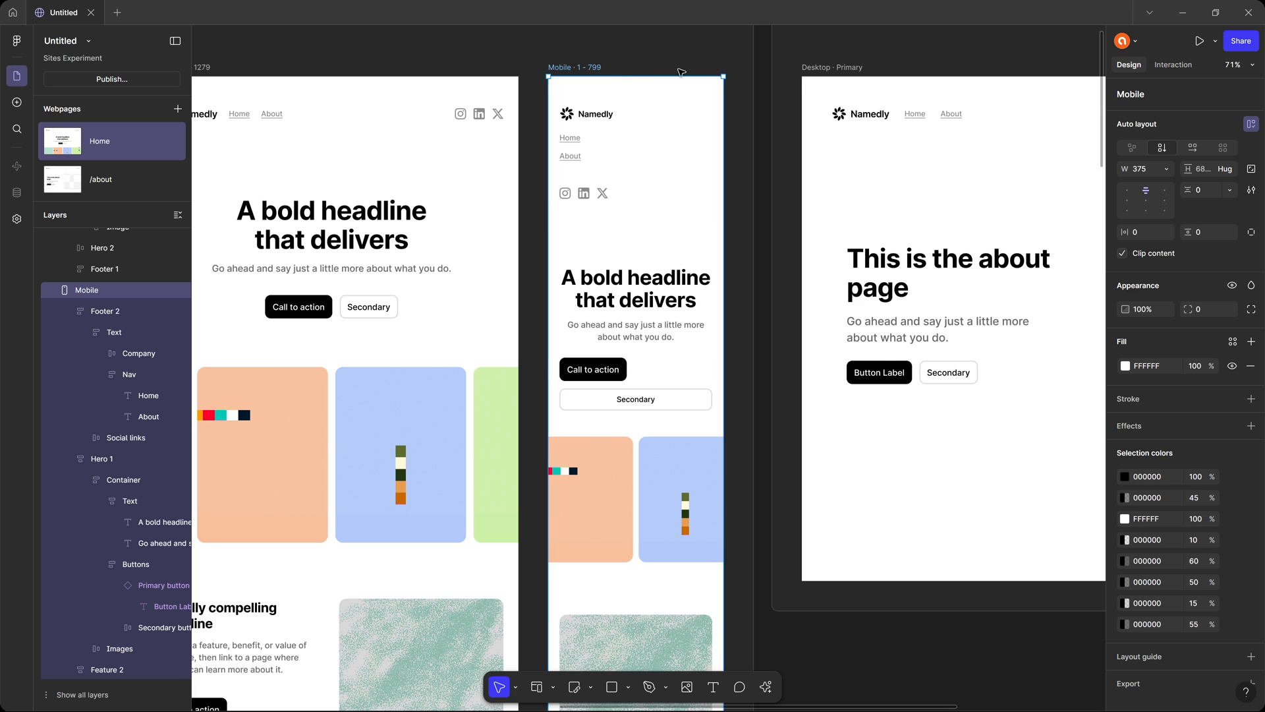
pyautogui.scroll(2, 625, 106)
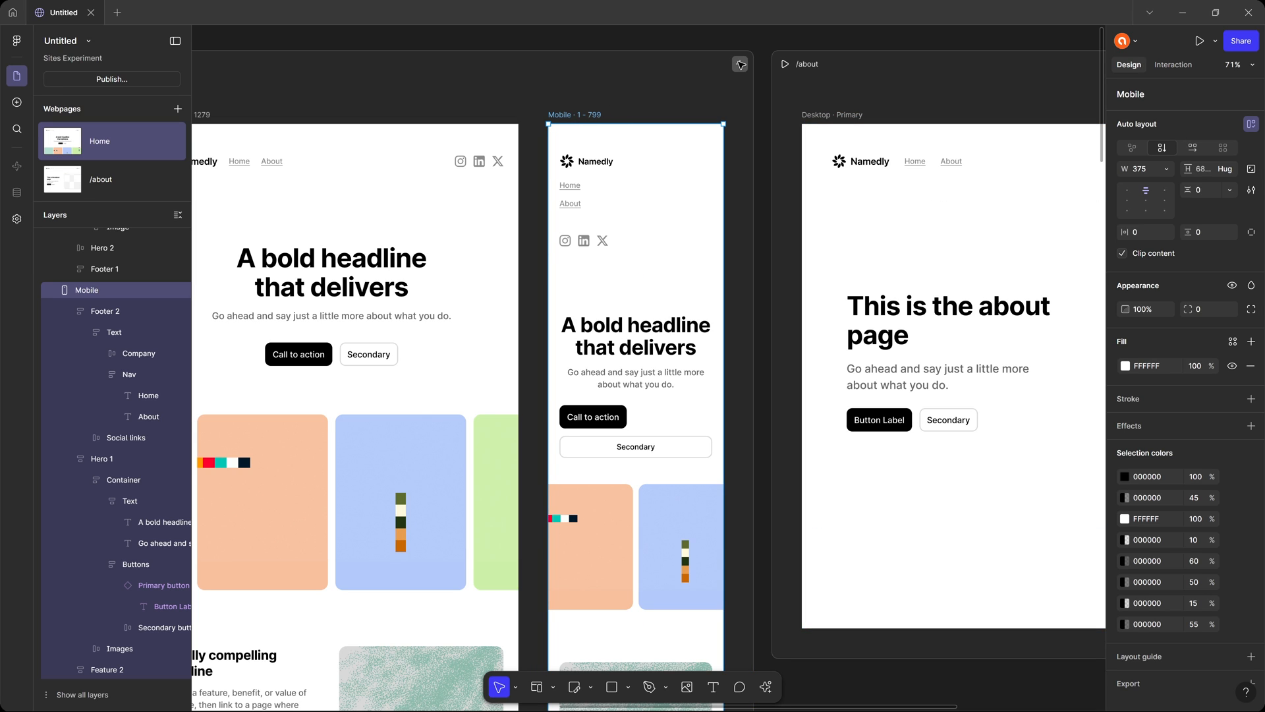
pyautogui.click(740, 64)
pyautogui.click(659, 136)
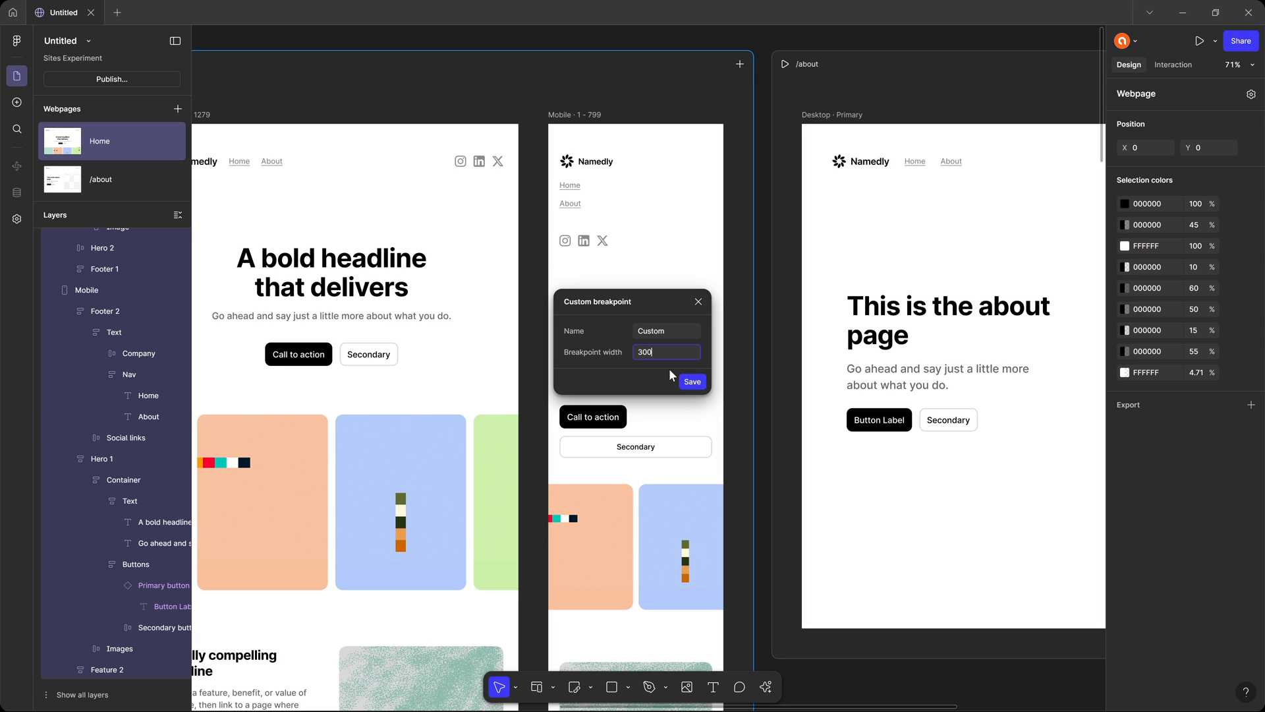
pyautogui.click(693, 382)
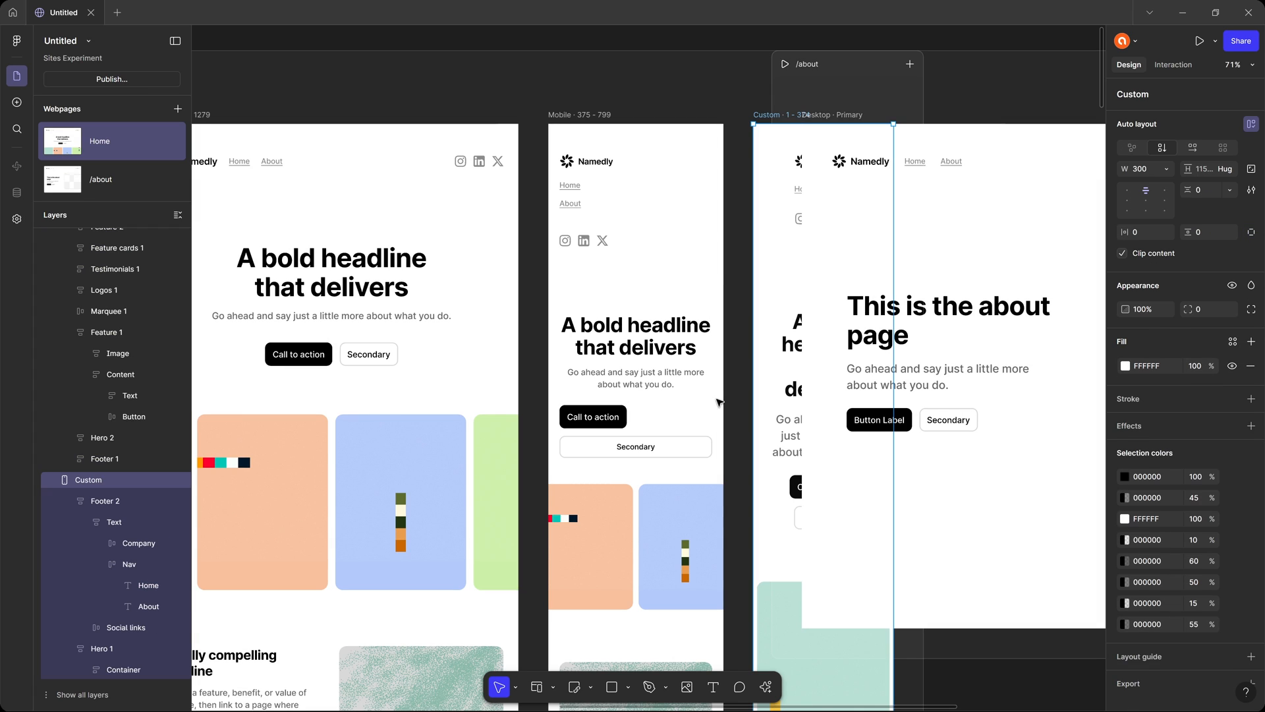
# Move the Primary button component and the Home webpage leftward on the canvas, clear of the /about webpage.
pyautogui.scroll(-5, 637, 256)
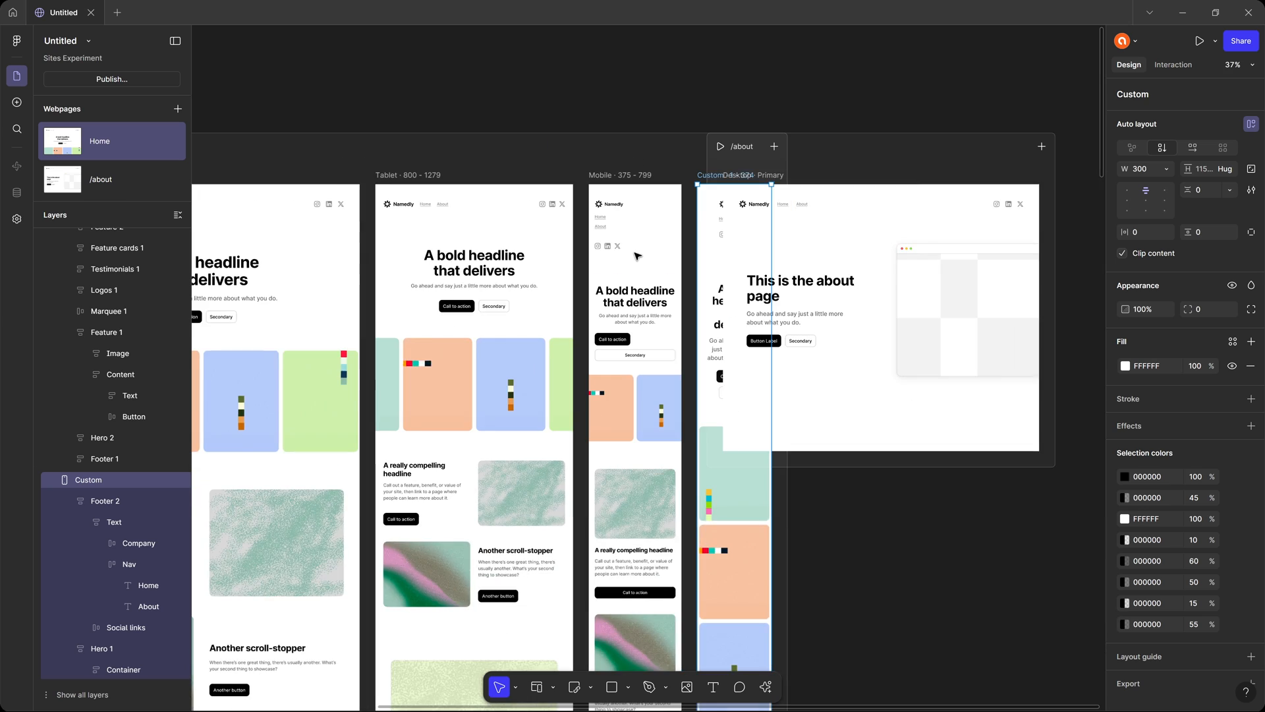
pyautogui.scroll(-4, 637, 256)
pyautogui.moveTo(514, 178); pyautogui.dragTo(737, 142)
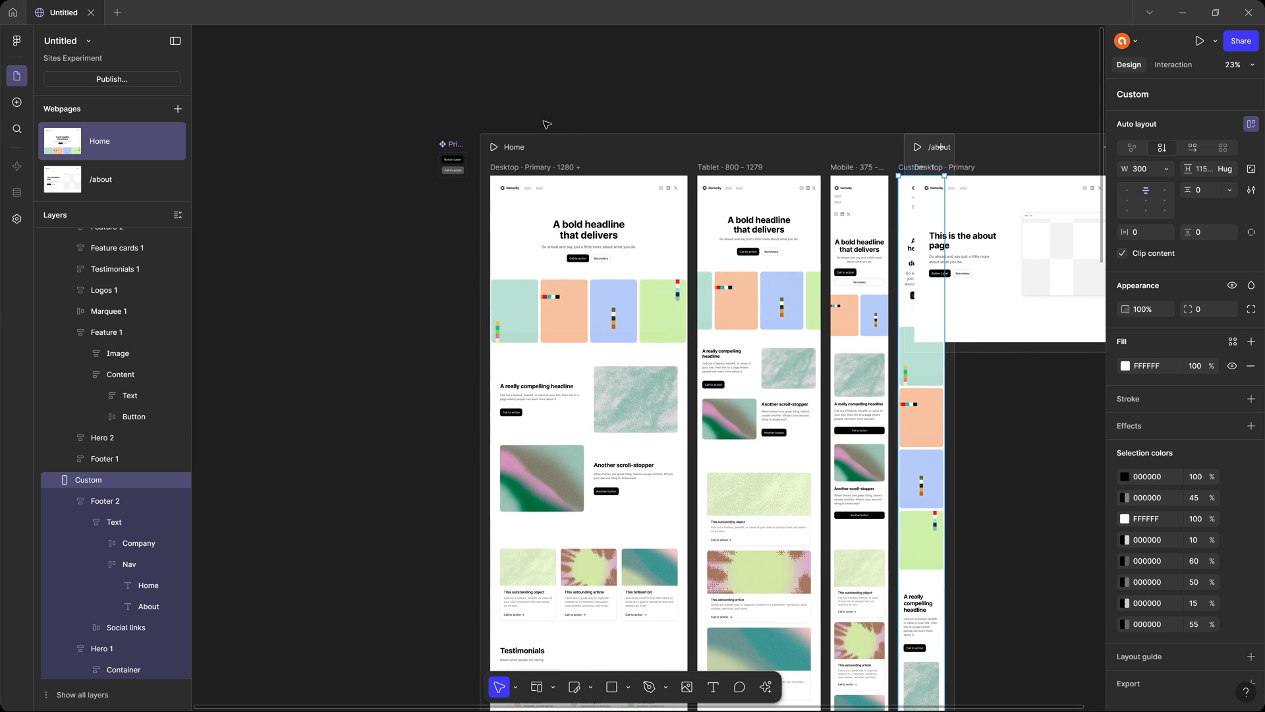
pyautogui.click(446, 144)
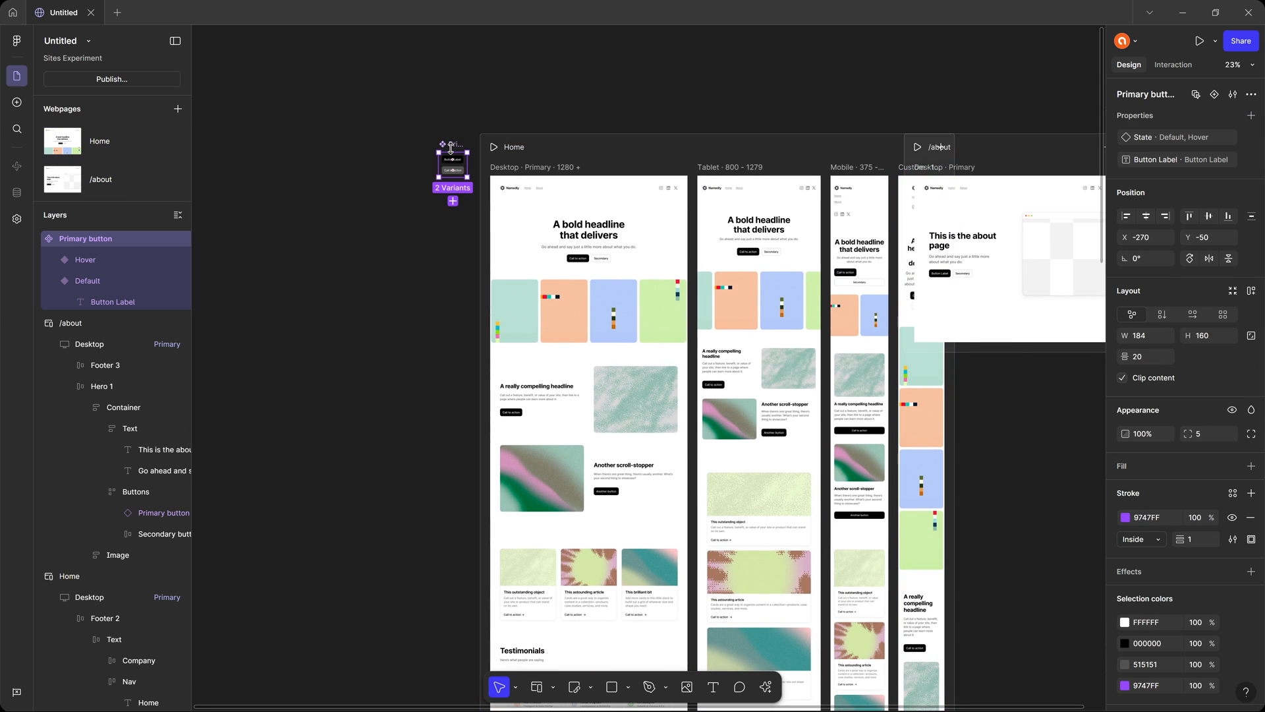
pyautogui.moveTo(451, 149); pyautogui.dragTo(339, 135)
pyautogui.moveTo(642, 149); pyautogui.dragTo(561, 150)
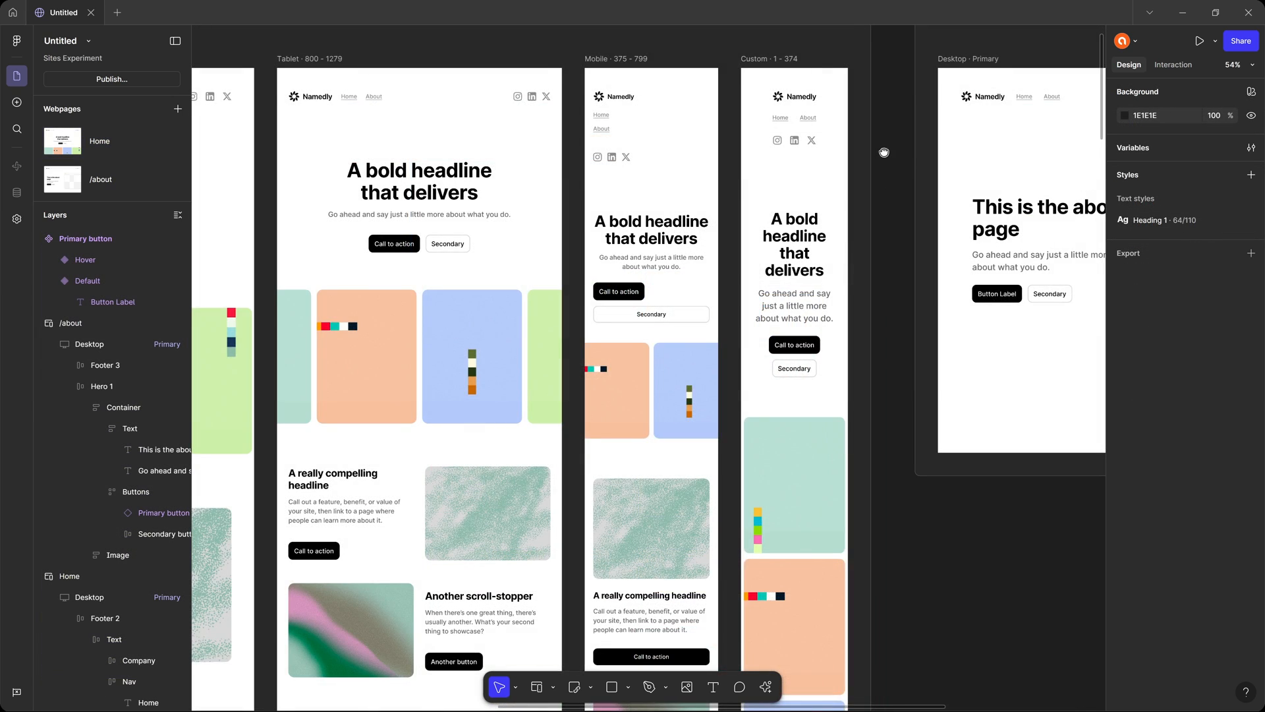
pyautogui.moveTo(884, 150); pyautogui.dragTo(814, 221)
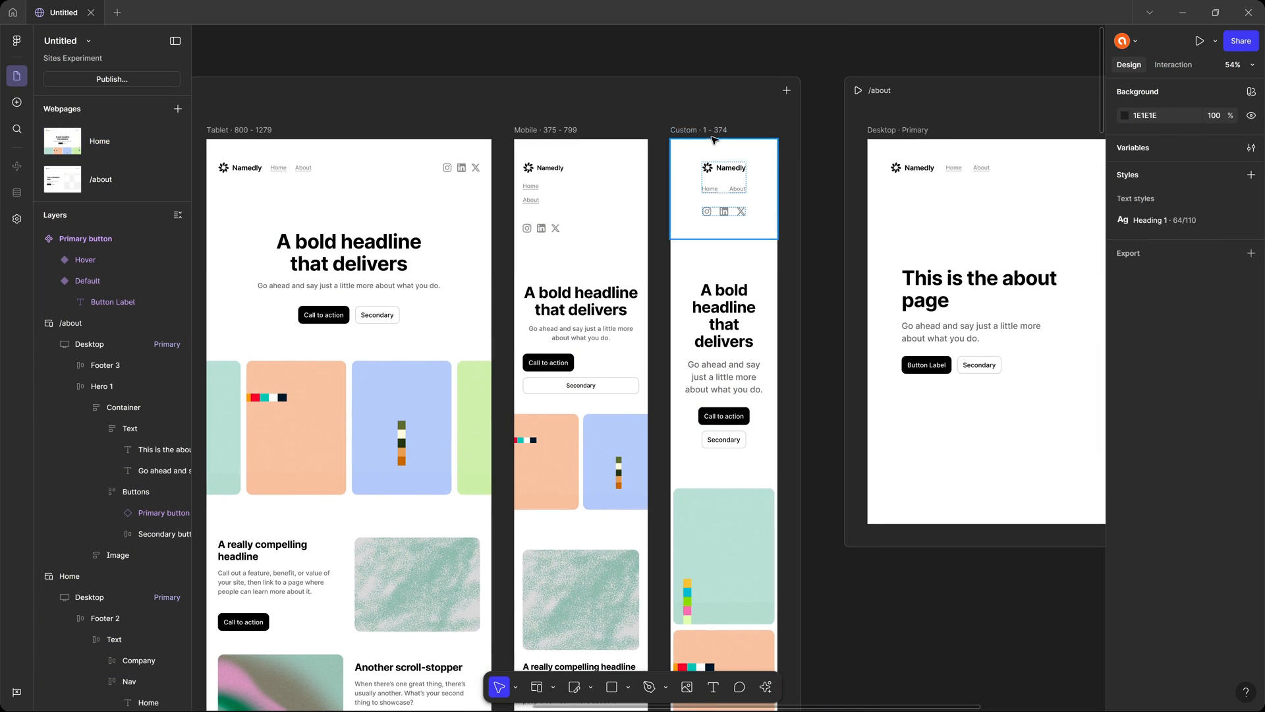
# Examine the frame settings and available options of Home's Custom and Mobile breakpoints.
pyautogui.click(709, 132)
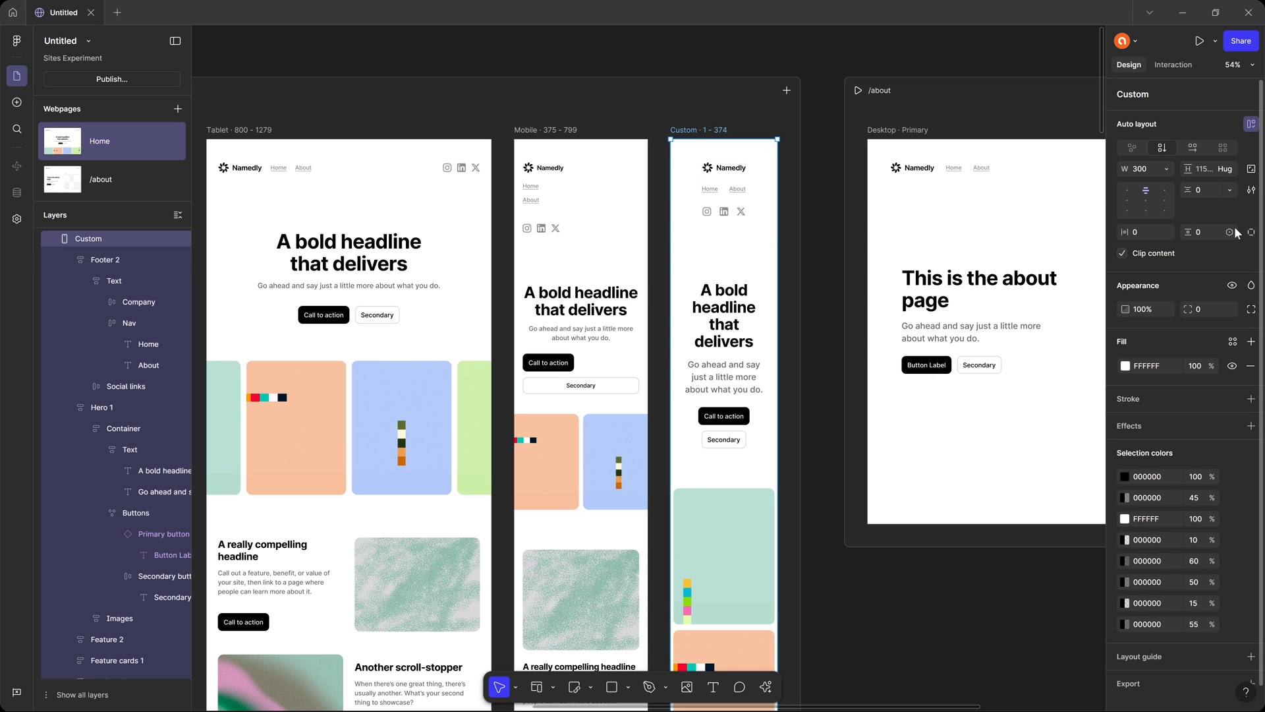
pyautogui.scroll(-1, 1209, 271)
pyautogui.scroll(1, 1209, 271)
pyautogui.rightClick(707, 133)
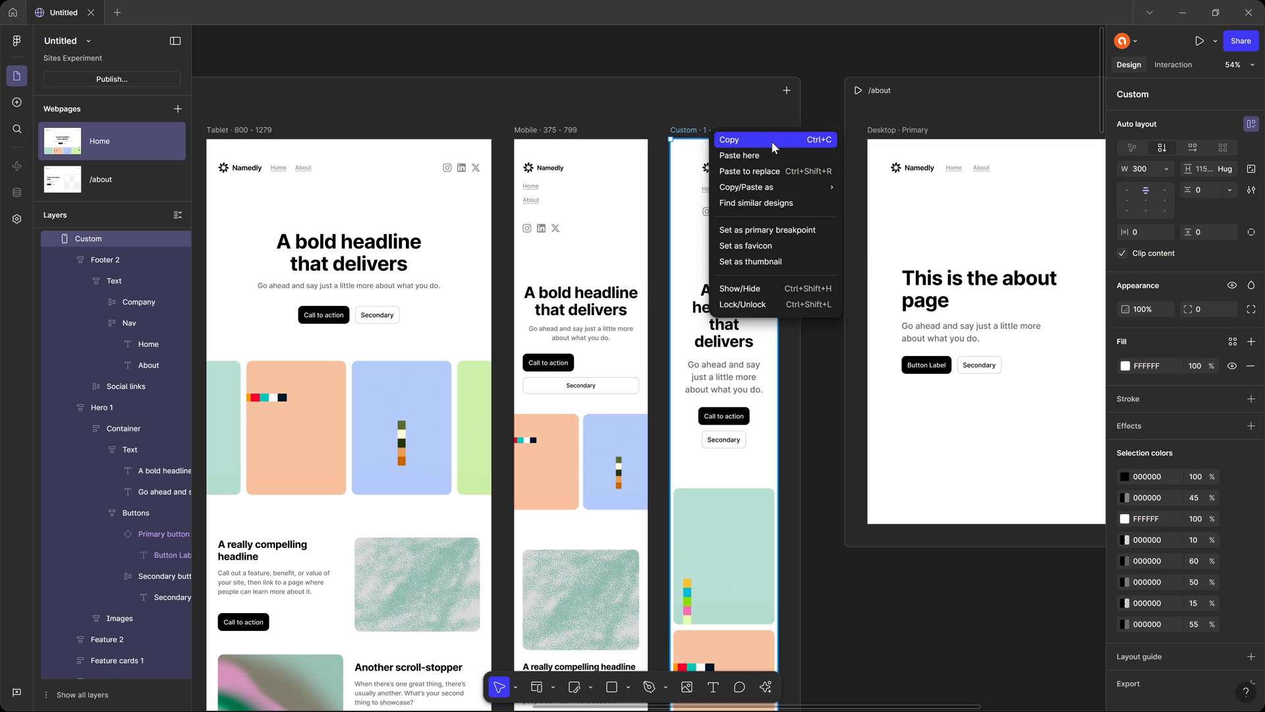
pyautogui.moveTo(777, 188)
pyautogui.rightClick(553, 130)
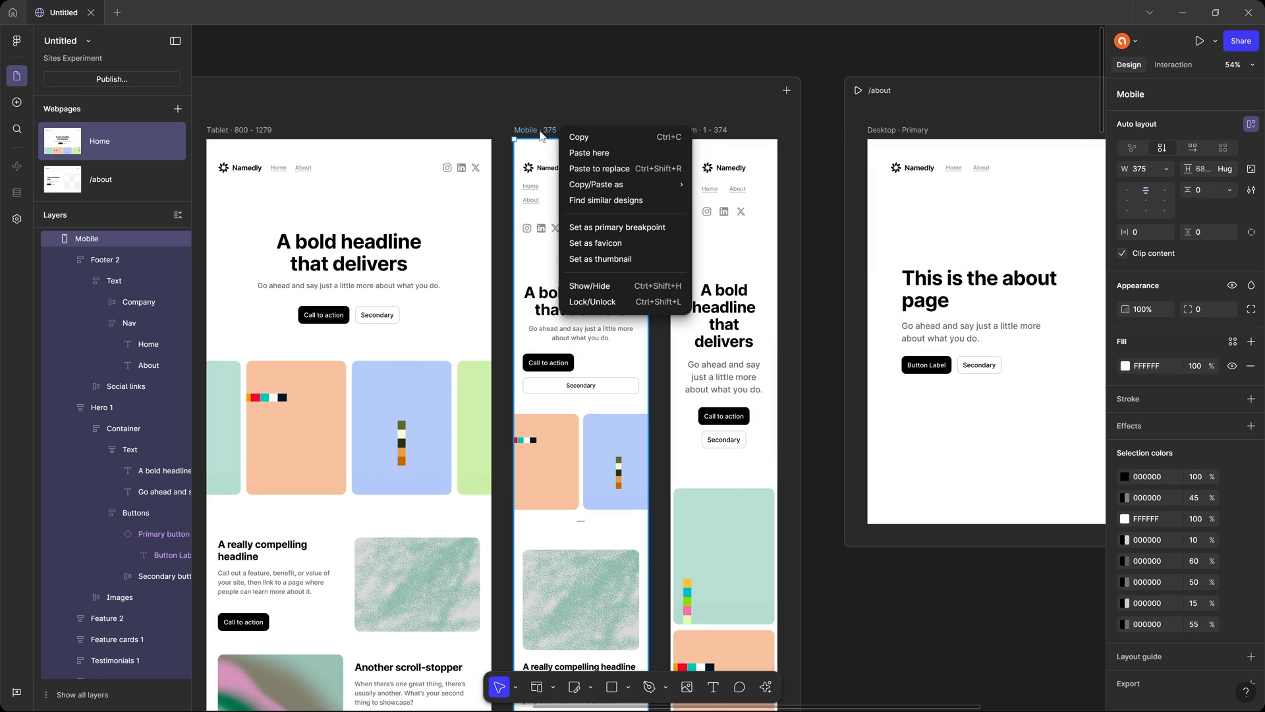
pyautogui.click(814, 132)
# Check the text style of Home's Tablet hero headline and the breakpoints defined in Heading 1.
pyautogui.click(349, 261)
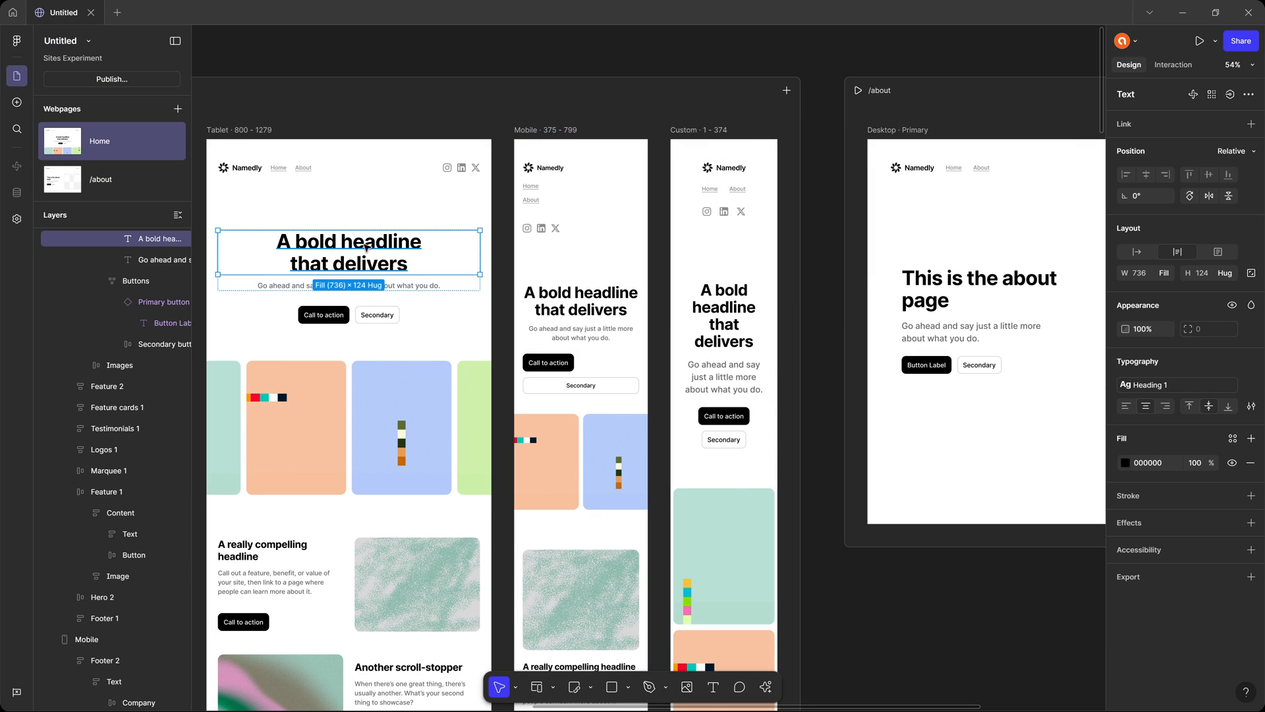
pyautogui.click(825, 165)
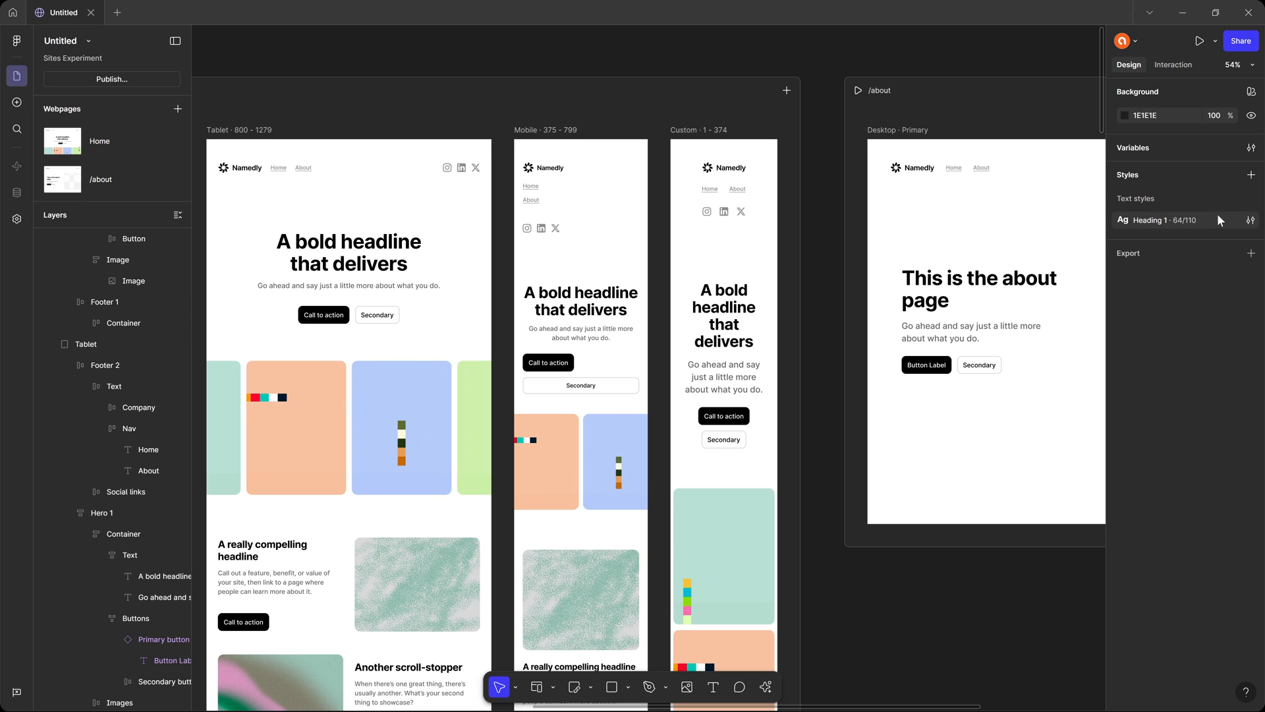
pyautogui.click(1251, 222)
pyautogui.scroll(-5, 1017, 395)
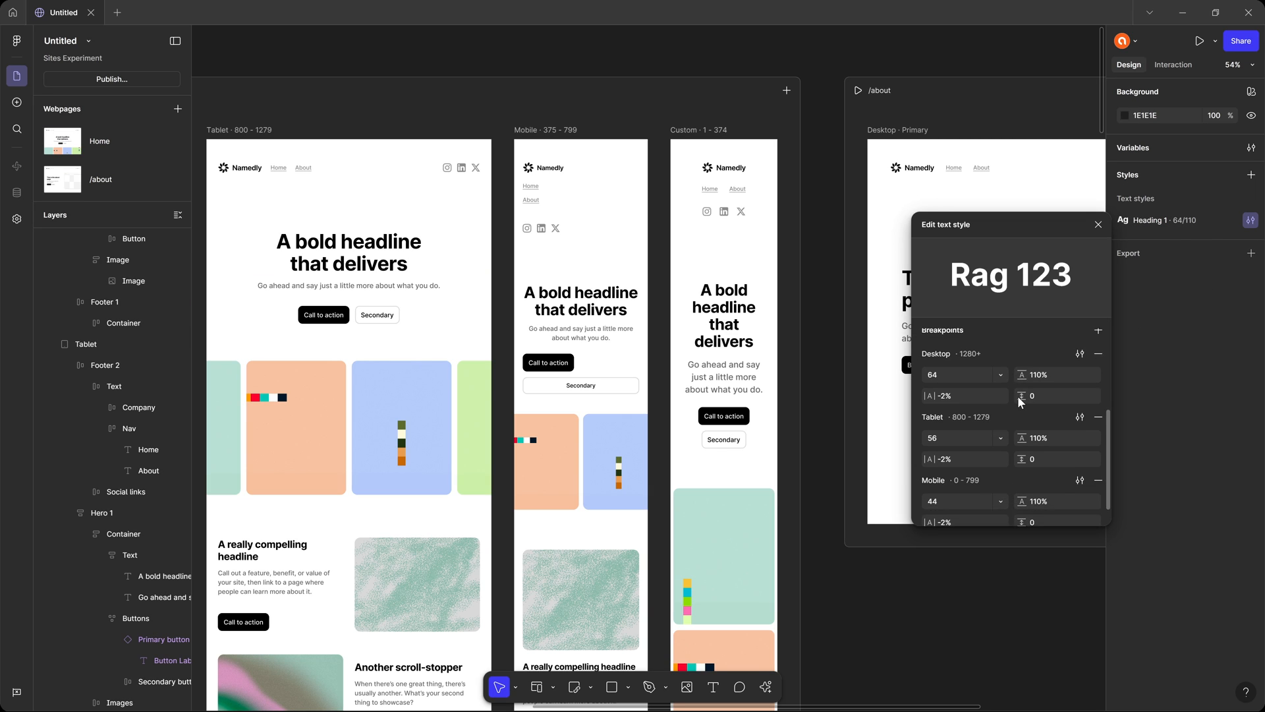
pyautogui.scroll(5, 1019, 397)
pyautogui.scroll(-5, 1039, 412)
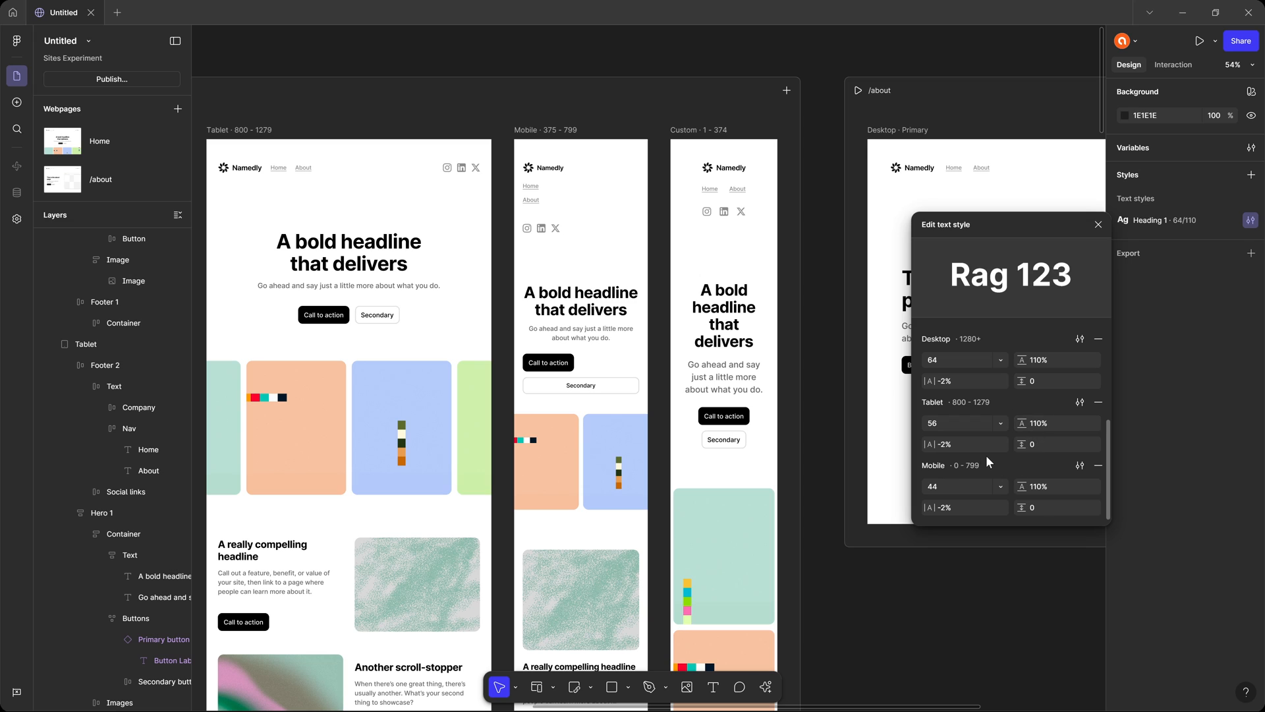
pyautogui.click(830, 199)
# Start a new text style named "Body LG" from the Tablet hero's supporting text and show its full properties.
pyautogui.keyDown('ctrl'); pyautogui.click(402, 289); pyautogui.keyUp('ctrl')
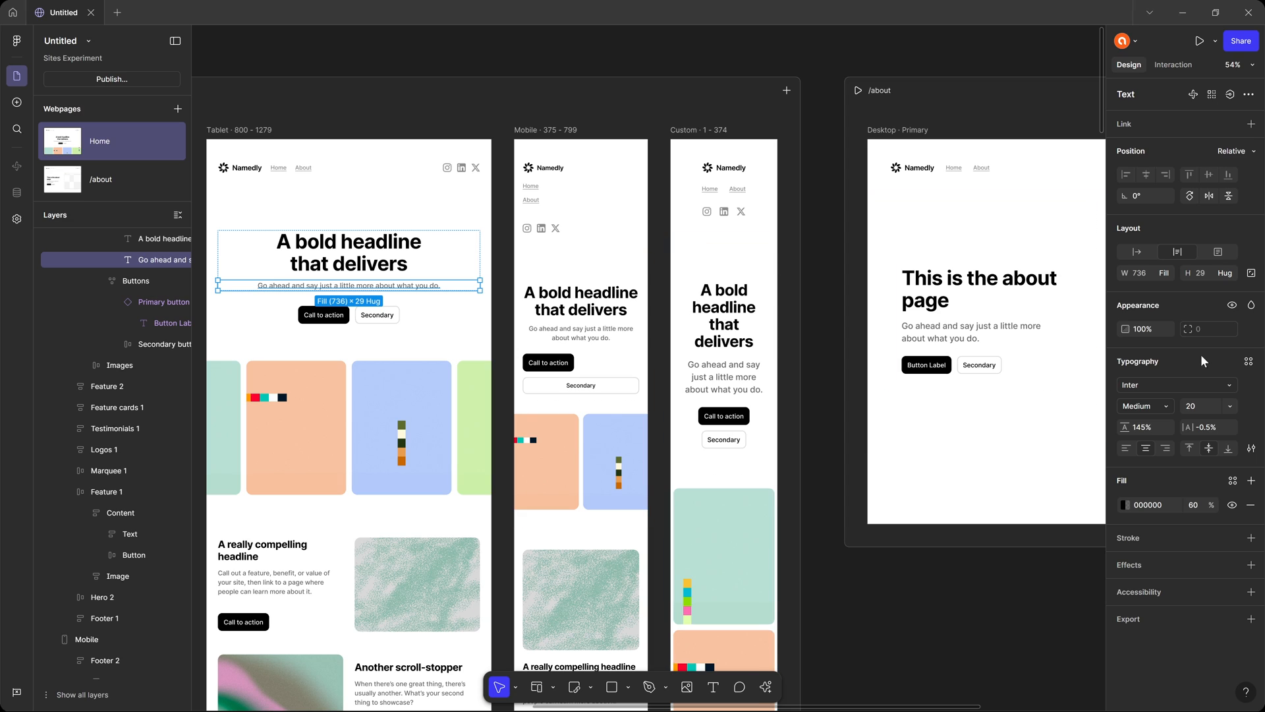
pyautogui.click(1249, 361)
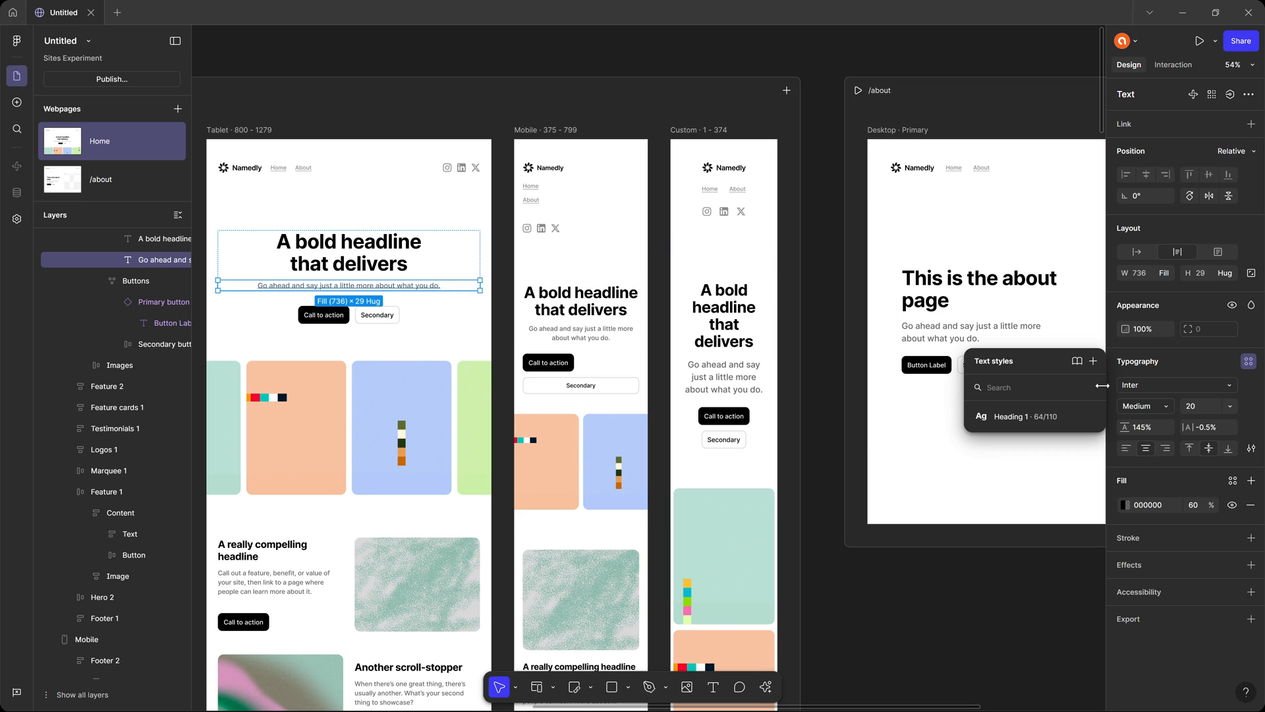
pyautogui.click(1093, 361)
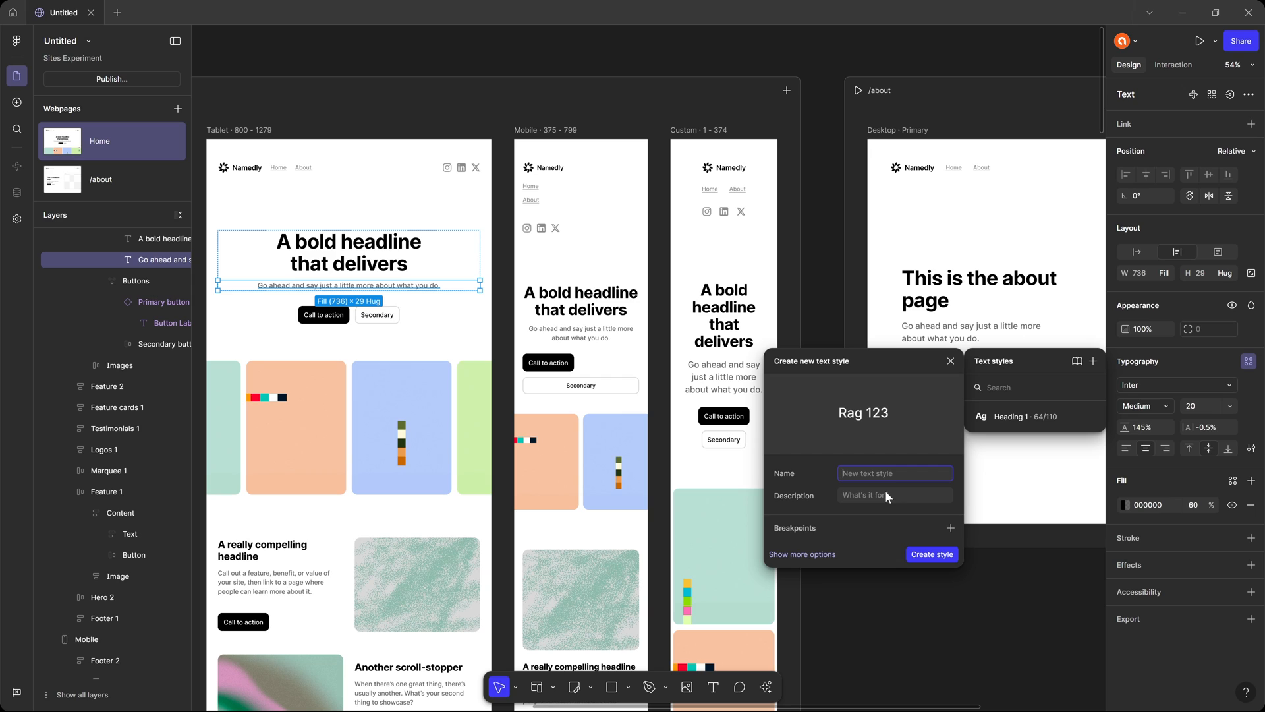
pyautogui.write('Body LG')
pyautogui.click(802, 555)
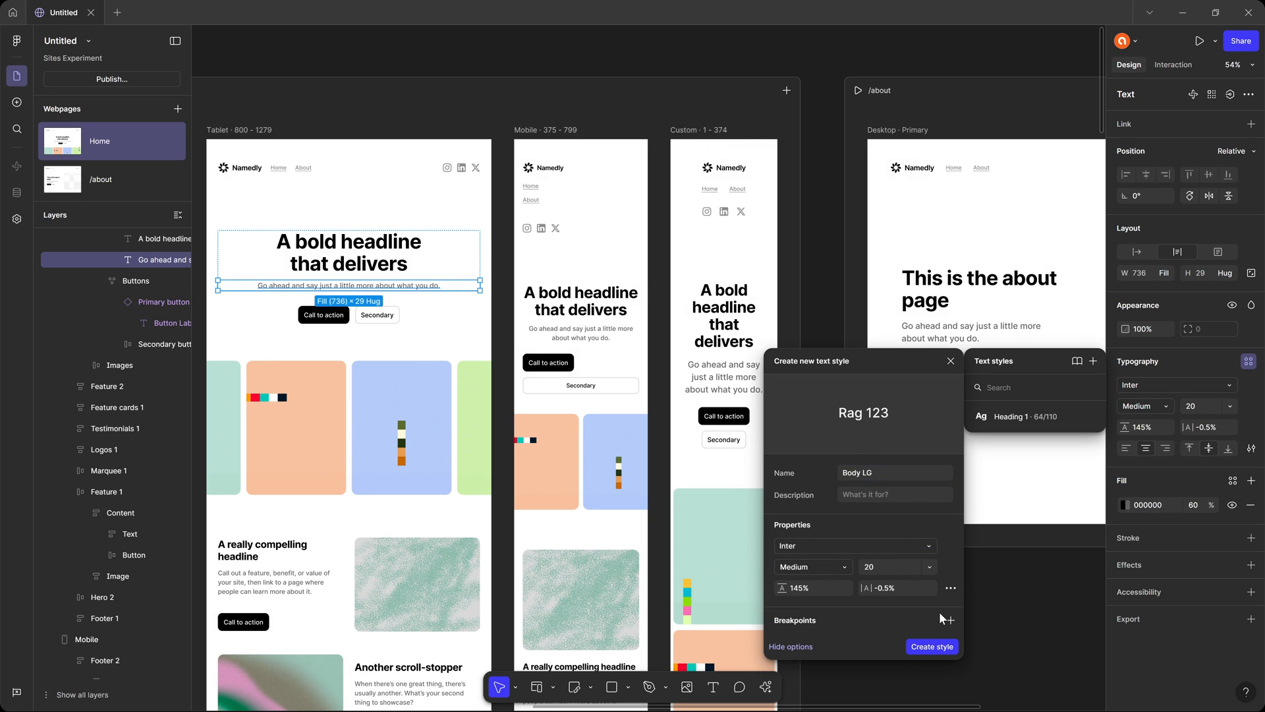
# Add Desktop and Tablet breakpoints to the new Body LG text style.
pyautogui.click(950, 621)
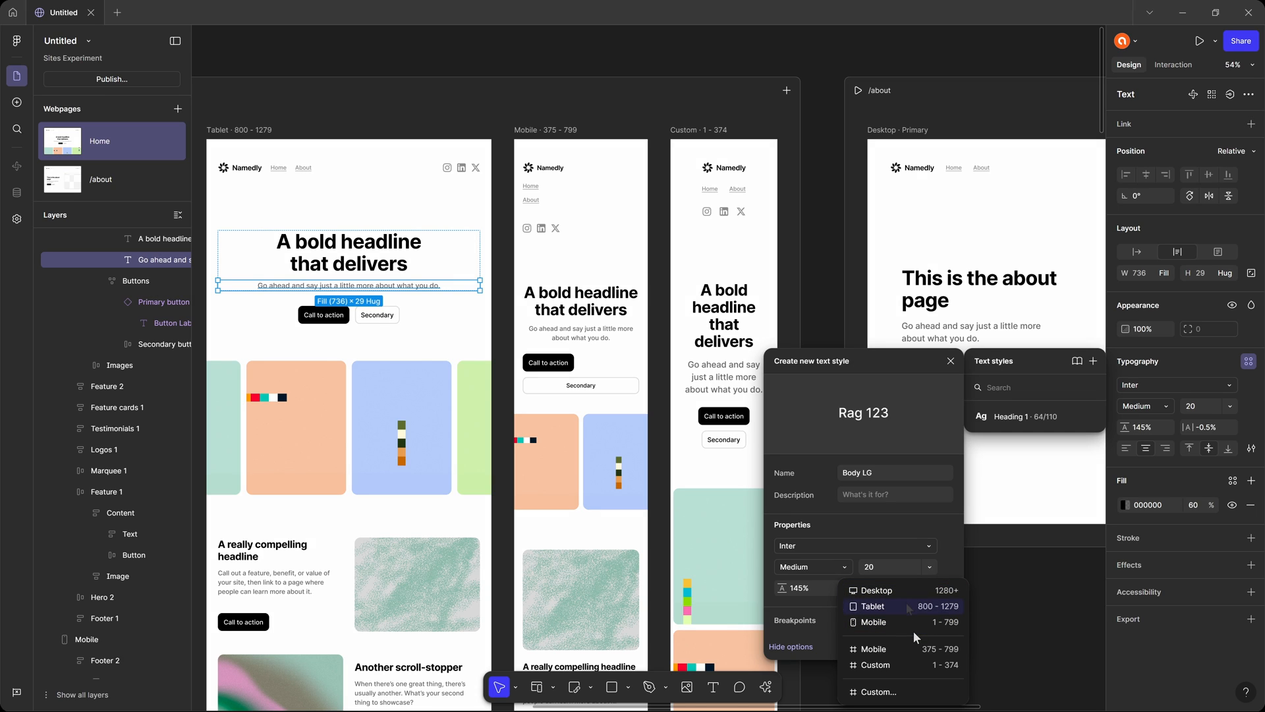
pyautogui.click(911, 589)
pyautogui.scroll(-2, 880, 553)
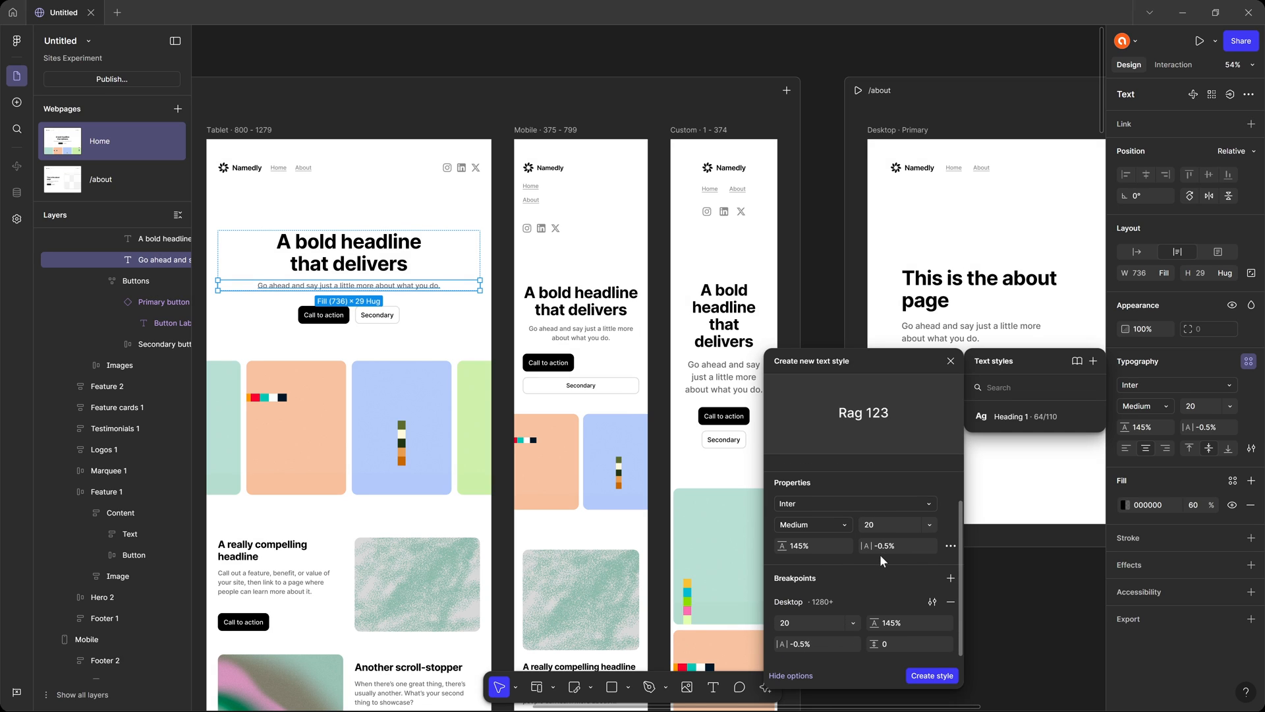
pyautogui.click(951, 577)
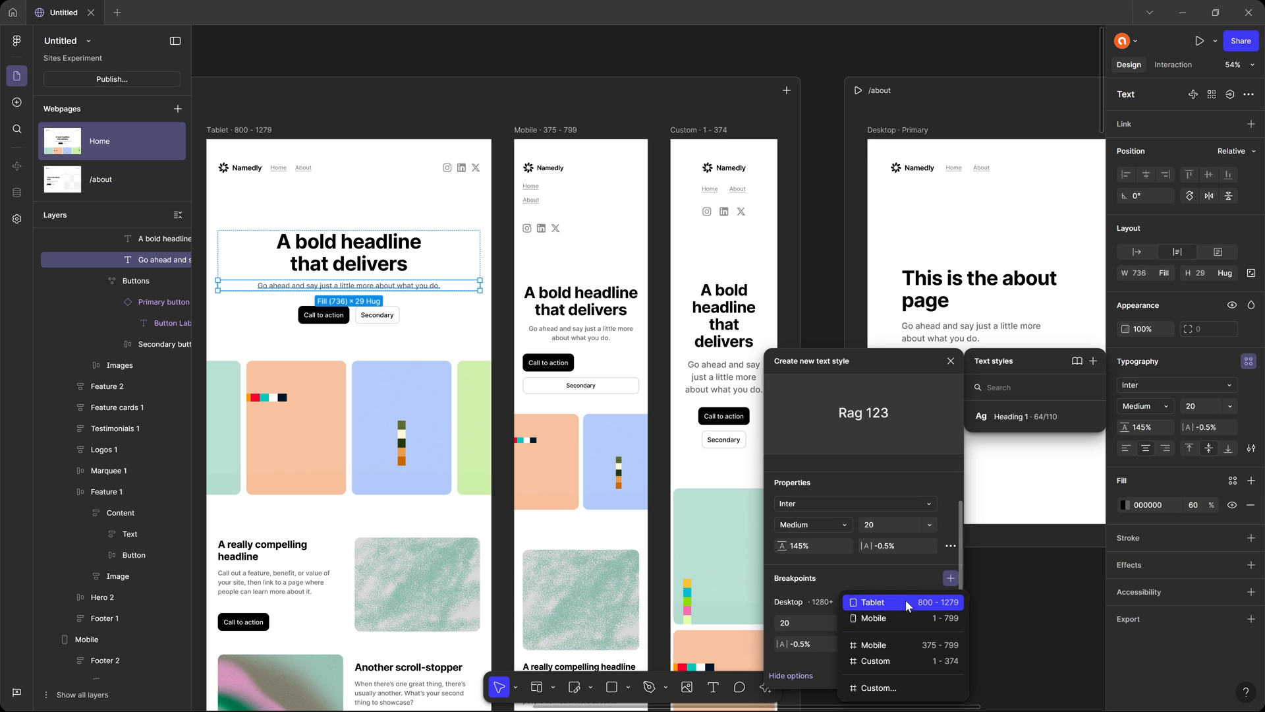
pyautogui.click(904, 599)
pyautogui.click(949, 578)
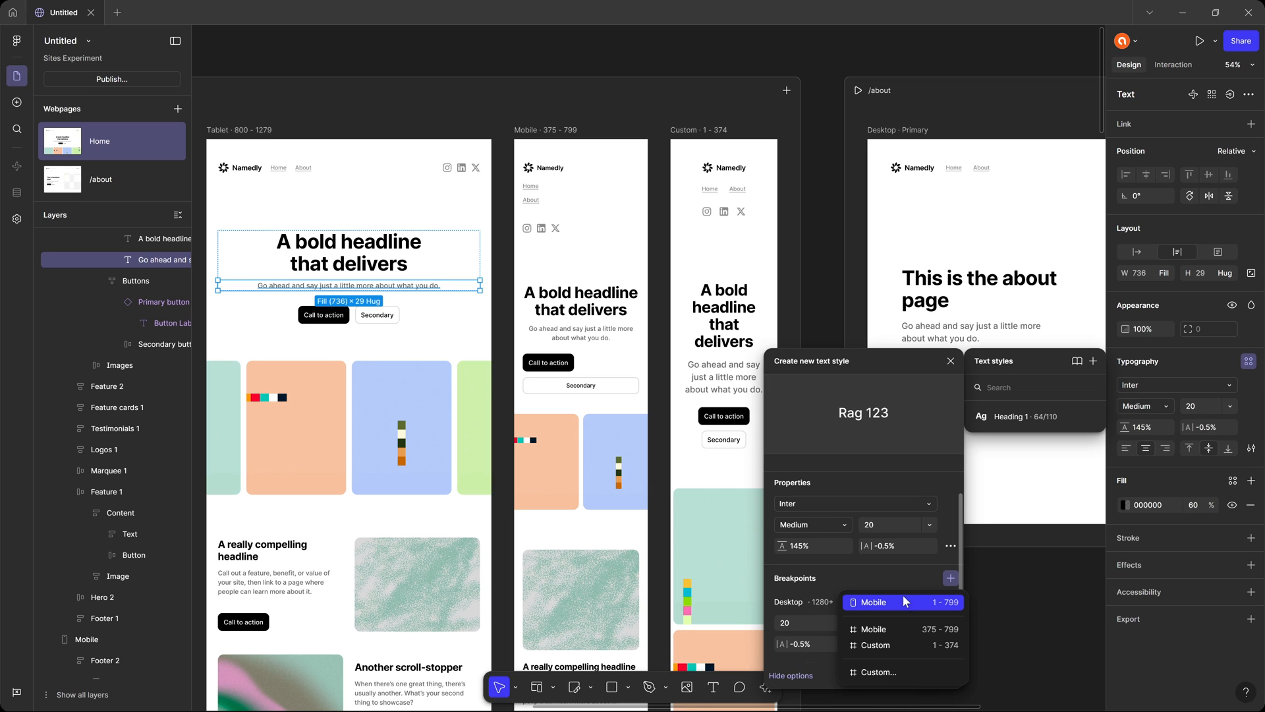
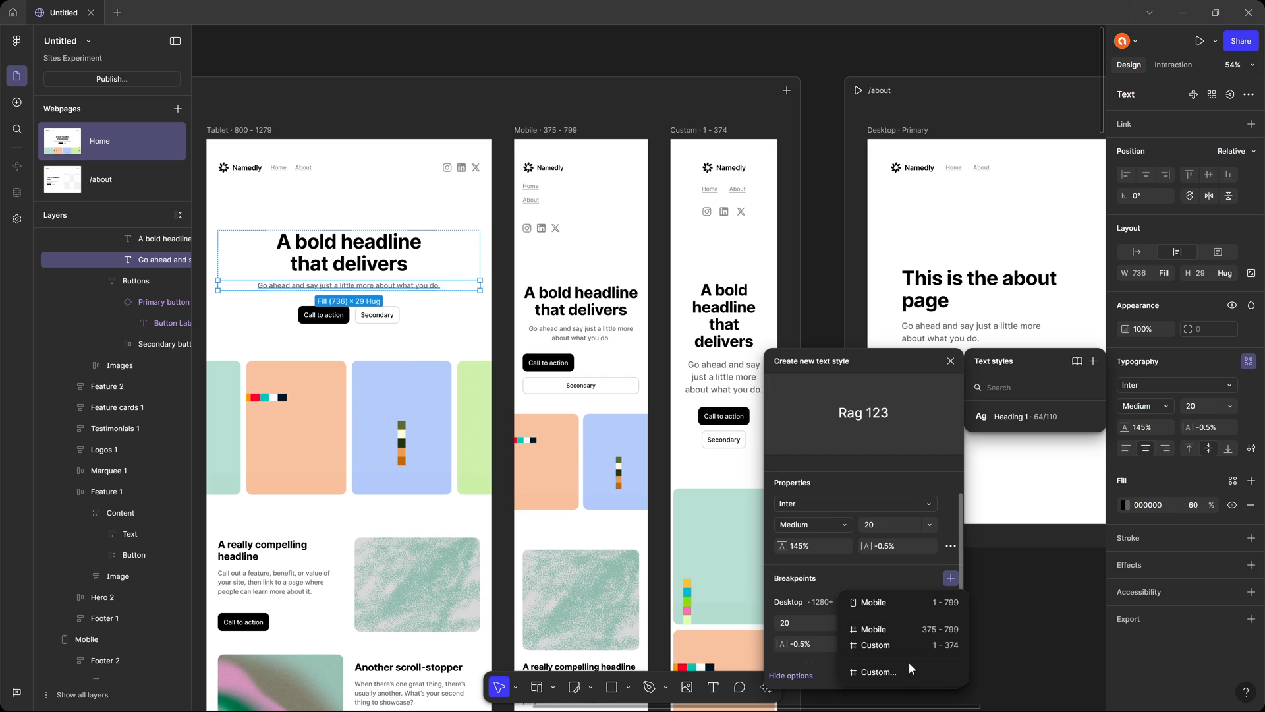
# Add a Mobile breakpoint for 1–799 to the Body LG text style and create the style.
pyautogui.scroll(-2, 893, 581)
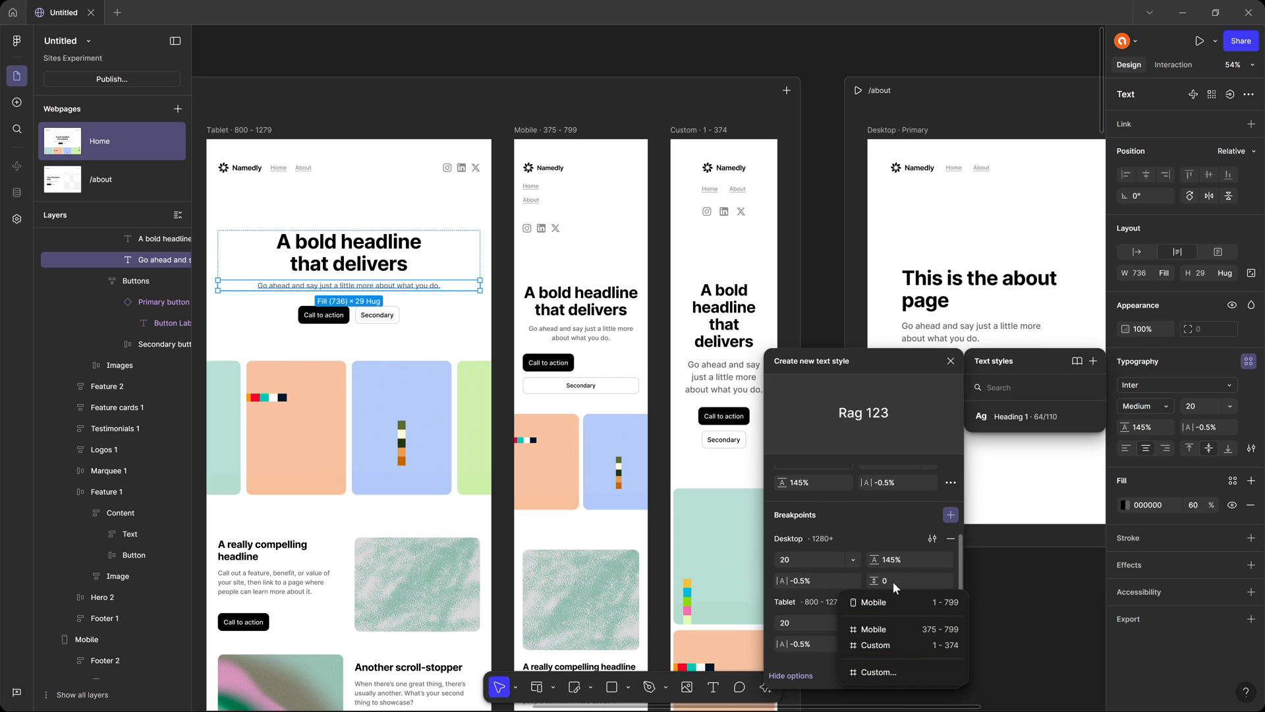
pyautogui.click(910, 603)
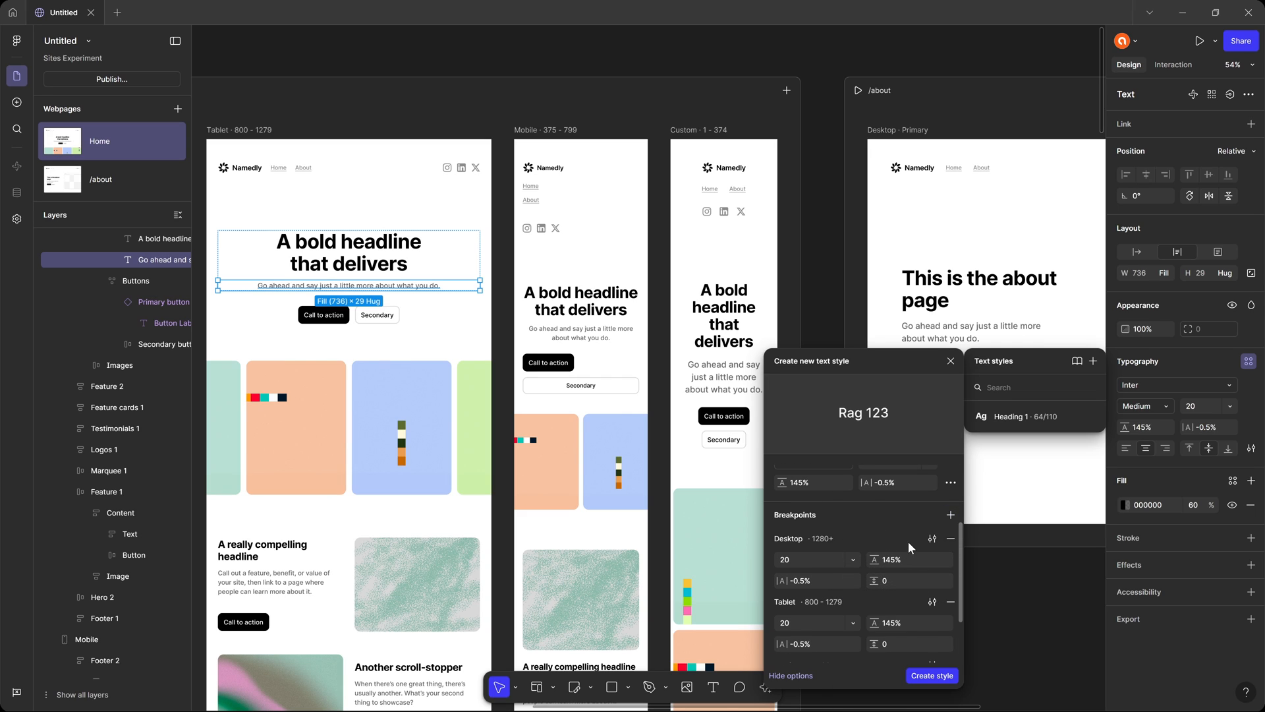
pyautogui.scroll(-2, 908, 541)
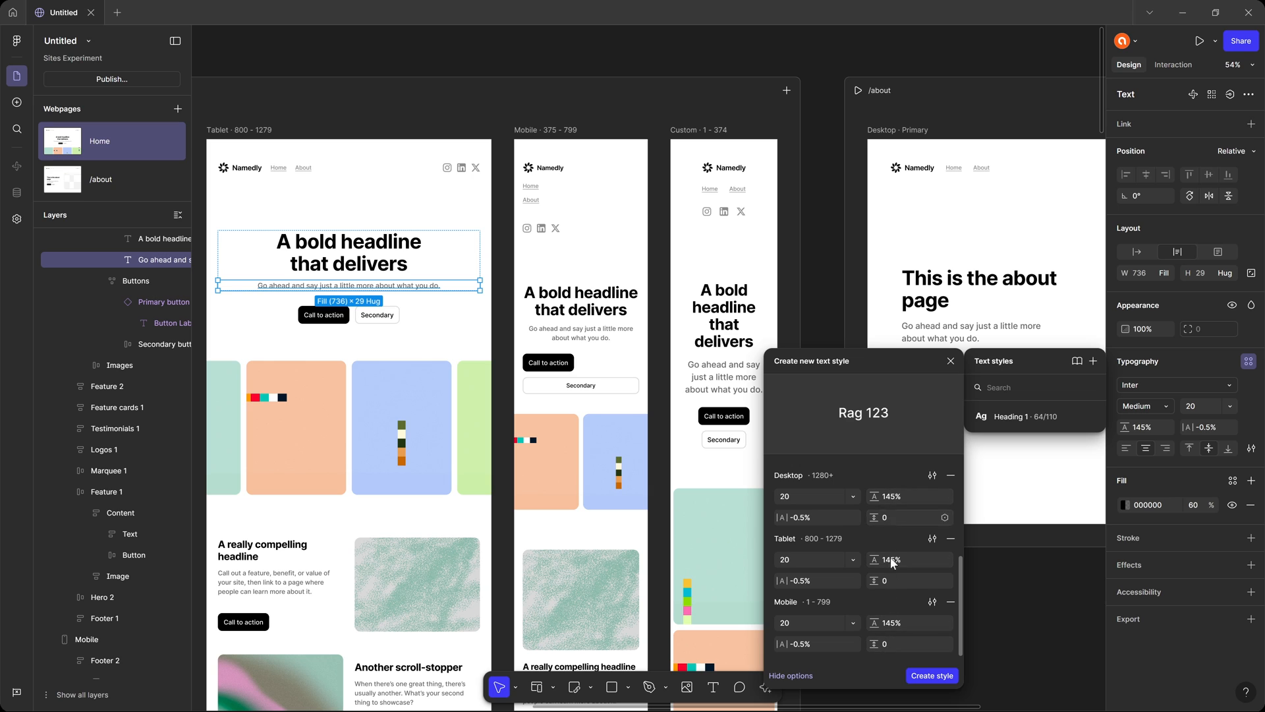
pyautogui.scroll(5, 877, 480)
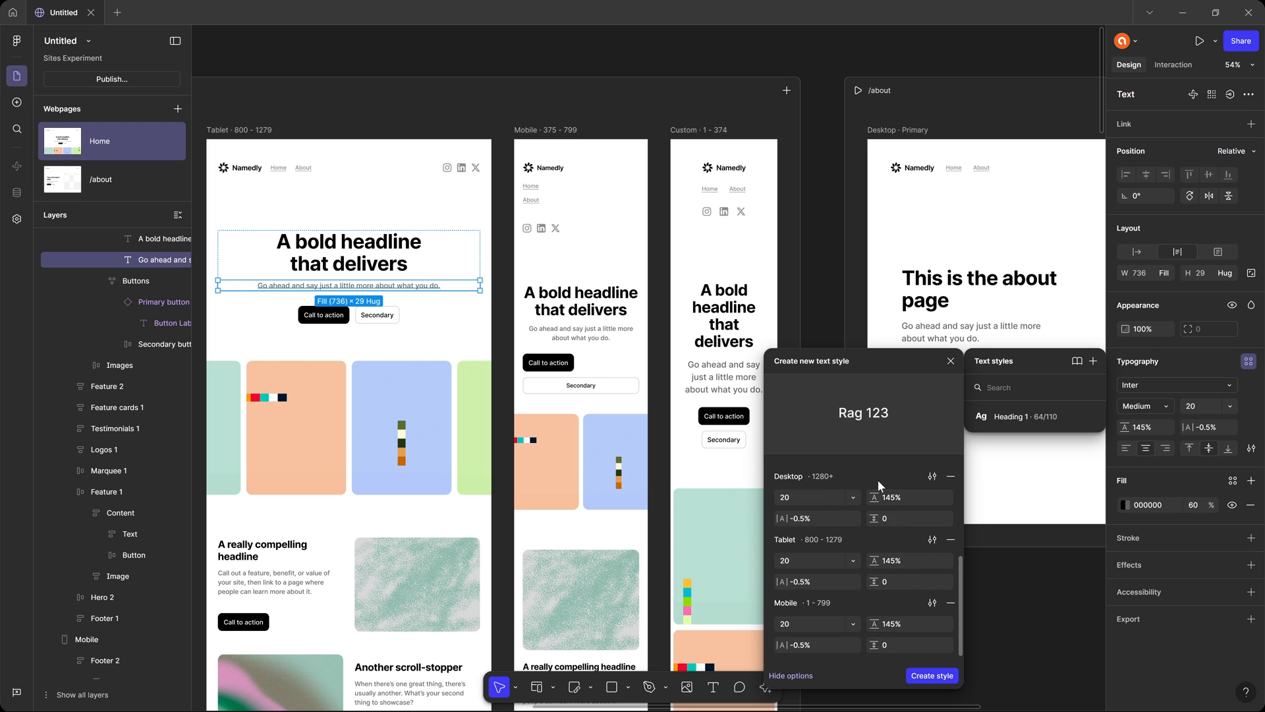
pyautogui.click(933, 676)
# Review the Heading 1 text style from Home's Desktop hero headline, including its properties, breakpoints and the options for adding another breakpoint.
pyautogui.hscroll(-10, 498, 297)
pyautogui.scroll(-2, 498, 297)
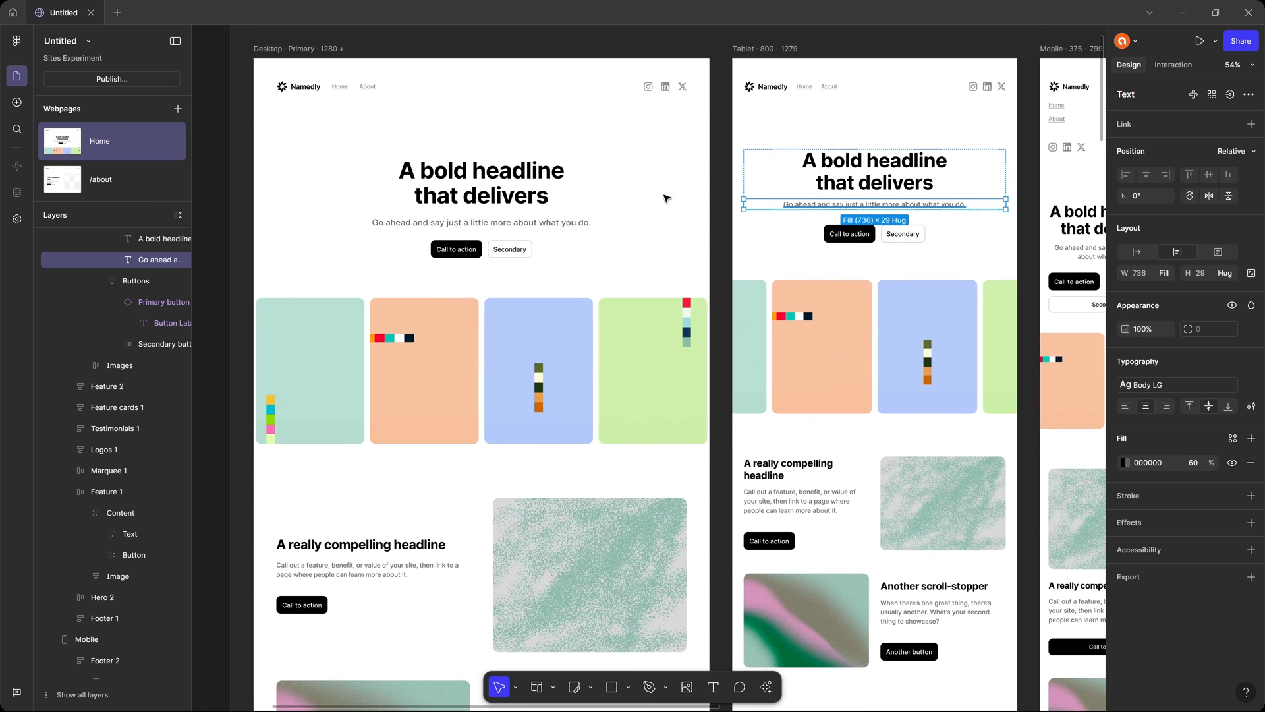
pyautogui.click(475, 180)
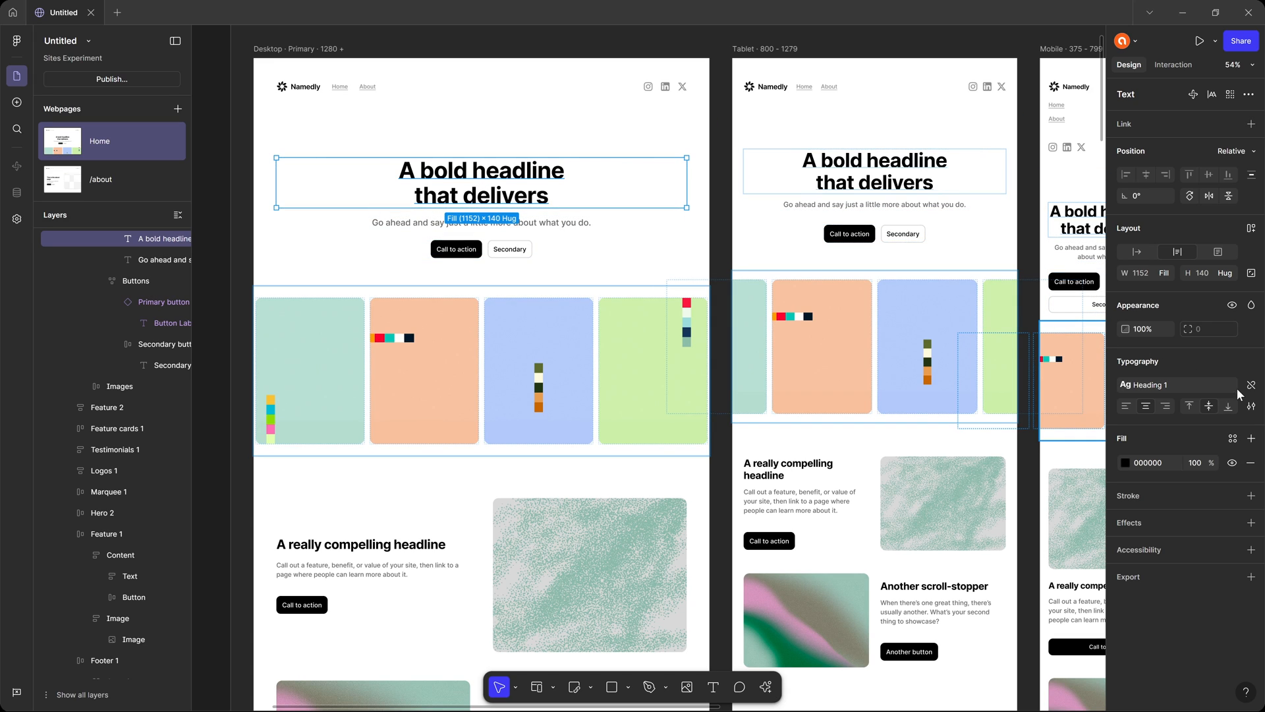
pyautogui.click(1212, 382)
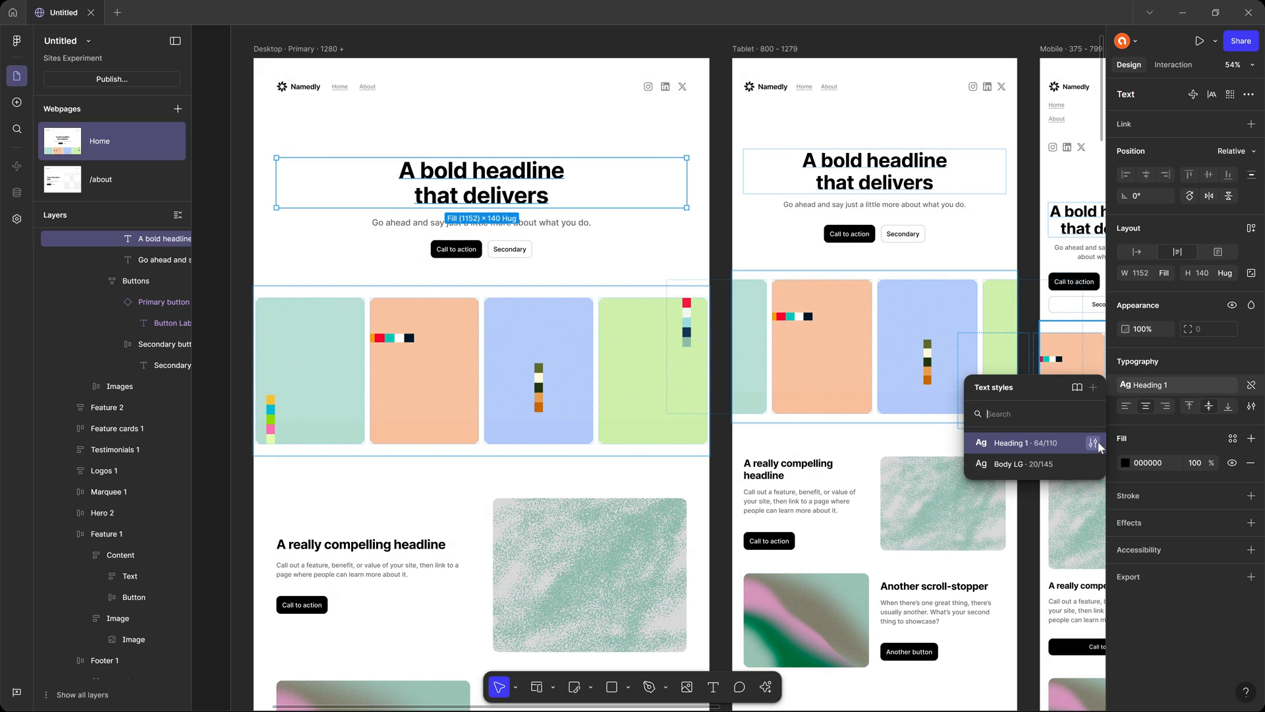
pyautogui.click(1094, 442)
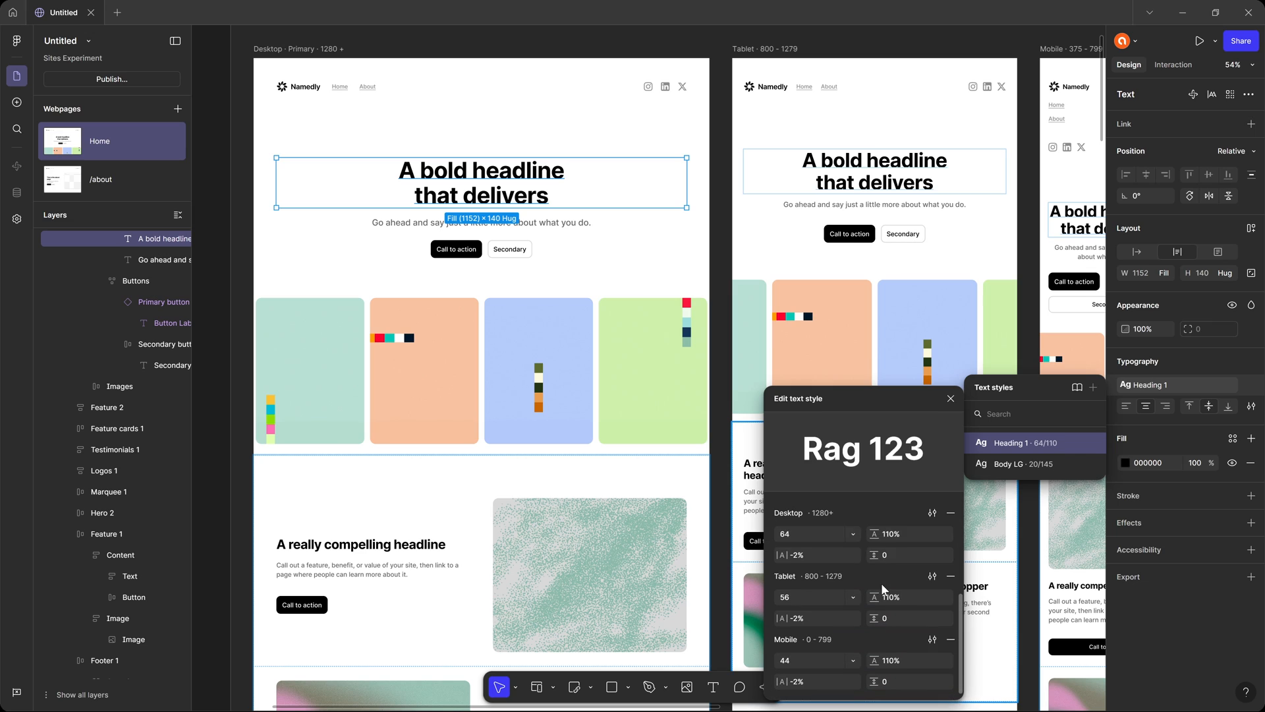
pyautogui.scroll(5, 852, 629)
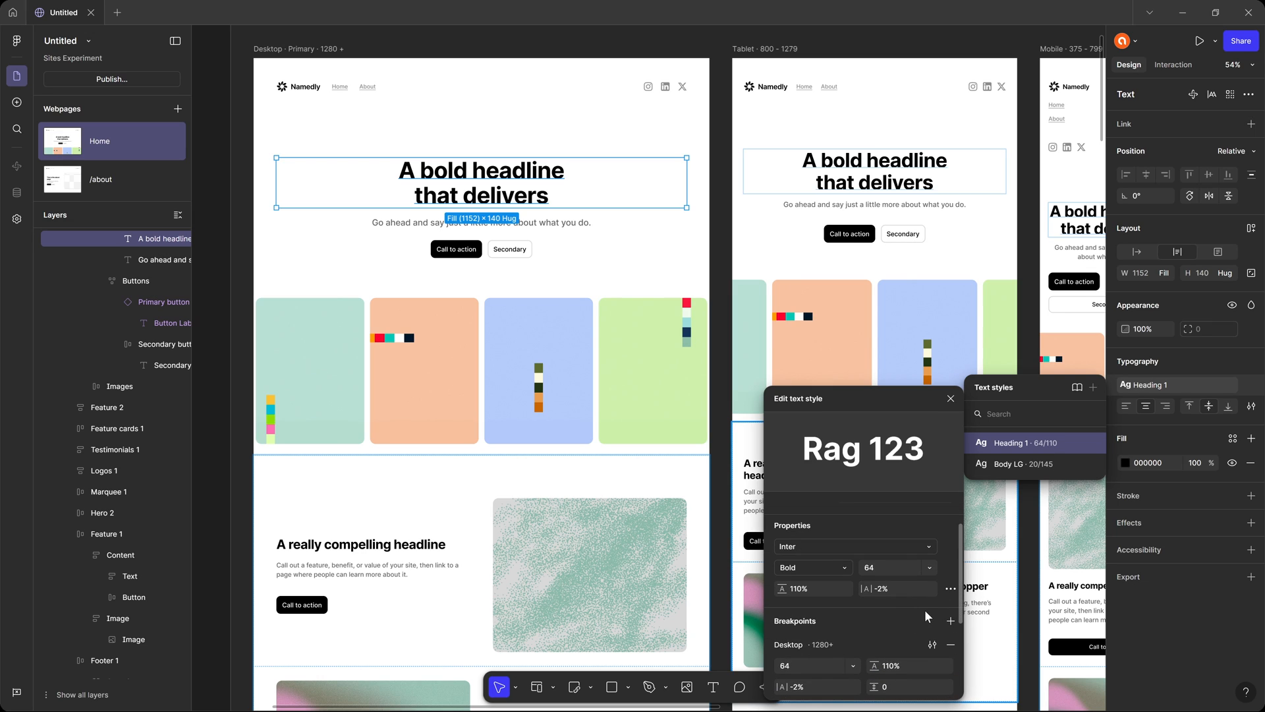
pyautogui.click(951, 620)
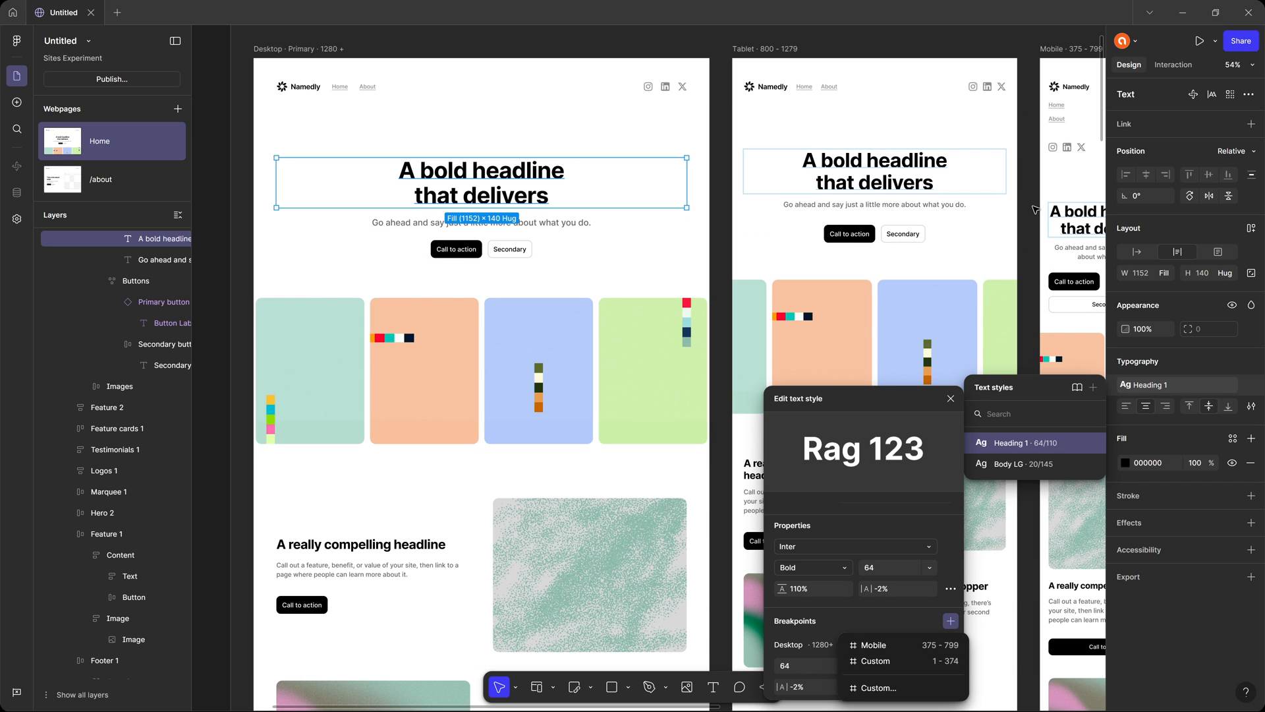
pyautogui.moveTo(970, 233); pyautogui.dragTo(666, 277)
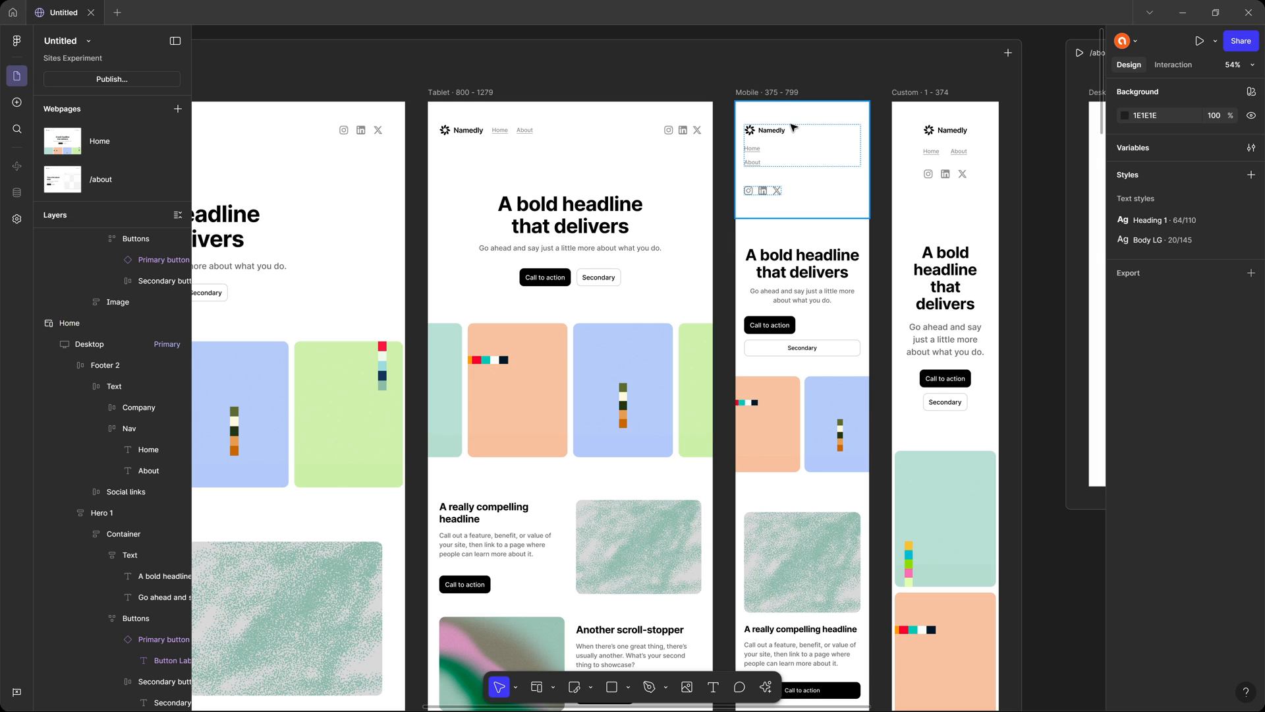
# Examine the frame settings of Home's Tablet and Mobile breakpoints, the actions available for Tablet, and the /about webpage's settings.
pyautogui.click(475, 95)
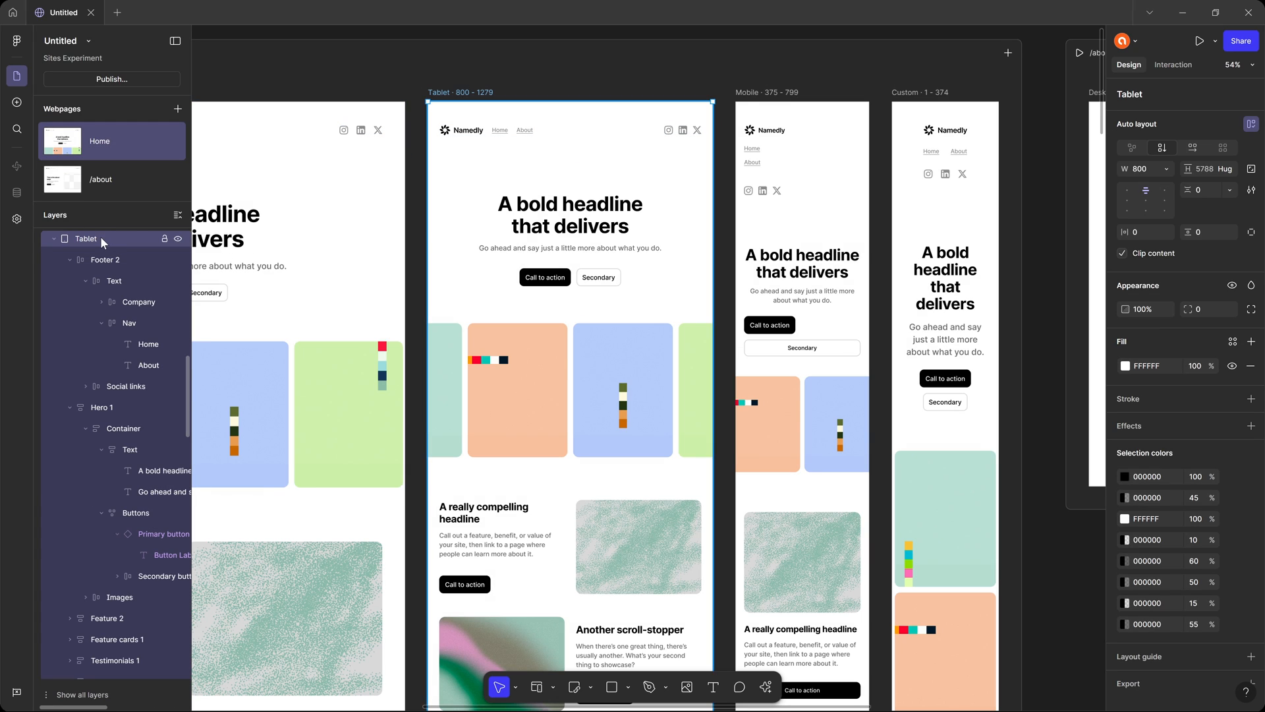
pyautogui.rightClick(83, 239)
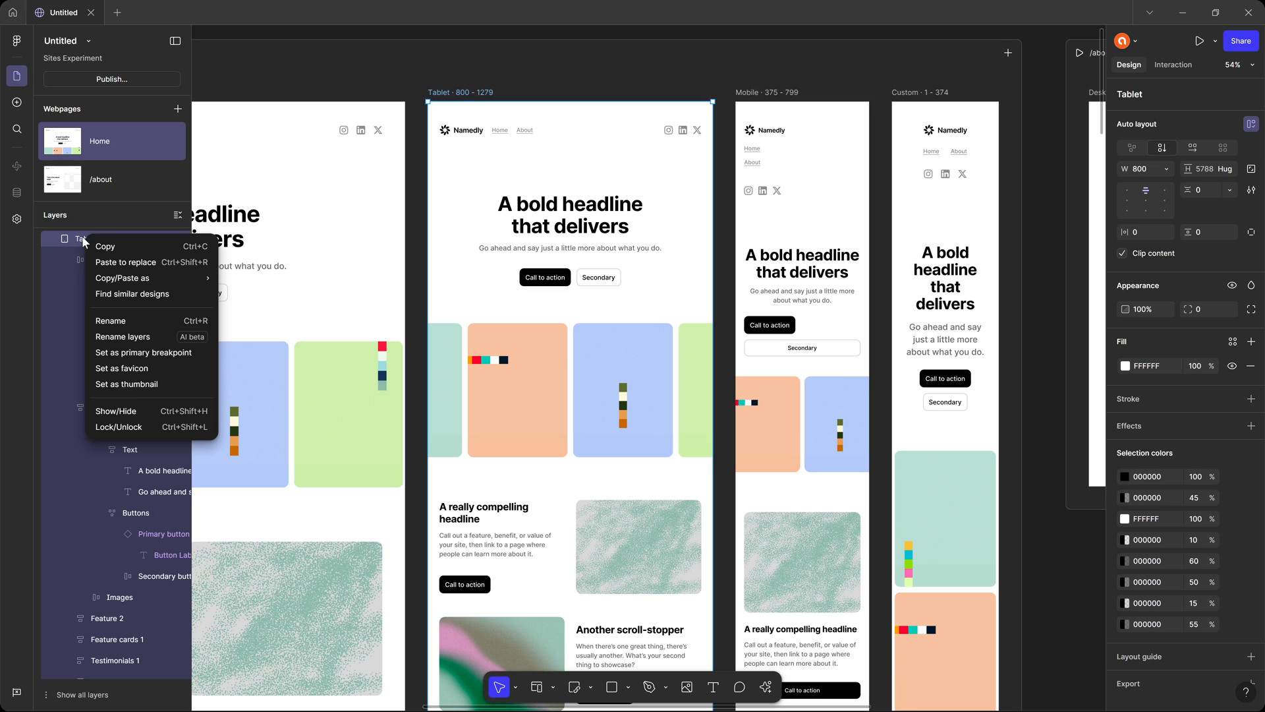
pyautogui.press('Escape')
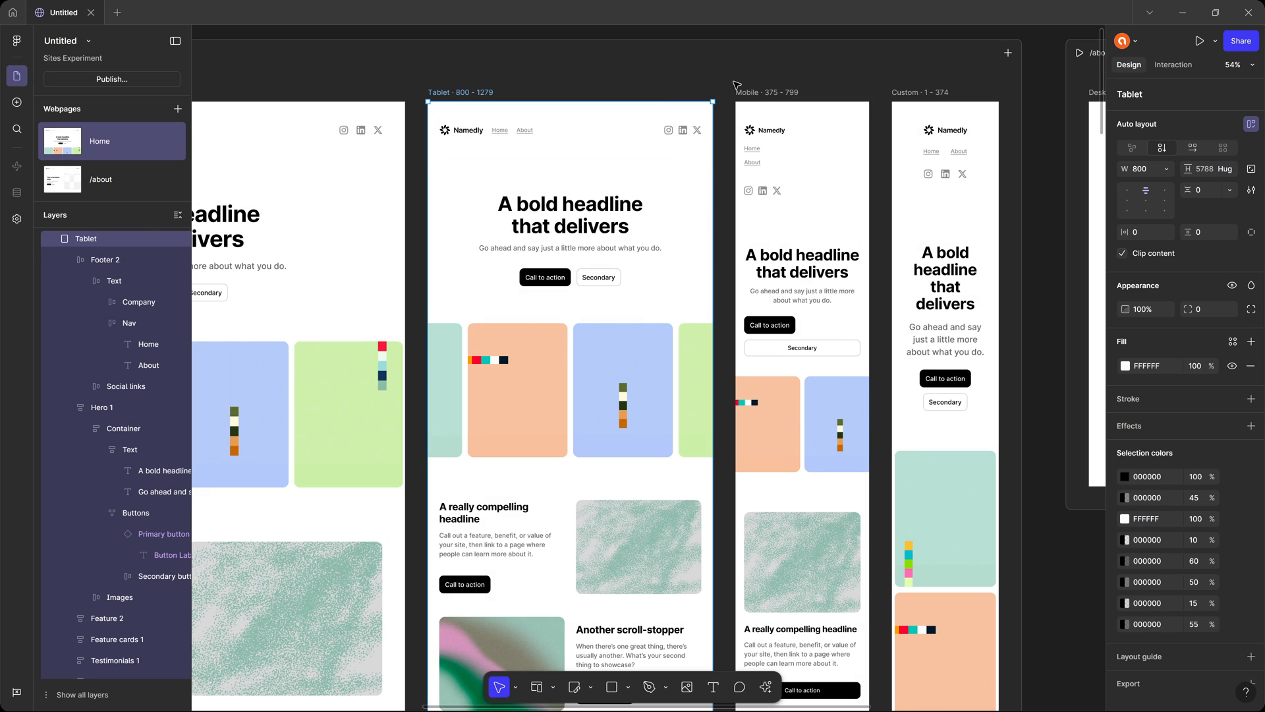
pyautogui.click(771, 93)
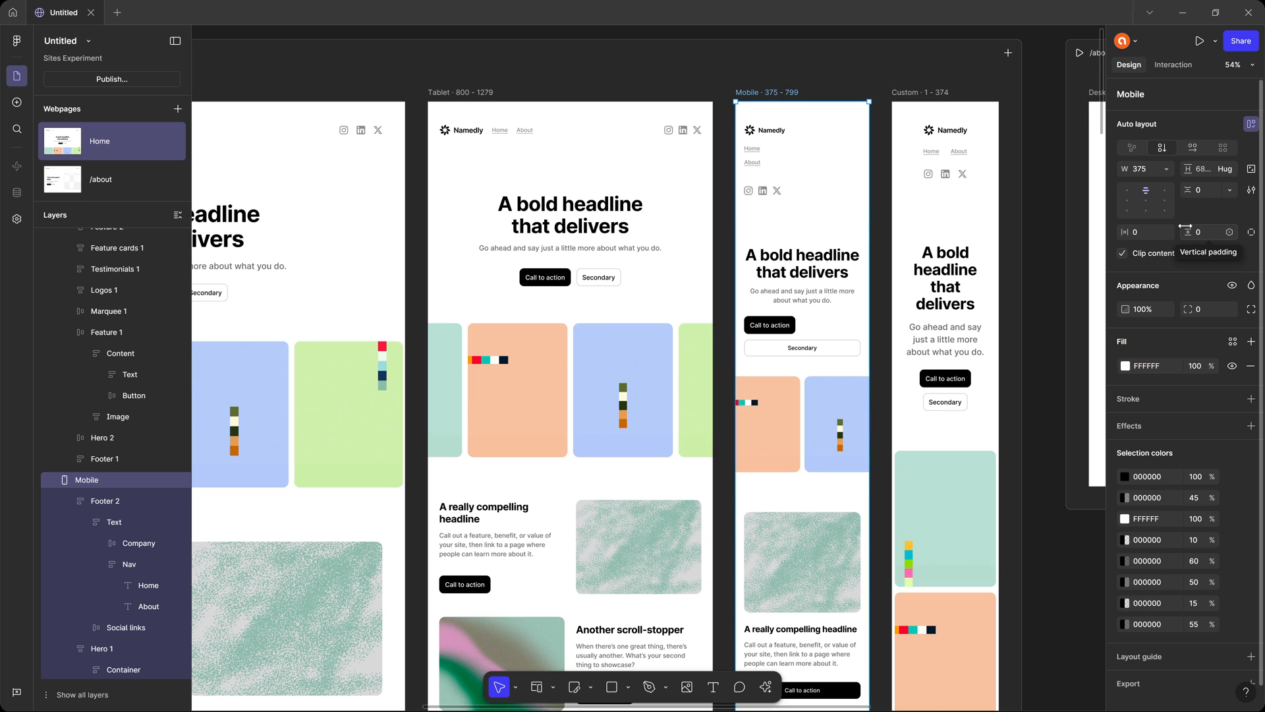
pyautogui.scroll(-15, 875, 237)
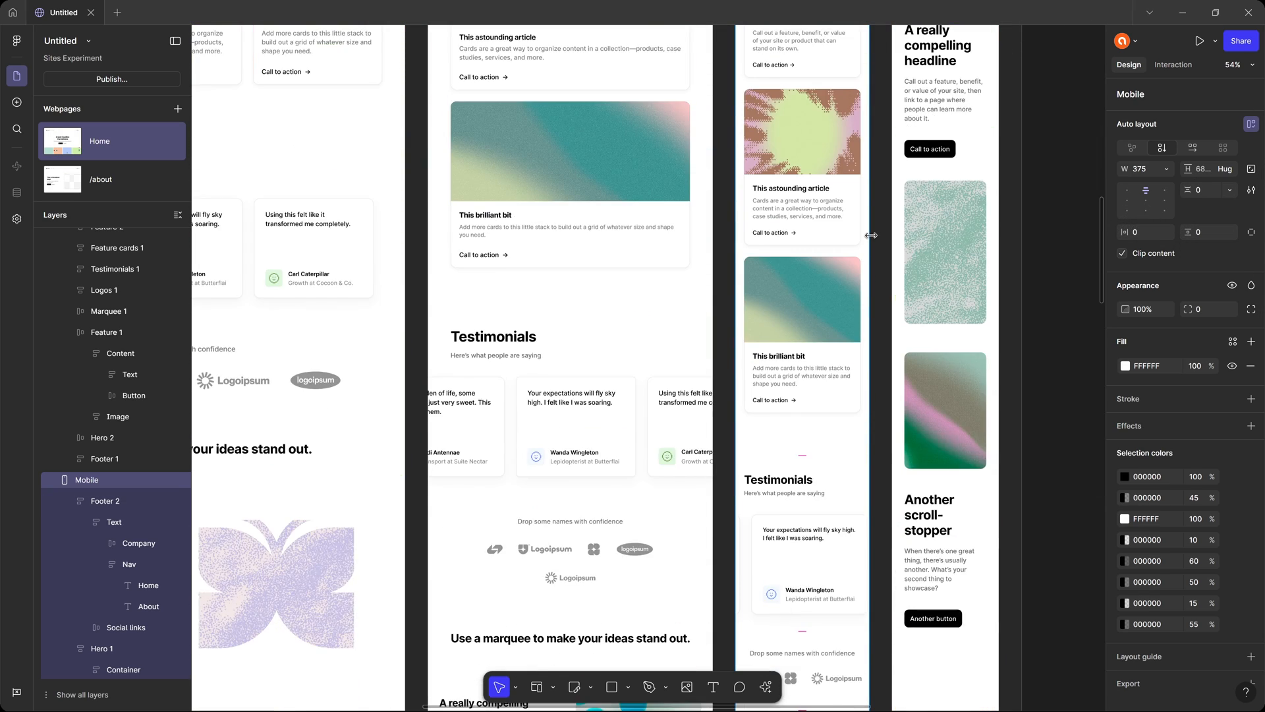
pyautogui.scroll(15, 875, 237)
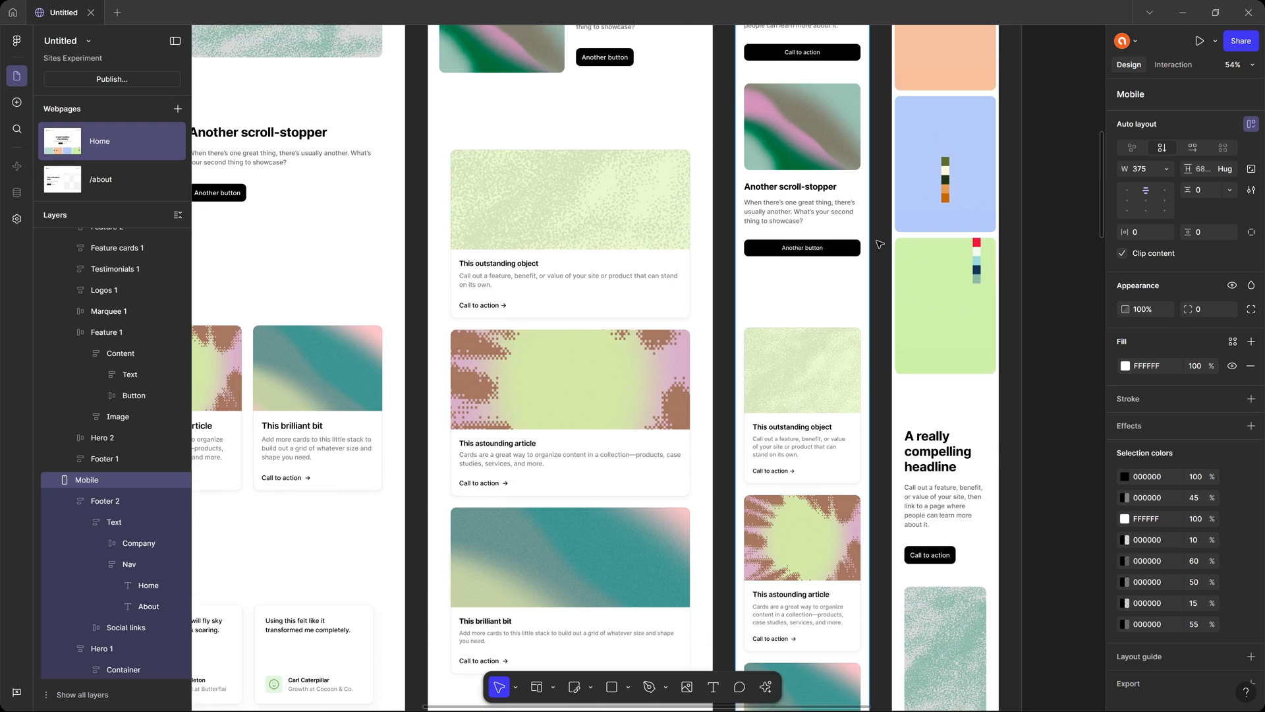
pyautogui.scroll(6, 830, 211)
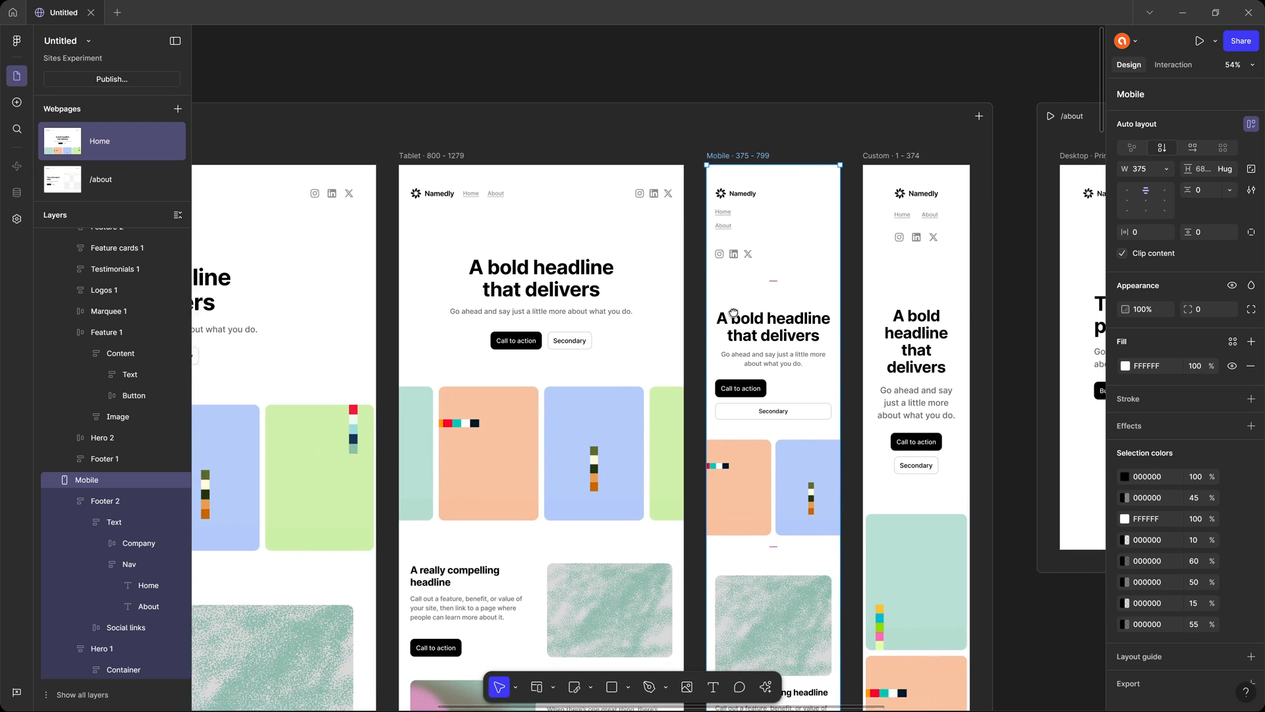
pyautogui.moveTo(734, 313); pyautogui.dragTo(653, 294)
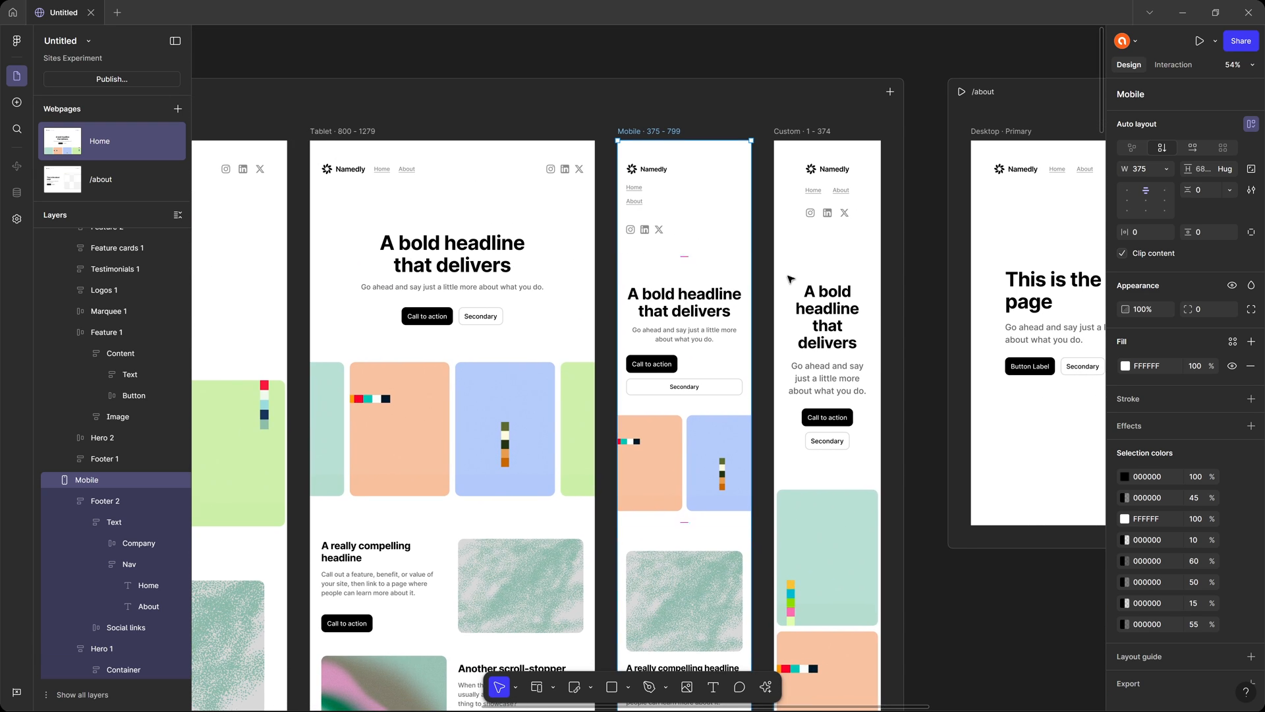
pyautogui.hscroll(15, 791, 274)
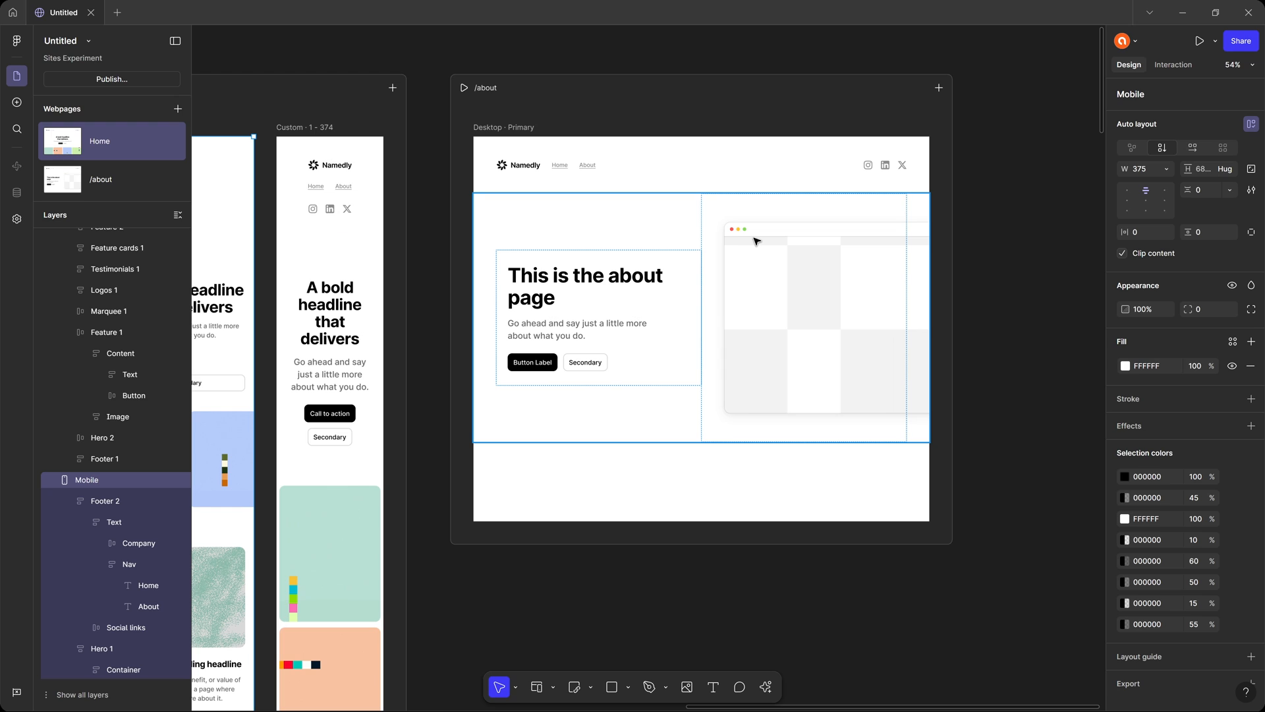
pyautogui.click(885, 100)
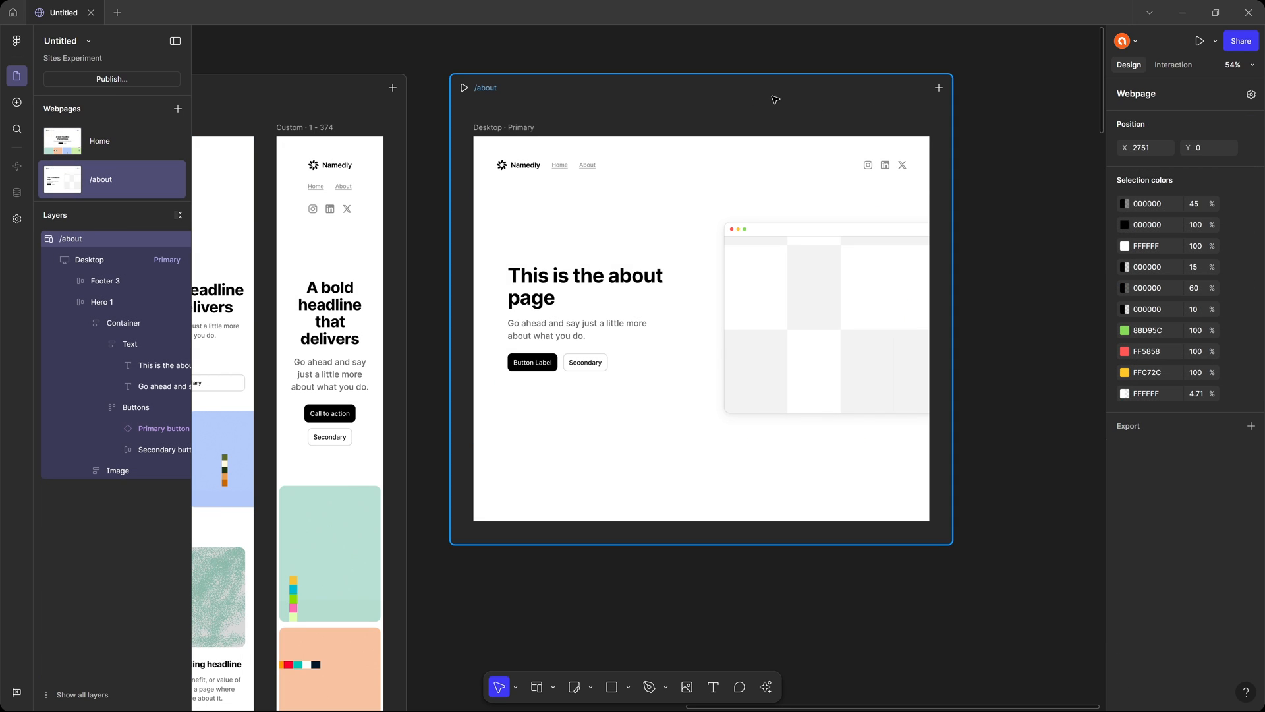
# Move the Primary button component set closer to the Home webpage, to X -846, Y -30.
pyautogui.hscroll(-20, 857, 119)
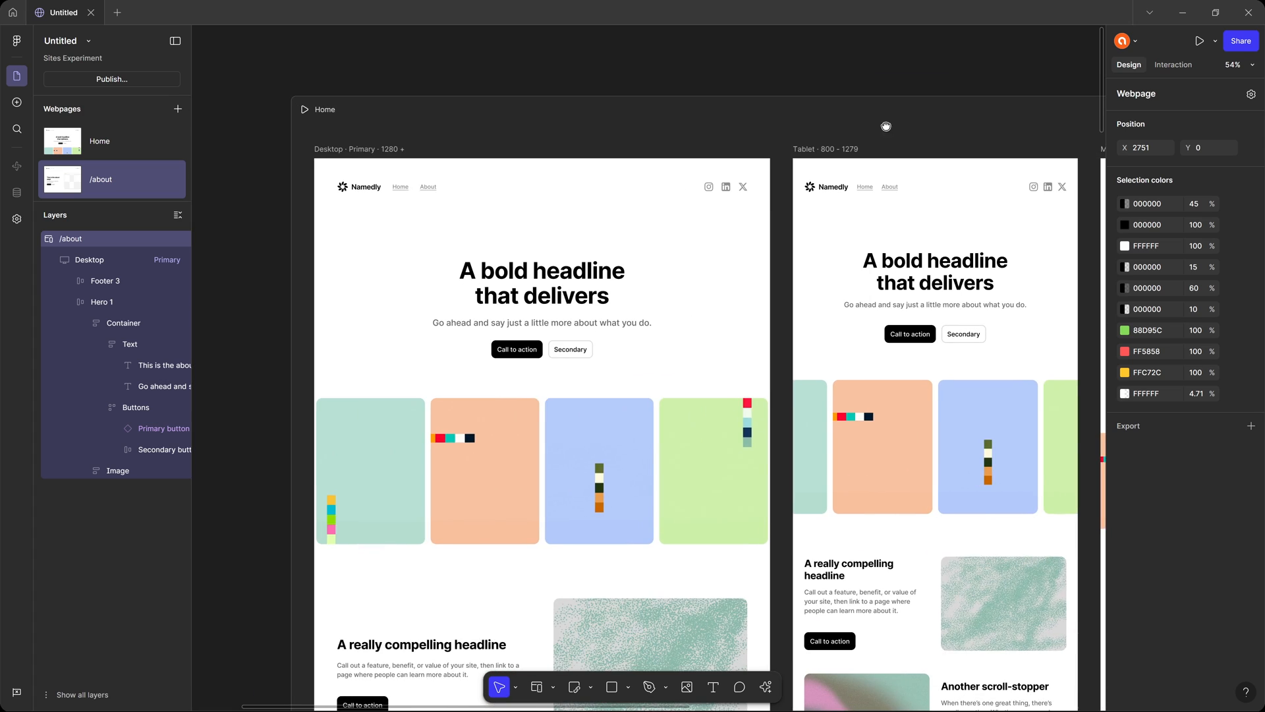
pyautogui.moveTo(370, 187); pyautogui.dragTo(601, 256)
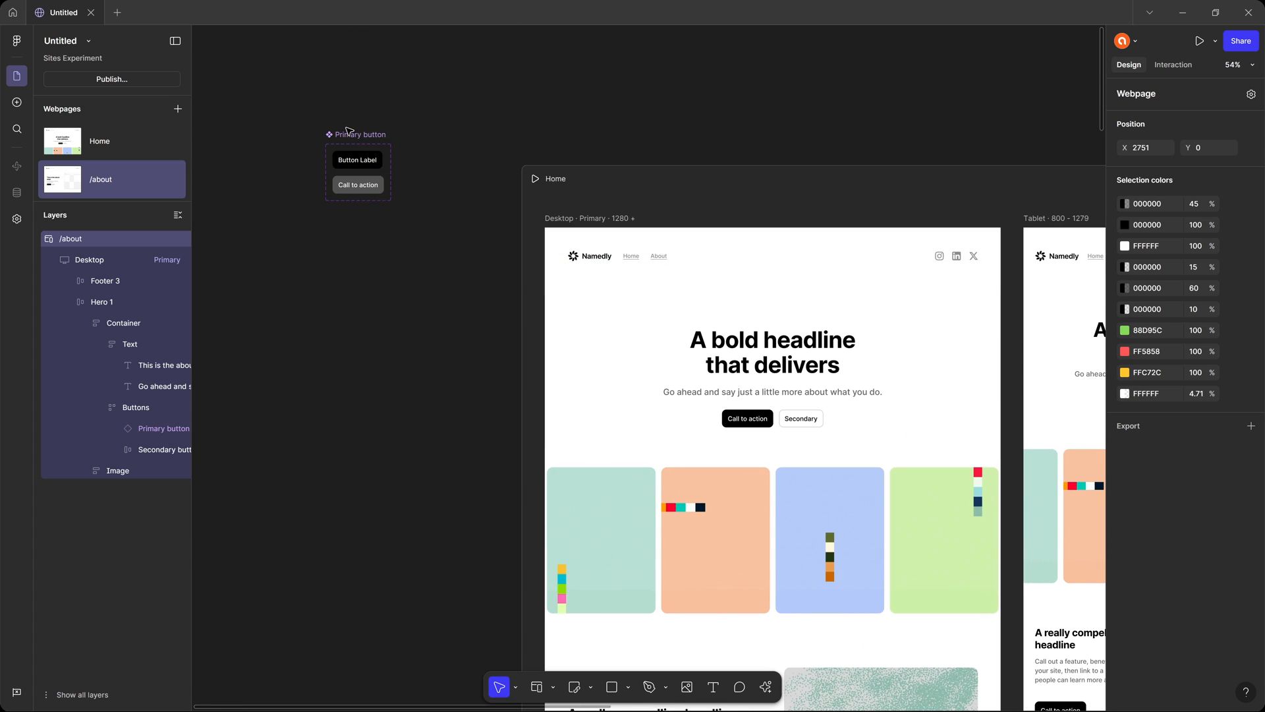
pyautogui.moveTo(349, 133); pyautogui.dragTo(404, 170)
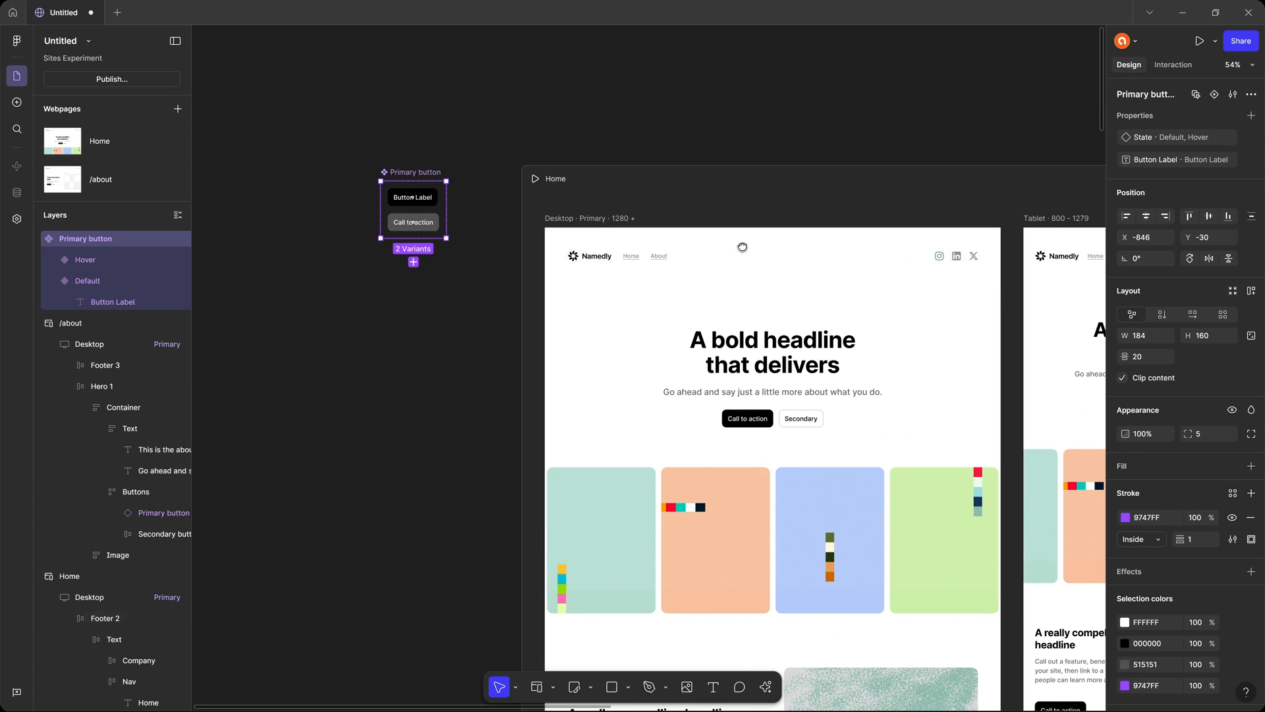
# Check the text style applied to Home's Desktop hero headline and look through the sections further down that page.
pyautogui.moveTo(743, 247); pyautogui.dragTo(543, 166)
pyautogui.scroll(3, 586, 243)
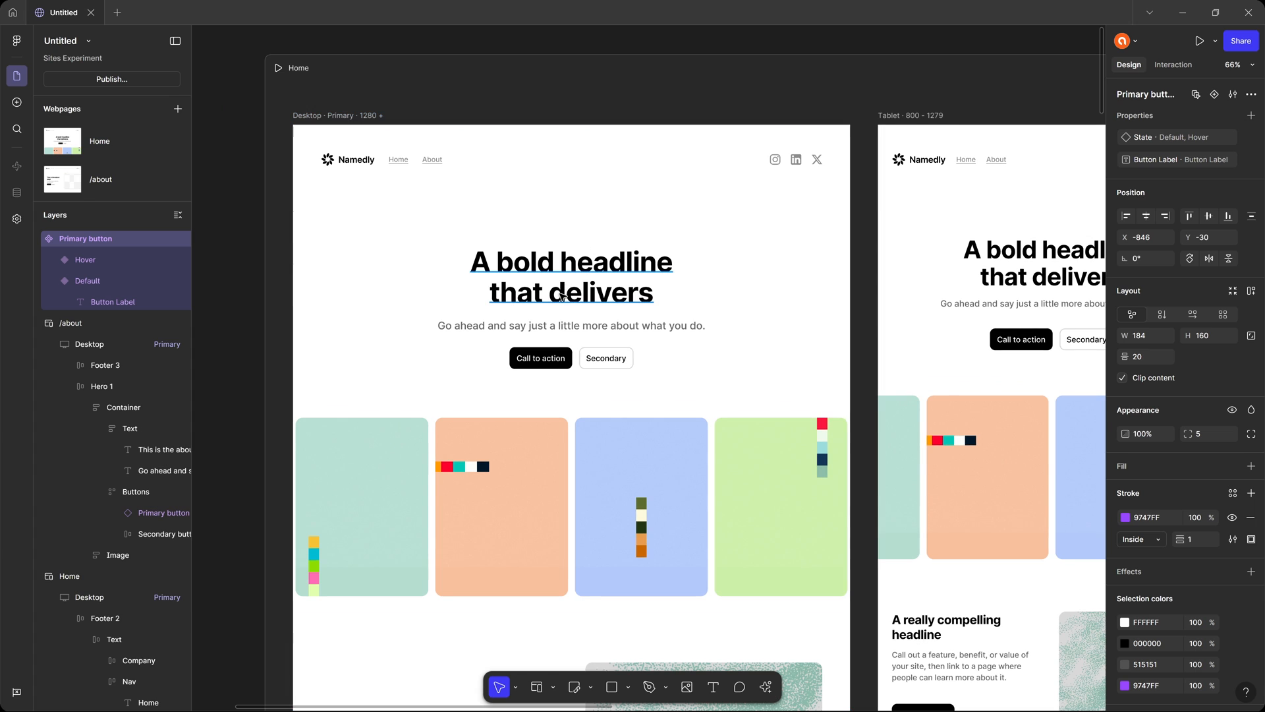
pyautogui.click(562, 297)
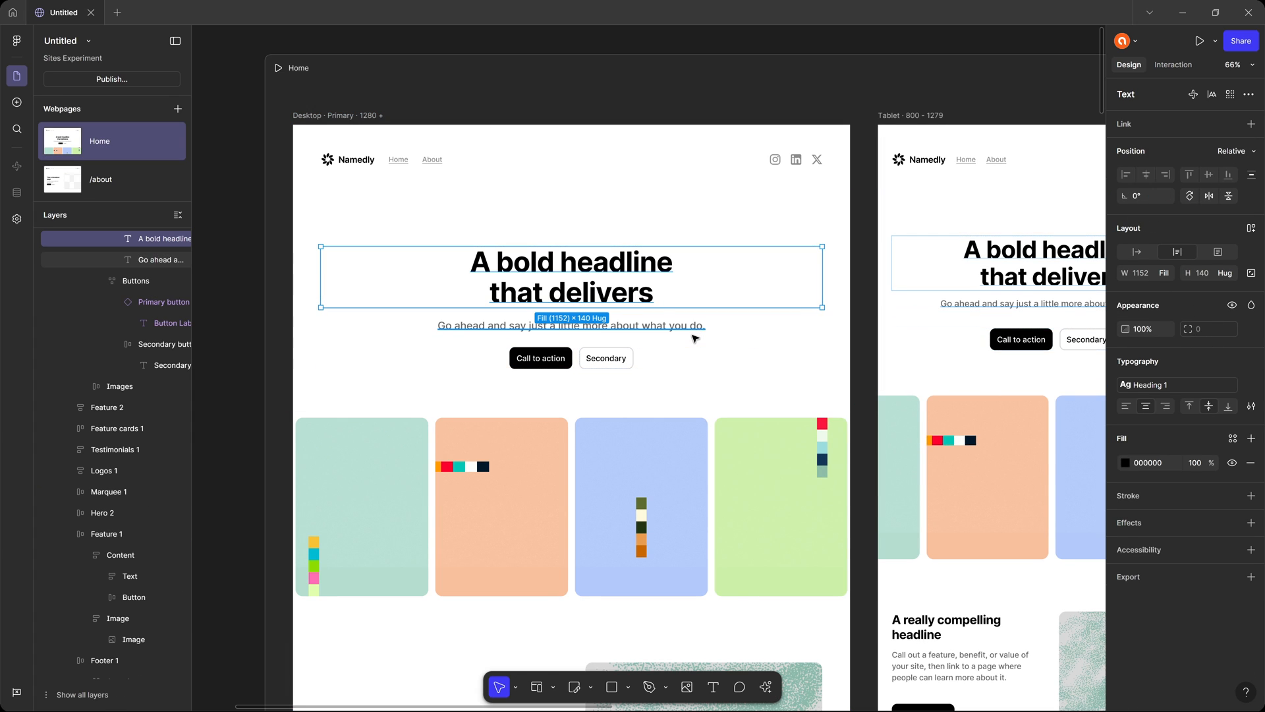
pyautogui.scroll(-12, 696, 339)
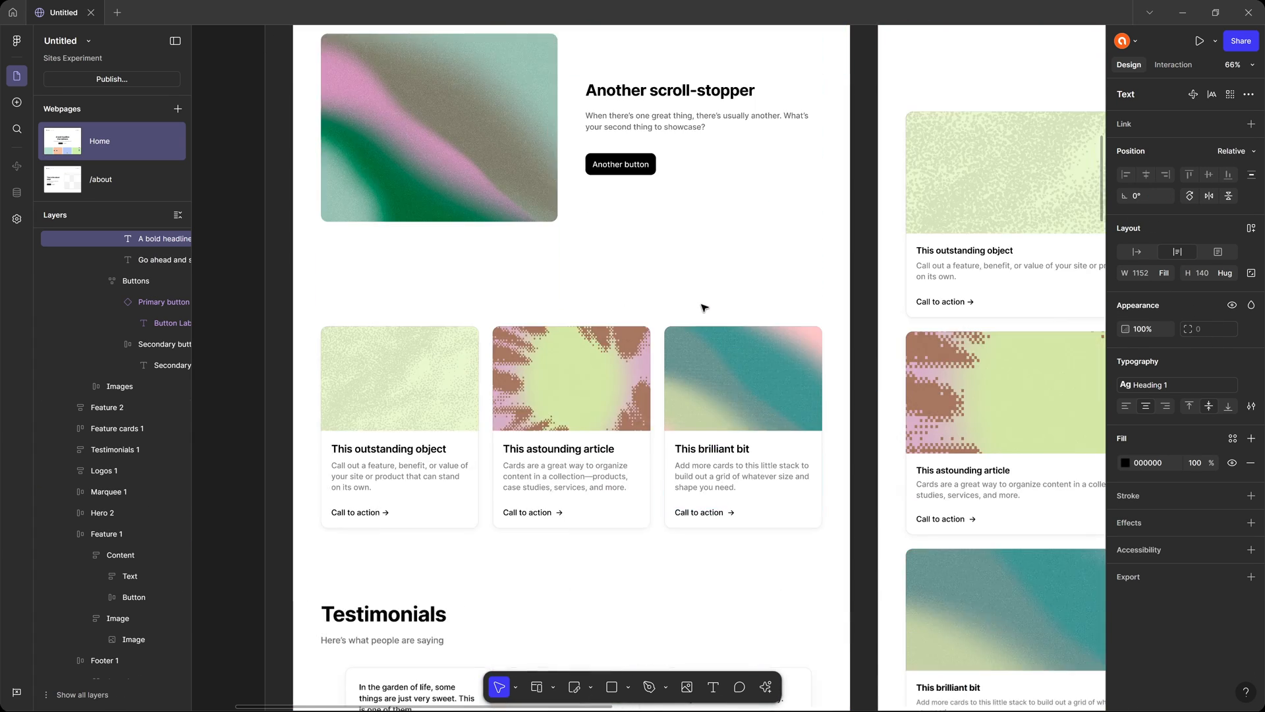
pyautogui.scroll(-4, 704, 307)
pyautogui.scroll(-6, 704, 308)
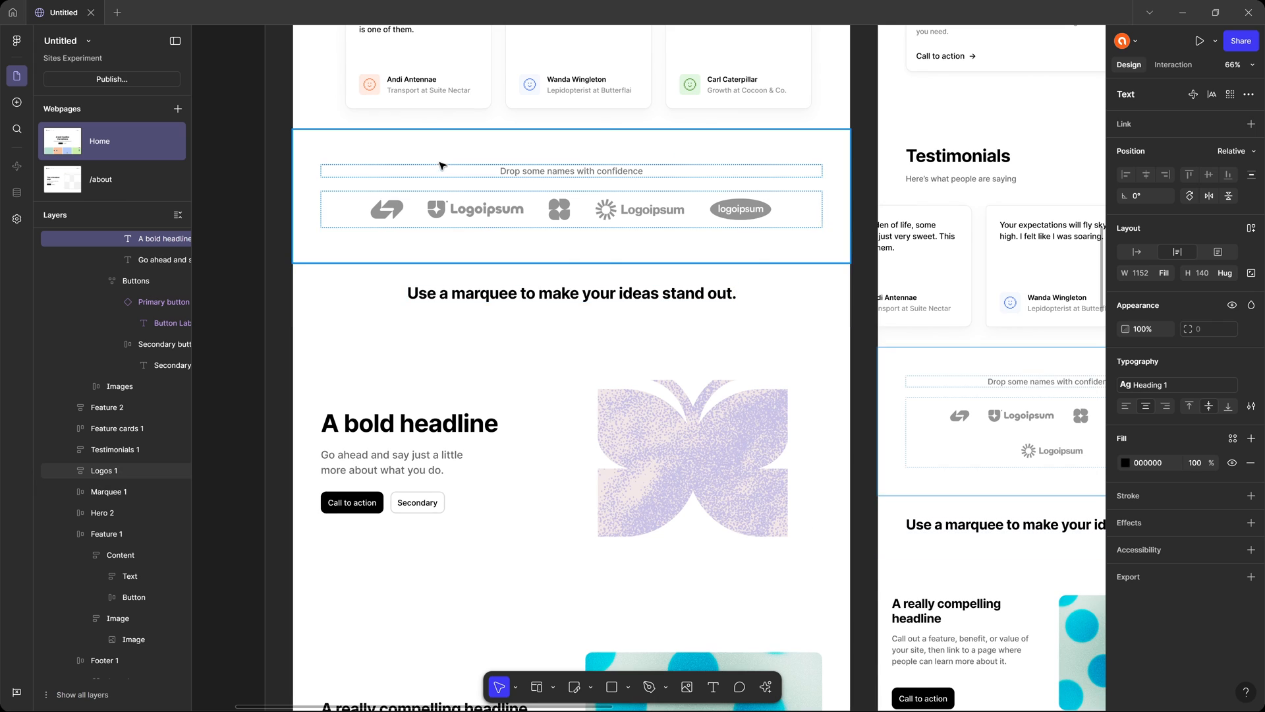
# Examine the layout, fill, stroke and effect settings of the first Desktop testimonial card and the settings of its Testimonials section.
pyautogui.scroll(4, 483, 206)
pyautogui.scroll(5, 479, 305)
pyautogui.click(496, 234)
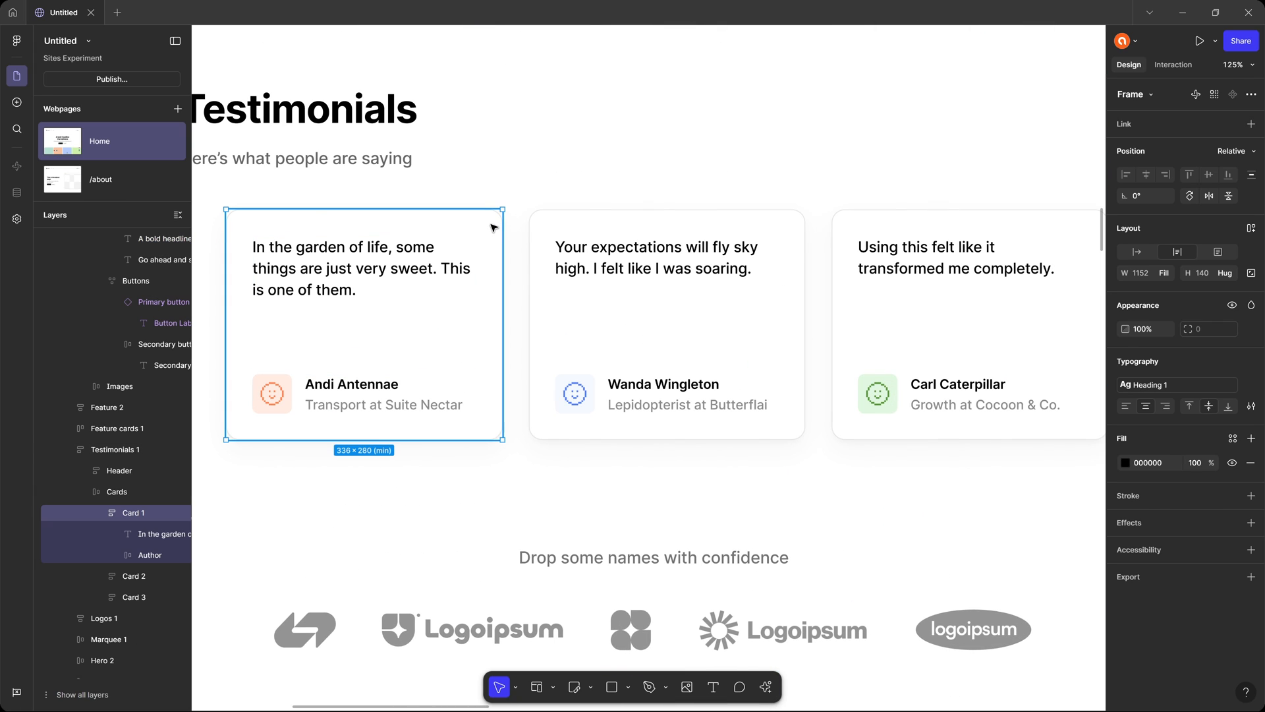
pyautogui.moveTo(487, 238); pyautogui.dragTo(595, 149)
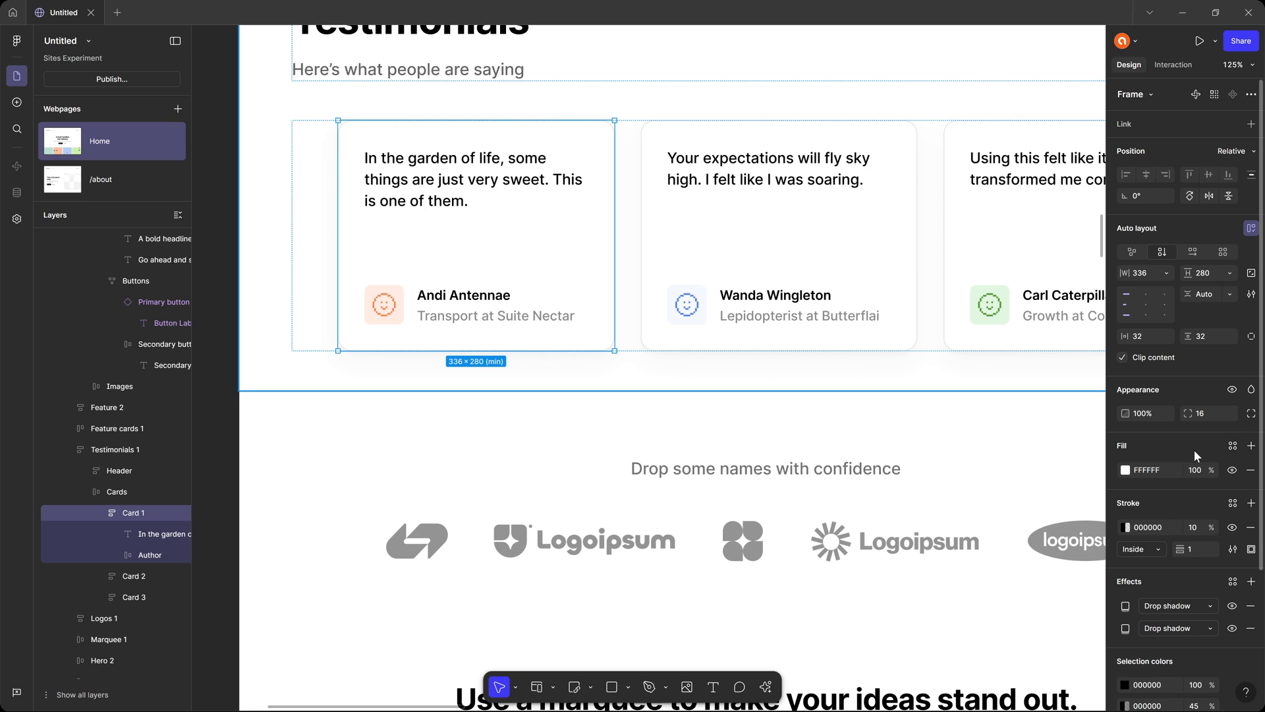
pyautogui.scroll(-2, 1194, 449)
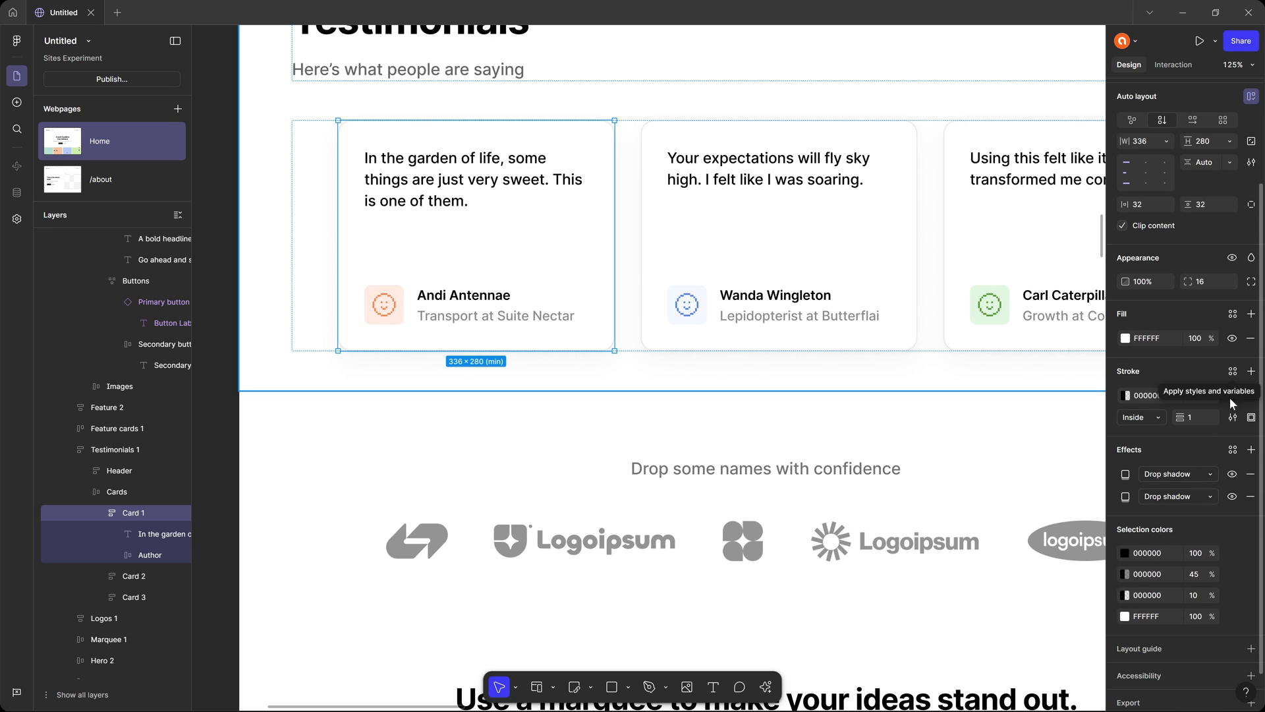
pyautogui.scroll(2, 1235, 455)
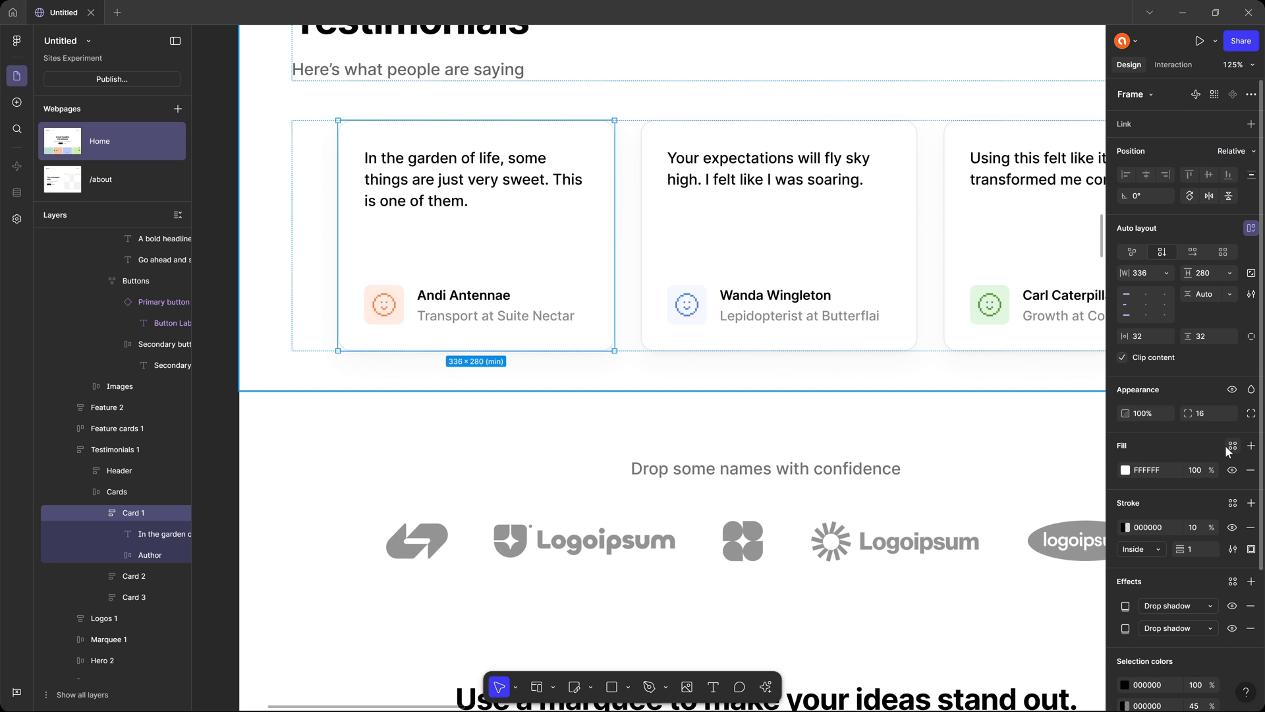
pyautogui.click(259, 280)
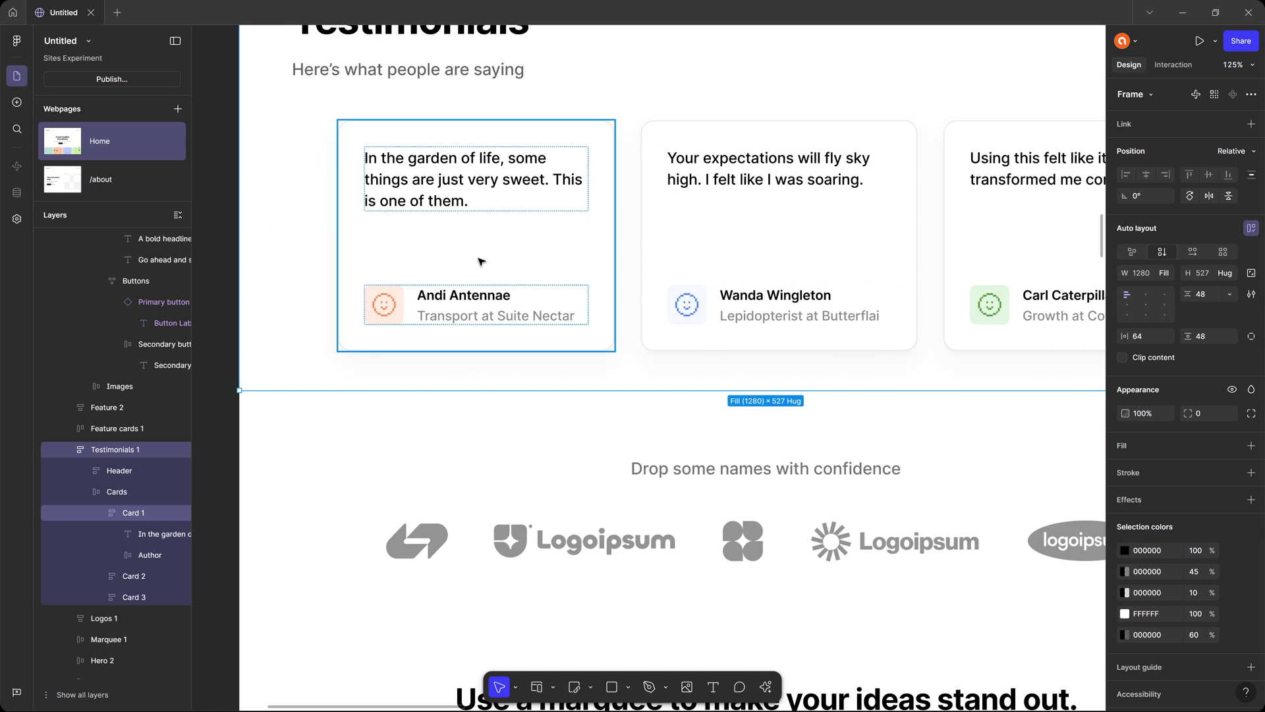
pyautogui.scroll(-5, 557, 259)
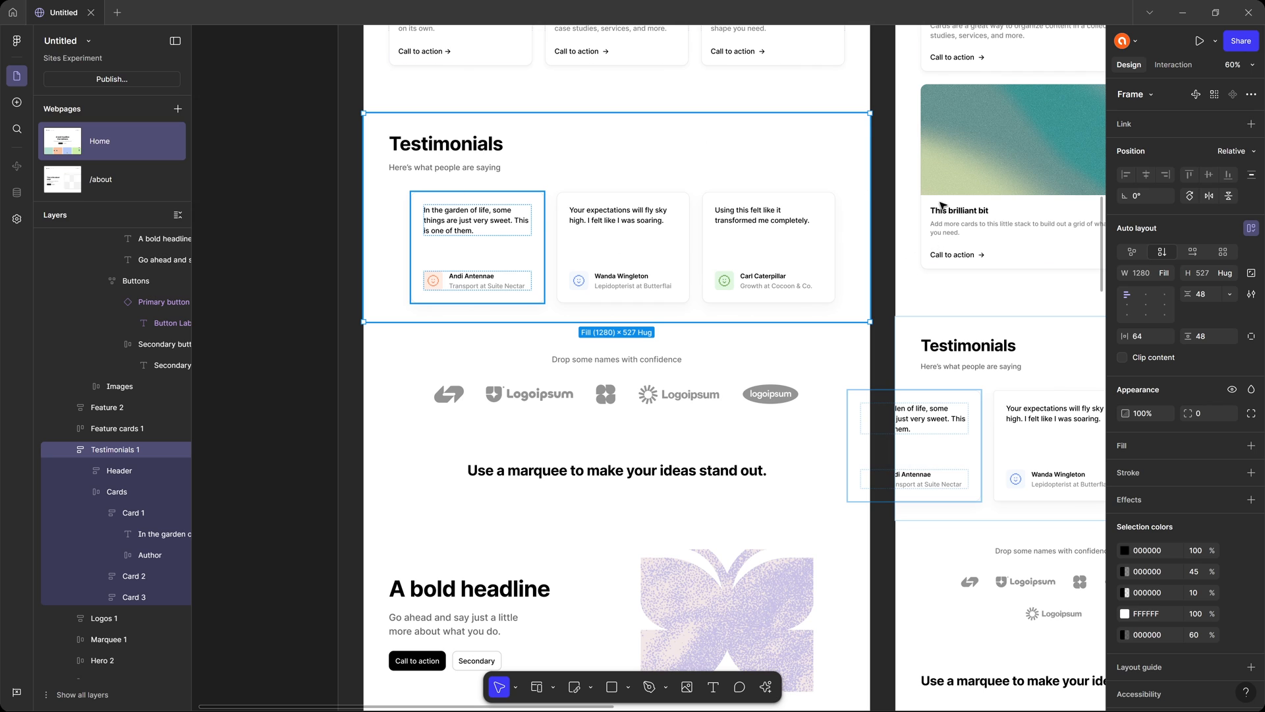
pyautogui.click(890, 196)
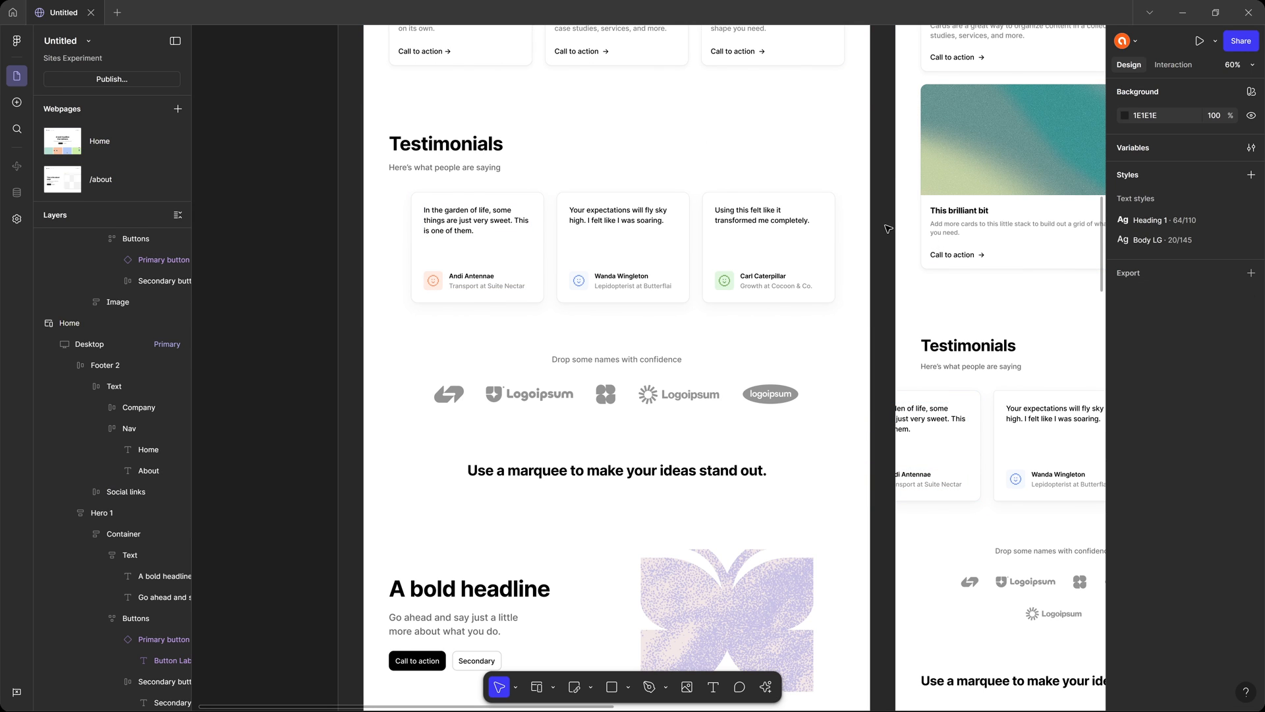
# Open the settings of the Marquee interaction on the Images row in the Home Desktop hero.
pyautogui.moveTo(889, 229); pyautogui.dragTo(696, 317)
pyautogui.moveTo(661, 184); pyautogui.dragTo(771, 417)
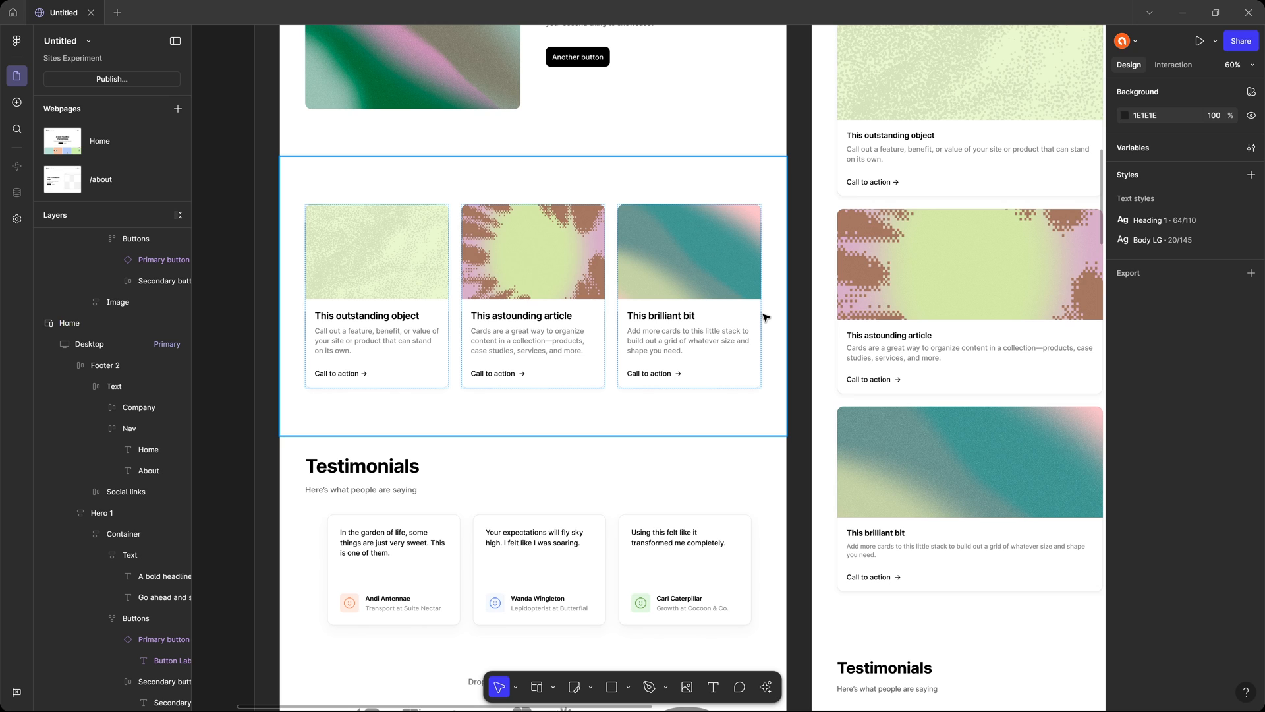
pyautogui.scroll(10, 781, 307)
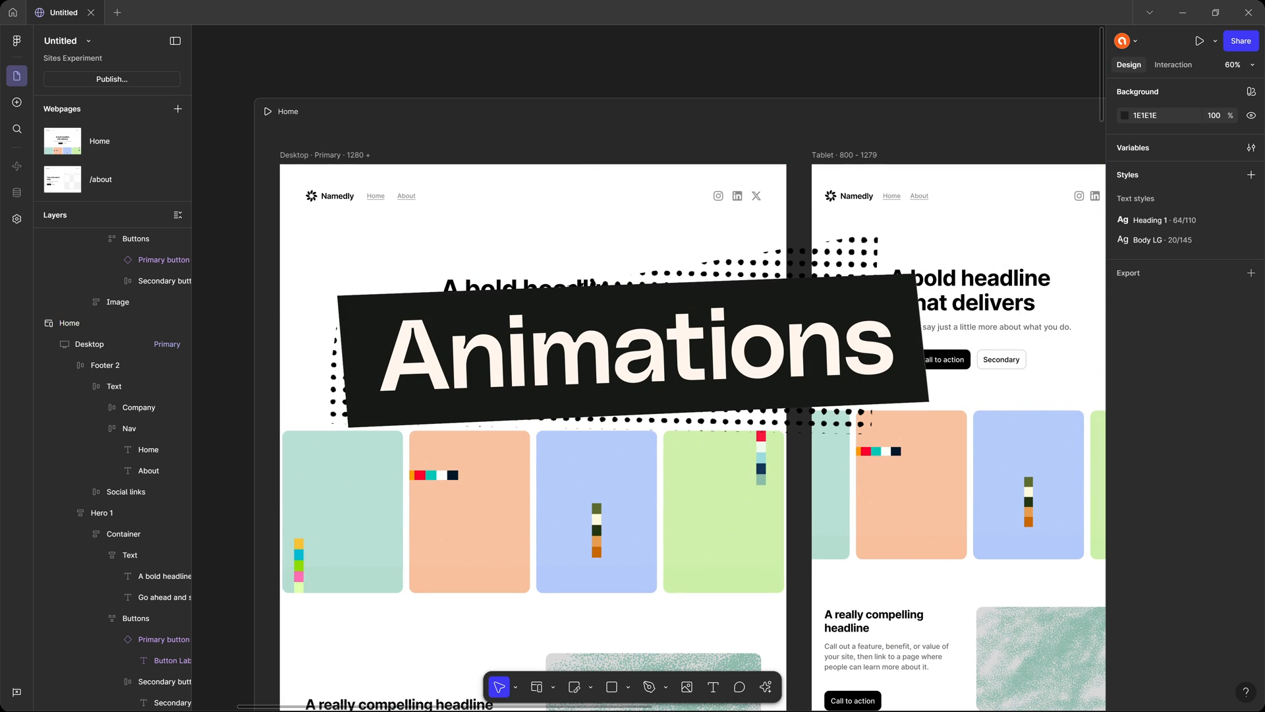
pyautogui.scroll(-2, 553, 242)
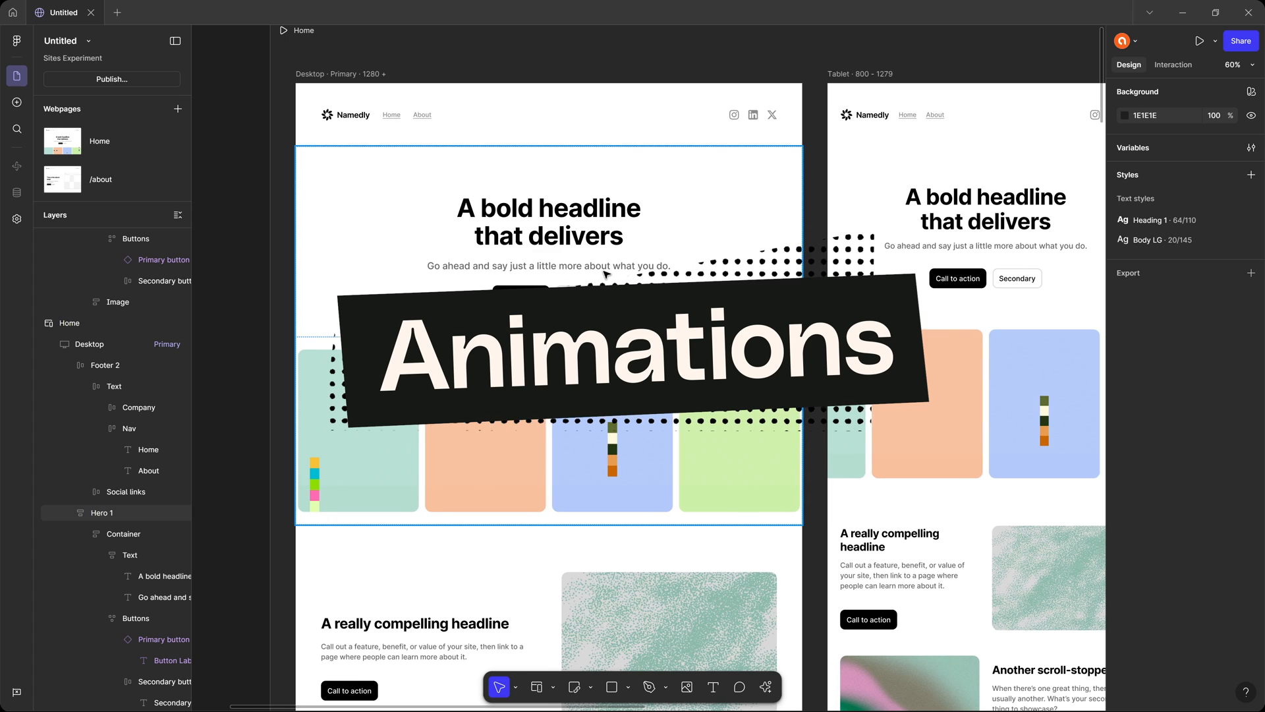
pyautogui.scroll(-3, 593, 237)
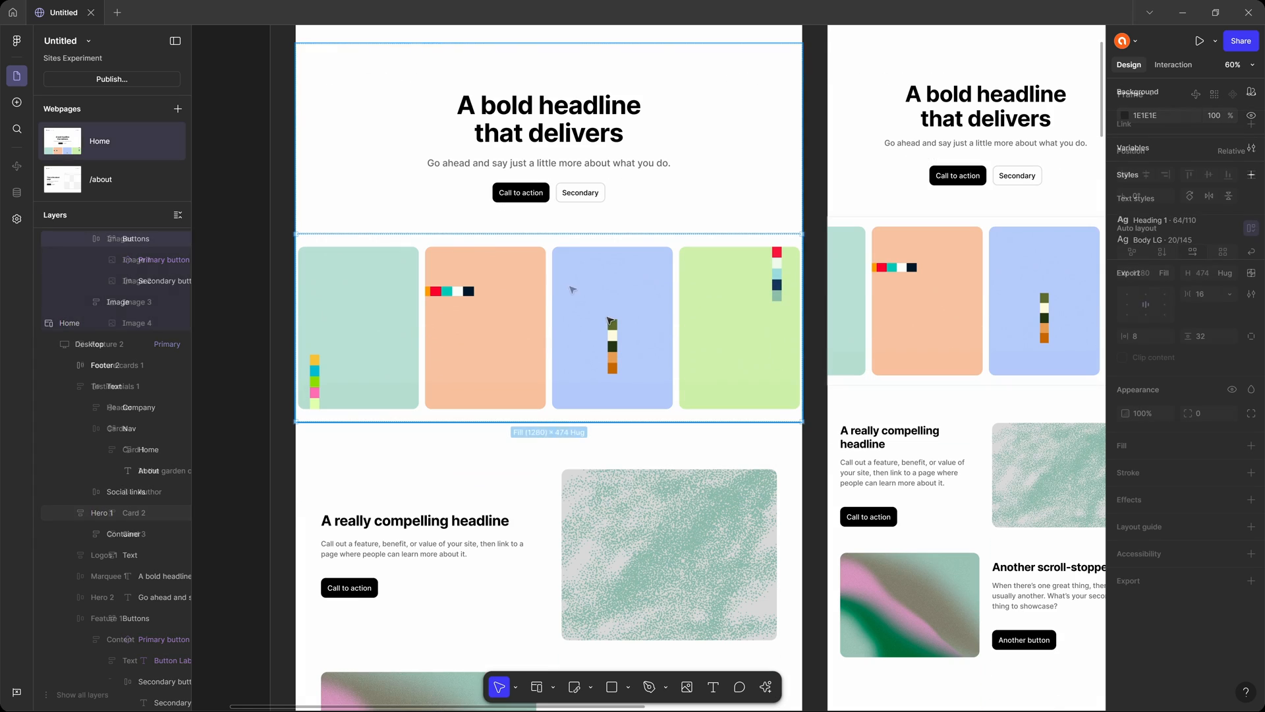
pyautogui.click(540, 321)
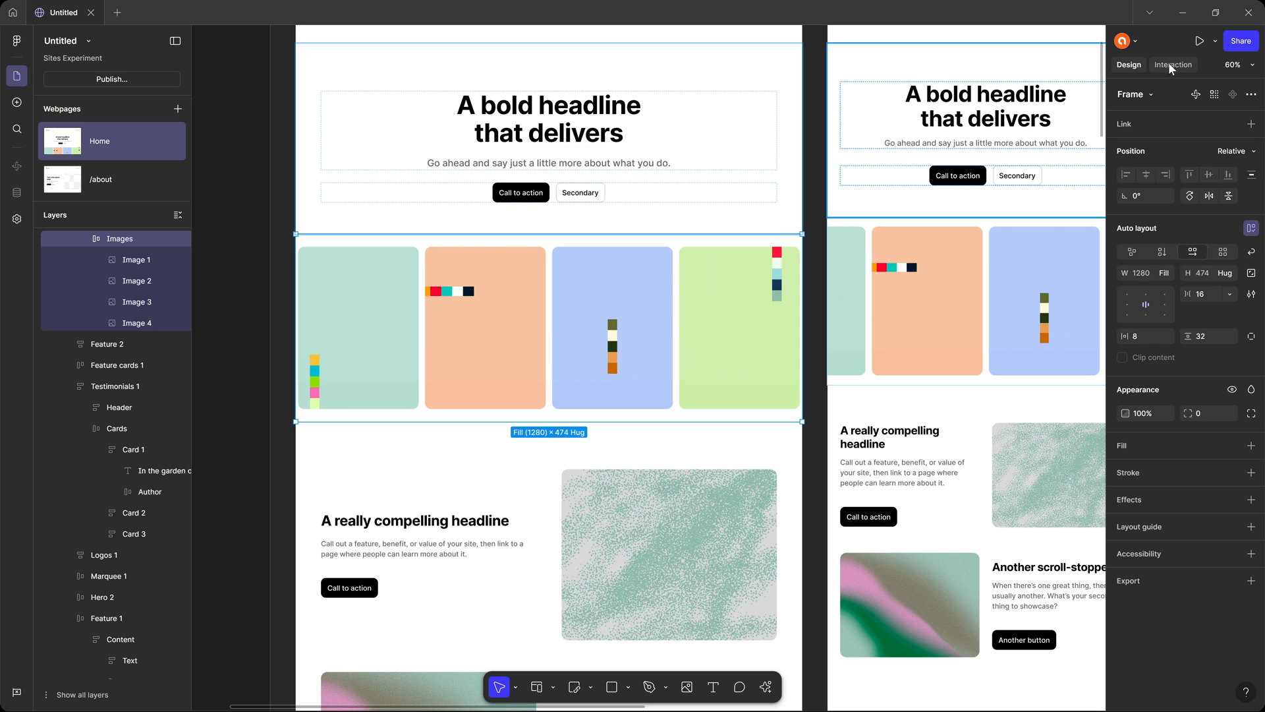
pyautogui.click(1186, 65)
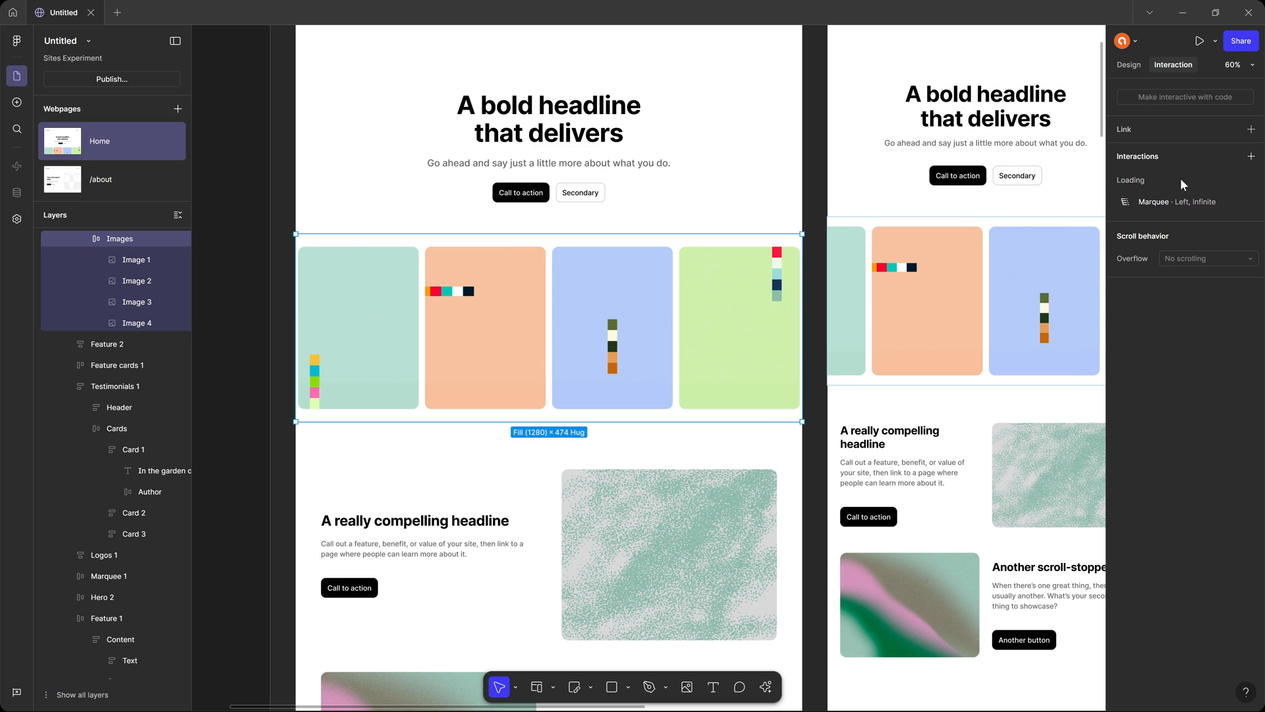
pyautogui.click(1173, 201)
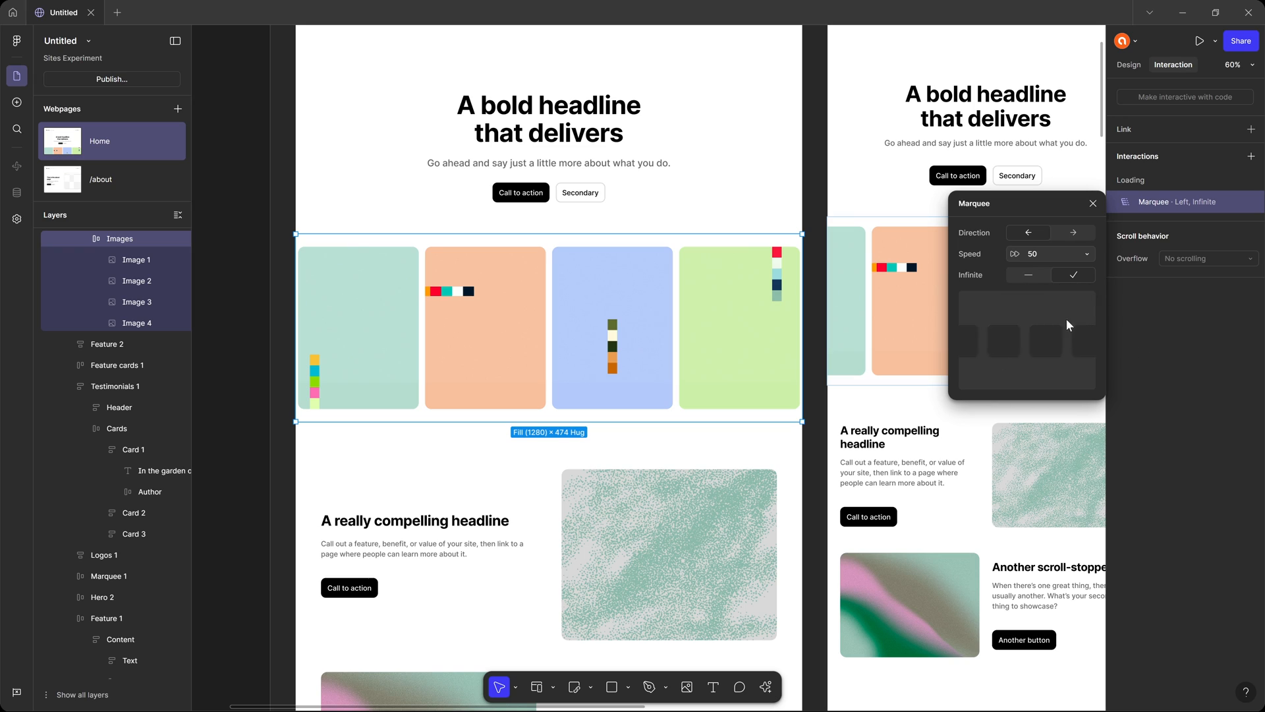
# Compare the Images row's marquee with Infinite disabled and enabled, leave it enabled, and close the settings.
pyautogui.click(1031, 274)
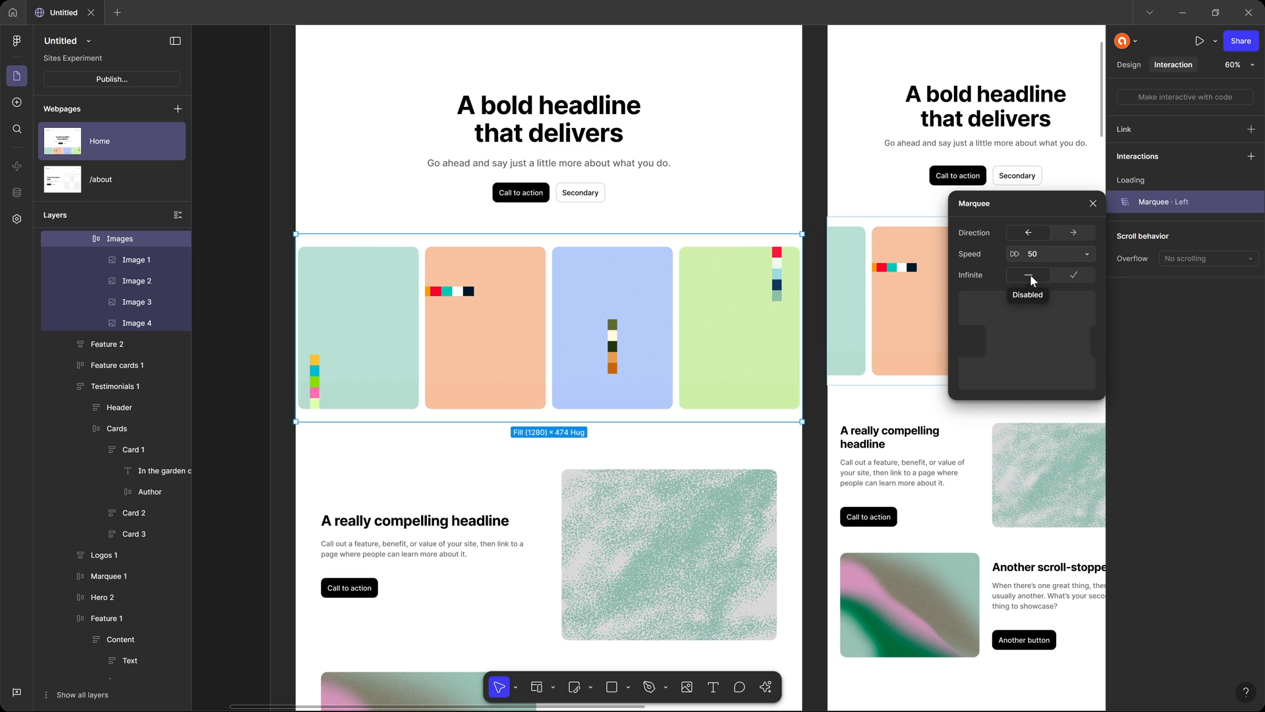
pyautogui.click(1073, 275)
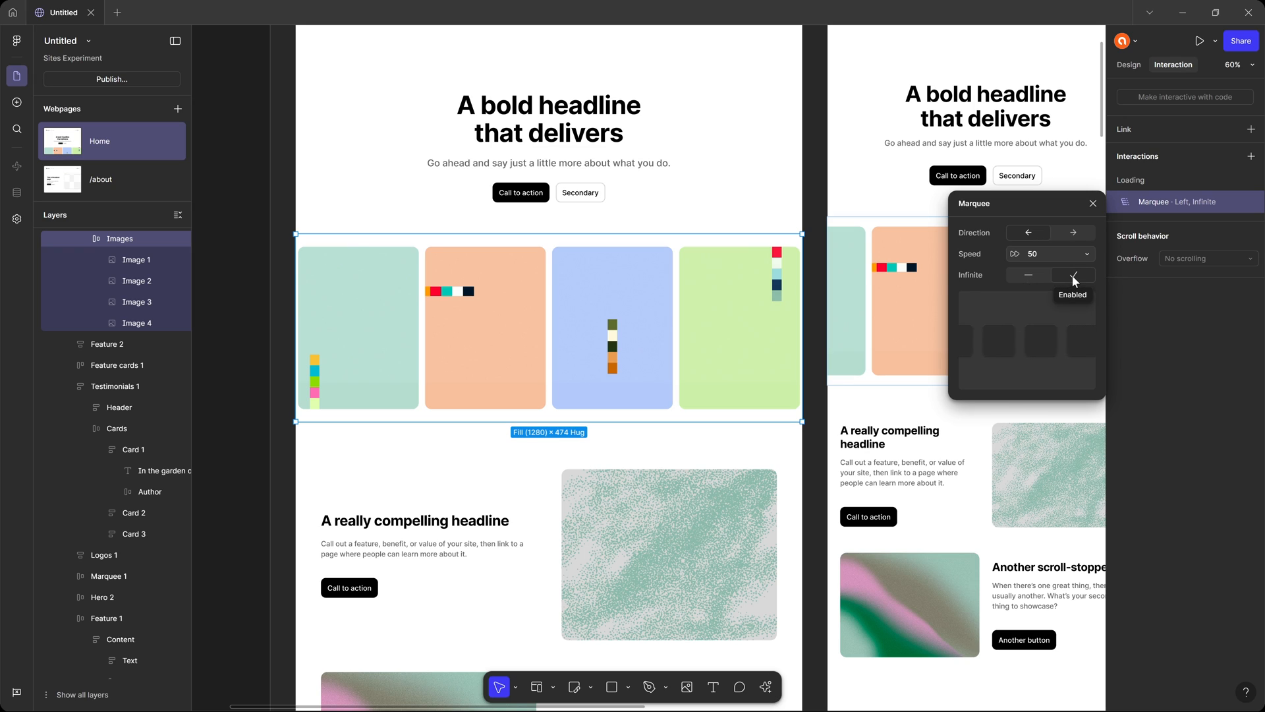
pyautogui.click(1023, 274)
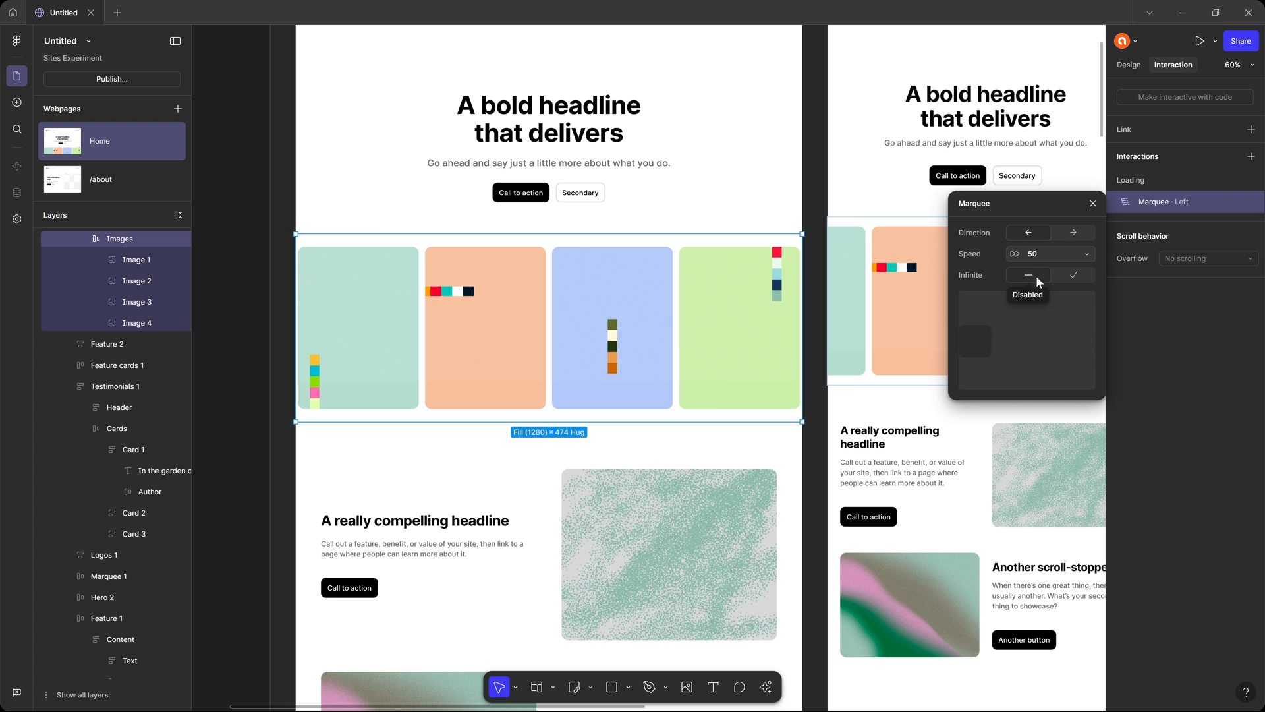
pyautogui.click(1077, 274)
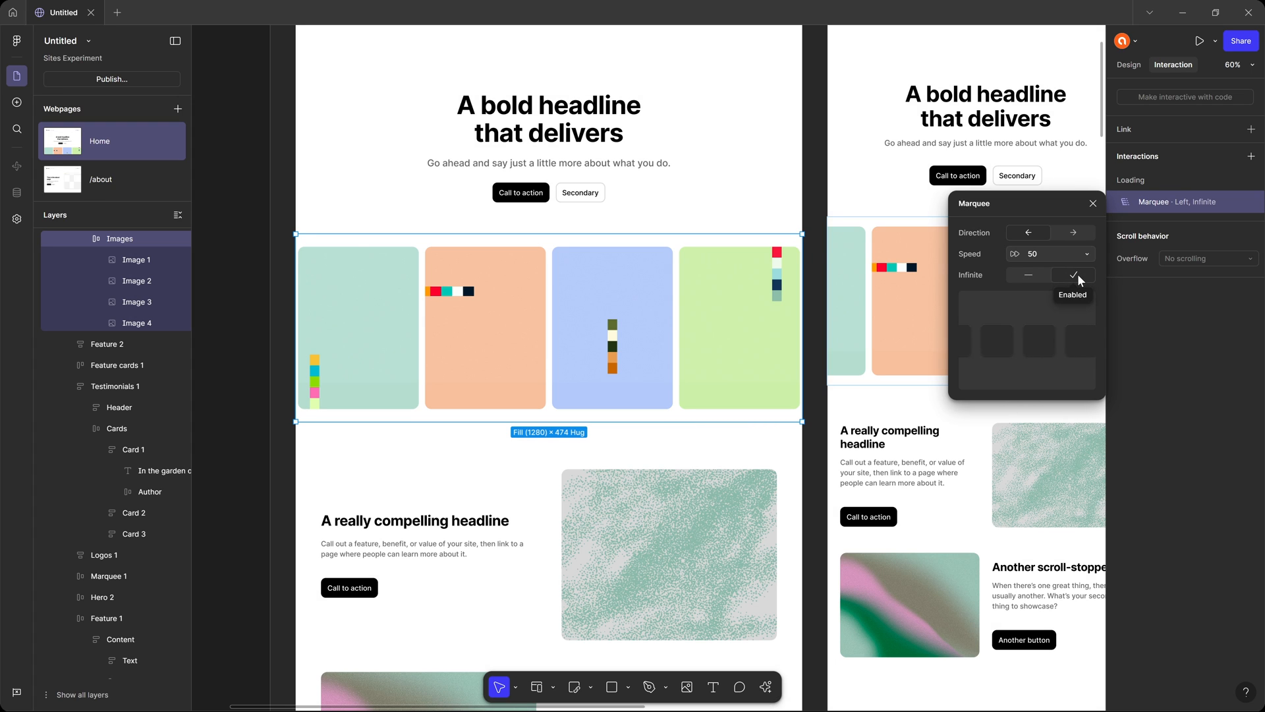
pyautogui.click(1093, 204)
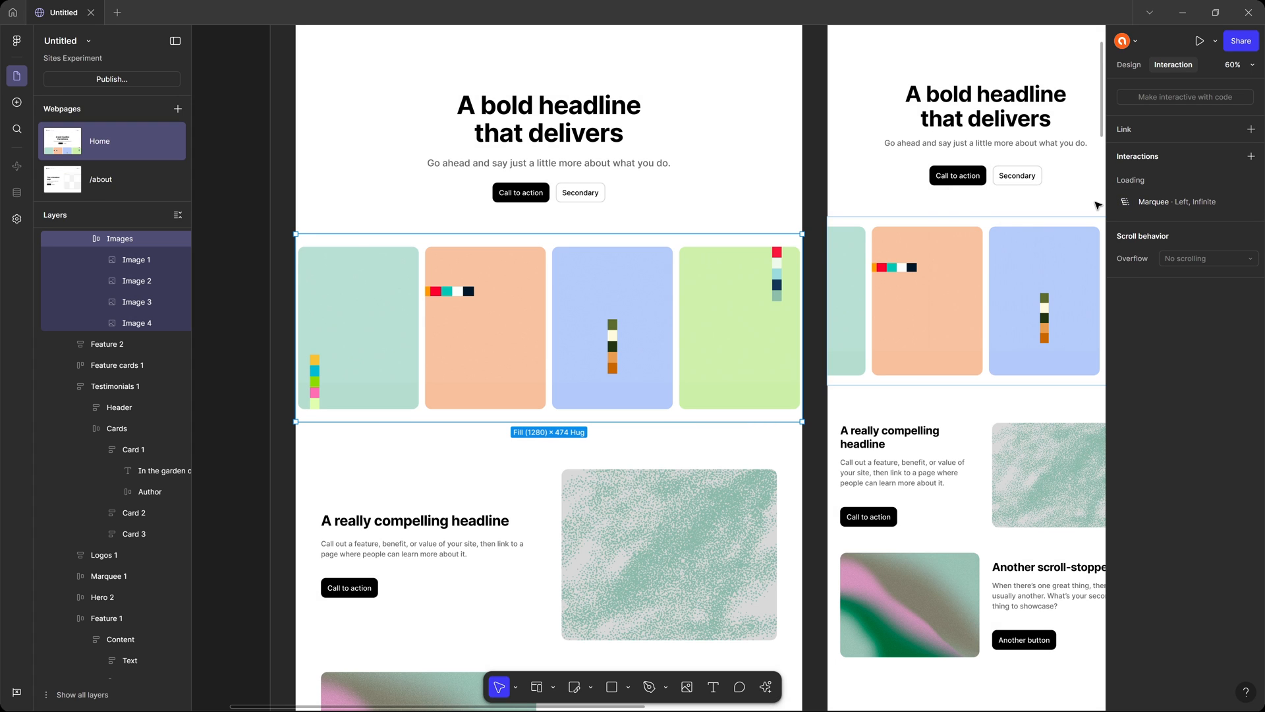
# Check the interactions set on Row 1 of Feature 2 and on its Image and Content frames.
pyautogui.scroll(-2, 511, 311)
pyautogui.moveTo(655, 181); pyautogui.dragTo(613, 197)
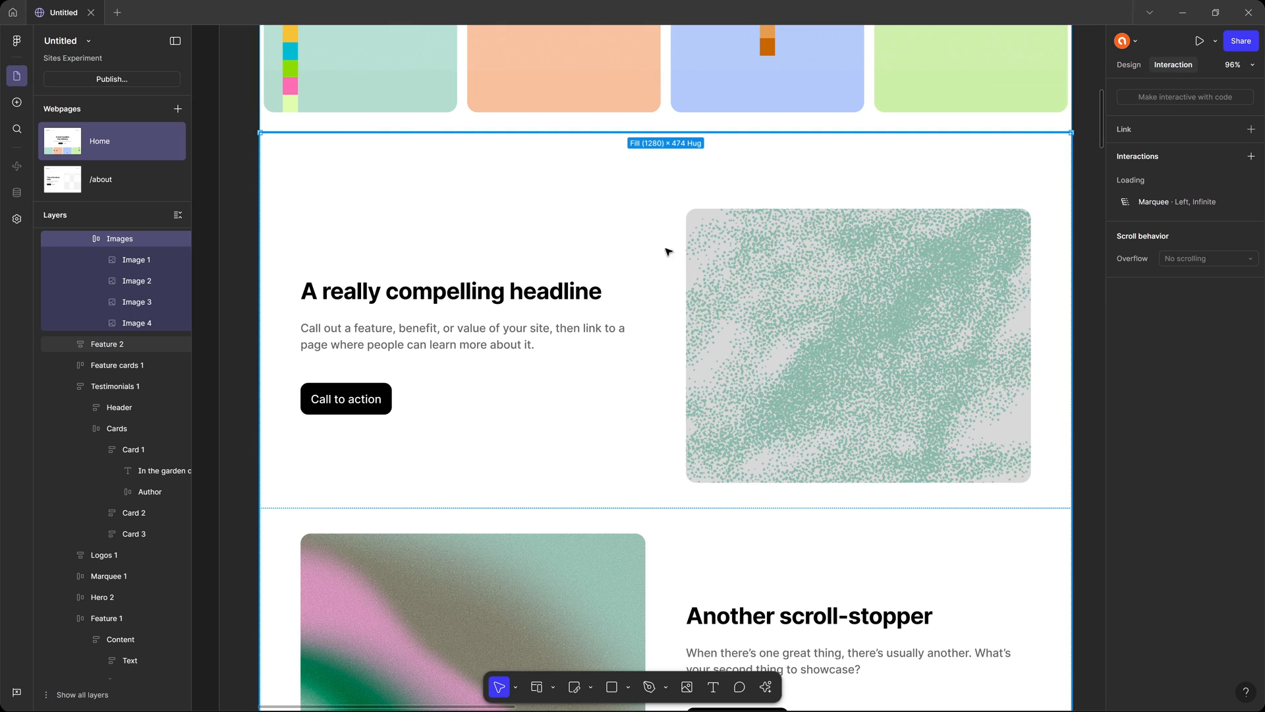
pyautogui.click(797, 298)
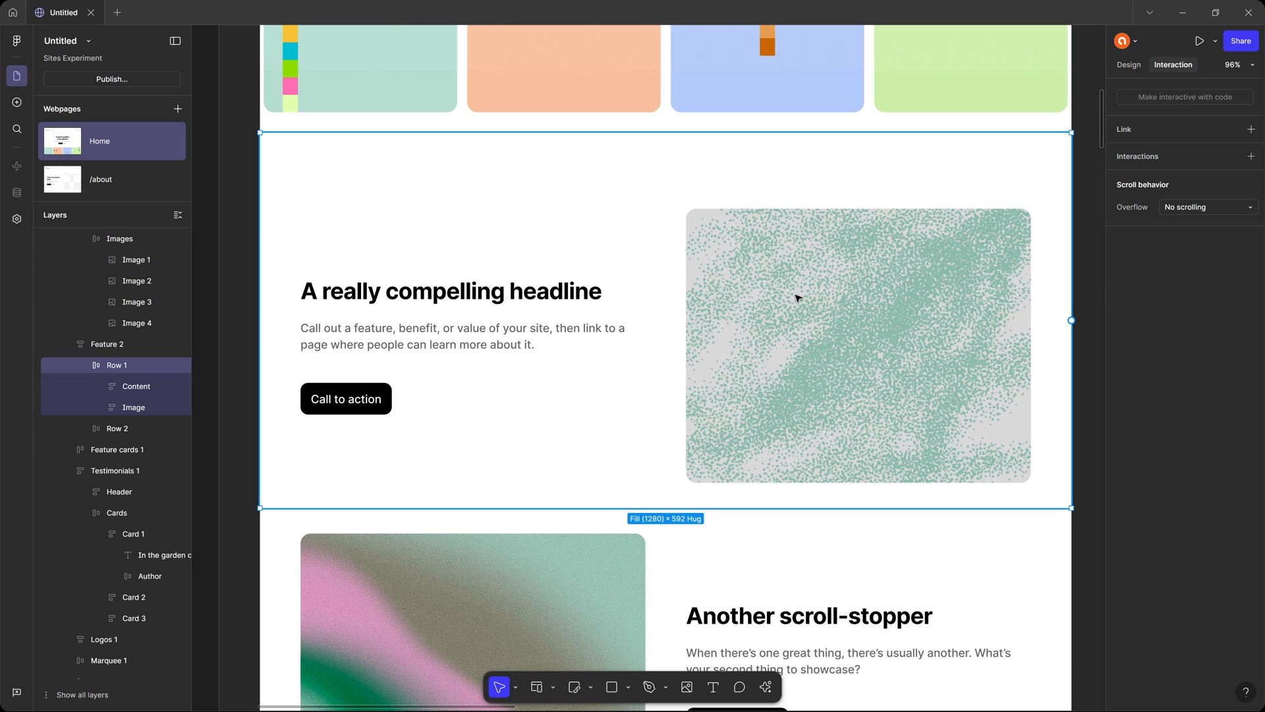
pyautogui.click(798, 298)
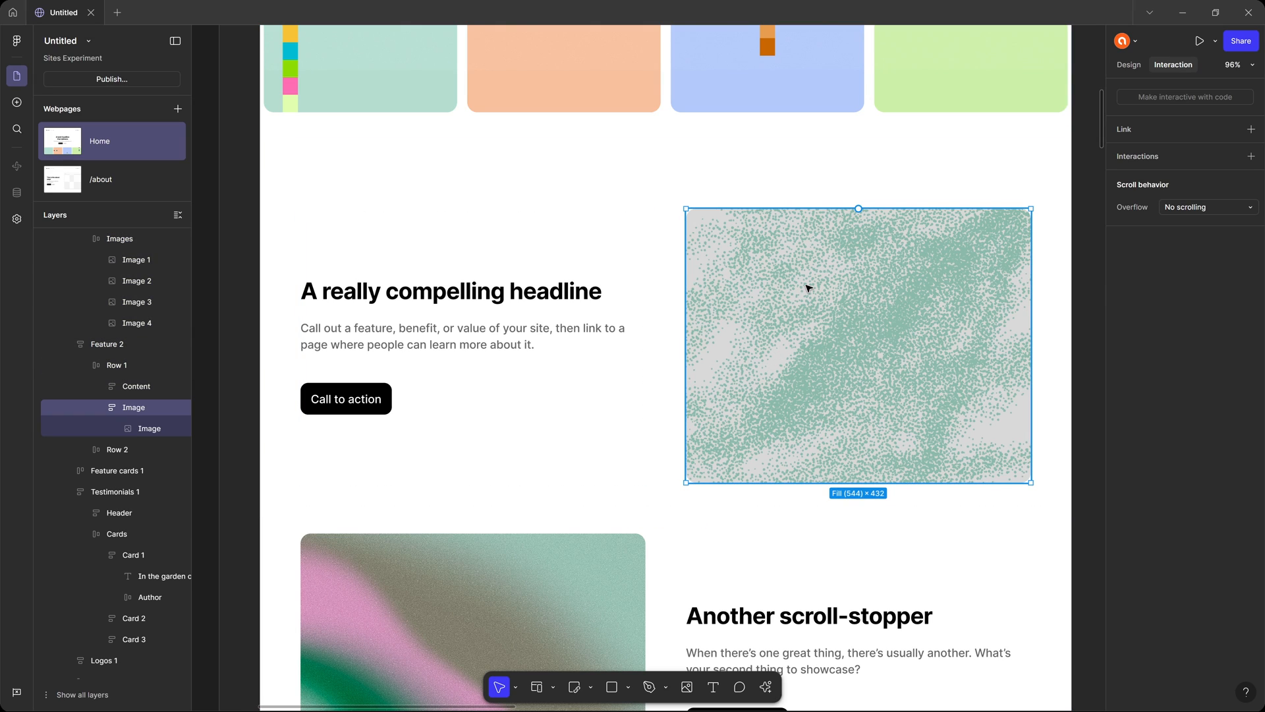
pyautogui.click(510, 319)
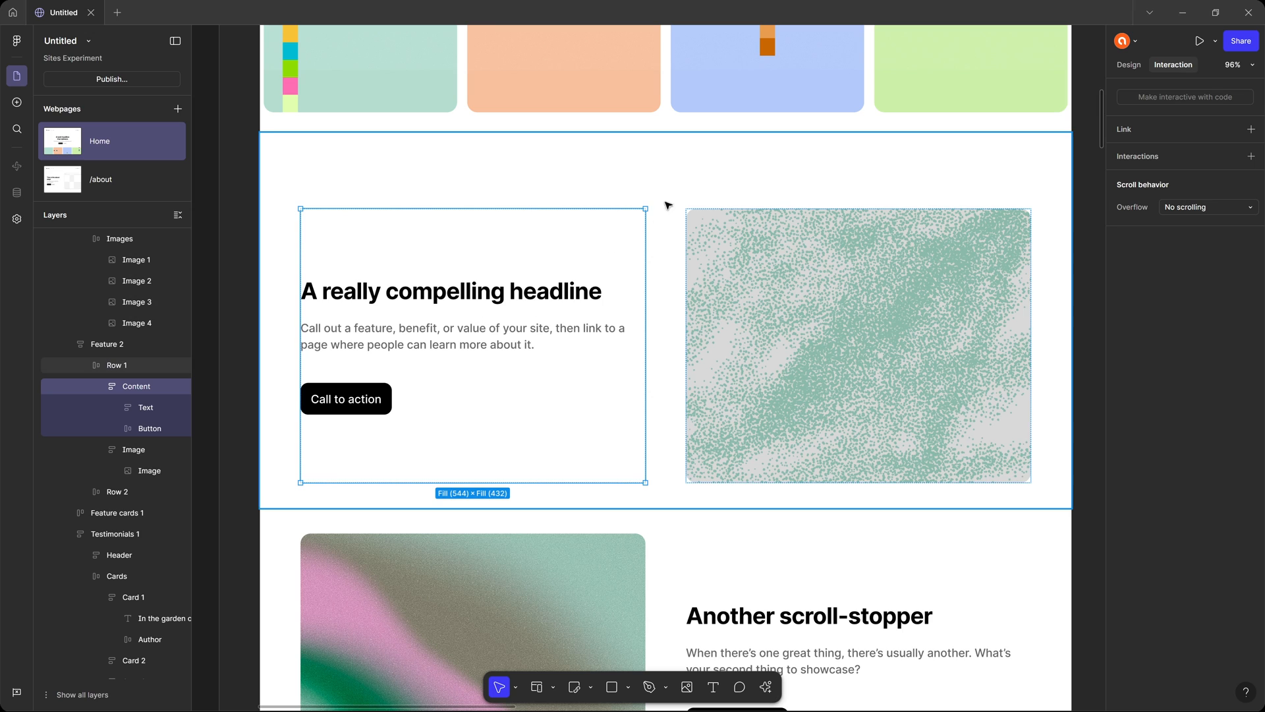
pyautogui.click(685, 174)
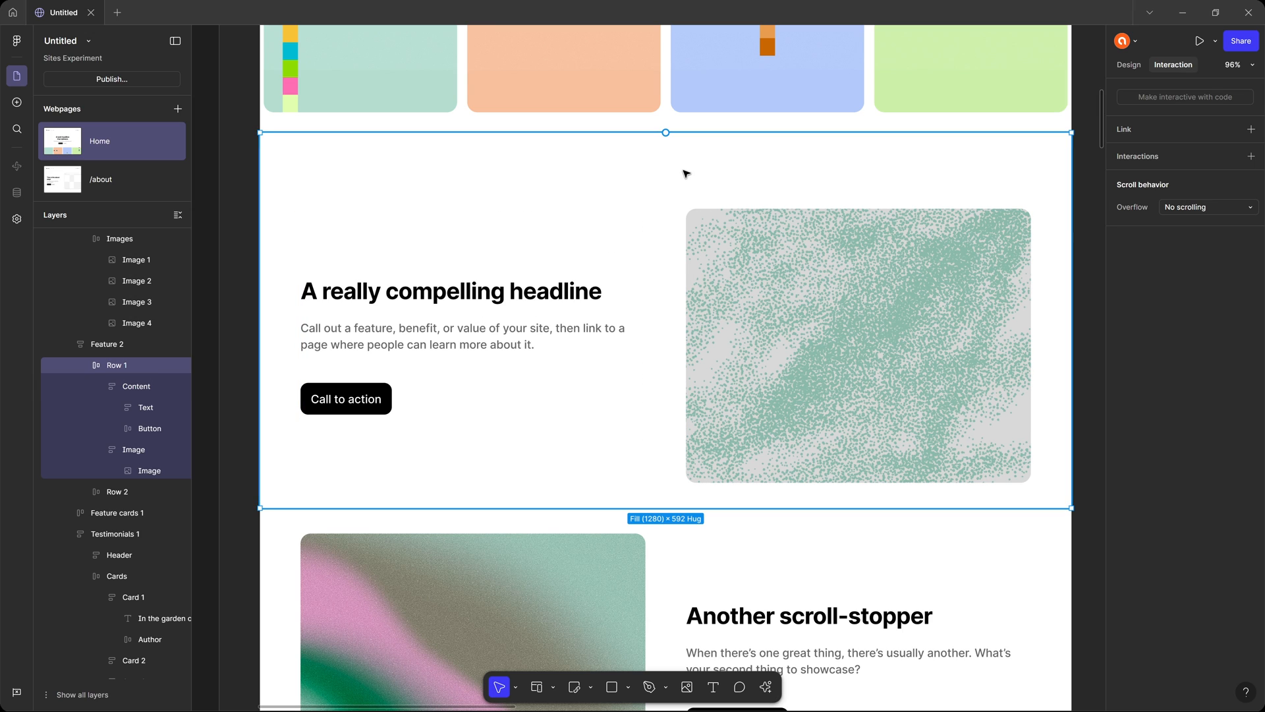
# Preview the Home page down to the "A really compelling headline" row and return to the editor.
pyautogui.hotkey('ctrl', 'p')
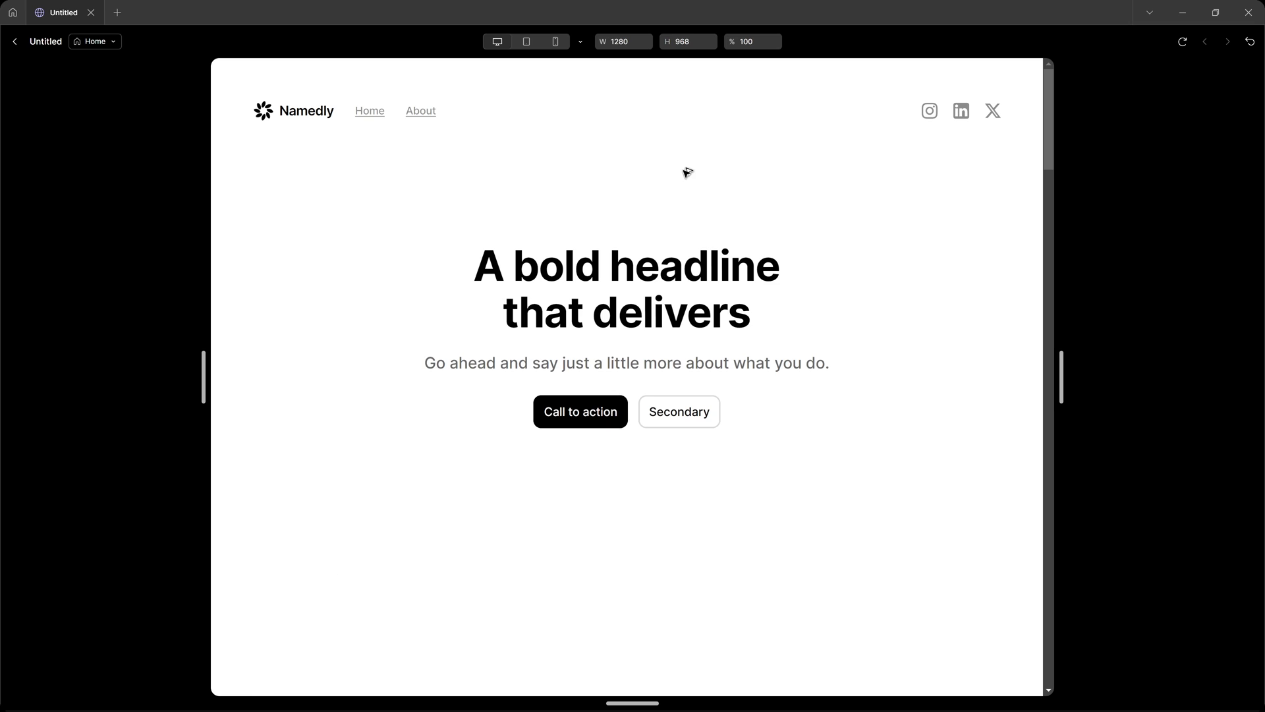
pyautogui.scroll(-5, 703, 245)
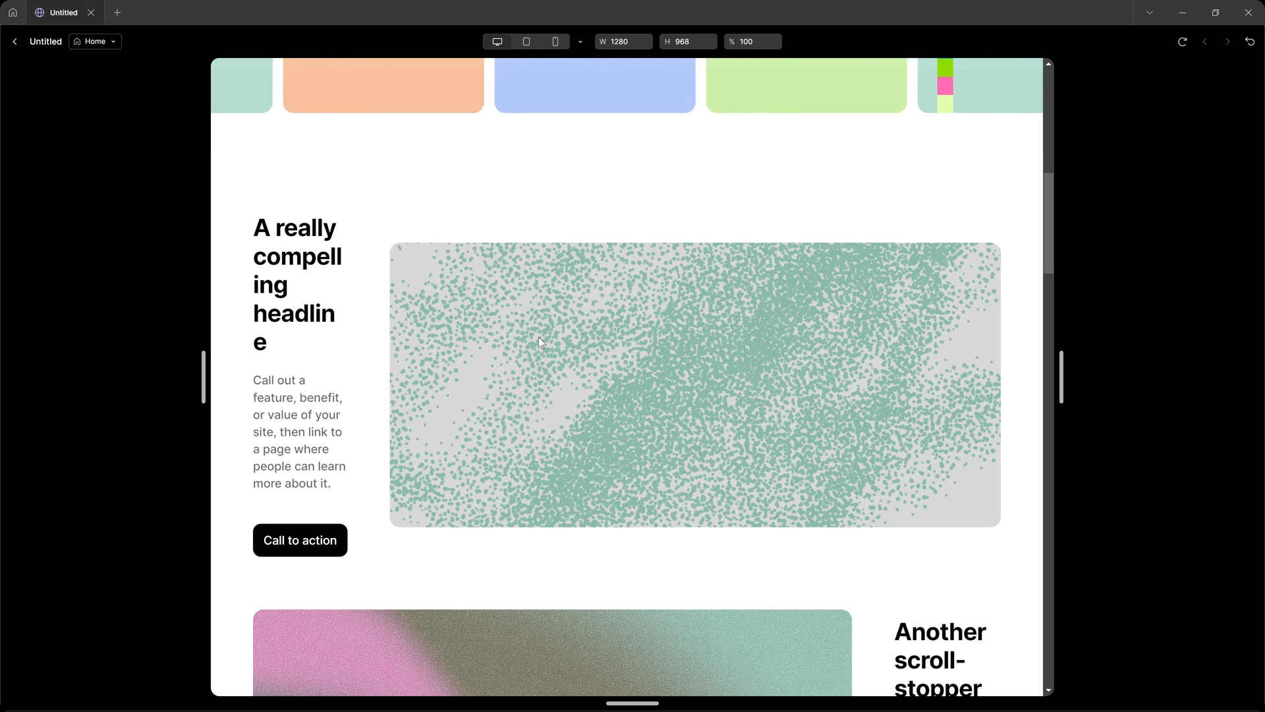
pyautogui.press('Escape')
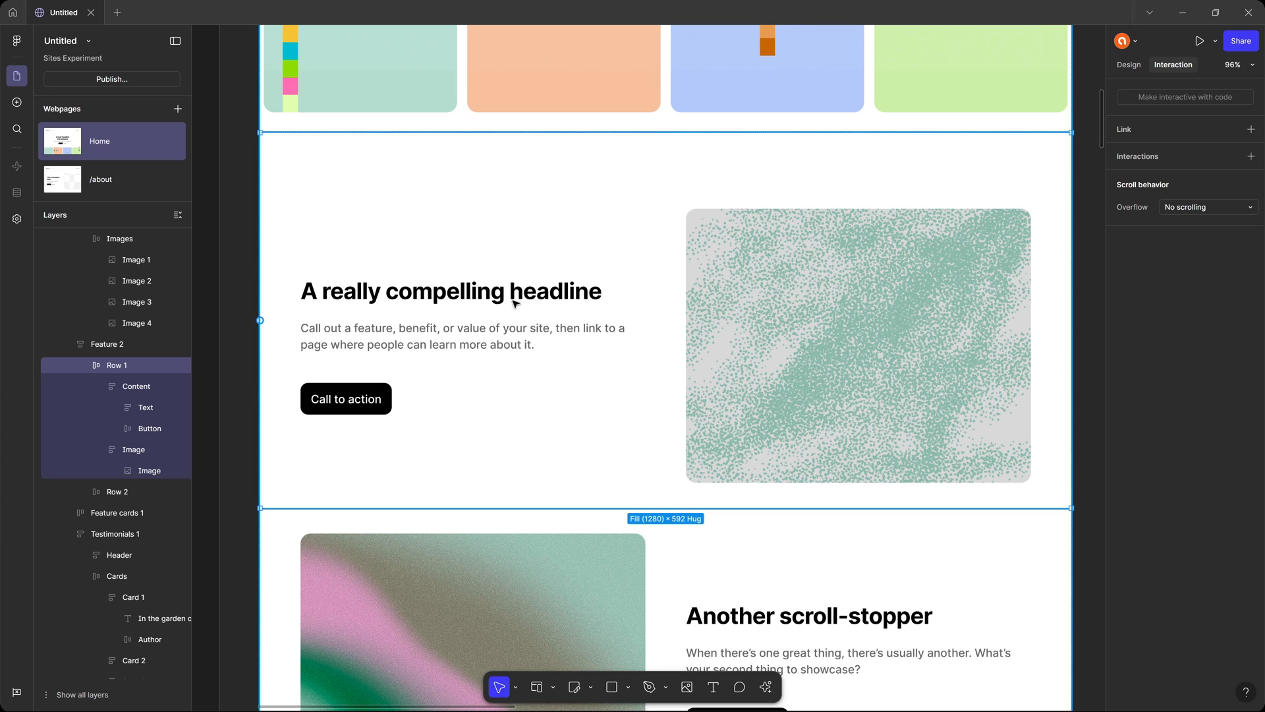
# Add a Reveal interaction to Row 1 of Feature 2 in the Desktop layout, keeping In view as its trigger.
pyautogui.click(489, 300)
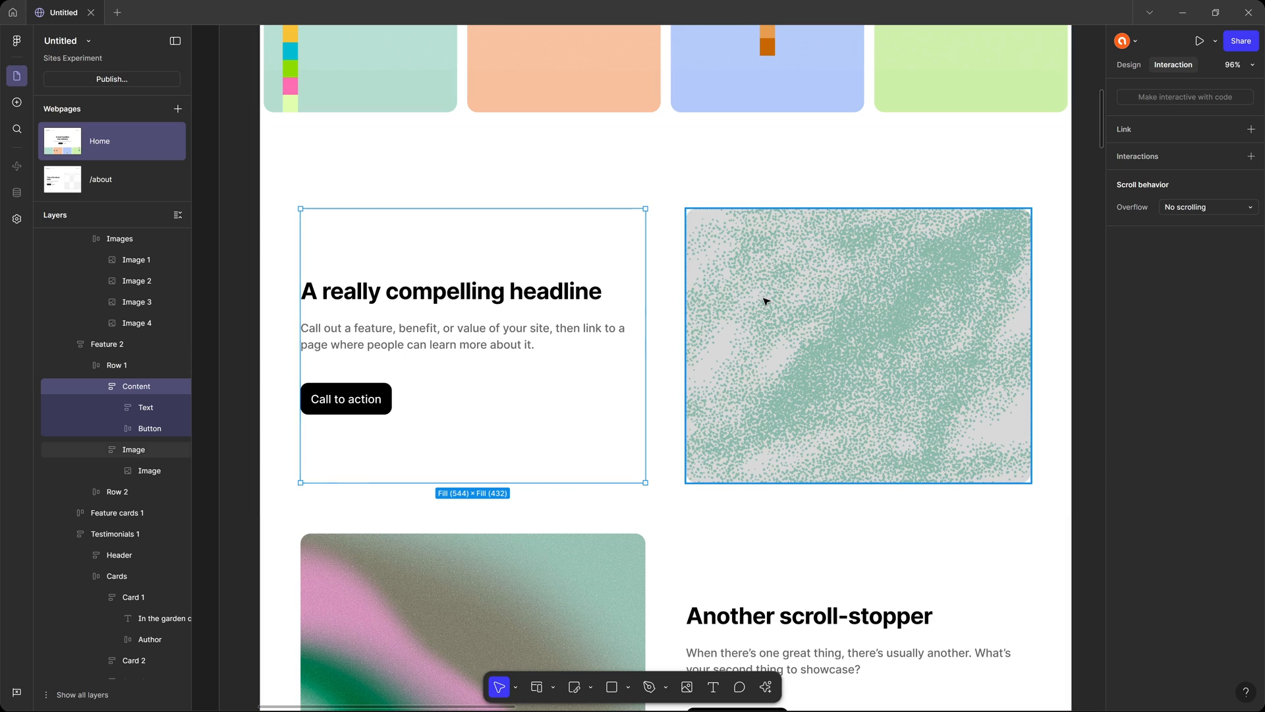
pyautogui.click(679, 187)
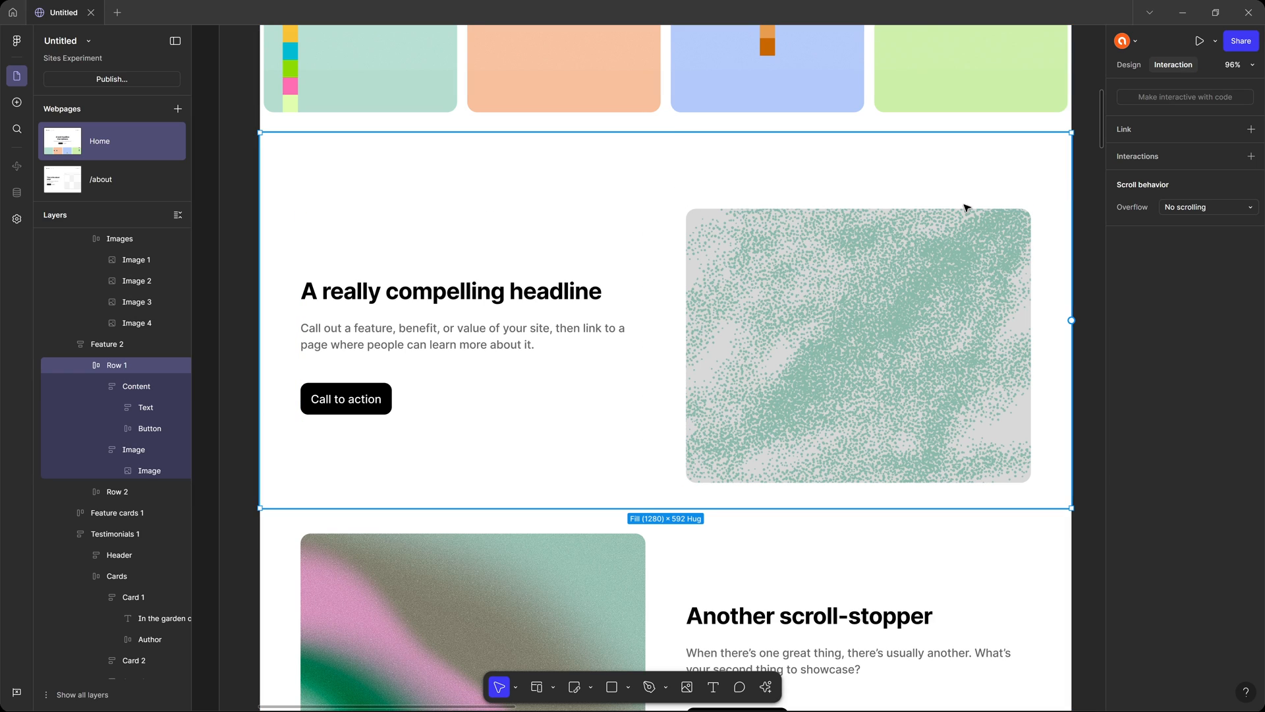
pyautogui.click(1235, 154)
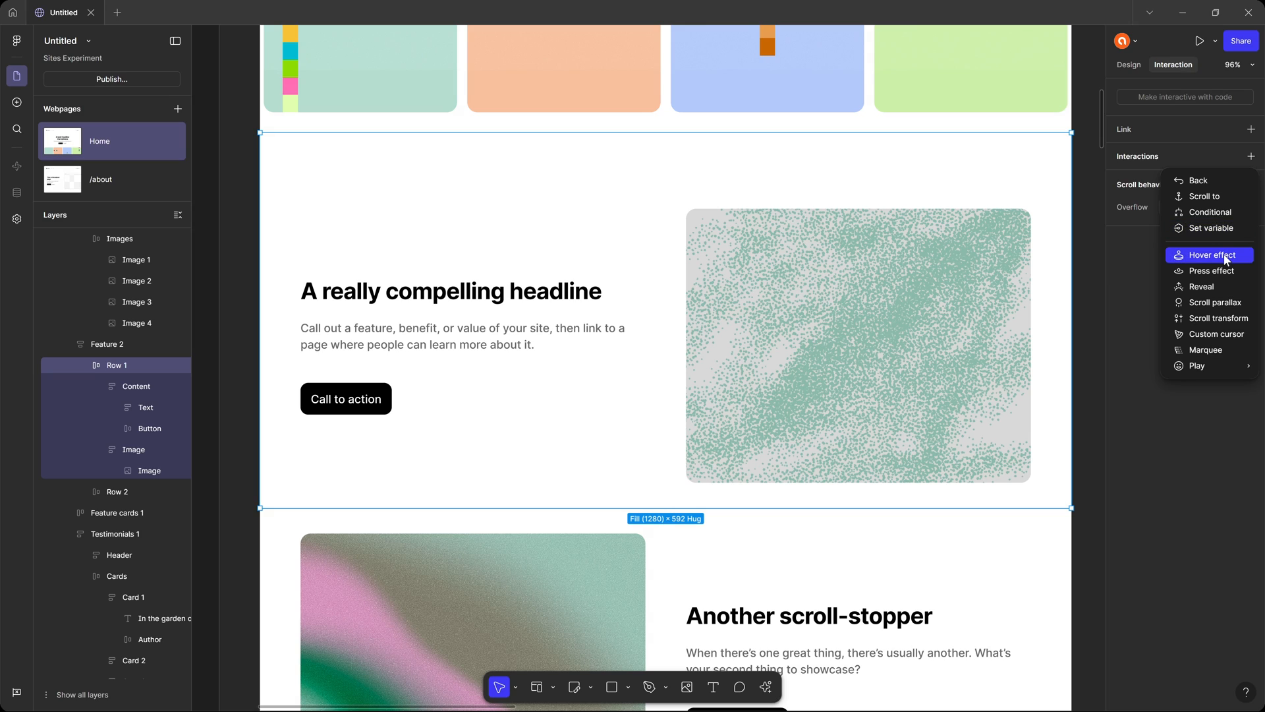
pyautogui.click(1223, 287)
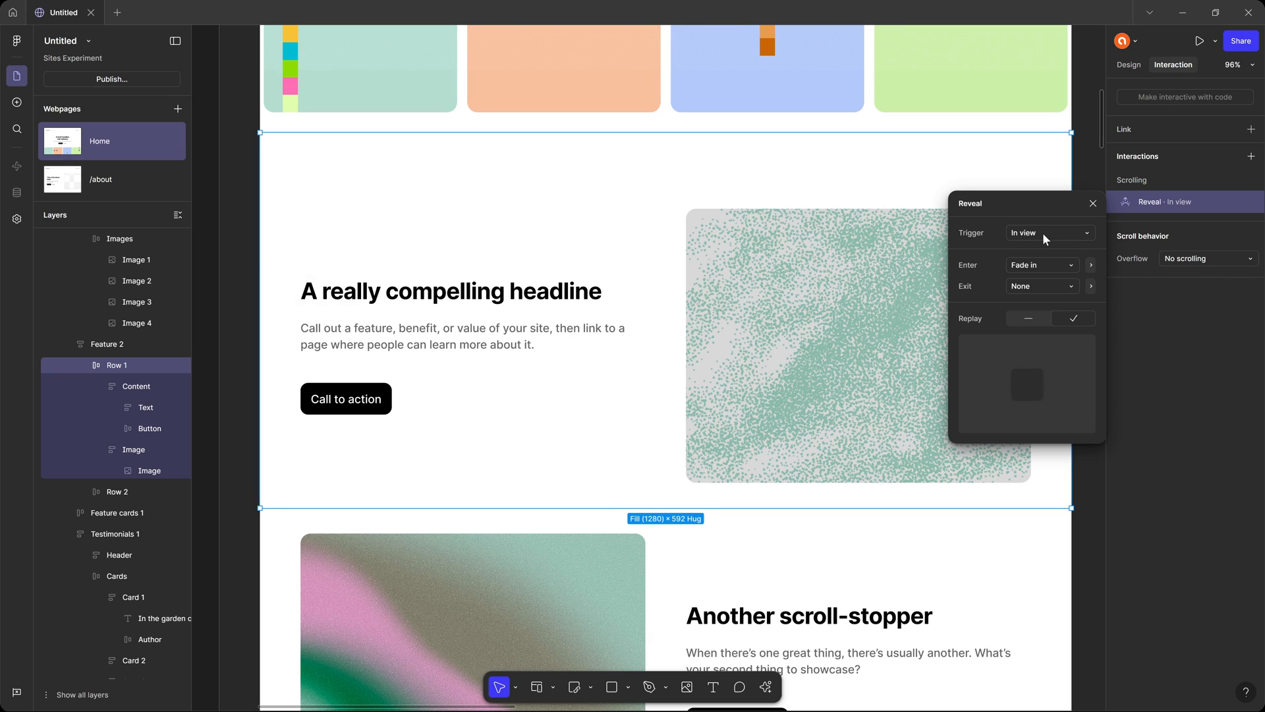
pyautogui.click(1026, 238)
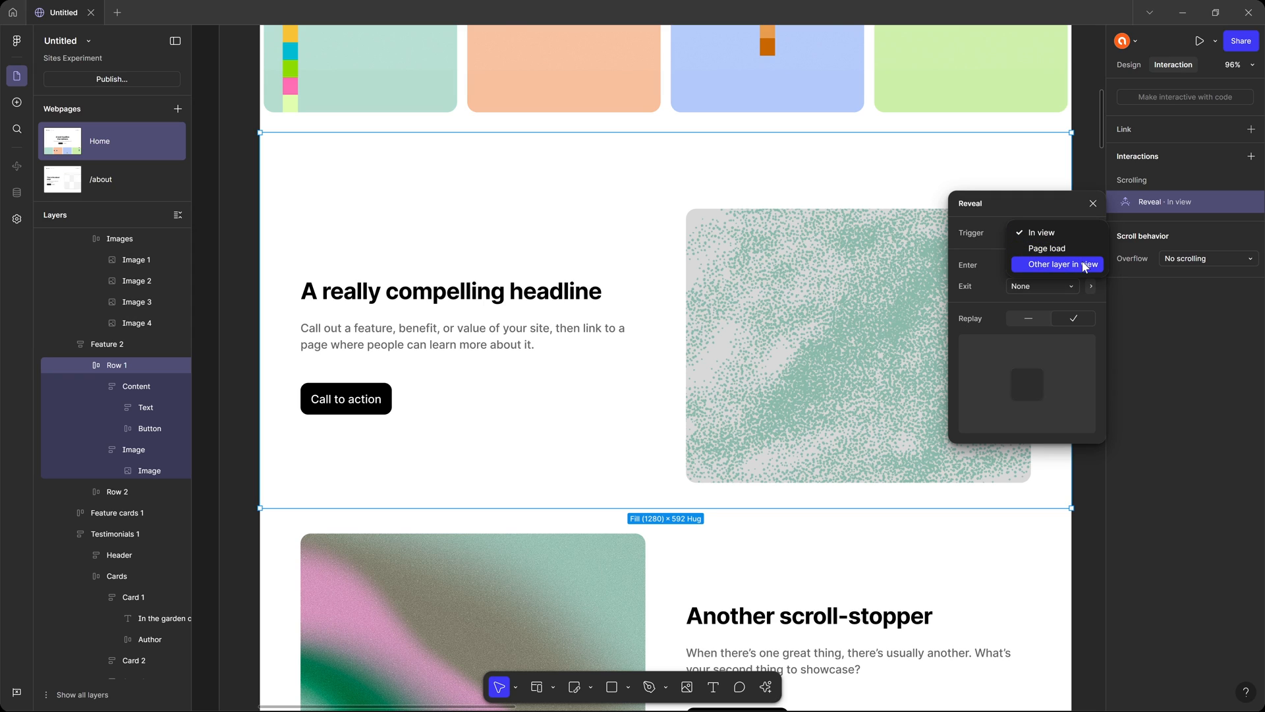
pyautogui.click(995, 224)
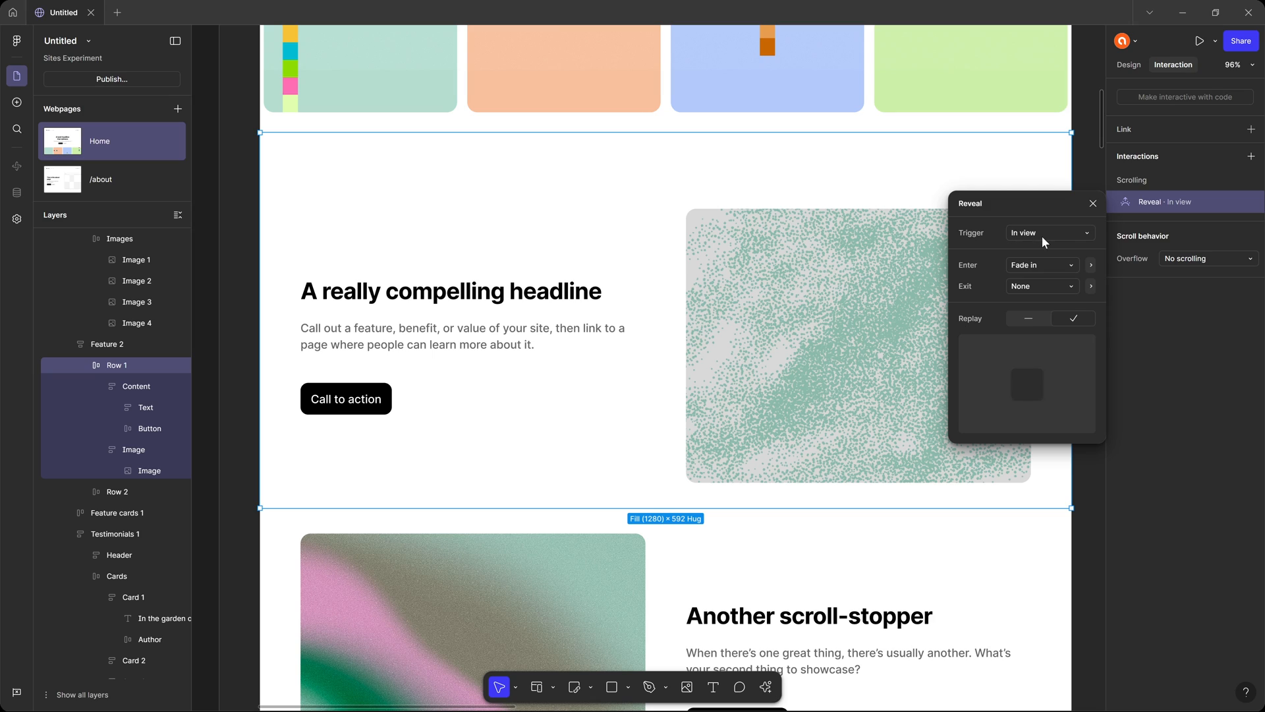
# Set Row 1's Reveal to enter with Slide in bottom, using a Bouncy transition, and close the interaction settings.
pyautogui.click(1058, 266)
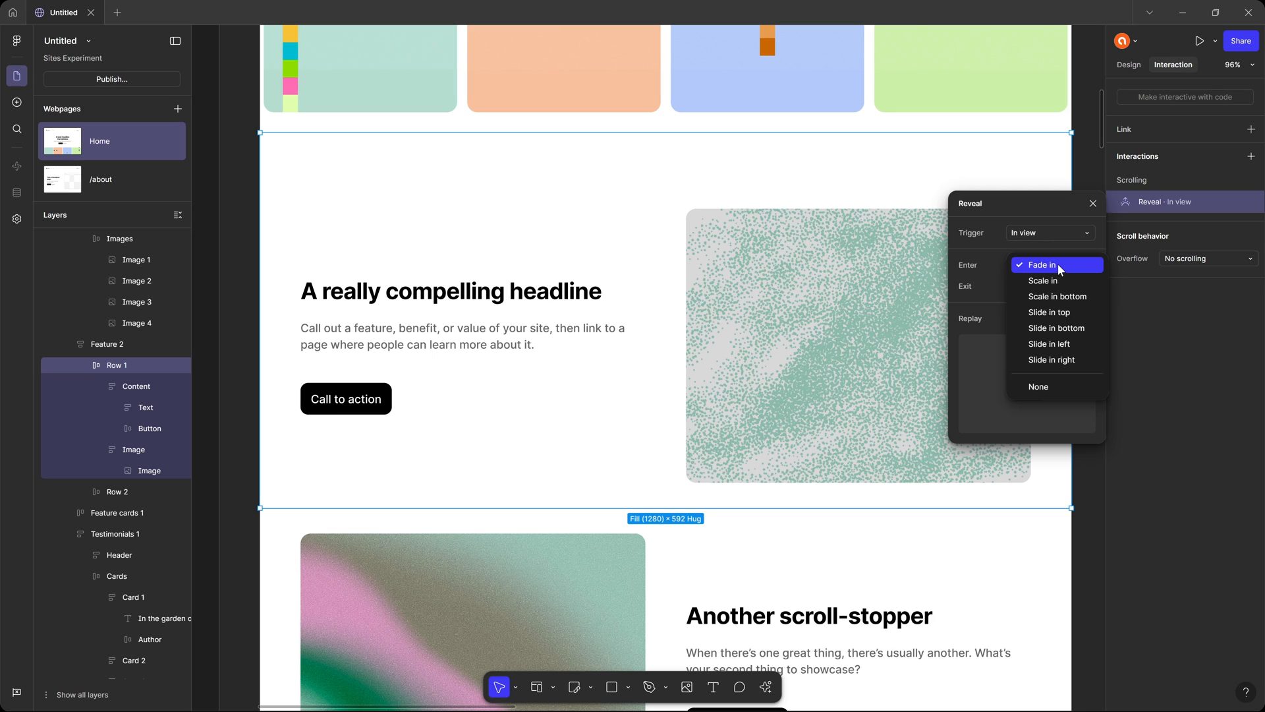
pyautogui.click(1074, 329)
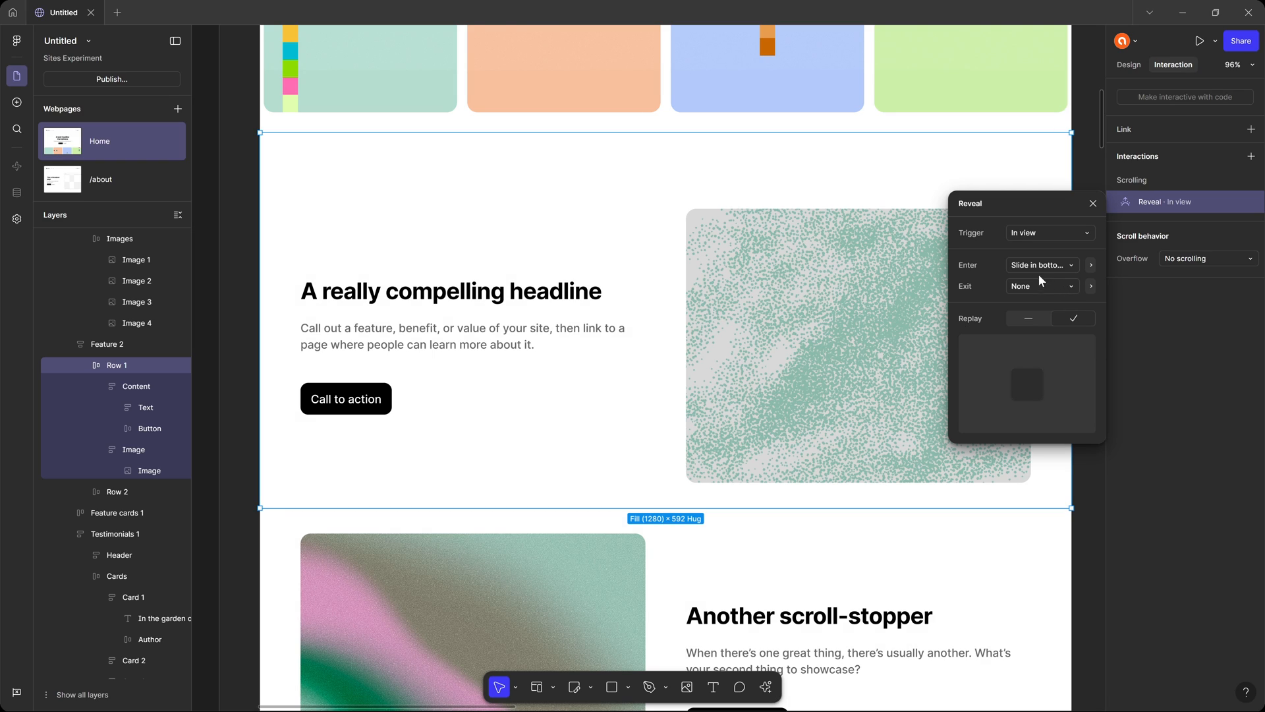
pyautogui.click(1091, 265)
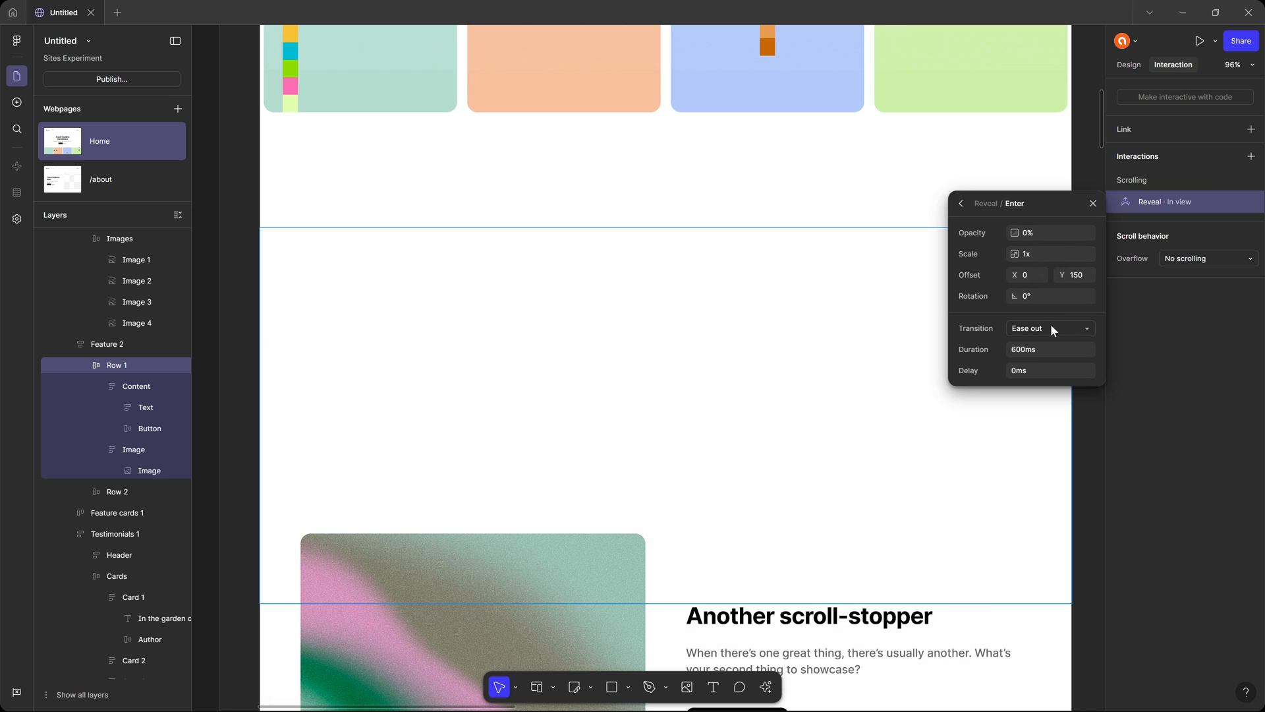
pyautogui.click(1068, 333)
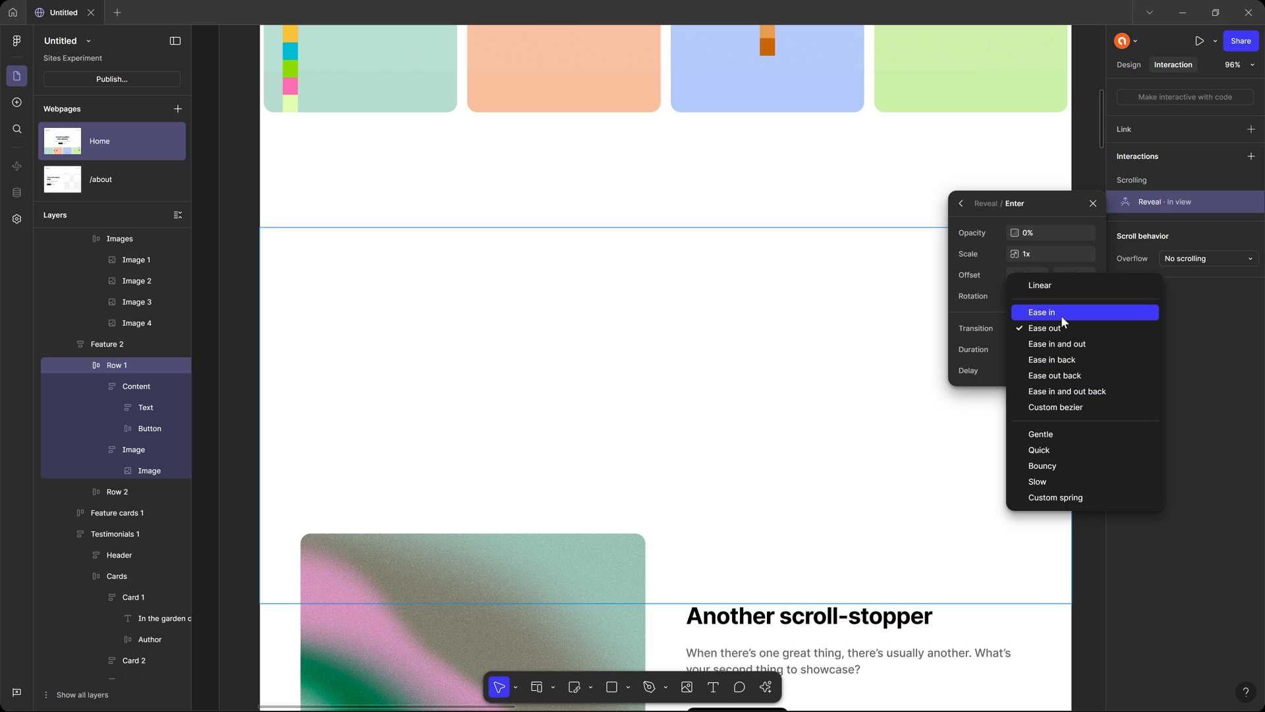
pyautogui.click(1062, 465)
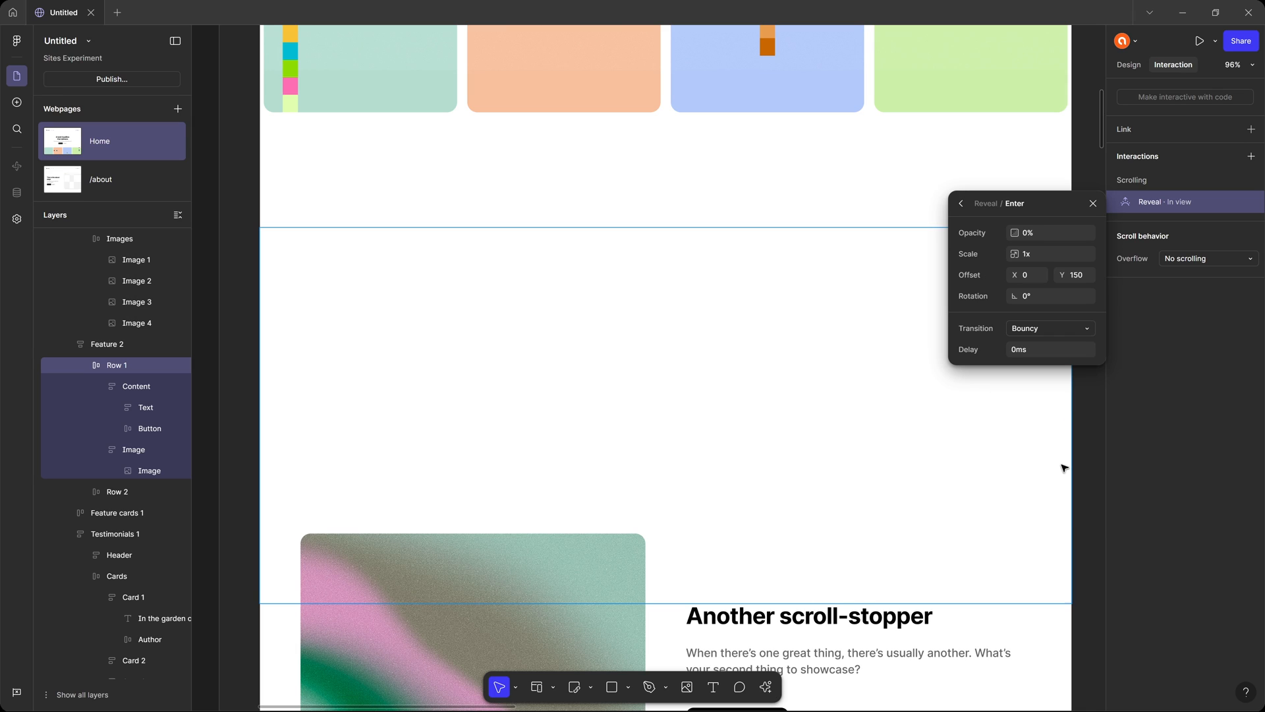
pyautogui.click(1042, 353)
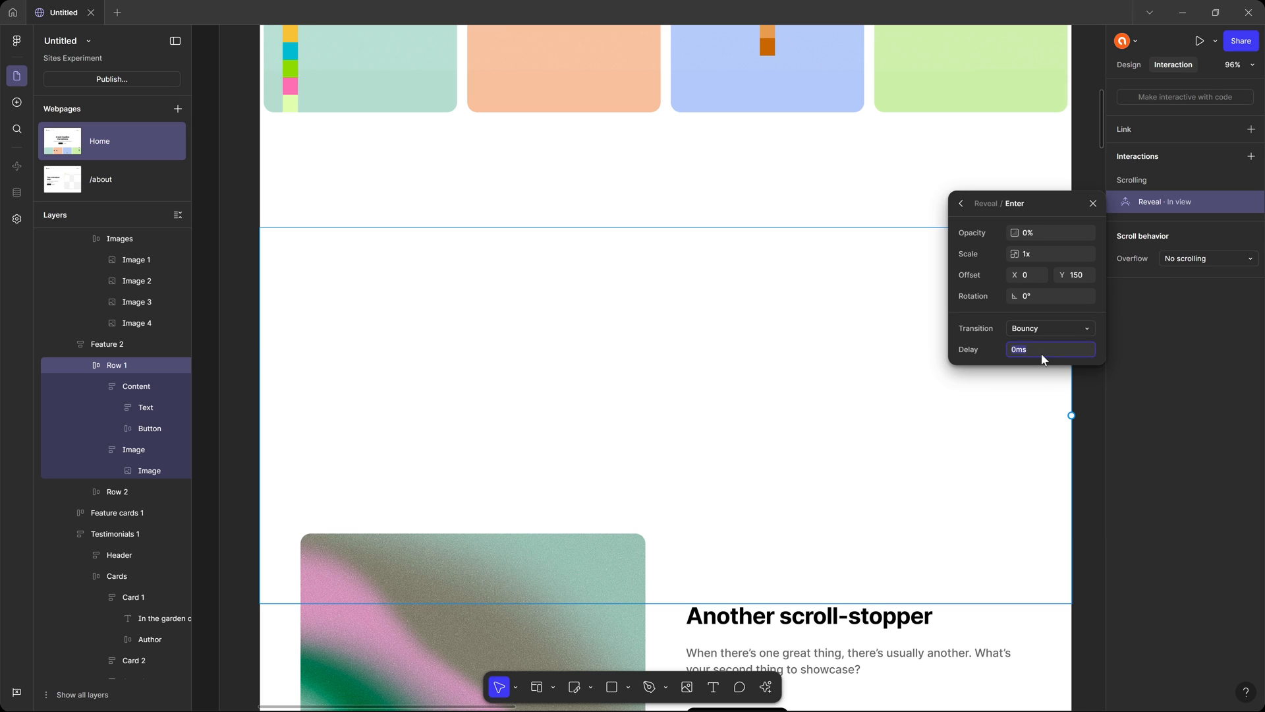
pyautogui.click(1093, 203)
# Preview the Home page to watch Row 1's reveal animation while scrolling, and return to the editor.
pyautogui.hotkey('shift', 'space')
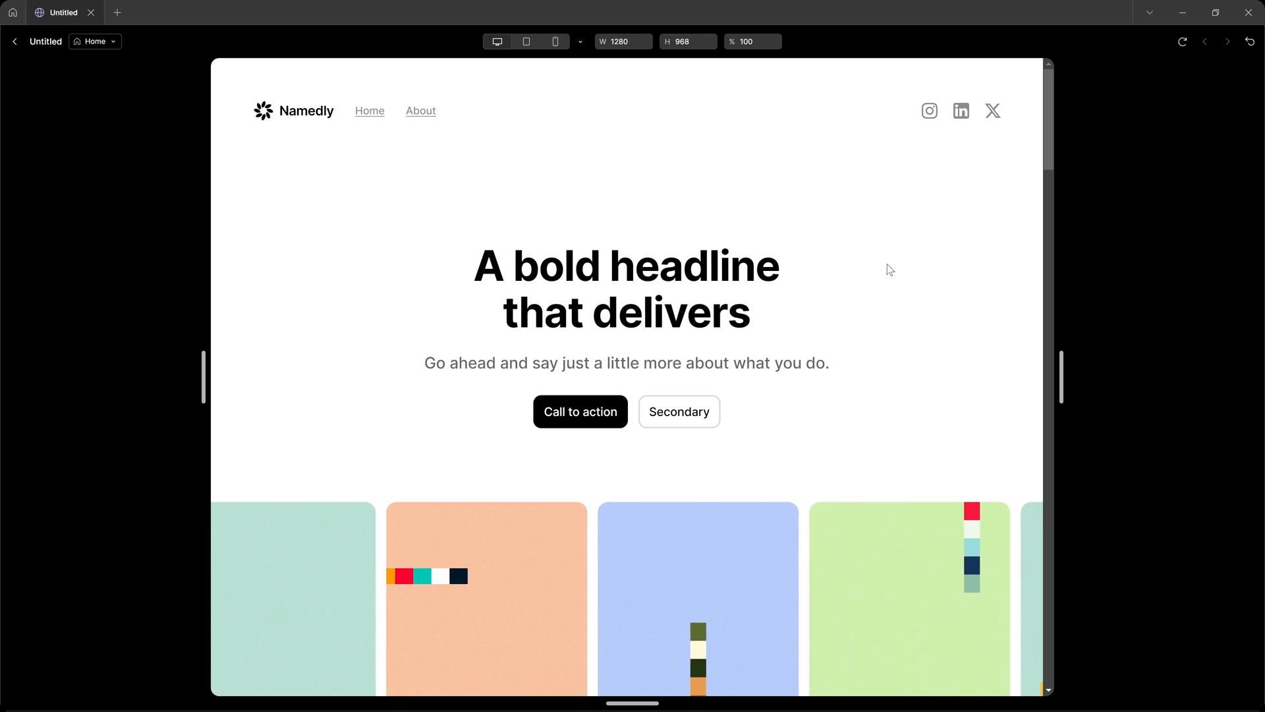
pyautogui.scroll(-6, 873, 281)
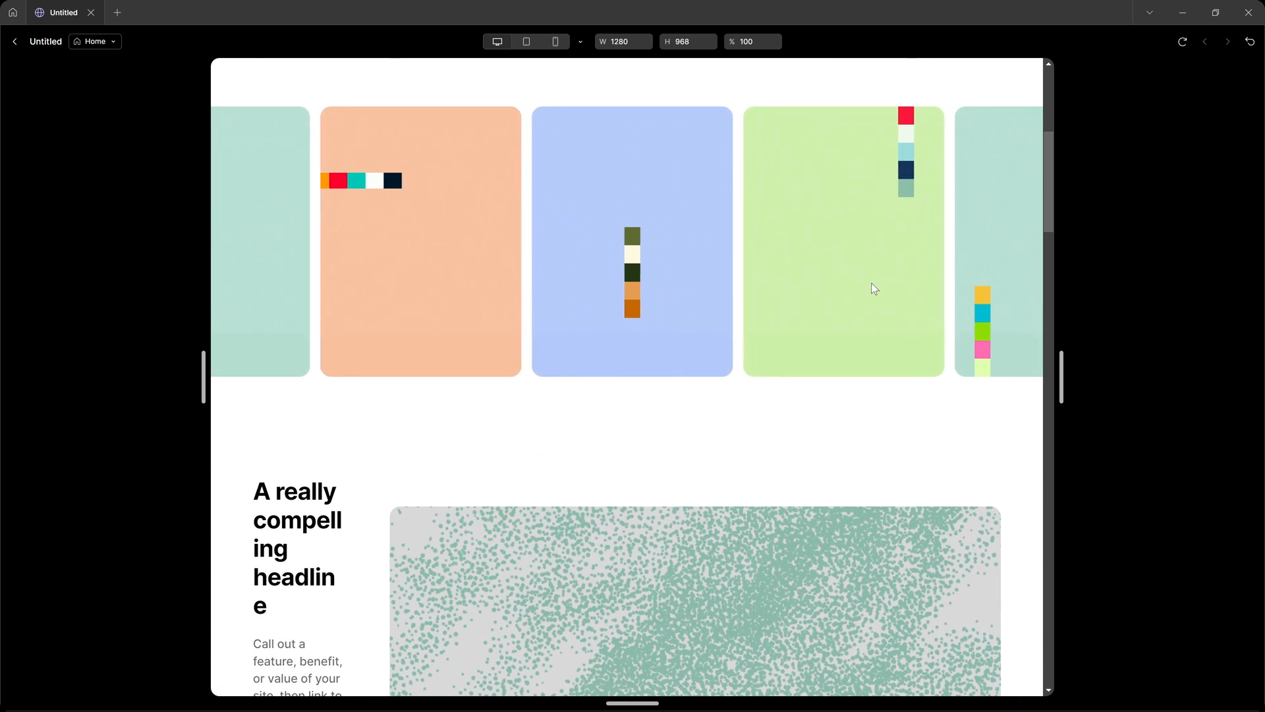
pyautogui.scroll(-4, 873, 289)
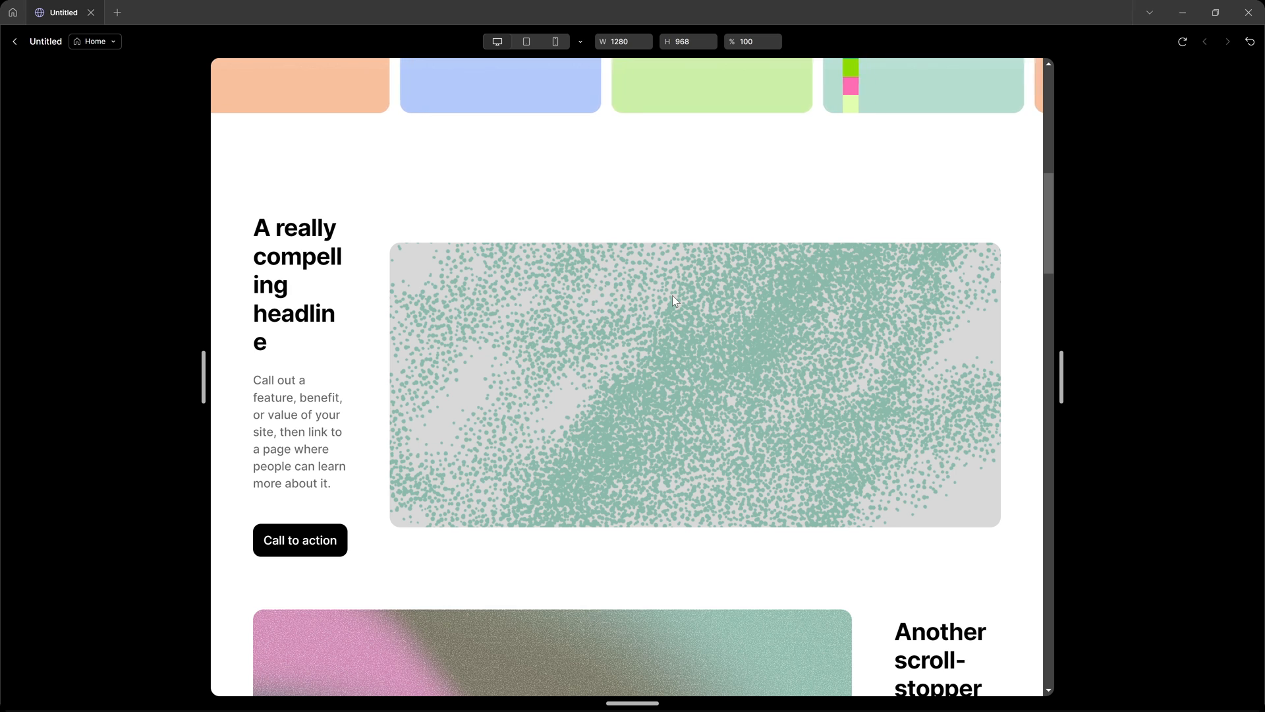
pyautogui.press('Escape')
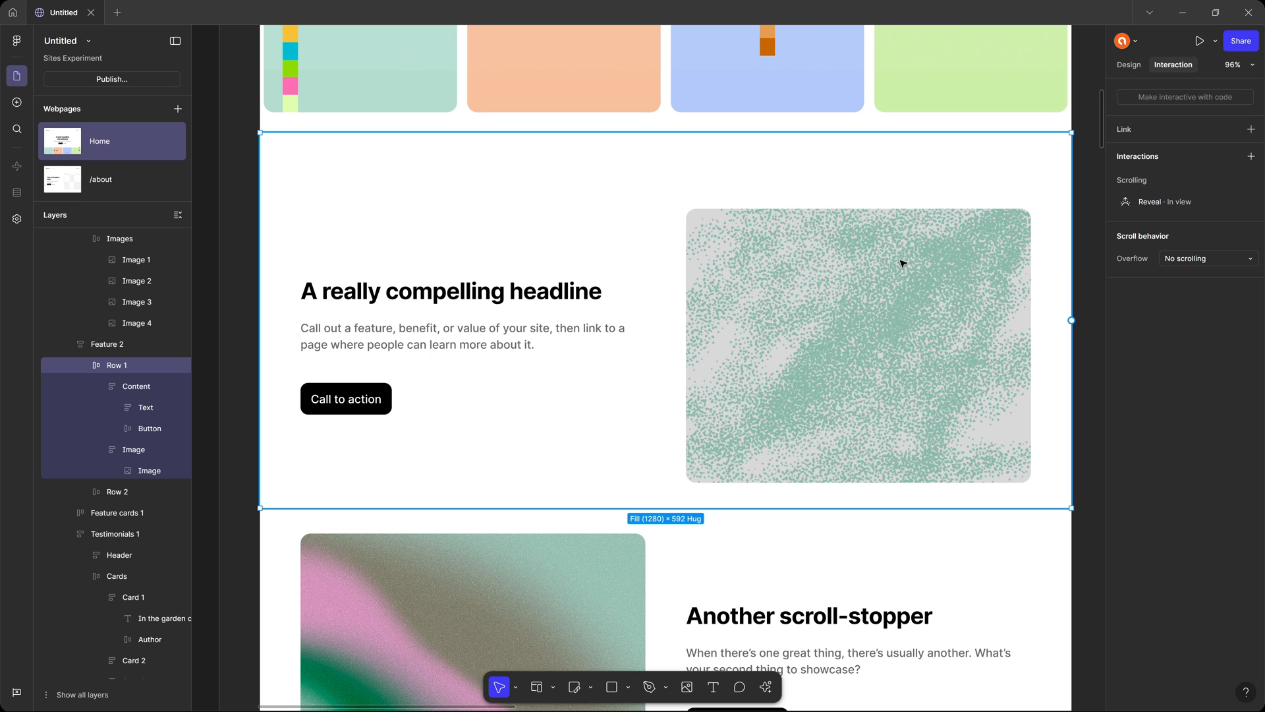
# Set the delay of Row 1's Reveal enter animation to 1ms and close the interaction settings.
pyautogui.click(1173, 205)
pyautogui.click(1091, 265)
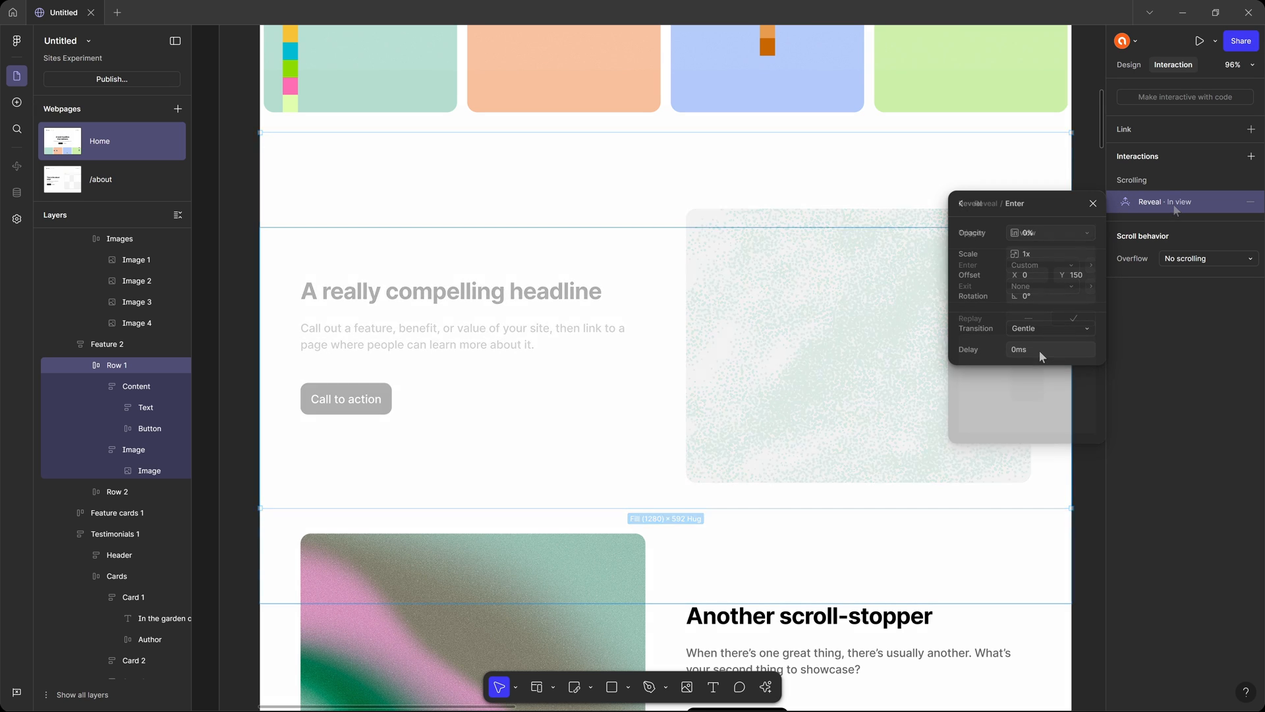
pyautogui.click(1056, 353)
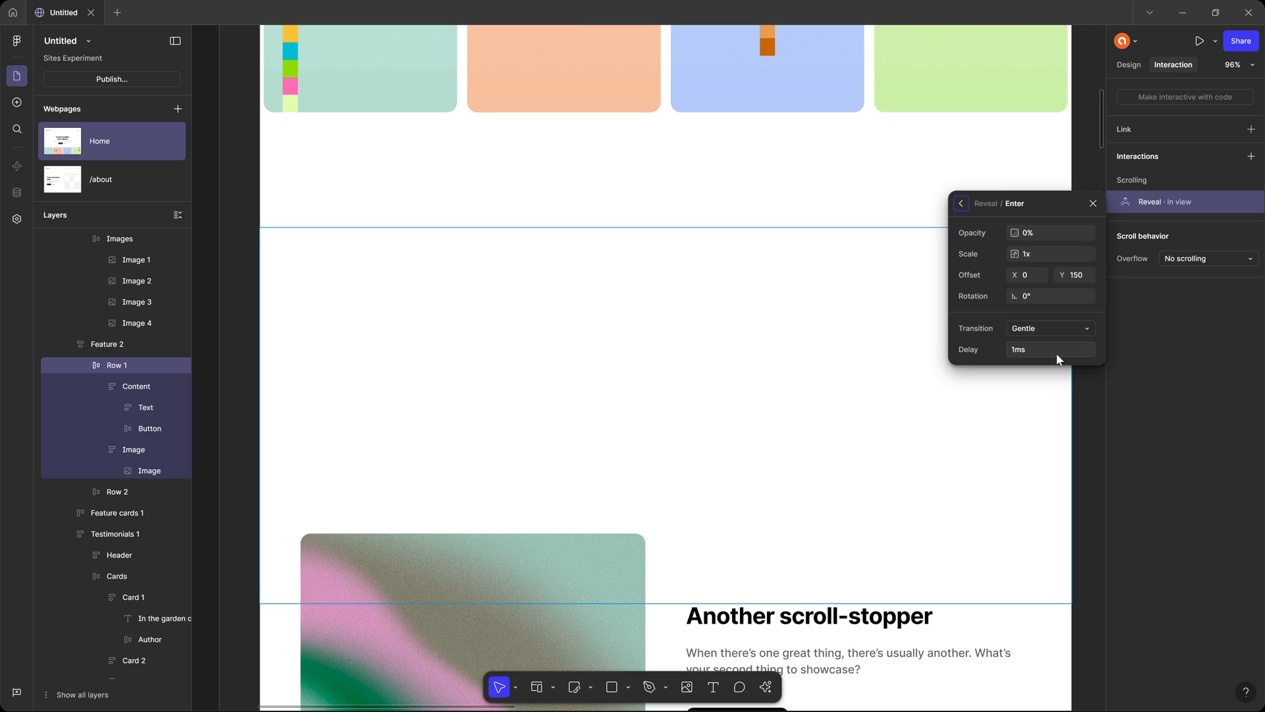
pyautogui.click(1037, 350)
pyautogui.click(1097, 203)
pyautogui.click(1079, 217)
# Preview the Home page to check Row 1's delayed reveal while scrolling, and return to the editor.
pyautogui.hotkey('shift', 'space')
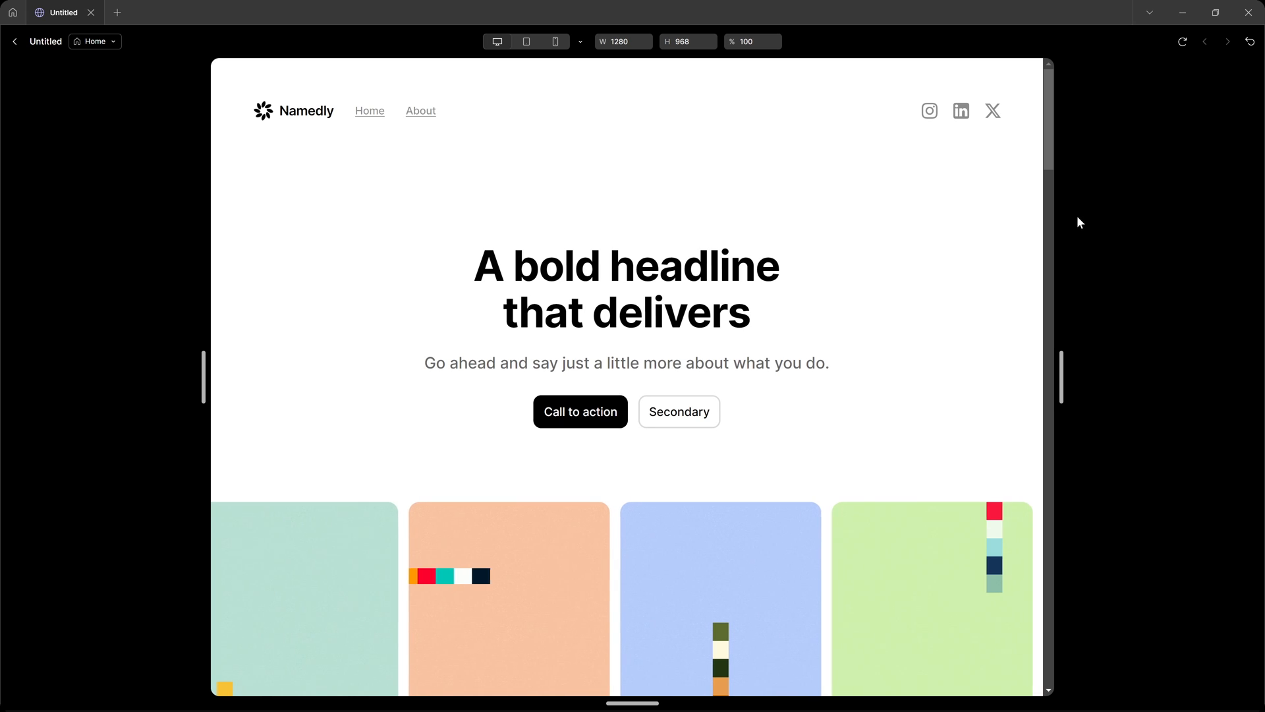
pyautogui.scroll(-10, 947, 241)
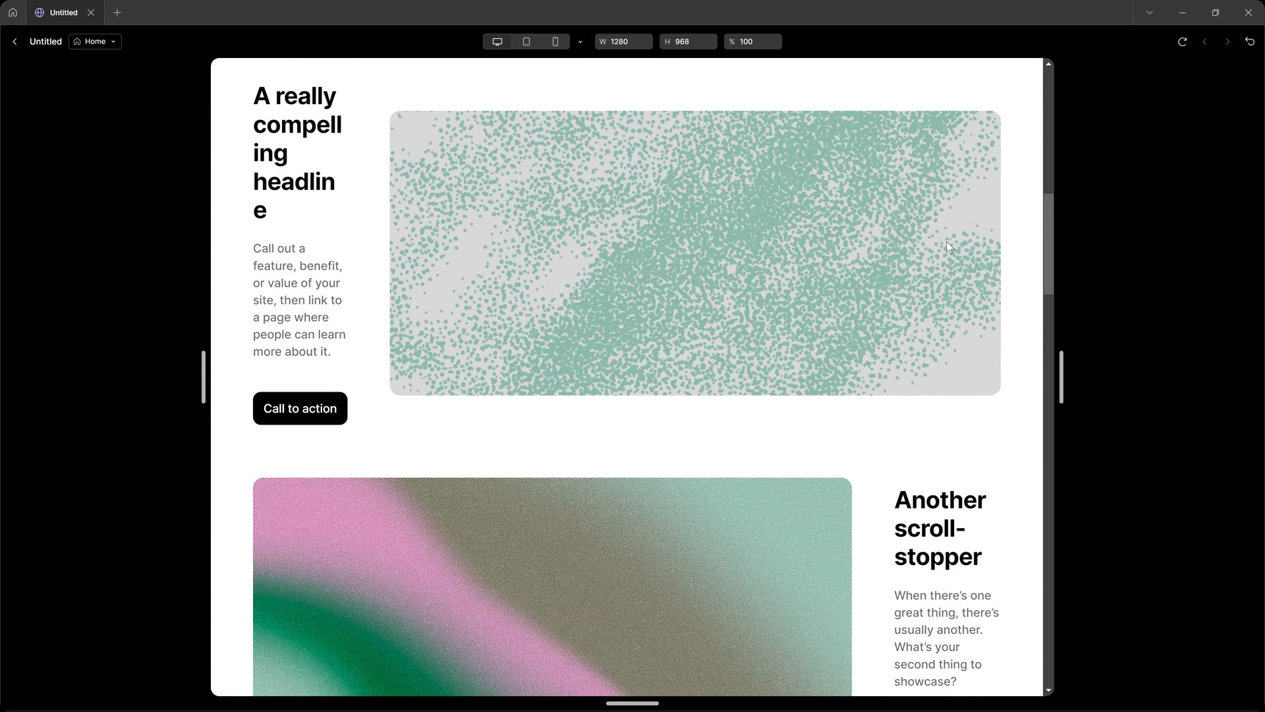
pyautogui.scroll(10, 947, 245)
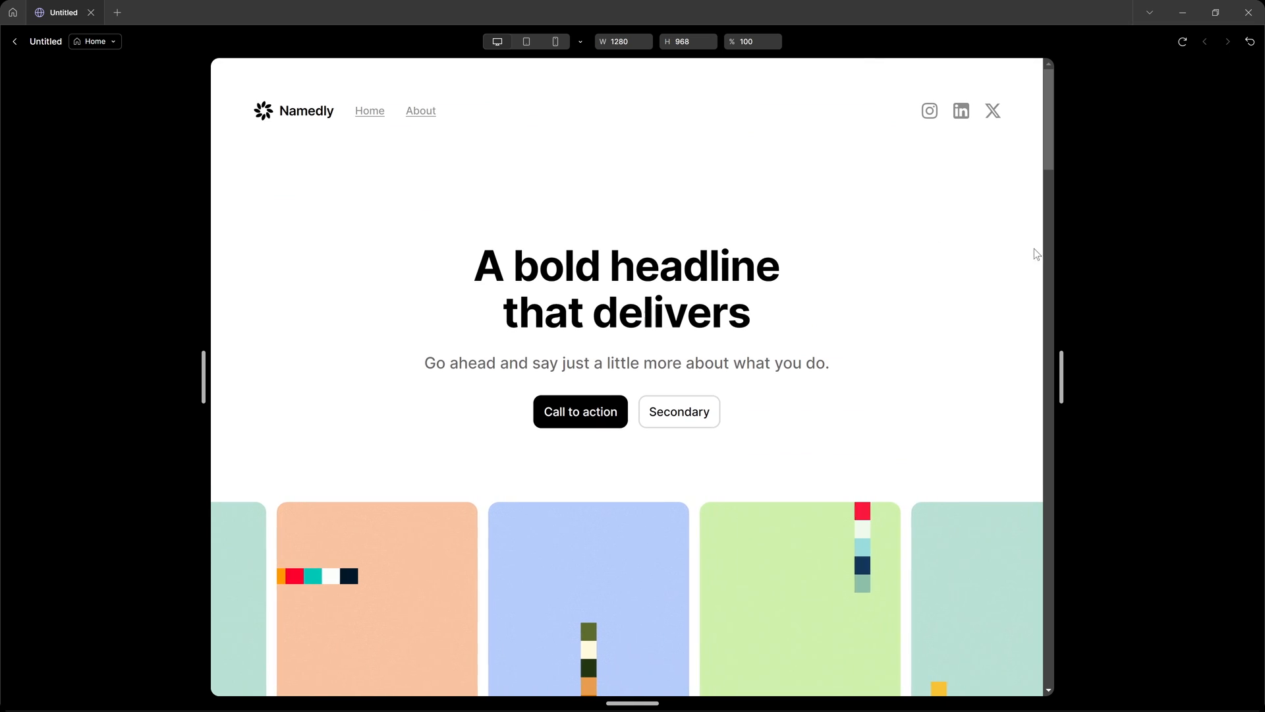
pyautogui.press('Escape')
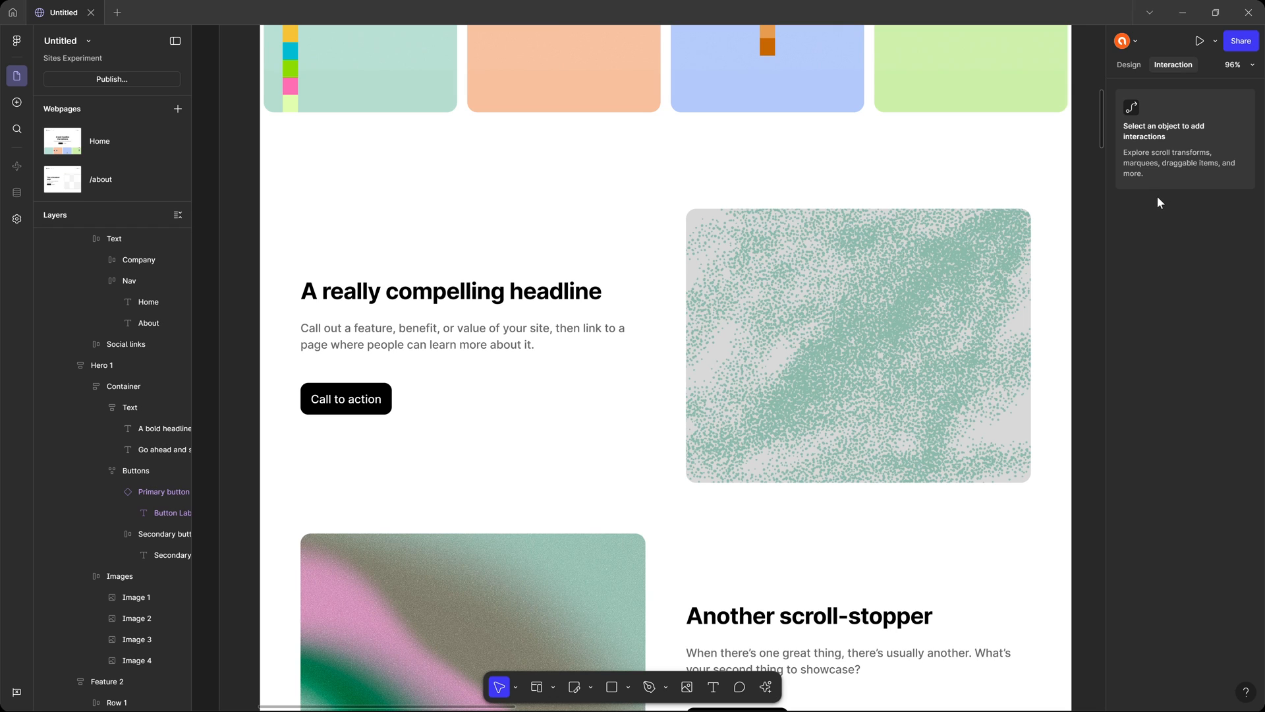
# Copy the properties of Row 1 in Feature 2.
pyautogui.click(870, 258)
pyautogui.click(752, 294)
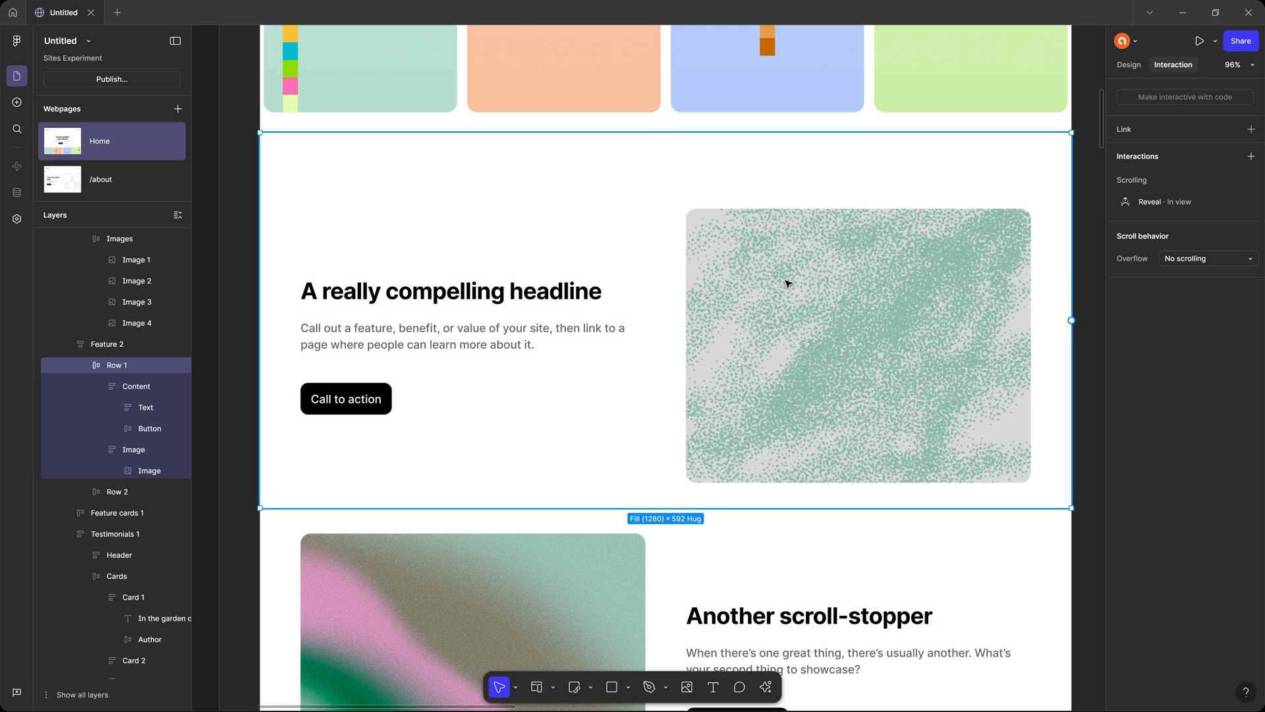
pyautogui.scroll(-1, 791, 270)
pyautogui.rightClick(781, 234)
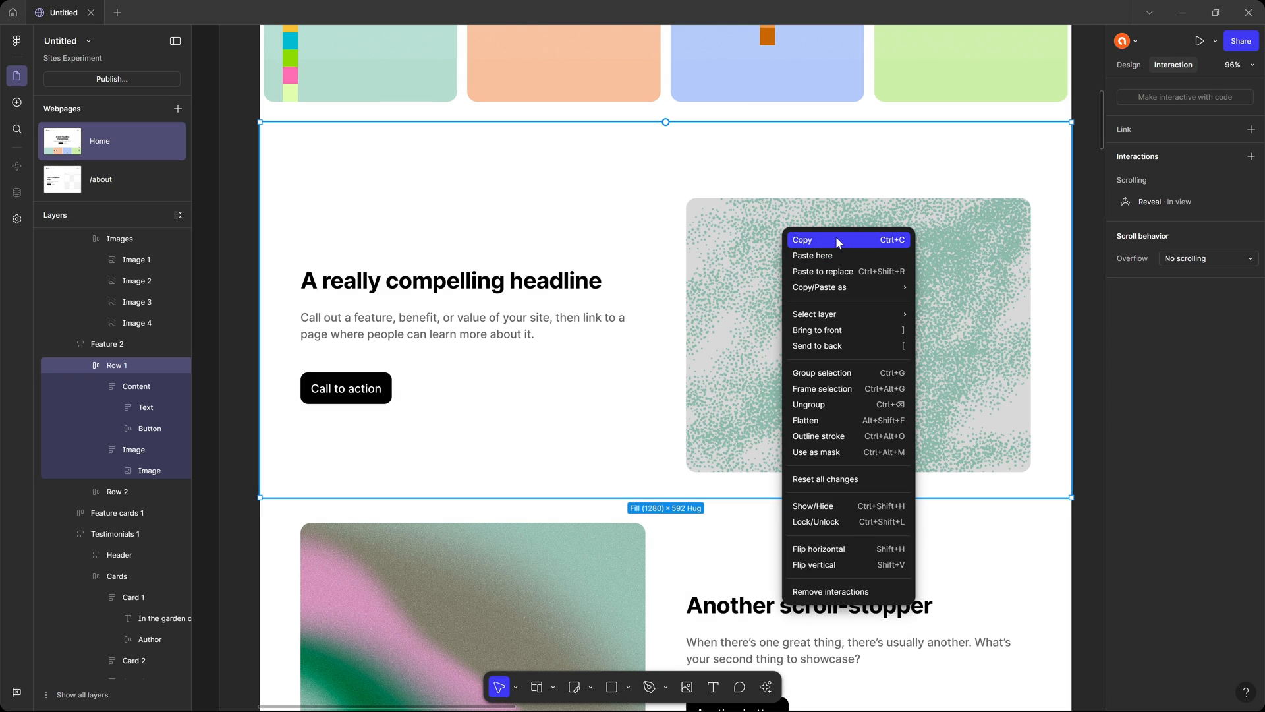
pyautogui.moveTo(853, 287)
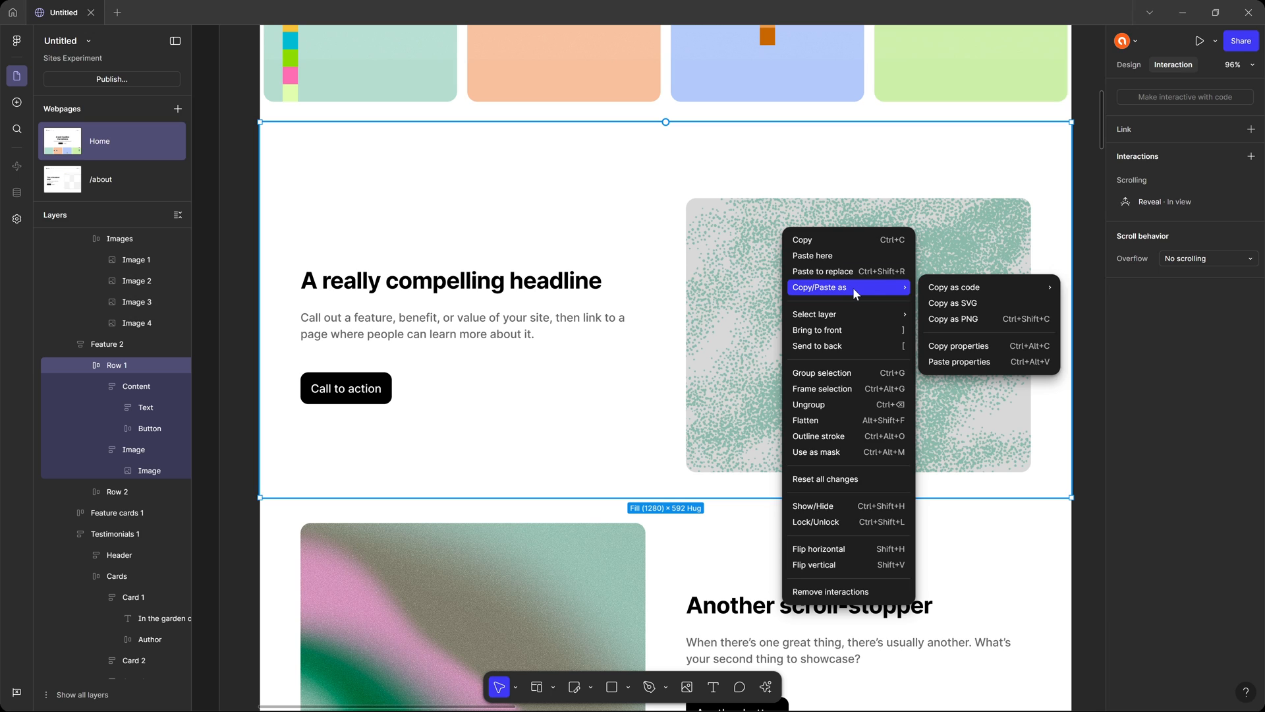
pyautogui.click(966, 346)
pyautogui.rightClick(737, 244)
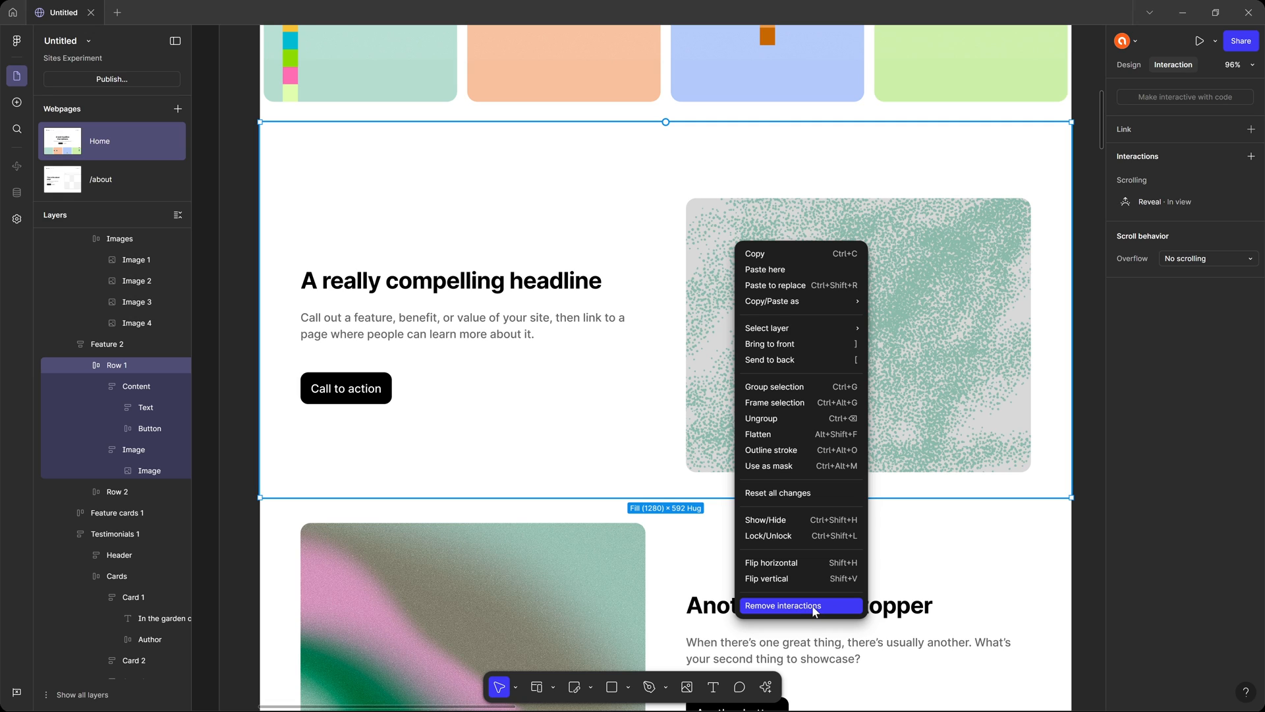
pyautogui.moveTo(821, 302)
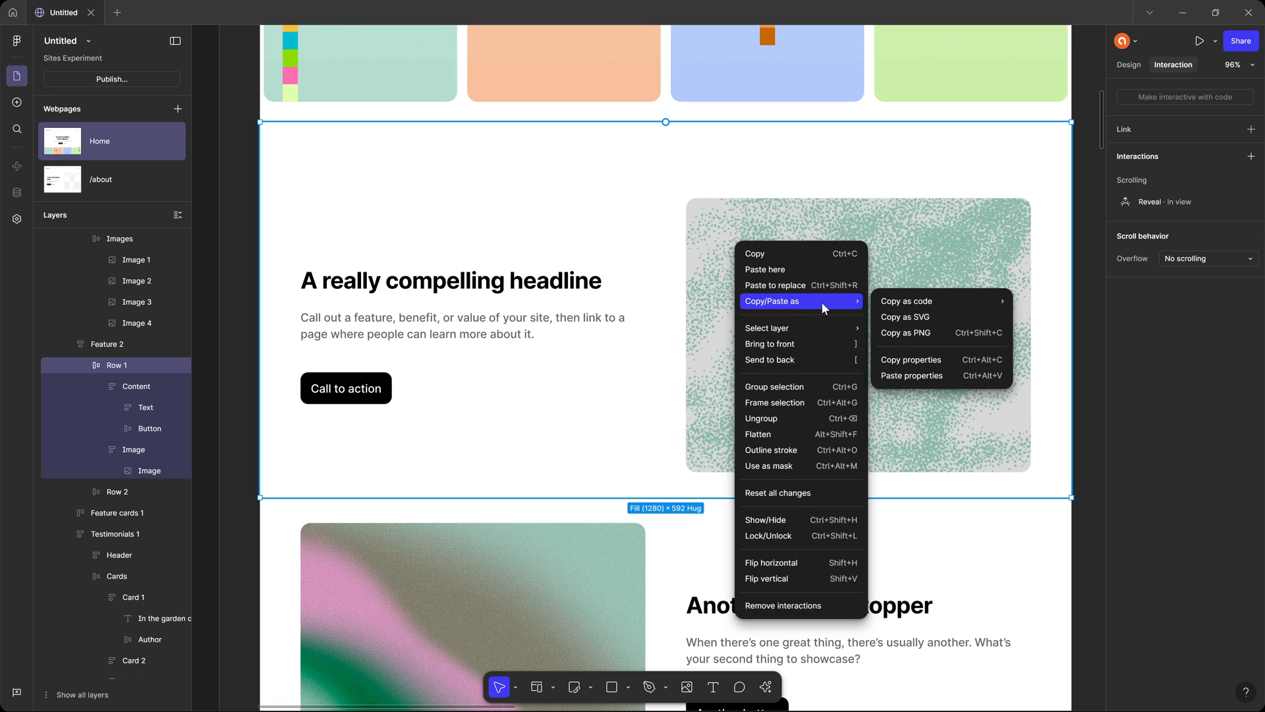
pyautogui.click(921, 359)
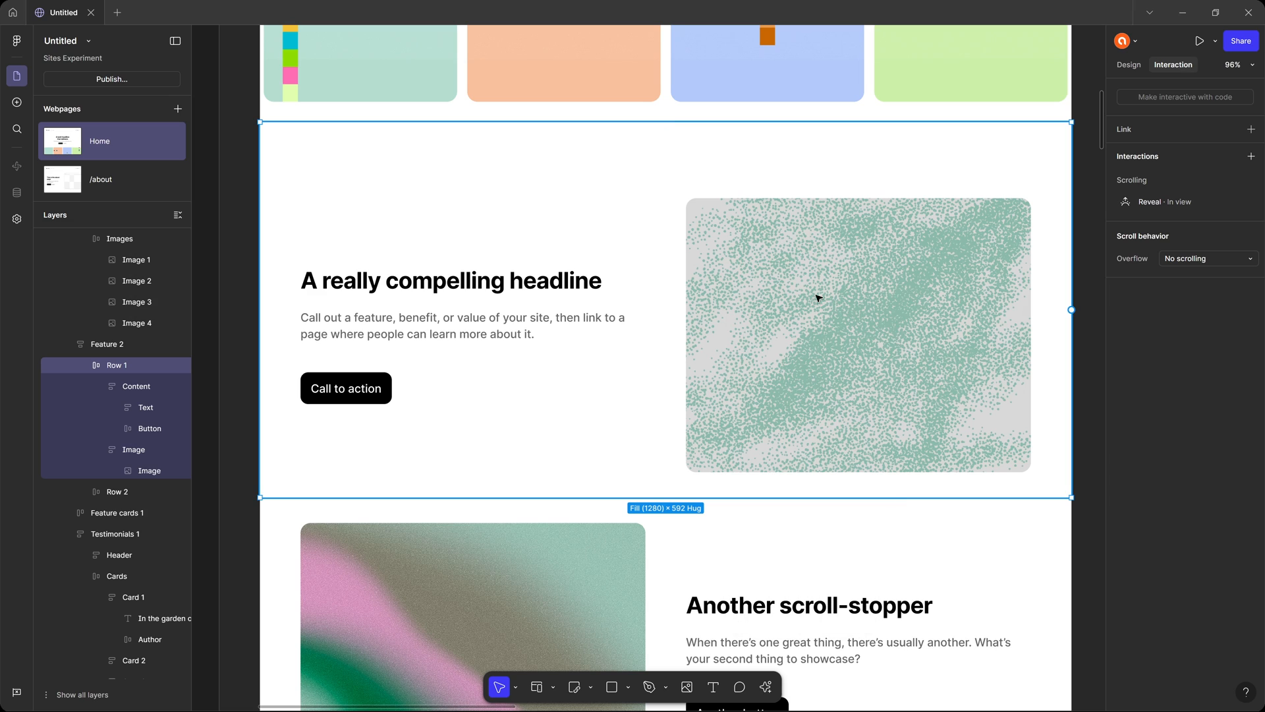
# Try to paste Row 1's copied properties onto Row 2, the "Another scroll-stopper" row.
pyautogui.scroll(-4, 805, 285)
pyautogui.click(598, 425)
pyautogui.rightClick(586, 392)
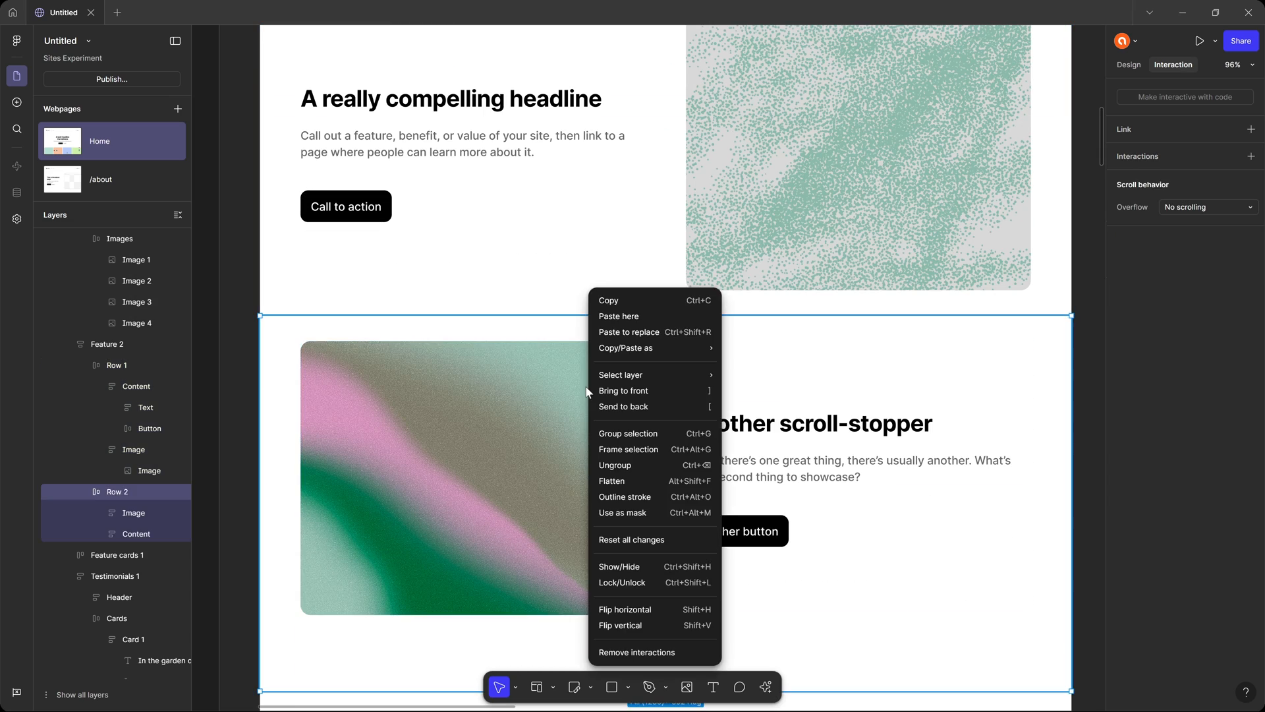
pyautogui.moveTo(687, 348)
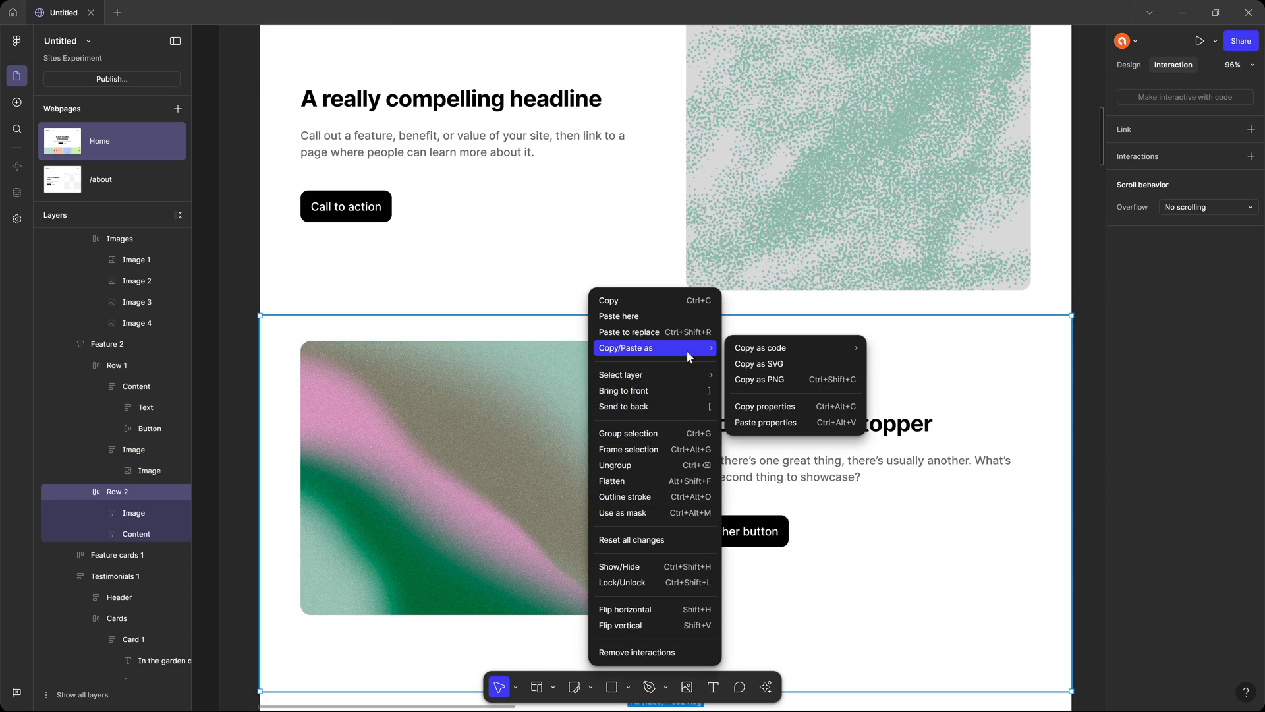
pyautogui.click(766, 422)
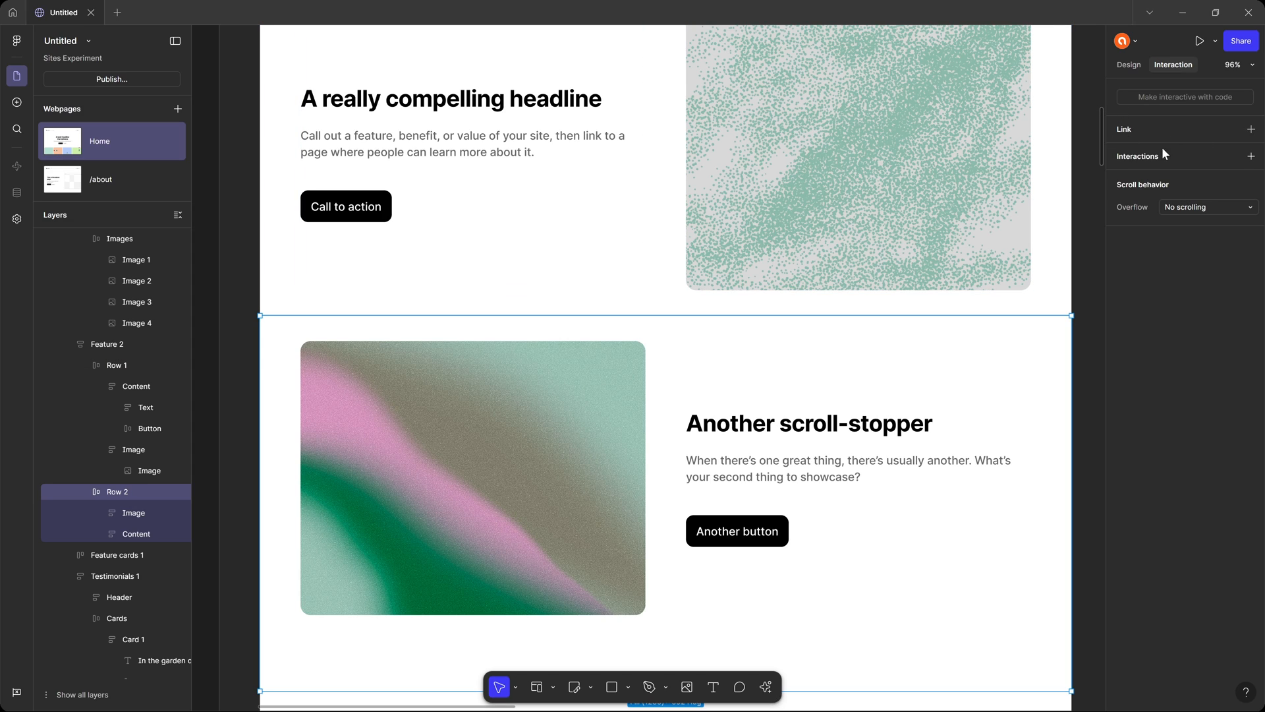
pyautogui.click(1251, 157)
pyautogui.moveTo(1209, 373)
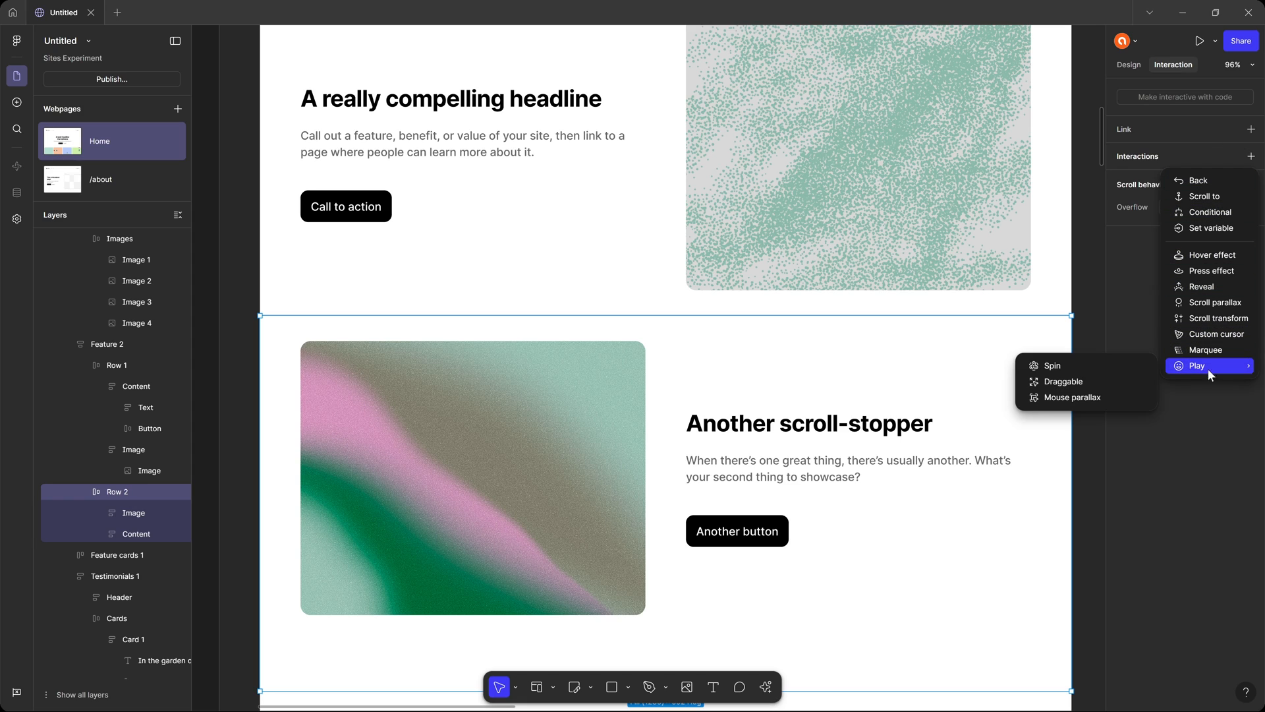
pyautogui.click(721, 198)
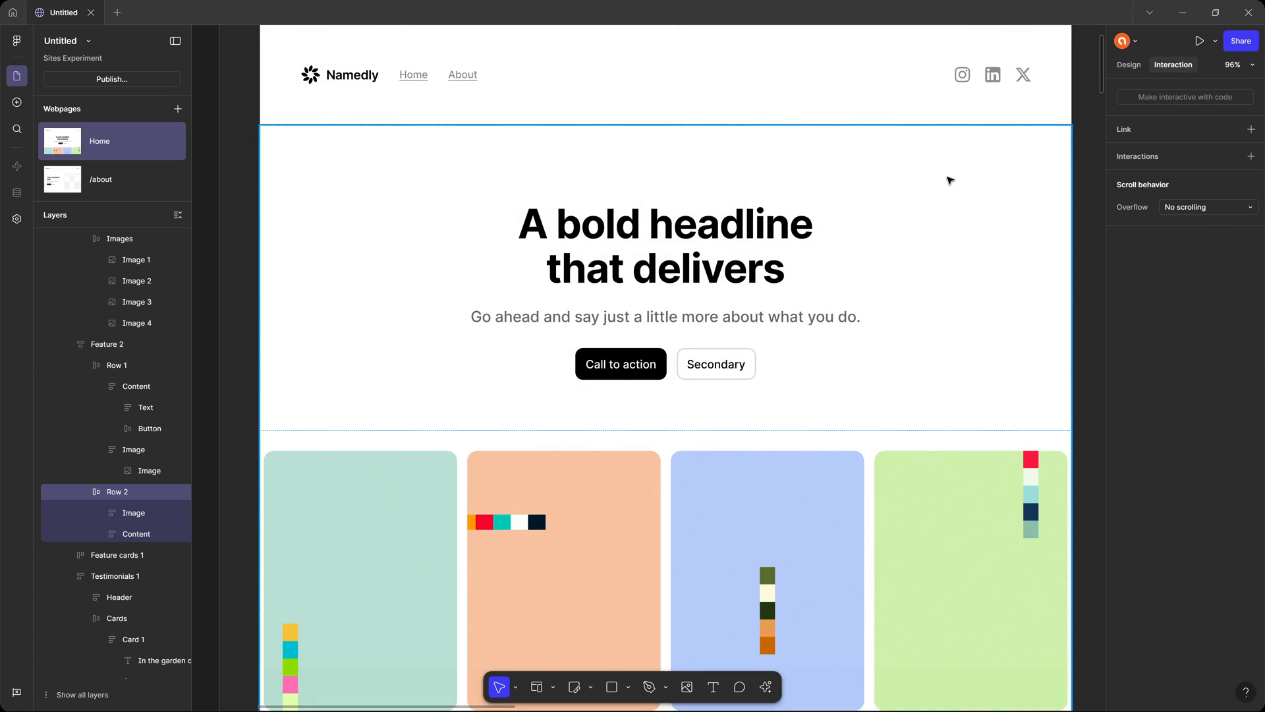
pyautogui.scroll(2, 817, 164)
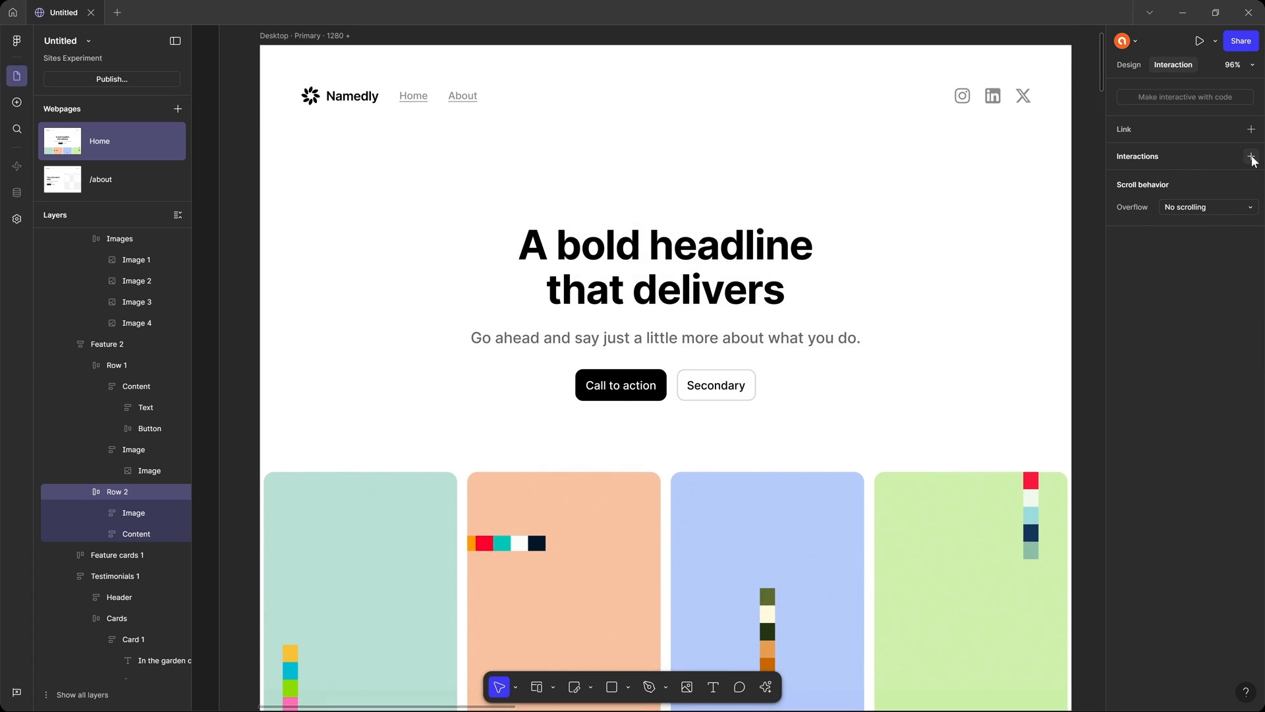
pyautogui.click(277, 37)
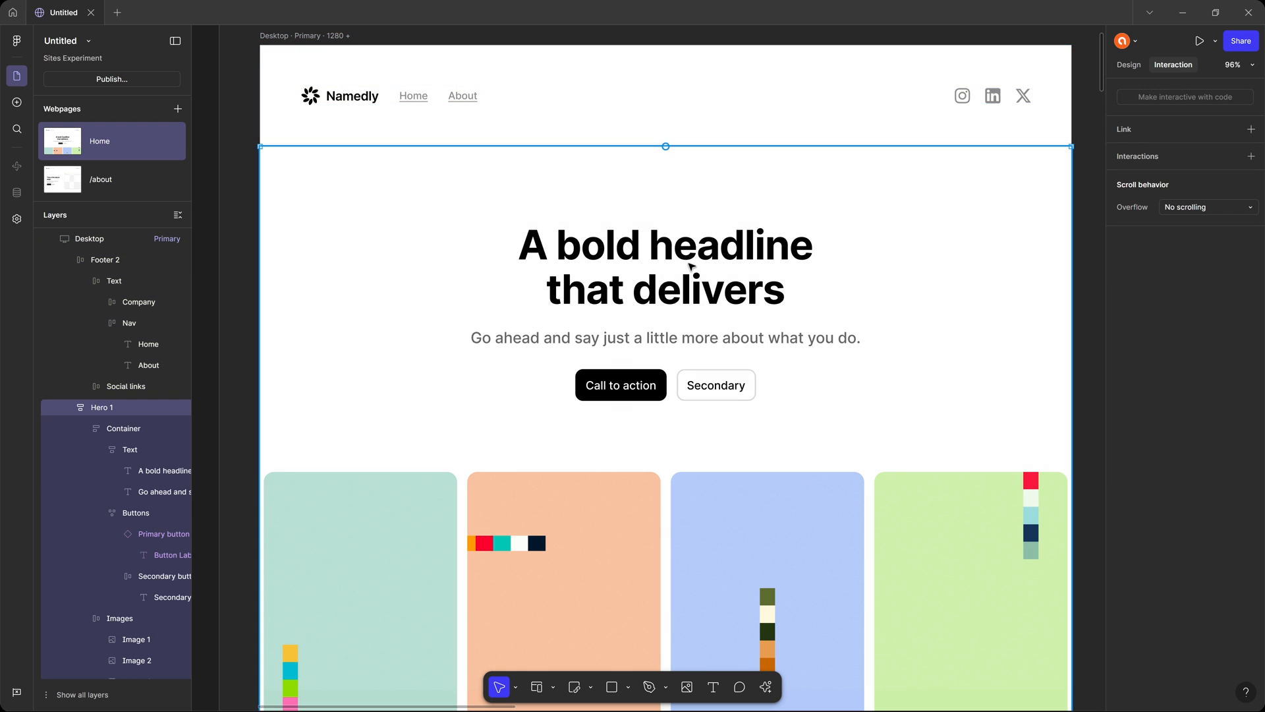
# Add a Custom cursor interaction to the Container of Hero 1 and check which frames are available as its cursor.
pyautogui.doubleClick(690, 267)
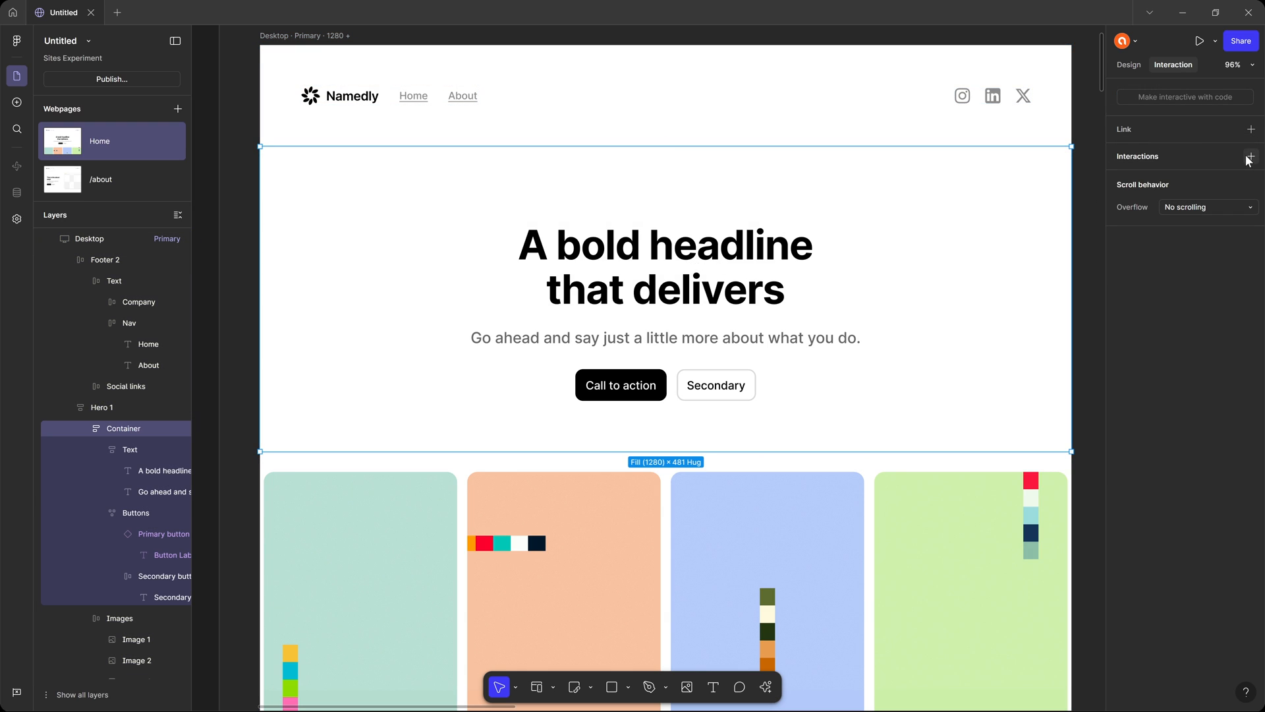
pyautogui.scroll(1, 842, 249)
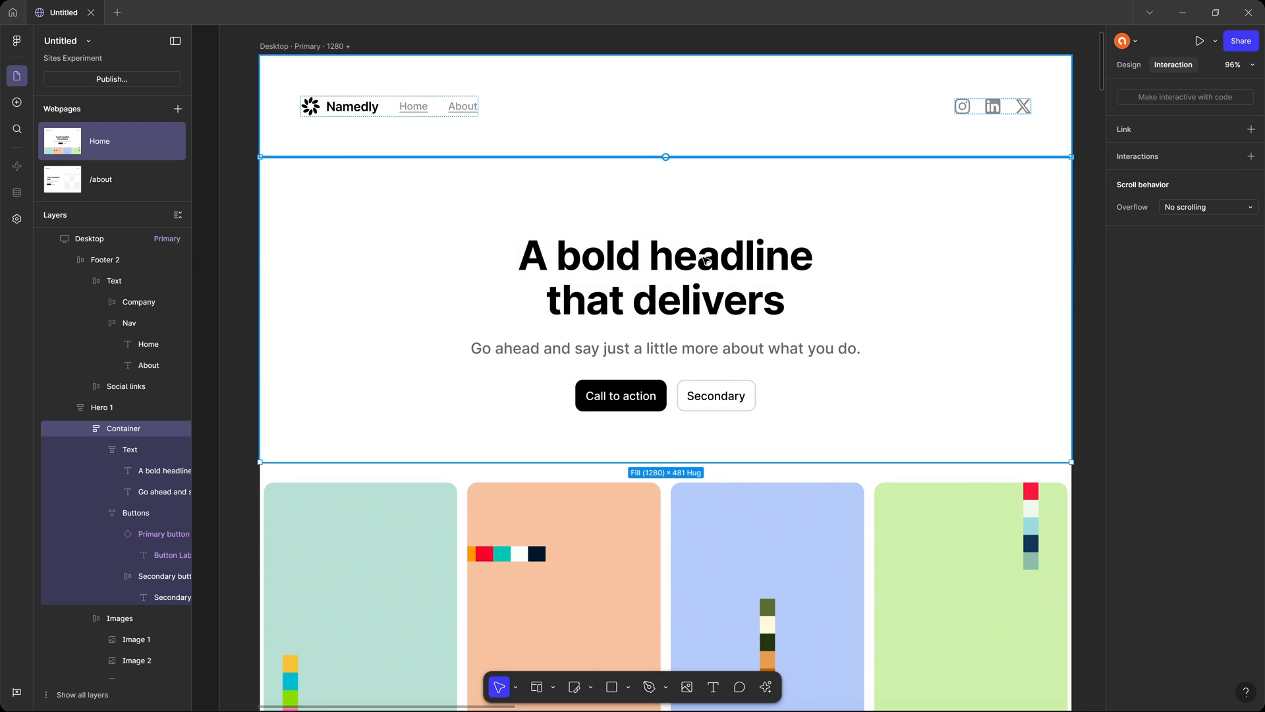
pyautogui.click(1251, 156)
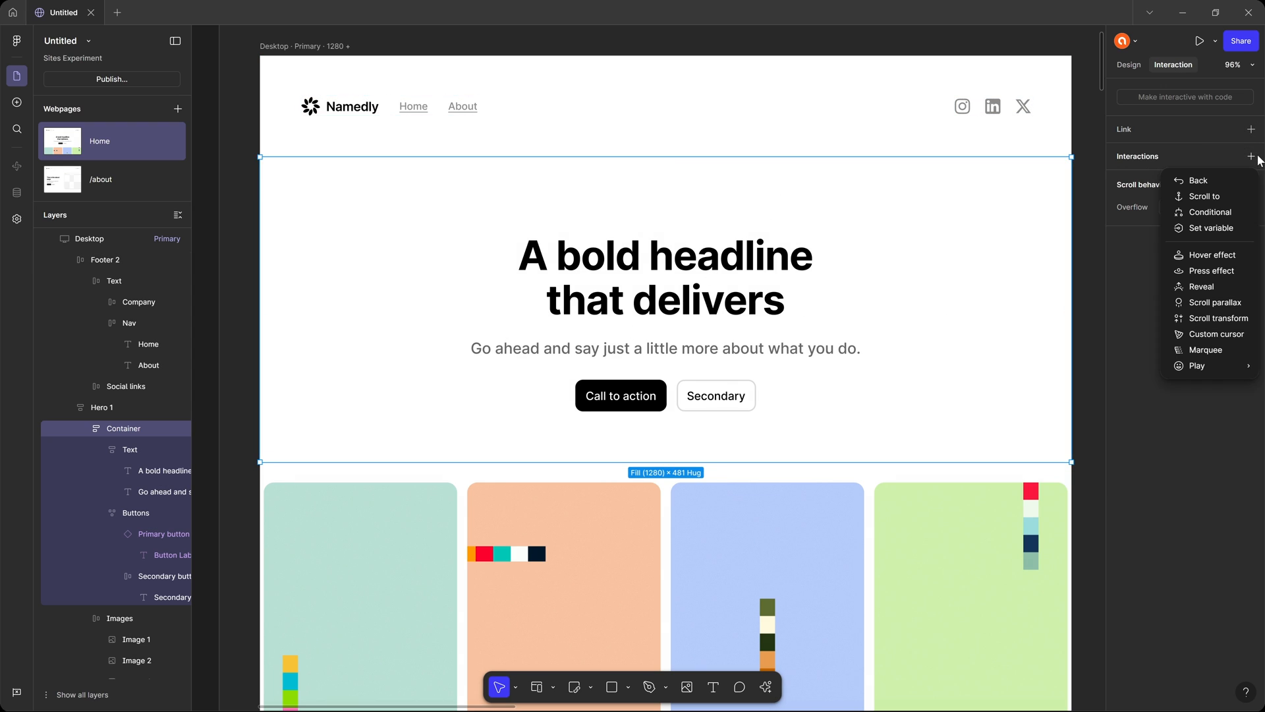
pyautogui.click(1216, 334)
pyautogui.click(1076, 240)
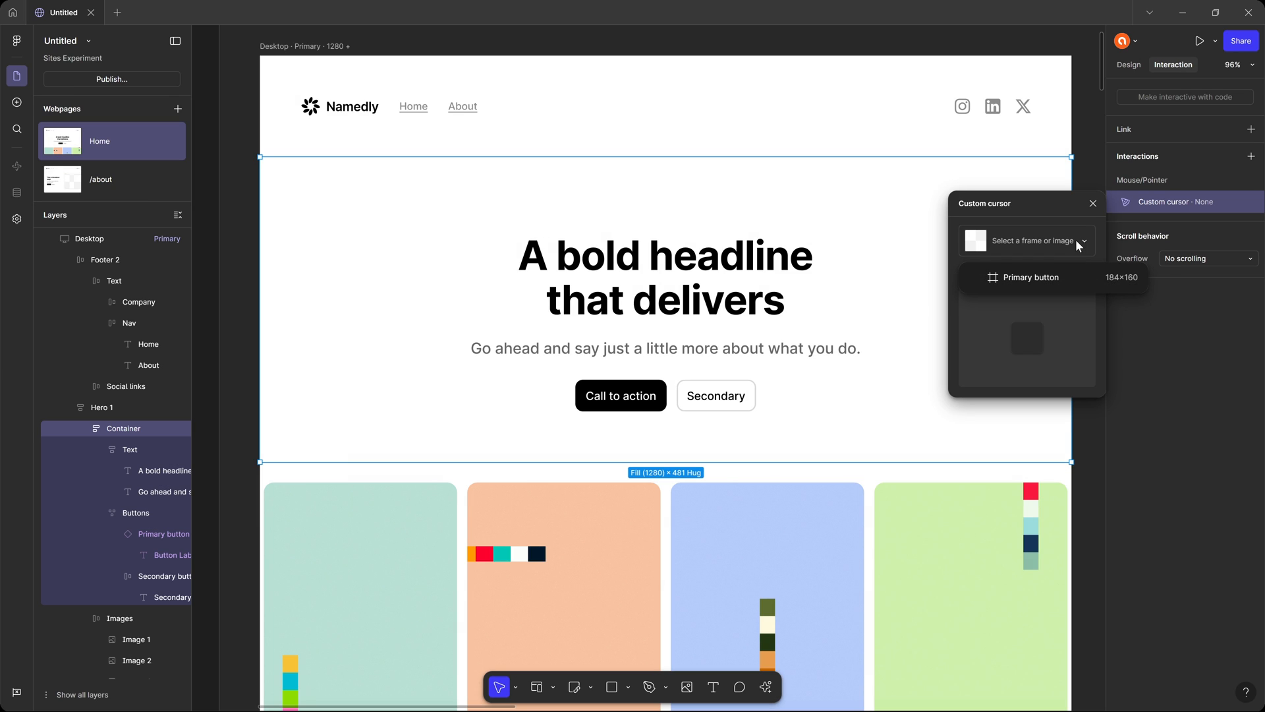
pyautogui.click(1055, 277)
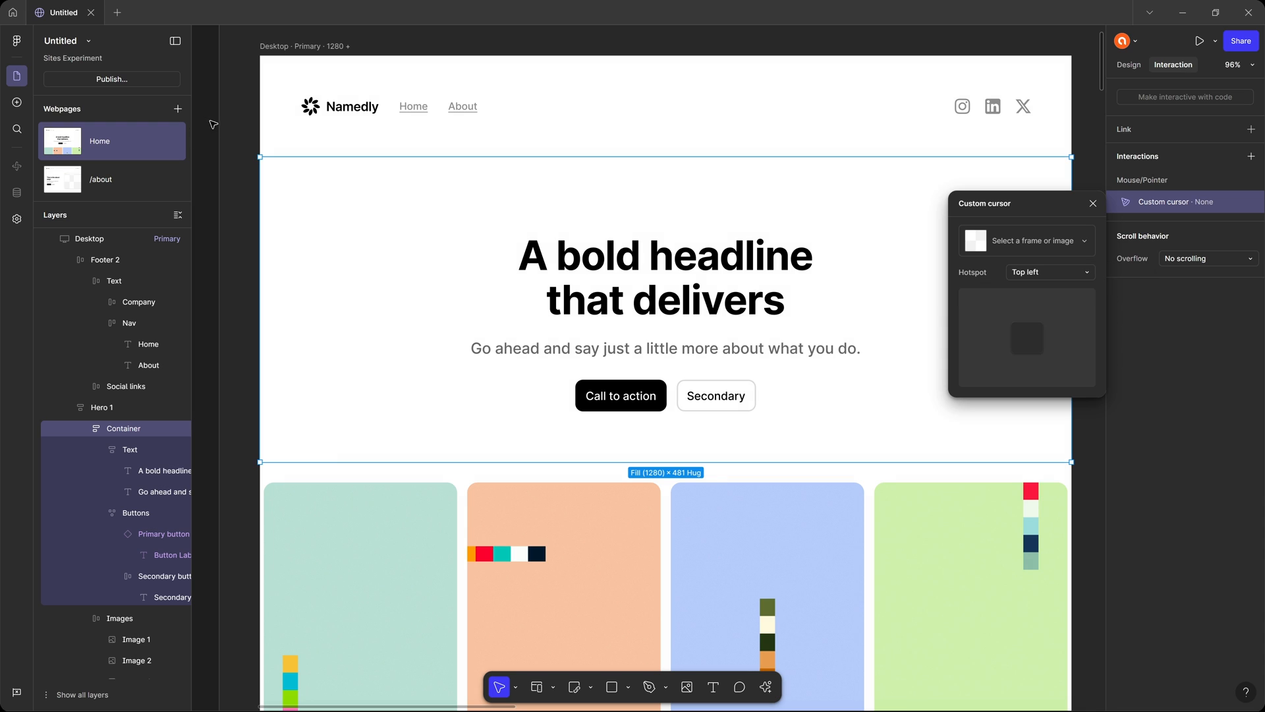
pyautogui.click(1048, 238)
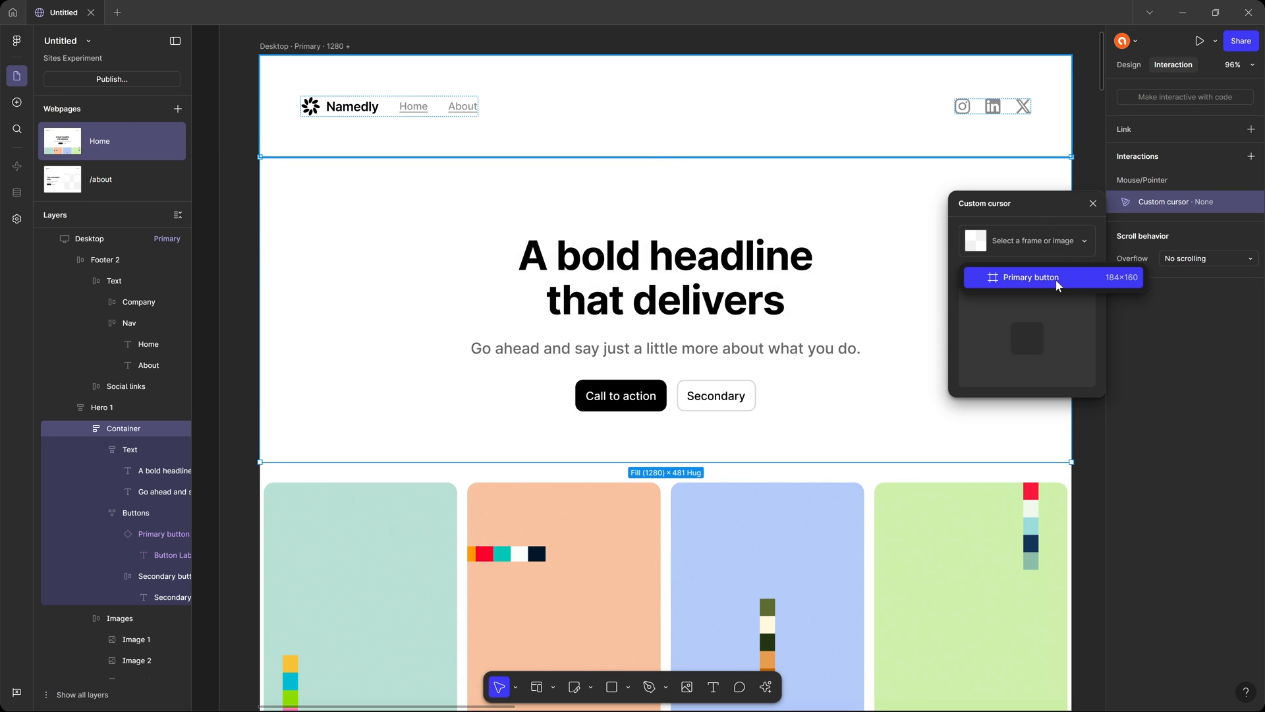
pyautogui.click(1074, 278)
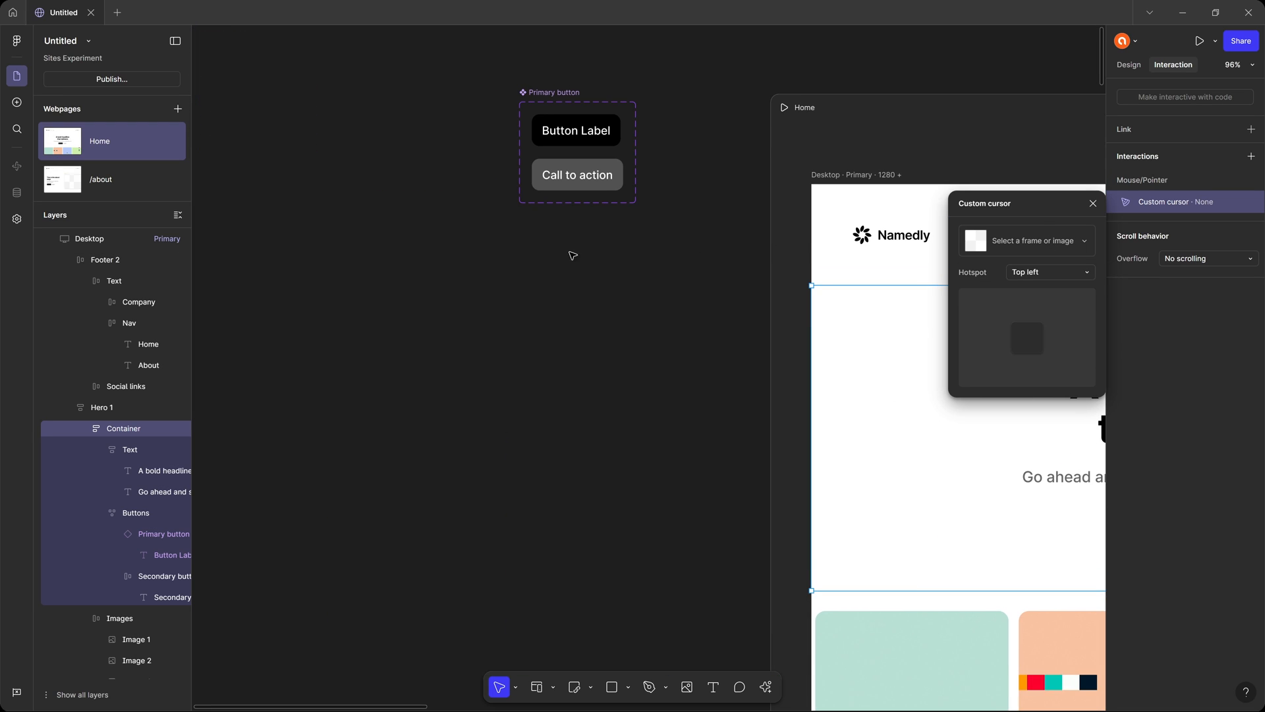
# Draw a circle of about 18 × 18 on the canvas below the Primary button component and fill it with pink FA1E76.
pyautogui.click(538, 261)
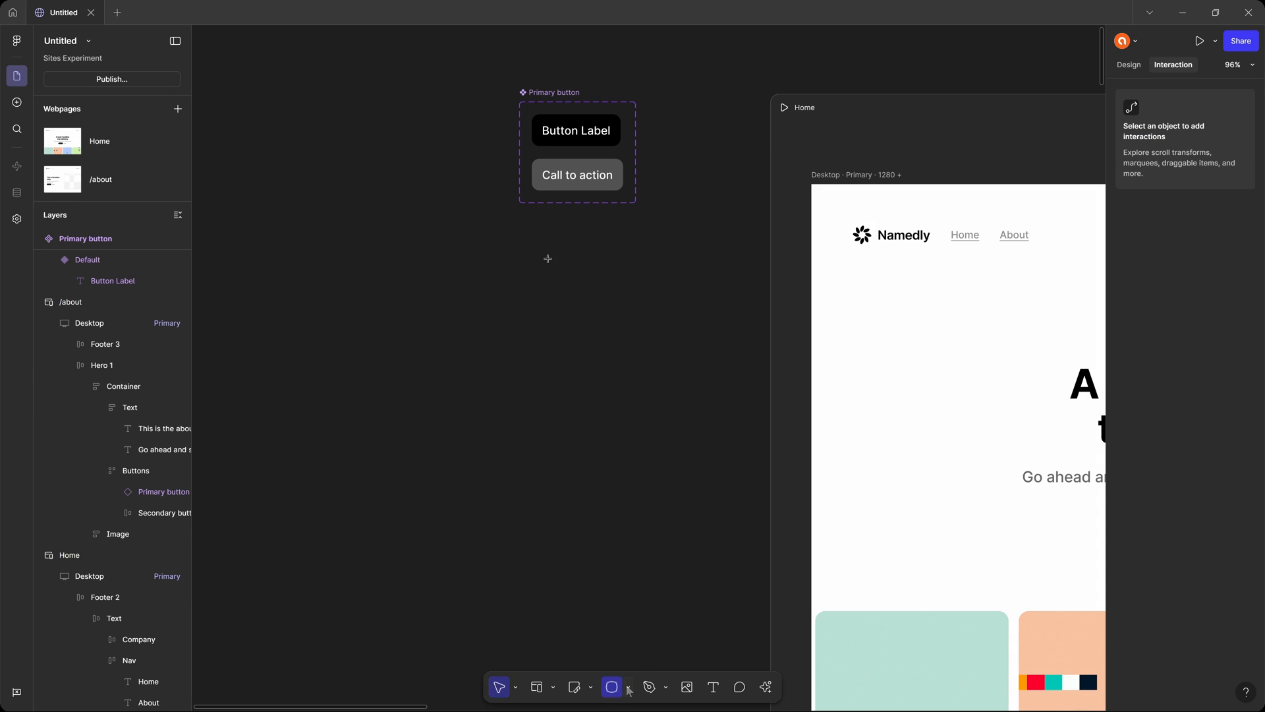
pyautogui.moveTo(548, 258); pyautogui.dragTo(559, 270)
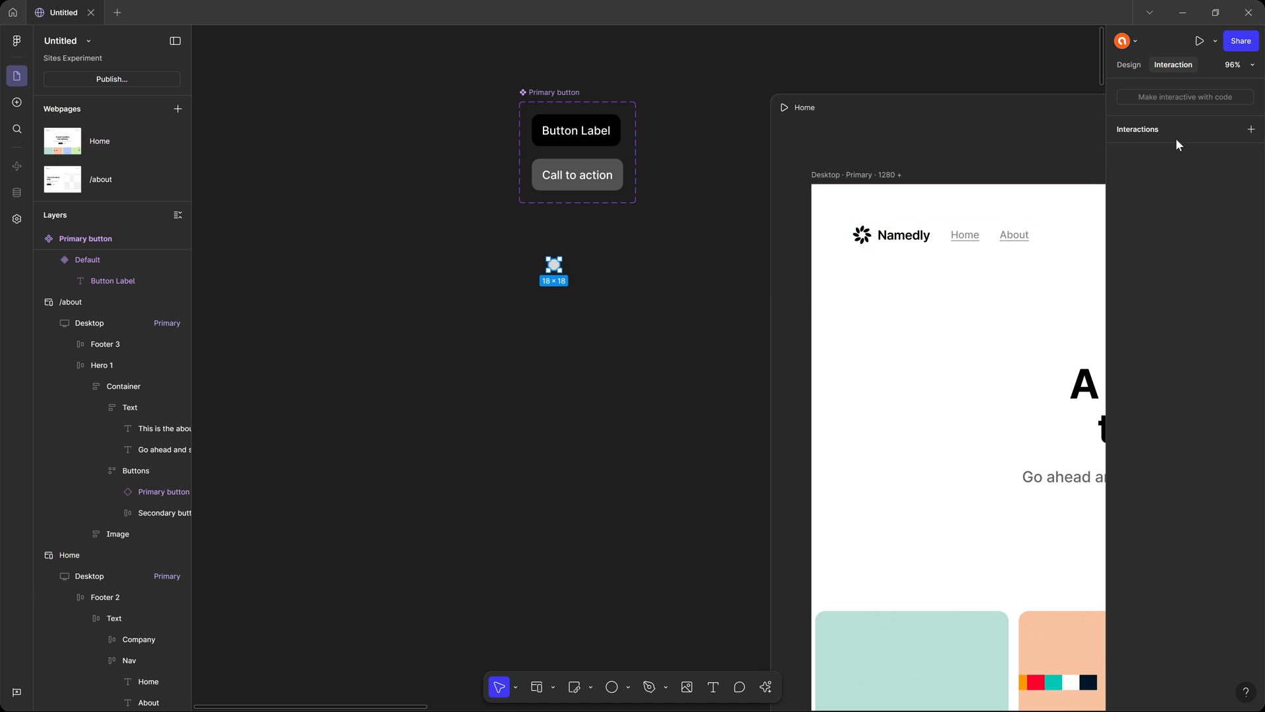
pyautogui.click(1129, 64)
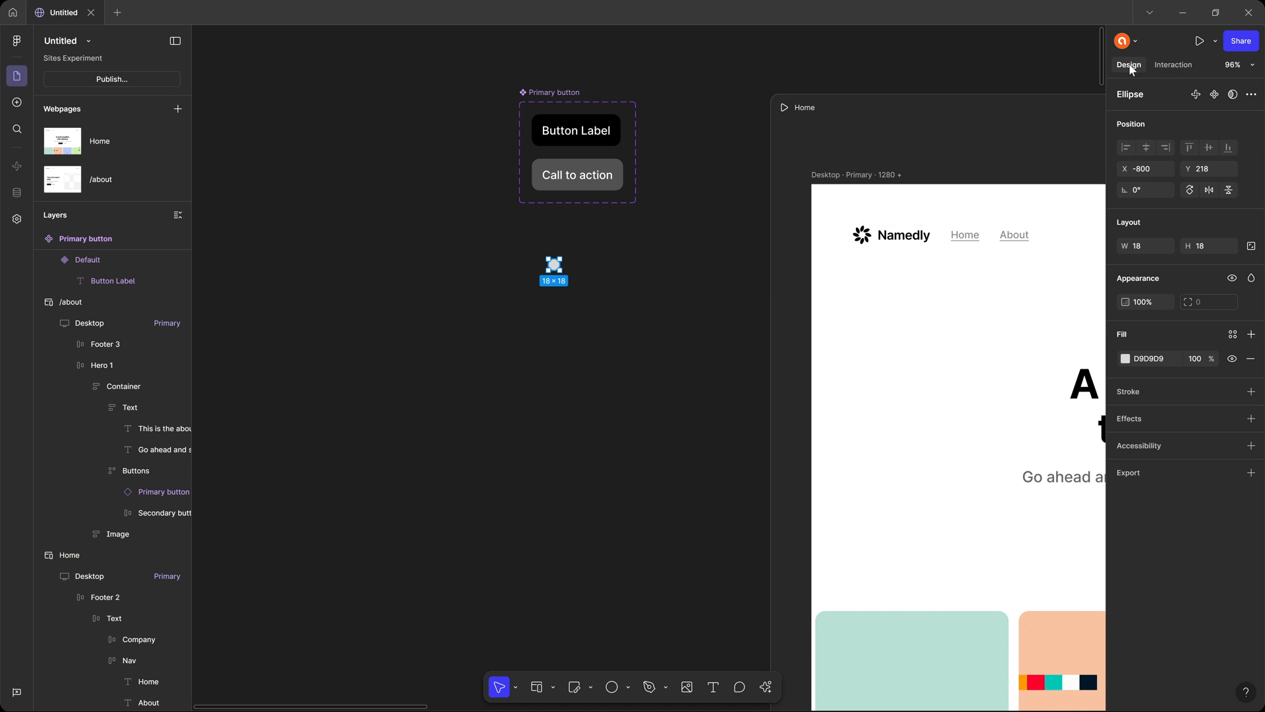
pyautogui.click(1128, 359)
pyautogui.click(1053, 555)
pyautogui.click(1047, 447)
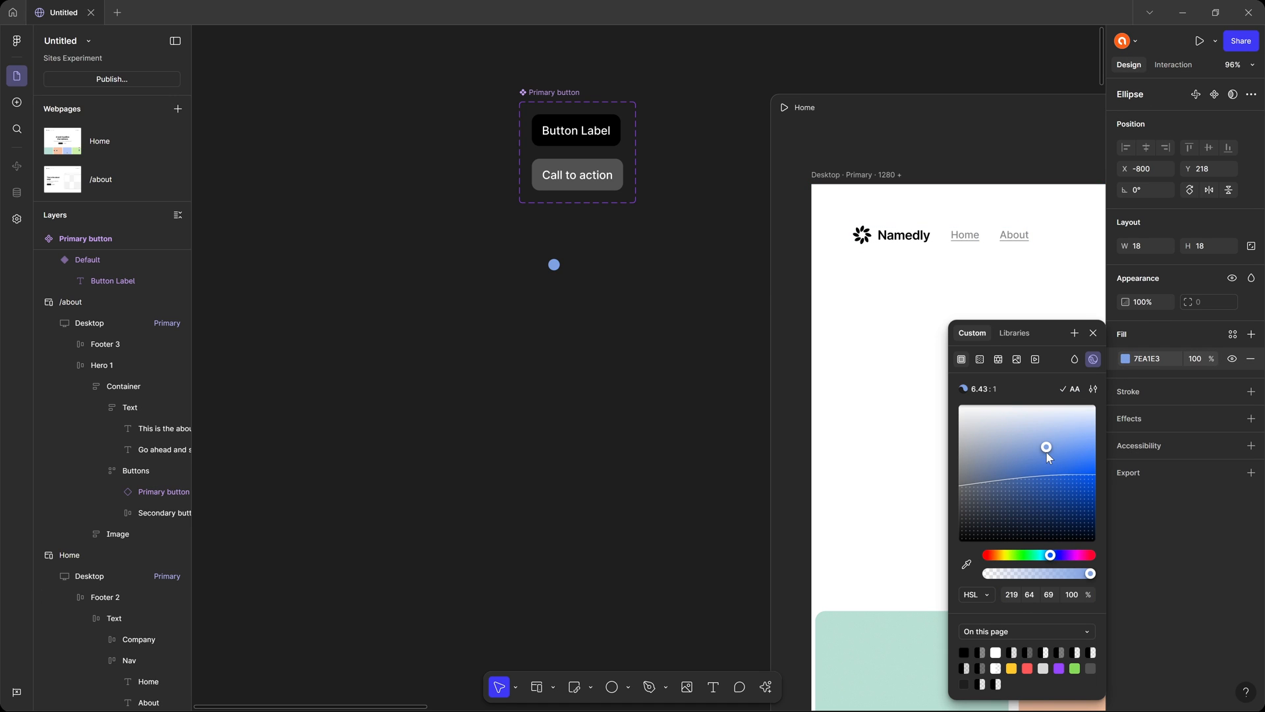
pyautogui.moveTo(1073, 555); pyautogui.dragTo(1085, 556)
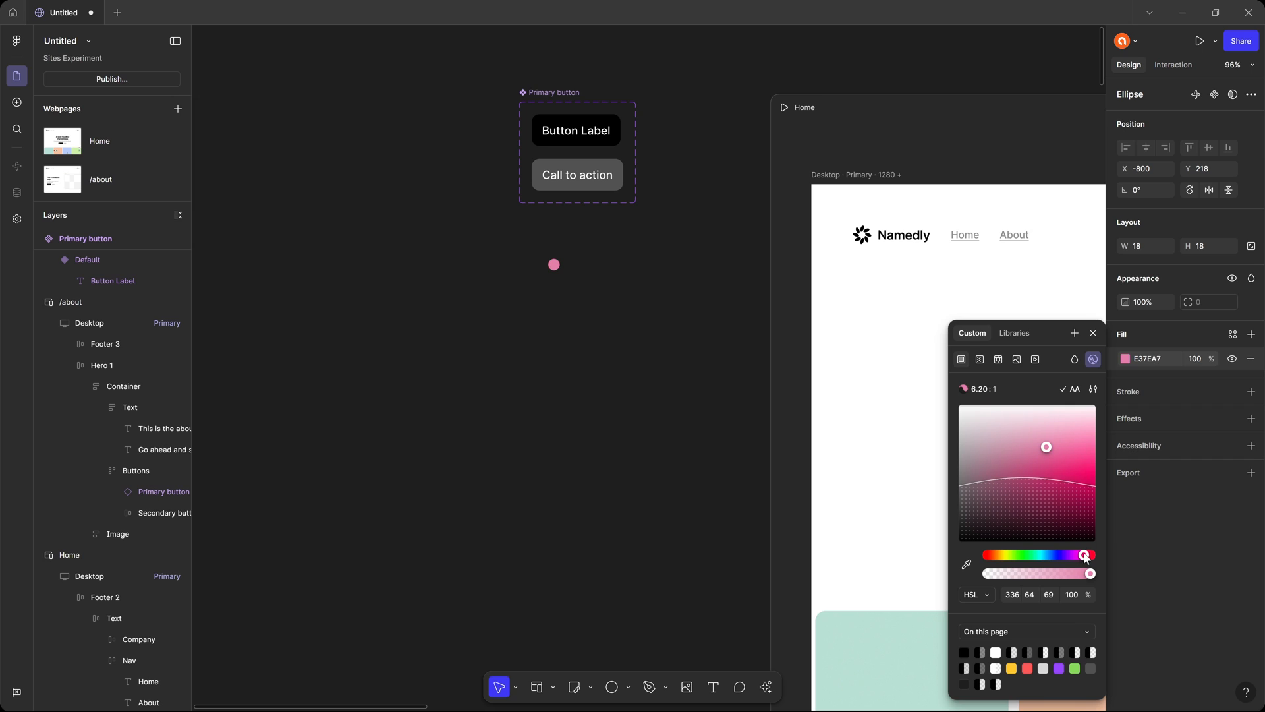
pyautogui.moveTo(1084, 454); pyautogui.dragTo(1090, 476)
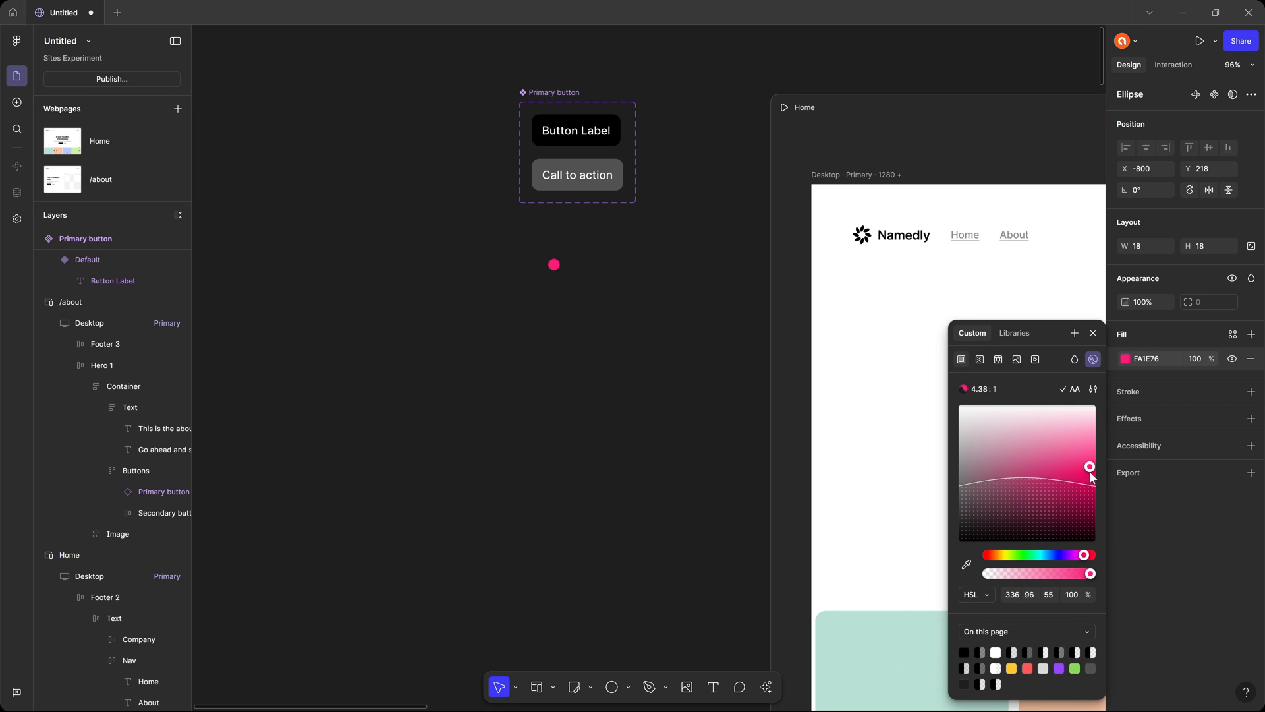
pyautogui.click(1094, 334)
pyautogui.click(603, 292)
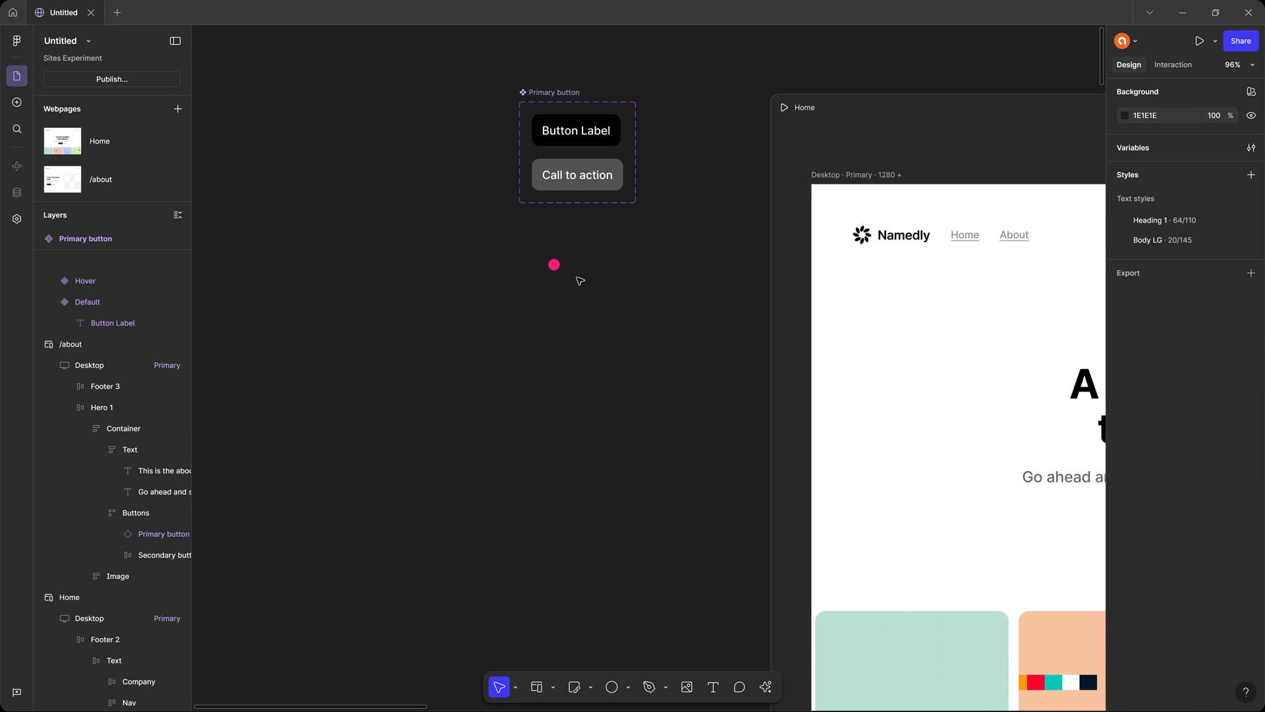
# Turn the pink circle below the Primary button component into a component and rename it Custom Cursor.
pyautogui.click(555, 265)
pyautogui.rightClick(562, 264)
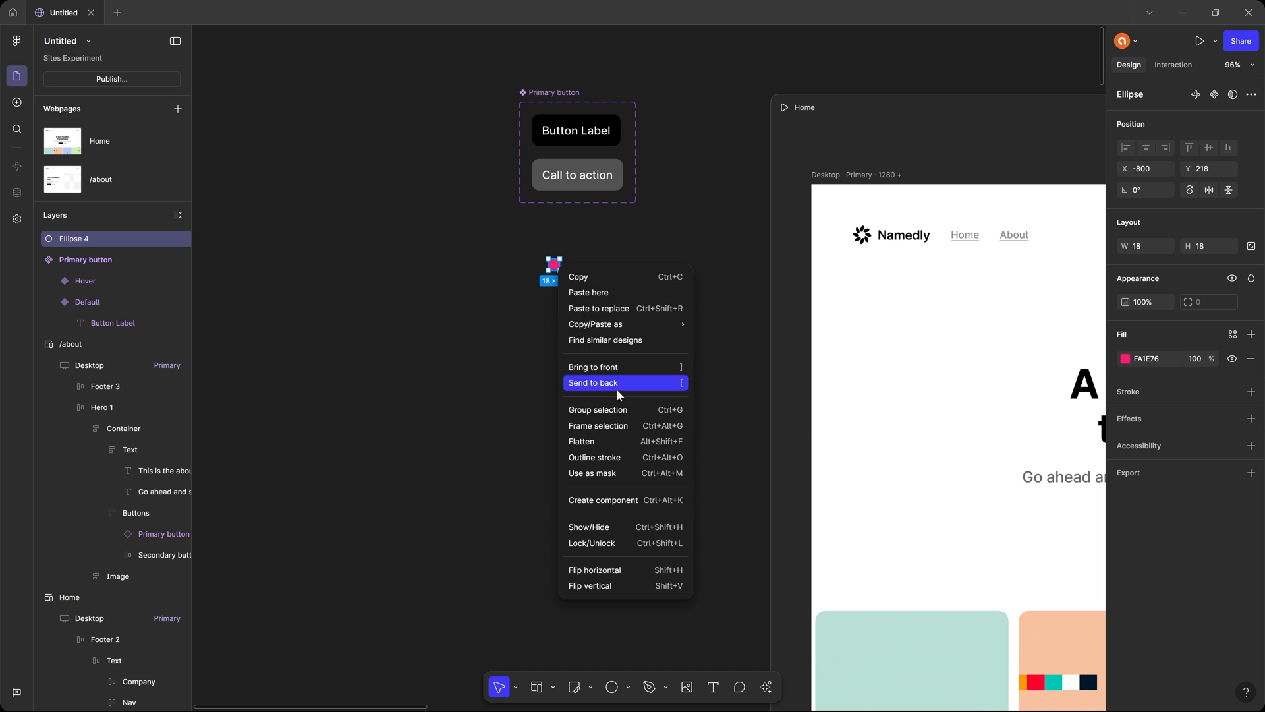
pyautogui.click(636, 499)
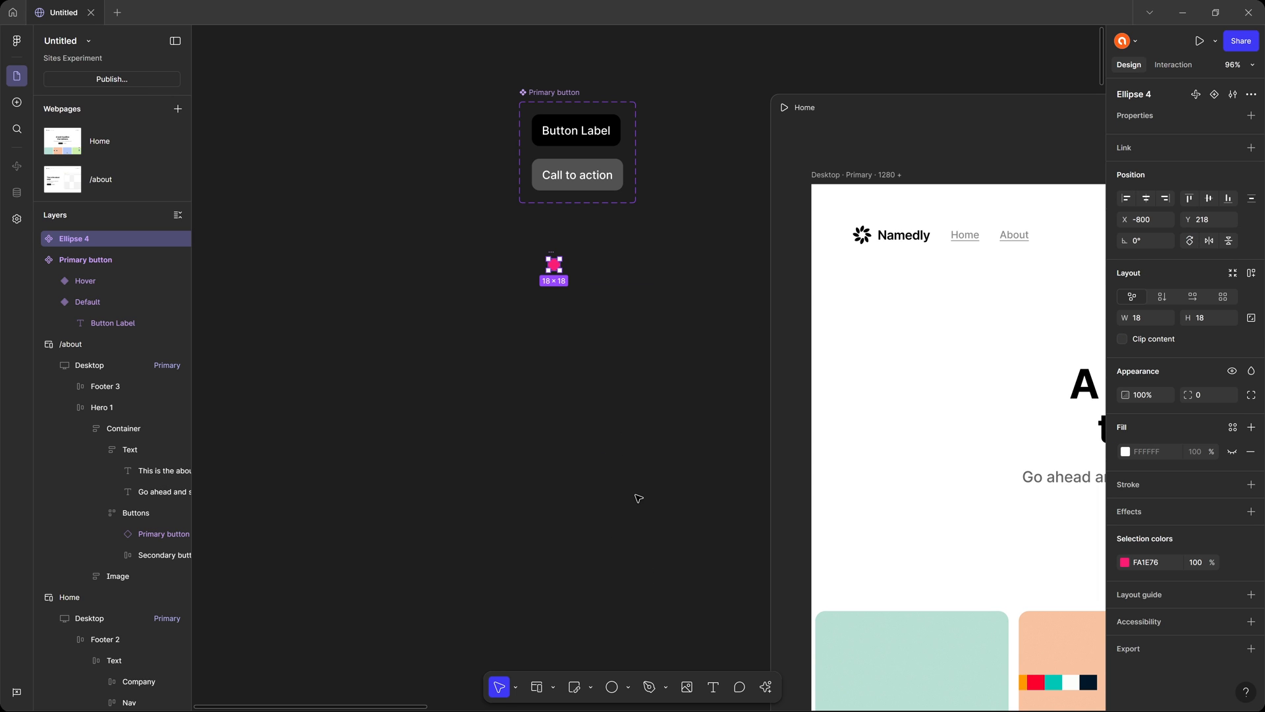
pyautogui.doubleClick(78, 239)
pyautogui.write('Custom Cursor')
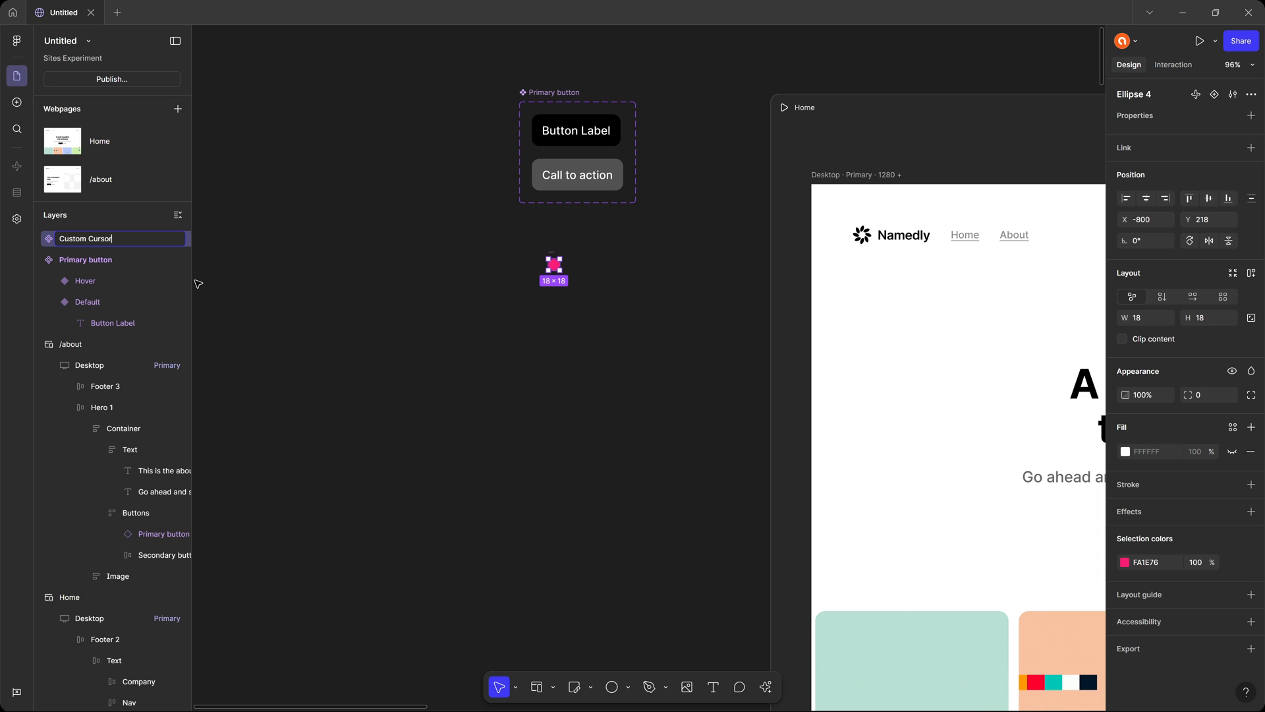
pyautogui.press('Return')
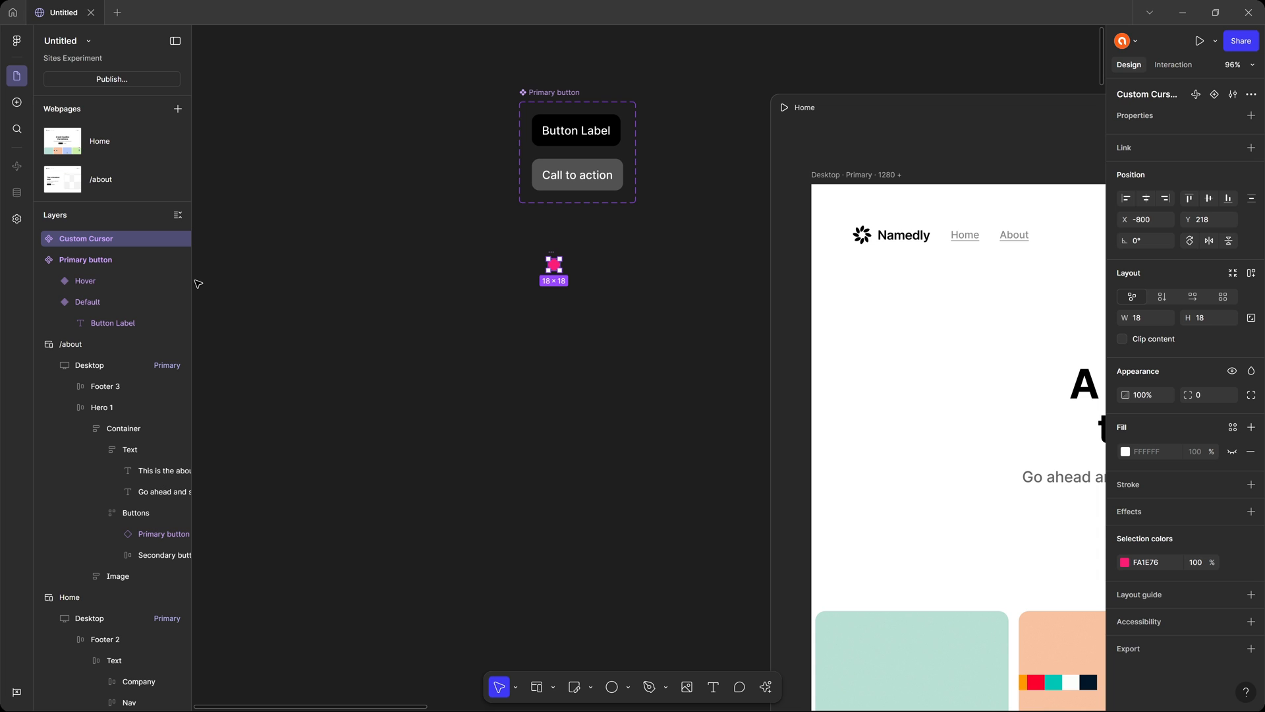
pyautogui.click(608, 342)
# Add a Custom cursor interaction to the Hero 1 section of the Home page with Primary button as its cursor frame.
pyautogui.moveTo(676, 384); pyautogui.dragTo(275, 279)
pyautogui.moveTo(826, 355); pyautogui.dragTo(689, 315)
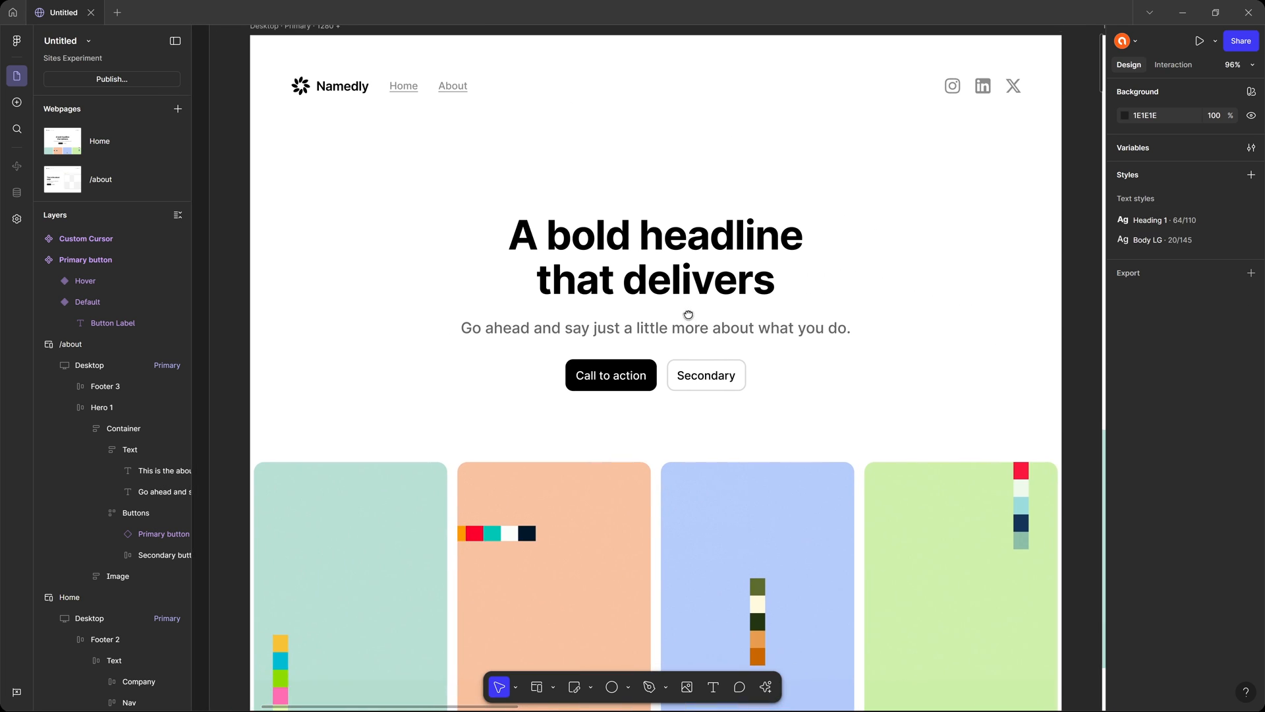
pyautogui.click(849, 233)
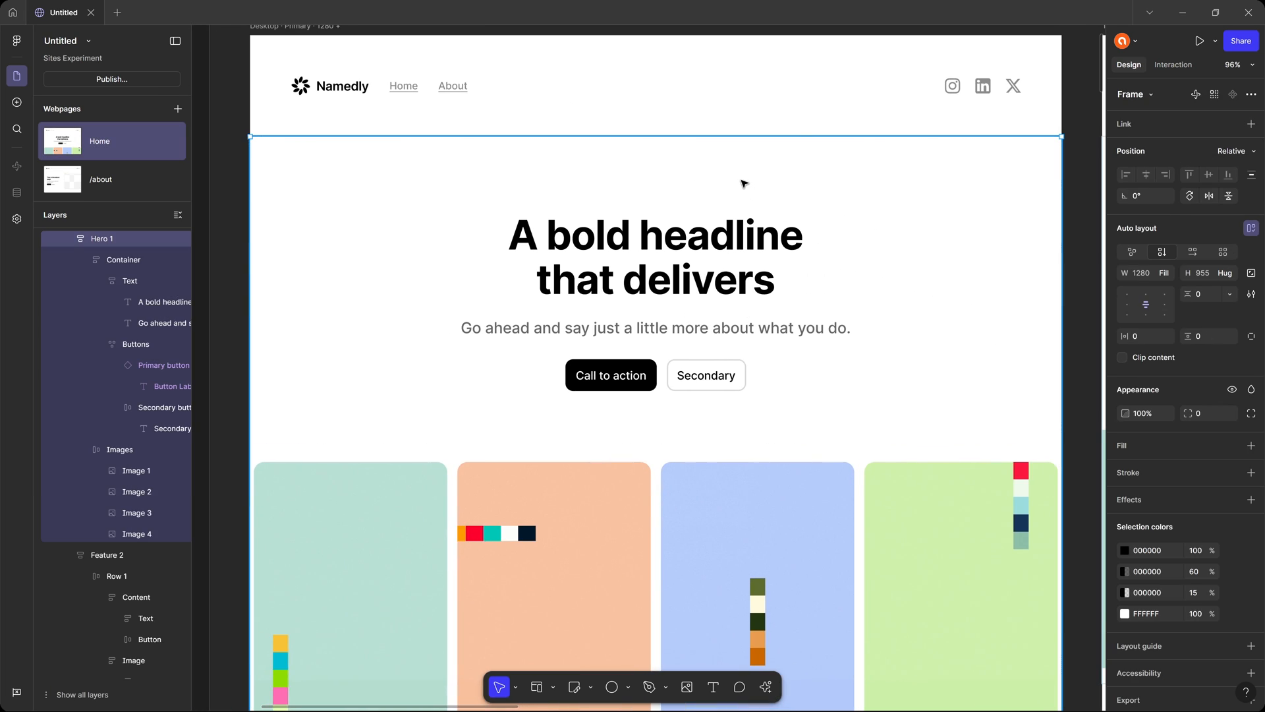
pyautogui.scroll(-2, 742, 181)
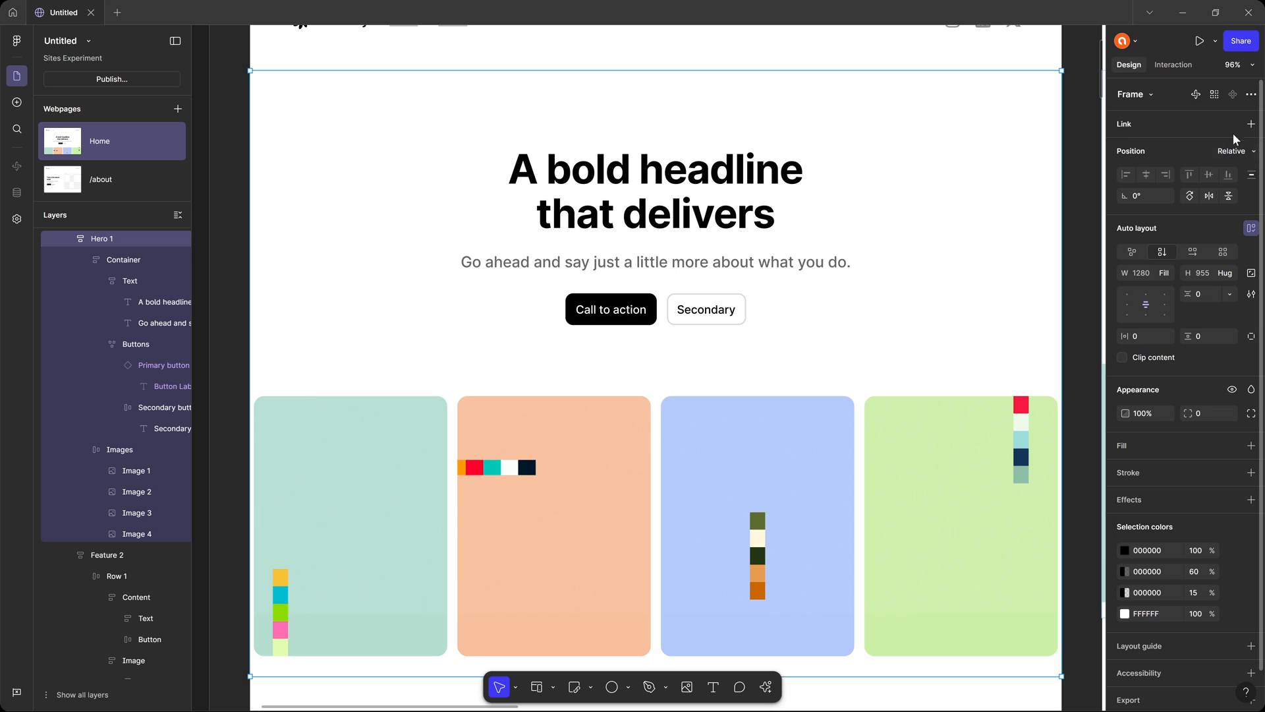
pyautogui.click(1174, 65)
pyautogui.click(1172, 156)
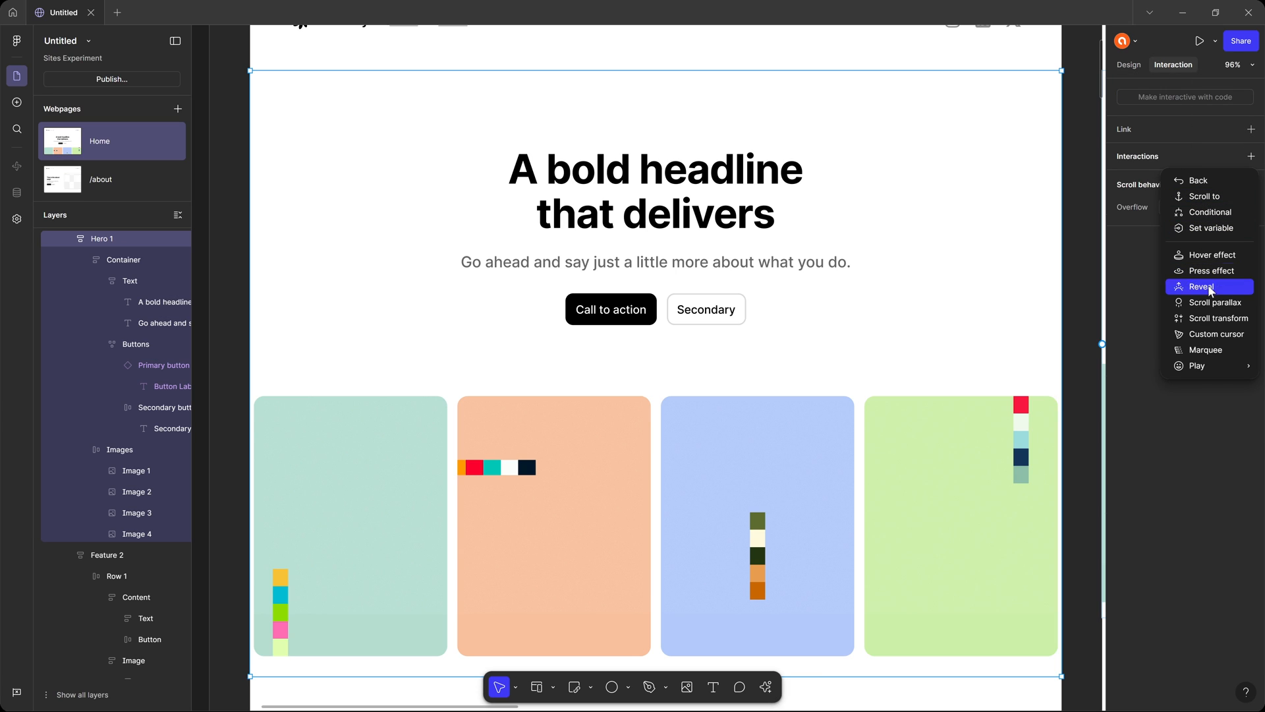
pyautogui.click(1225, 335)
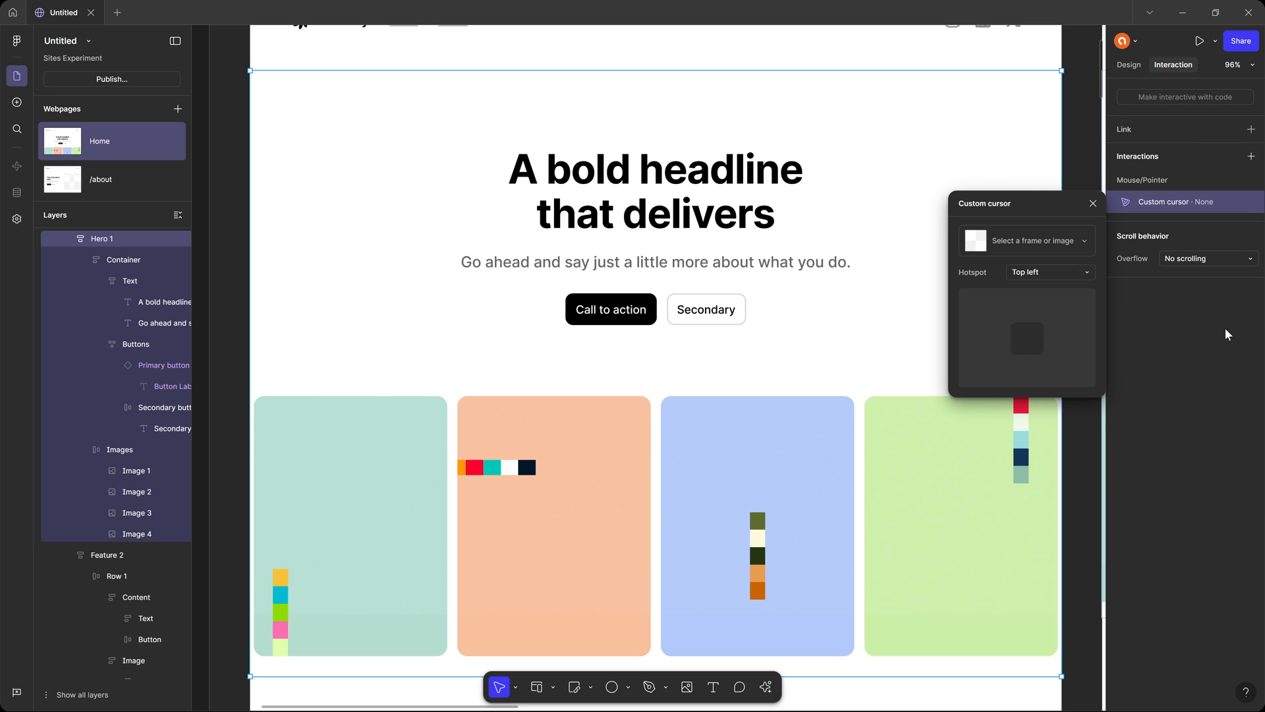
pyautogui.click(1028, 241)
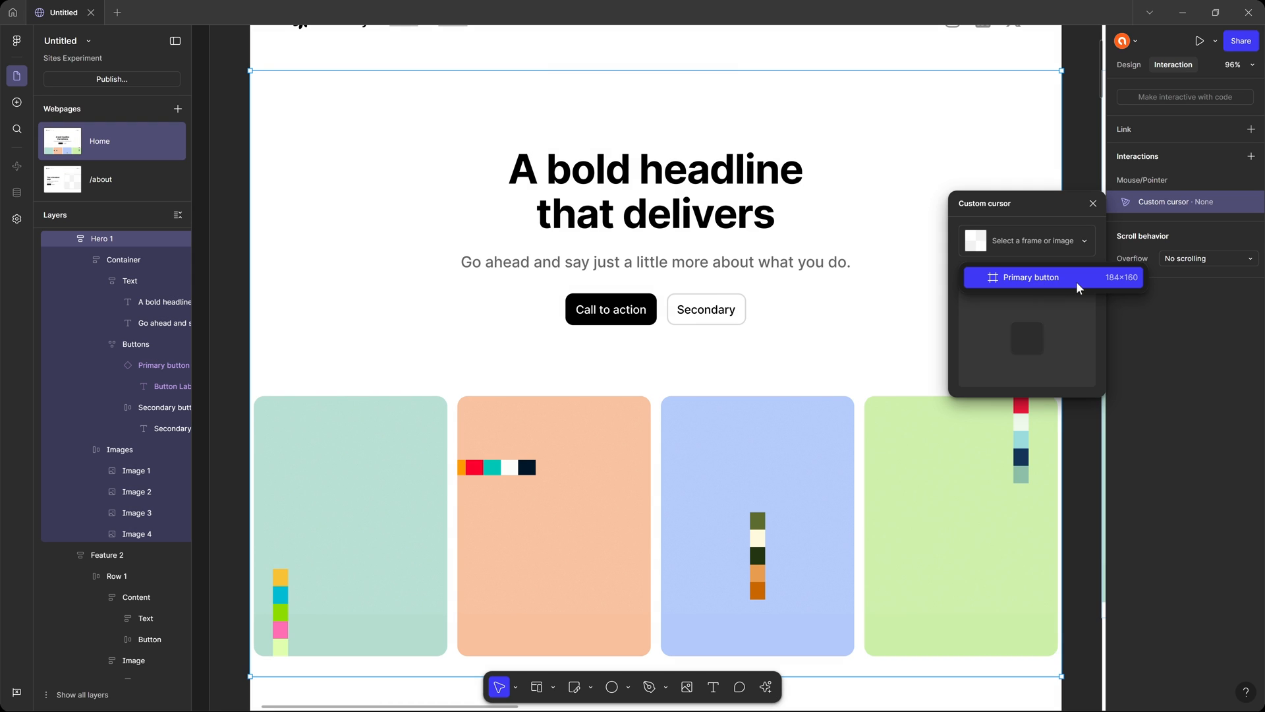
pyautogui.click(1038, 275)
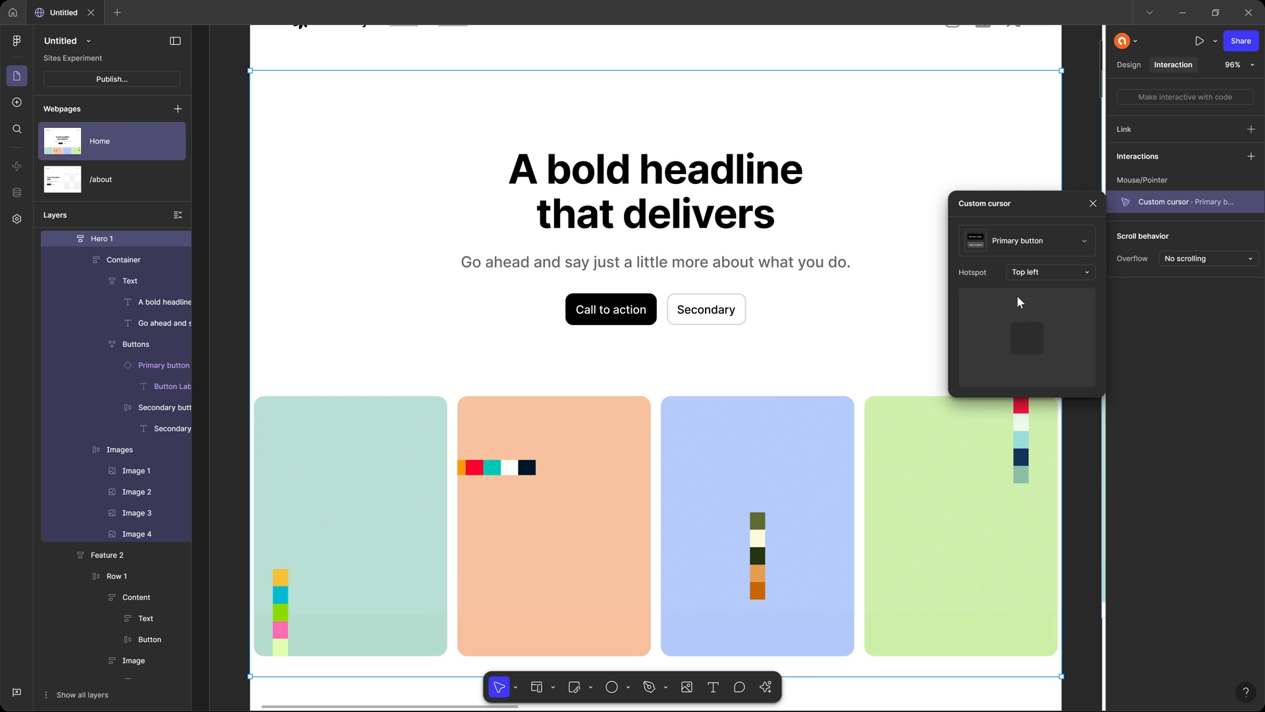
# Try the Center and Manual hotspot options for Hero 1's custom cursor, then return the hotspot to Top left.
pyautogui.click(1036, 270)
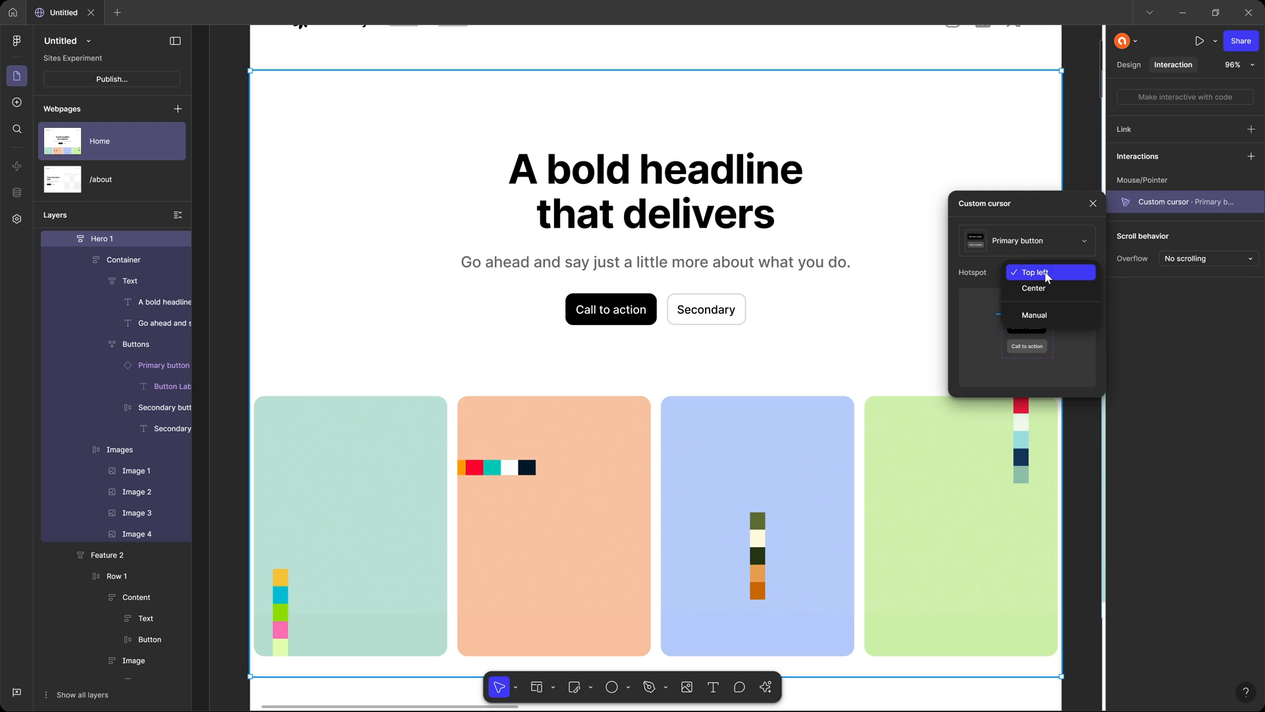
pyautogui.click(1047, 290)
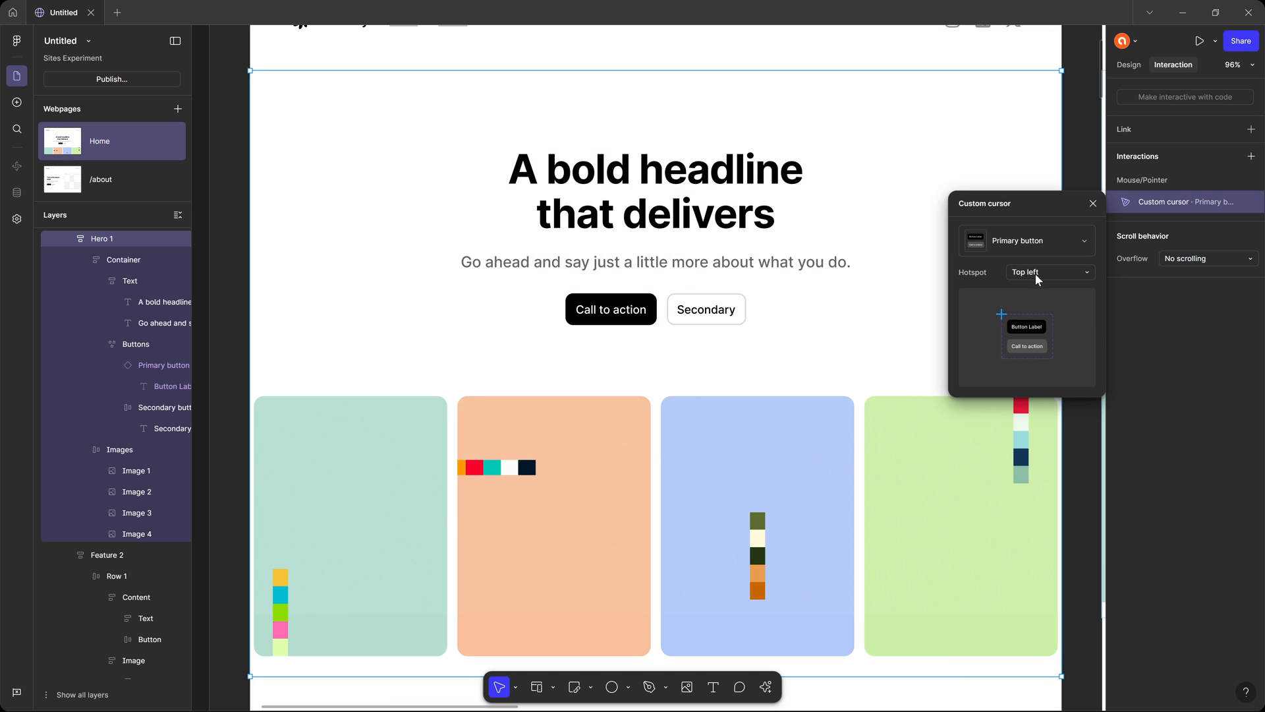
pyautogui.click(1035, 273)
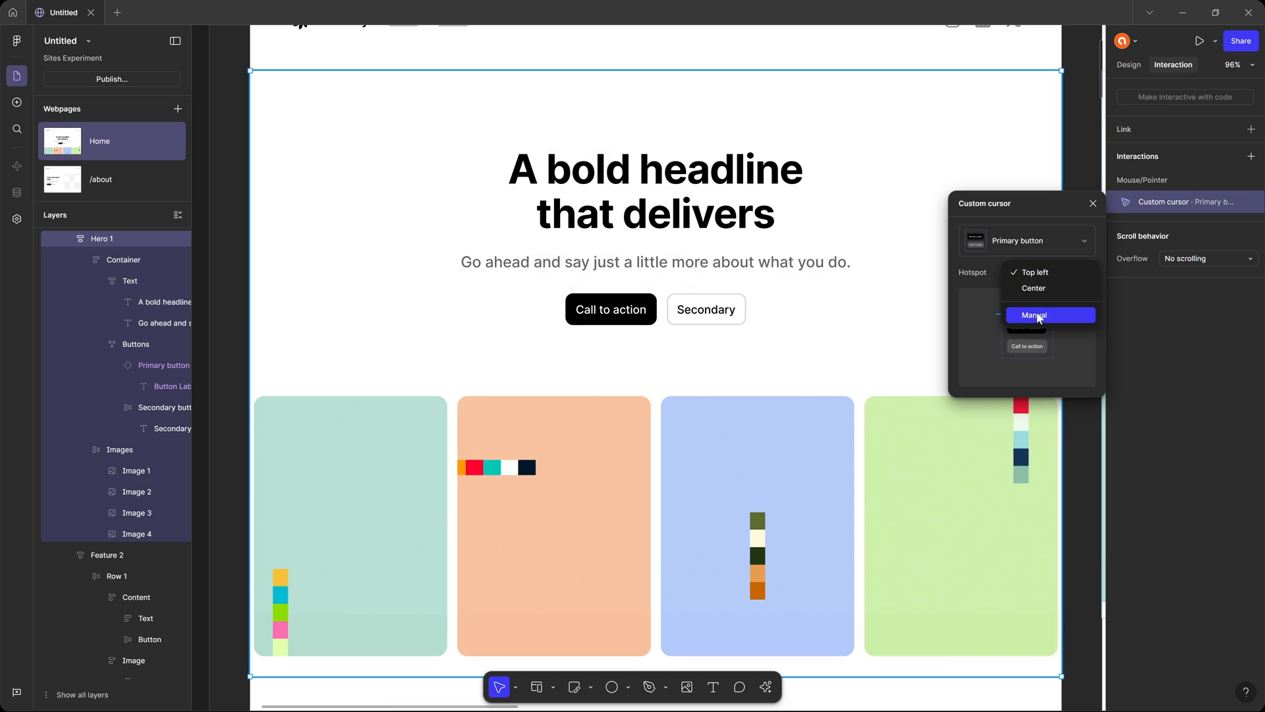
pyautogui.click(1032, 315)
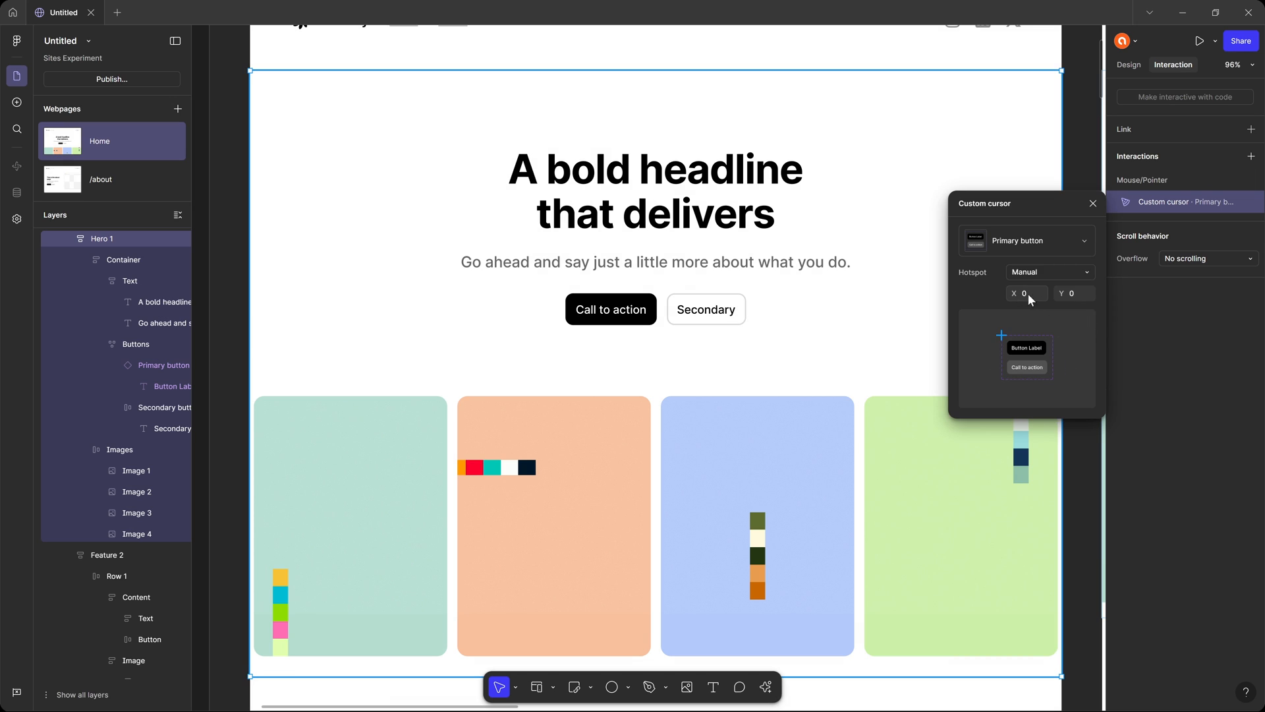
pyautogui.click(1042, 275)
pyautogui.click(1038, 225)
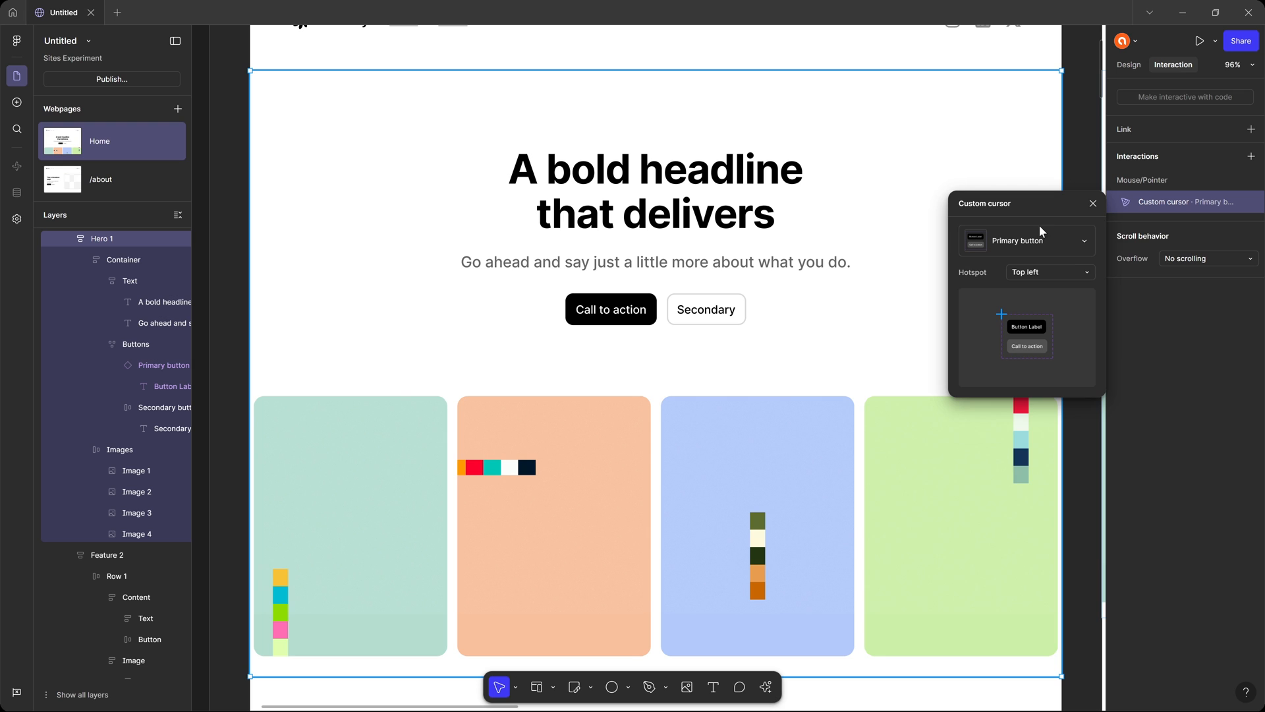
pyautogui.click(1094, 205)
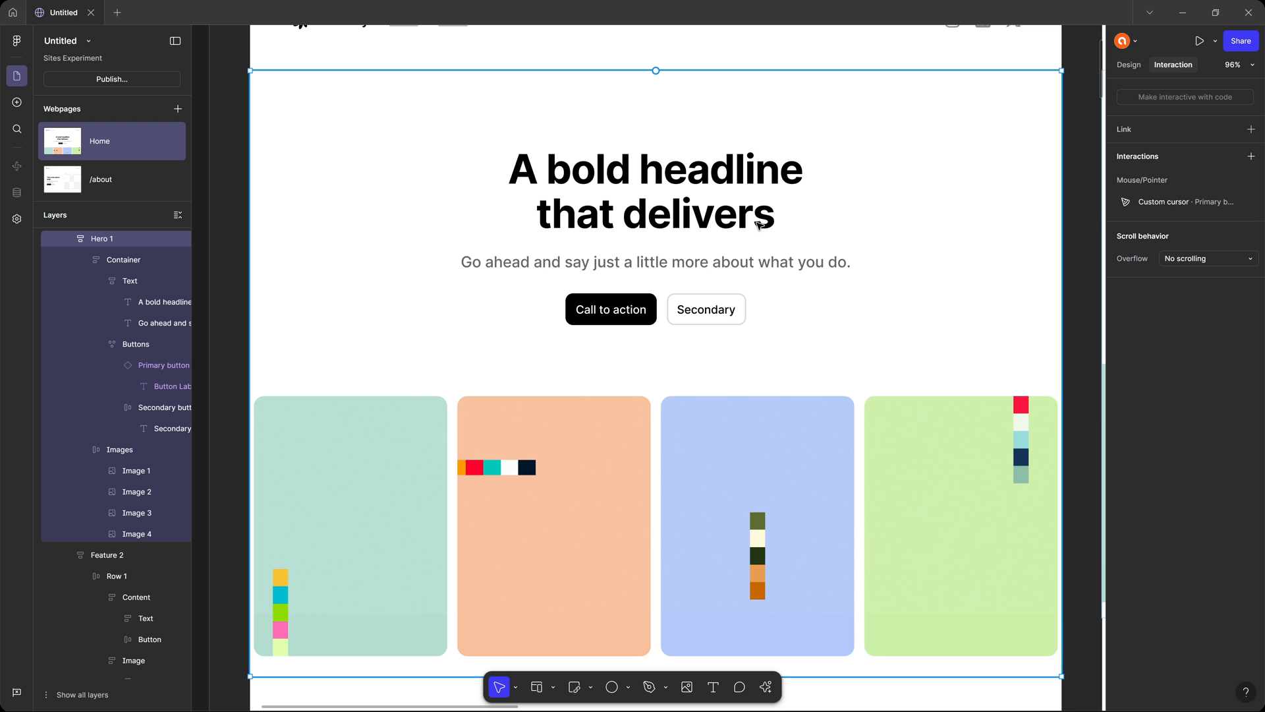
# Preview the Home page and check how the custom cursor behaves over the hero section while scrolling.
pyautogui.hotkey('ctrl', 'p')
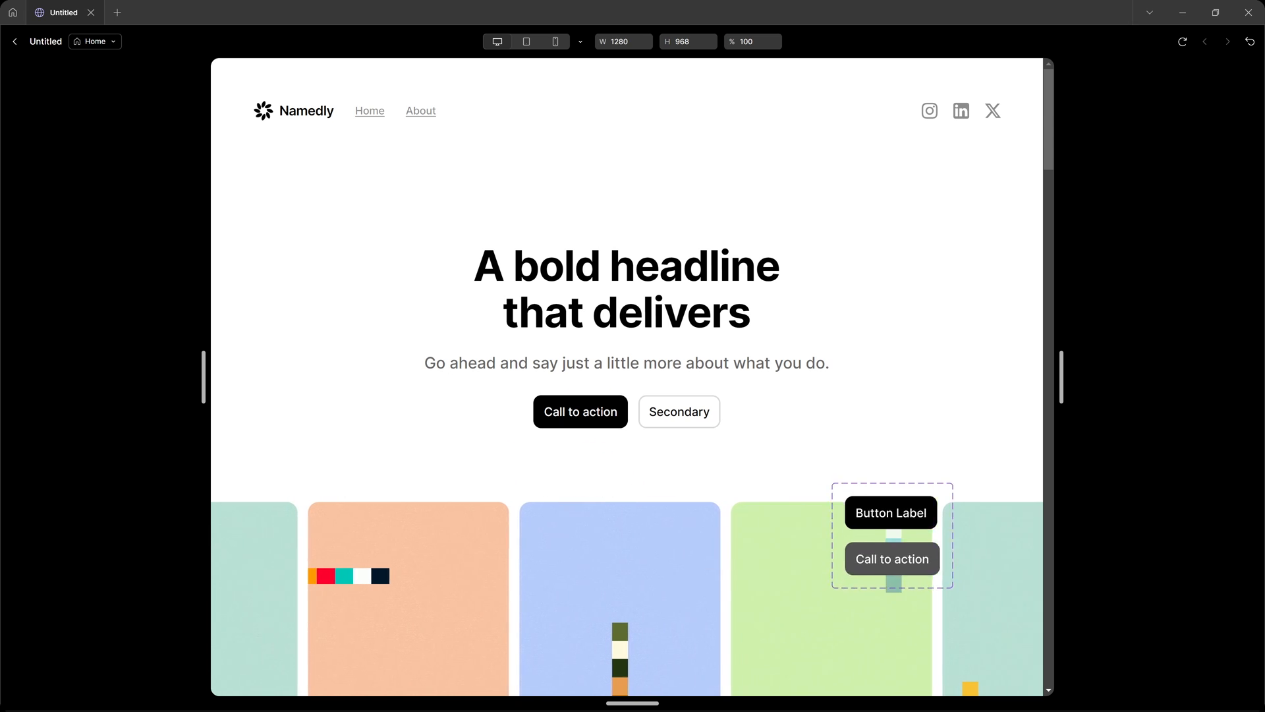
pyautogui.scroll(-5, 903, 396)
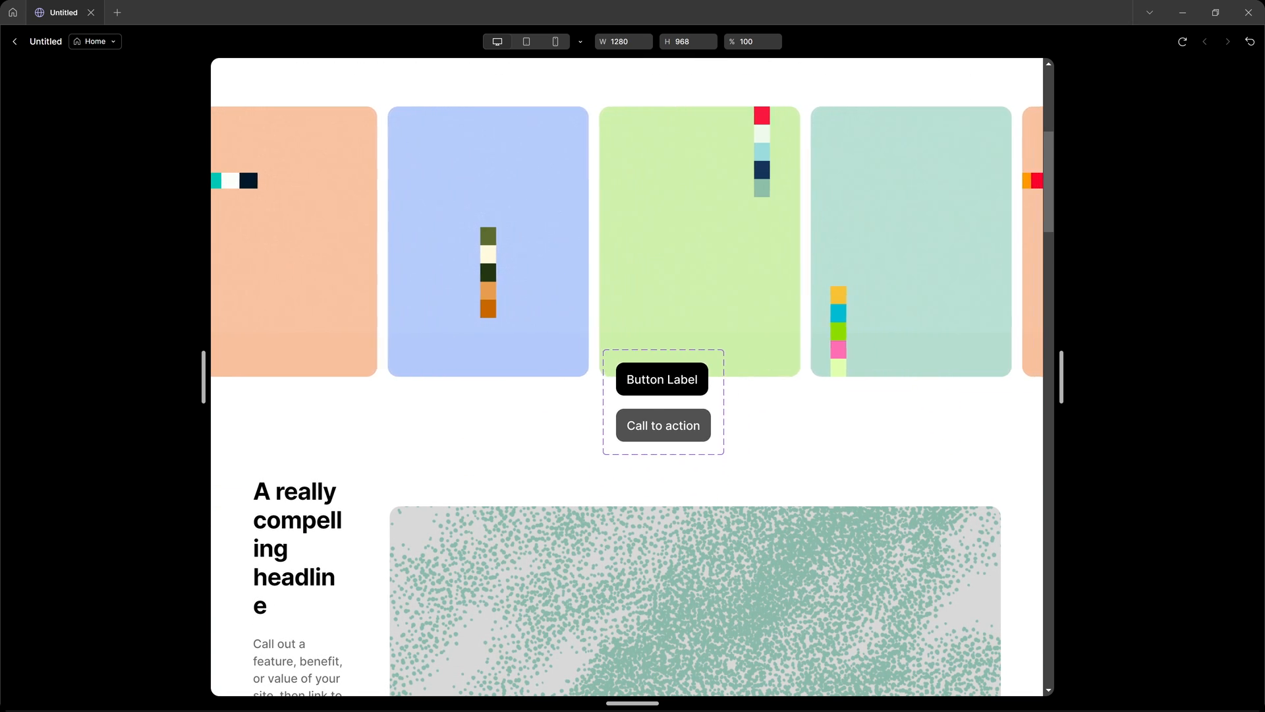
pyautogui.scroll(5, 664, 402)
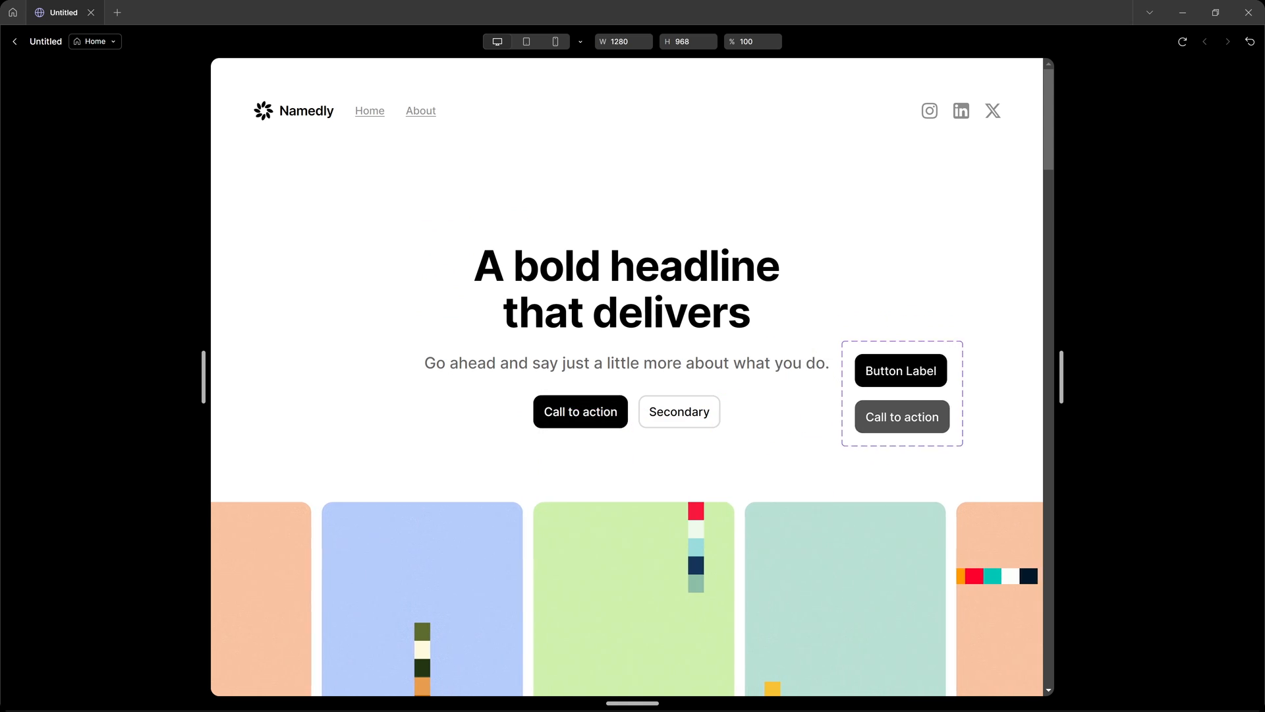
pyautogui.scroll(-3, 903, 393)
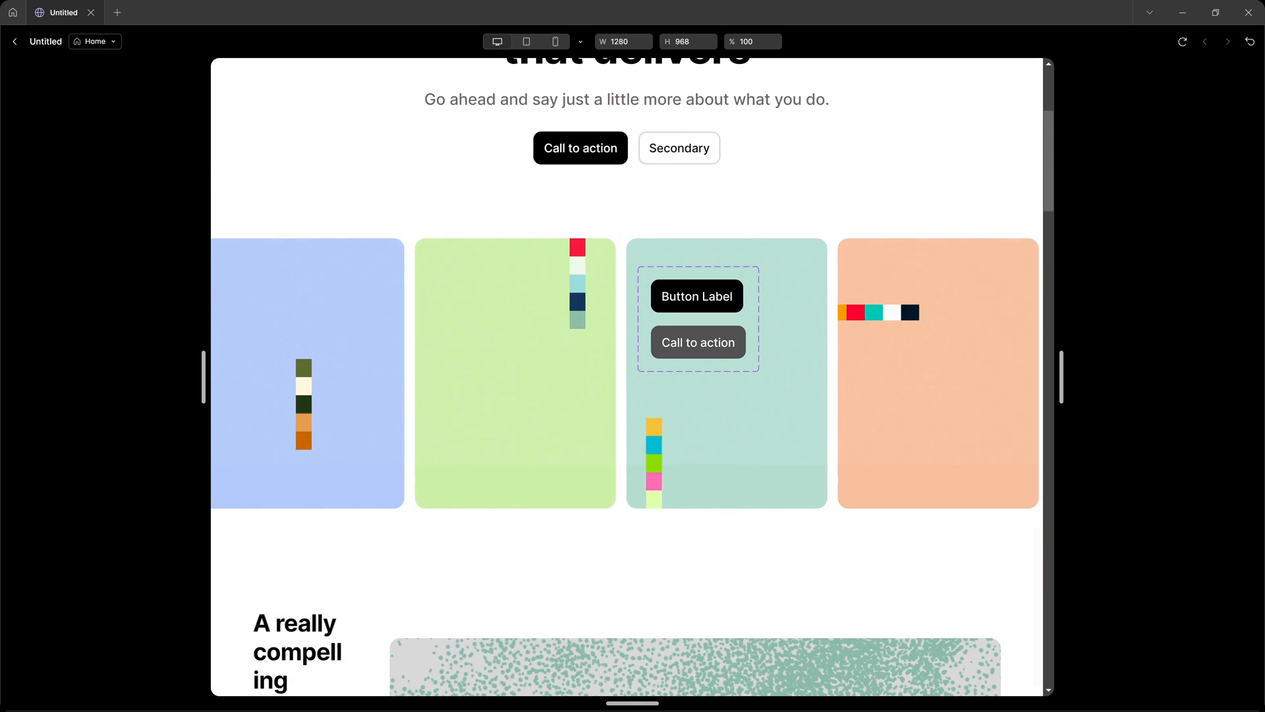
pyautogui.press('Escape')
pyautogui.scroll(1, 704, 306)
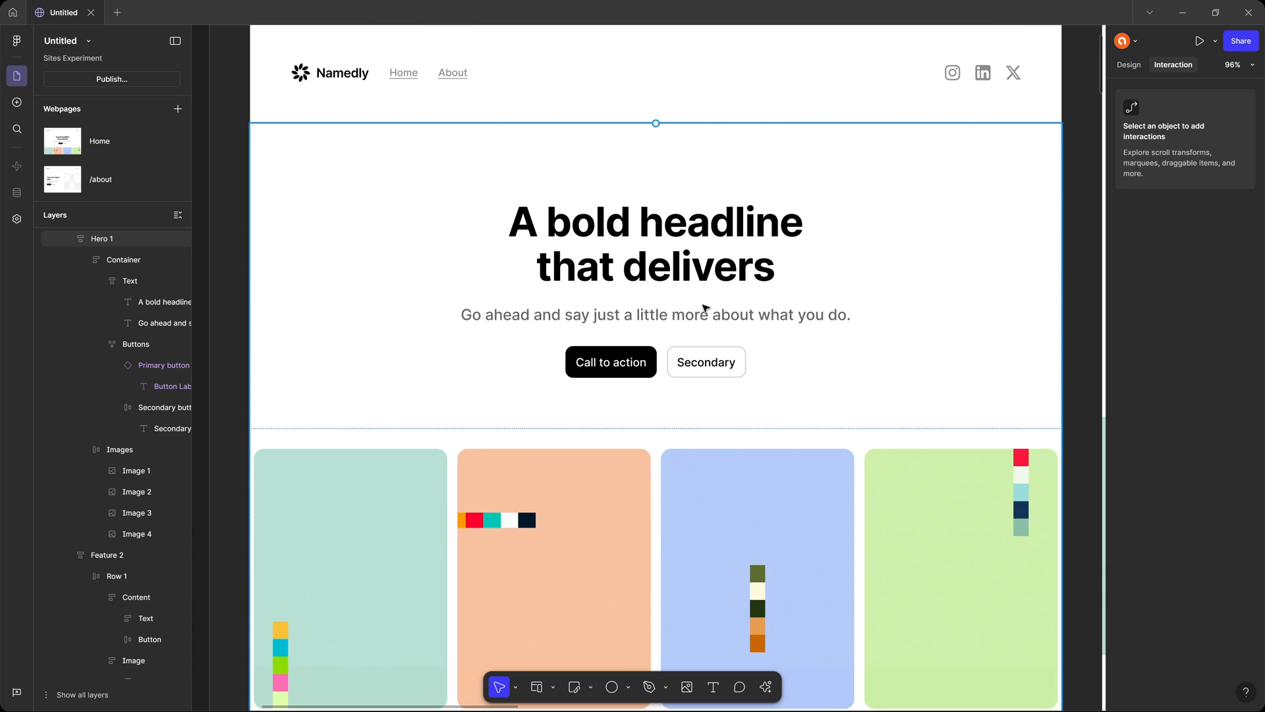
# Wrap the ellipse inside the Custom Cursor component in a frame.
pyautogui.moveTo(609, 254); pyautogui.dragTo(946, 323)
pyautogui.click(329, 172)
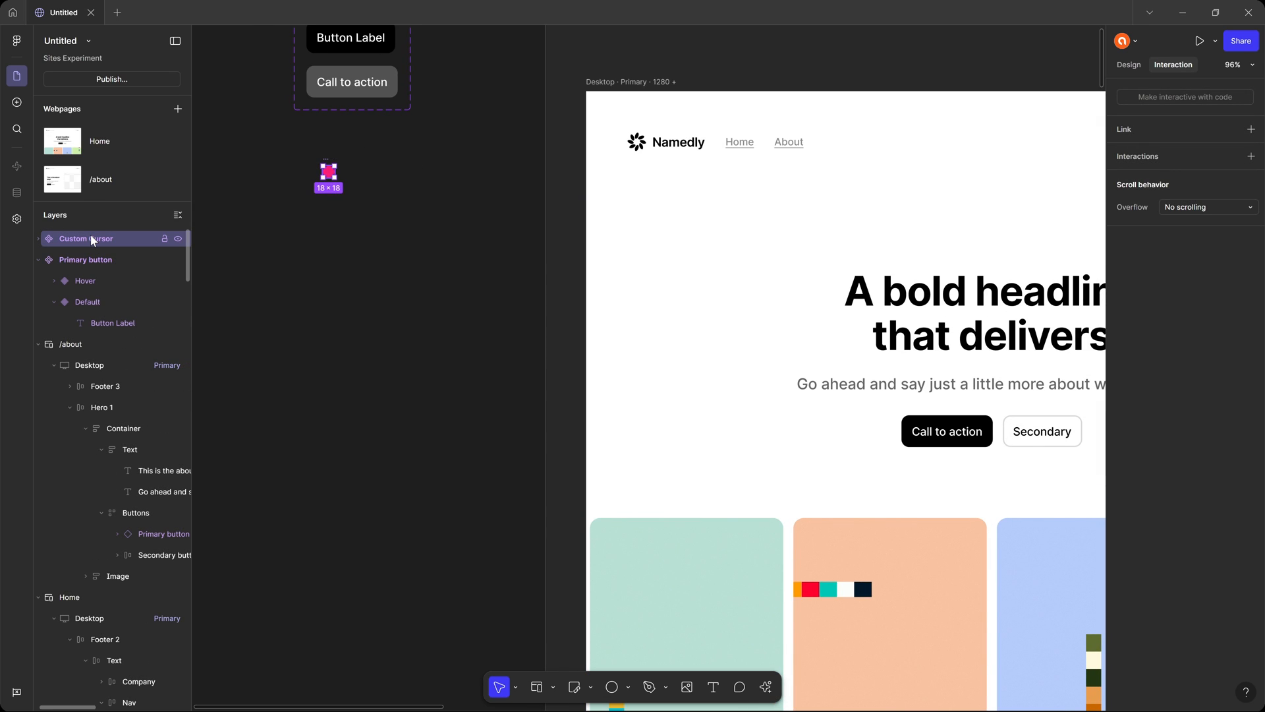
pyautogui.press('Return')
pyautogui.press('f')
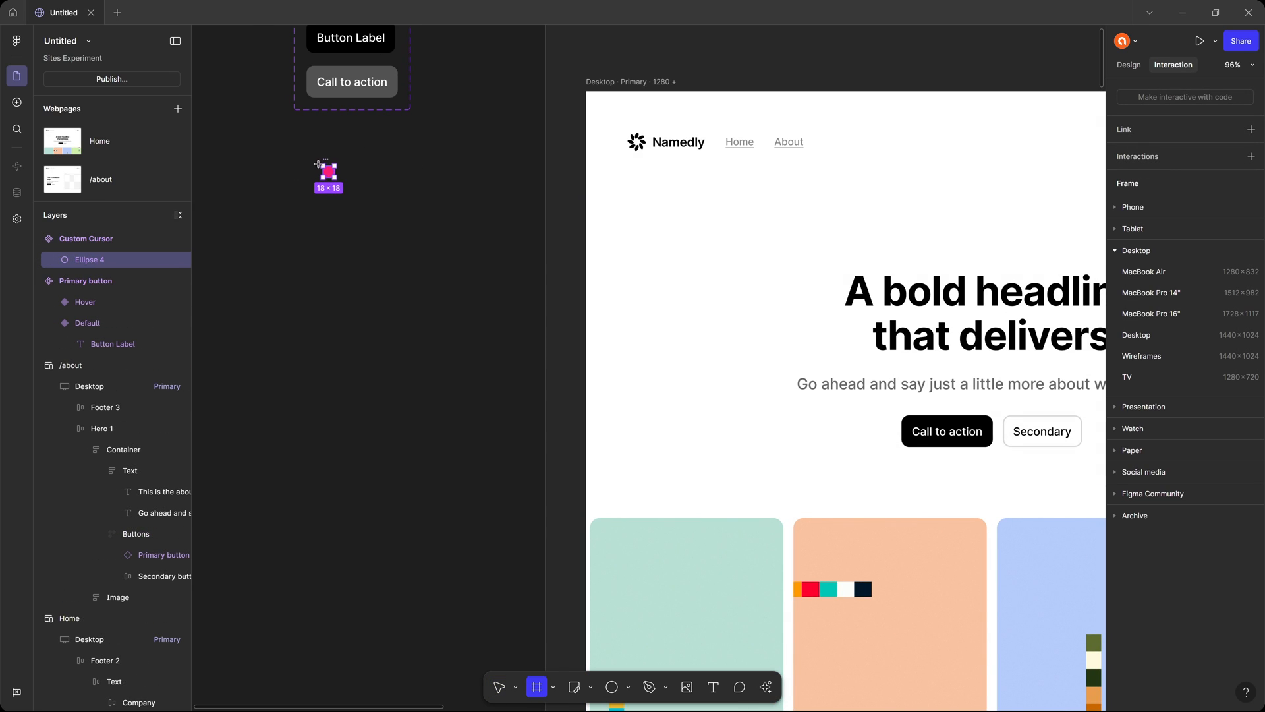
pyautogui.press('v')
pyautogui.rightClick(90, 258)
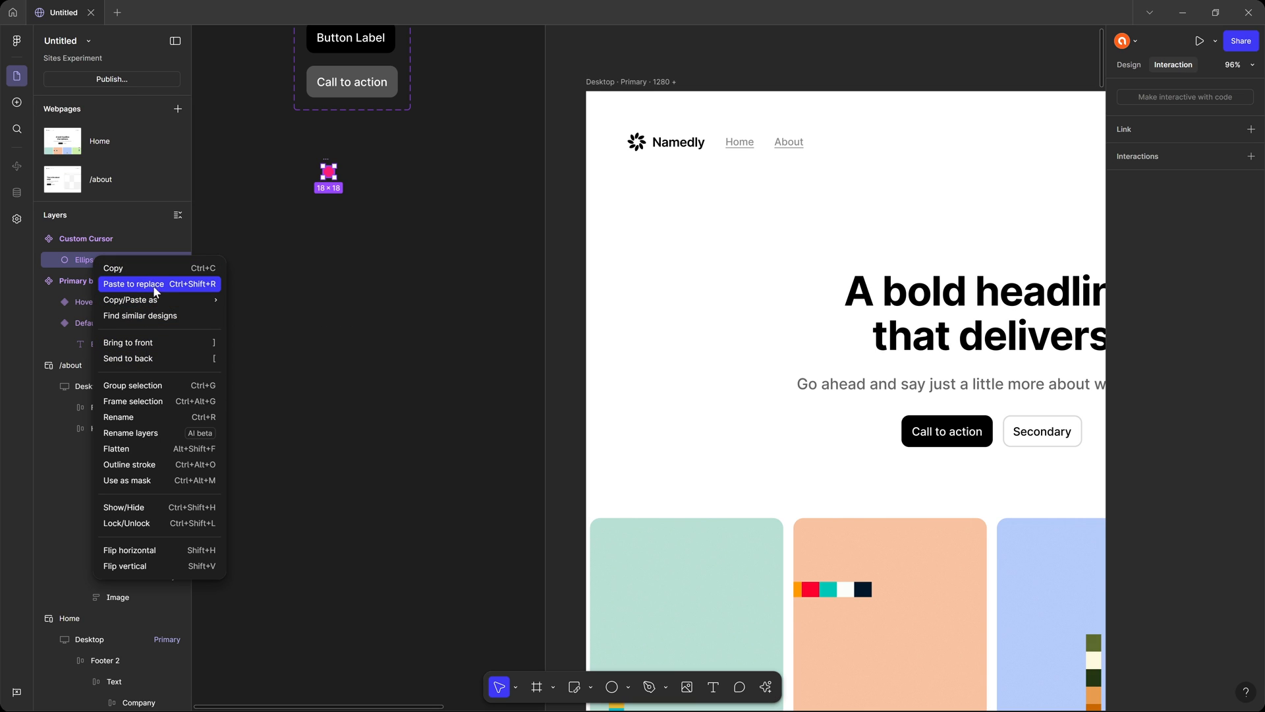
pyautogui.click(164, 402)
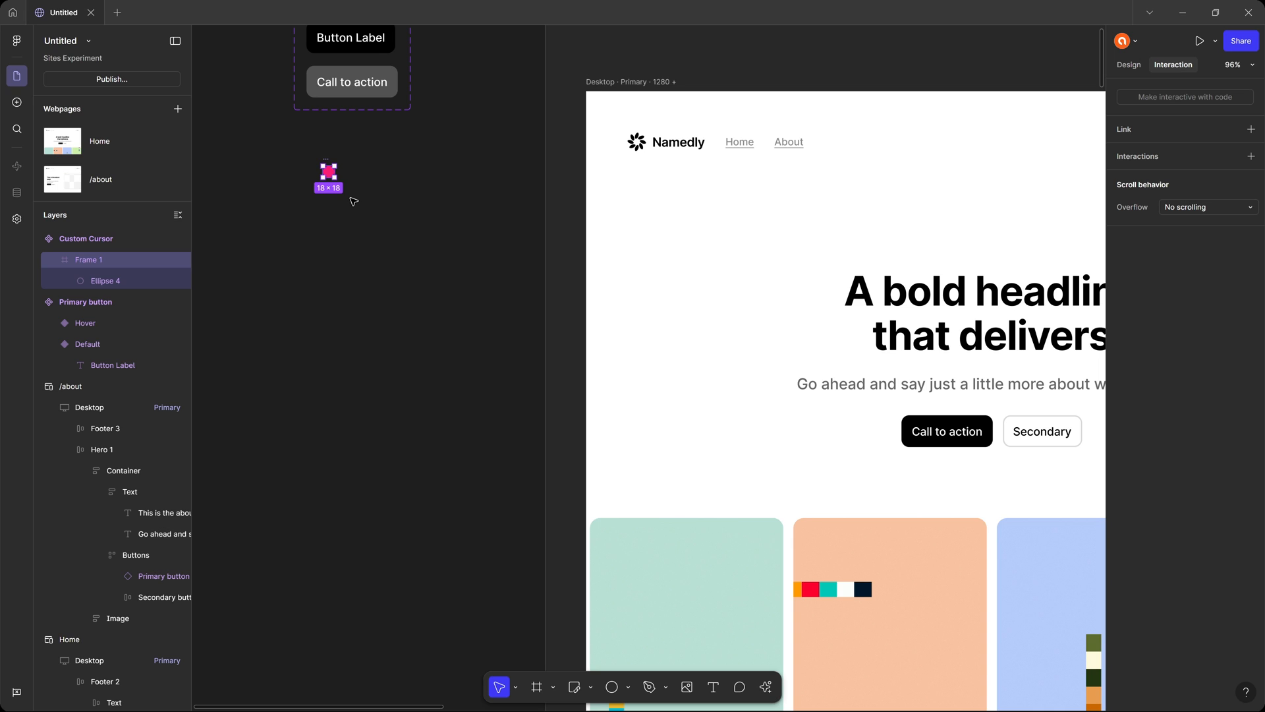
pyautogui.click(376, 230)
# Remove the Primary button cursor from the Custom cursor interaction of Hero 1 on the Home page.
pyautogui.moveTo(586, 268); pyautogui.dragTo(199, 195)
pyautogui.moveTo(832, 241); pyautogui.dragTo(926, 206)
pyautogui.click(716, 192)
pyautogui.click(1181, 201)
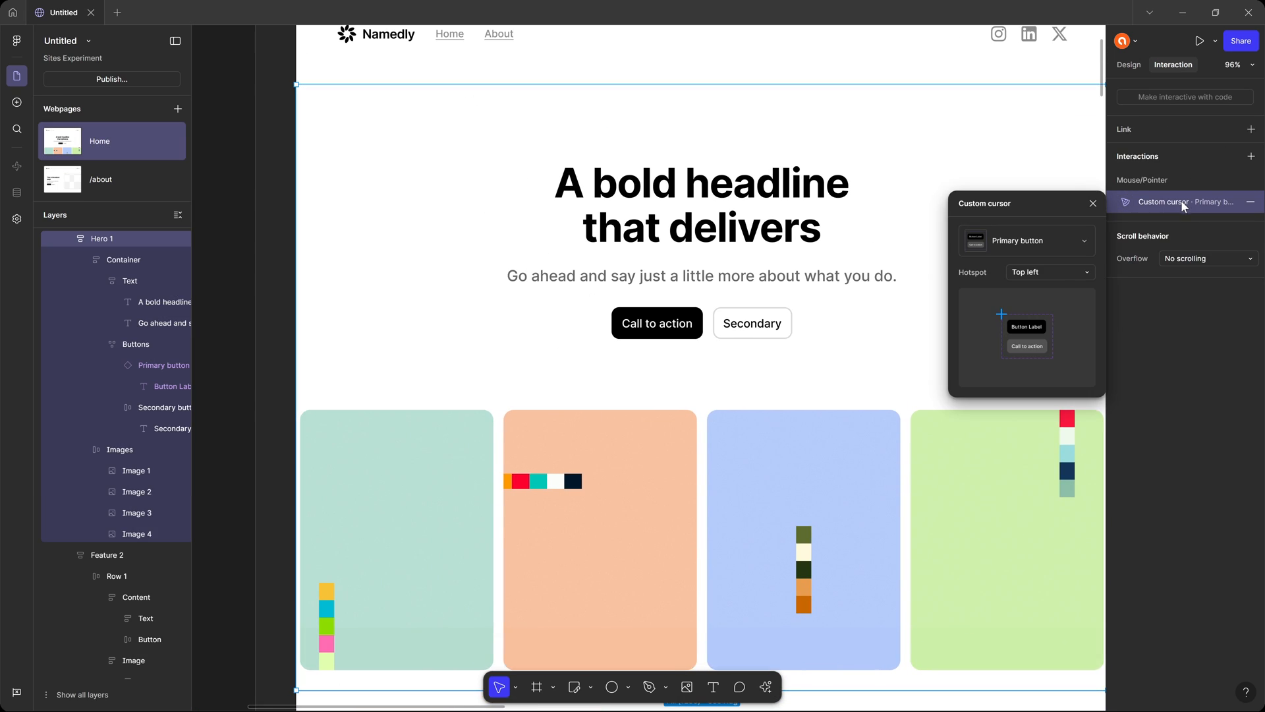
pyautogui.click(1047, 243)
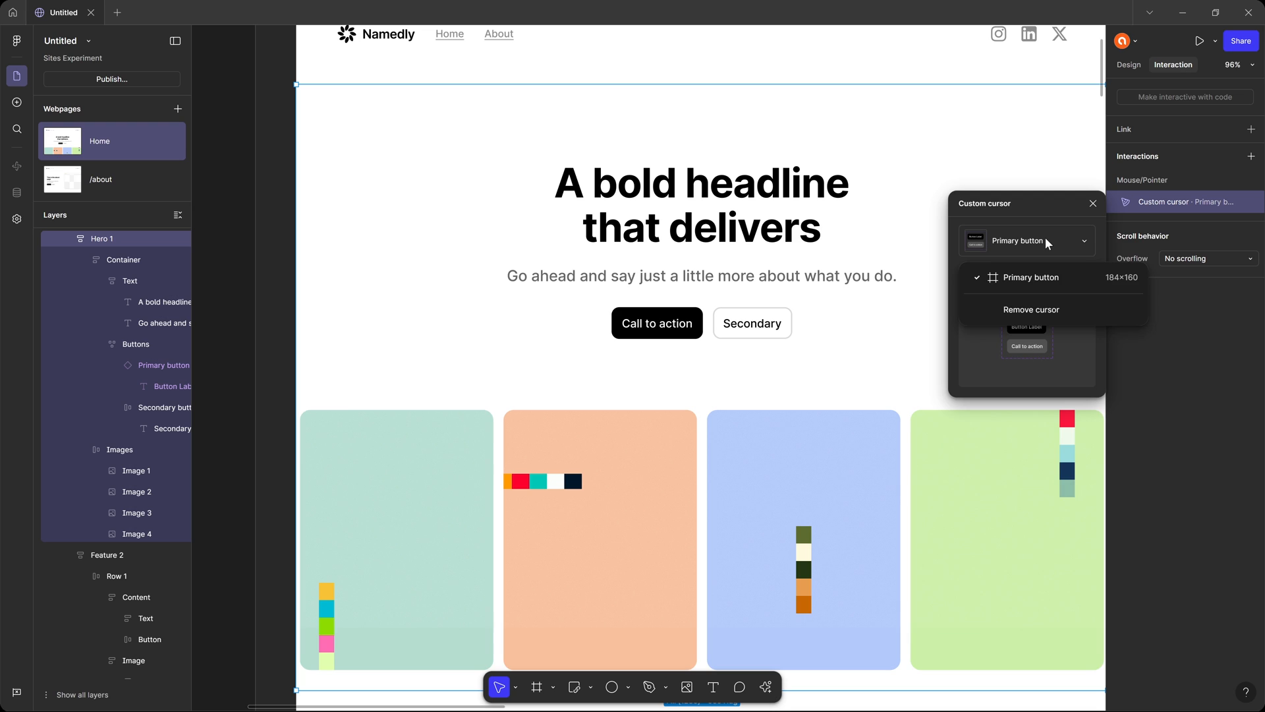
pyautogui.click(1030, 309)
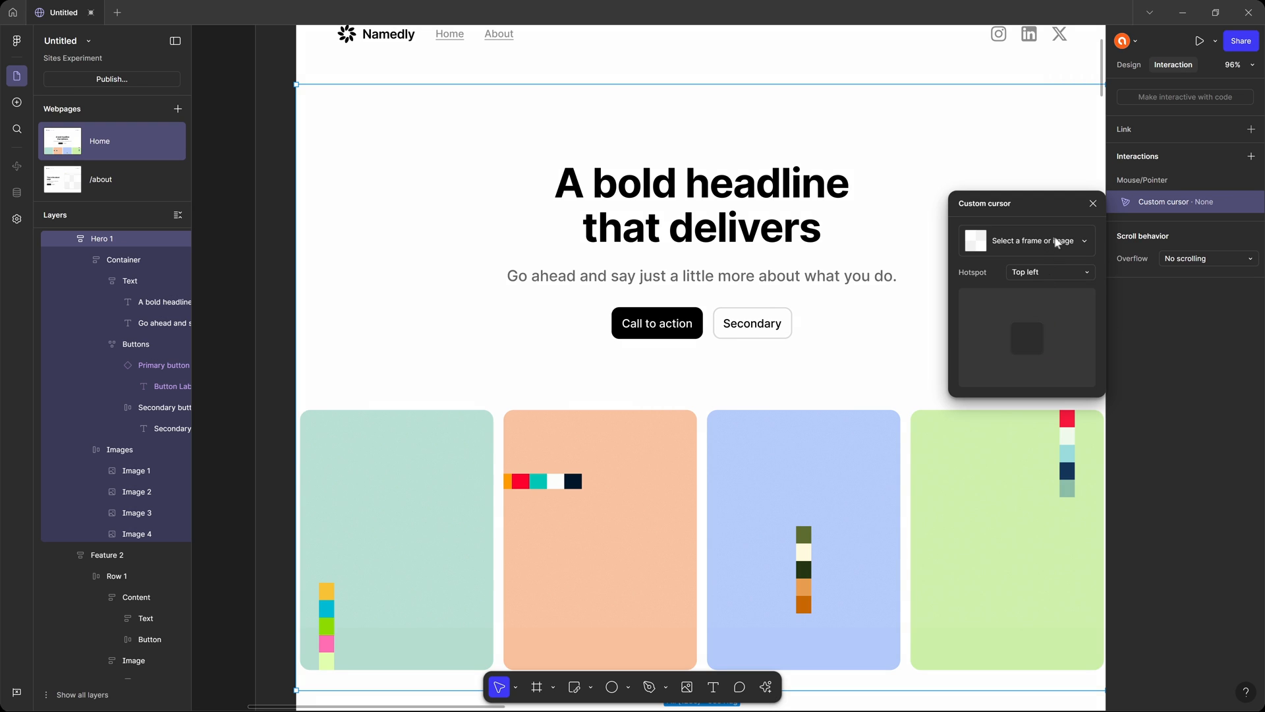
# Wrap the whole Custom Cursor component on the canvas in a new frame.
pyautogui.hscroll(-7, 505, 281)
pyautogui.scroll(3, 505, 281)
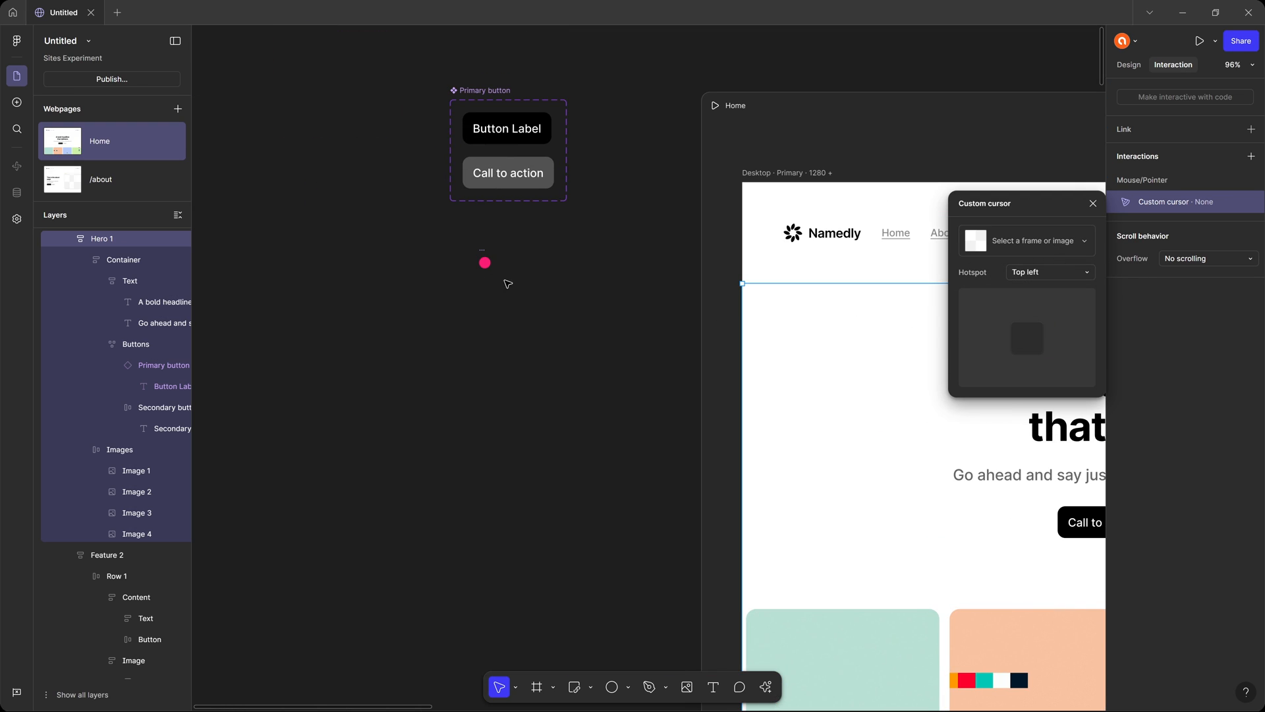
pyautogui.click(469, 283)
pyautogui.click(484, 258)
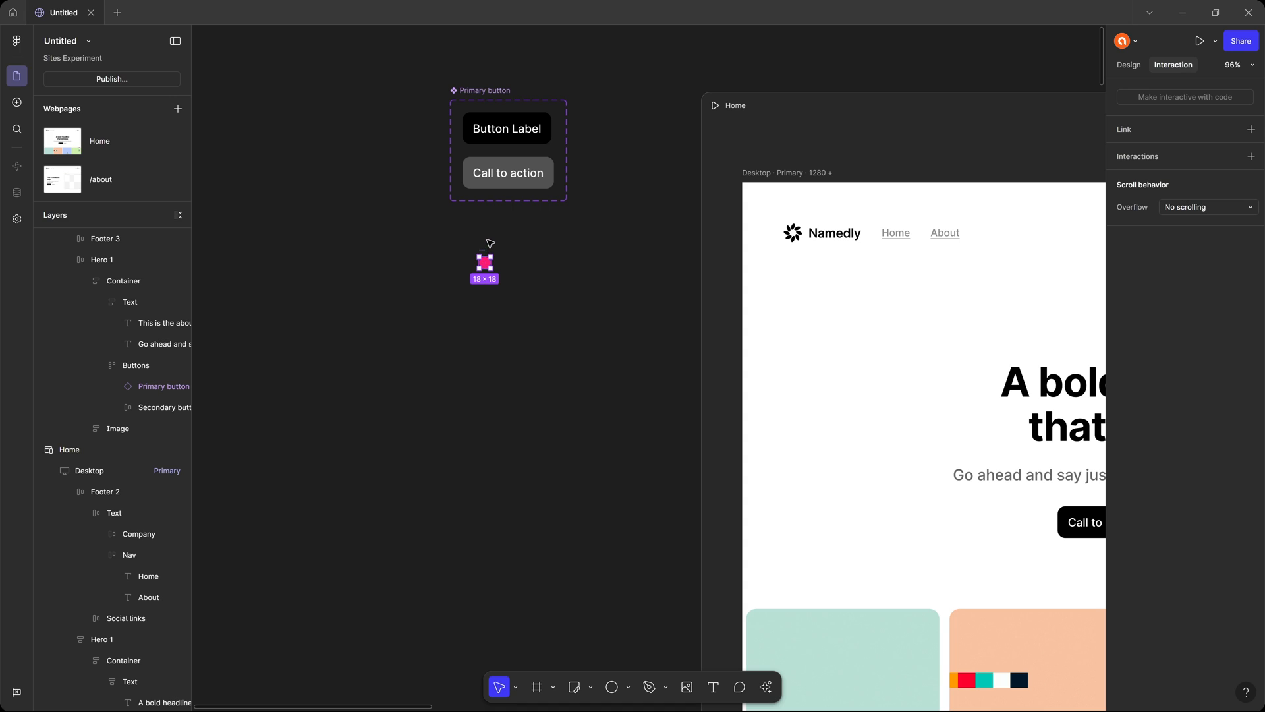
pyautogui.scroll(3, 86, 358)
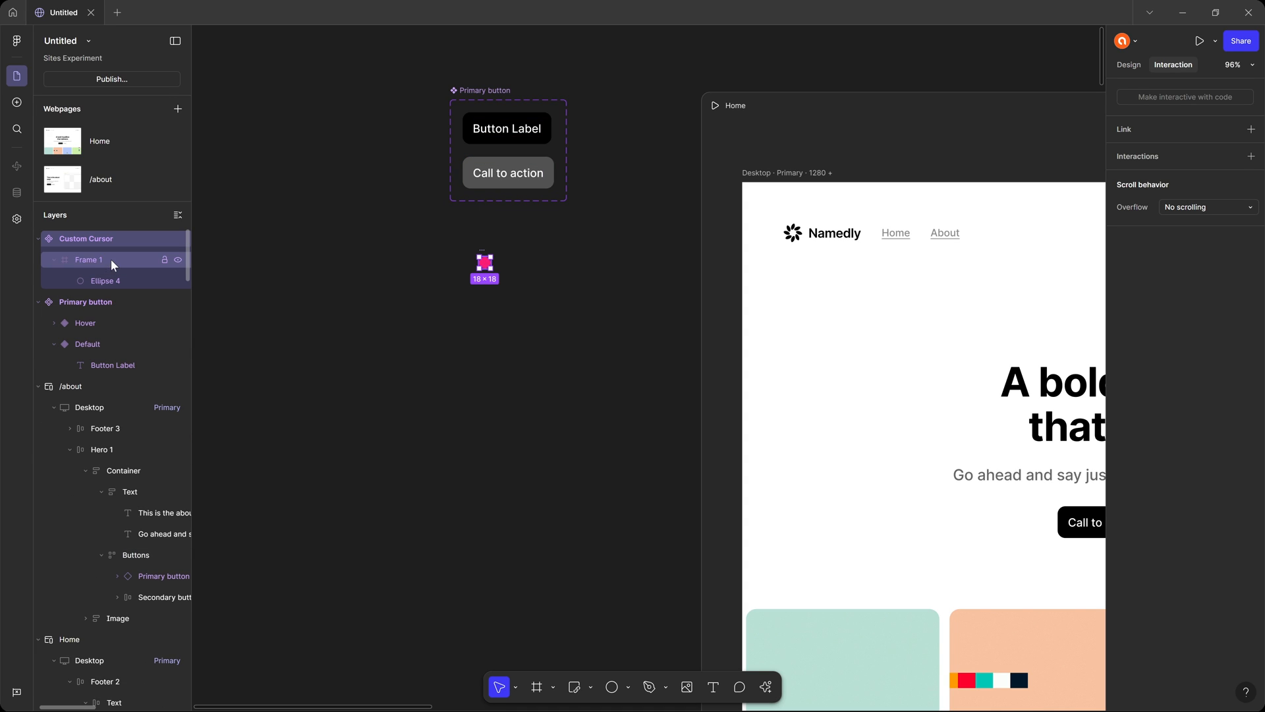
pyautogui.rightClick(115, 239)
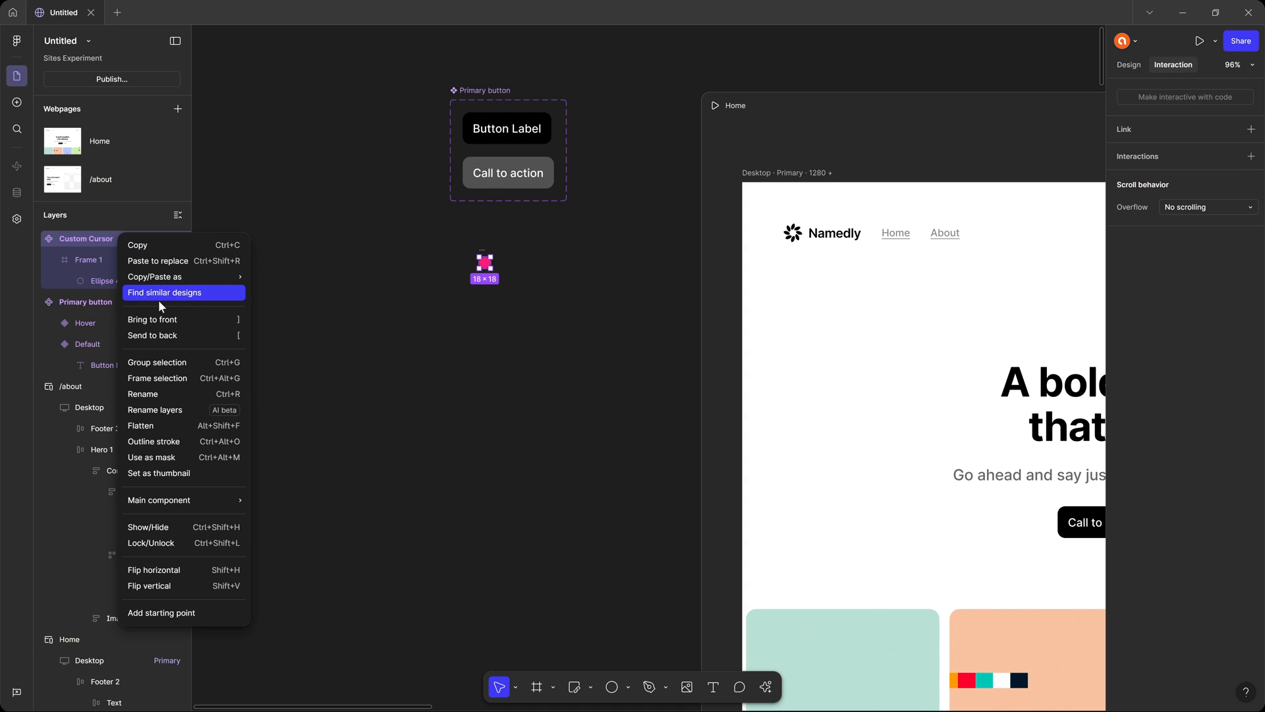
pyautogui.click(169, 378)
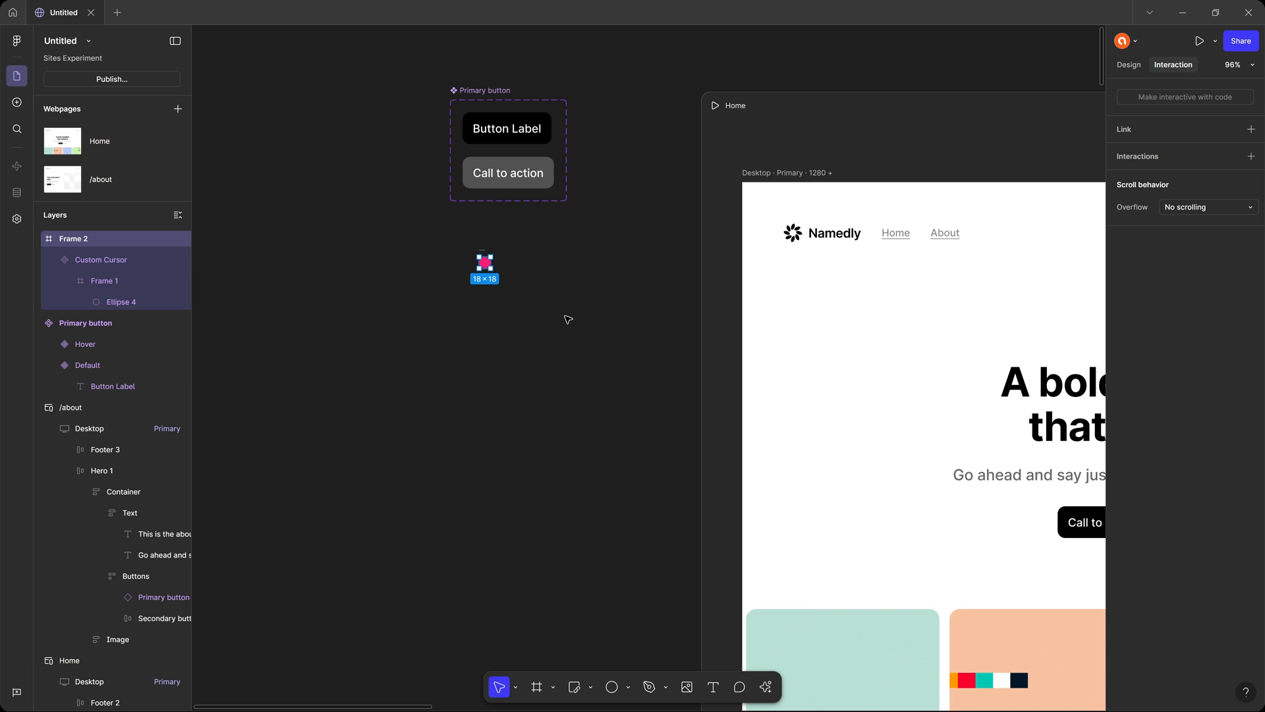
pyautogui.hscroll(5, 725, 316)
pyautogui.scroll(-1, 725, 317)
pyautogui.click(919, 315)
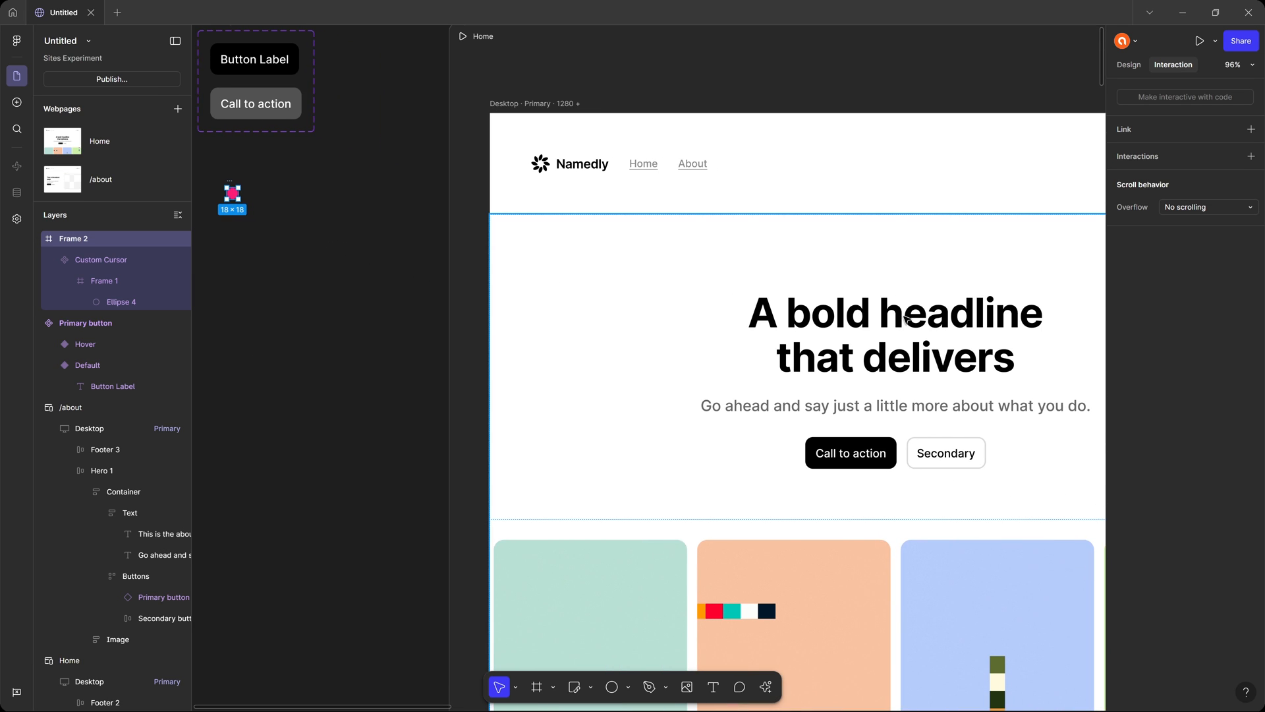
pyautogui.click(1190, 202)
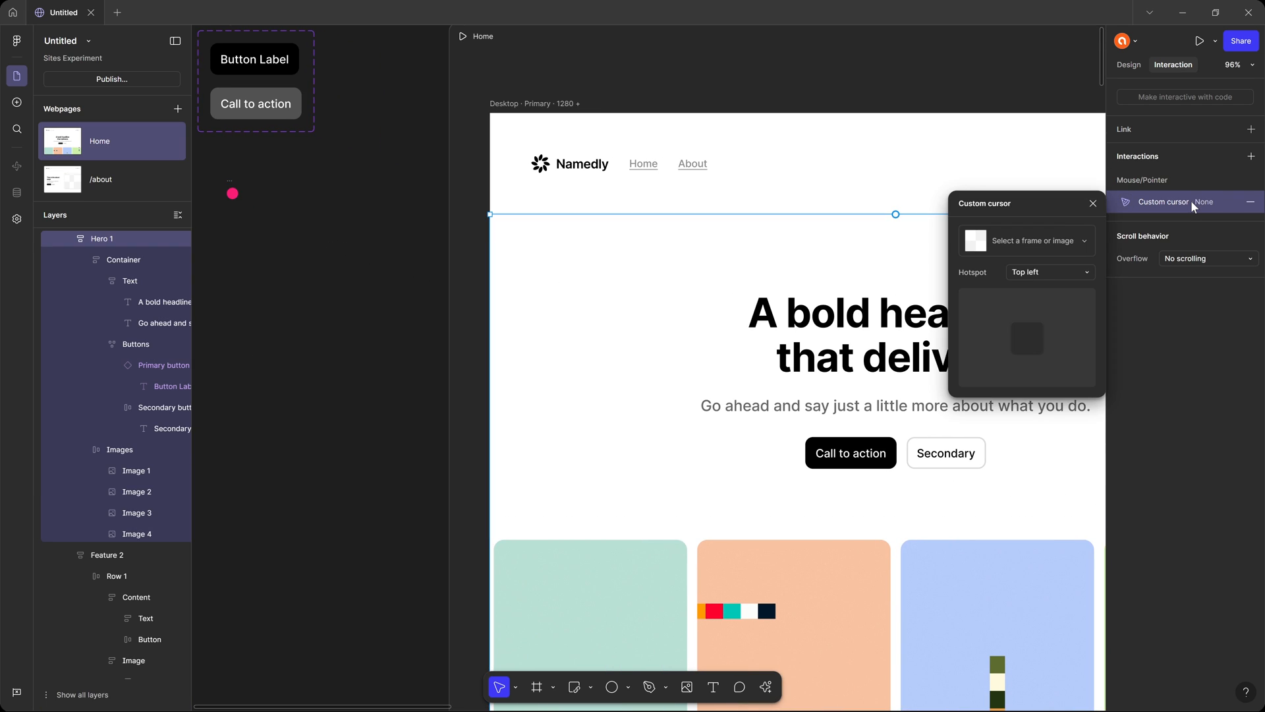
pyautogui.click(1048, 243)
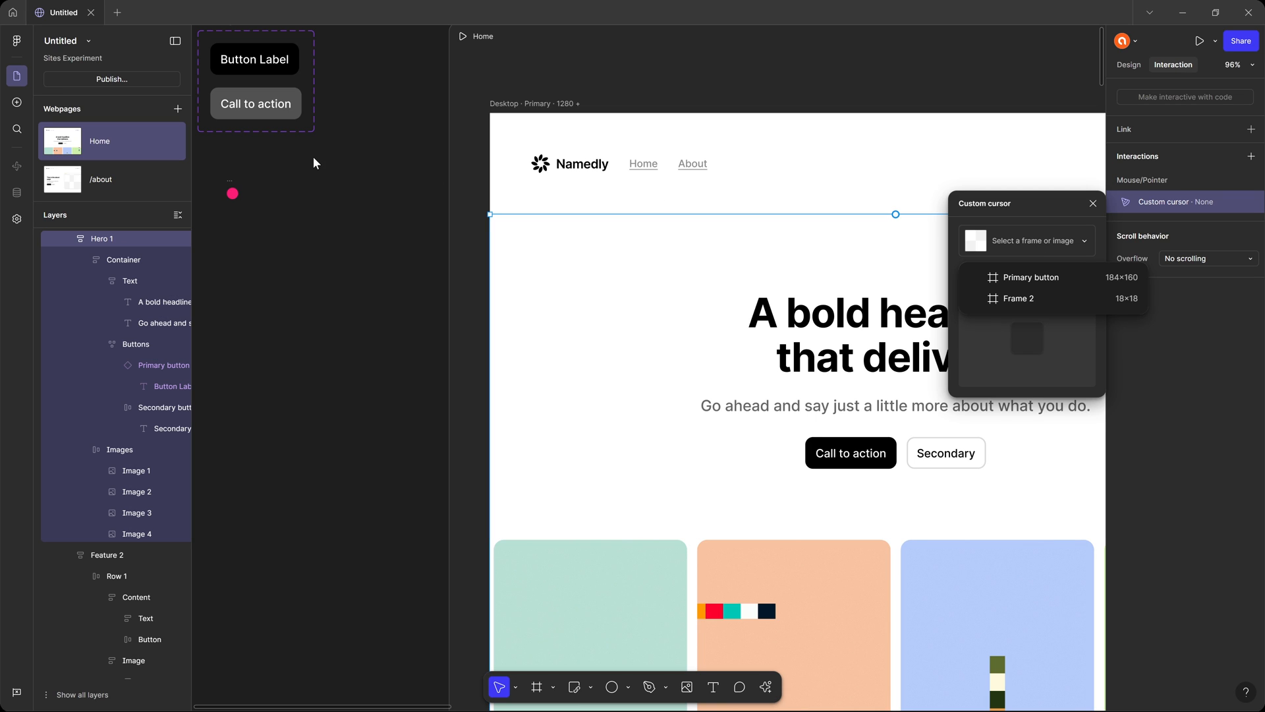
pyautogui.click(300, 175)
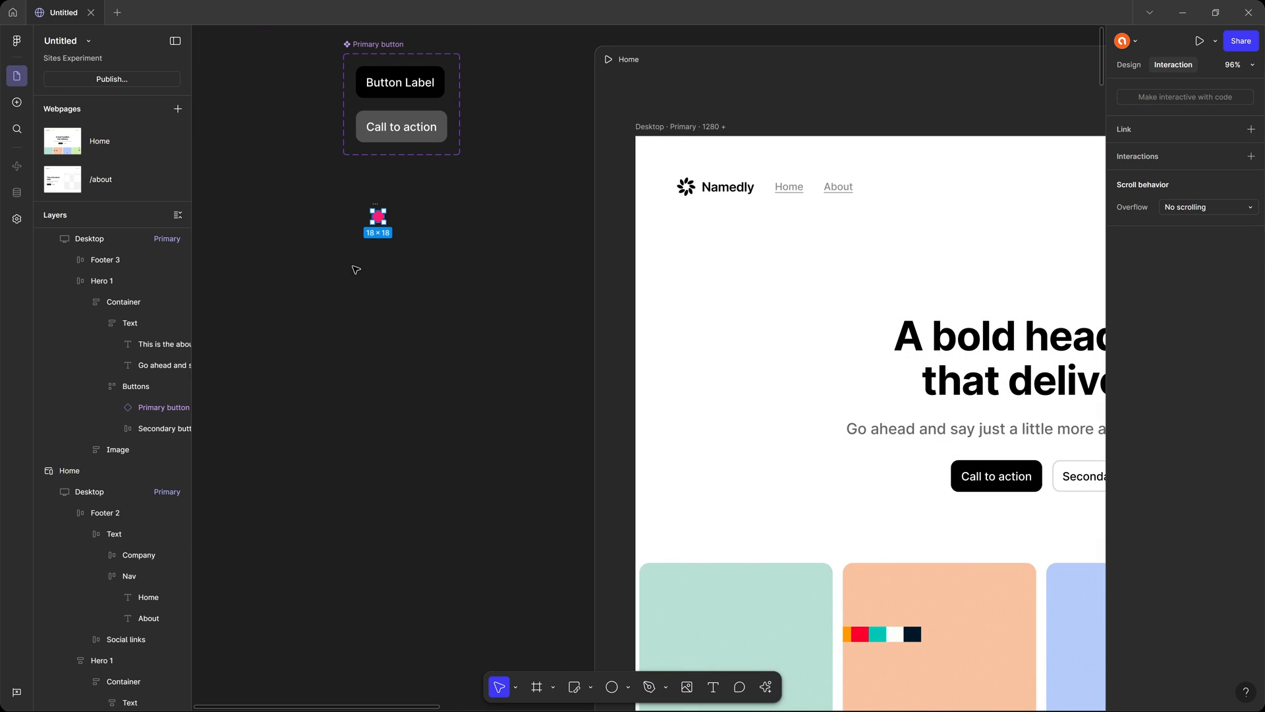
# Move the ellipse out of the Custom Cursor component directly into Frame 2 and delete the component with its inner frame.
pyautogui.scroll(2, 356, 270)
pyautogui.scroll(-1, 418, 306)
pyautogui.scroll(3, 101, 331)
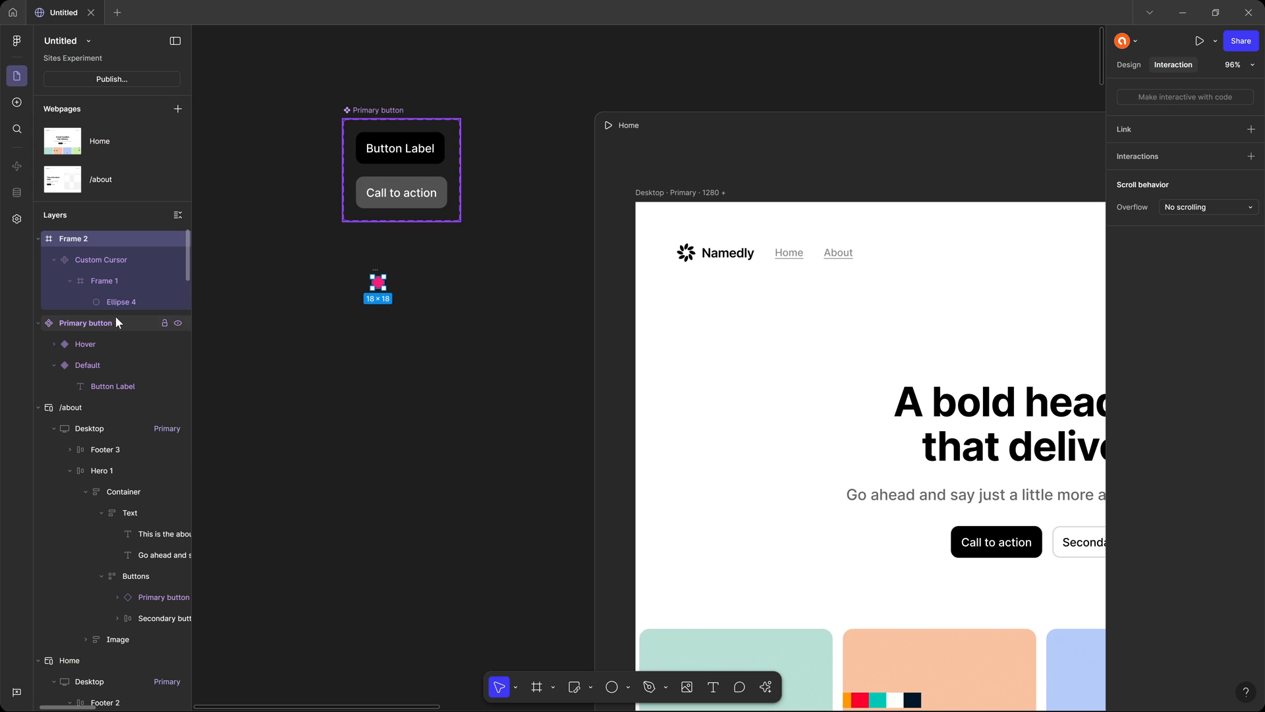
pyautogui.rightClick(103, 258)
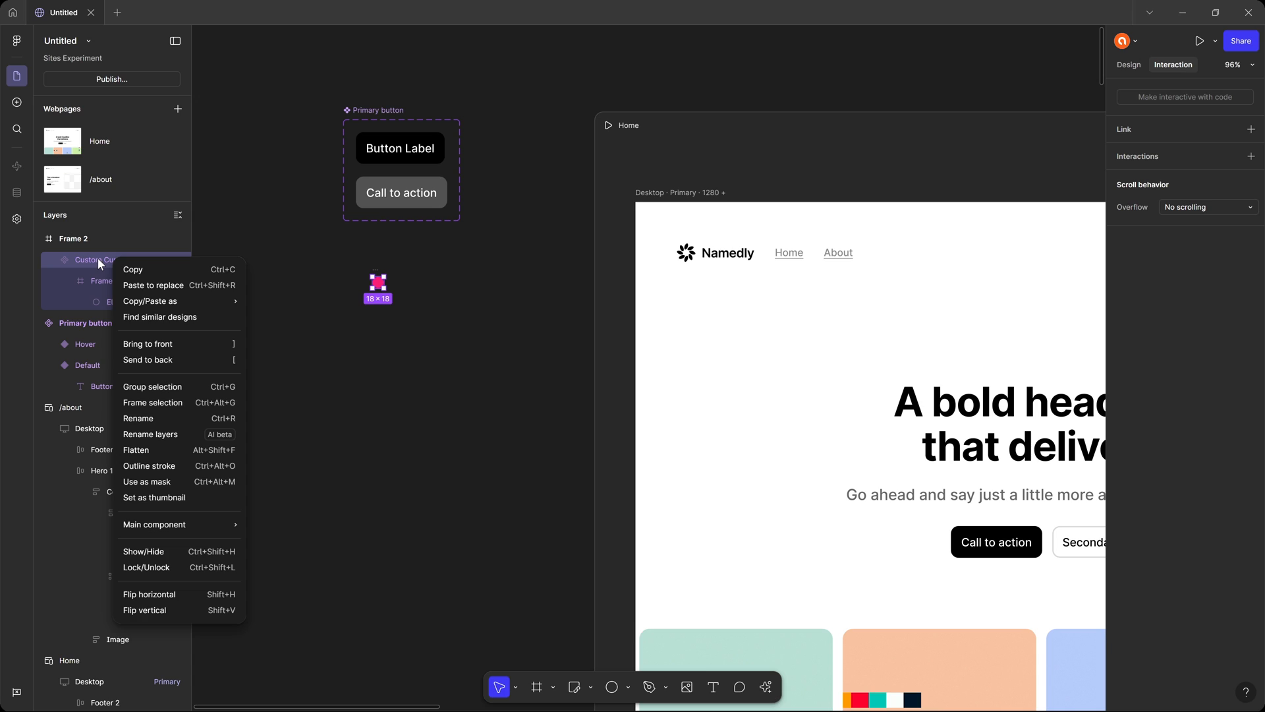
pyautogui.press('Escape')
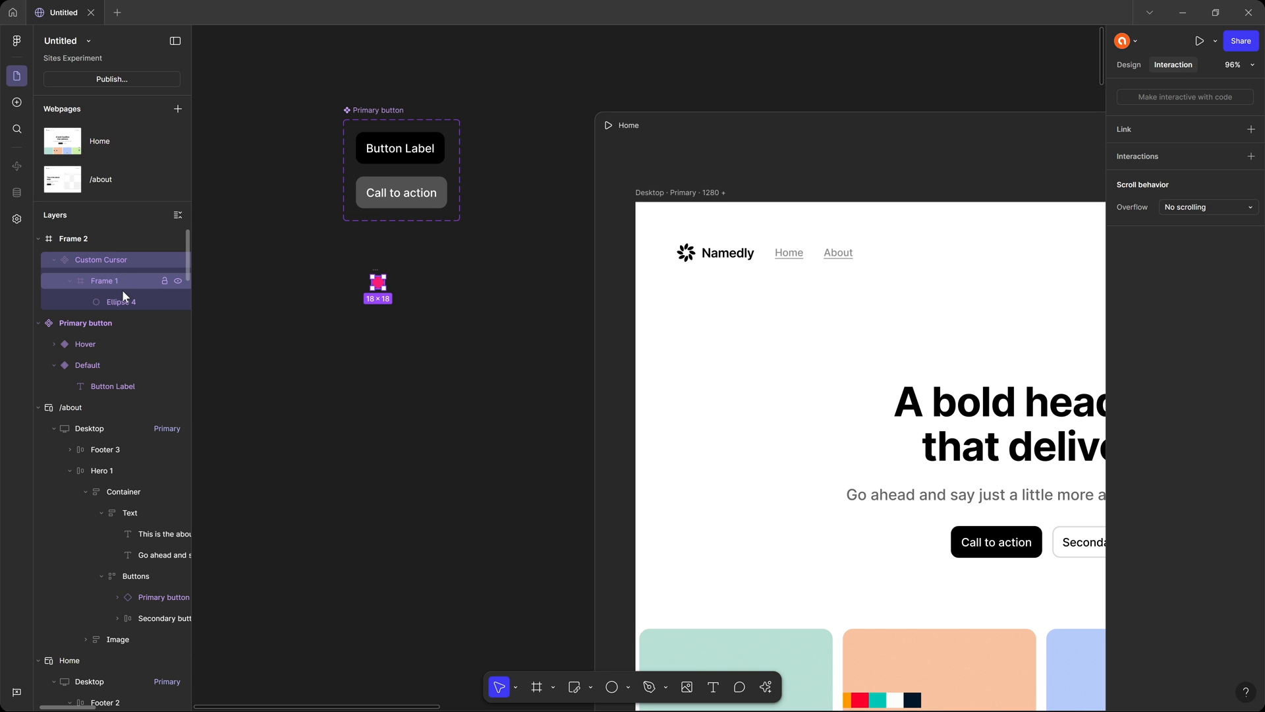
pyautogui.moveTo(128, 302); pyautogui.dragTo(101, 251)
pyautogui.click(107, 284)
pyautogui.press('Delete')
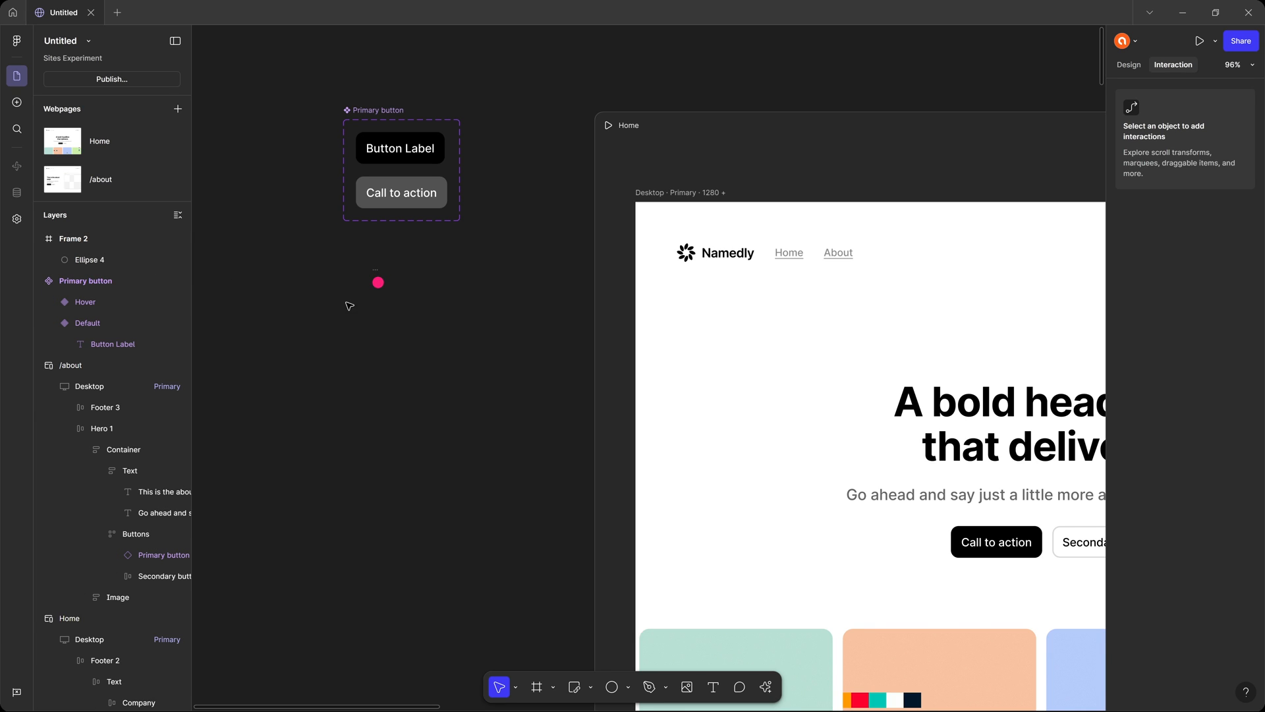
# Assign Frame 2 as the custom cursor of Hero 1 on the Home page's desktop breakpoint.
pyautogui.moveTo(768, 373); pyautogui.dragTo(363, 239)
pyautogui.click(791, 250)
pyautogui.click(1180, 202)
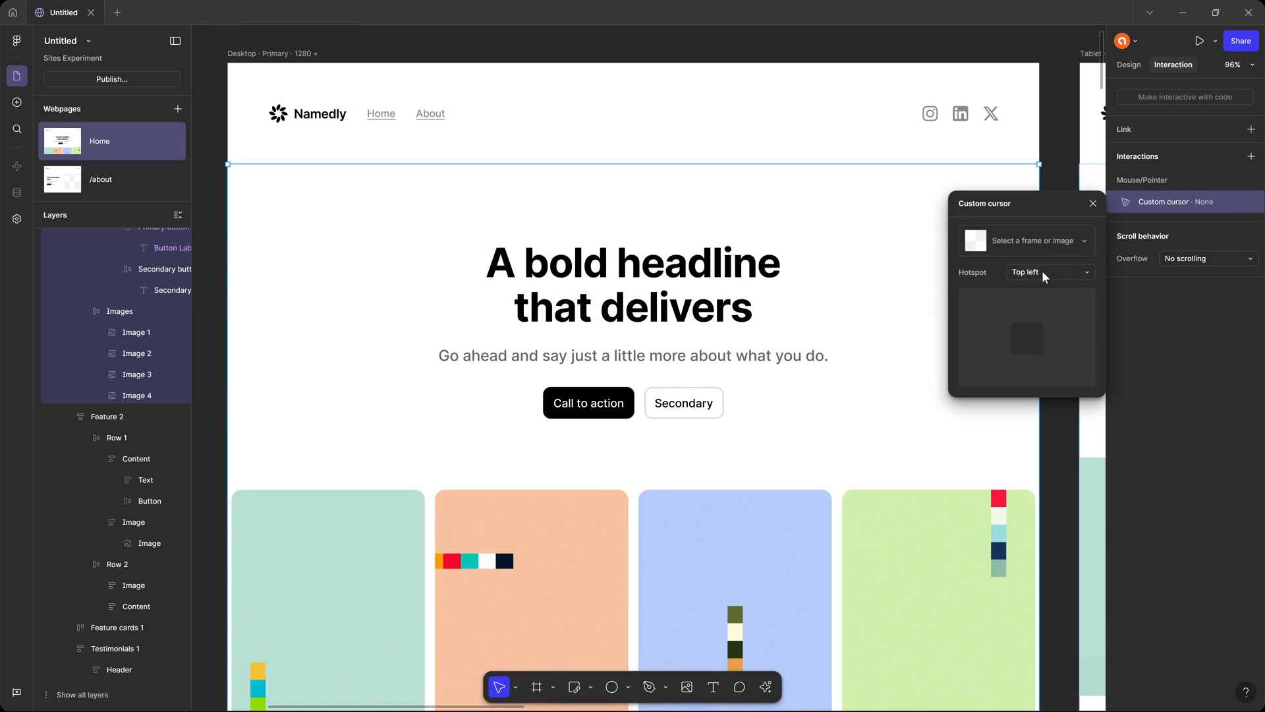
pyautogui.click(1038, 240)
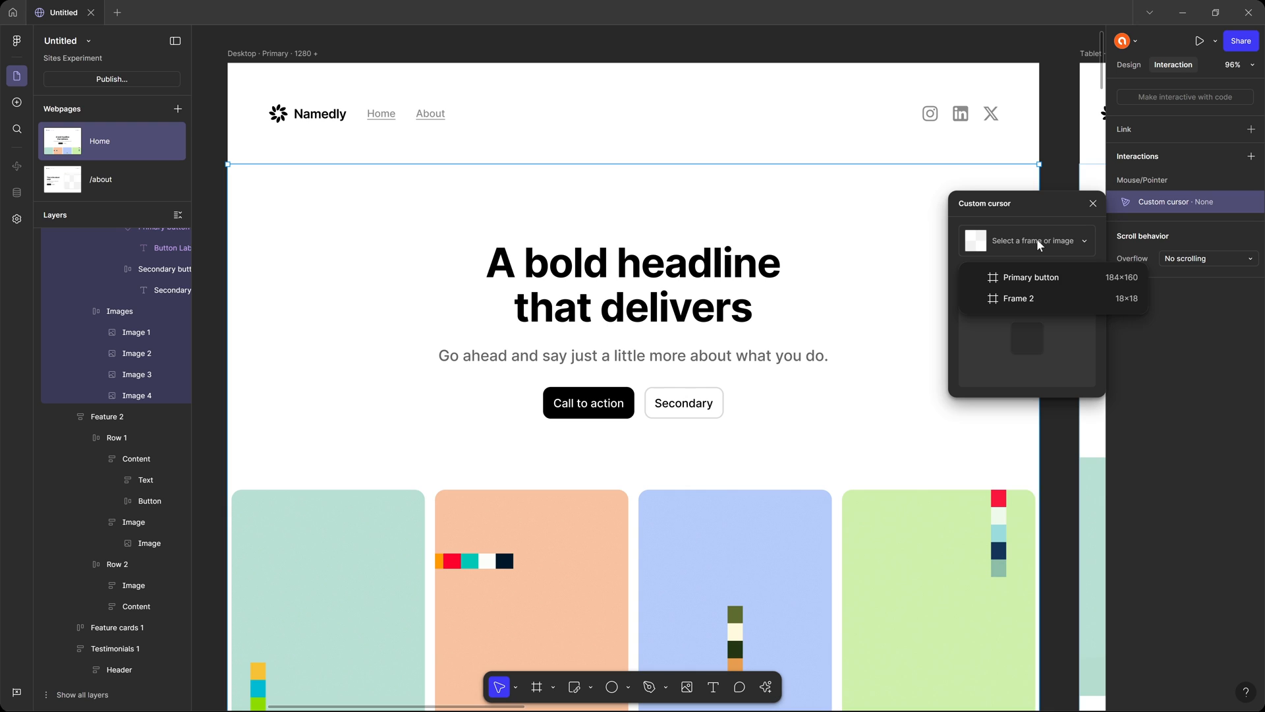
pyautogui.click(1040, 298)
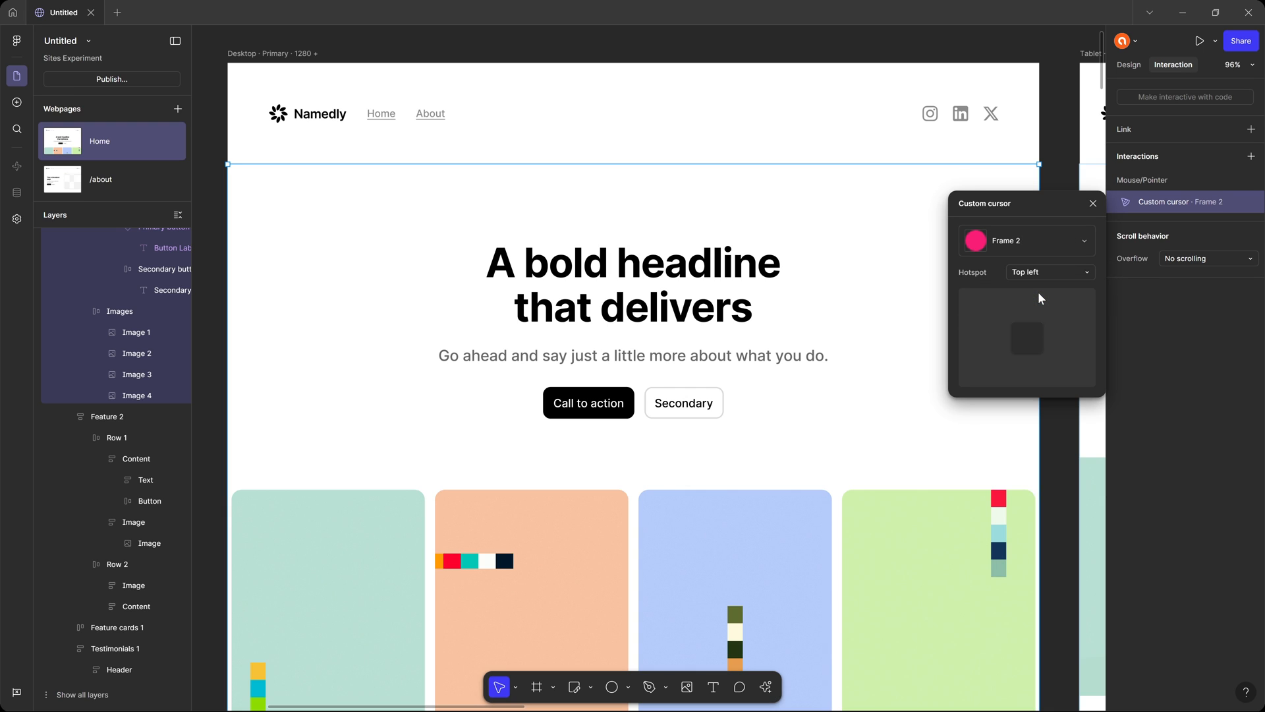
pyautogui.click(1094, 204)
# Preview the Home page and check the Frame 2 cursor over the hero text, buttons and marquee images while scrolling.
pyautogui.click(918, 256)
pyautogui.hotkey('shift', 'space')
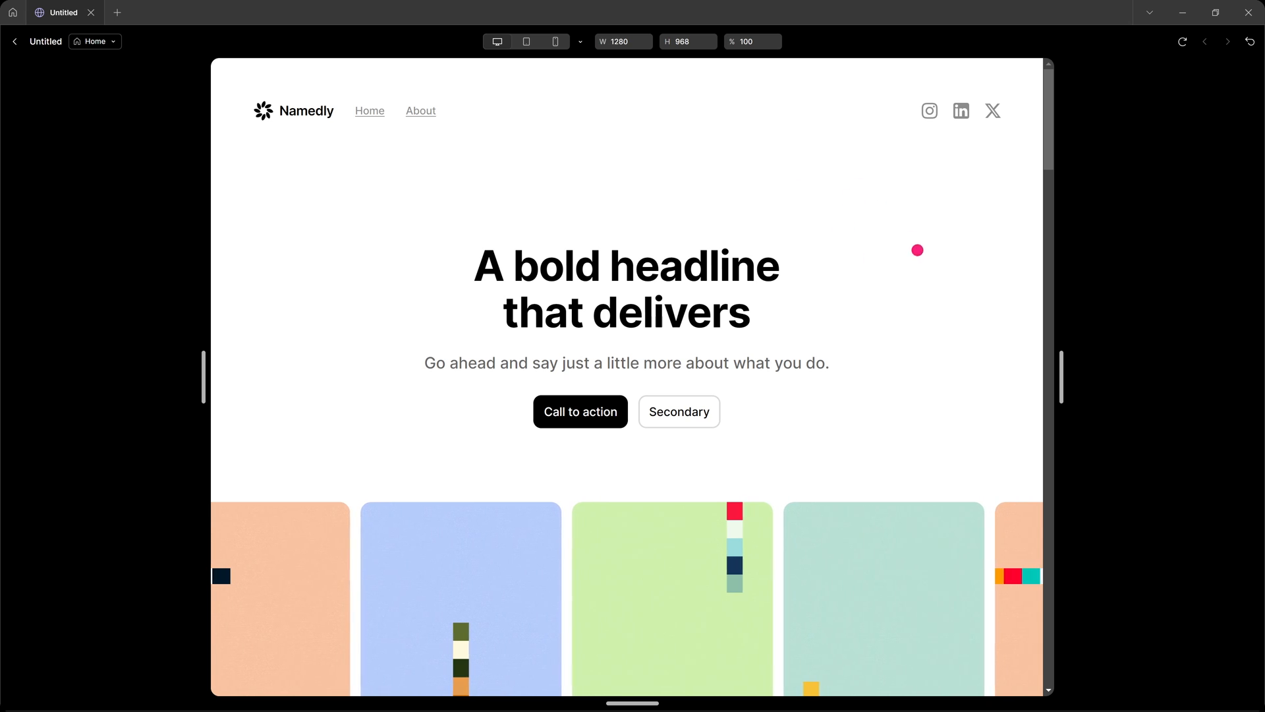
pyautogui.scroll(-6, 818, 244)
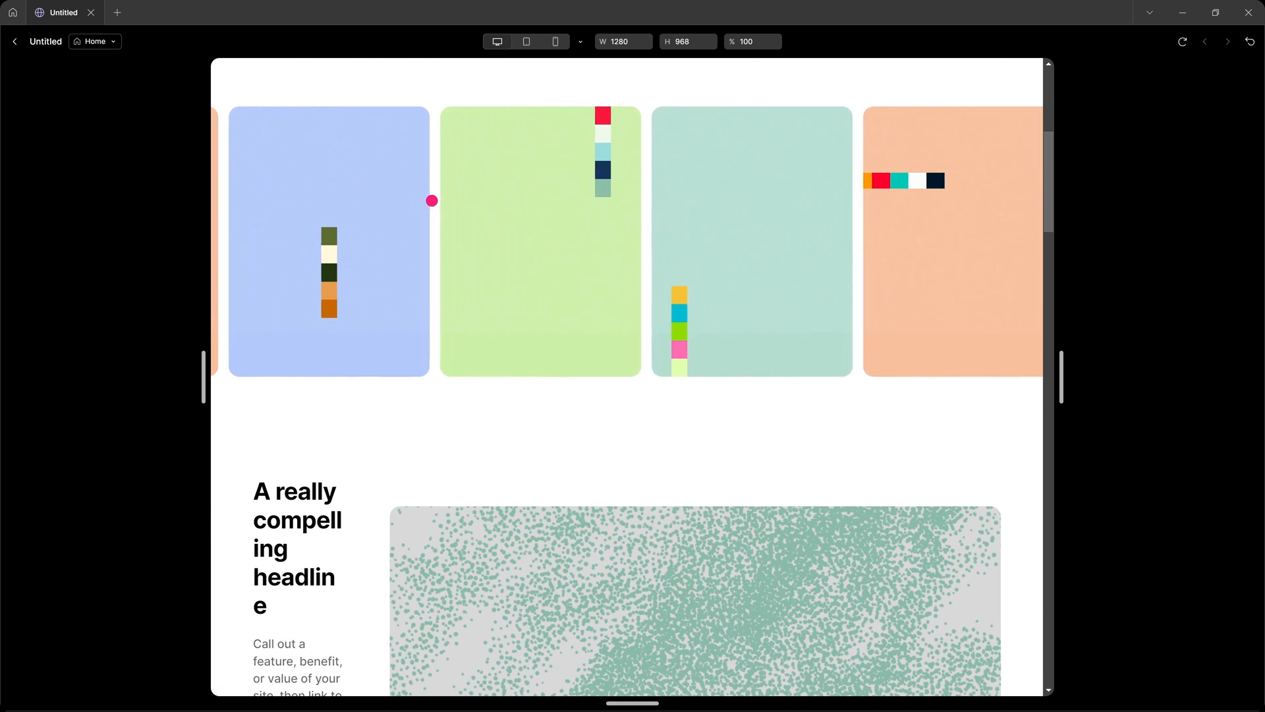
pyautogui.scroll(6, 627, 226)
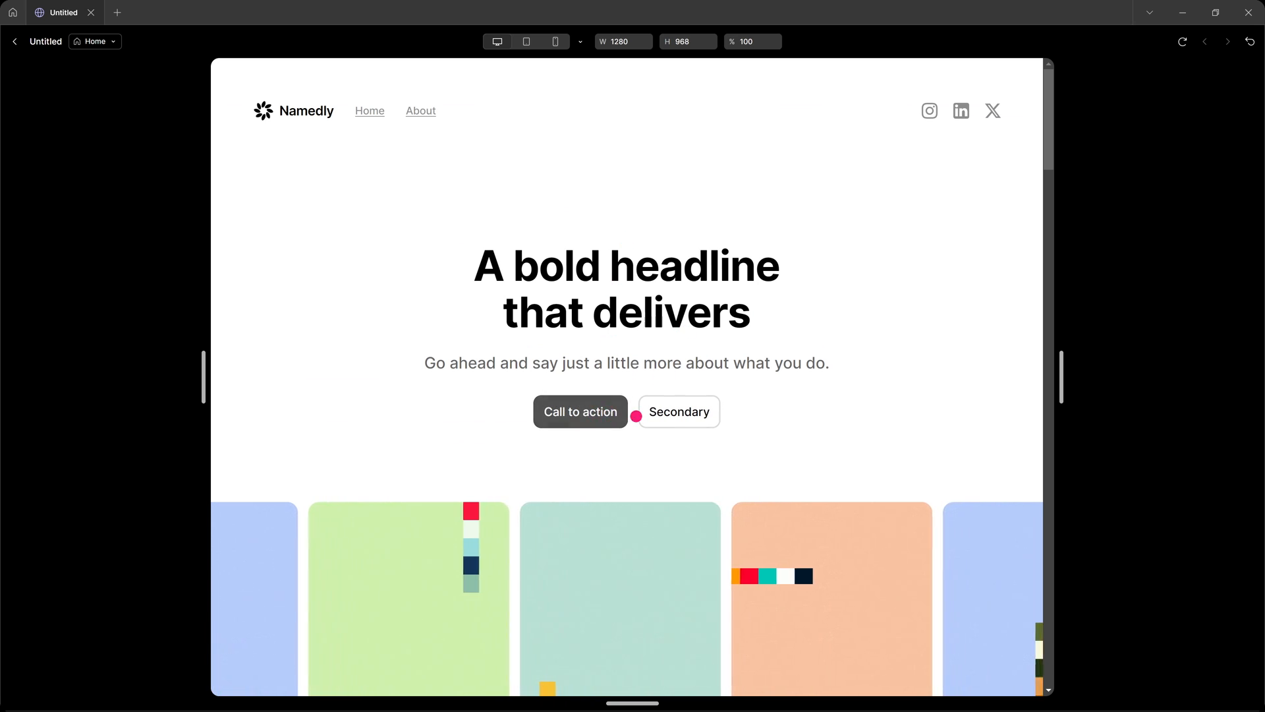
pyautogui.scroll(-2, 616, 400)
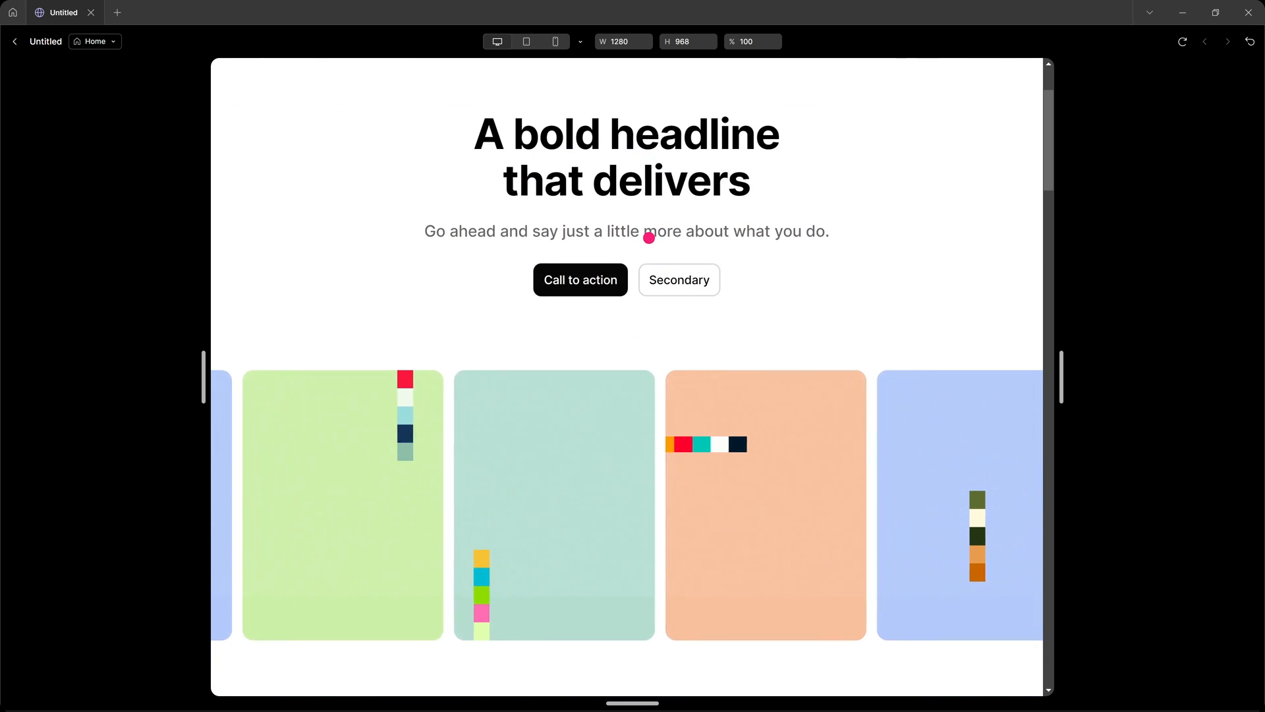
pyautogui.press('Escape')
# Review the hotspot options in the Custom cursor settings of Hero 1.
pyautogui.click(921, 251)
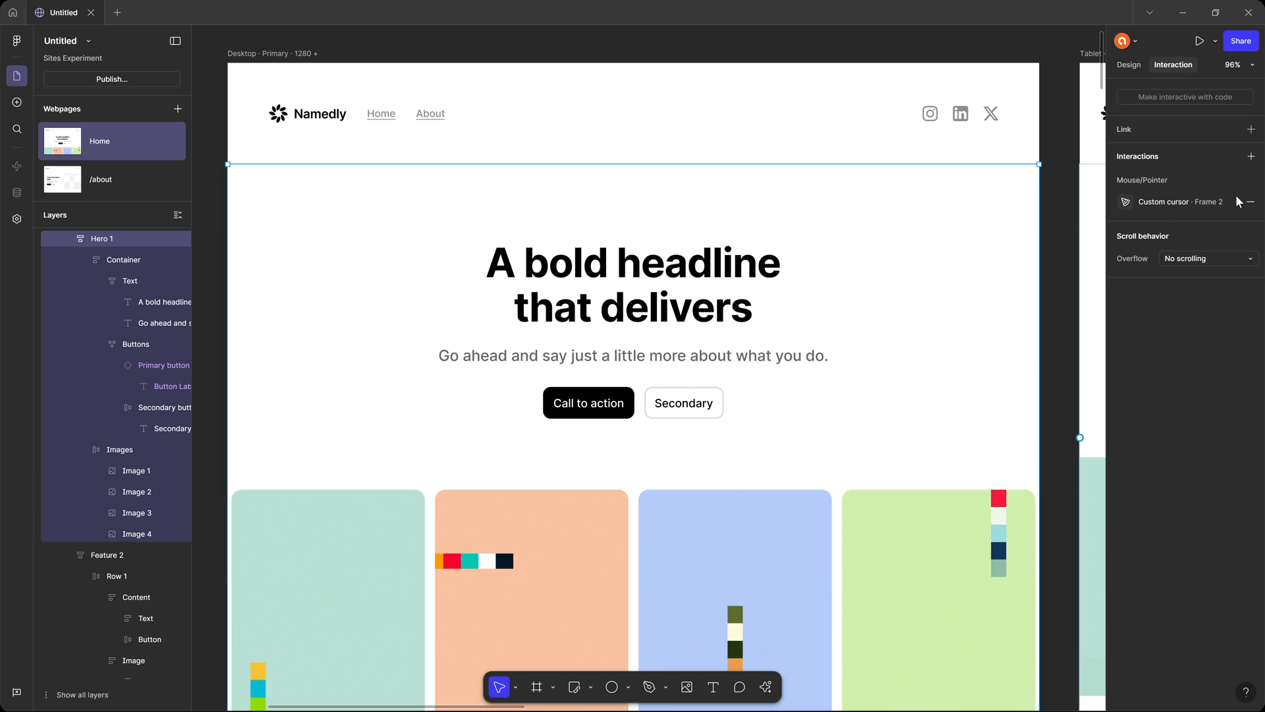
pyautogui.click(1126, 201)
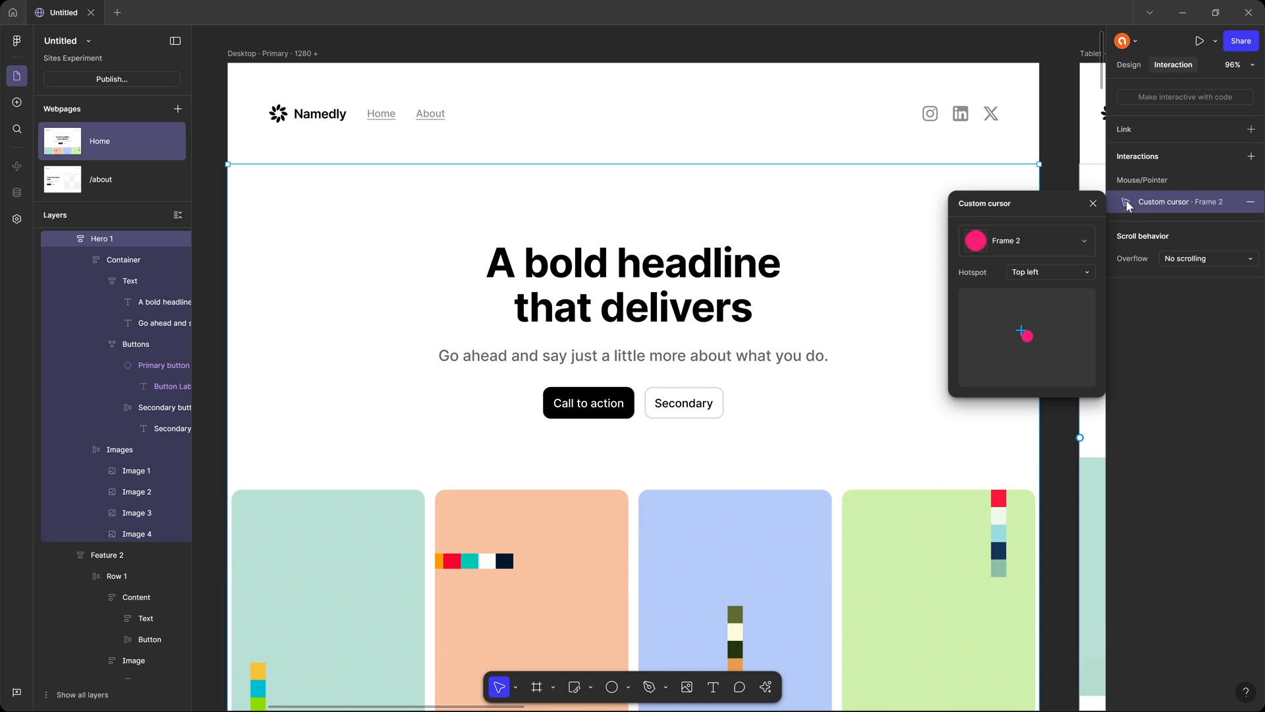
pyautogui.click(1046, 273)
pyautogui.click(982, 272)
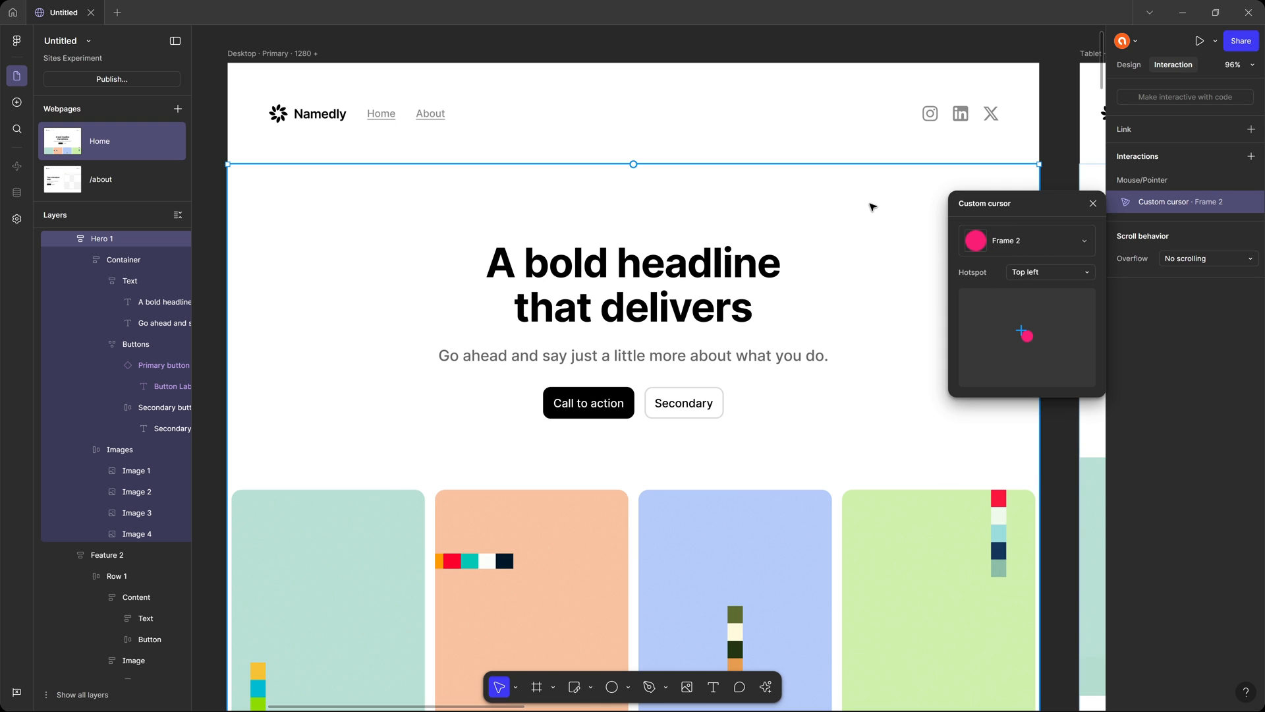
pyautogui.click(1093, 204)
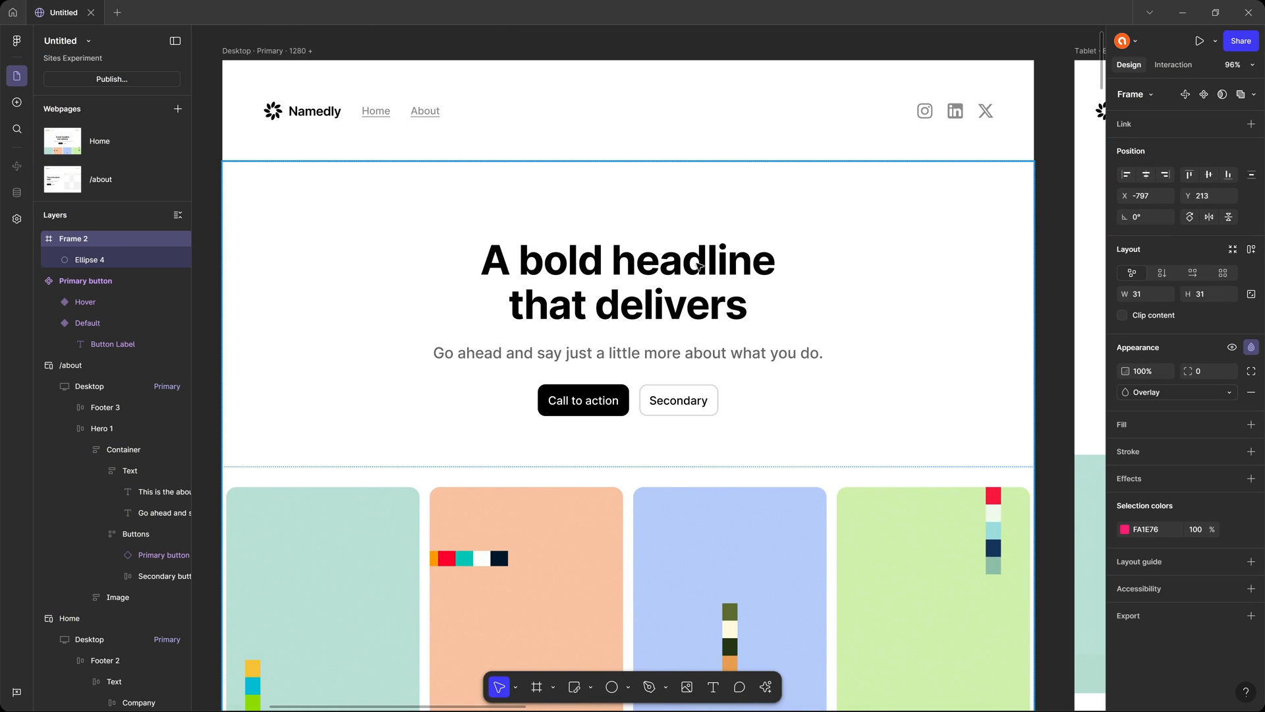
# Add a Custom cursor interaction using Frame 2 to the entire Desktop breakpoint of the Home page.
pyautogui.scroll(-1, 758, 230)
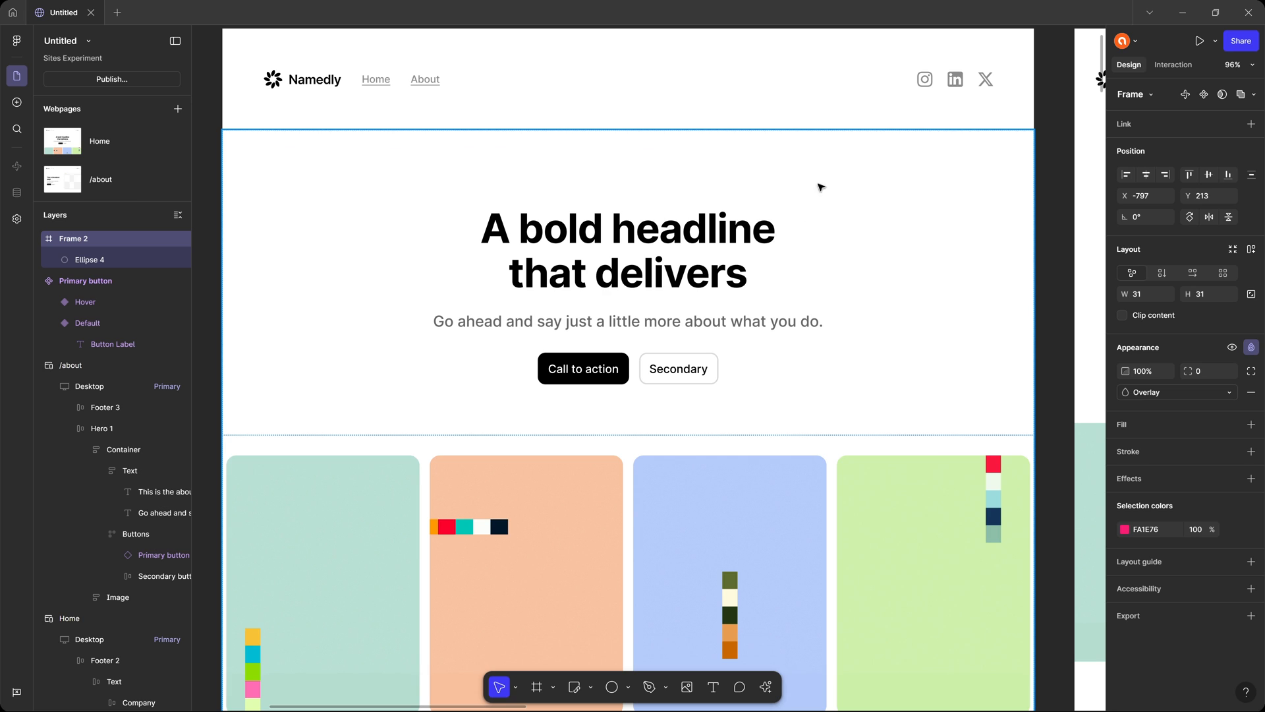
pyautogui.click(700, 241)
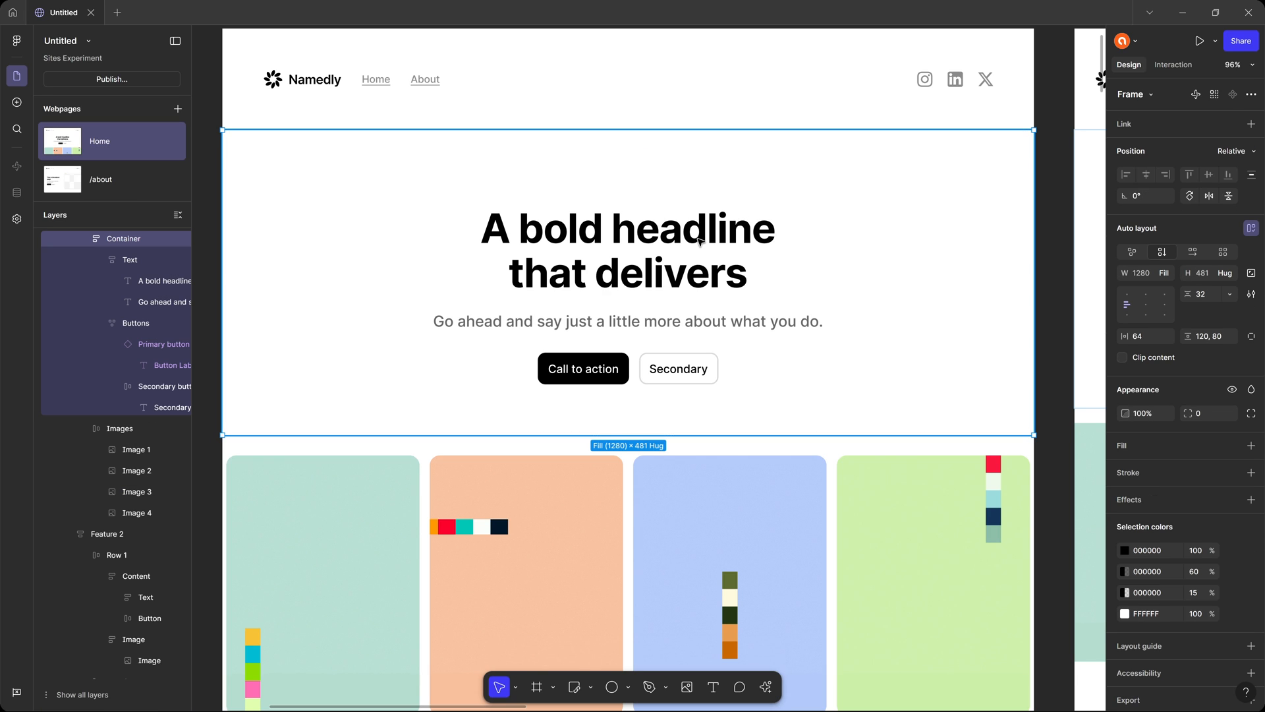
pyautogui.scroll(1, 700, 241)
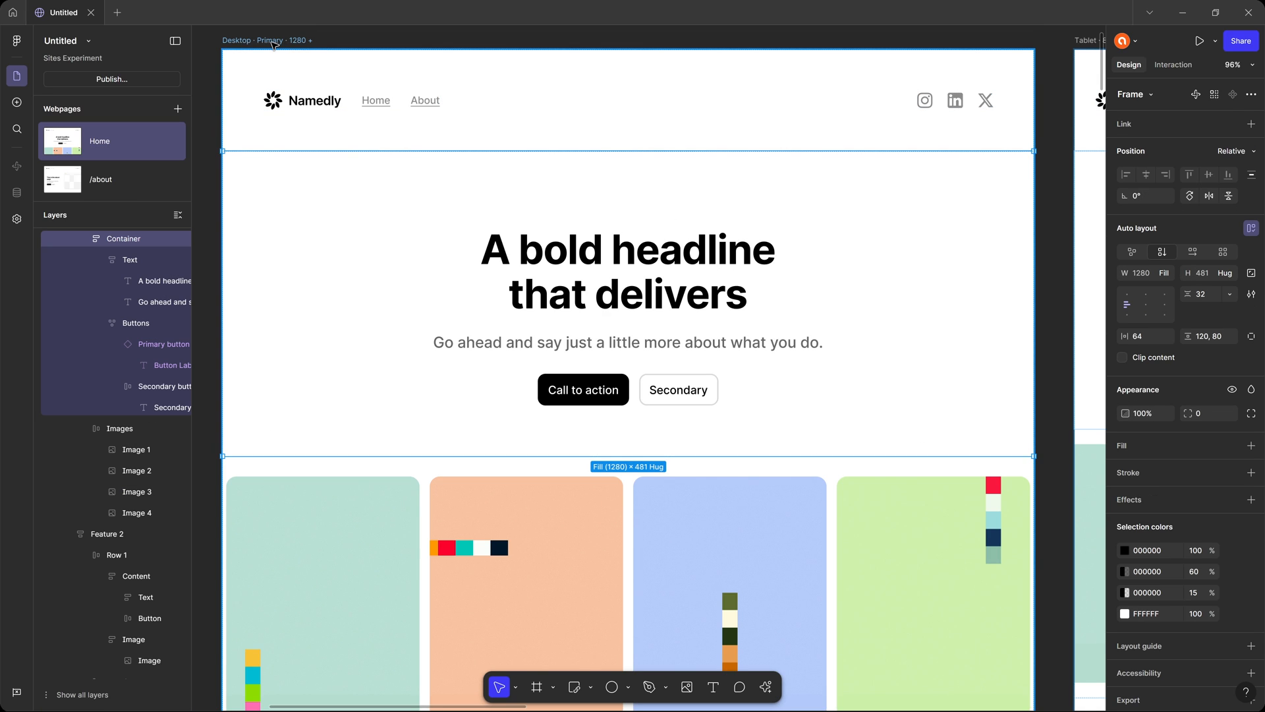
pyautogui.click(272, 42)
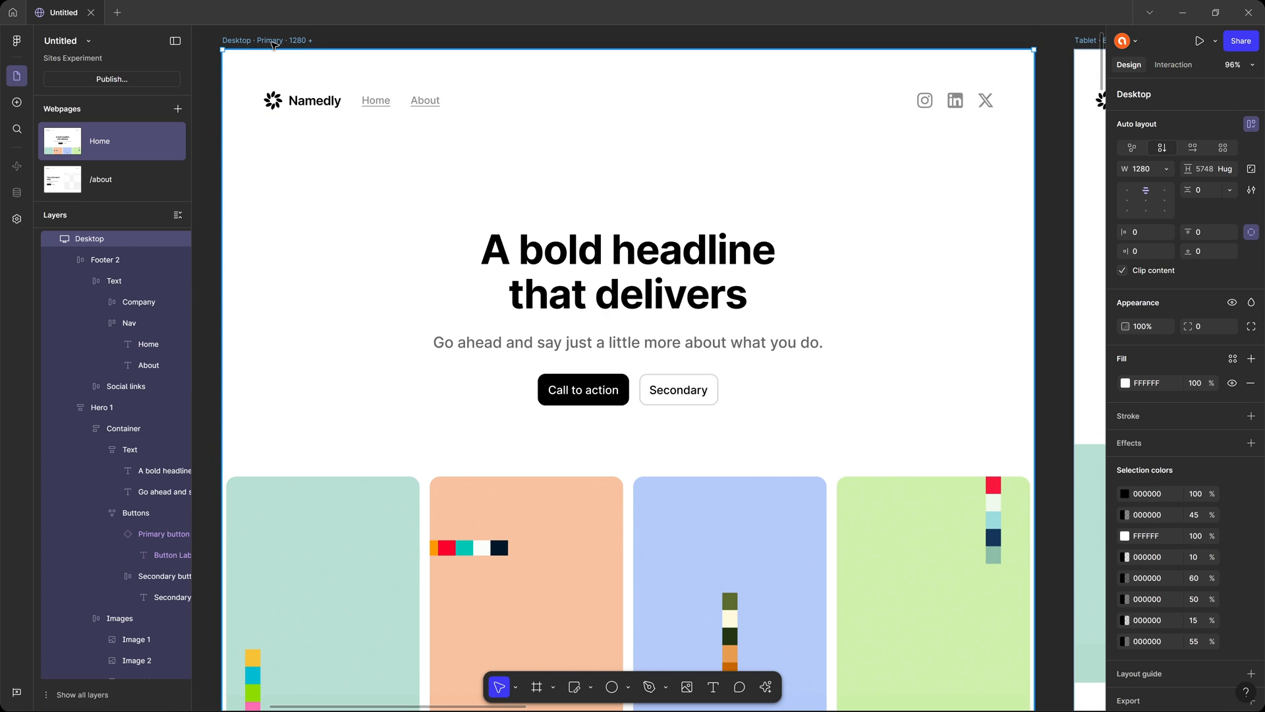
pyautogui.click(1174, 66)
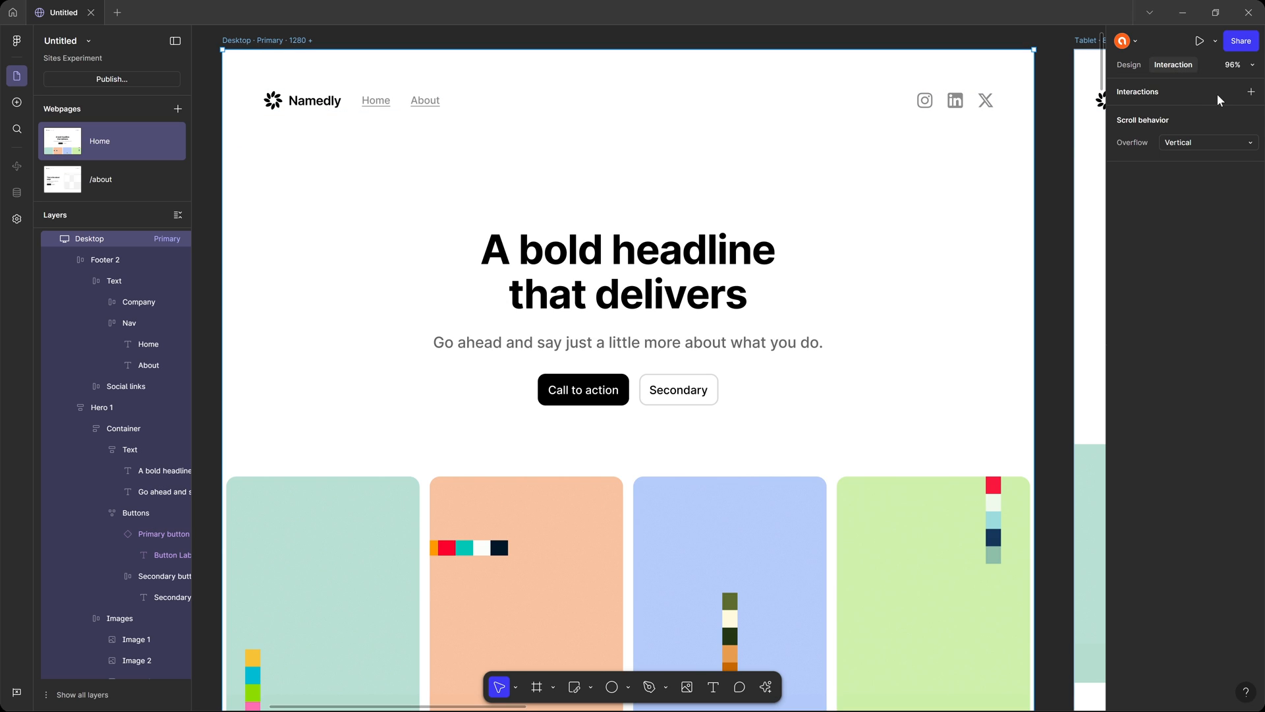
pyautogui.click(1252, 91)
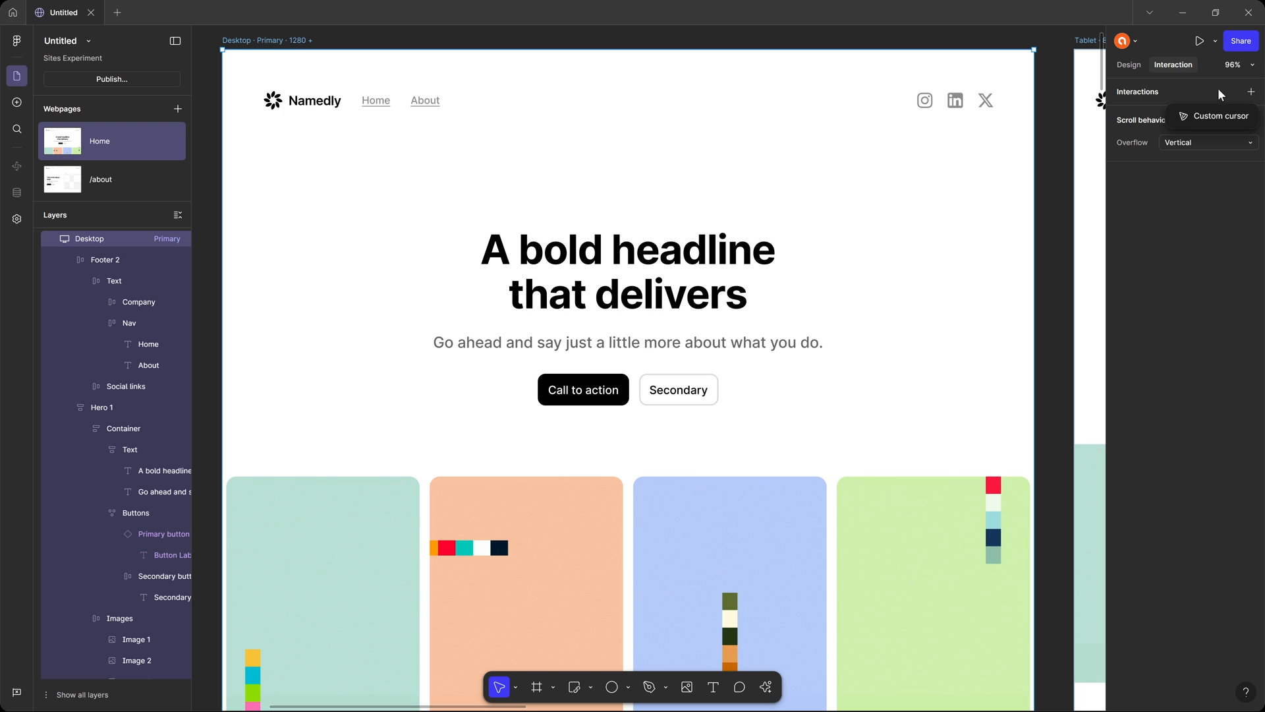
pyautogui.click(1207, 117)
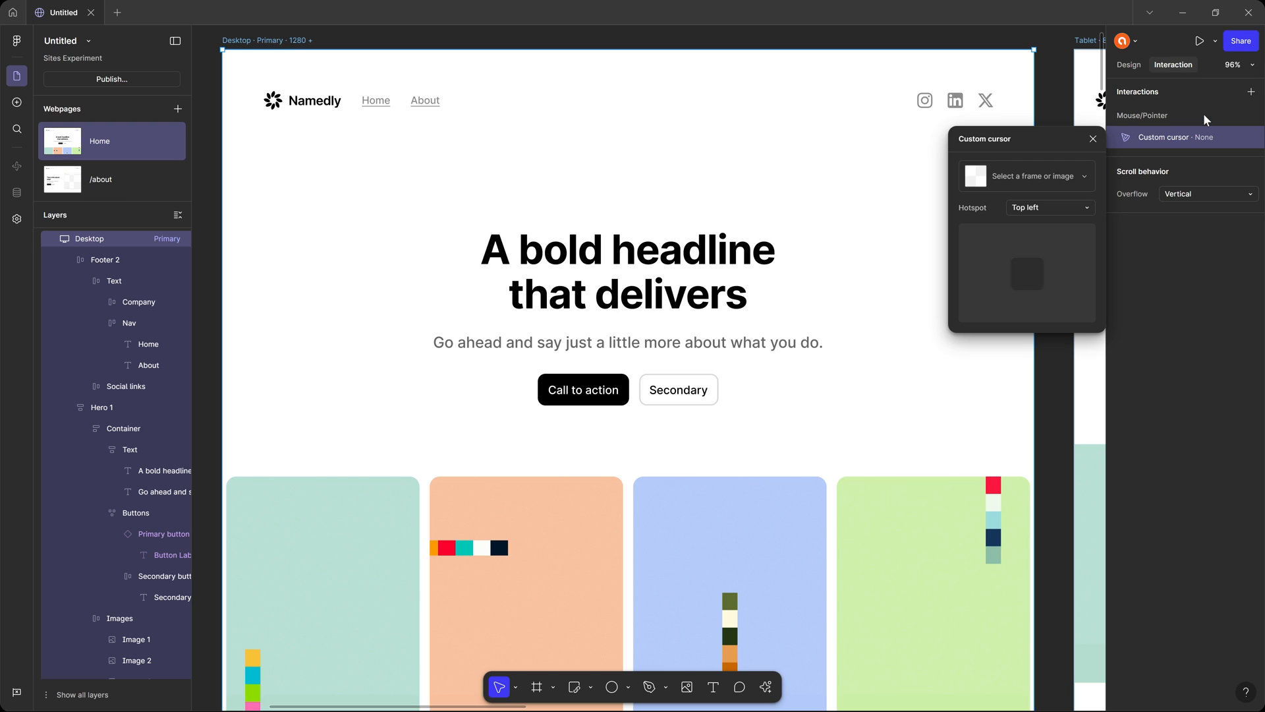
pyautogui.click(1050, 178)
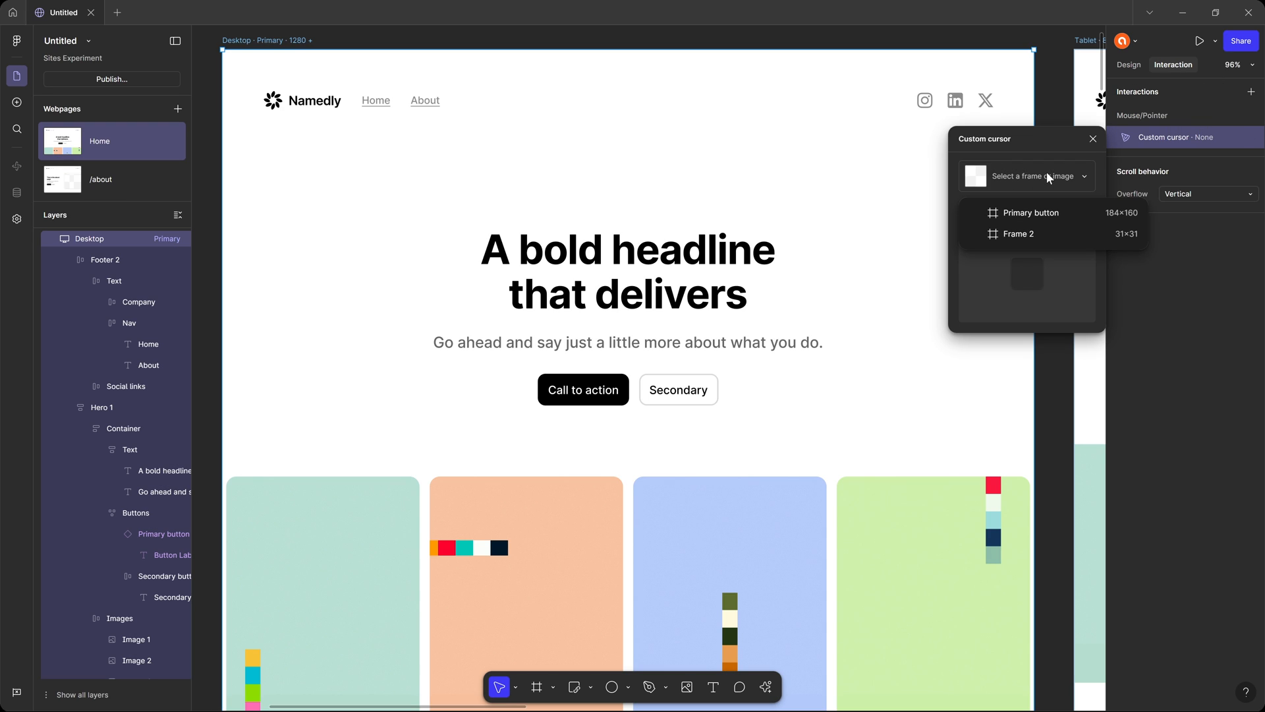
pyautogui.click(1038, 236)
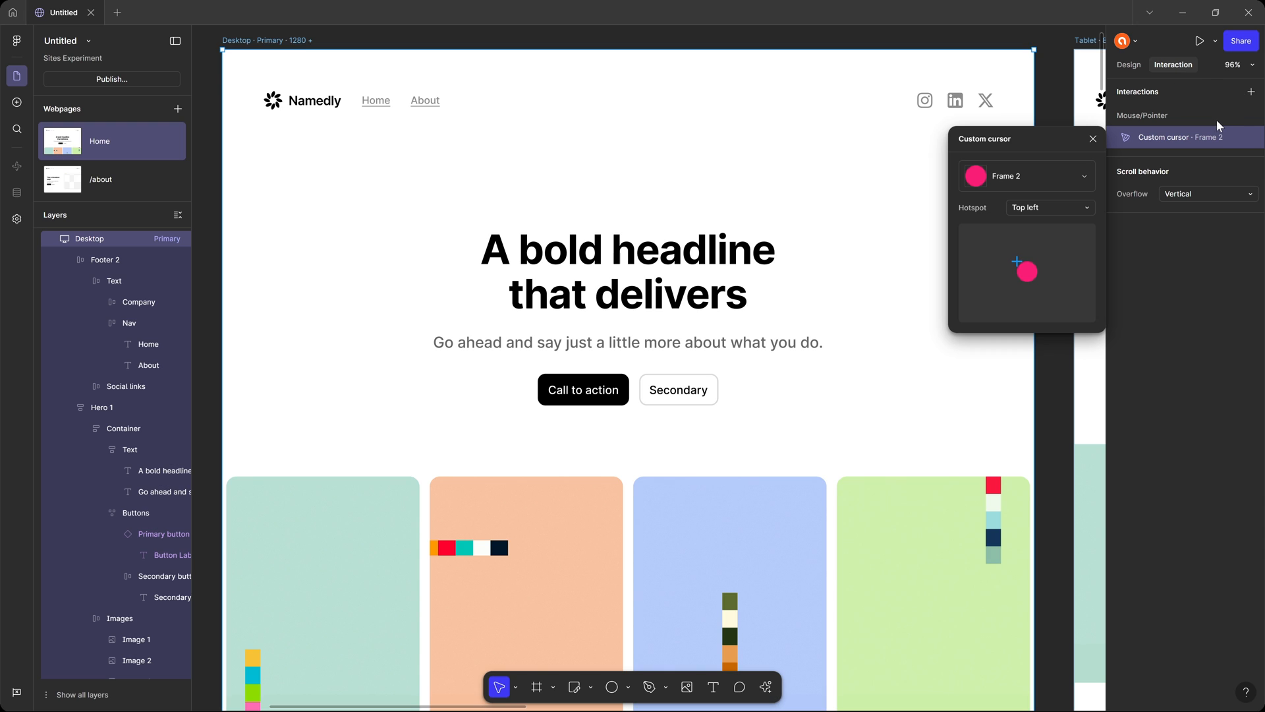
pyautogui.click(1092, 138)
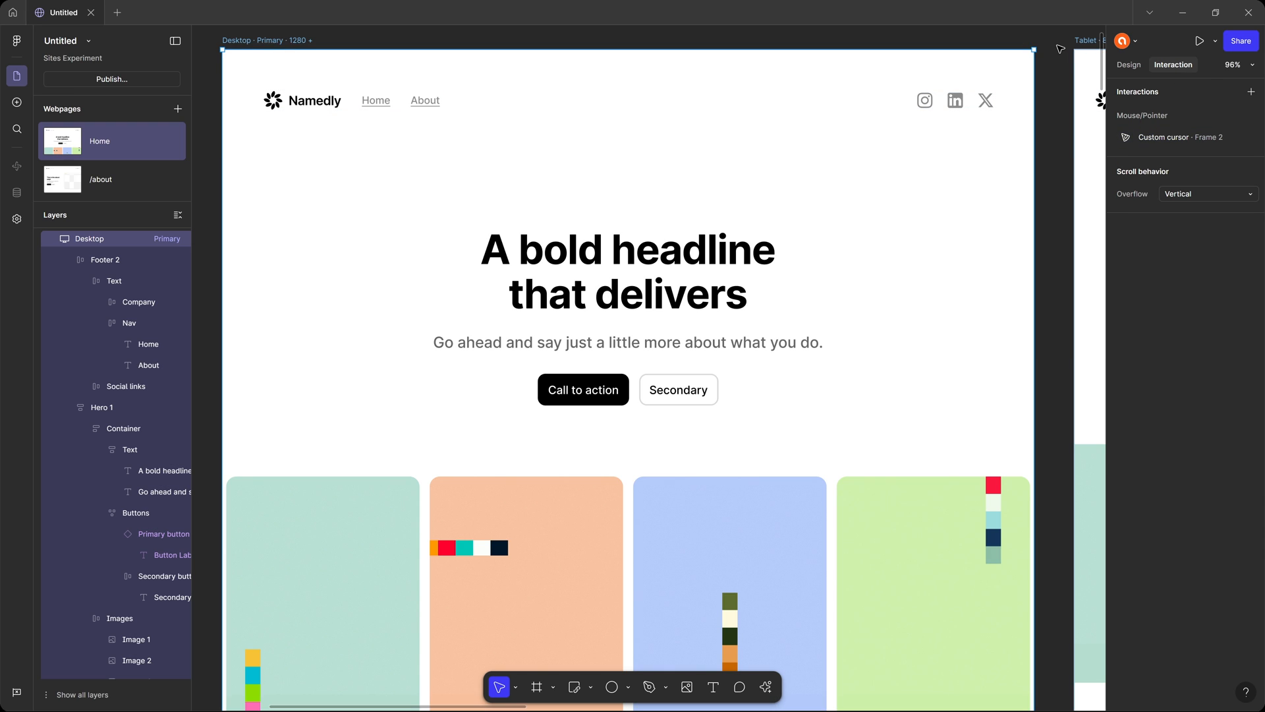
# Preview the Home page and check the page-wide custom cursor over the header navigation.
pyautogui.click(1060, 49)
pyautogui.hotkey('ctrl', 'p')
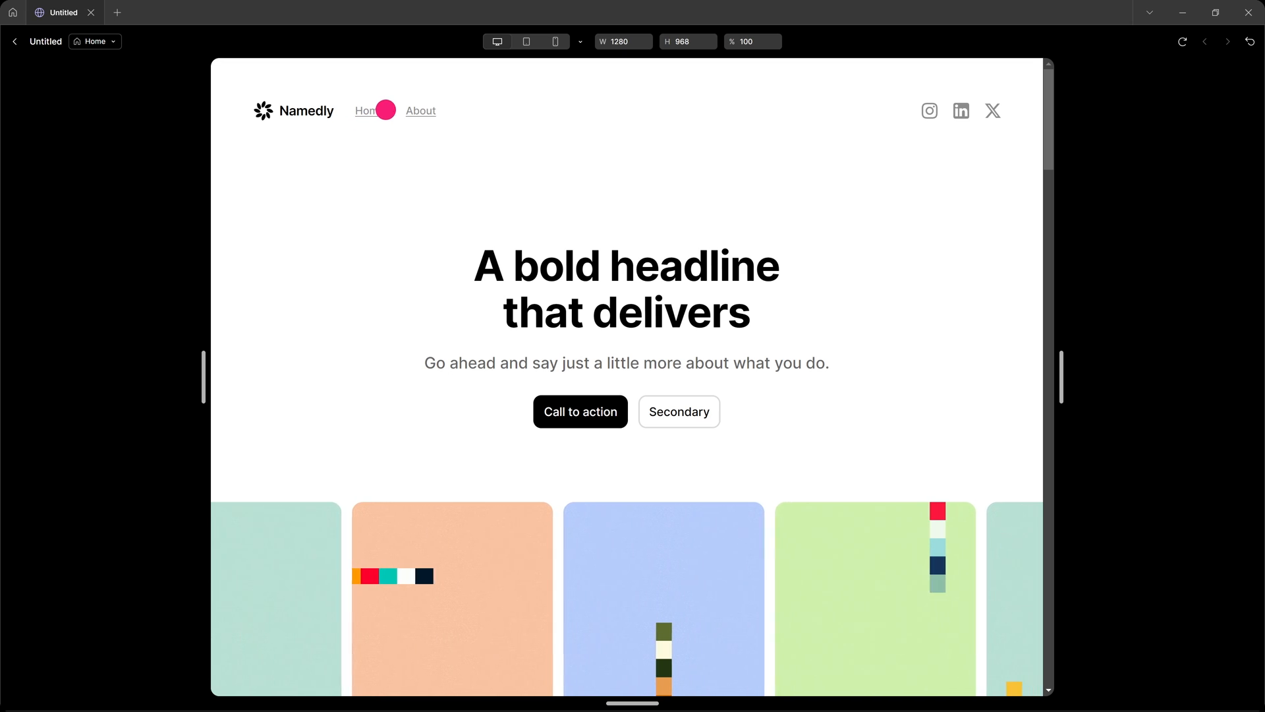
pyautogui.press('Escape')
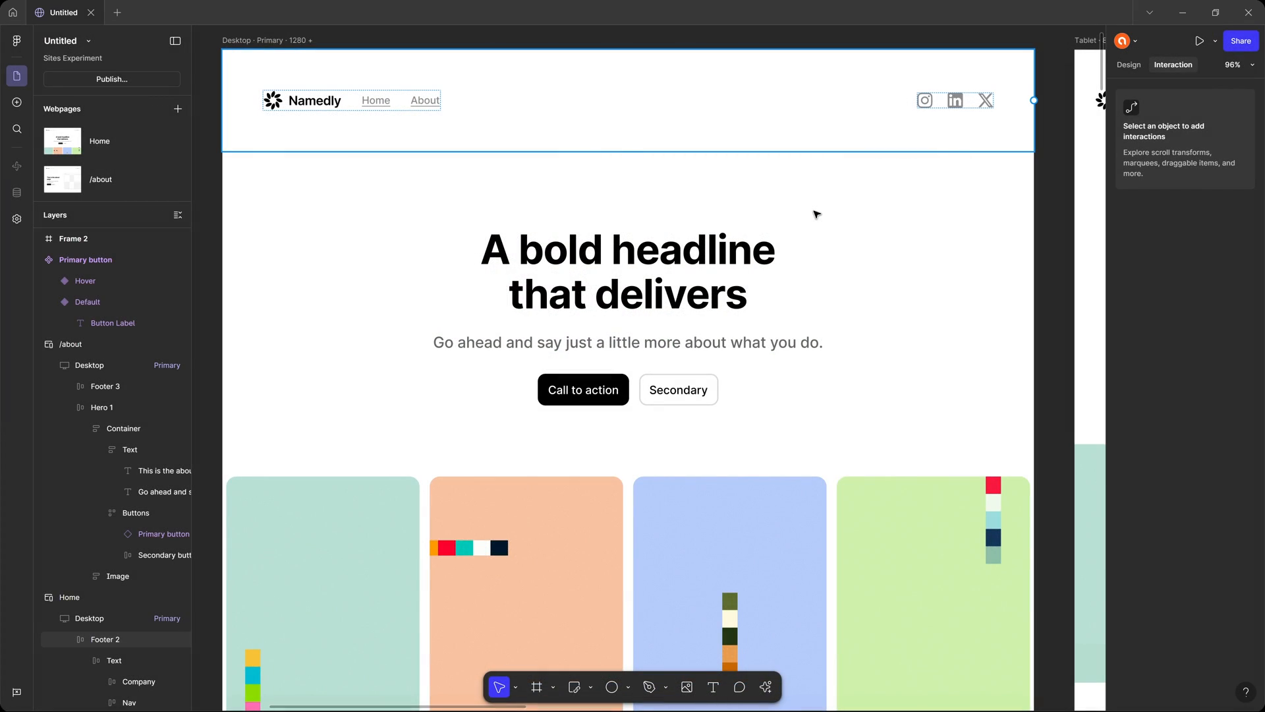
# Inspect the Home page's header and Hero 1, comparing Hero 1's design properties with its interaction settings.
pyautogui.scroll(3, 889, 234)
pyautogui.hscroll(-2, 890, 234)
pyautogui.click(566, 141)
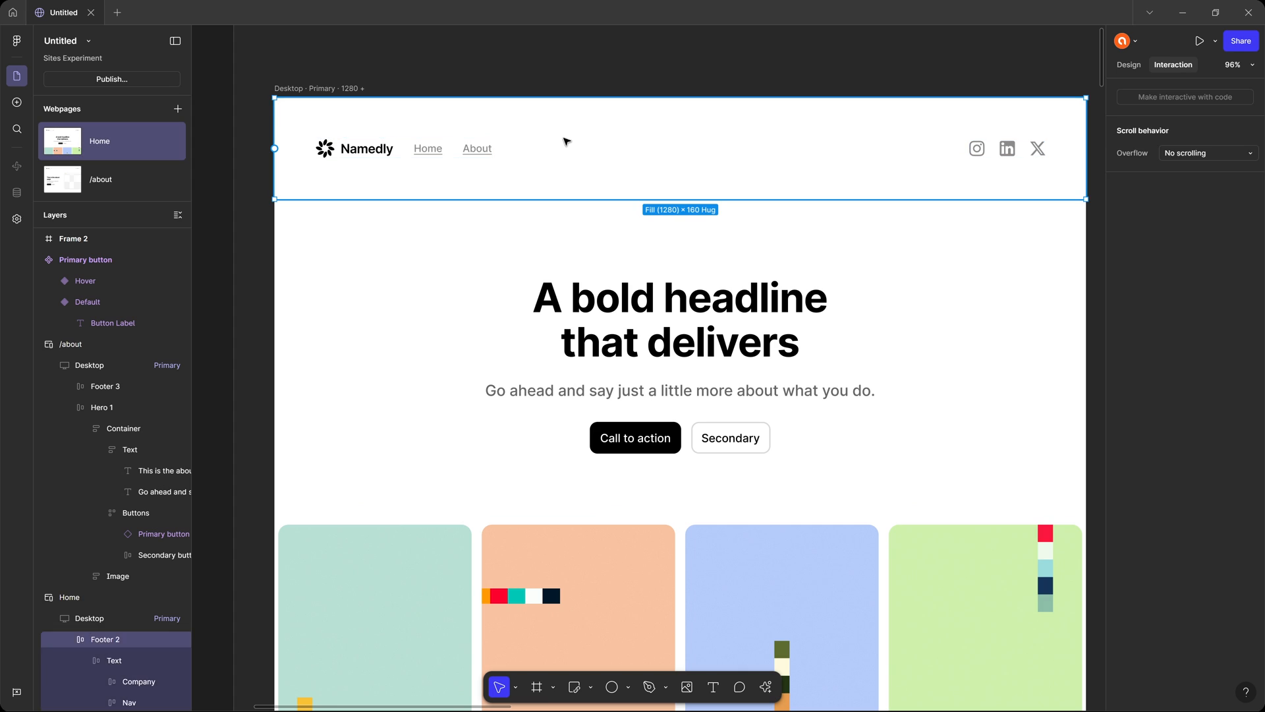
pyautogui.click(704, 288)
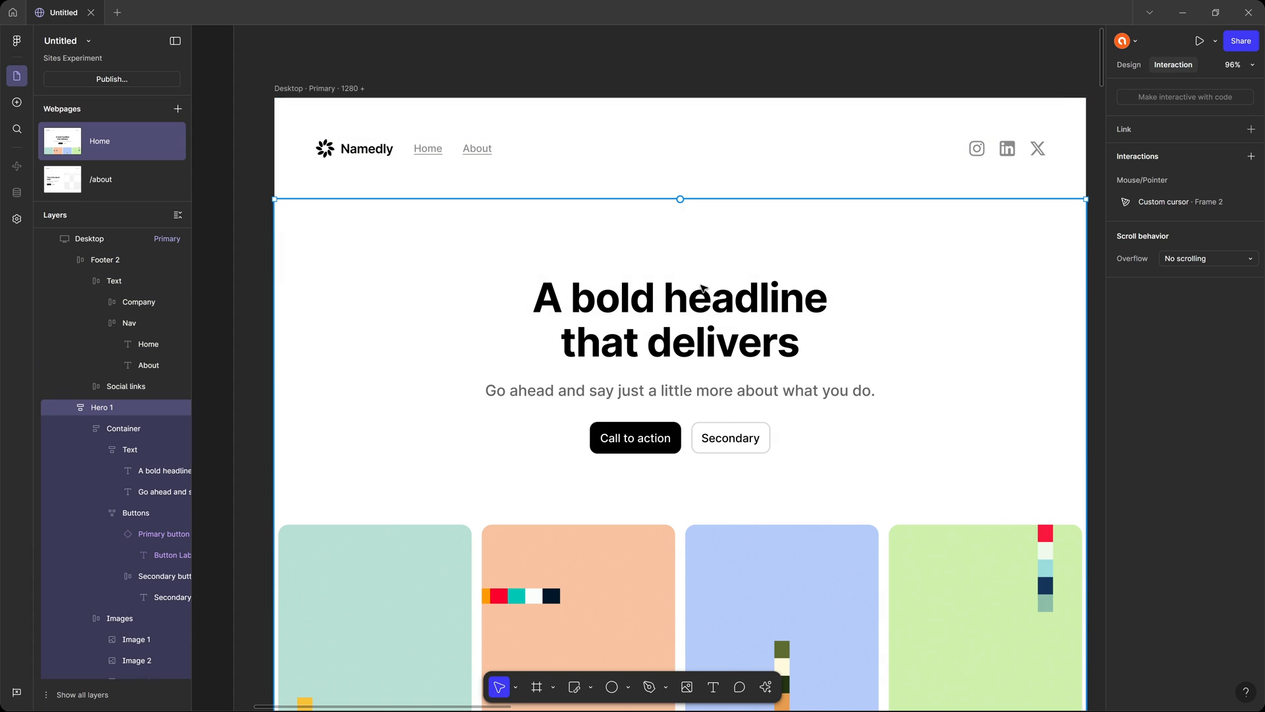
pyautogui.click(1127, 66)
pyautogui.click(1185, 68)
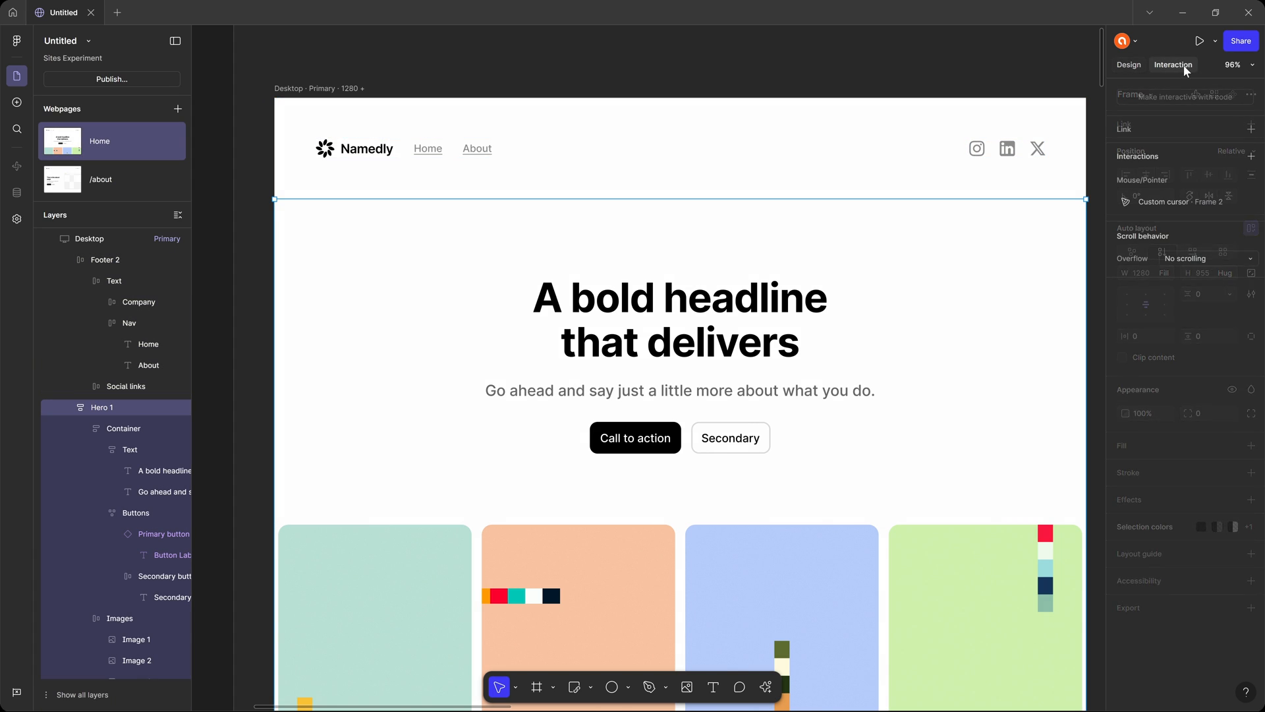
pyautogui.click(1126, 64)
pyautogui.click(1165, 64)
pyautogui.click(1139, 67)
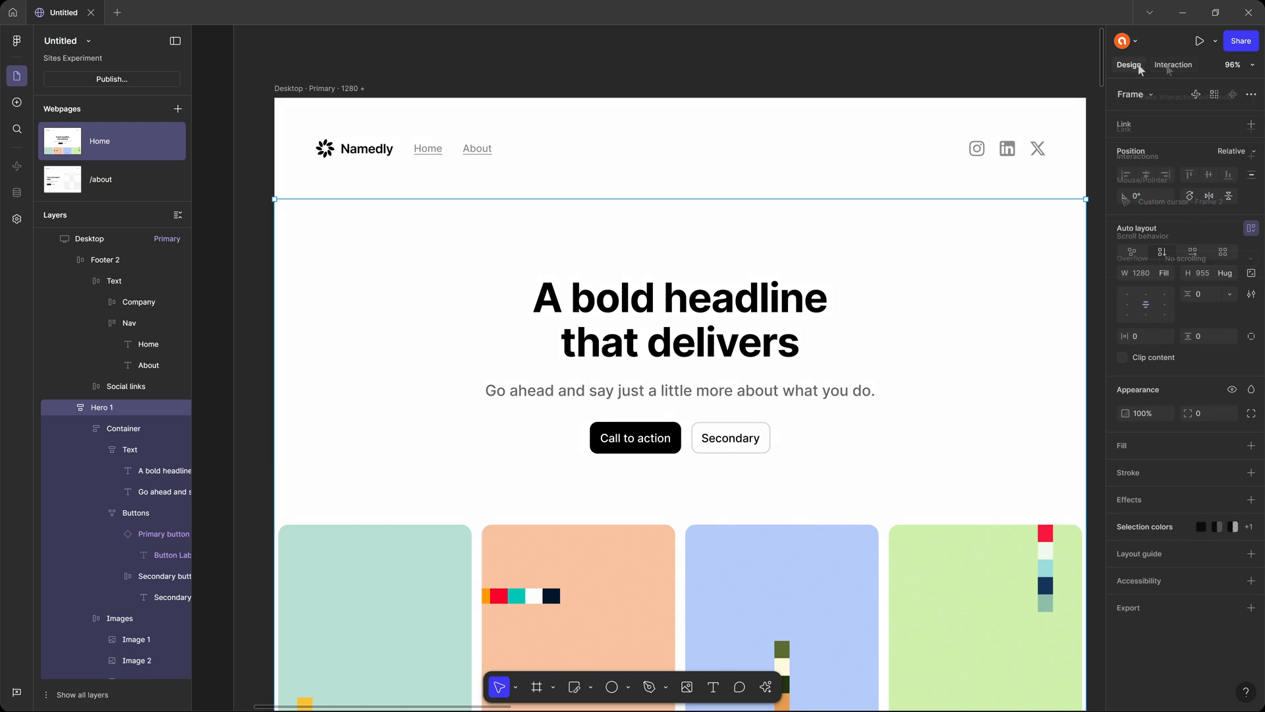
pyautogui.click(1166, 66)
pyautogui.click(1134, 69)
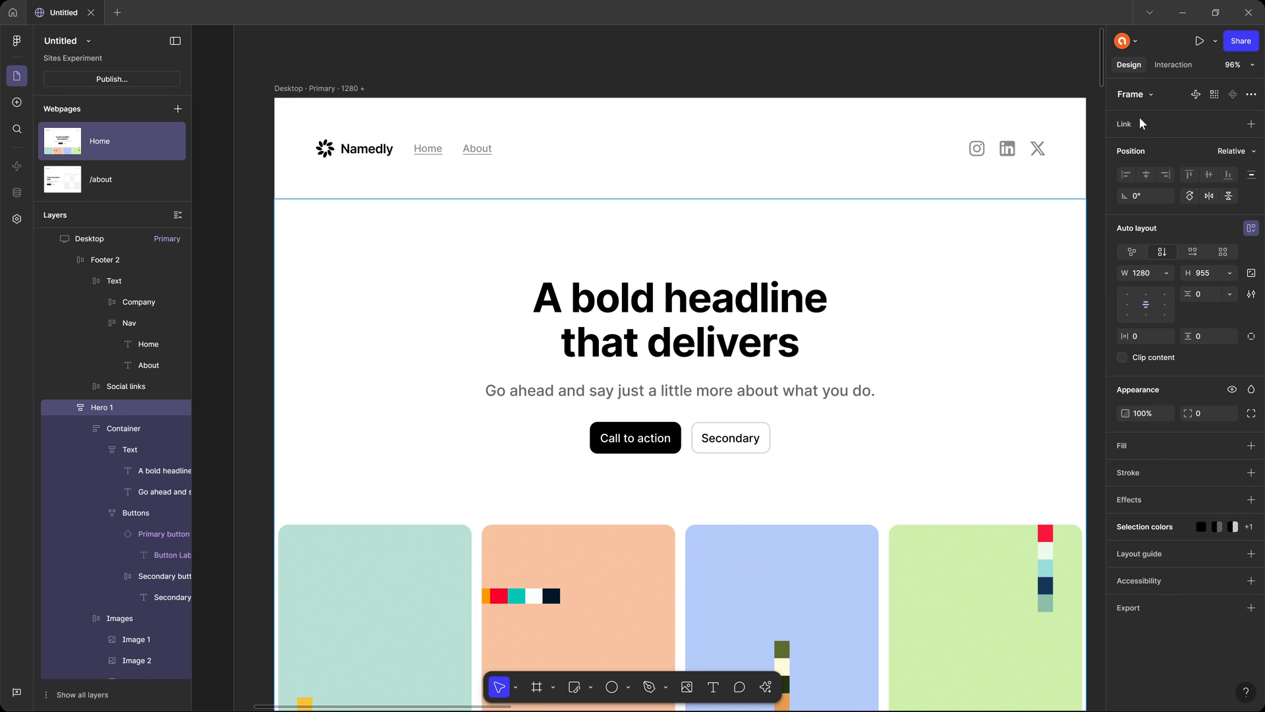
# Review the interactions assigned to Hero 1, Row 1 and the Feature 2 section in the Home page's Desktop breakpoint.
pyautogui.click(1176, 66)
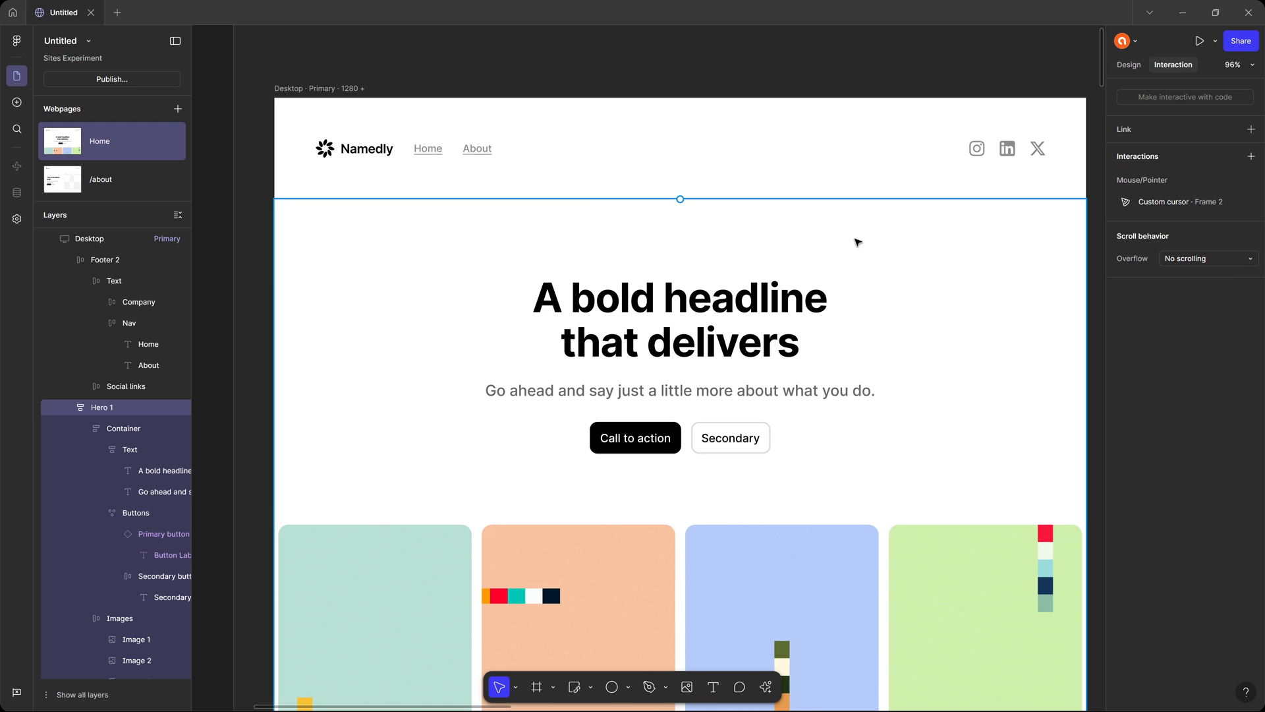
pyautogui.moveTo(828, 235); pyautogui.dragTo(800, 205)
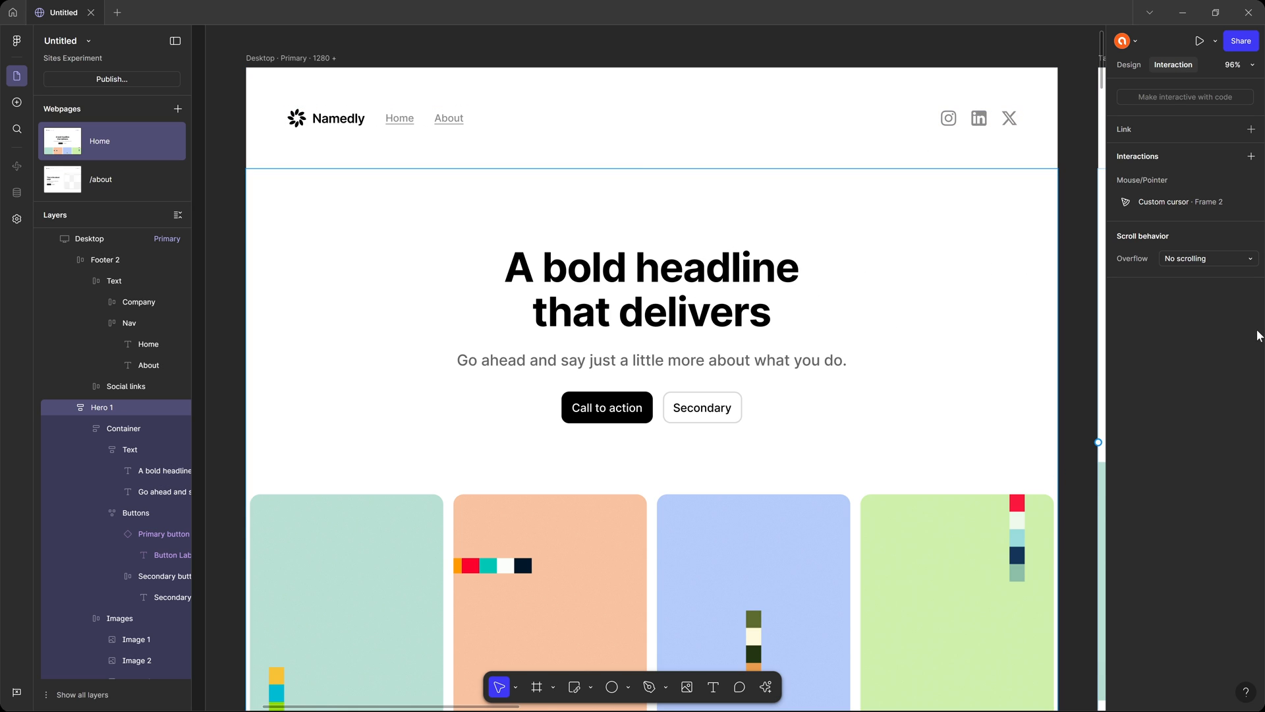
pyautogui.scroll(-8, 734, 297)
pyautogui.keyDown('ctrl'); pyautogui.scroll(-5, 734, 296); pyautogui.keyUp('ctrl')
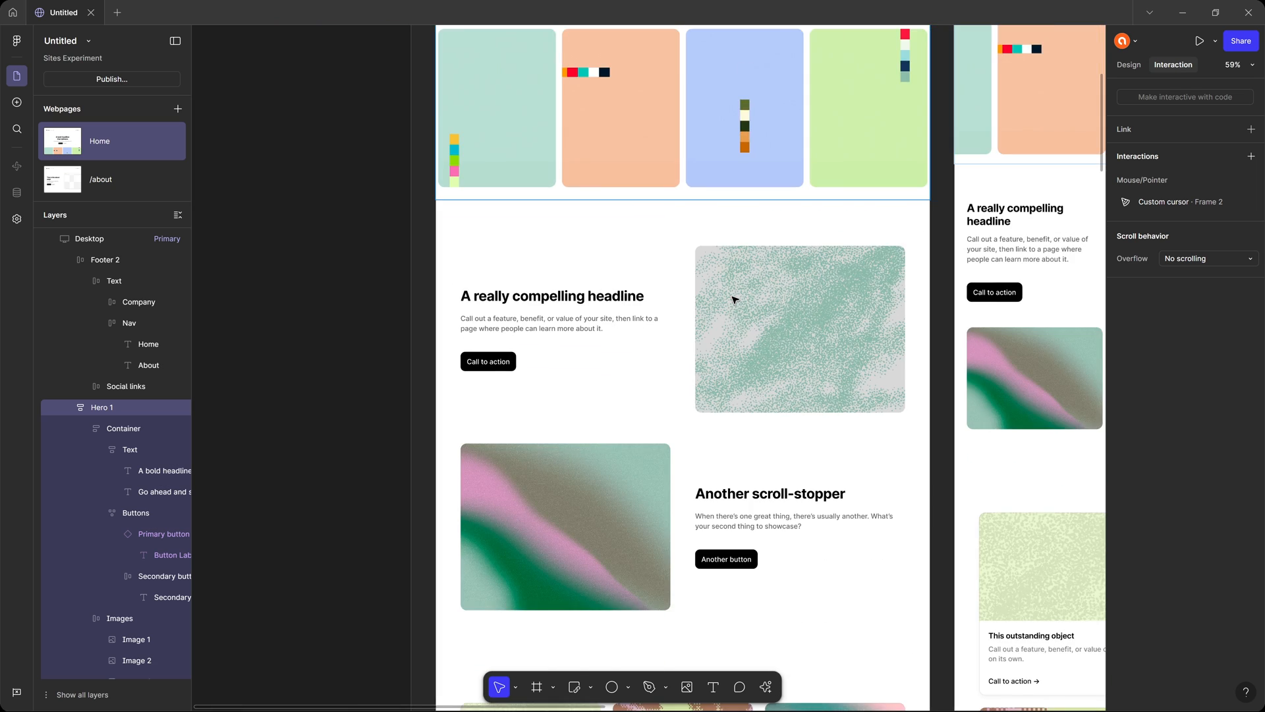
pyautogui.scroll(-3, 750, 333)
pyautogui.click(661, 141)
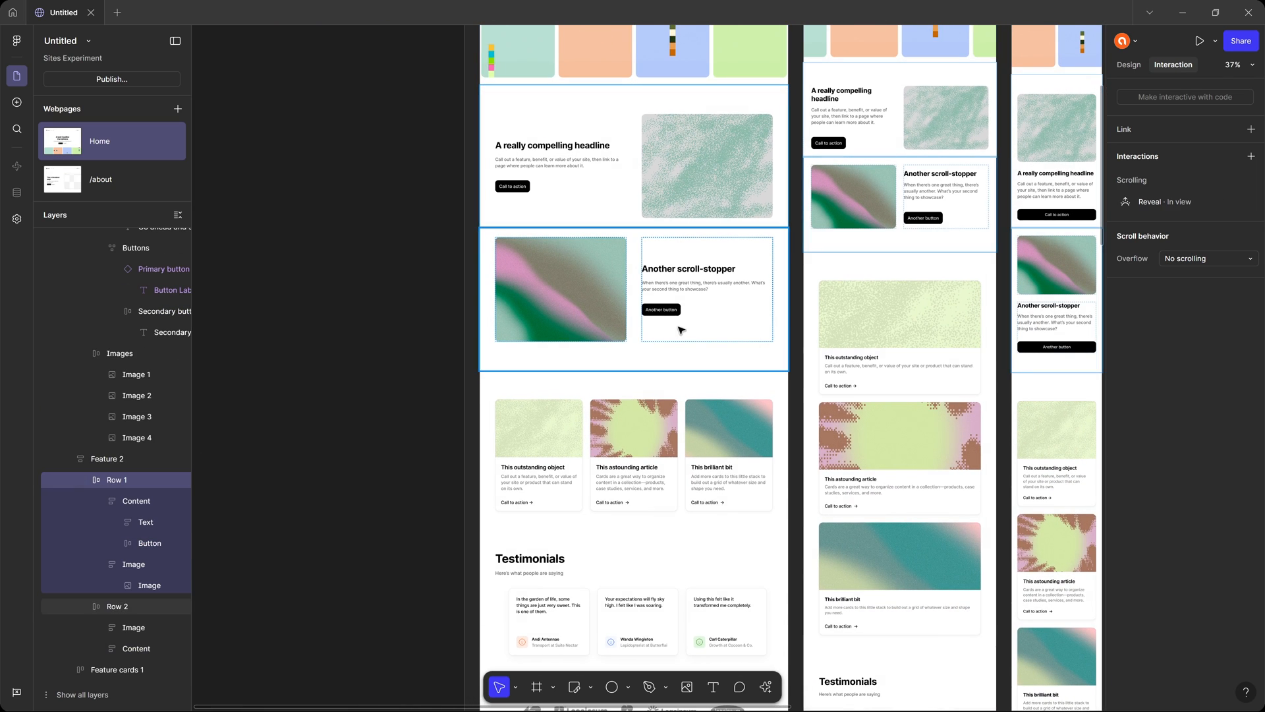
pyautogui.click(690, 295)
pyautogui.click(696, 449)
pyautogui.click(683, 277)
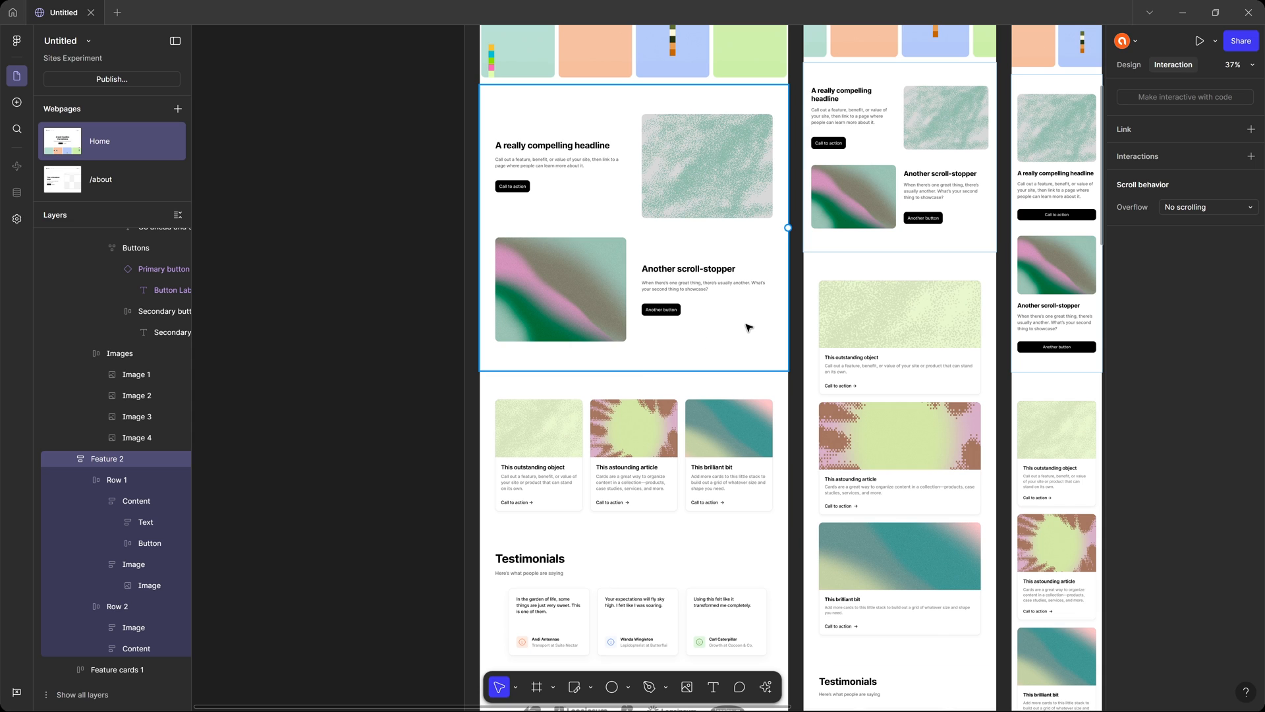
pyautogui.scroll(4, 748, 327)
pyautogui.scroll(5, 749, 327)
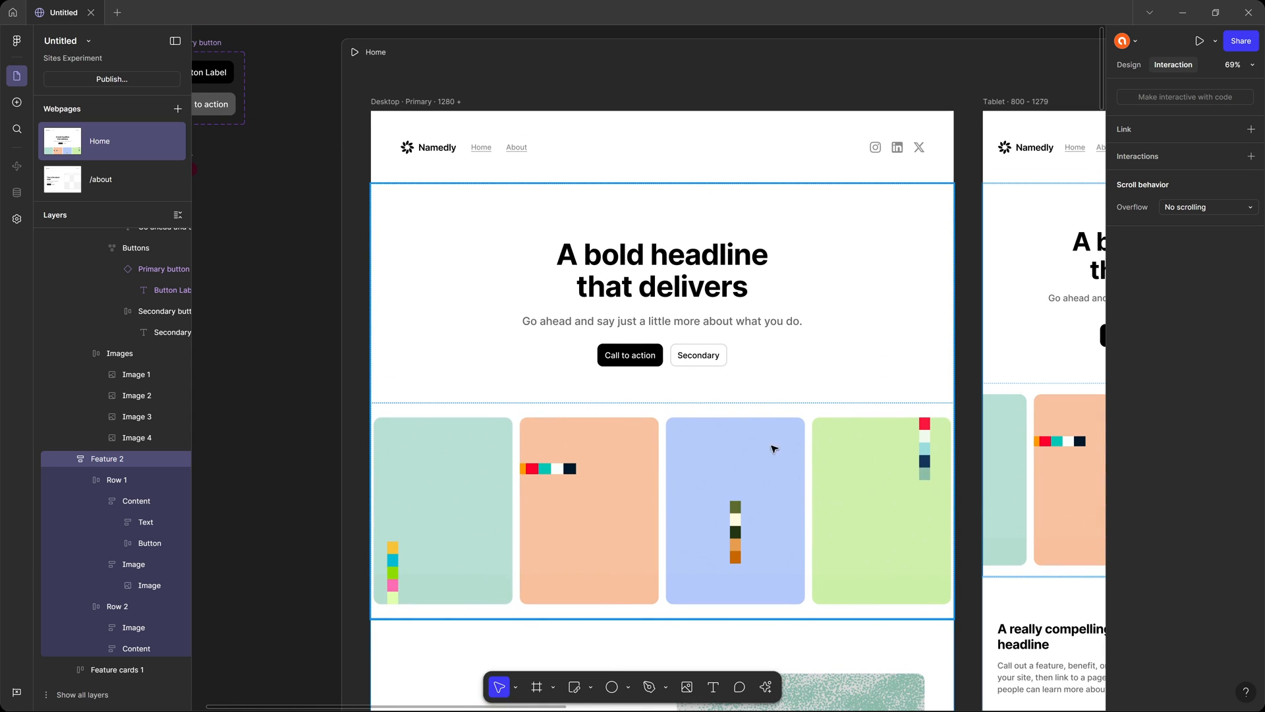
pyautogui.moveTo(756, 407); pyautogui.dragTo(715, 461)
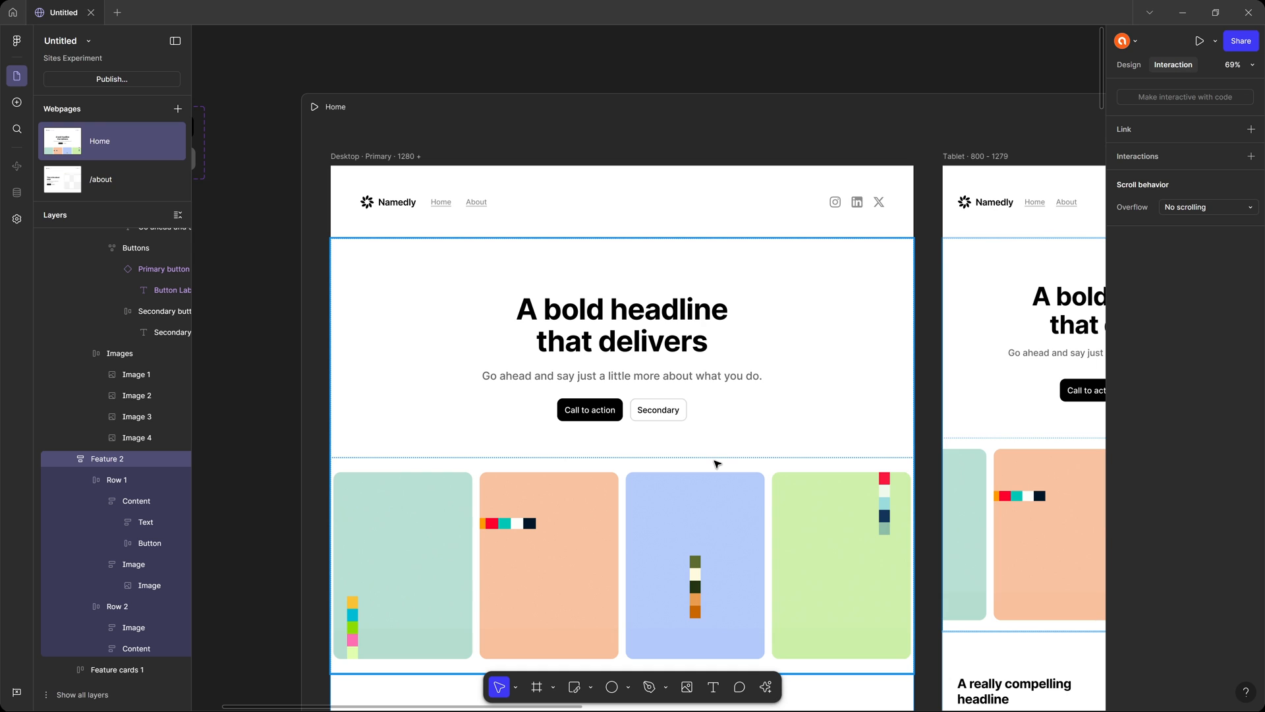
pyautogui.scroll(-2, 697, 201)
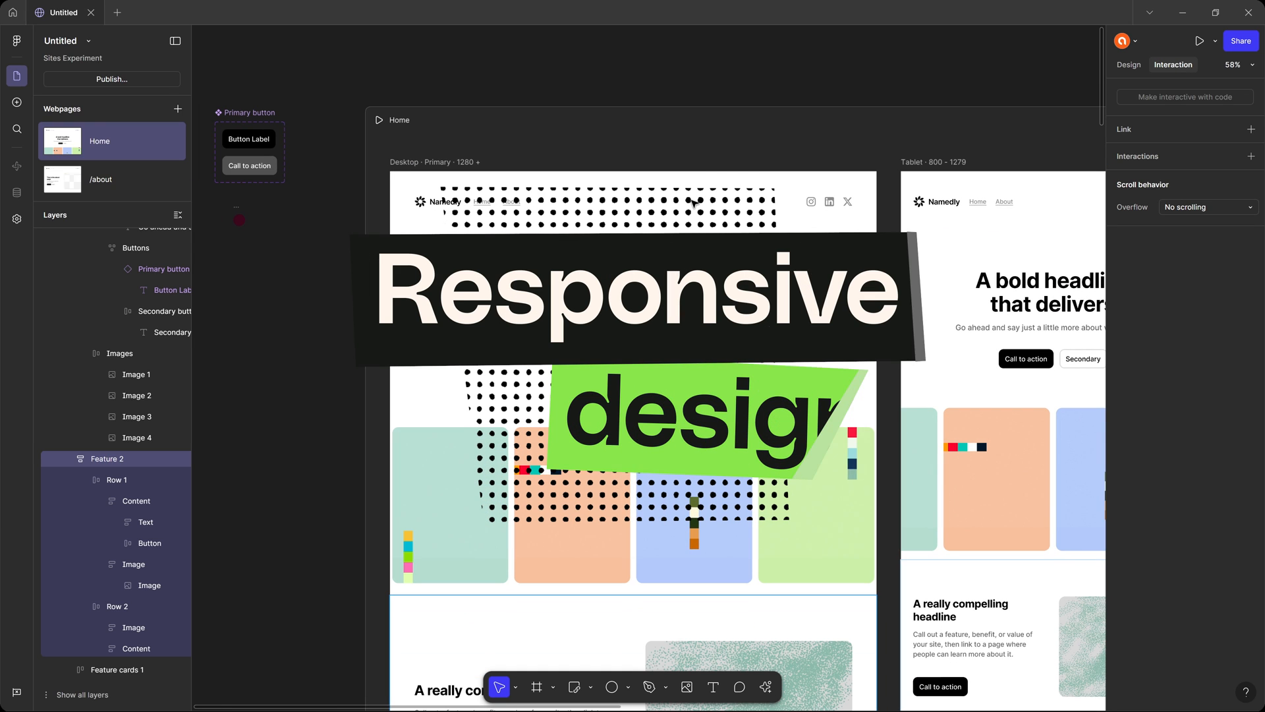
# Compare the design properties and width ranges of the Home page's Desktop and Tablet breakpoints, and view the Mobile and Custom layouts.
pyautogui.click(1133, 65)
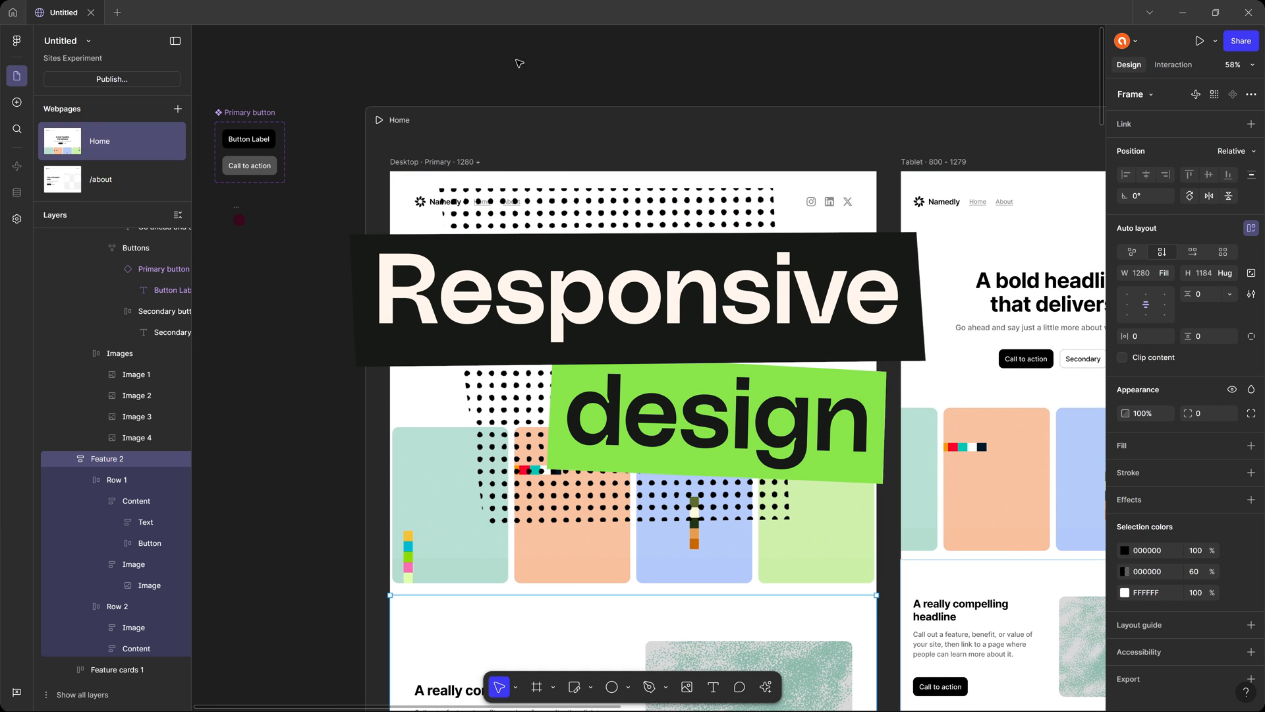
pyautogui.moveTo(529, 106); pyautogui.dragTo(363, 87)
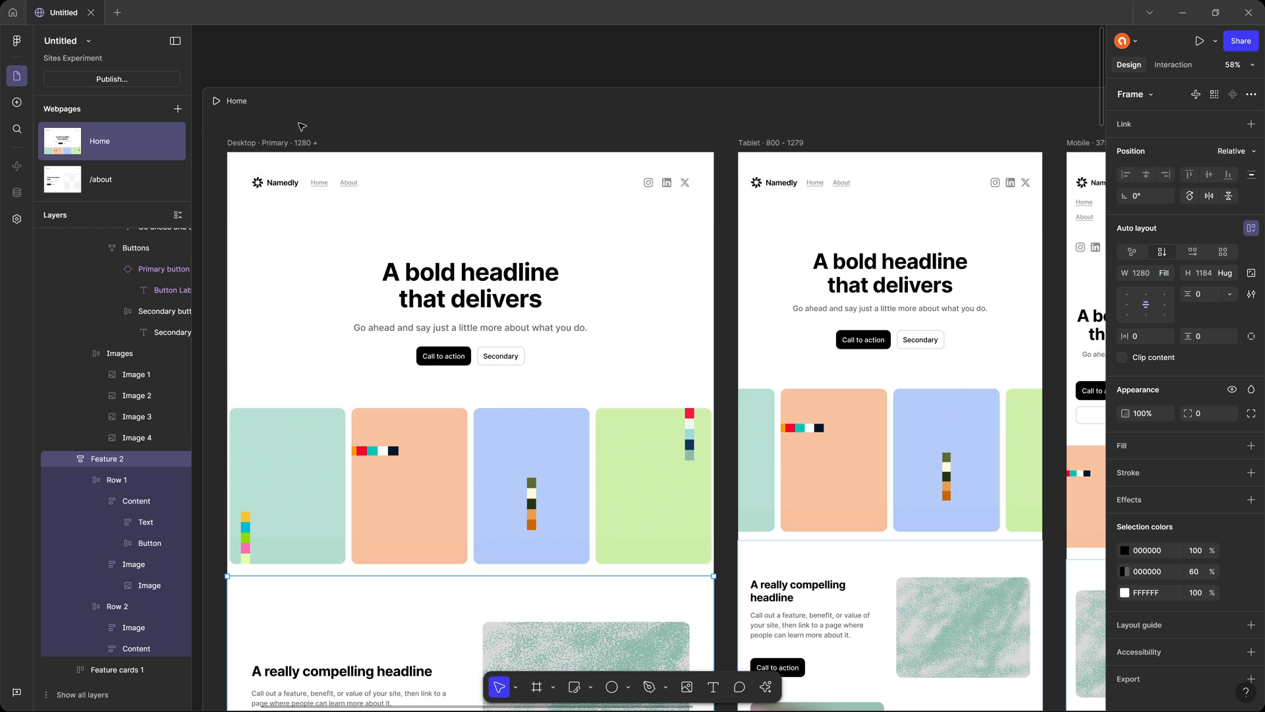
pyautogui.click(251, 143)
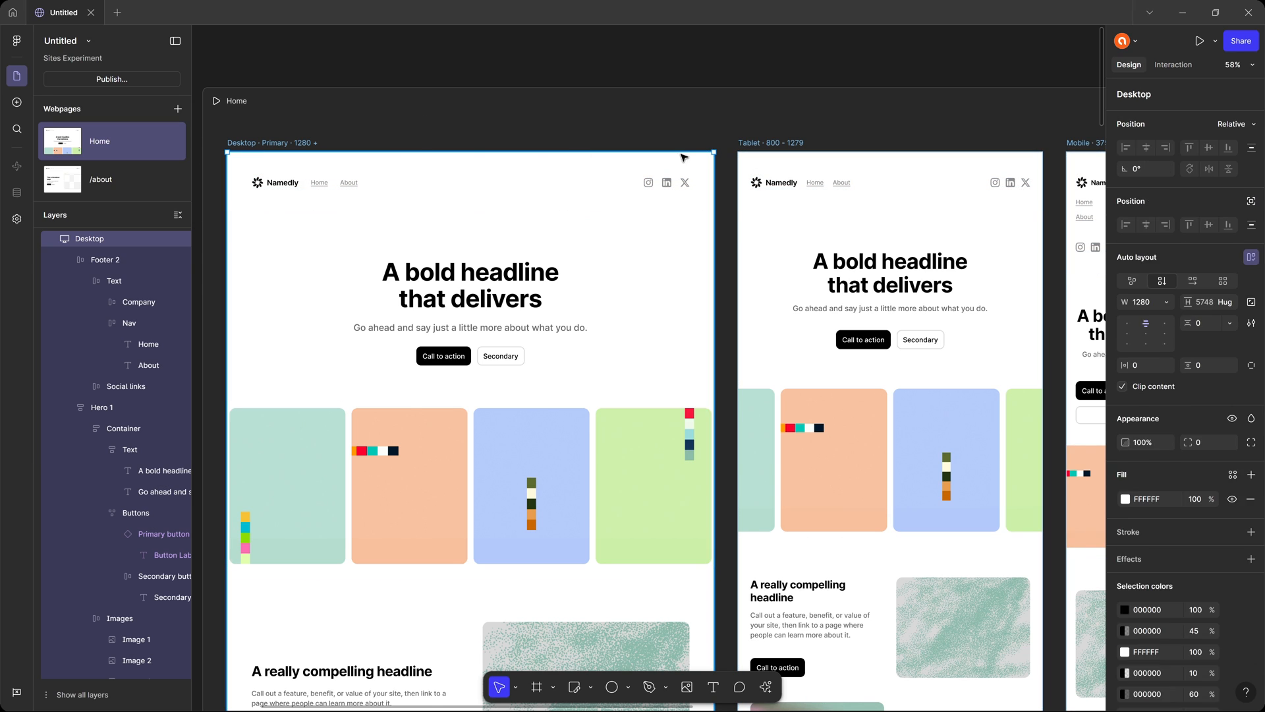
pyautogui.click(775, 144)
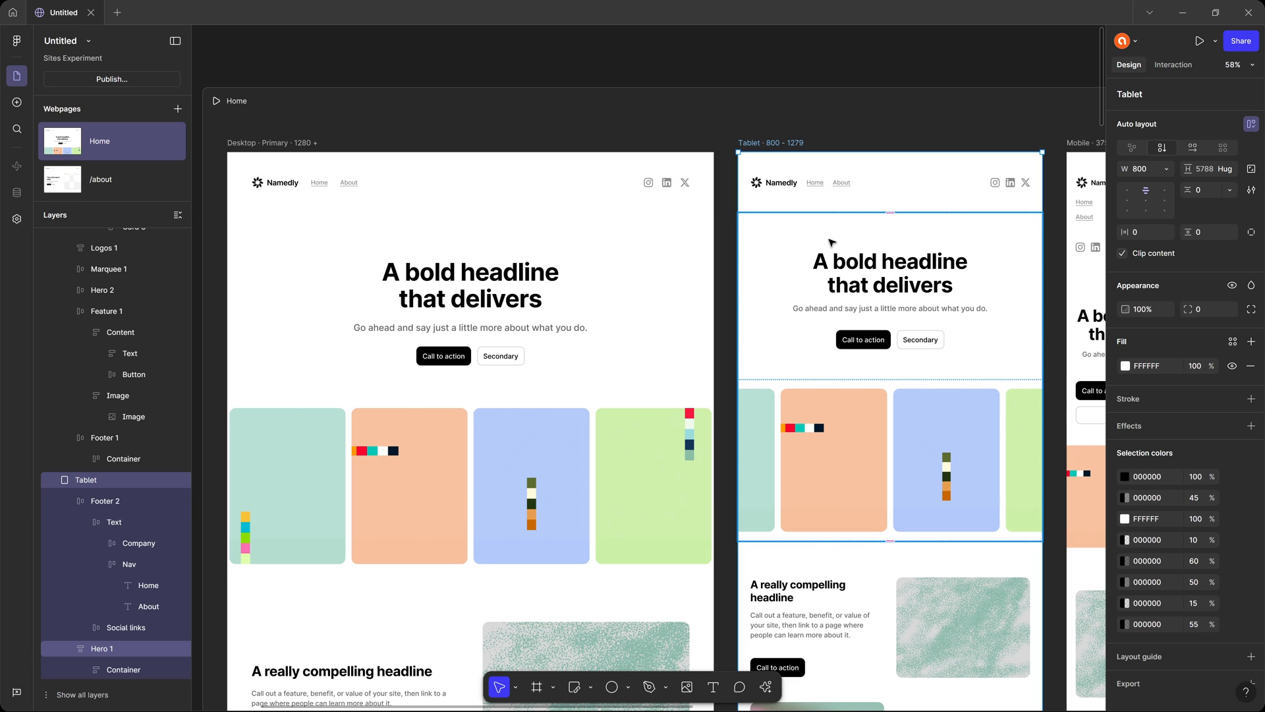
pyautogui.click(303, 144)
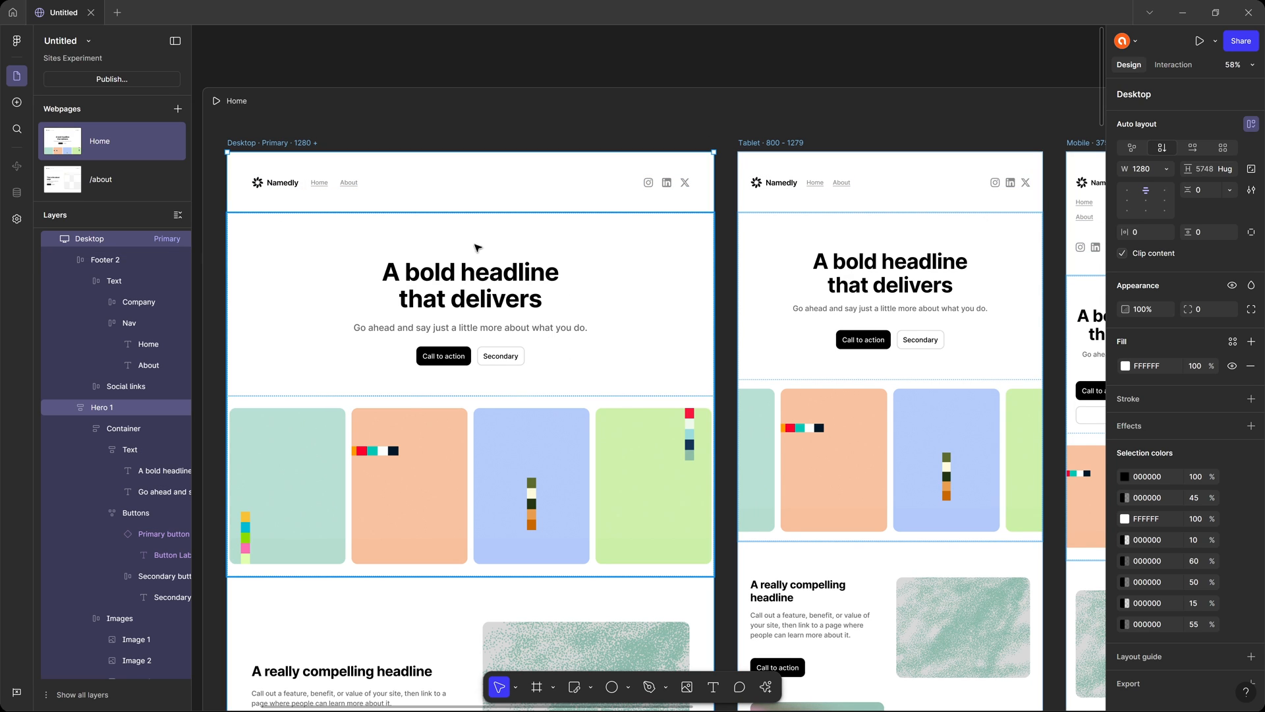
pyautogui.scroll(5, 478, 247)
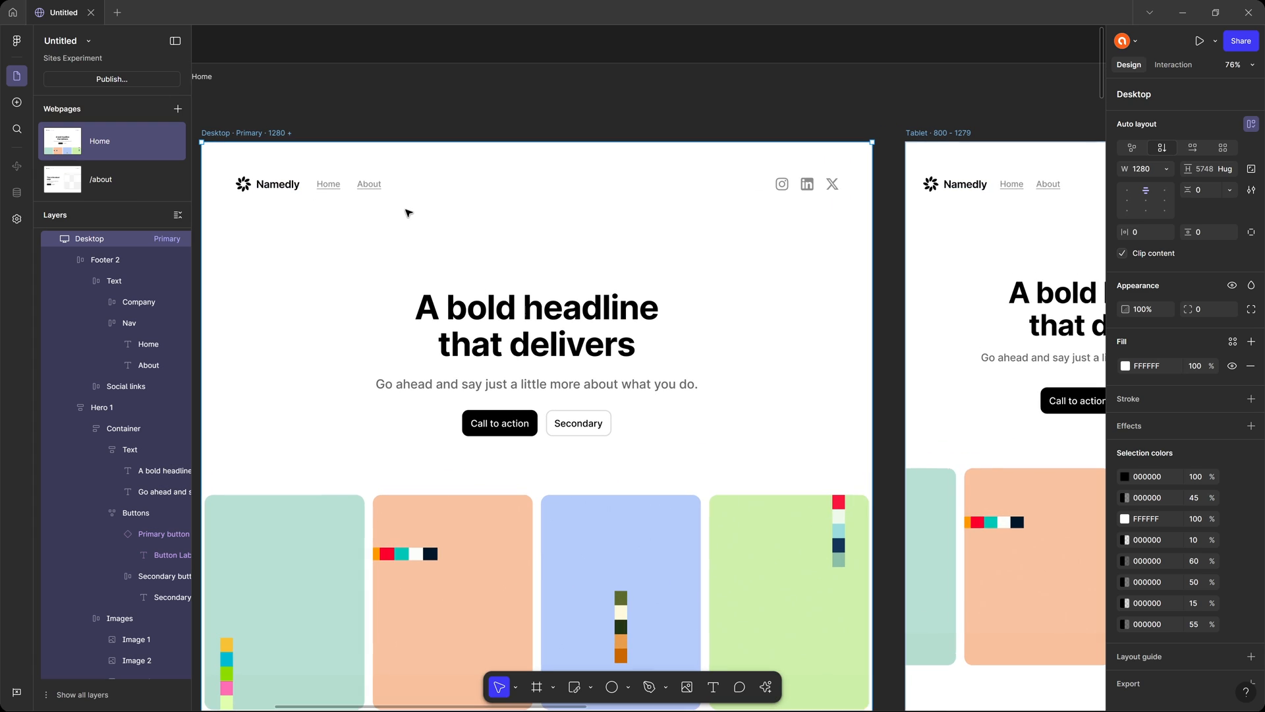
pyautogui.moveTo(429, 212); pyautogui.dragTo(496, 179)
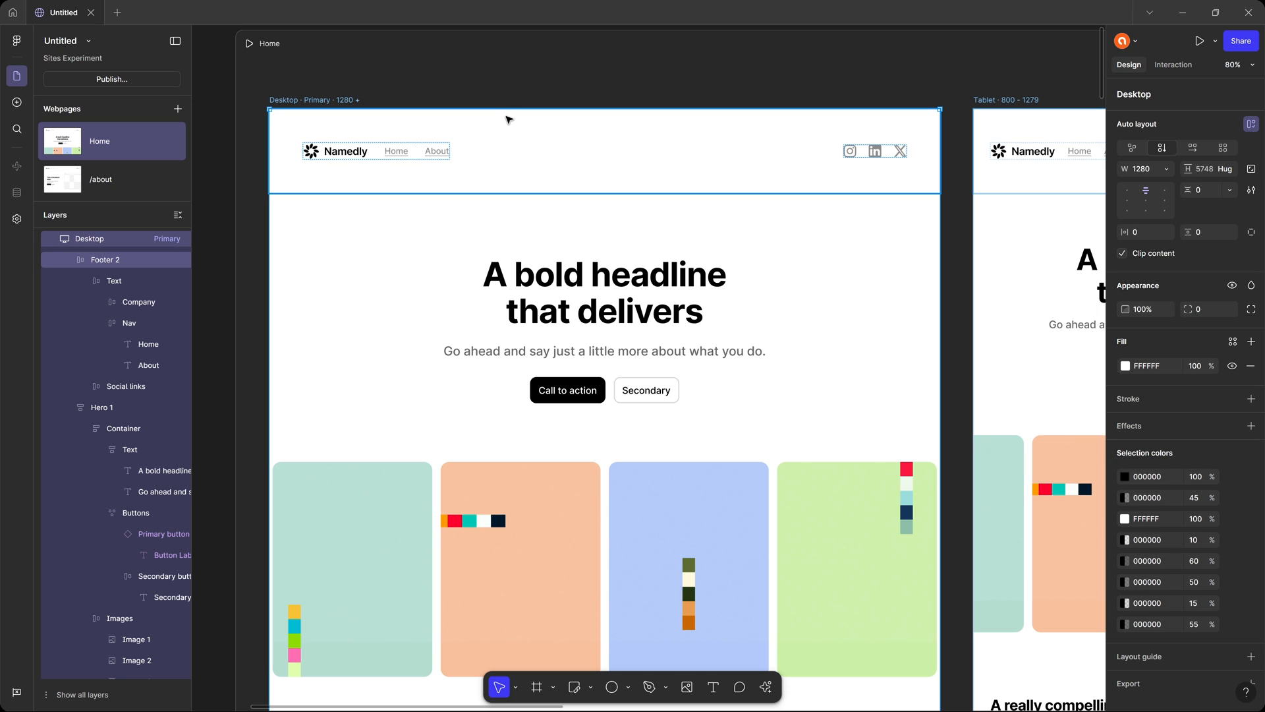
pyautogui.hscroll(8, 509, 119)
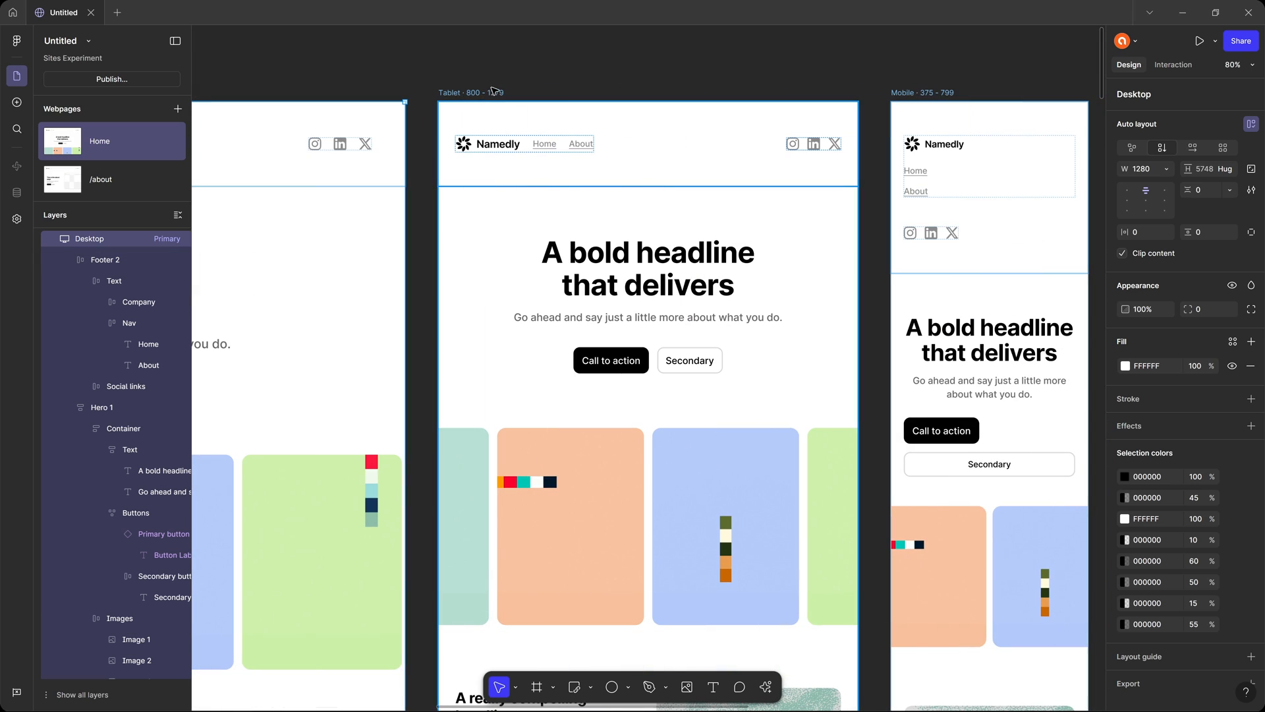
pyautogui.click(473, 93)
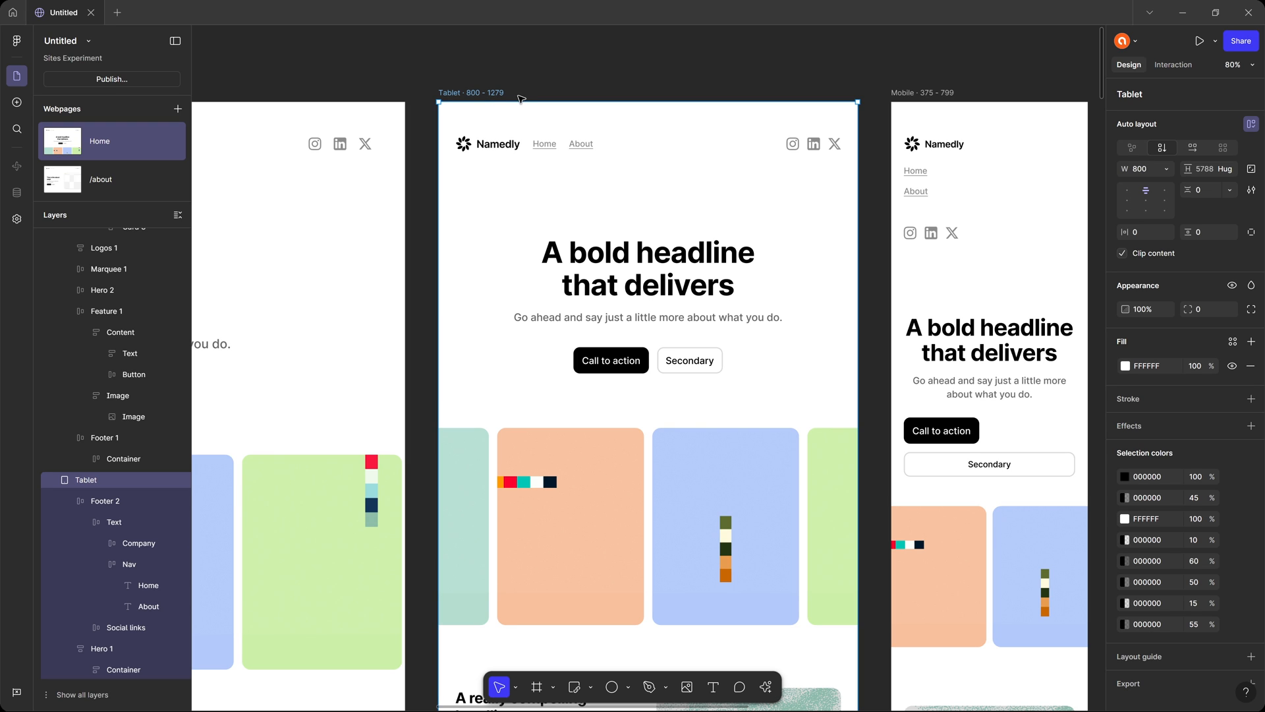
pyautogui.hscroll(5, 527, 125)
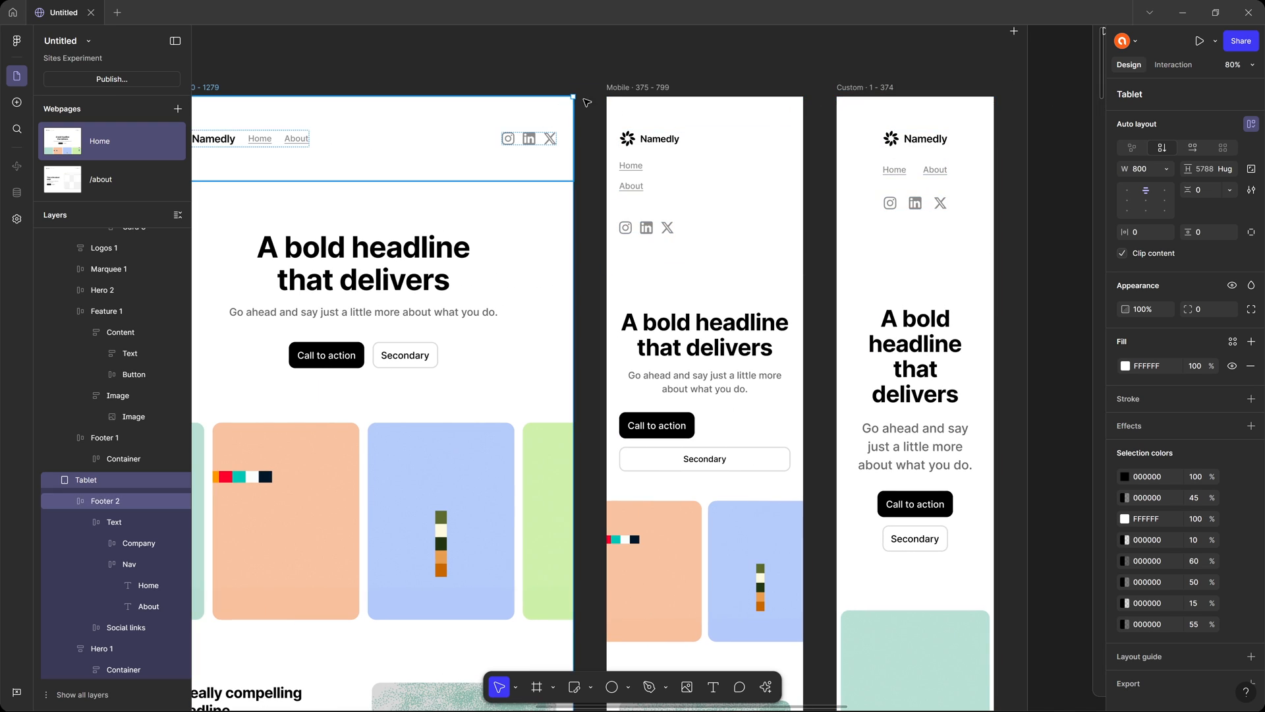
pyautogui.hscroll(-5, 831, 165)
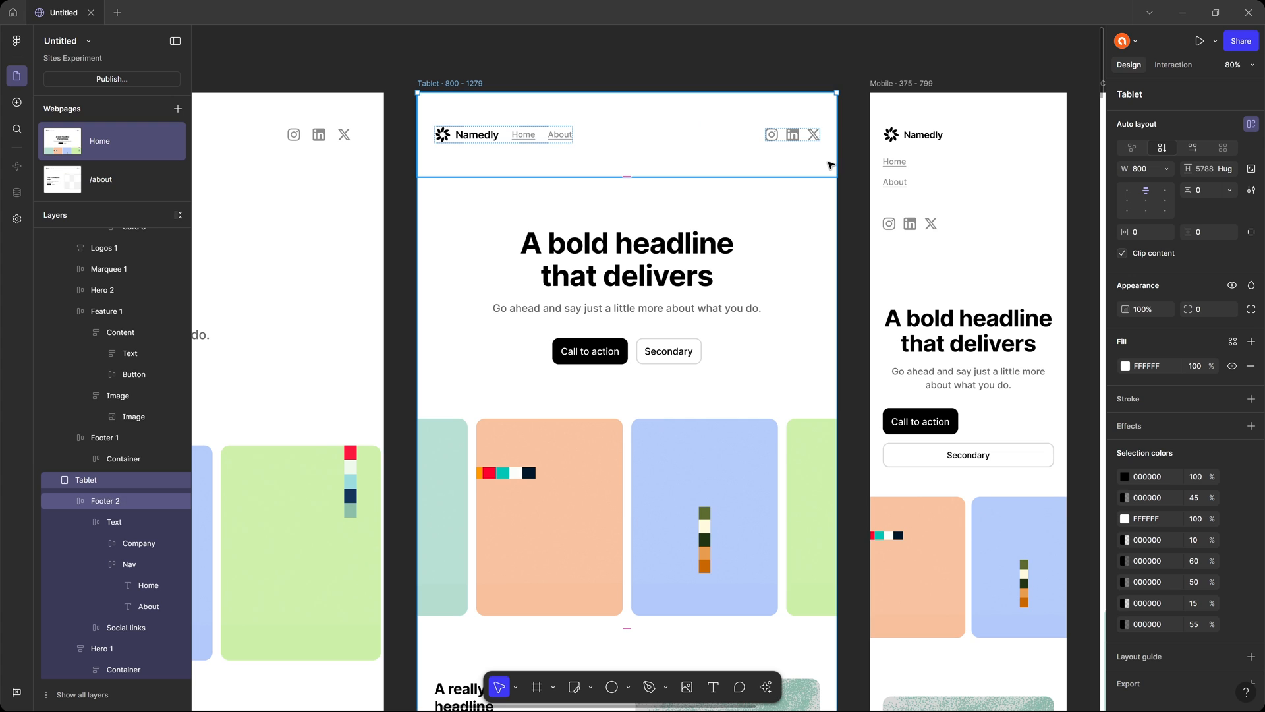
# Preview the Home page, widen the tablet preview to 1276, and compare the mobile, tablet and desktop sizes.
pyautogui.hotkey('shift', 'space')
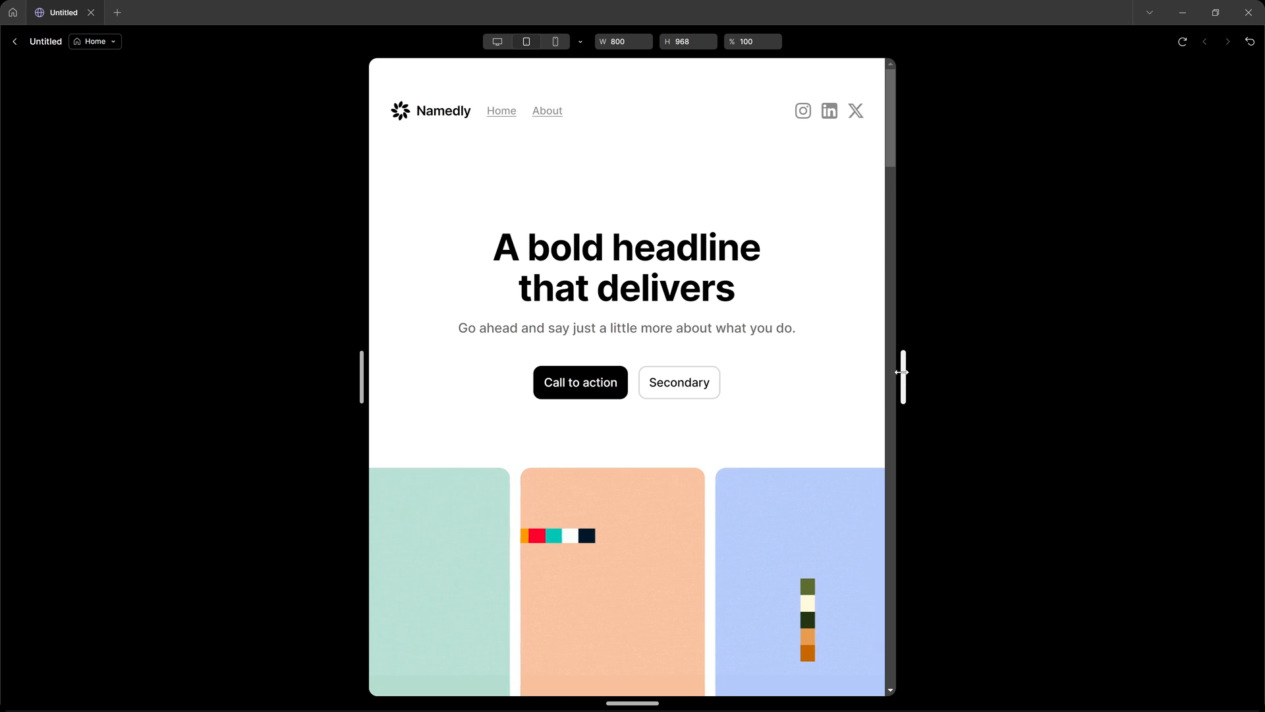
pyautogui.moveTo(901, 373); pyautogui.dragTo(1059, 367)
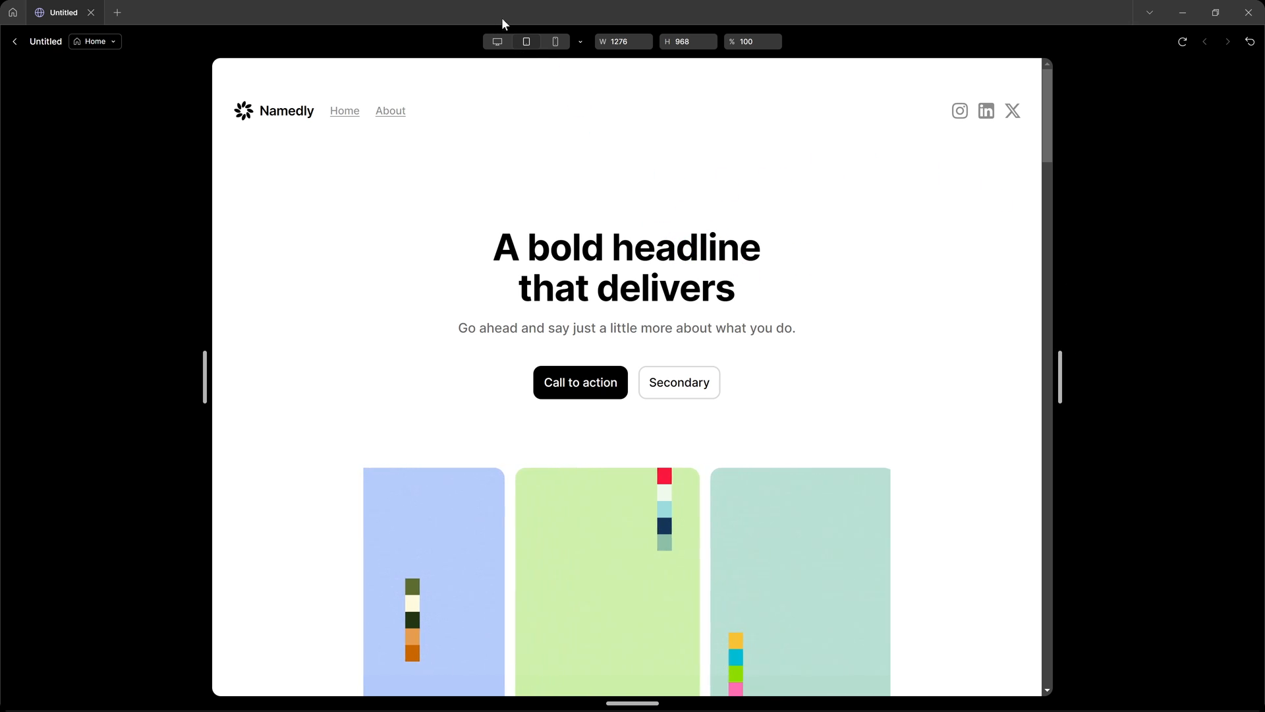
pyautogui.click(554, 42)
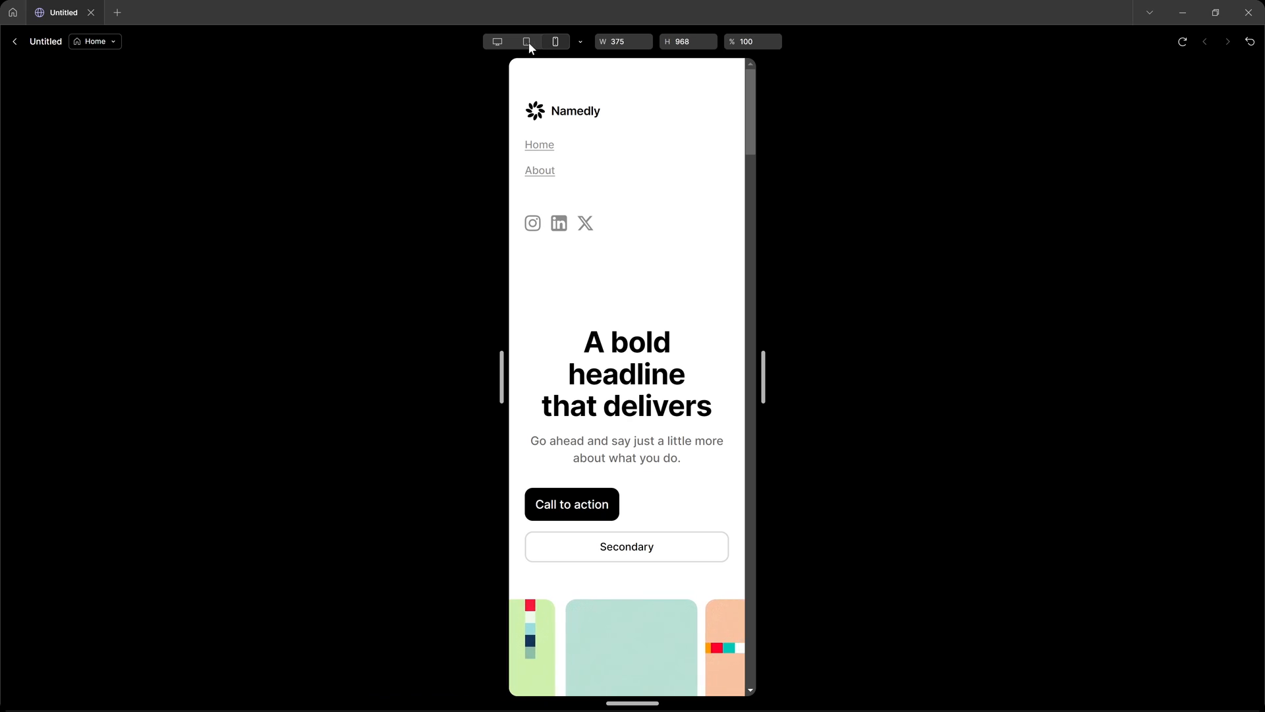
pyautogui.click(528, 42)
pyautogui.click(497, 41)
pyautogui.click(527, 42)
pyautogui.click(554, 42)
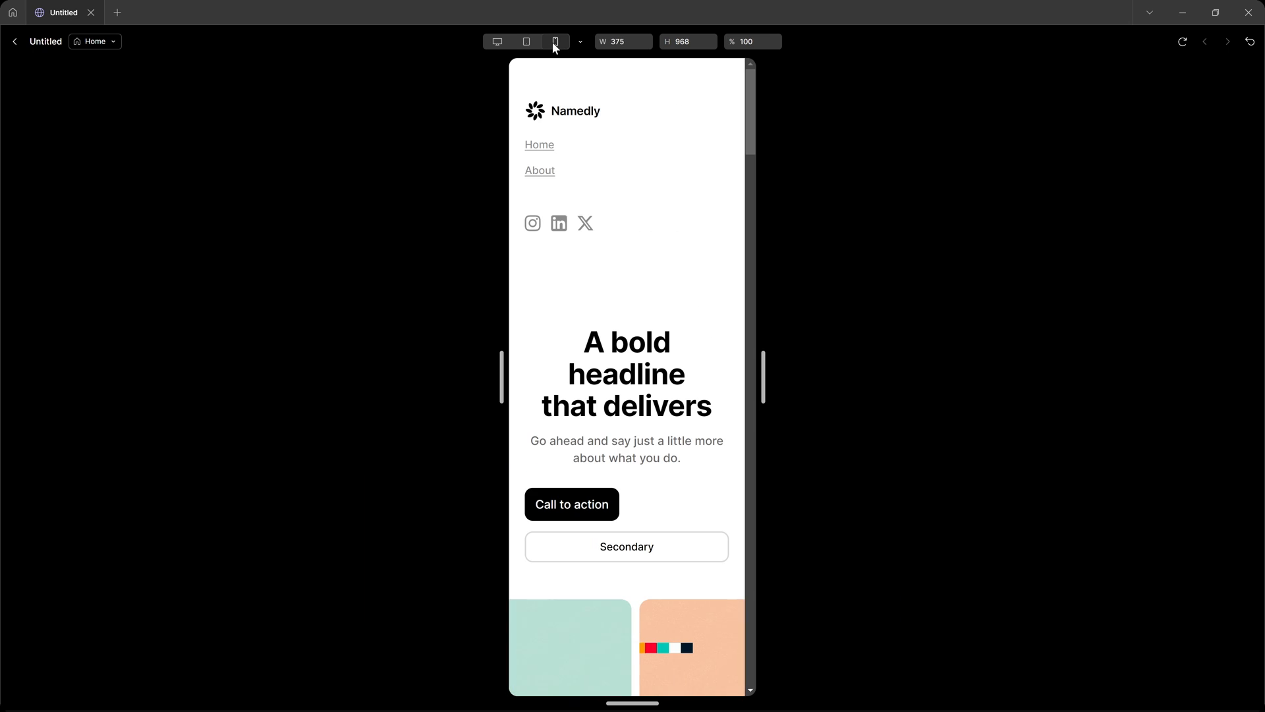
# Check the preview's list of device sizes and resize the mobile preview to test the narrow layouts.
pyautogui.click(580, 42)
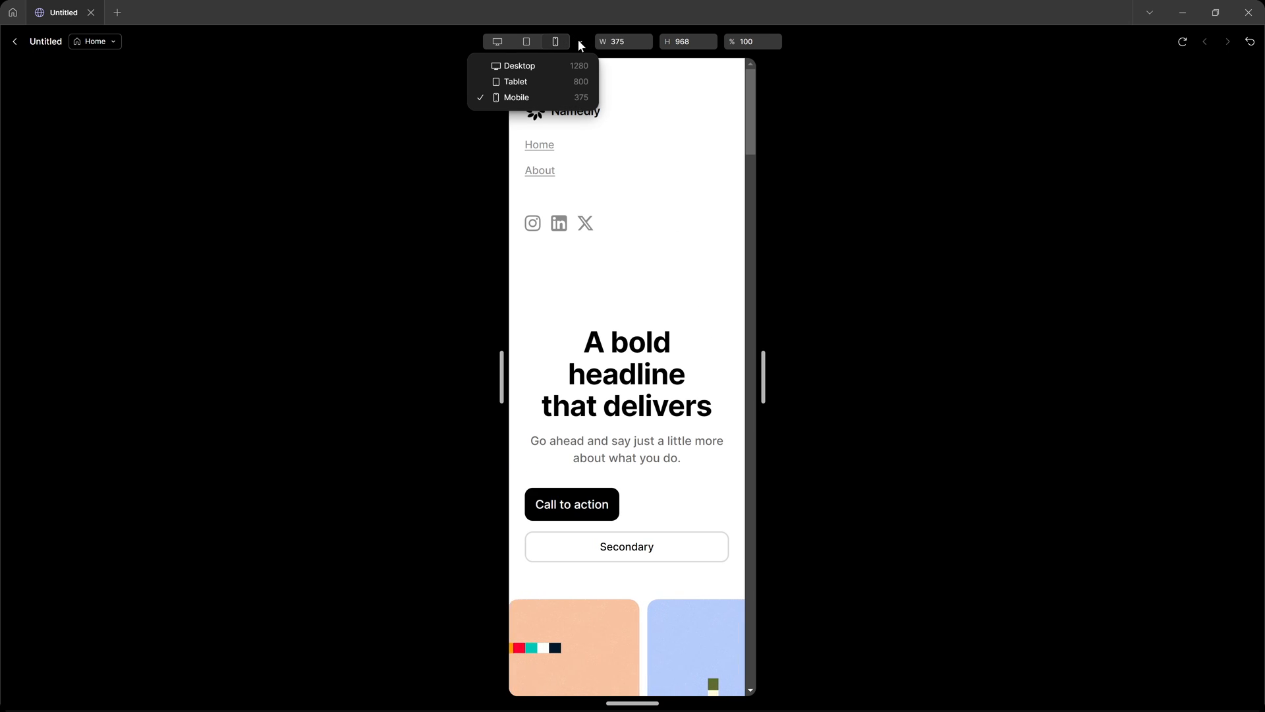
pyautogui.click(580, 44)
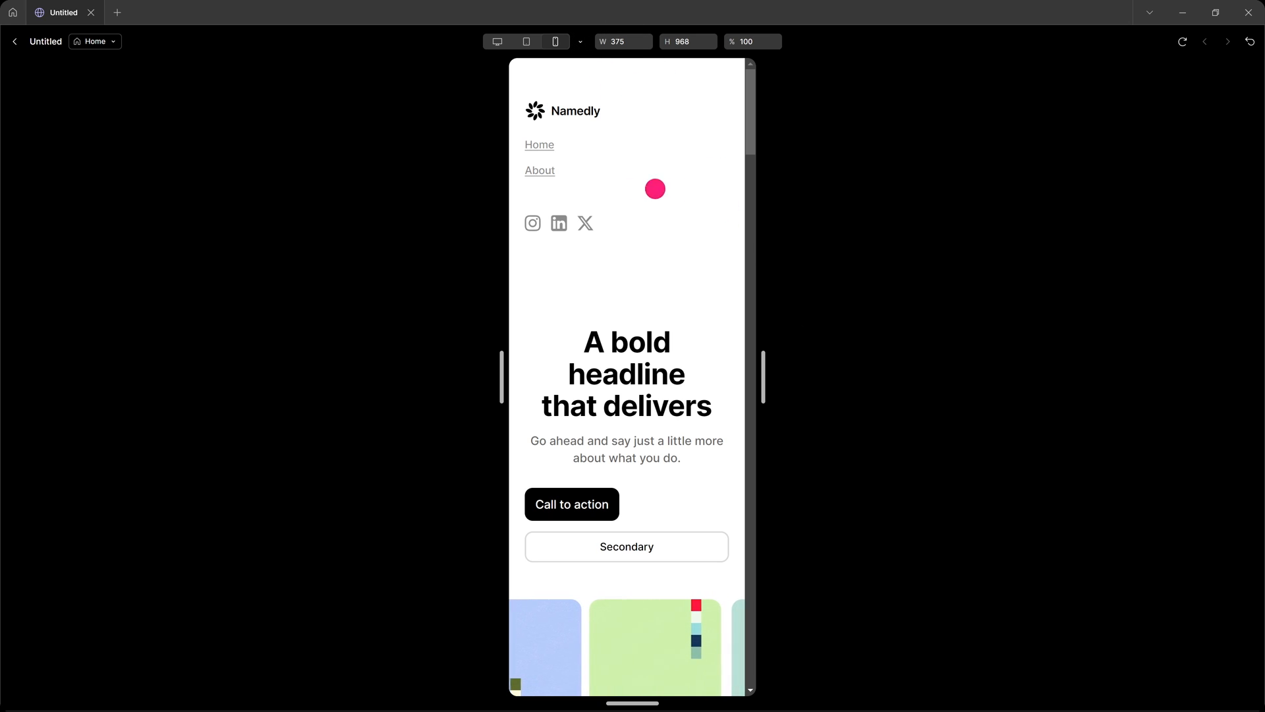
pyautogui.moveTo(763, 371); pyautogui.dragTo(709, 356)
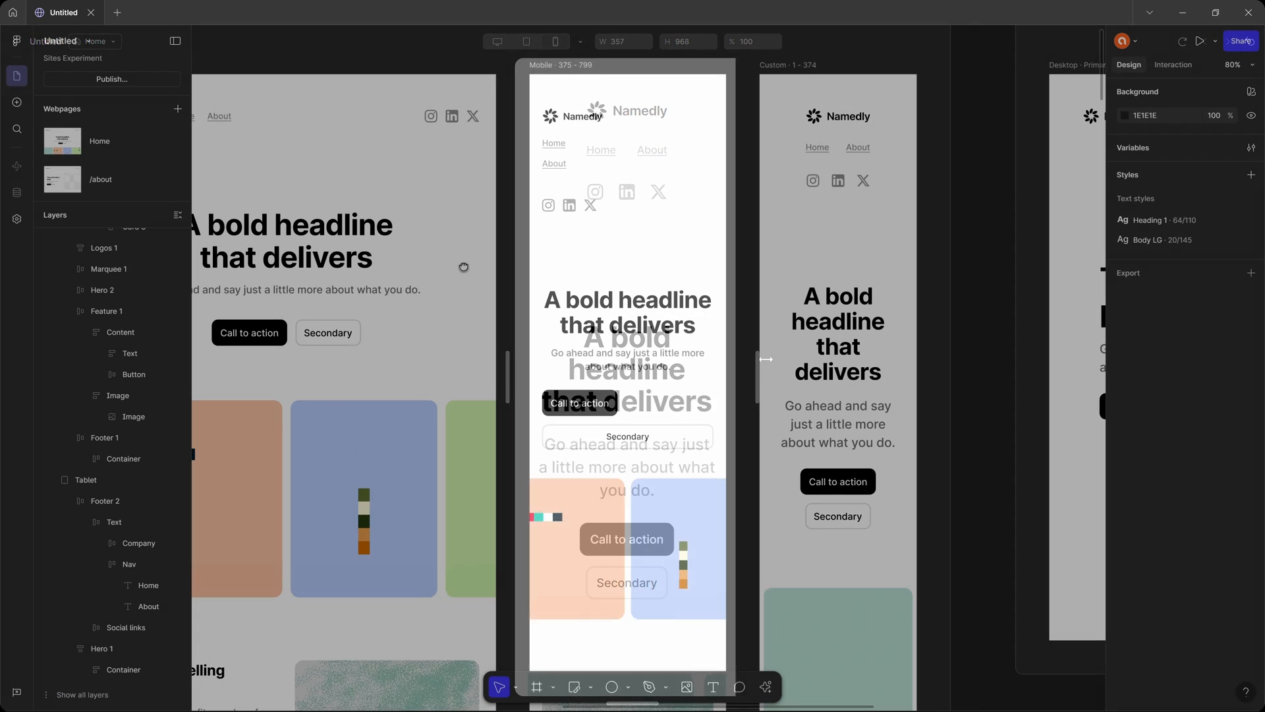
pyautogui.moveTo(768, 298); pyautogui.dragTo(591, 290)
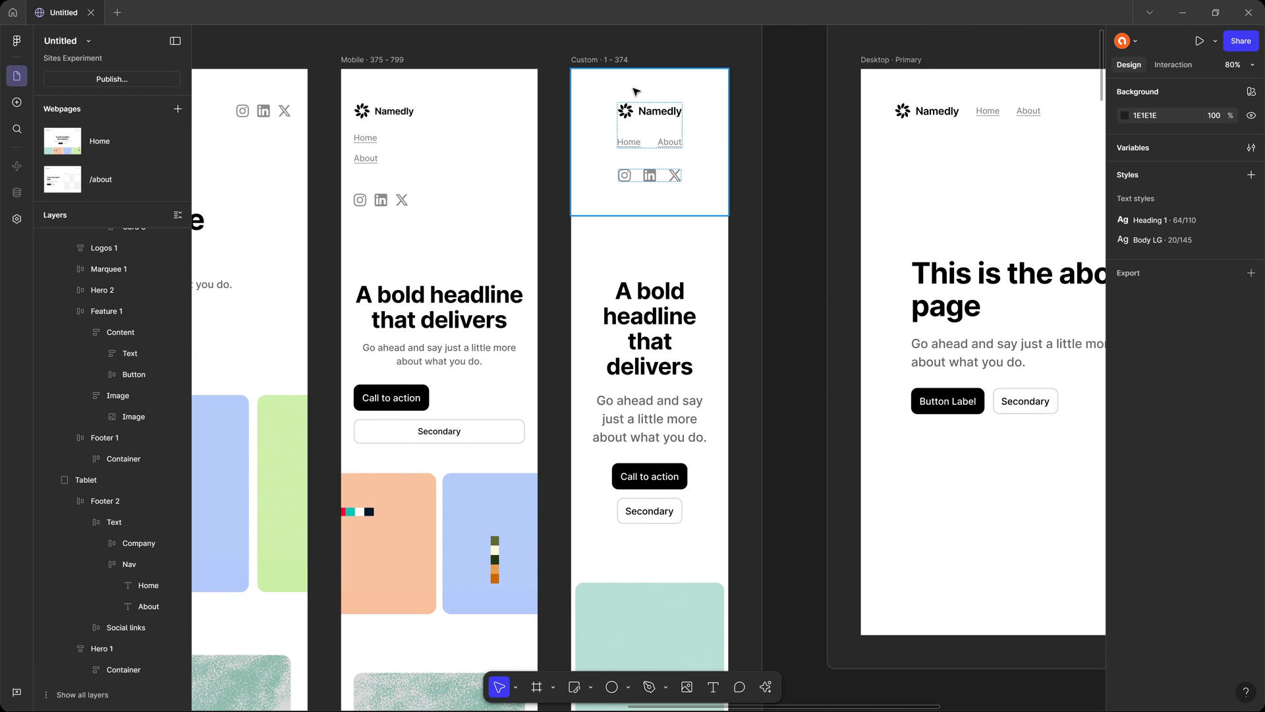
# Delete the header's social links from the Custom 1–374 breakpoint and preview the Home page at a width of 320.
pyautogui.click(653, 179)
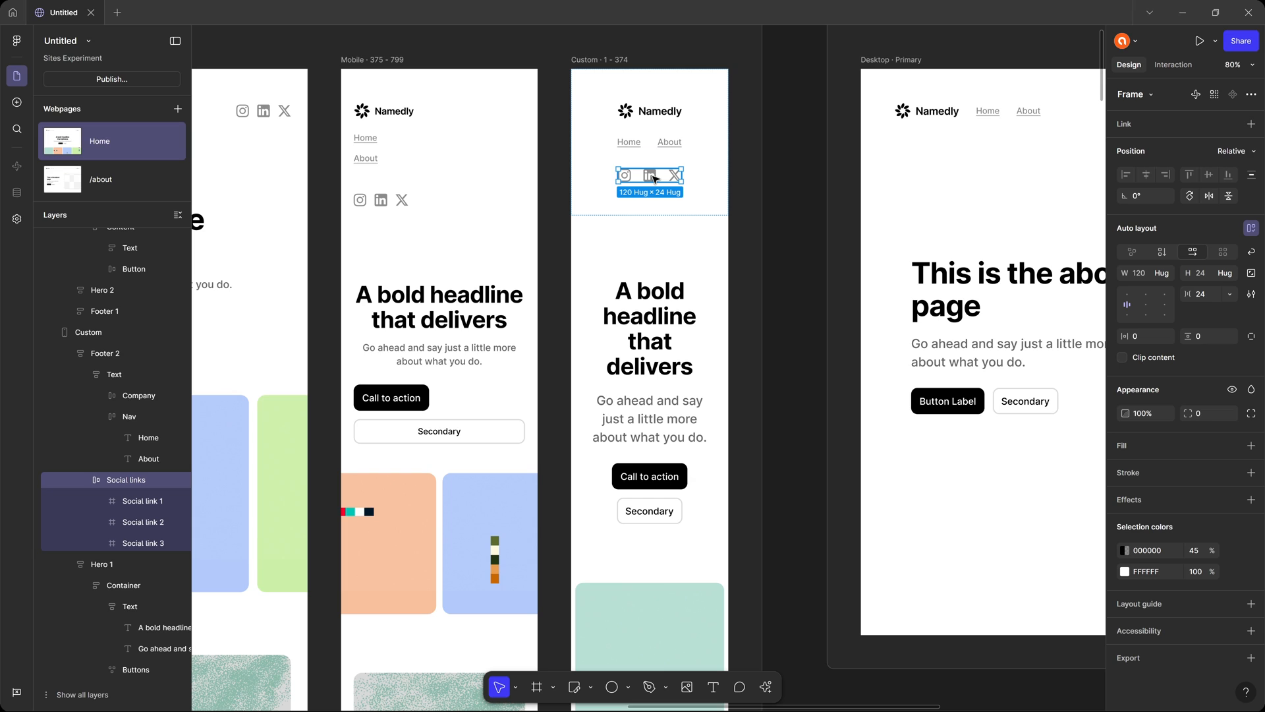
pyautogui.press('Delete')
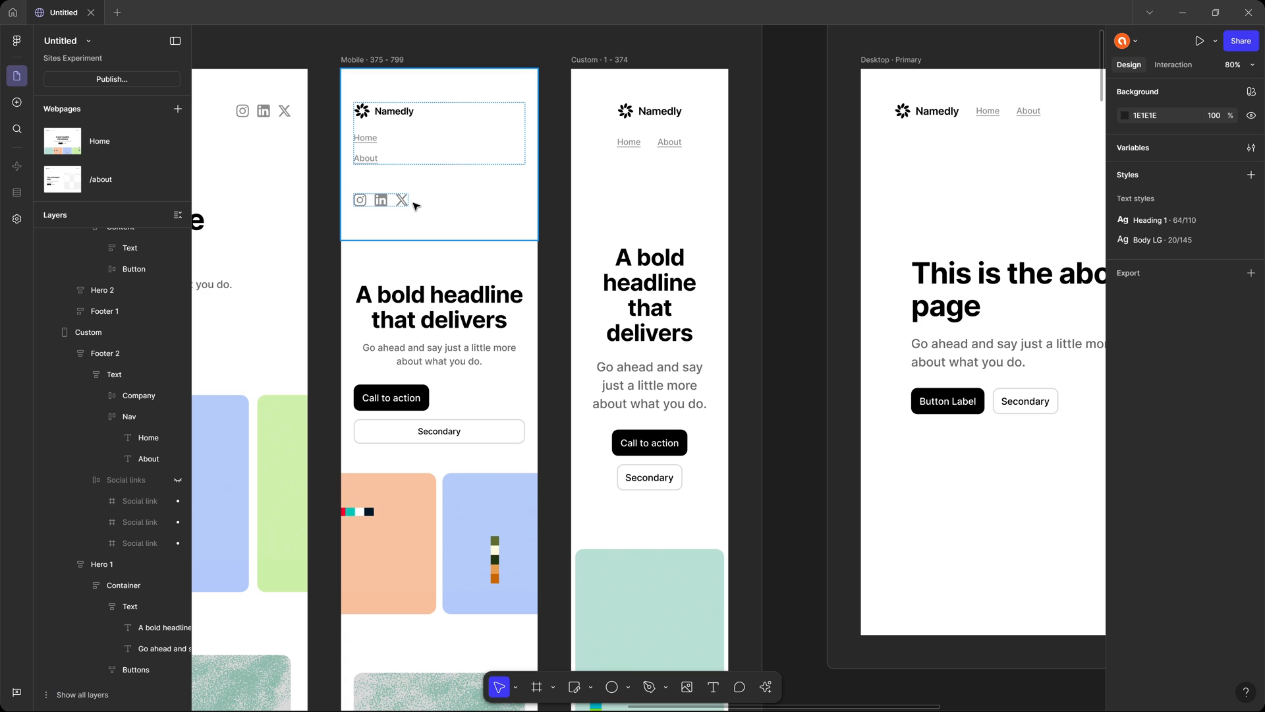
pyautogui.hotkey('shift', 'space')
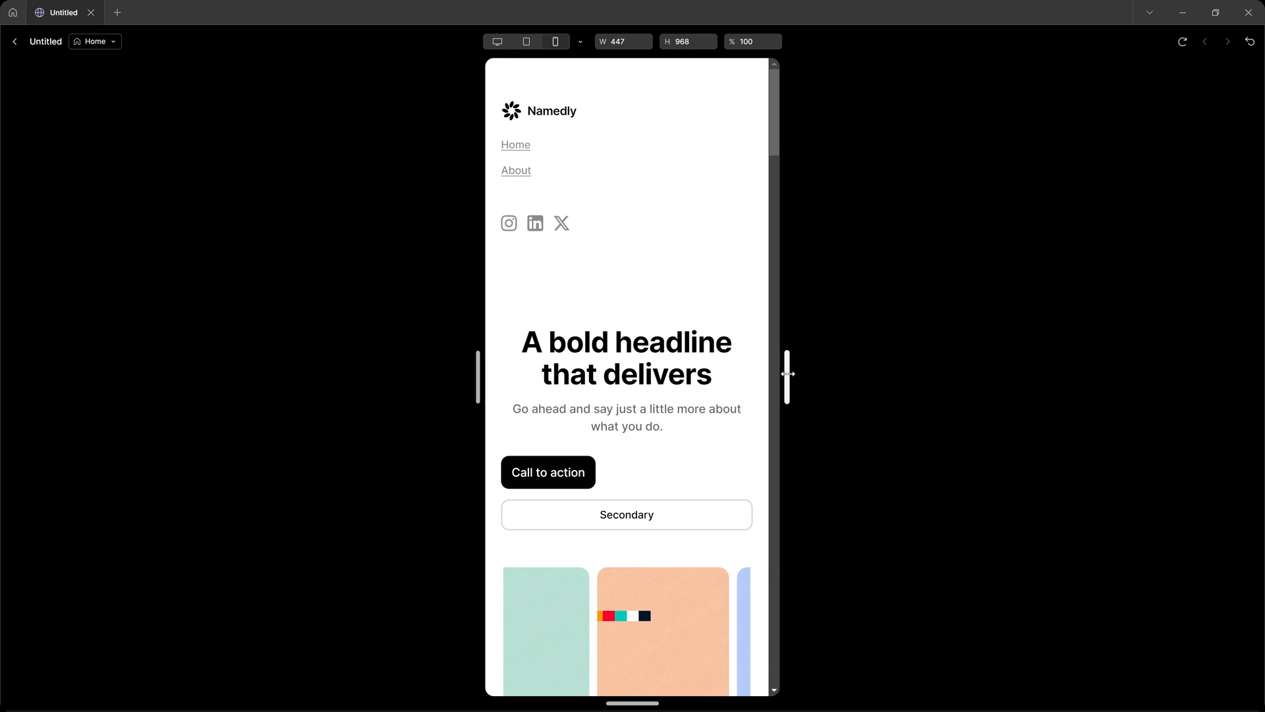
pyautogui.moveTo(788, 373); pyautogui.dragTo(689, 374)
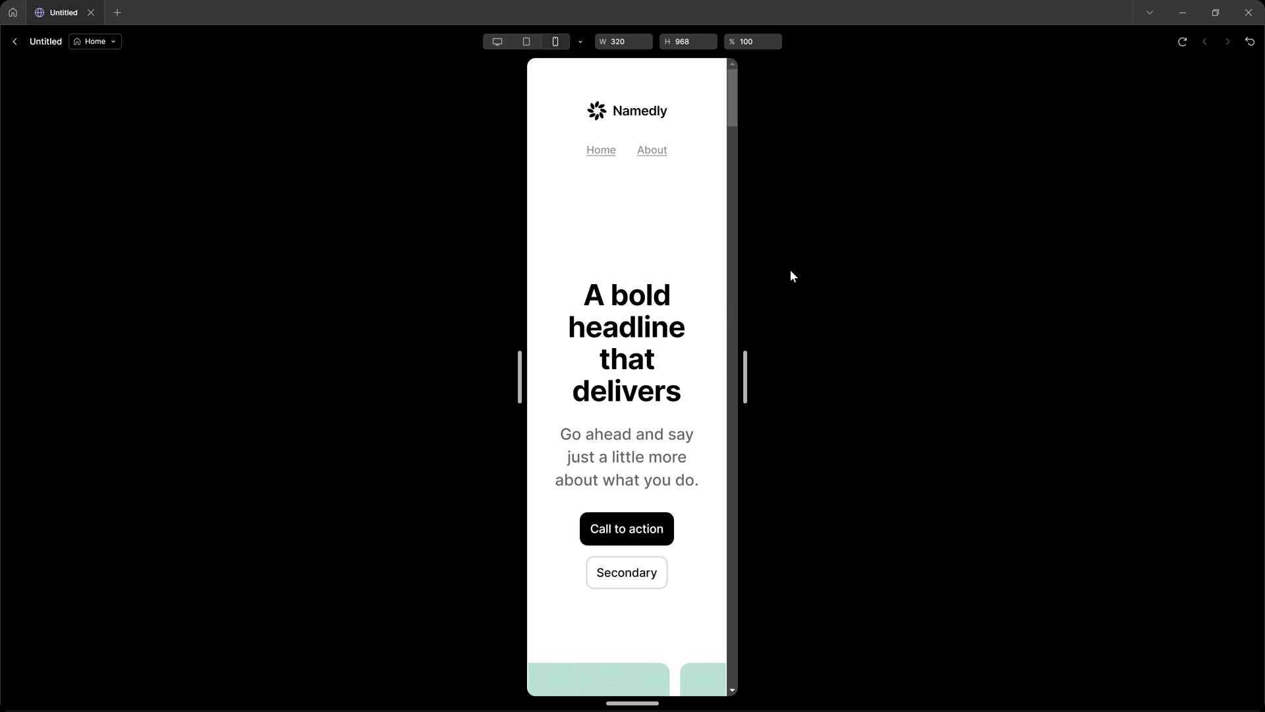
# Preview the /about page, resize it to 1318 by 952 to check its layout, and return to the editor.
pyautogui.click(96, 41)
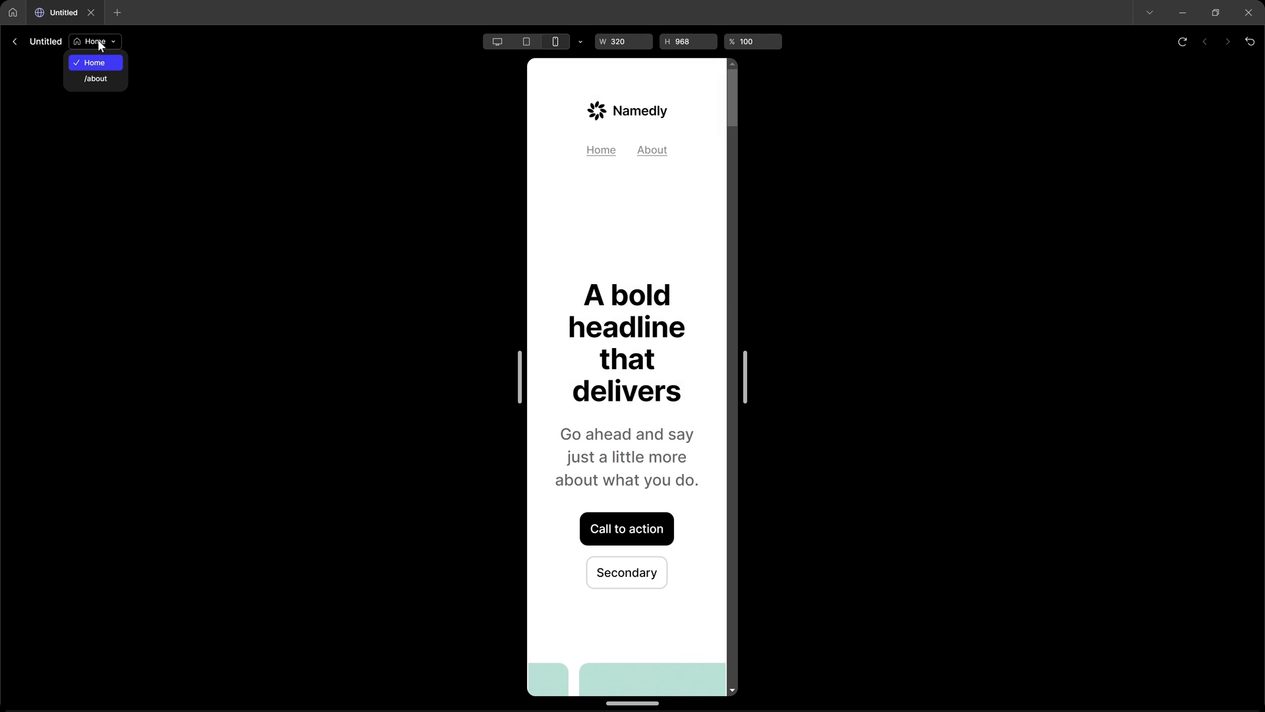
pyautogui.click(95, 79)
pyautogui.moveTo(746, 377); pyautogui.dragTo(1106, 377)
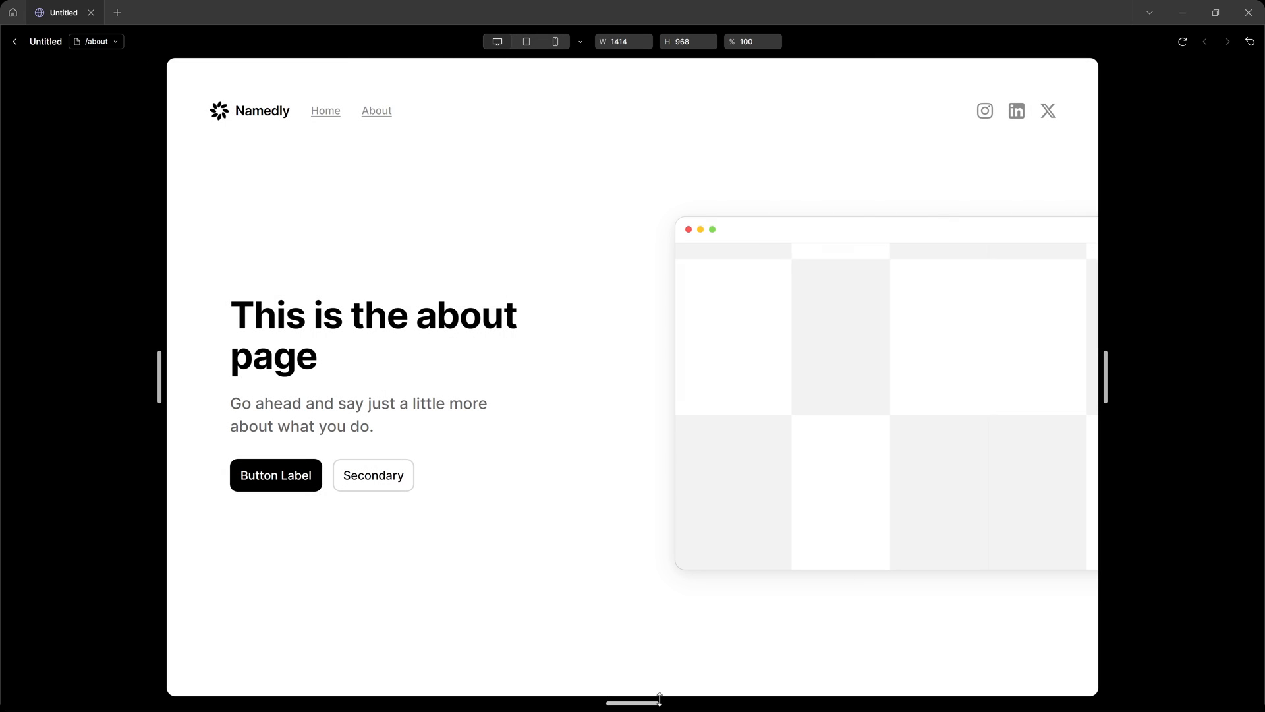
pyautogui.moveTo(660, 700); pyautogui.dragTo(766, 691)
pyautogui.moveTo(1104, 379); pyautogui.dragTo(1074, 371)
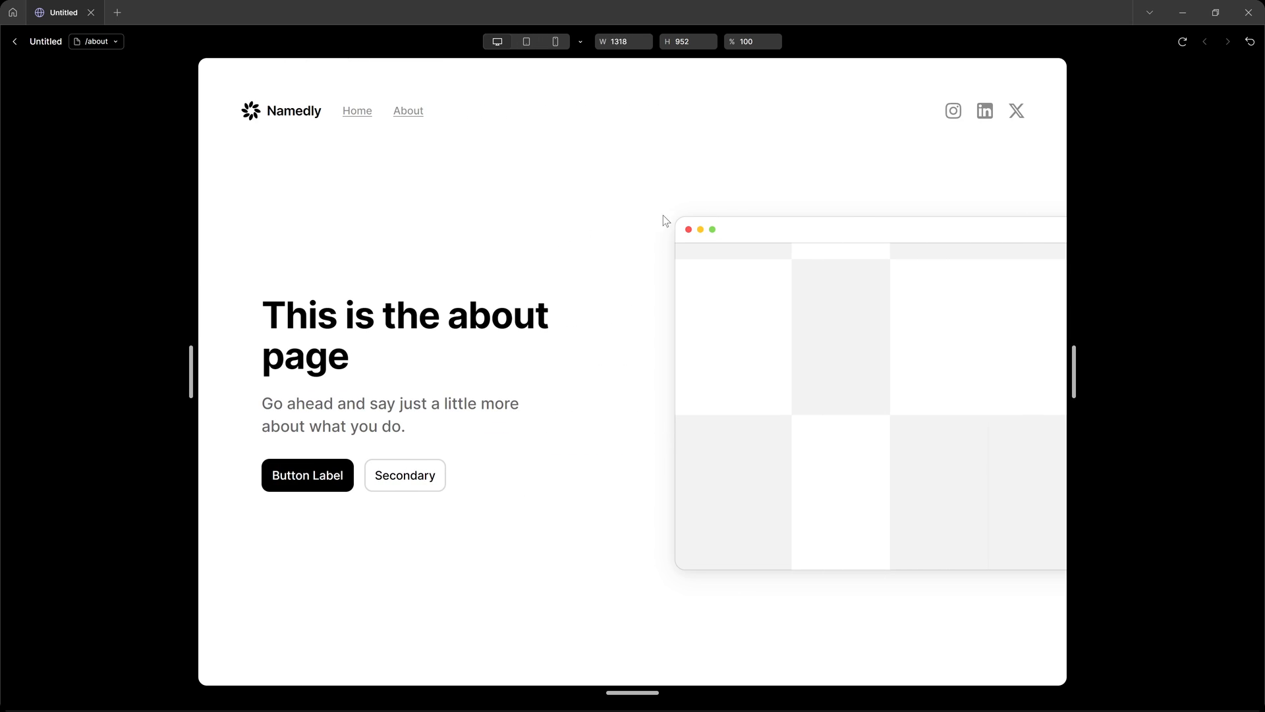
pyautogui.press('Escape')
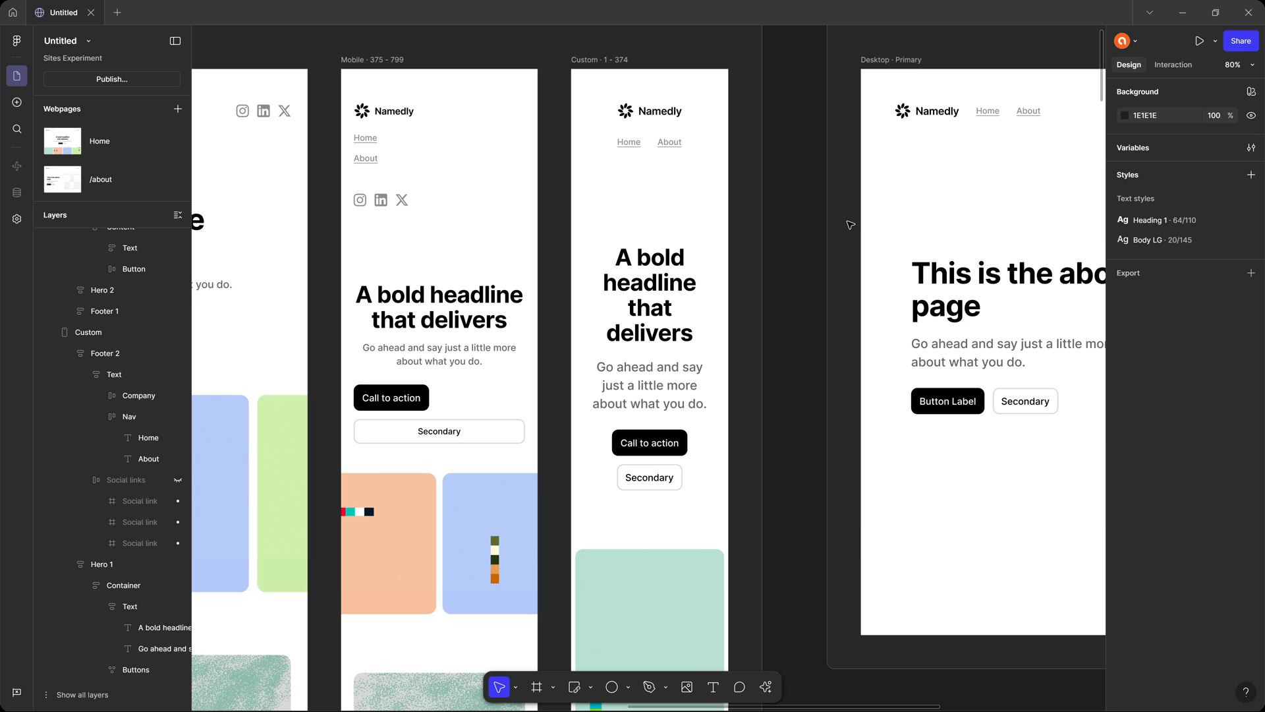
# Set the Home page's Mobile breakpoint width to 400.
pyautogui.moveTo(482, 155); pyautogui.dragTo(810, 203)
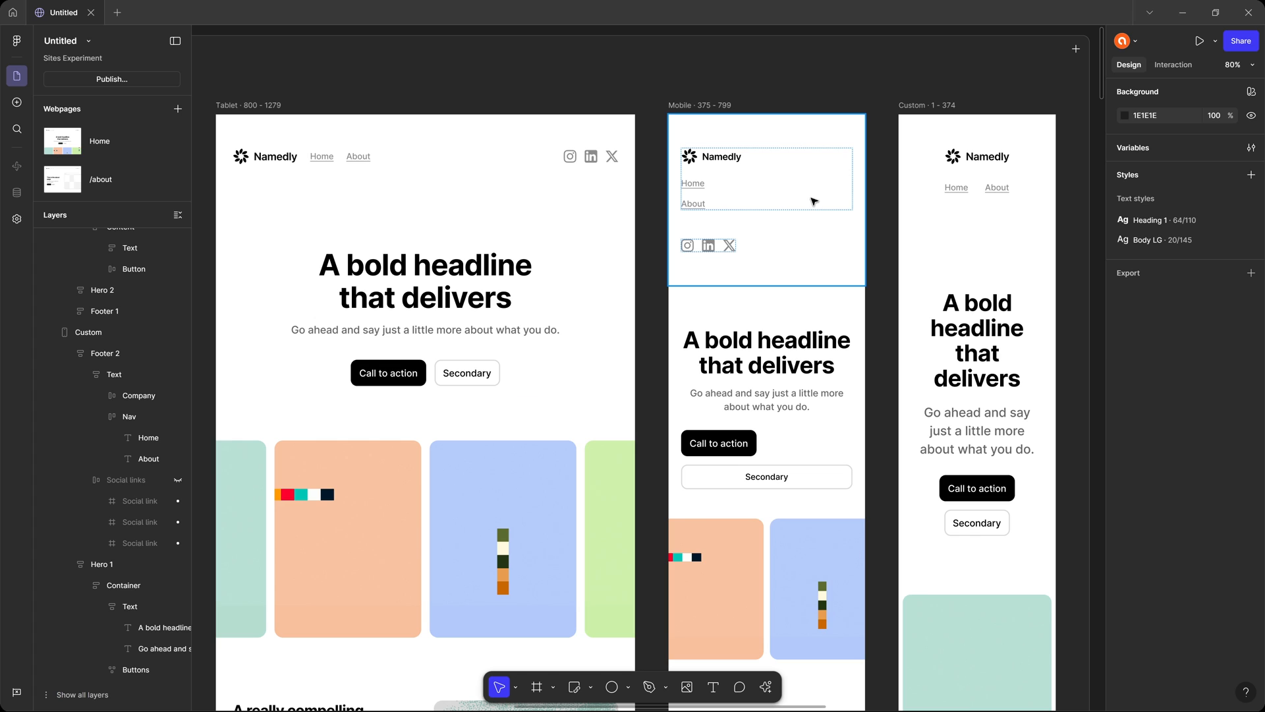
pyautogui.click(708, 103)
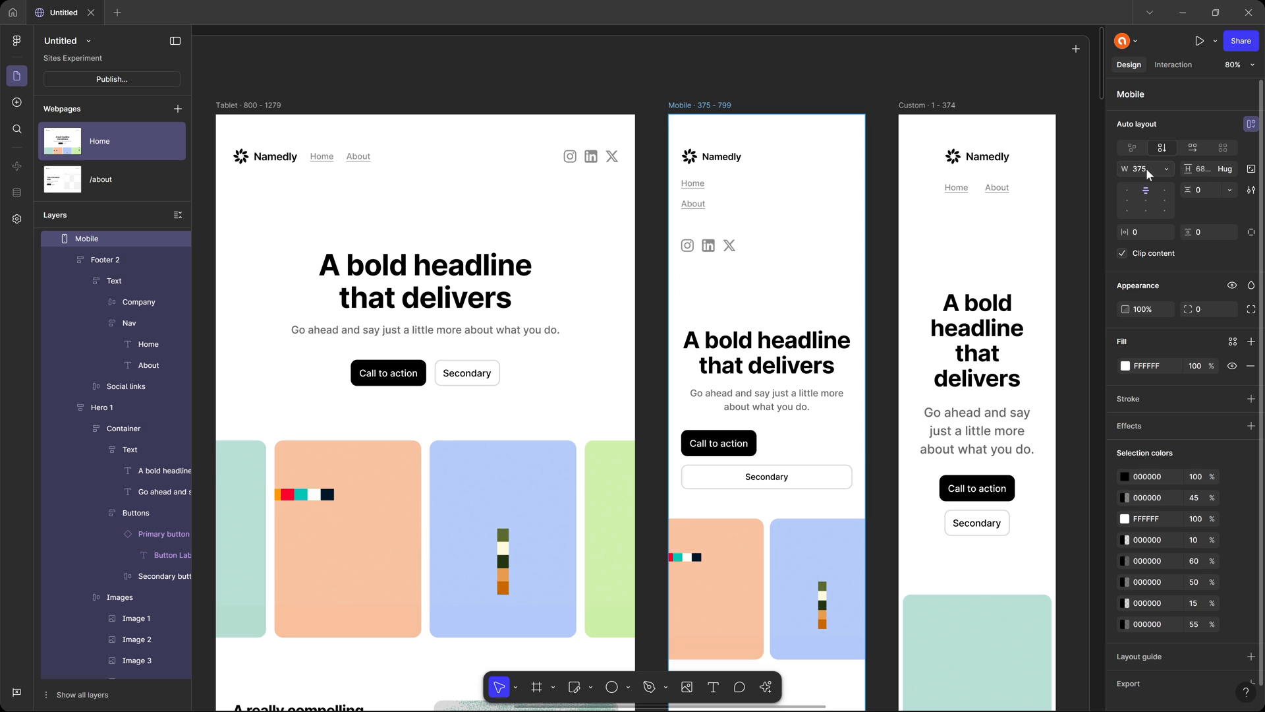
pyautogui.click(1166, 170)
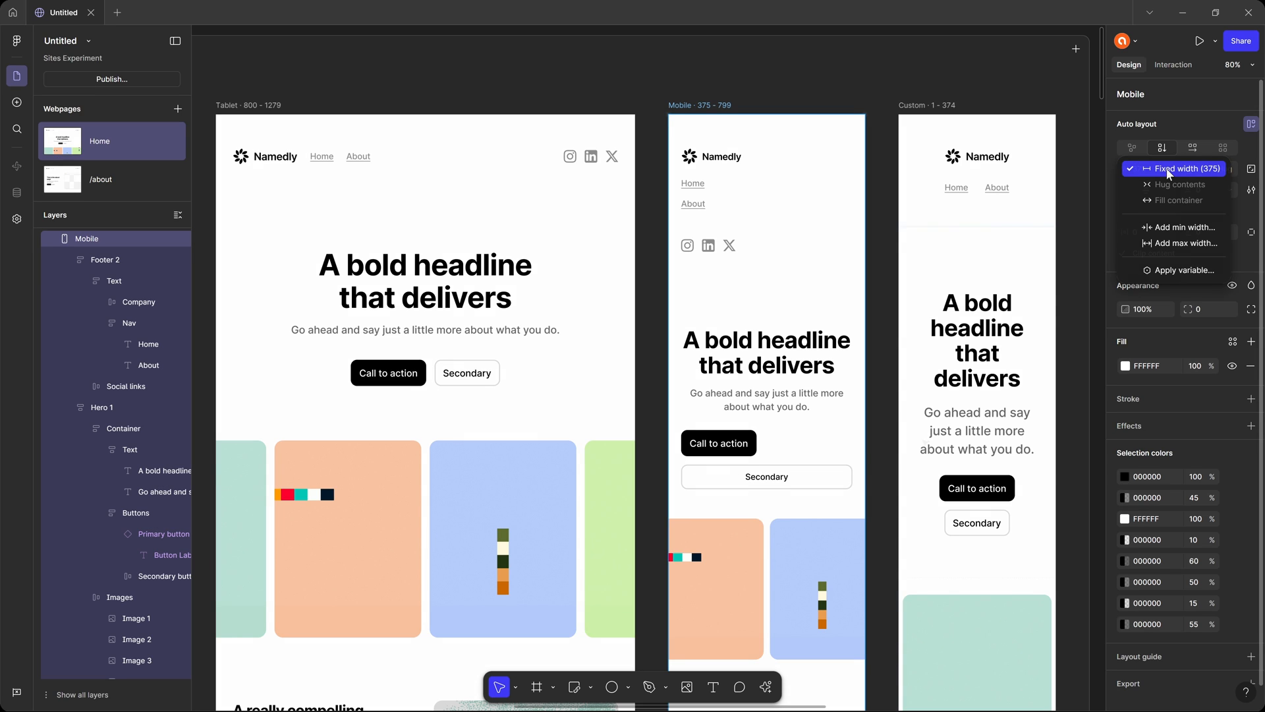
pyautogui.click(1167, 170)
pyautogui.moveTo(865, 483)
pyautogui.mouseDown()
pyautogui.moveTo(804, 482)
pyautogui.moveTo(877, 477)
pyautogui.mouseUp()
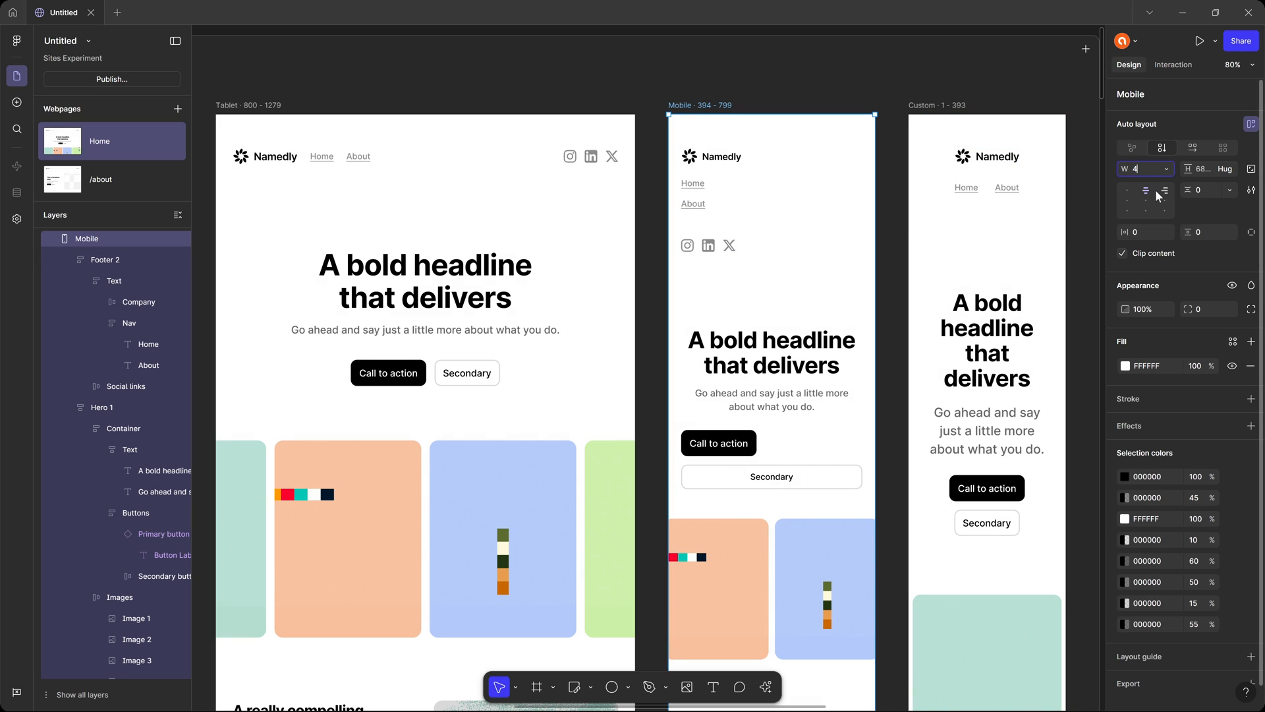
pyautogui.write('00')
pyautogui.press('Tab')
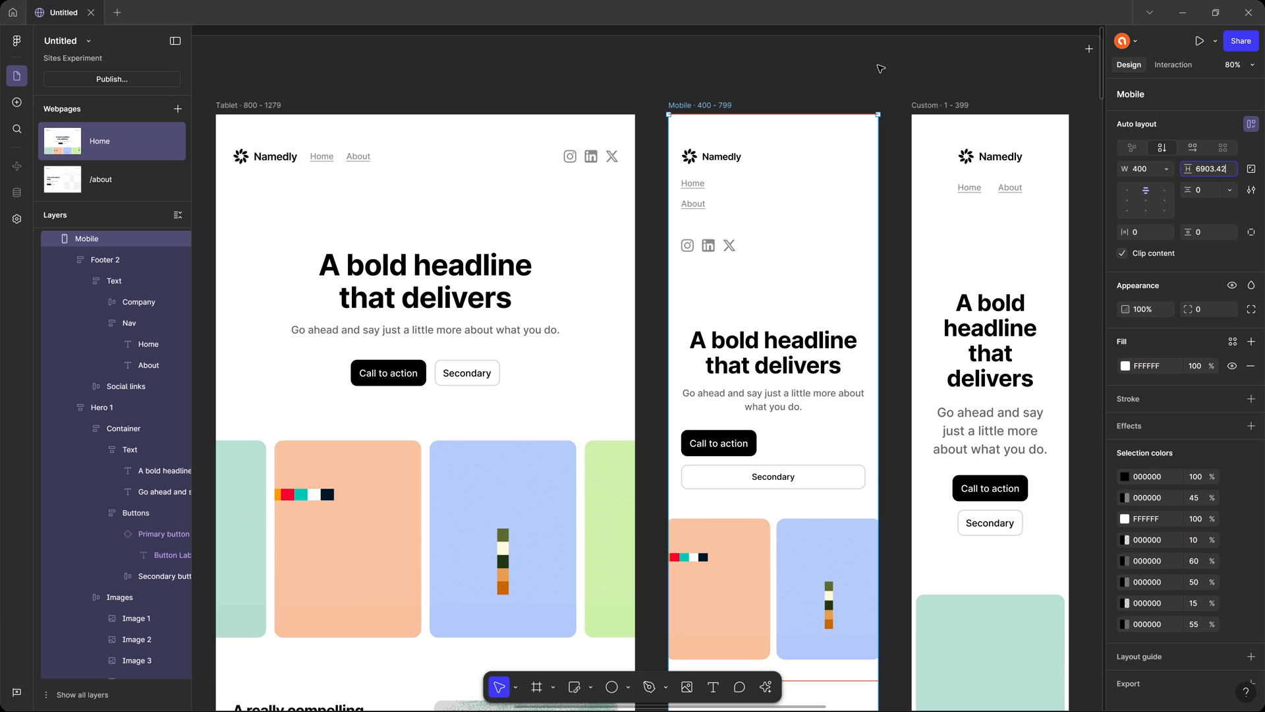
pyautogui.click(857, 34)
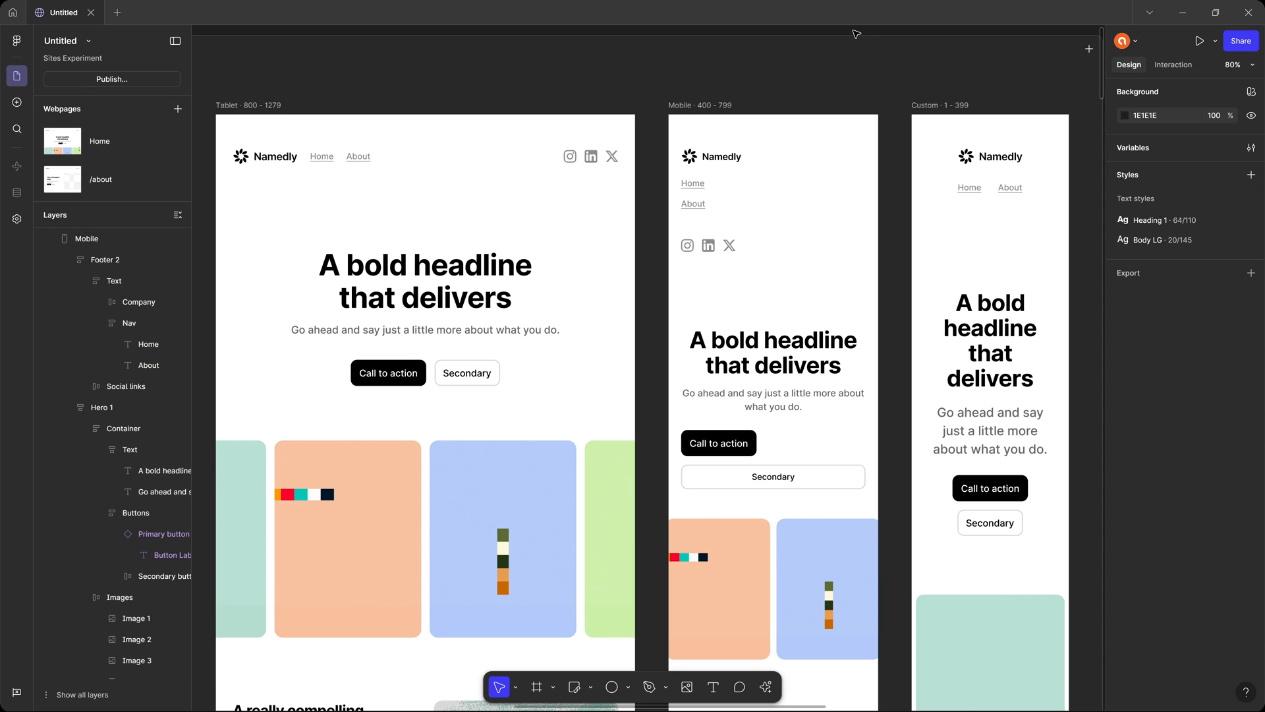
# Try resizing the Home page's Tablet breakpoint by its edge.
pyautogui.moveTo(615, 198)
pyautogui.mouseDown()
pyautogui.moveTo(1018, 187)
pyautogui.moveTo(620, 176)
pyautogui.mouseUp()
pyautogui.moveTo(826, 166); pyautogui.dragTo(1091, 177)
pyautogui.click(587, 111)
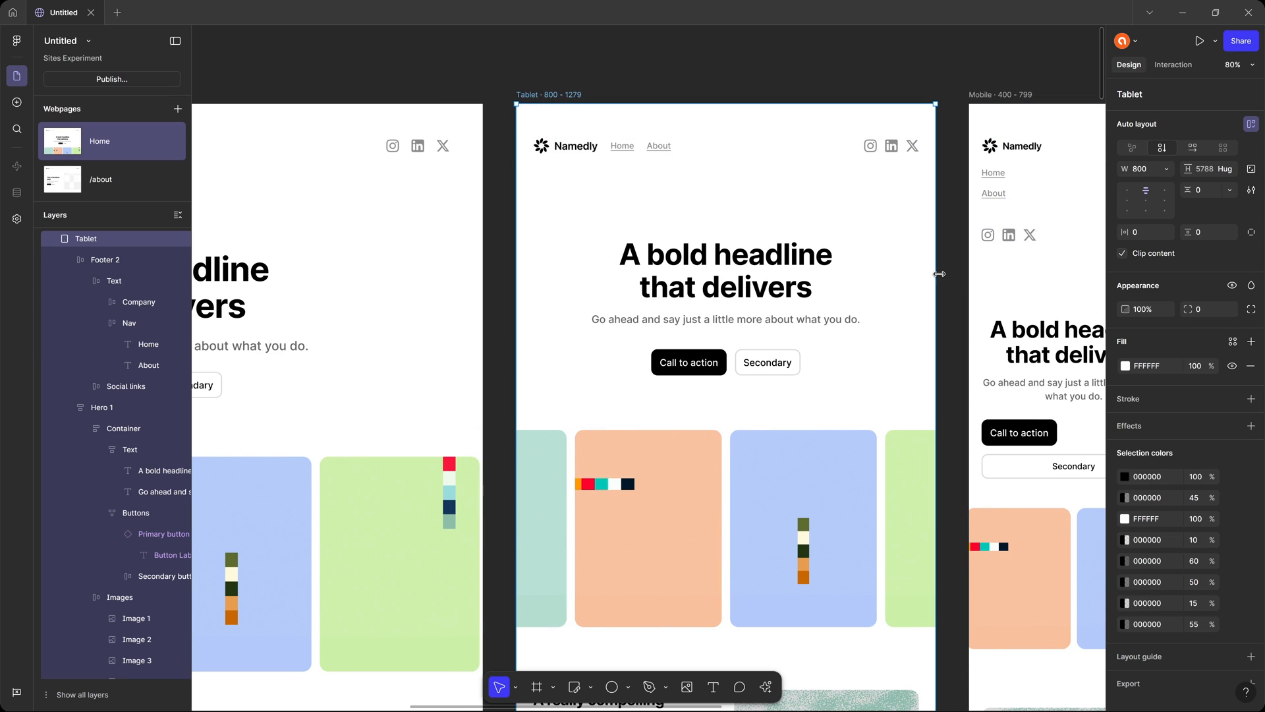
pyautogui.moveTo(926, 274); pyautogui.dragTo(916, 274)
pyautogui.moveTo(930, 274); pyautogui.dragTo(938, 276)
# Compare the Home page's header across breakpoints and examine the Heading 1 text style's settings for Desktop, Tablet and Mobile.
pyautogui.hscroll(5, 630, 202)
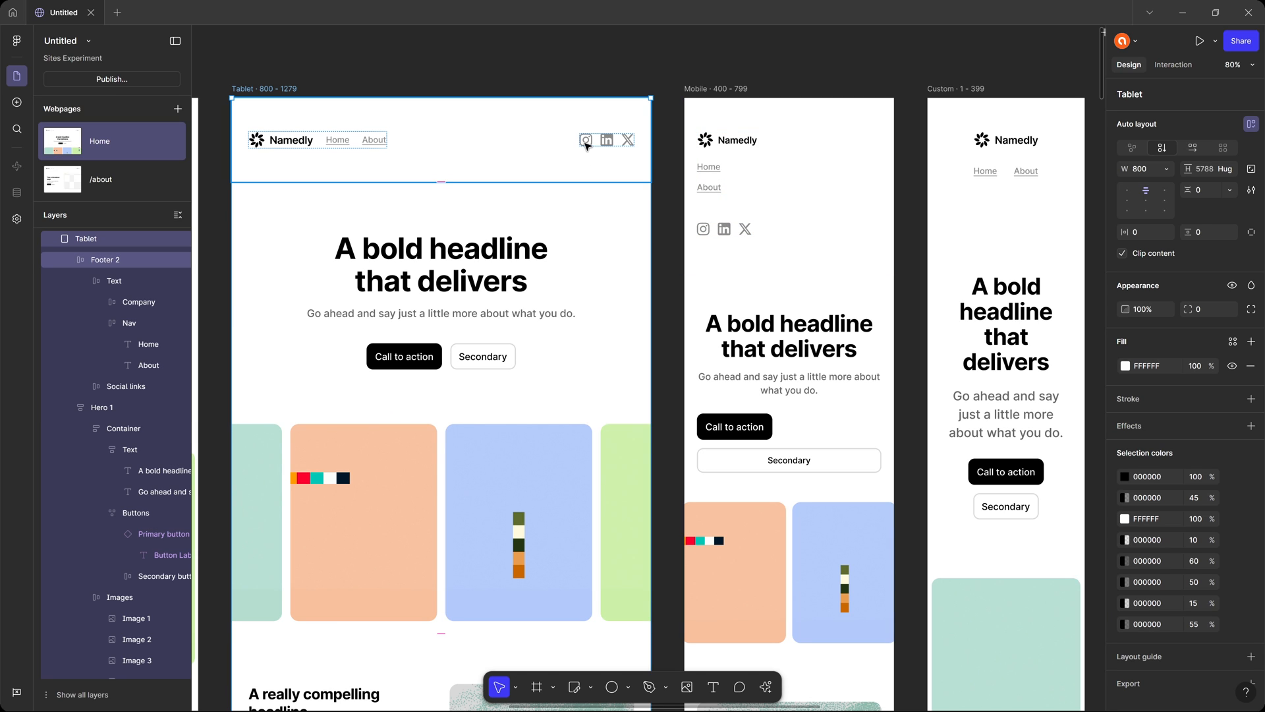
pyautogui.hscroll(-10, 585, 144)
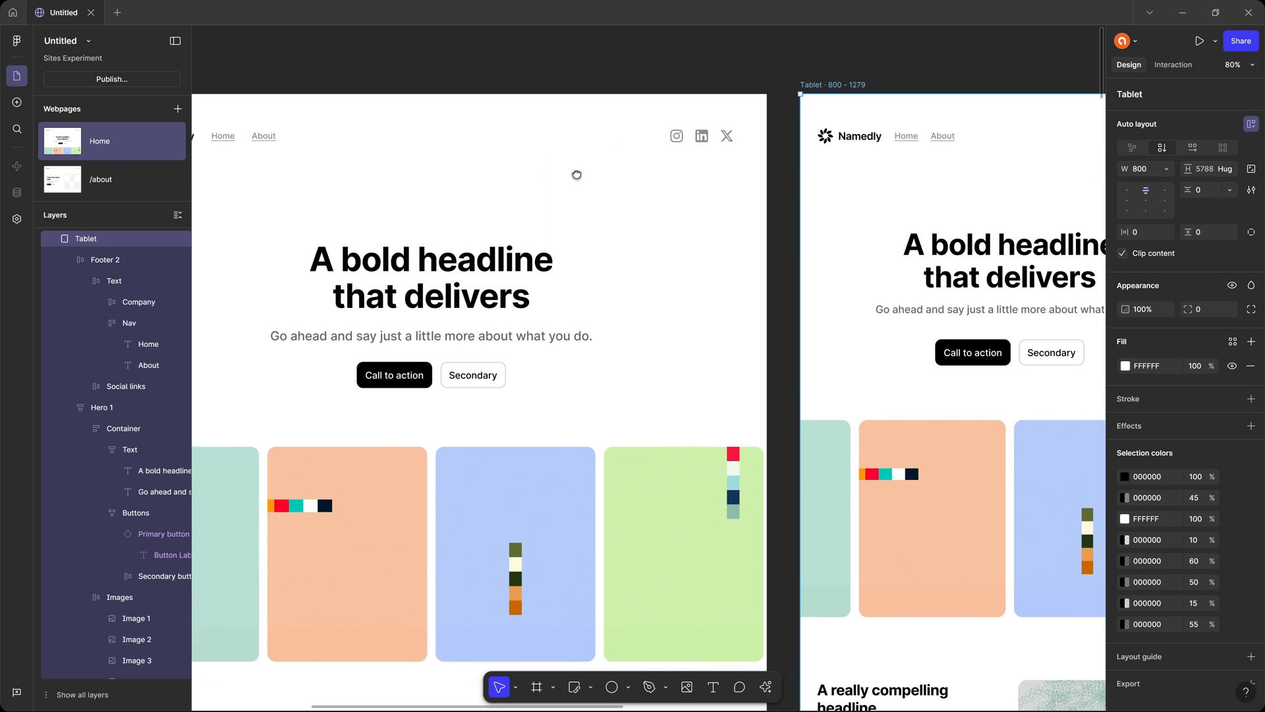
pyautogui.hscroll(8, 577, 175)
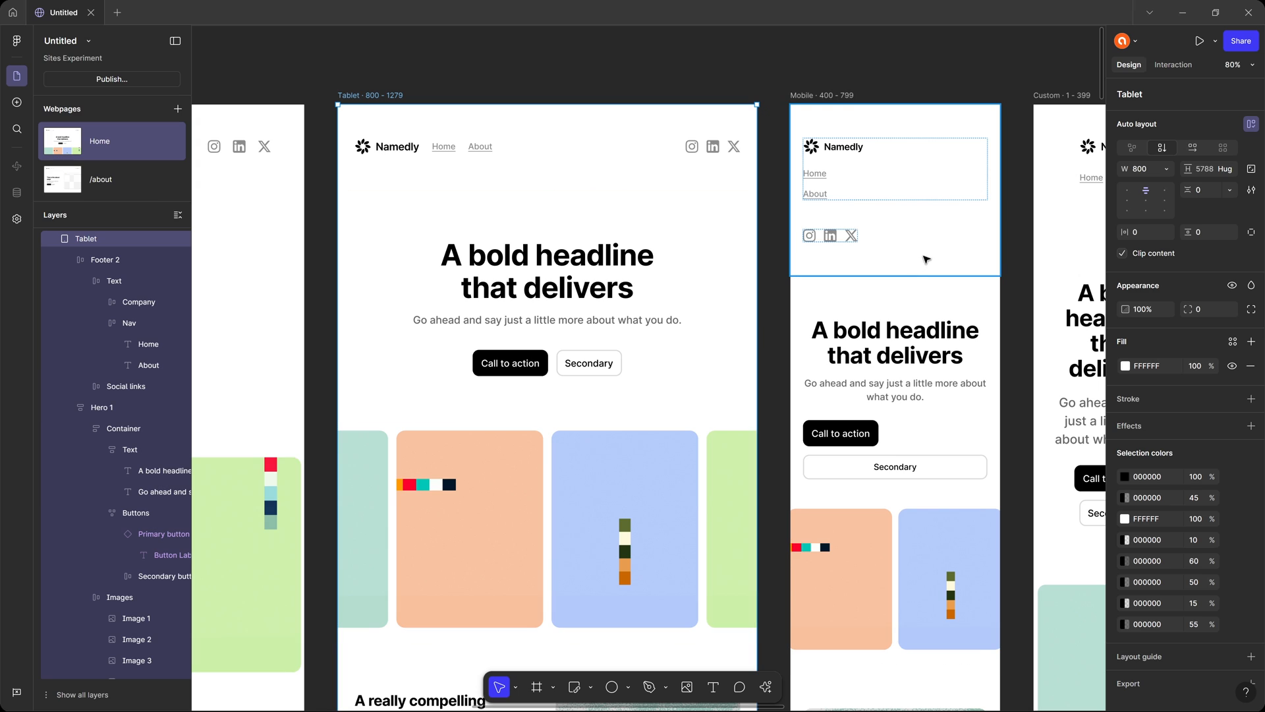
pyautogui.scroll(1, 794, 51)
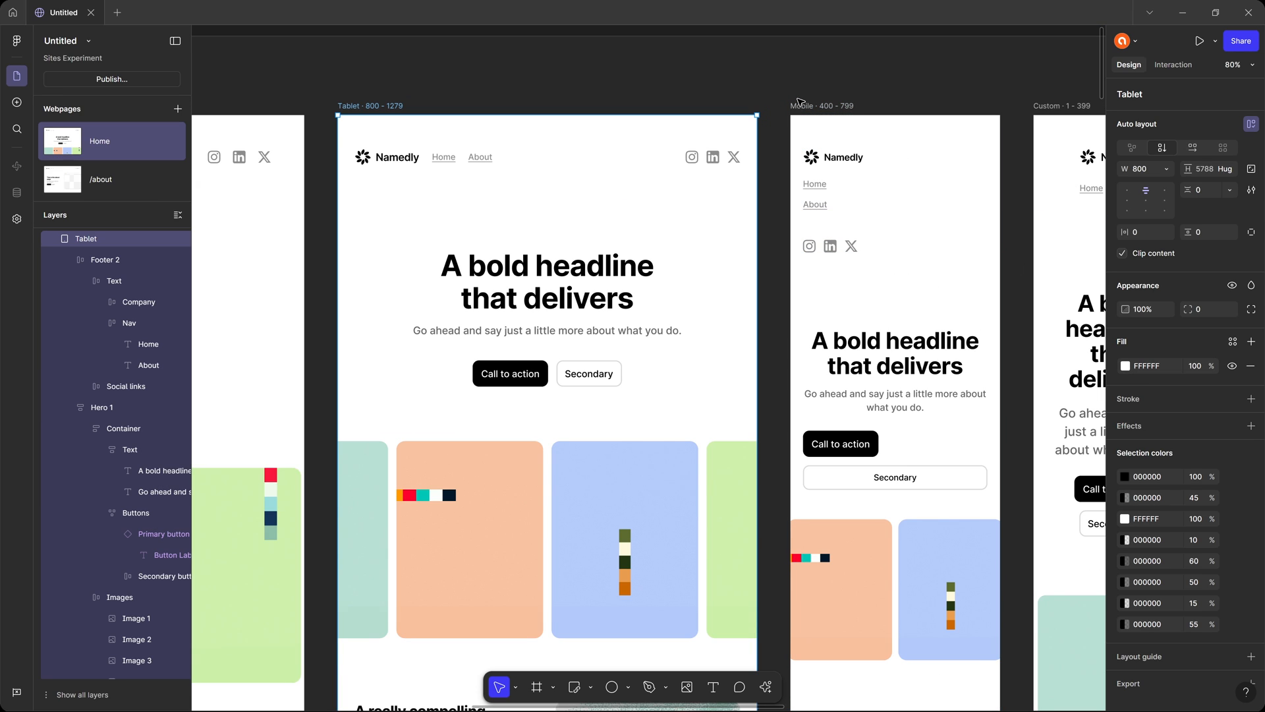
pyautogui.click(802, 45)
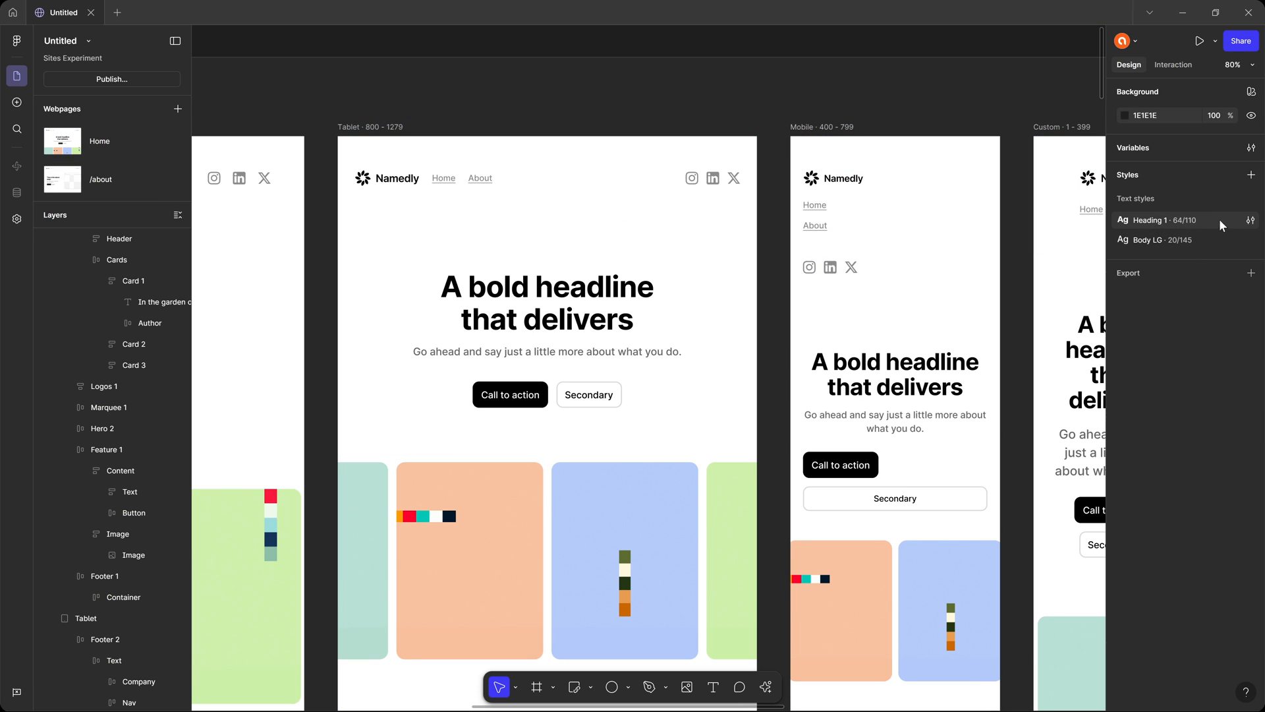
pyautogui.click(1252, 224)
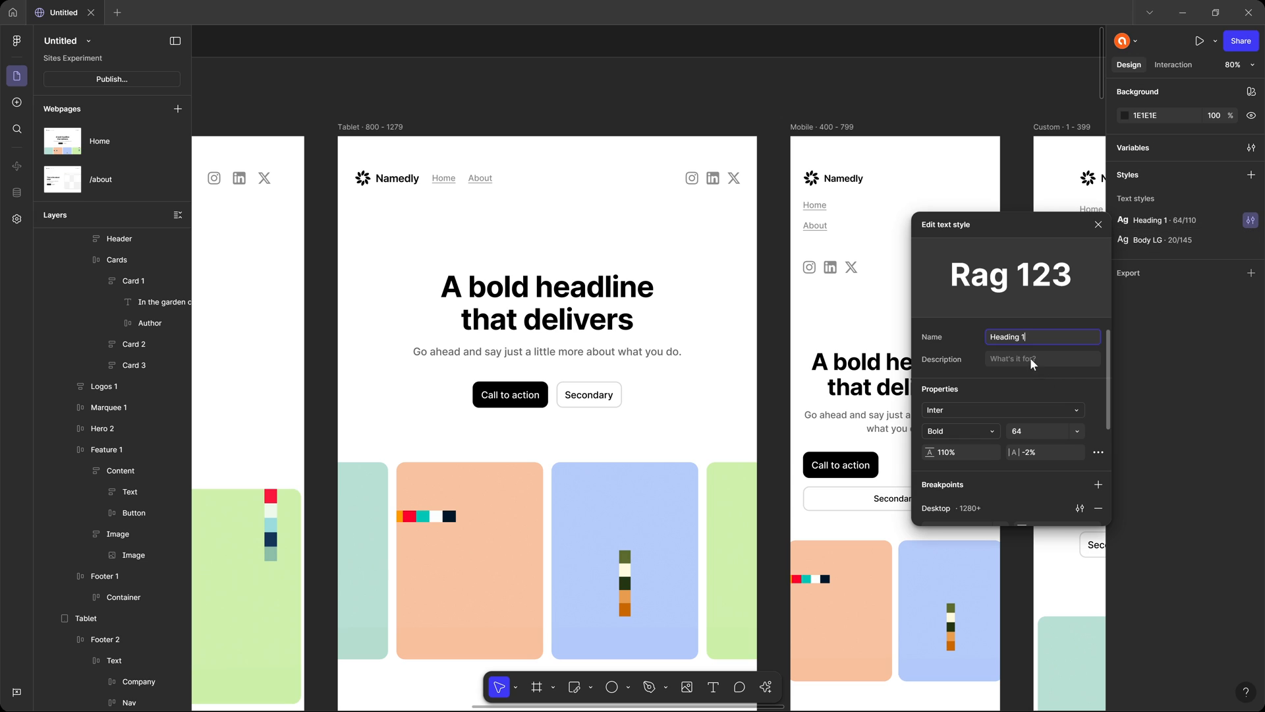
pyautogui.scroll(-3, 1033, 363)
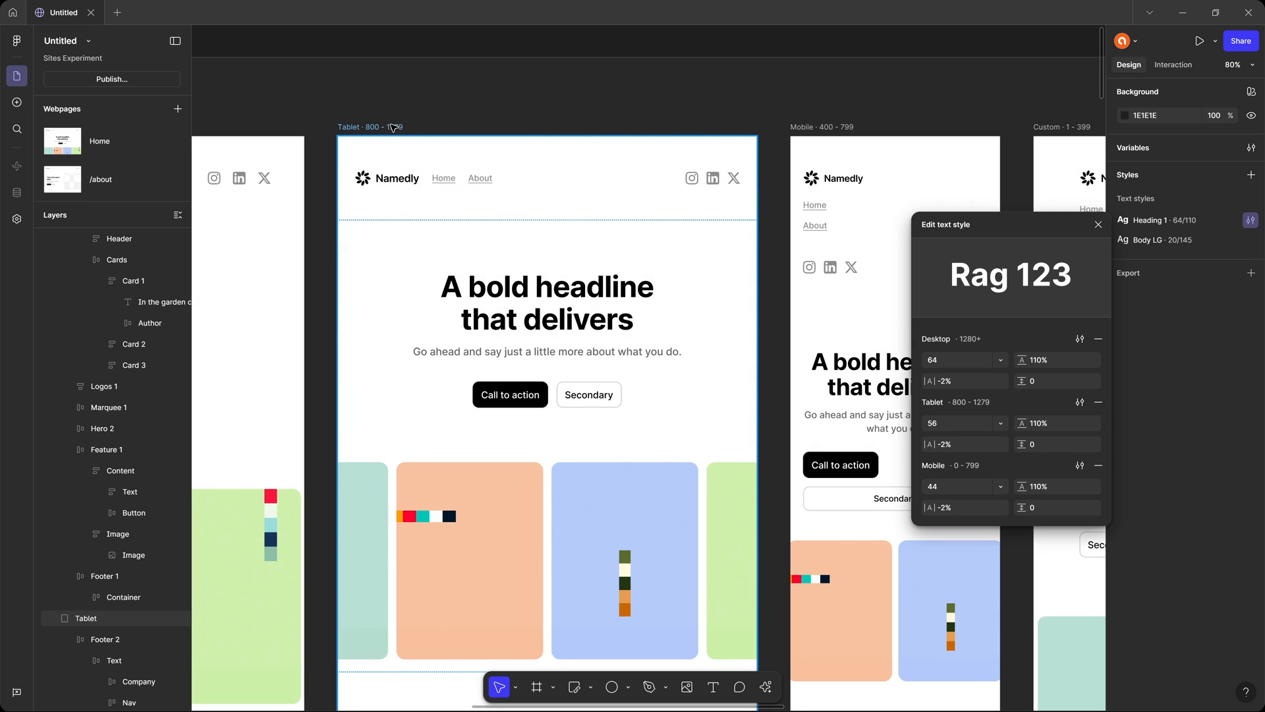
# Narrow the Home page's Tablet breakpoint to a width of 704.
pyautogui.click(393, 128)
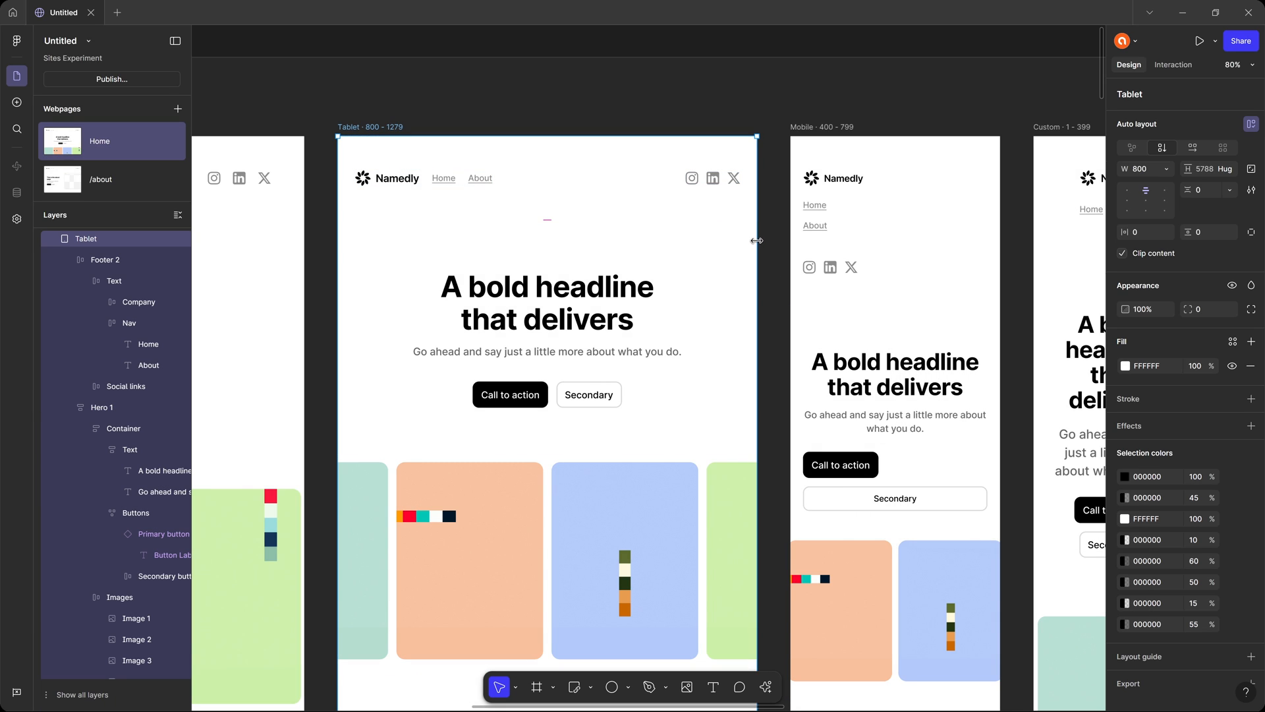
pyautogui.moveTo(751, 242); pyautogui.dragTo(707, 249)
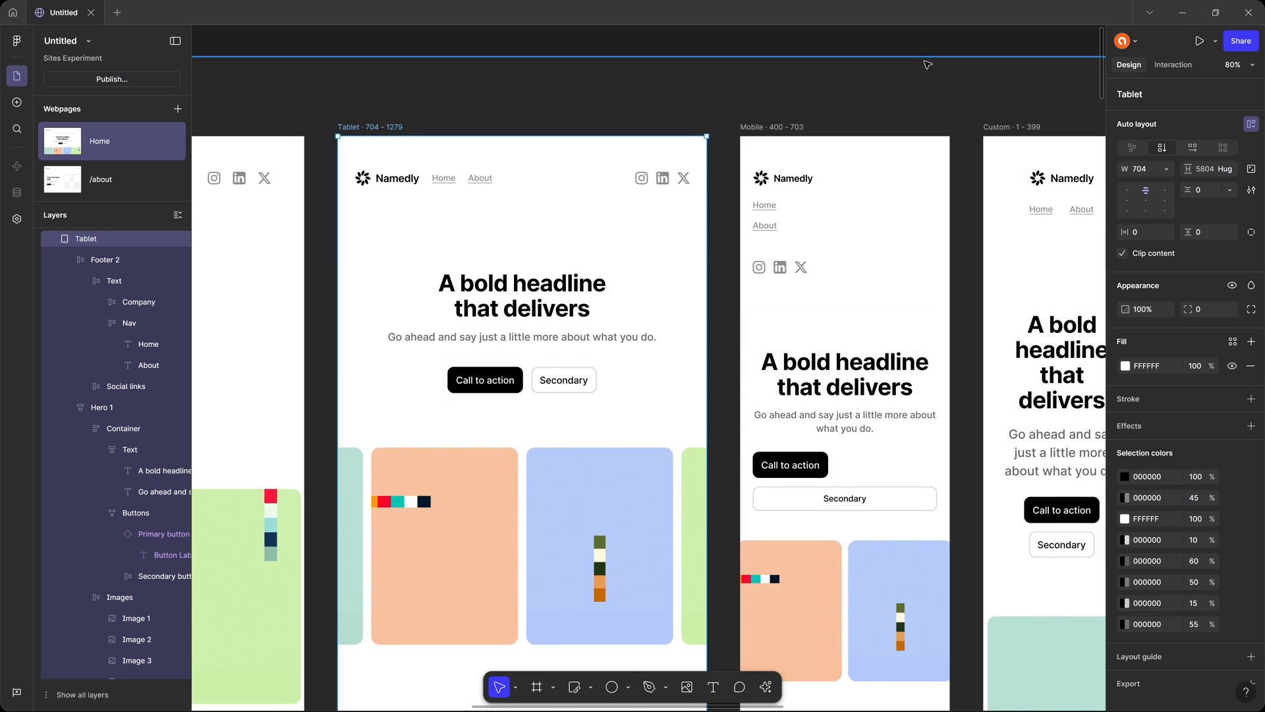
pyautogui.press('Escape')
# Set the minimum width of the Tablet breakpoint in the Heading 1 text style to 704 and close the style.
pyautogui.click(1251, 219)
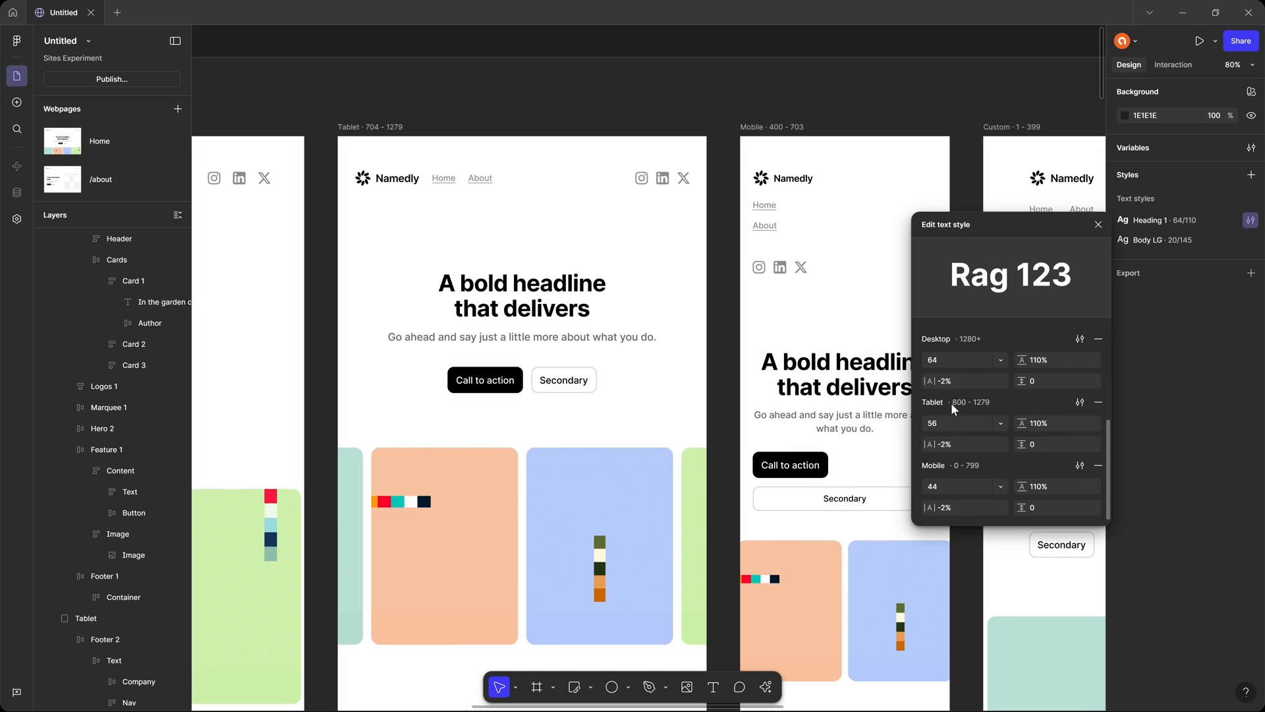
pyautogui.click(1079, 402)
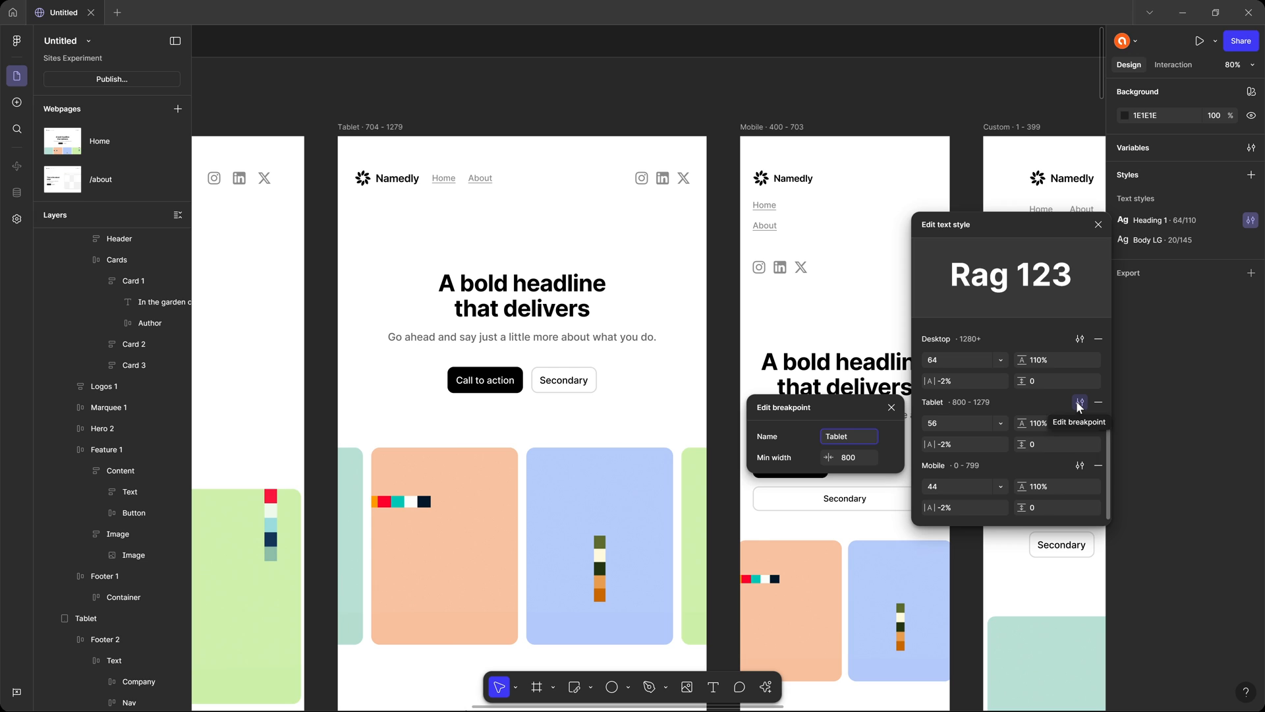
pyautogui.click(866, 457)
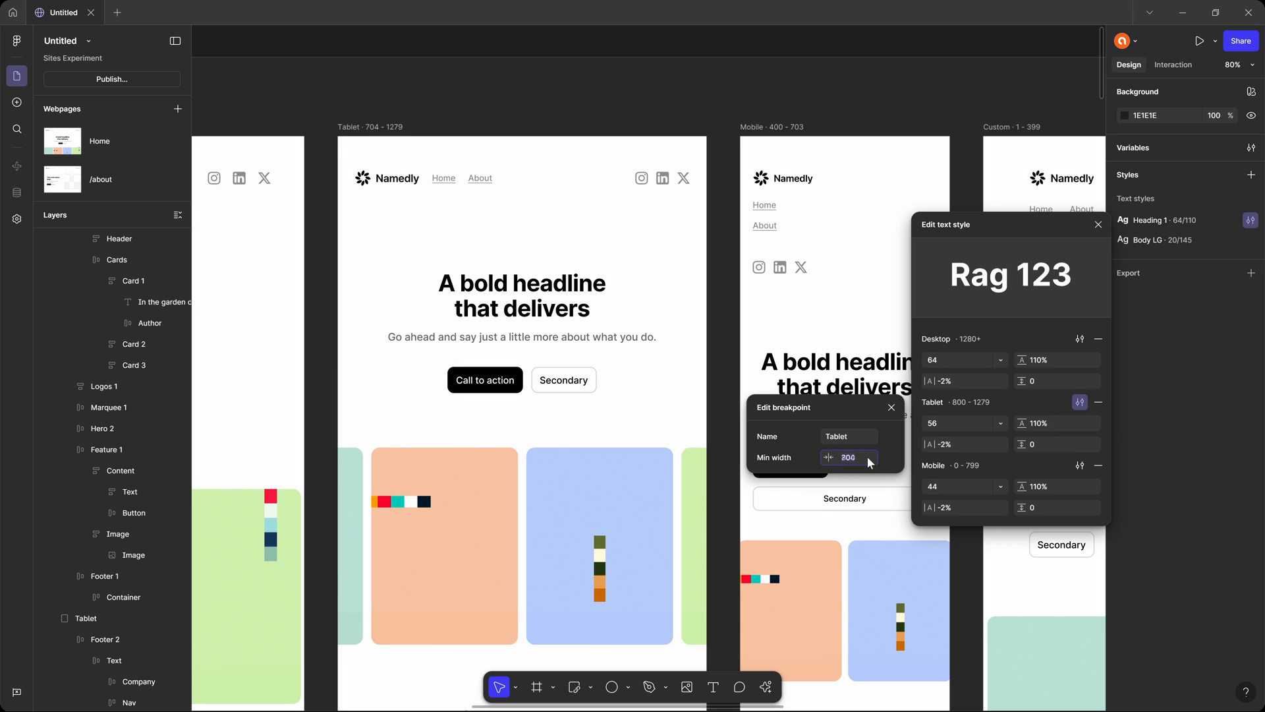
pyautogui.write('704')
pyautogui.click(892, 409)
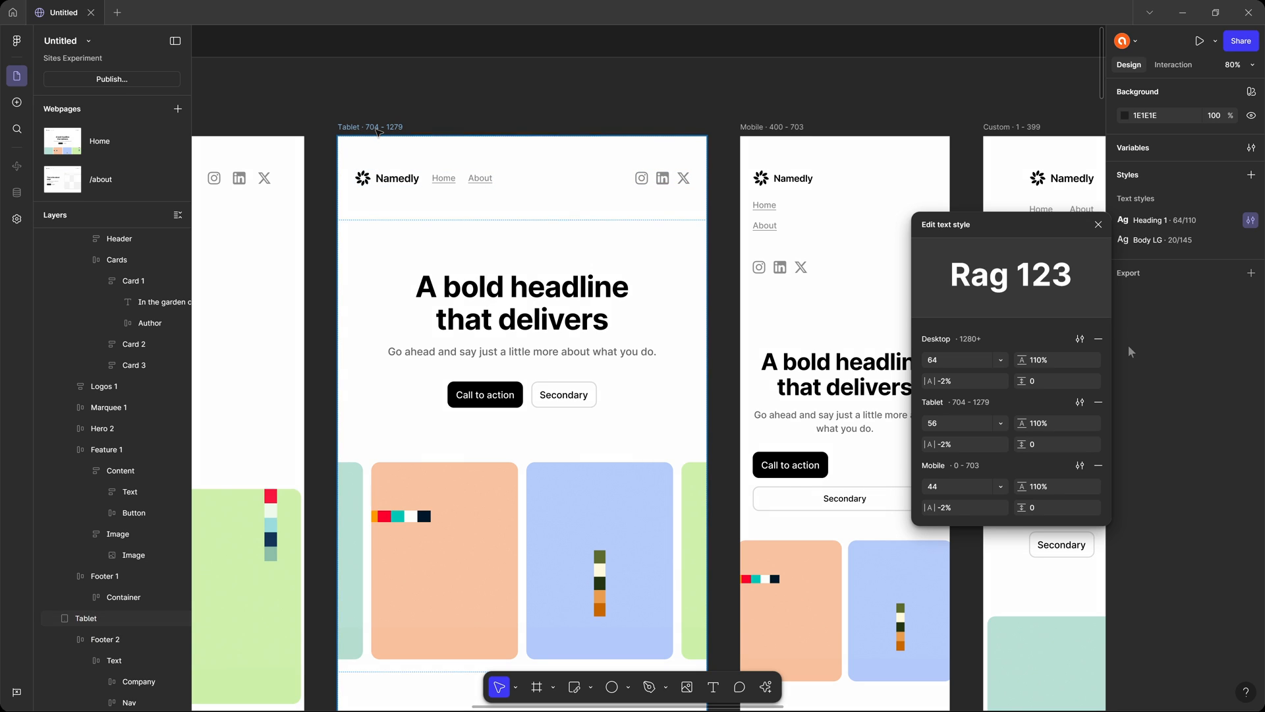
pyautogui.click(1098, 224)
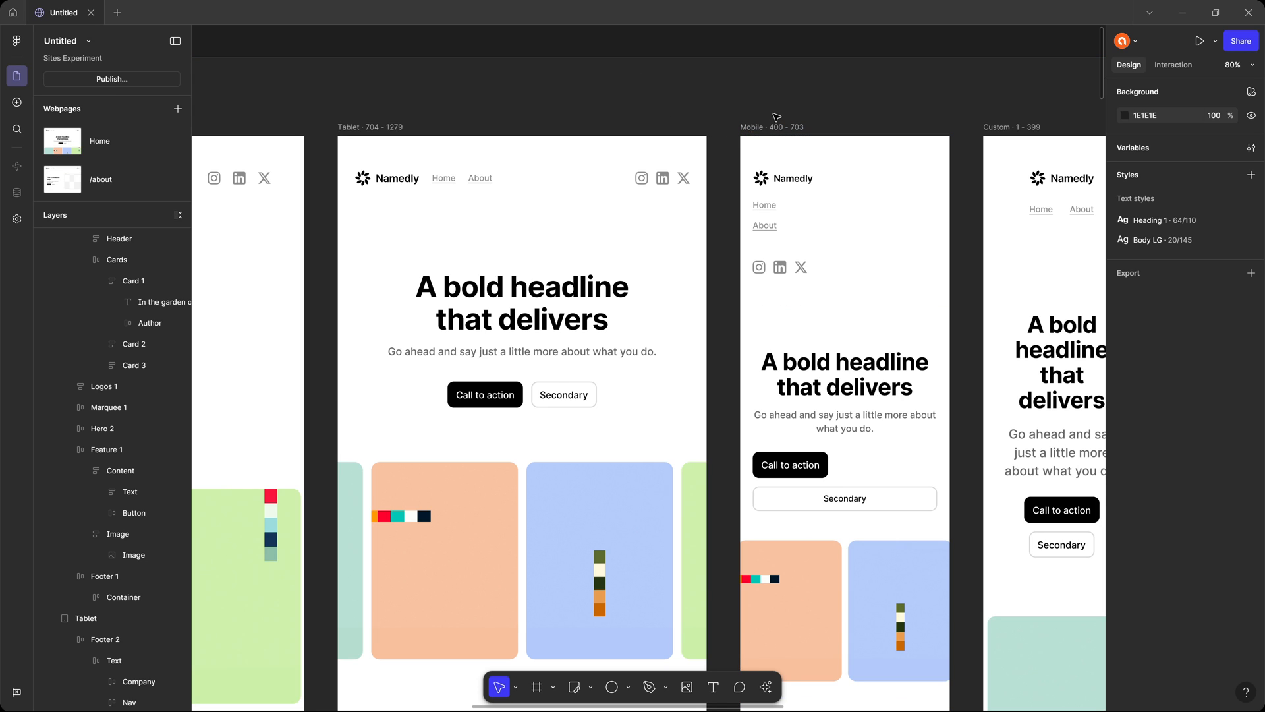
# Try narrowing the Home page's Mobile breakpoint to a width of 360, and undo the resize.
pyautogui.click(766, 132)
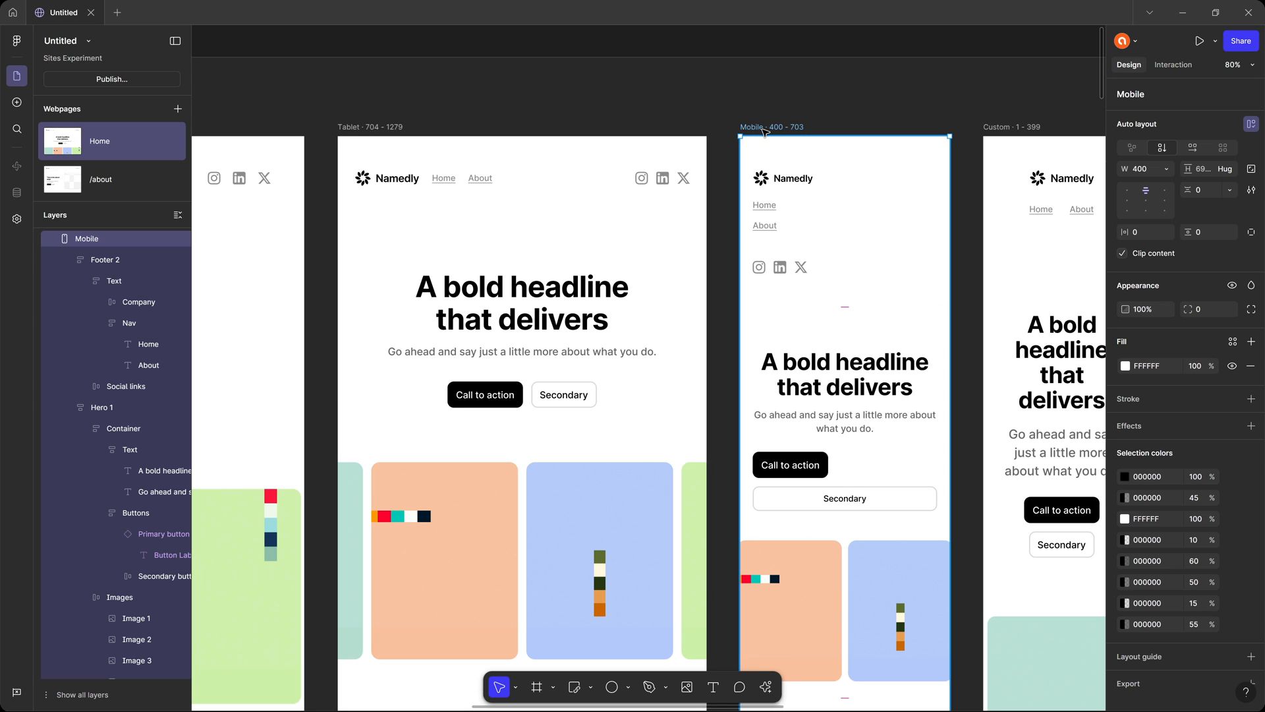
pyautogui.moveTo(950, 162); pyautogui.dragTo(931, 161)
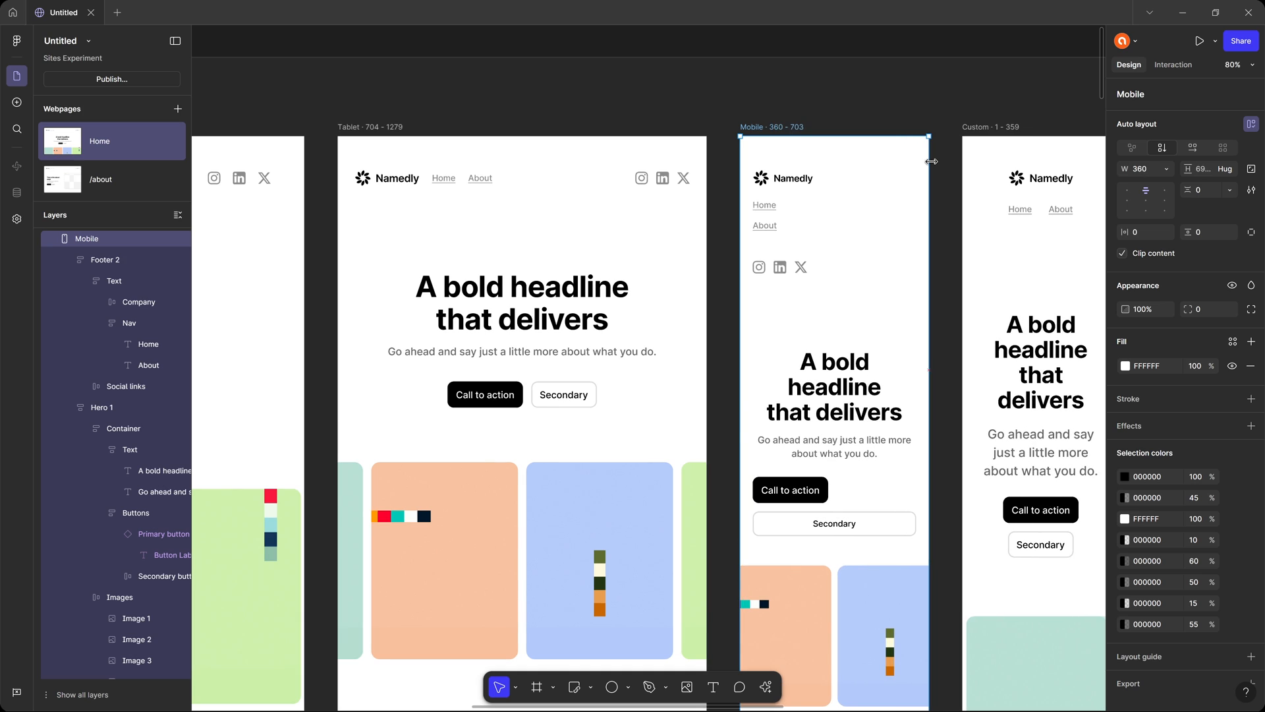
pyautogui.hotkey('ctrl', 'z')
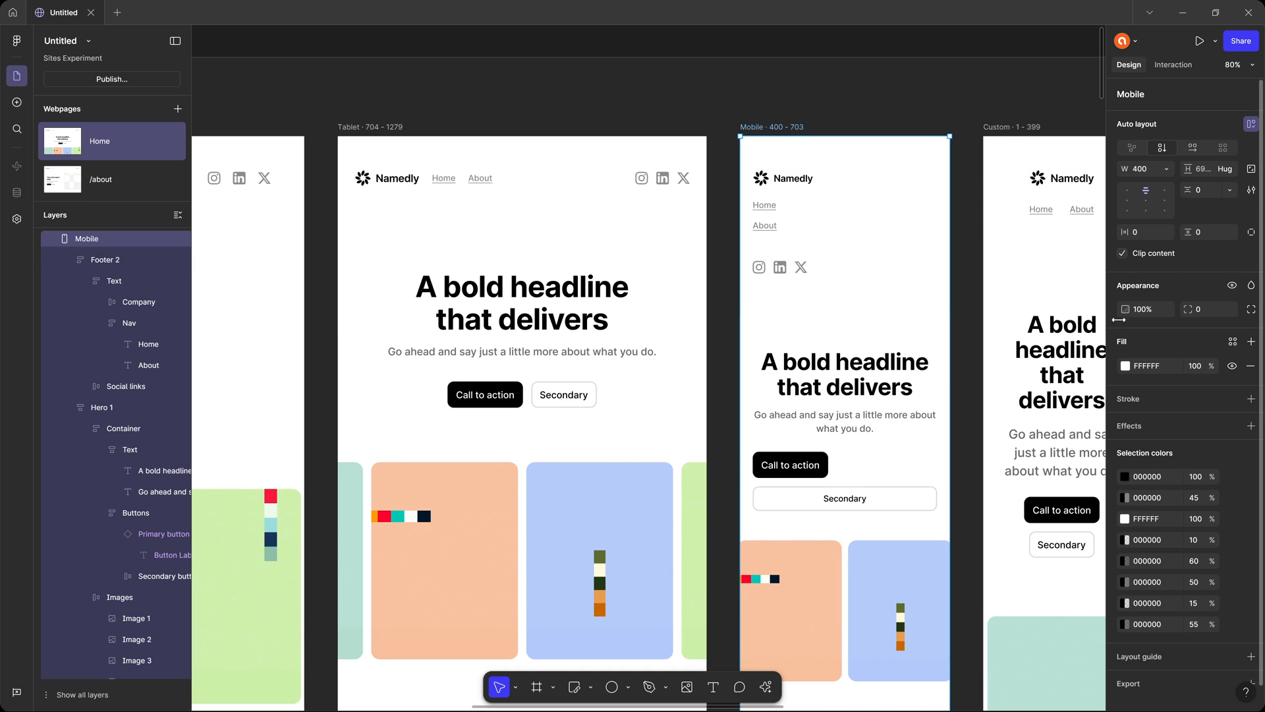
pyautogui.click(972, 44)
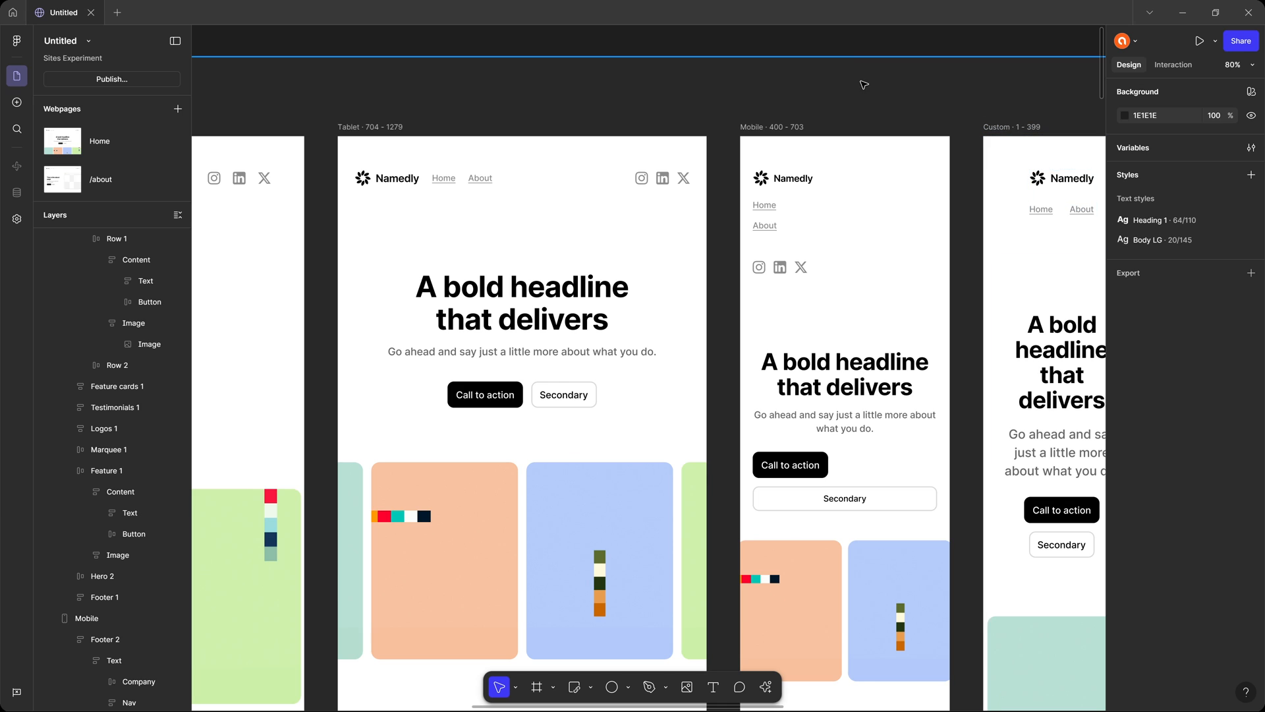
# Compare the Home page's Desktop, Tablet, Mobile and Custom breakpoint layouts side by side.
pyautogui.moveTo(899, 319); pyautogui.dragTo(694, 314)
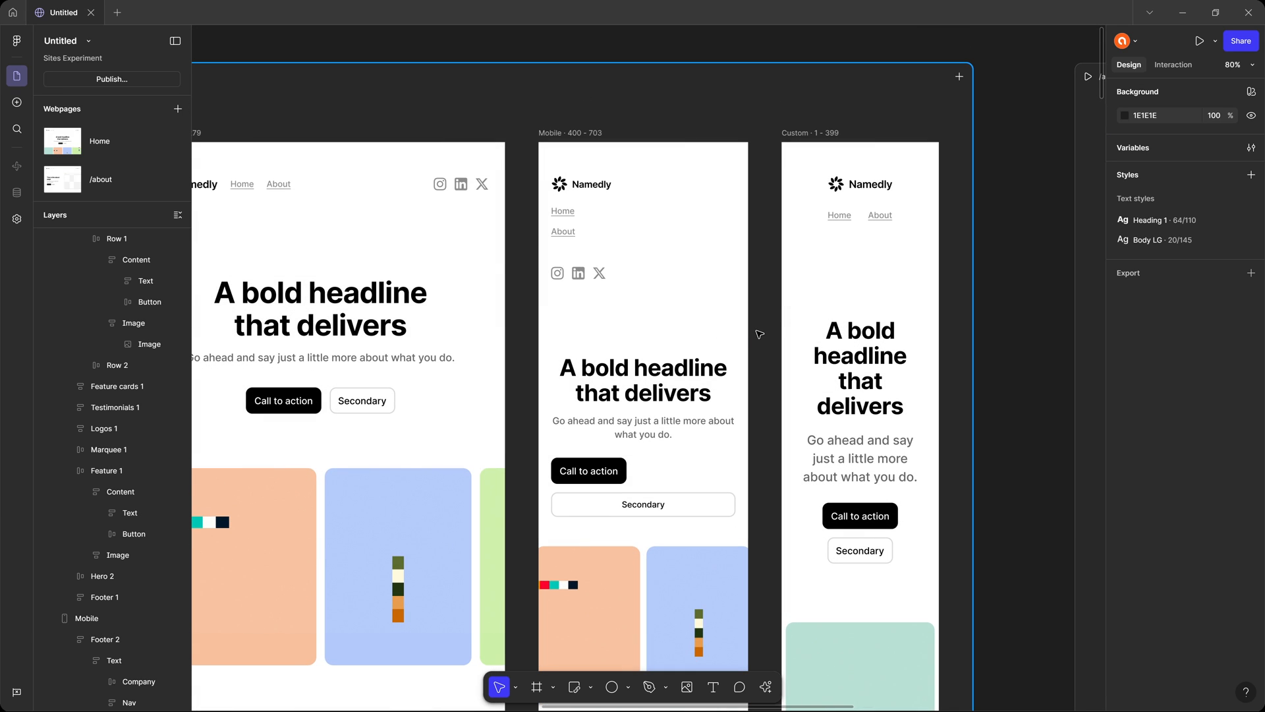
pyautogui.moveTo(556, 298); pyautogui.dragTo(802, 304)
pyautogui.scroll(-2, 715, 313)
pyautogui.scroll(-4, 714, 313)
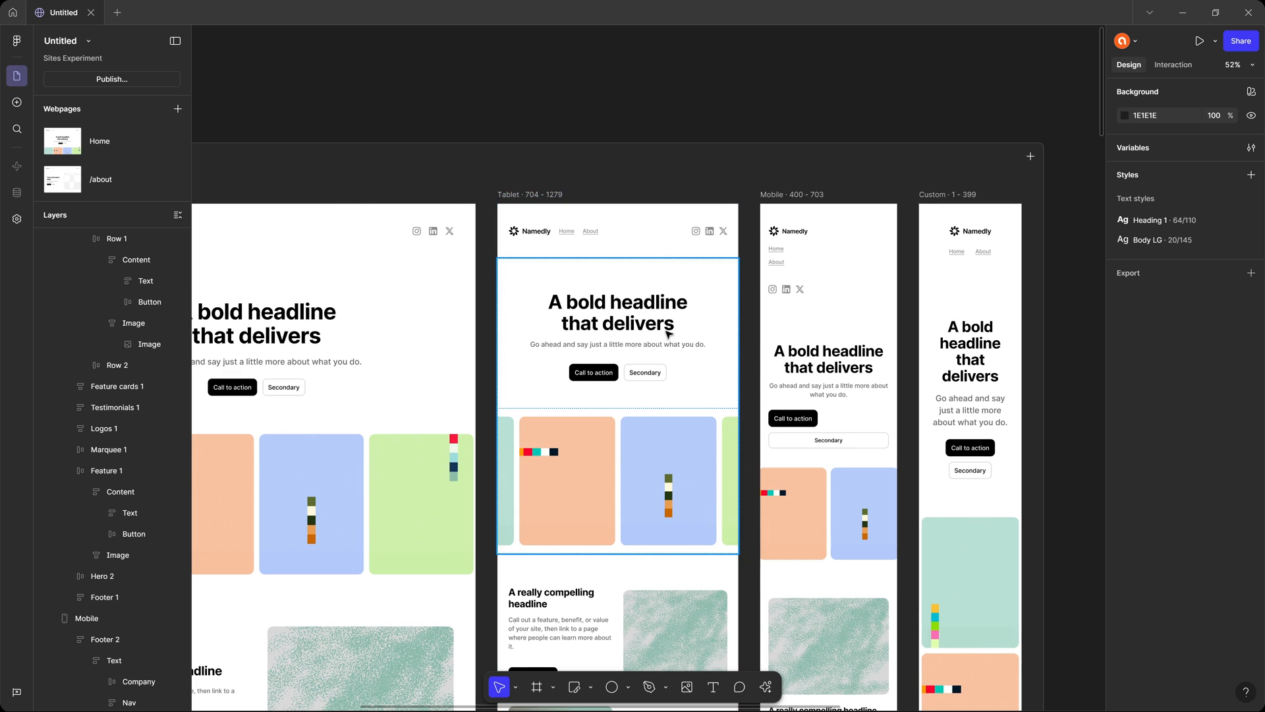
pyautogui.moveTo(647, 344); pyautogui.dragTo(743, 243)
pyautogui.scroll(-2, 725, 290)
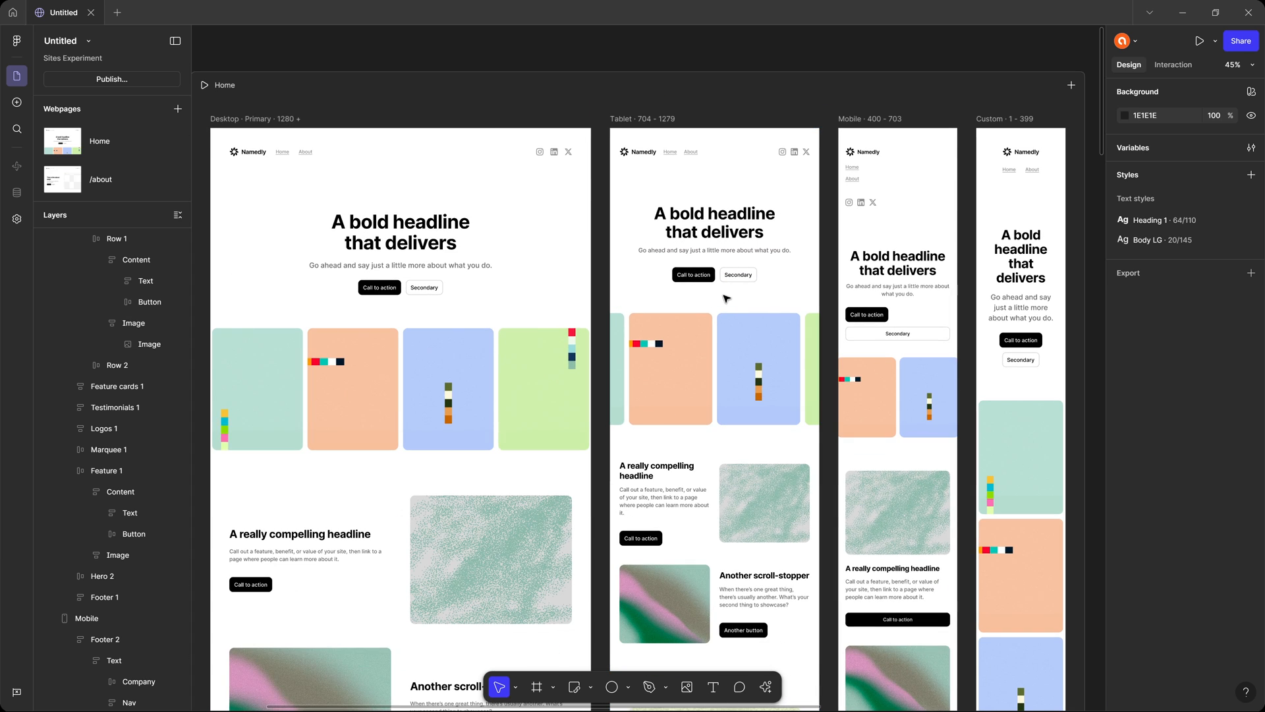
pyautogui.scroll(-1, 714, 293)
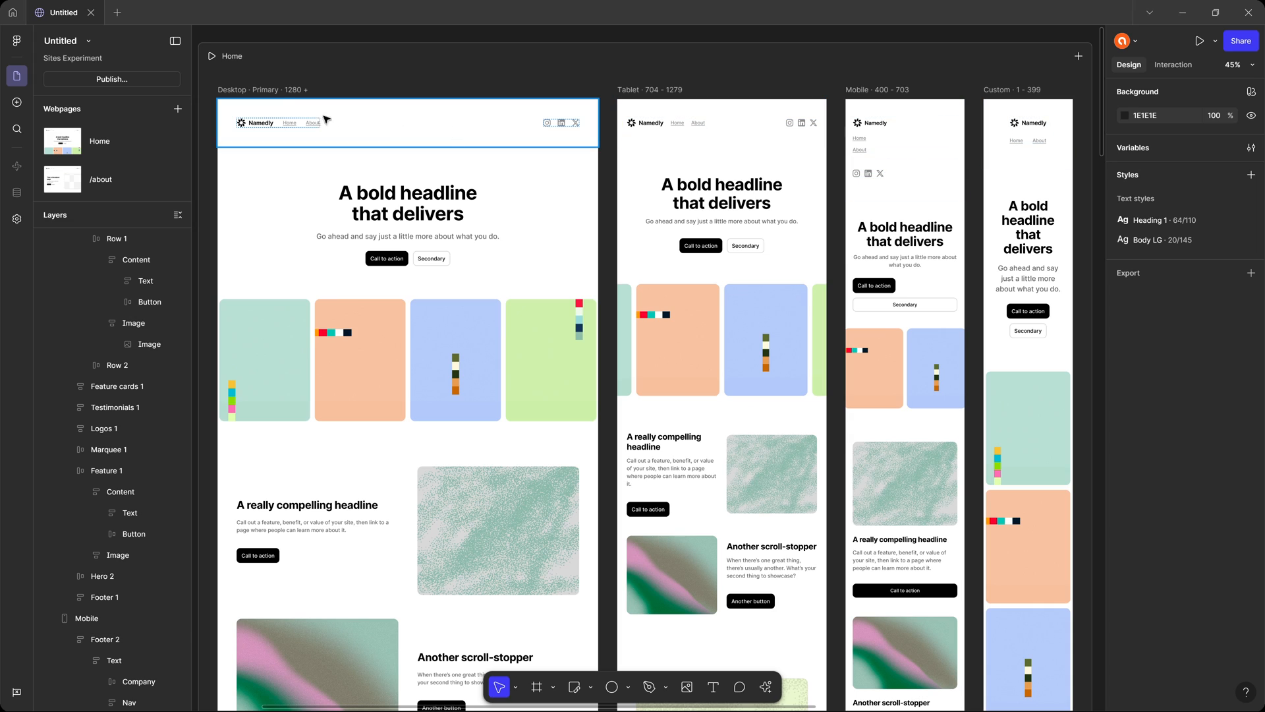
# Add "1111" after "A bold headline" in the hero headline of the Home page's Desktop breakpoint.
pyautogui.click(284, 90)
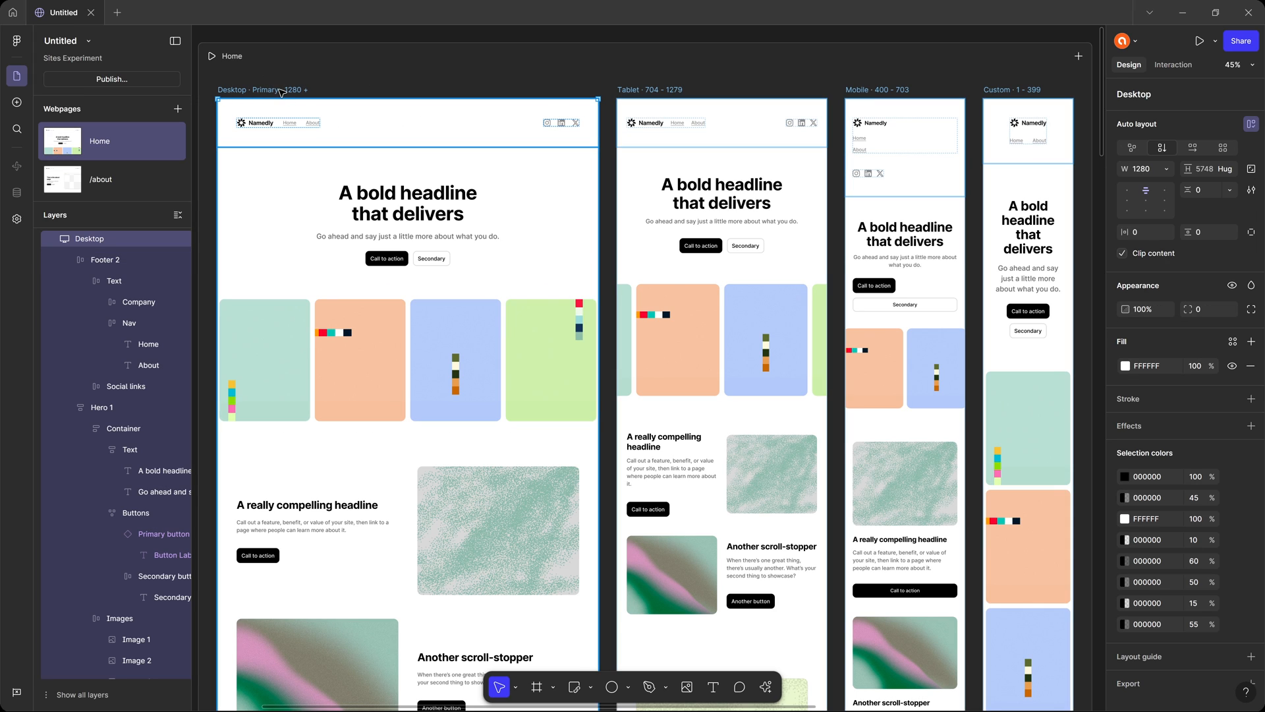
pyautogui.click(476, 194)
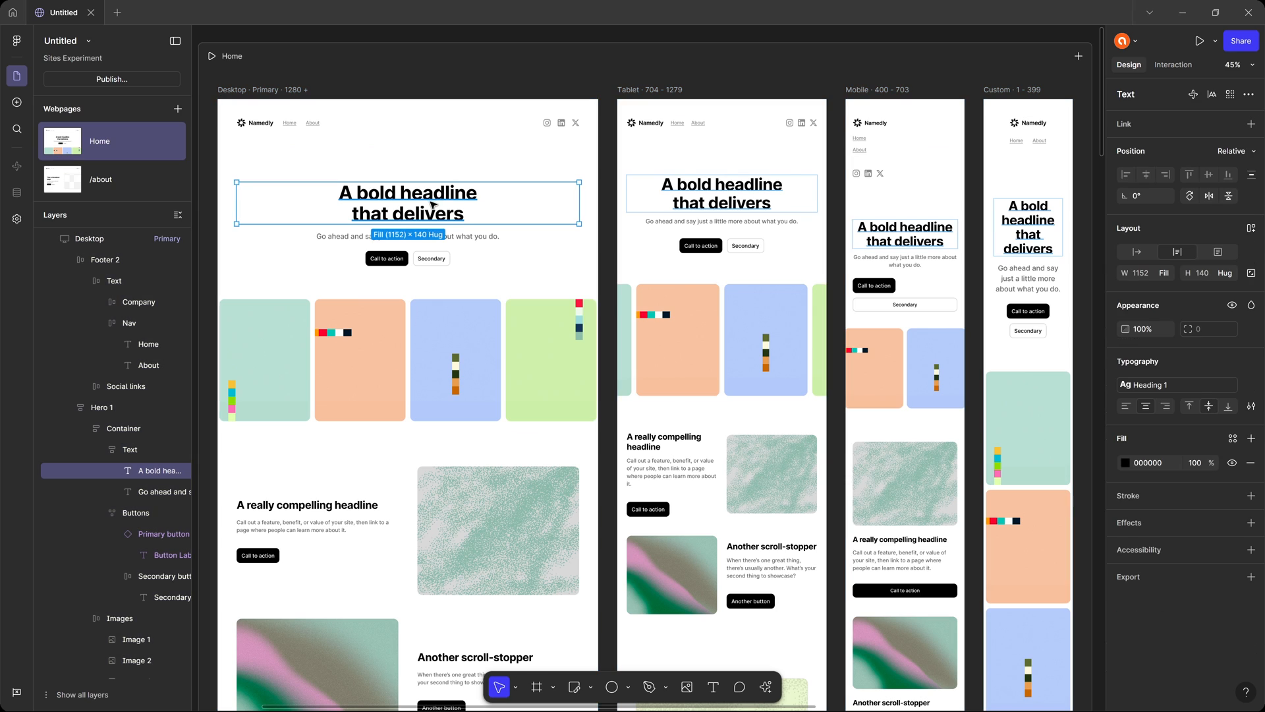
pyautogui.doubleClick(478, 193)
pyautogui.click(498, 206)
pyautogui.write('1111')
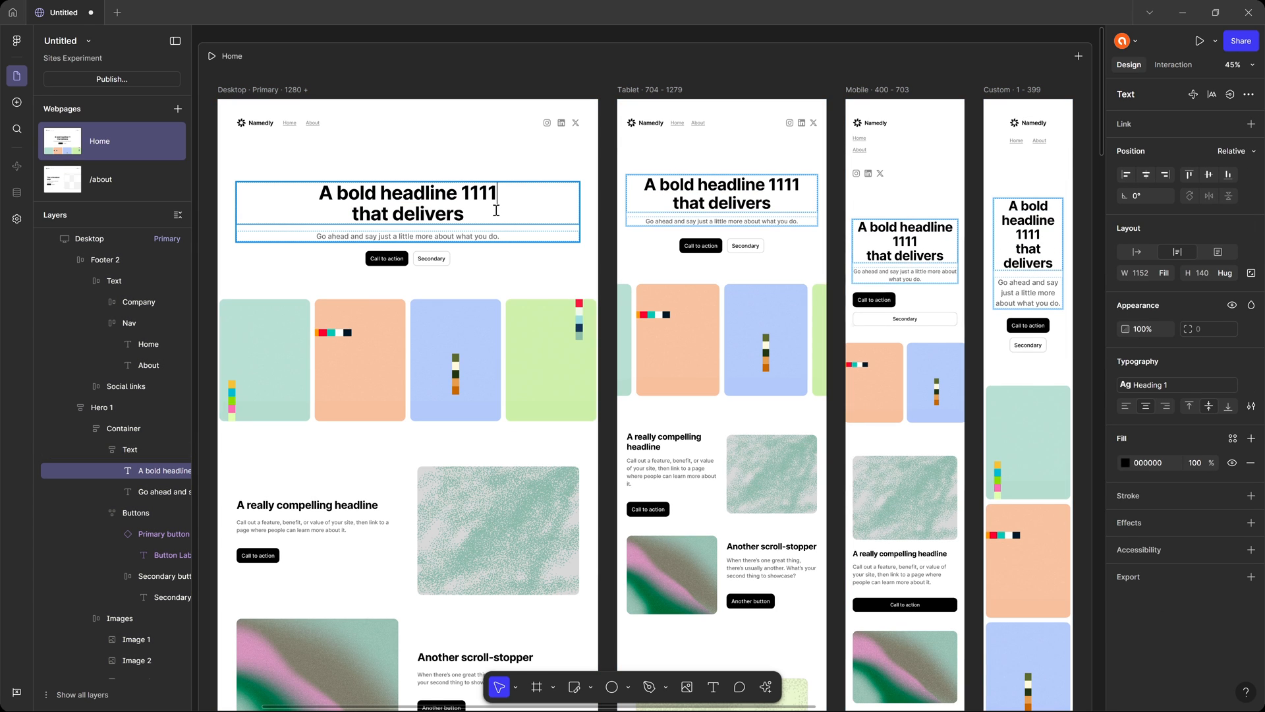
pyautogui.press('Escape')
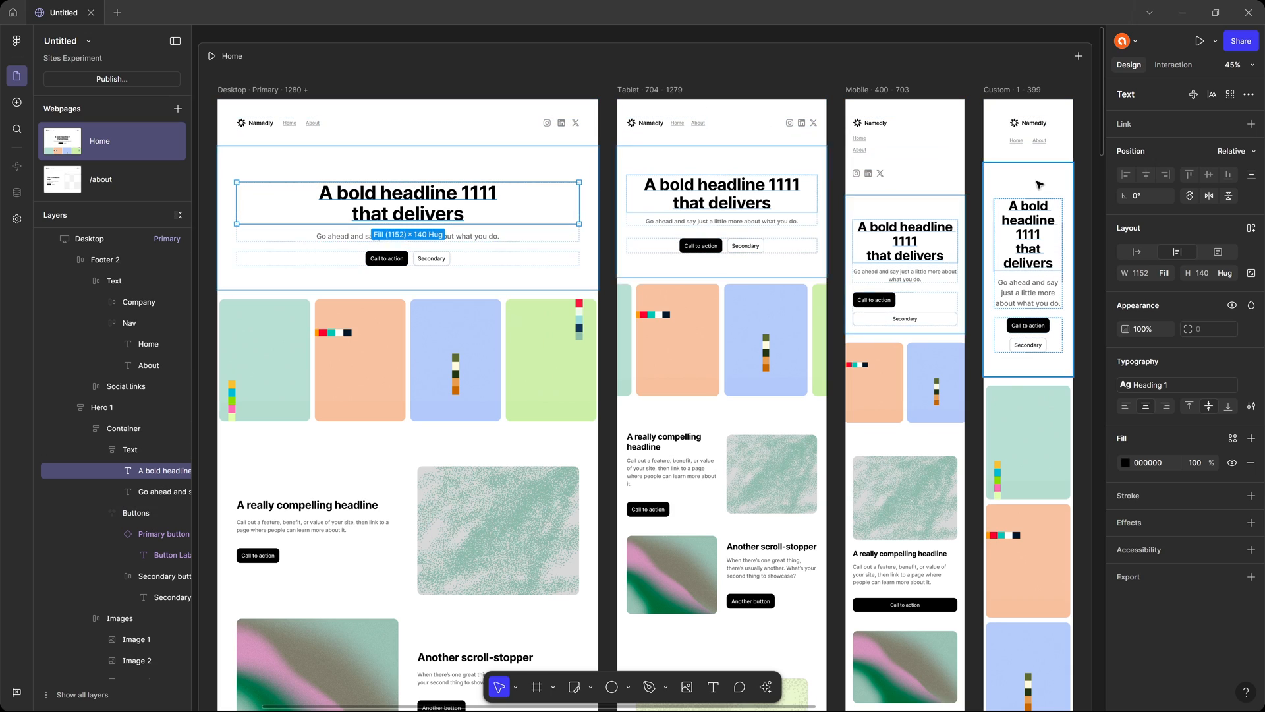
# Remove "1111" from the hero headline in the Home page's Tablet breakpoint.
pyautogui.doubleClick(787, 188)
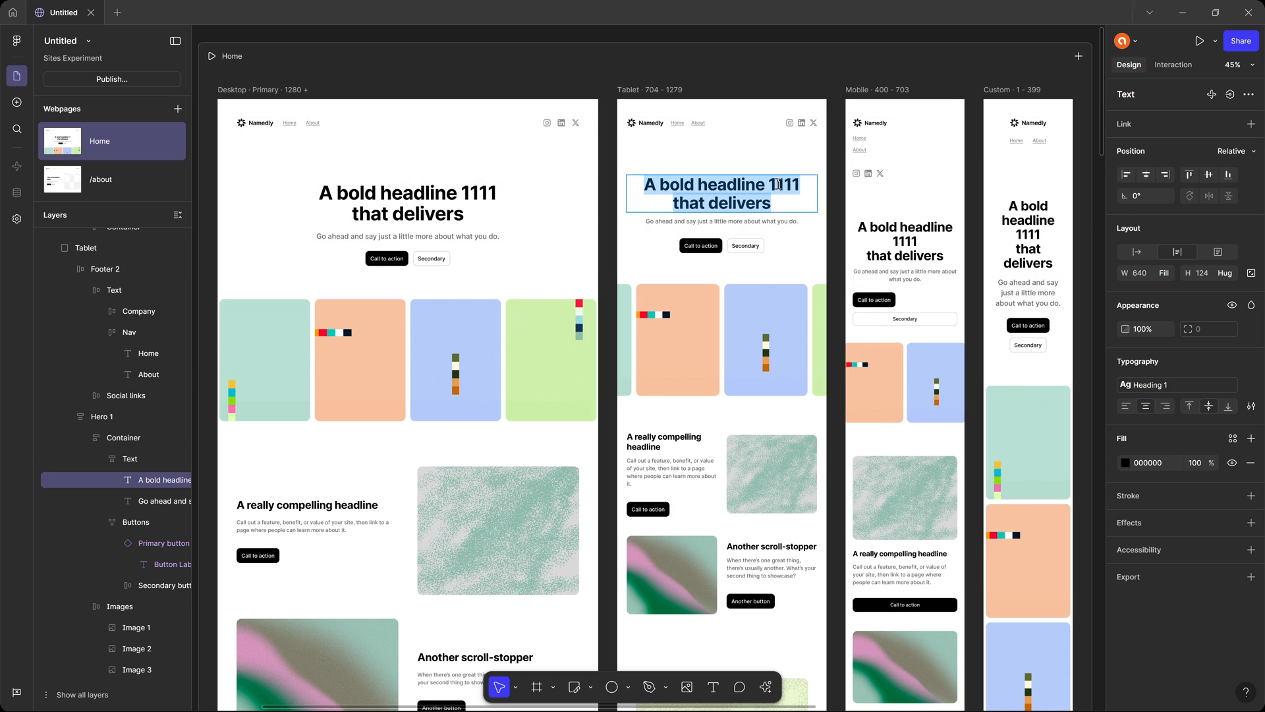
pyautogui.doubleClick(799, 188)
pyautogui.press('BackSpace')
pyautogui.press('BackSpace')
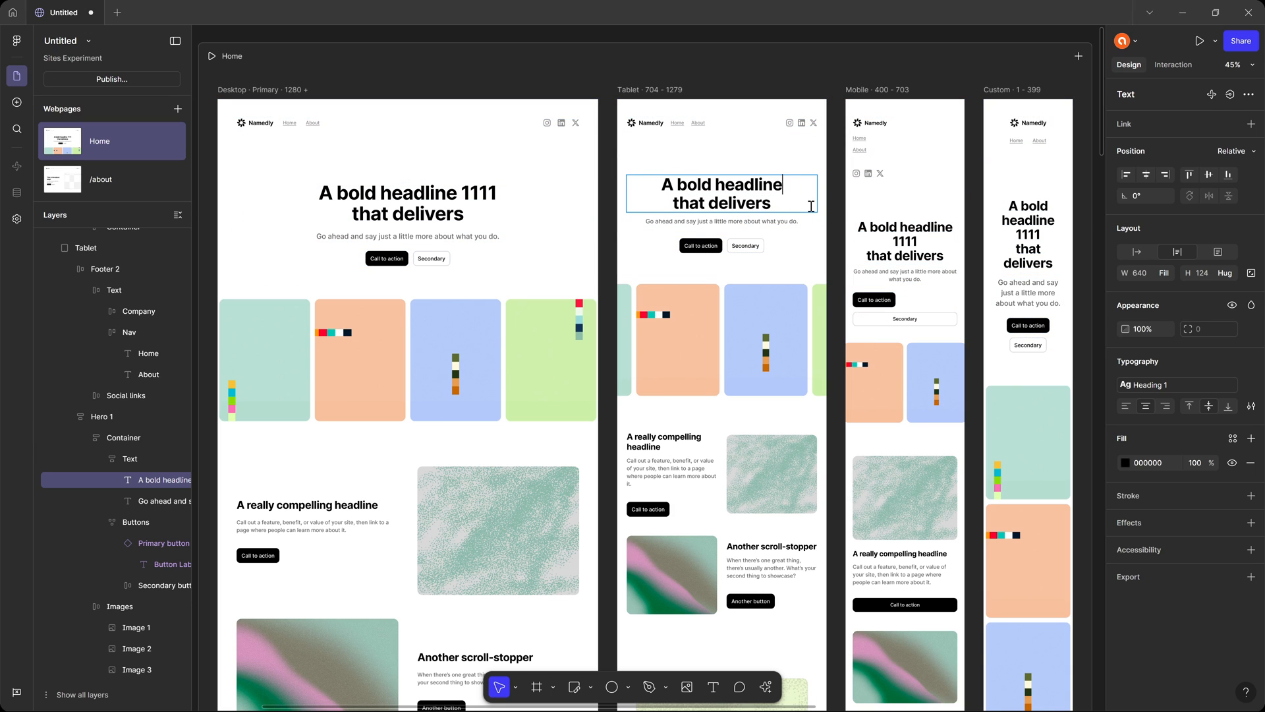
# Finish the headline edit, hide the Feature 2 section in the Home page's Tablet breakpoint, and make that section visible again.
pyautogui.press('Escape')
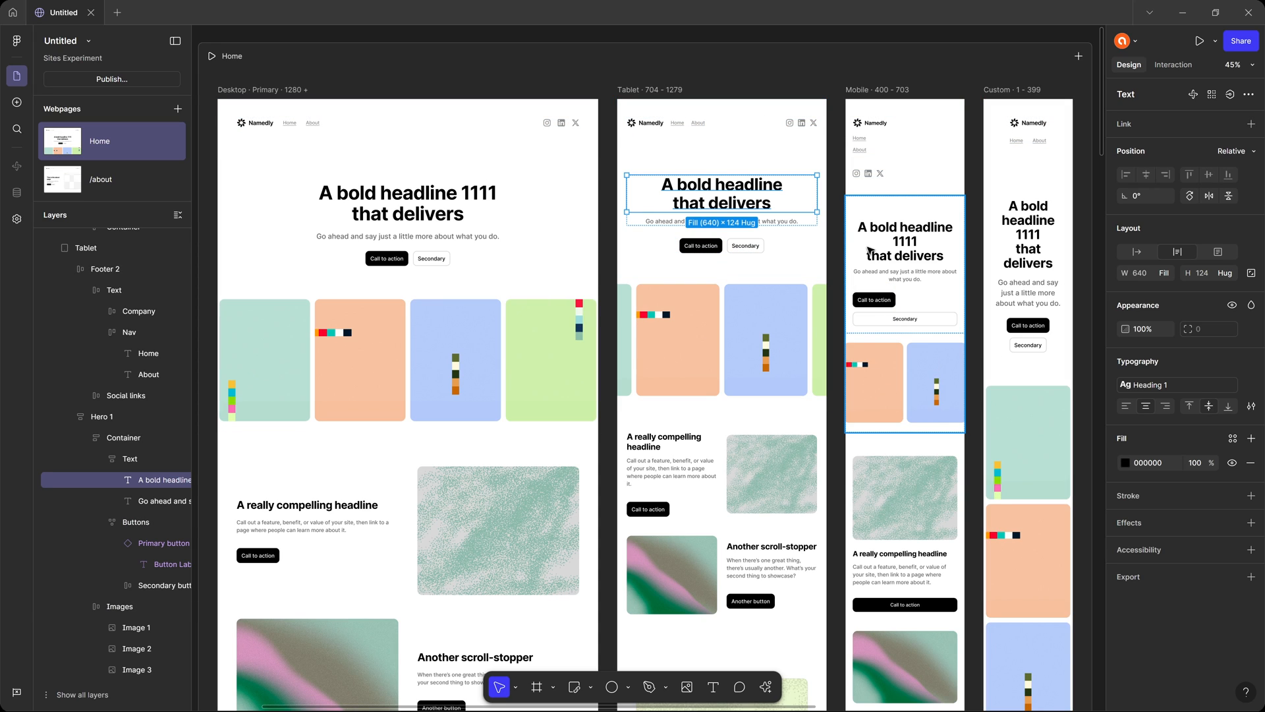
pyautogui.click(741, 469)
pyautogui.hotkey('ctrl', 'shift', 'h')
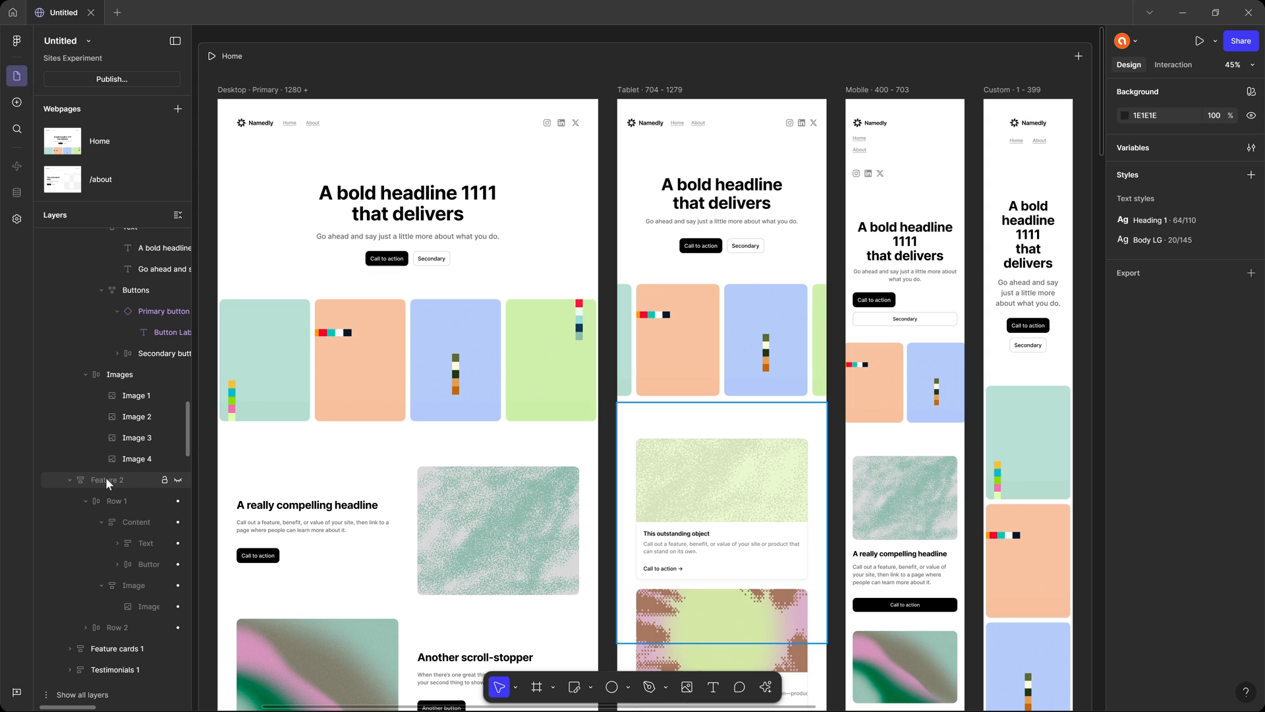
pyautogui.click(179, 478)
pyautogui.click(180, 479)
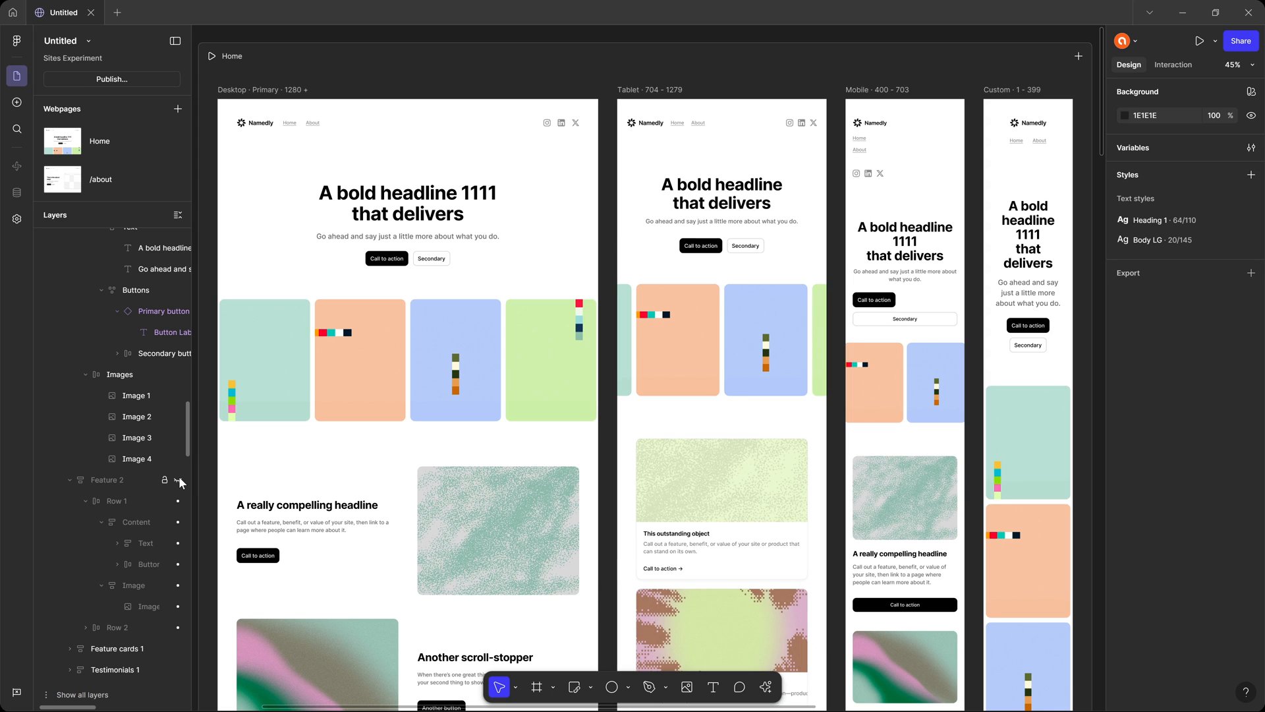
pyautogui.click(178, 479)
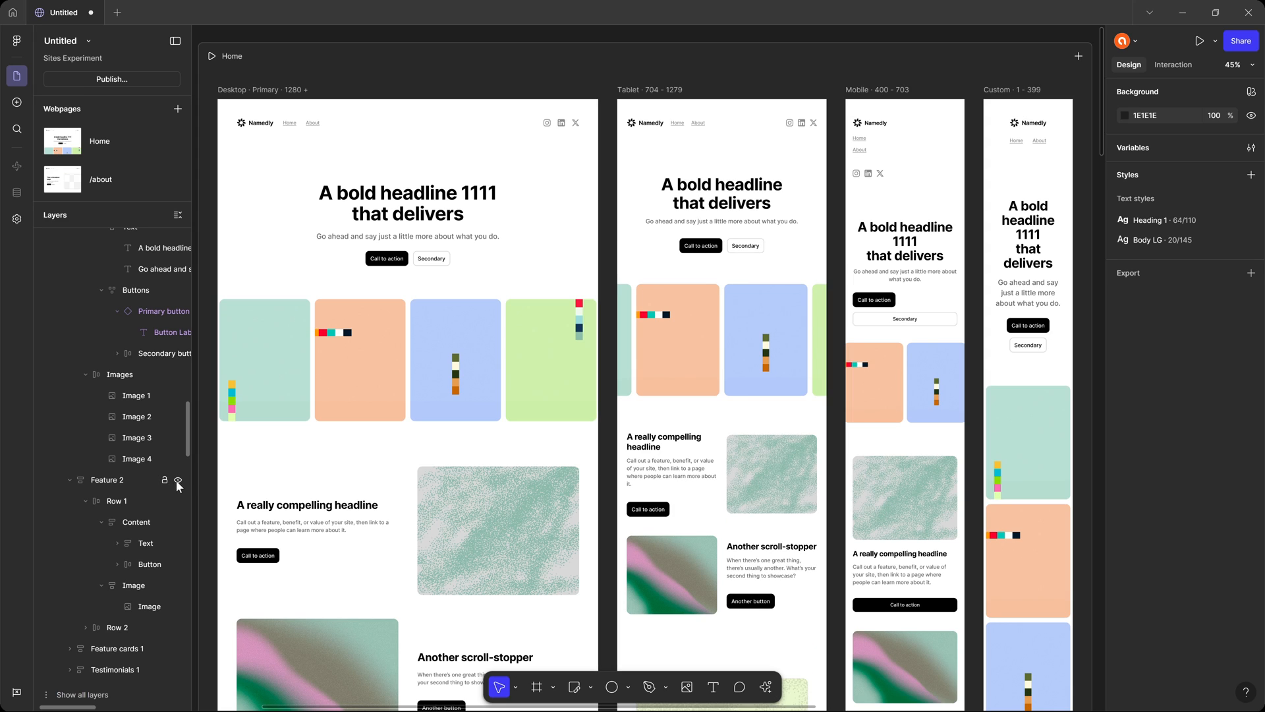
# Delete the Feature 2 section from the Home page's Desktop breakpoint and check the other breakpoints for the same change.
pyautogui.scroll(-6, 181, 478)
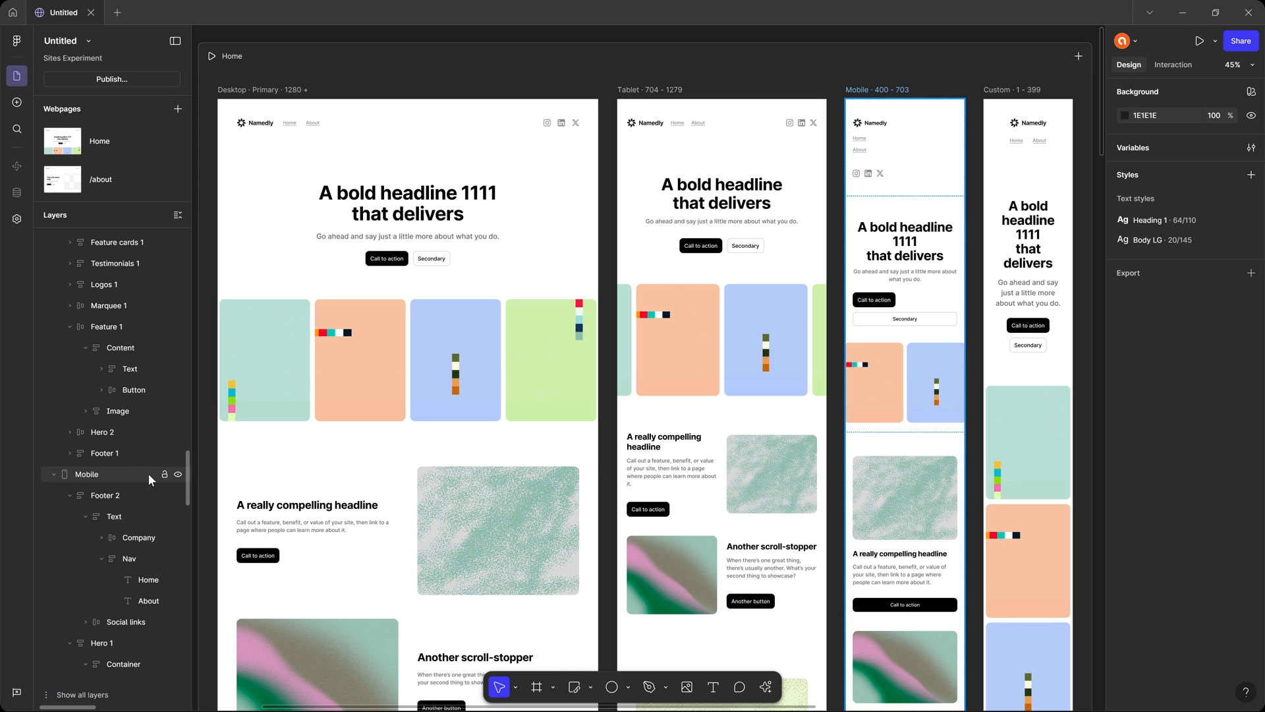
pyautogui.click(466, 521)
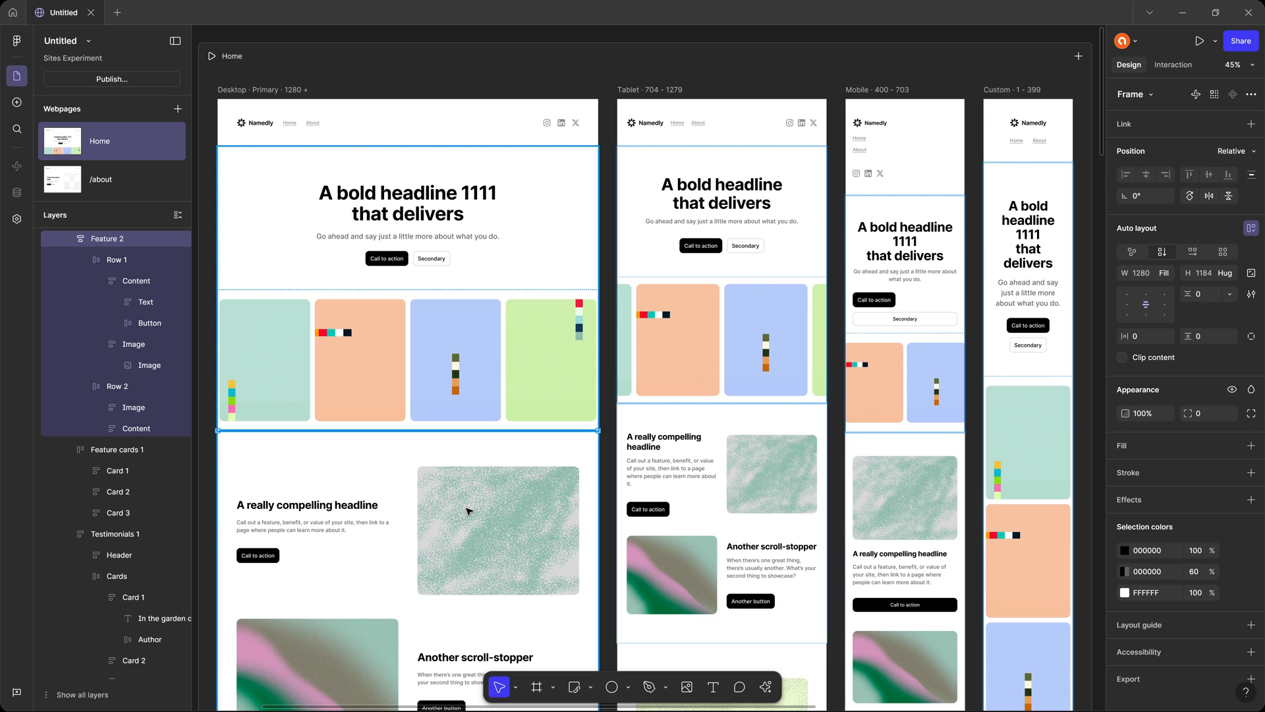
pyautogui.press('Delete')
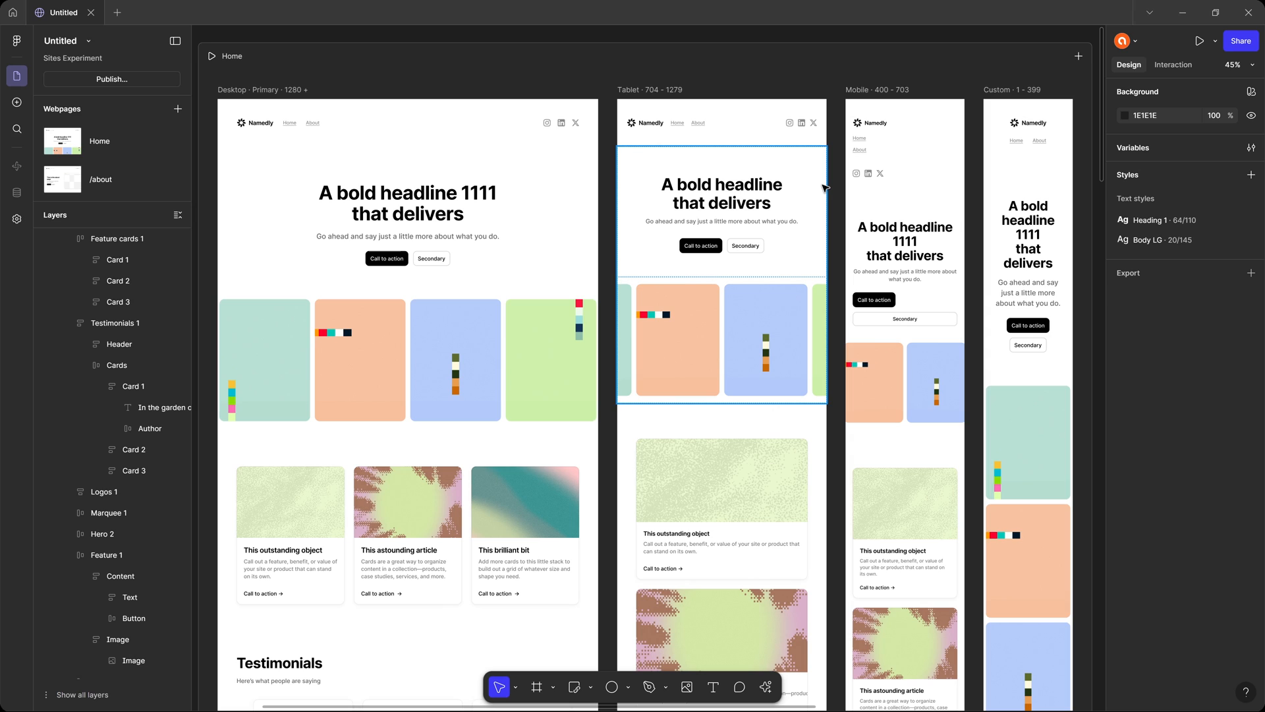
pyautogui.scroll(-3, 436, 293)
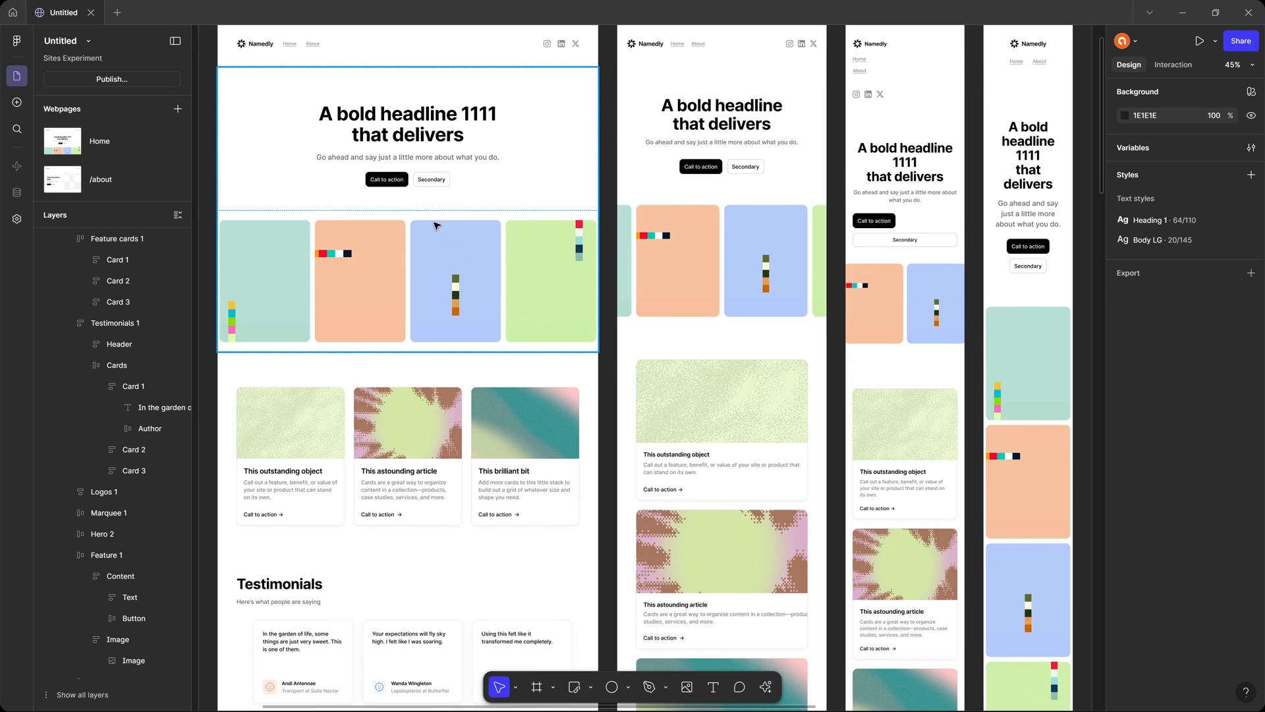
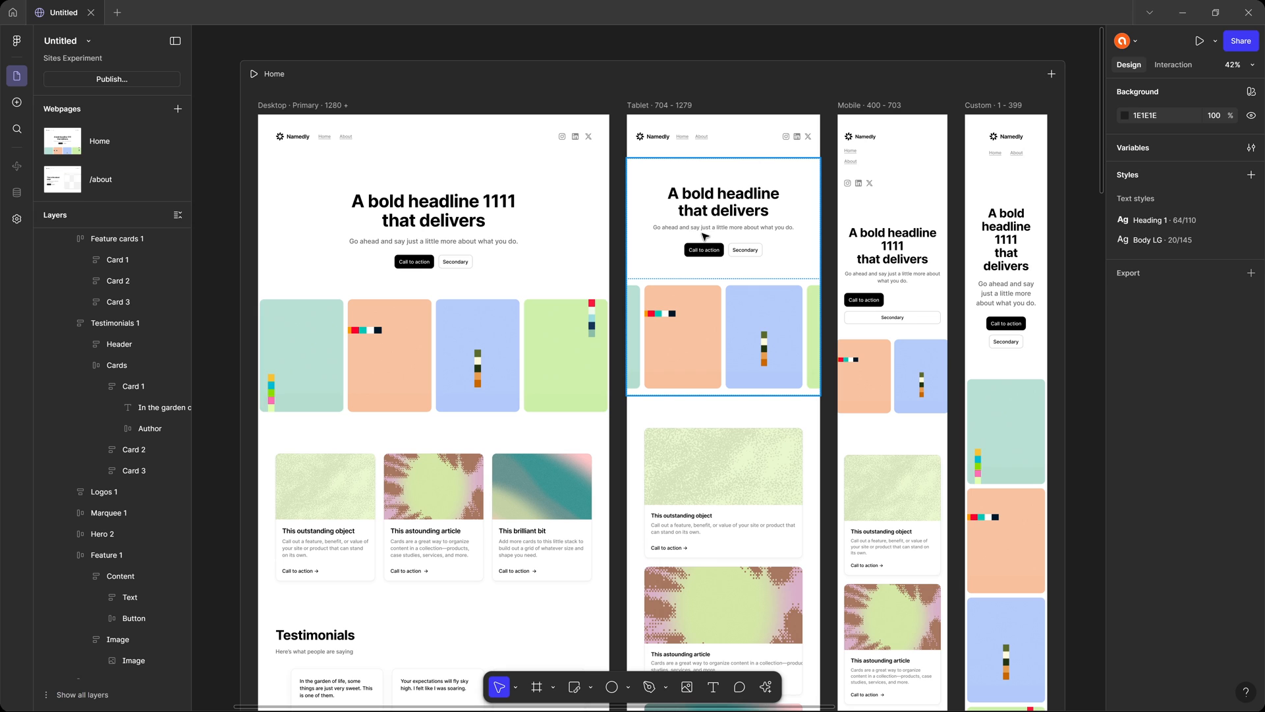
# Add a new blank webpage to the site and name it test.
pyautogui.click(178, 109)
pyautogui.click(104, 182)
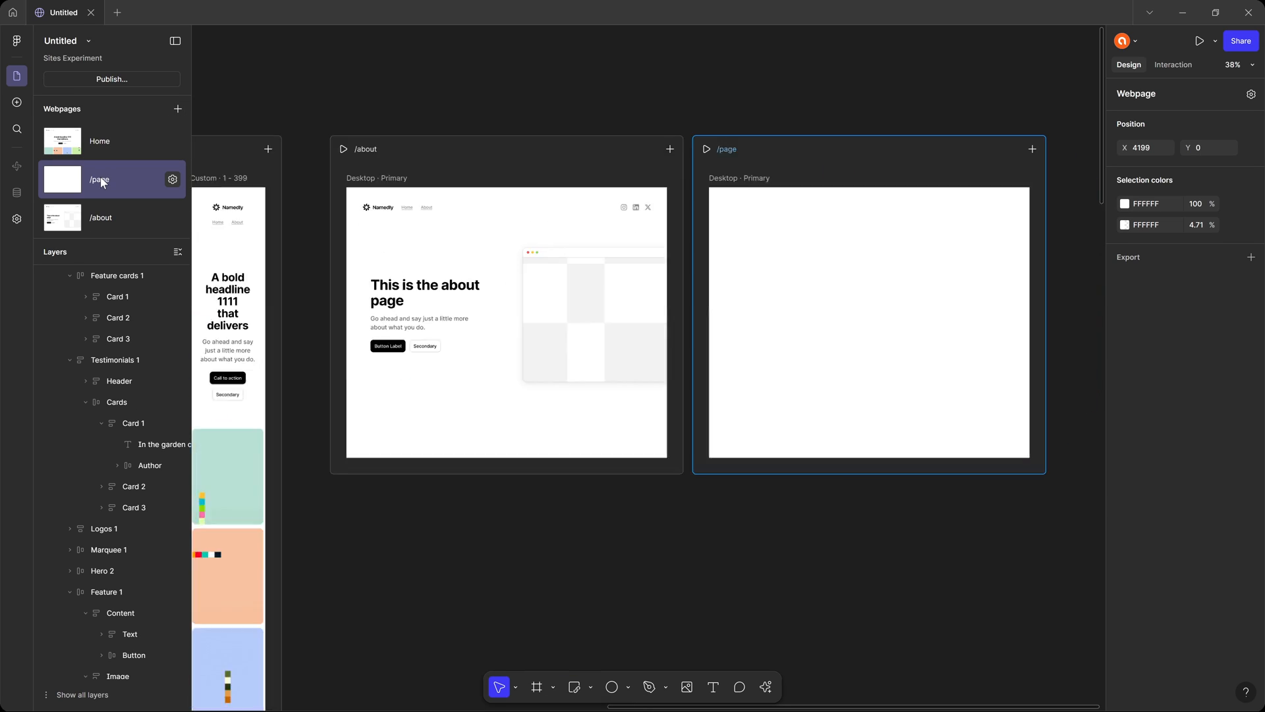
pyautogui.doubleClick(104, 182)
pyautogui.write('test')
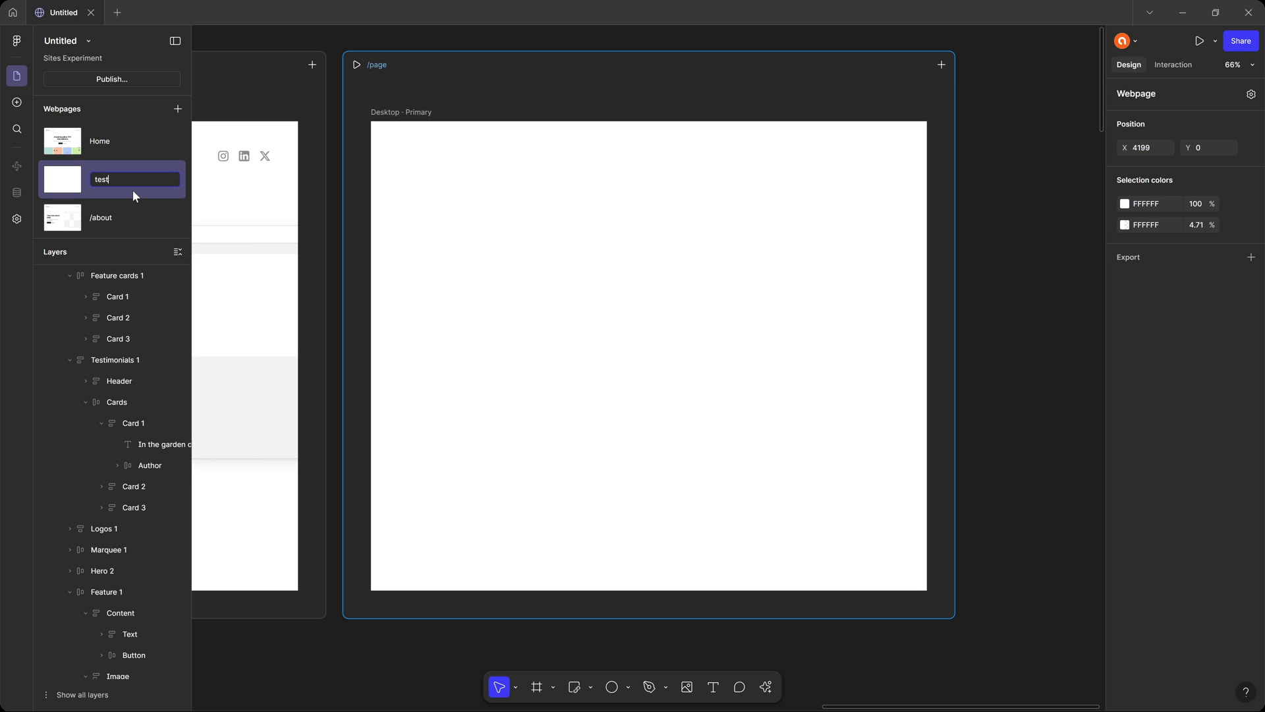
pyautogui.press('Return')
# Switch to the Web Typography Fundamentals file, open its Final Design page, and examine the laptop layouts and the file's component library.
pyautogui.click(537, 157)
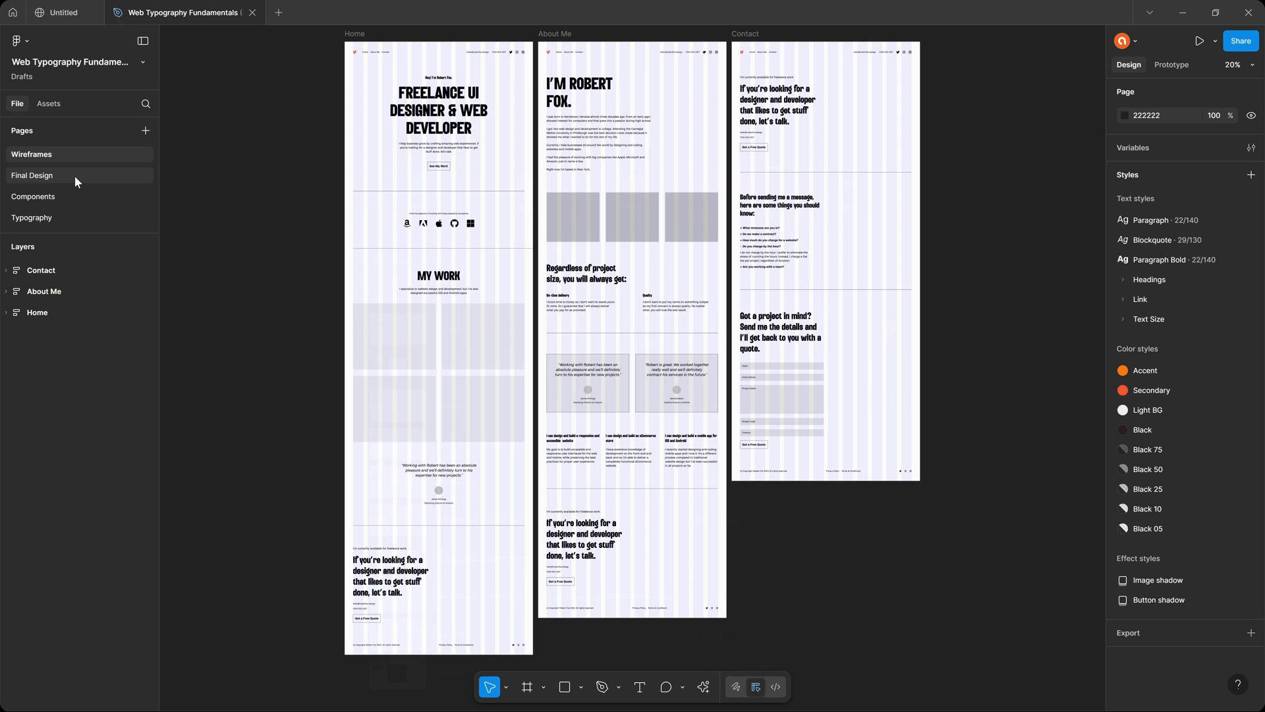
pyautogui.click(74, 175)
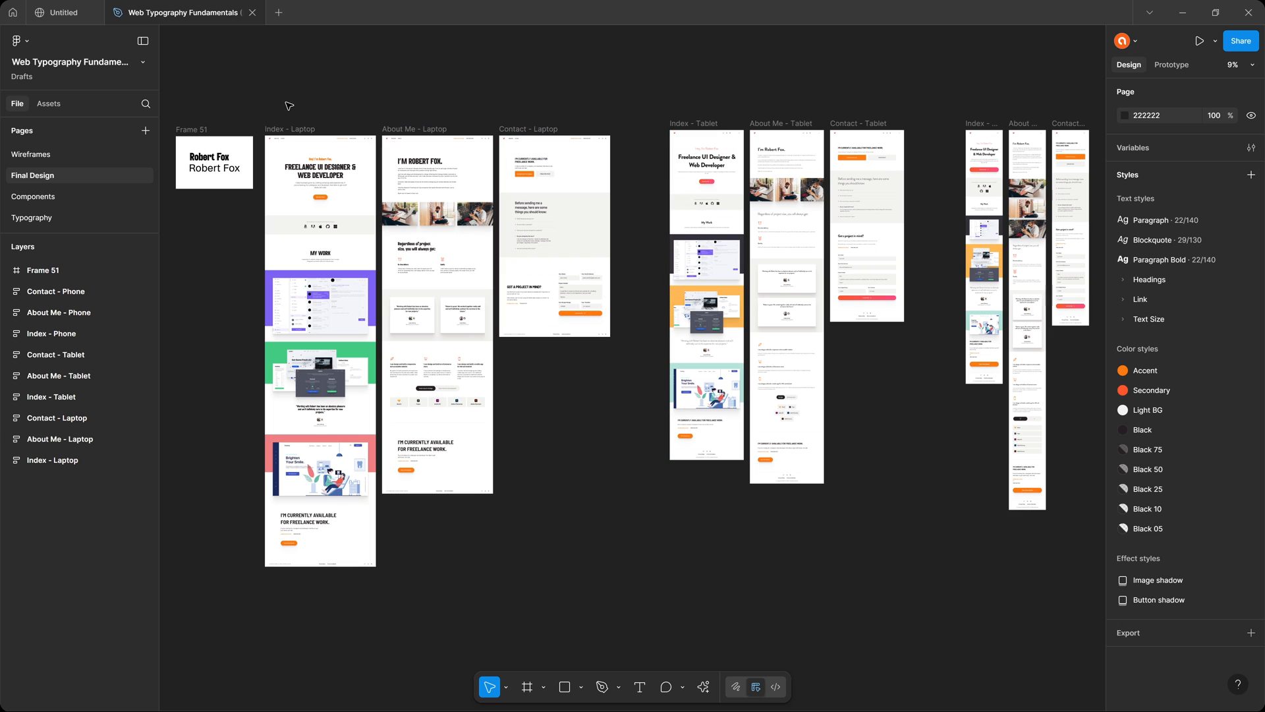
pyautogui.moveTo(254, 113); pyautogui.dragTo(624, 364)
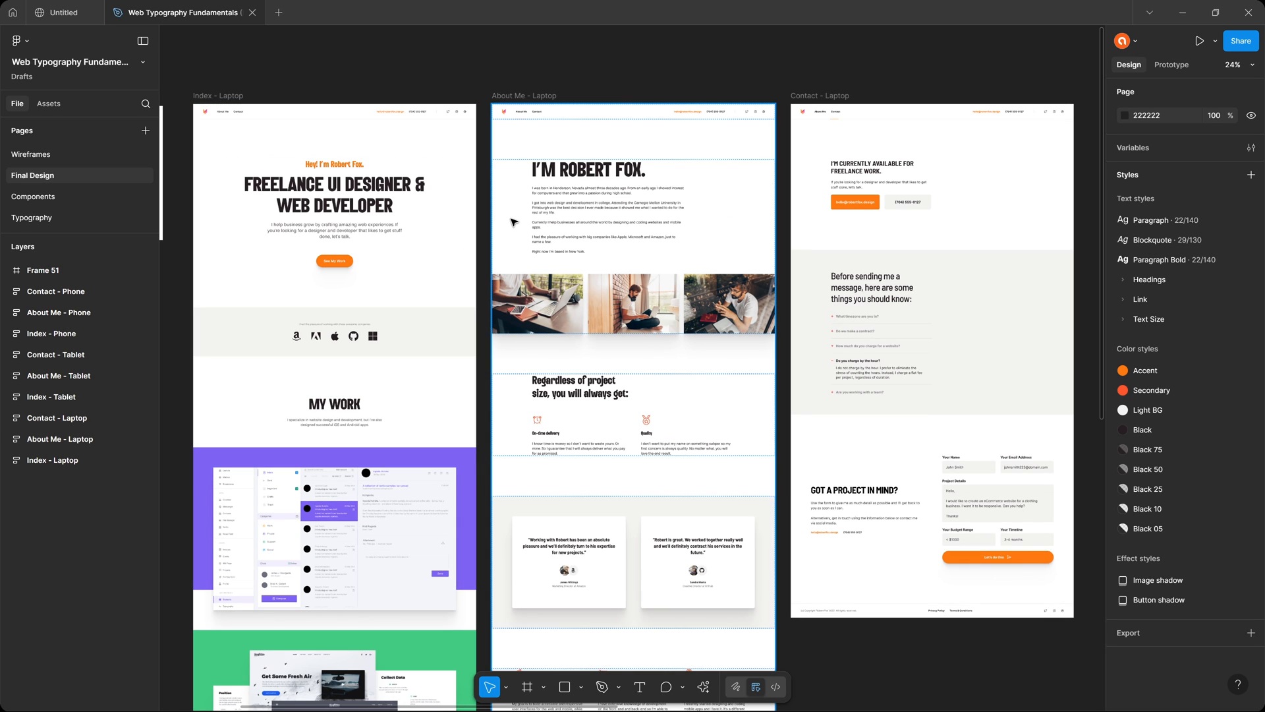
pyautogui.scroll(-2, 514, 222)
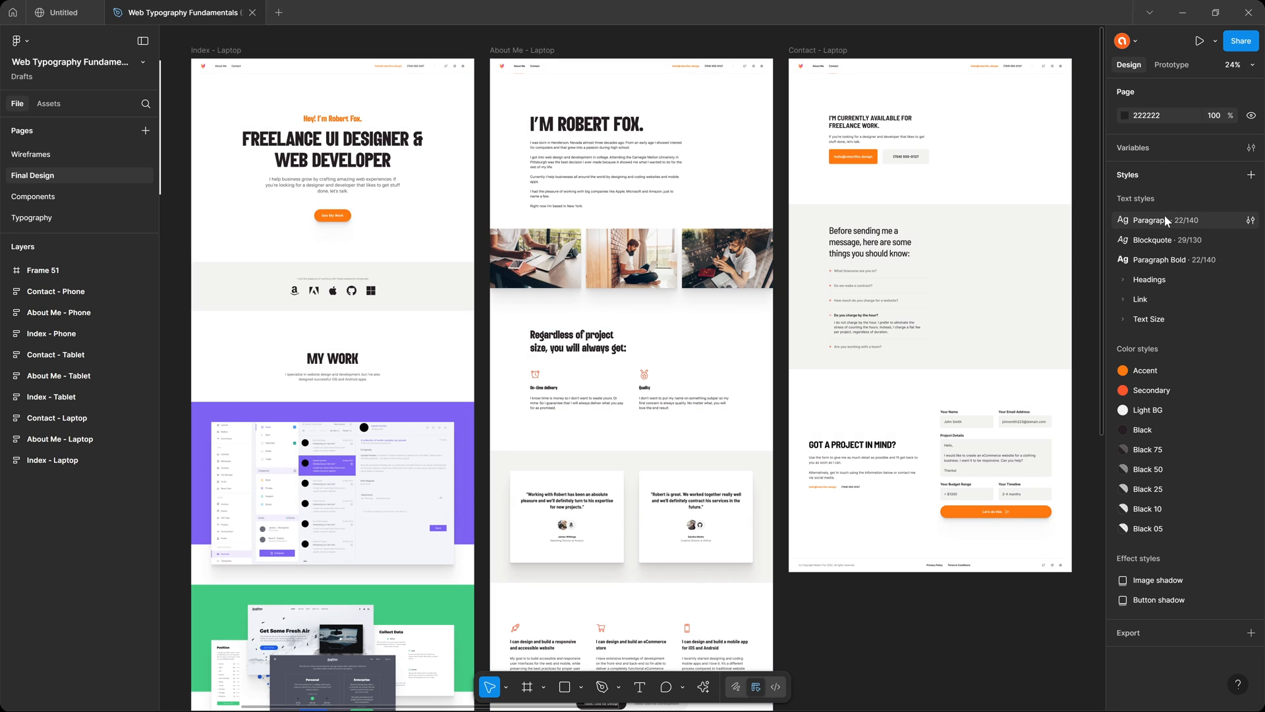
pyautogui.click(56, 104)
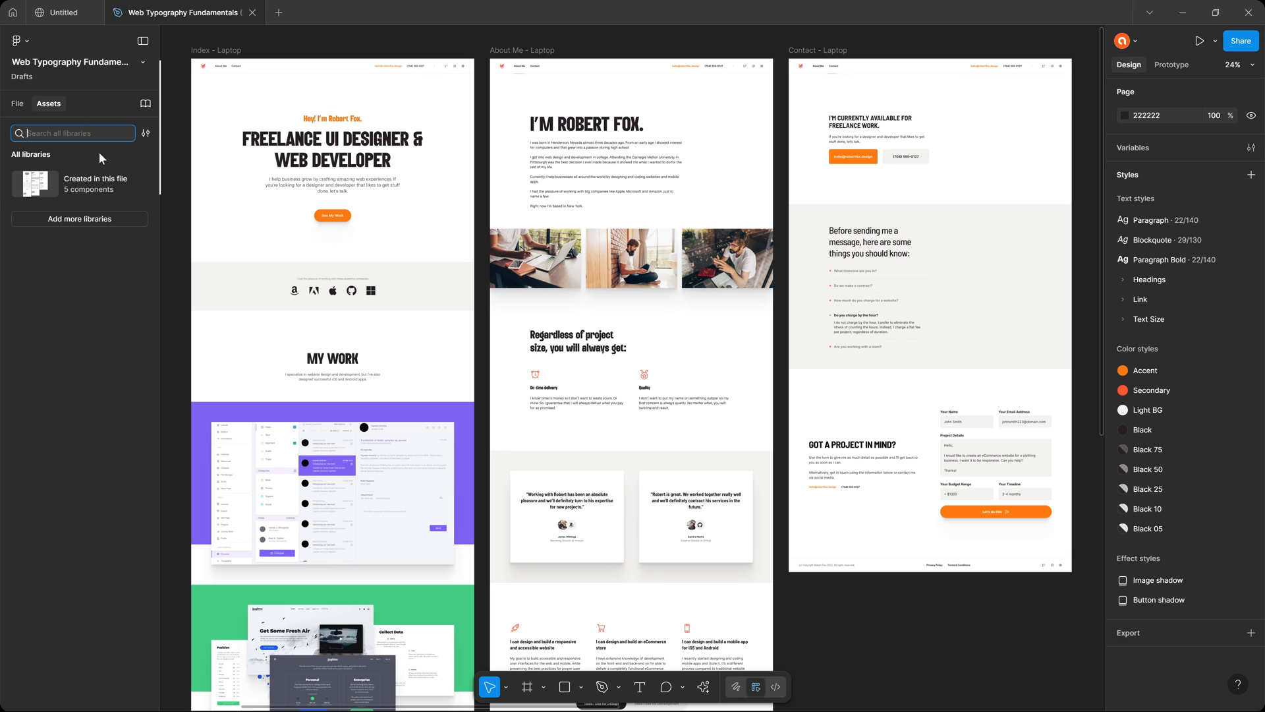
pyautogui.click(100, 183)
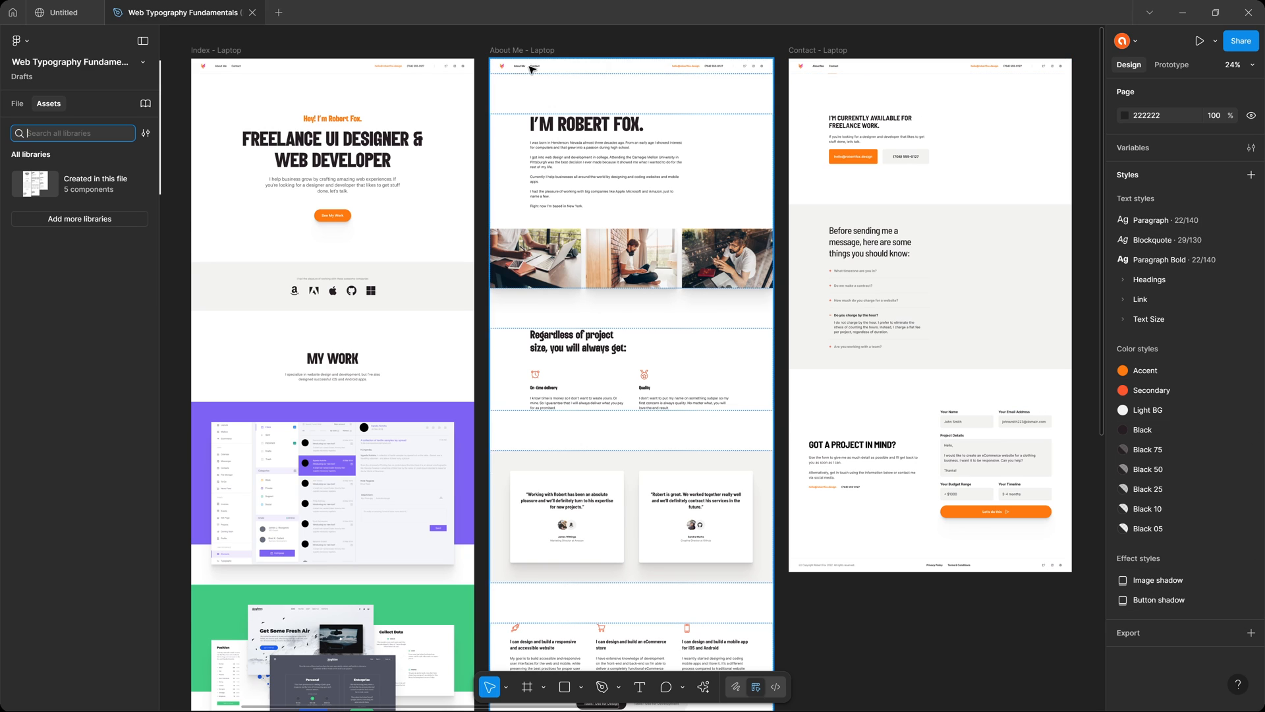
# Copy all sections inside the Index - Laptop container and paste them into the /test page's Desktop breakpoint.
pyautogui.click(254, 87)
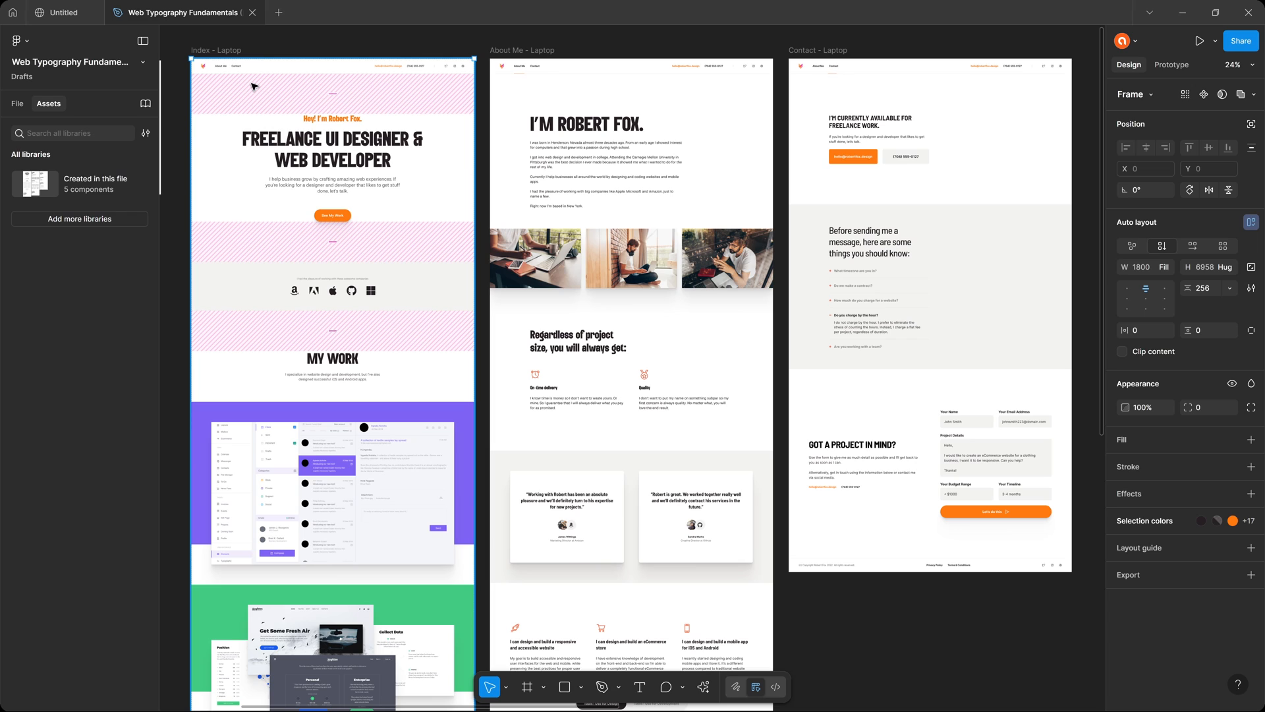
pyautogui.hotkey('alt', '1')
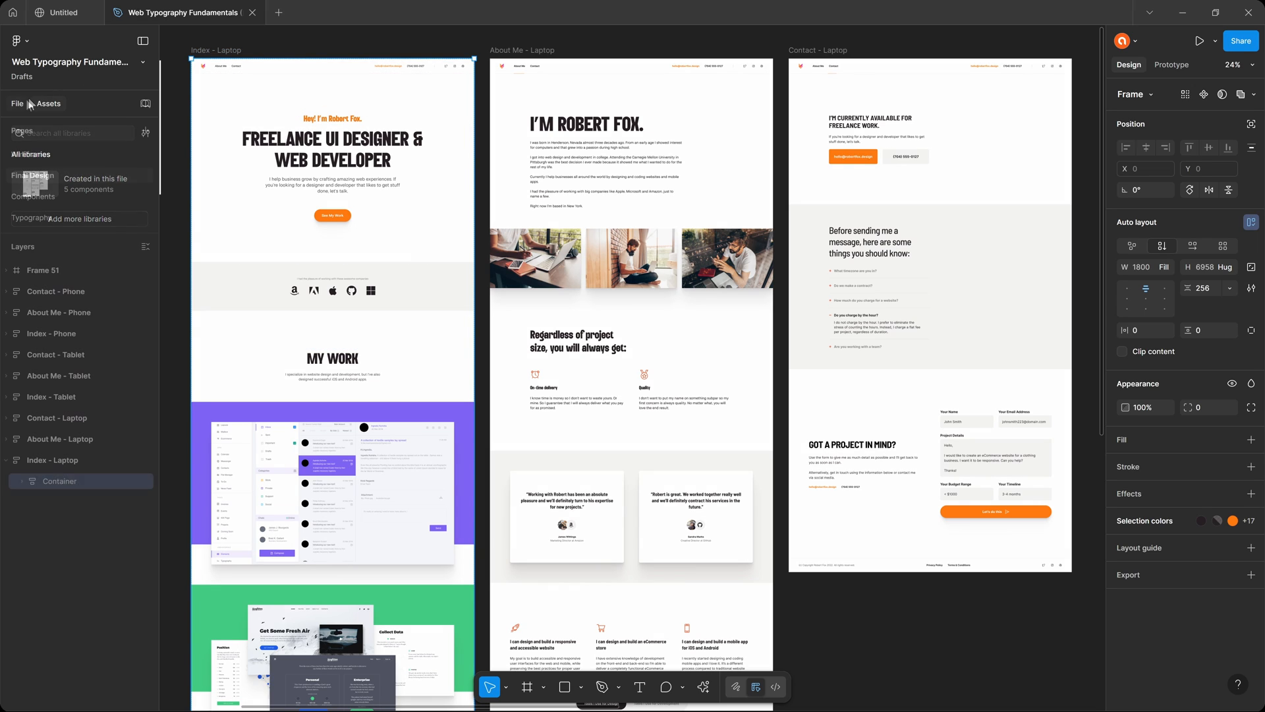
pyautogui.press('Return')
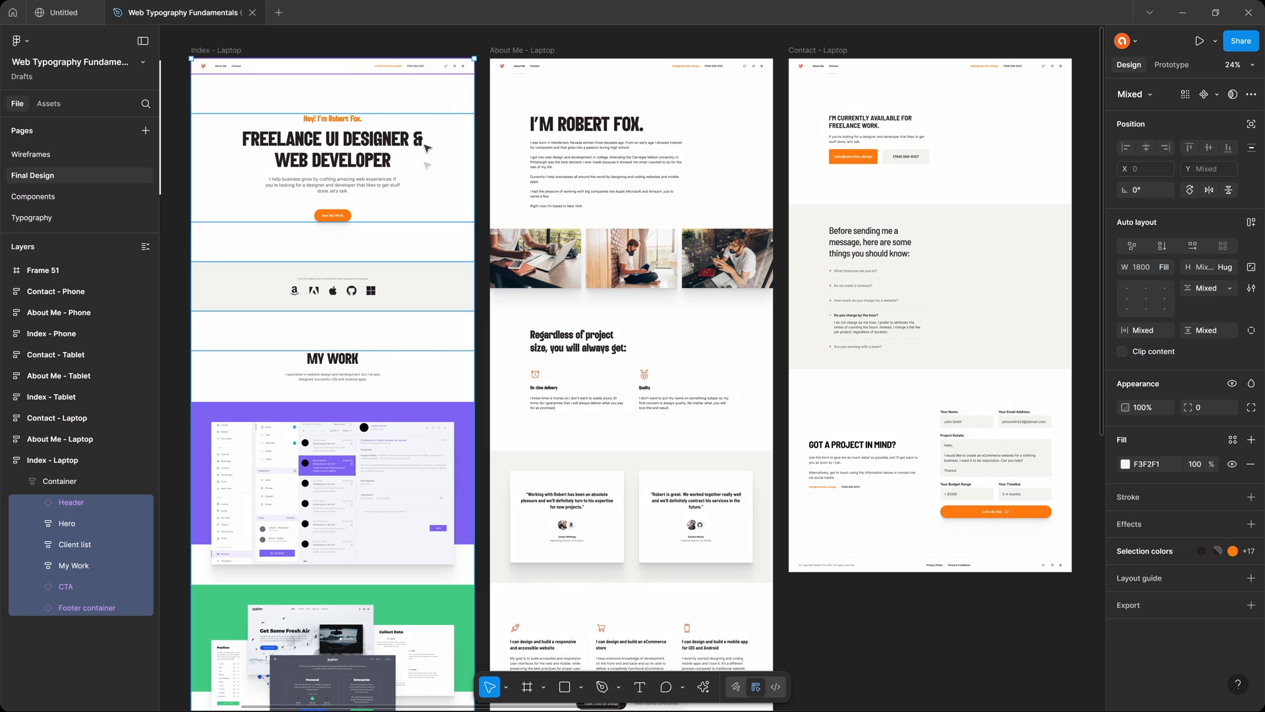
pyautogui.click(72, 15)
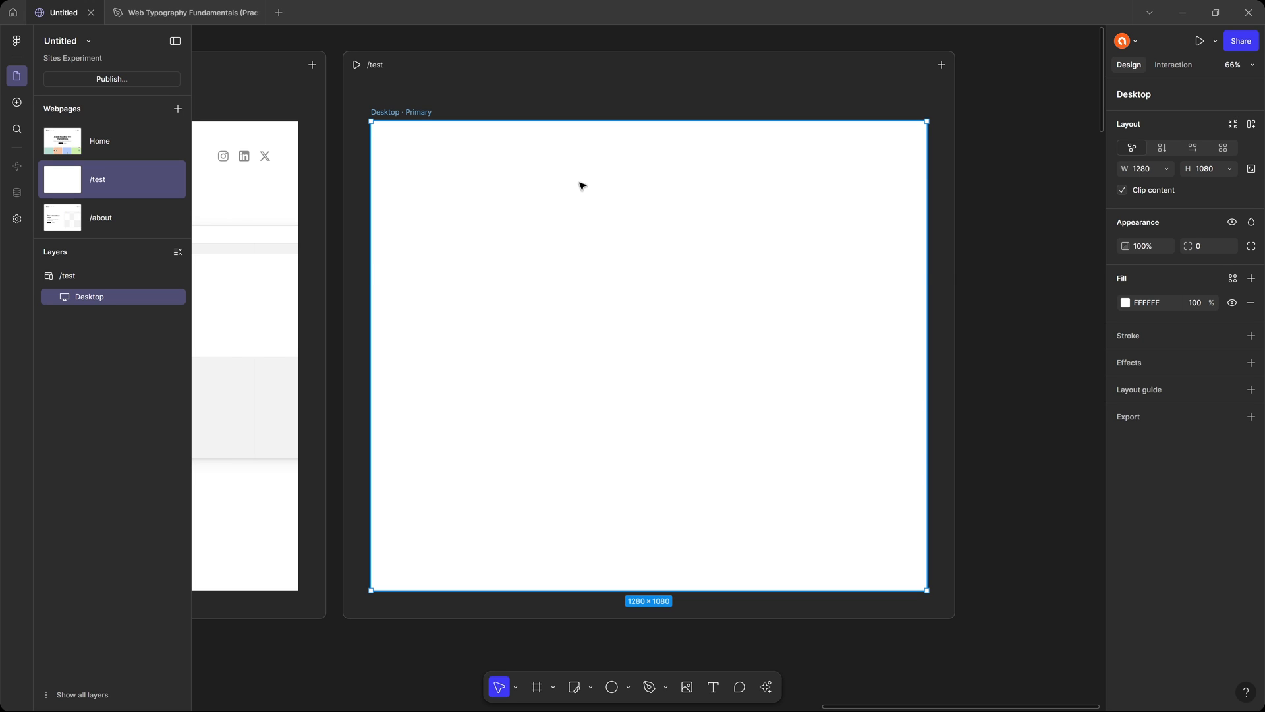
pyautogui.hotkey('ctrl', 'v')
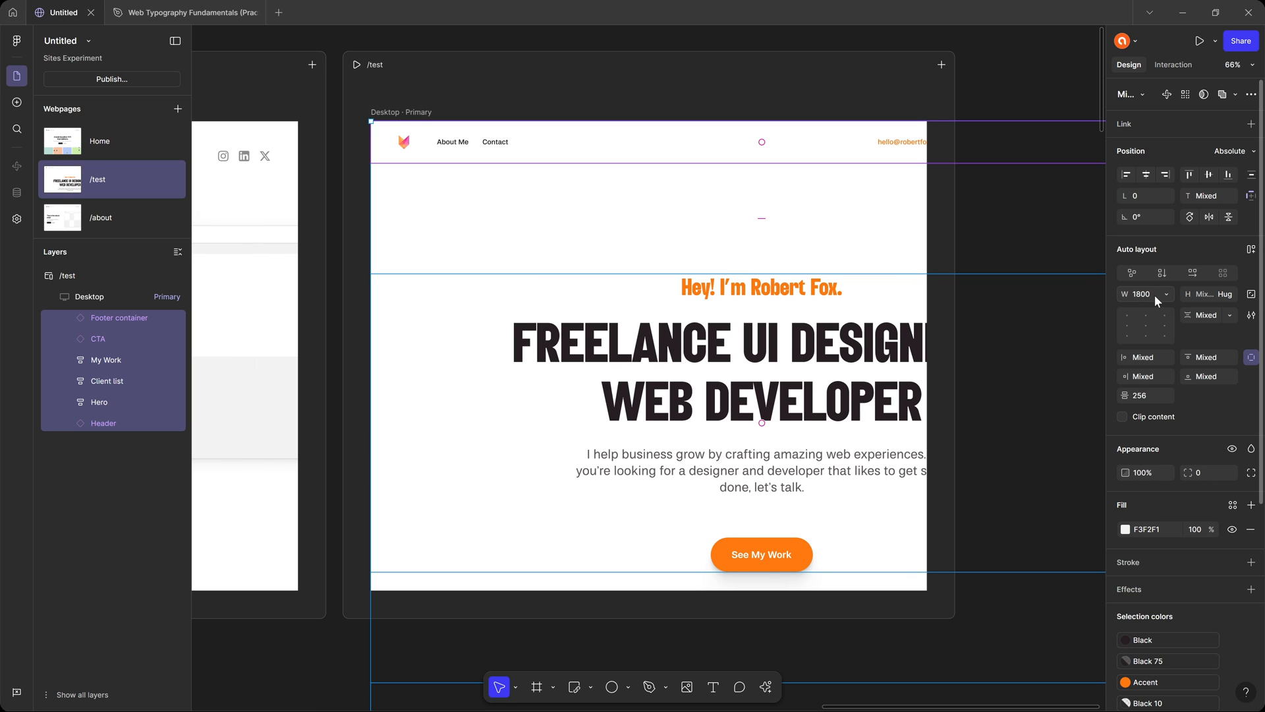
# Replace the pasted sections in /test's Desktop breakpoint with the whole Container frame from Index - Laptop, setting its width to 1280.
pyautogui.click(225, 20)
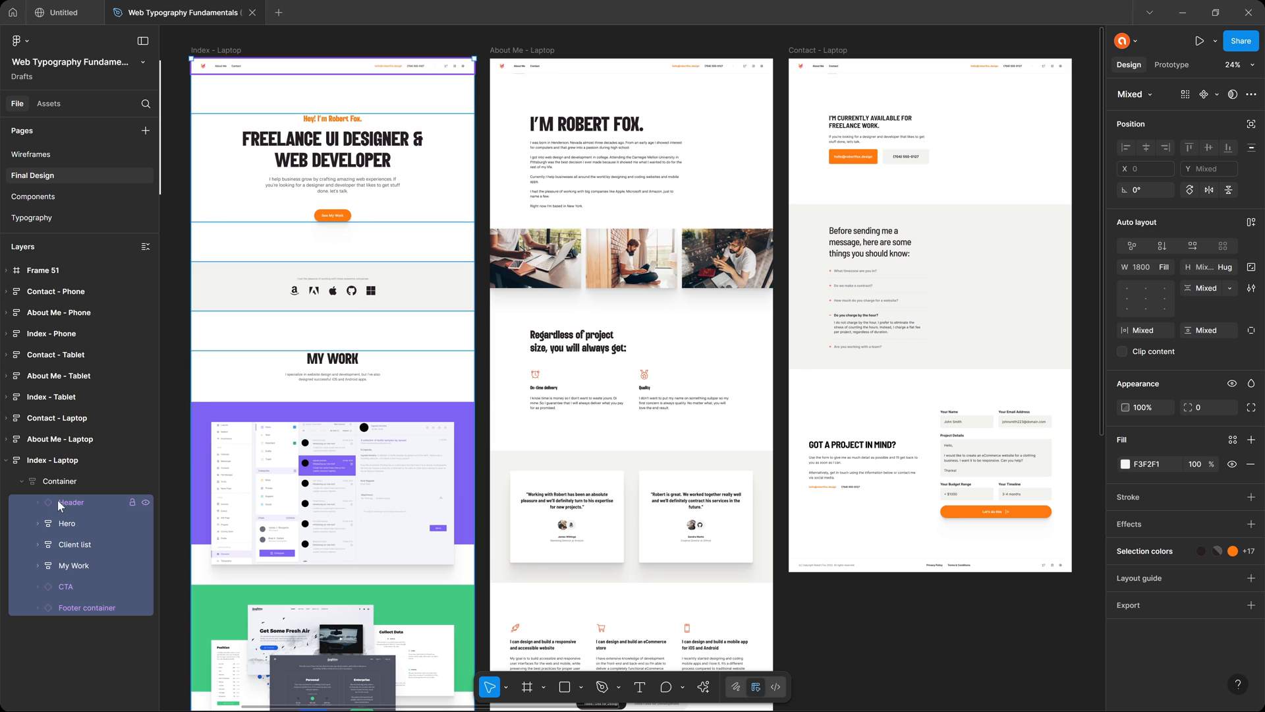
pyautogui.click(77, 482)
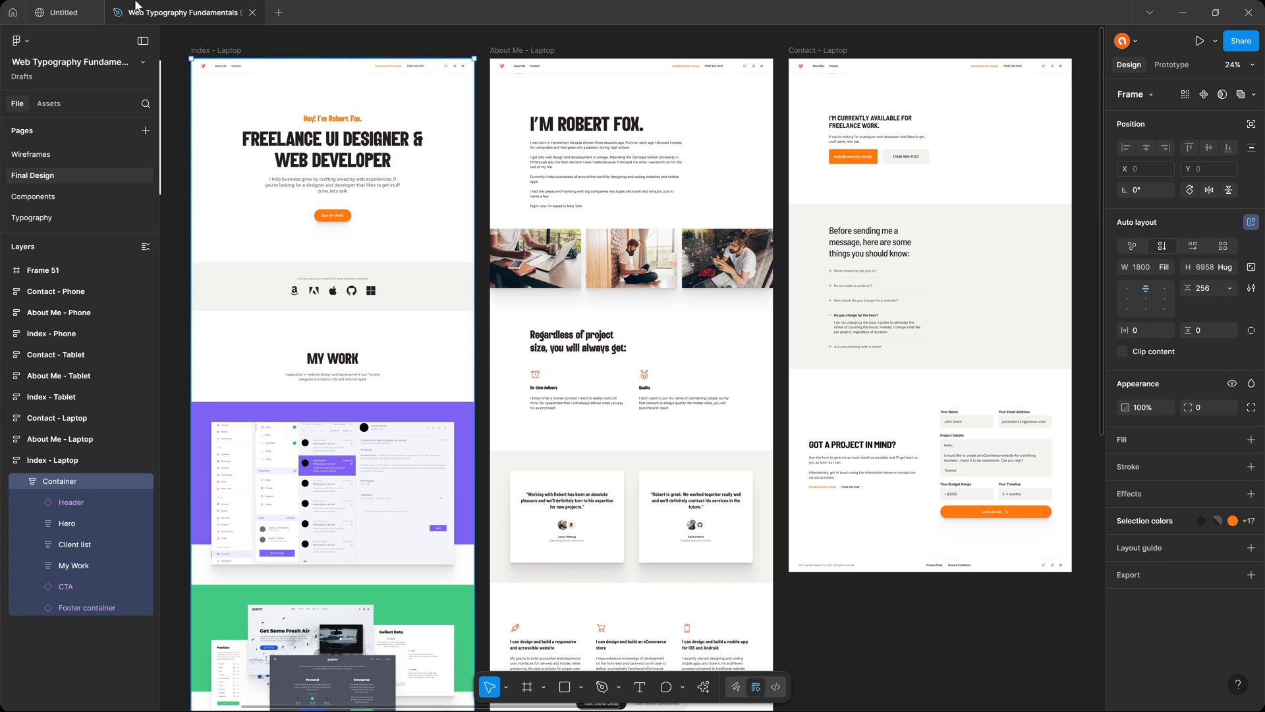
pyautogui.click(66, 13)
pyautogui.press('Delete')
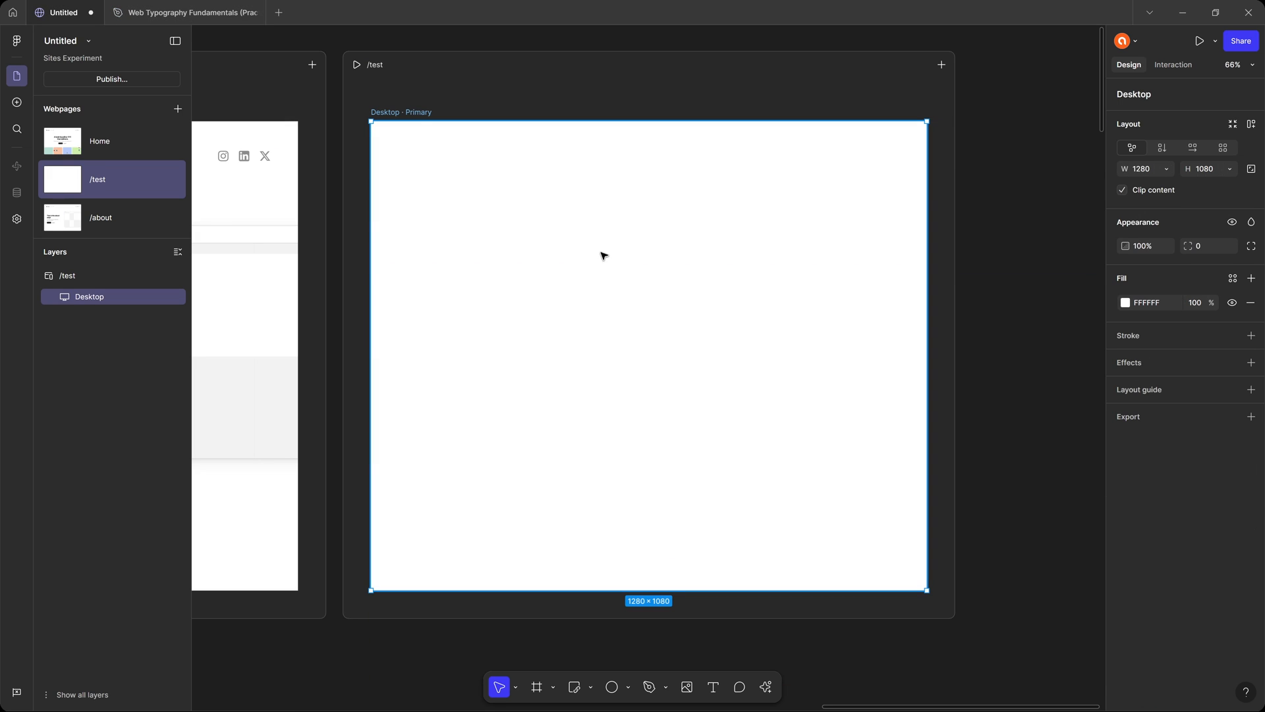
pyautogui.hotkey('ctrl', 'v')
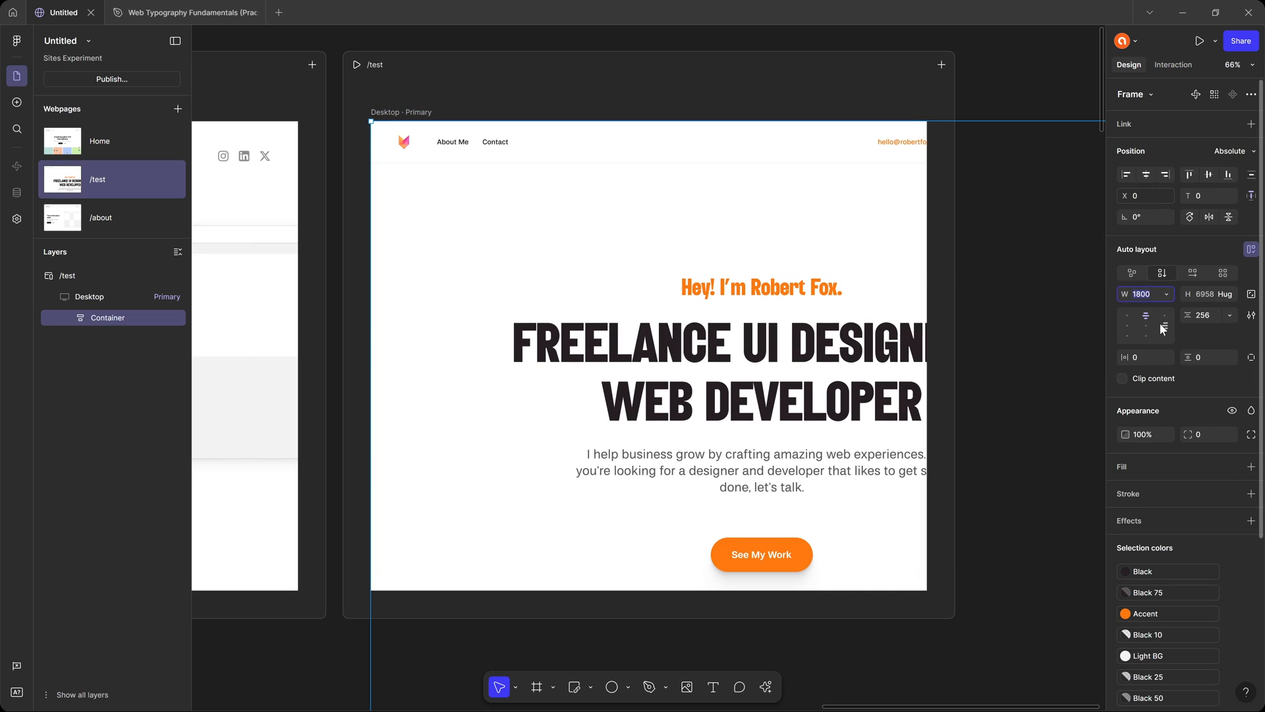
pyautogui.write('1280')
pyautogui.press('Return')
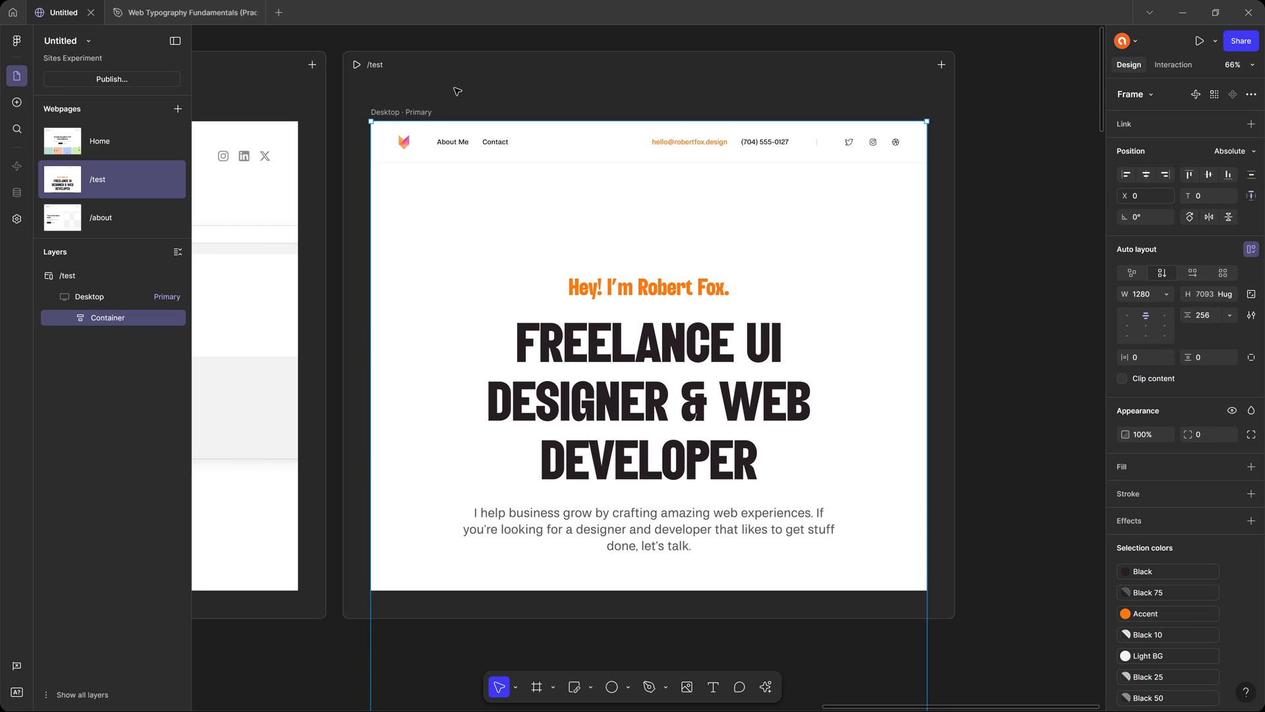
# Apply vertical auto layout to the /test page's Desktop breakpoint and set its height to hug contents.
pyautogui.click(413, 113)
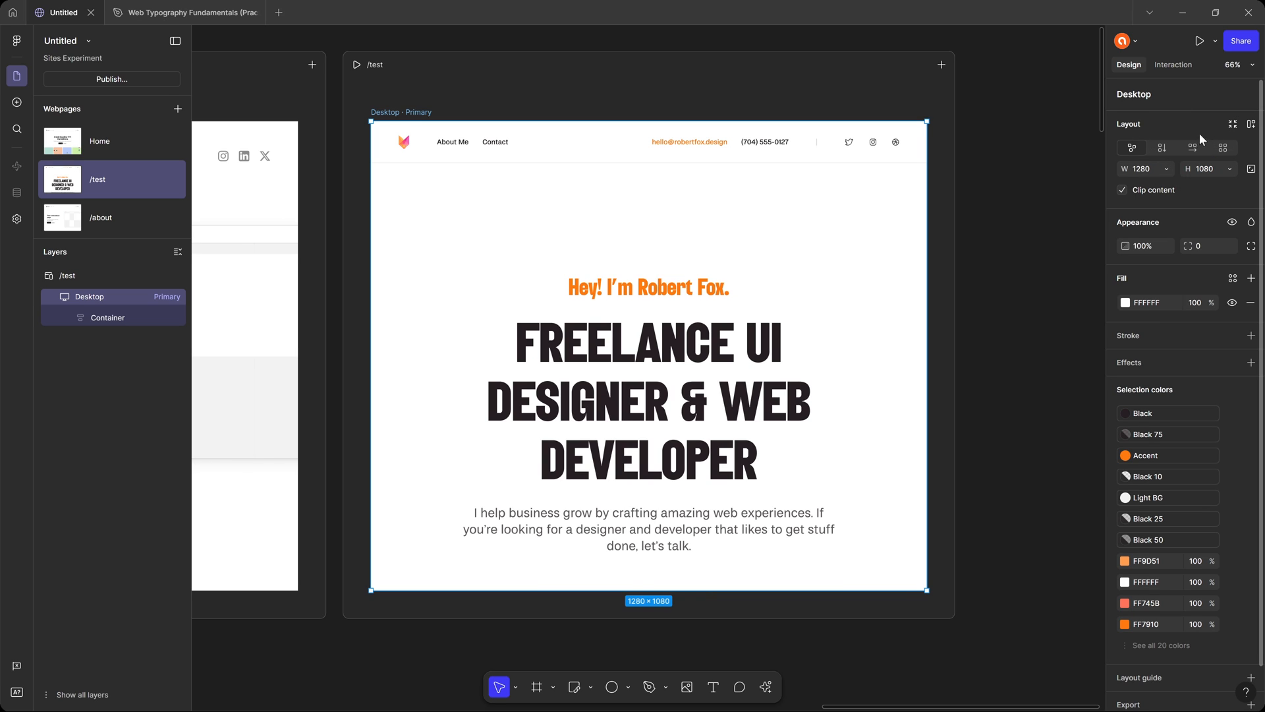
pyautogui.click(1164, 146)
pyautogui.click(1230, 168)
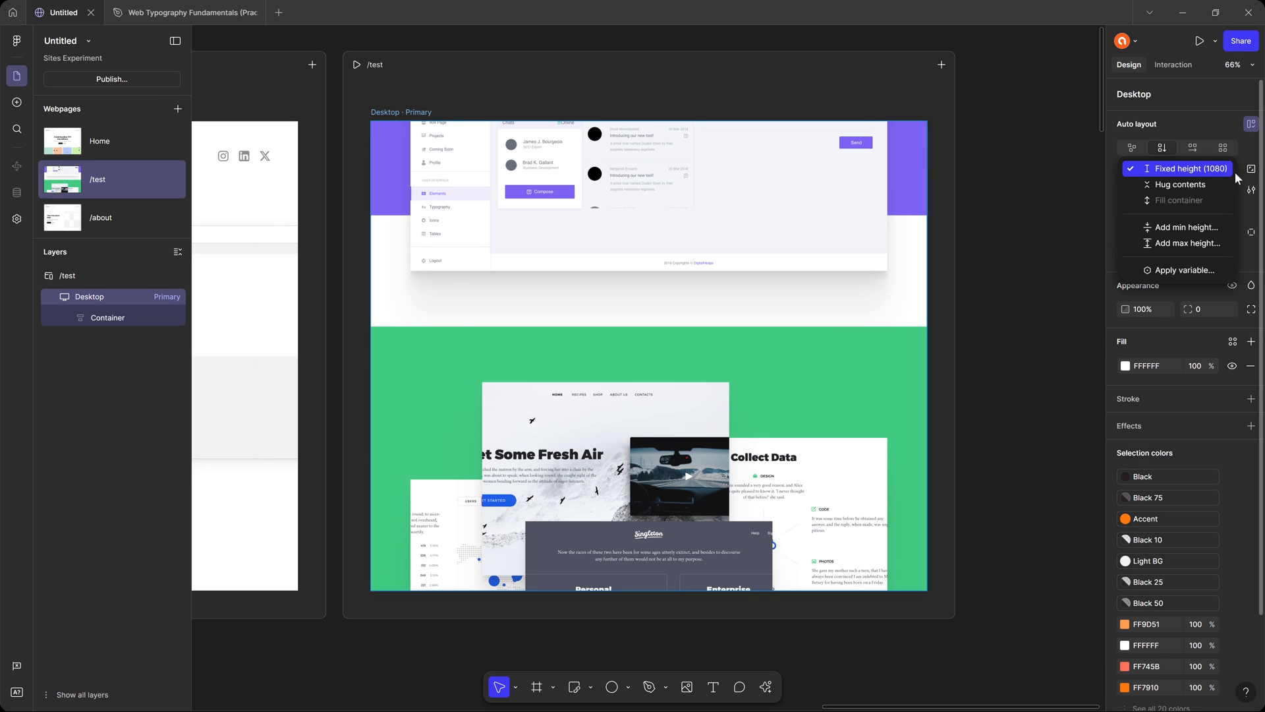
pyautogui.click(1216, 184)
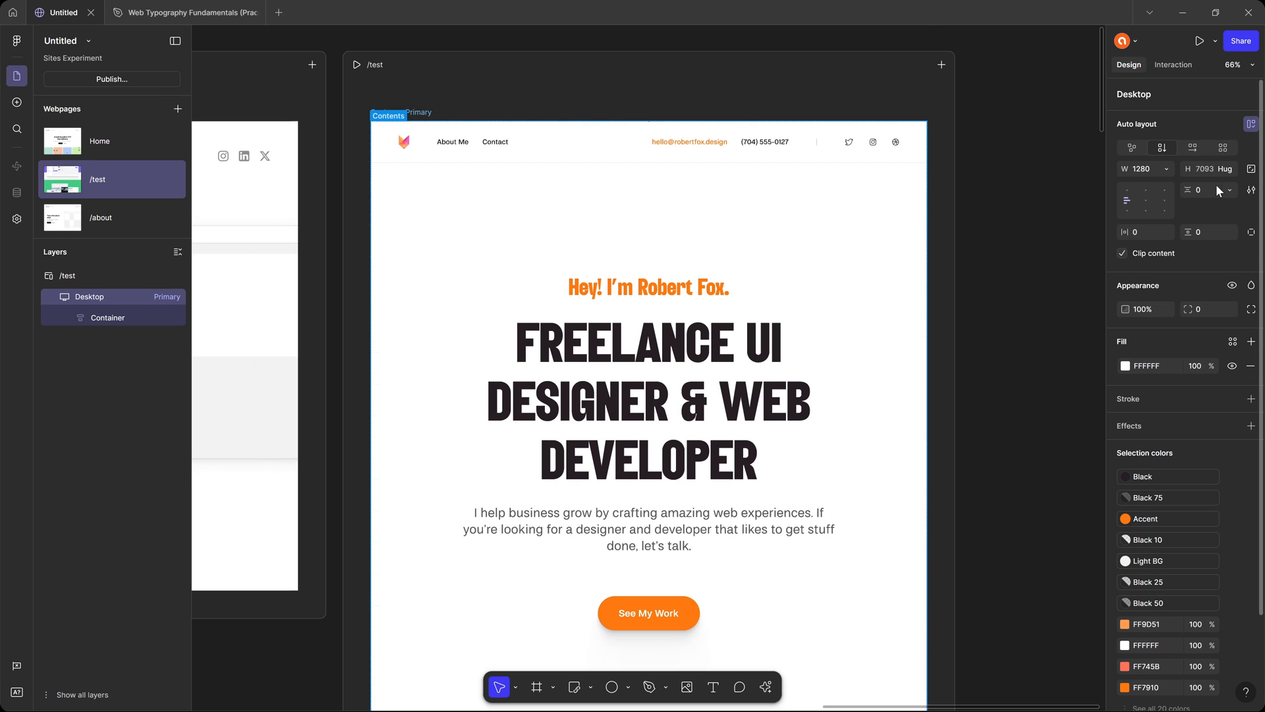
pyautogui.click(1021, 214)
# Examine the /test page down to its CTA and footer, and compare them with the original Index - Laptop frame in Web Typography Fundamentals.
pyautogui.scroll(-5, 924, 268)
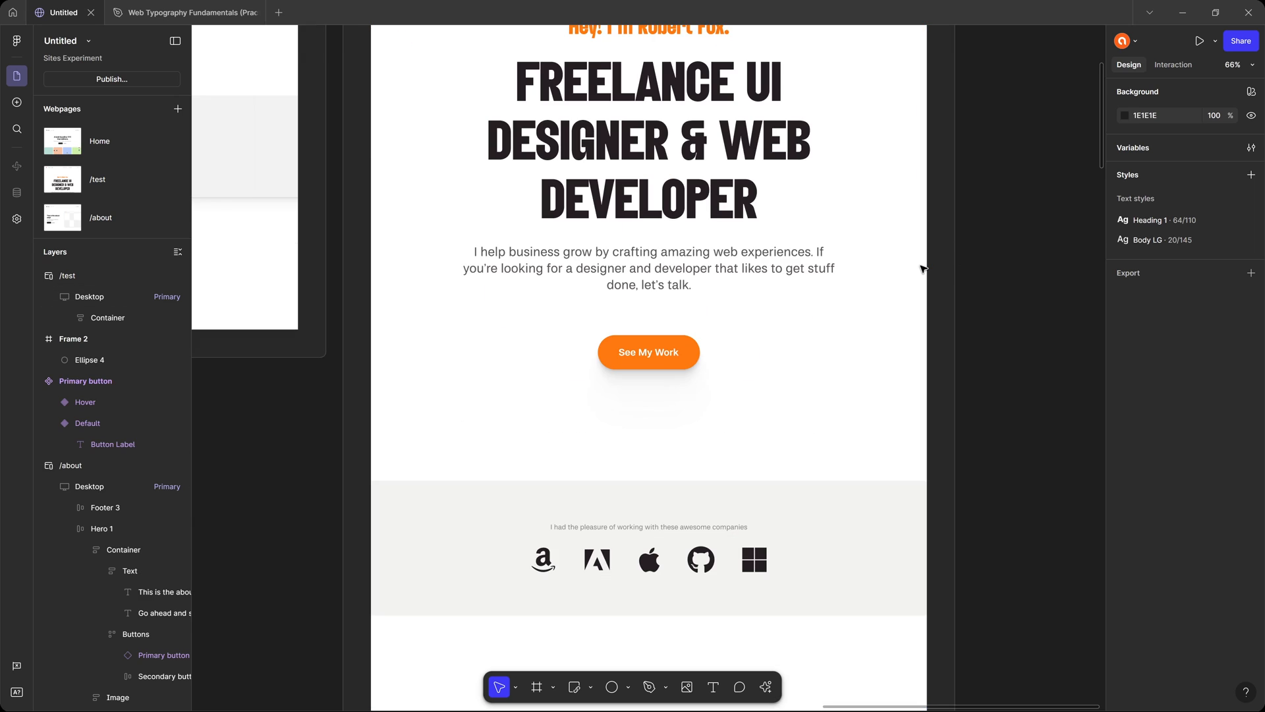
pyautogui.scroll(-8, 923, 269)
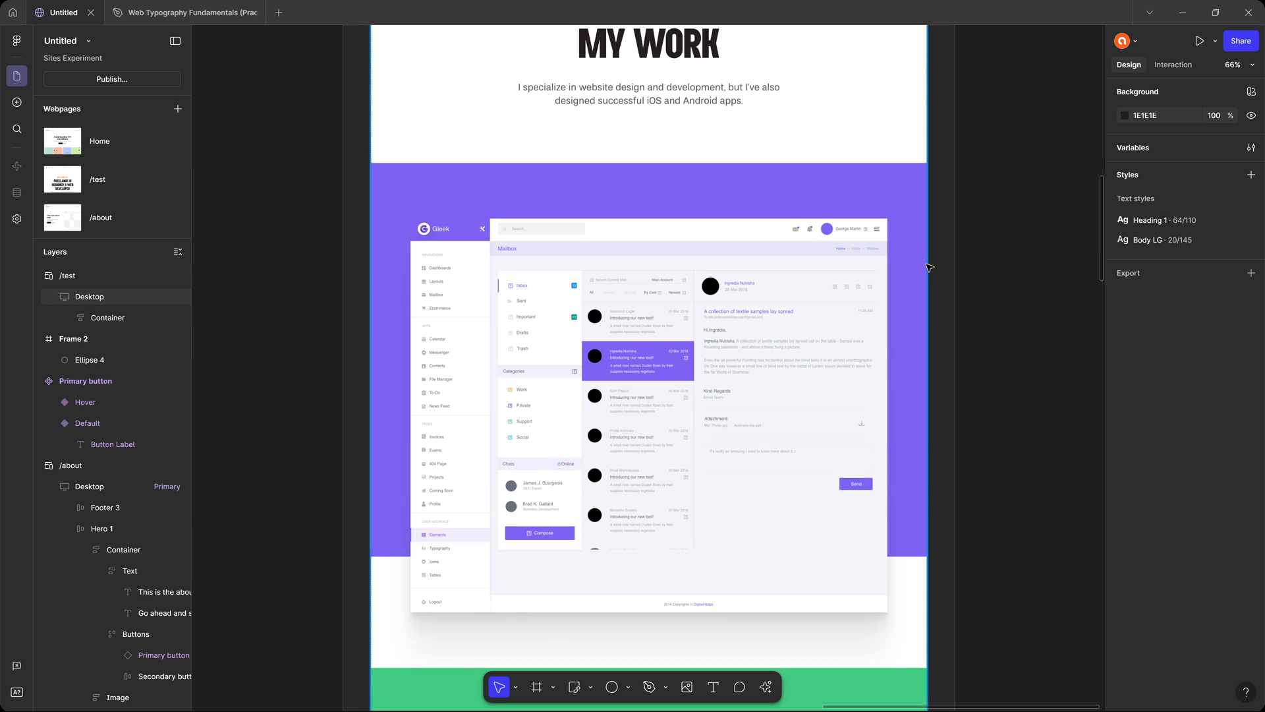
pyautogui.scroll(-20, 929, 267)
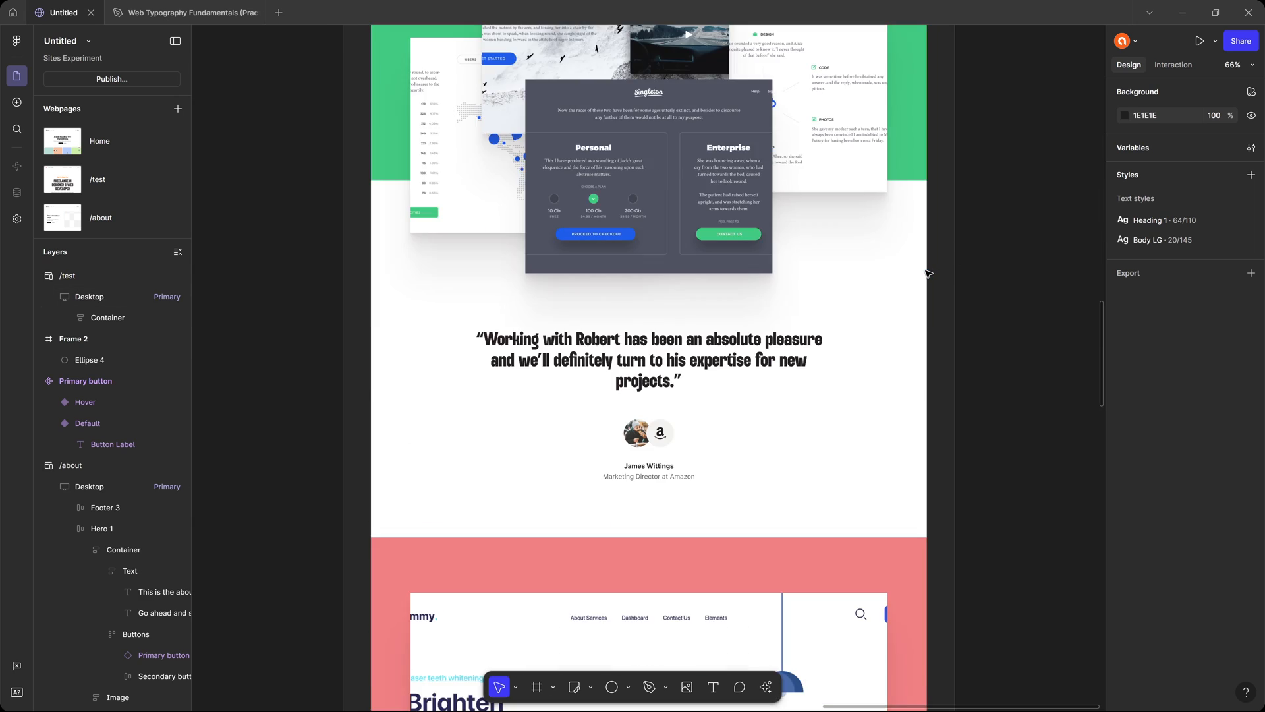
pyautogui.scroll(-8, 926, 278)
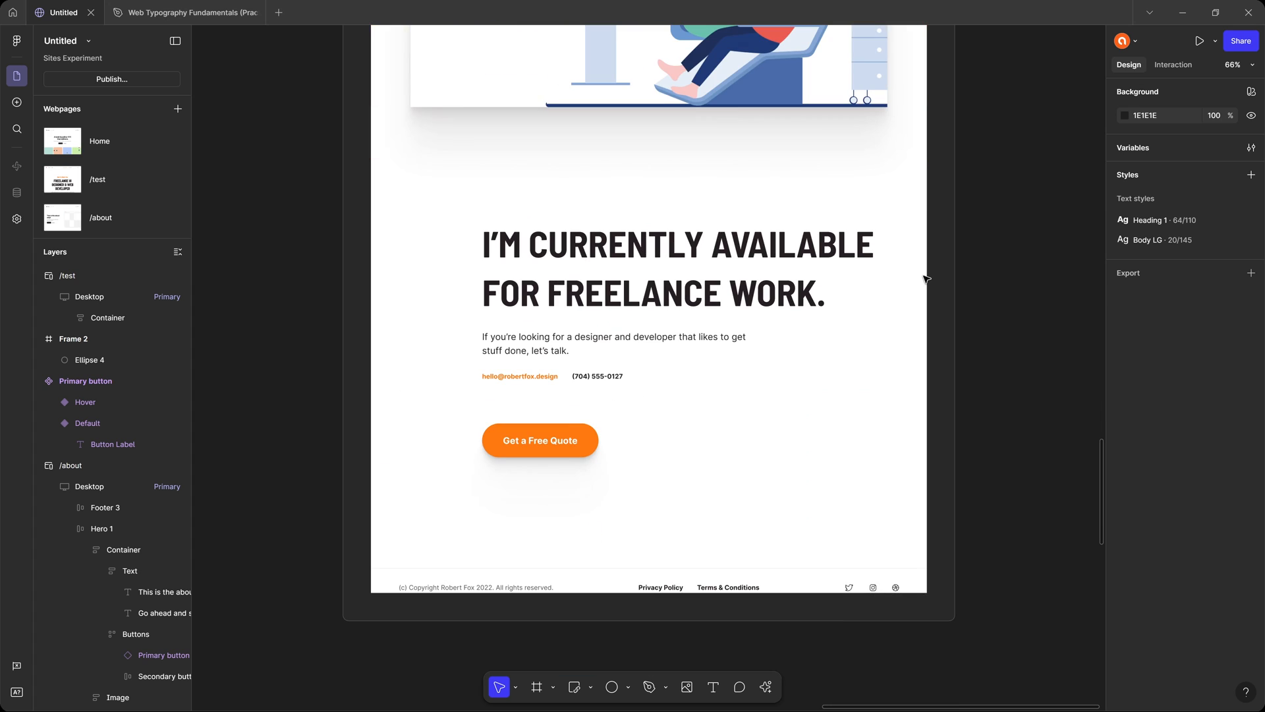
pyautogui.click(692, 249)
pyautogui.click(689, 277)
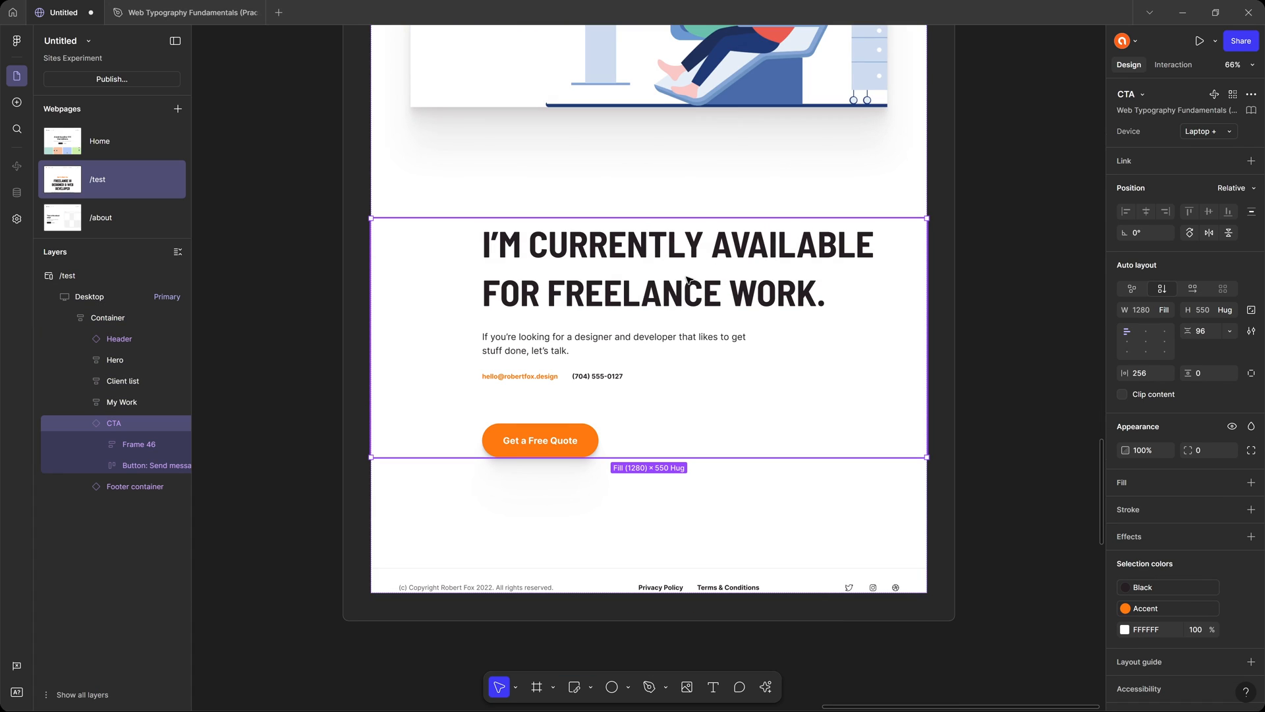
pyautogui.click(710, 173)
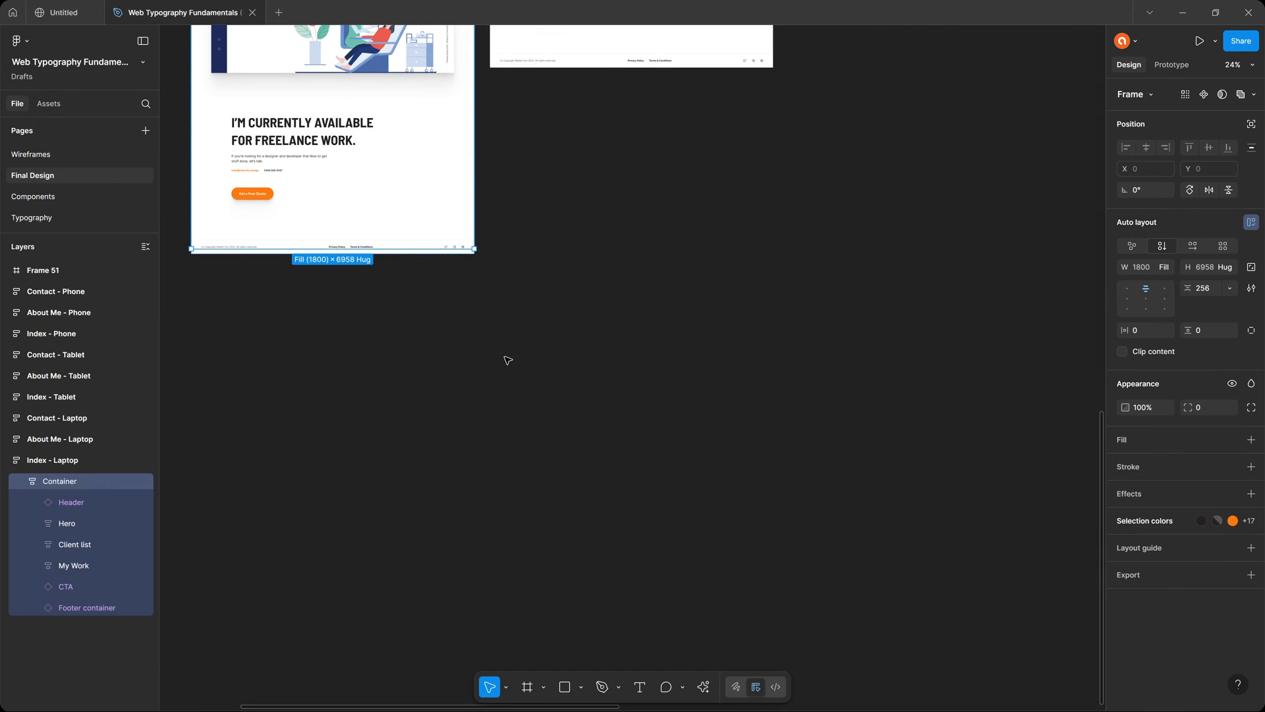
pyautogui.scroll(5, 550, 250)
pyautogui.hscroll(-5, 550, 250)
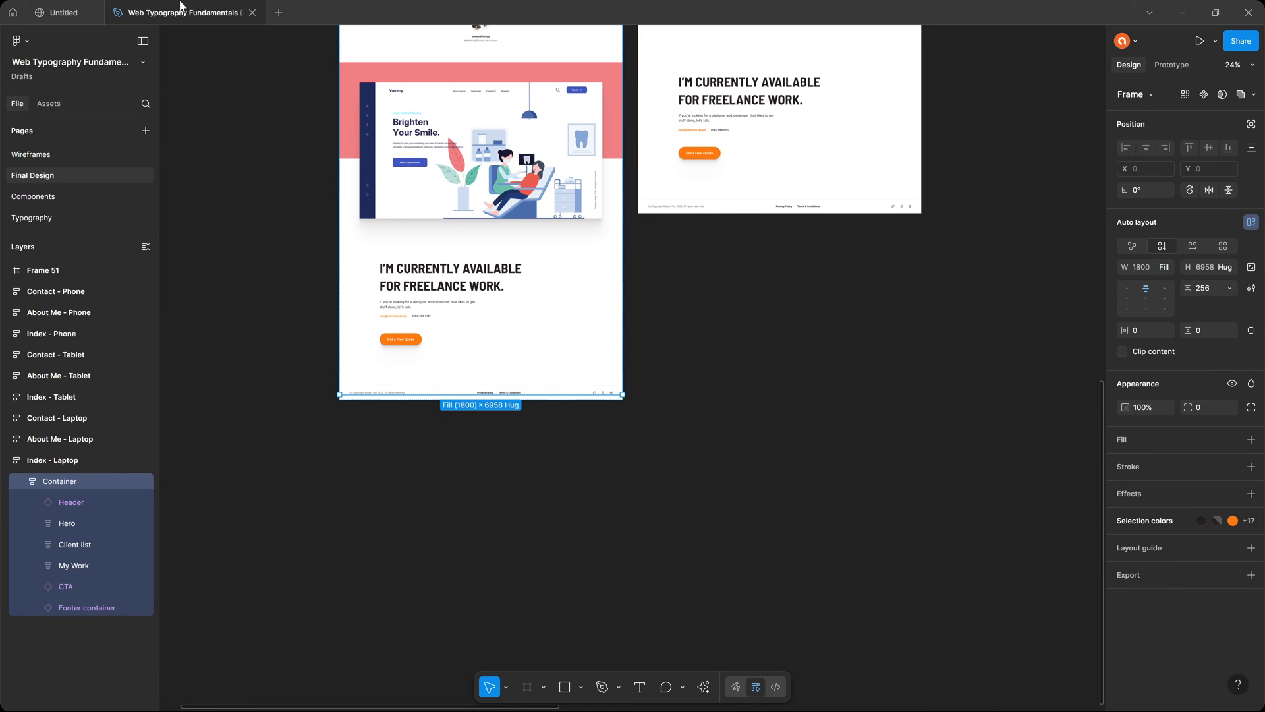
pyautogui.click(100, 11)
pyautogui.scroll(20, 732, 235)
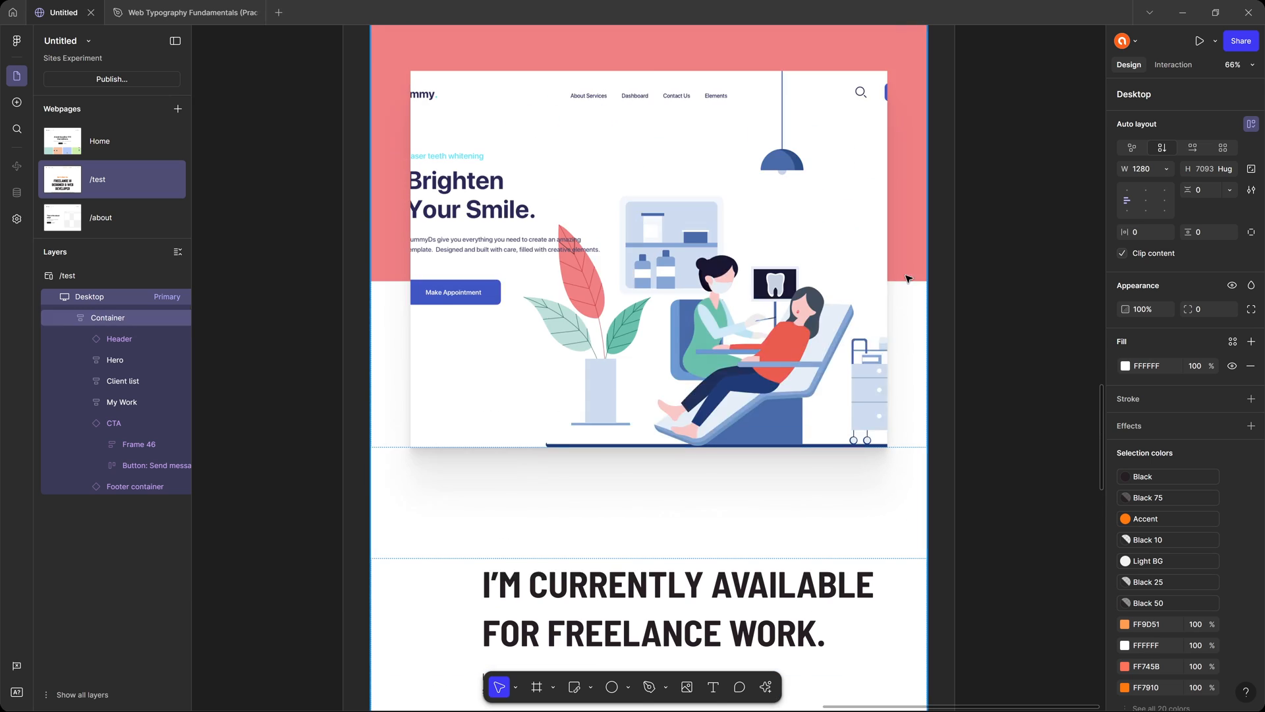
# Set the /test page's Desktop breakpoint width to 1800 and check the layout down to the footer.
pyautogui.scroll(5, 900, 291)
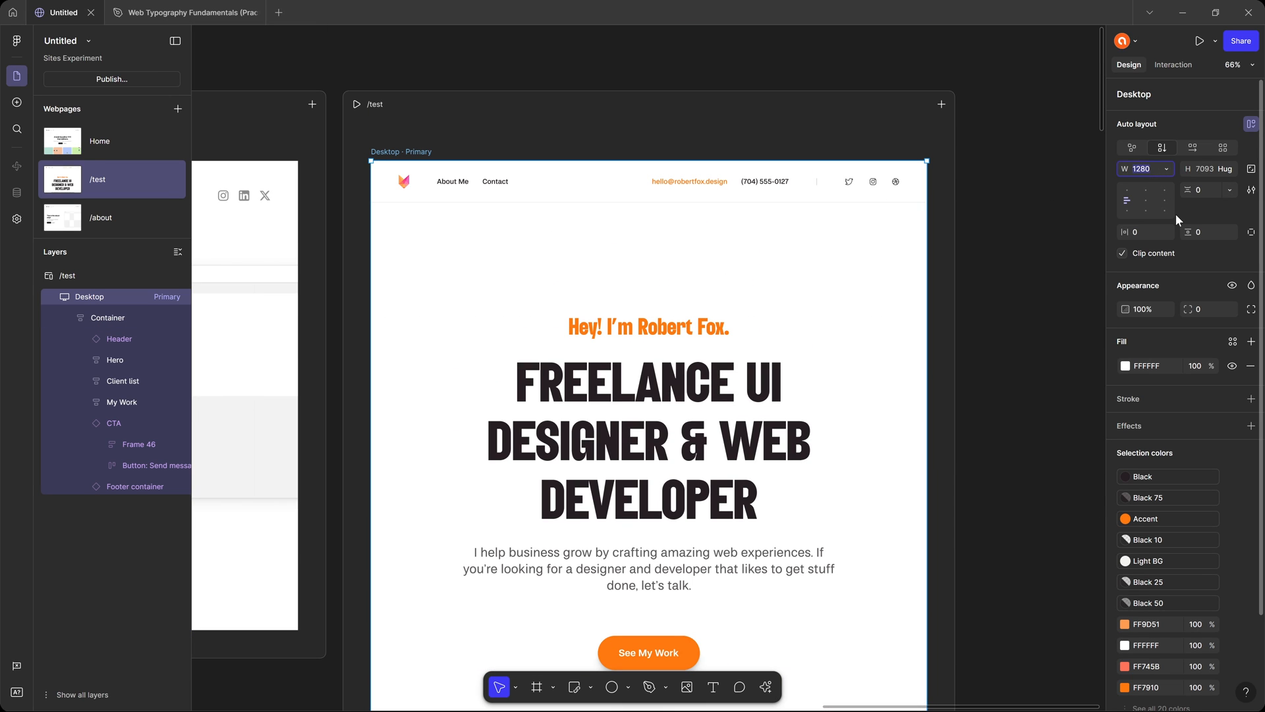
pyautogui.write('1800')
pyautogui.press('Return')
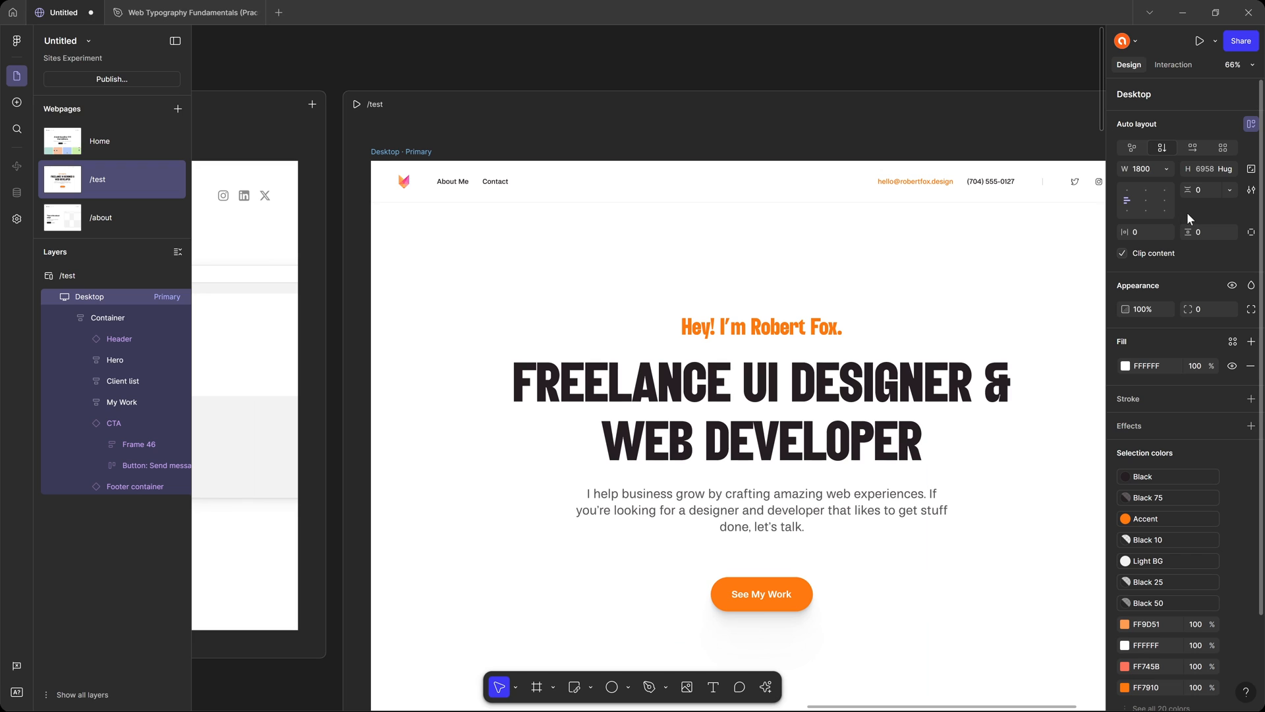
pyautogui.scroll(-3, 856, 269)
pyautogui.hscroll(3, 856, 268)
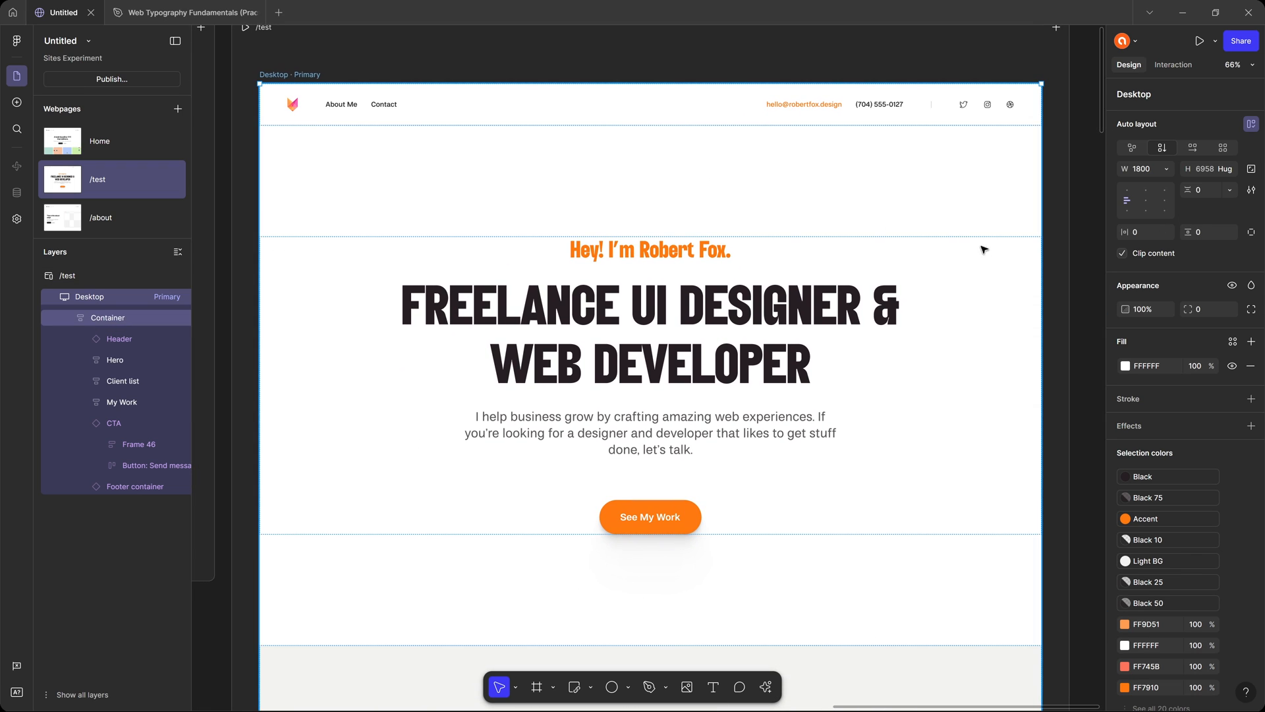
pyautogui.scroll(-2, 1160, 310)
pyautogui.scroll(-15, 912, 263)
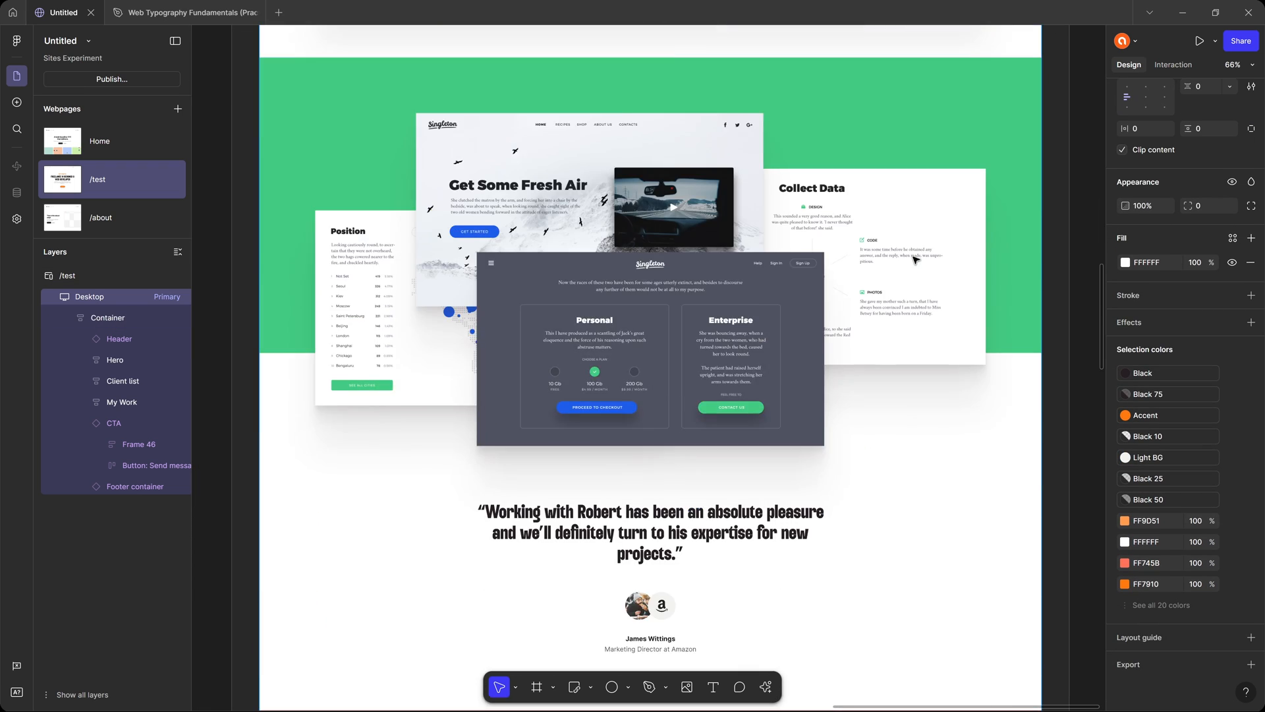
pyautogui.scroll(-15, 914, 260)
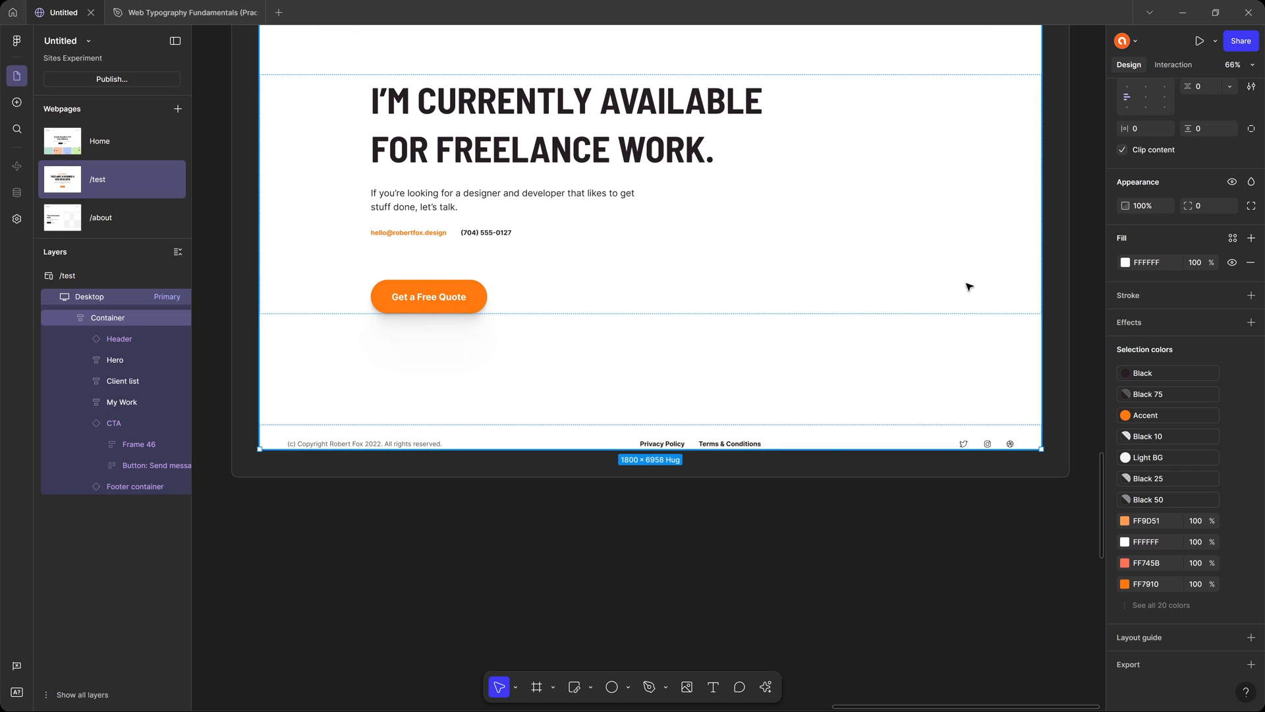
# Add a bottom padding of 100 to the /test page's Desktop breakpoint.
pyautogui.click(1079, 258)
pyautogui.click(732, 375)
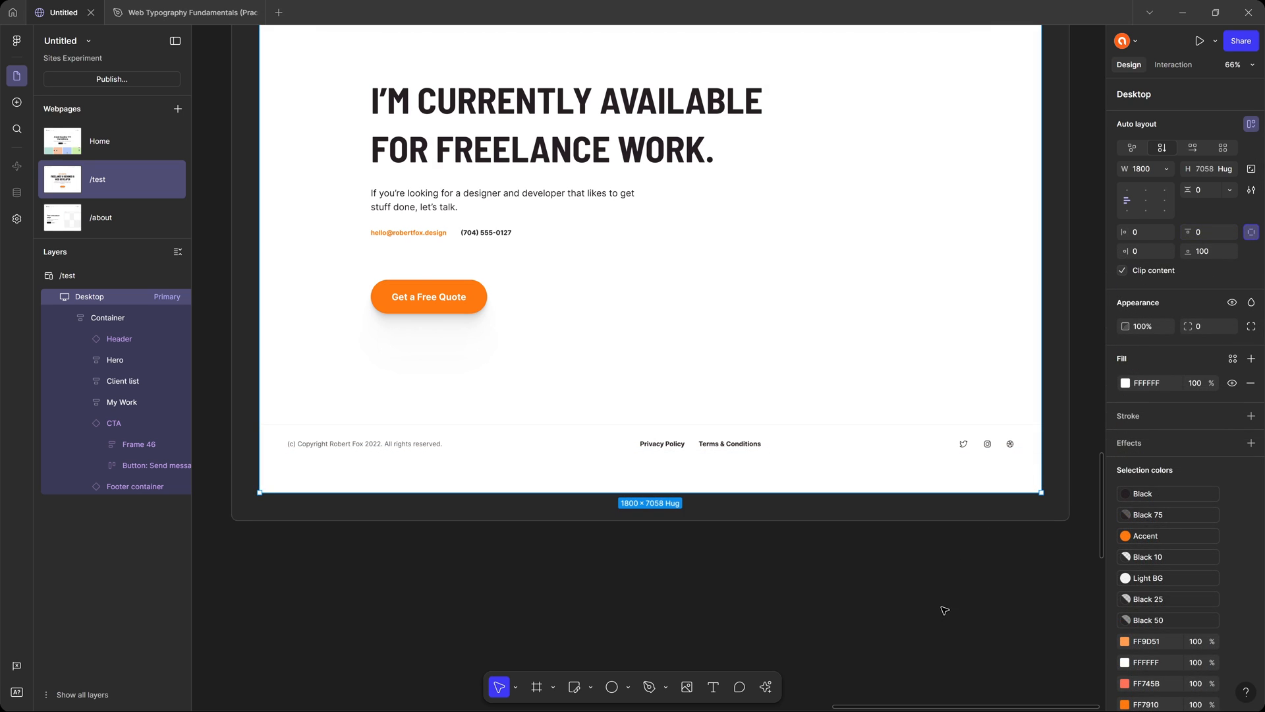
pyautogui.click(941, 607)
# Inspect the properties of the Footer container, CTA and Header instances and the Desktop breakpoint on the /test page.
pyautogui.click(664, 445)
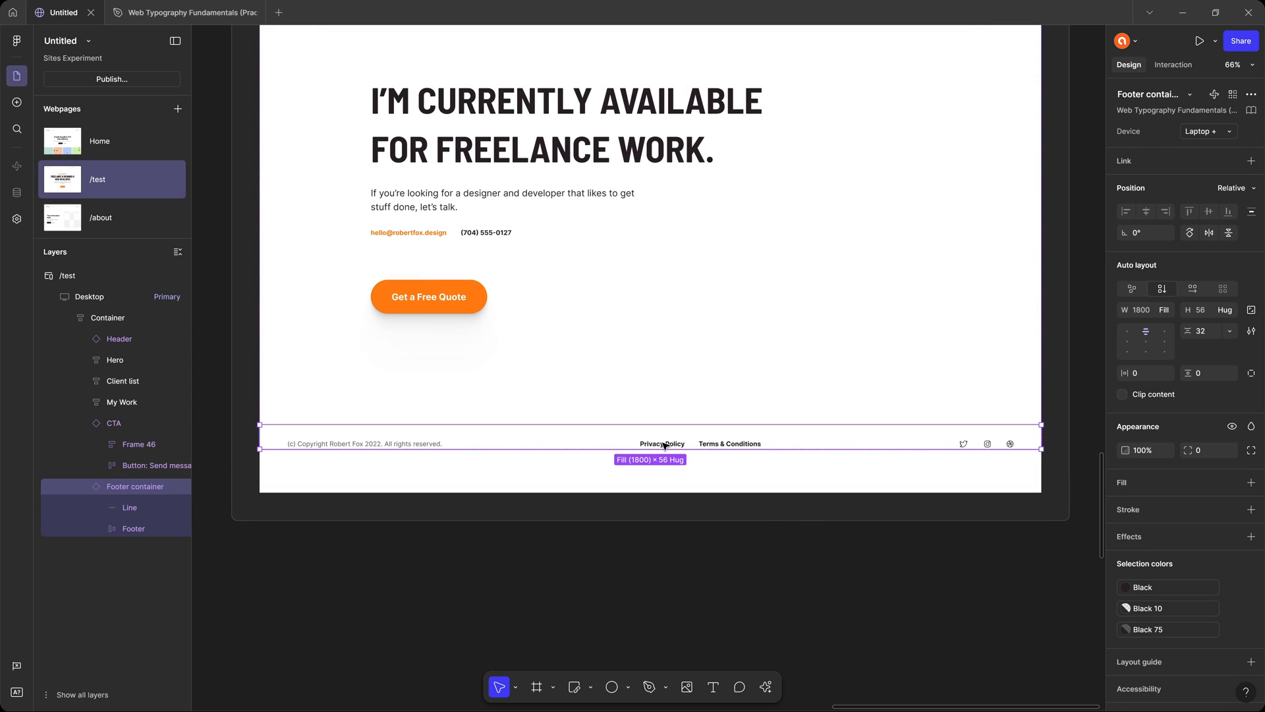
pyautogui.scroll(3, 665, 446)
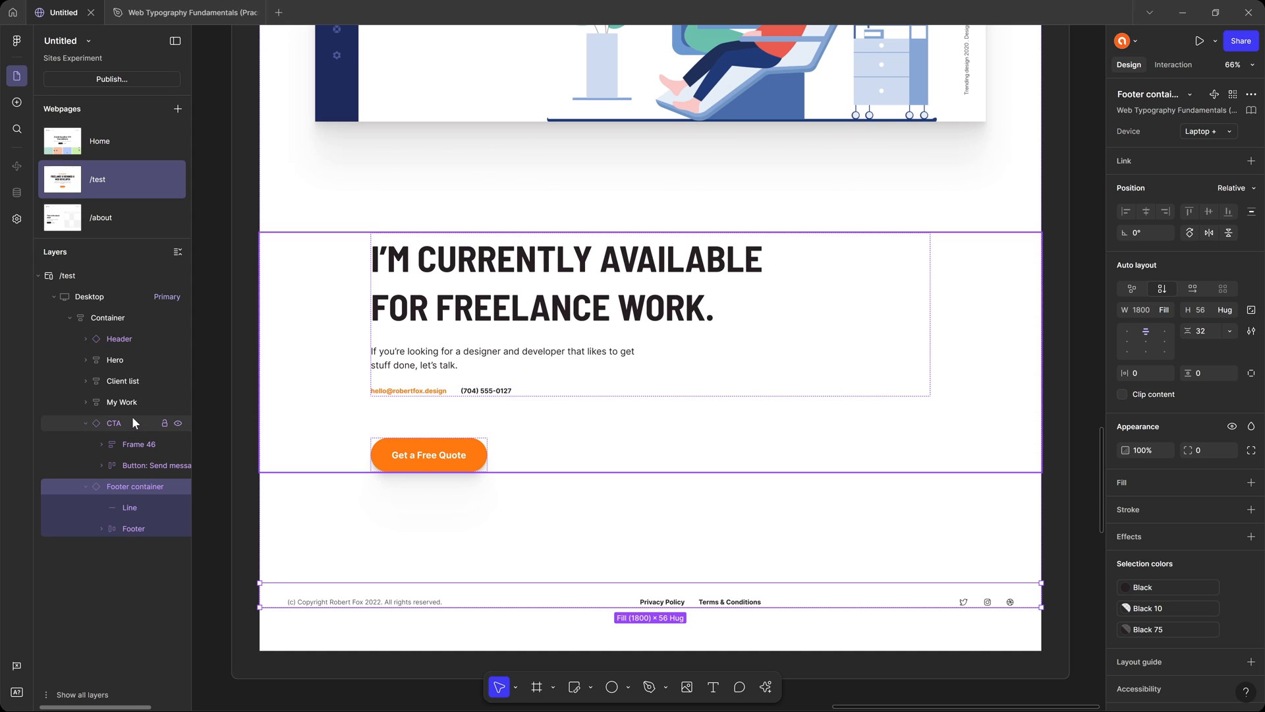
pyautogui.click(132, 417)
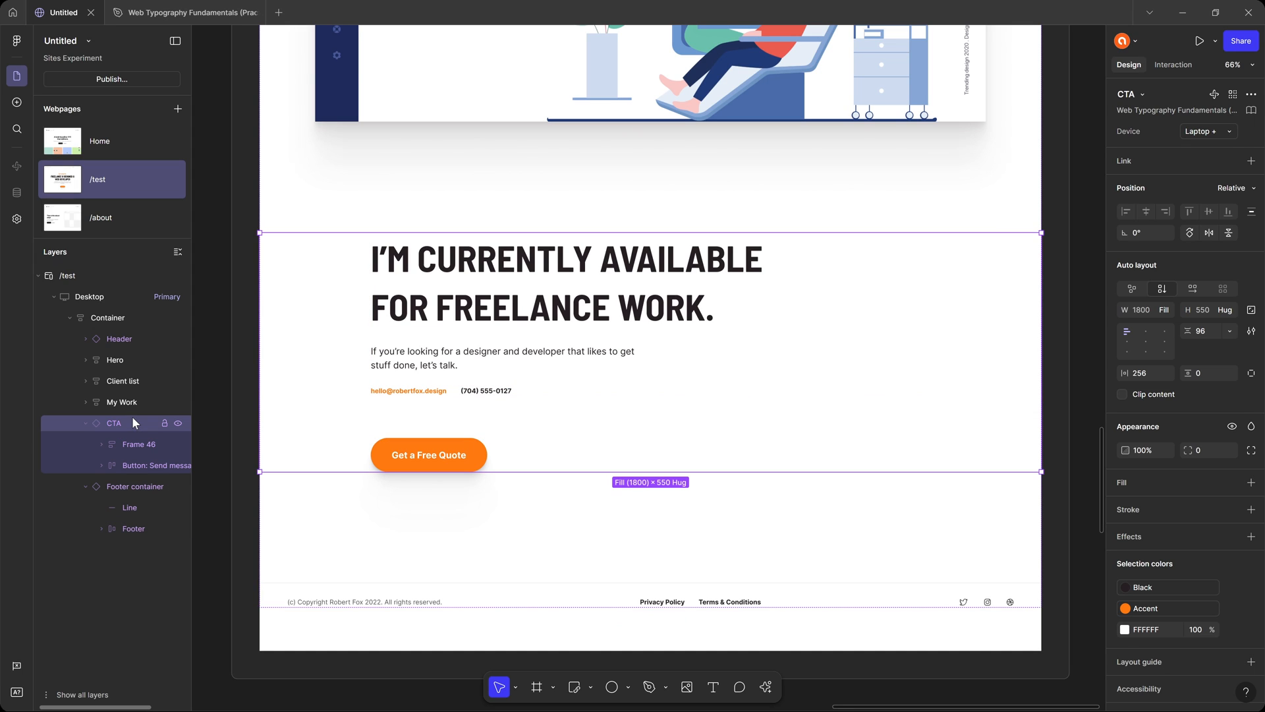
pyautogui.click(139, 333)
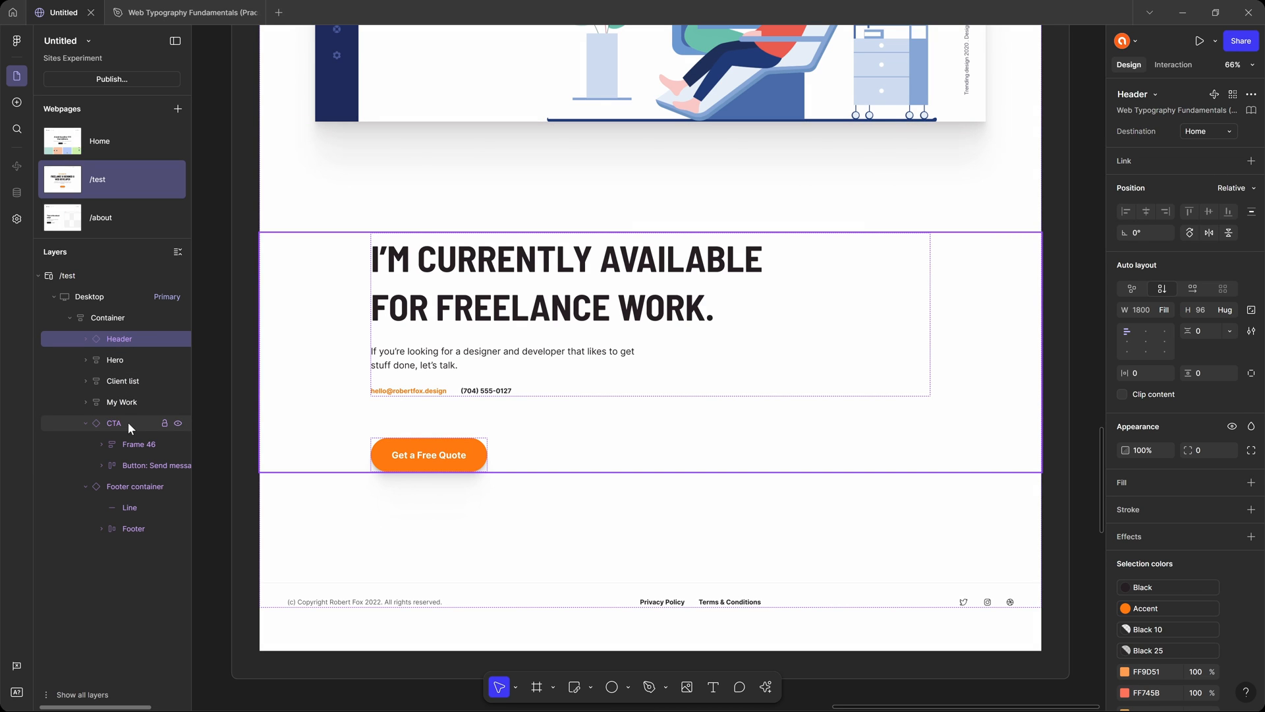
pyautogui.click(102, 296)
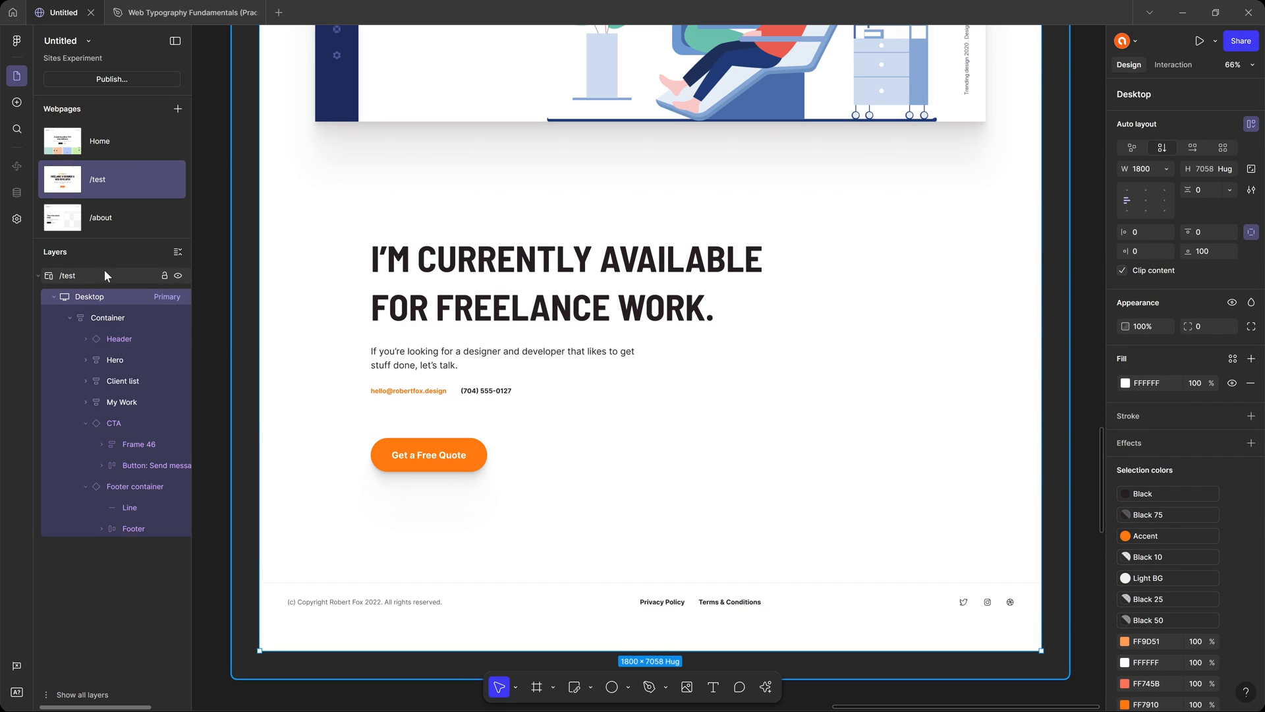
pyautogui.click(126, 275)
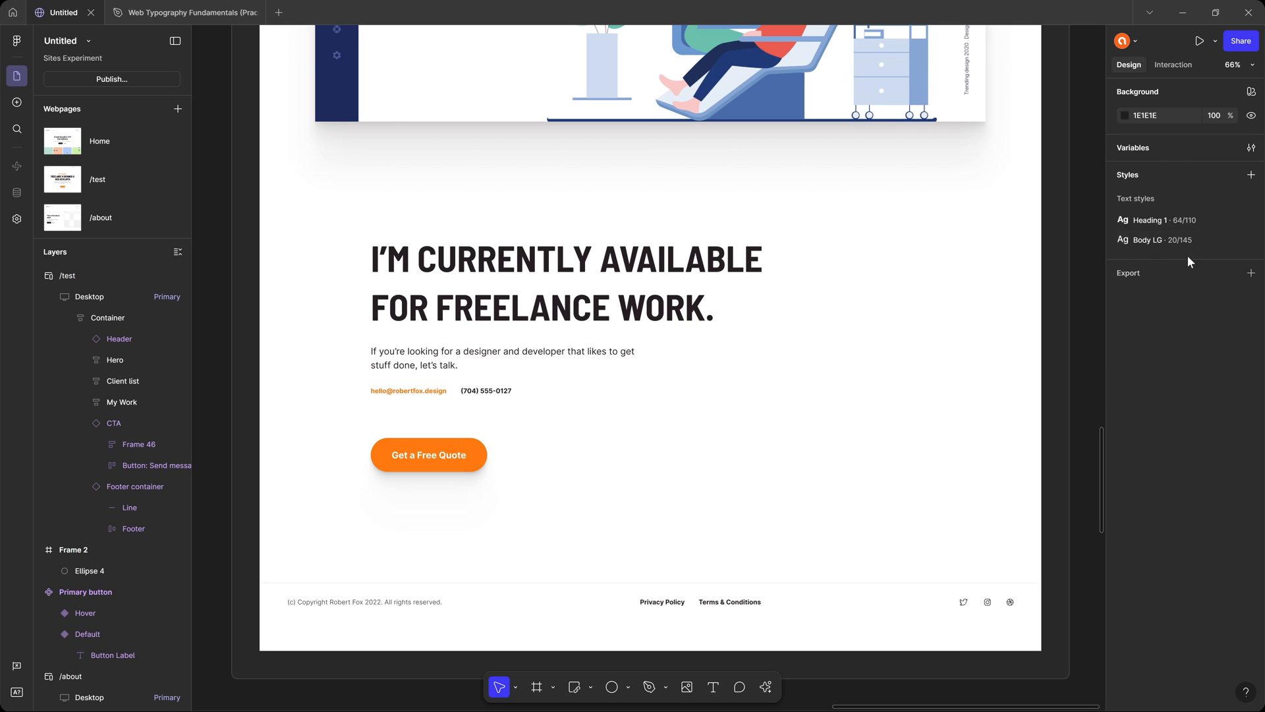
# Check the typography of the CTA heading, then inspect the My Work and Testimonial frames.
pyautogui.click(561, 265)
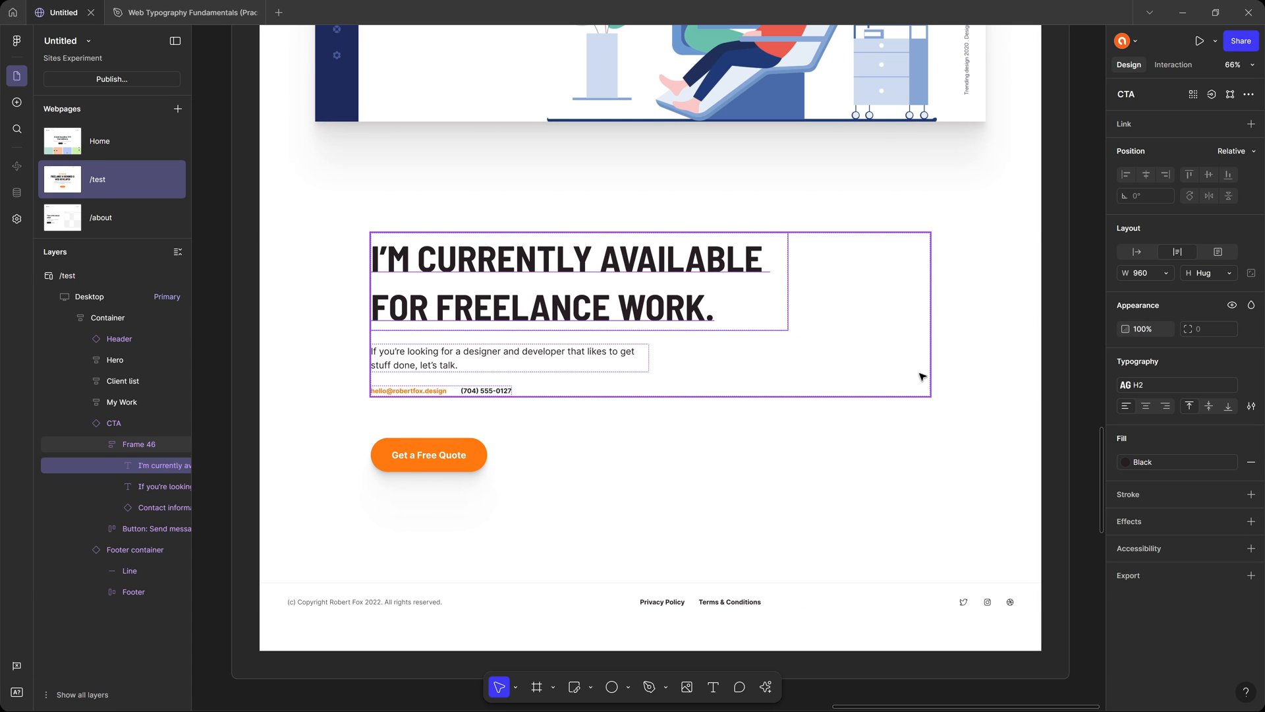
pyautogui.click(1176, 386)
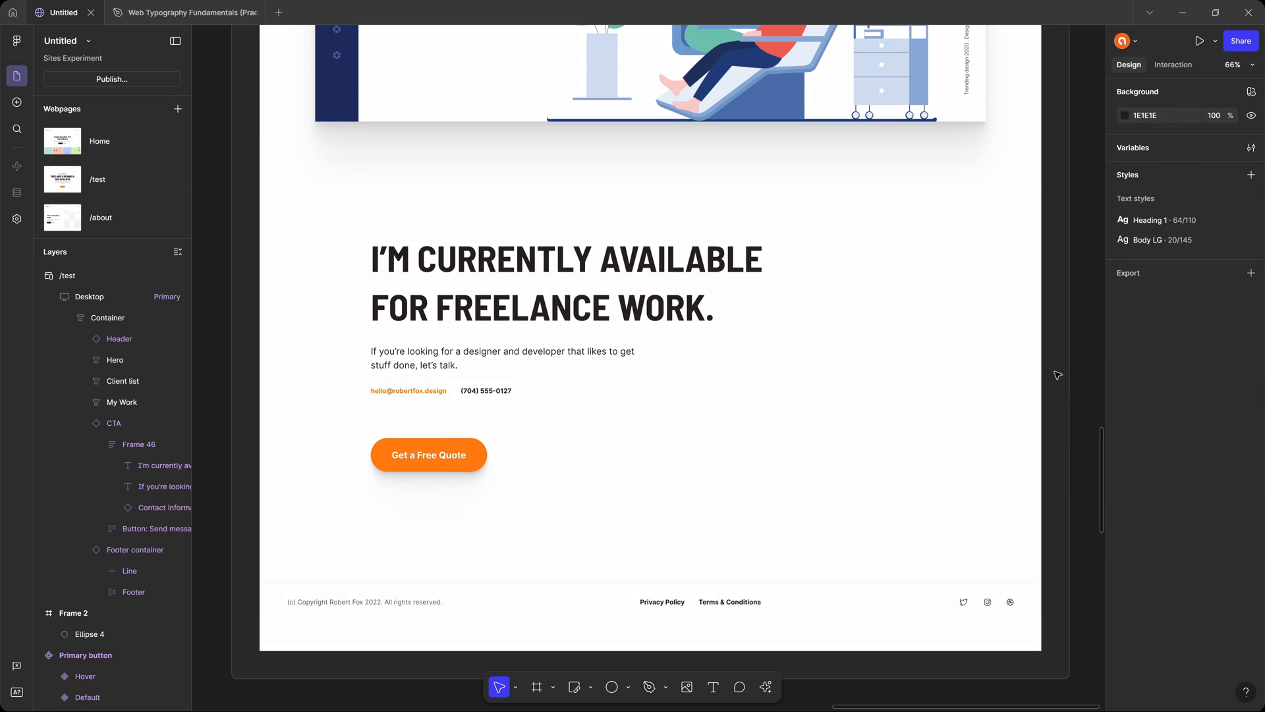
pyautogui.scroll(5, 1058, 376)
pyautogui.scroll(7, 1057, 376)
pyautogui.click(723, 231)
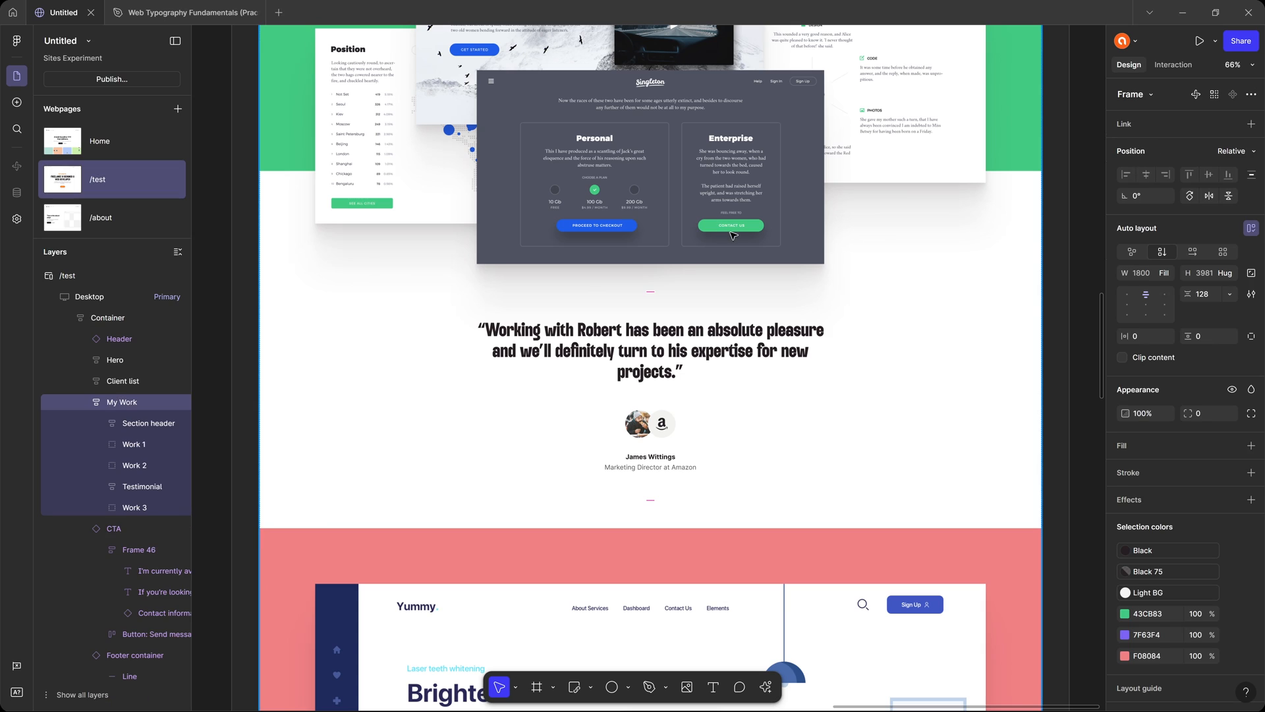
pyautogui.click(761, 196)
pyautogui.click(742, 352)
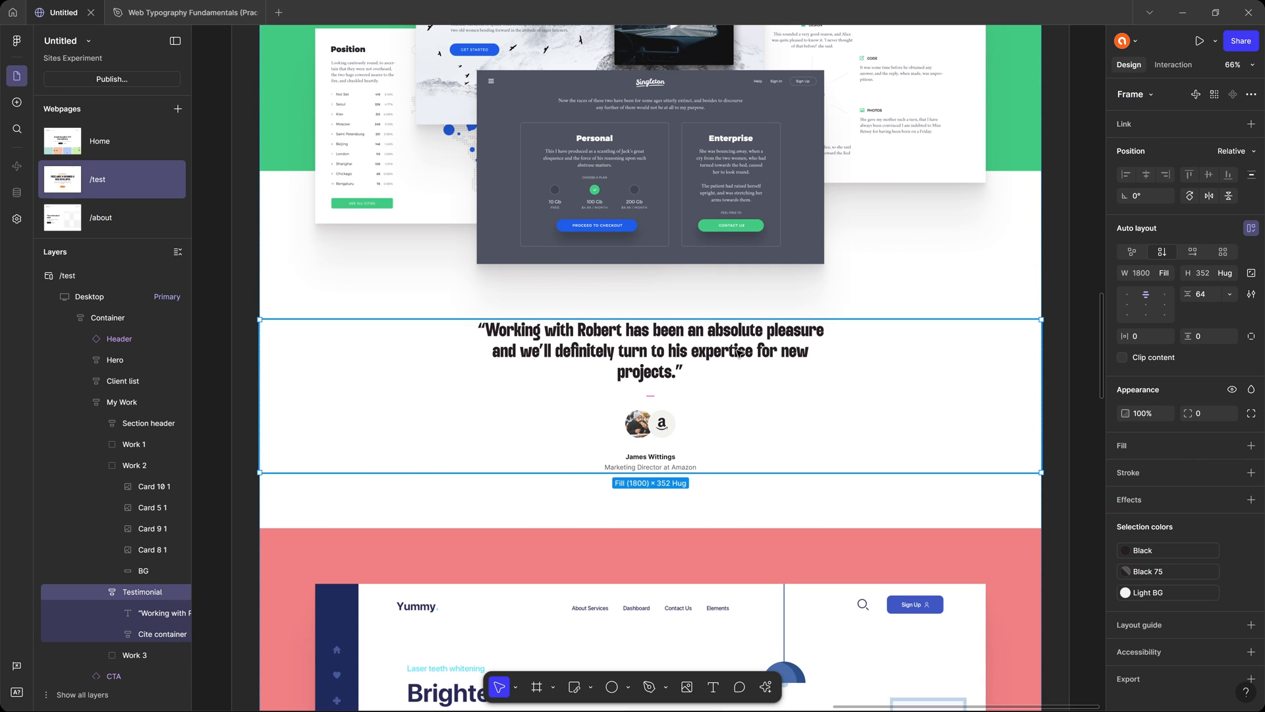
pyautogui.click(1091, 198)
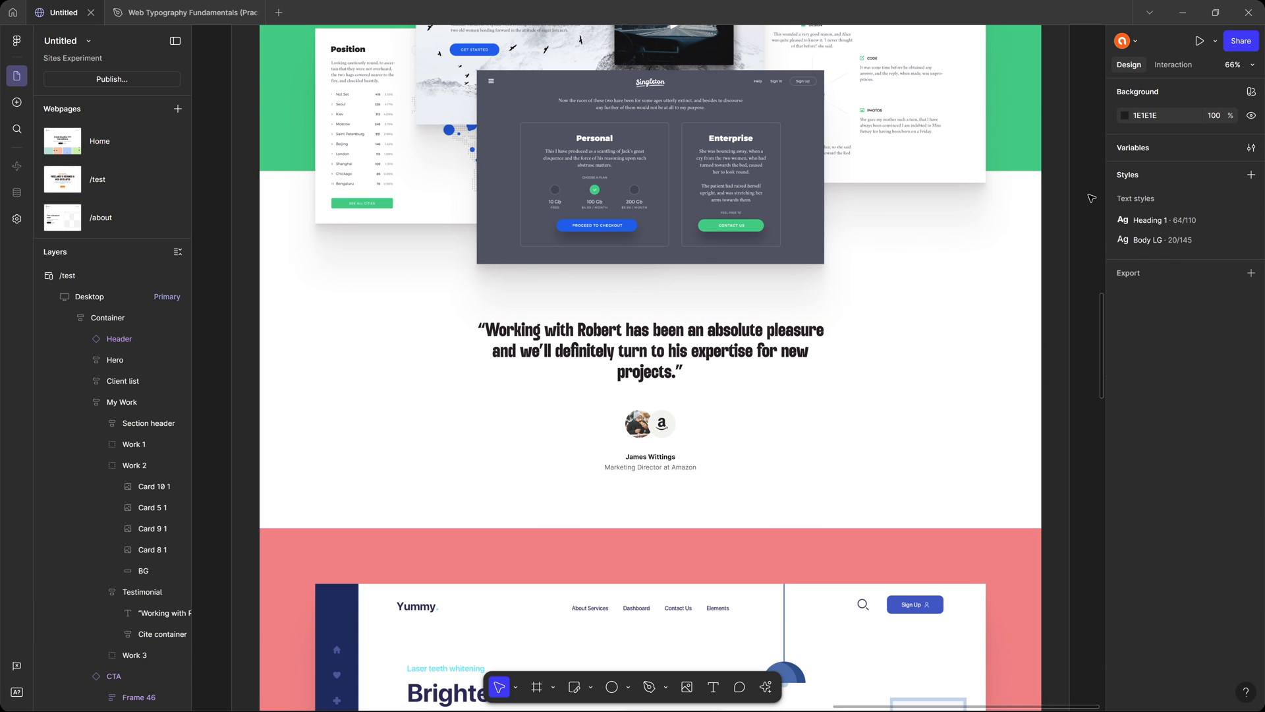
# Preview the site and show the /test page at desktop size.
pyautogui.hotkey('ctrl', 'p')
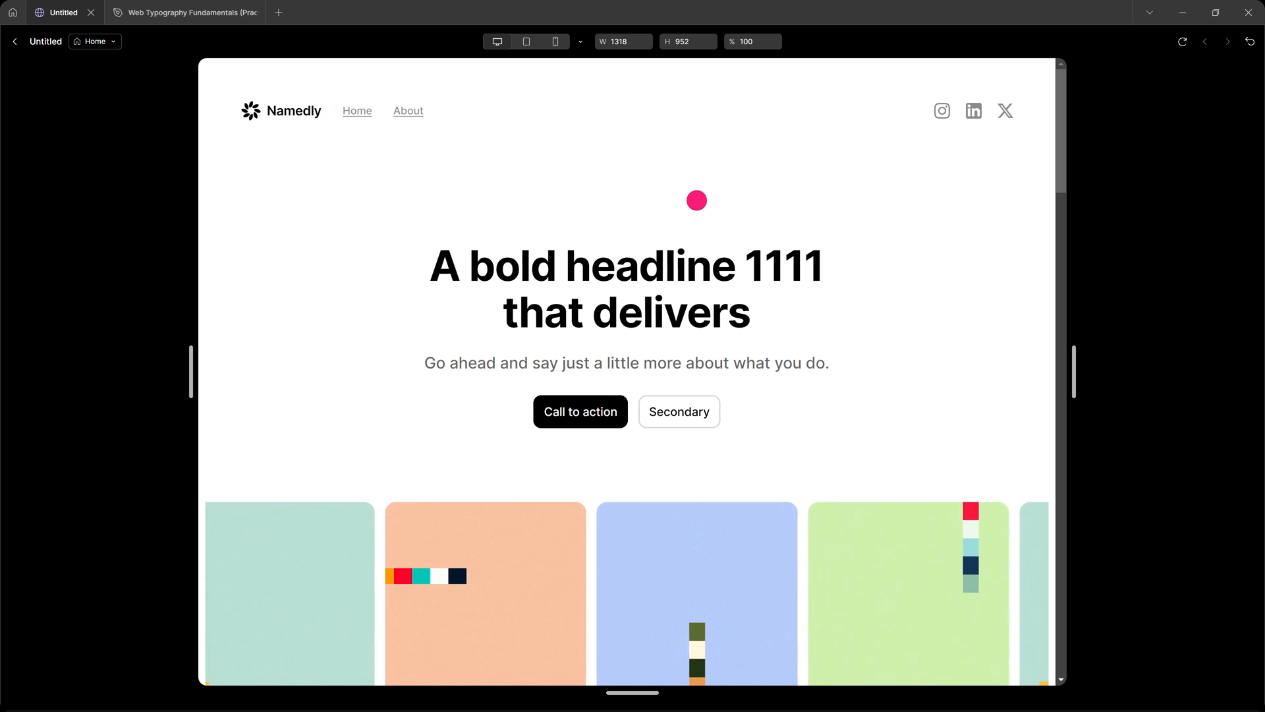
pyautogui.click(95, 42)
pyautogui.click(96, 94)
pyautogui.click(98, 41)
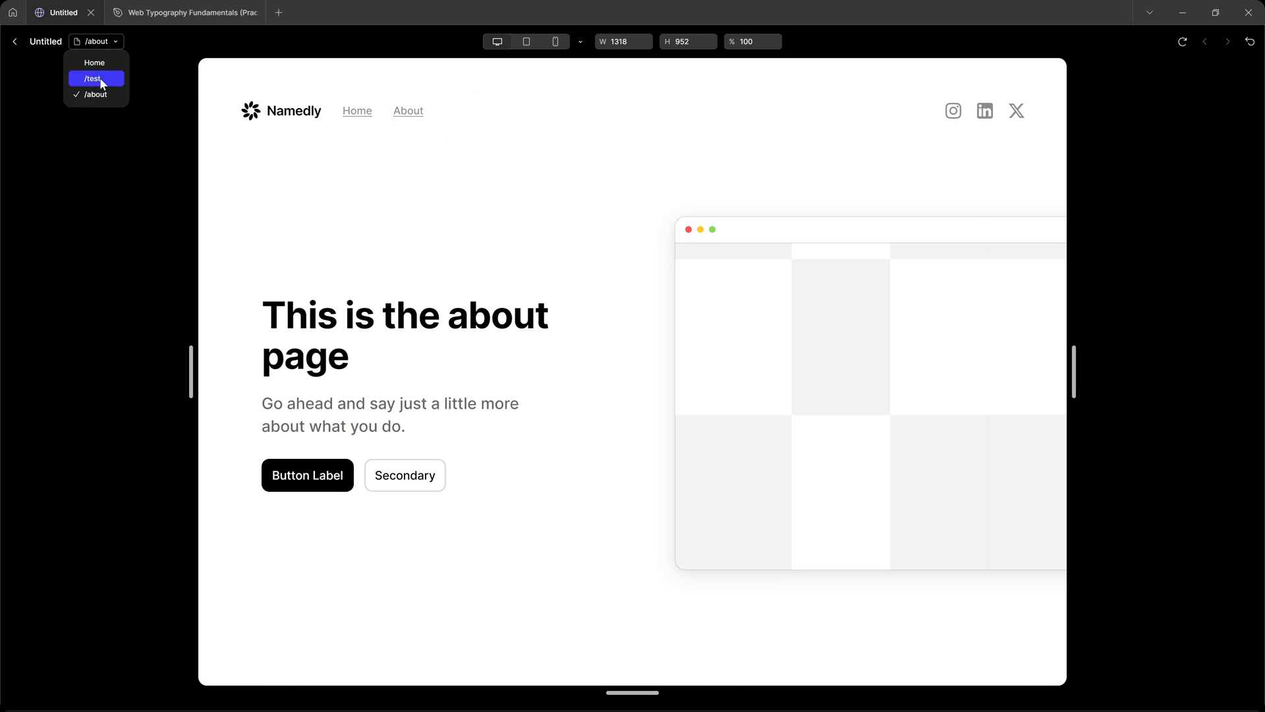
pyautogui.click(96, 79)
pyautogui.click(498, 41)
# Review how the /test preview renders its text and sections from the hero down to the dental project, including at a 1670 preview width.
pyautogui.moveTo(441, 122); pyautogui.dragTo(947, 315)
pyautogui.click(851, 290)
pyautogui.scroll(4, 849, 308)
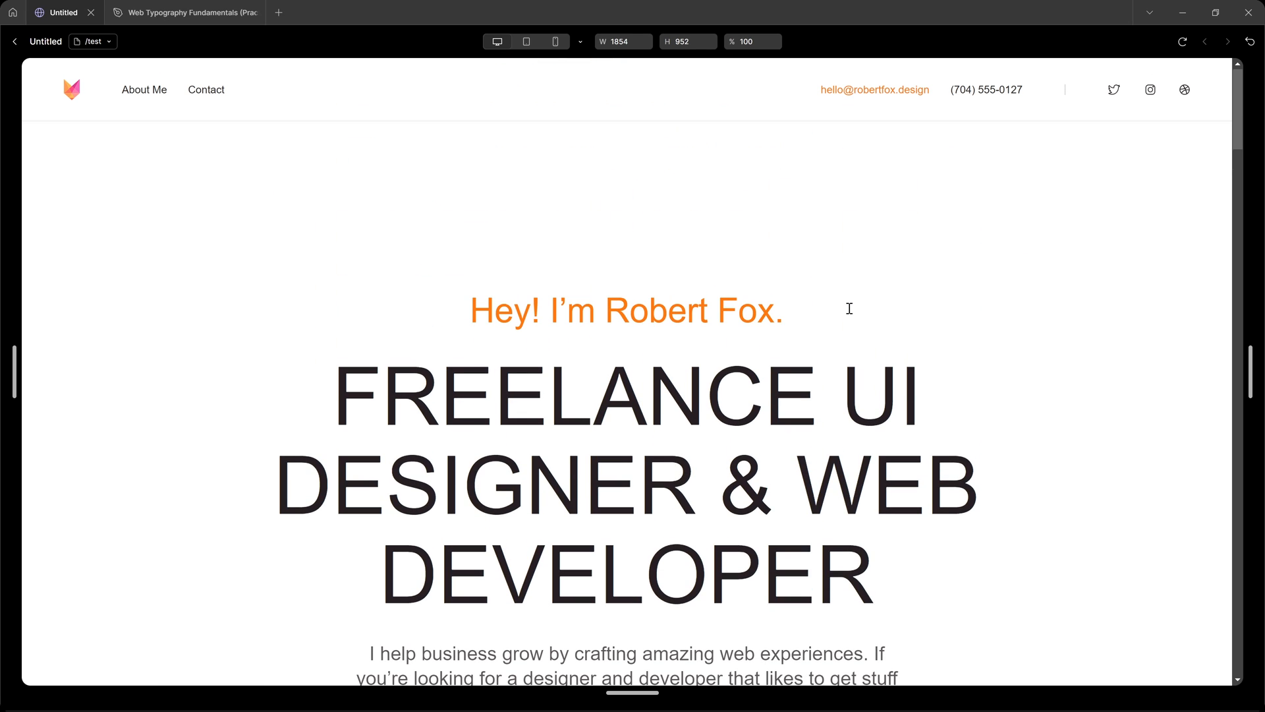
pyautogui.scroll(-8, 849, 309)
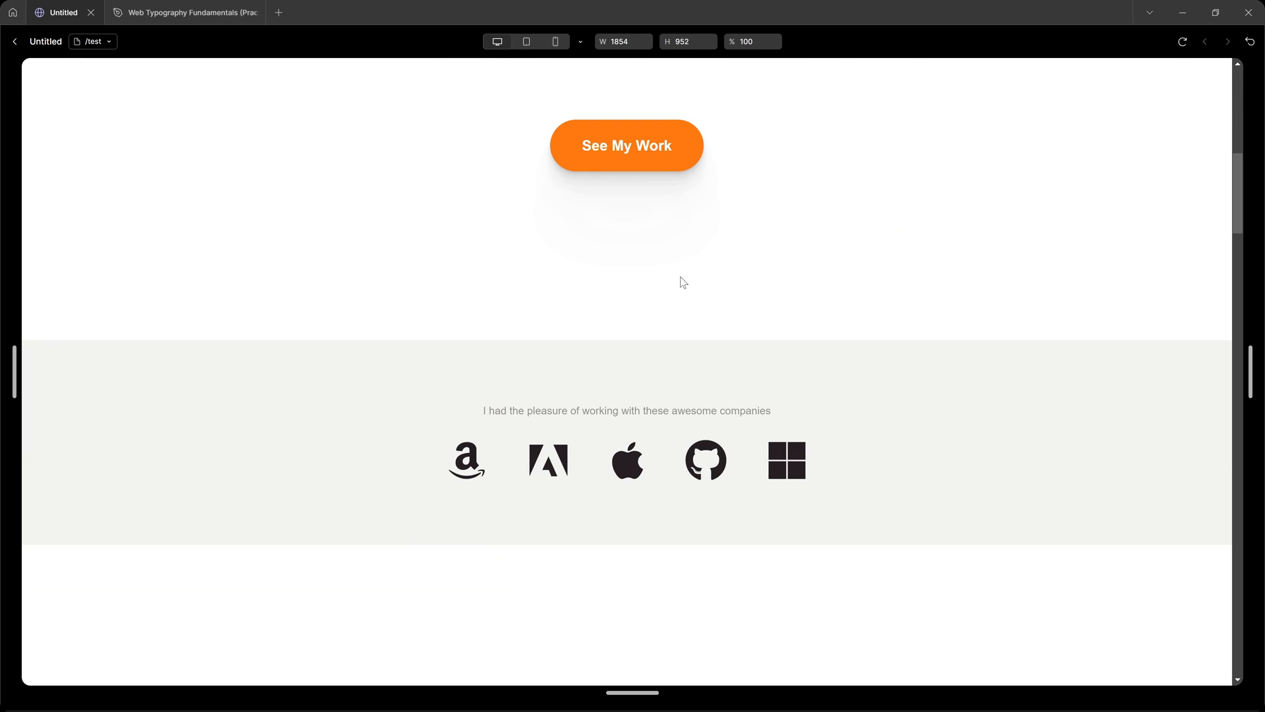
pyautogui.scroll(-20, 618, 247)
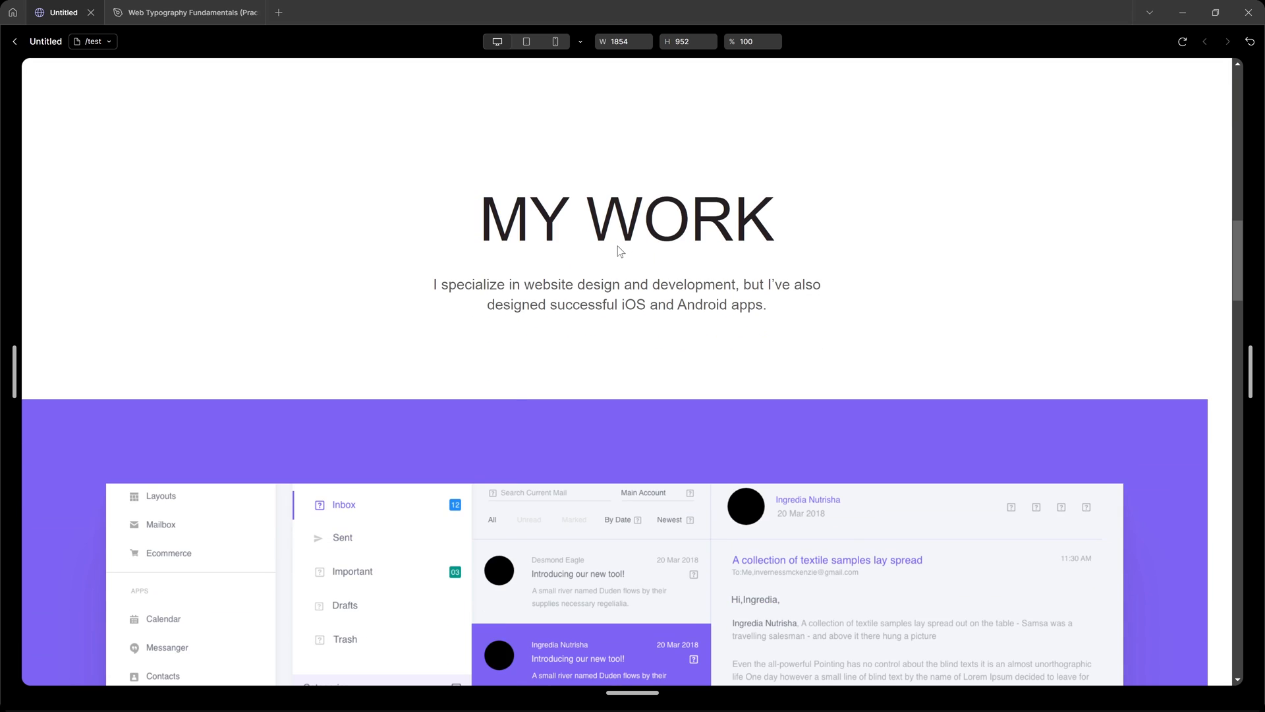
pyautogui.scroll(-8, 618, 250)
pyautogui.scroll(6, 613, 257)
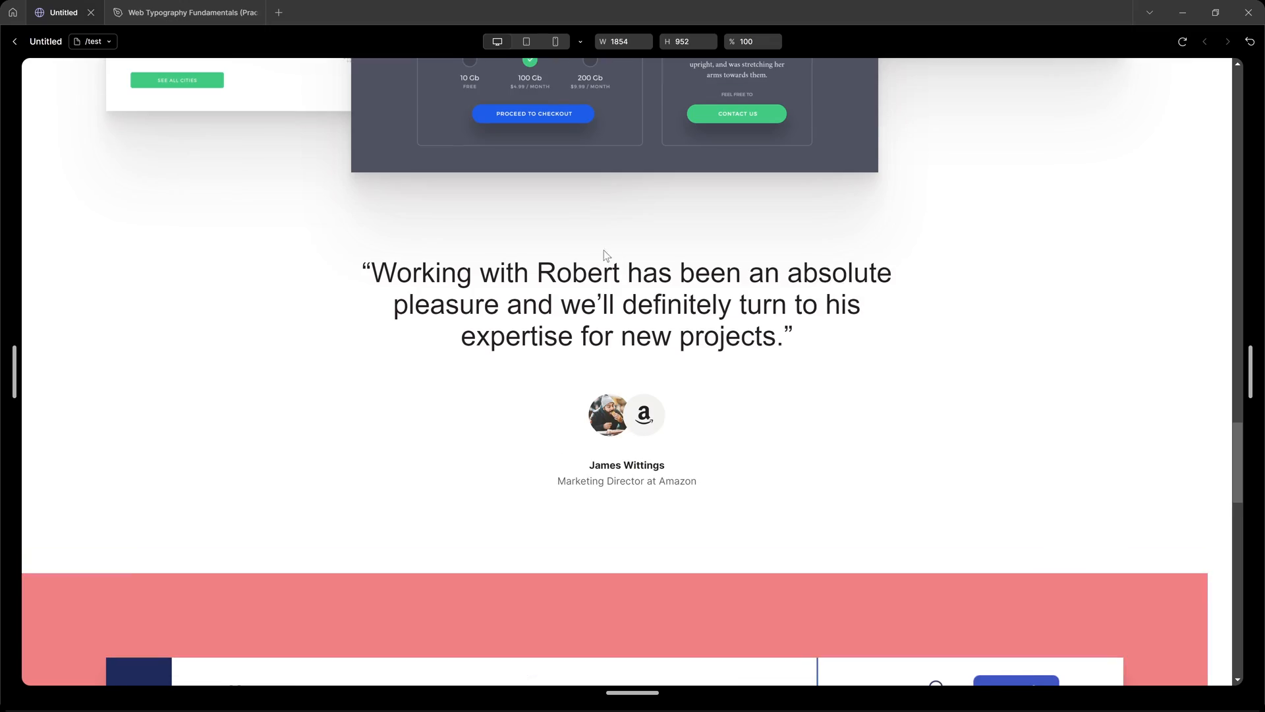
pyautogui.moveTo(536, 263); pyautogui.dragTo(795, 356)
pyautogui.click(805, 356)
pyautogui.scroll(-15, 806, 355)
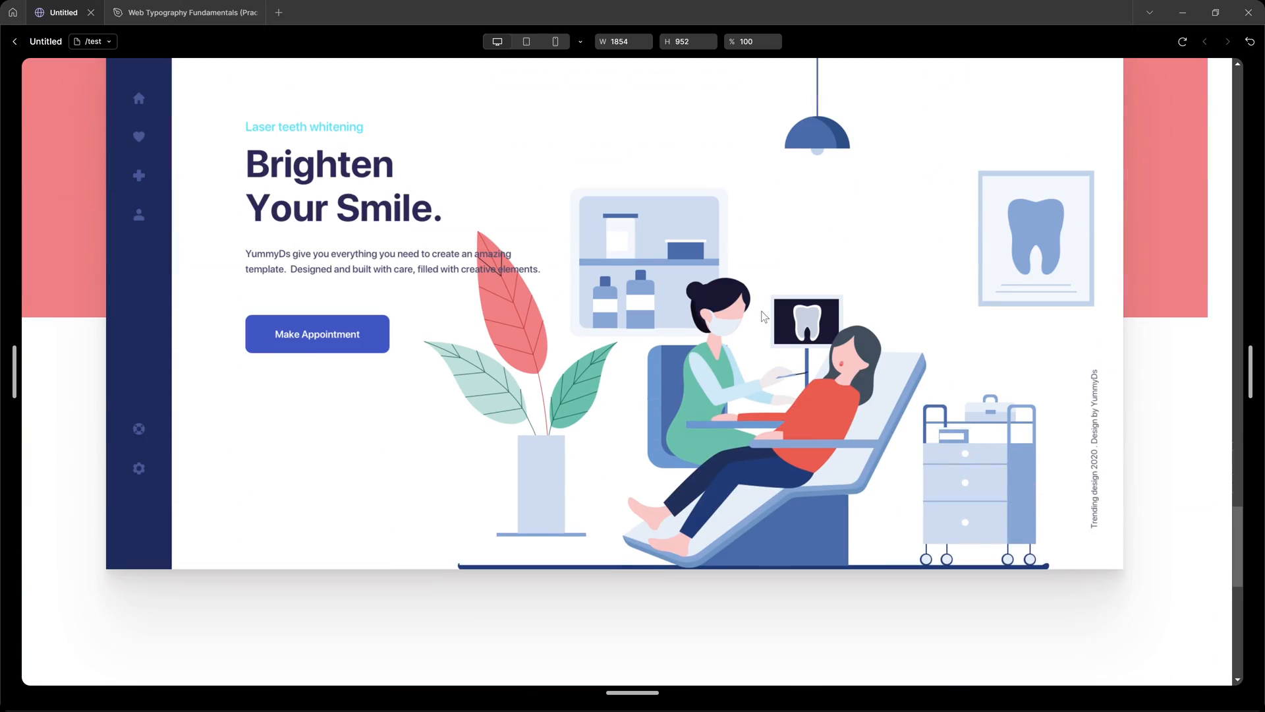
pyautogui.scroll(-4, 764, 317)
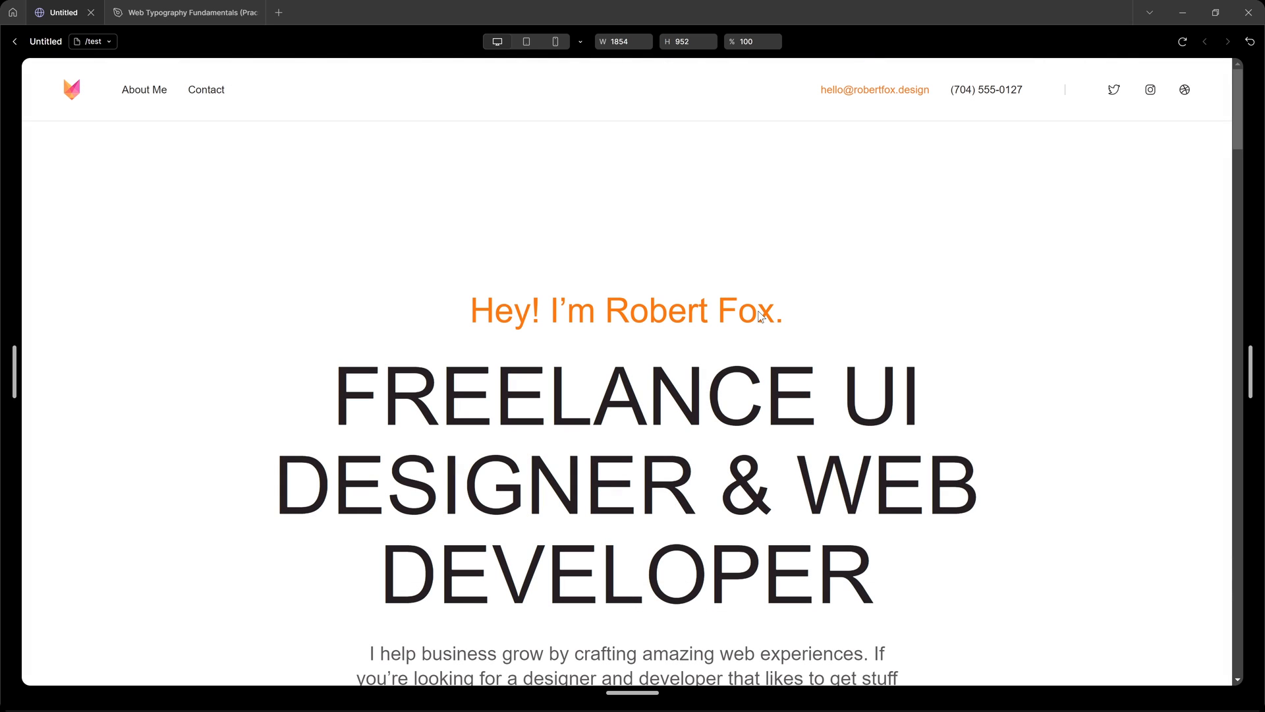
pyautogui.moveTo(1249, 346); pyautogui.dragTo(1186, 341)
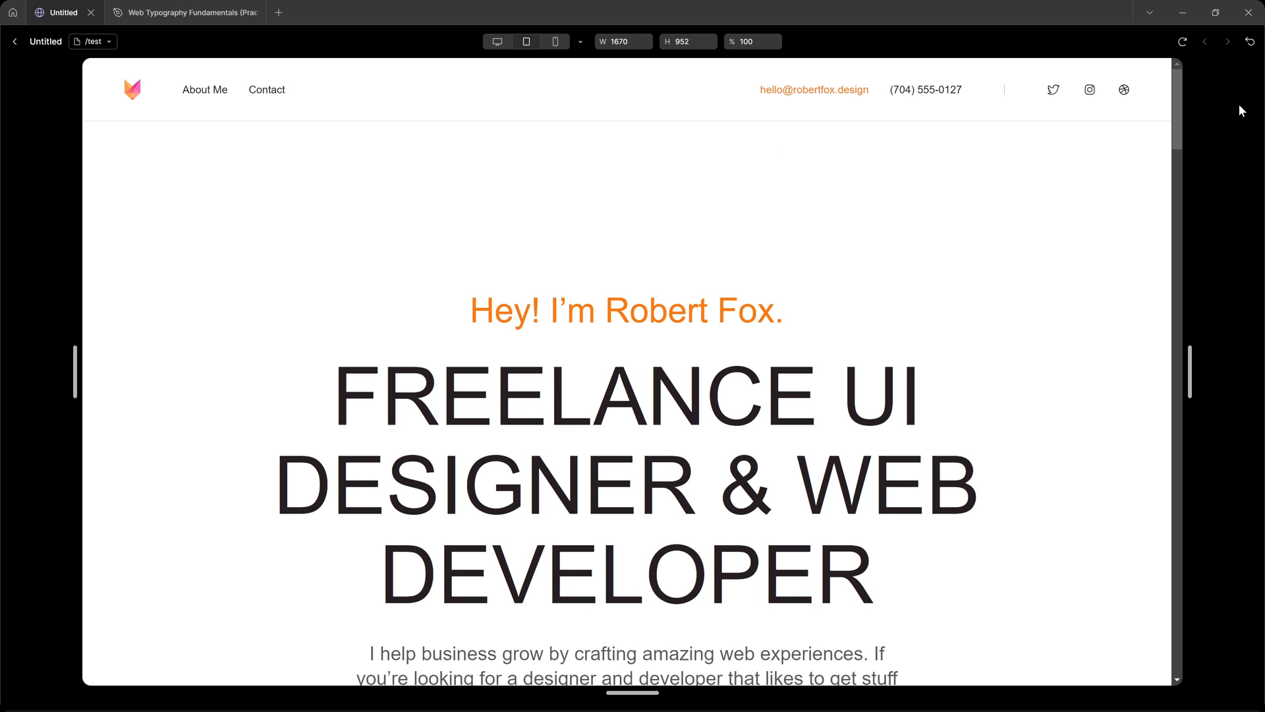
pyautogui.press('Escape')
# Check the font assigned to the hero headline in the /test page and compare it with the page preview.
pyautogui.scroll(5, 918, 357)
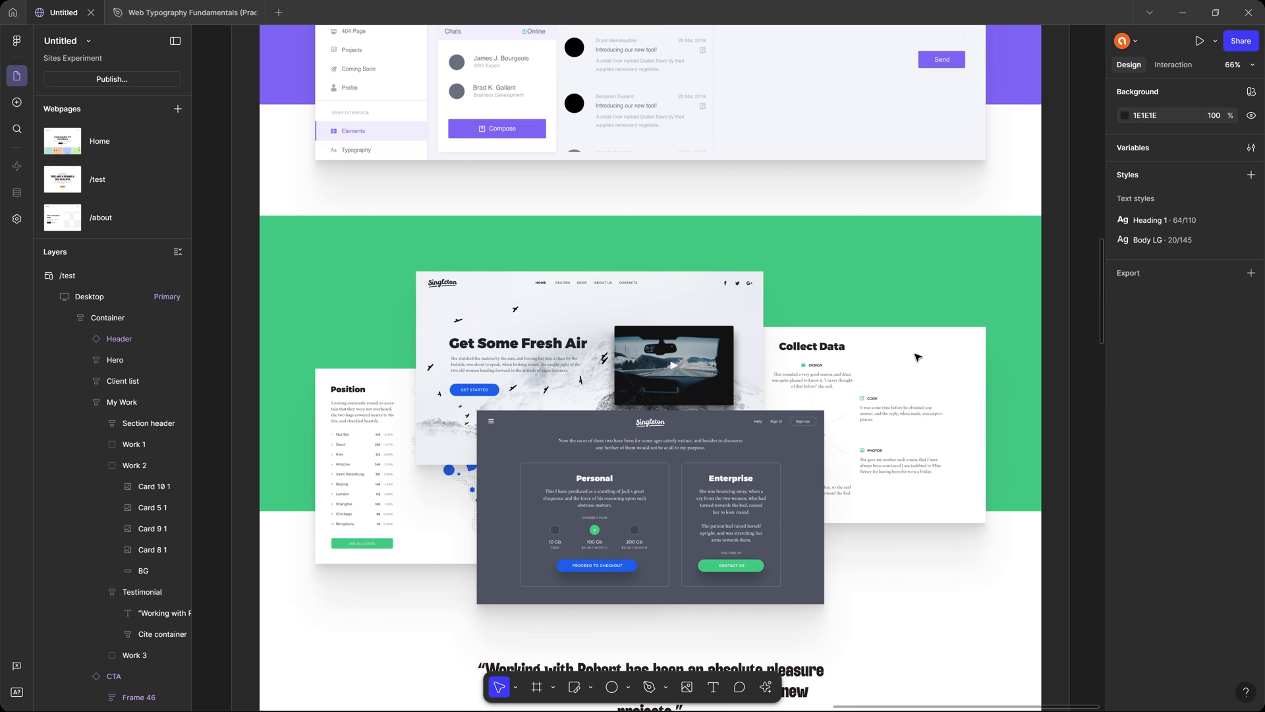
pyautogui.scroll(12, 920, 356)
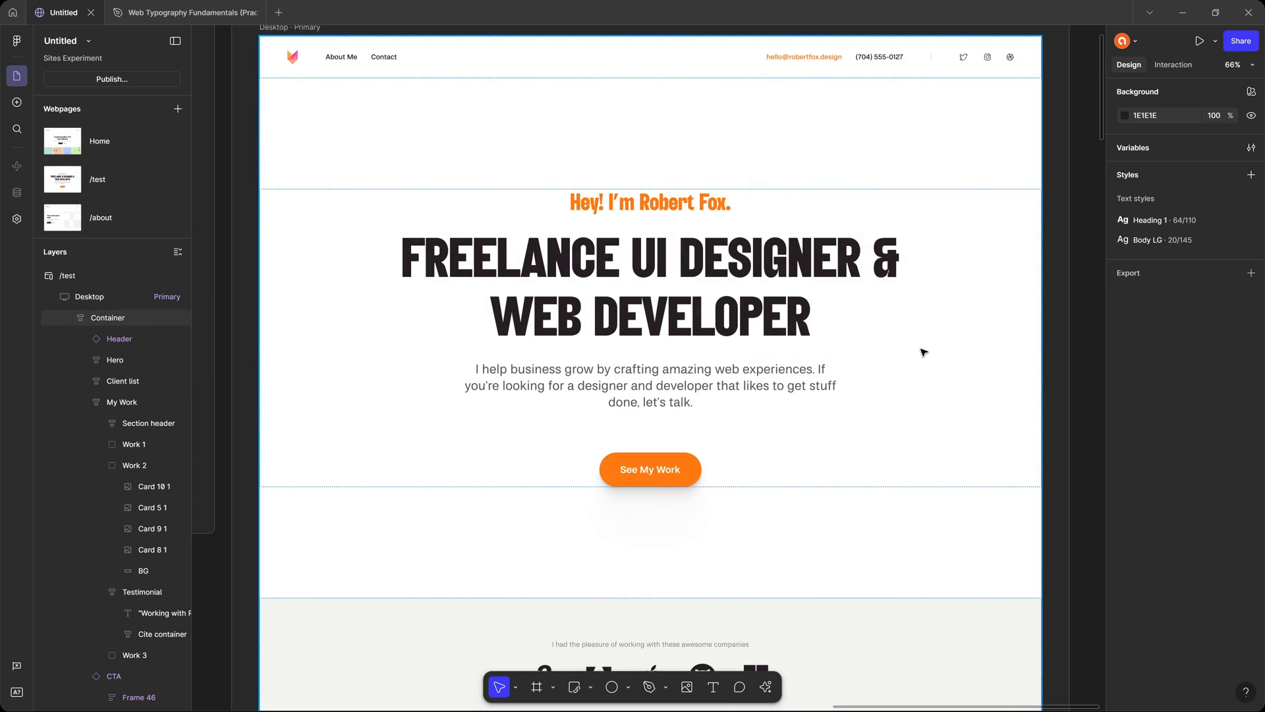
pyautogui.scroll(1, 923, 353)
pyautogui.scroll(4, 924, 352)
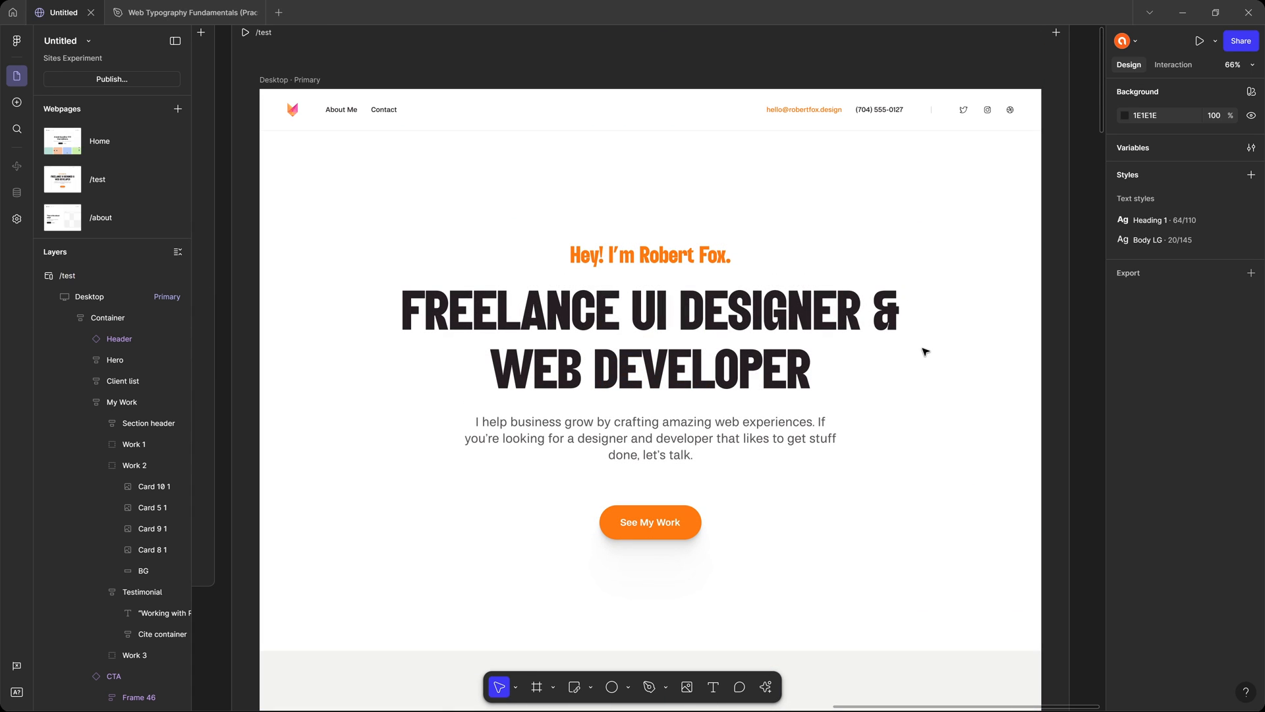
pyautogui.click(924, 351)
pyautogui.click(1196, 388)
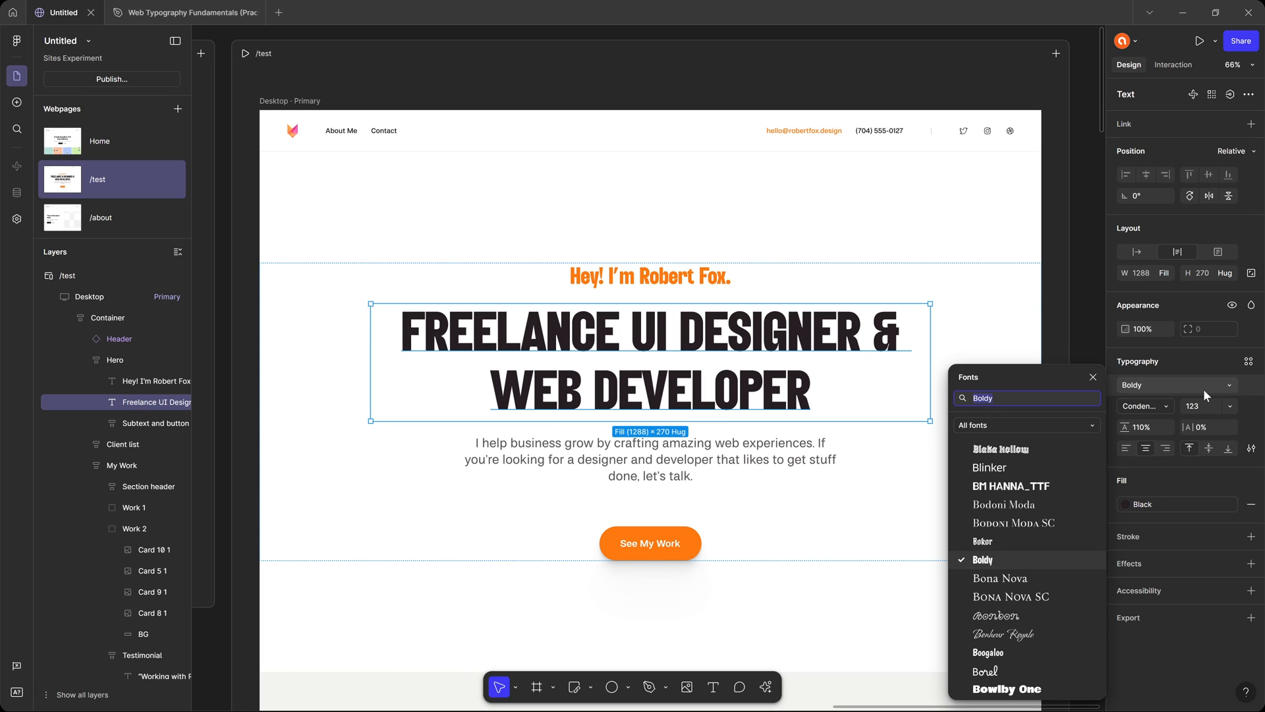
pyautogui.press('Escape')
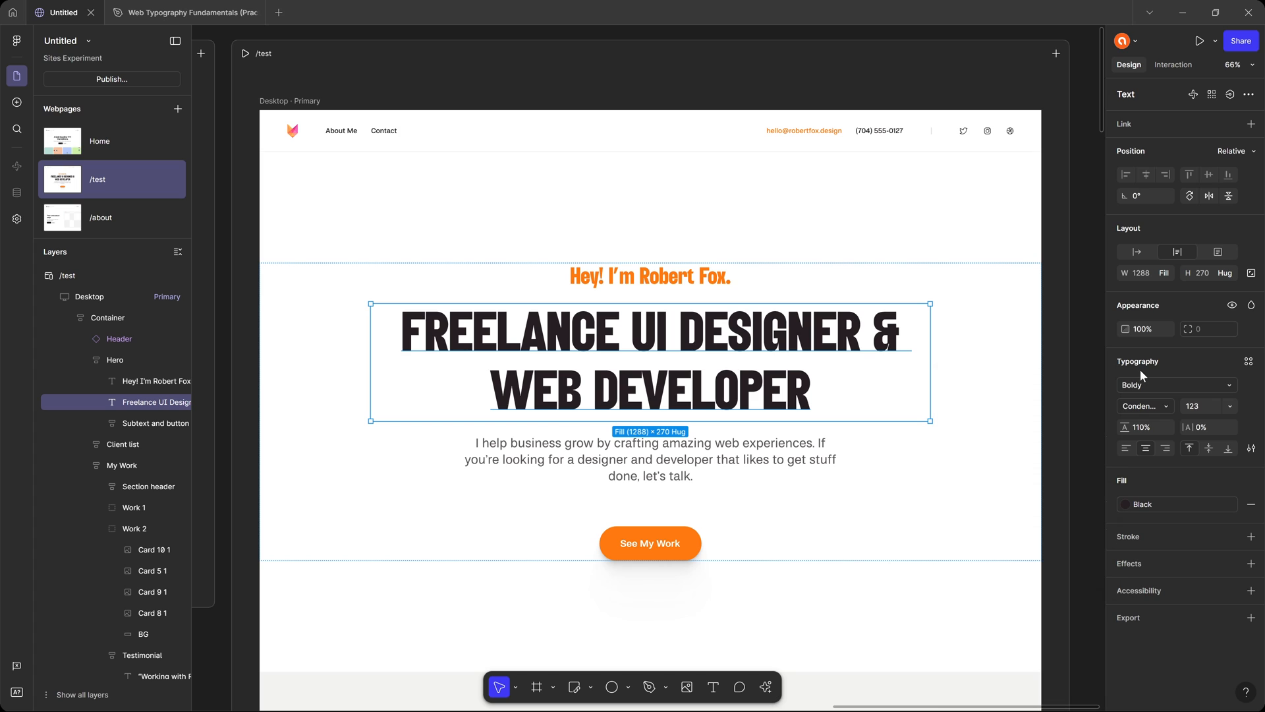
pyautogui.click(1083, 106)
pyautogui.hotkey('shift', 'space')
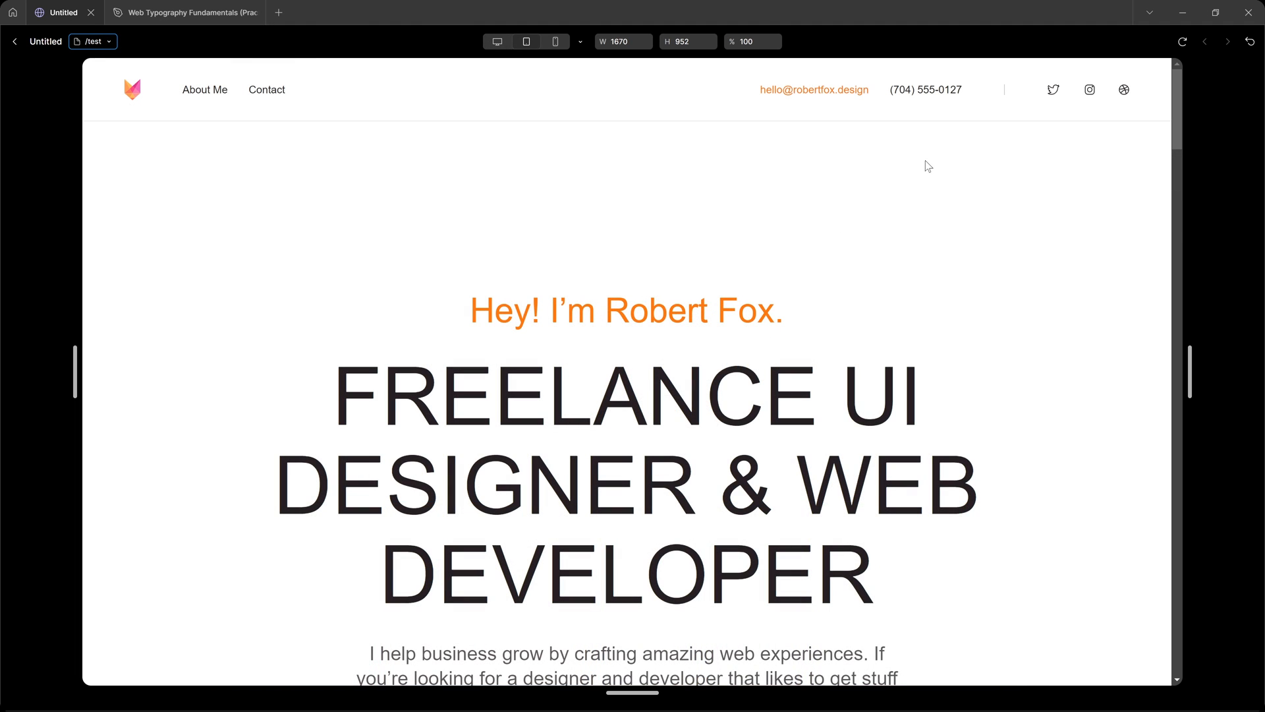
pyautogui.press('Escape')
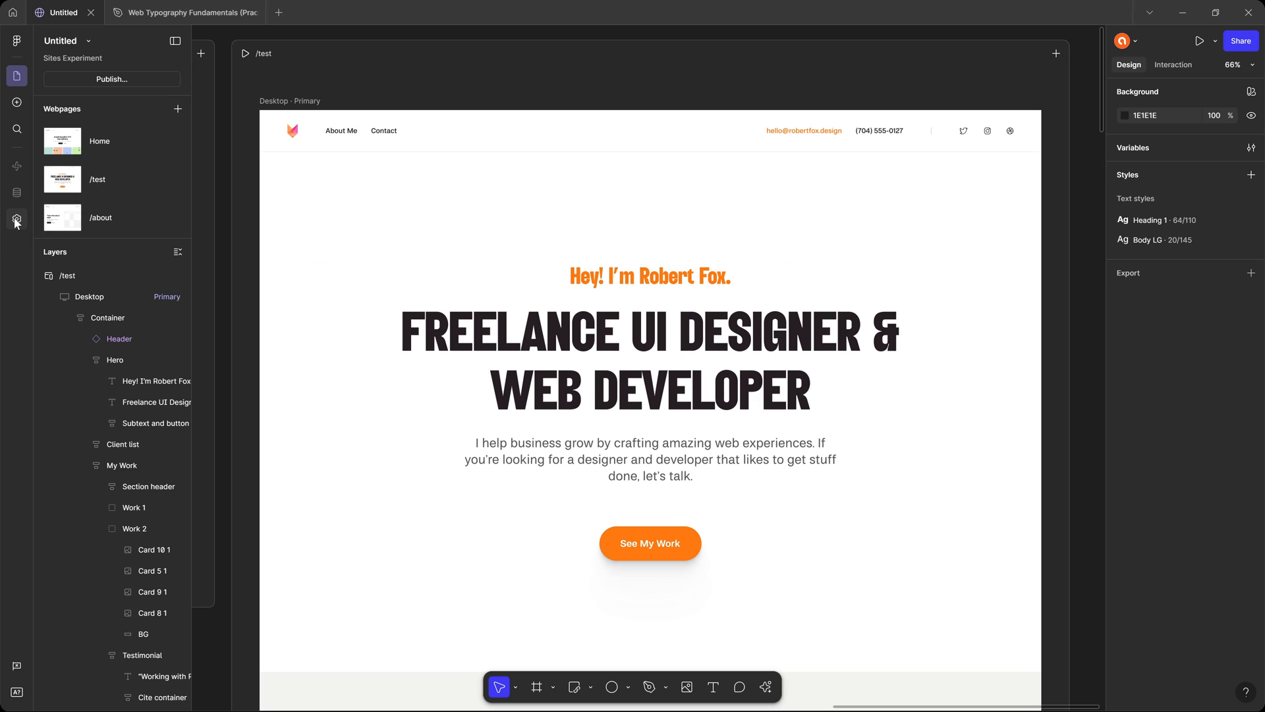
# Select Barlow Semi Condensed from the Google fonts as the replacement for the missing Boldy font.
pyautogui.click(20, 692)
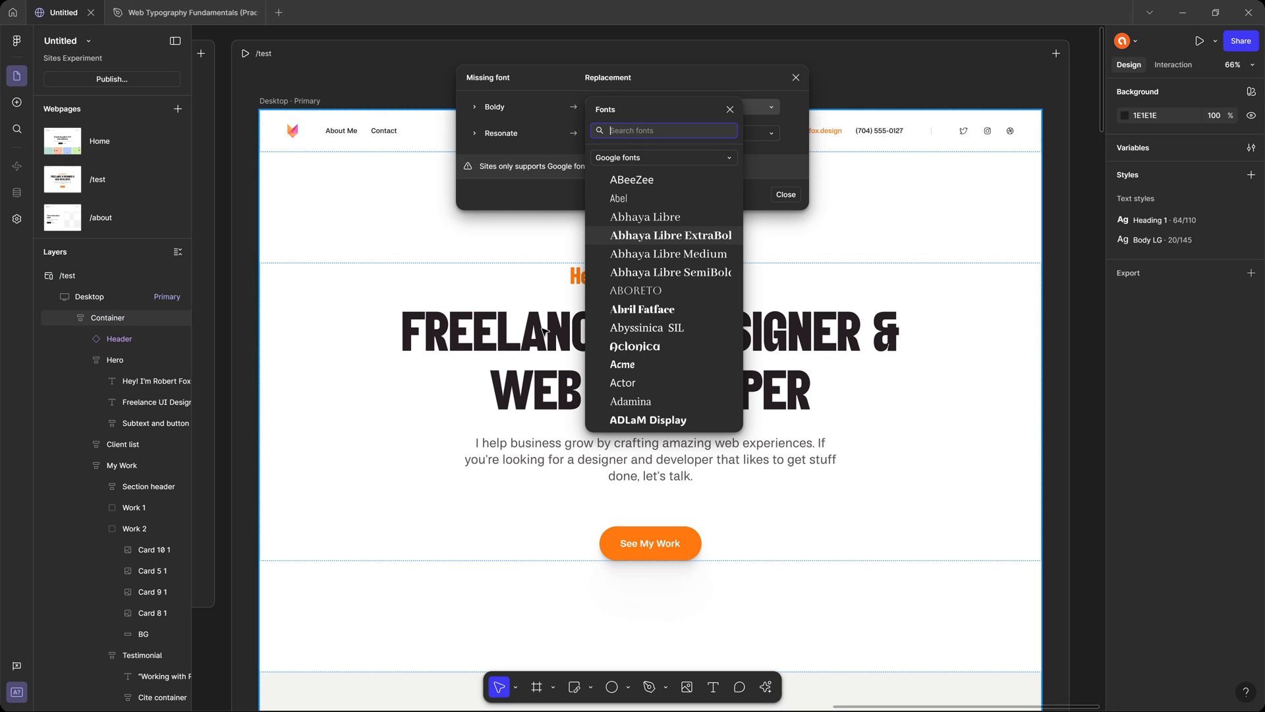
pyautogui.write('barlo')
pyautogui.press('Down')
pyautogui.press('Down')
pyautogui.press('Return')
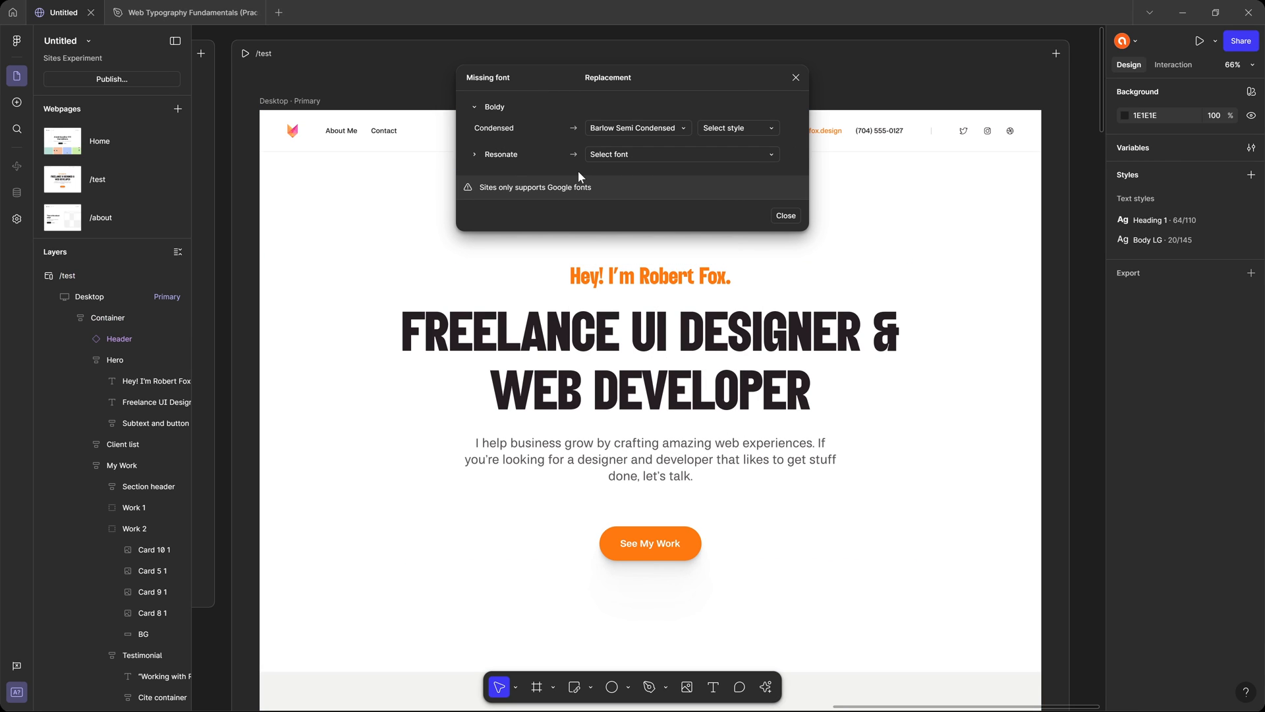
# Choose Inter as the replacement for the missing Resonate font and replace the fonts.
pyautogui.click(617, 156)
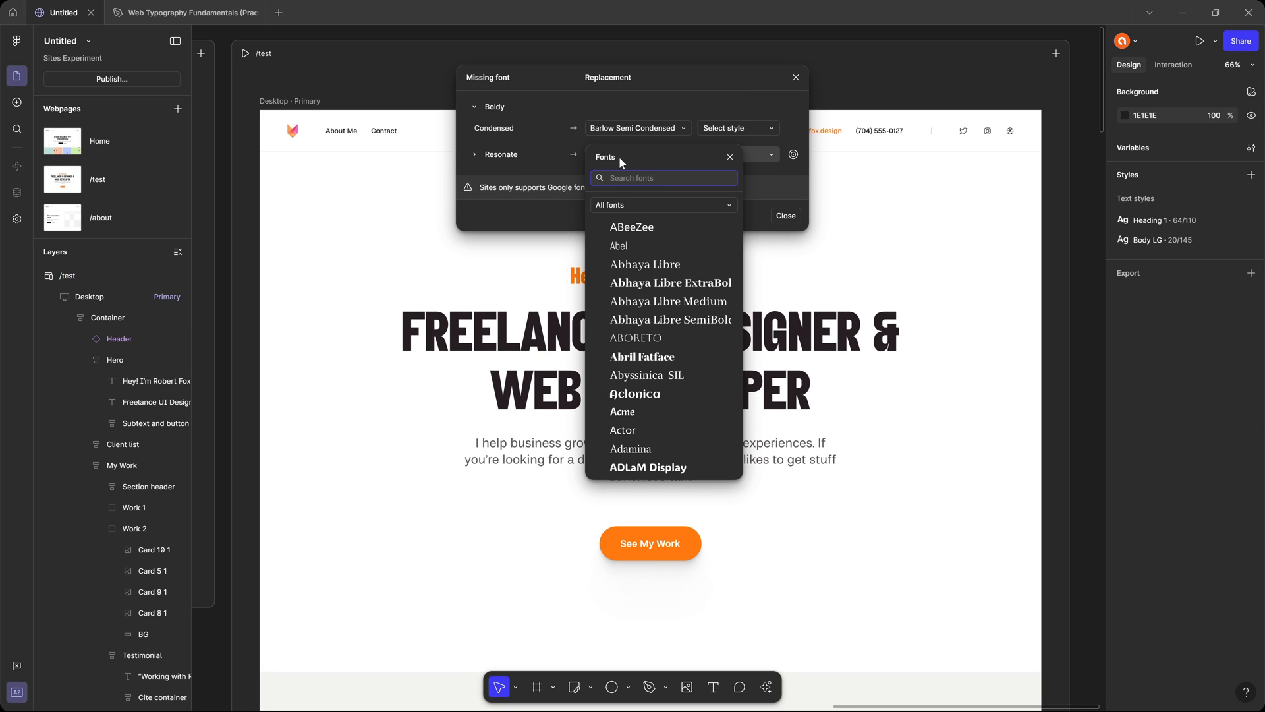
pyautogui.write('inter')
pyautogui.press('Return')
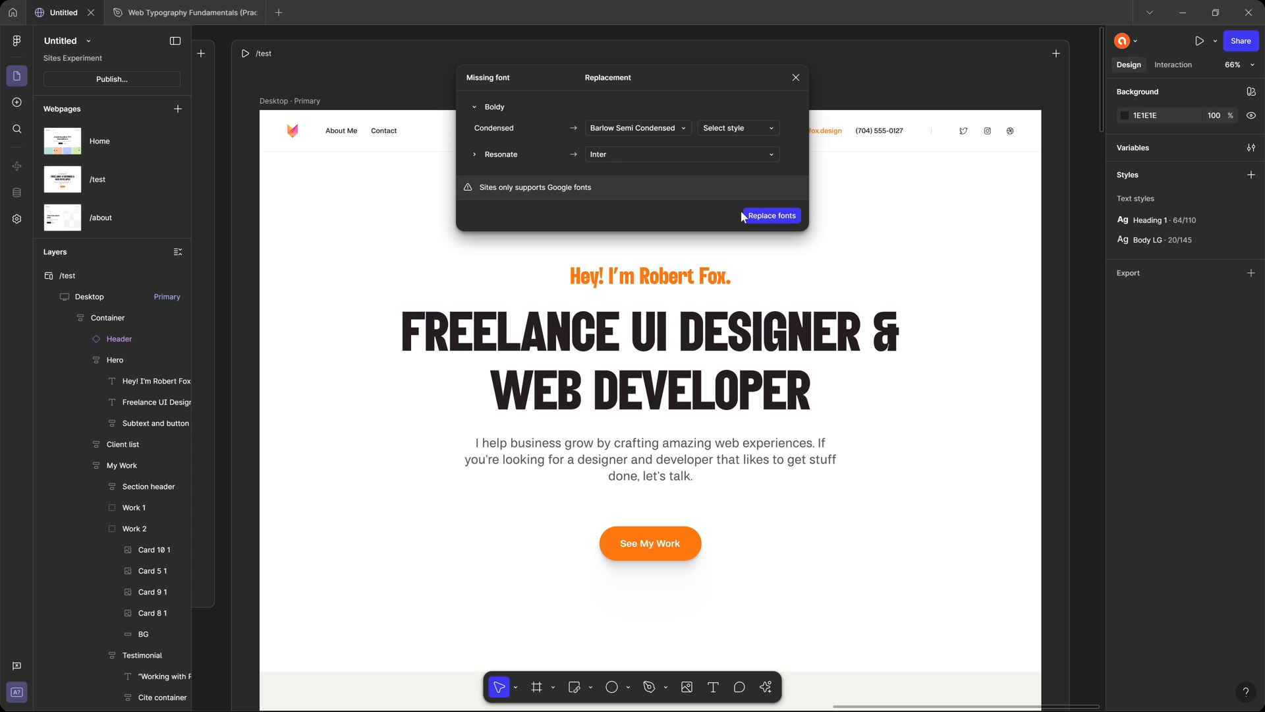
pyautogui.click(784, 218)
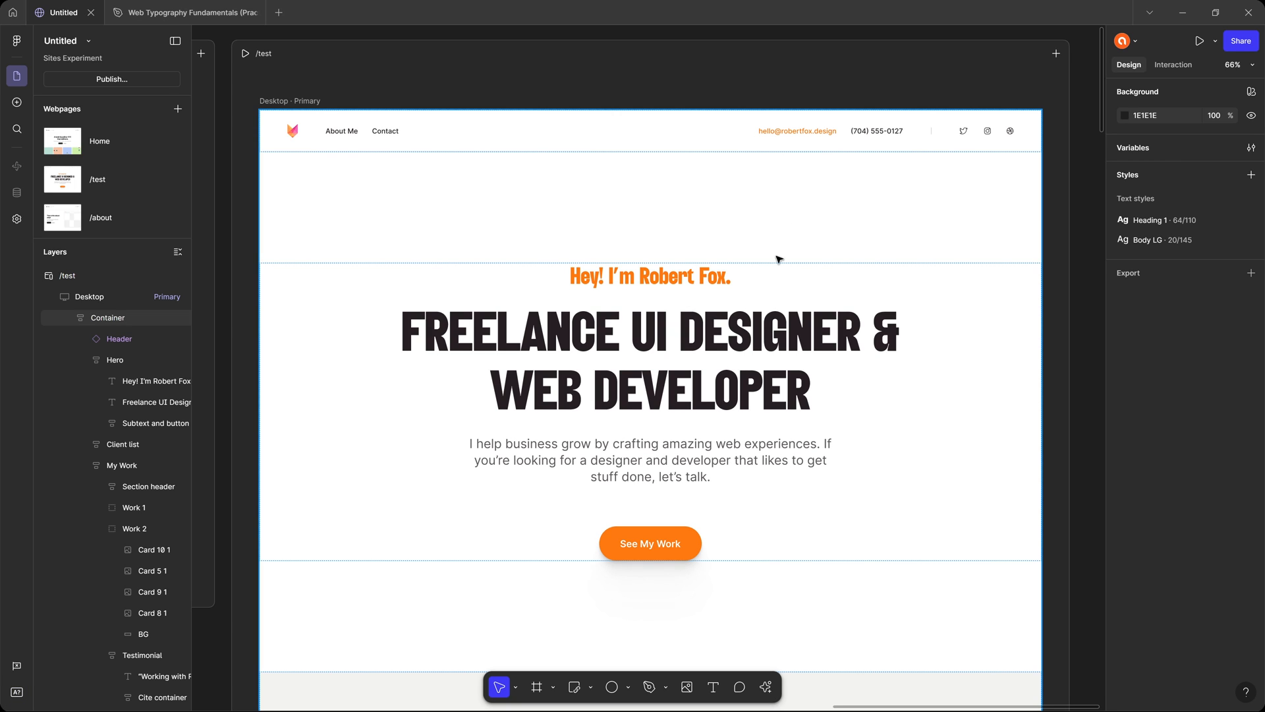
# Inspect the hero headline's typography again and preview the /test page with the replaced fonts.
pyautogui.click(758, 345)
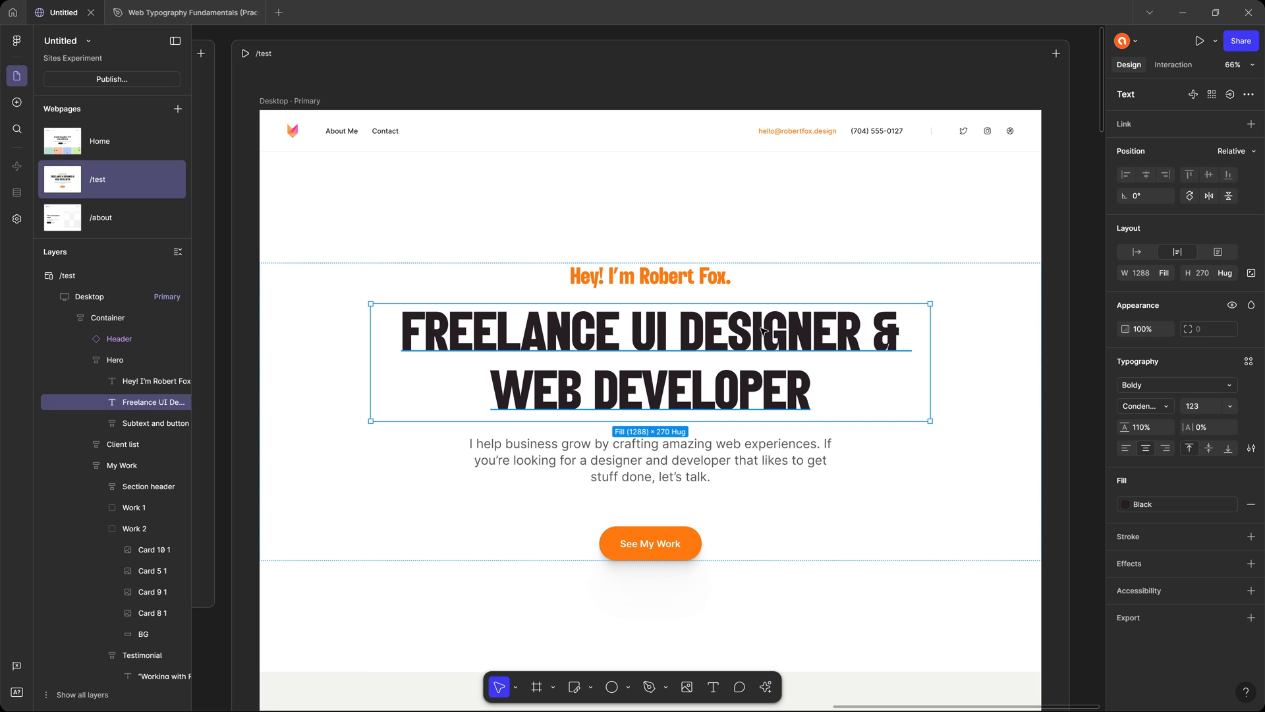
pyautogui.hotkey('ctrl', 'p')
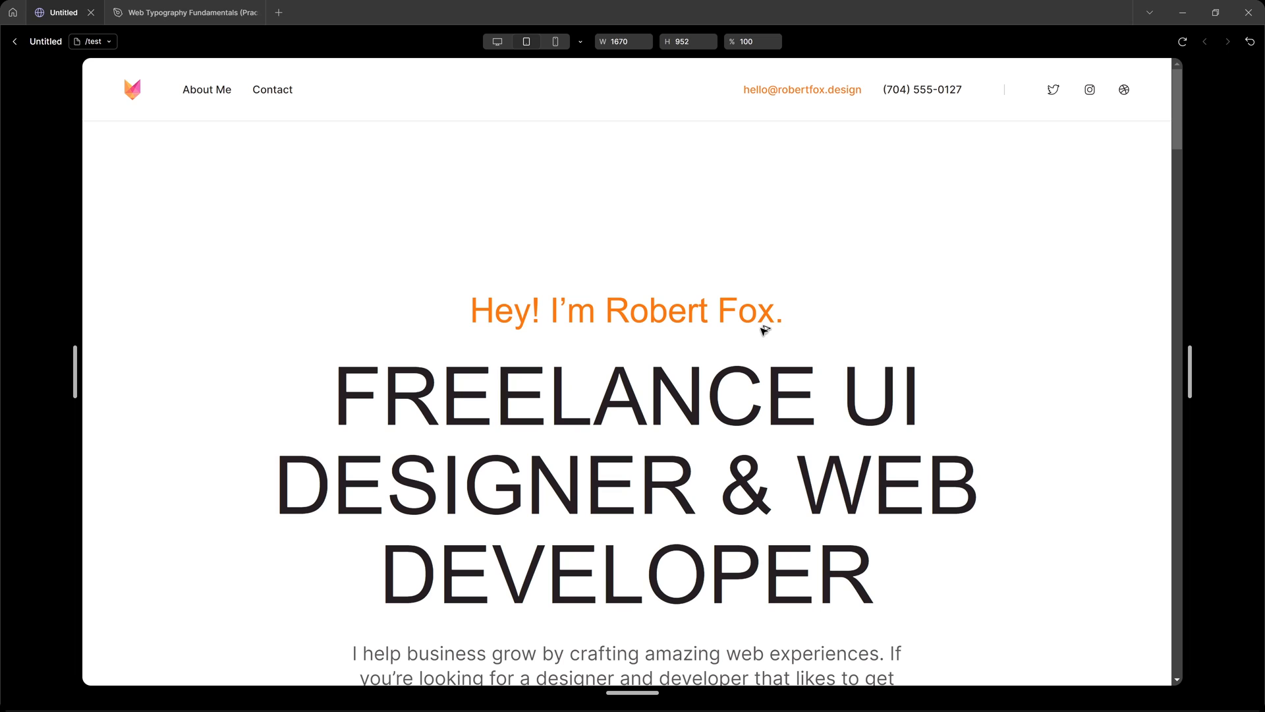
# Look through the /test page preview from the hero to the work samples to examine how the fonts are rendered.
pyautogui.scroll(-8, 824, 297)
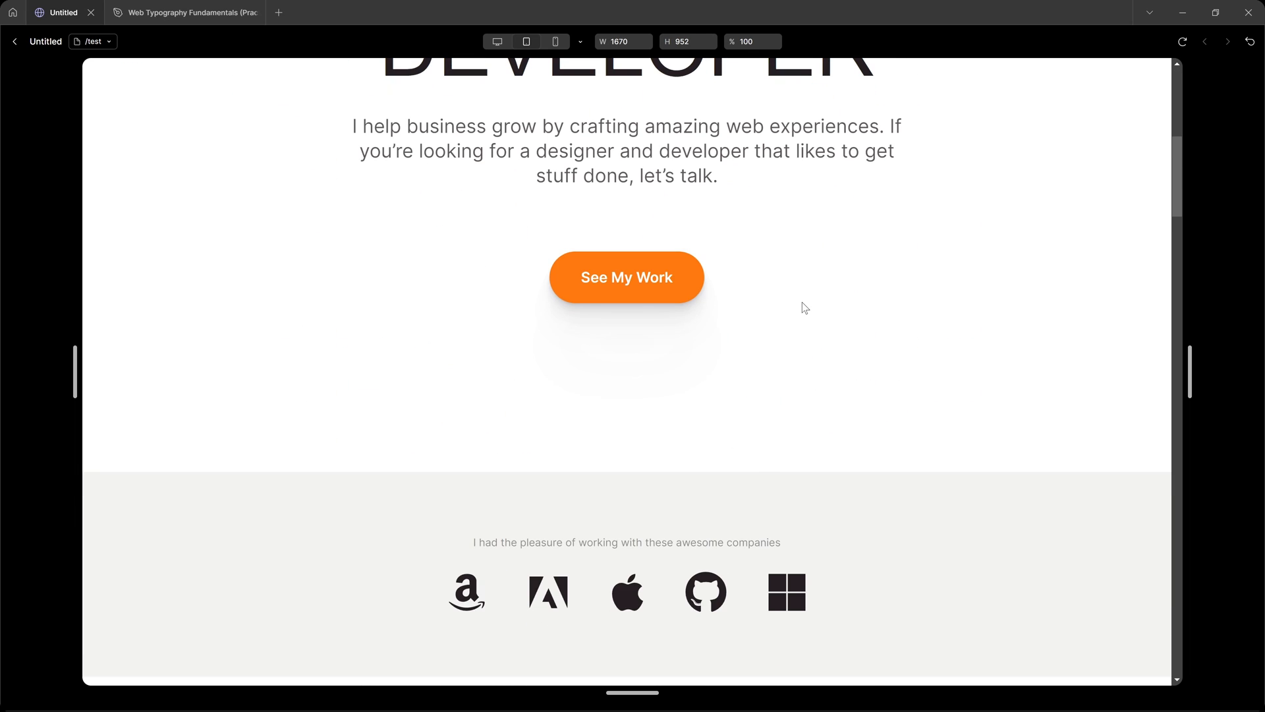
pyautogui.scroll(8, 802, 302)
pyautogui.scroll(-8, 801, 302)
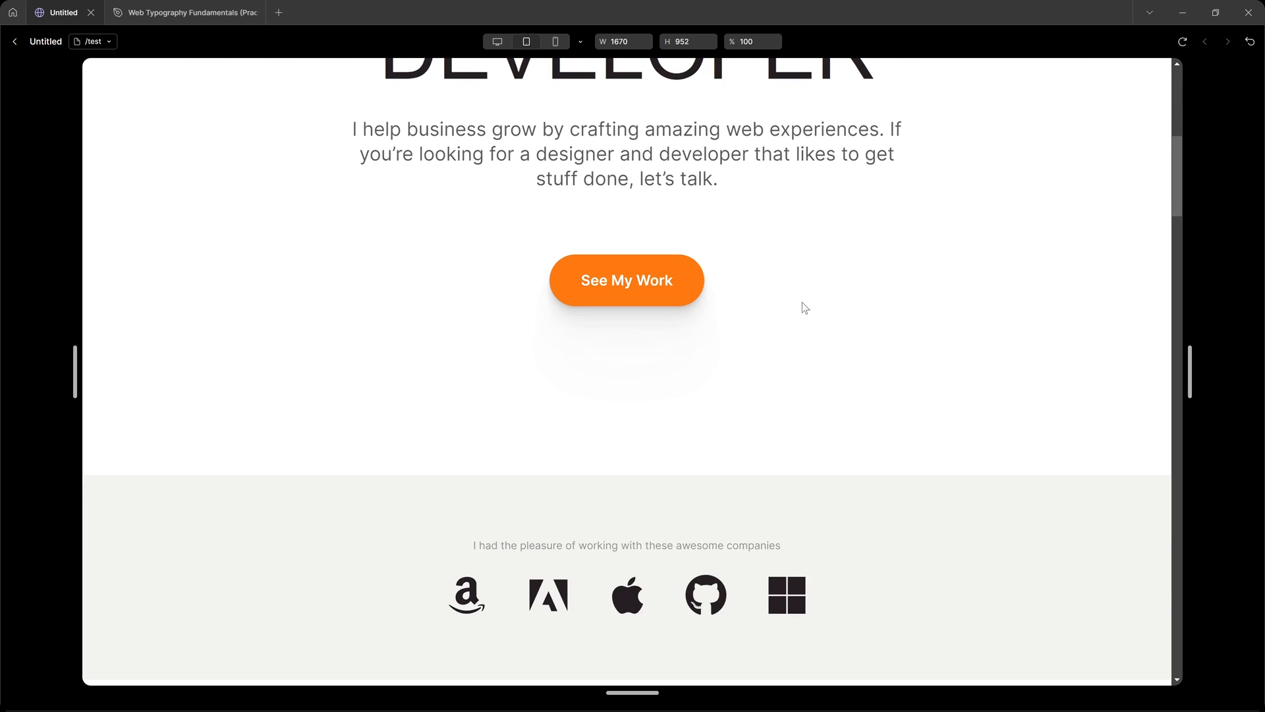
pyautogui.scroll(-18, 801, 302)
pyautogui.scroll(-5, 802, 301)
pyautogui.scroll(7, 801, 302)
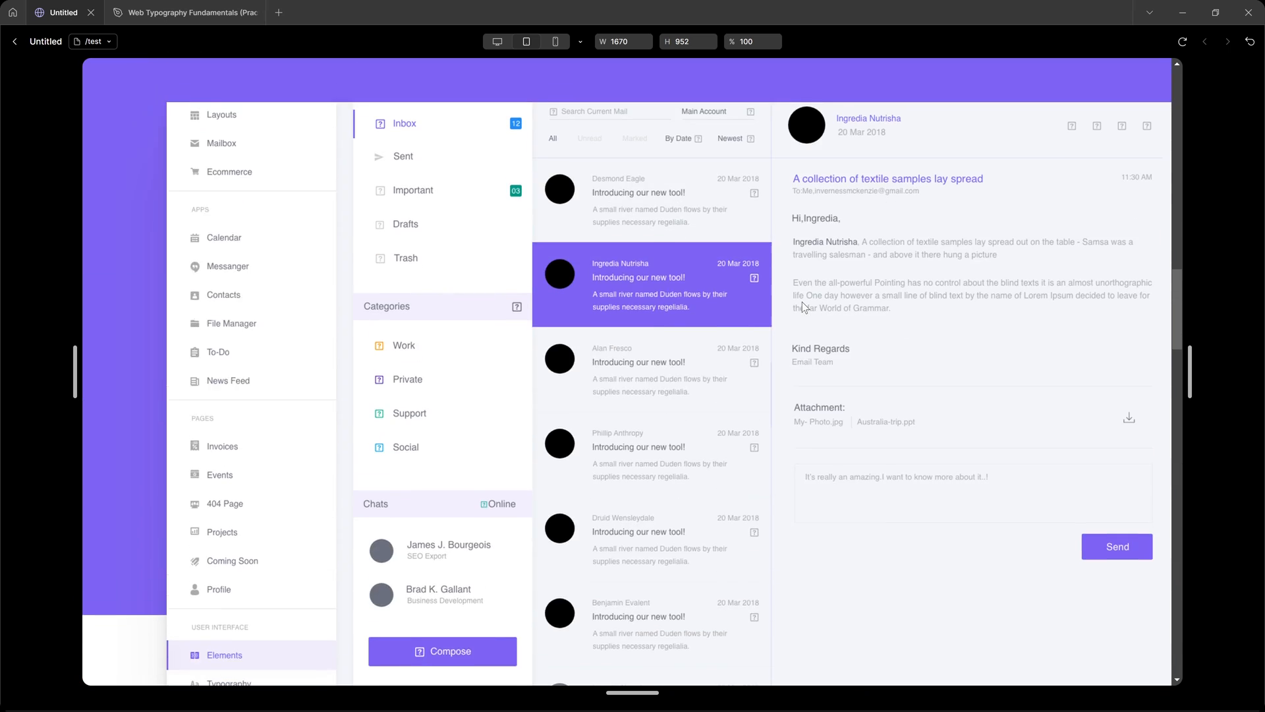
pyautogui.press('Escape')
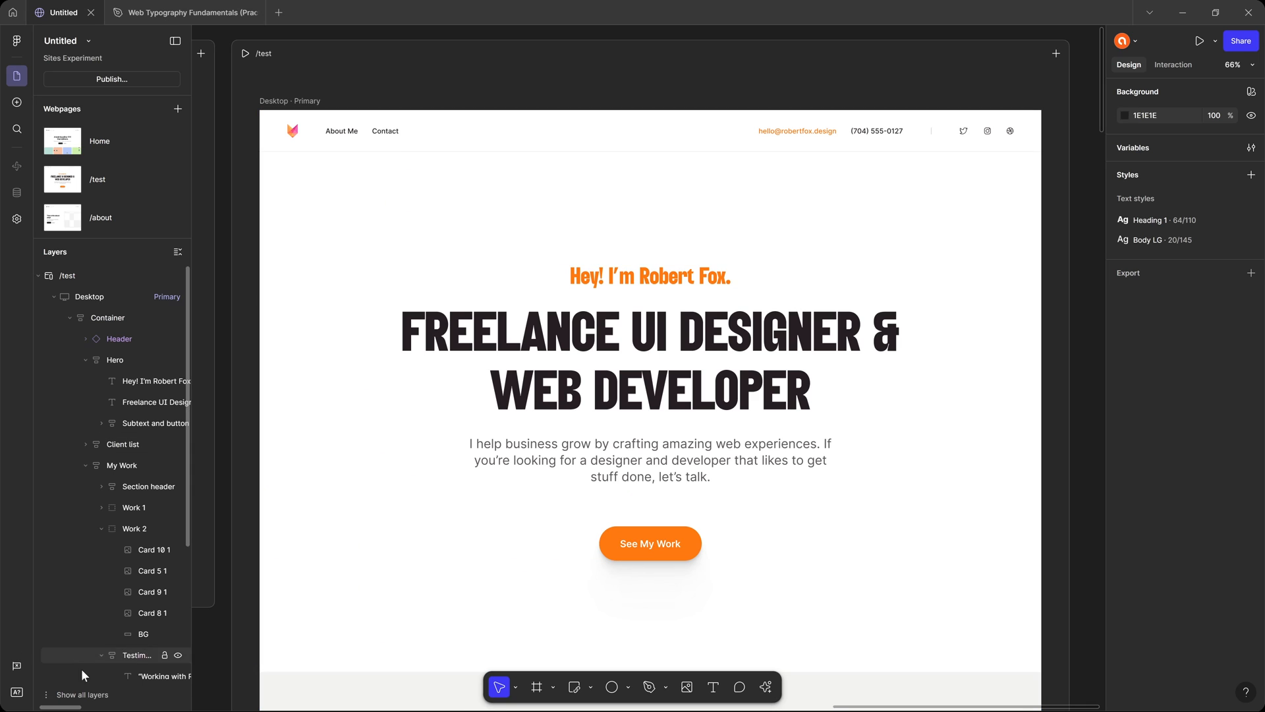
# Replace the missing Boldy Condensed font with Barlow Semi Condensed in the Bold style.
pyautogui.click(16, 693)
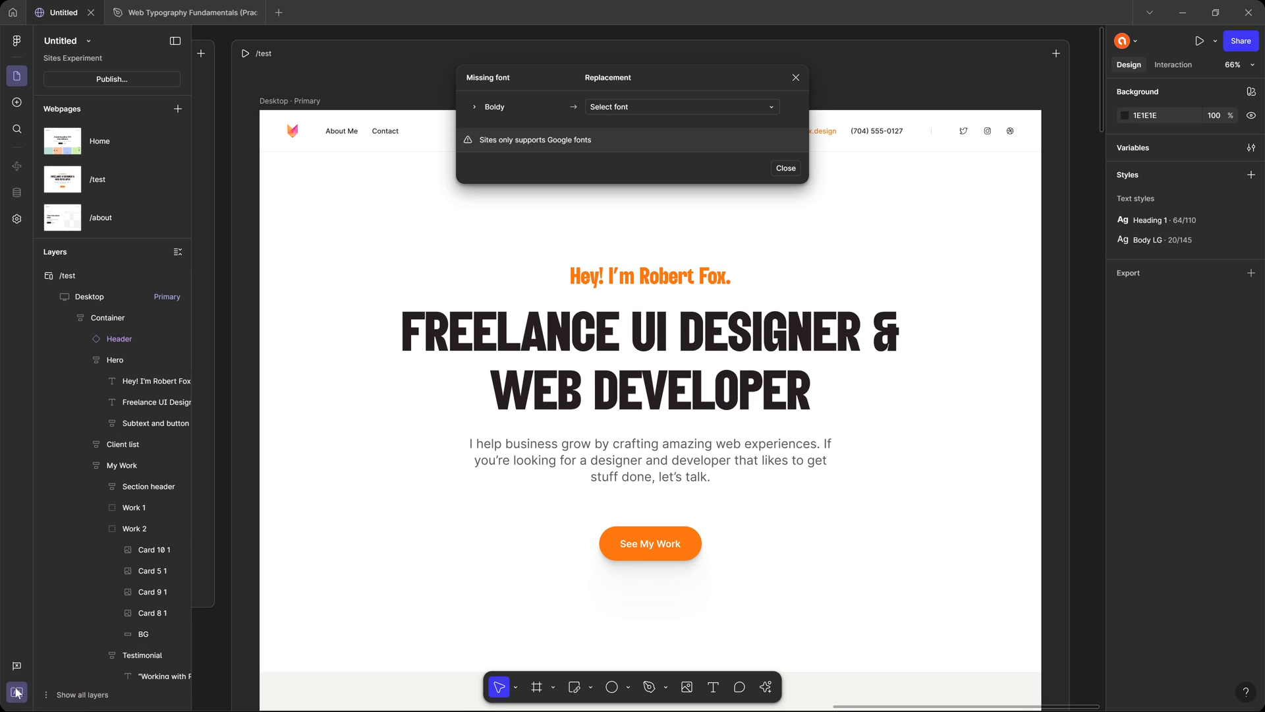
pyautogui.click(633, 108)
pyautogui.write('barl')
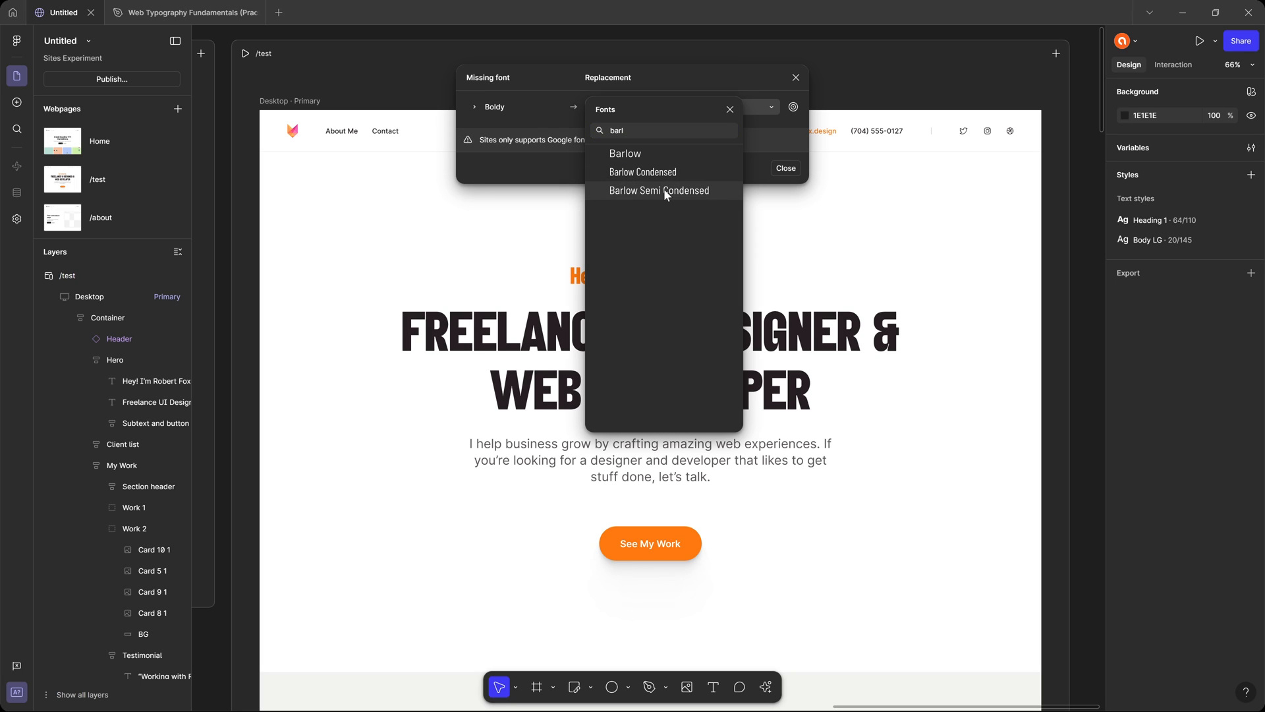
pyautogui.click(663, 189)
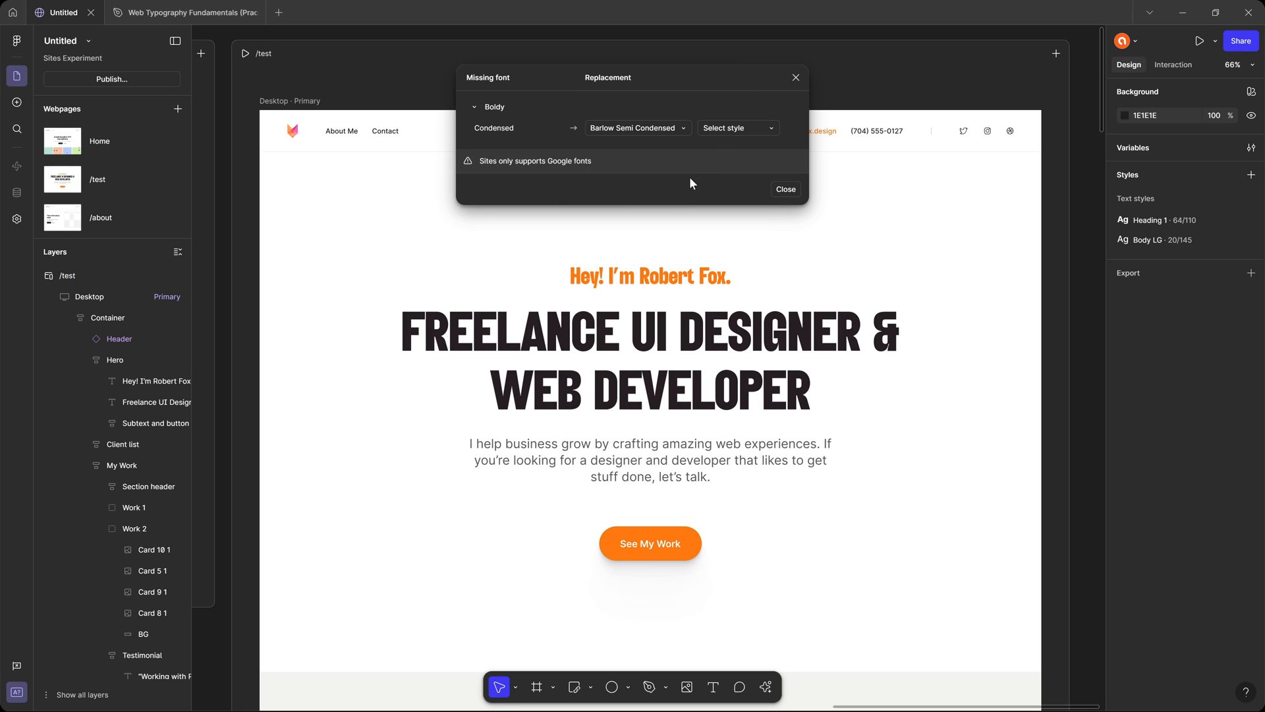
pyautogui.click(731, 127)
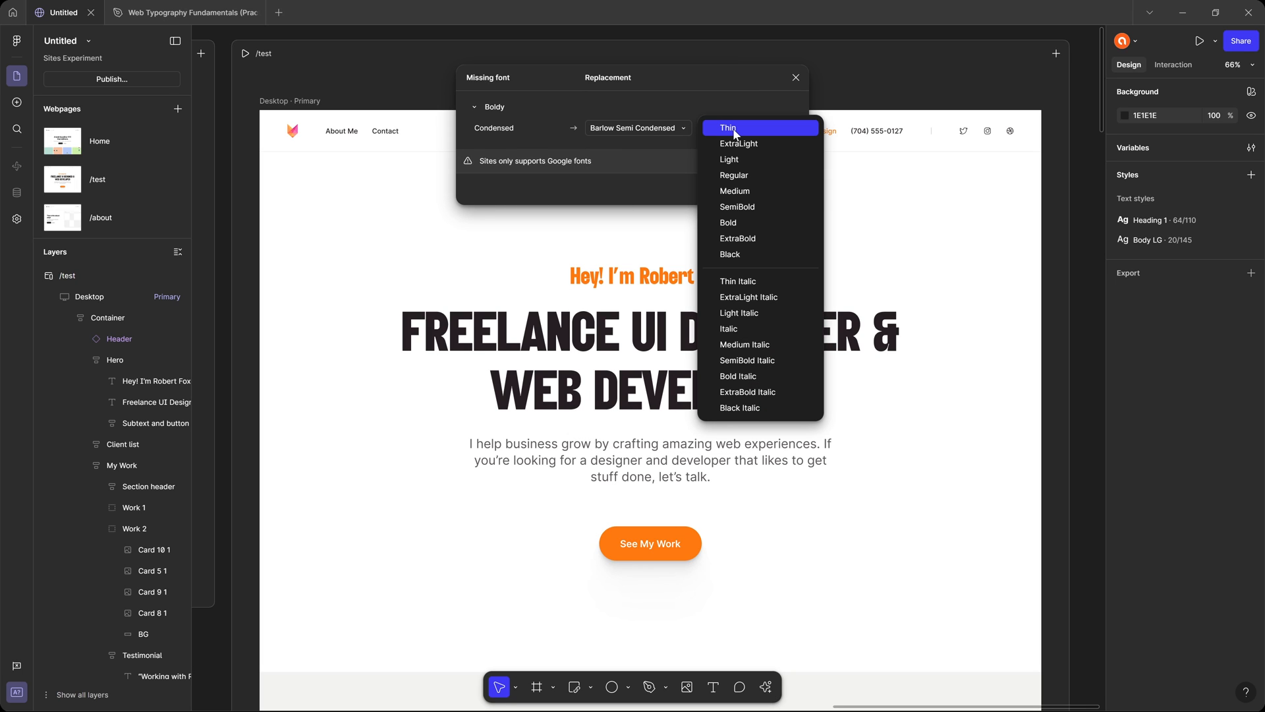
pyautogui.click(742, 221)
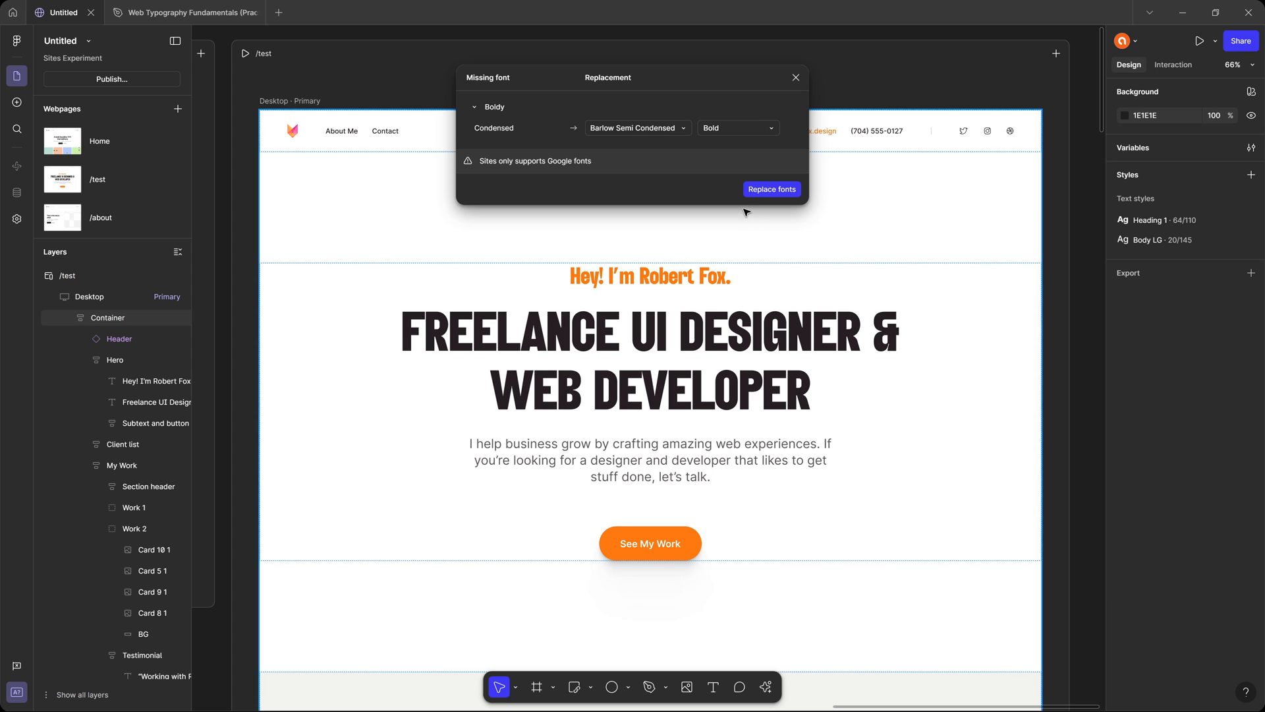
pyautogui.click(768, 190)
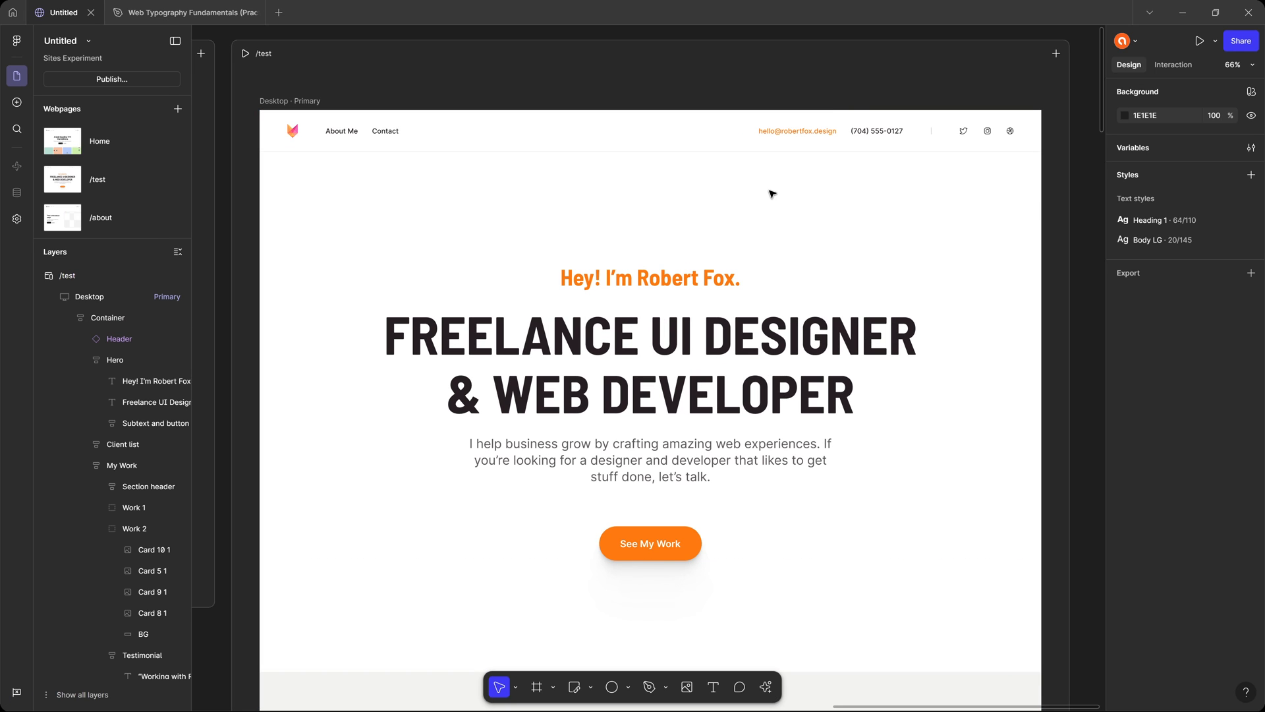
# Preview the whole /test page down to the footer to examine the replaced heading font.
pyautogui.hotkey('ctrl', 'p')
pyautogui.scroll(-5, 681, 235)
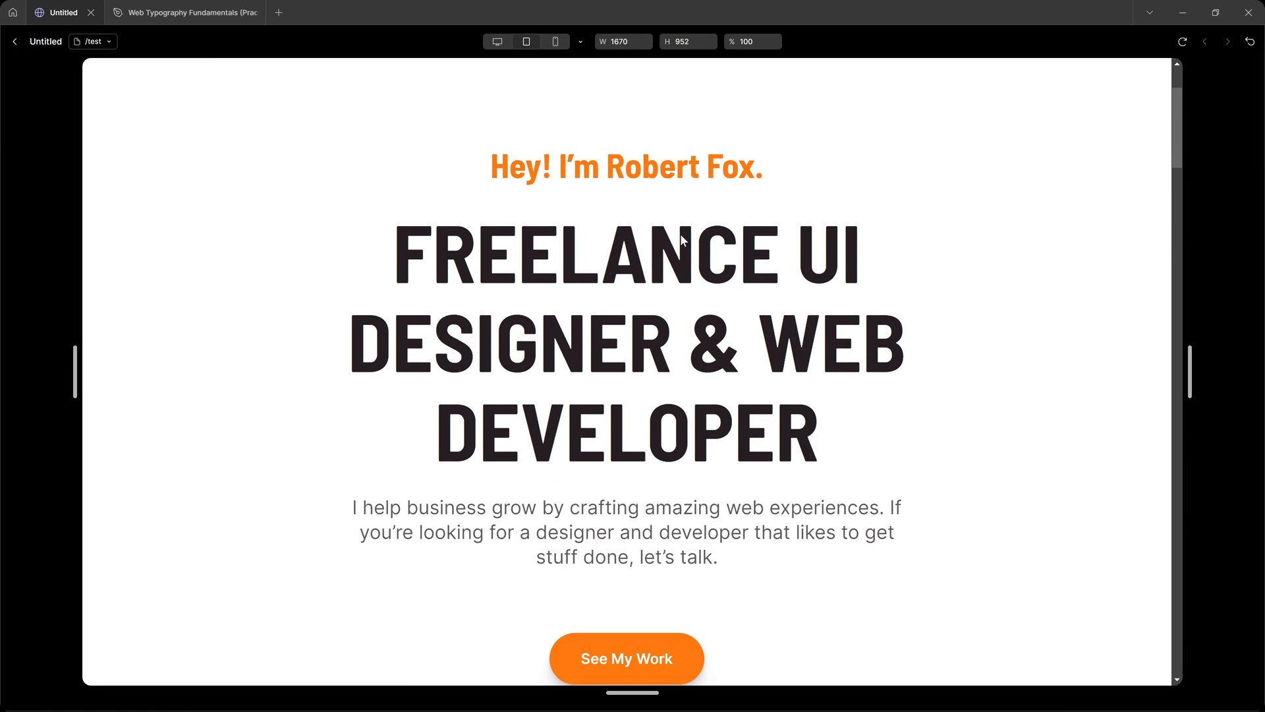
pyautogui.scroll(-15, 681, 236)
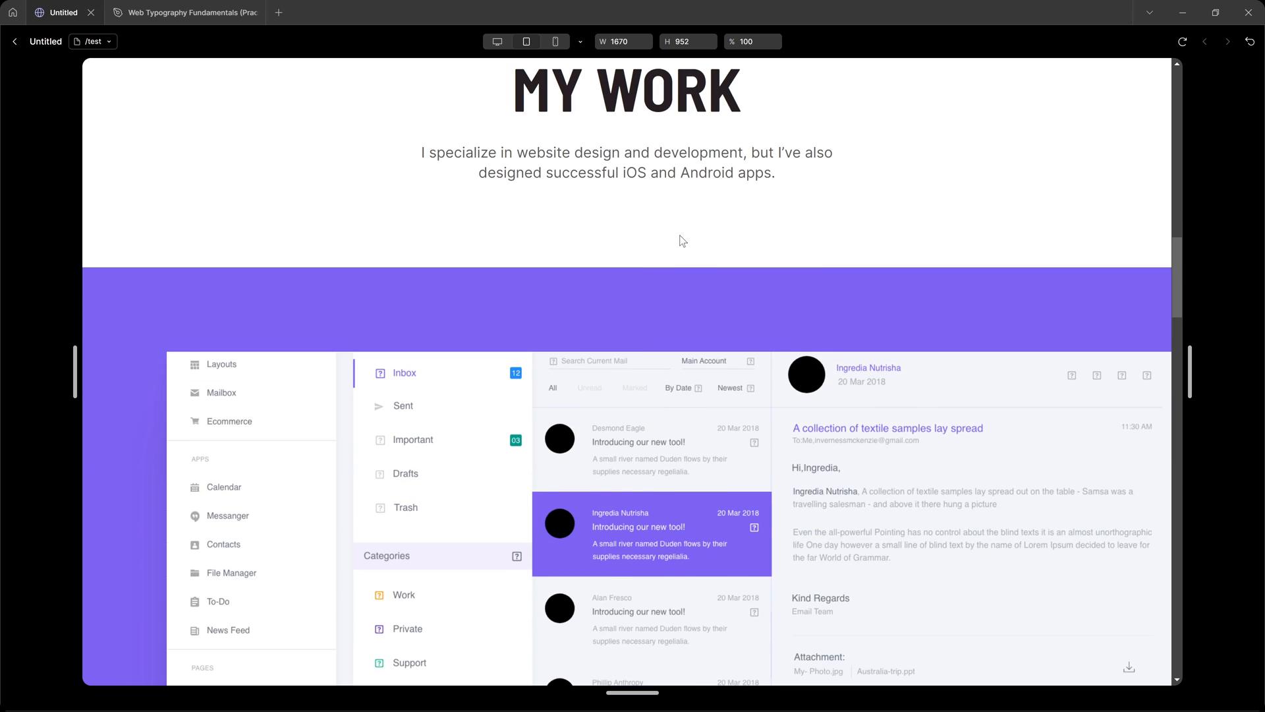
pyautogui.scroll(-15, 679, 235)
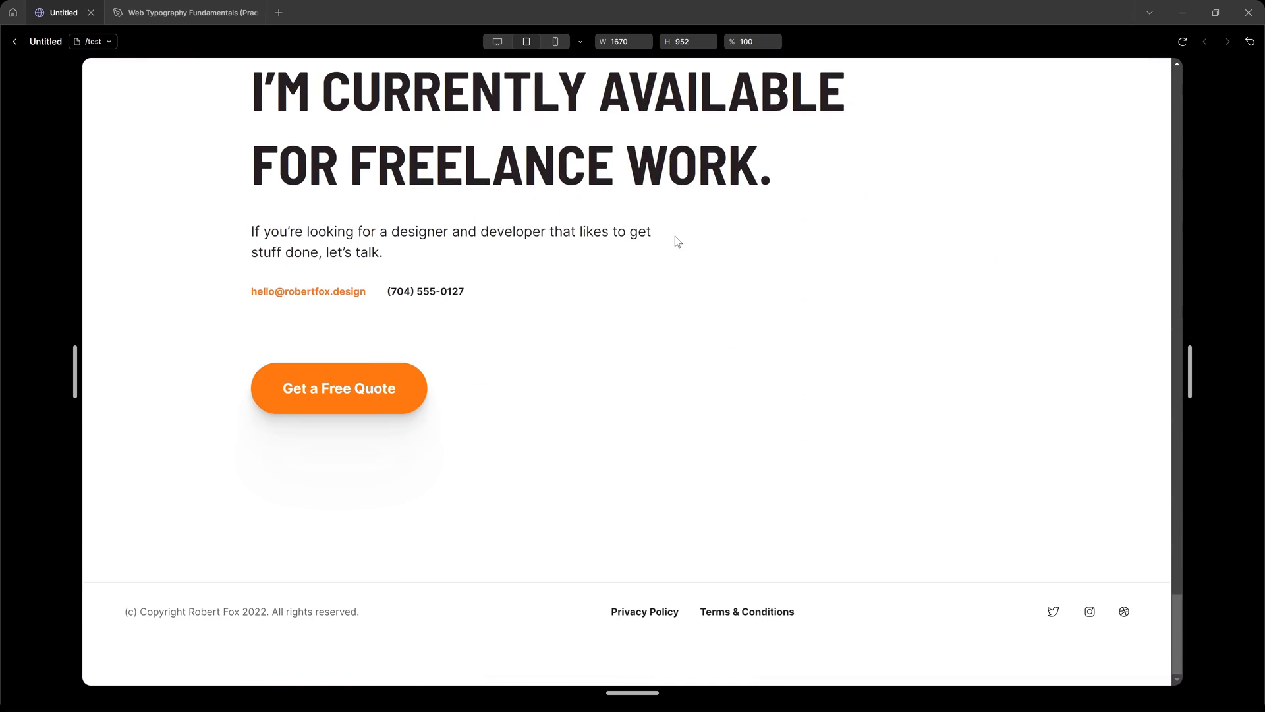
pyautogui.scroll(20, 679, 234)
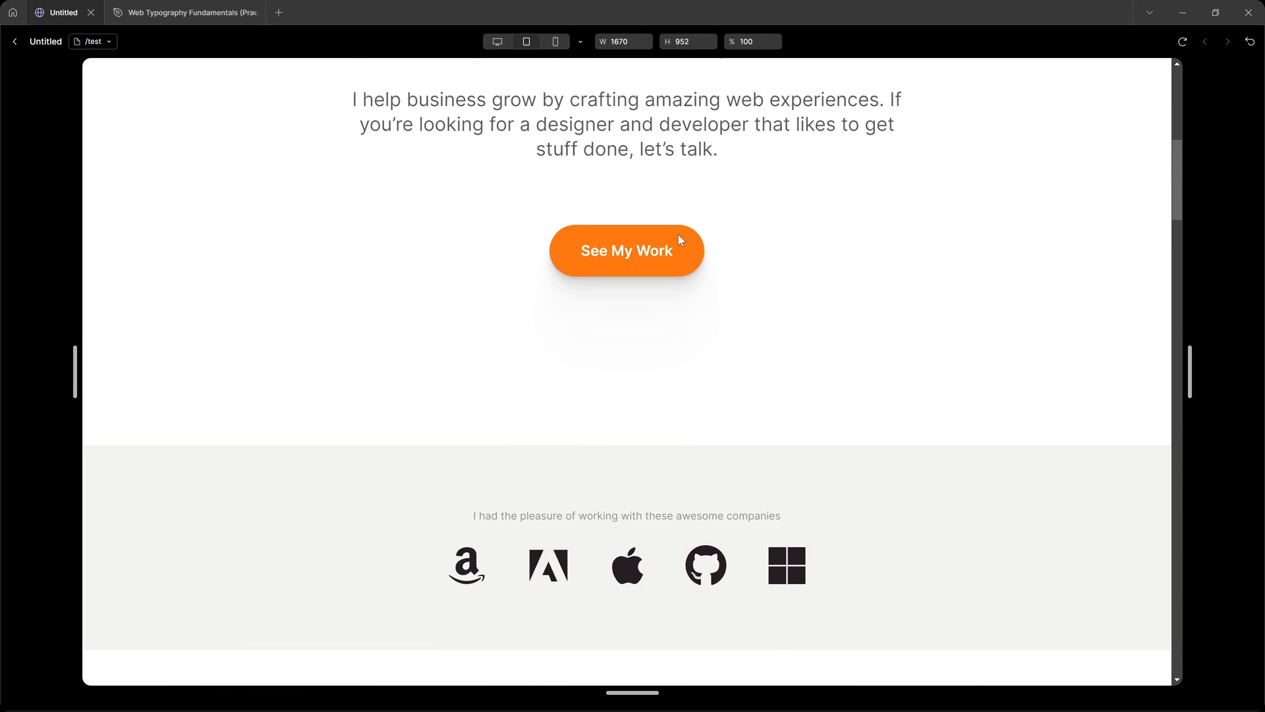
pyautogui.press('Escape')
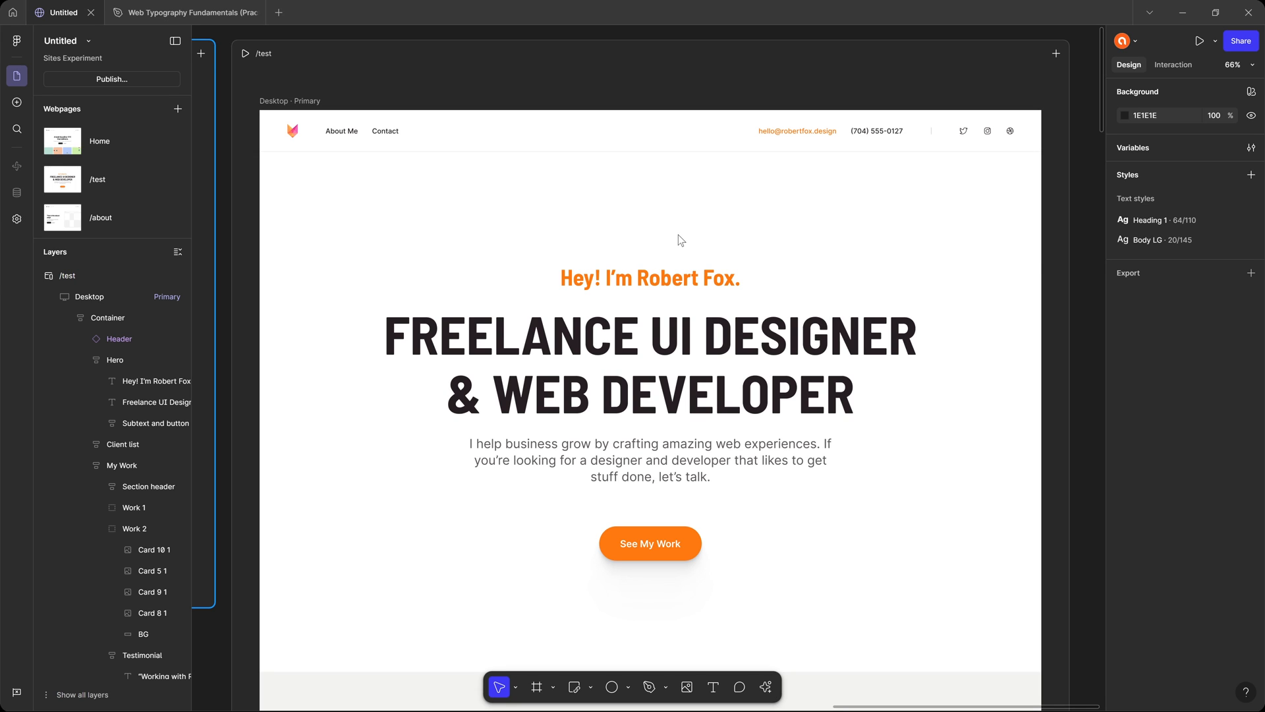
pyautogui.click(679, 234)
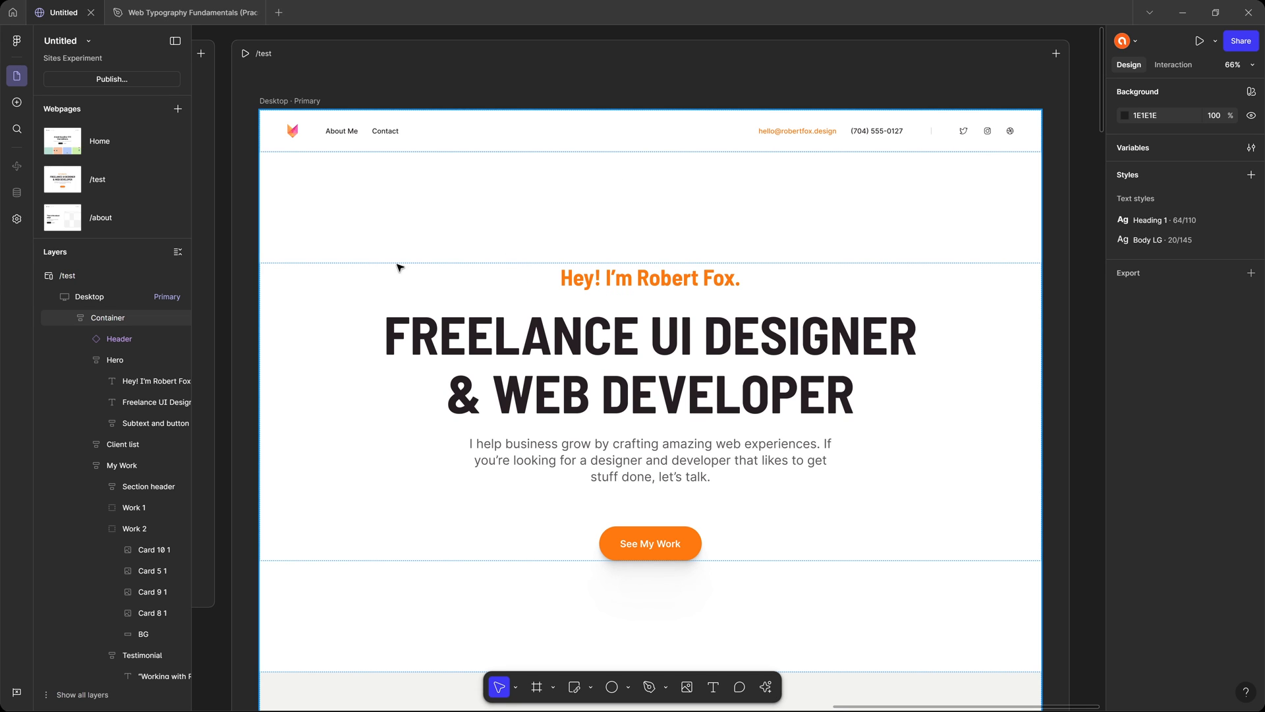
# Review the site's general and domain settings and return to the design canvas.
pyautogui.click(17, 220)
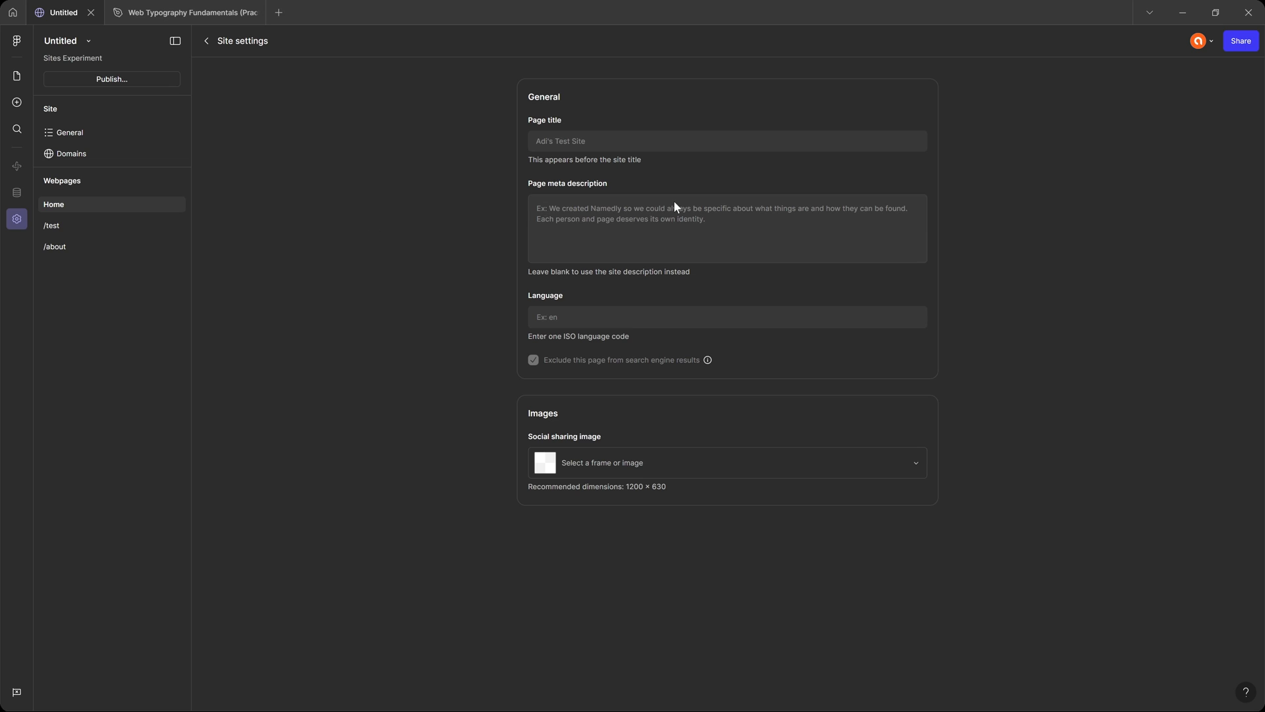
pyautogui.click(78, 132)
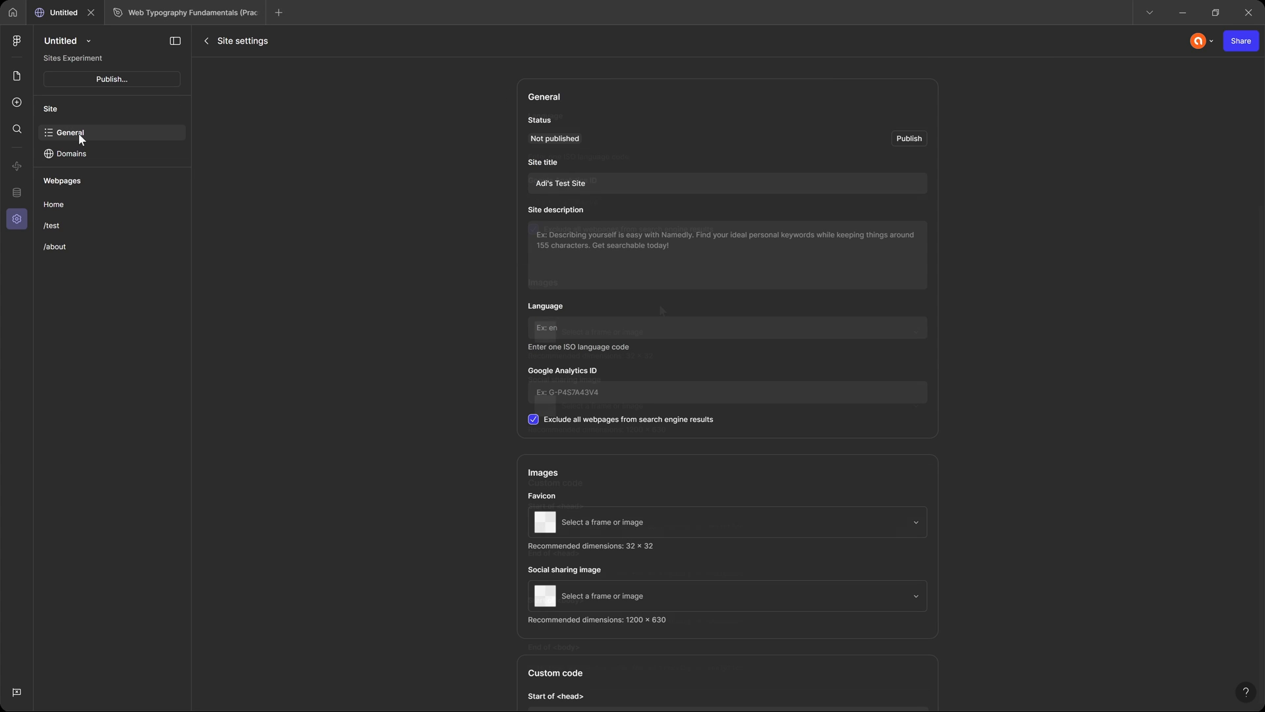
pyautogui.click(103, 158)
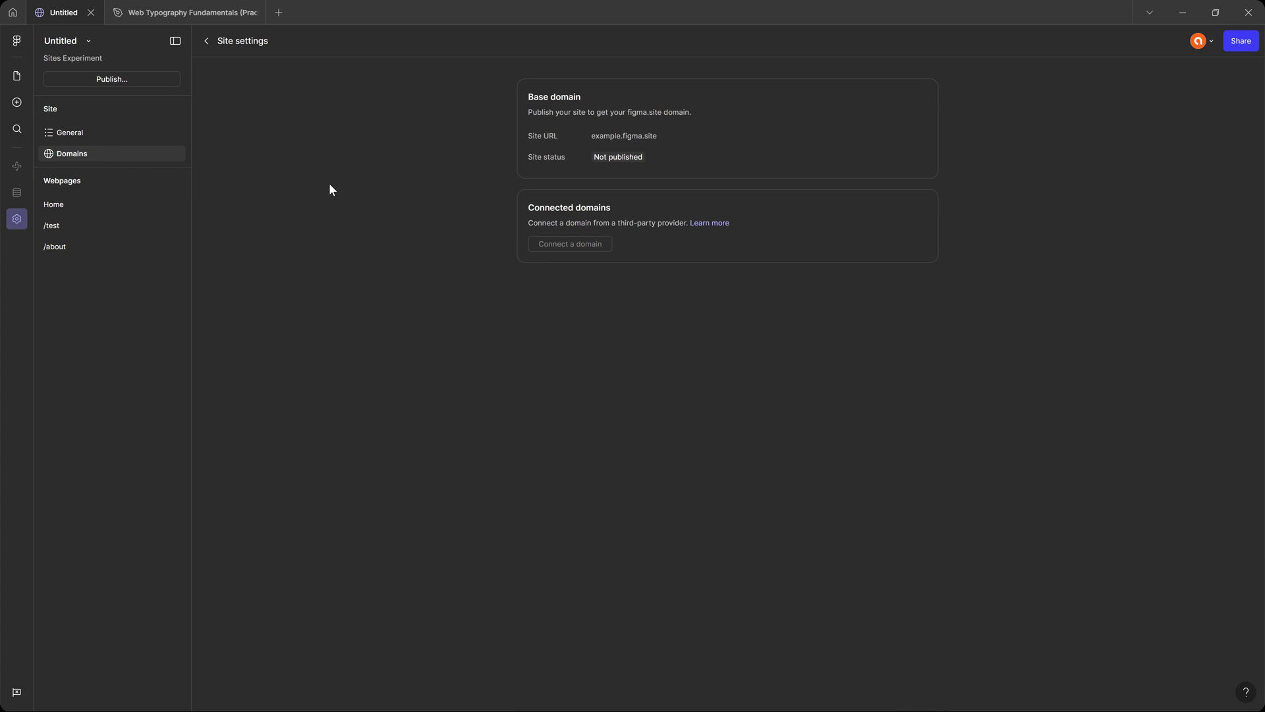
pyautogui.click(16, 75)
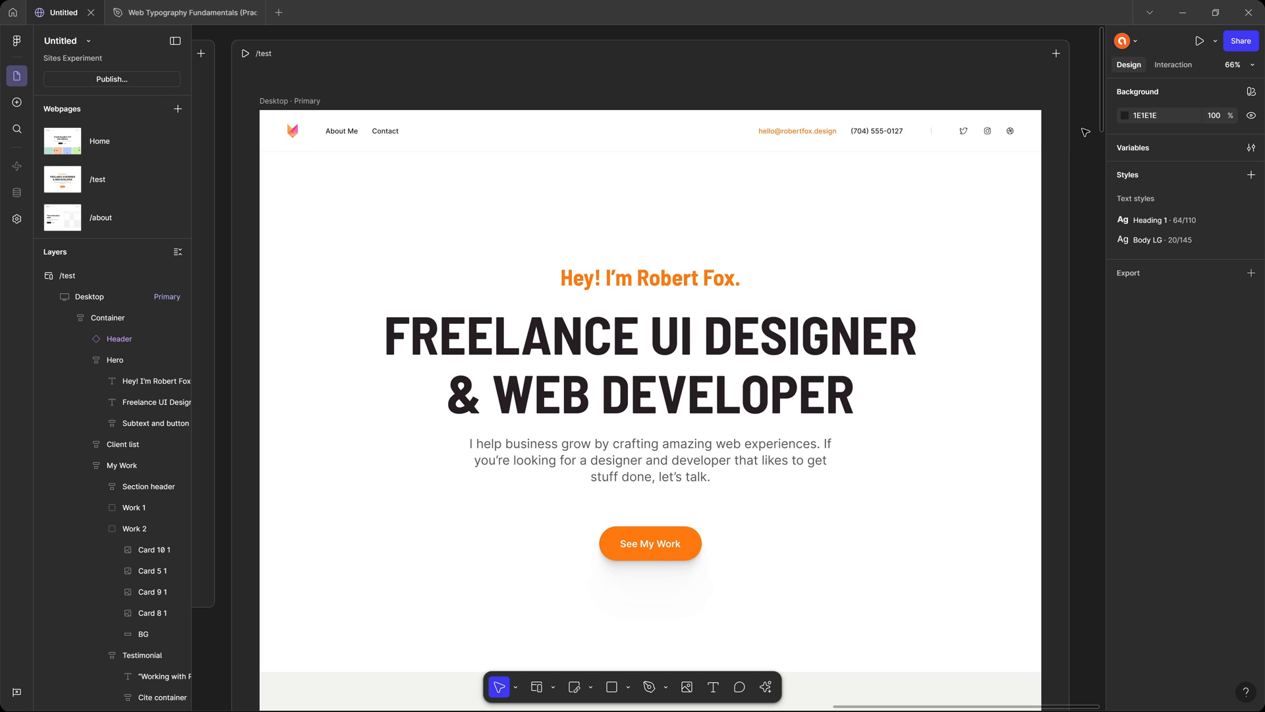
# Reduce the vertical gap between the sections of the /test page's Container frame to 231.
pyautogui.scroll(-6, 1081, 149)
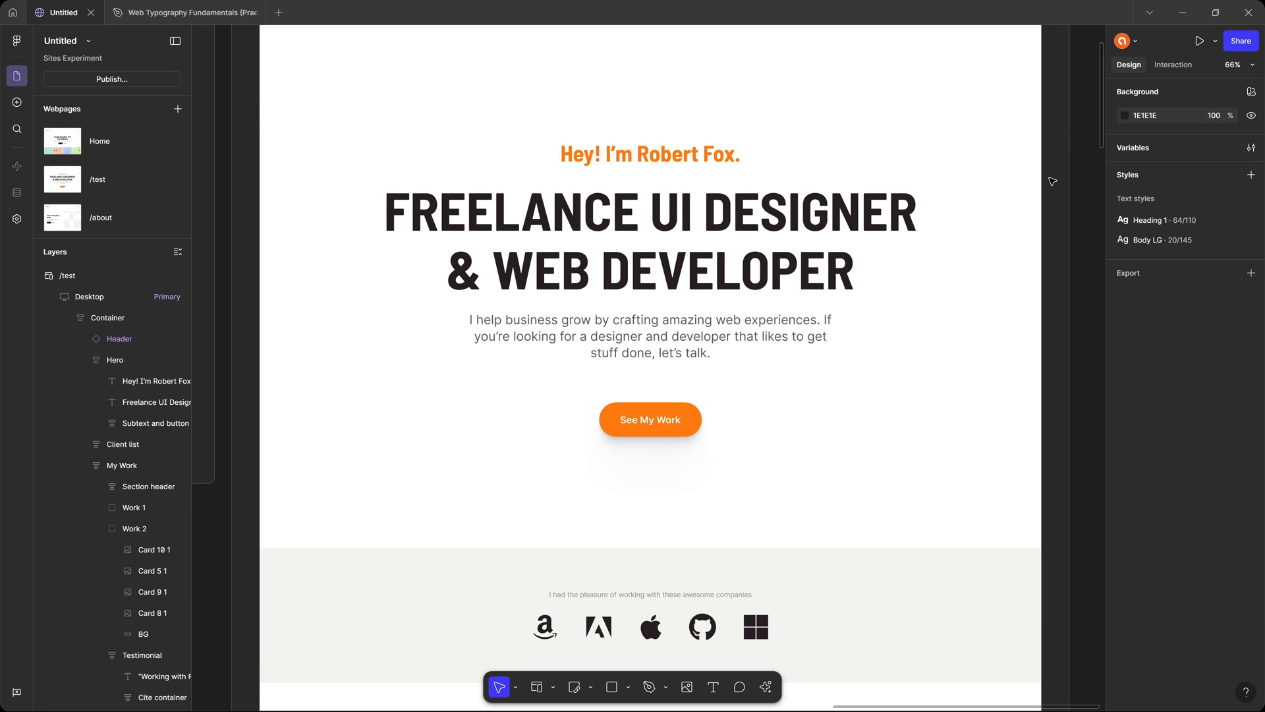
pyautogui.scroll(-3, 1052, 182)
pyautogui.scroll(7, 1056, 180)
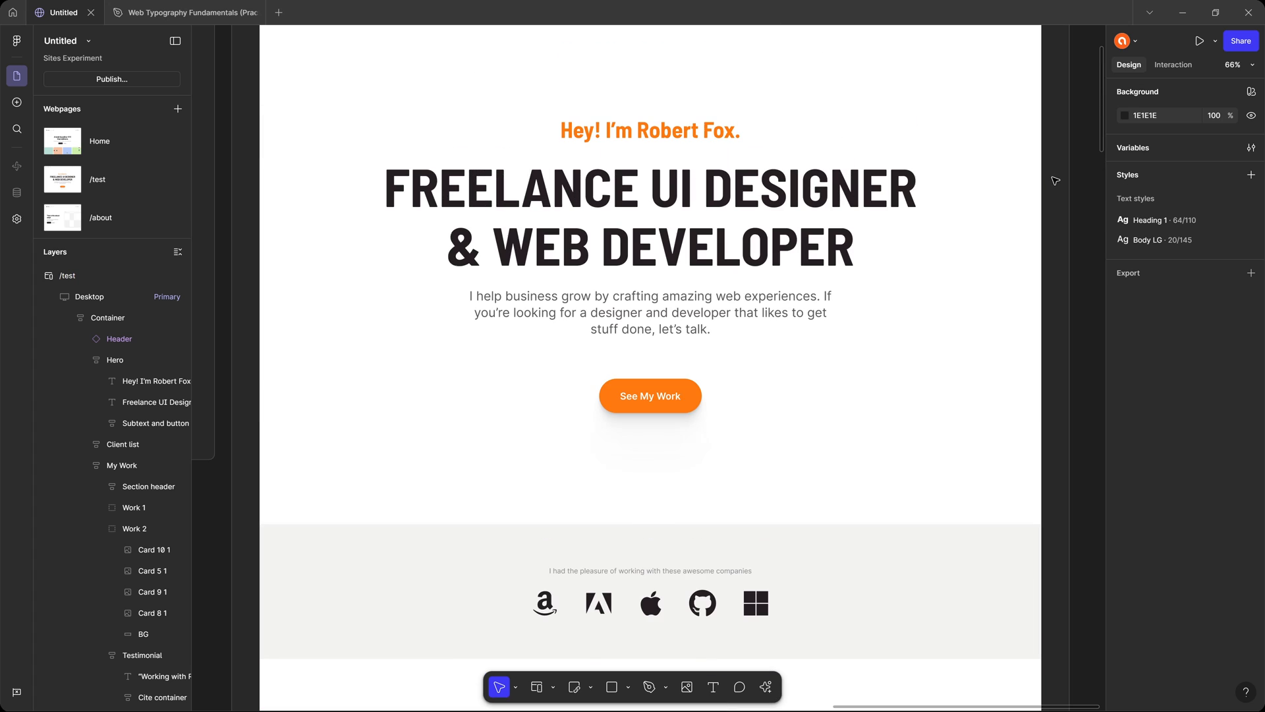
pyautogui.scroll(2, 1055, 180)
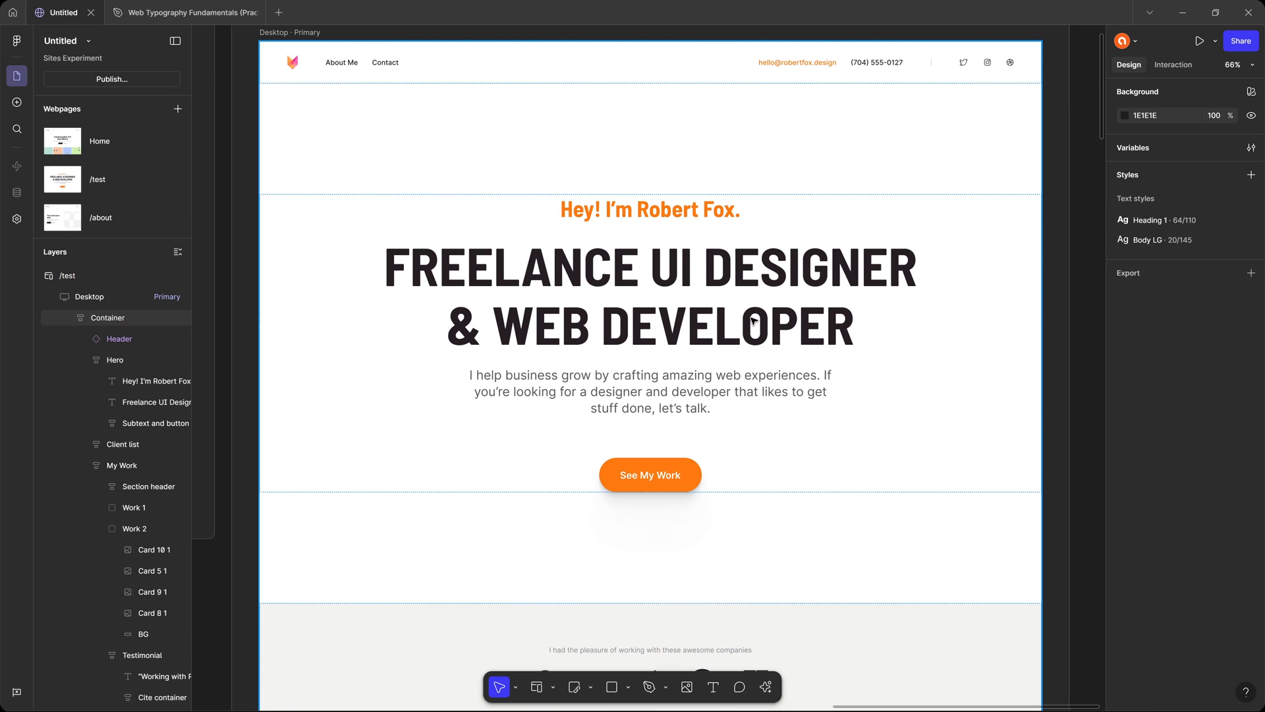
pyautogui.click(779, 221)
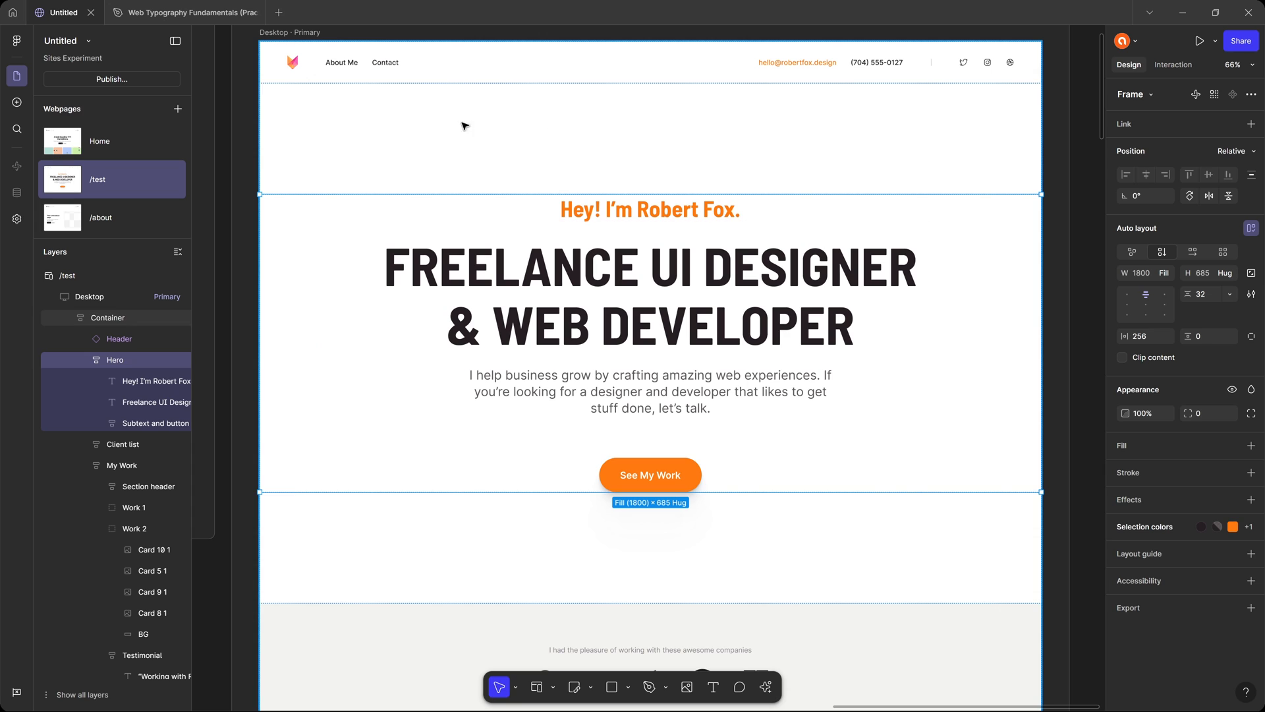
pyautogui.click(438, 122)
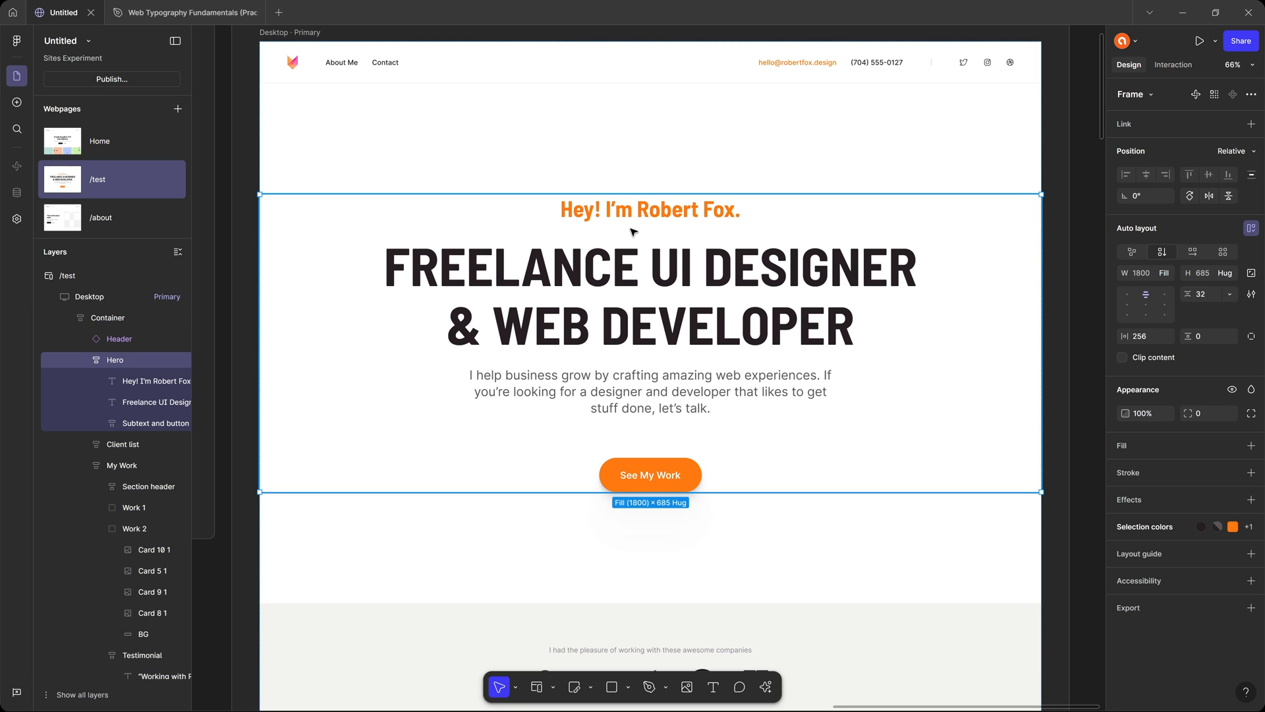
pyautogui.moveTo(644, 134); pyautogui.dragTo(668, 123)
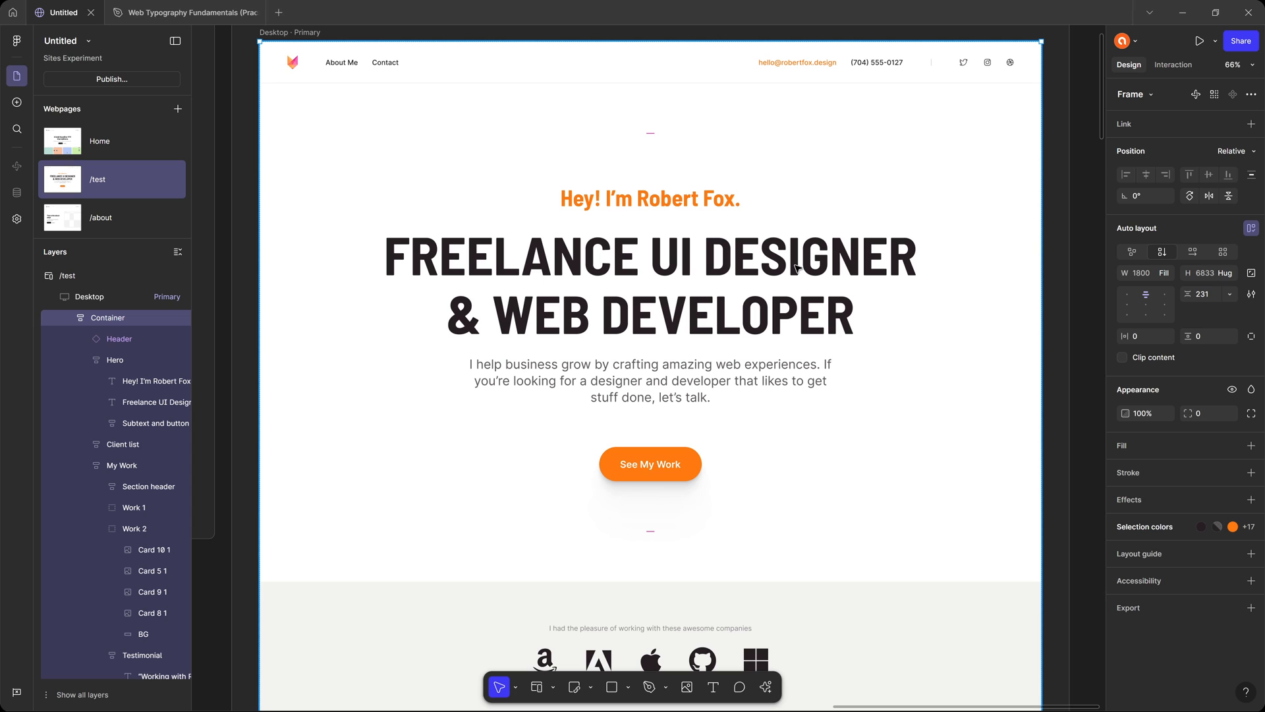
pyautogui.scroll(2, 797, 267)
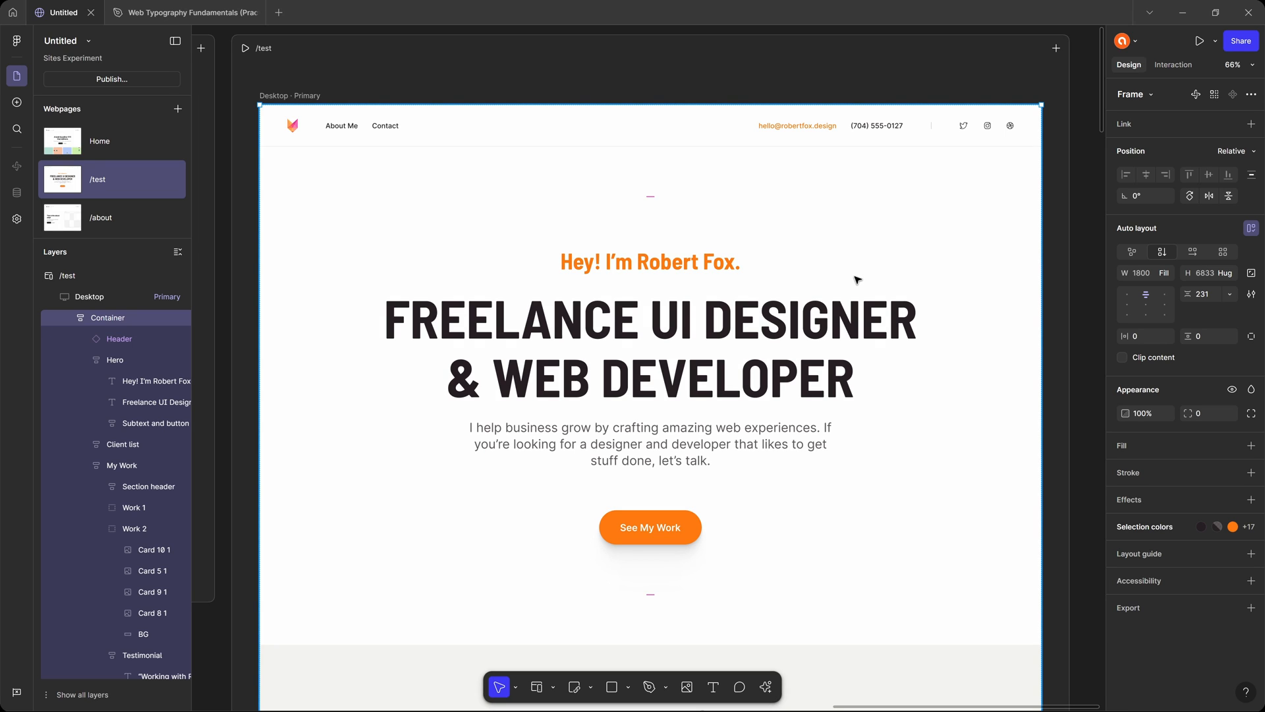
pyautogui.moveTo(857, 280); pyautogui.dragTo(860, 306)
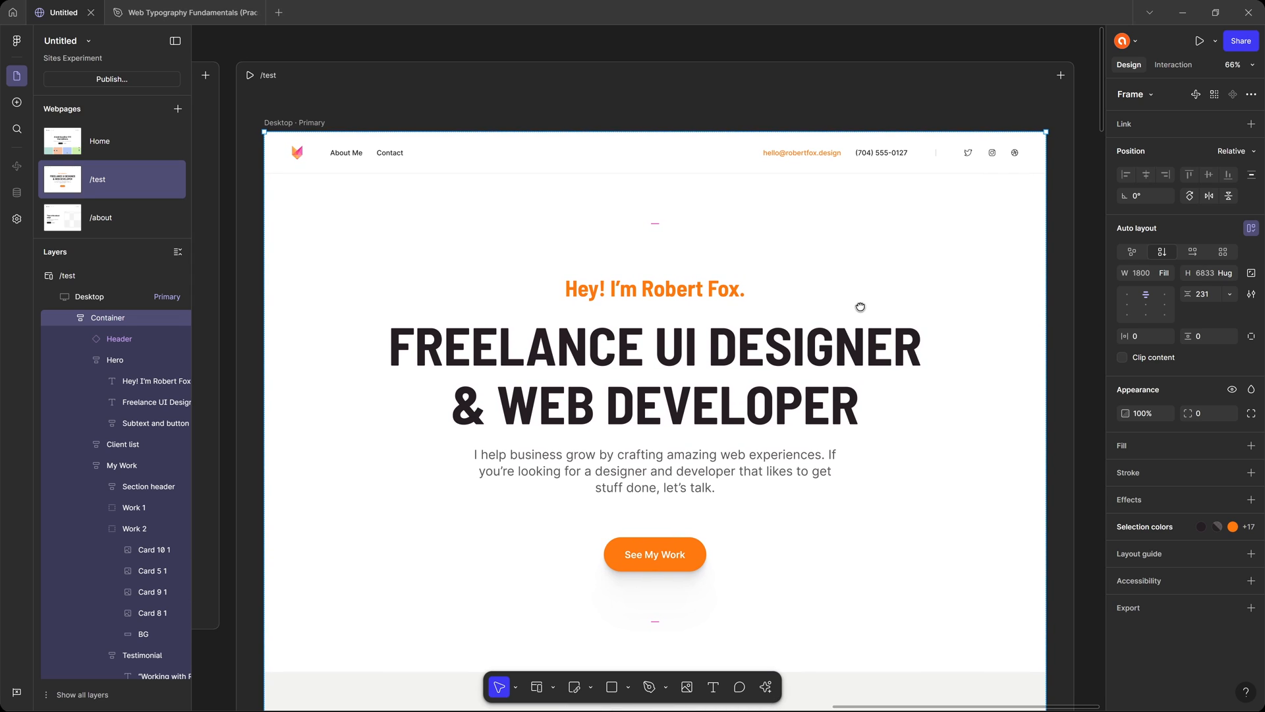
pyautogui.click(355, 46)
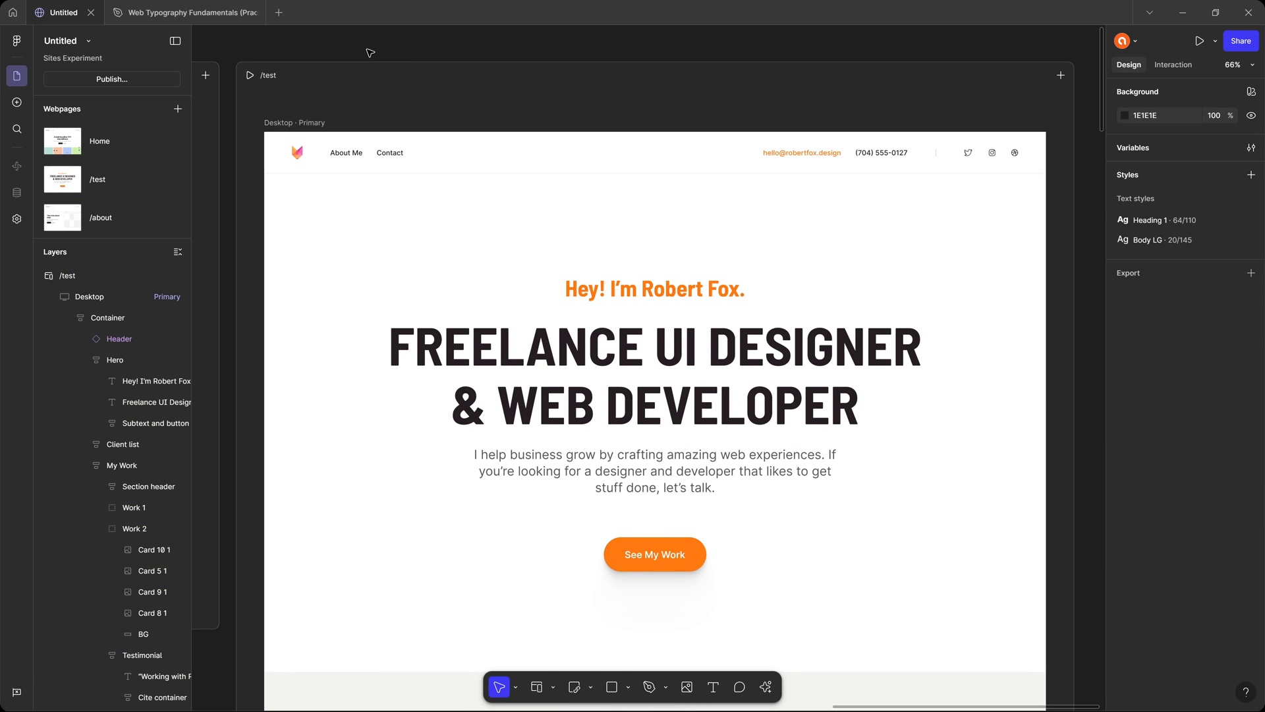
pyautogui.click(489, 228)
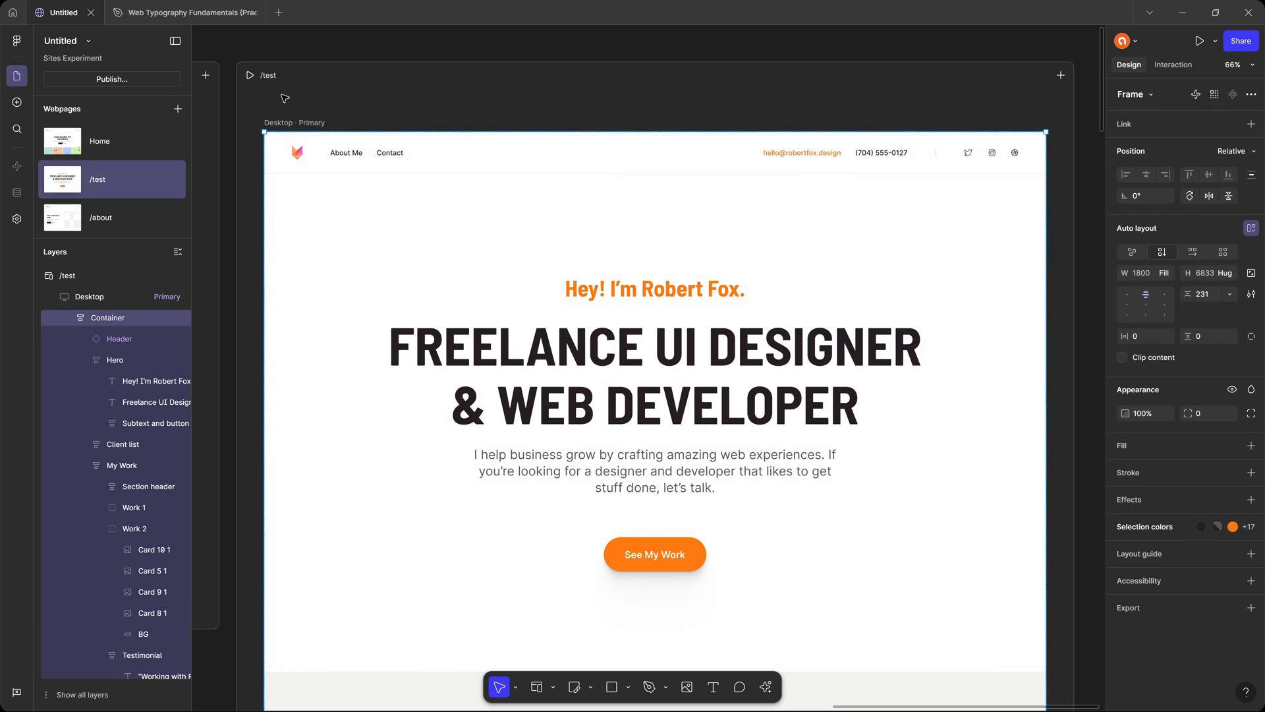
# Duplicate the Home link in the Home page's desktop navigation and change the copy's text to "Test".
pyautogui.hscroll(-15, 285, 99)
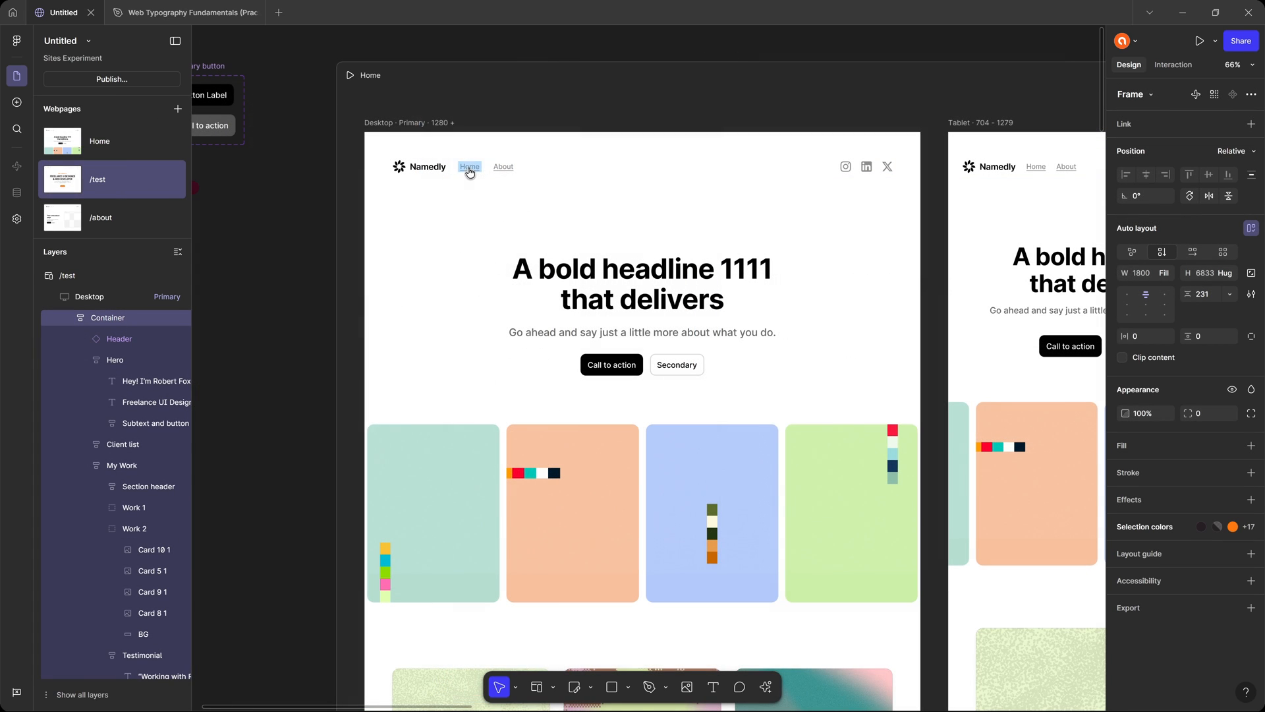
pyautogui.doubleClick(469, 166)
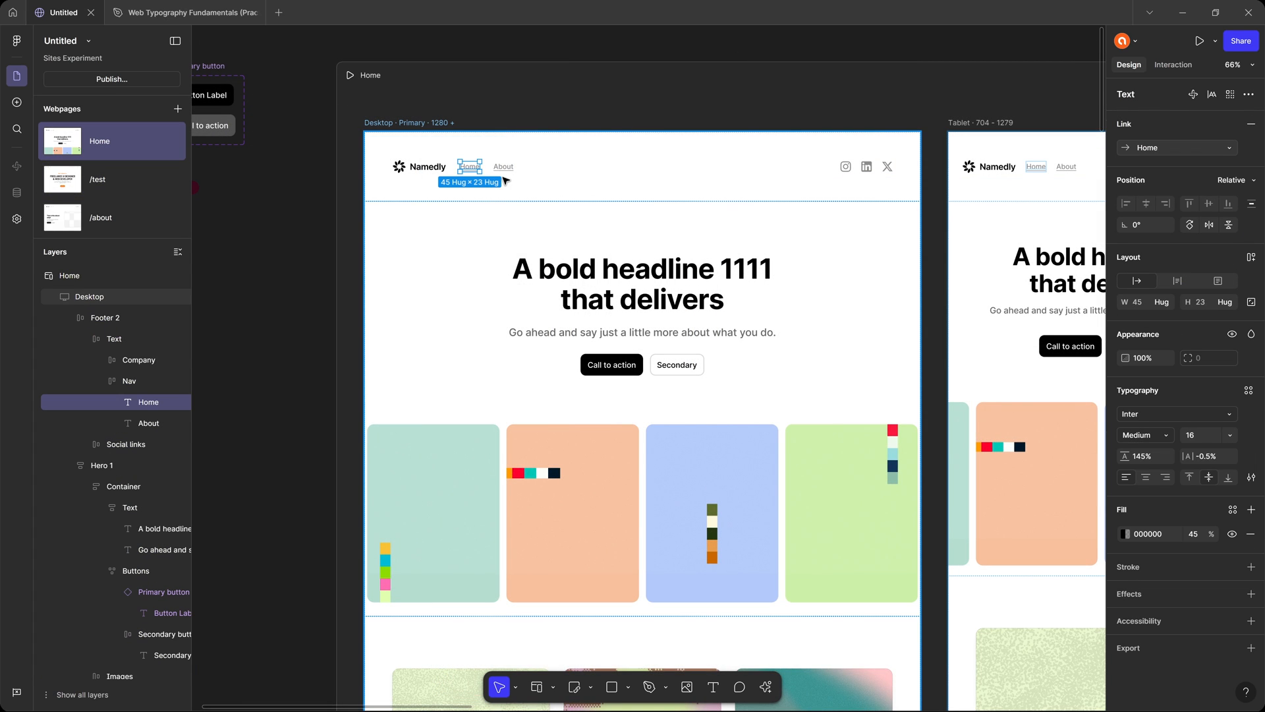
pyautogui.hotkey('ctrl', 'd')
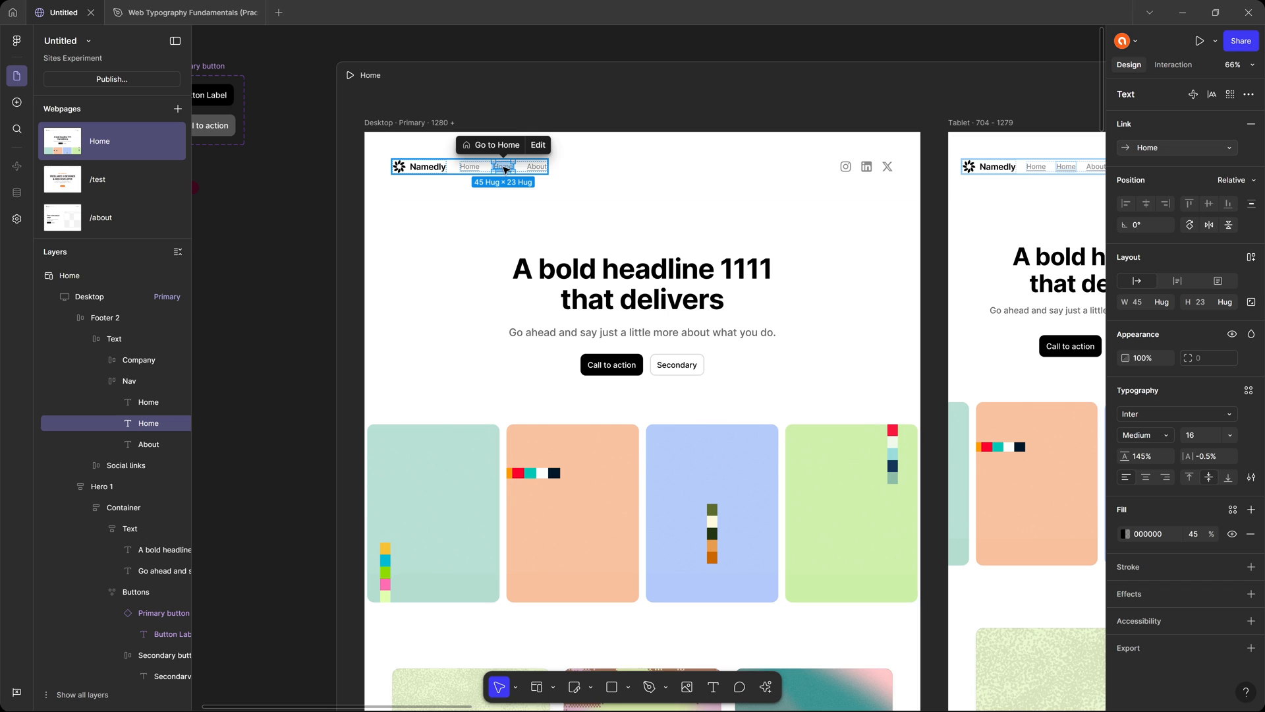
pyautogui.doubleClick(504, 167)
pyautogui.write('Test')
pyautogui.press('Escape')
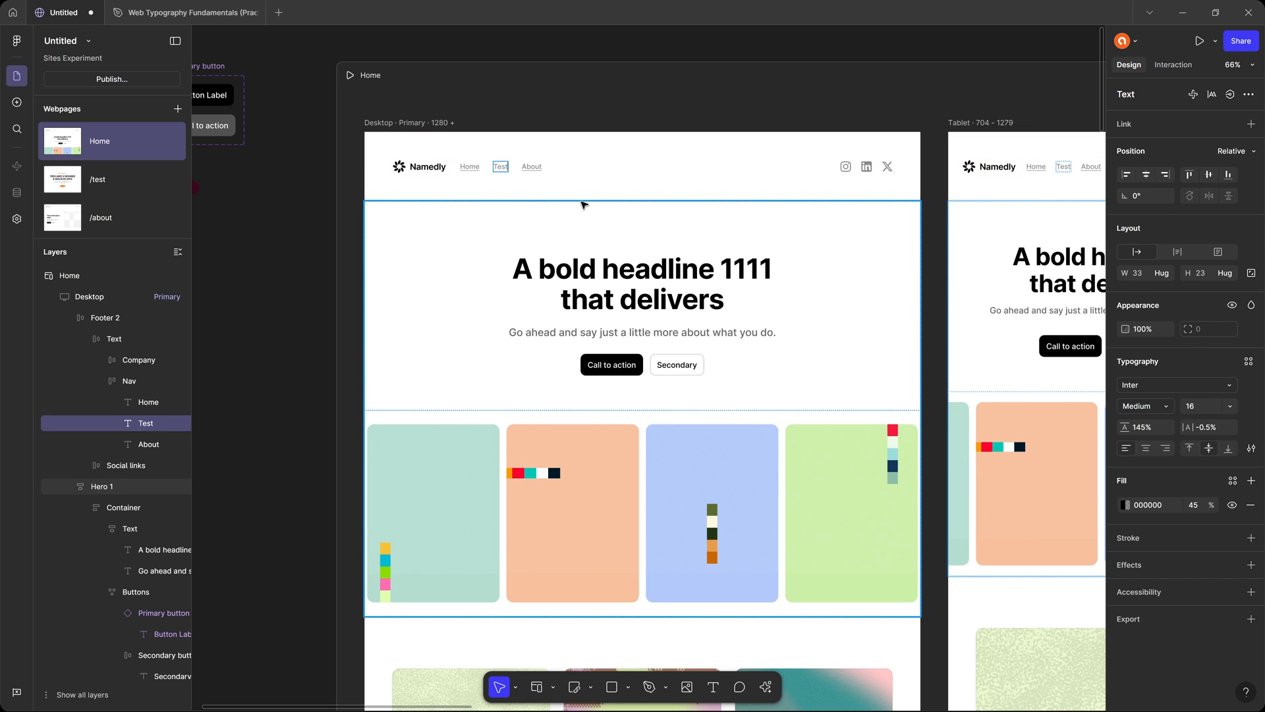
# Link the Test text in the Home page's desktop navigation to the /test page.
pyautogui.click(1251, 124)
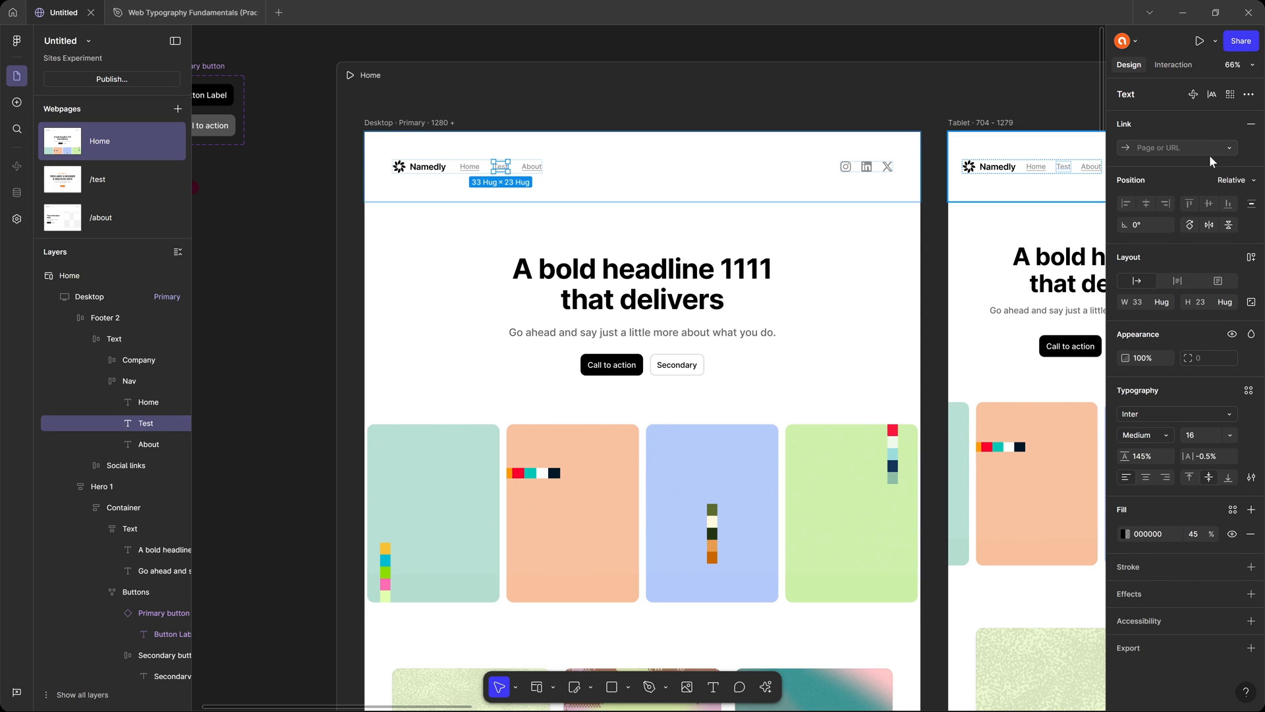
pyautogui.click(1180, 148)
pyautogui.click(1160, 184)
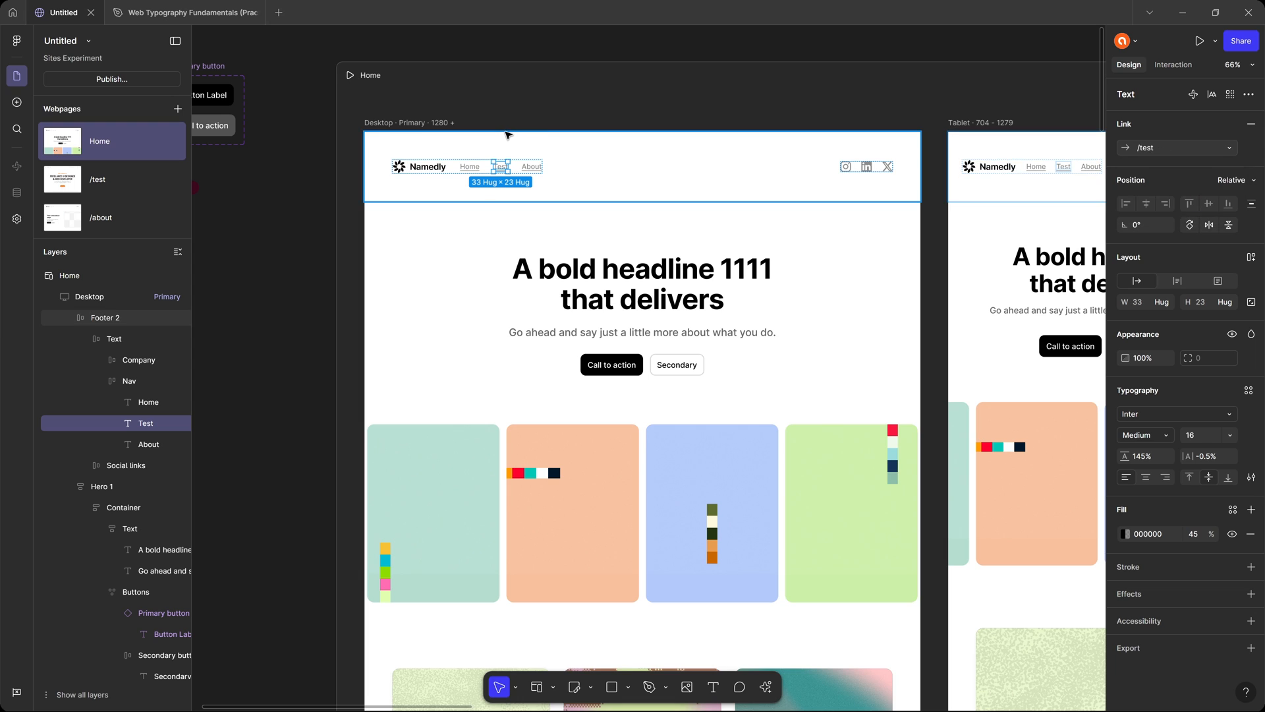
# Replace the /about page's header with a copy of the Home page's desktop header containing the Test link.
pyautogui.click(593, 161)
pyautogui.hscroll(2, 843, 206)
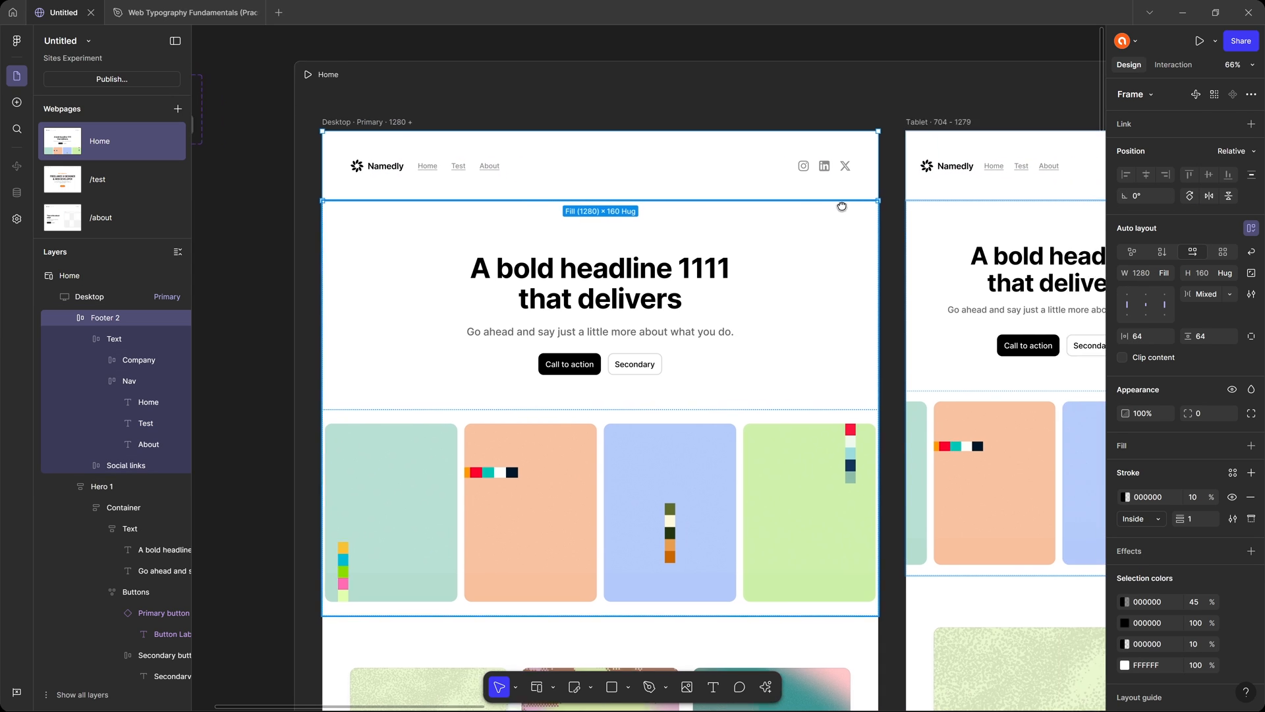
pyautogui.hscroll(15, 842, 207)
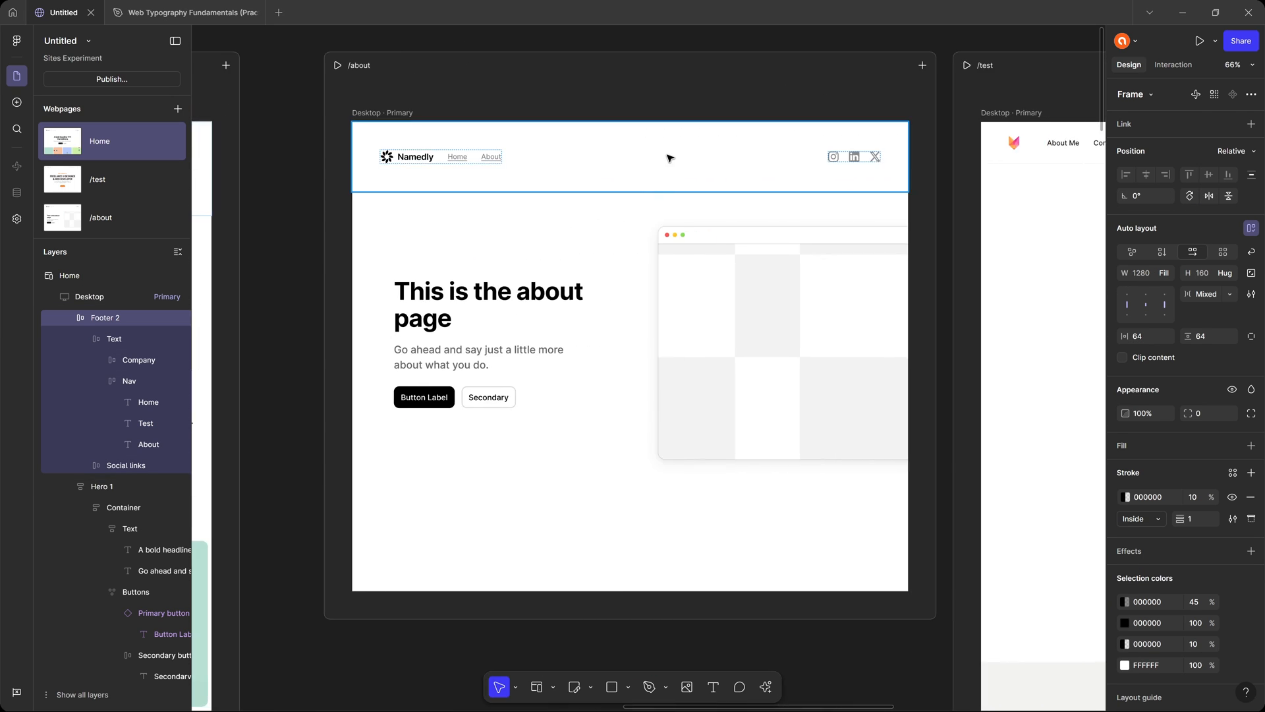
pyautogui.click(670, 158)
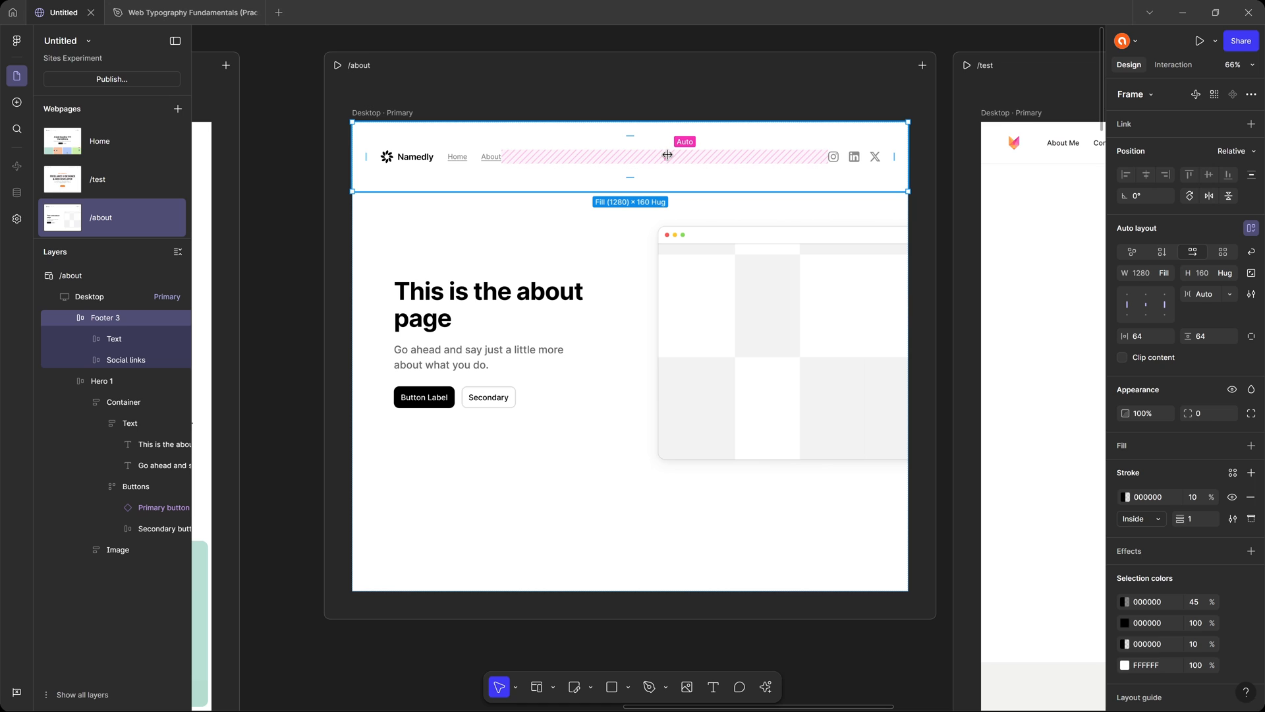
pyautogui.rightClick(648, 143)
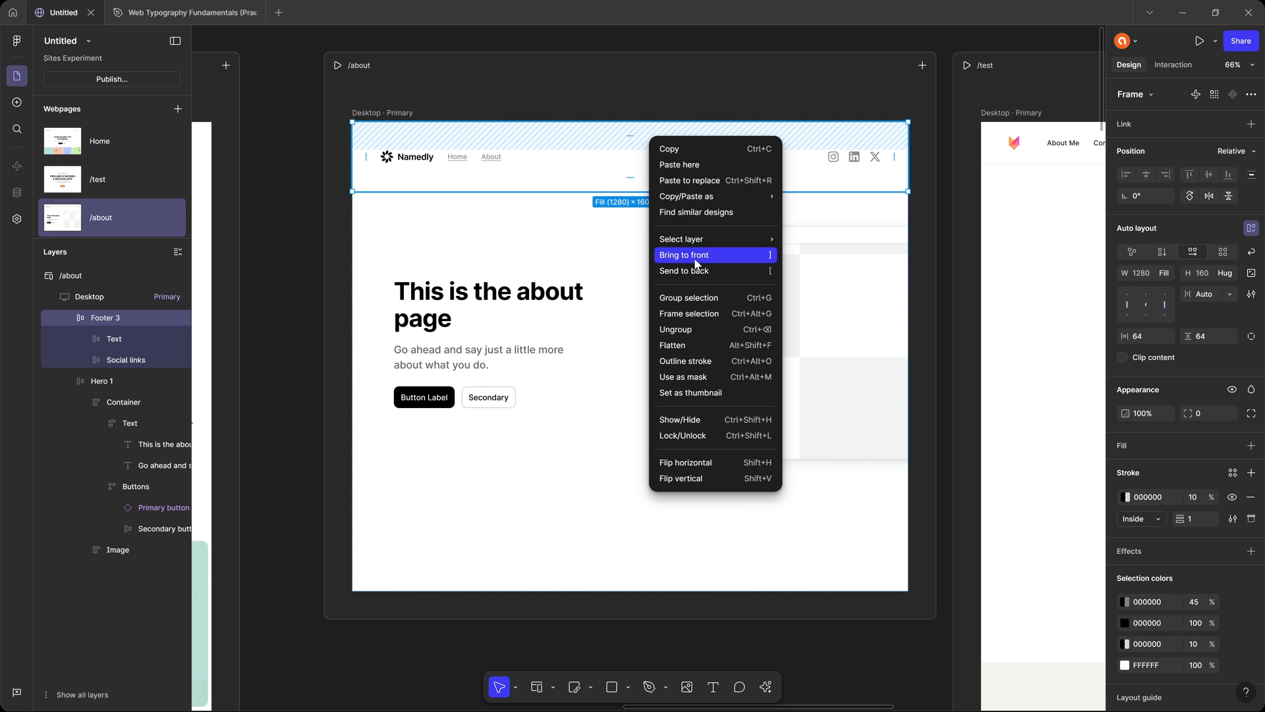
pyautogui.click(690, 180)
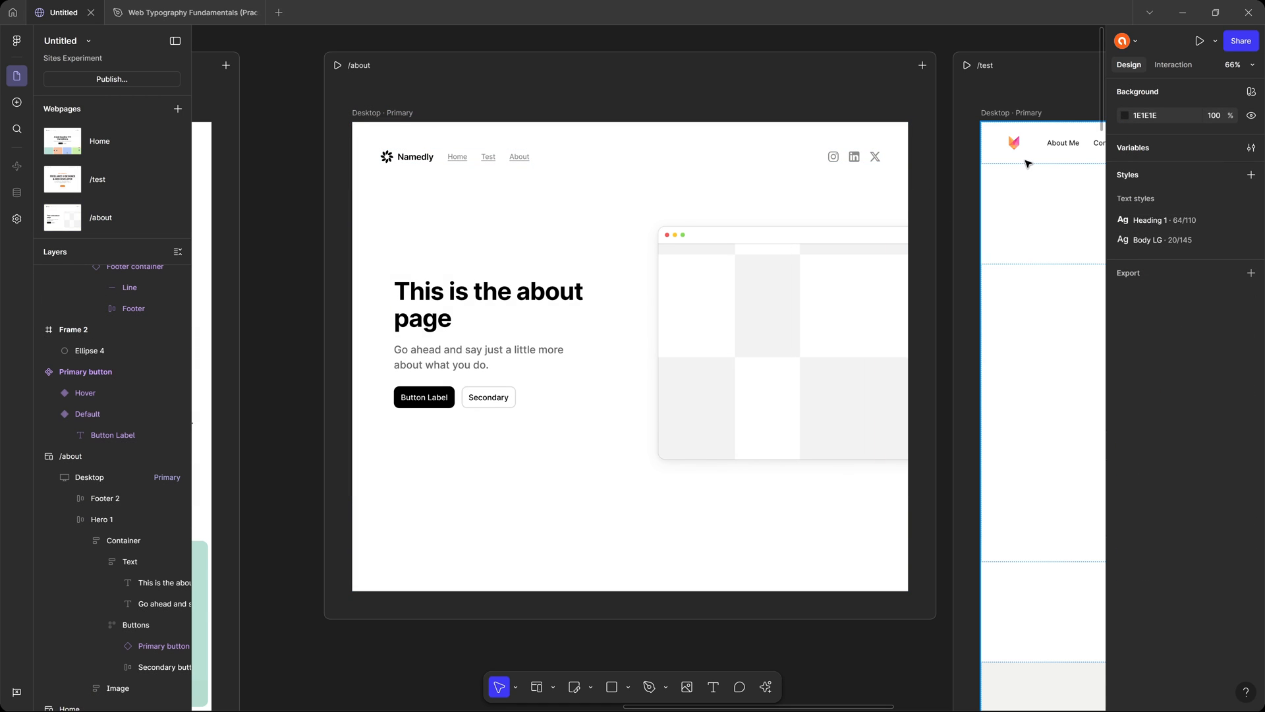
# Link the logo in the /test page's header to the Home page.
pyautogui.moveTo(1028, 164); pyautogui.dragTo(421, 174)
pyautogui.click(402, 155)
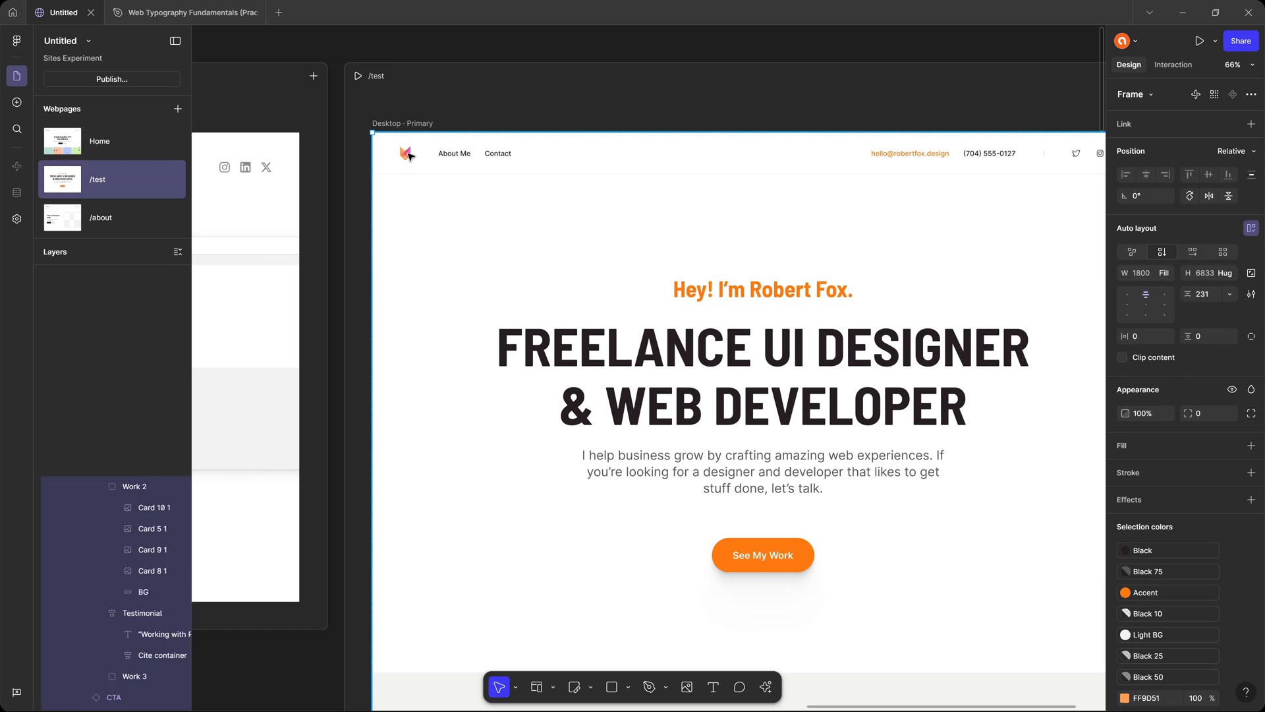
pyautogui.click(408, 155)
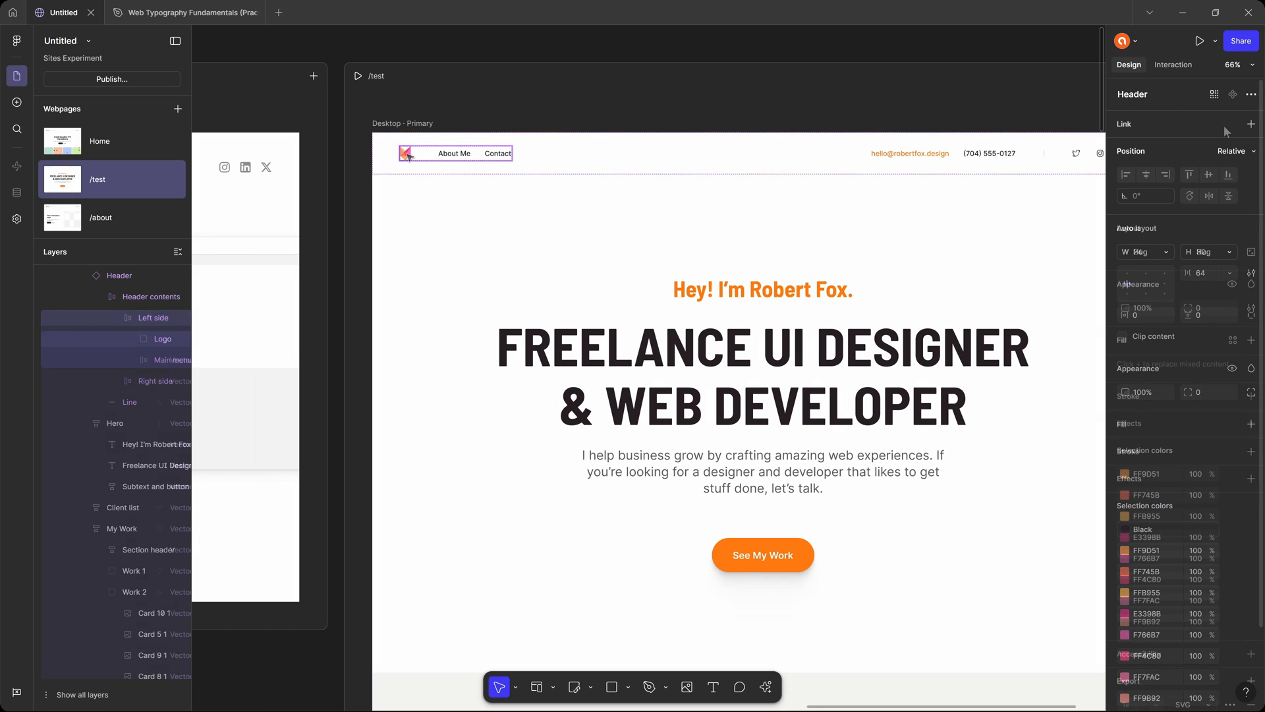
pyautogui.click(1251, 124)
pyautogui.click(1230, 147)
pyautogui.click(1191, 173)
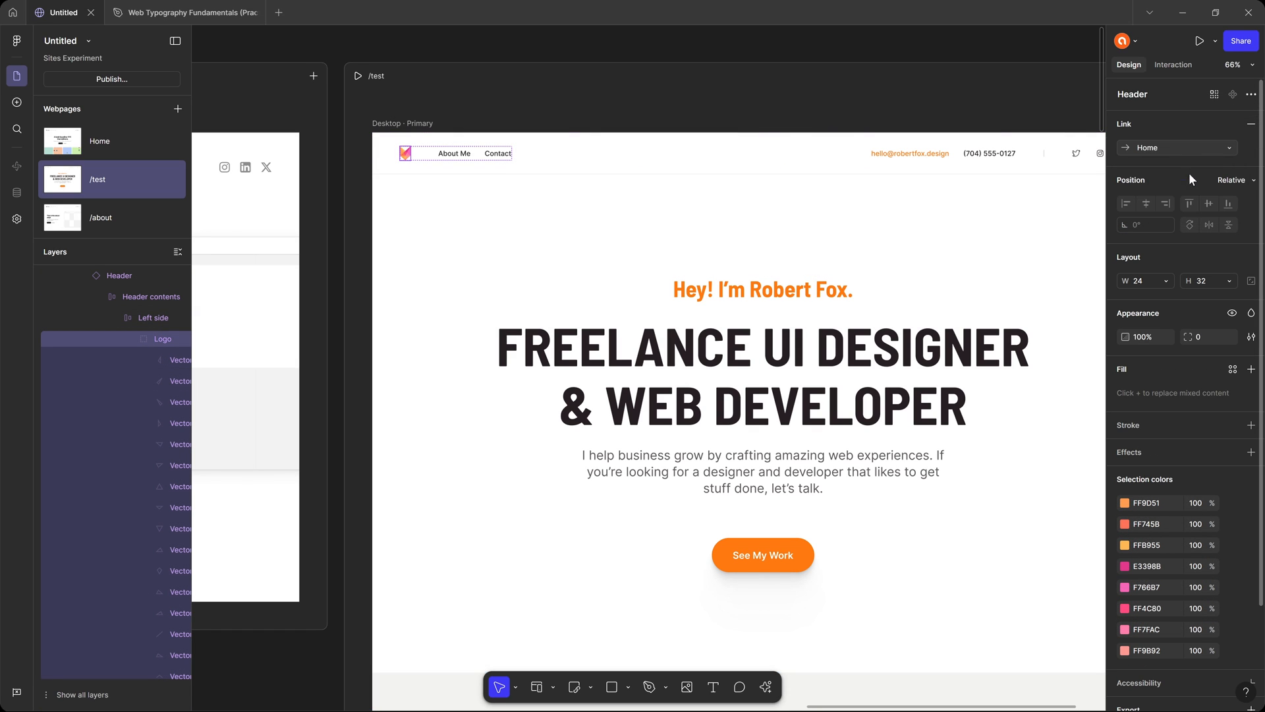
# Rename the untitled site file to the owner's first name in possessive form followed by "Test Site".
pyautogui.click(334, 50)
pyautogui.moveTo(356, 50); pyautogui.dragTo(810, 61)
pyautogui.moveTo(320, 58); pyautogui.dragTo(845, 68)
pyautogui.click(58, 40)
pyautogui.write('A')
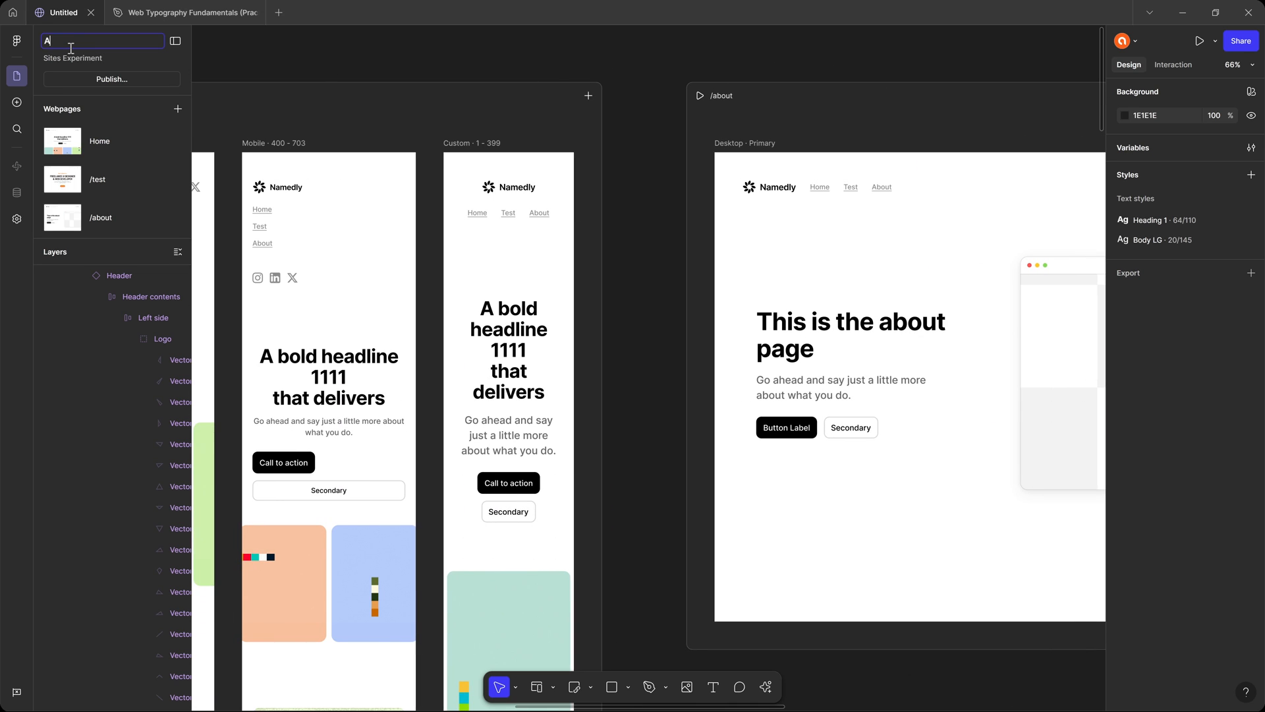
pyautogui.write("di's Test Site")
pyautogui.press('Return')
# Review the site's publishing issues and check the original laptop designs in the Web Typography Fundamentals file.
pyautogui.click(109, 80)
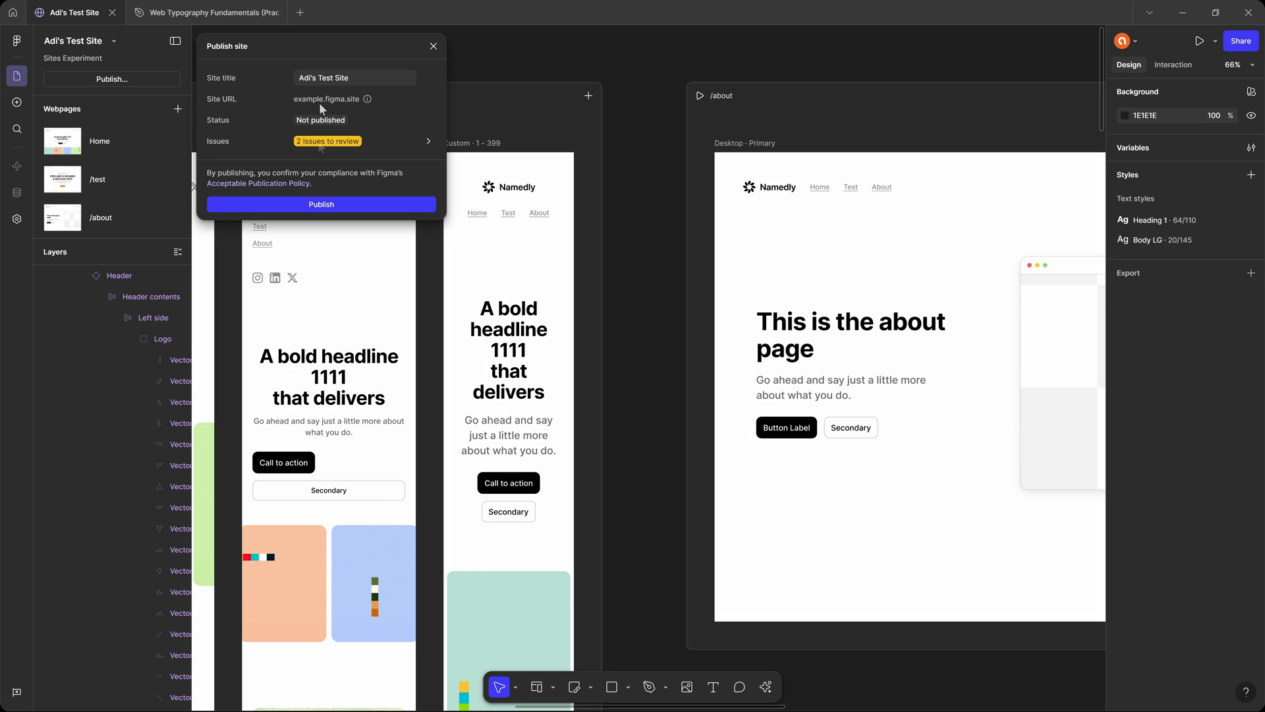
pyautogui.click(428, 139)
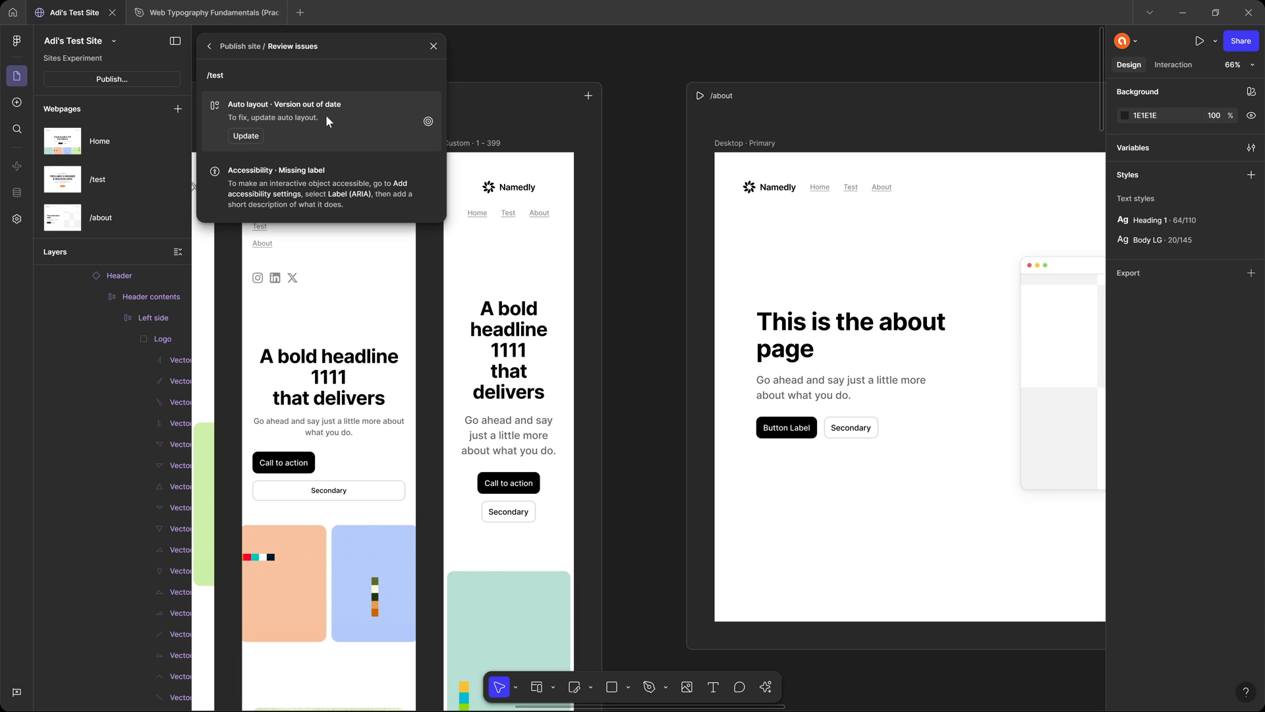
pyautogui.click(200, 13)
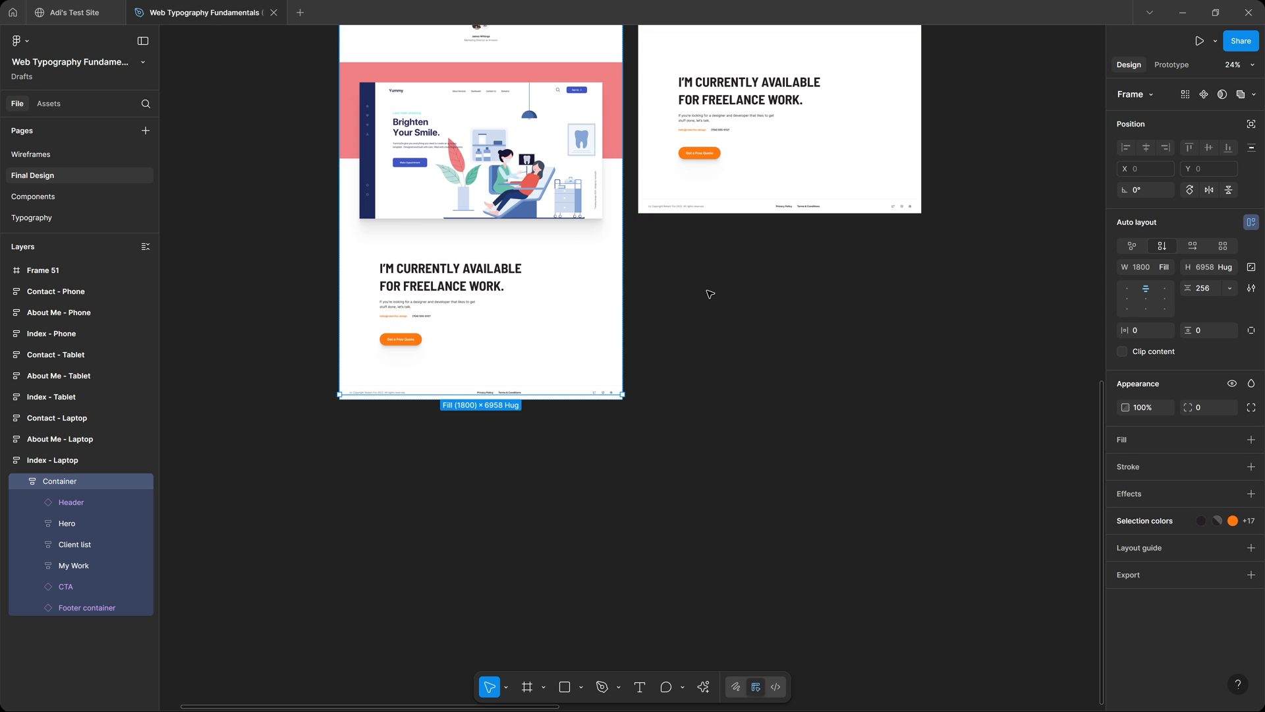
pyautogui.scroll(15, 710, 294)
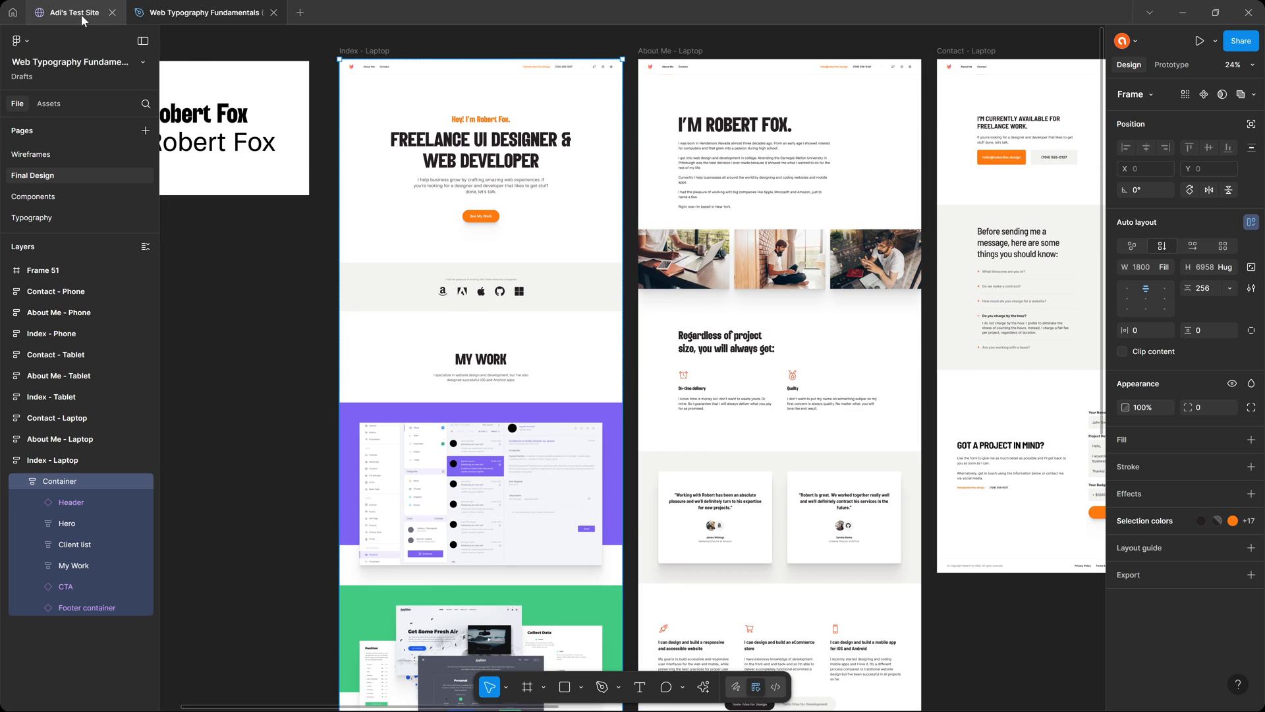
pyautogui.click(78, 14)
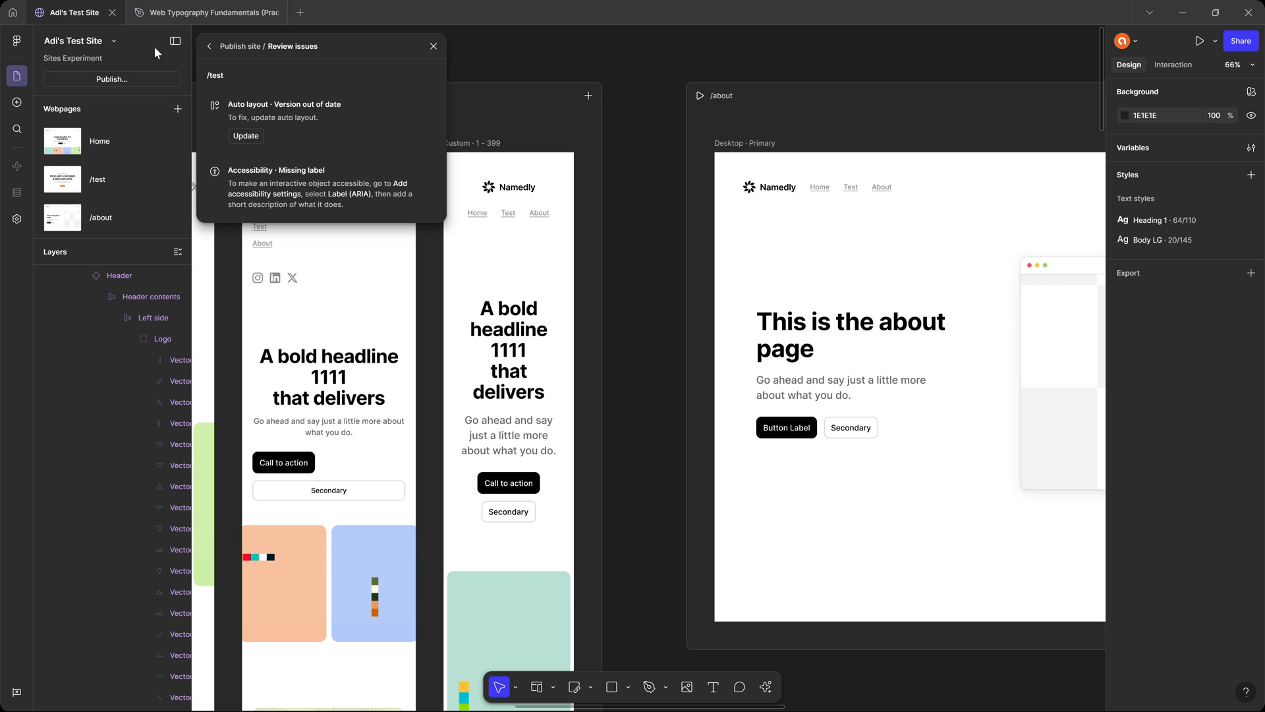
# Examine the /about hero's auto layout settings and update the out-of-date auto layout reported for the /test page.
pyautogui.click(801, 269)
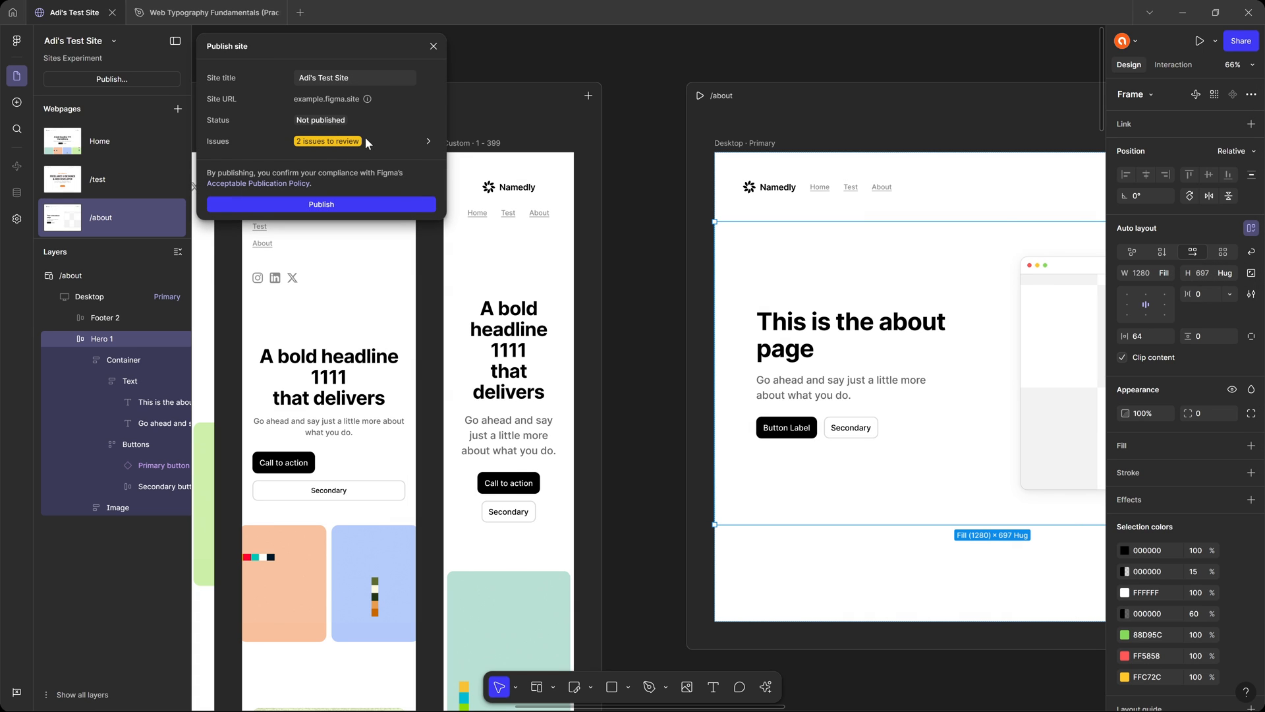
pyautogui.click(366, 142)
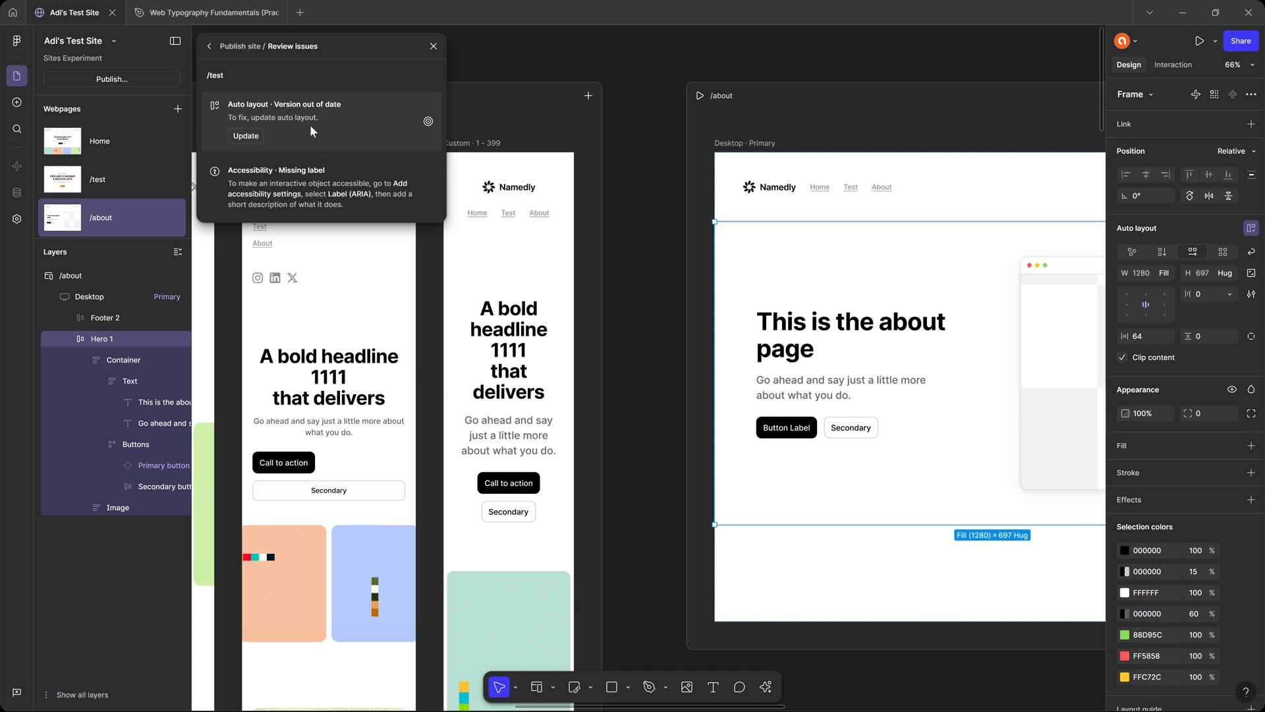
pyautogui.click(246, 135)
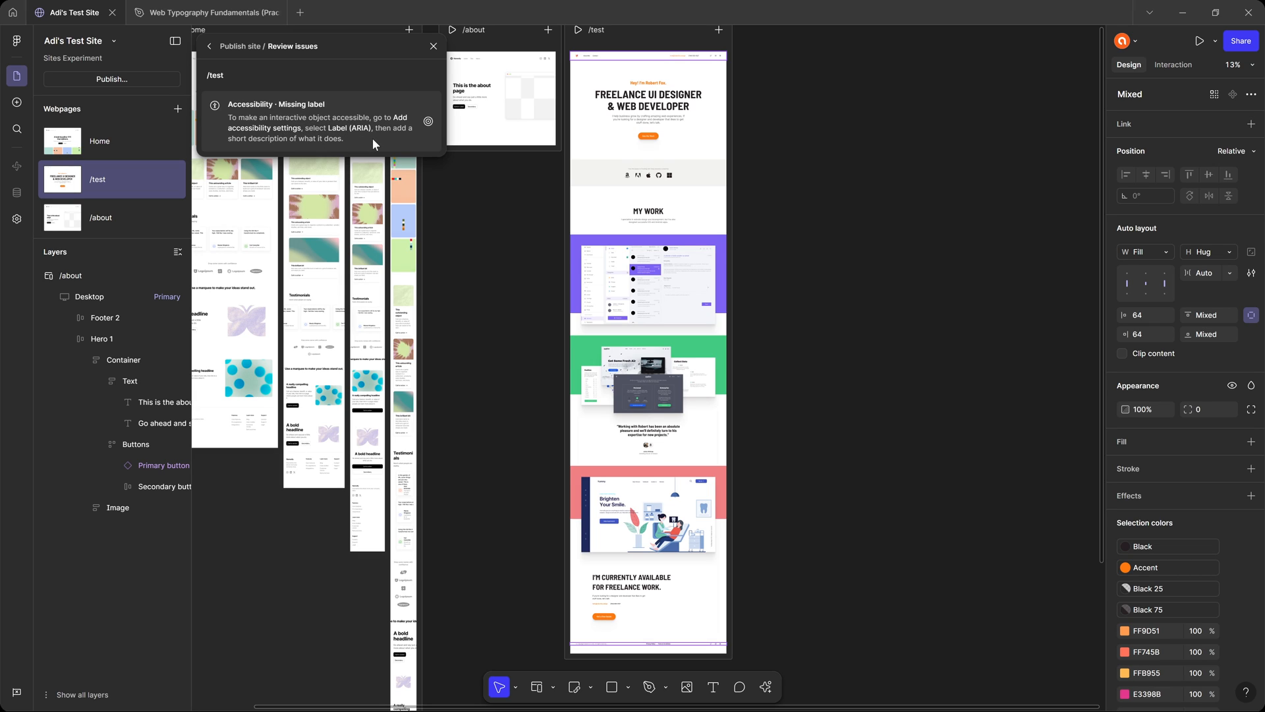
# Publish the site with its default figma.site address and open the live site in the browser.
pyautogui.click(210, 46)
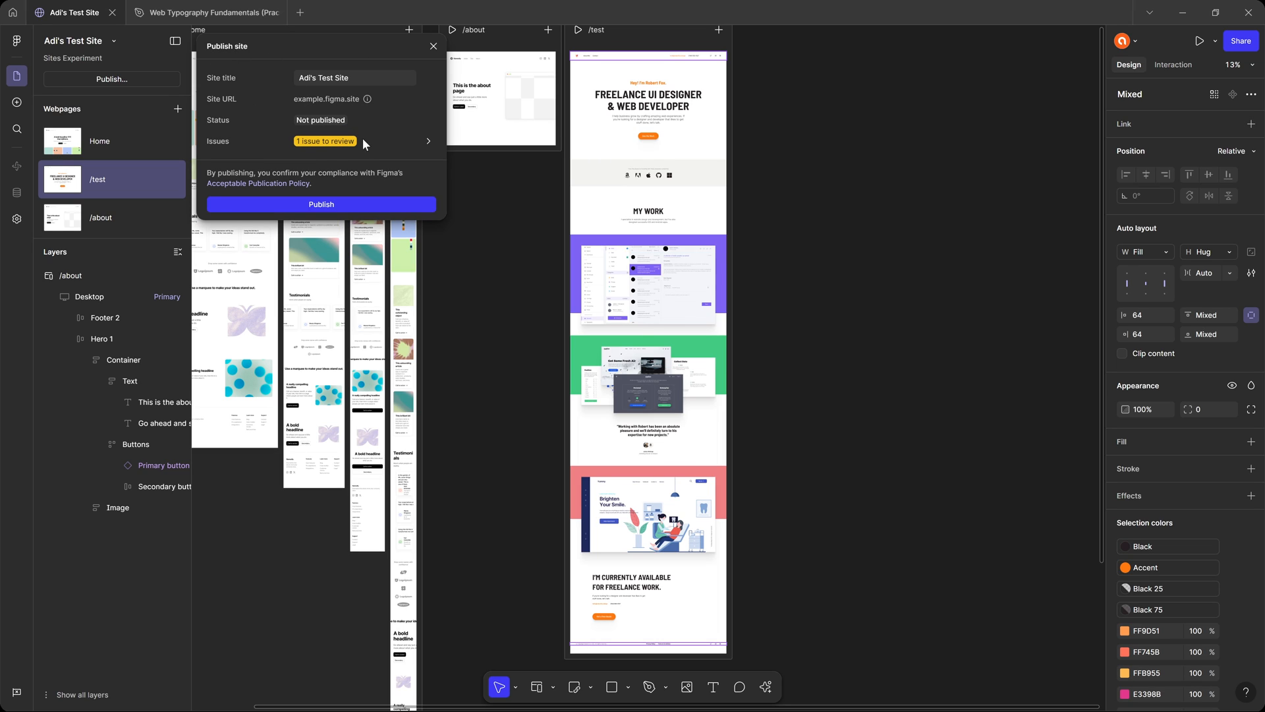
pyautogui.click(333, 203)
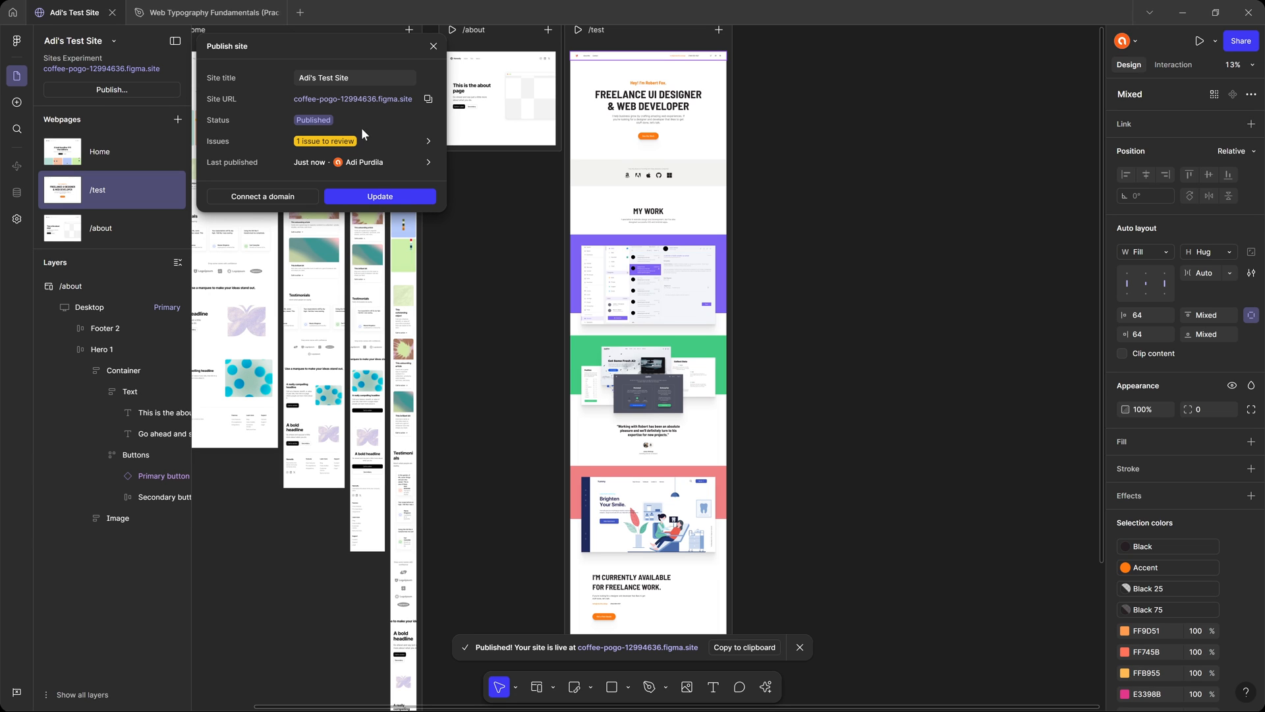
pyautogui.click(392, 106)
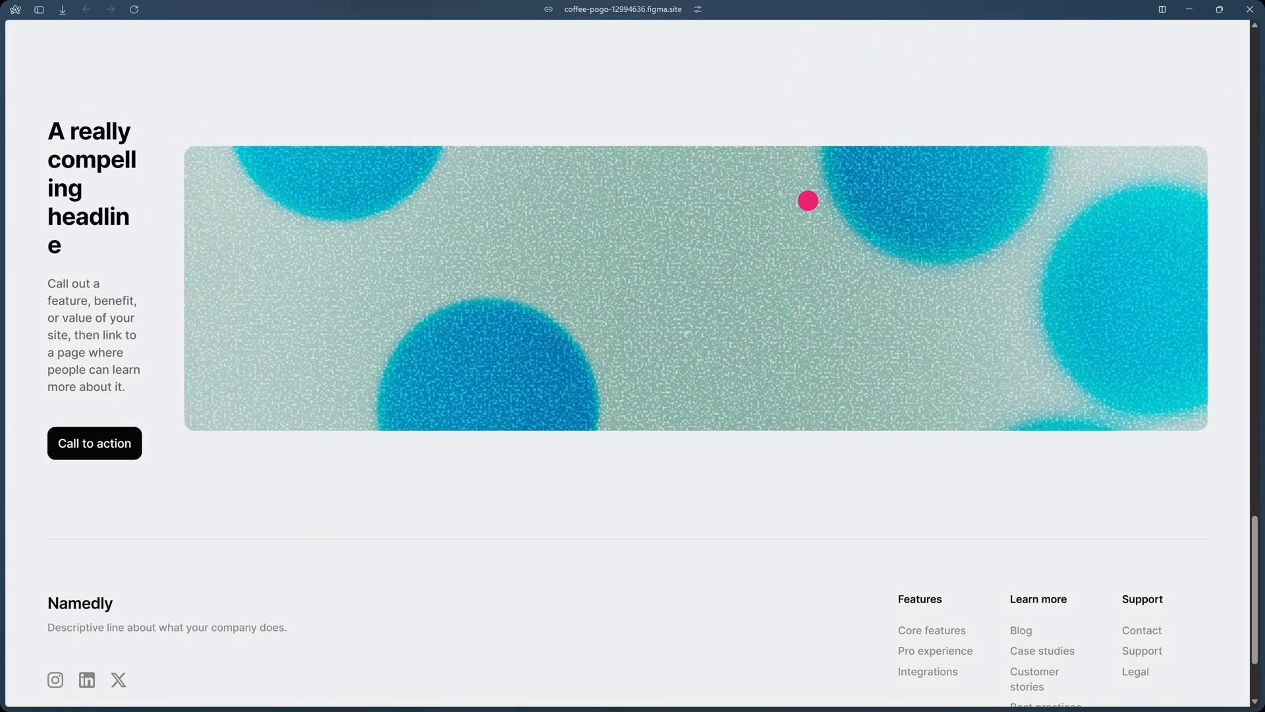
# Examine the published Home page down to its footer, including the narrow text column beside the call-to-action image.
pyautogui.scroll(-3, 808, 200)
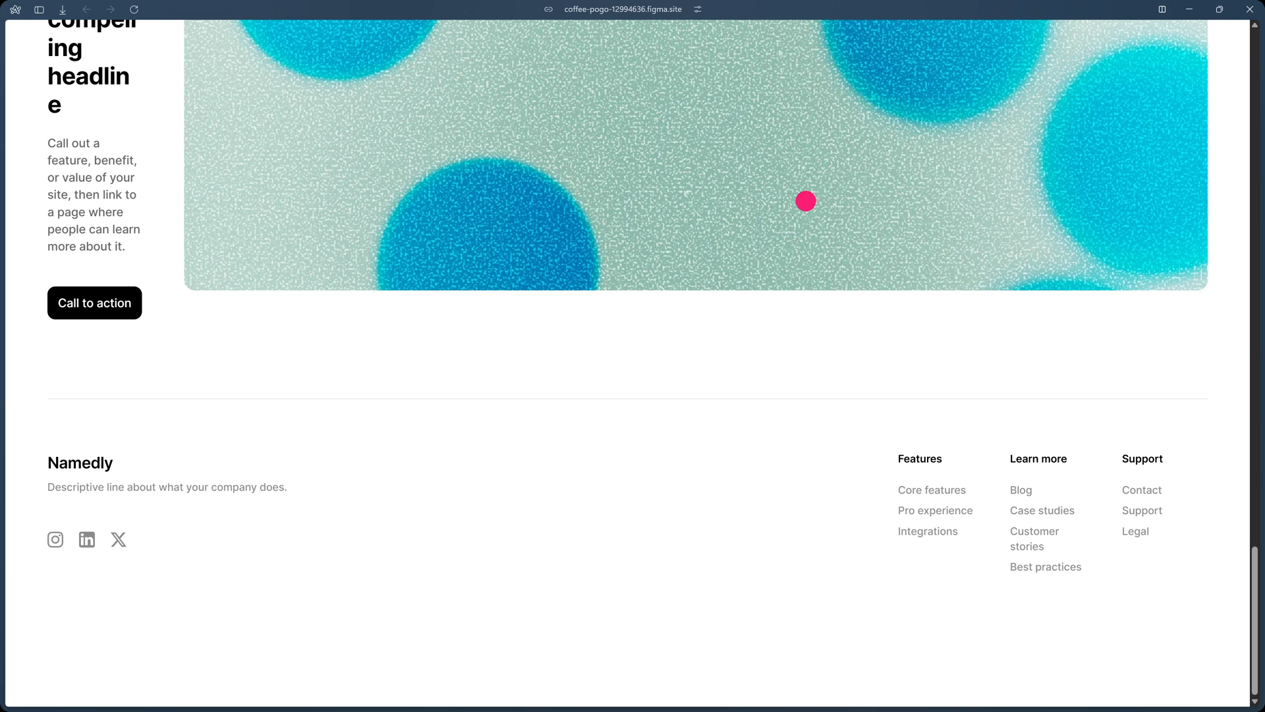
pyautogui.scroll(10, 805, 201)
pyautogui.scroll(-6, 805, 201)
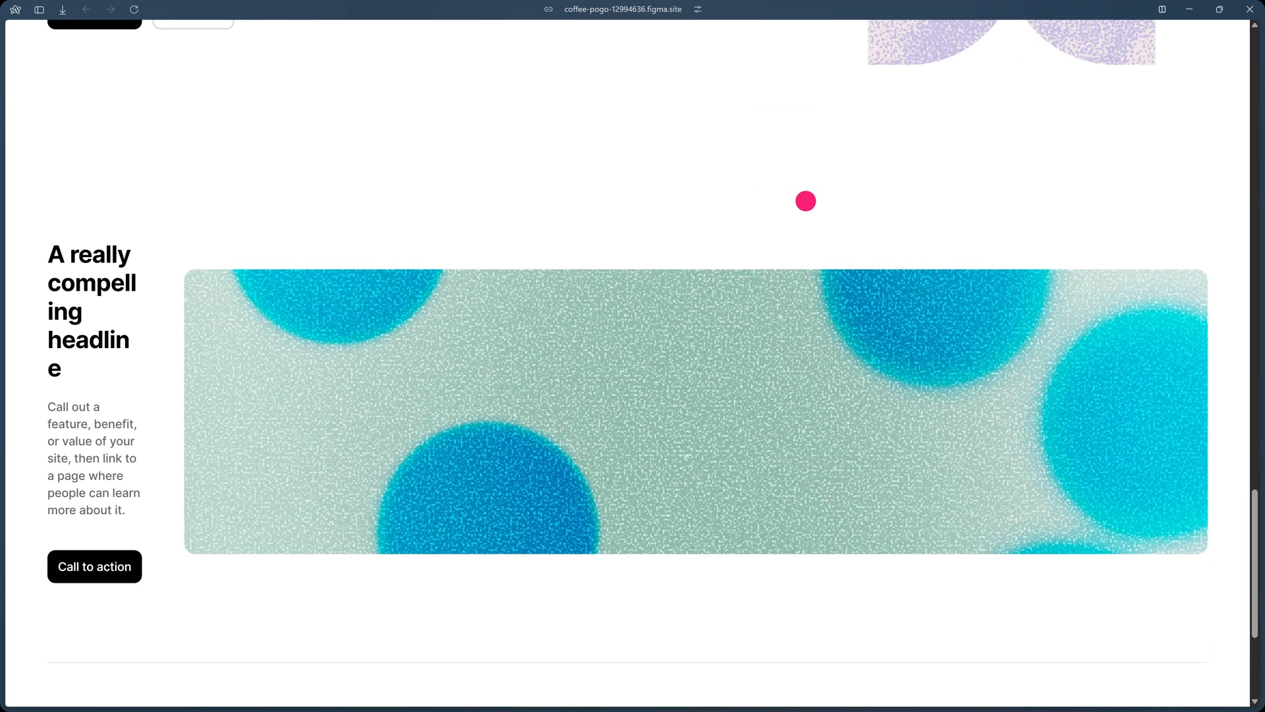
pyautogui.scroll(4, 805, 201)
pyautogui.scroll(-4, 805, 201)
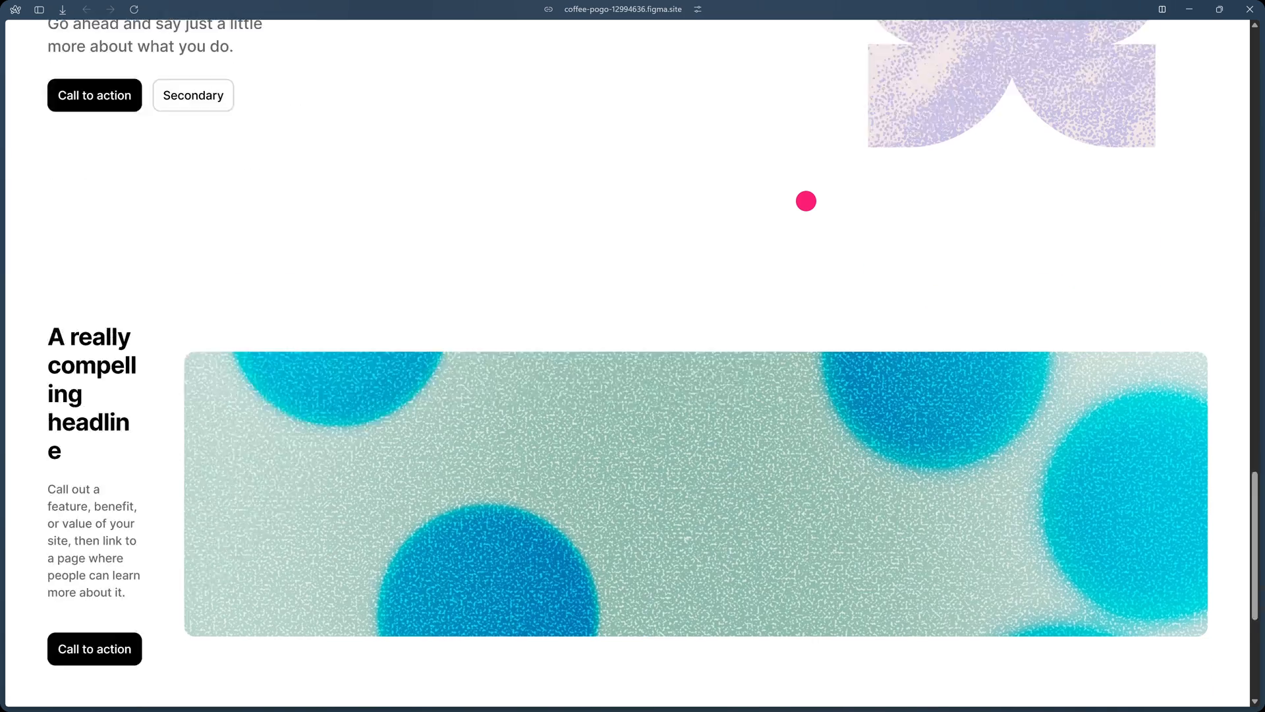
pyautogui.moveTo(69, 254); pyautogui.dragTo(133, 418)
pyautogui.click(173, 431)
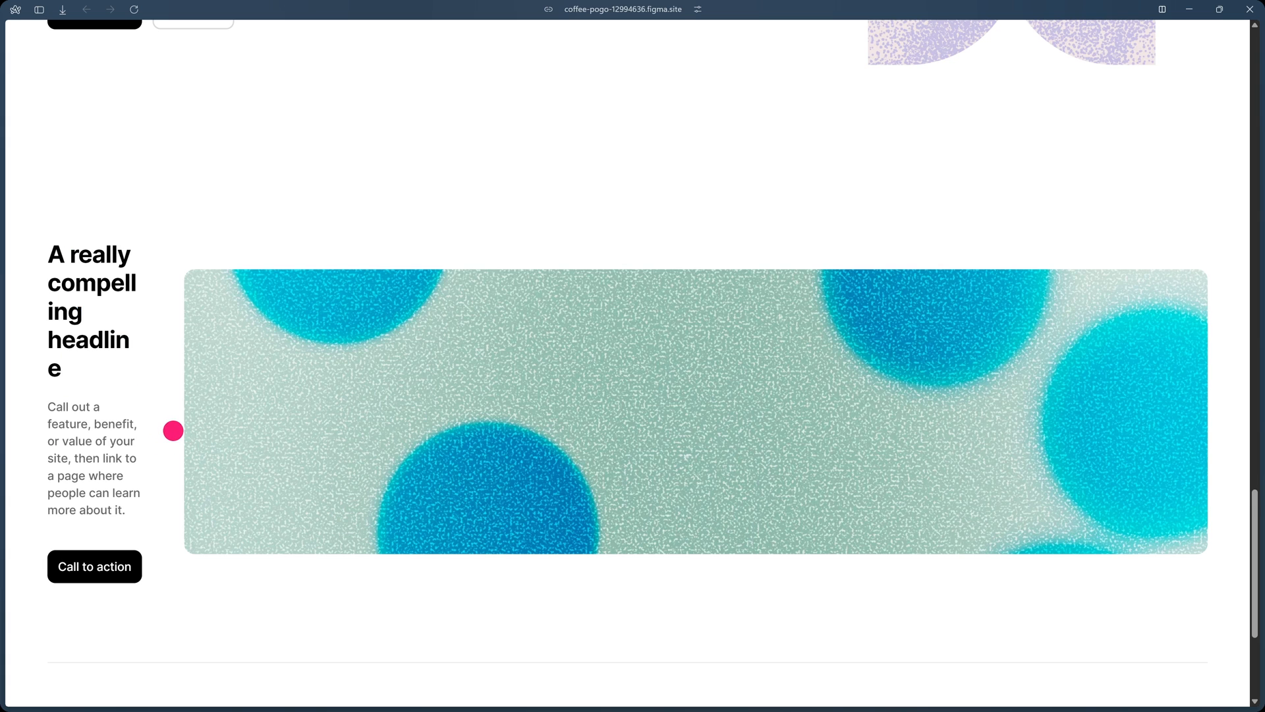
pyautogui.scroll(20, 323, 425)
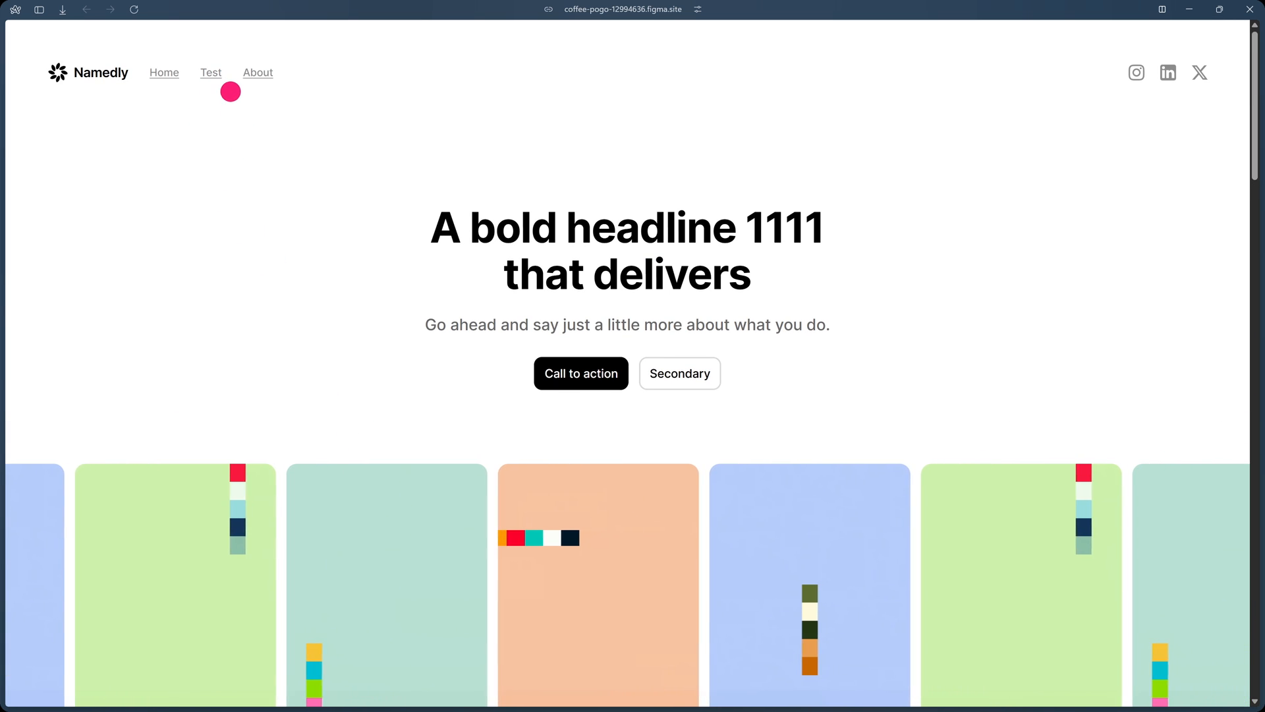
# Follow the Test link in the published site's navigation and examine the whole page down to the footer.
pyautogui.click(211, 73)
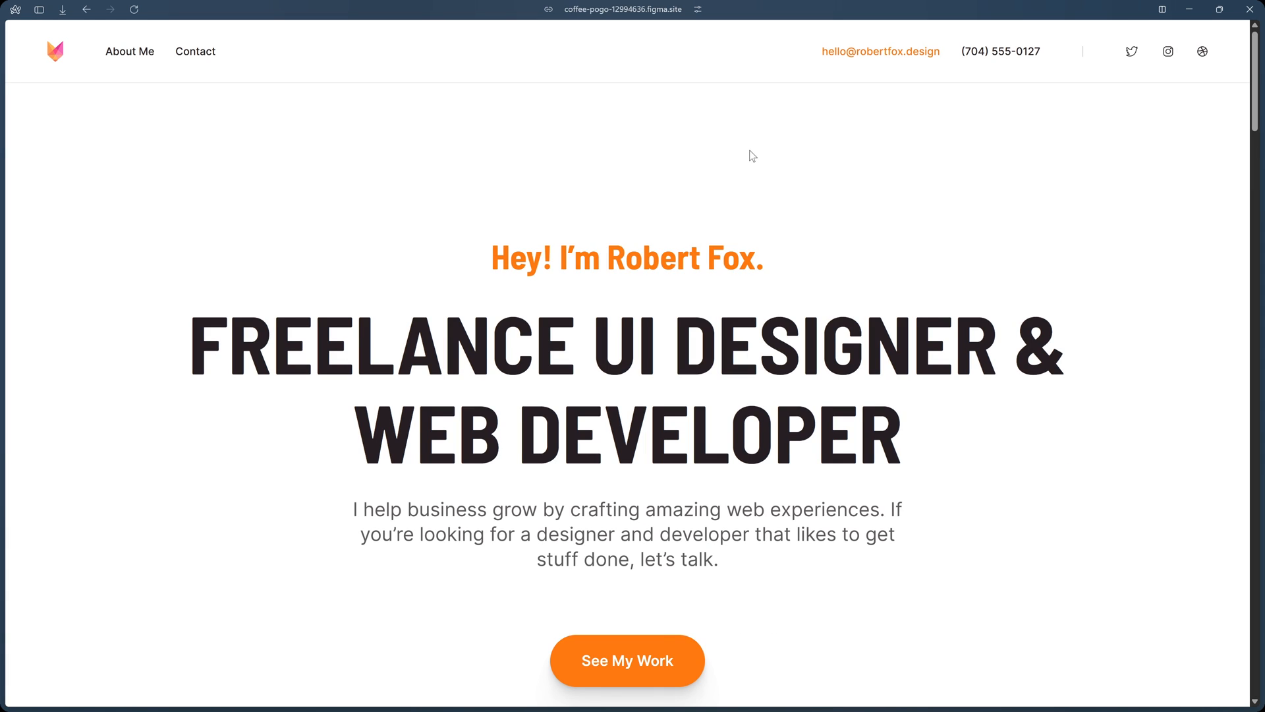
pyautogui.scroll(-8, 756, 156)
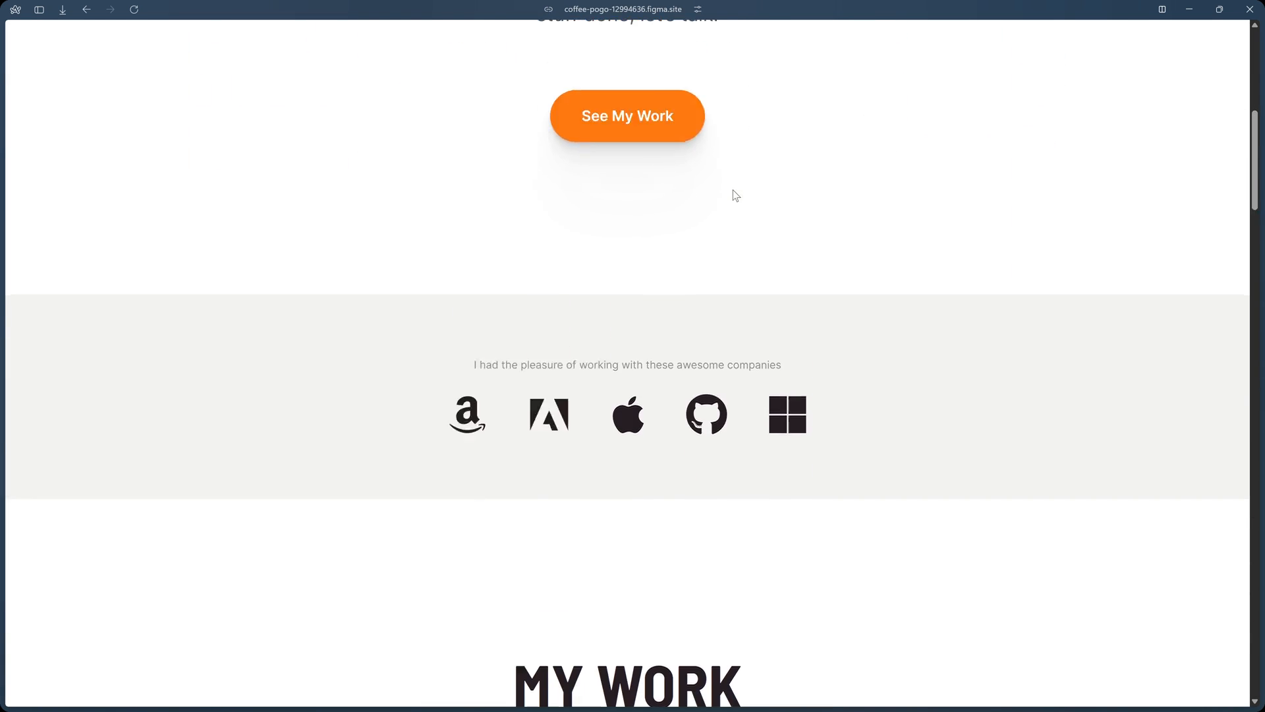
pyautogui.scroll(2, 731, 195)
pyautogui.scroll(-6, 725, 262)
pyautogui.scroll(-12, 686, 270)
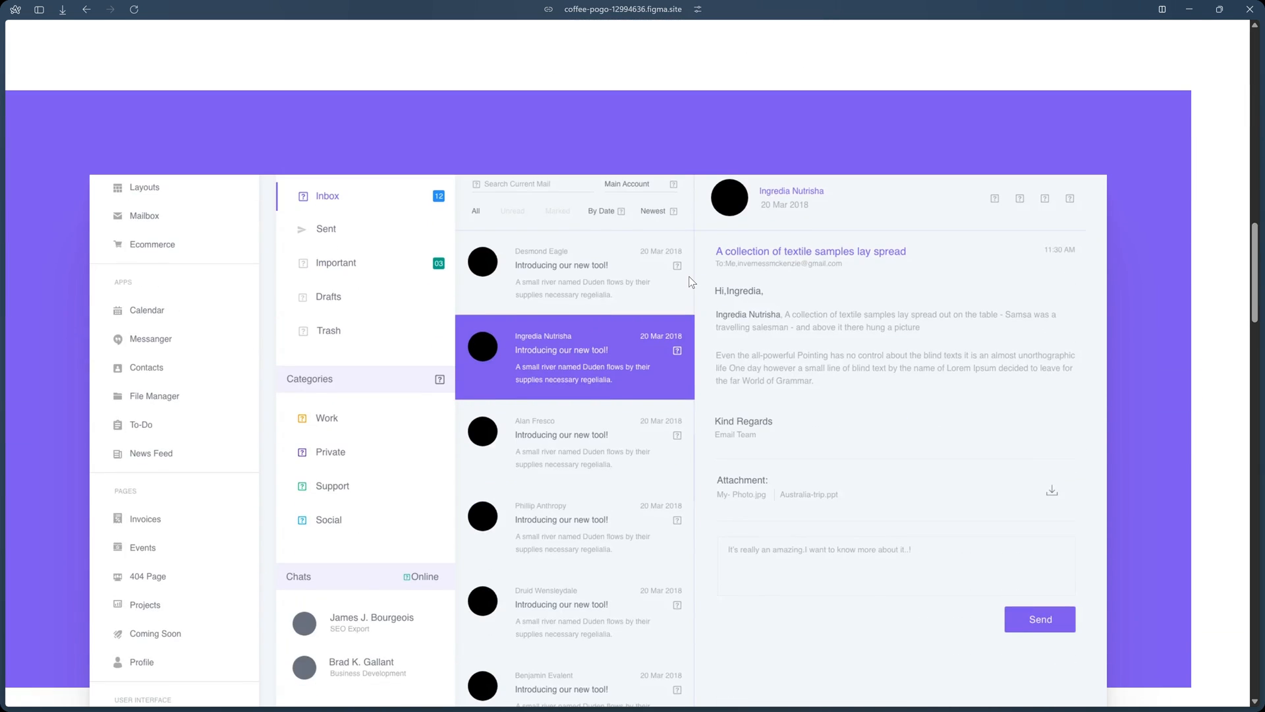
pyautogui.scroll(-15, 689, 277)
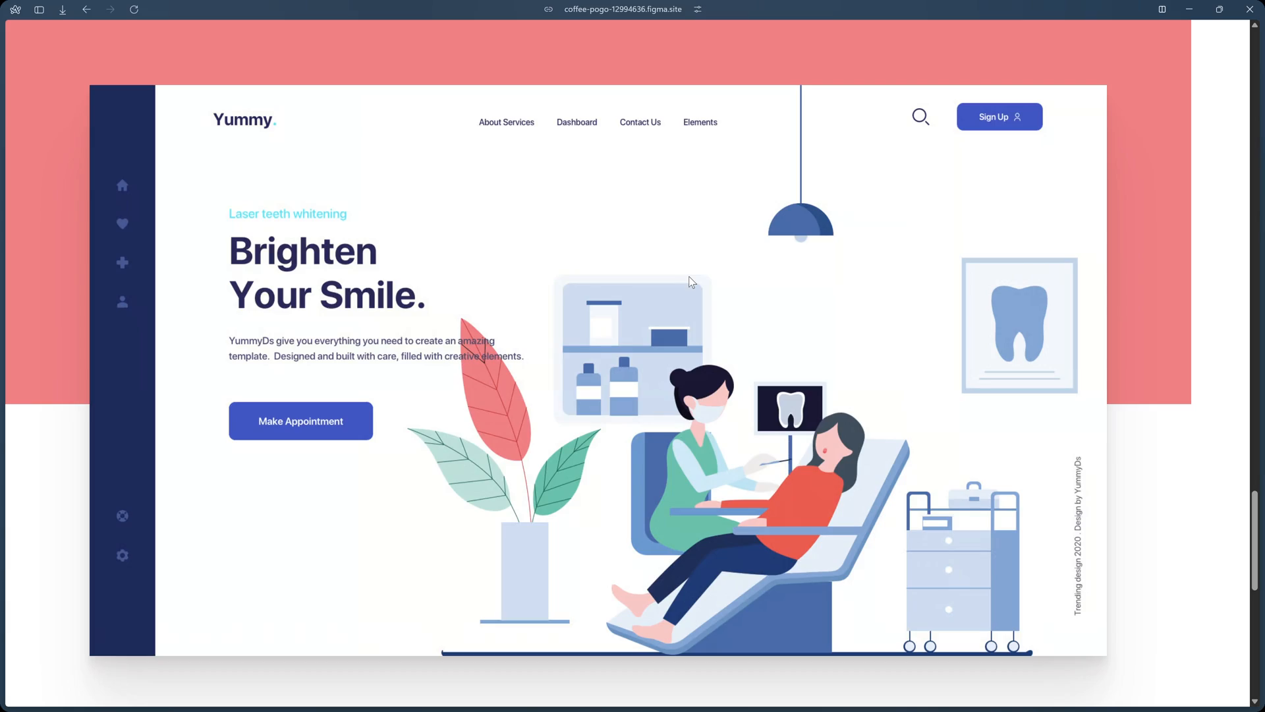
pyautogui.scroll(-10, 689, 277)
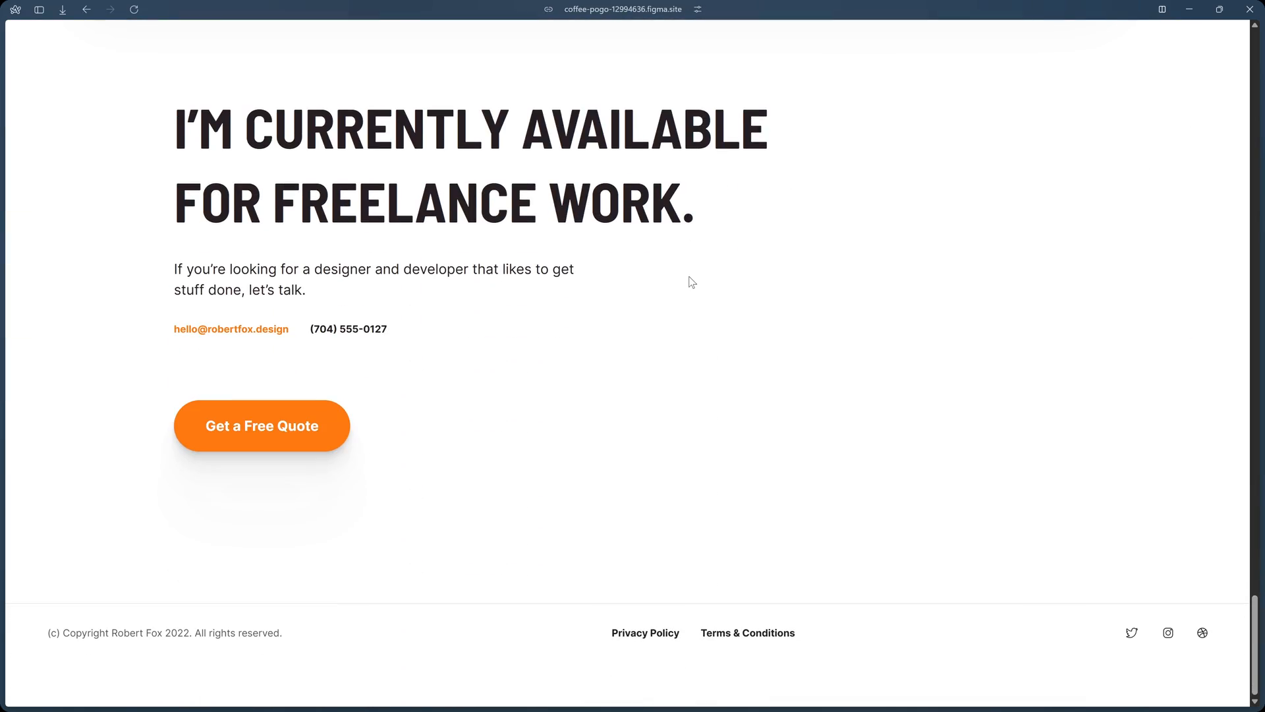
pyautogui.scroll(20, 692, 282)
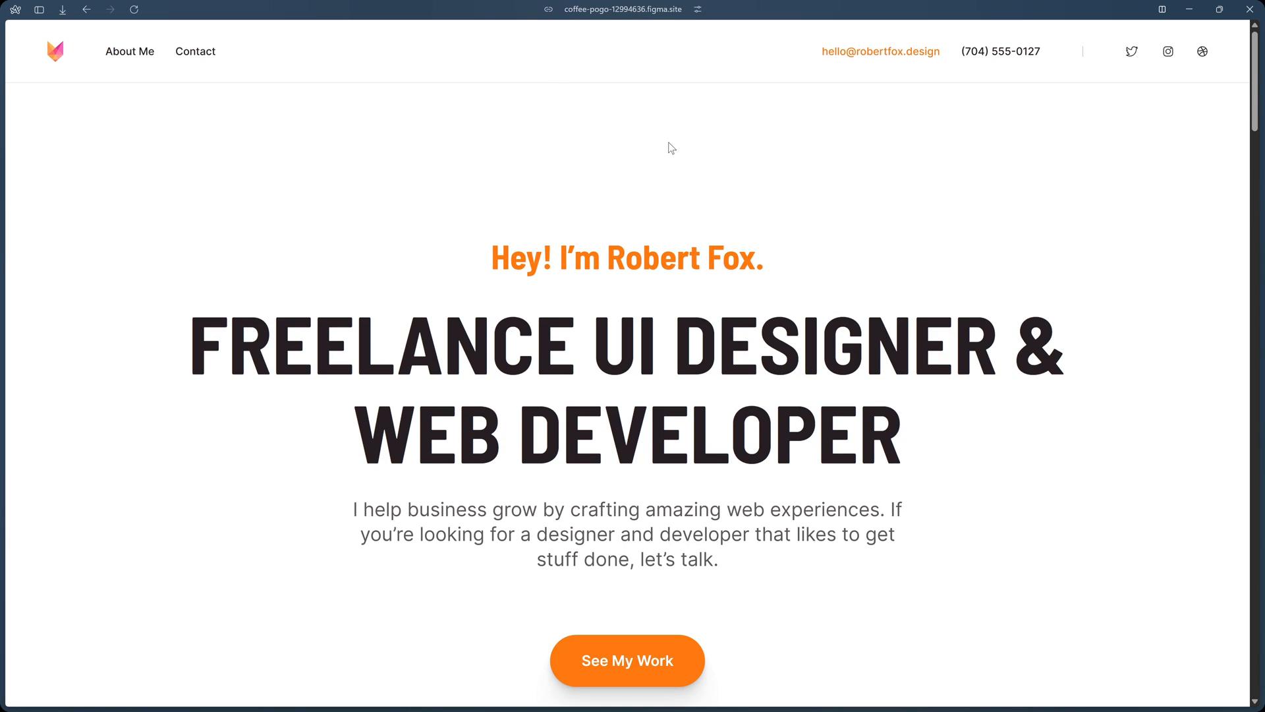
# Inspect the live Test page's markup in a widened developer tools pane, then close the tools.
pyautogui.rightClick(670, 146)
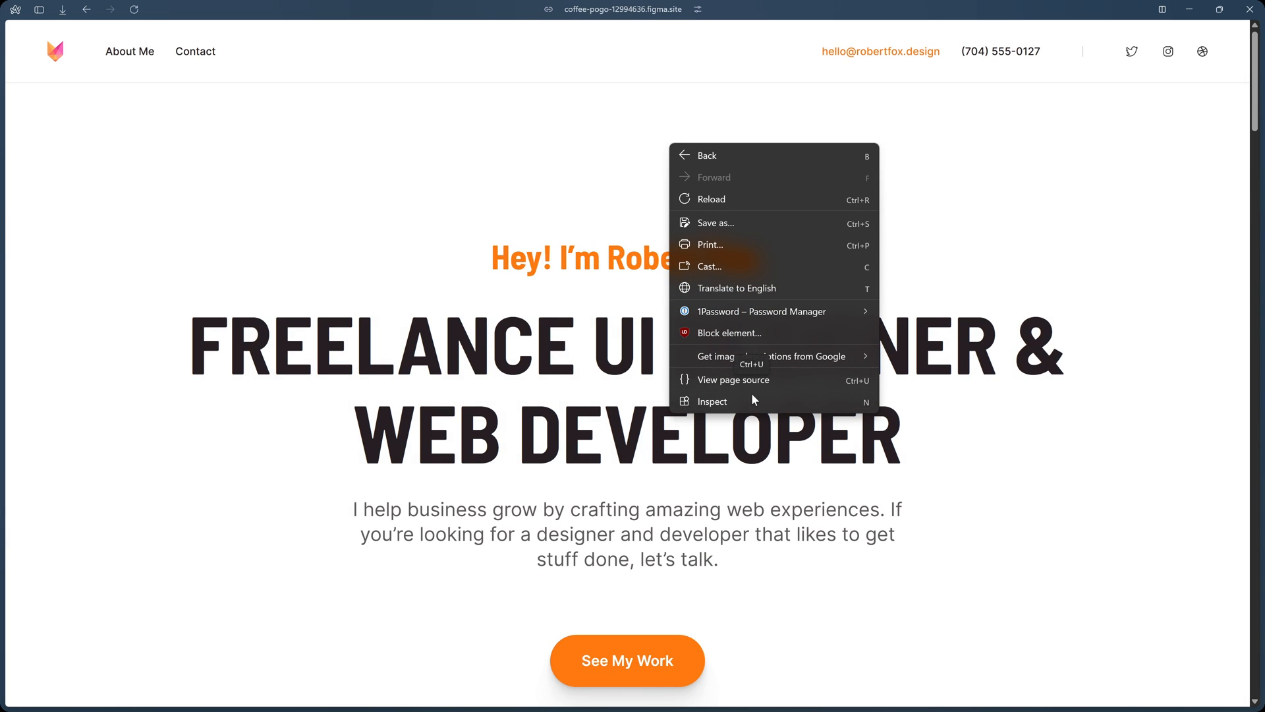
pyautogui.click(753, 401)
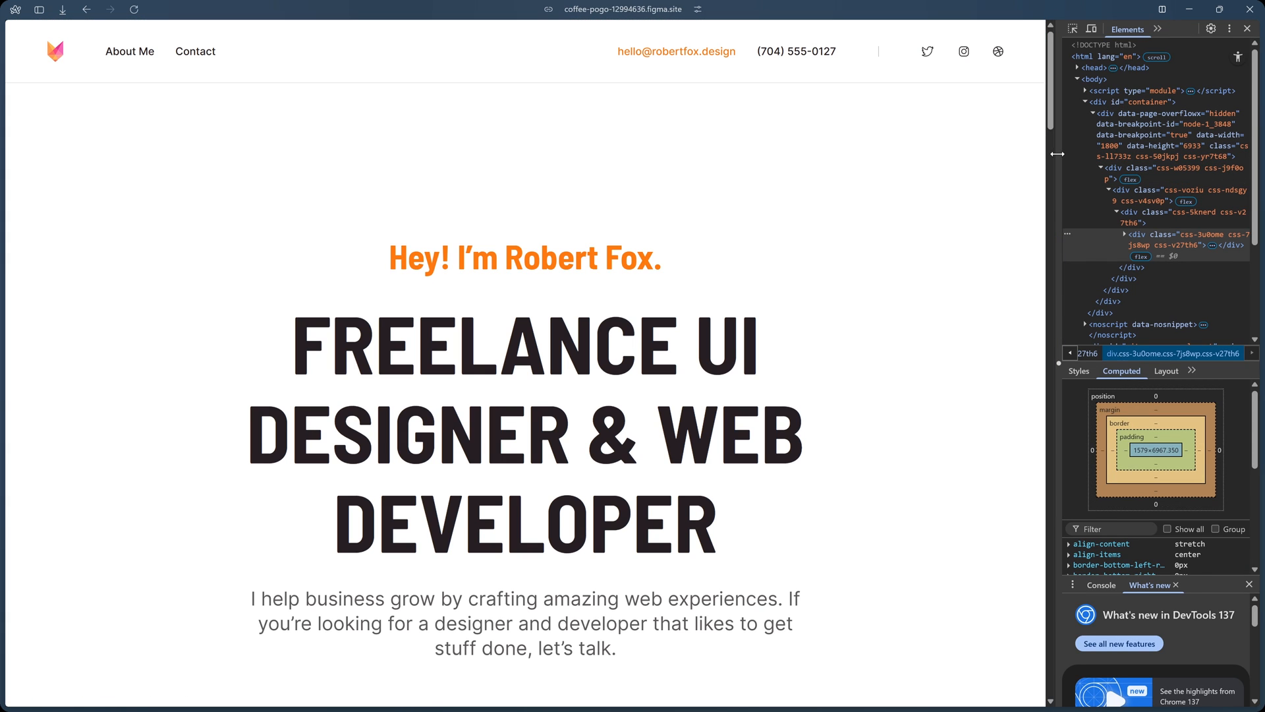
pyautogui.moveTo(1057, 153); pyautogui.dragTo(813, 178)
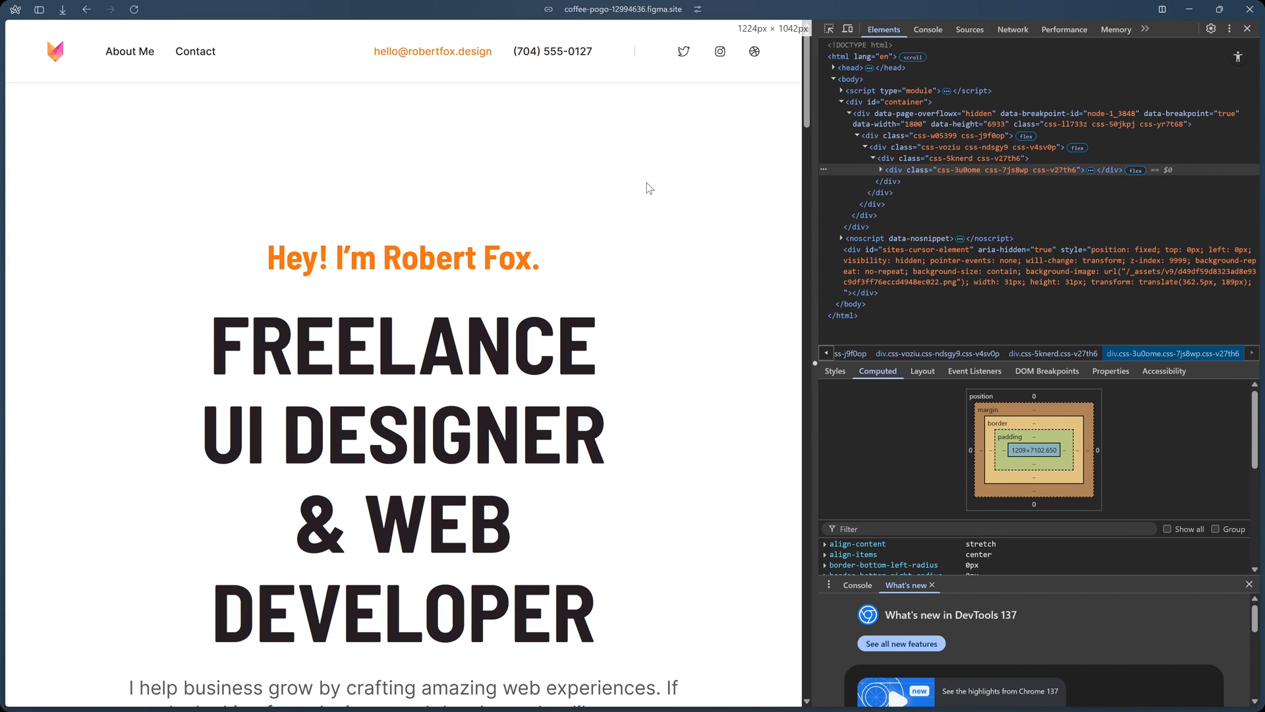
pyautogui.click(1247, 28)
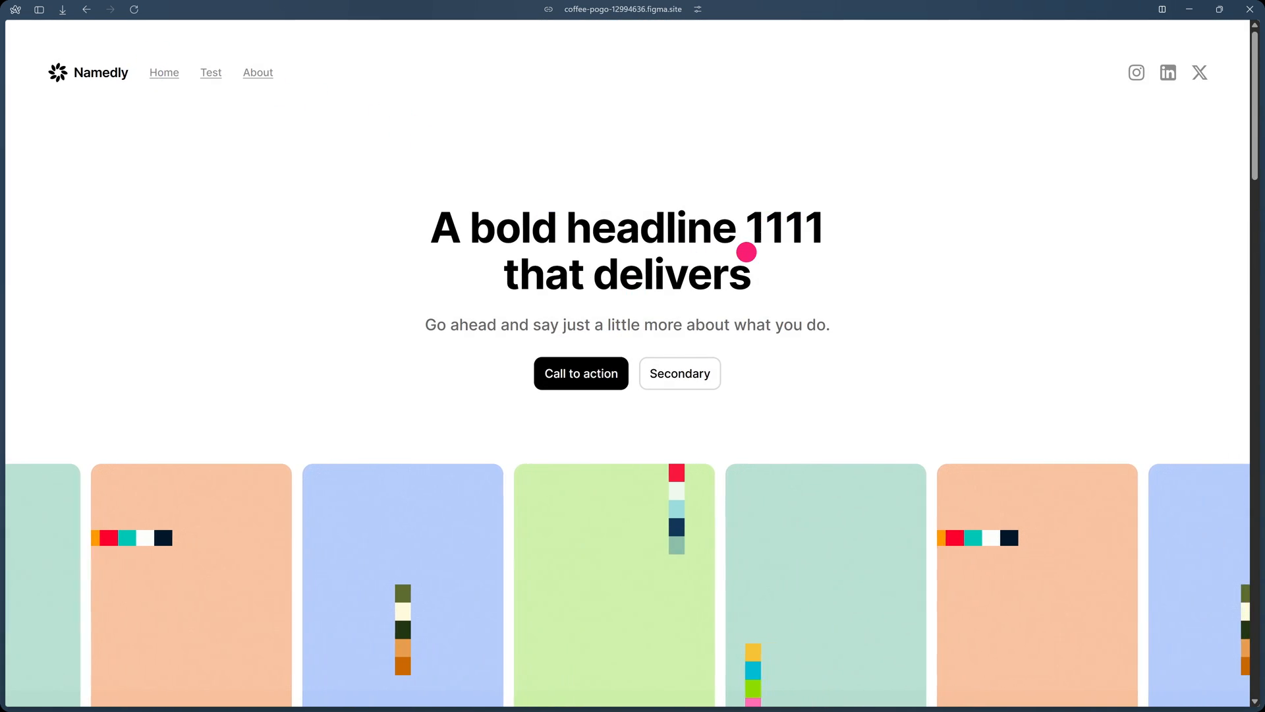
# Examine the published Home page from the hero down to the Testimonials section.
pyautogui.scroll(-10, 666, 248)
pyautogui.scroll(6, 745, 252)
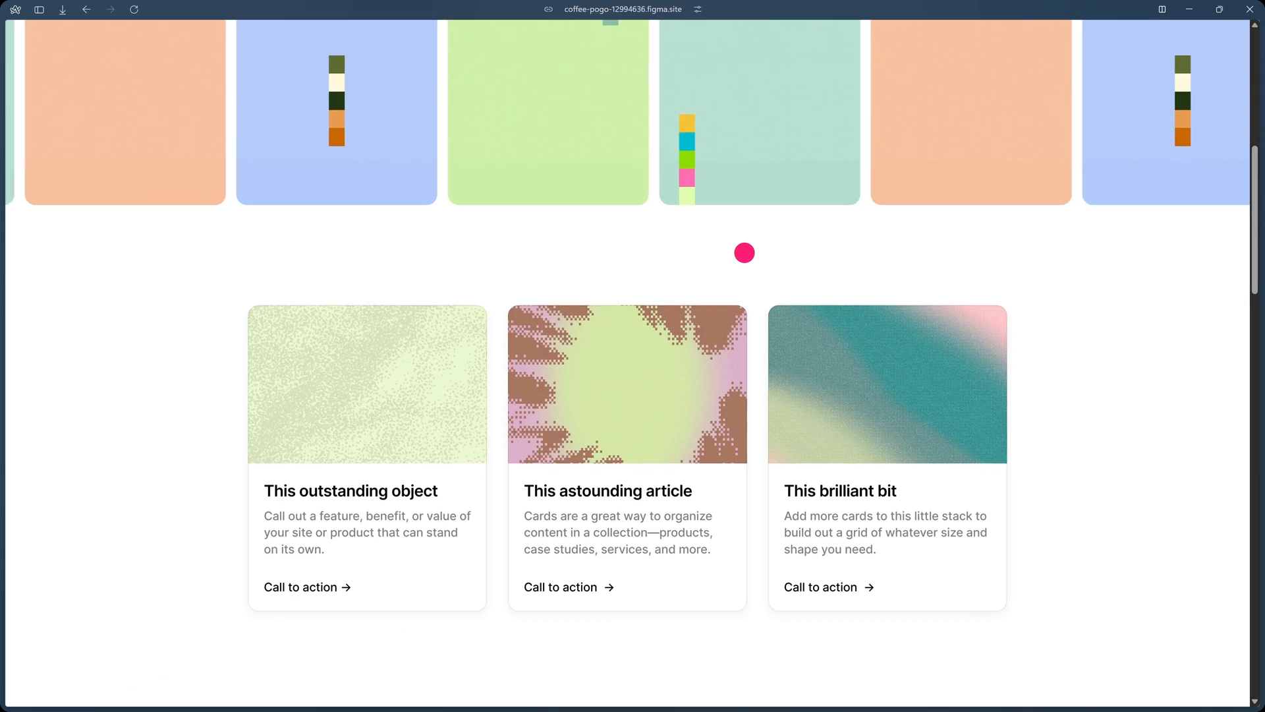
pyautogui.scroll(-5, 701, 359)
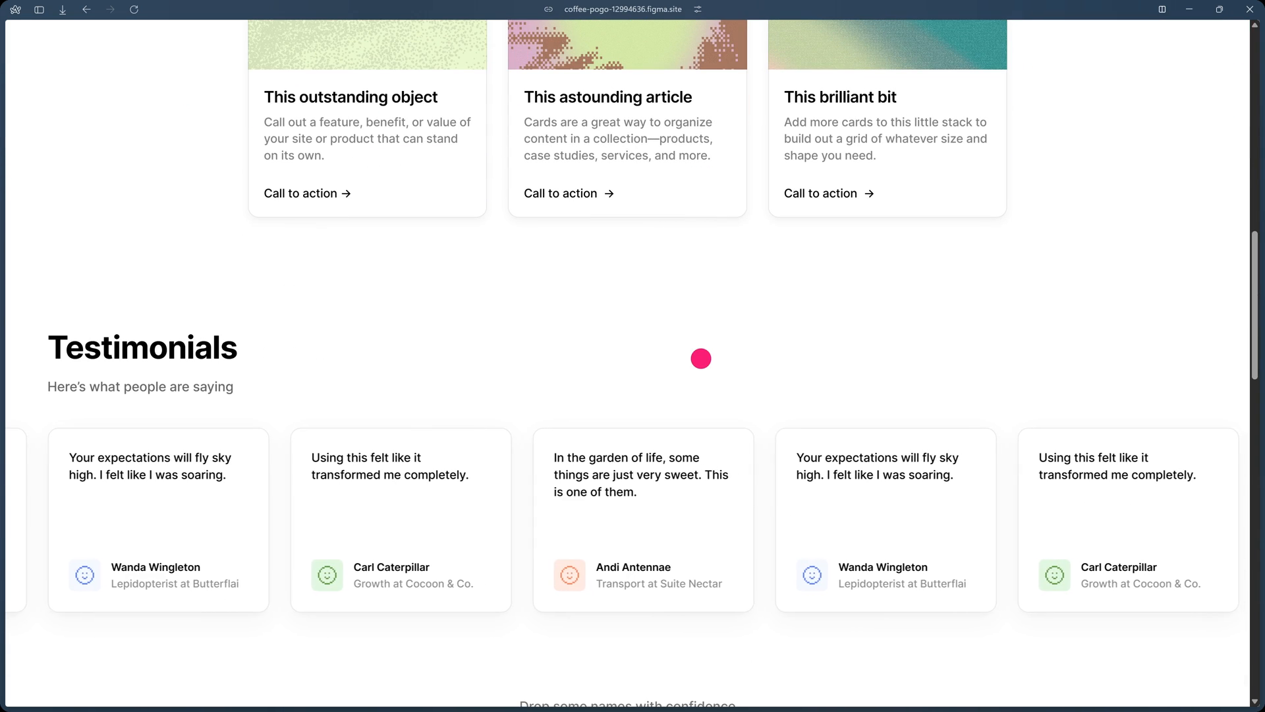
pyautogui.scroll(10, 701, 356)
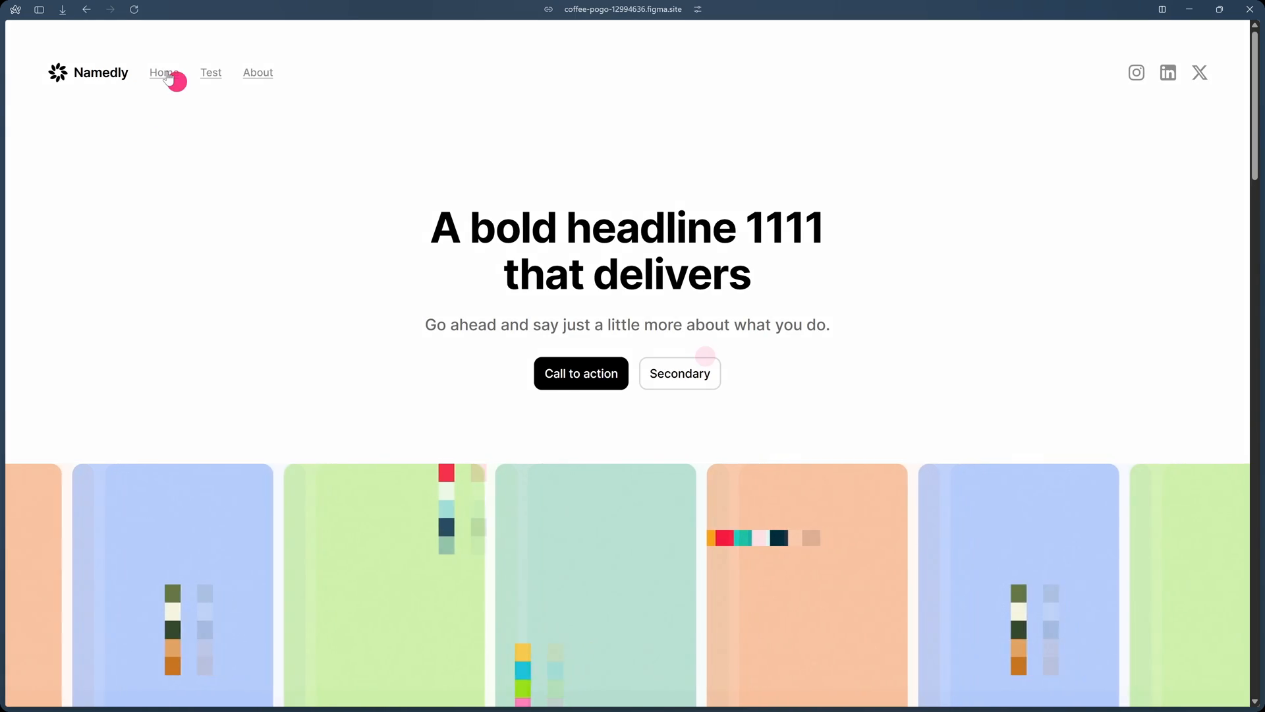
# Inspect the published Home page's hero and header in the developer tools to see which elements wrap them.
pyautogui.rightClick(595, 233)
pyautogui.click(667, 489)
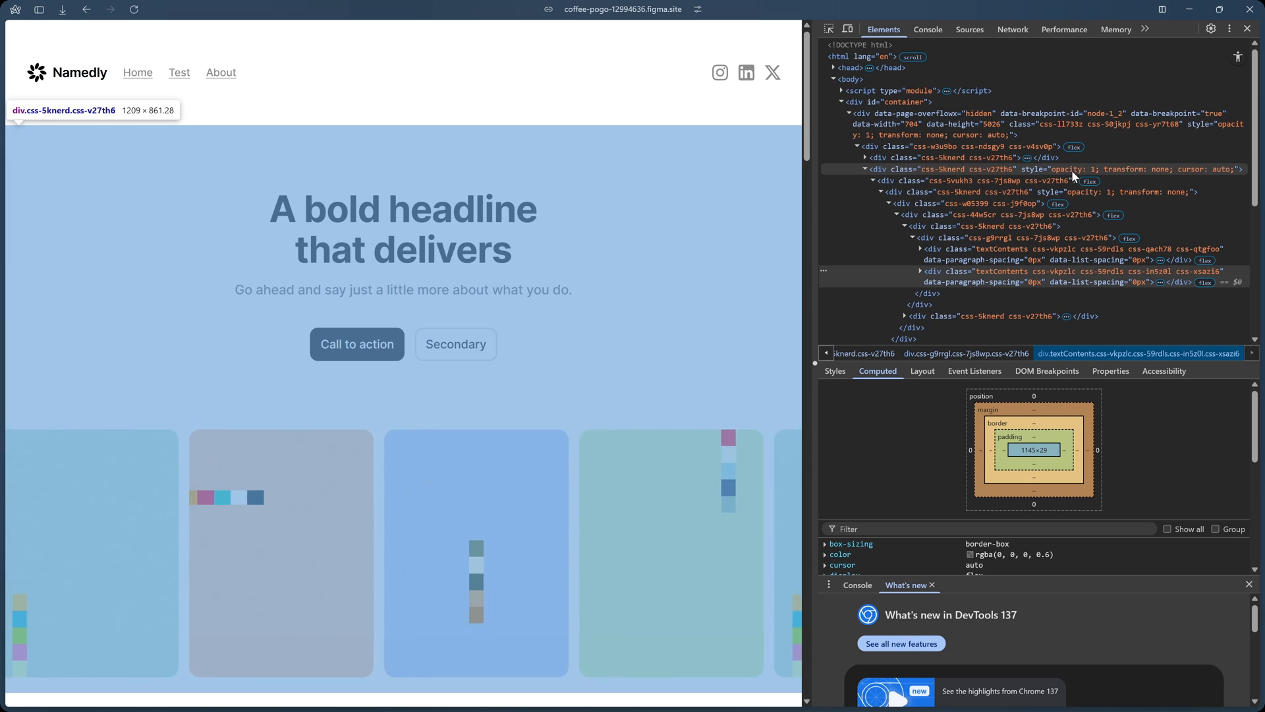
pyautogui.click(986, 168)
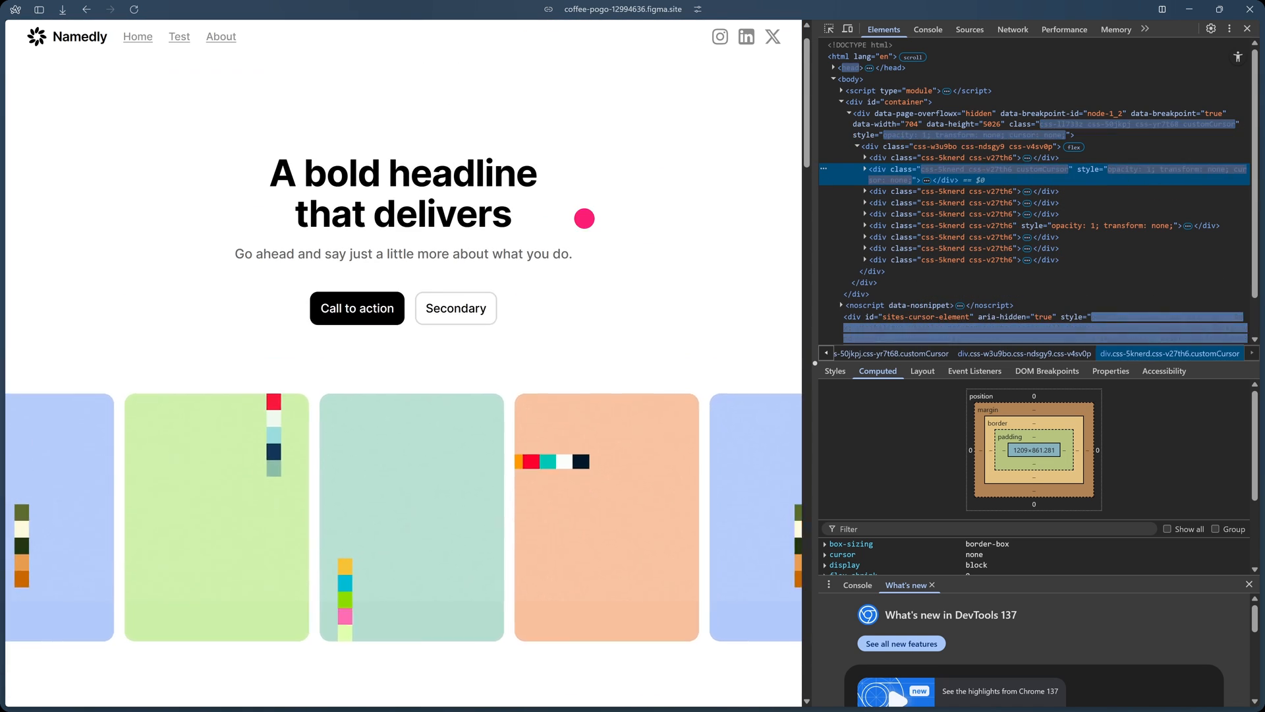
pyautogui.scroll(2, 939, 192)
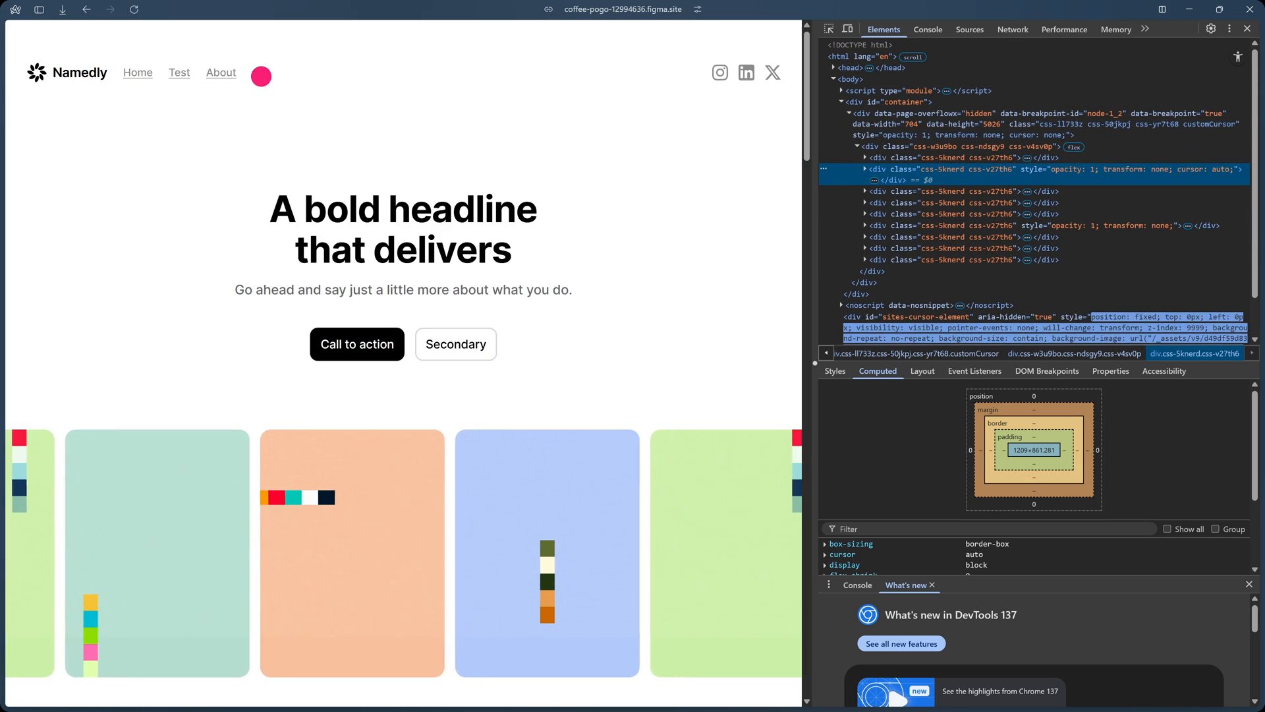
pyautogui.rightClick(248, 65)
pyautogui.click(310, 323)
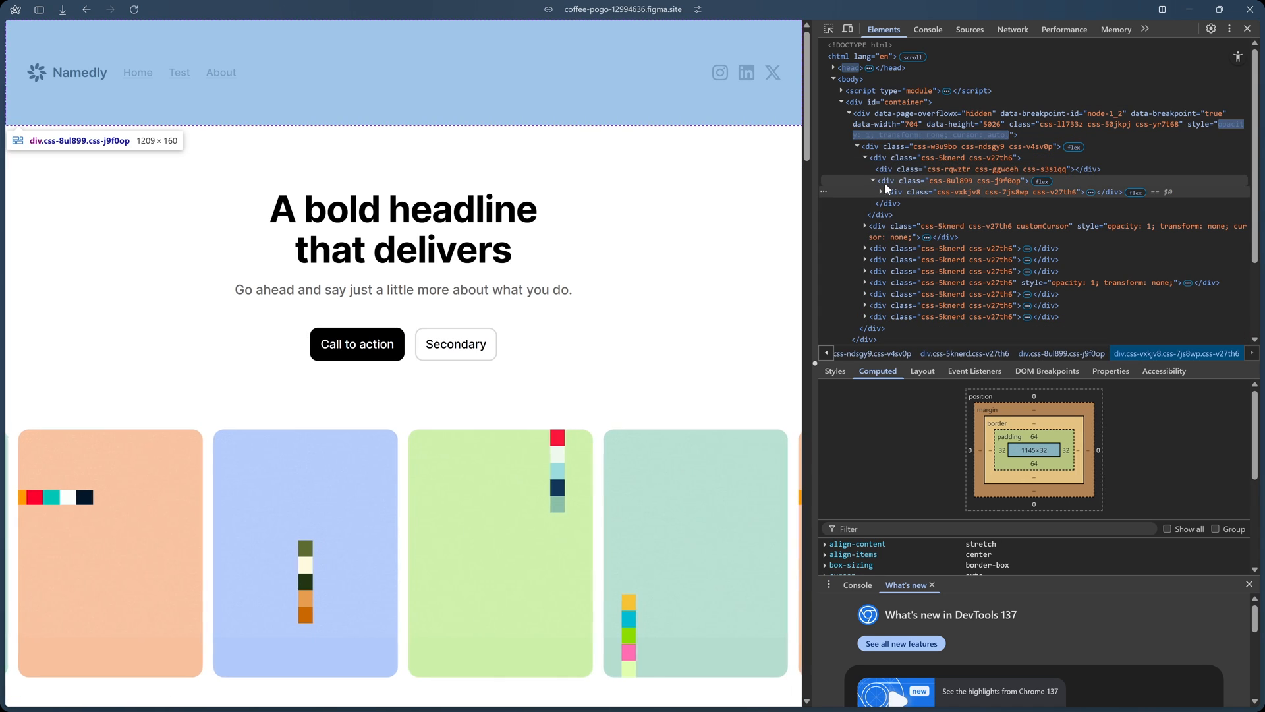
pyautogui.click(886, 145)
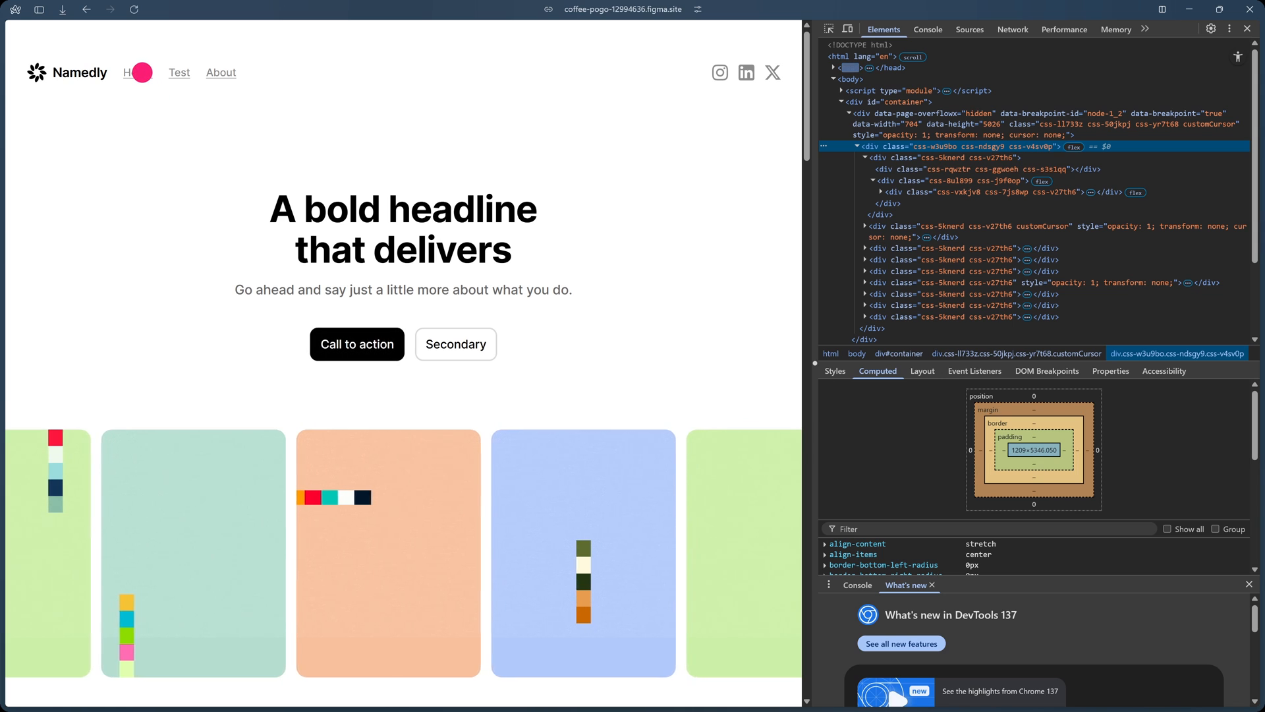
# Inspect the Home navigation link's markup down to its innermost paragraph text, then close the developer tools.
pyautogui.rightClick(140, 68)
pyautogui.click(198, 321)
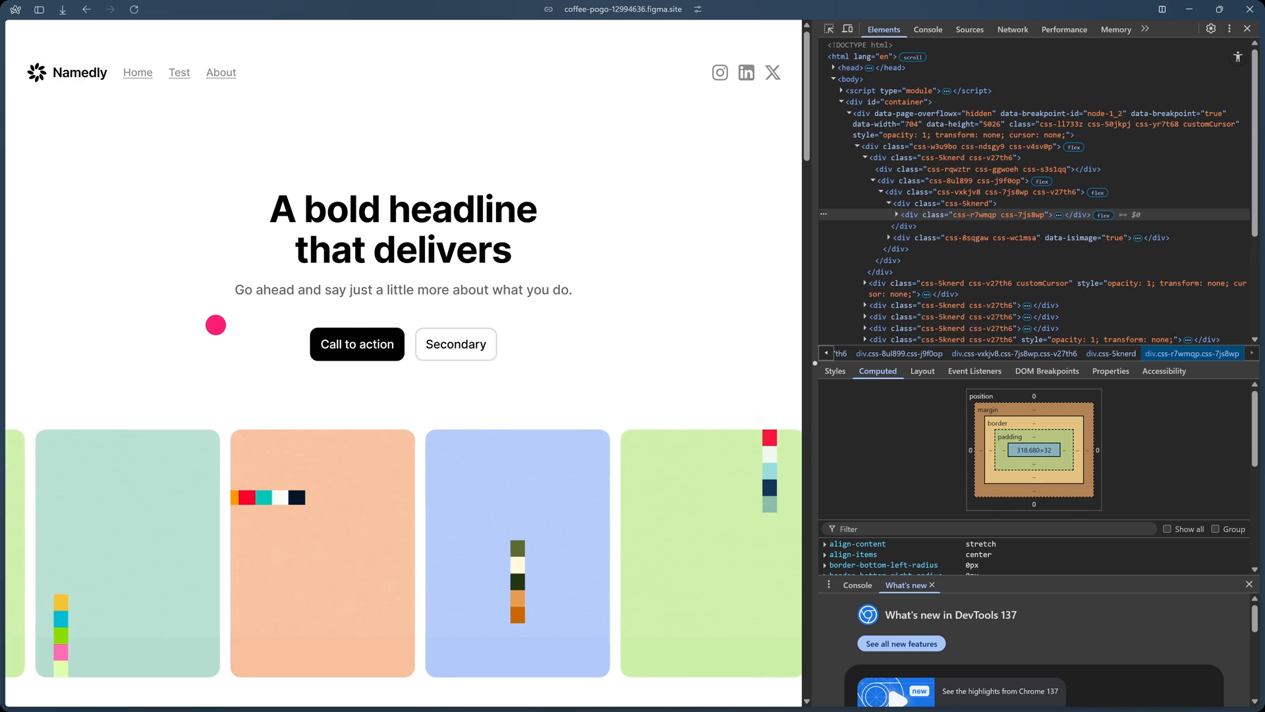
pyautogui.click(896, 213)
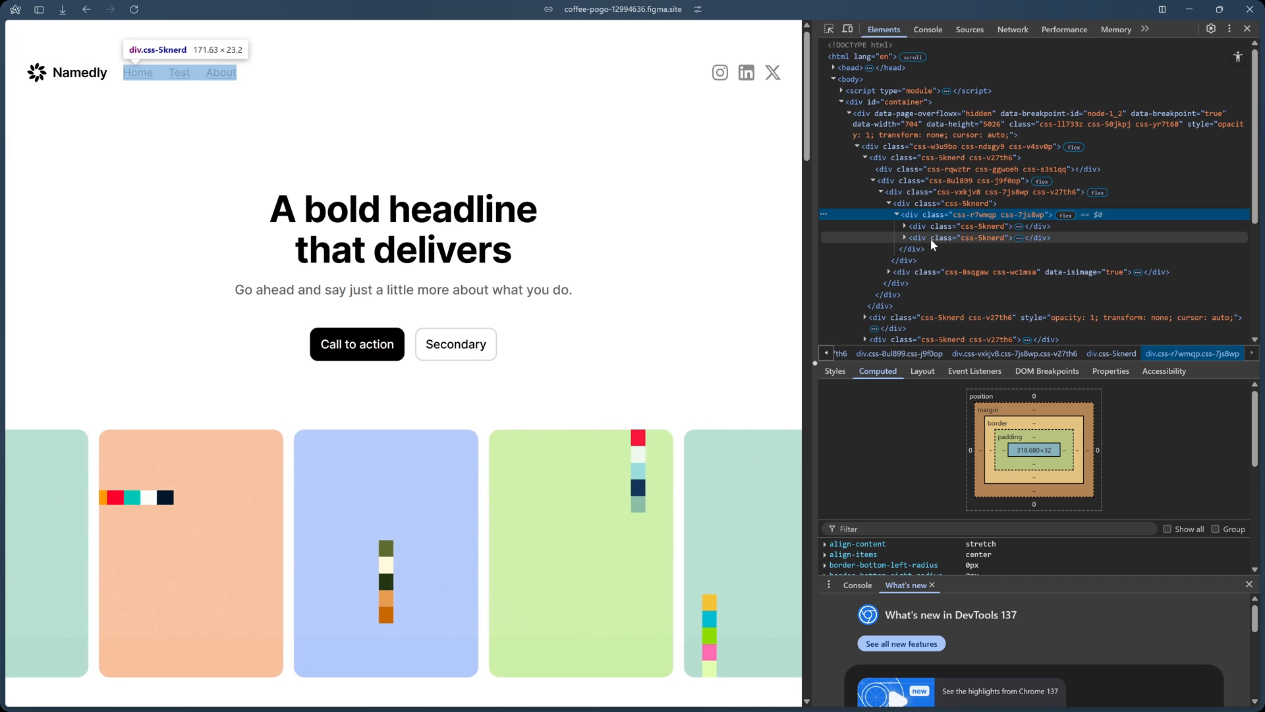
pyautogui.click(904, 237)
pyautogui.click(915, 248)
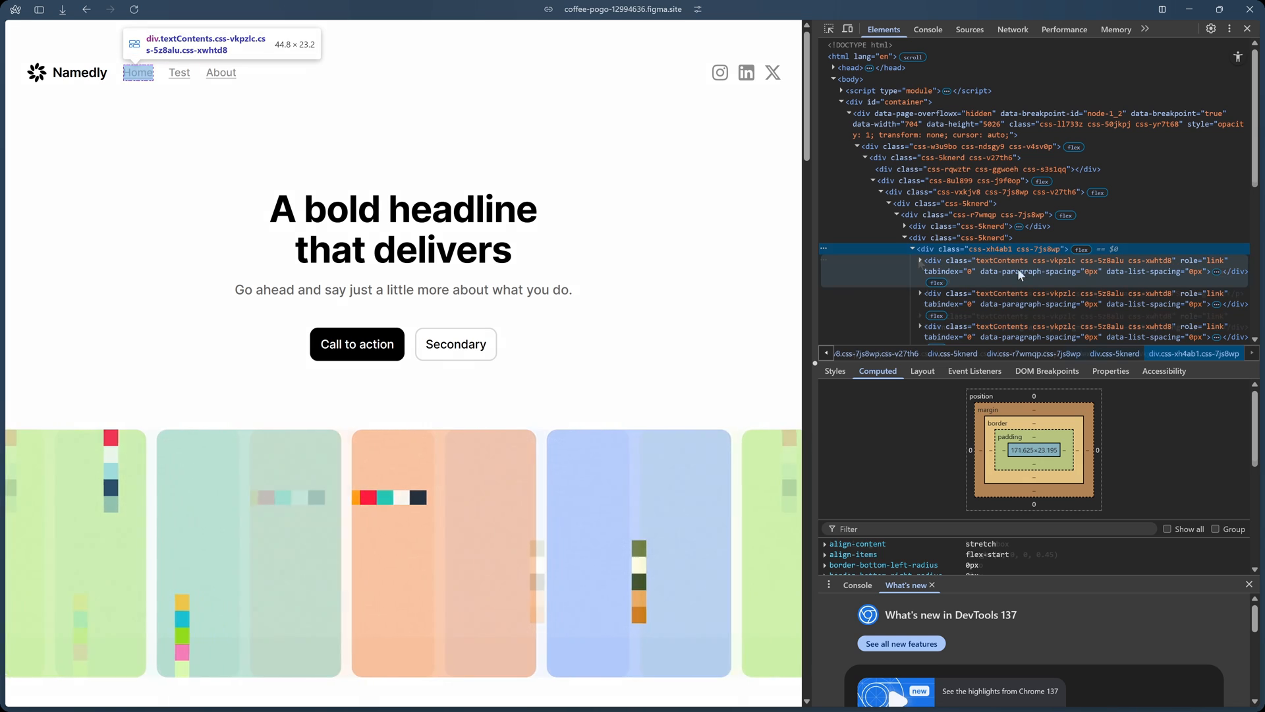
pyautogui.click(921, 260)
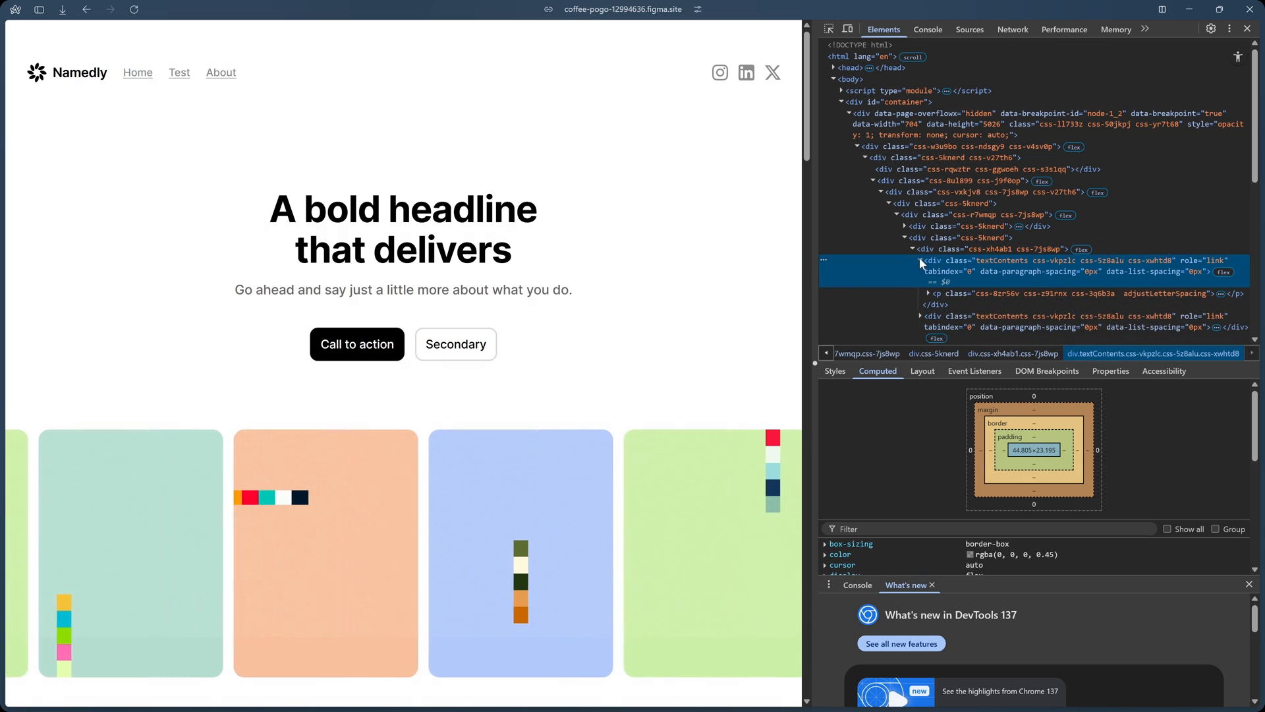
pyautogui.click(928, 292)
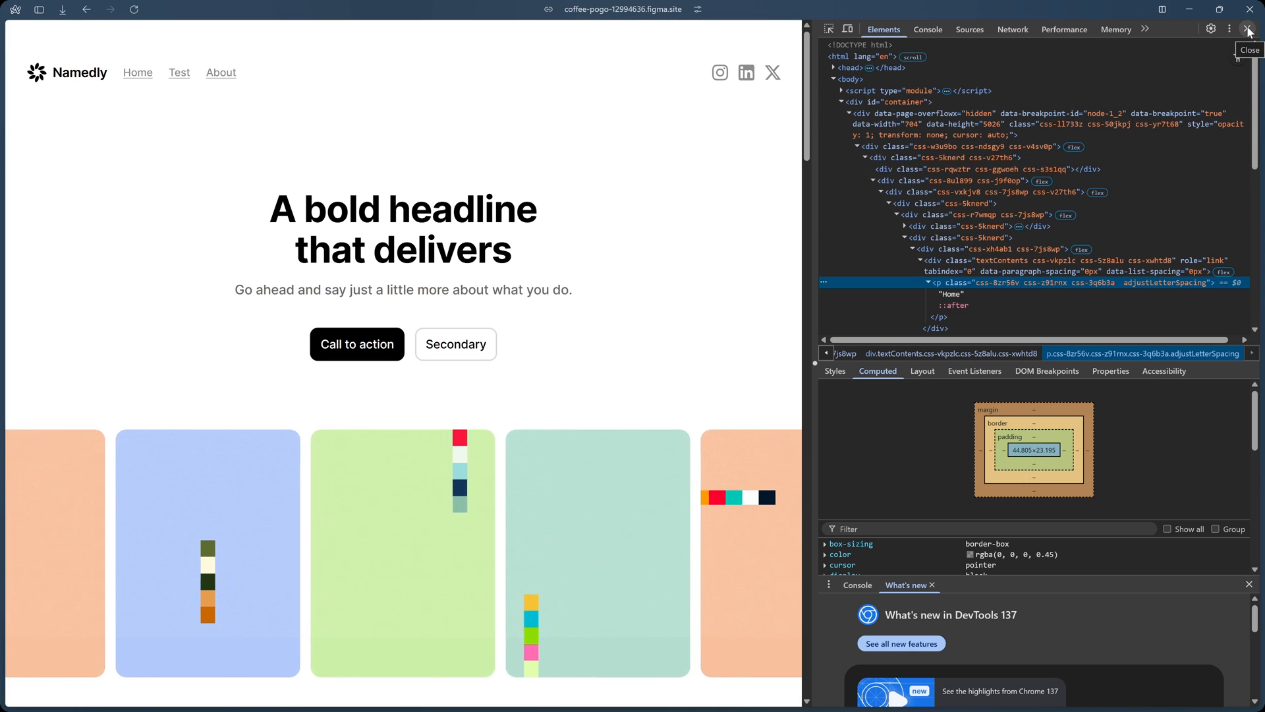
pyautogui.click(1247, 28)
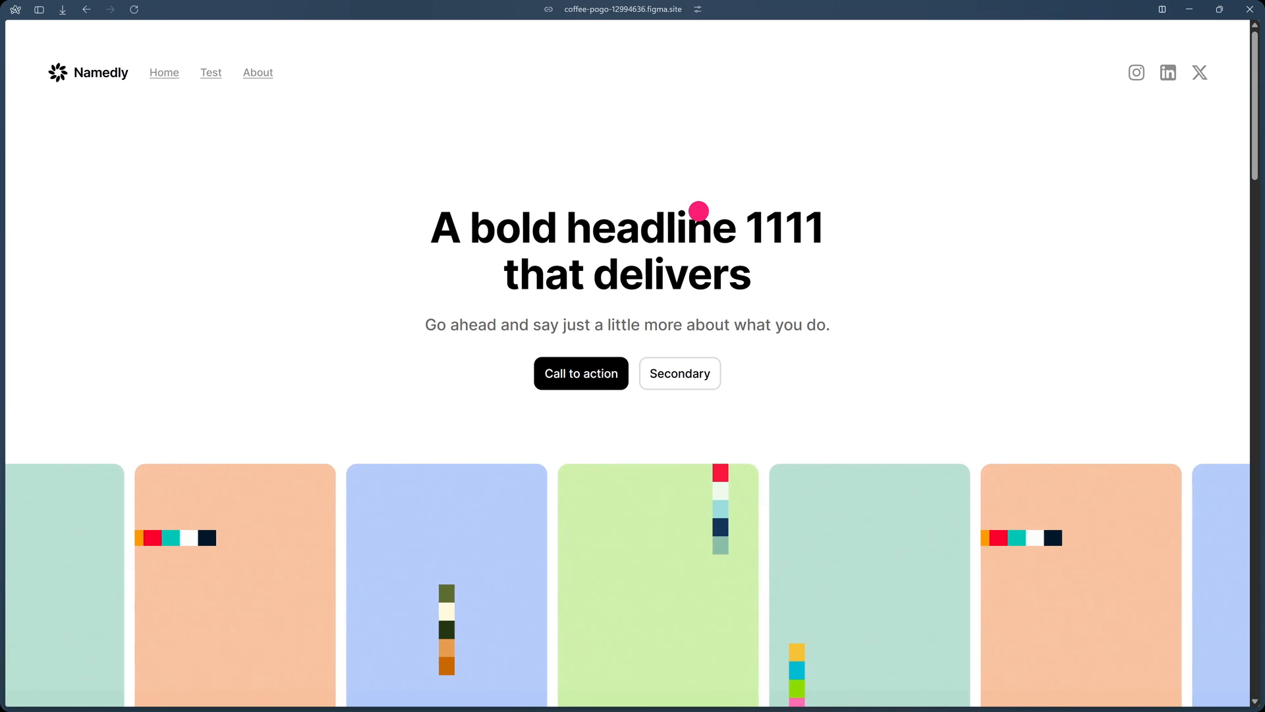
# Switch back to Figma, close the Publish site dialog and clear the canvas selection.
pyautogui.hotkey('alt', 'Tab')
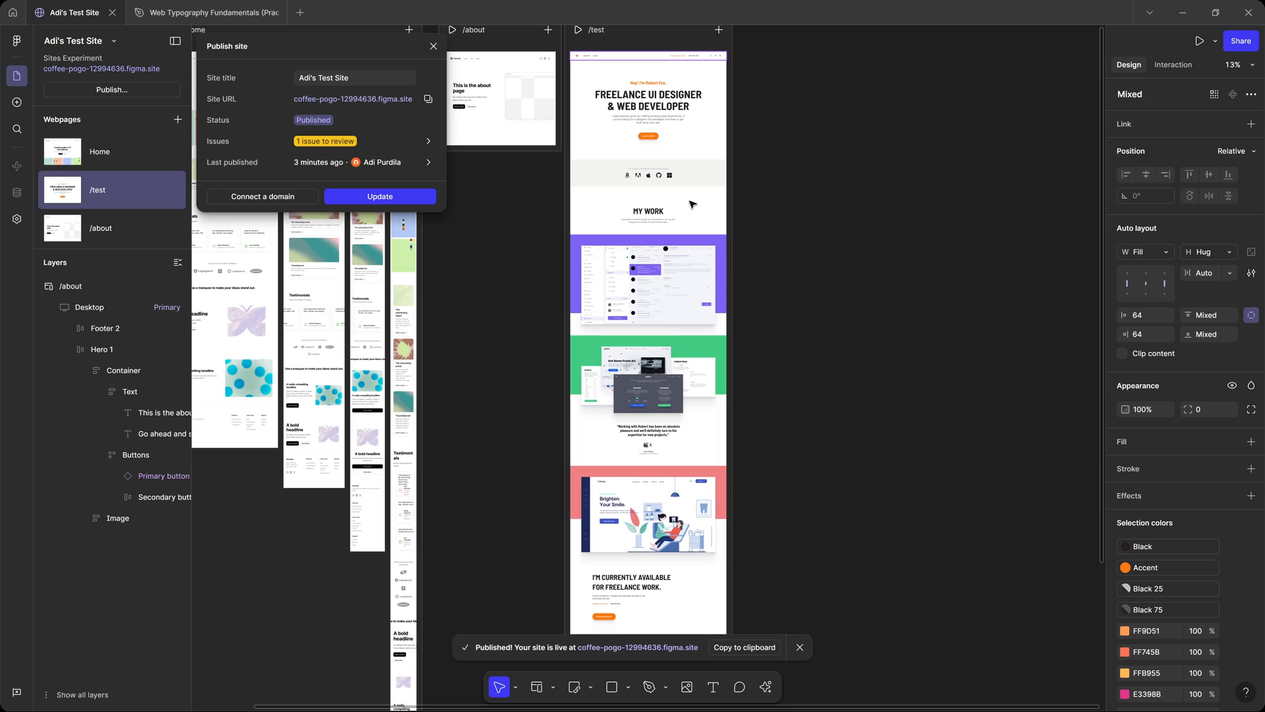
pyautogui.click(433, 46)
pyautogui.click(499, 268)
# Add an accessibility tag to the Home link in the Home page's desktop header, check the available tags and keep p.
pyautogui.moveTo(499, 268); pyautogui.dragTo(850, 456)
pyautogui.scroll(3, 538, 234)
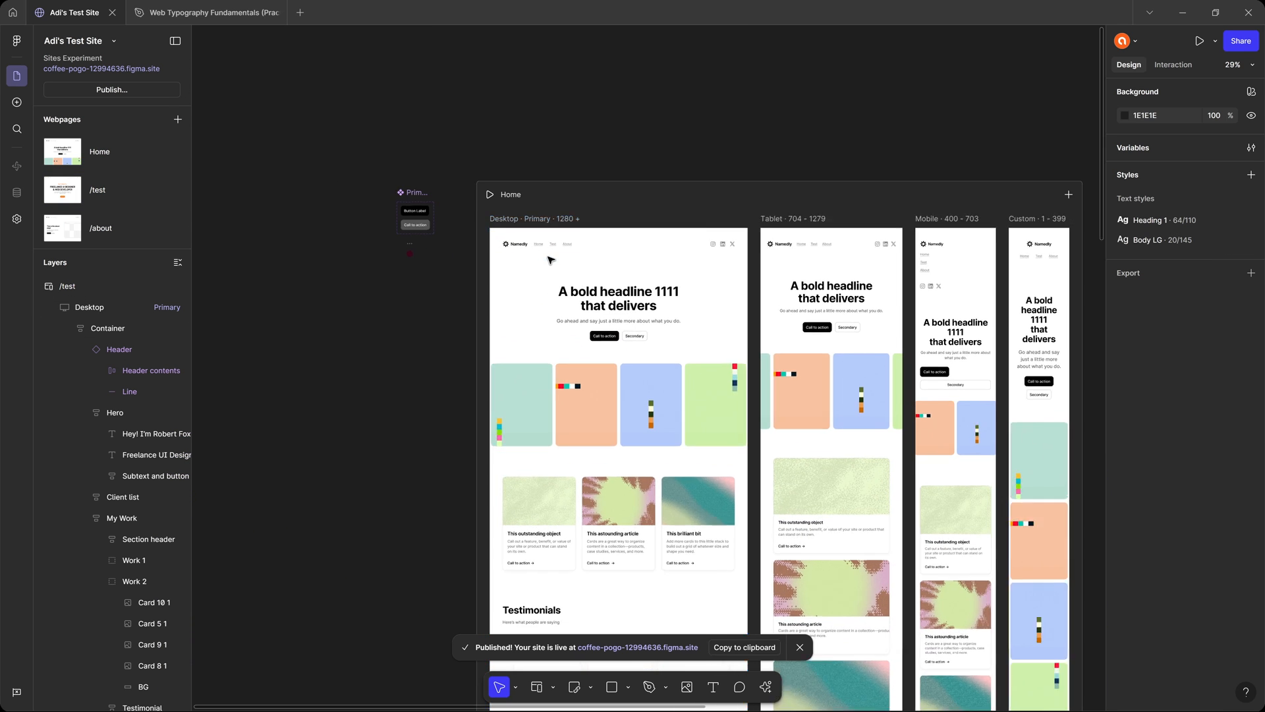
pyautogui.scroll(5, 551, 261)
pyautogui.hscroll(2, 514, 232)
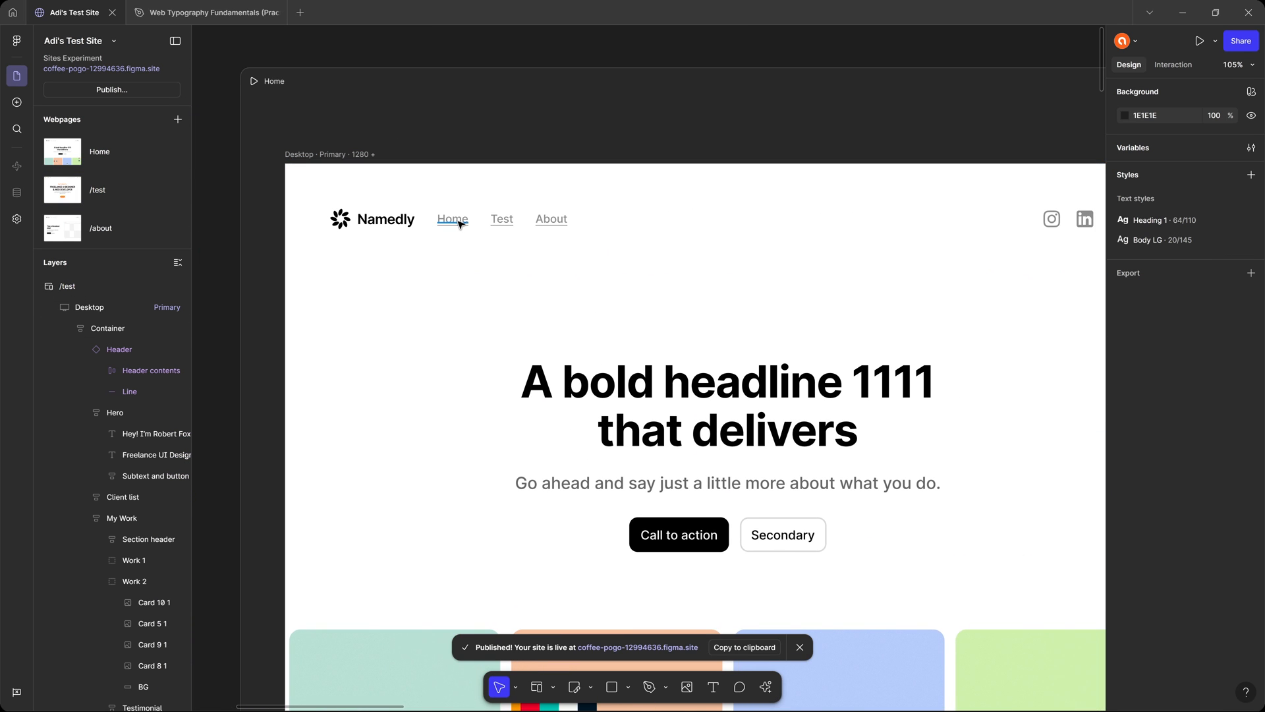
pyautogui.click(461, 226)
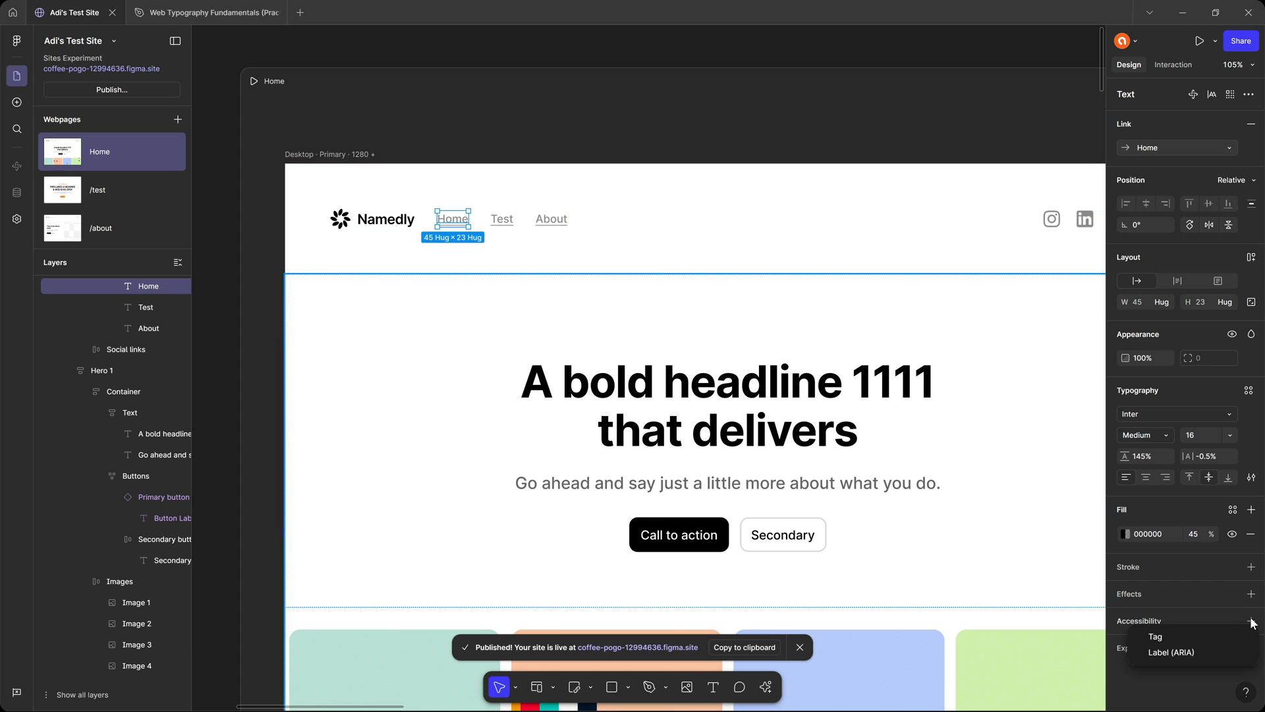
pyautogui.click(1198, 631)
pyautogui.click(1233, 644)
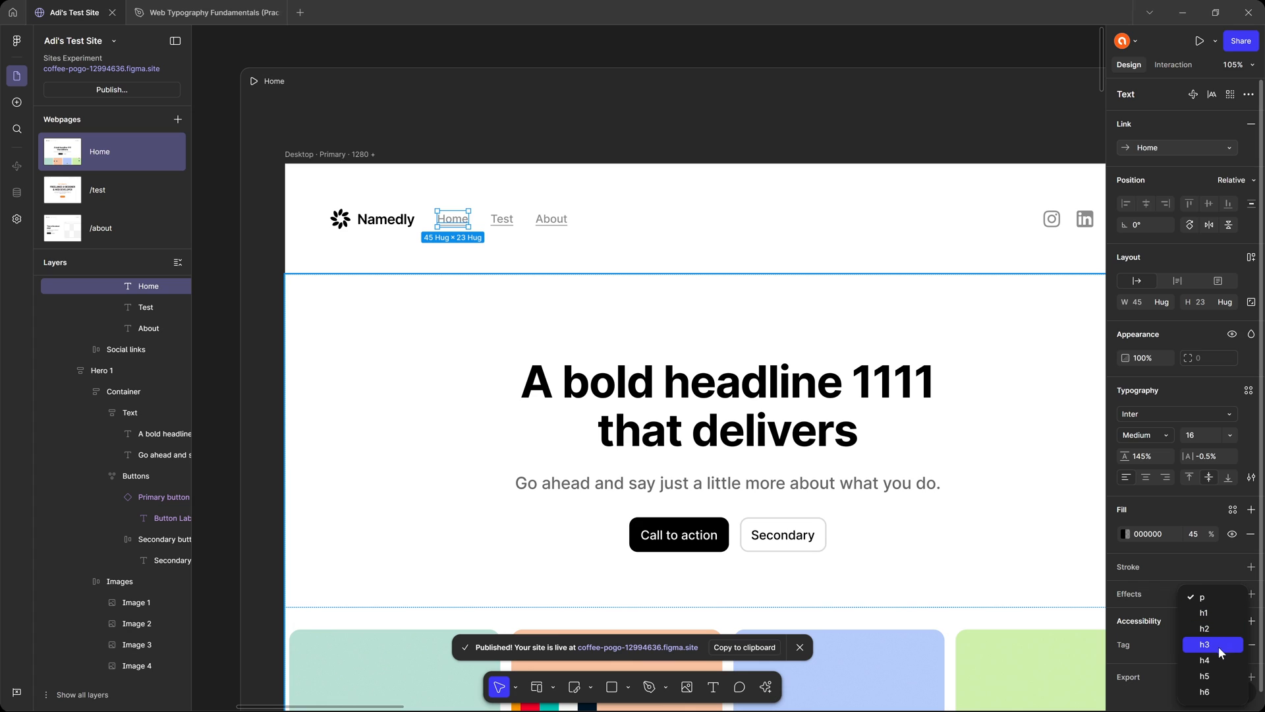
pyautogui.click(1159, 626)
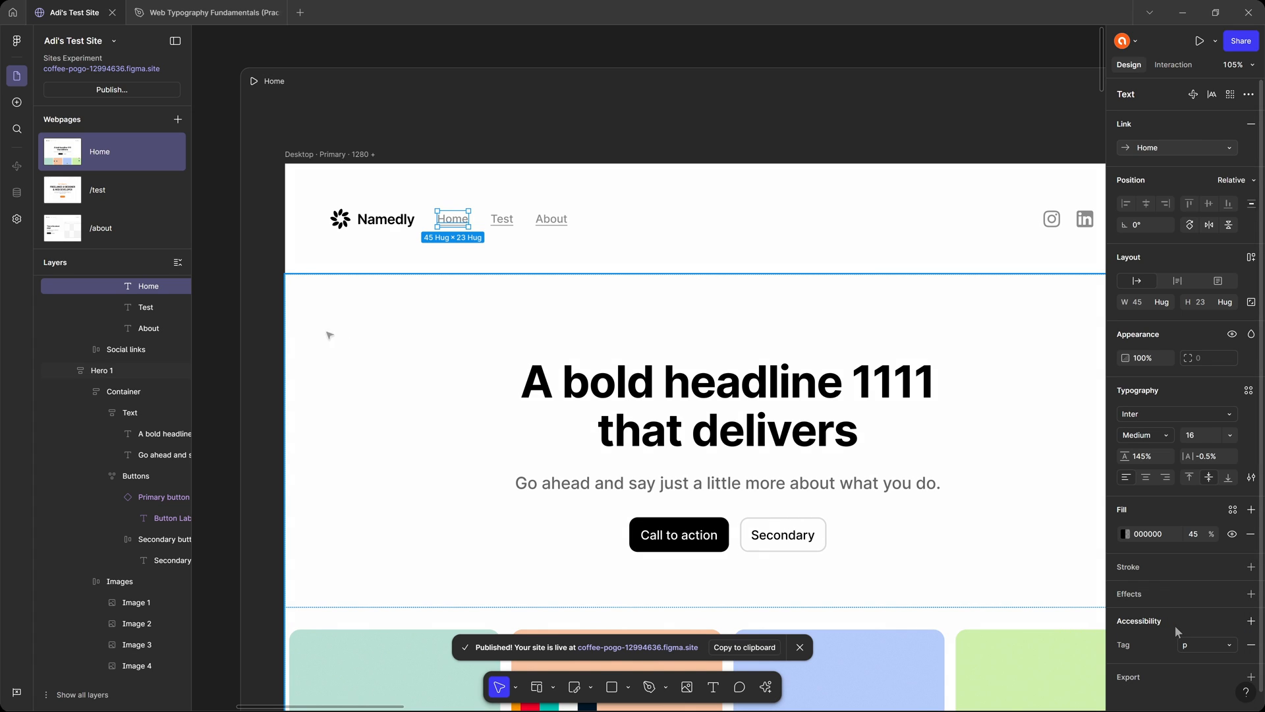
# Give the Nav frame in the desktop header the accessibility tag nav.
pyautogui.scroll(3, 140, 325)
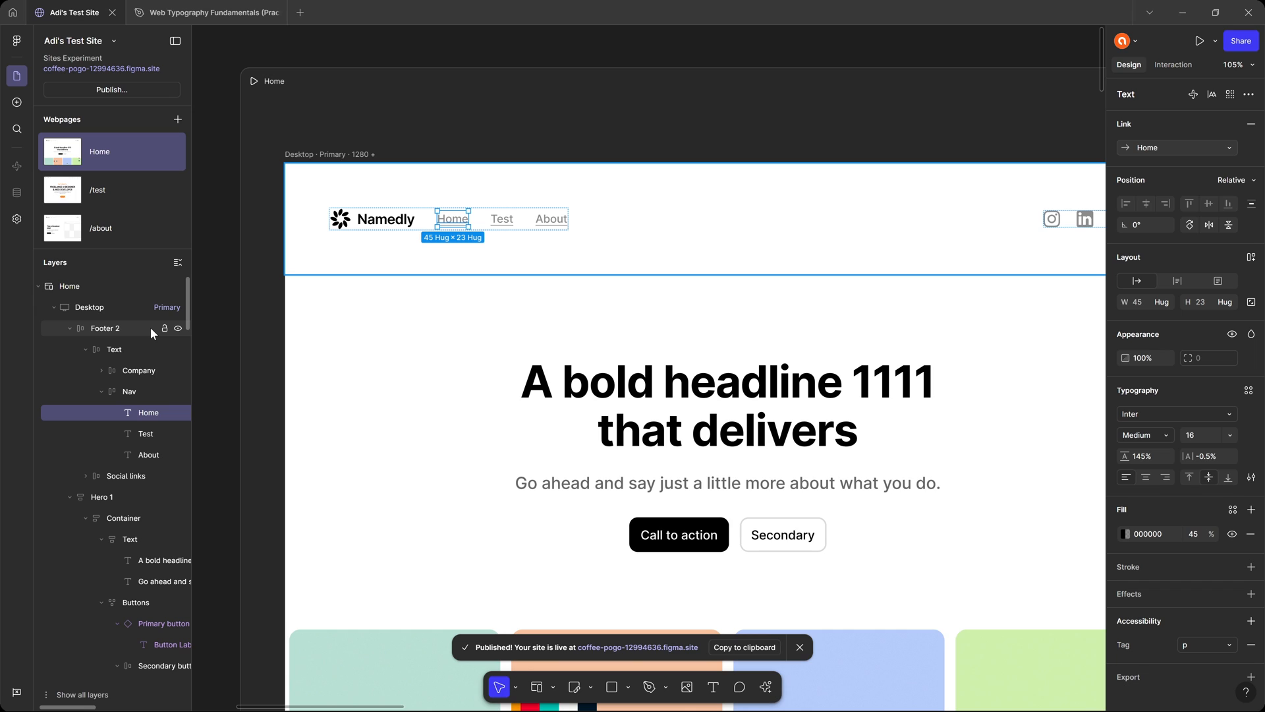
pyautogui.click(137, 389)
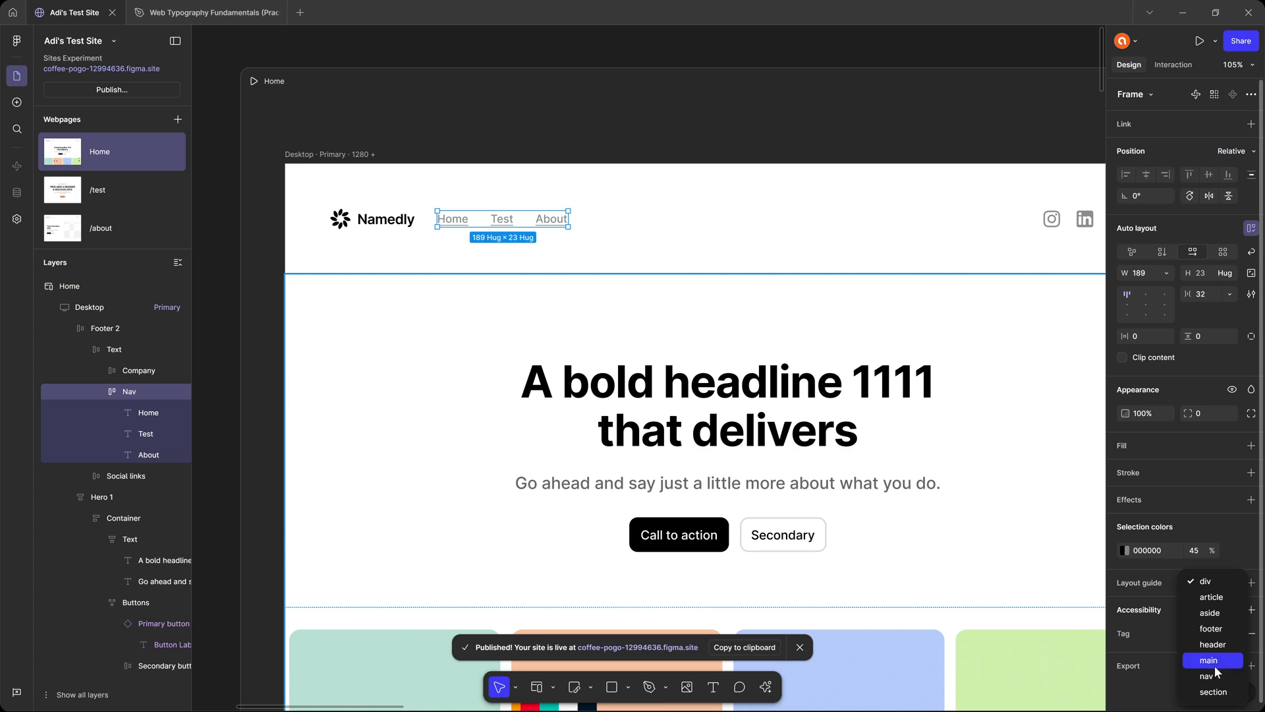
pyautogui.click(1216, 675)
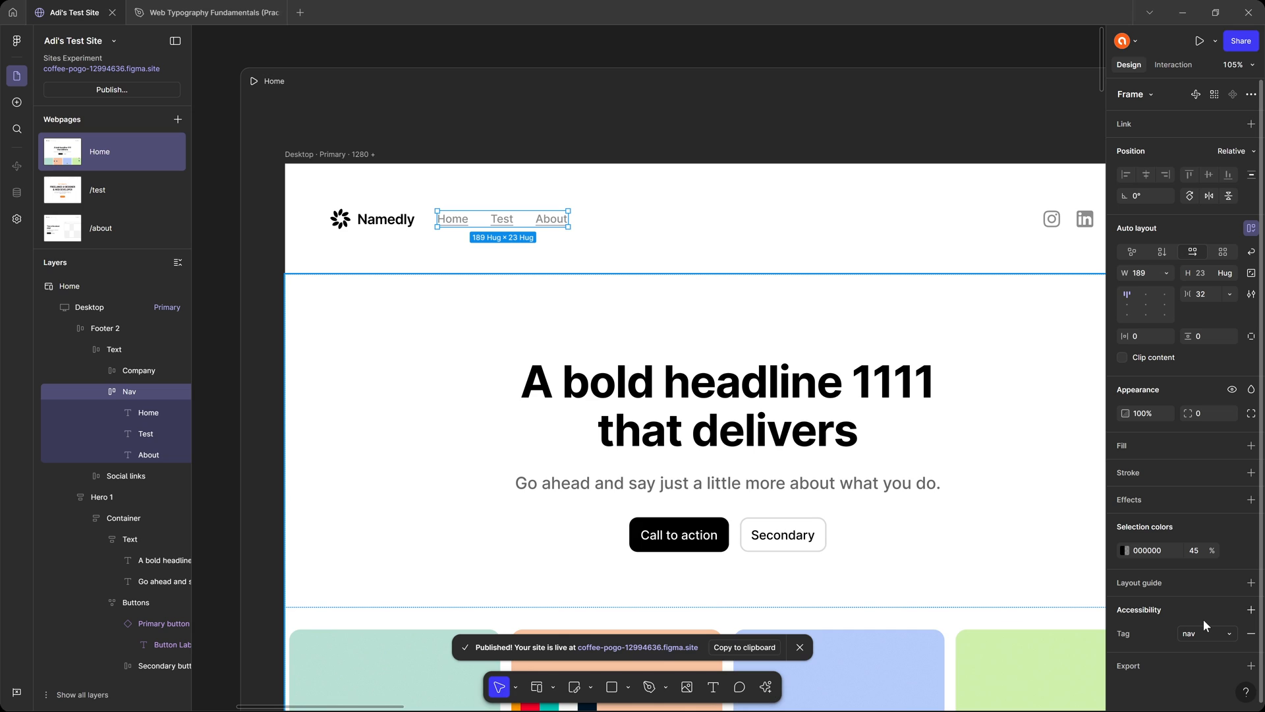
# Add an accessibility tag to the whole desktop header frame (Footer 2) and set it to header.
pyautogui.click(418, 254)
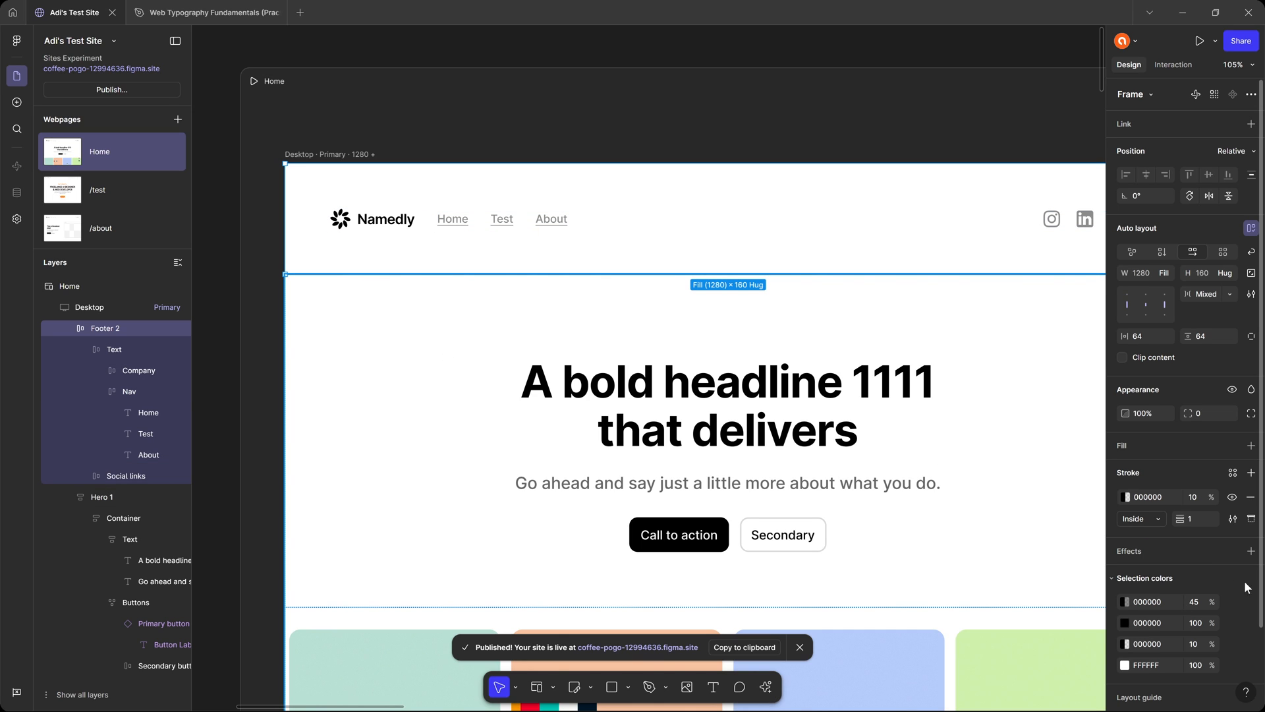
pyautogui.scroll(-2, 1226, 573)
pyautogui.click(1246, 640)
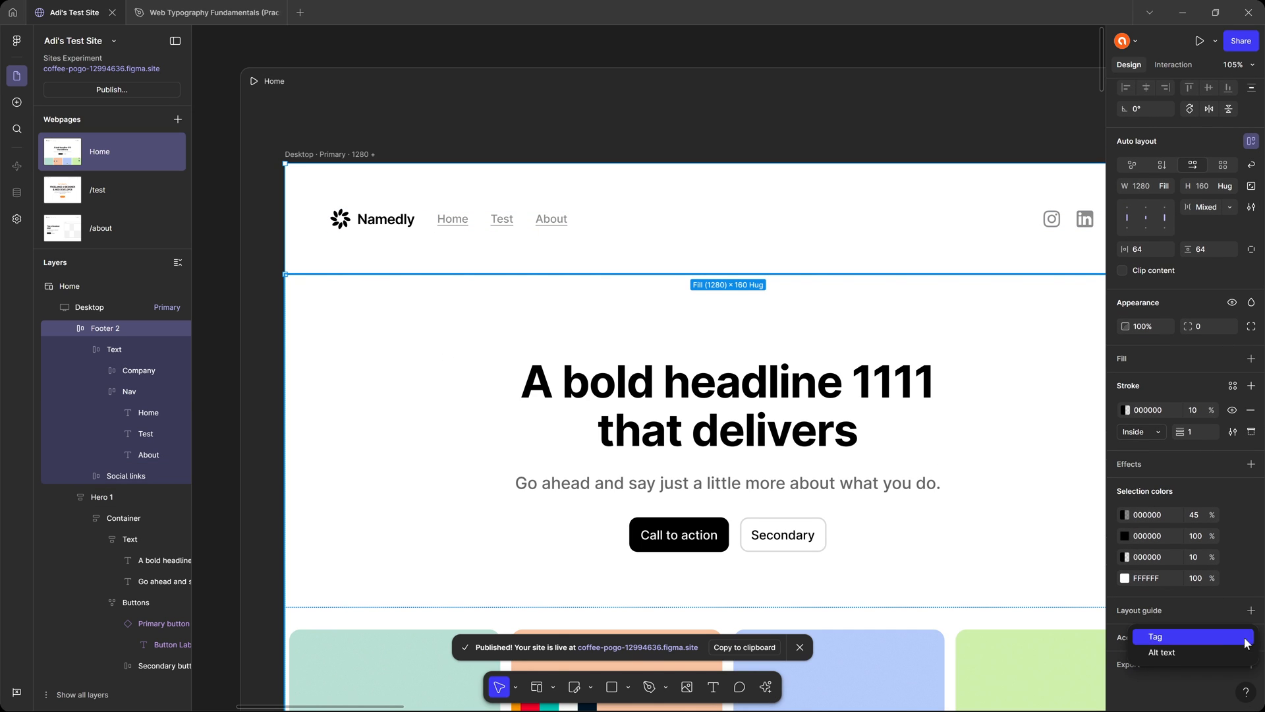
pyautogui.click(1192, 636)
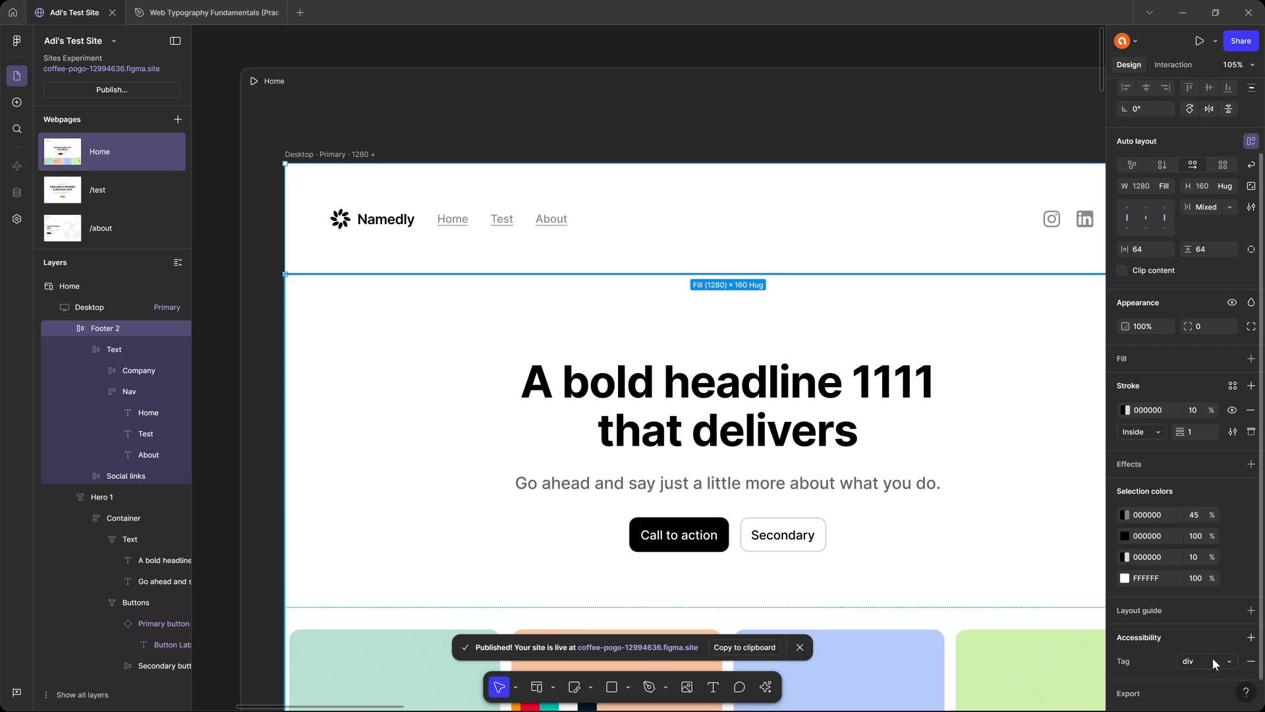
pyautogui.click(1213, 658)
pyautogui.click(1220, 644)
# Add an accessibility tag to the hero's Call to action button, set it to nav and deselect the button.
pyautogui.click(682, 541)
pyautogui.doubleClick(682, 542)
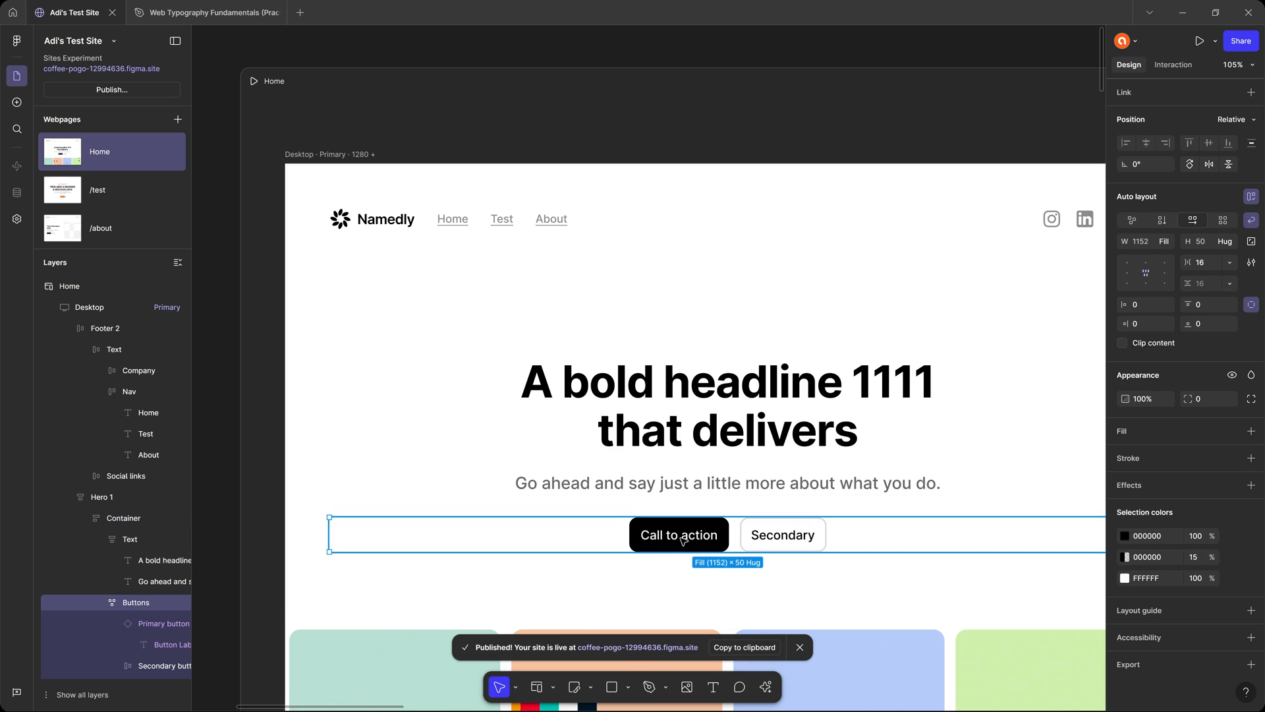
pyautogui.doubleClick(682, 542)
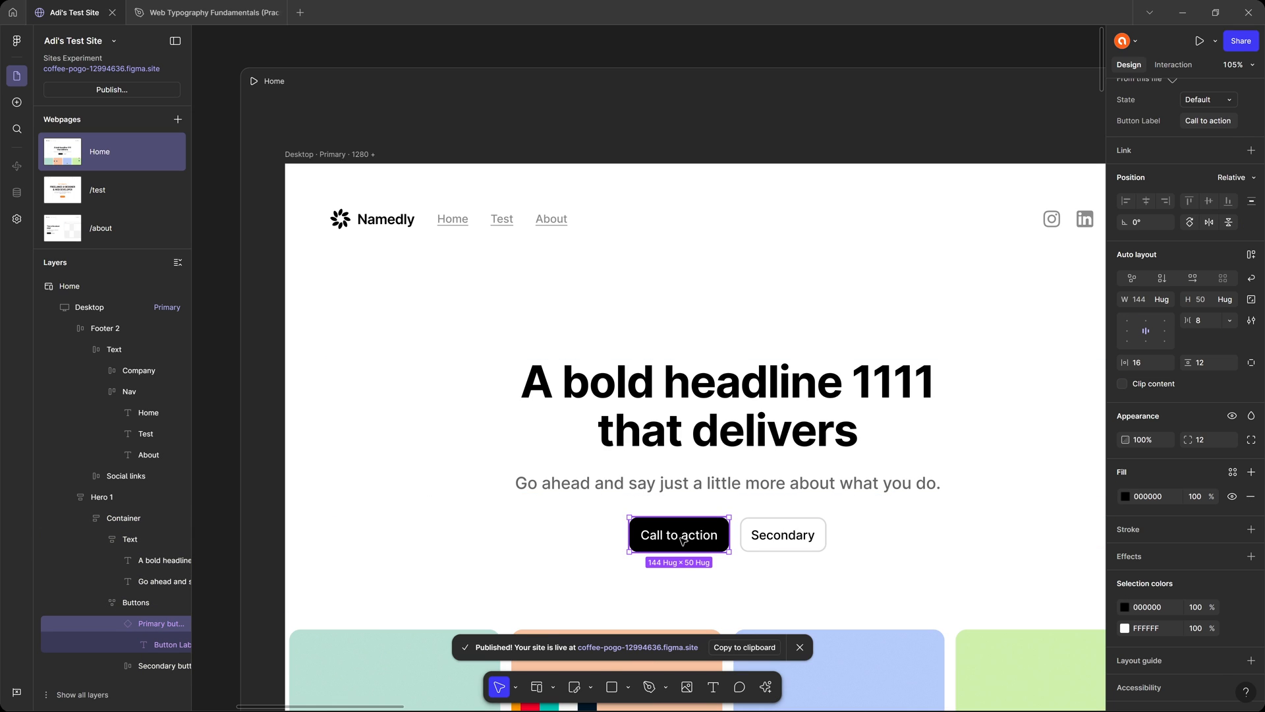
pyautogui.scroll(-2, 1186, 593)
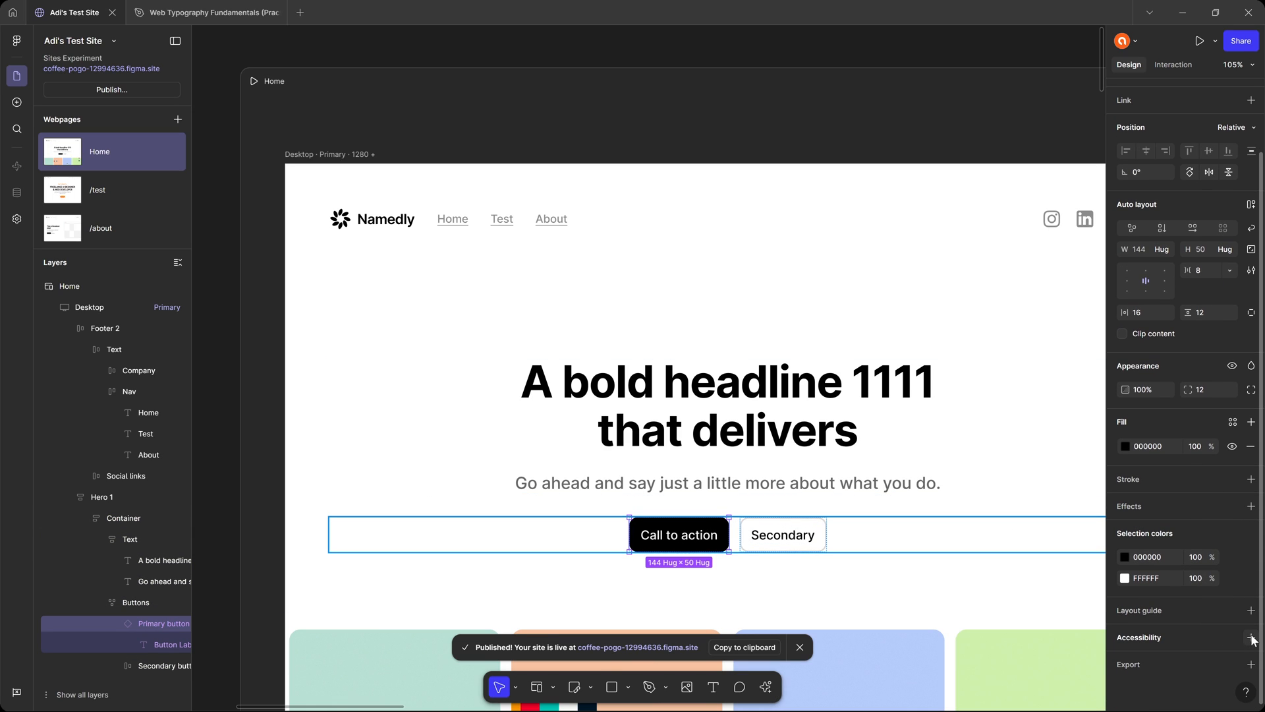
pyautogui.click(1251, 637)
pyautogui.click(1207, 636)
pyautogui.click(1215, 662)
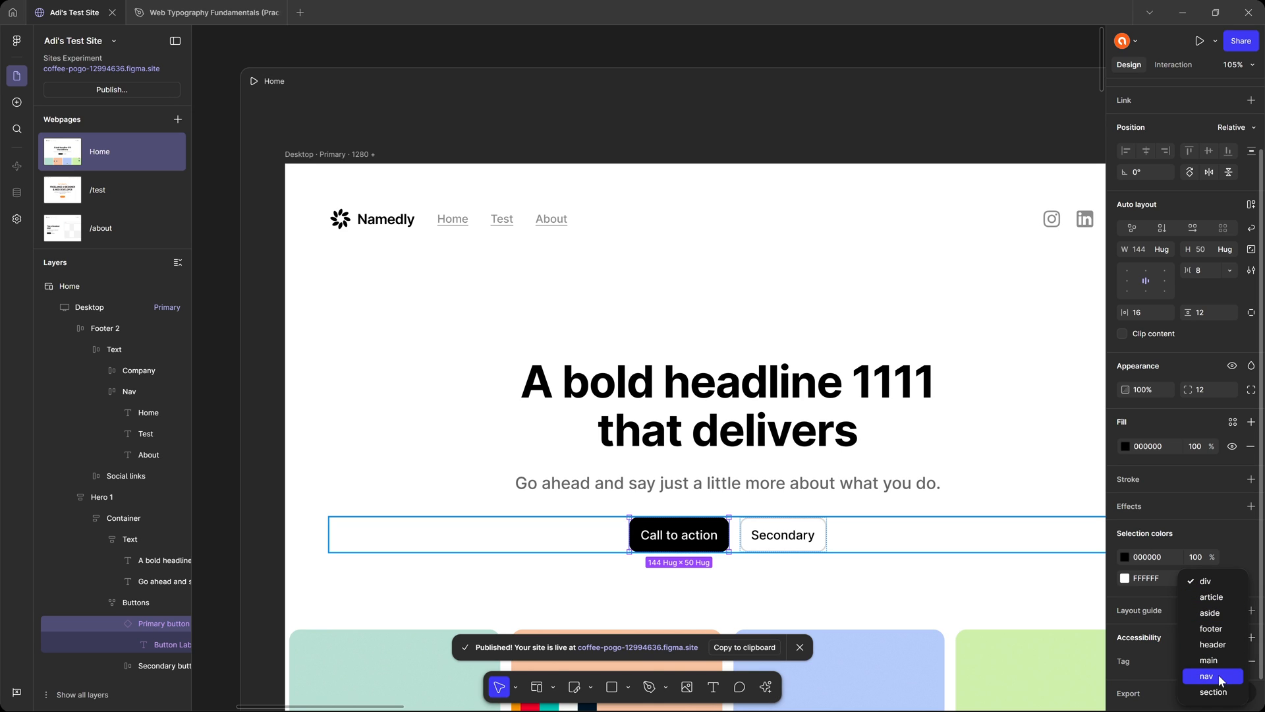
pyautogui.click(1219, 674)
pyautogui.click(310, 53)
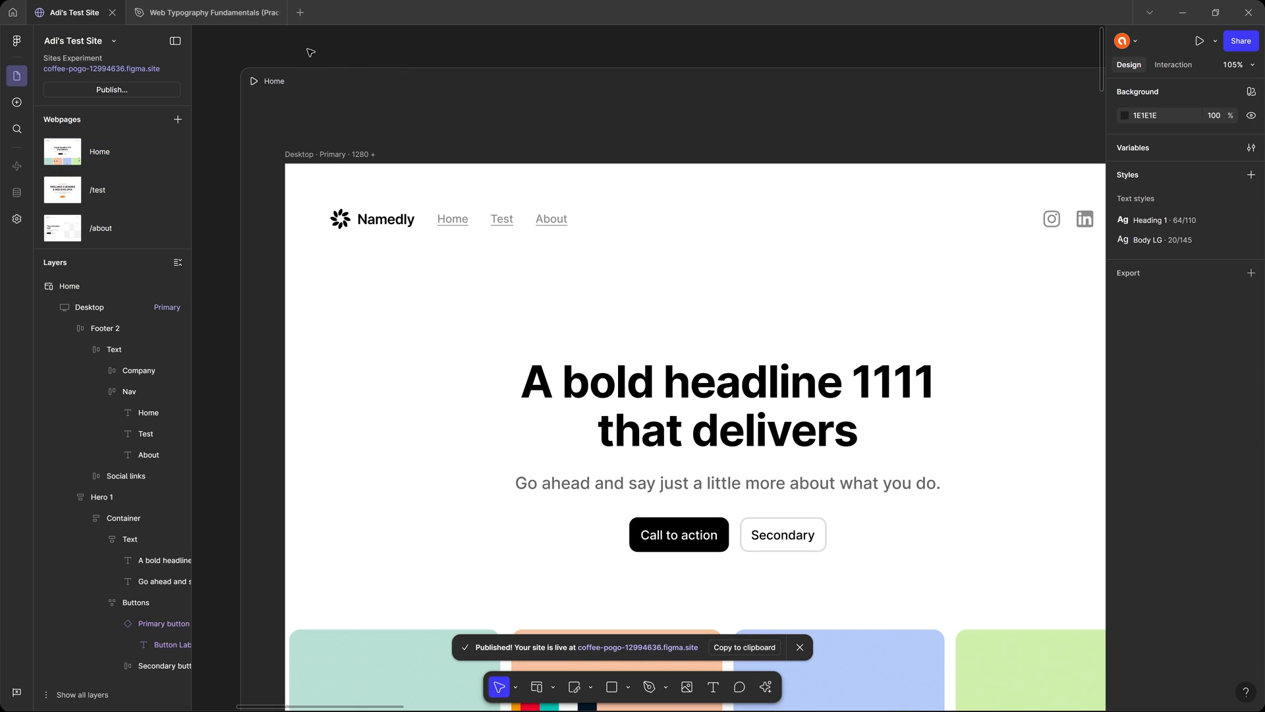
# Open the live site from the publish details and inspect the markup of the Namedly logo text and its header element.
pyautogui.click(117, 85)
pyautogui.click(373, 225)
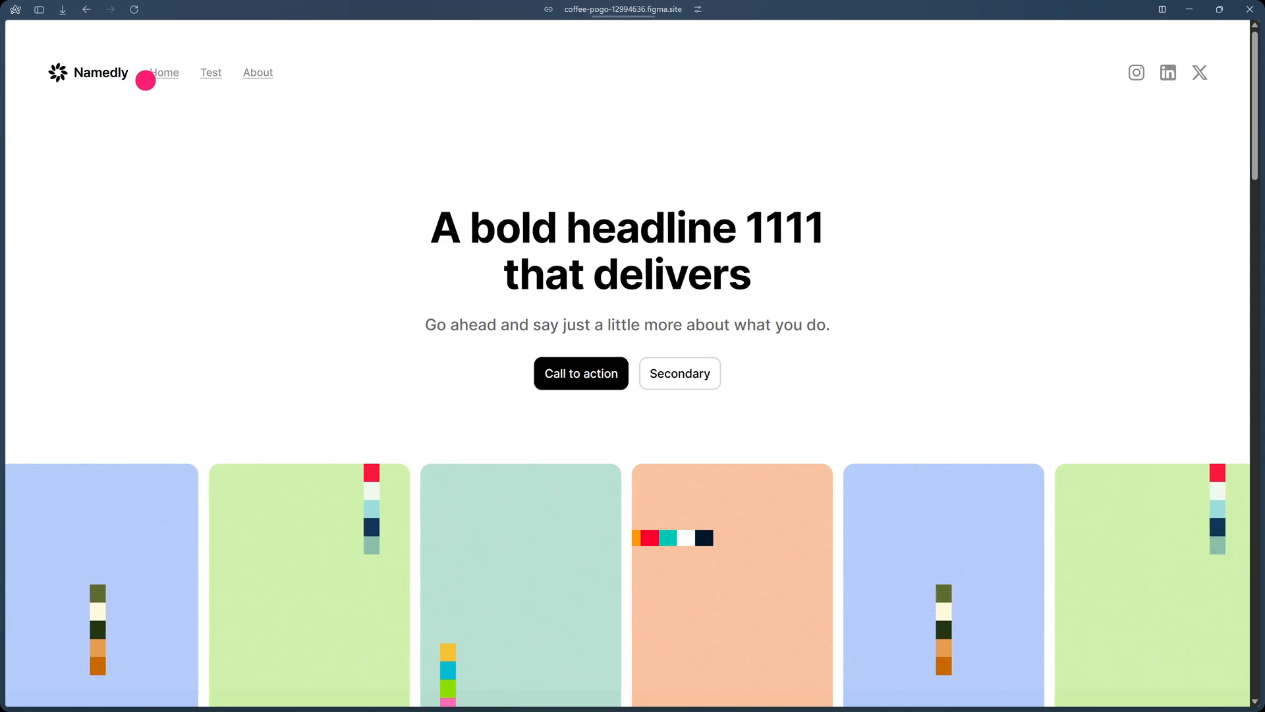
pyautogui.rightClick(126, 73)
pyautogui.click(164, 326)
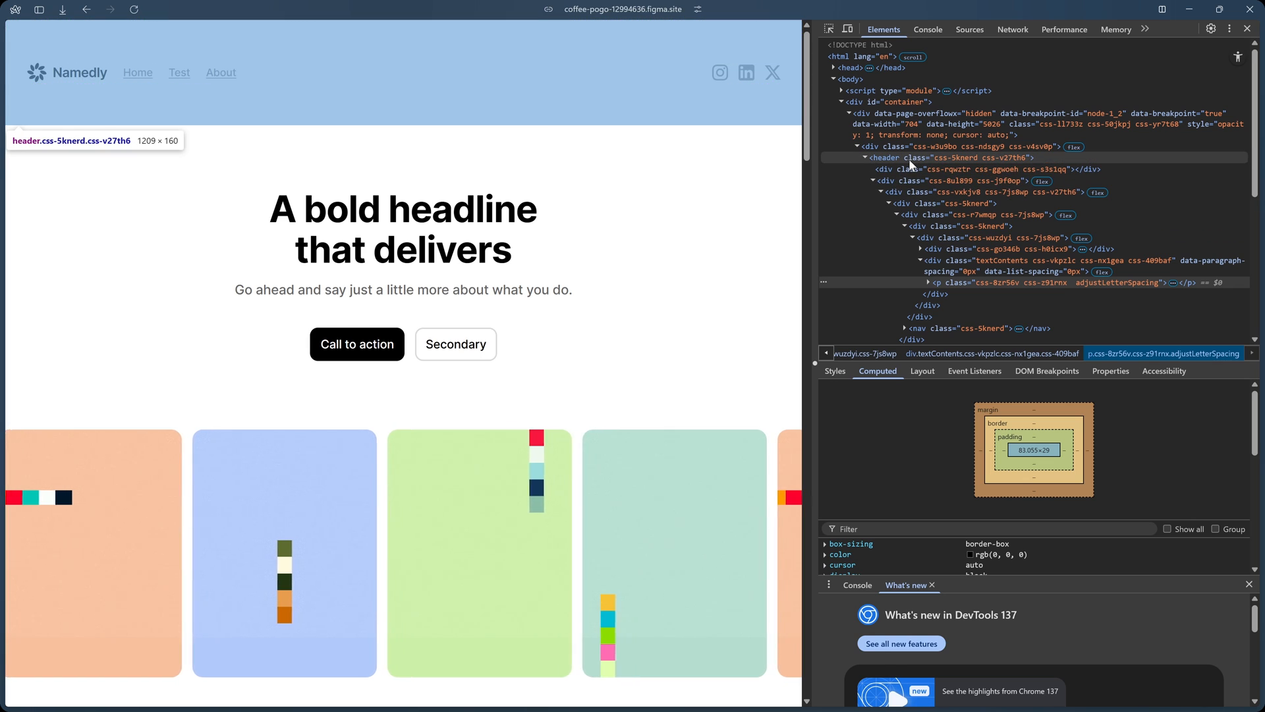
pyautogui.click(895, 156)
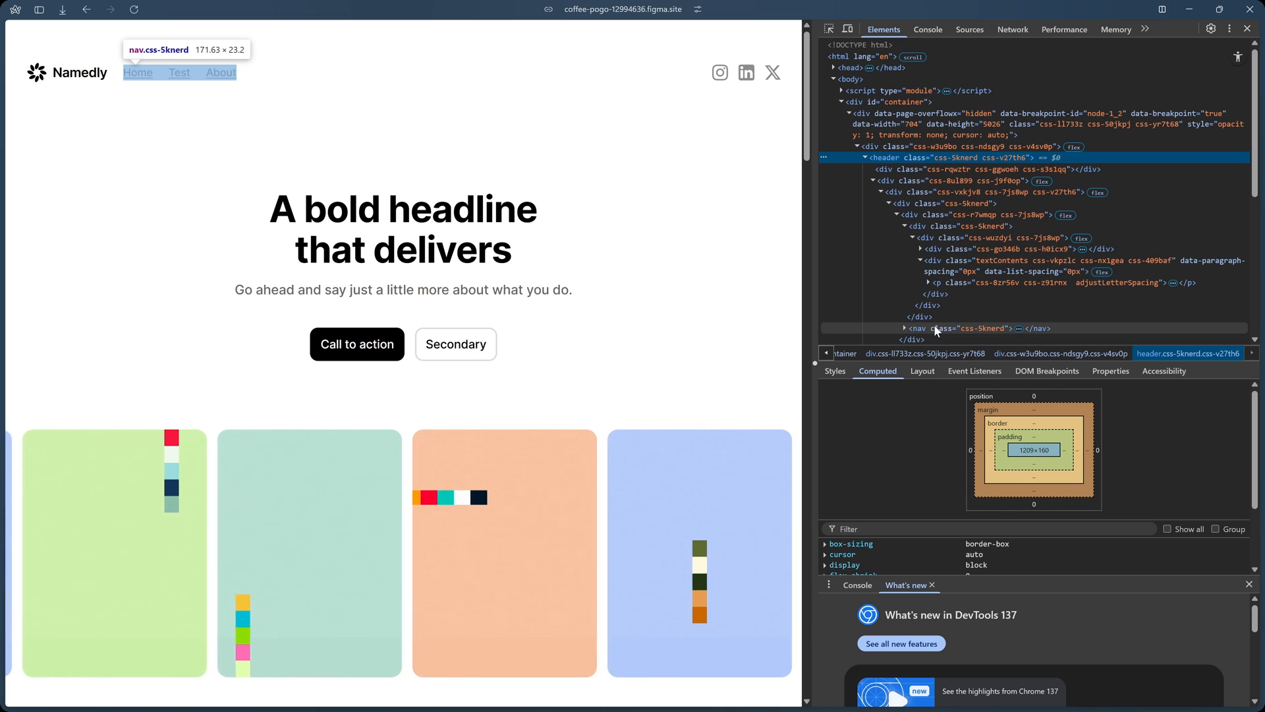
# Inspect the nav element in the live site's header, expanding it down to the Home link's contents.
pyautogui.click(913, 327)
pyautogui.click(904, 327)
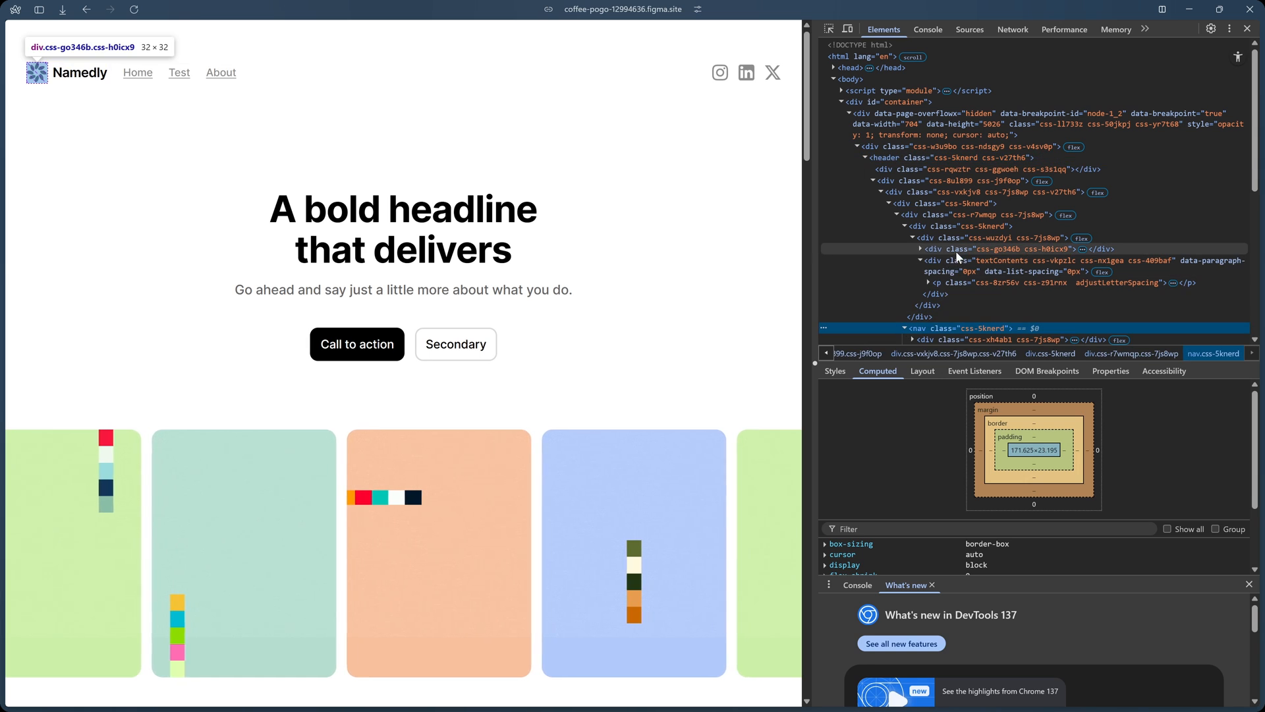
pyautogui.scroll(-2, 955, 250)
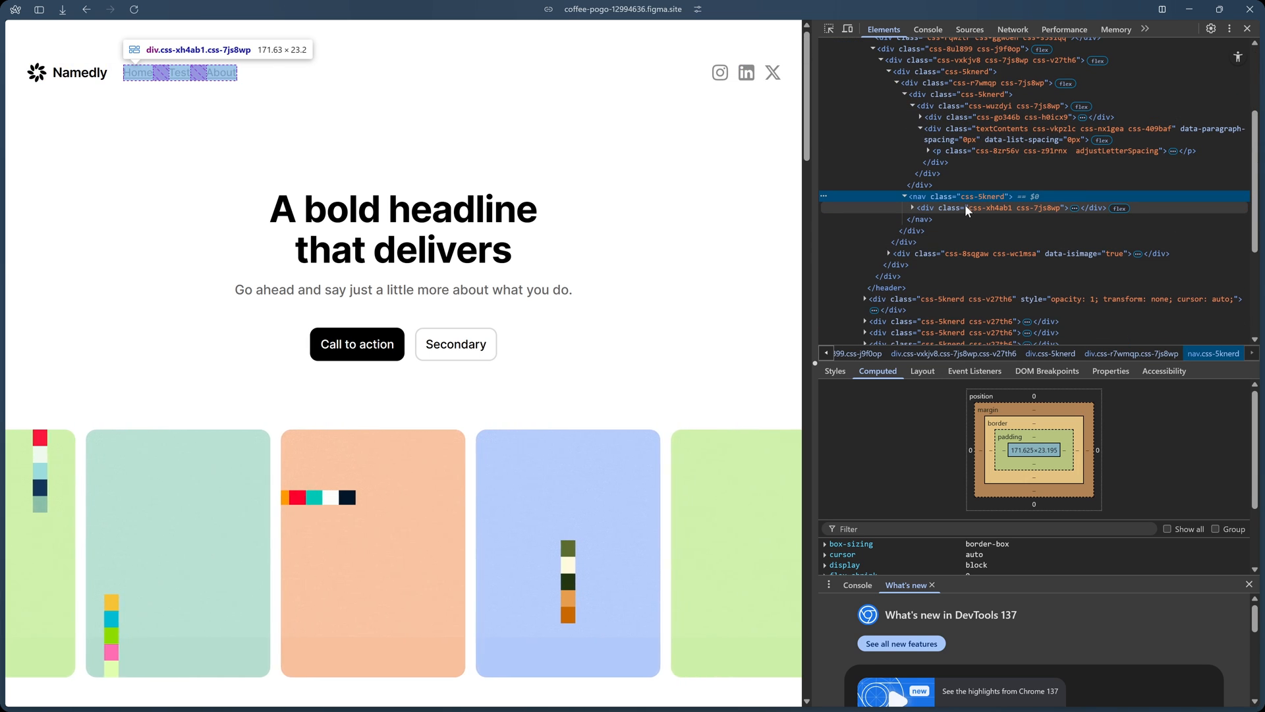
pyautogui.click(912, 207)
pyautogui.click(936, 223)
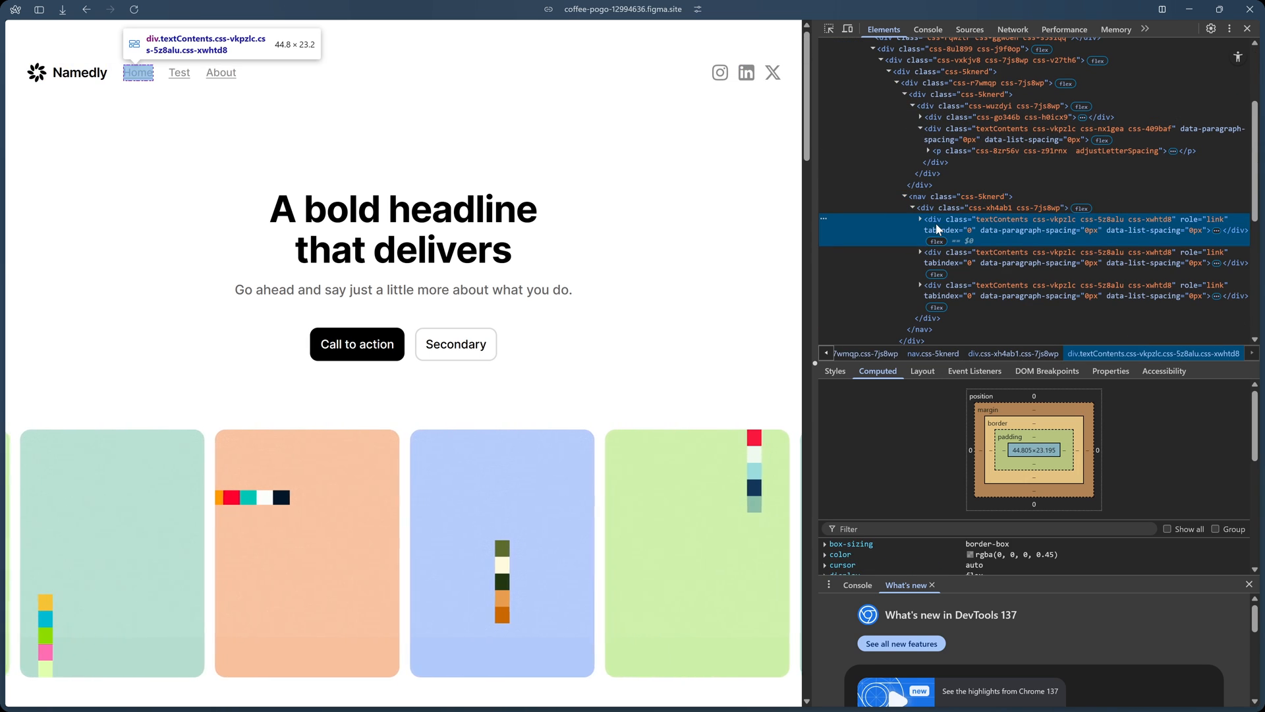
pyautogui.click(920, 218)
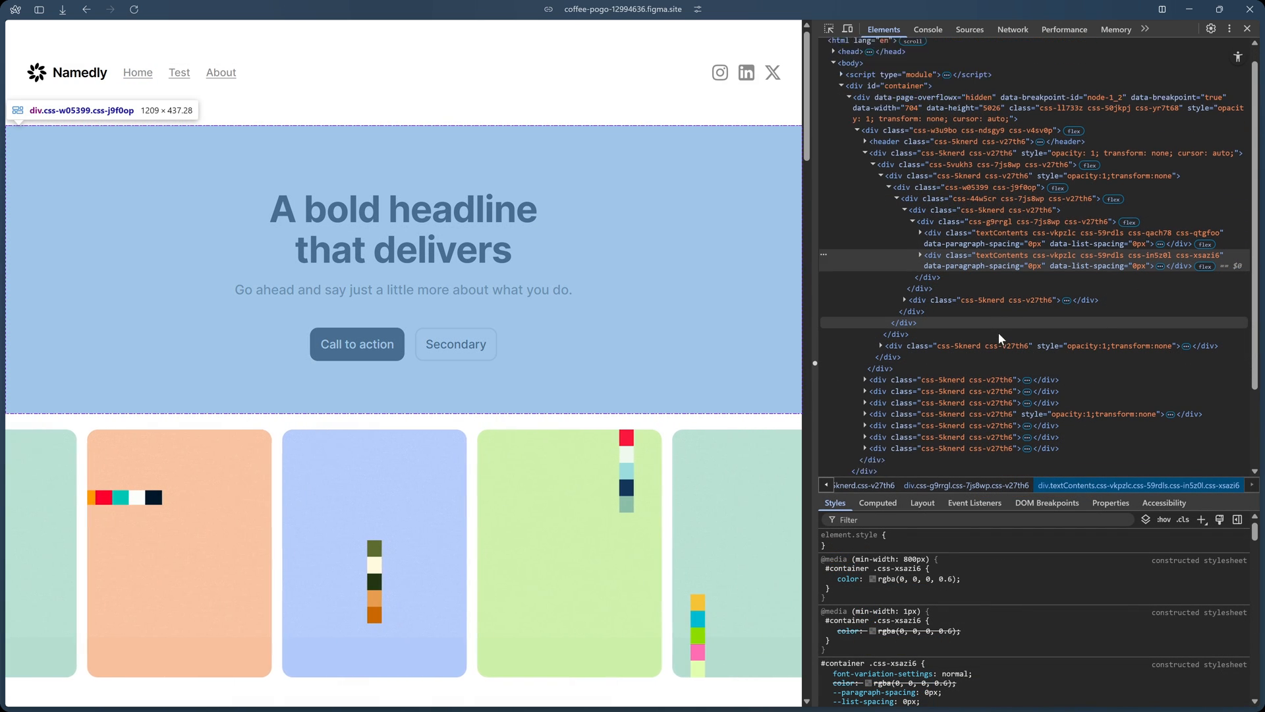
# Examine the markup of the live site's hero section and close the developer tools.
pyautogui.scroll(-2, 998, 333)
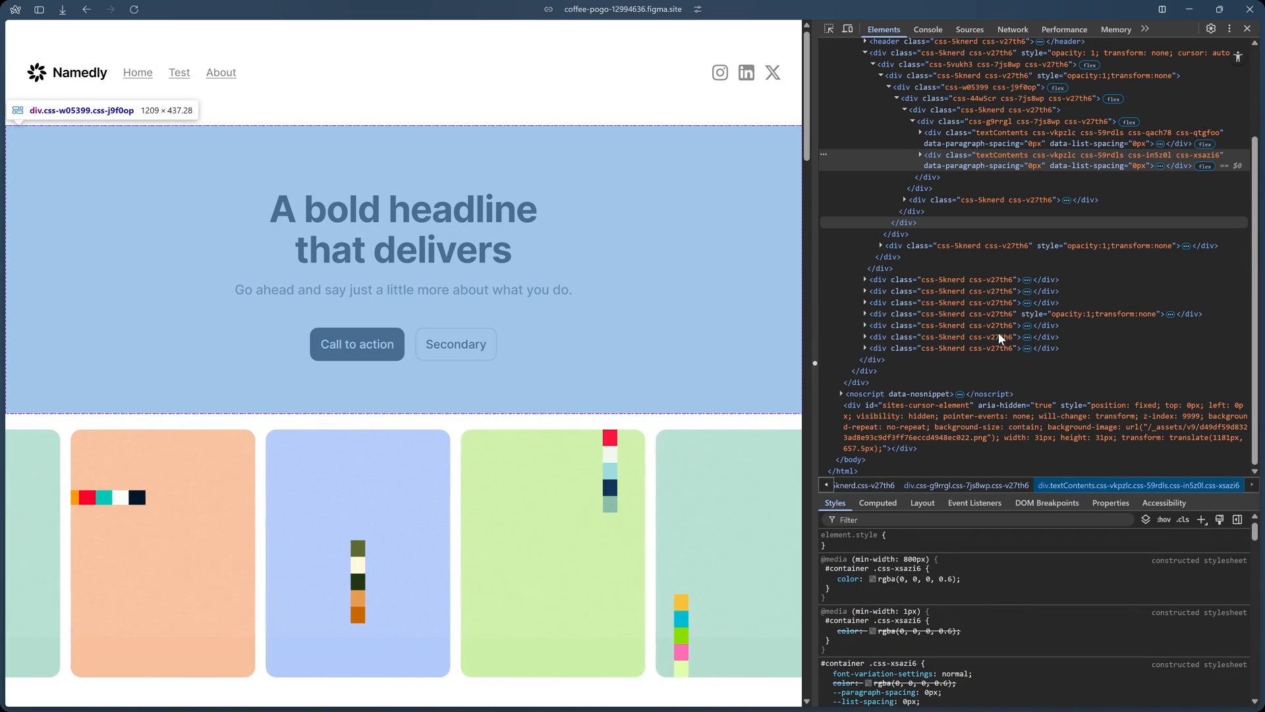
pyautogui.scroll(2, 999, 334)
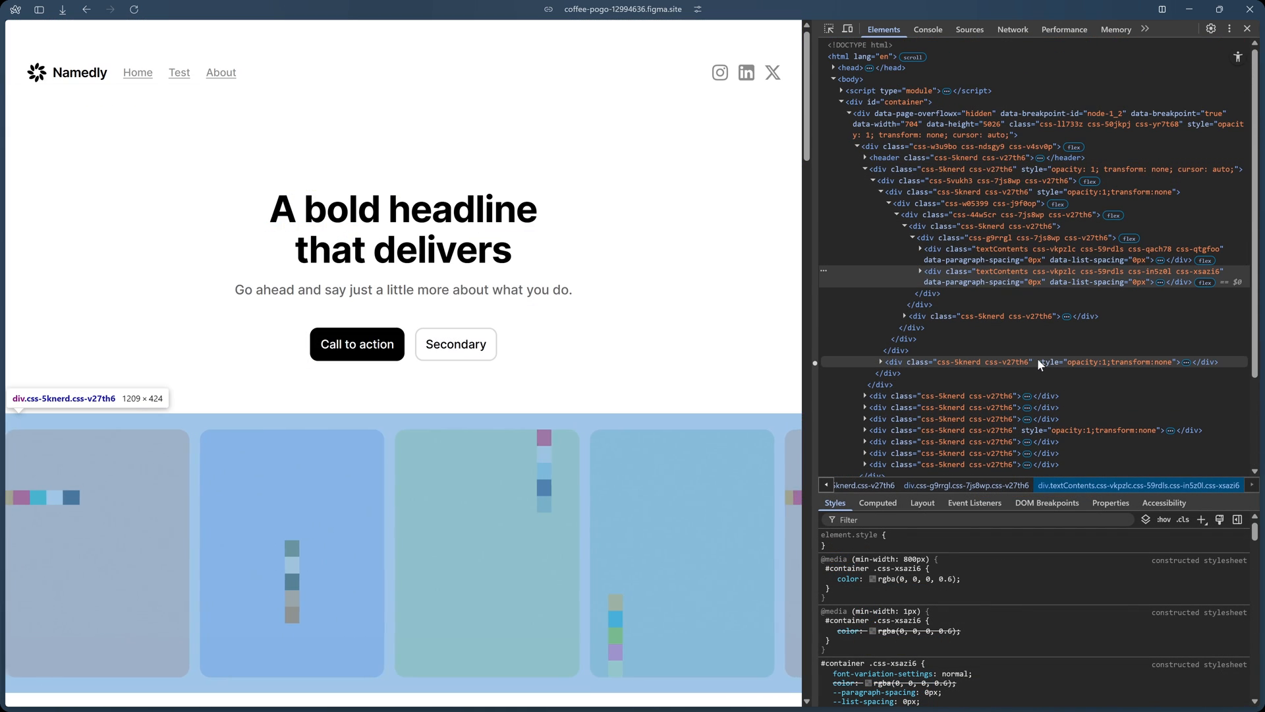
pyautogui.click(1248, 29)
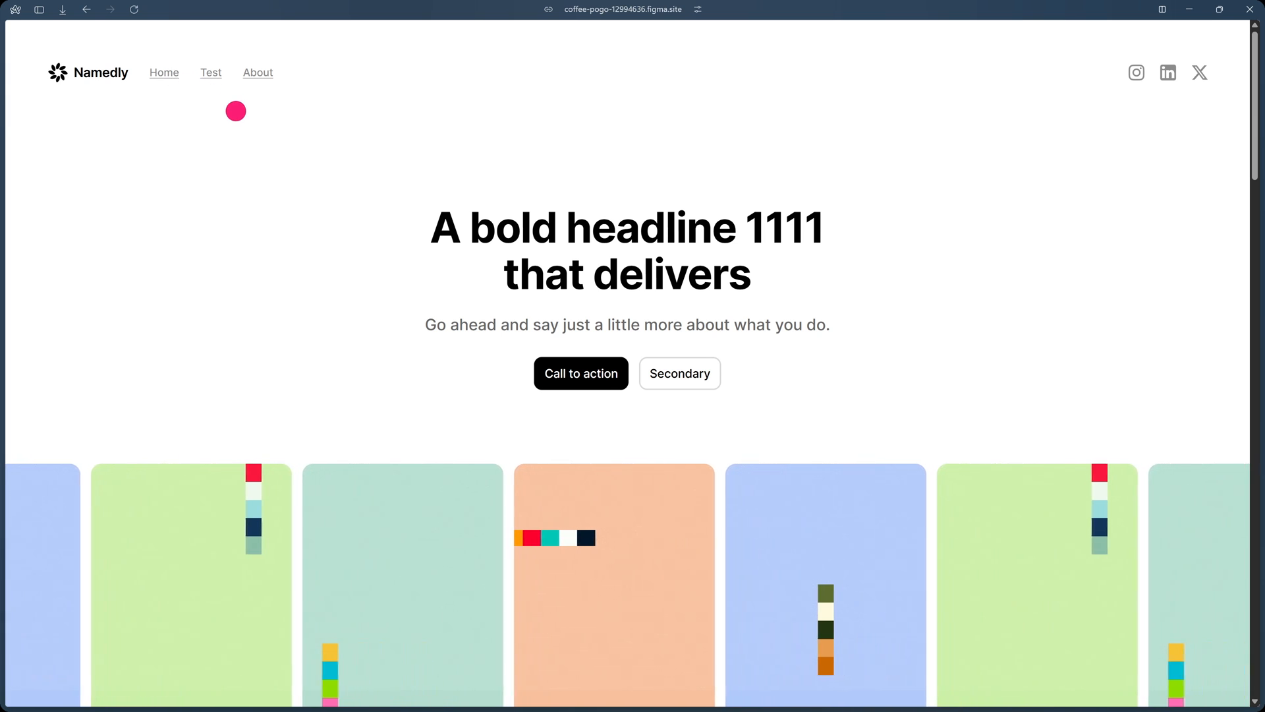
# Browse the live Home page, visit the Test page through its header link and return to Home through the fox logo.
pyautogui.scroll(-3, 843, 263)
pyautogui.scroll(-12, 844, 264)
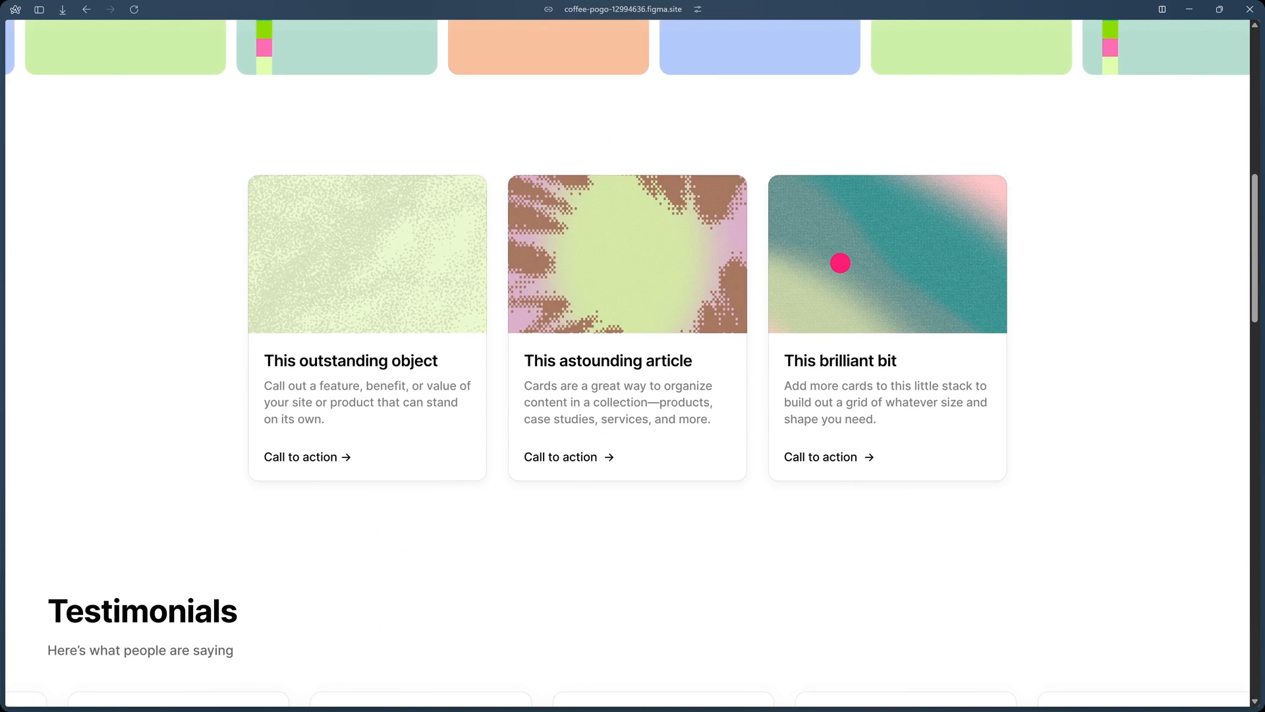
pyautogui.scroll(15, 844, 261)
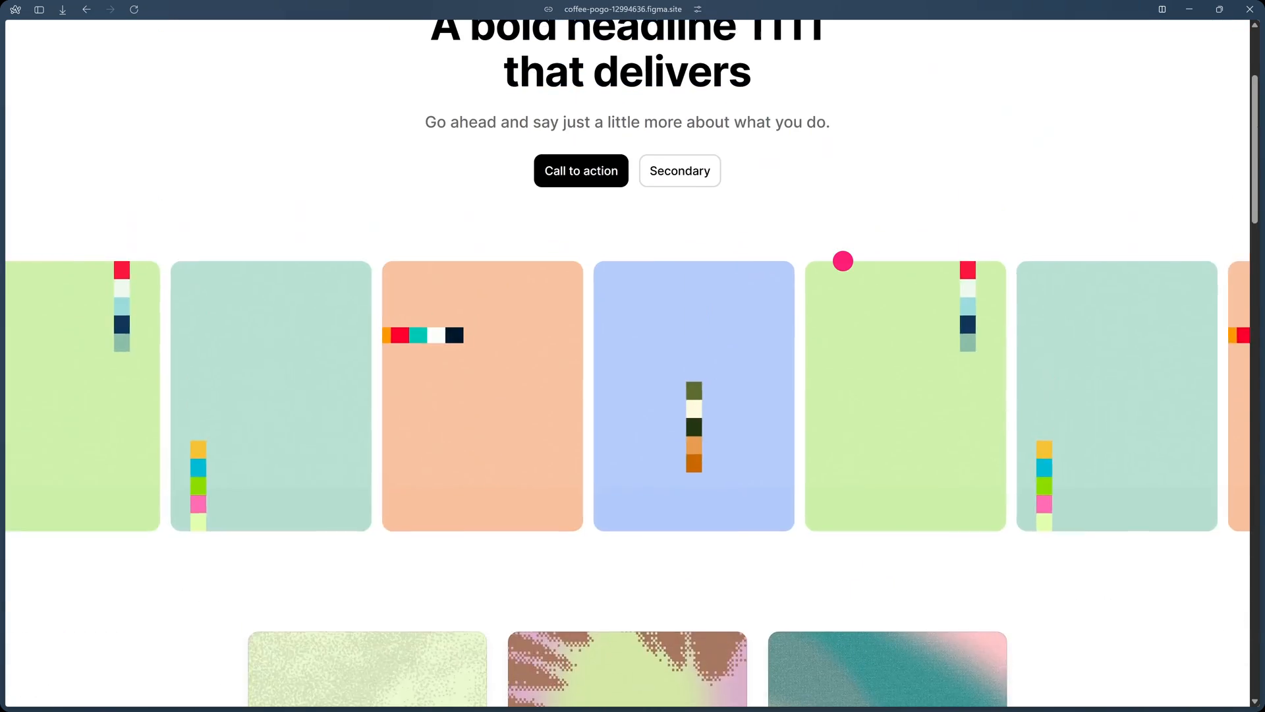
pyautogui.scroll(2, 845, 261)
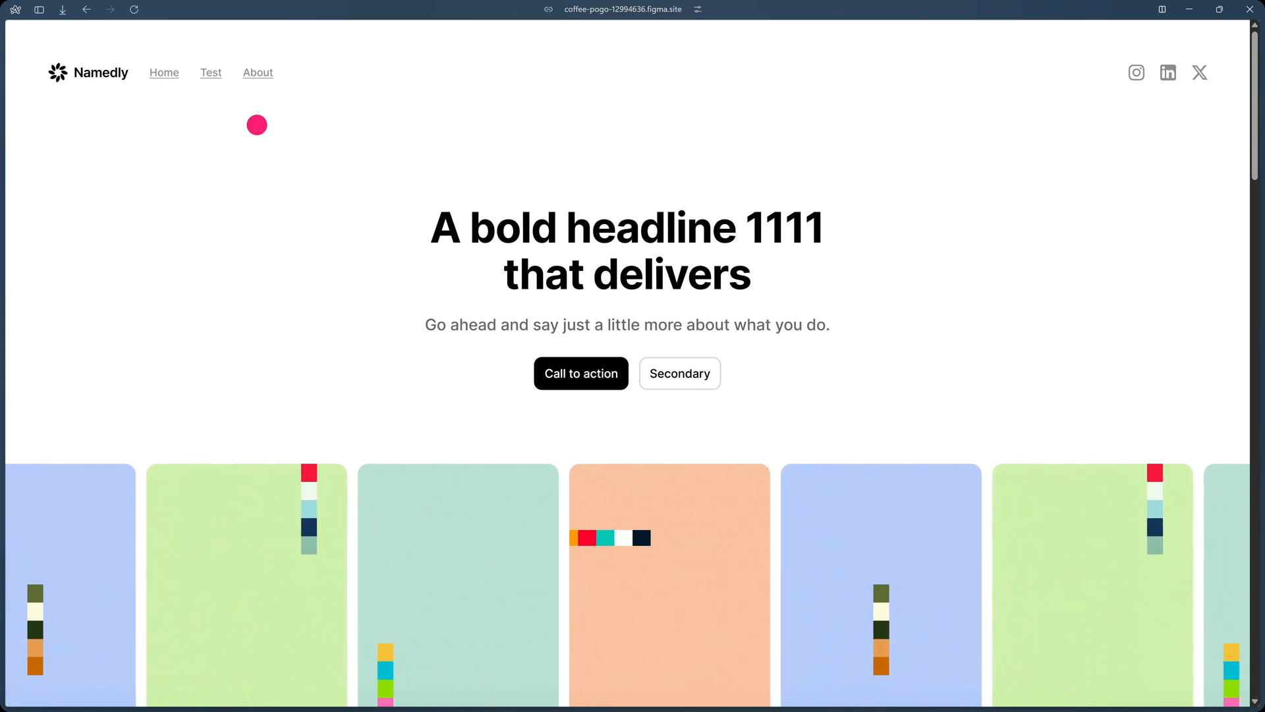
pyautogui.click(213, 73)
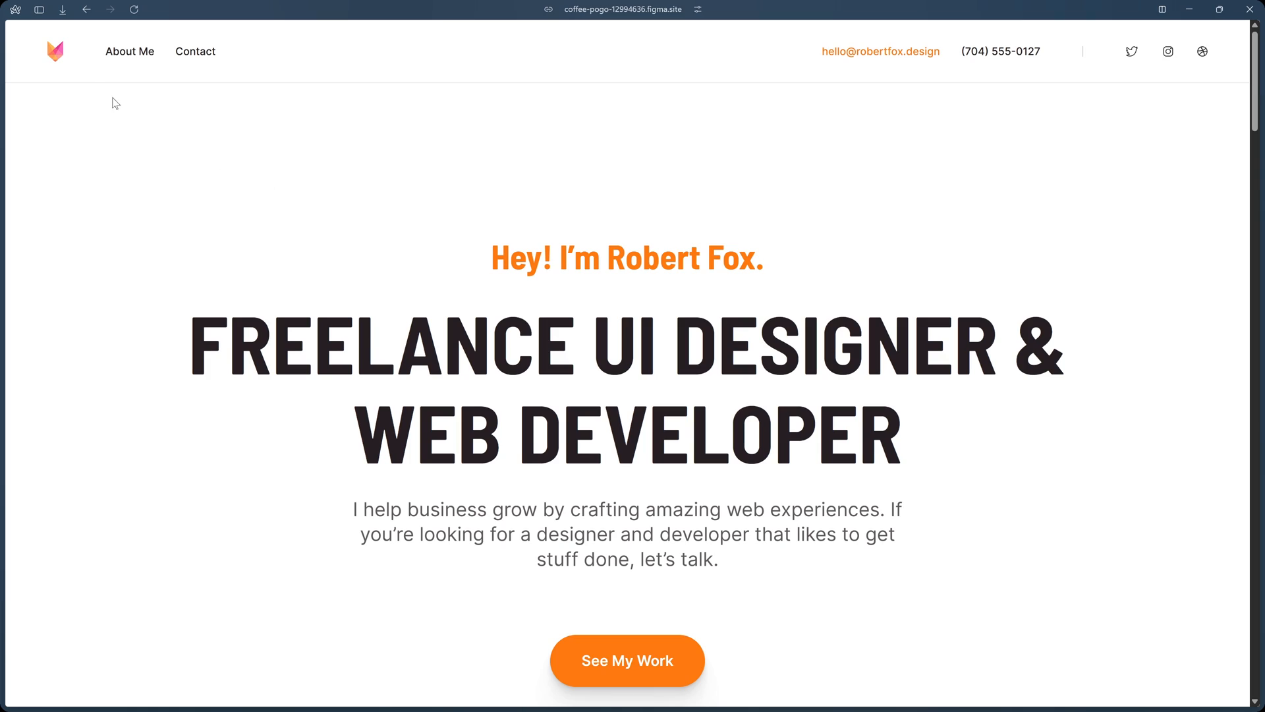
pyautogui.click(58, 57)
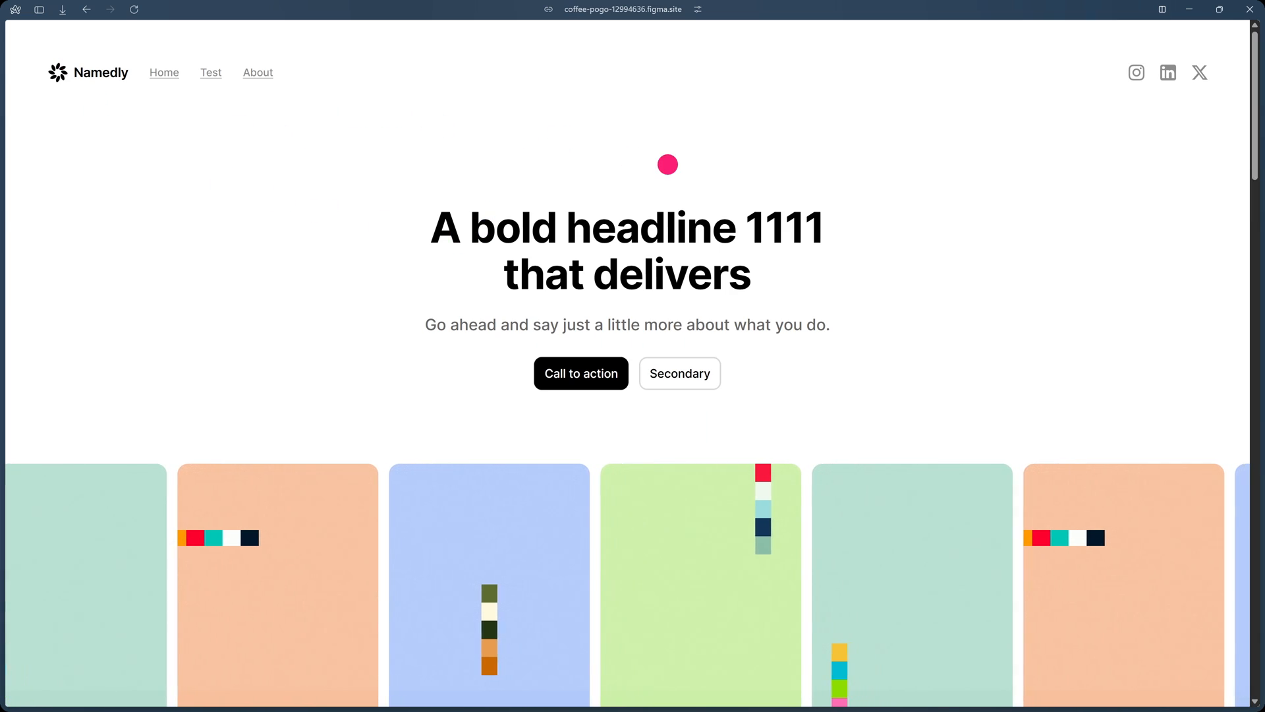
pyautogui.scroll(-15, 687, 322)
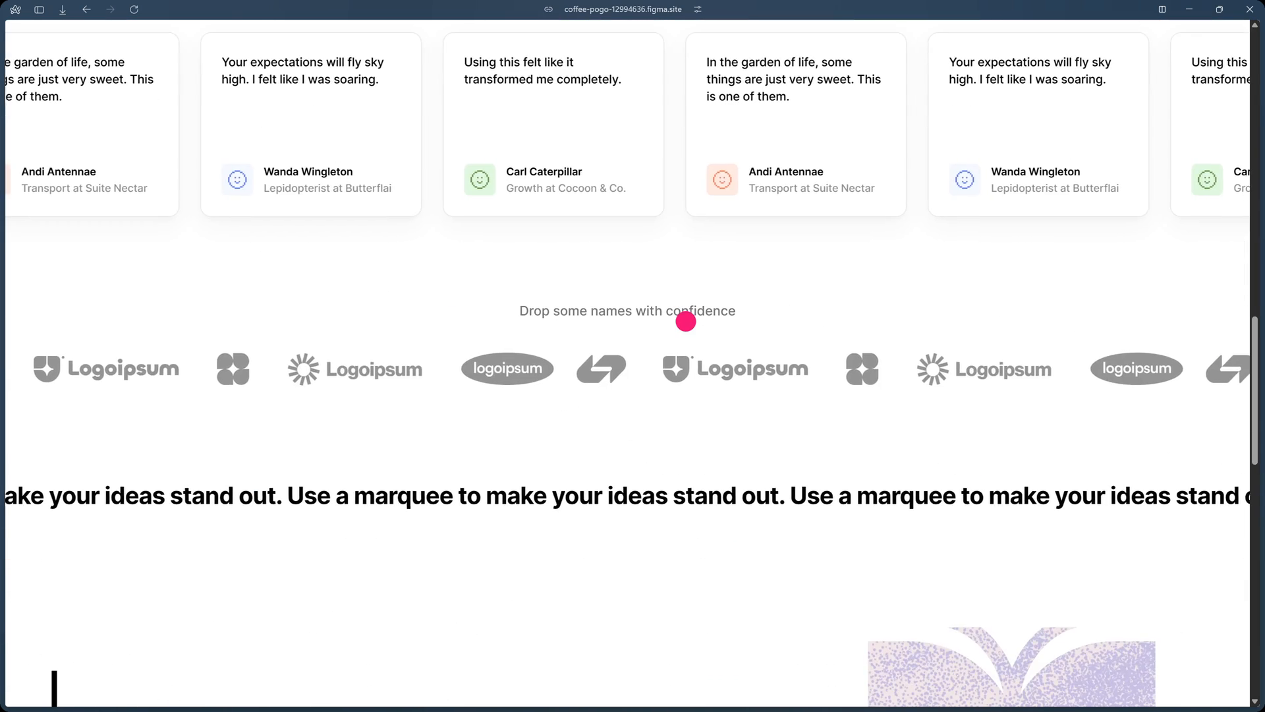
pyautogui.scroll(15, 686, 322)
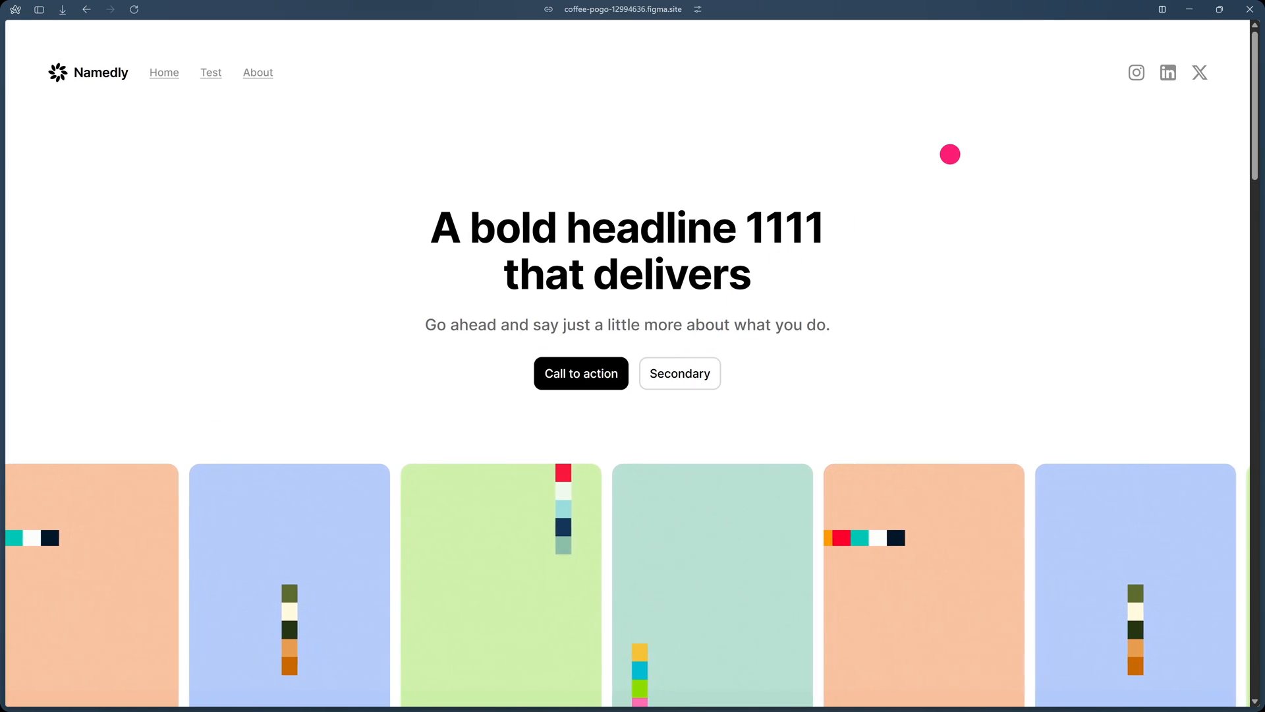
# Switch back to Figma, close the publish details and examine the Home, /about and /test webpages and Home's breakpoints.
pyautogui.hotkey('alt', 'Tab')
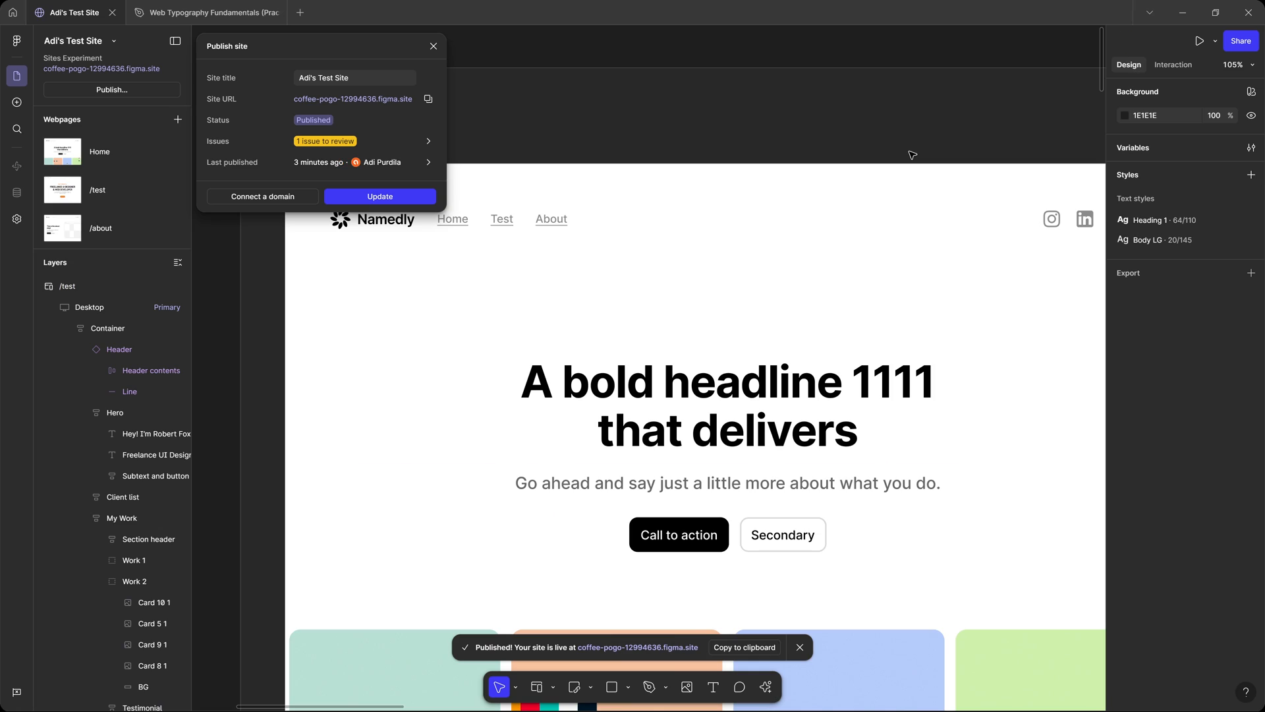
pyautogui.click(434, 46)
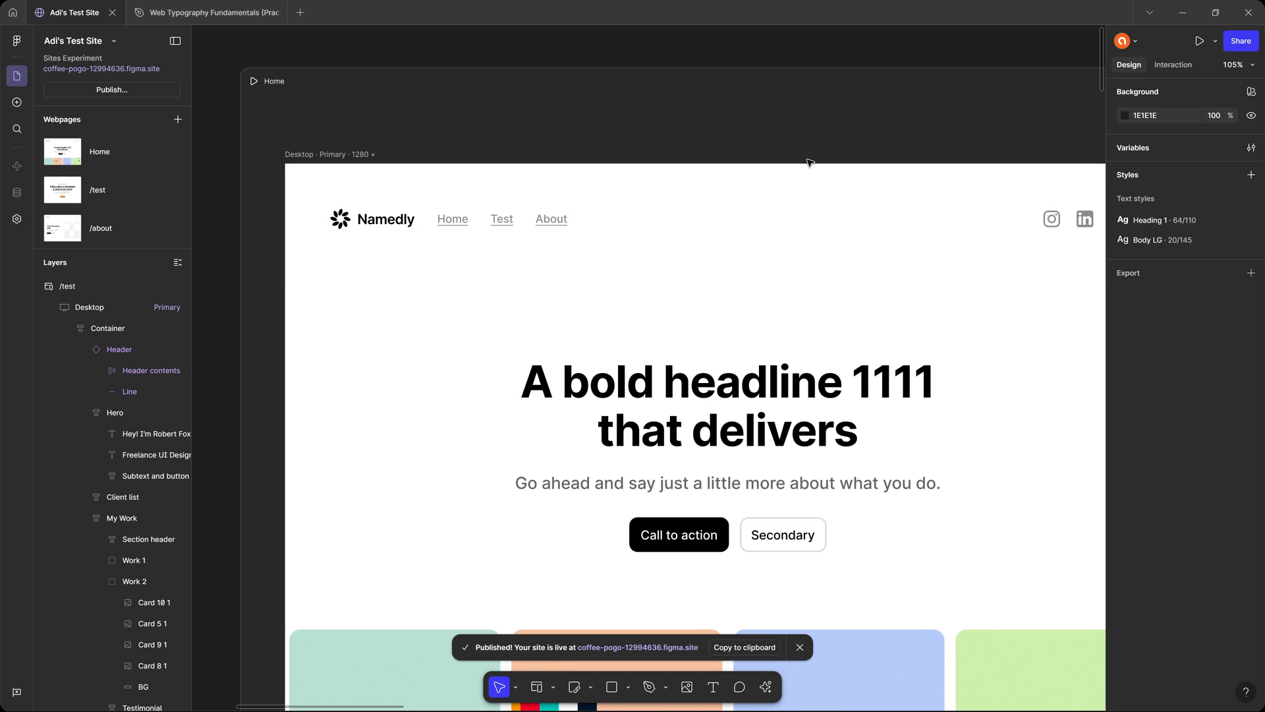
pyautogui.hotkey('shift', '1')
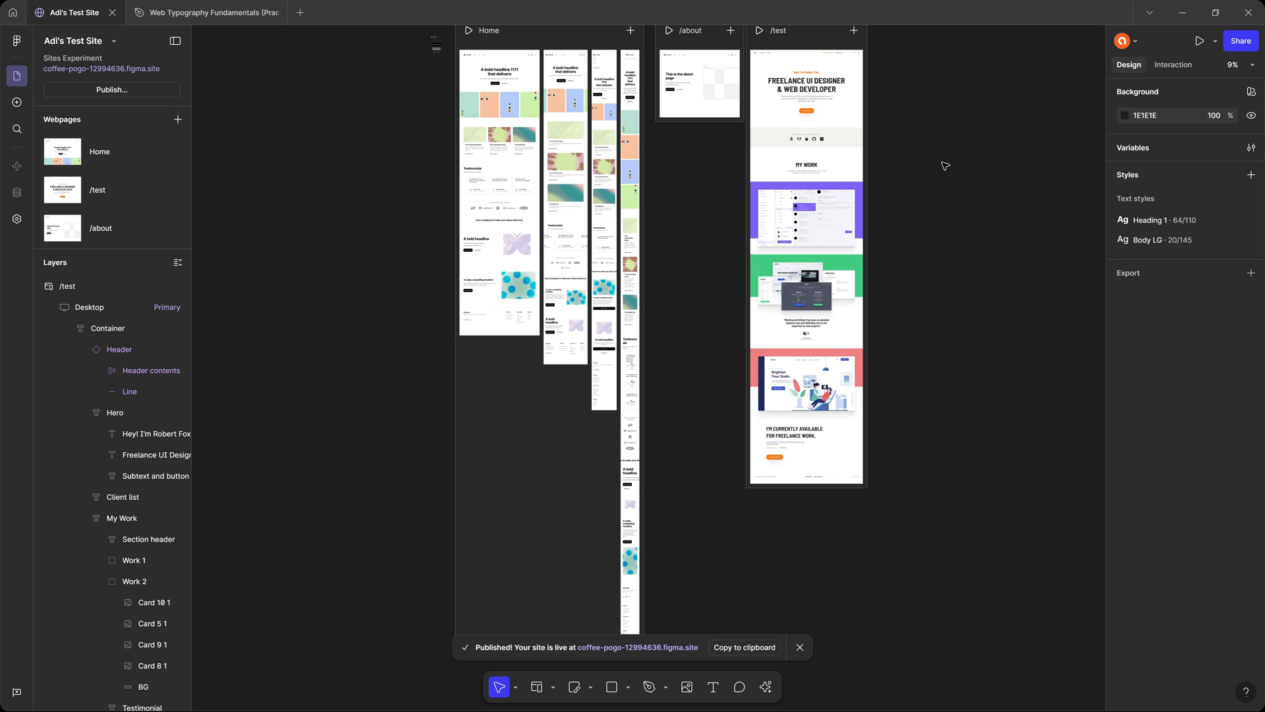
pyautogui.scroll(2, 945, 165)
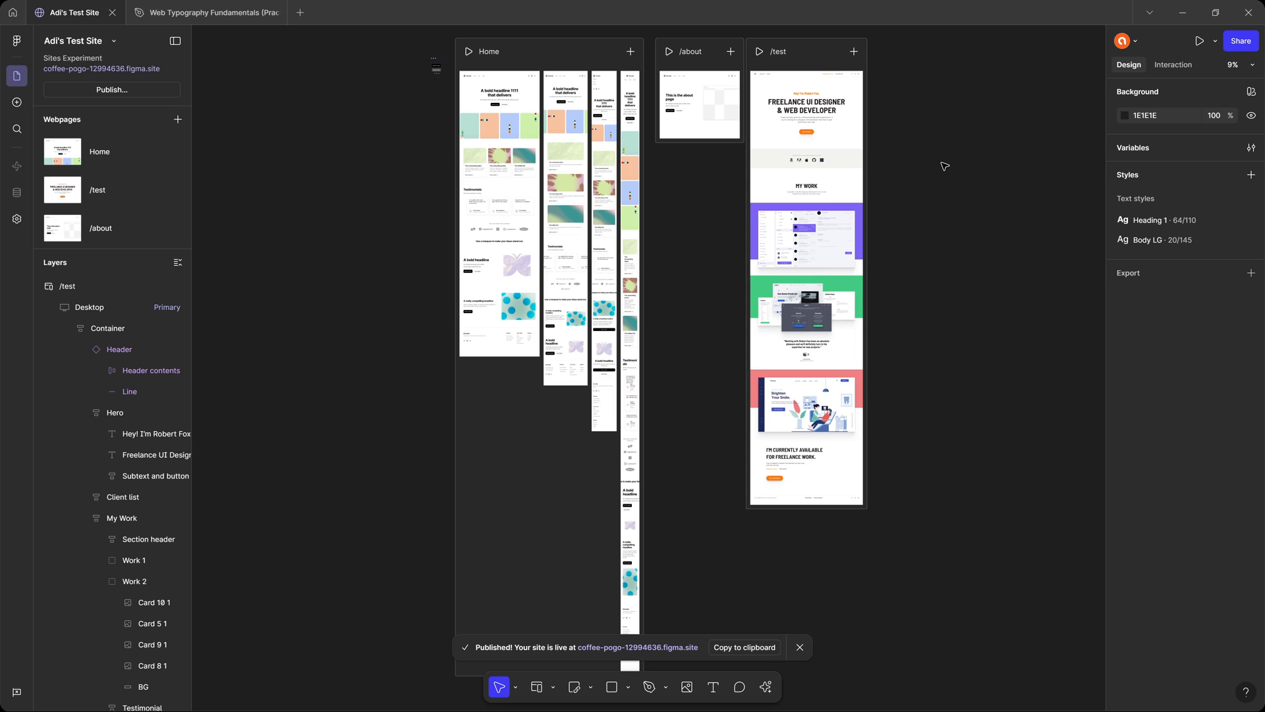
pyautogui.scroll(5, 586, 79)
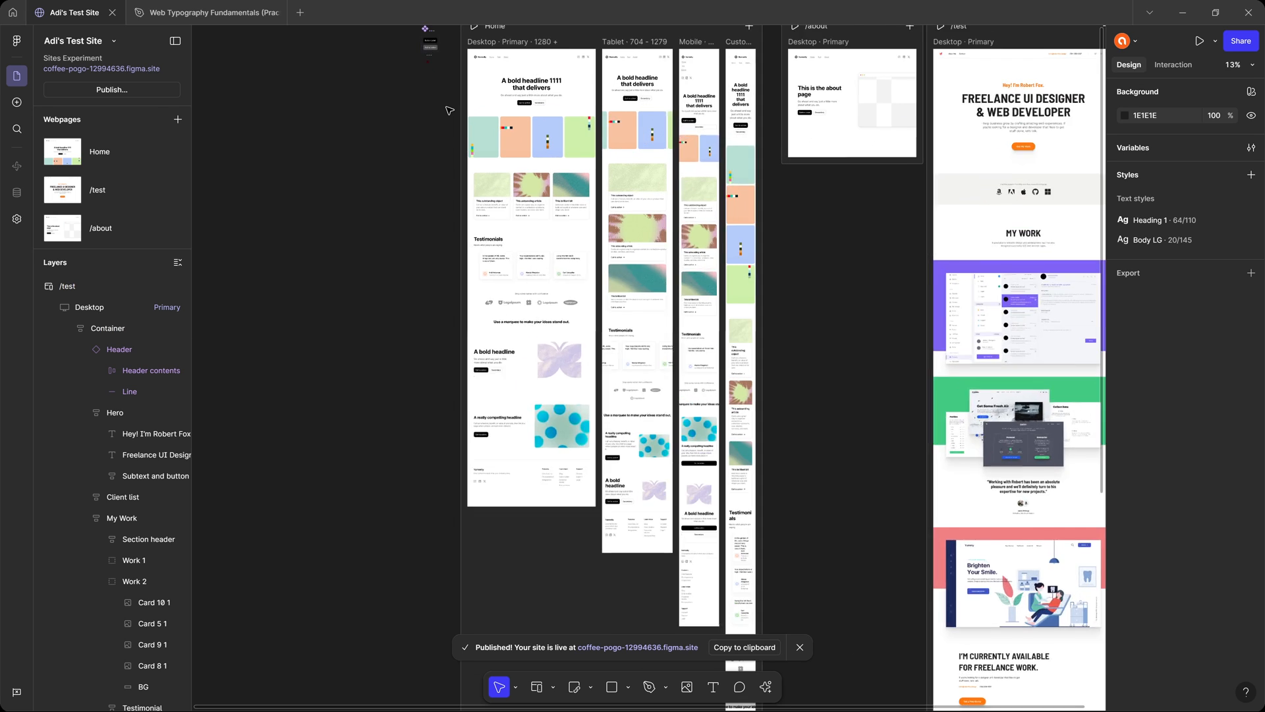
pyautogui.moveTo(696, 118); pyautogui.dragTo(646, 201)
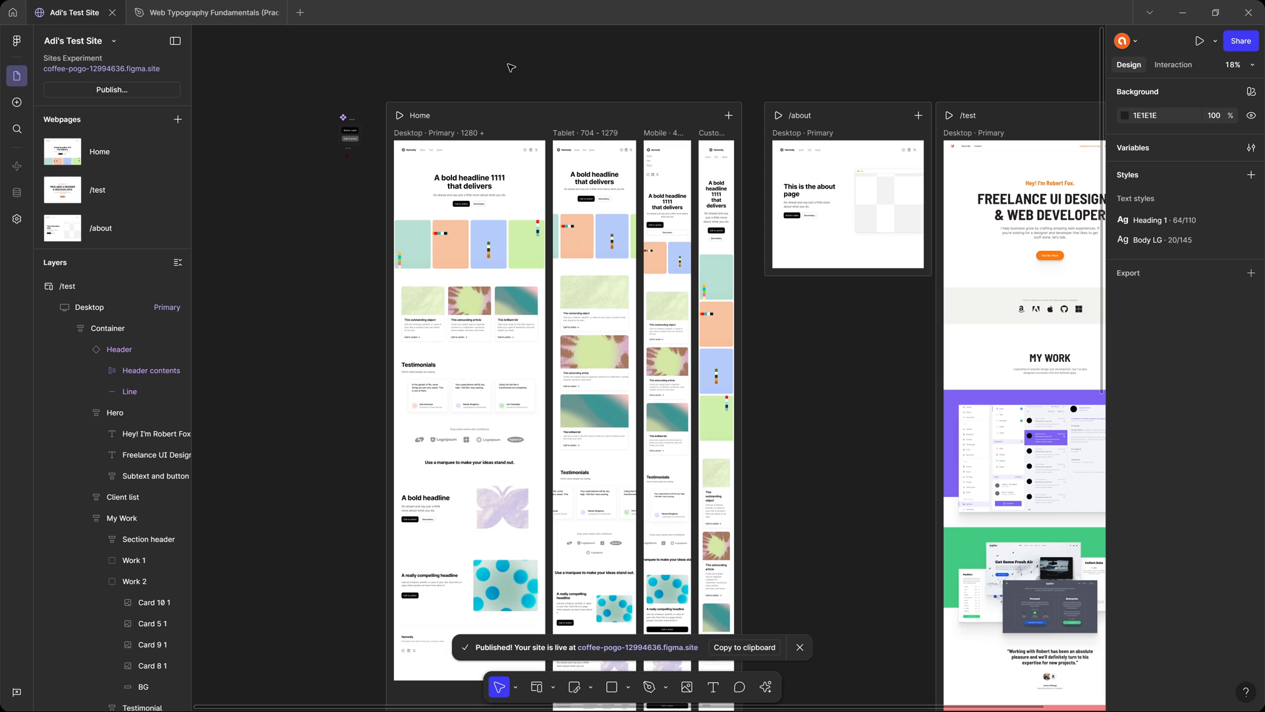
pyautogui.scroll(4, 487, 92)
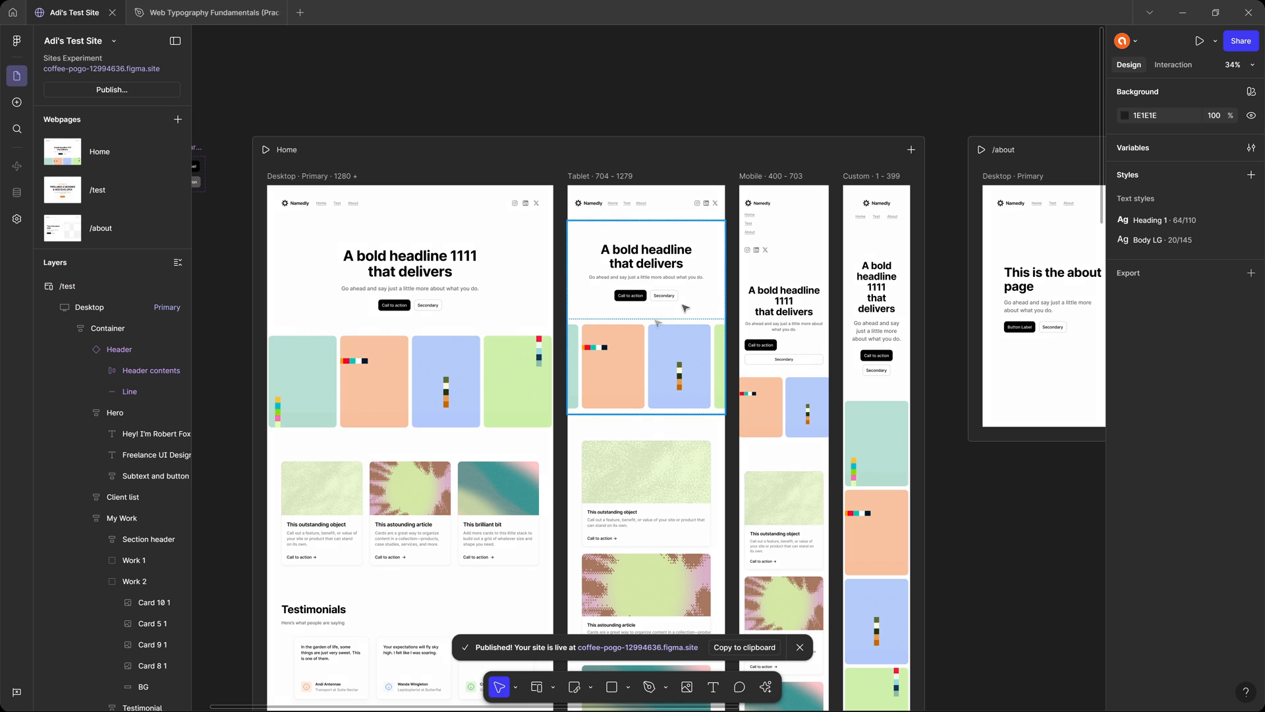
pyautogui.scroll(-2, 685, 308)
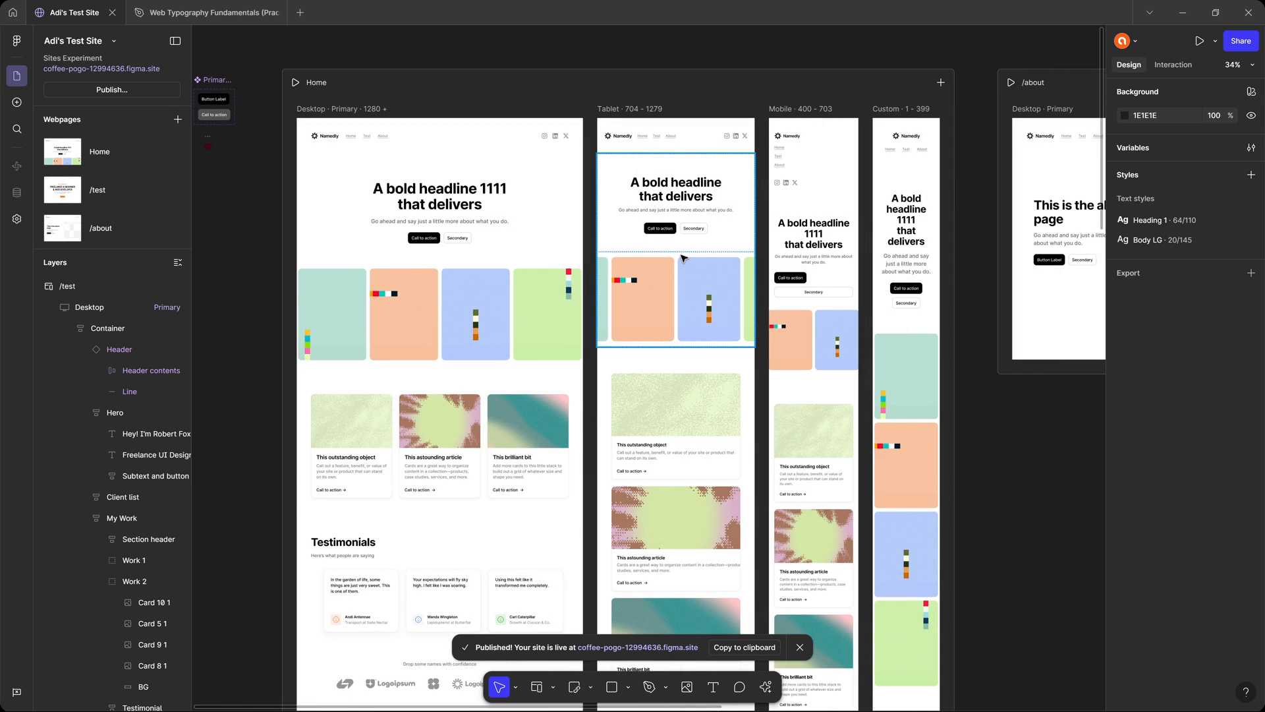
# Check the interaction settings of the Home page's desktop hero section (Hero 1) and deselect it.
pyautogui.click(489, 204)
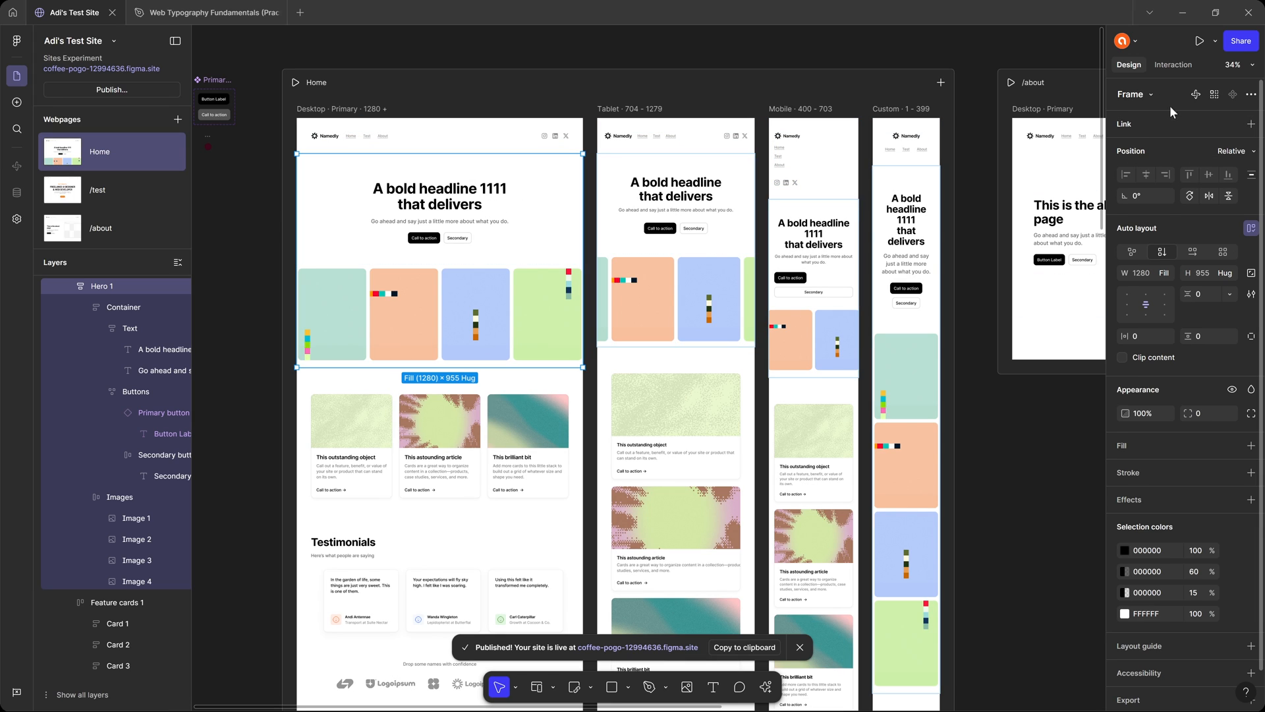
pyautogui.click(1180, 64)
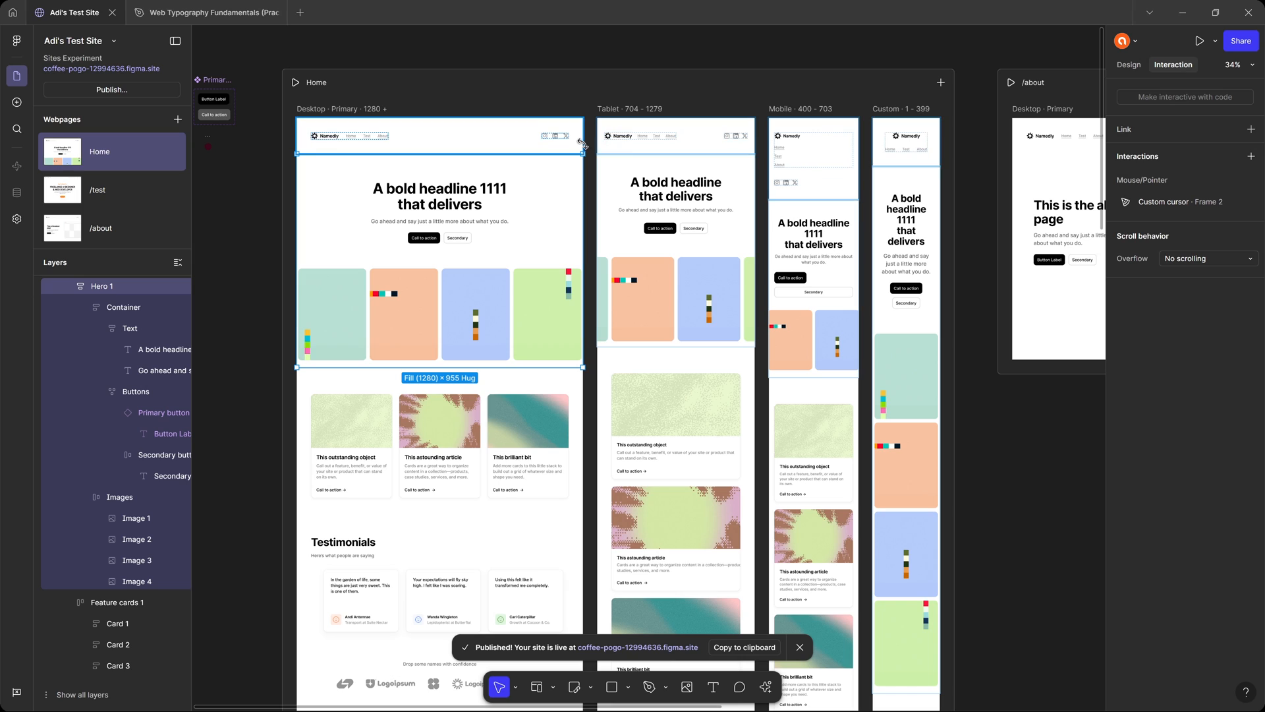
pyautogui.click(452, 52)
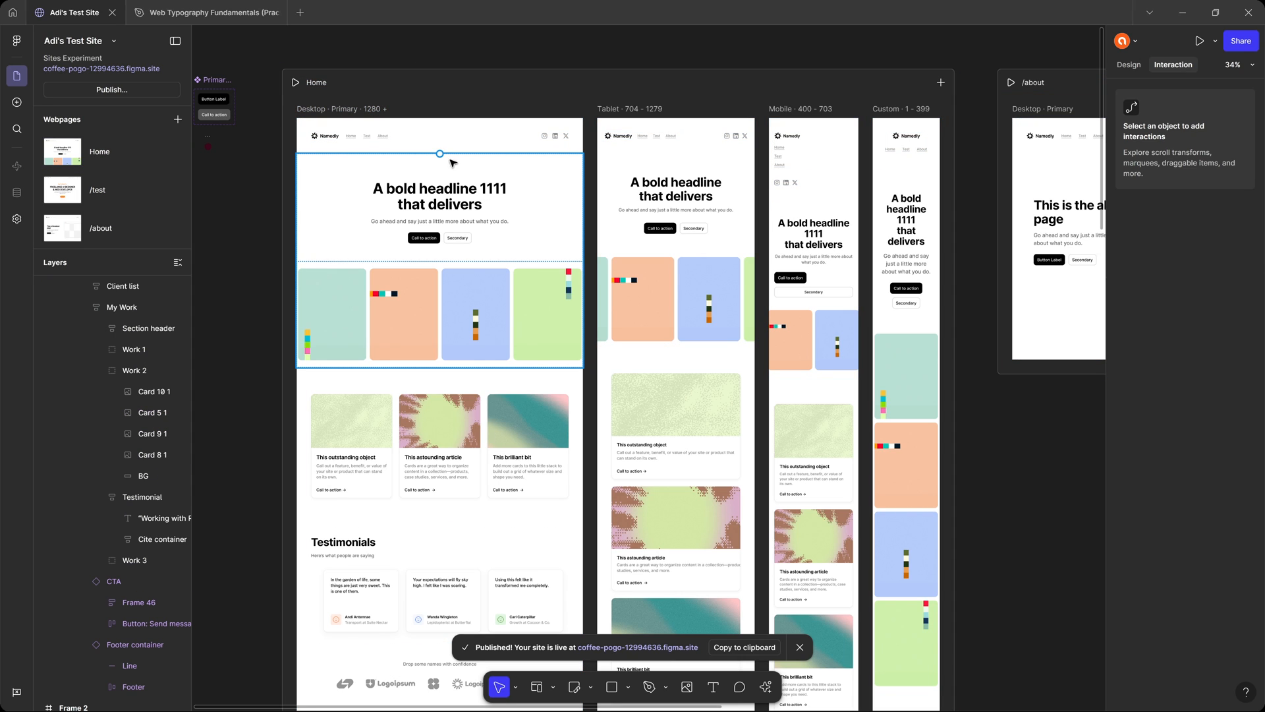
# Review the interaction settings of the desktop header, hero and Testimonials sections, returning to the Testimonials section's design properties.
pyautogui.click(431, 139)
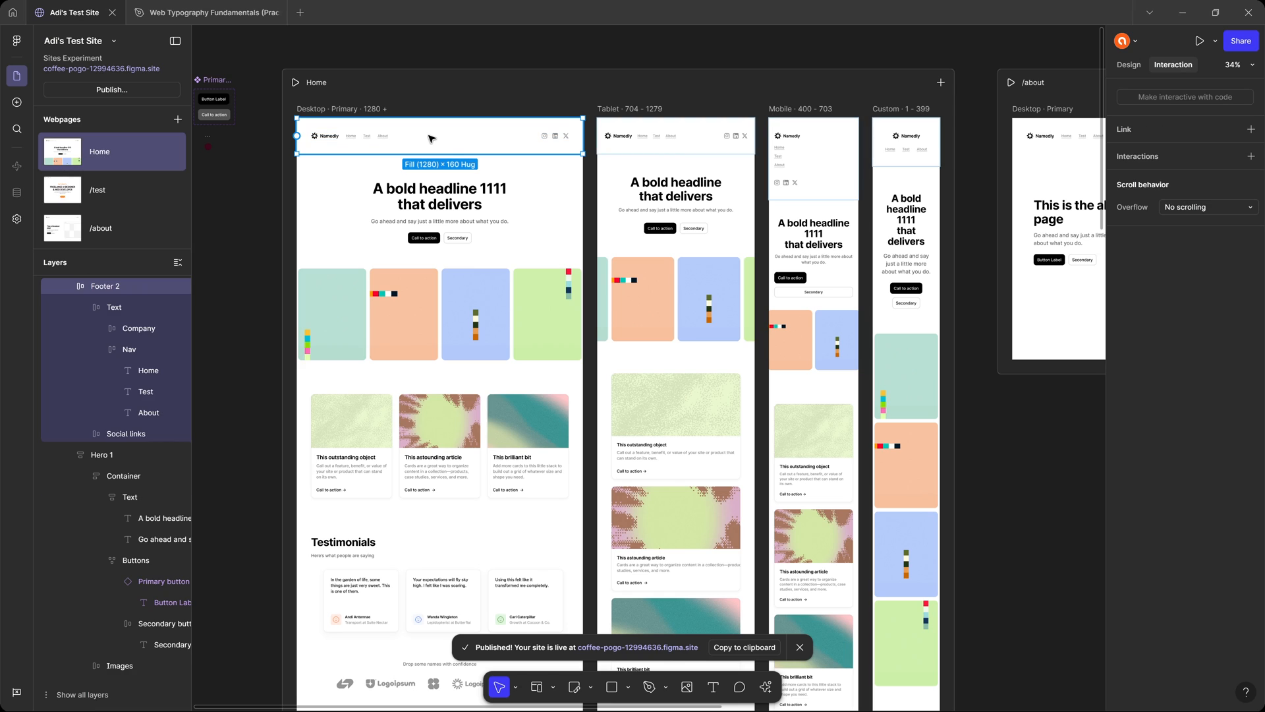
pyautogui.click(452, 402)
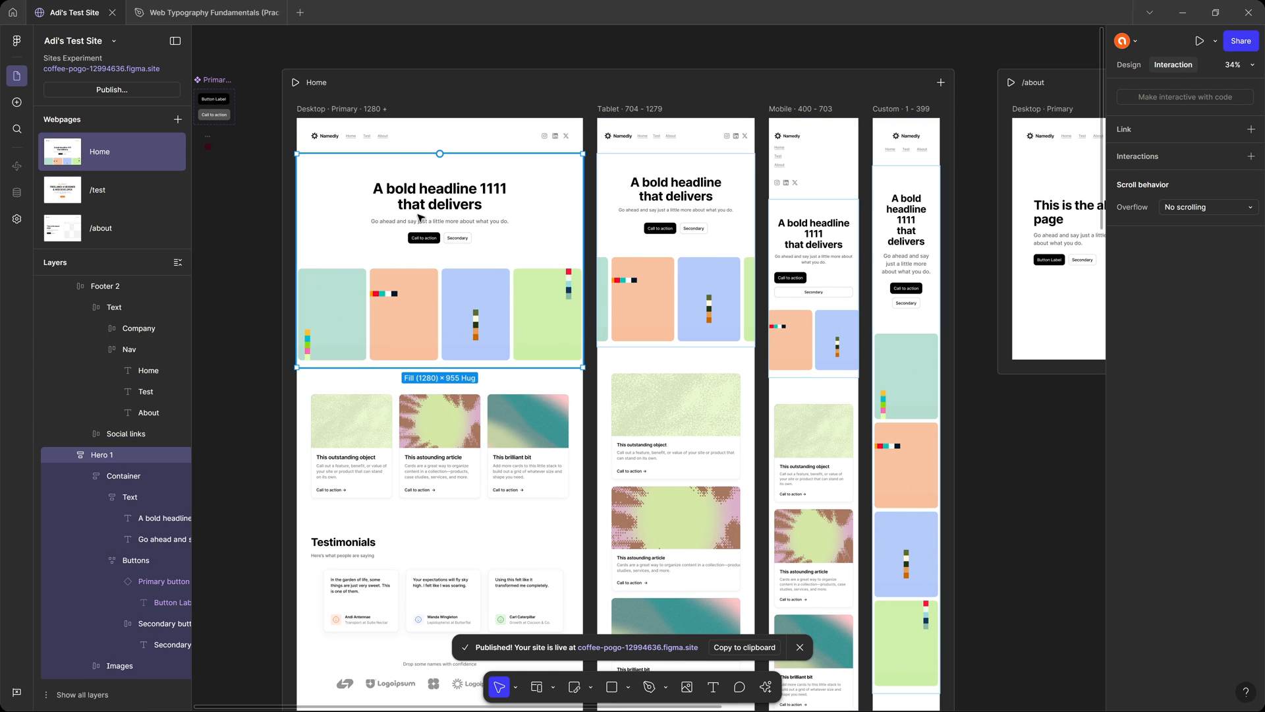
pyautogui.click(453, 597)
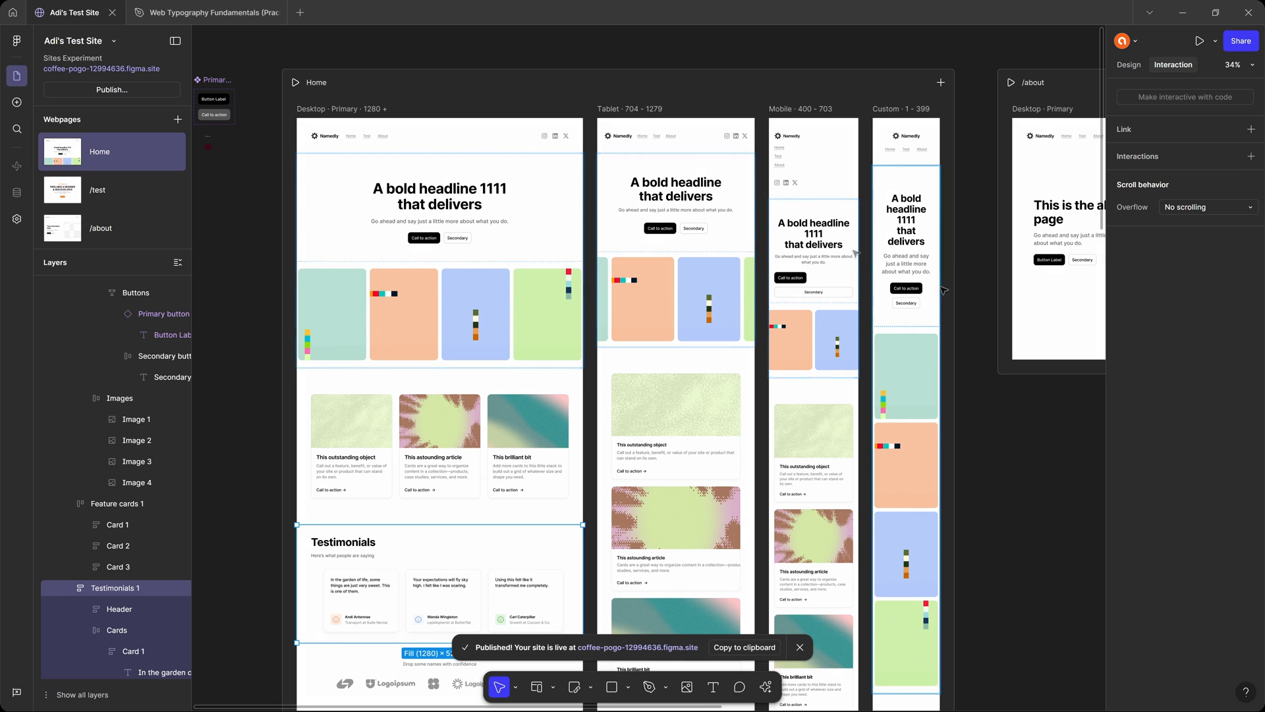
pyautogui.scroll(-10, 694, 435)
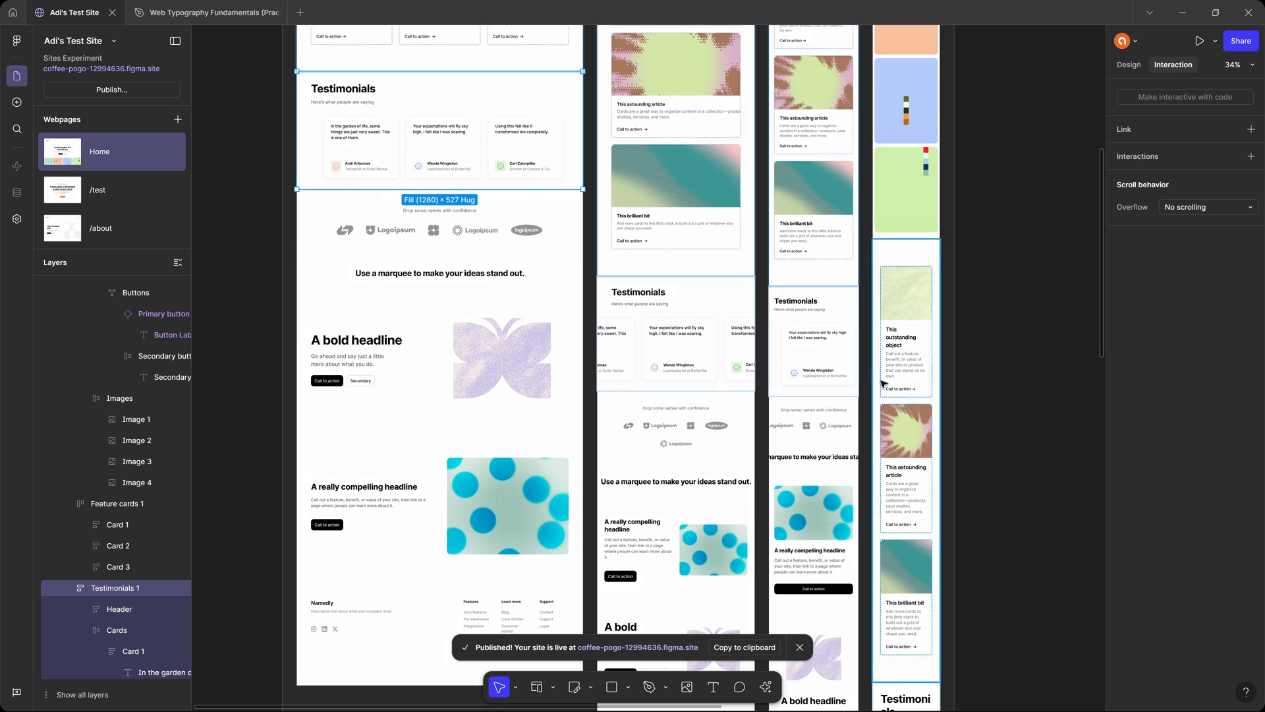
pyautogui.scroll(-2, 614, 567)
pyautogui.scroll(5, 615, 566)
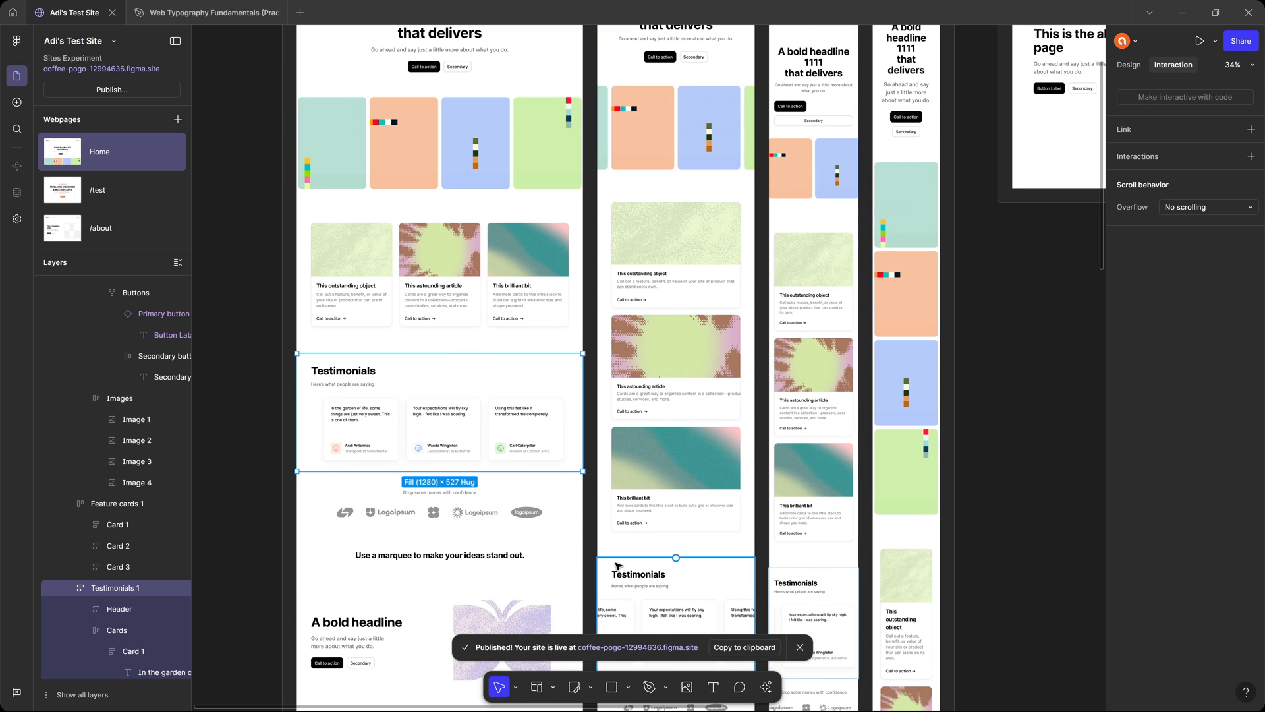
pyautogui.click(1129, 65)
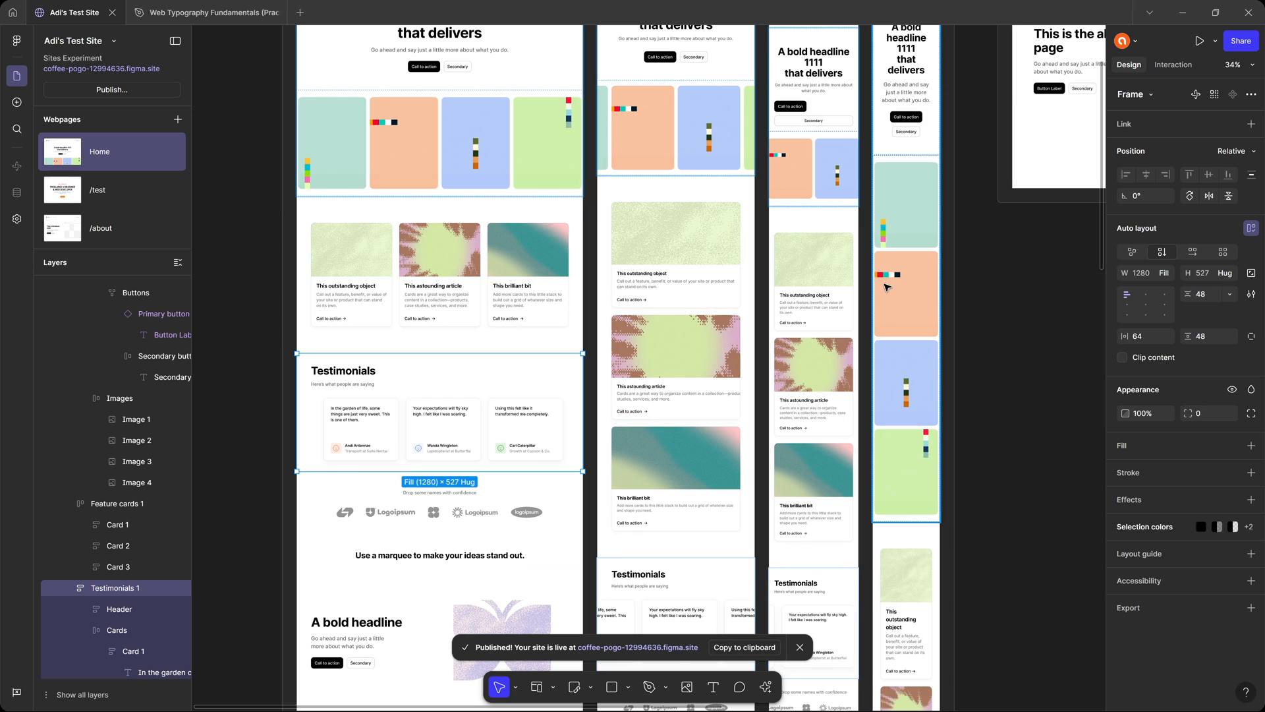
pyautogui.scroll(4, 843, 451)
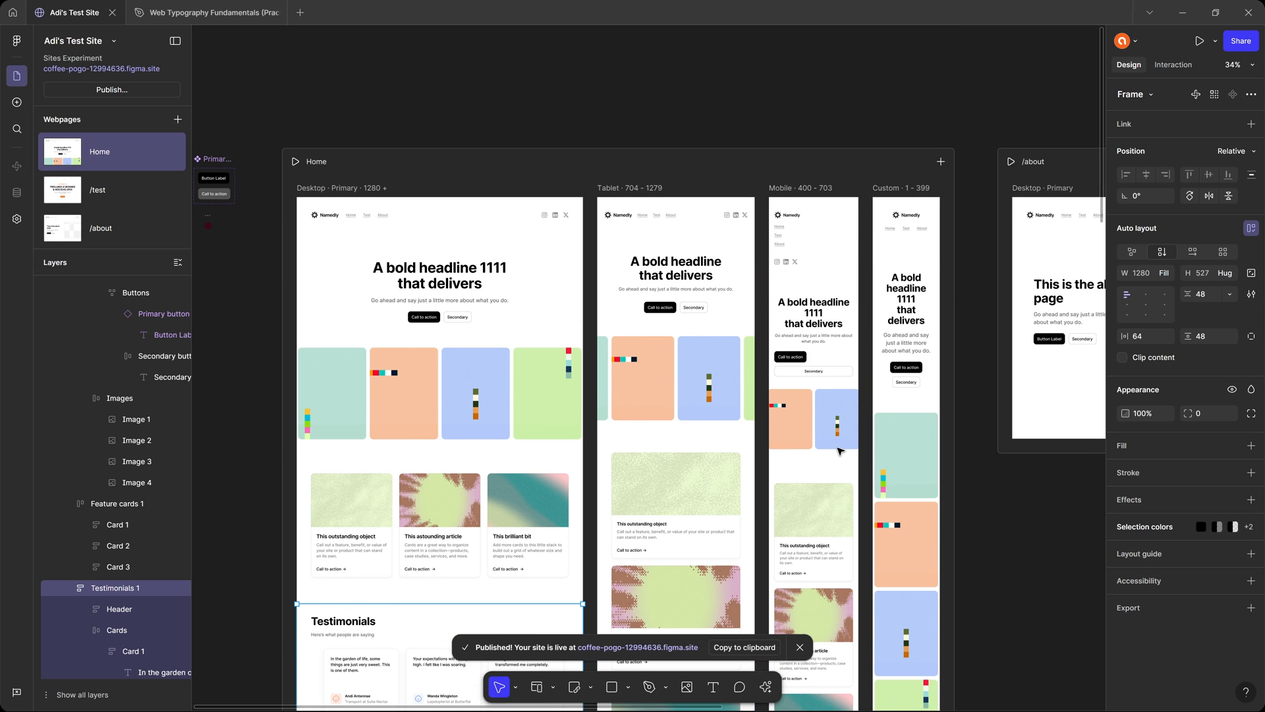
# Examine the Home page's desktop layout and the /test and /about webpages, and clear the selection.
pyautogui.scroll(-1, 841, 452)
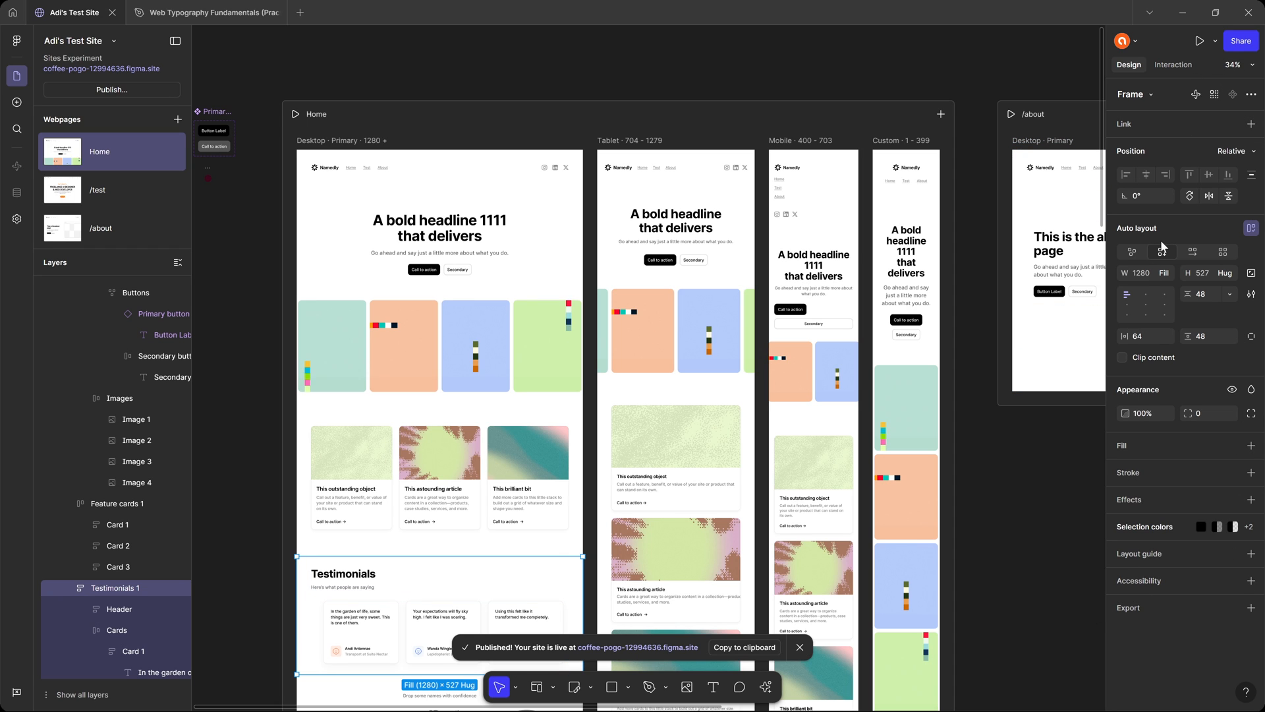
pyautogui.scroll(4, 375, 85)
pyautogui.moveTo(463, 215); pyautogui.dragTo(487, 142)
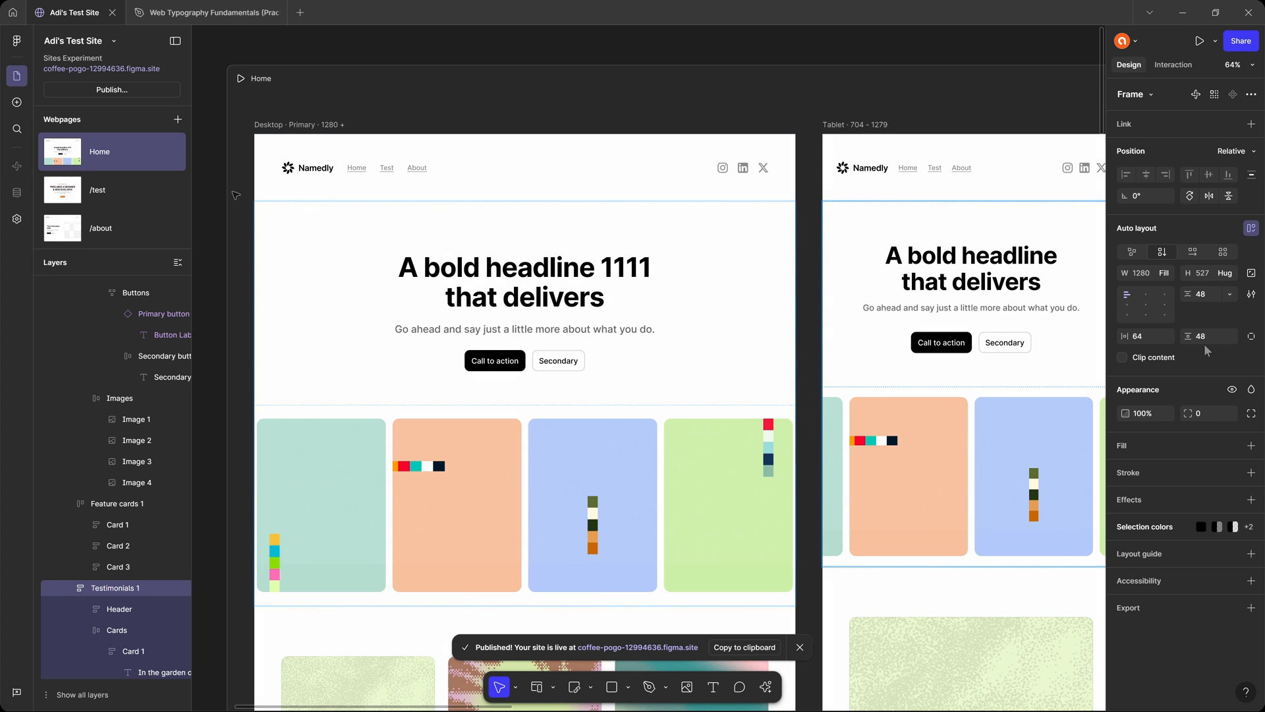
pyautogui.click(99, 189)
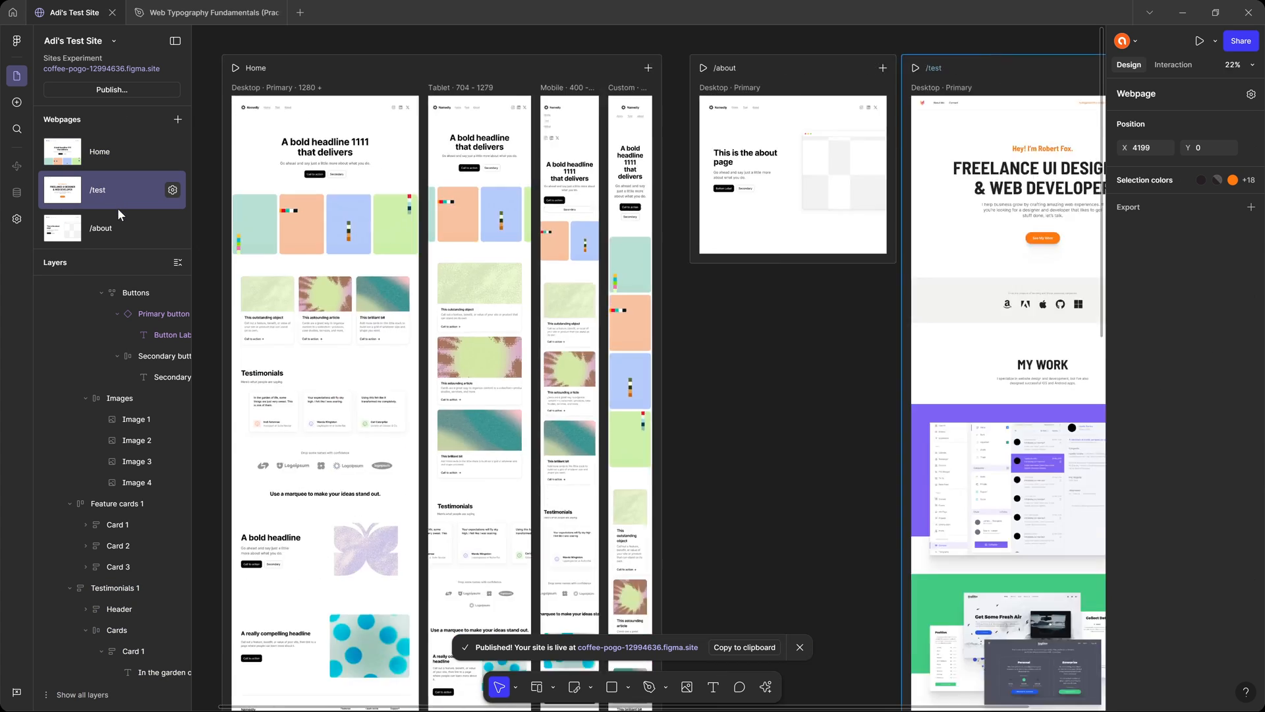
pyautogui.click(117, 220)
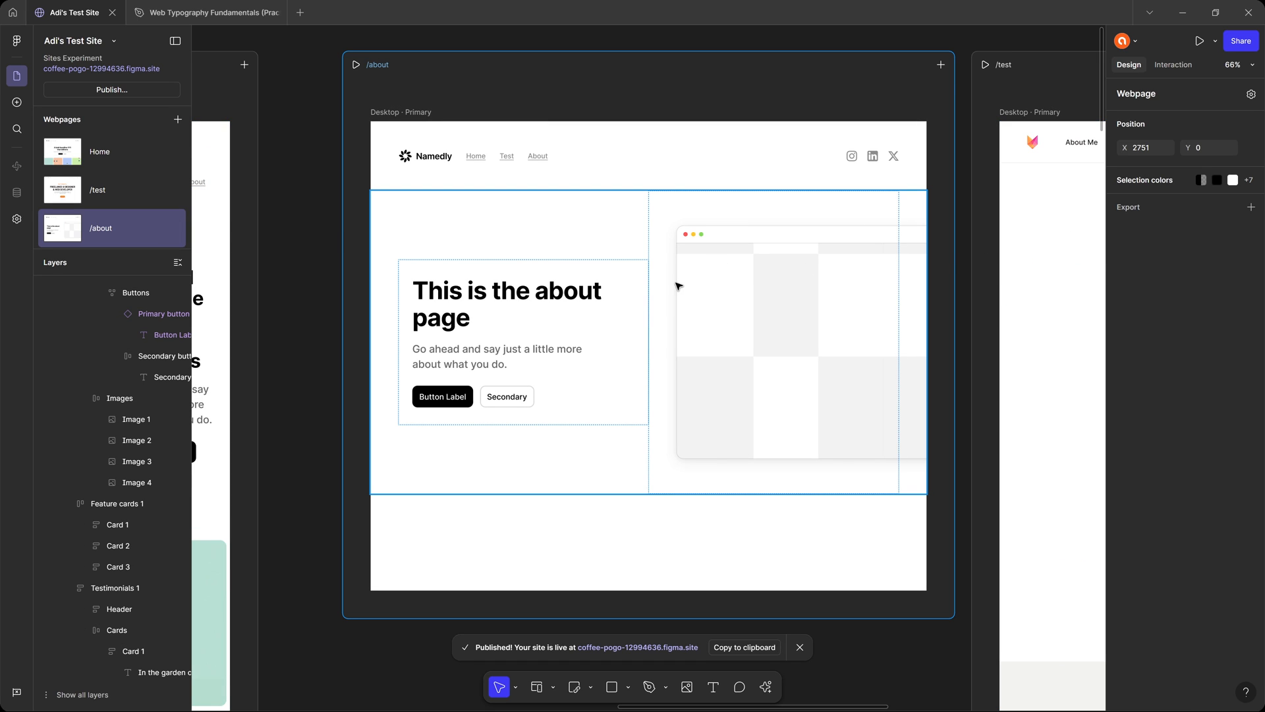
pyautogui.click(297, 57)
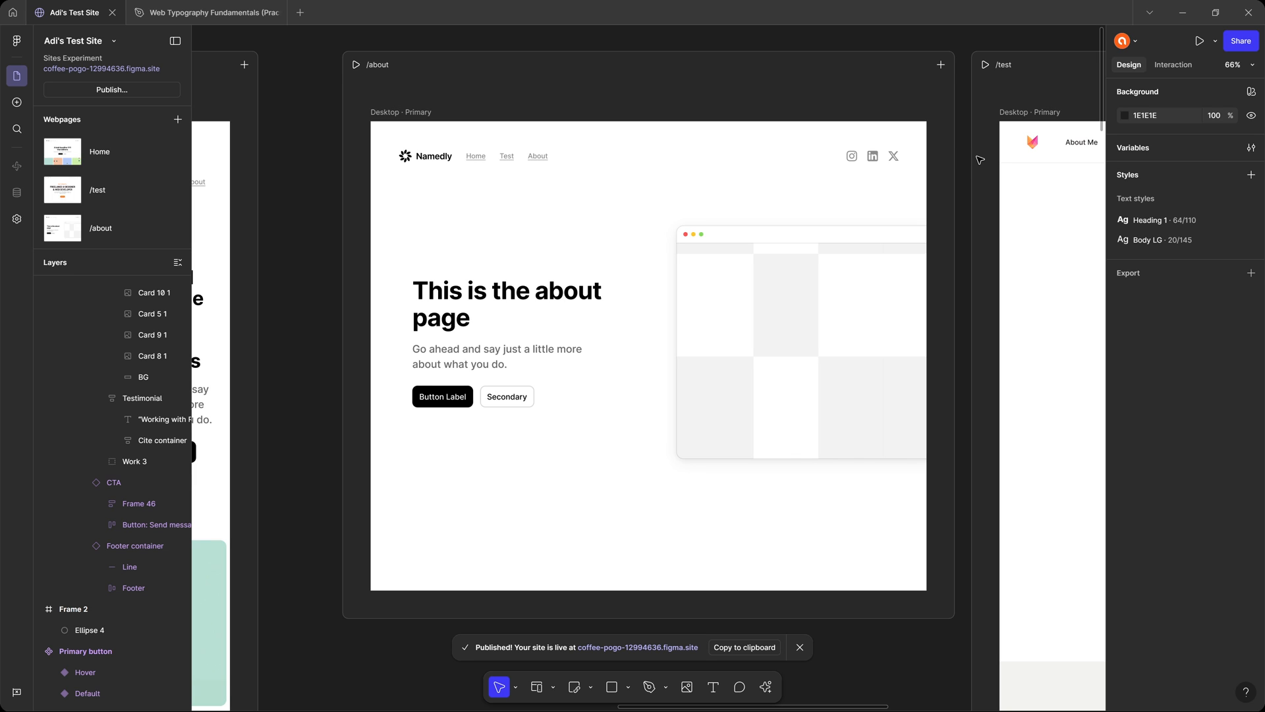
# Try widening the Home page's Mobile breakpoint frame to about 406.
pyautogui.scroll(-5, 681, 220)
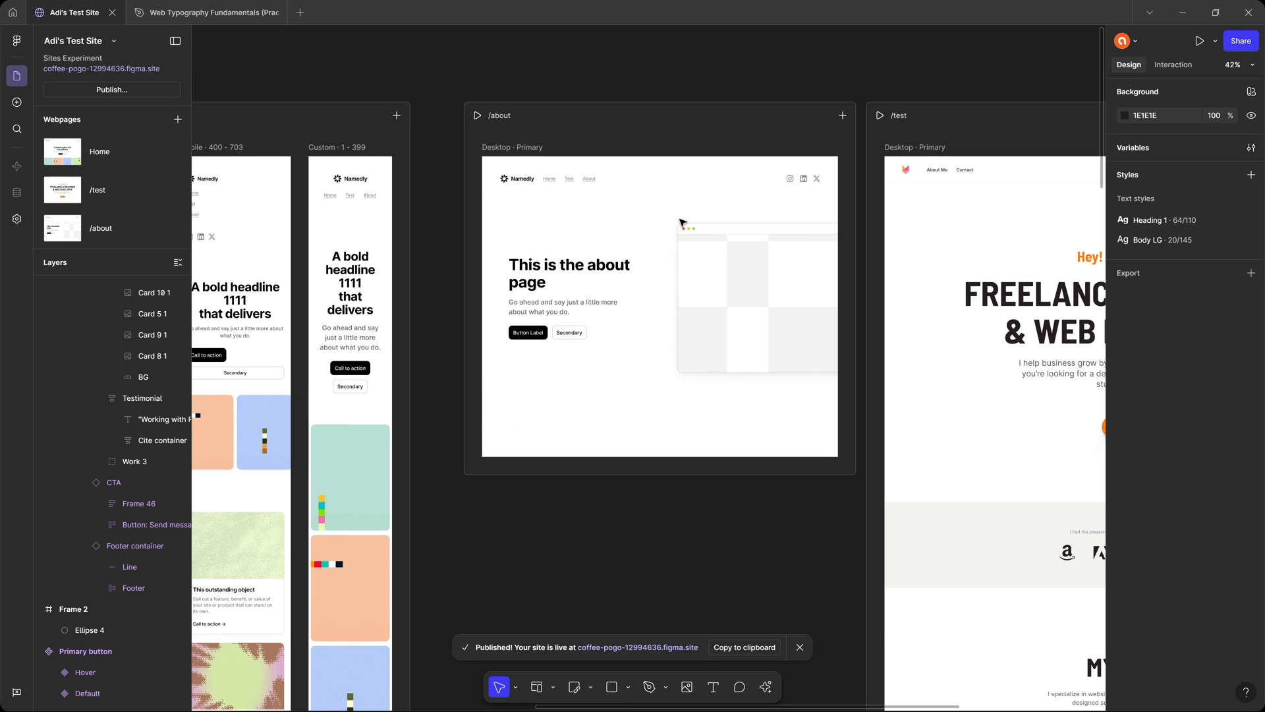
pyautogui.hscroll(-6, 536, 199)
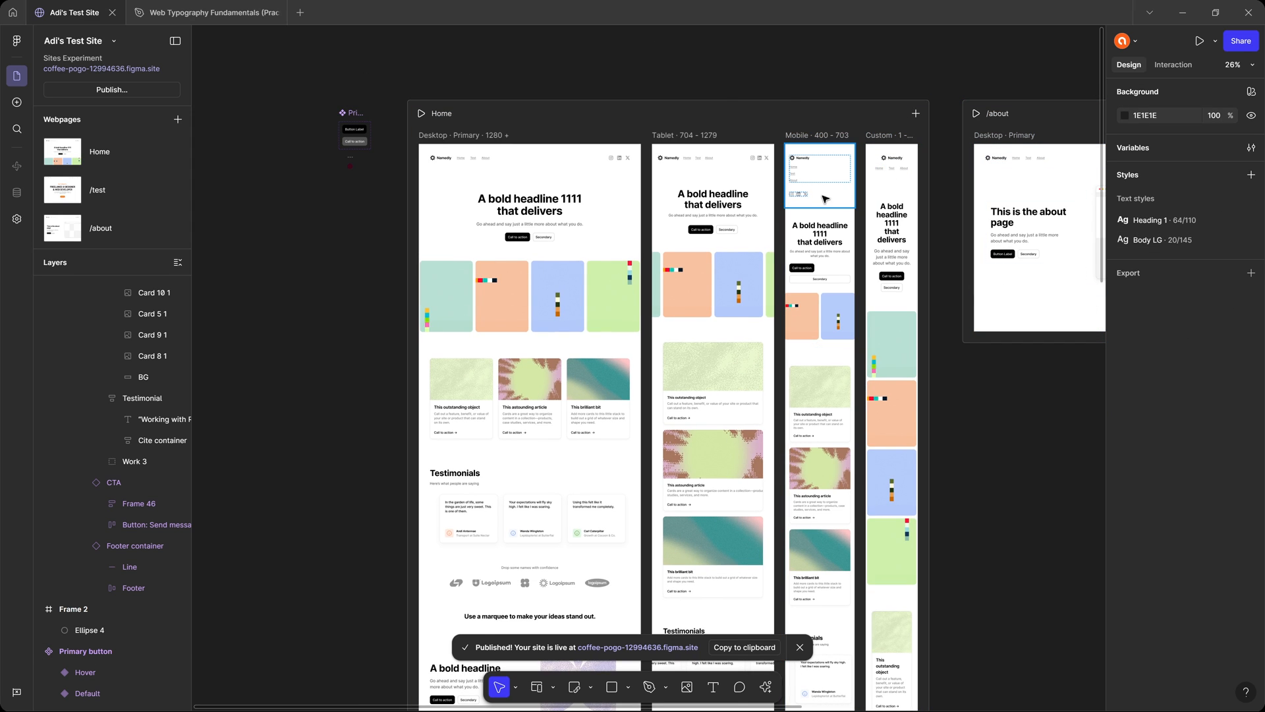
pyautogui.hscroll(4, 825, 199)
pyautogui.scroll(-1, 825, 199)
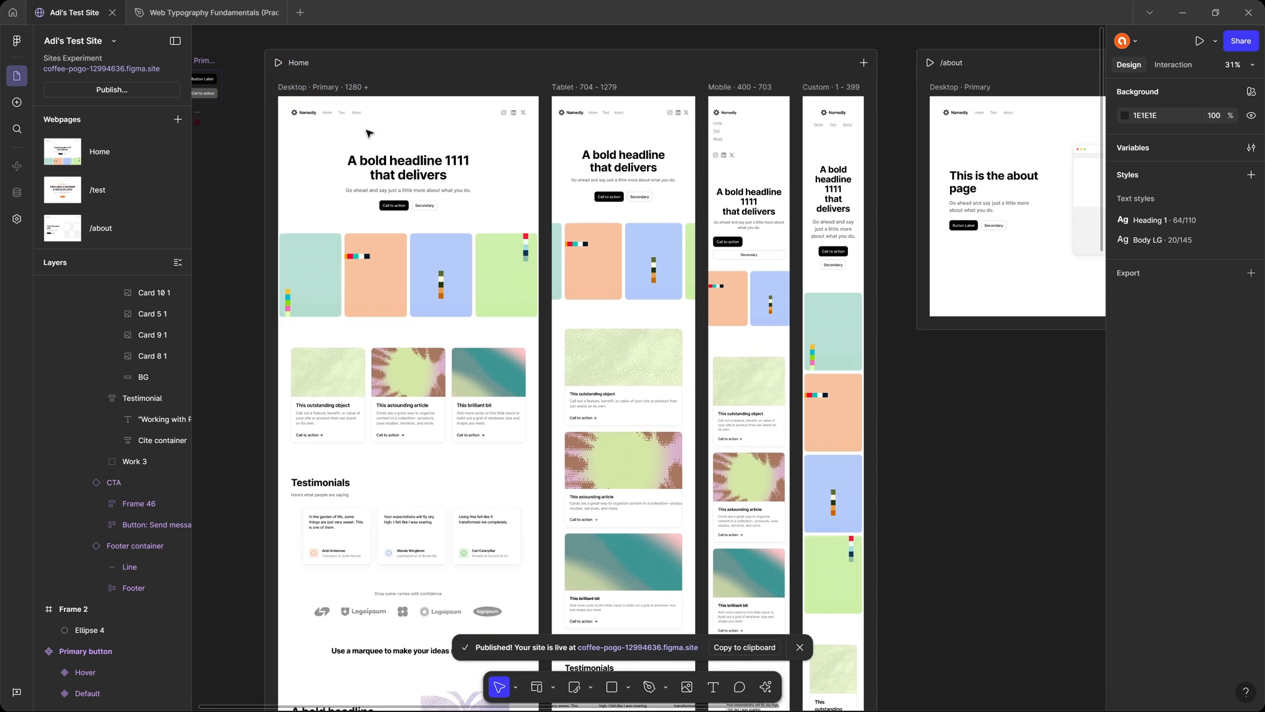
pyautogui.scroll(2, 418, 121)
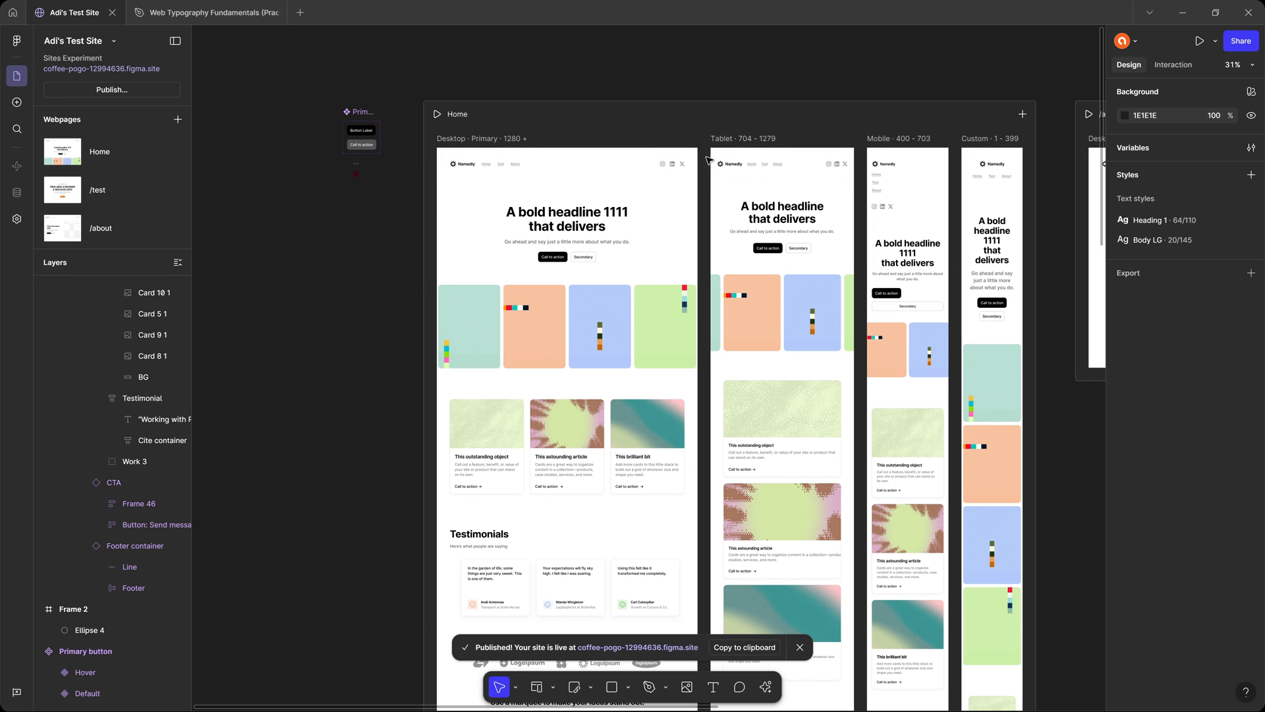
pyautogui.moveTo(829, 222); pyautogui.dragTo(723, 210)
pyautogui.scroll(3, 621, 202)
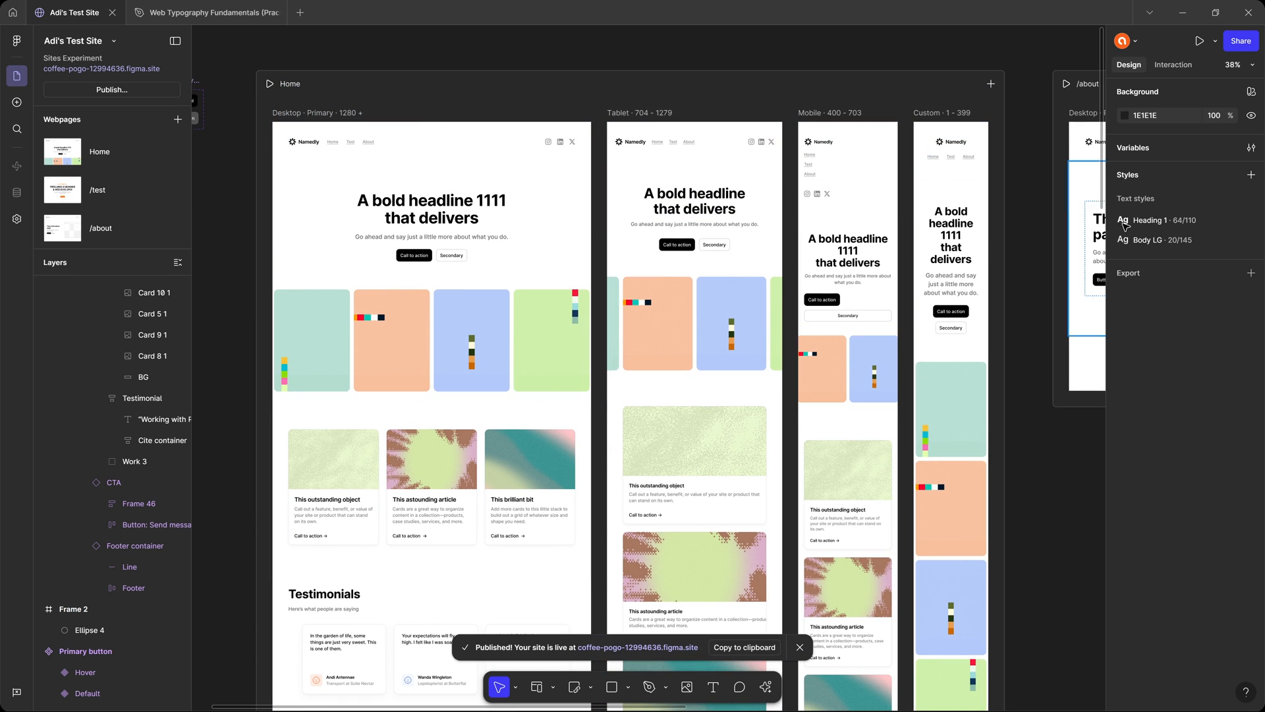
pyautogui.click(850, 113)
pyautogui.moveTo(898, 167); pyautogui.dragTo(898, 167)
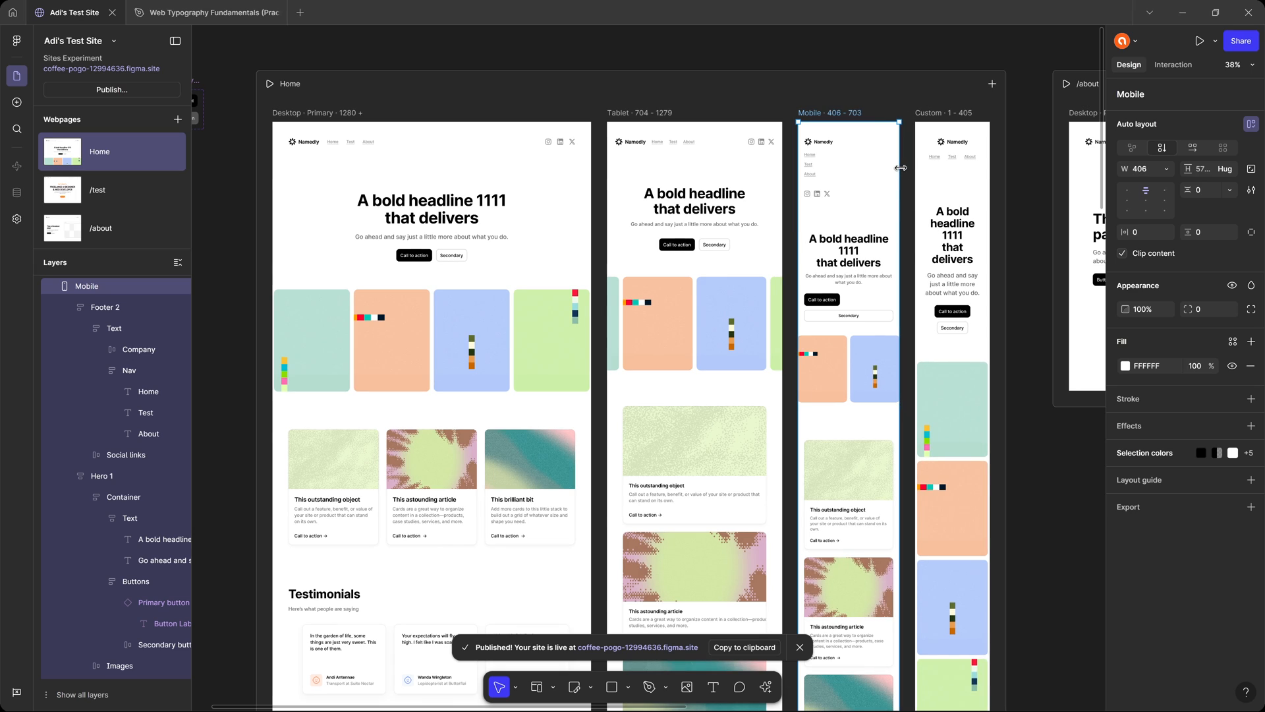
# View the breakpoint options available for the Home page, dismiss them without adding one and deselect the webpage.
pyautogui.click(991, 84)
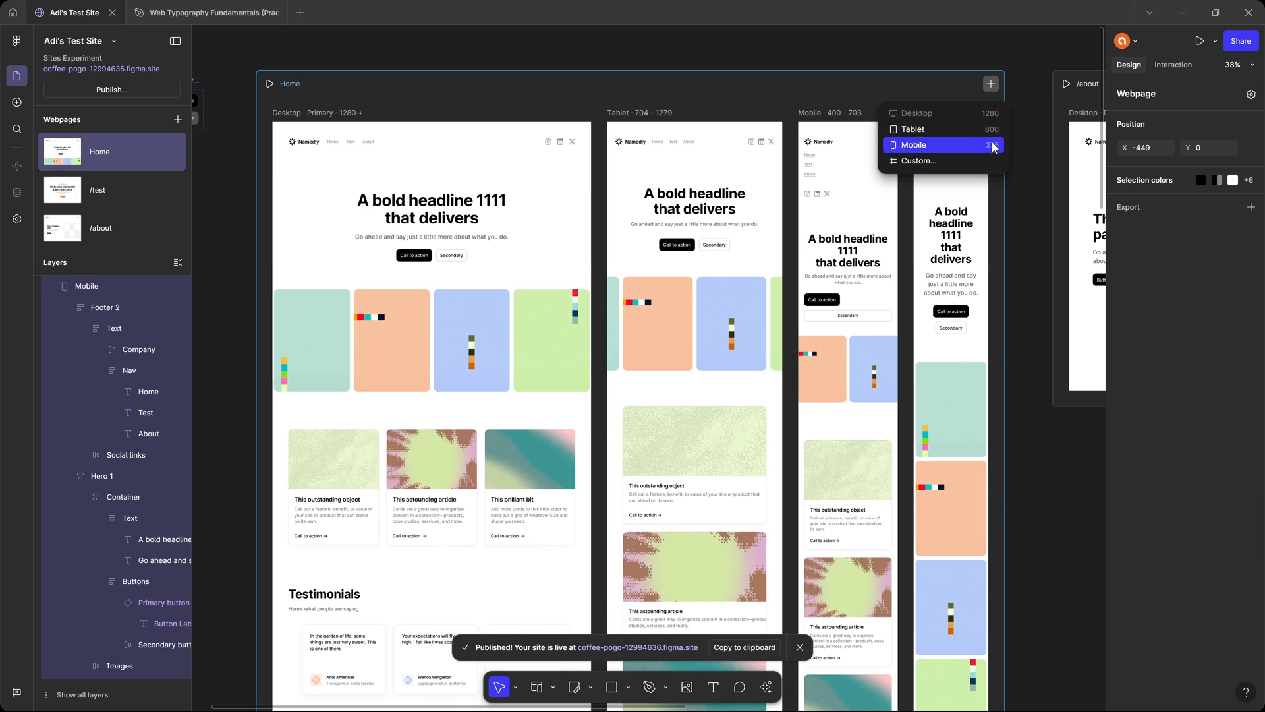
pyautogui.click(1035, 192)
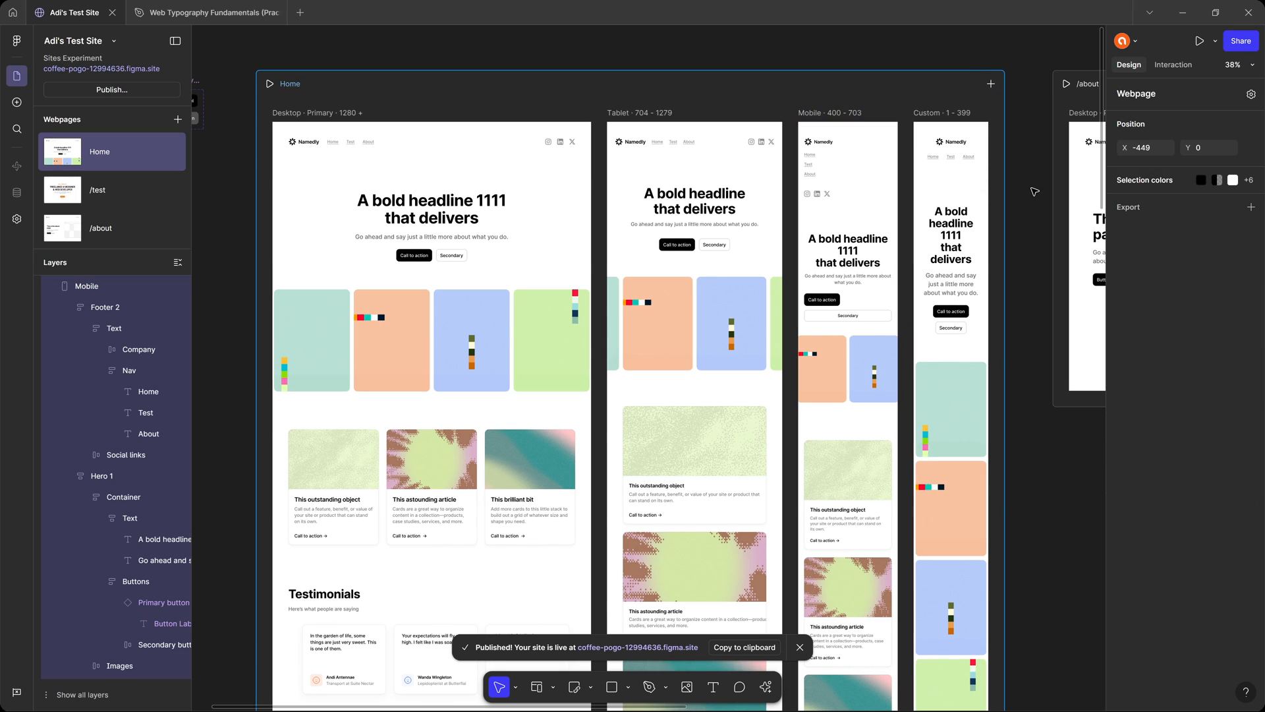
pyautogui.click(1035, 193)
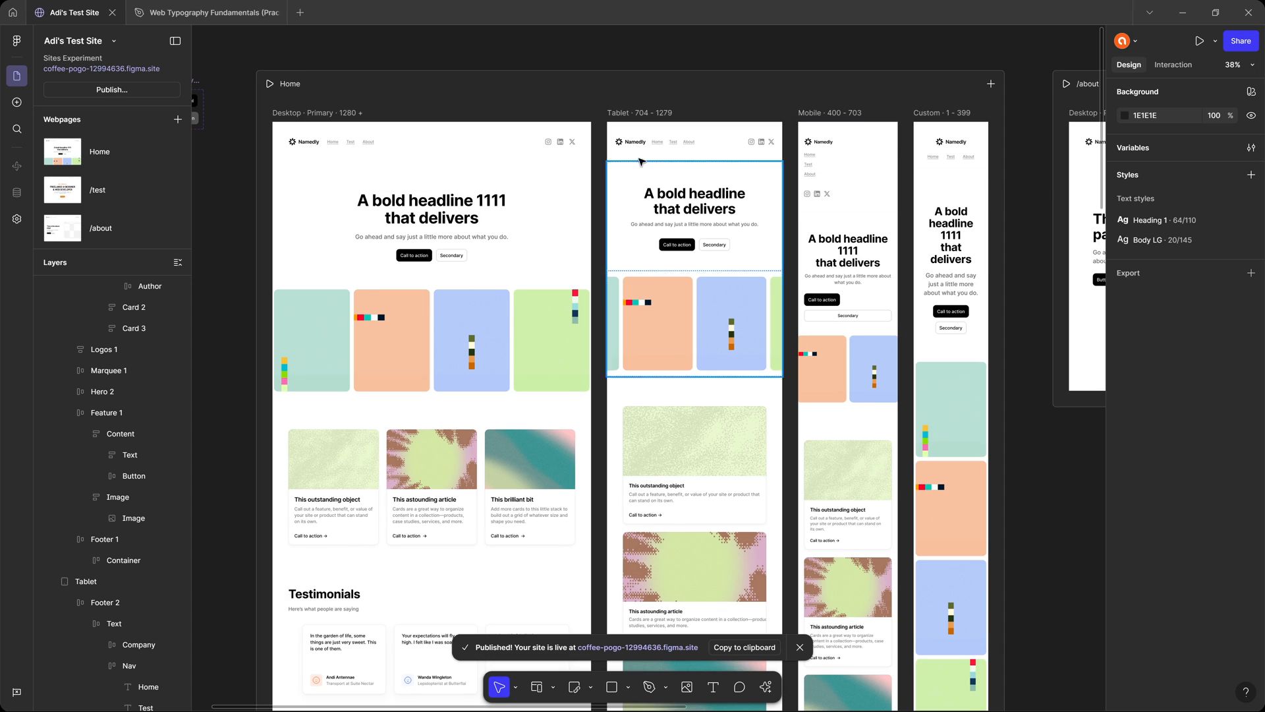
# Check the site's publish details and the hero section of the live Home page in the browser, returning to Figma.
pyautogui.click(124, 87)
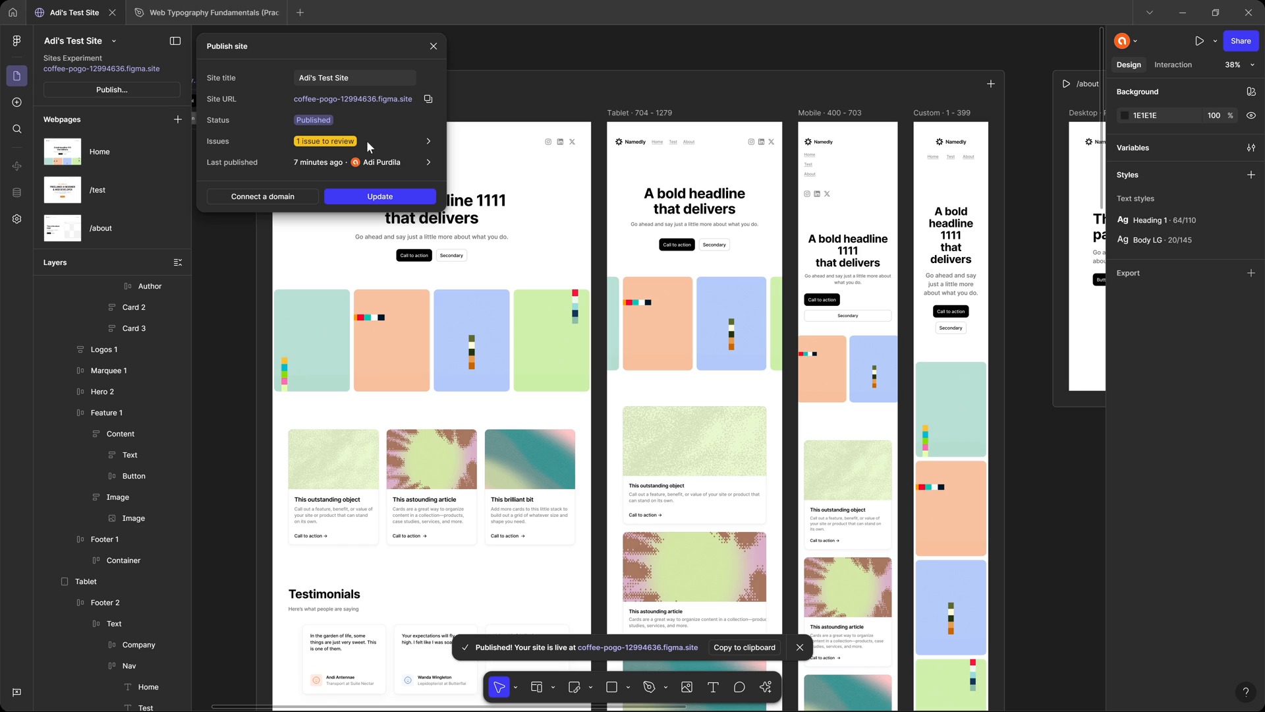
pyautogui.click(433, 47)
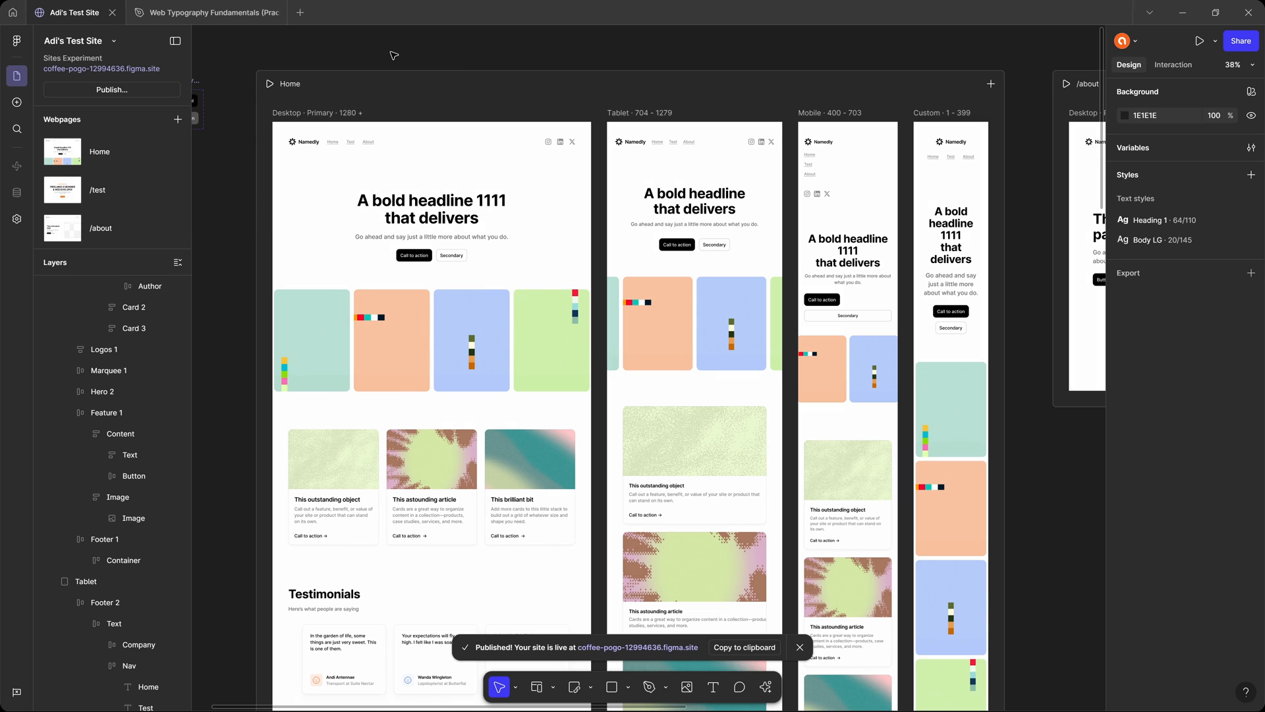
pyautogui.hotkey('alt', 'Tab')
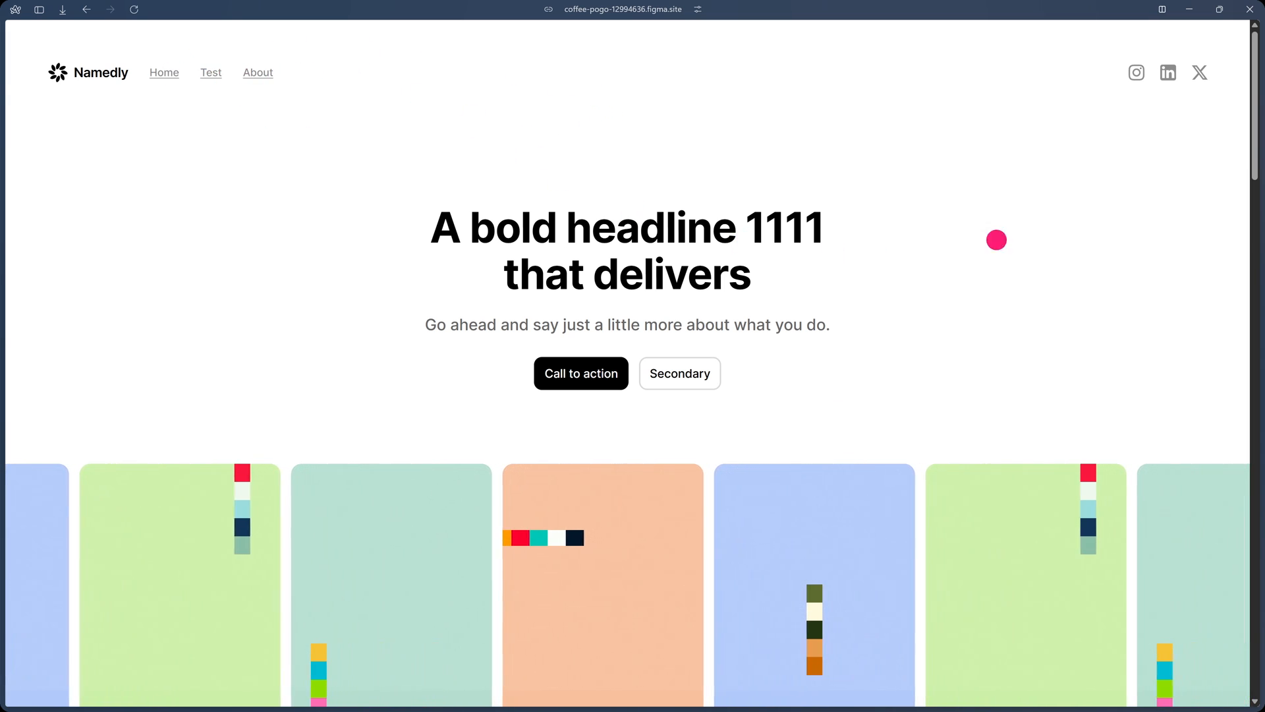
pyautogui.scroll(-10, 891, 297)
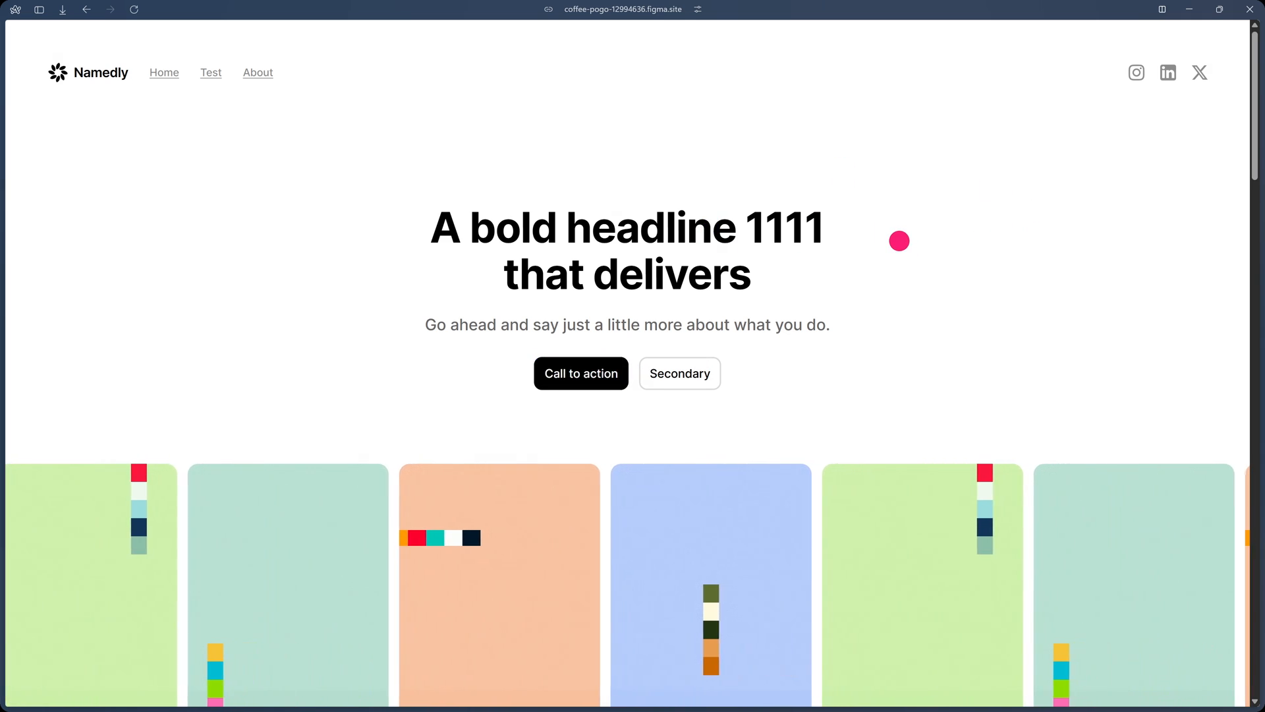
pyautogui.hotkey('alt', 'Tab')
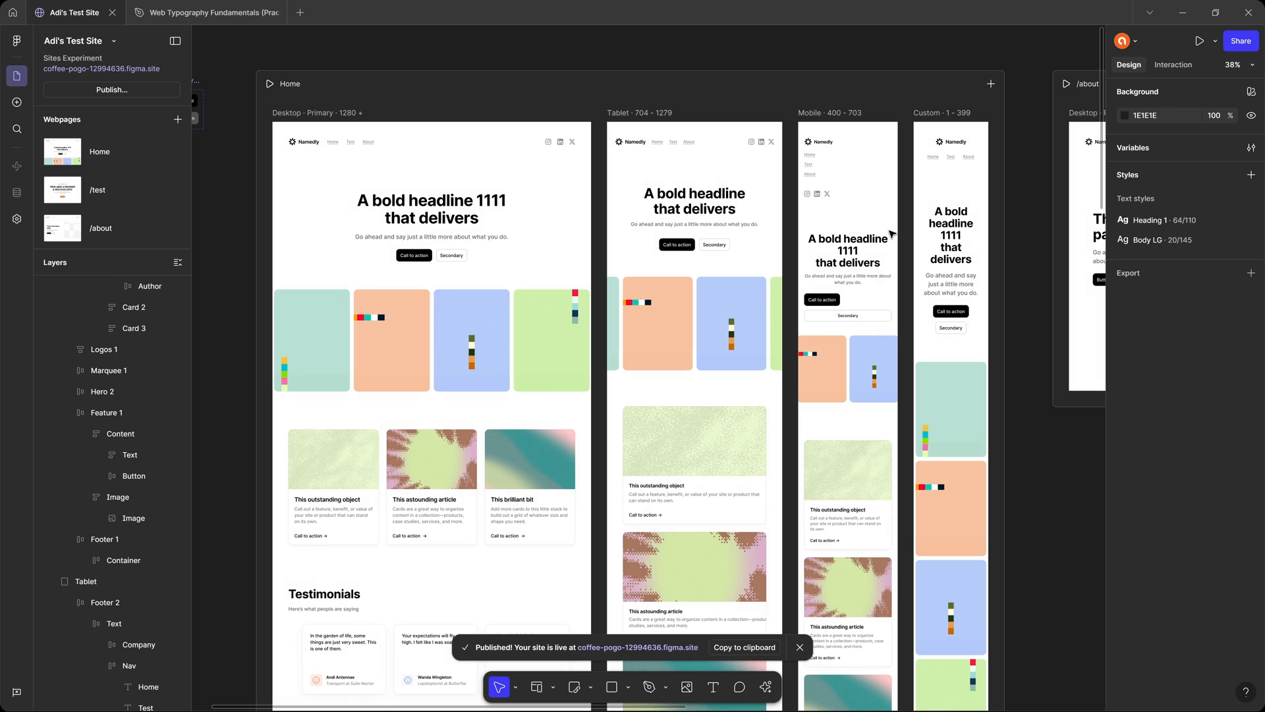